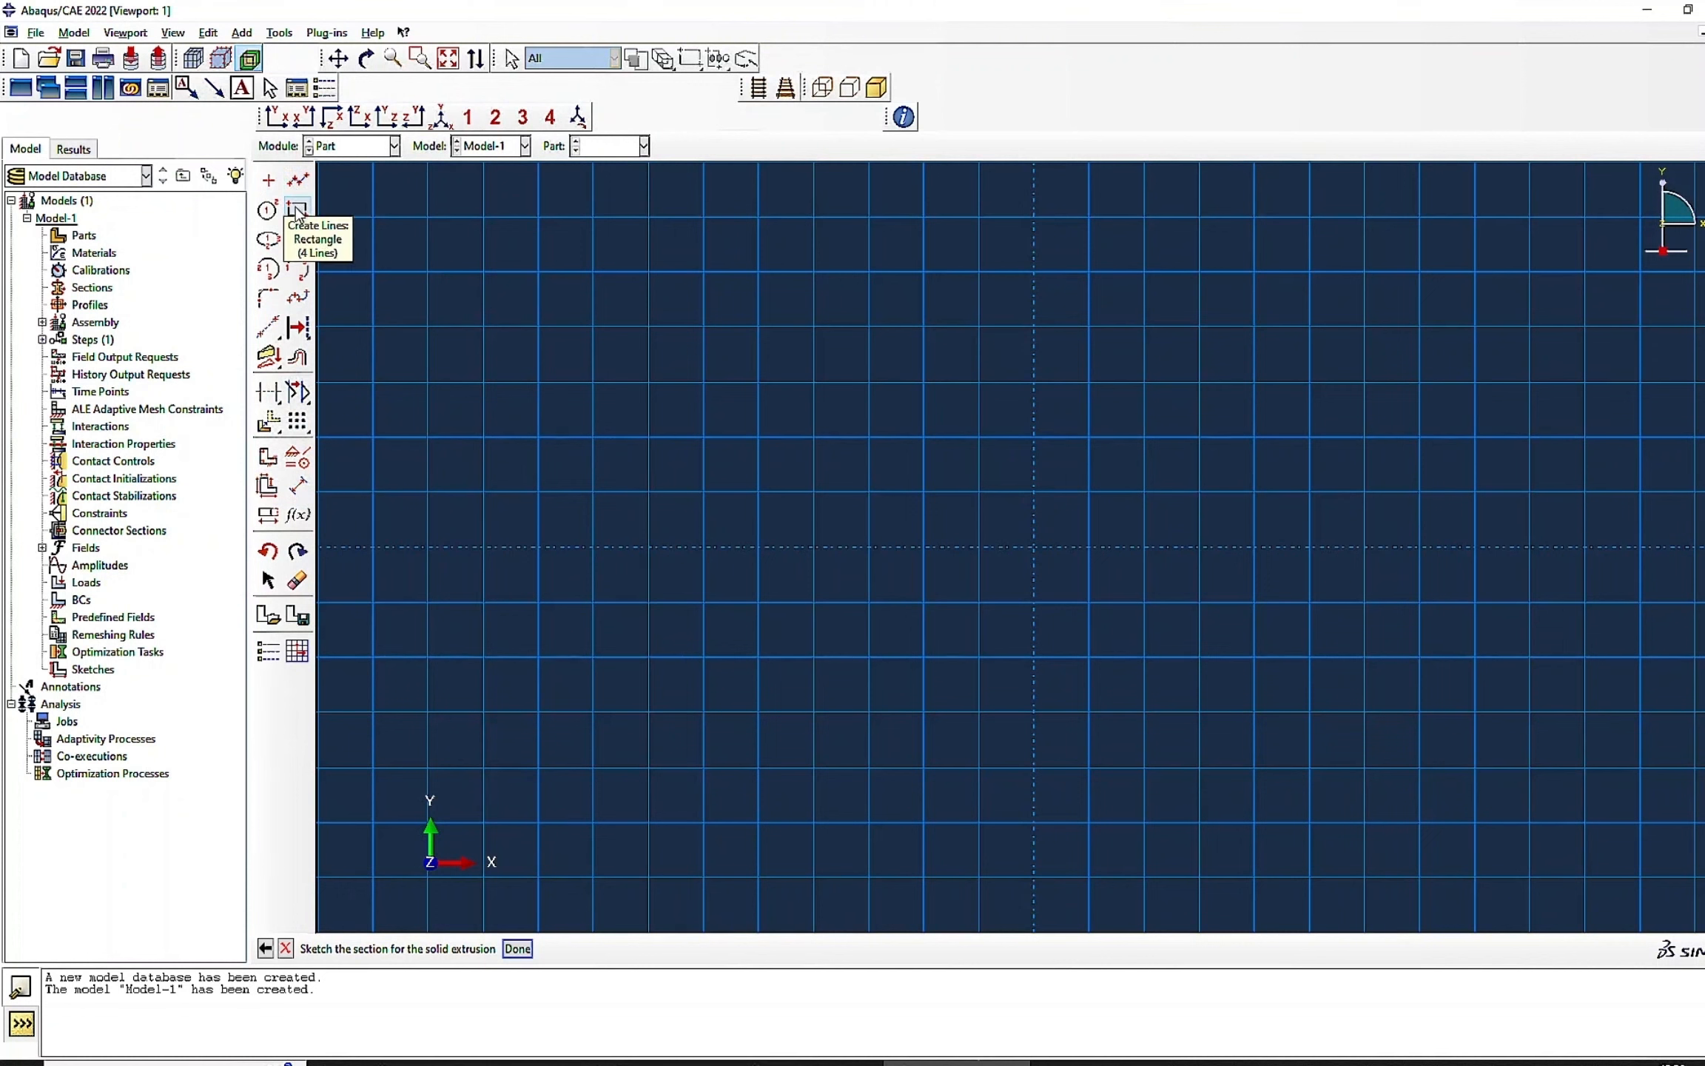
- Sketch connected lines from (-50,0) through (0,0) and (50,0) to (50,9) as the base and one side of the profile
left_click(298, 180)
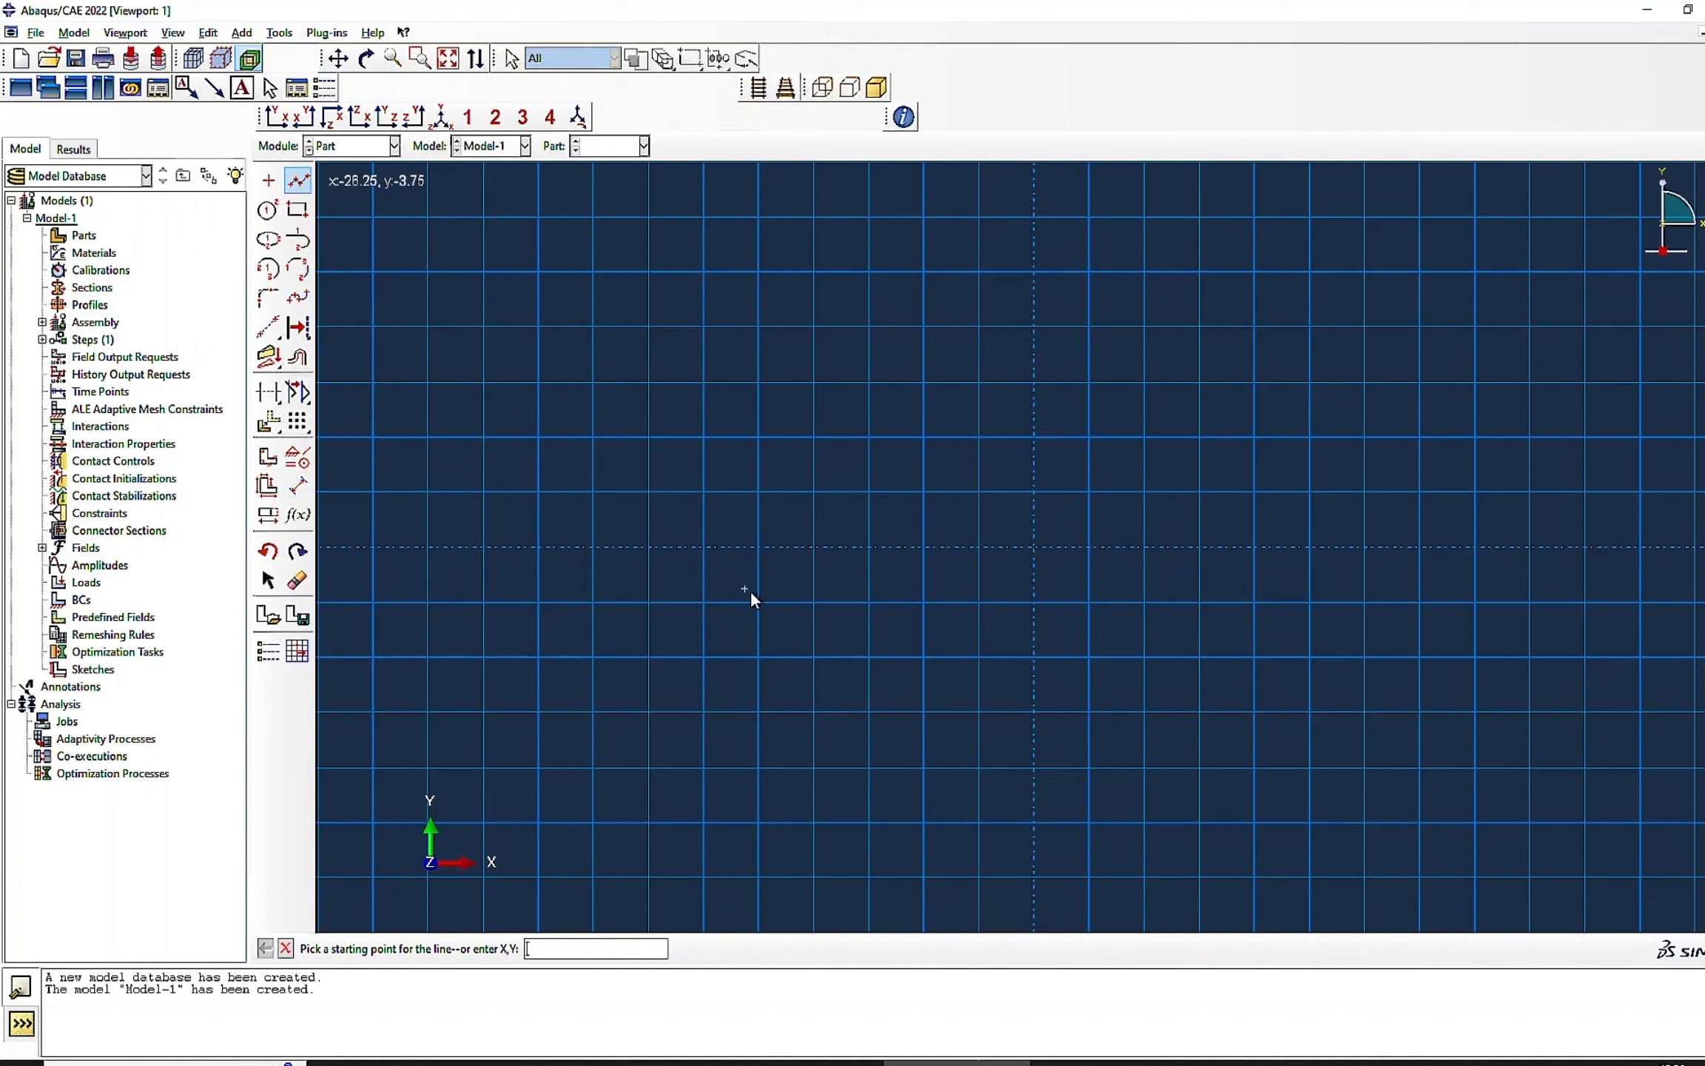
type("-50")
key("Return")
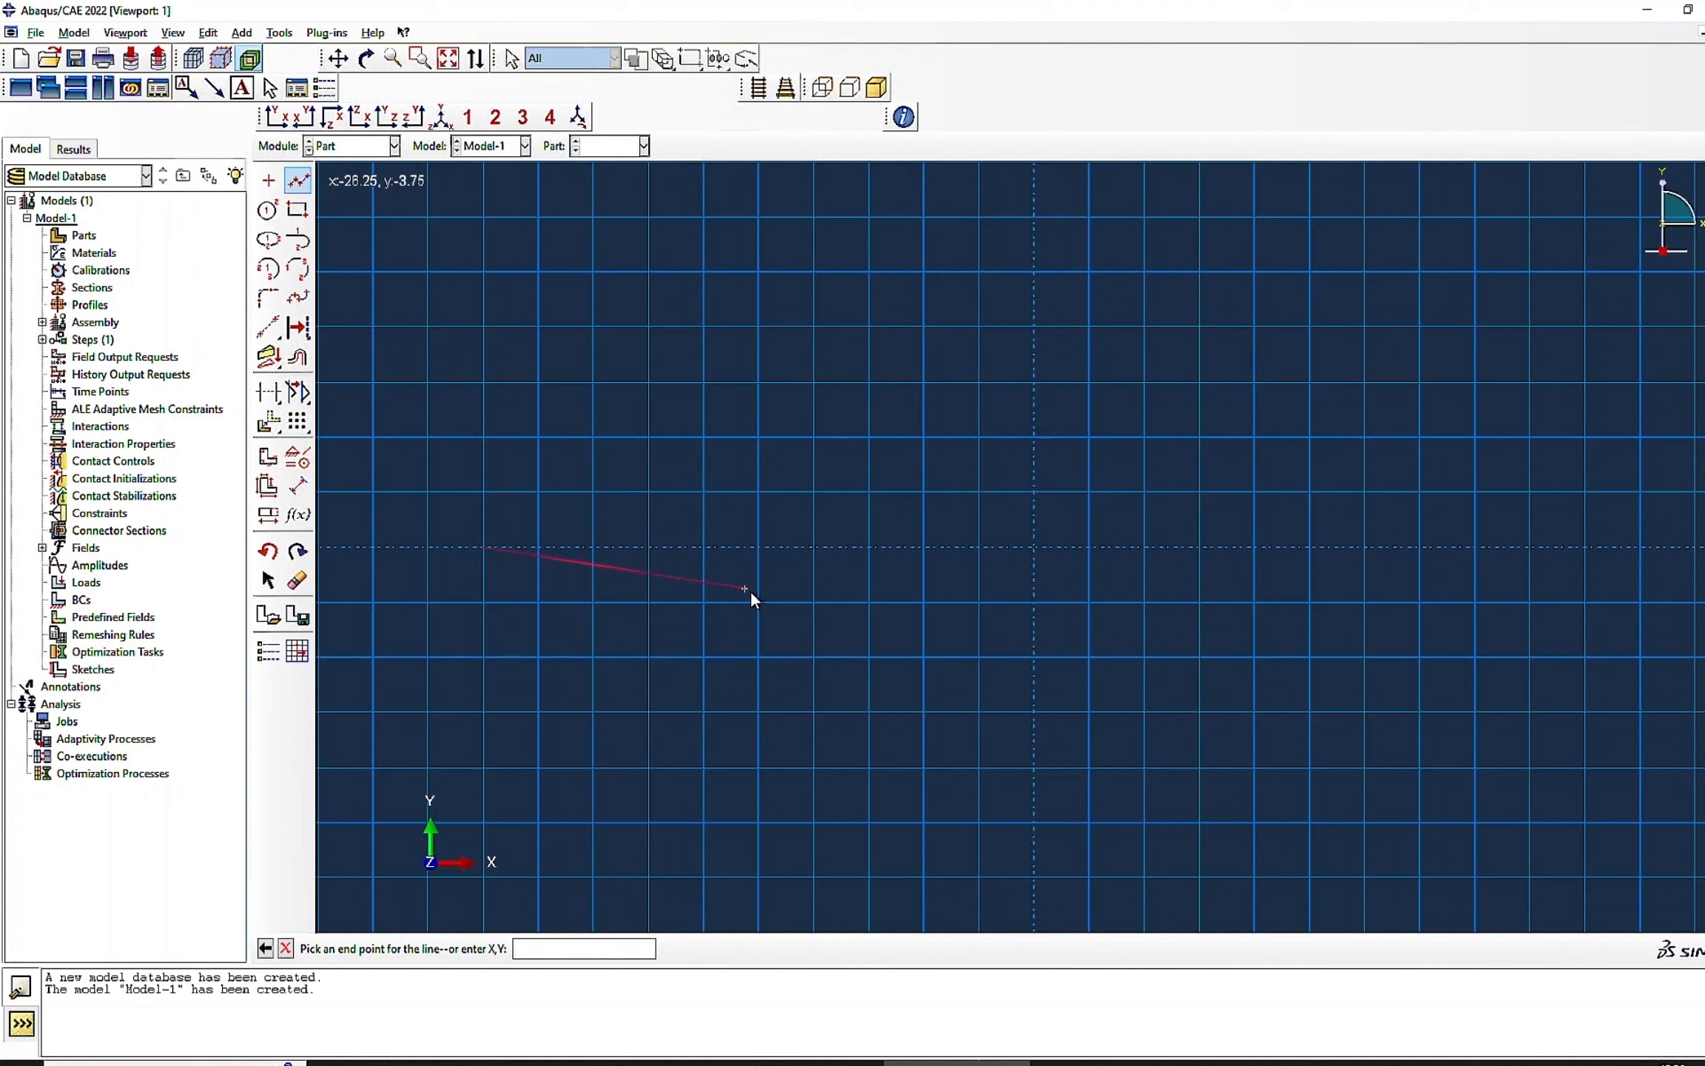
type("0,0")
key("Return")
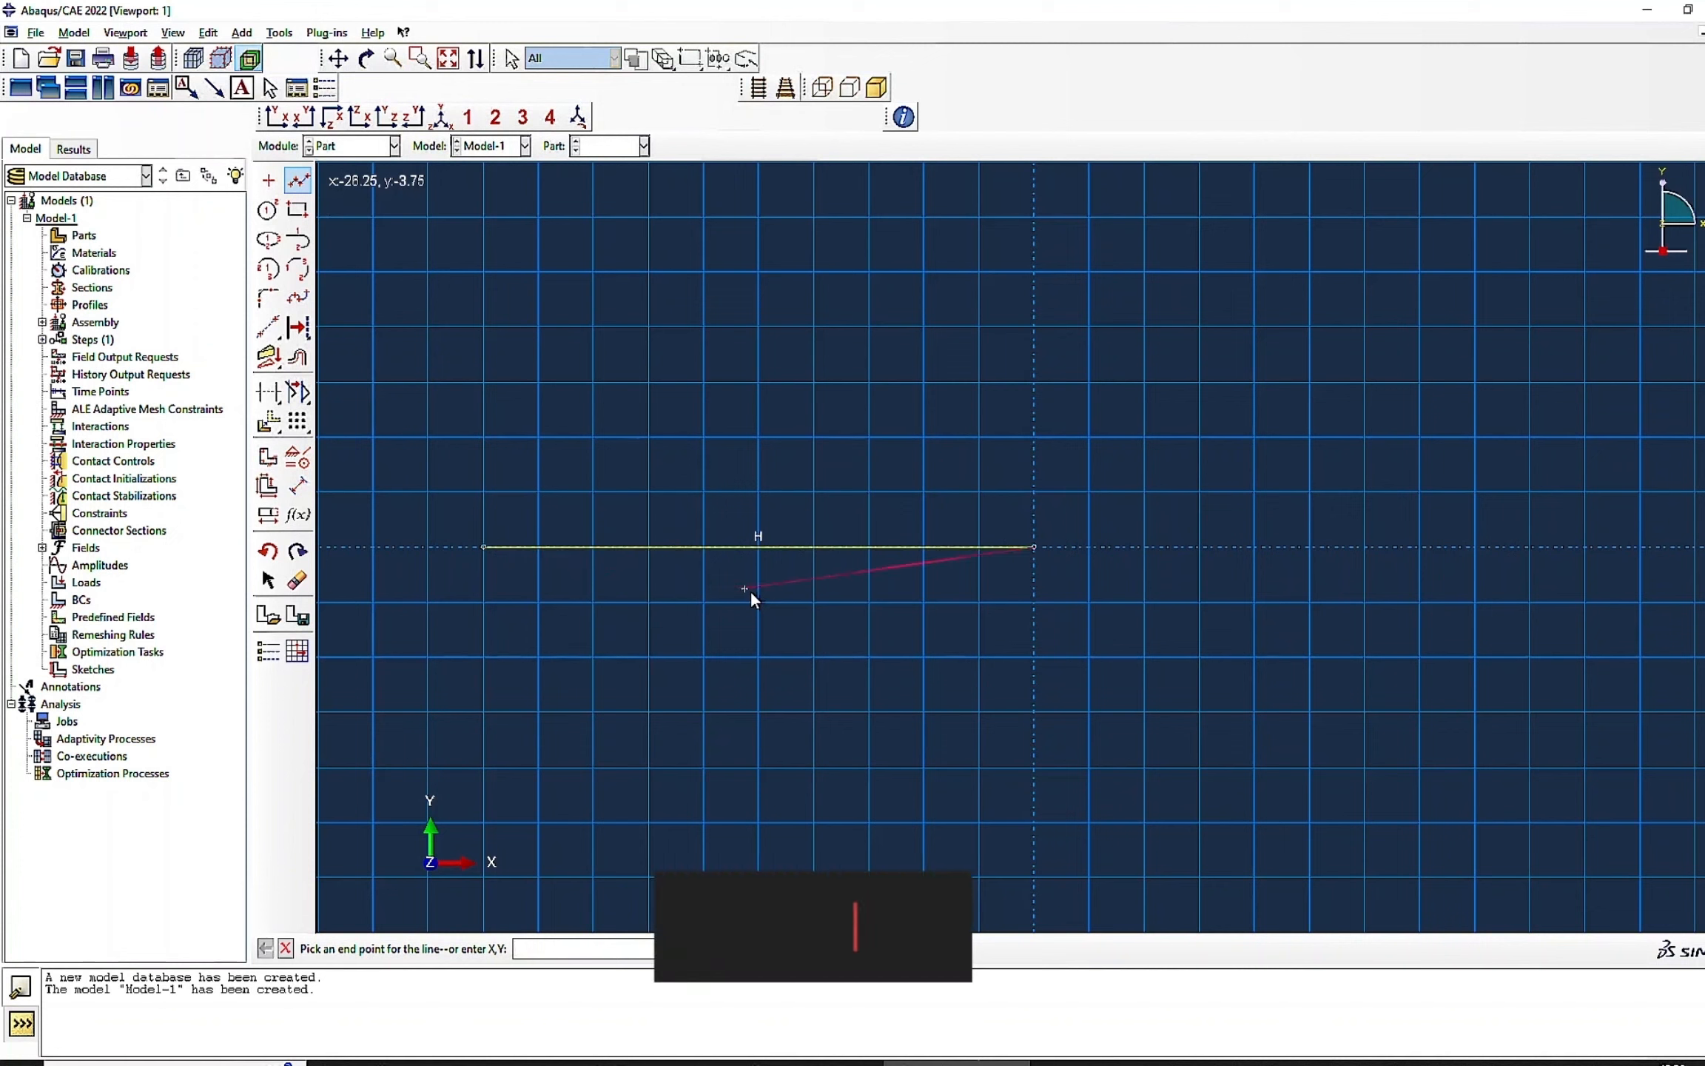
type("50,0")
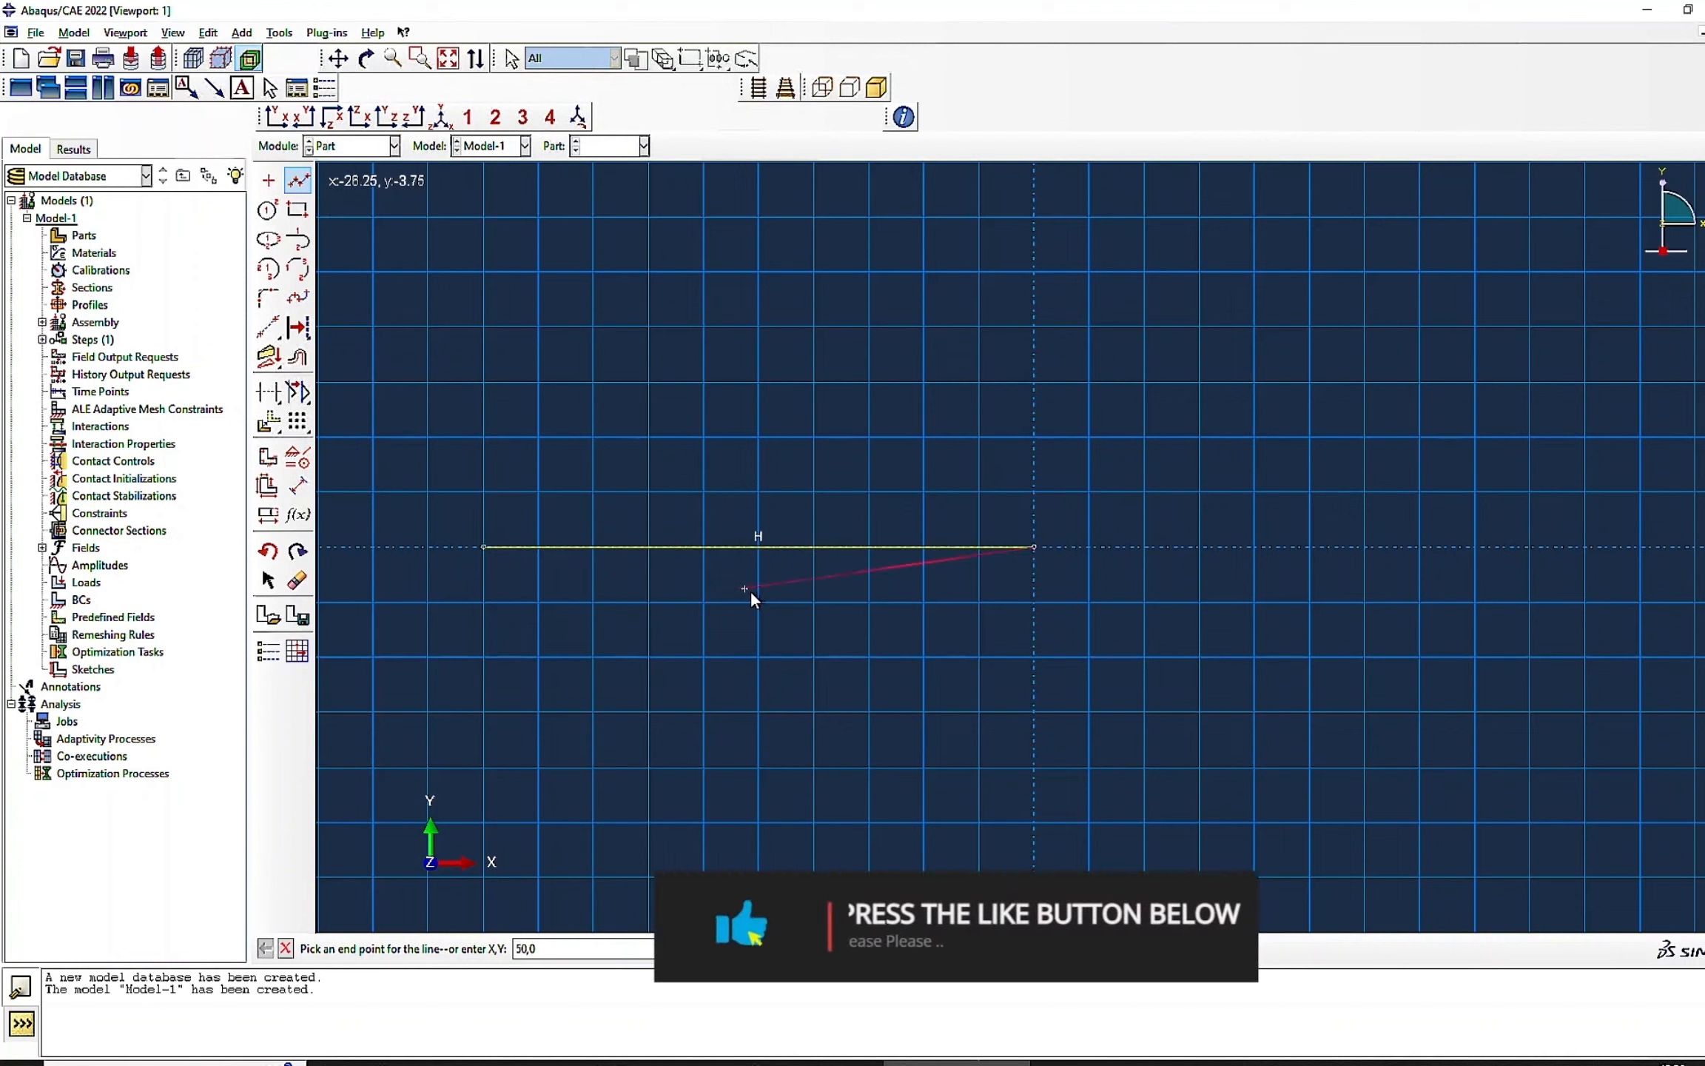
key("Return")
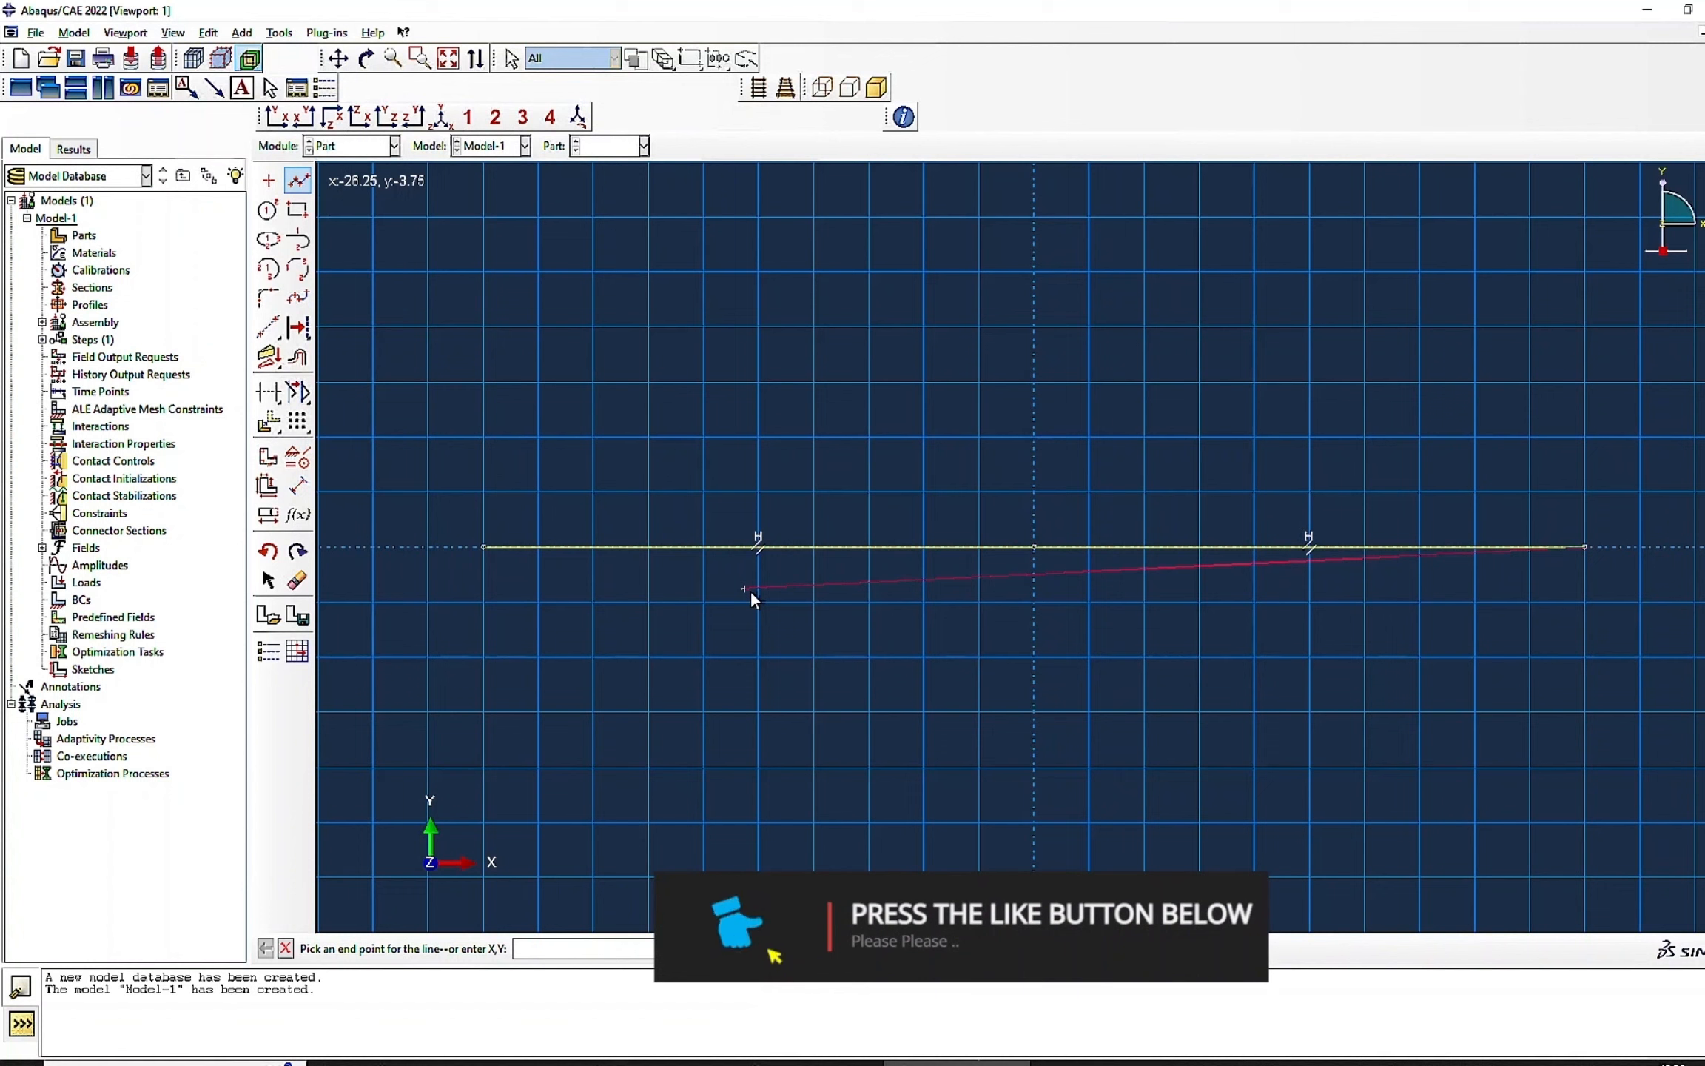
type("50,5")
key("Return")
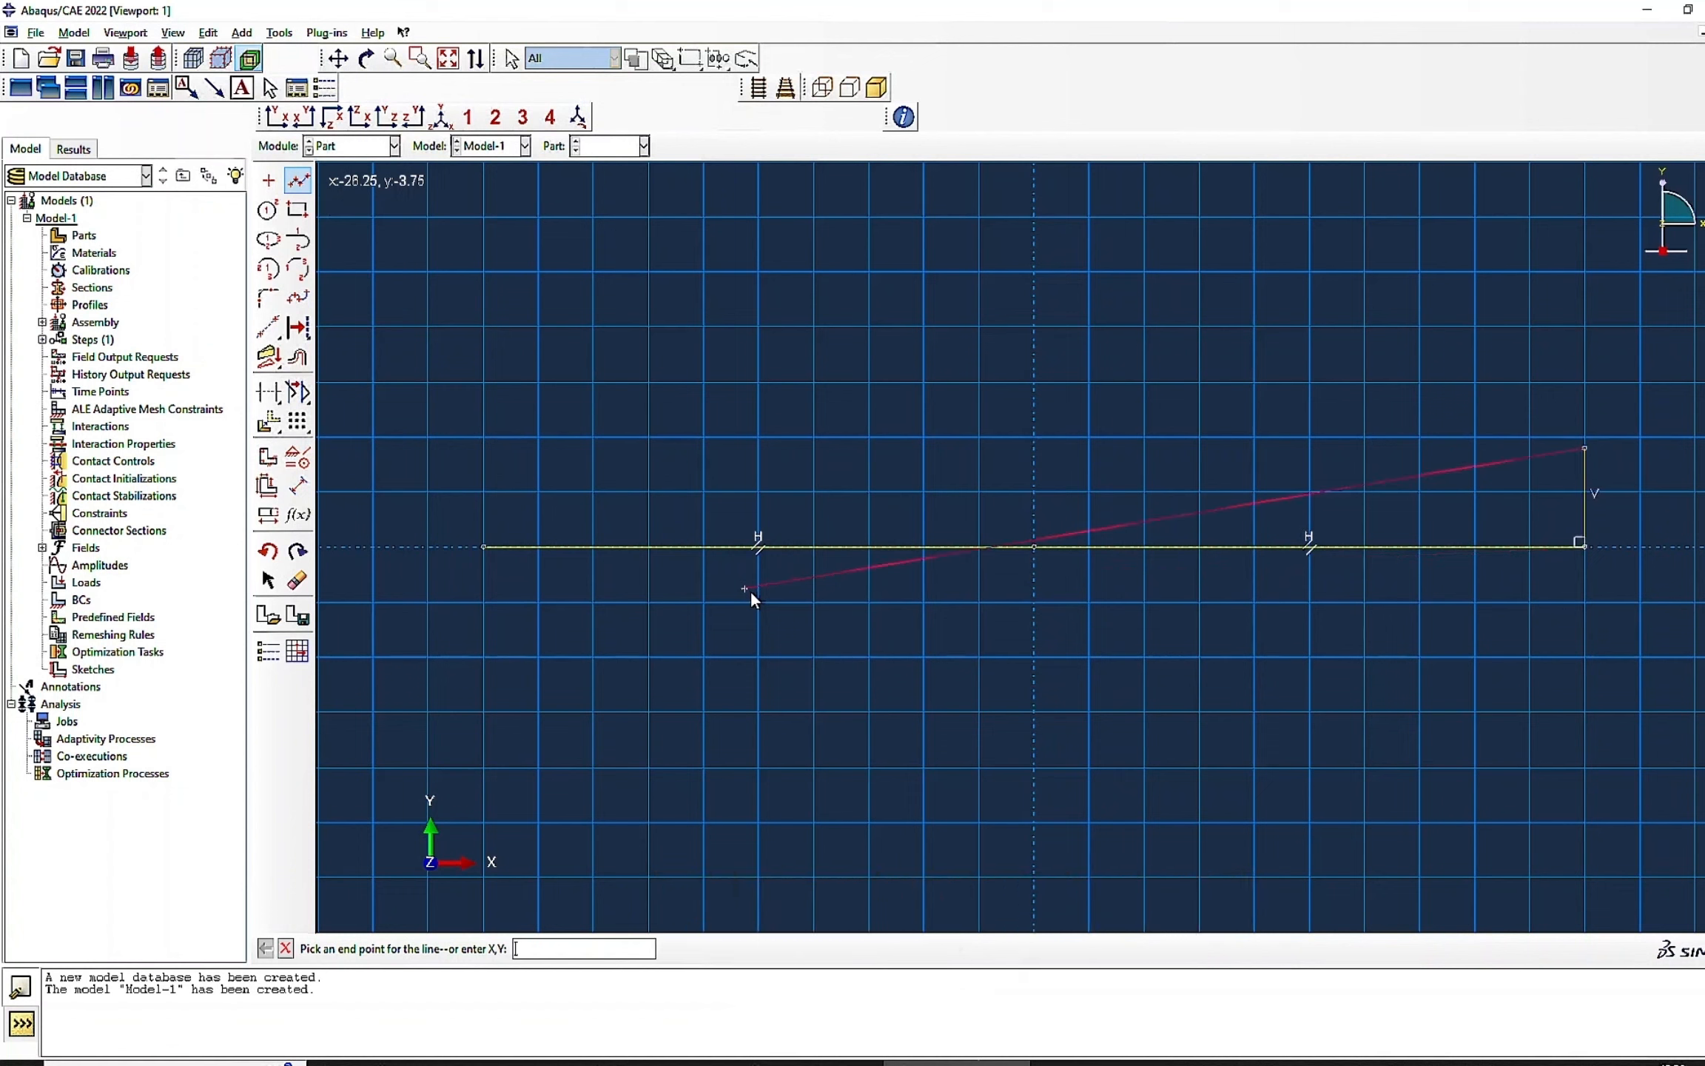
middle_click(750, 592)
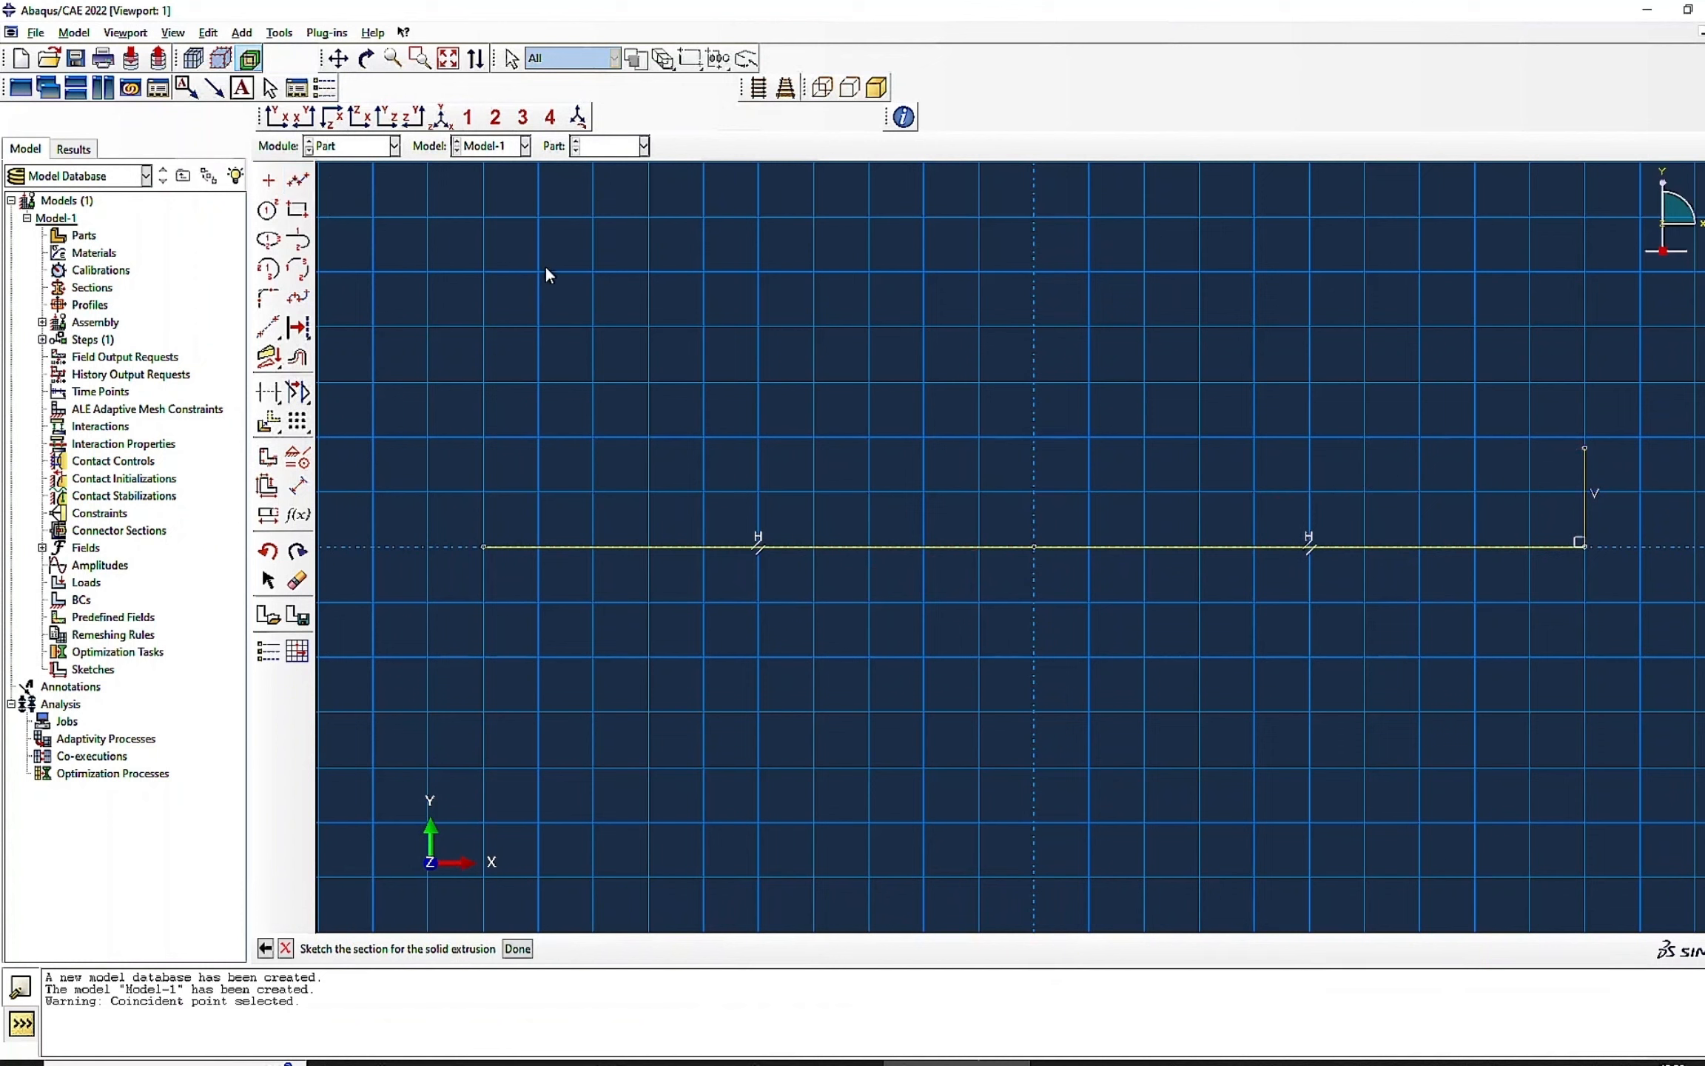
- Continue the profile from (50,9) with lines through (4.5,9), (4.5,18) and (-4.5,18) to (-4.5,9), forming the central rib
left_click(298, 180)
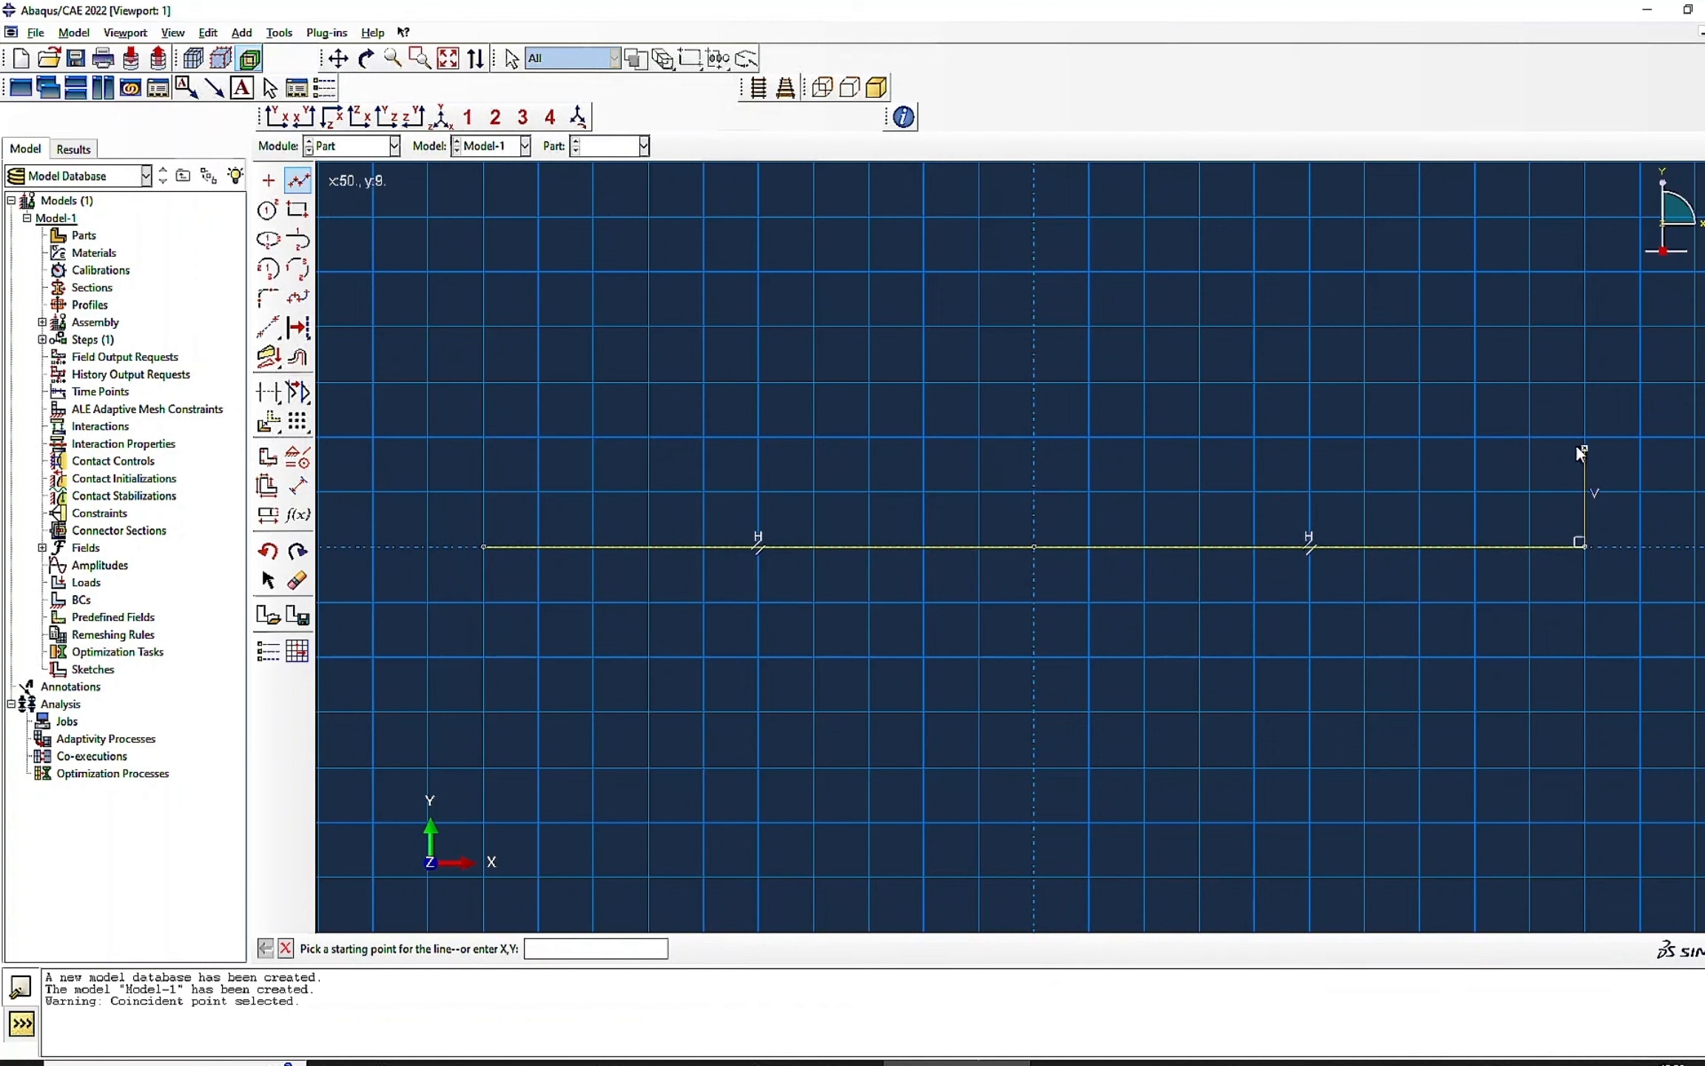
left_click(1581, 448)
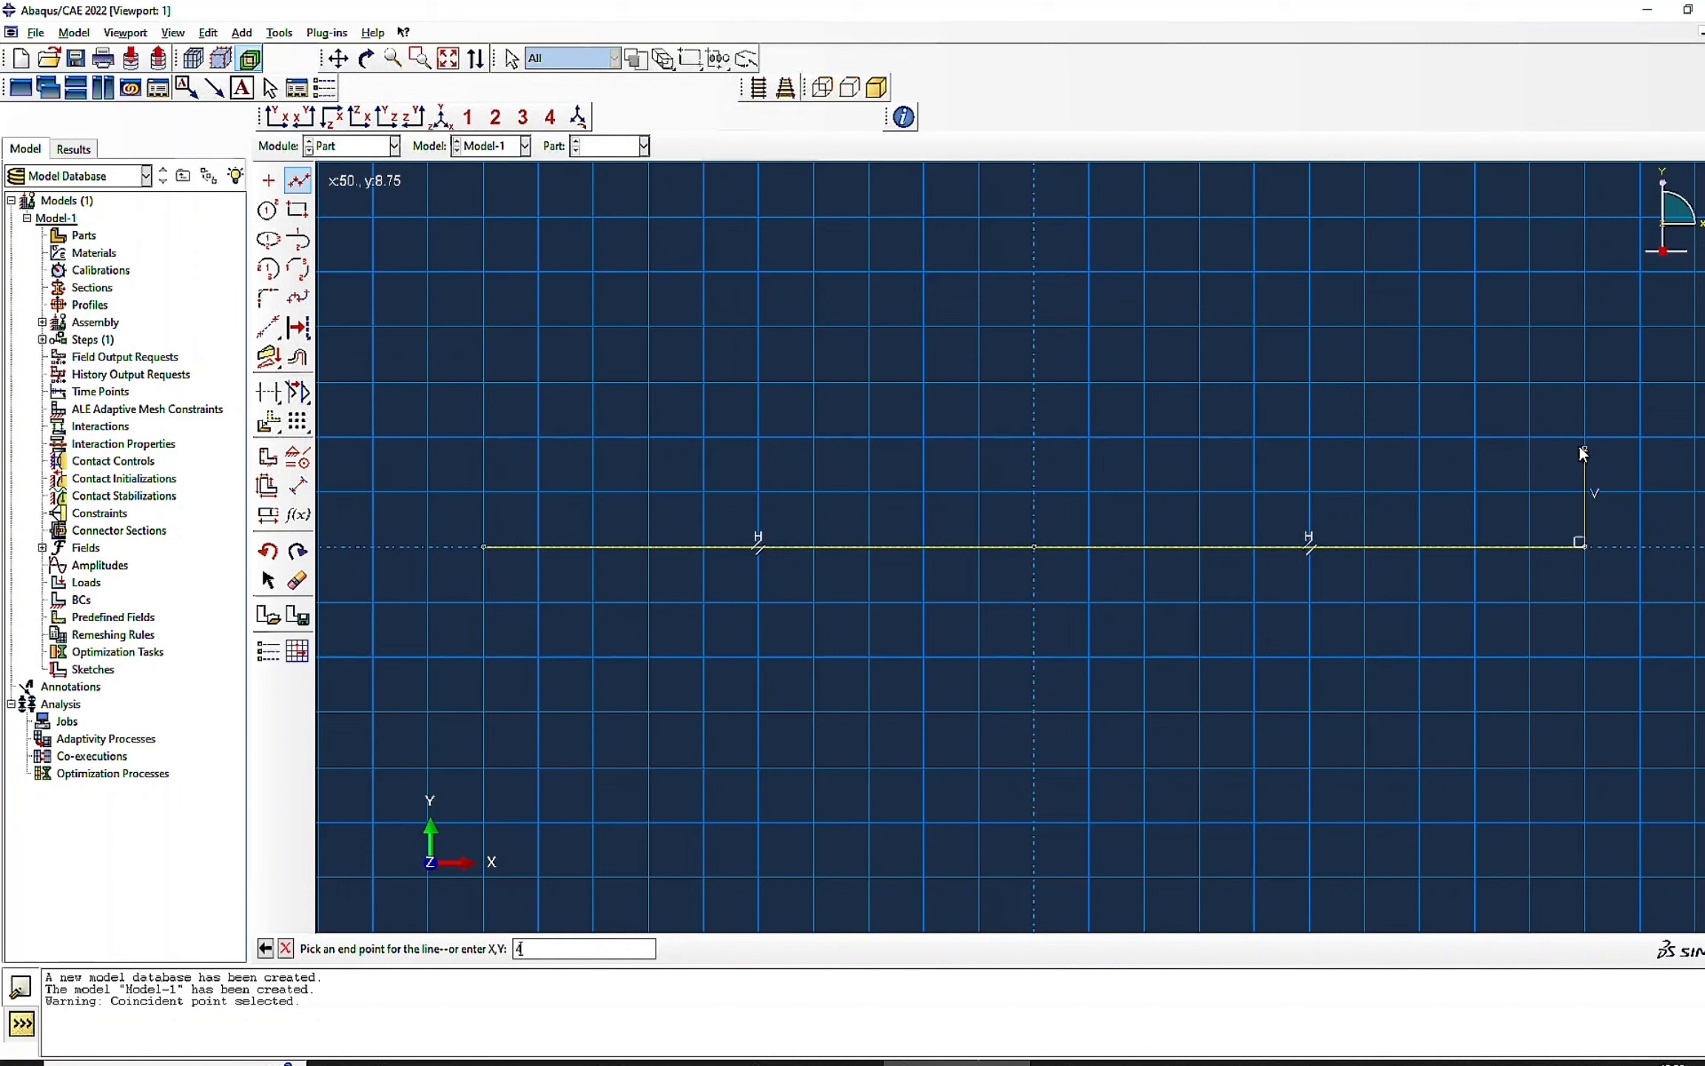
type("4.5,8.75")
key("Return")
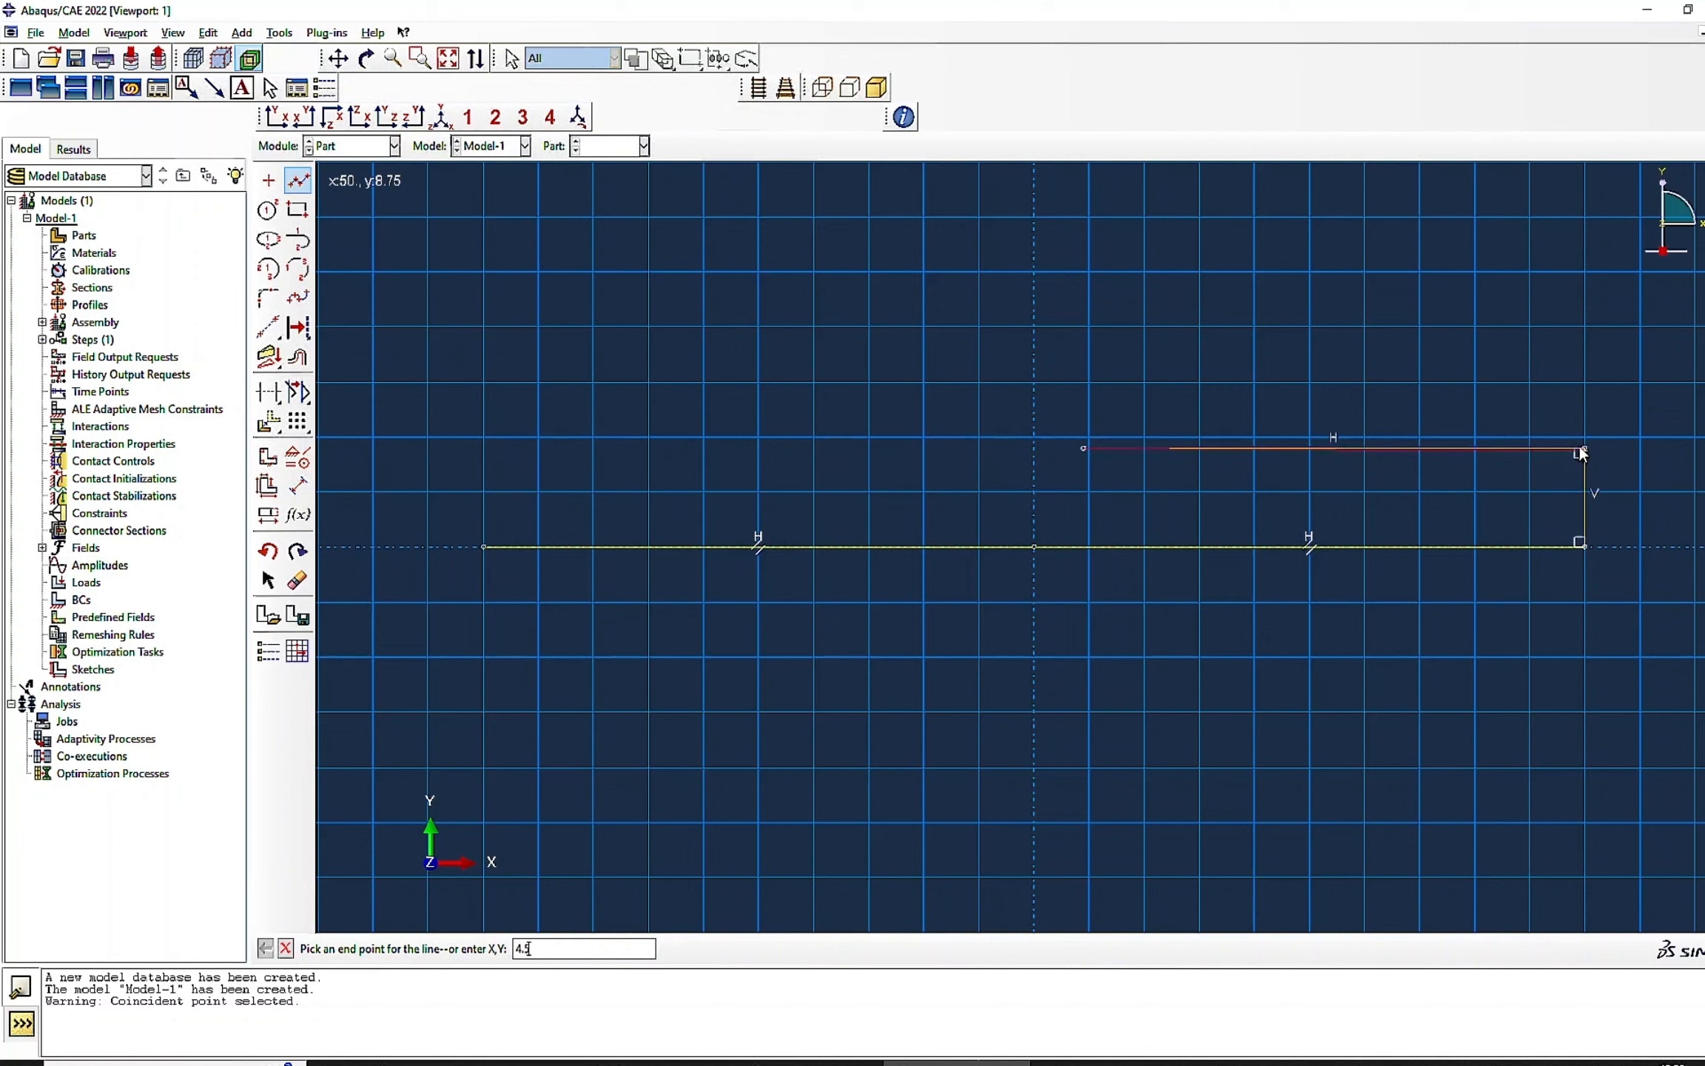
type(",18")
key("Return")
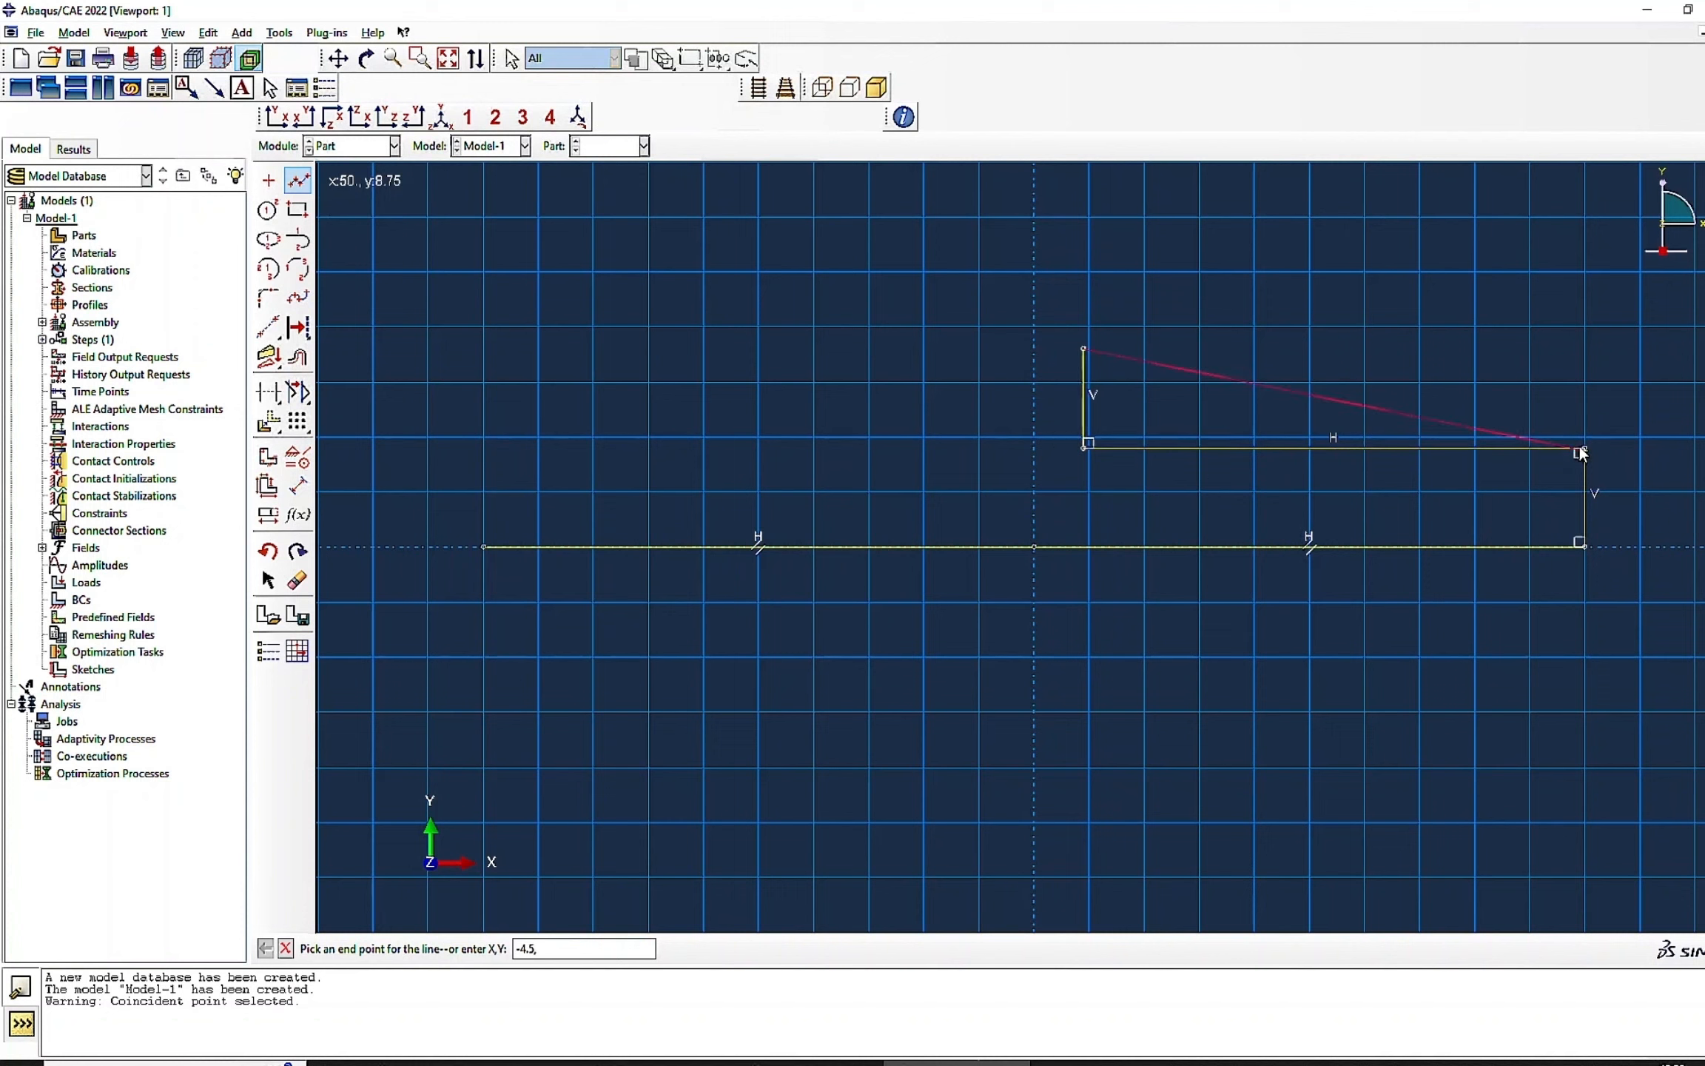
type("-4.5,18")
key("Return")
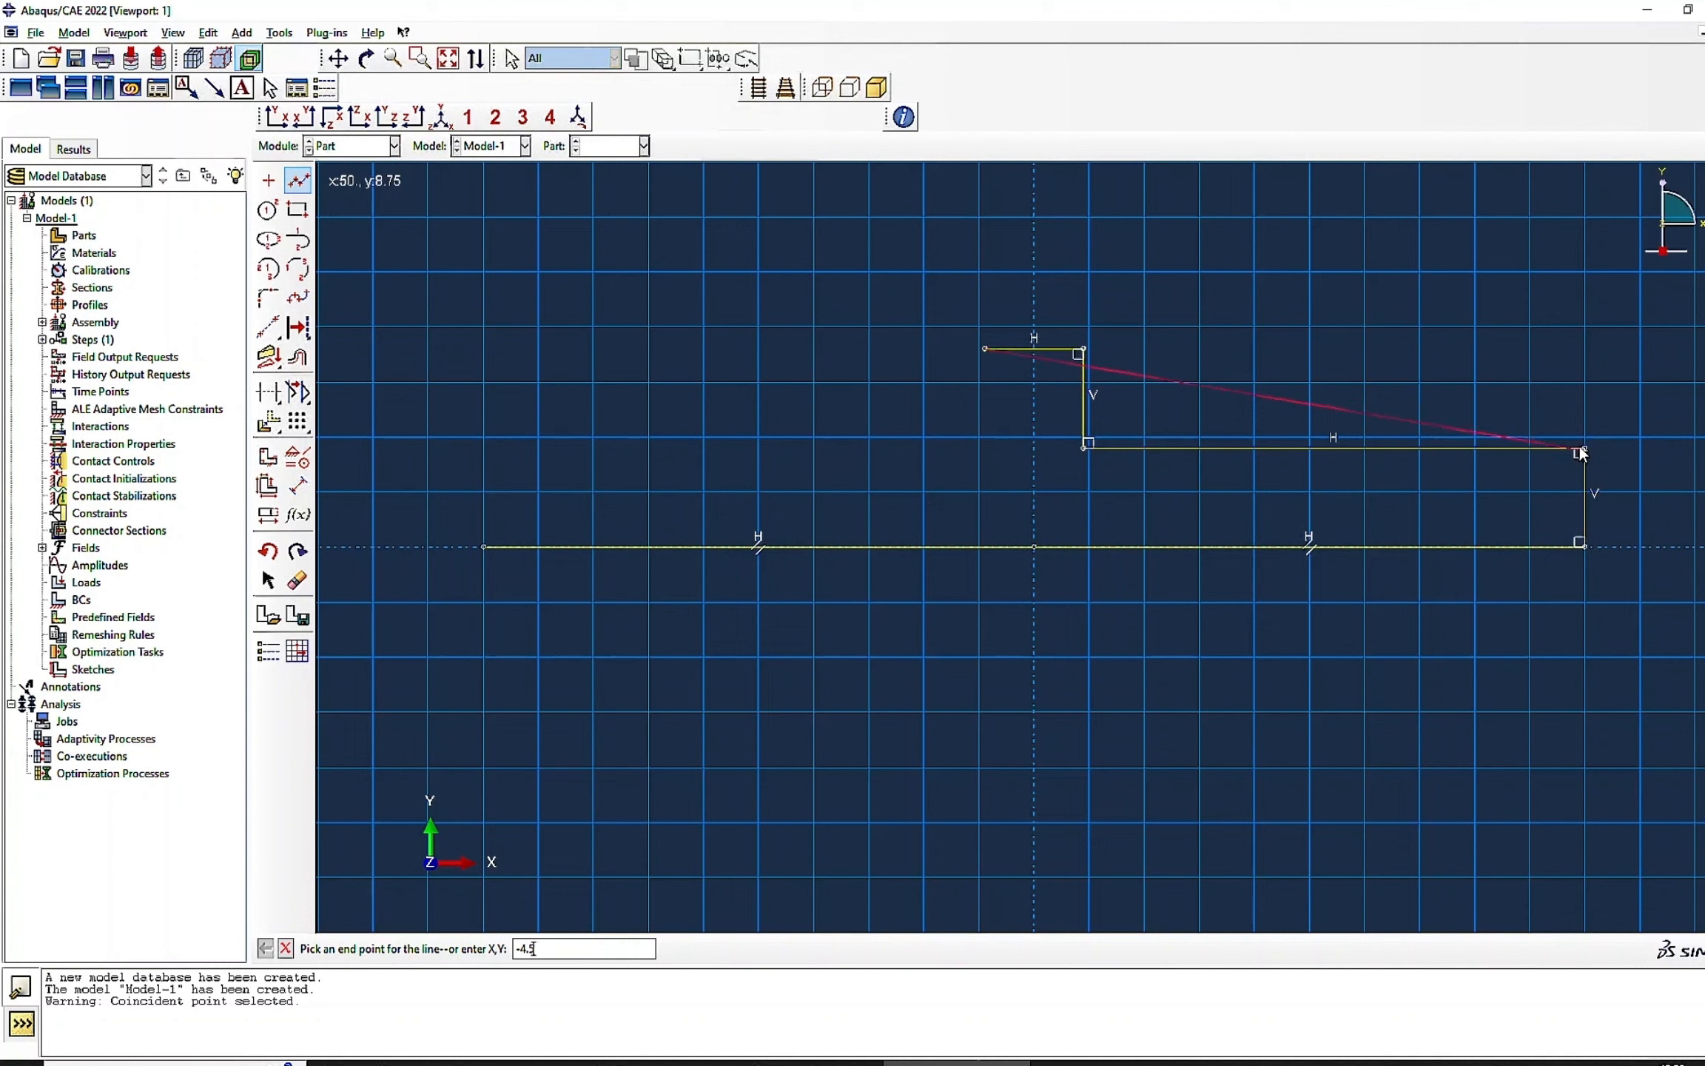
type("-4.5,9")
key("Return")
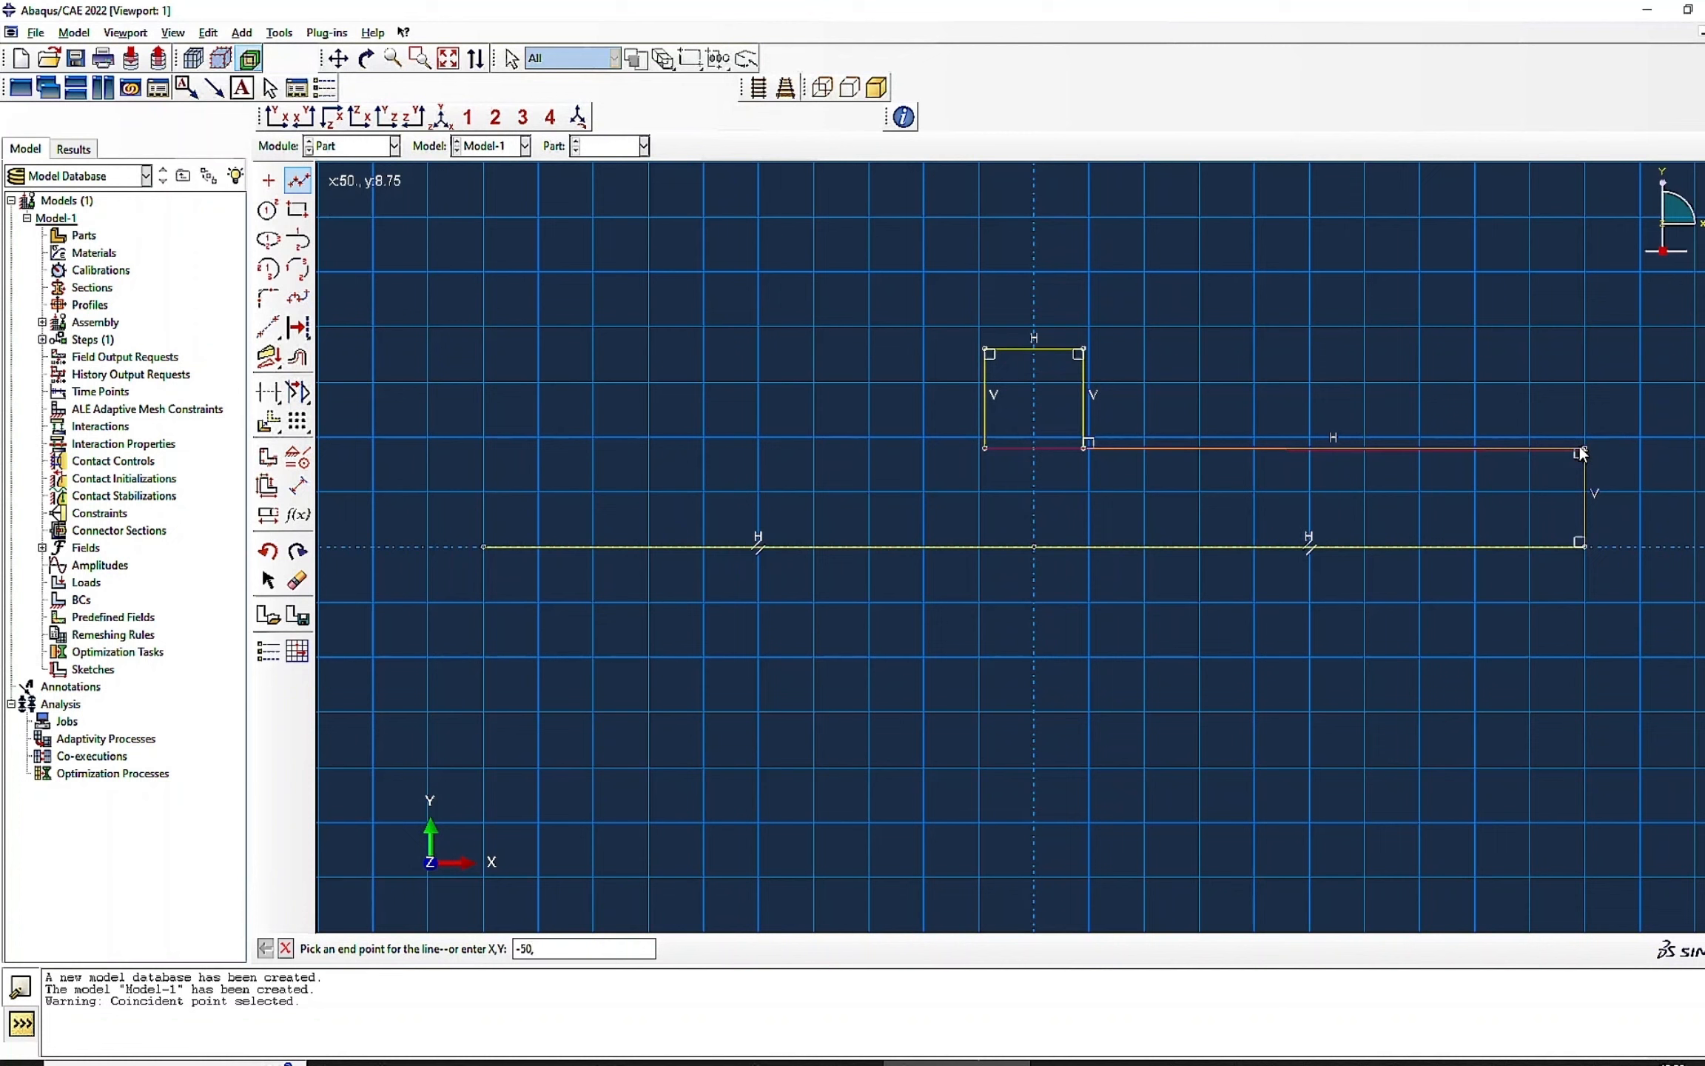
- Close the profile with lines from the rib to (-50,9) and down to (-50,0), ending the line command
type("-50,9")
key("Return")
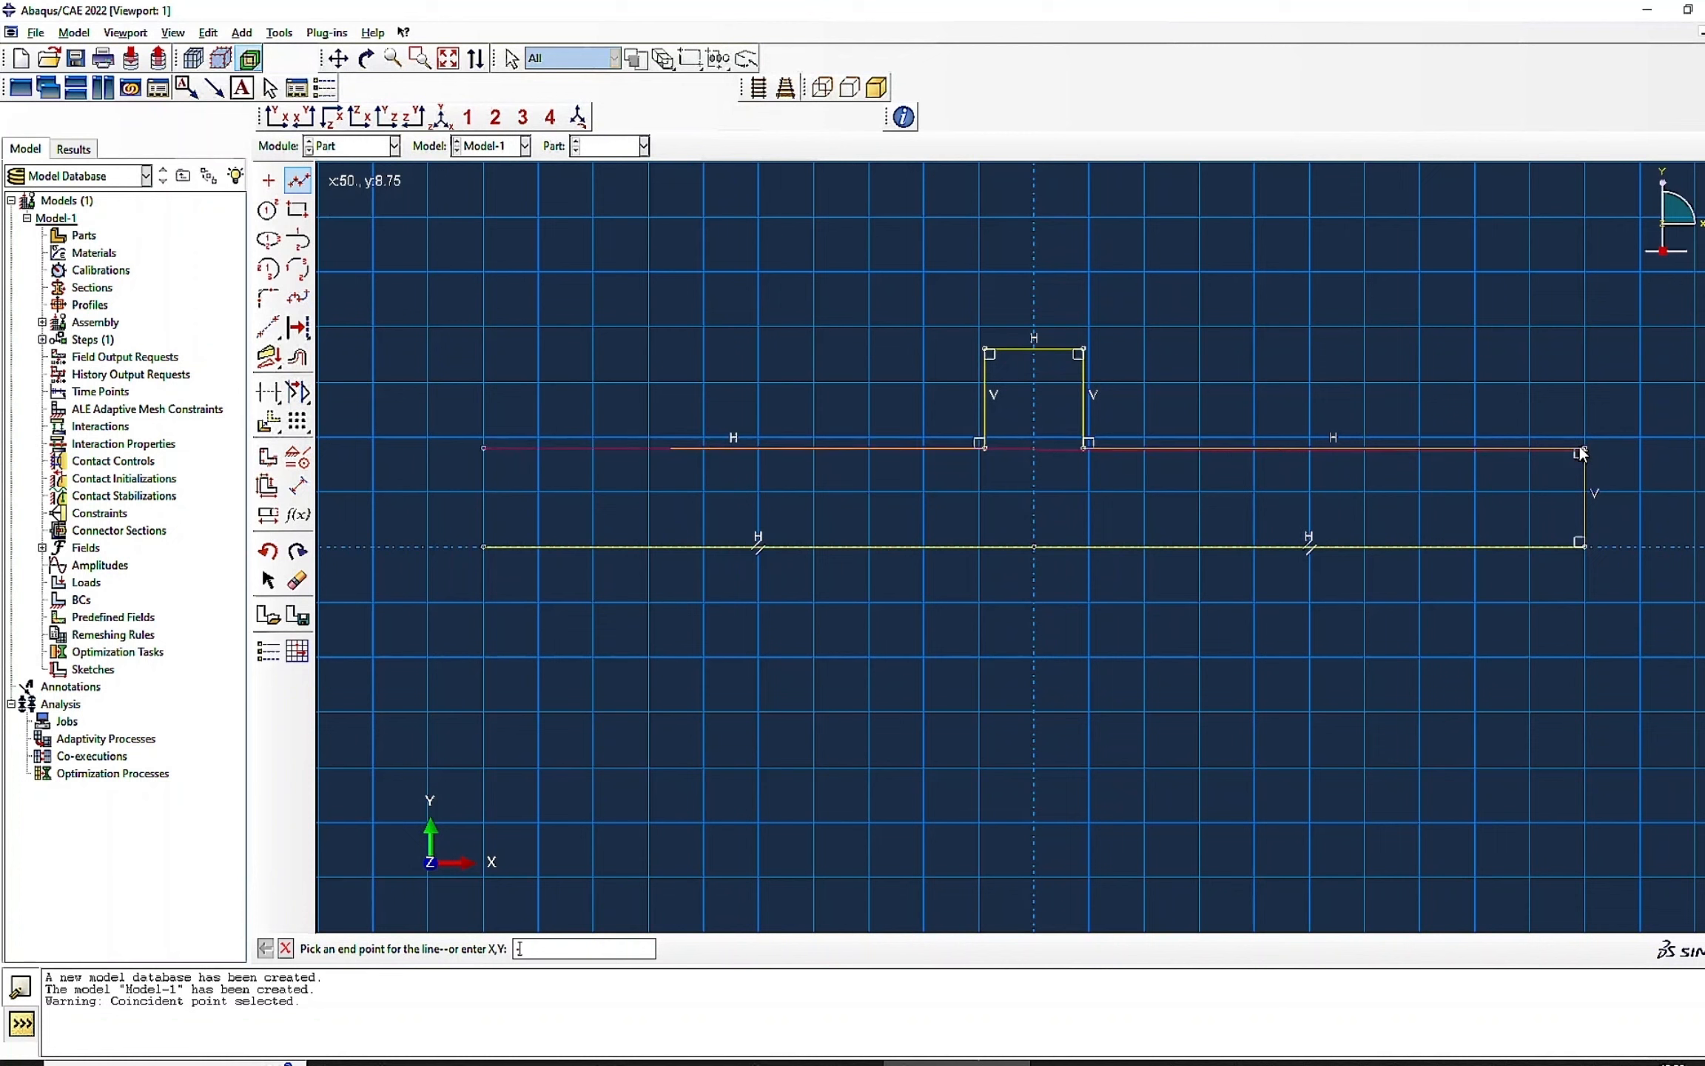
type("-50,0")
key("Return")
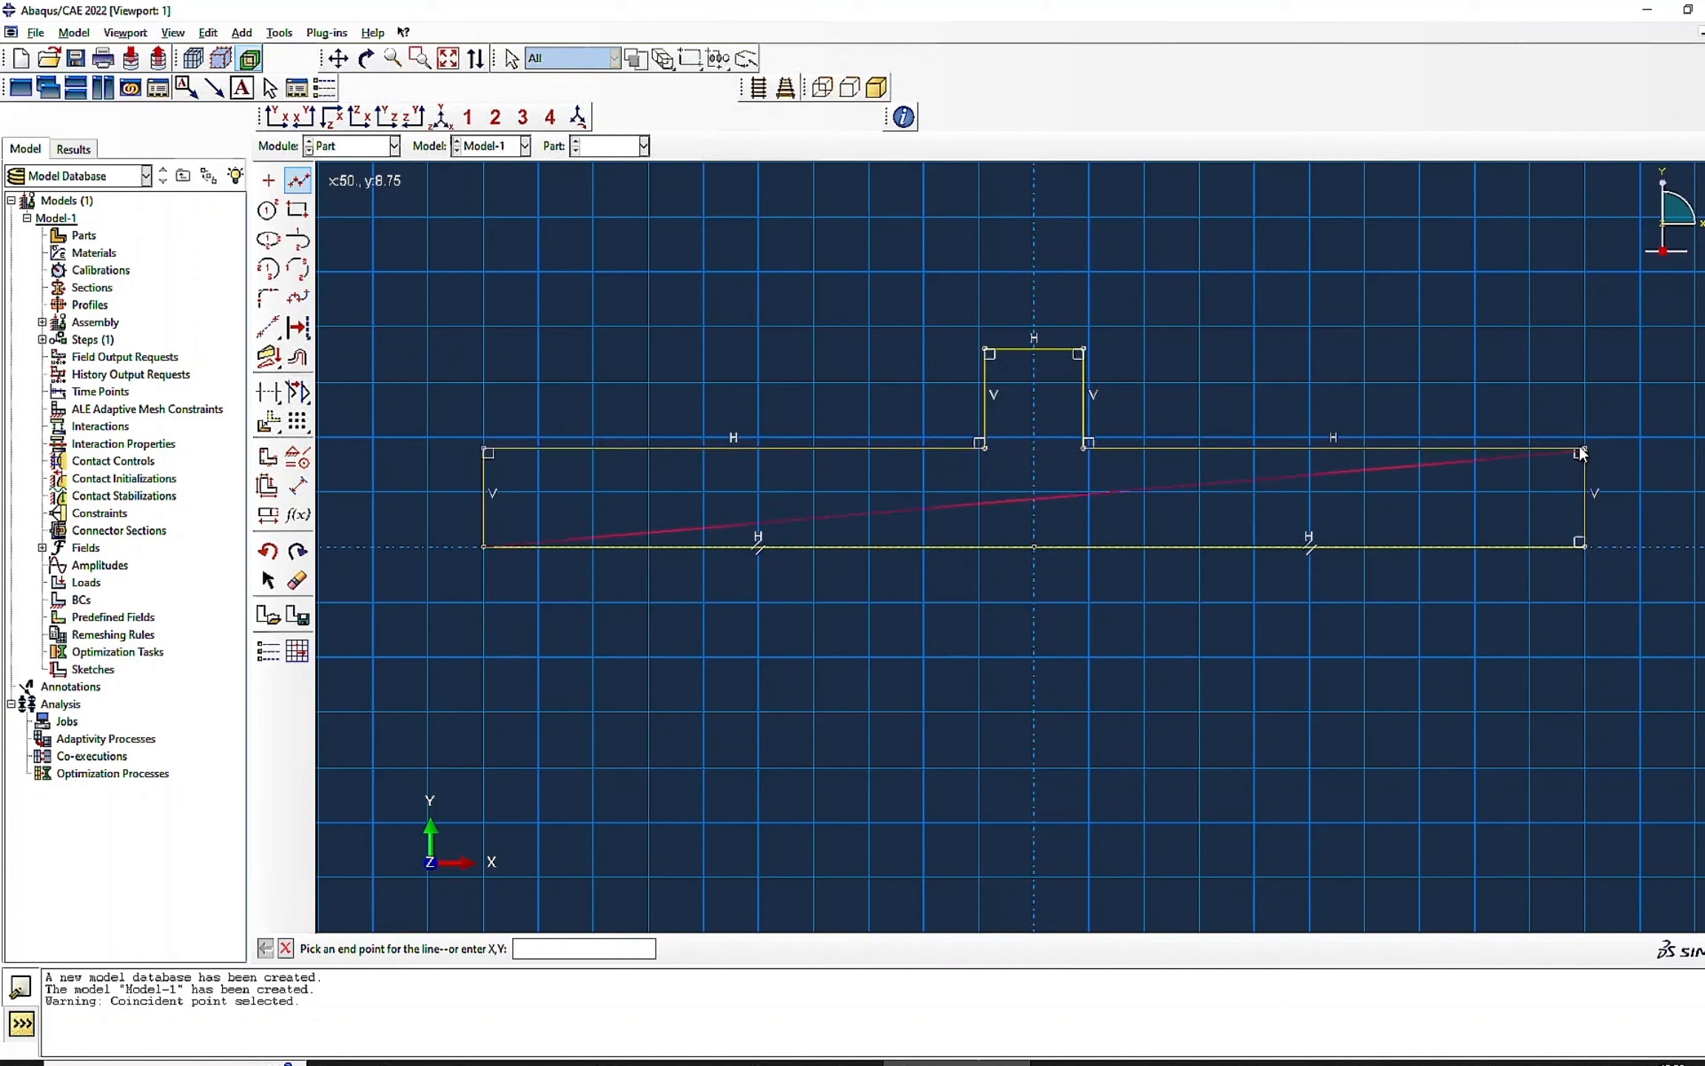
left_click(286, 948)
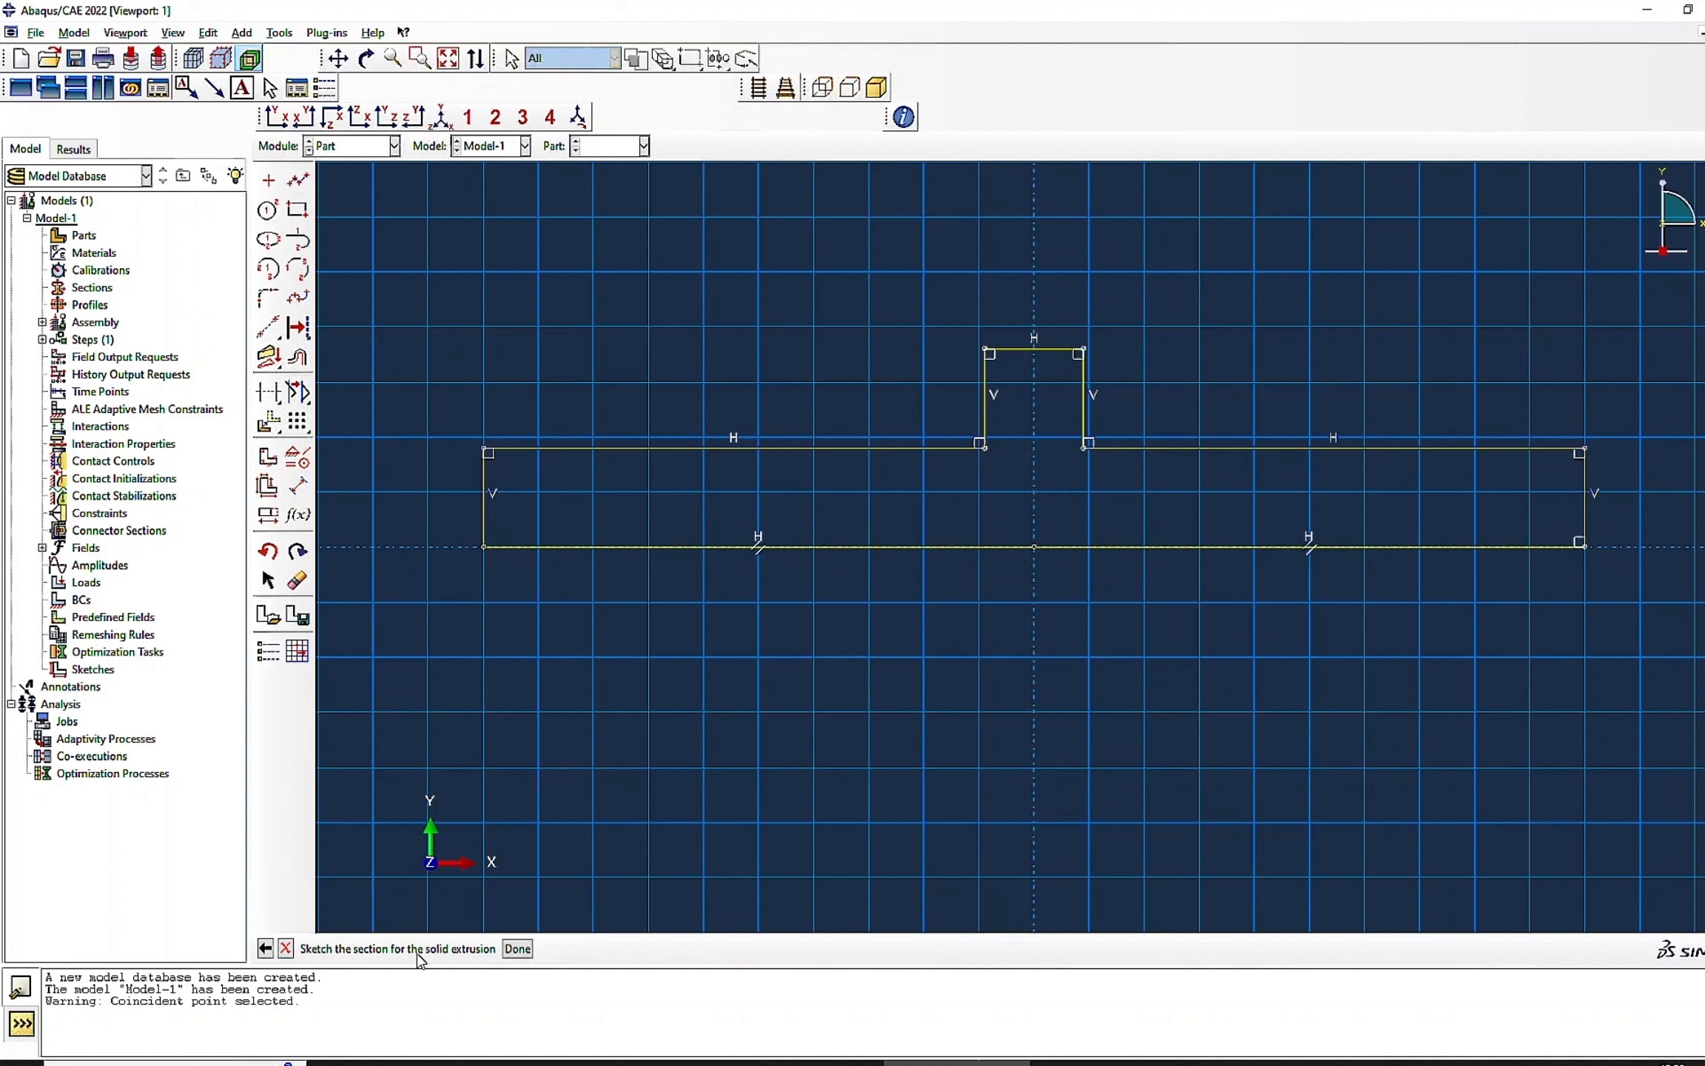
- Finish the section sketch and extrude it to a depth of 100
left_click(517, 948)
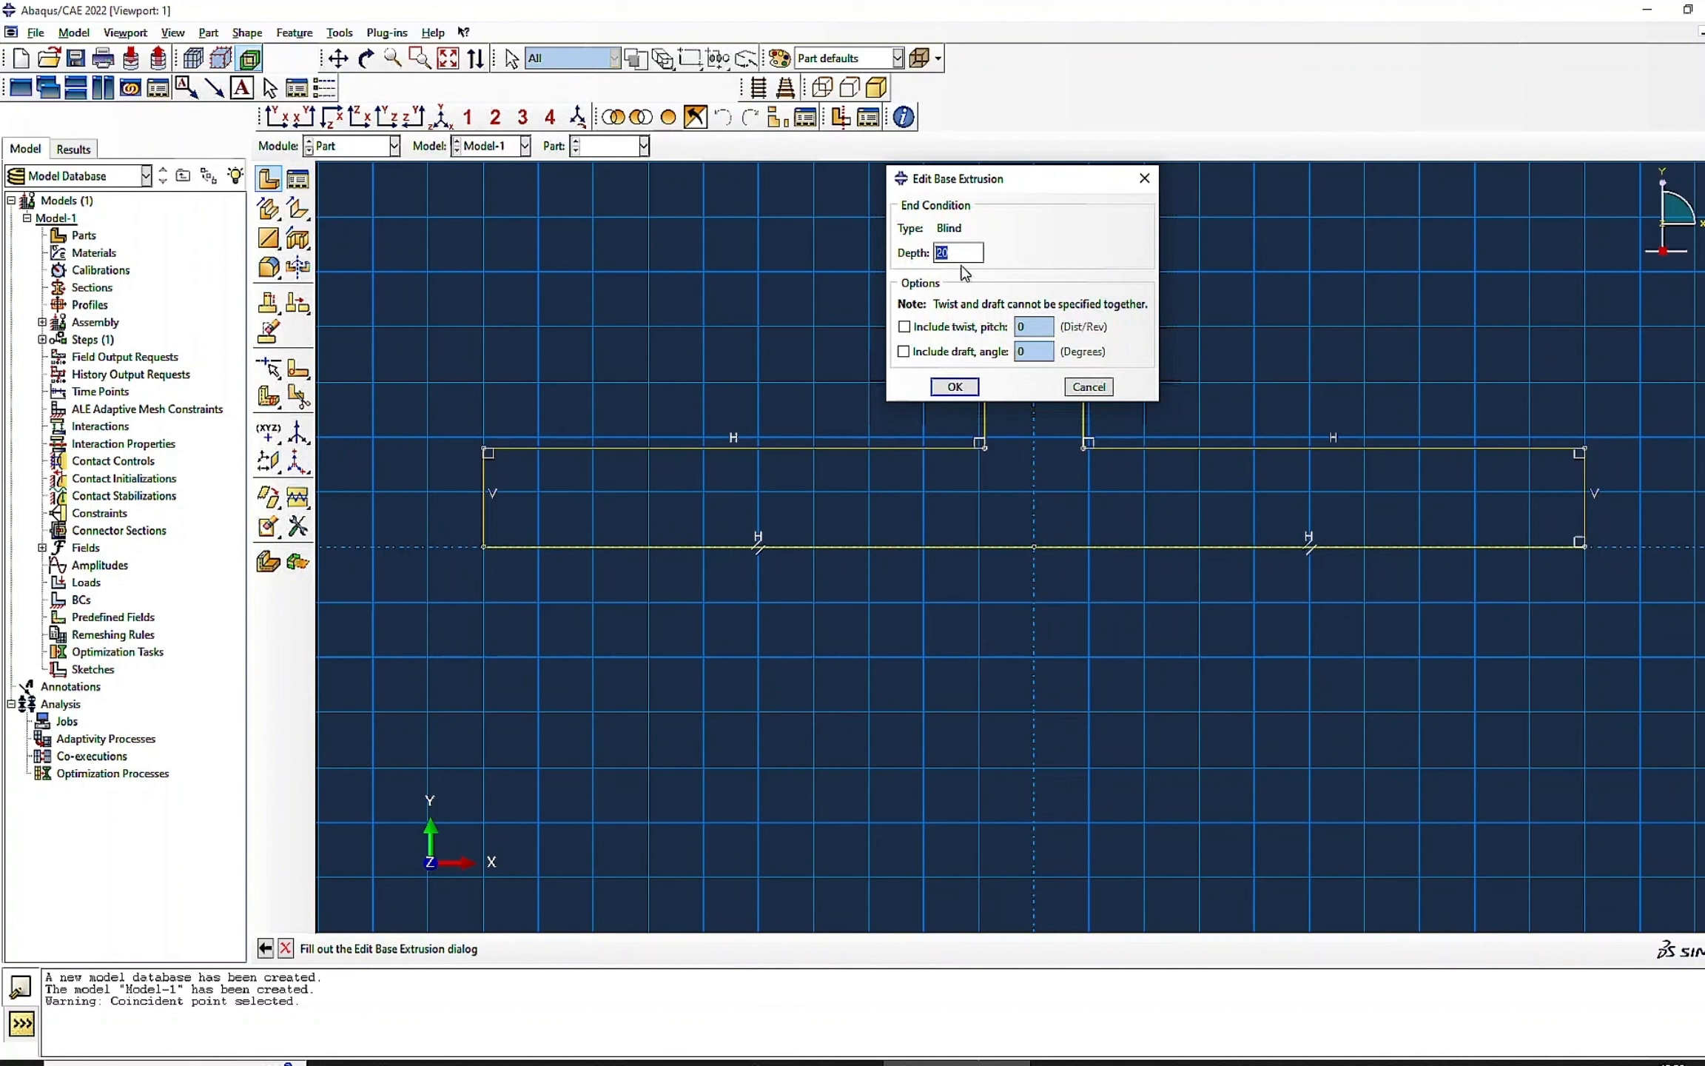
type("100")
key("Return")
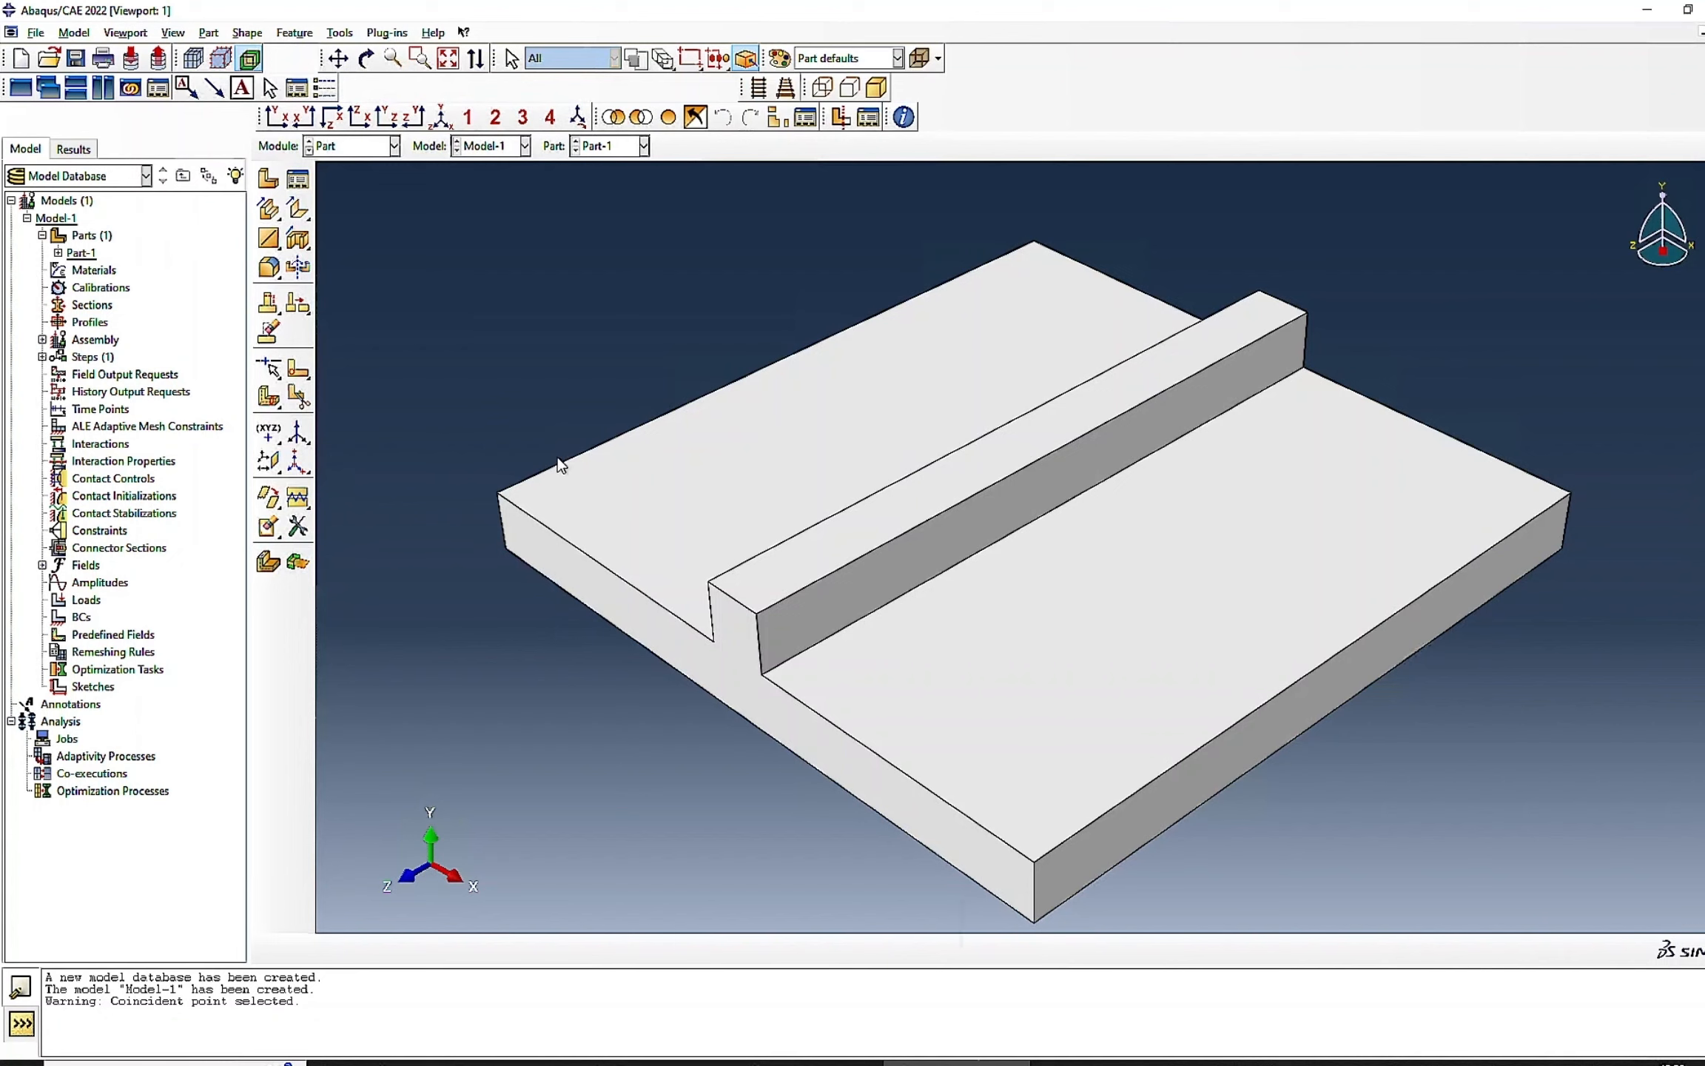
- Switch to the Property module and start creating a new material
left_click(354, 146)
left_click(336, 181)
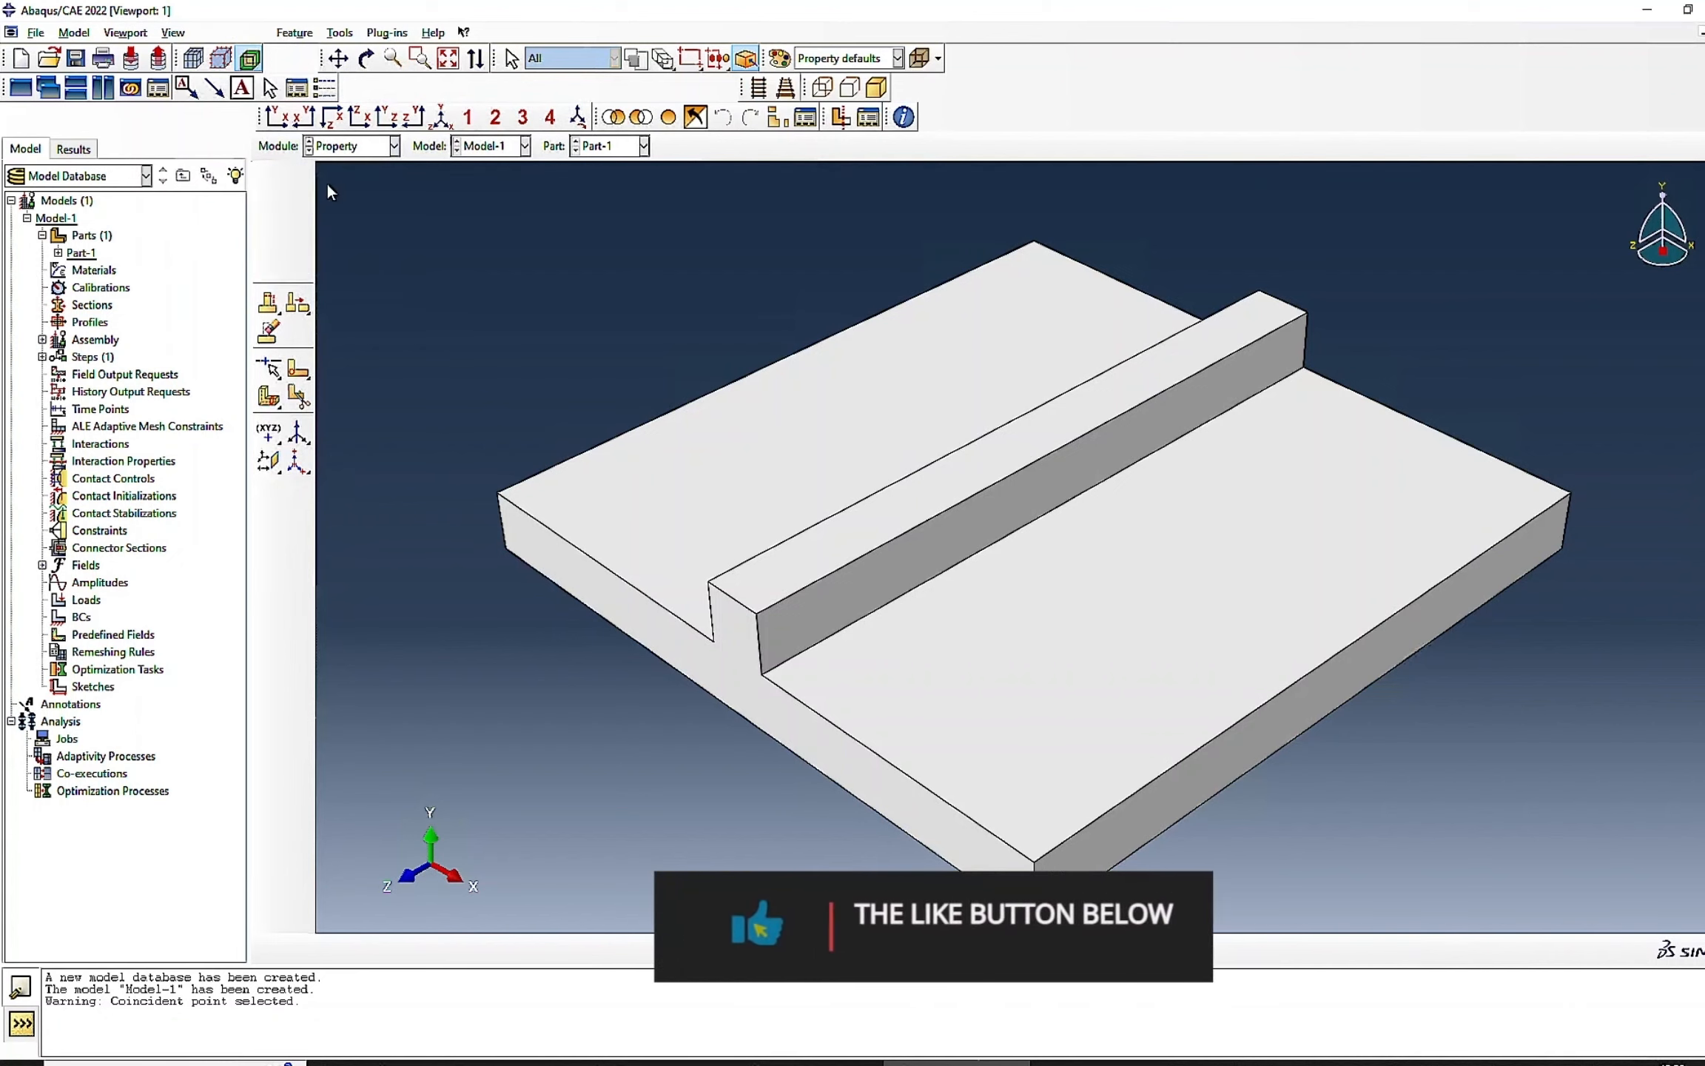
left_click(298, 180)
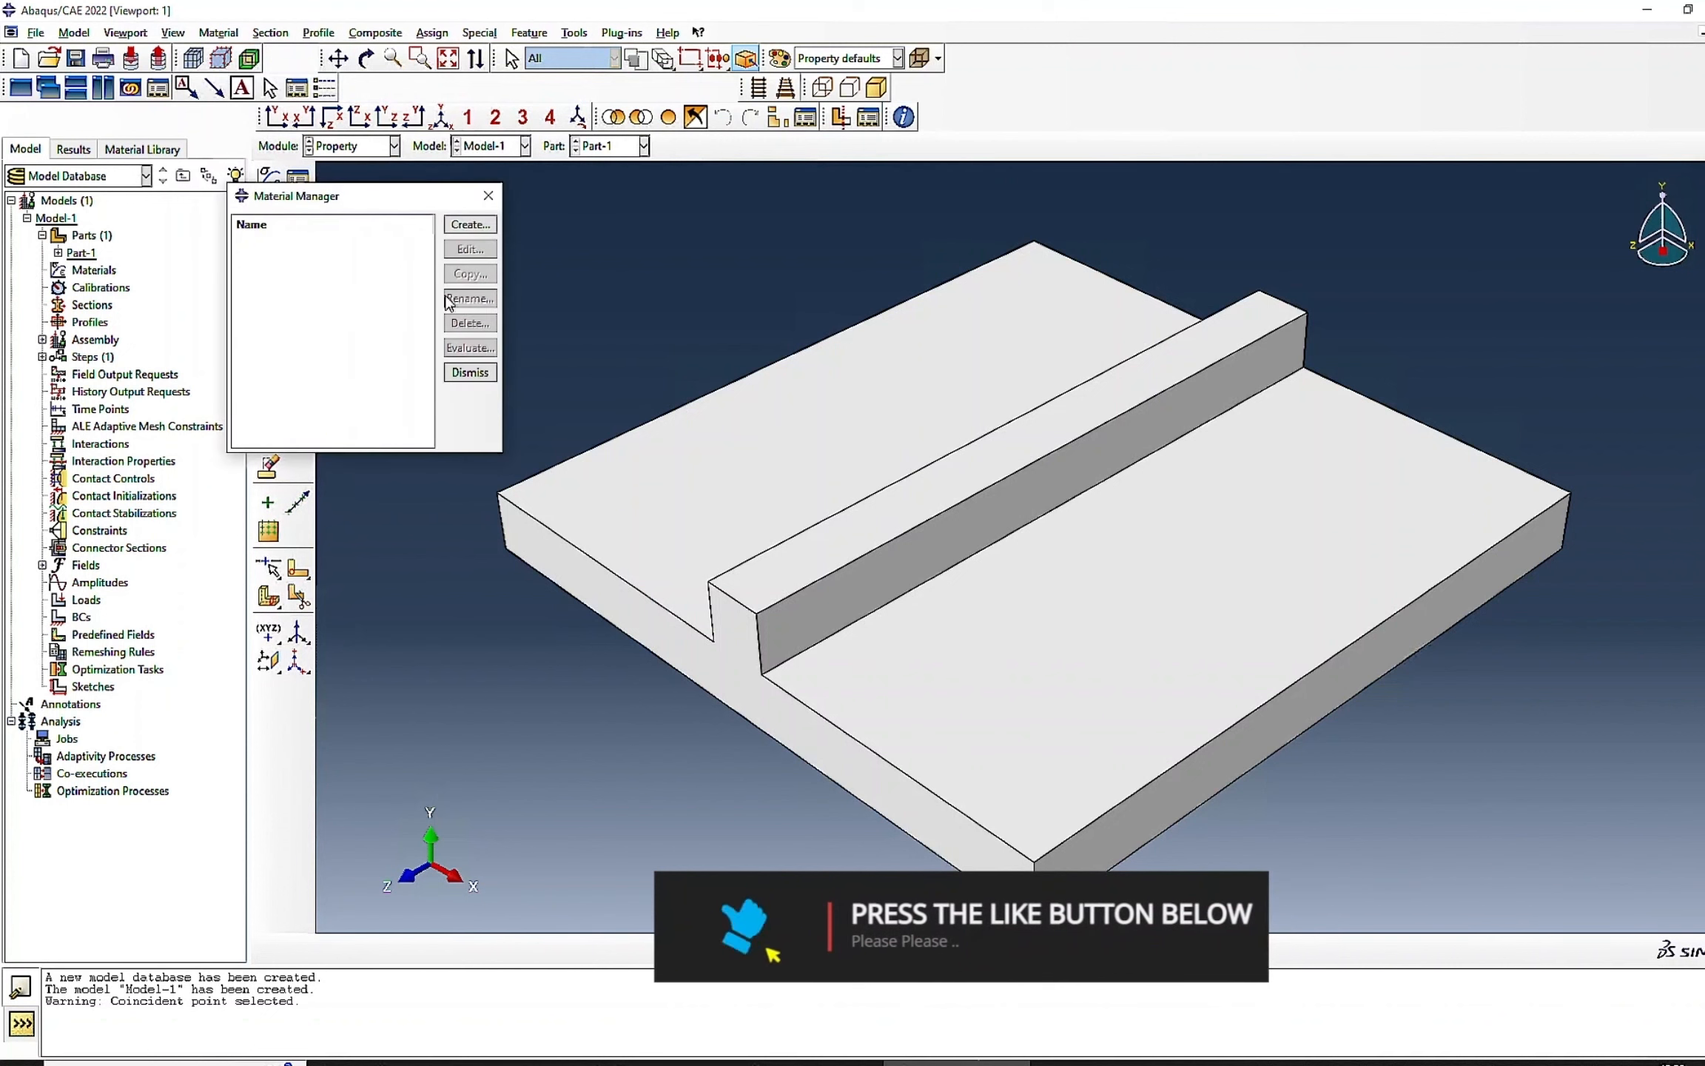
left_click(461, 225)
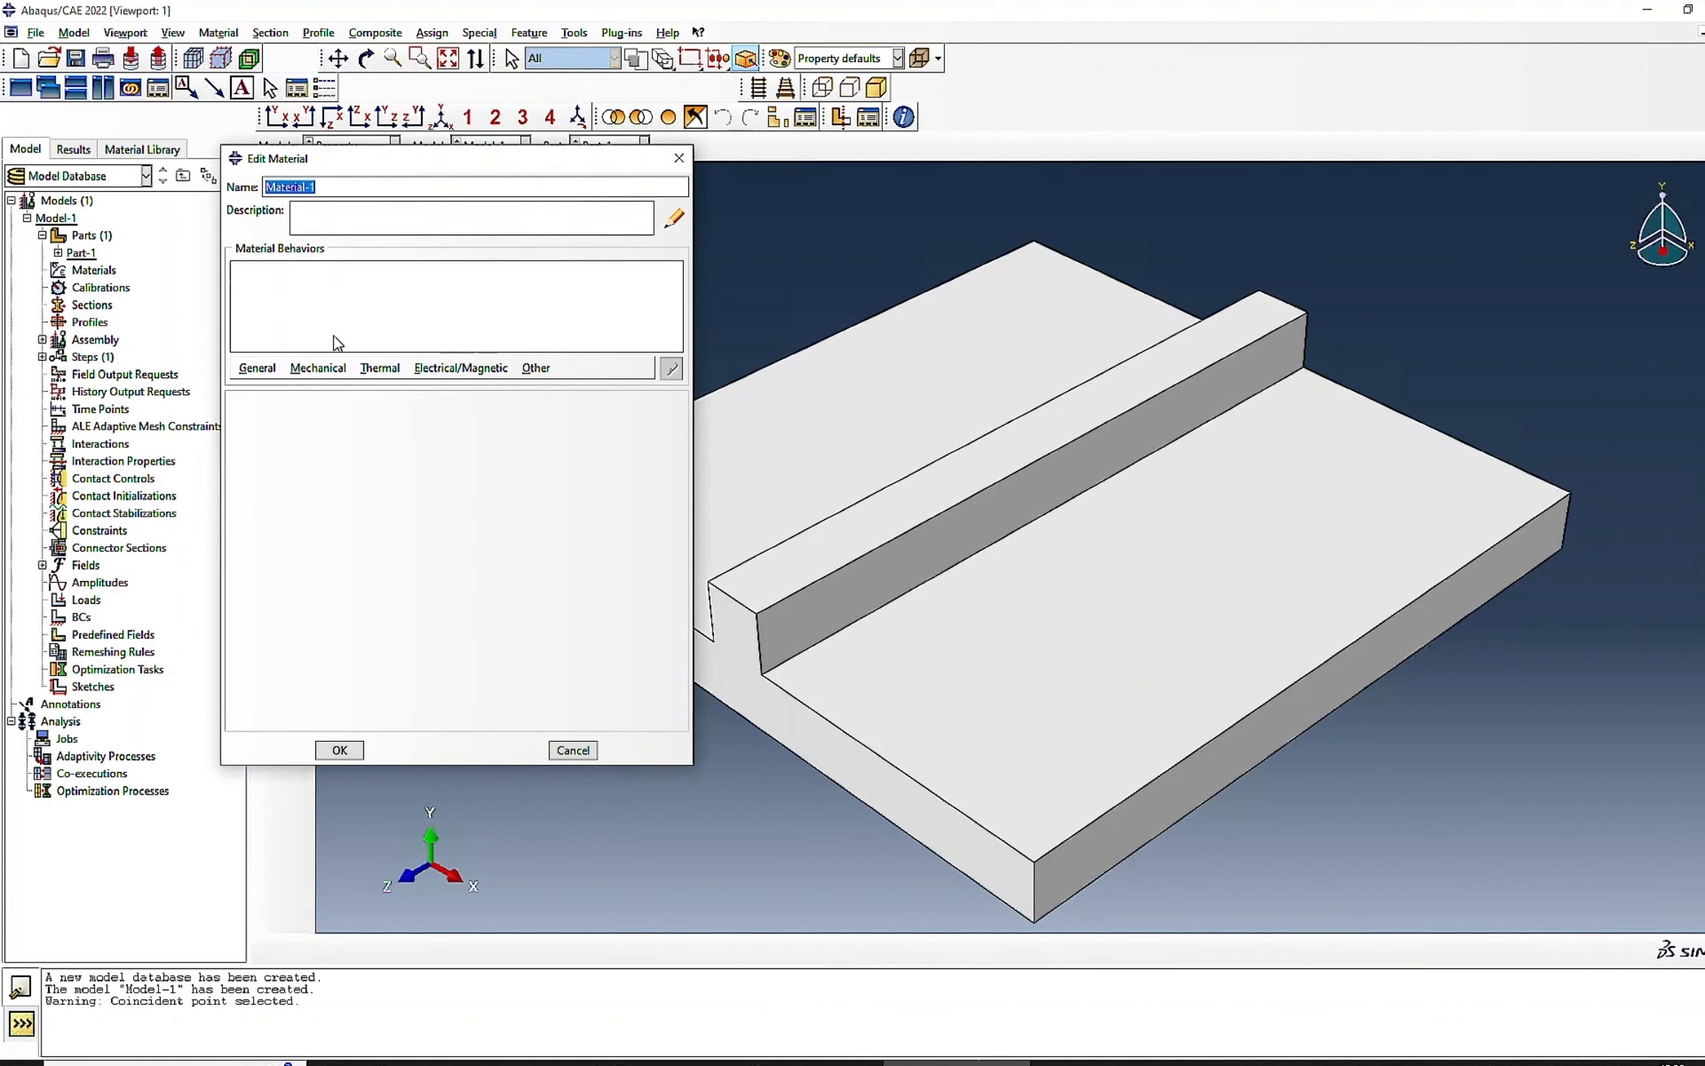
- Add isotropic elastic behavior with temperature-dependent data, pasting the copied Young's modulus and Poisson's ratio table up to a temperature of 1500
left_click(311, 370)
mouse_move(356, 385)
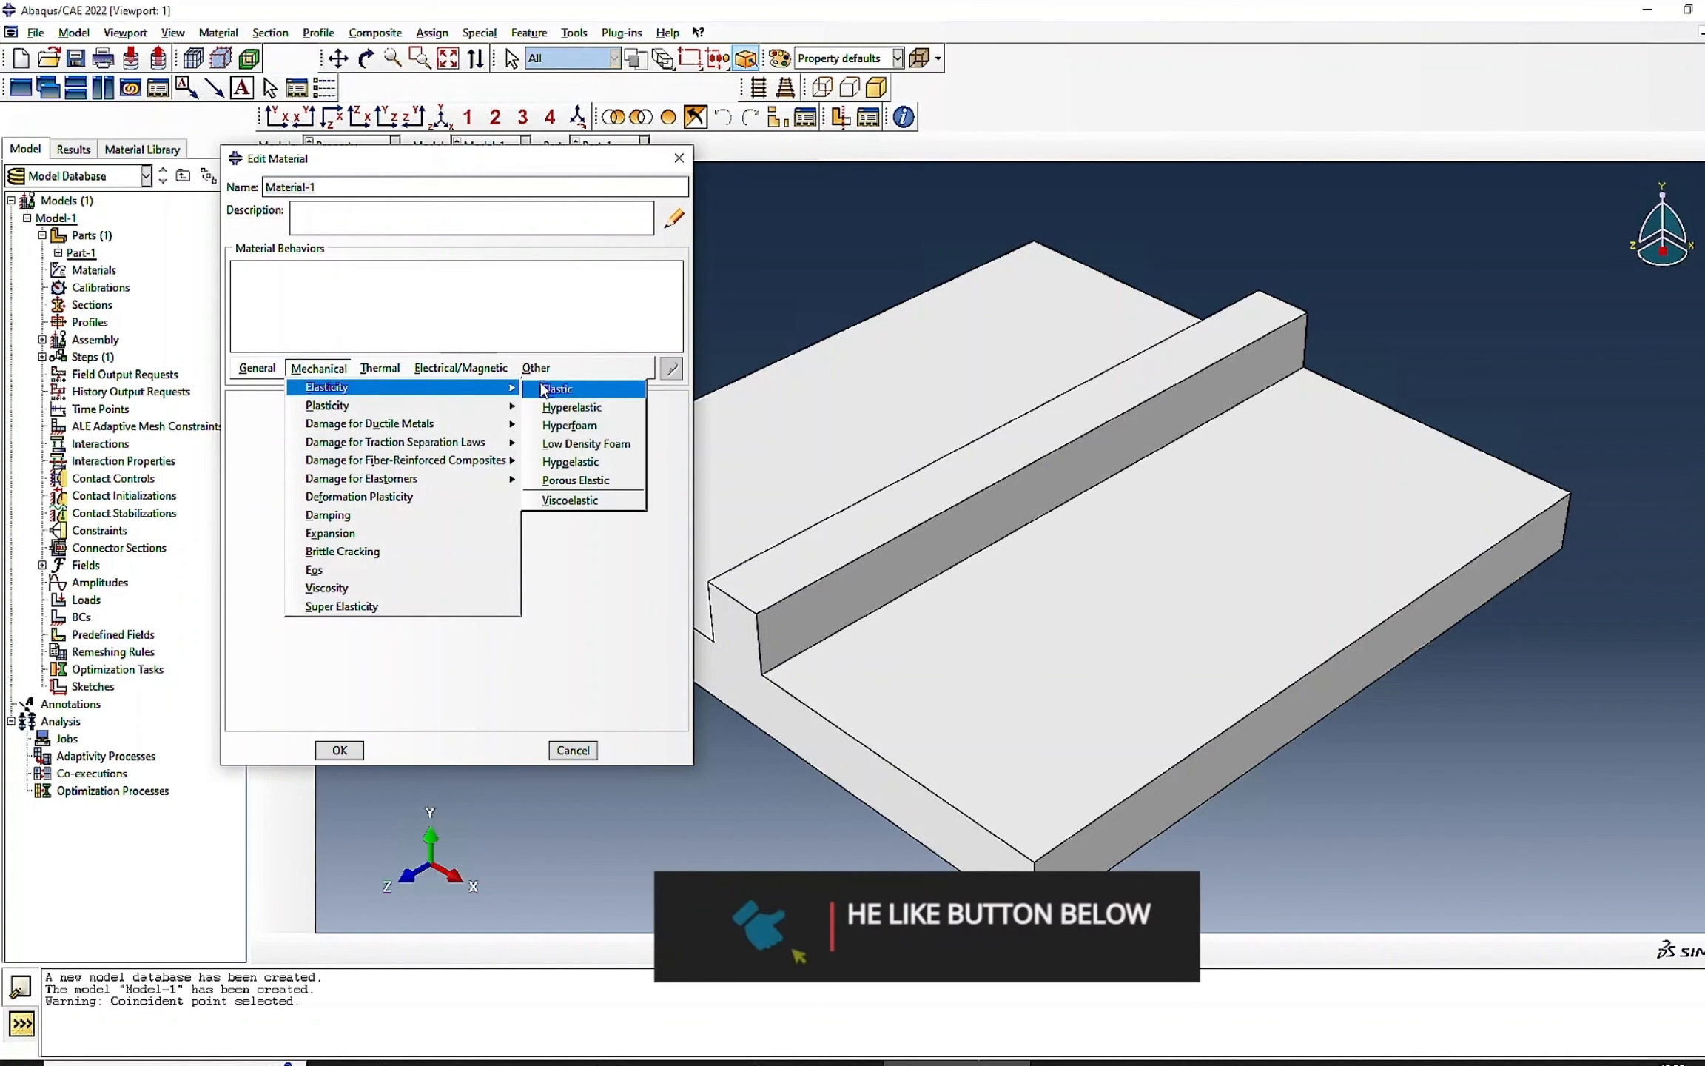
left_click(559, 385)
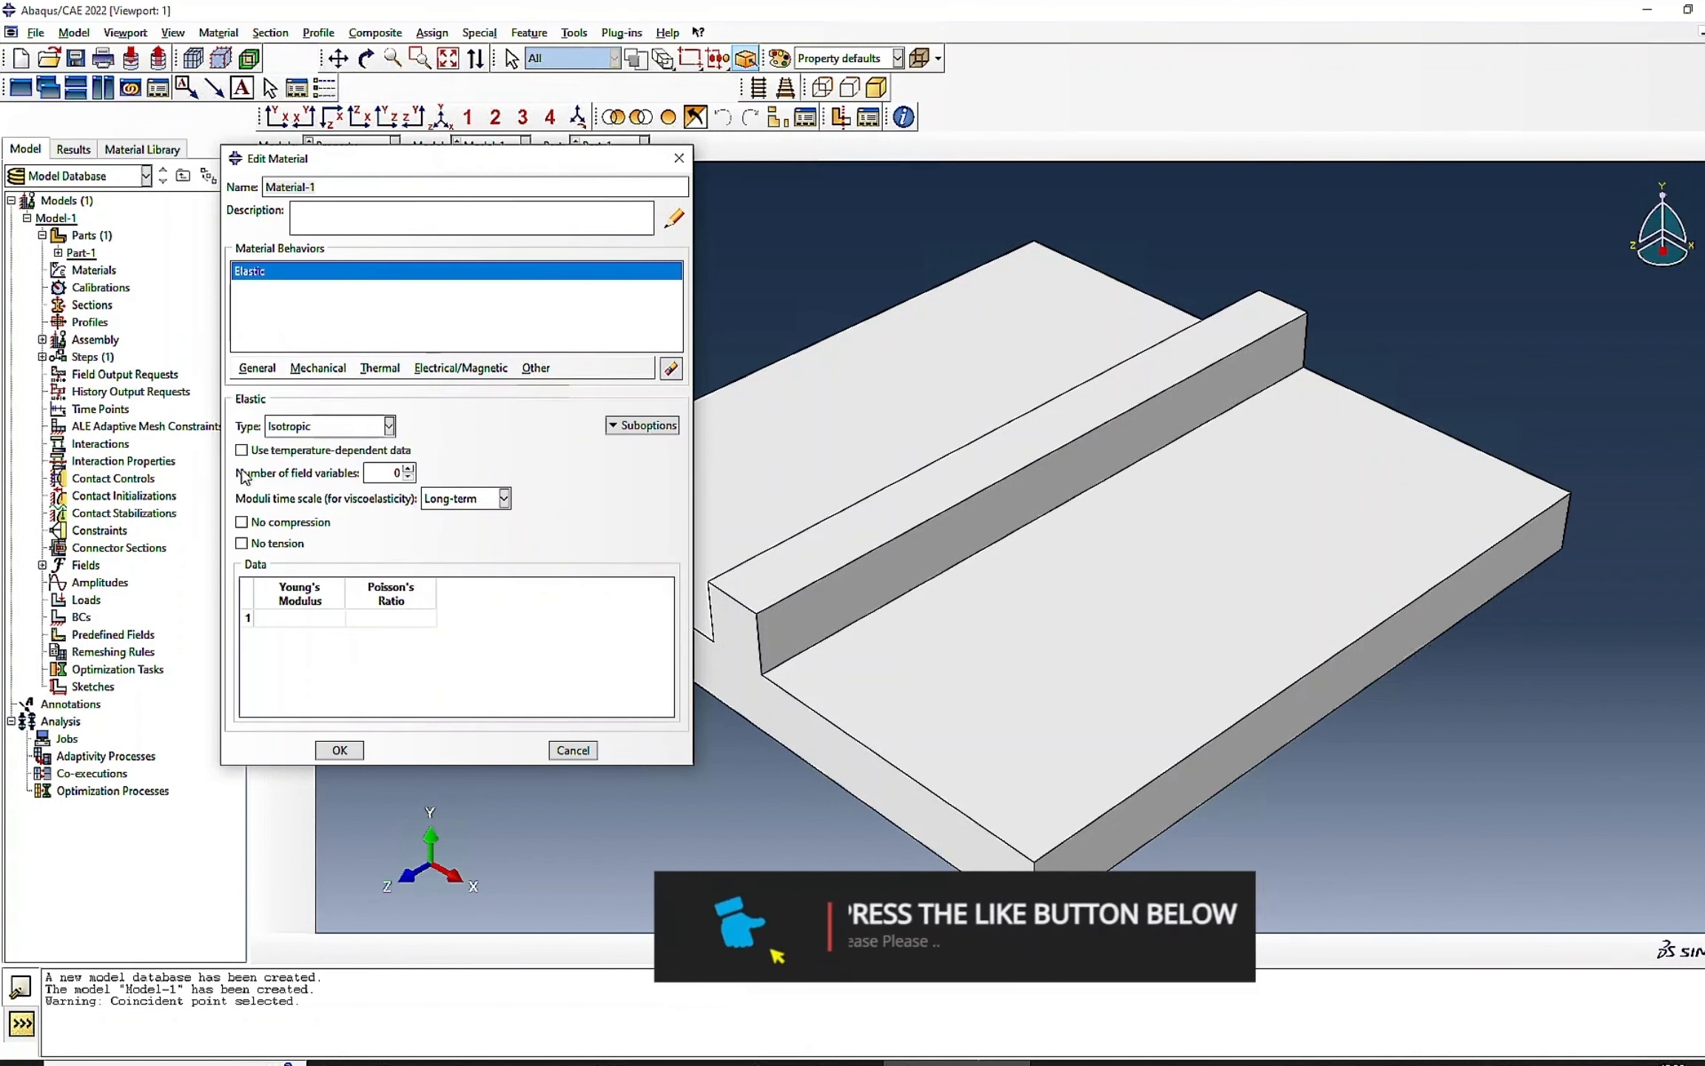
left_click(241, 450)
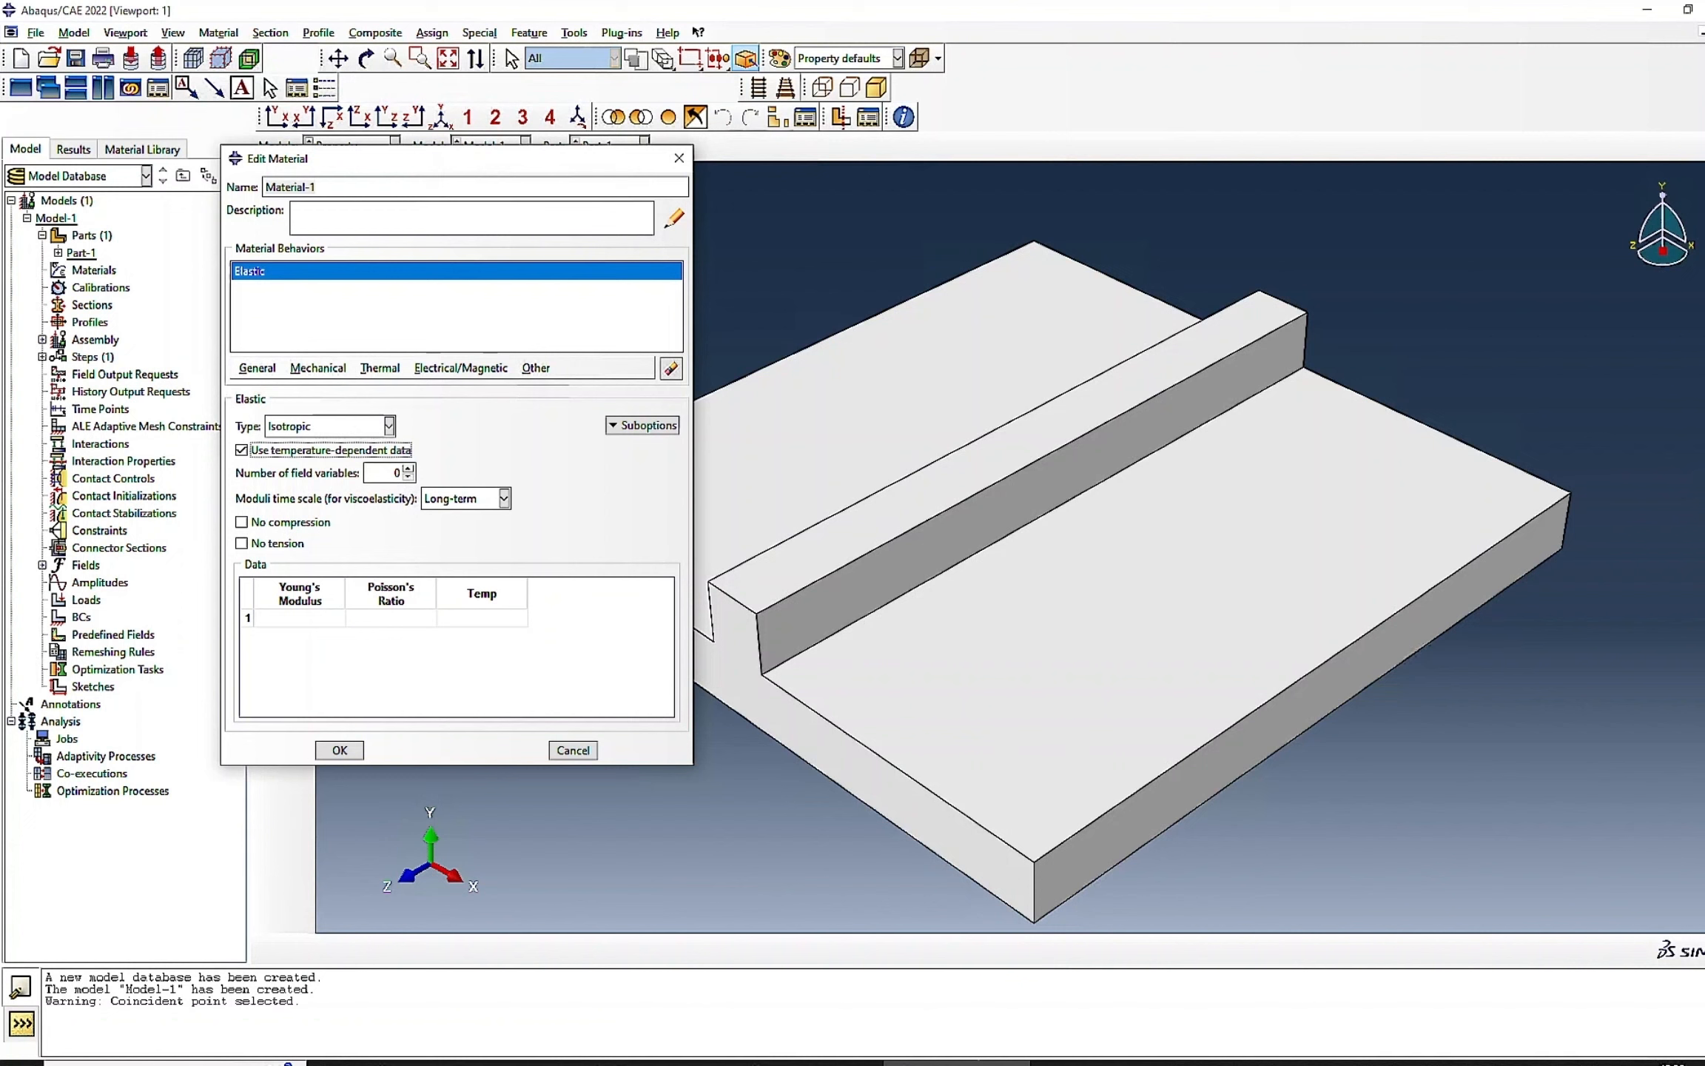
key("ctrl+v")
scroll(437, 653, "down", 2)
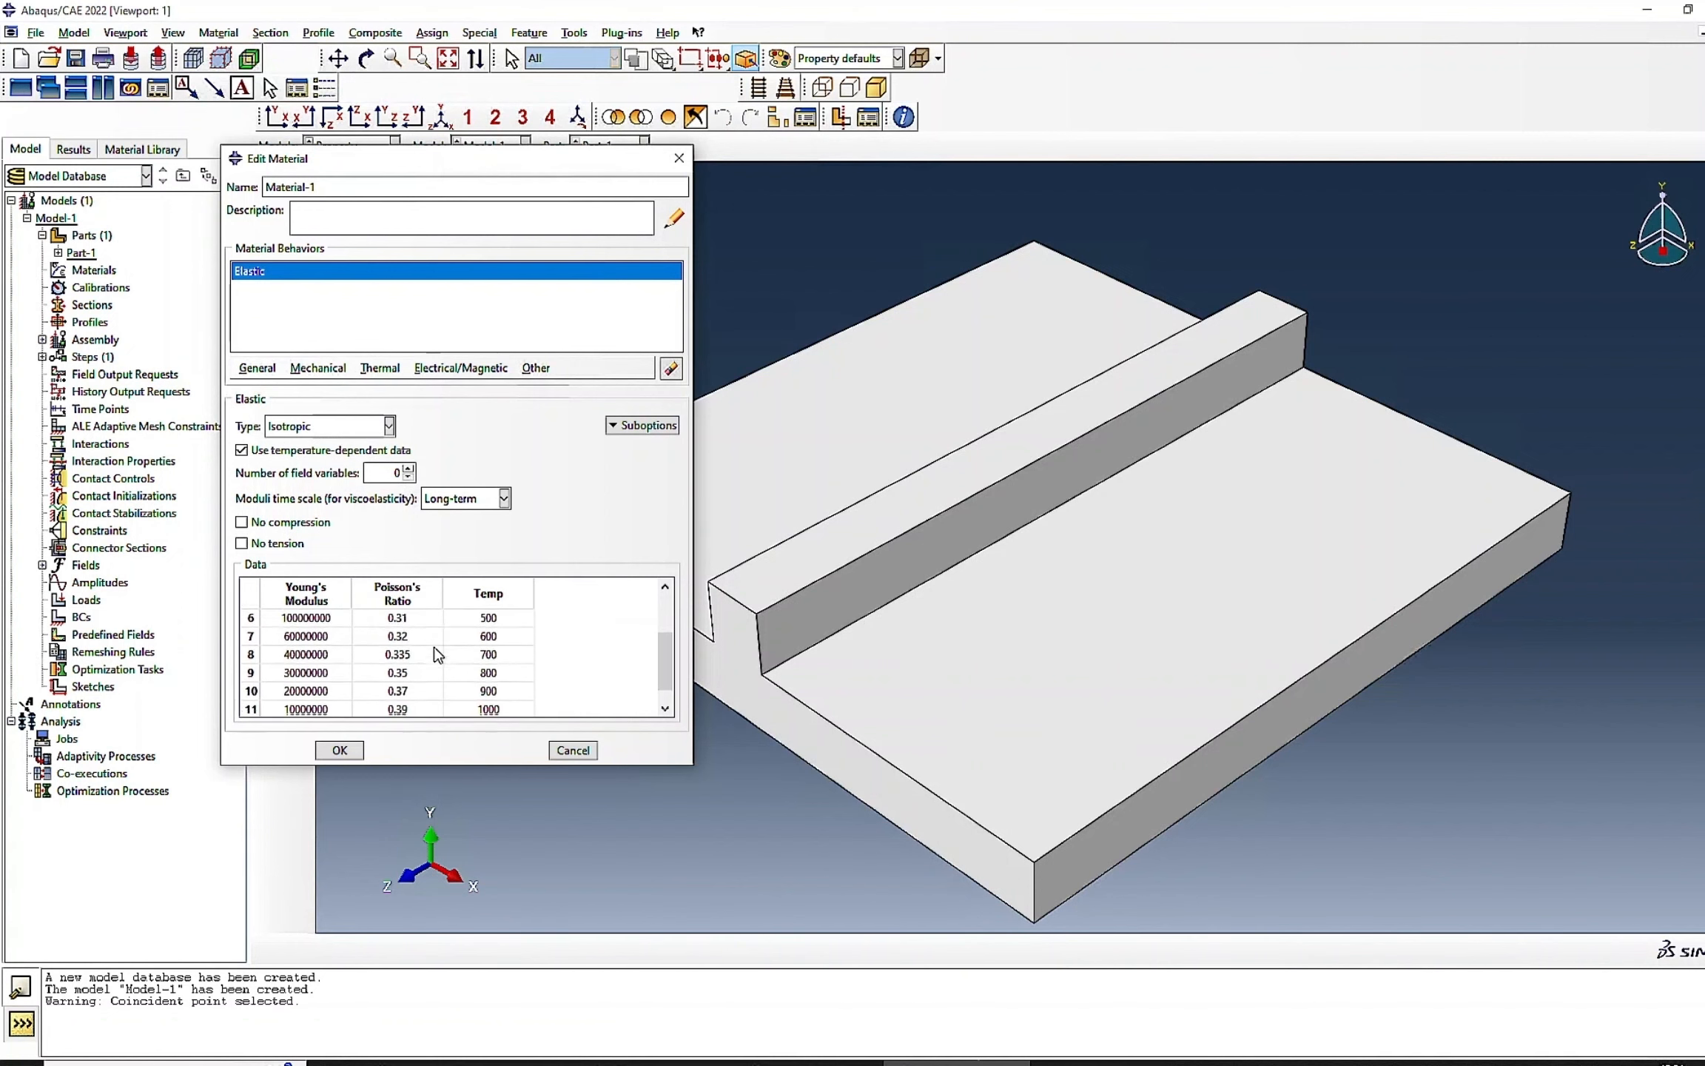
scroll(437, 653, "down", 1)
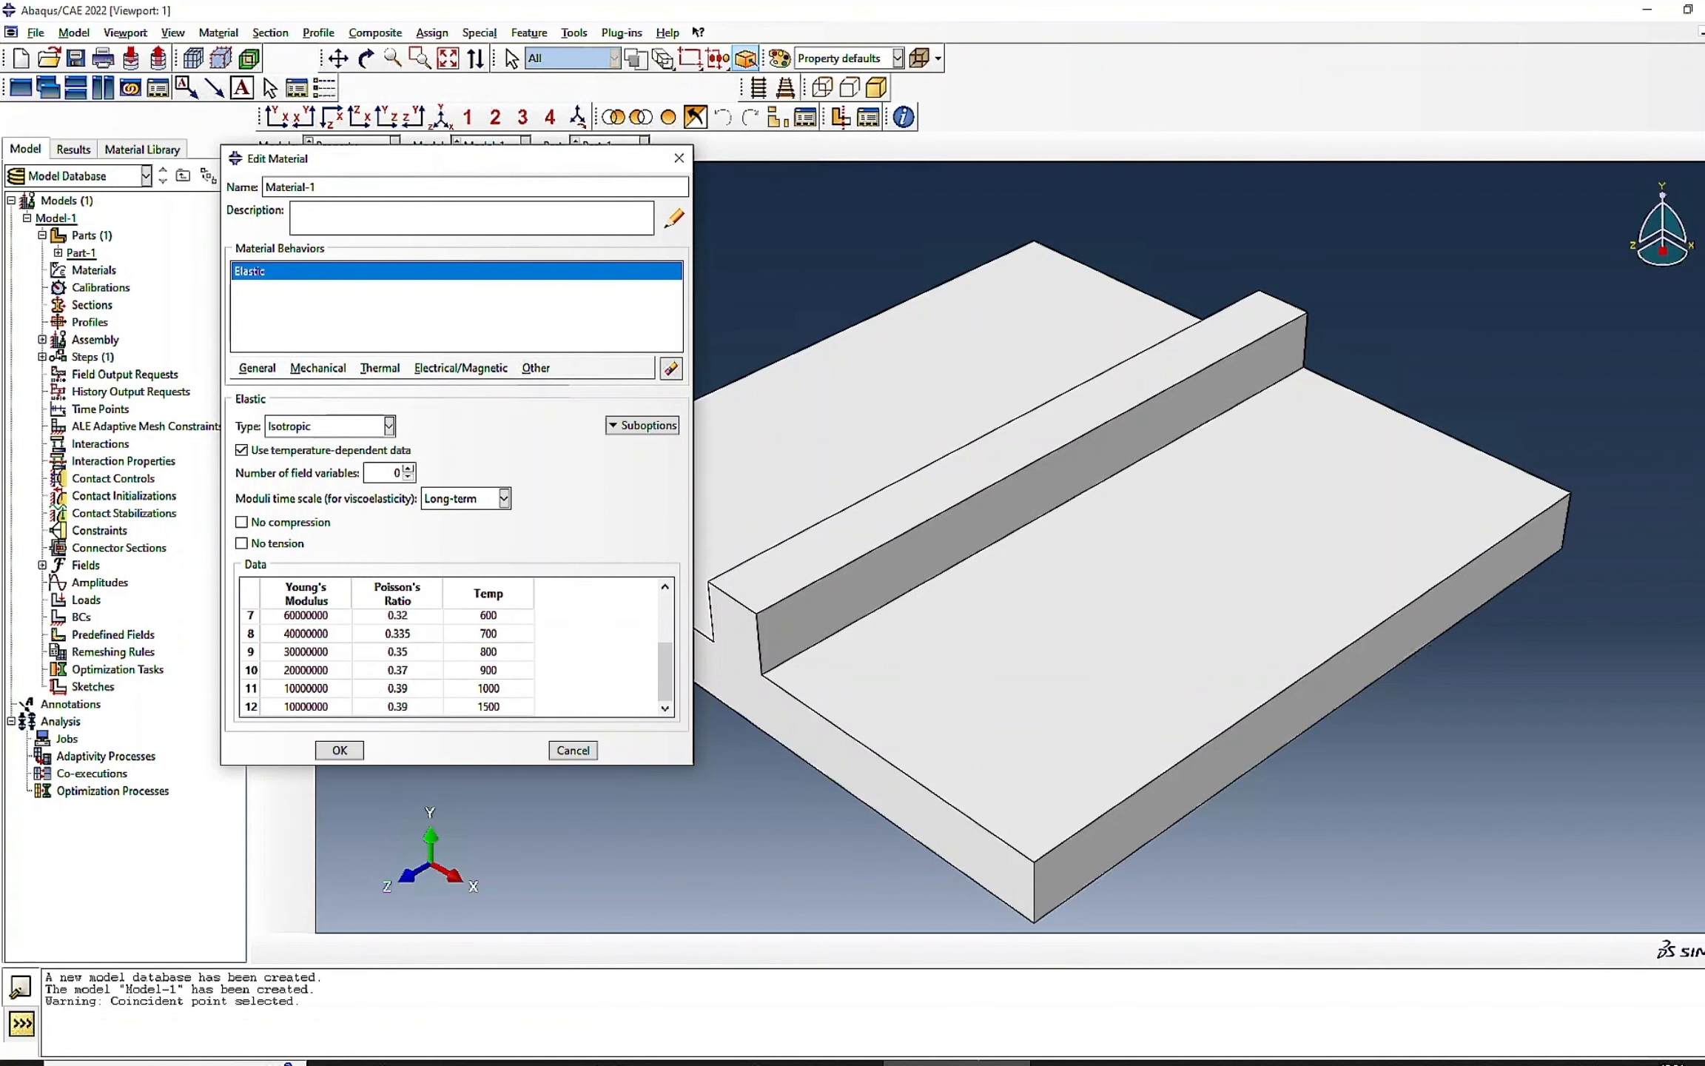
- Add plastic behavior with isotropic hardening and temperature-dependent data, pasting the copied yield stress and plastic strain table
left_click(318, 368)
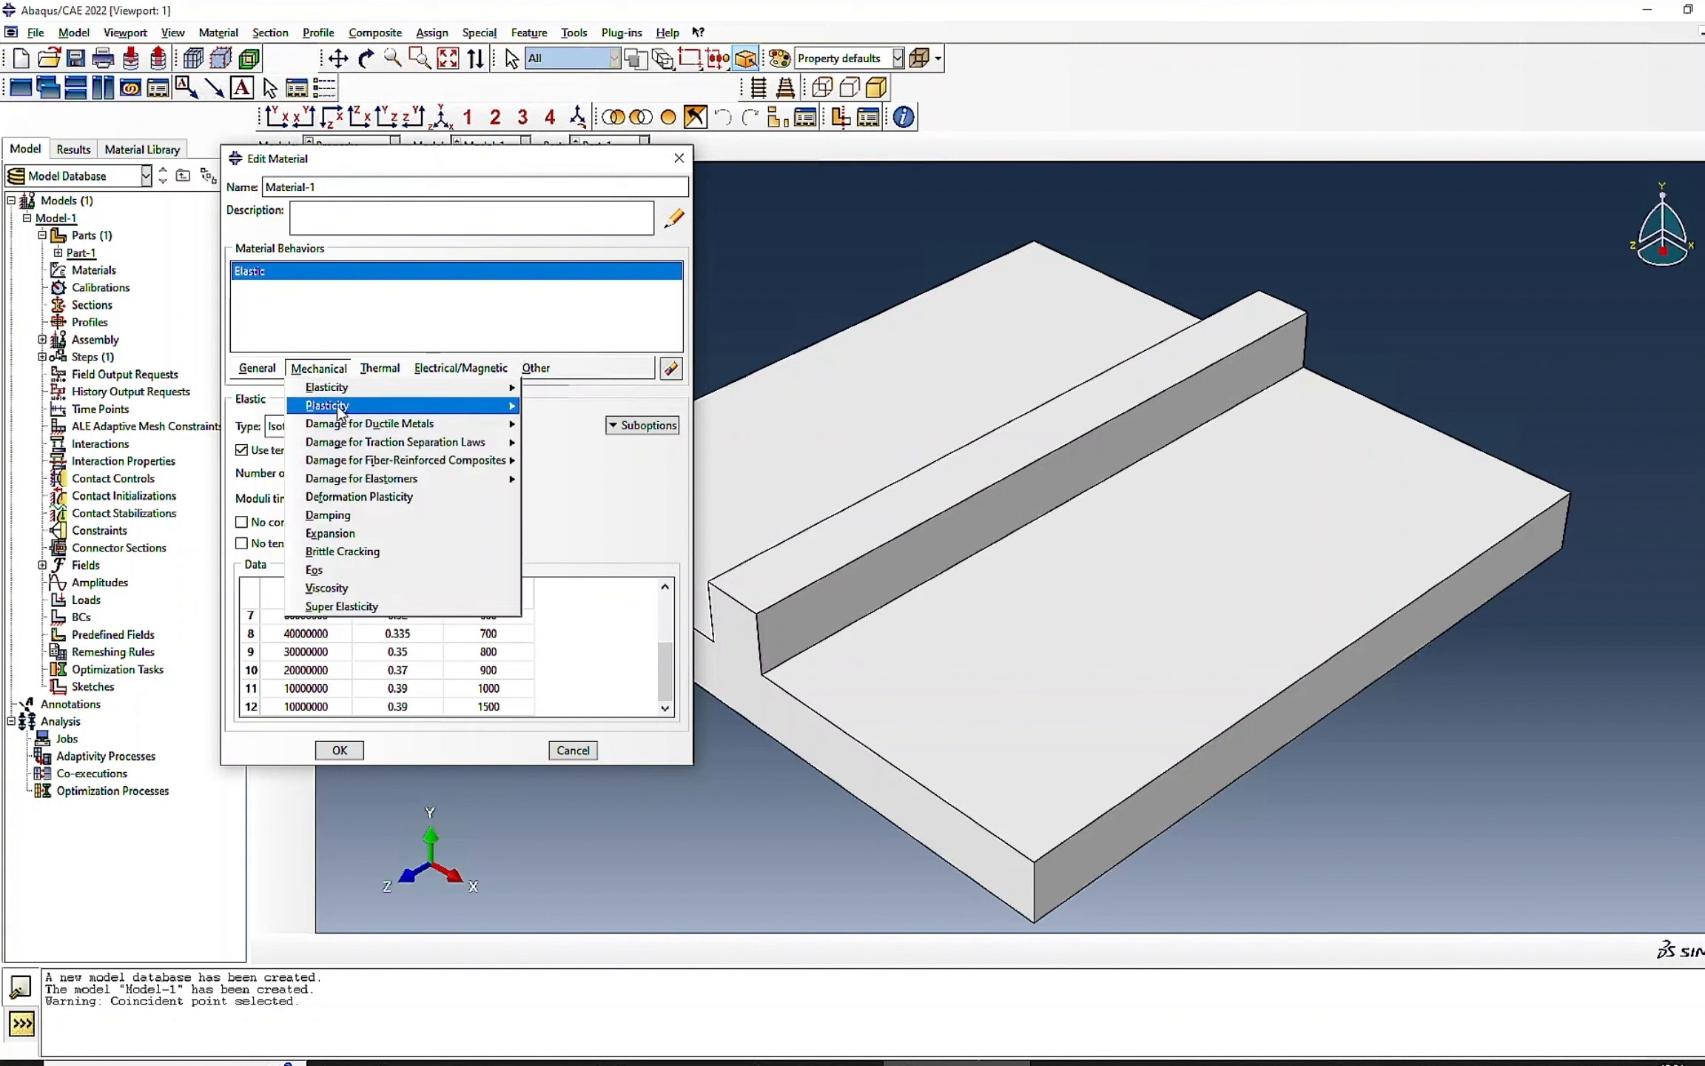
mouse_move(426, 407)
left_click(558, 407)
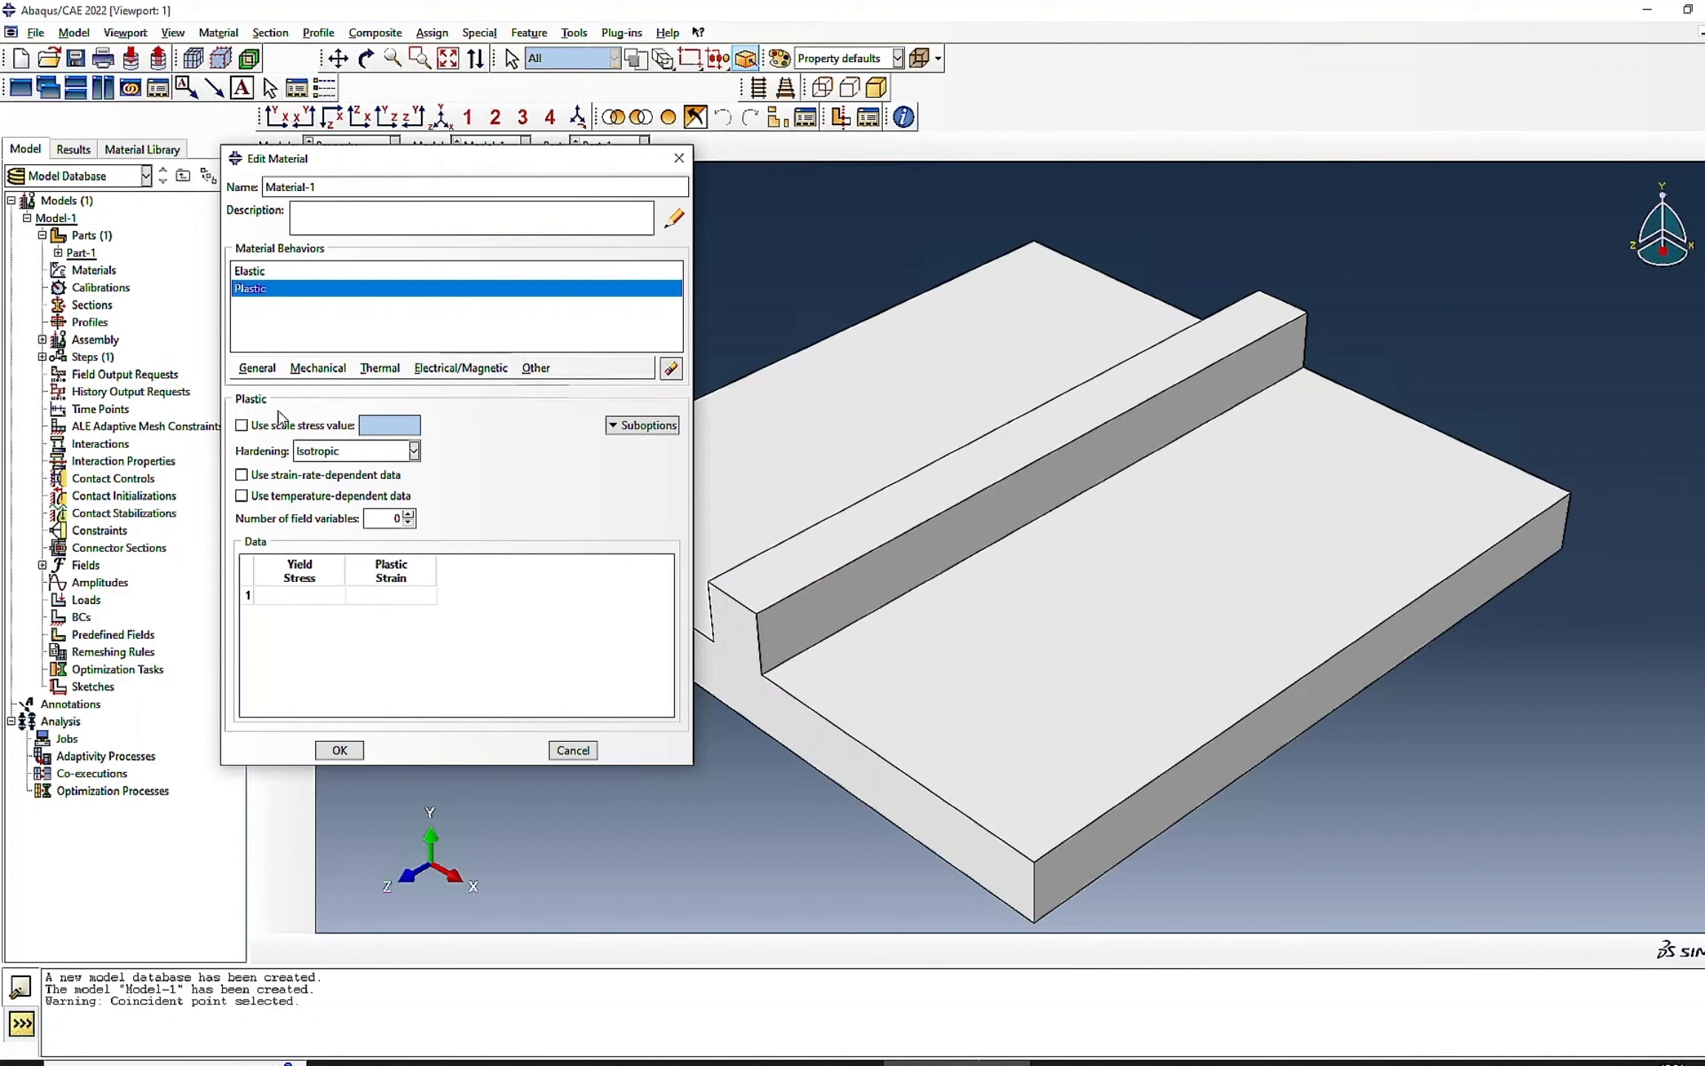
left_click(242, 496)
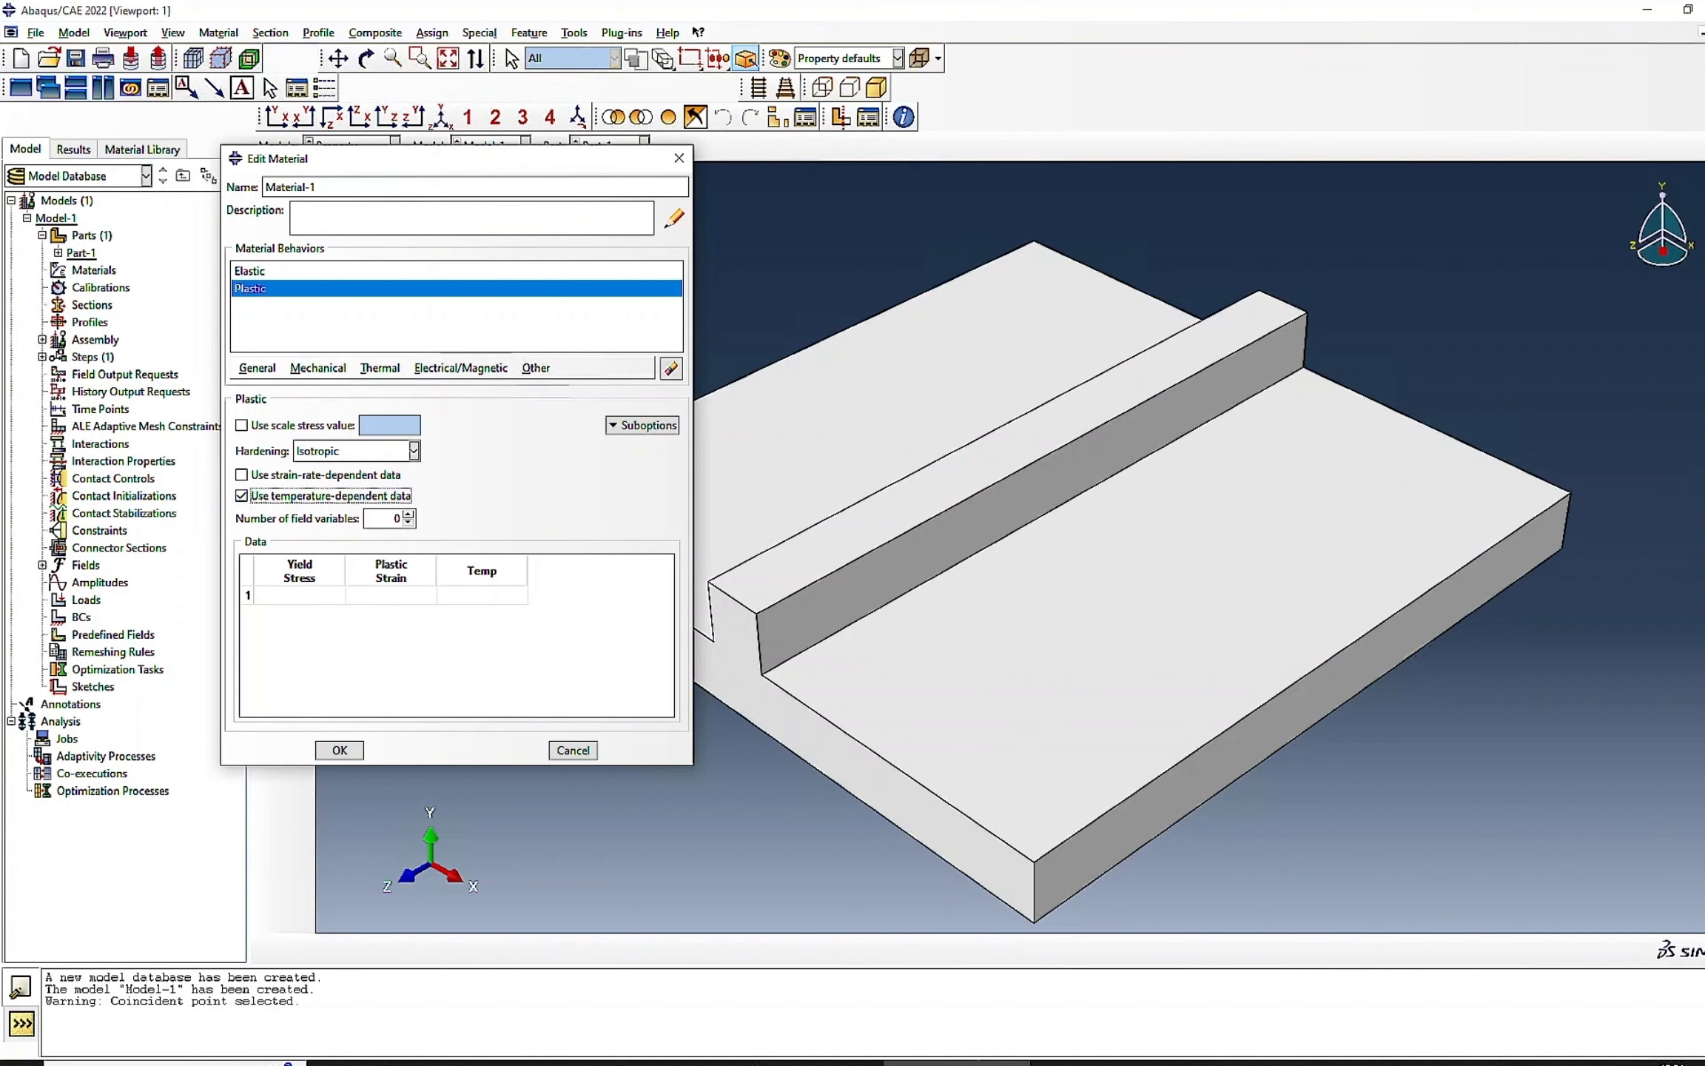
left_click(300, 595)
key("ctrl+v")
scroll(340, 650, "down", 2)
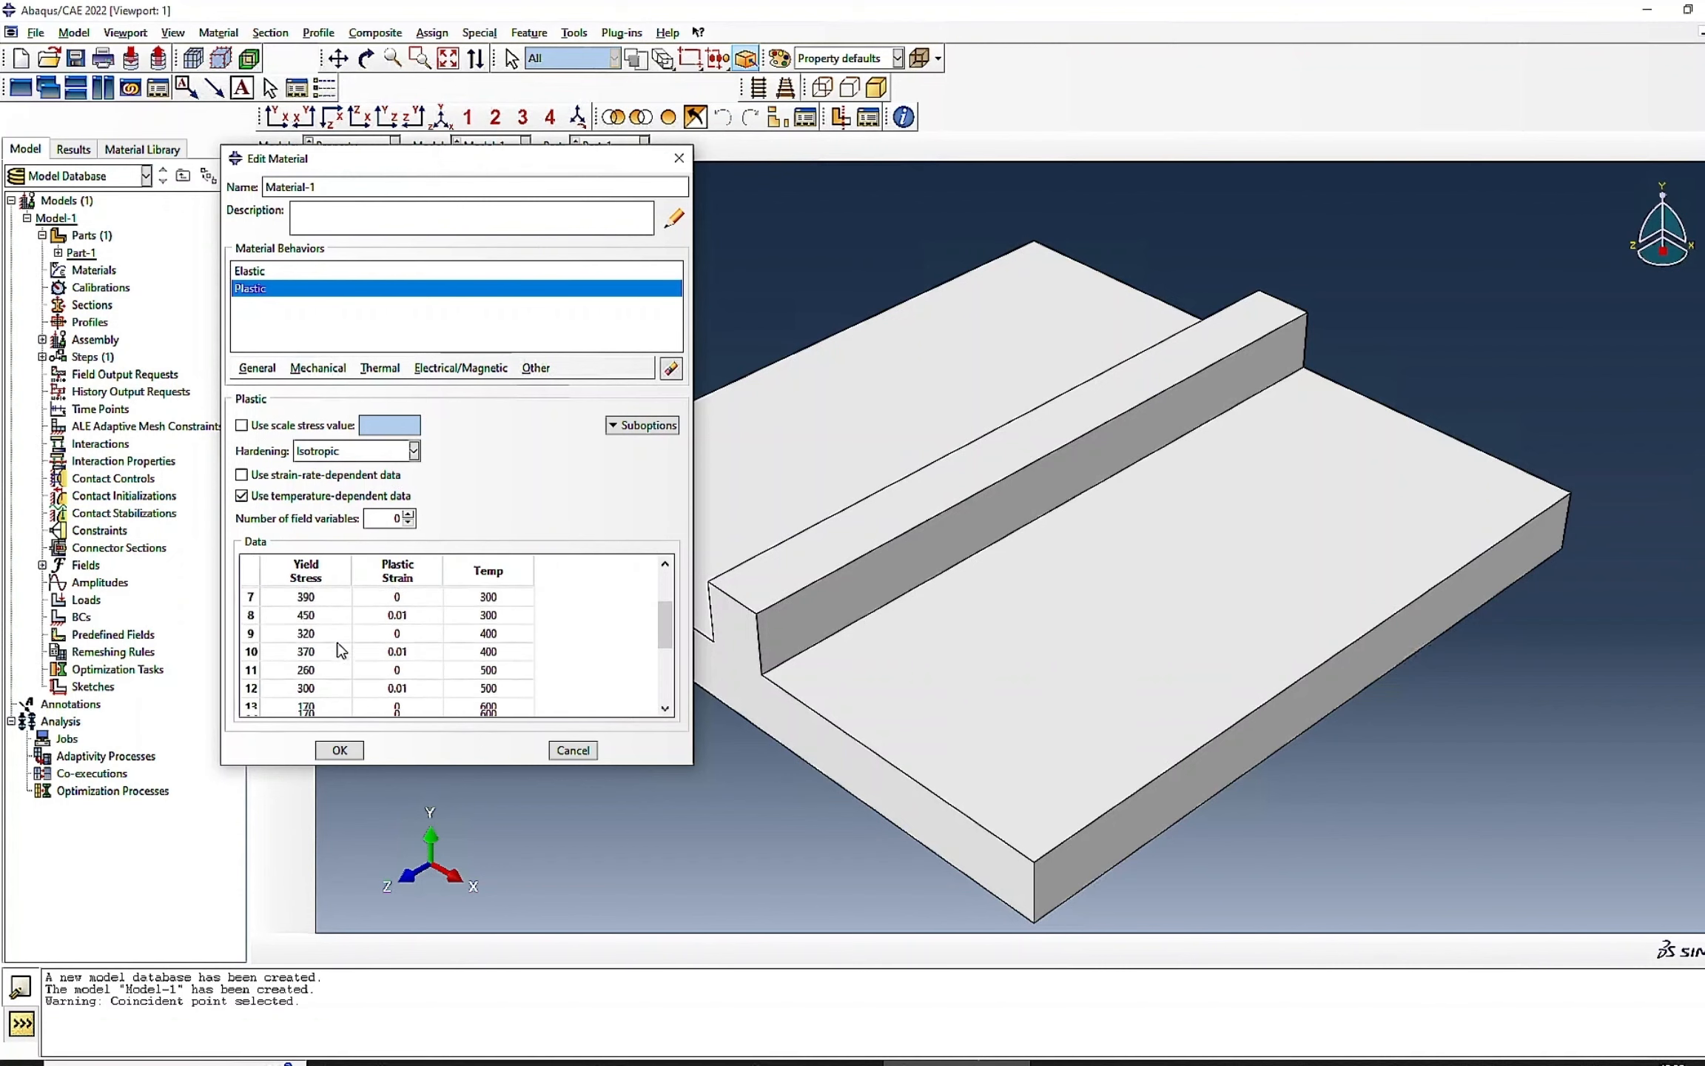
scroll(340, 650, "down", 2)
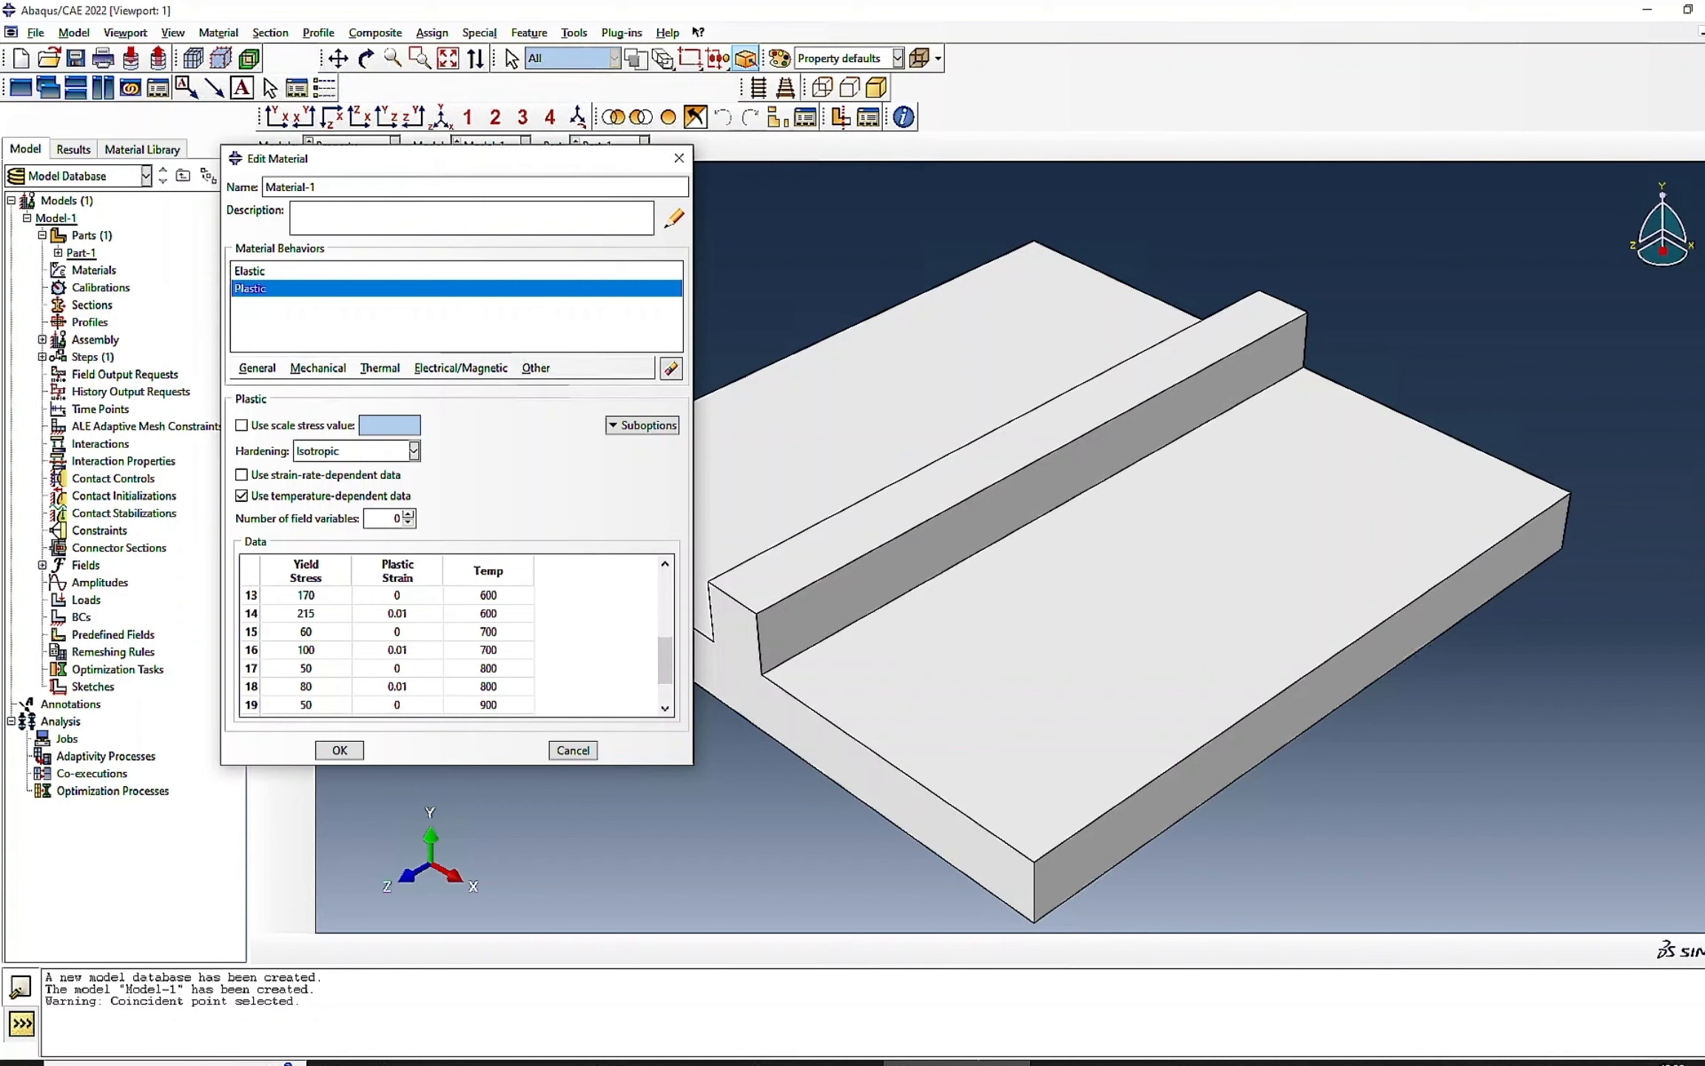
- Replace the elastic data with the rescaled table starting at Young's modulus 206000, Poisson's ratio 0.296 and temperature 20
left_click(316, 369)
mouse_move(326, 387)
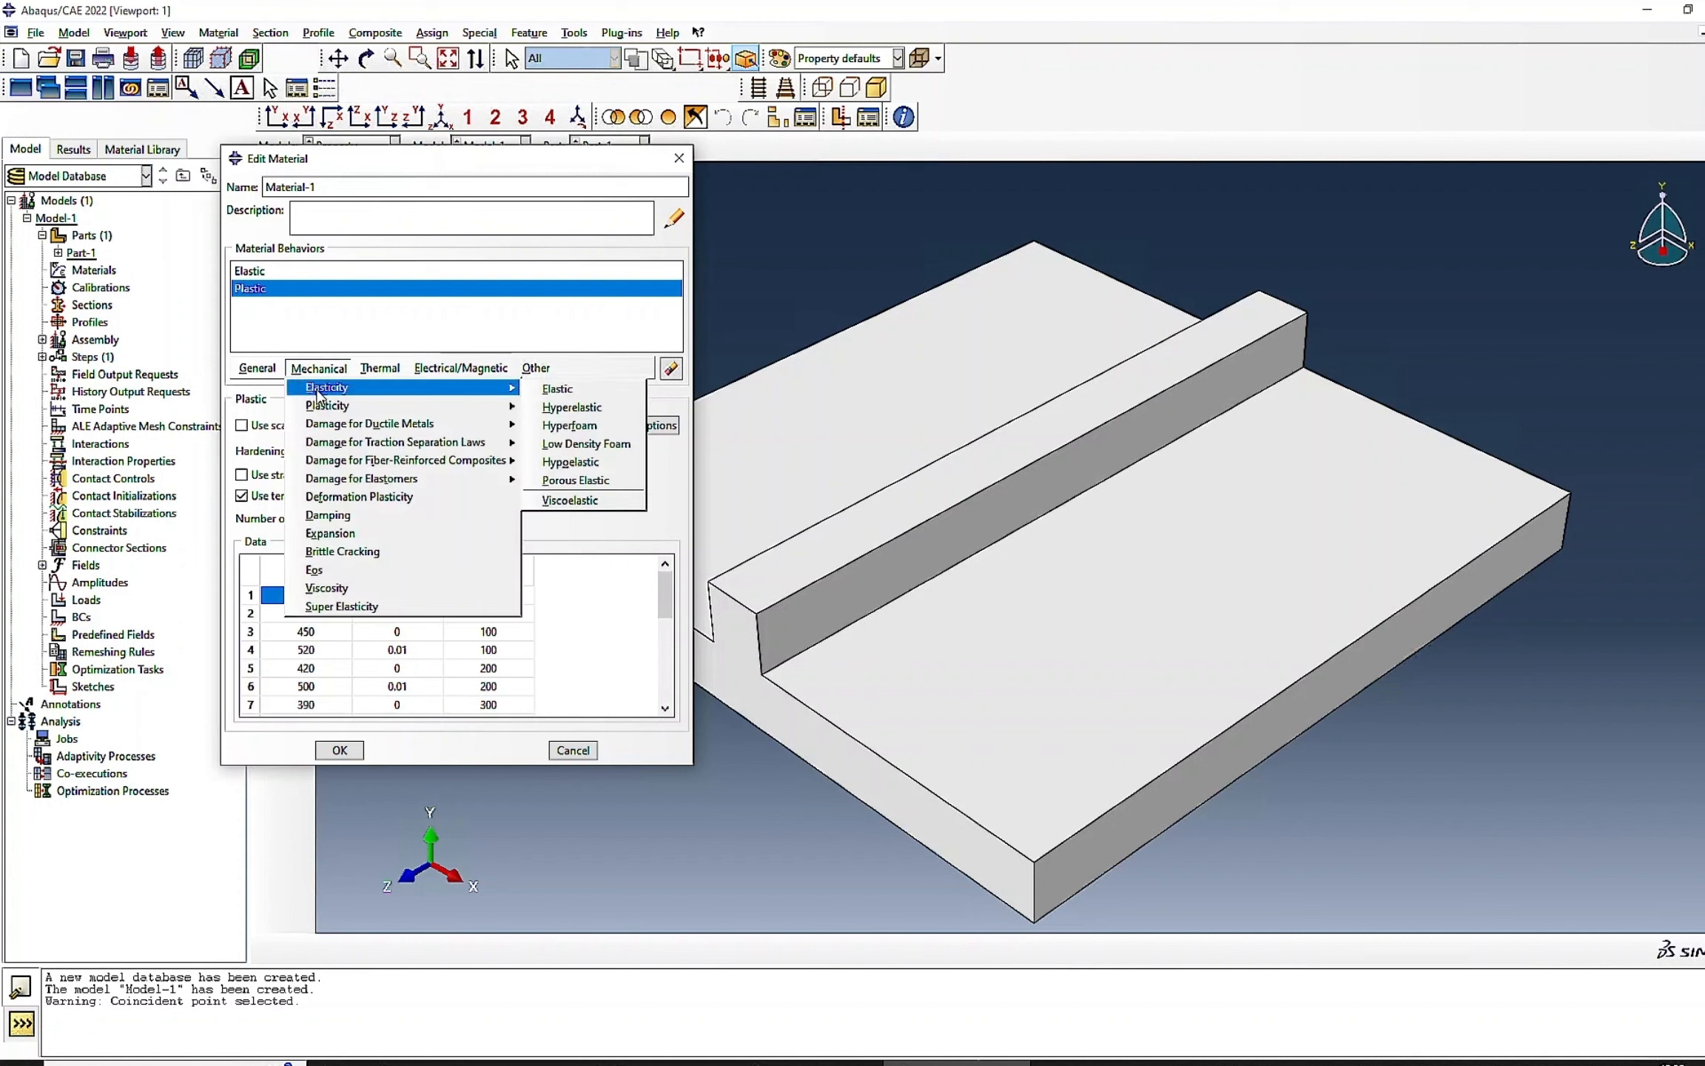
left_click(547, 387)
scroll(308, 621, "up", 3)
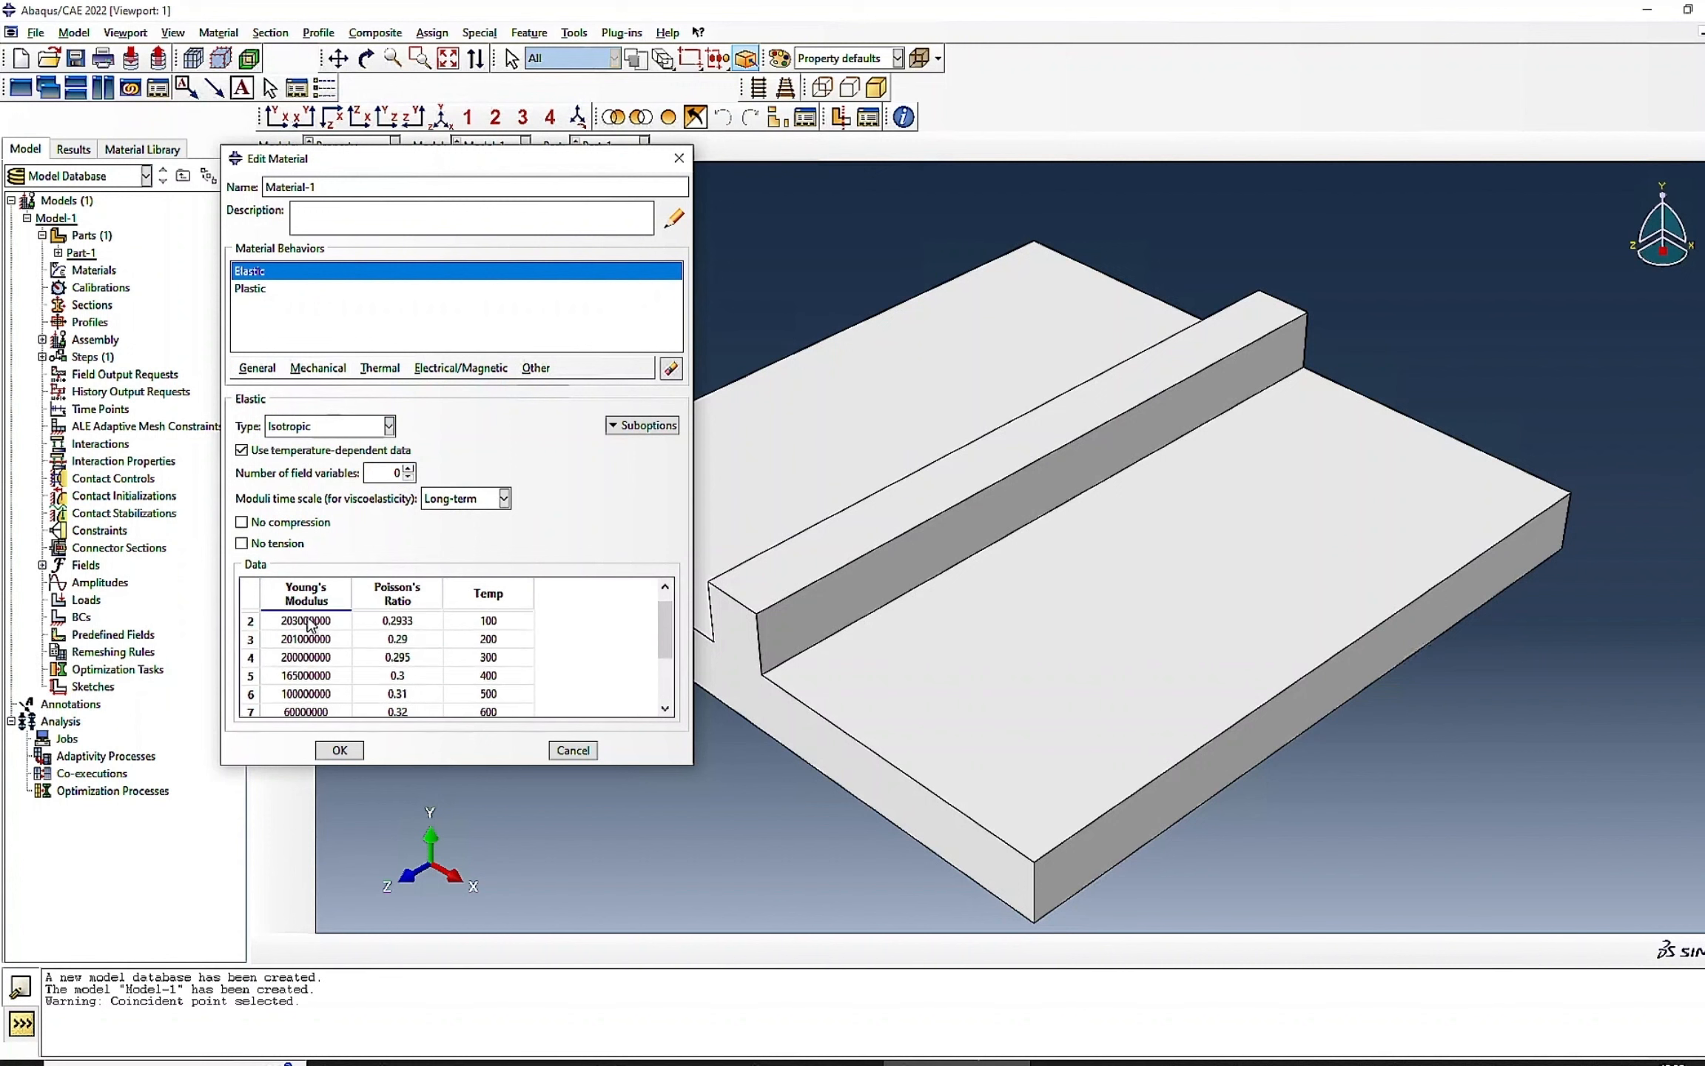
double_click(305, 618)
key("ctrl+v")
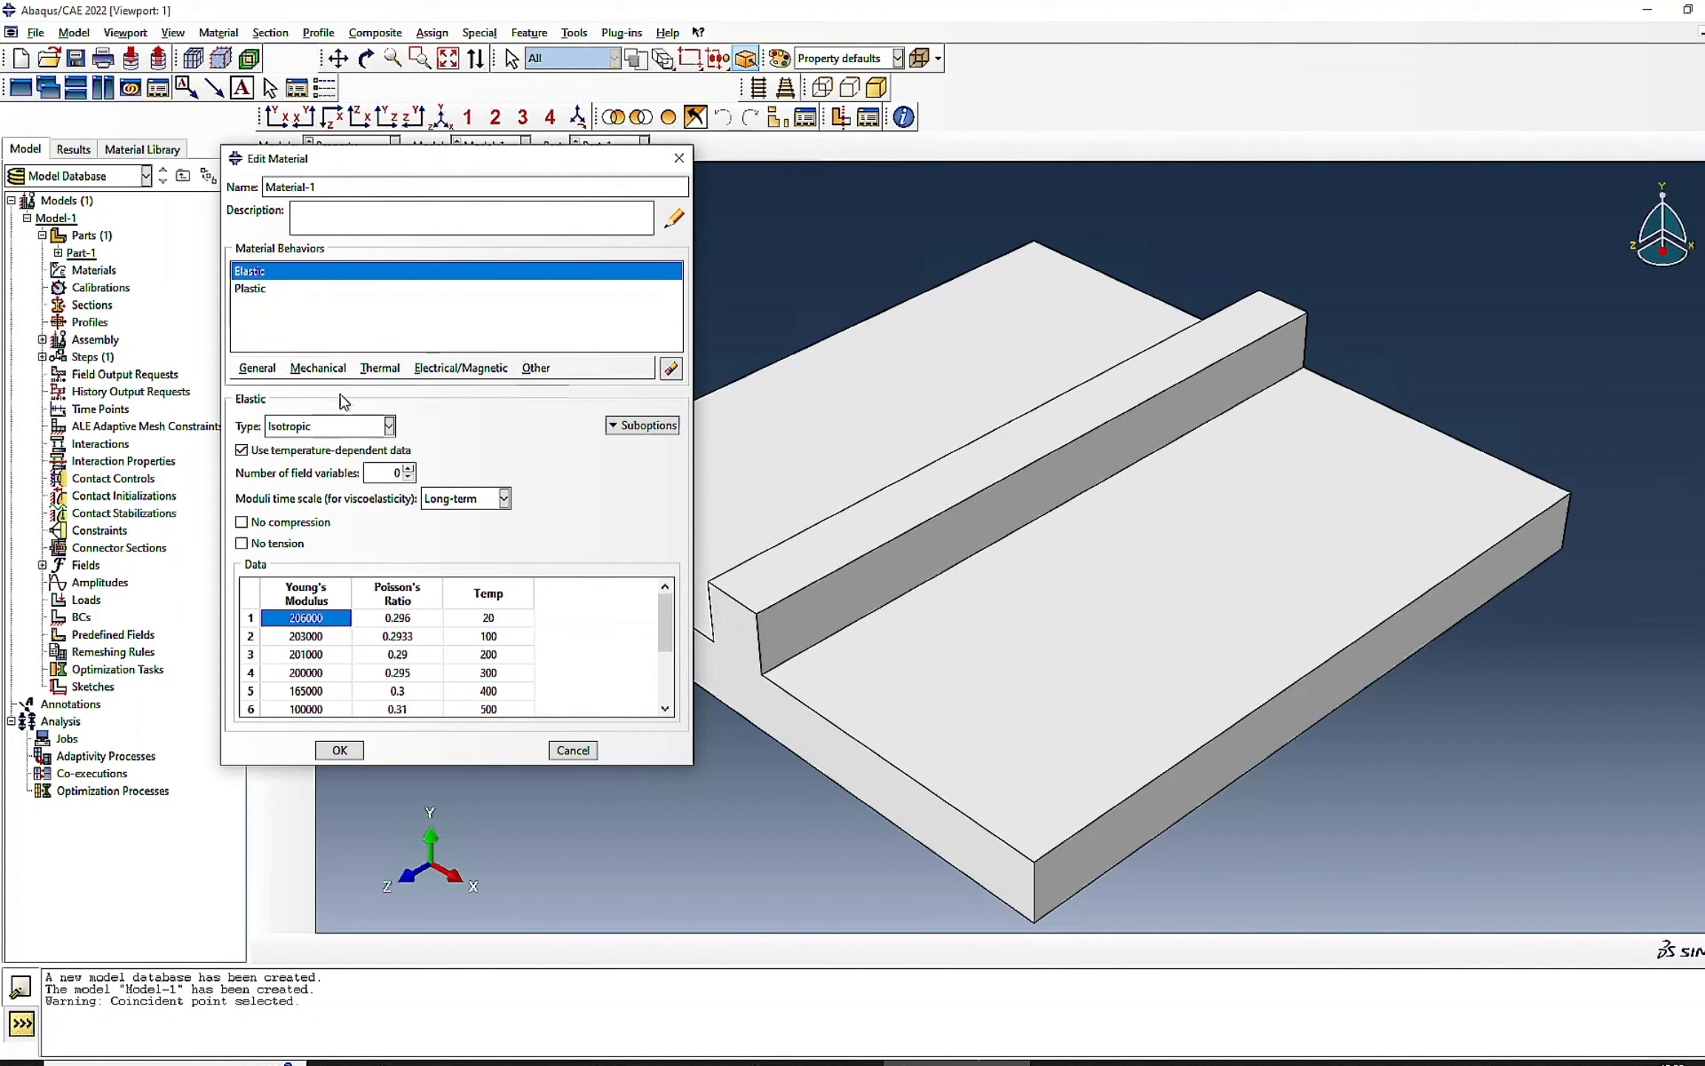
- Add isotropic conductivity with temperature-dependent data, pasting the table from 52 at temperature 20 to 120 at 2000
left_click(380, 368)
left_click(410, 393)
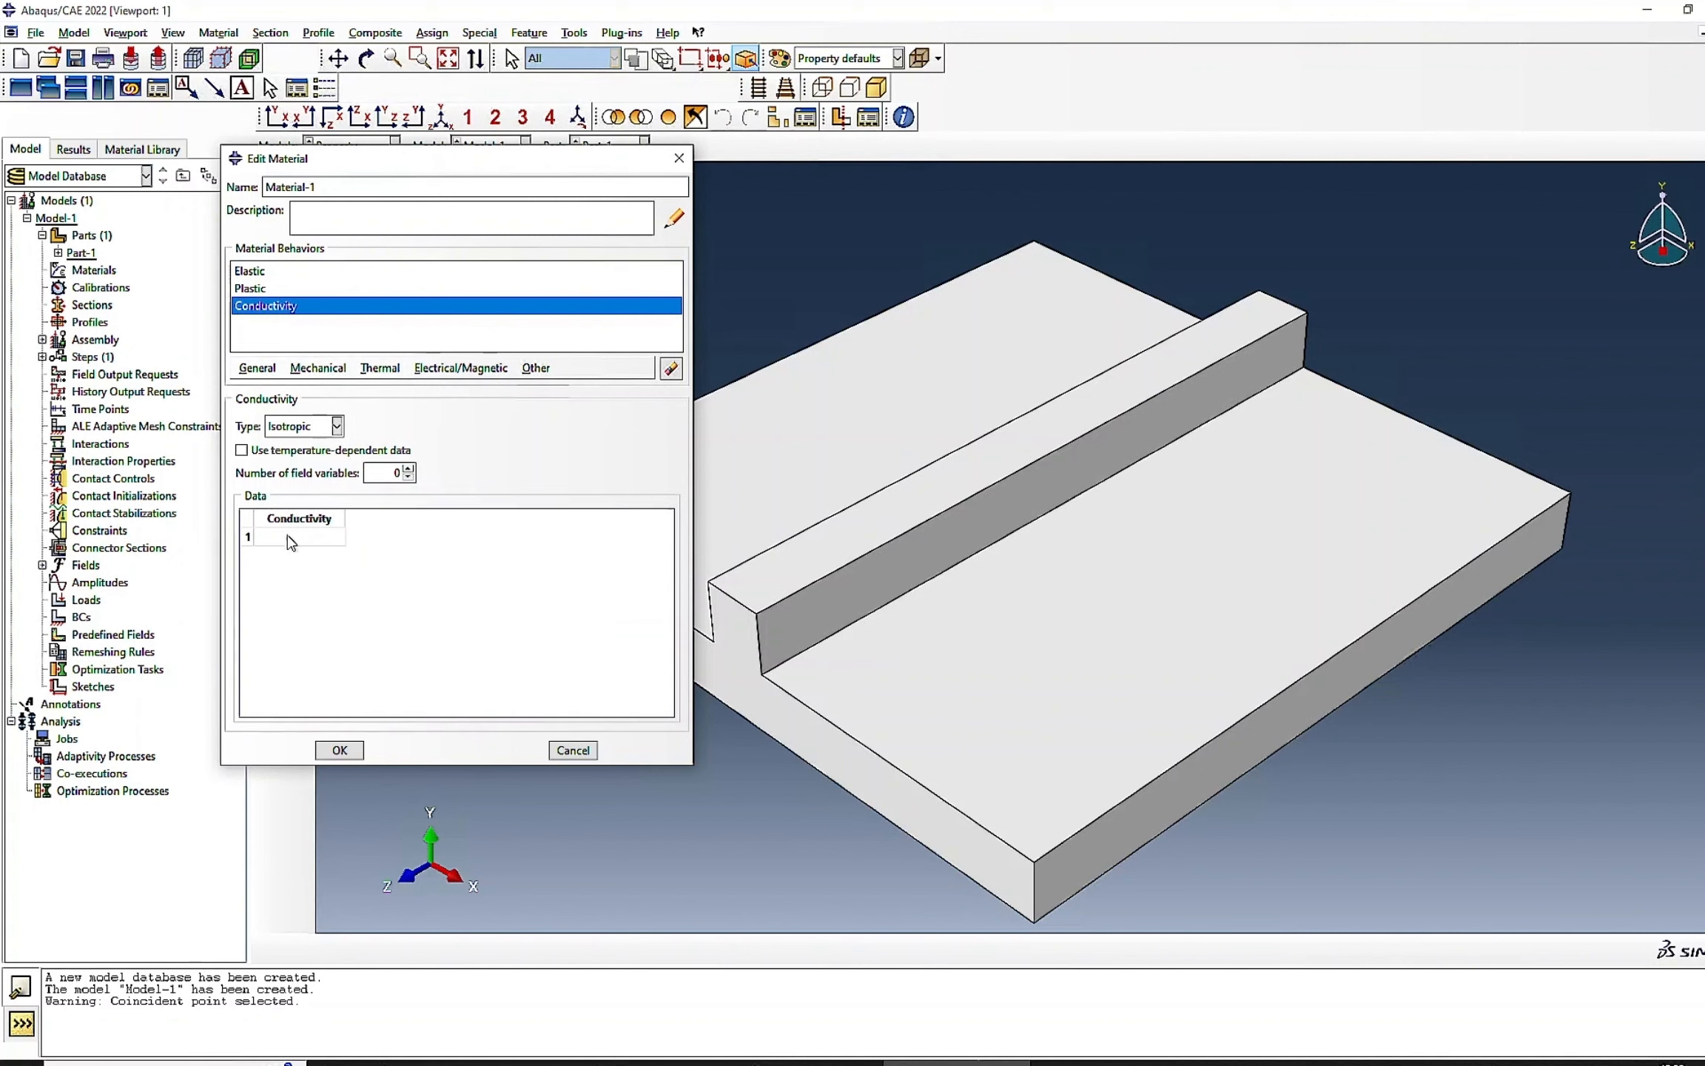
left_click(242, 450)
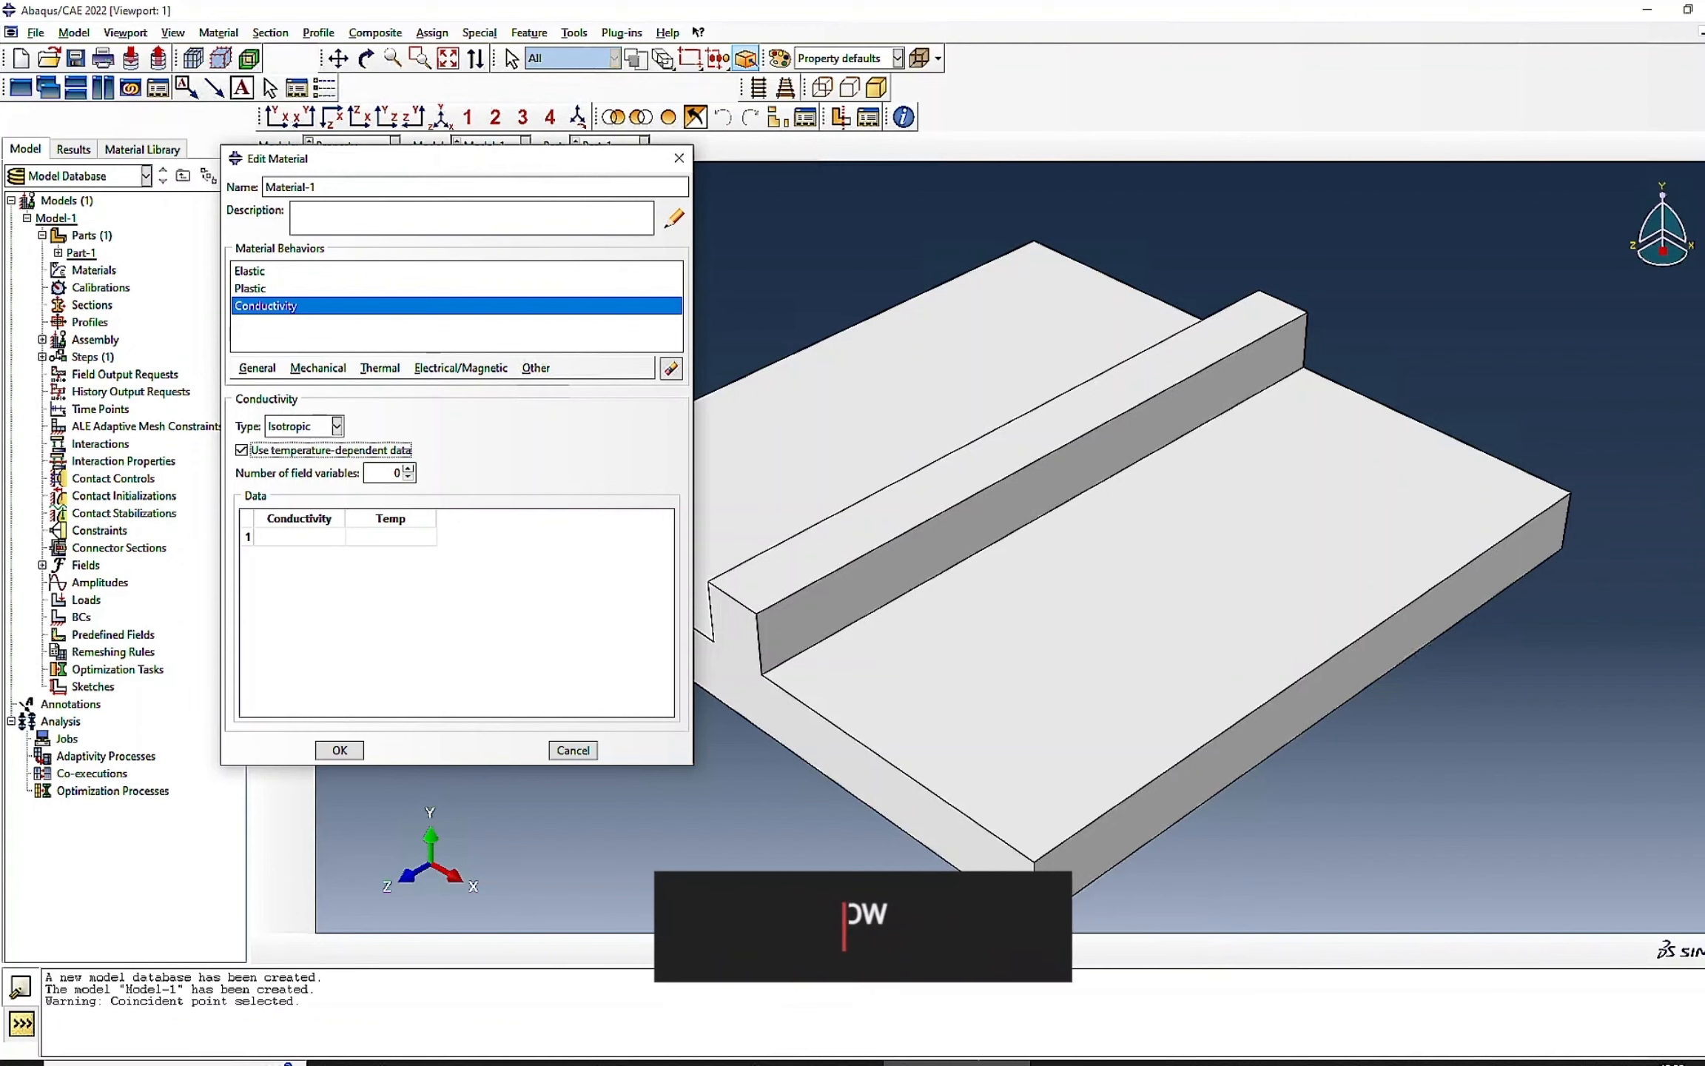
left_click(283, 547)
key("ctrl+v")
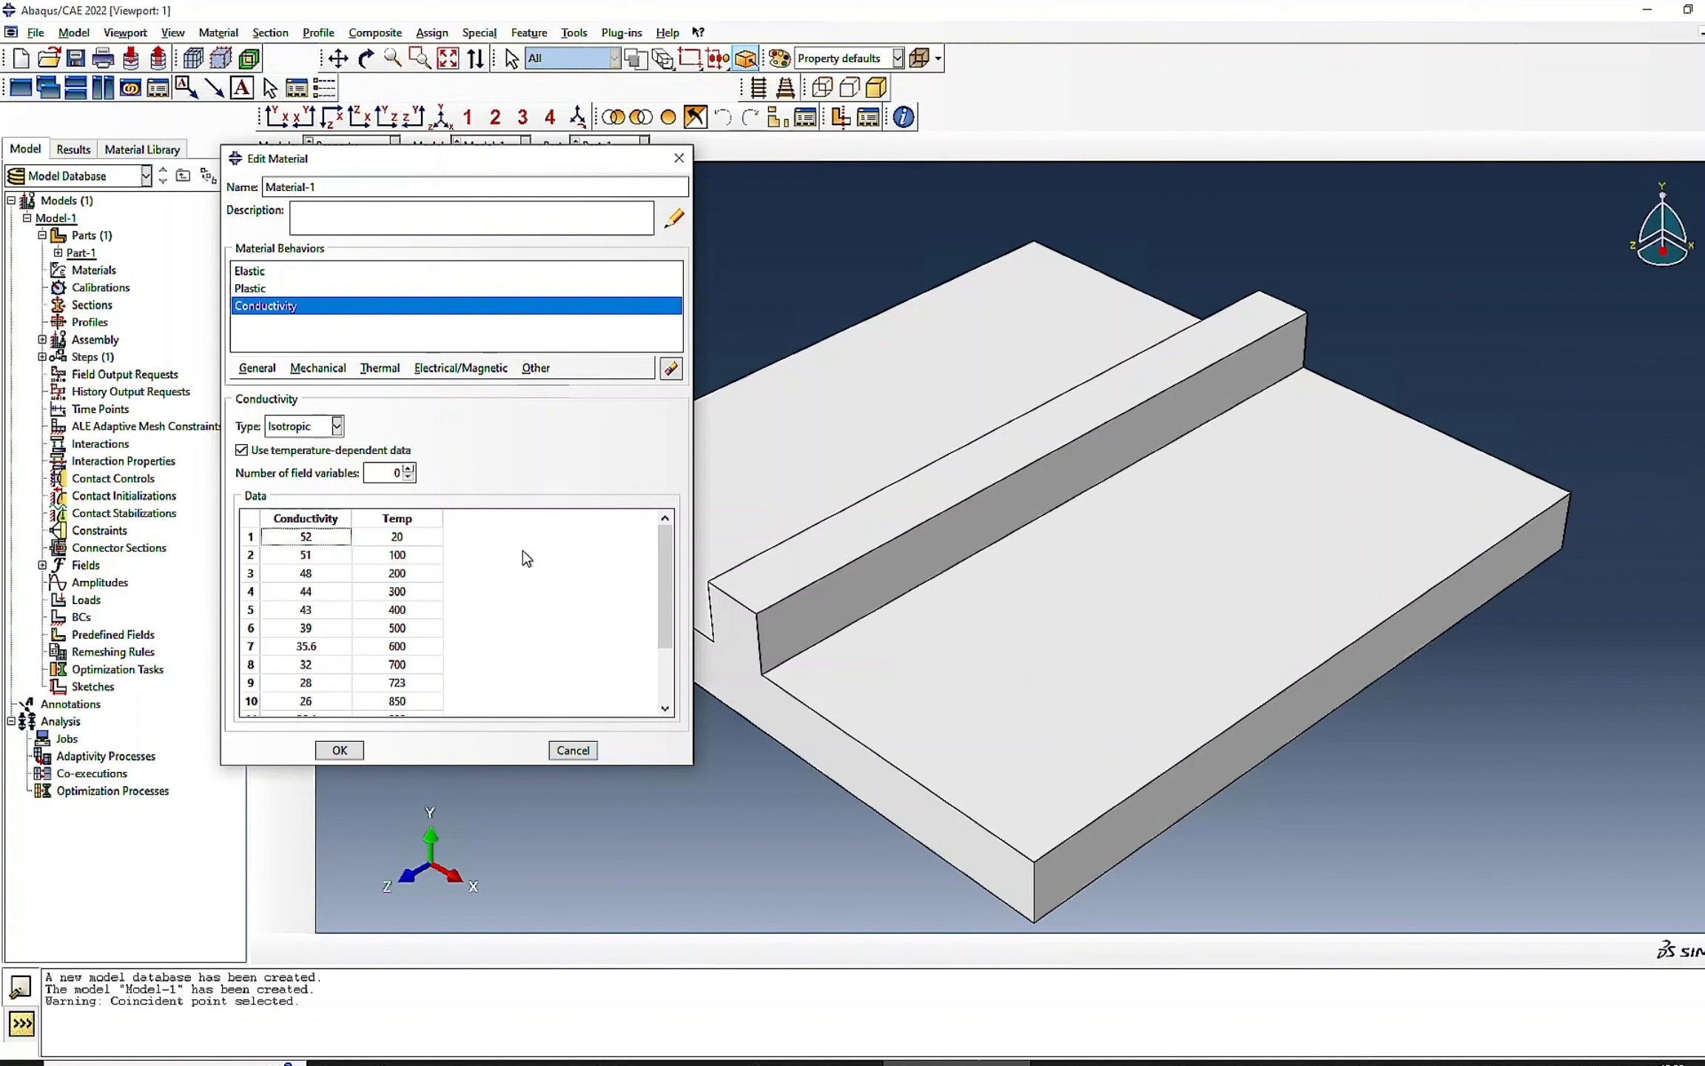
scroll(522, 592, "down", 3)
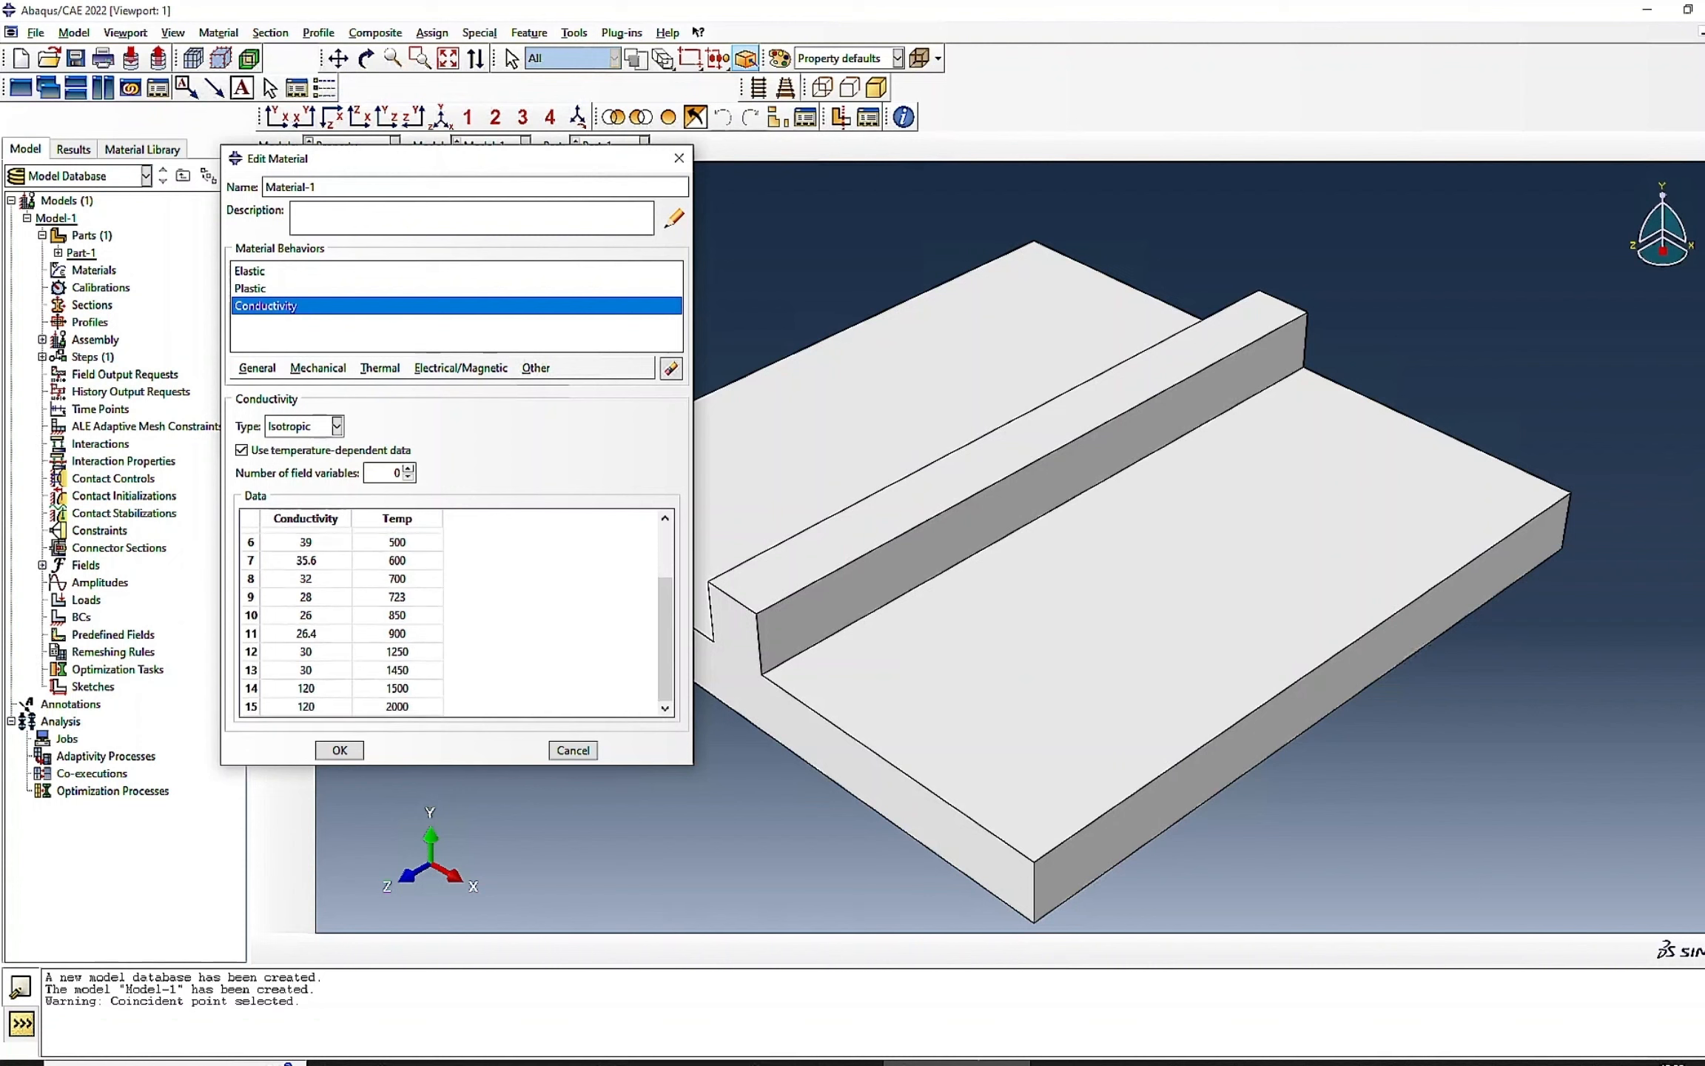
scroll(451, 606, "up", 3)
- Add constant-volume specific heat with temperature-dependent data, pasting the copied table that ends with 700 at temperature 1500
left_click(379, 368)
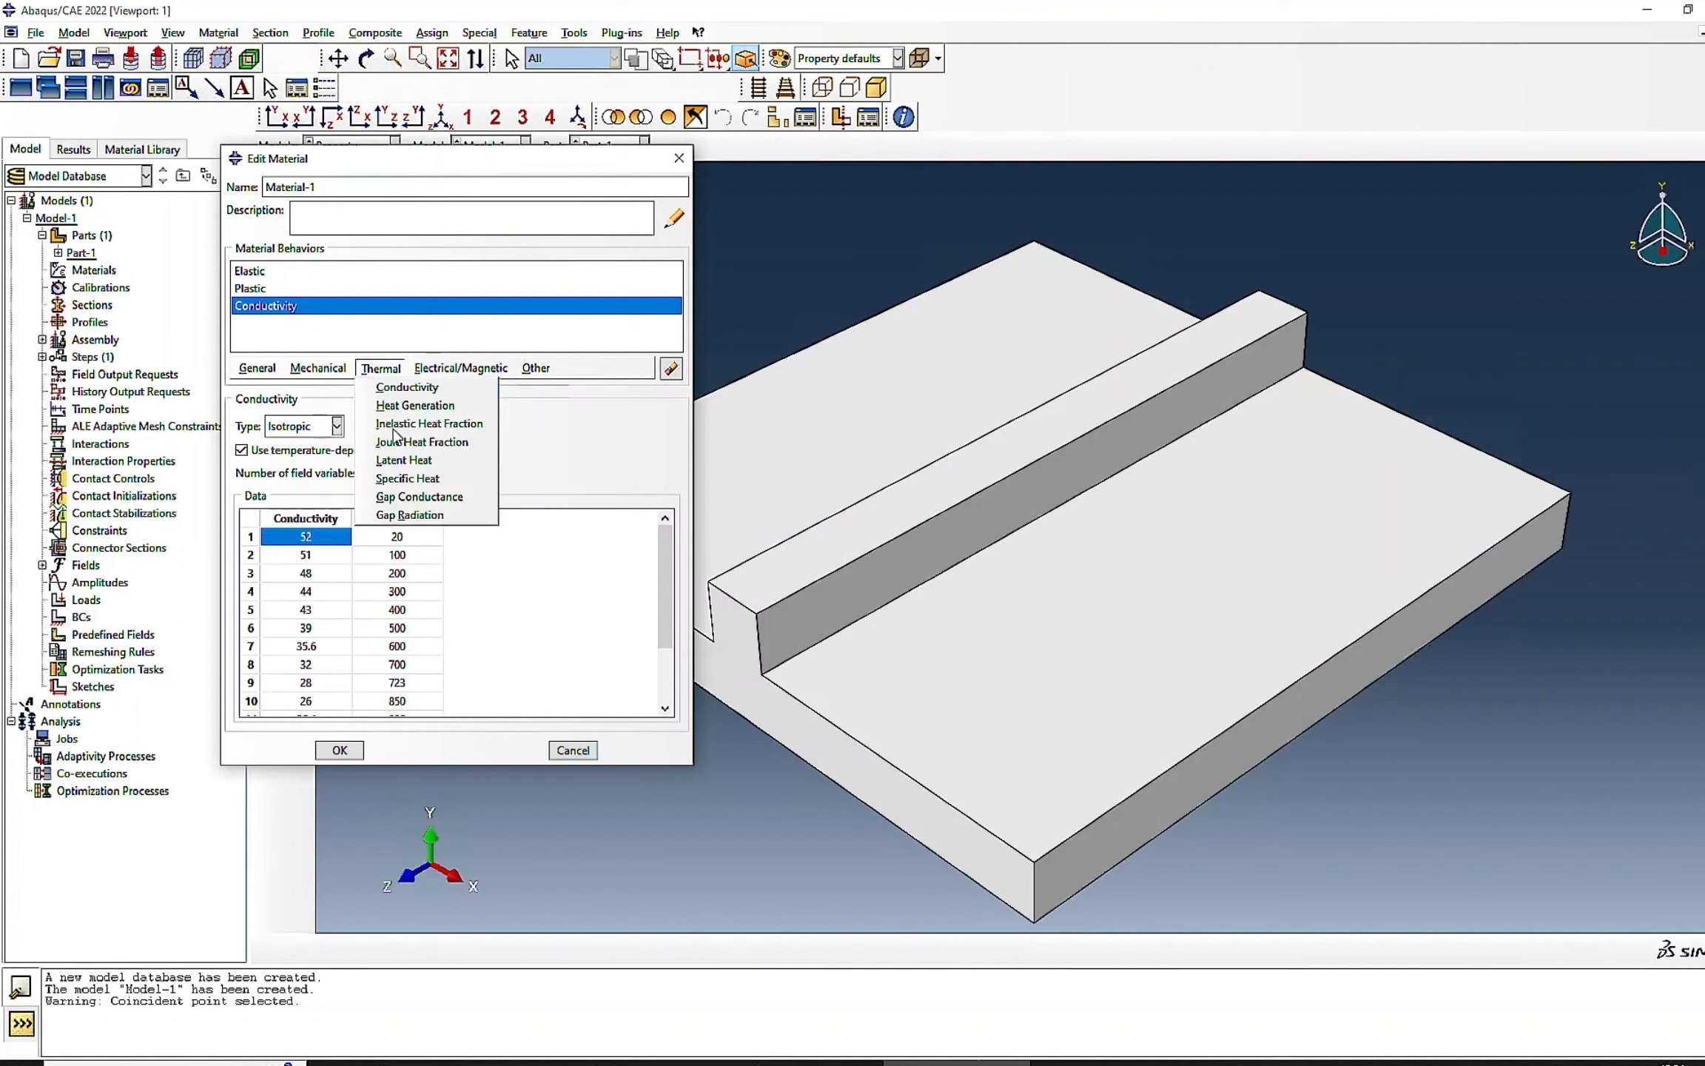
left_click(410, 479)
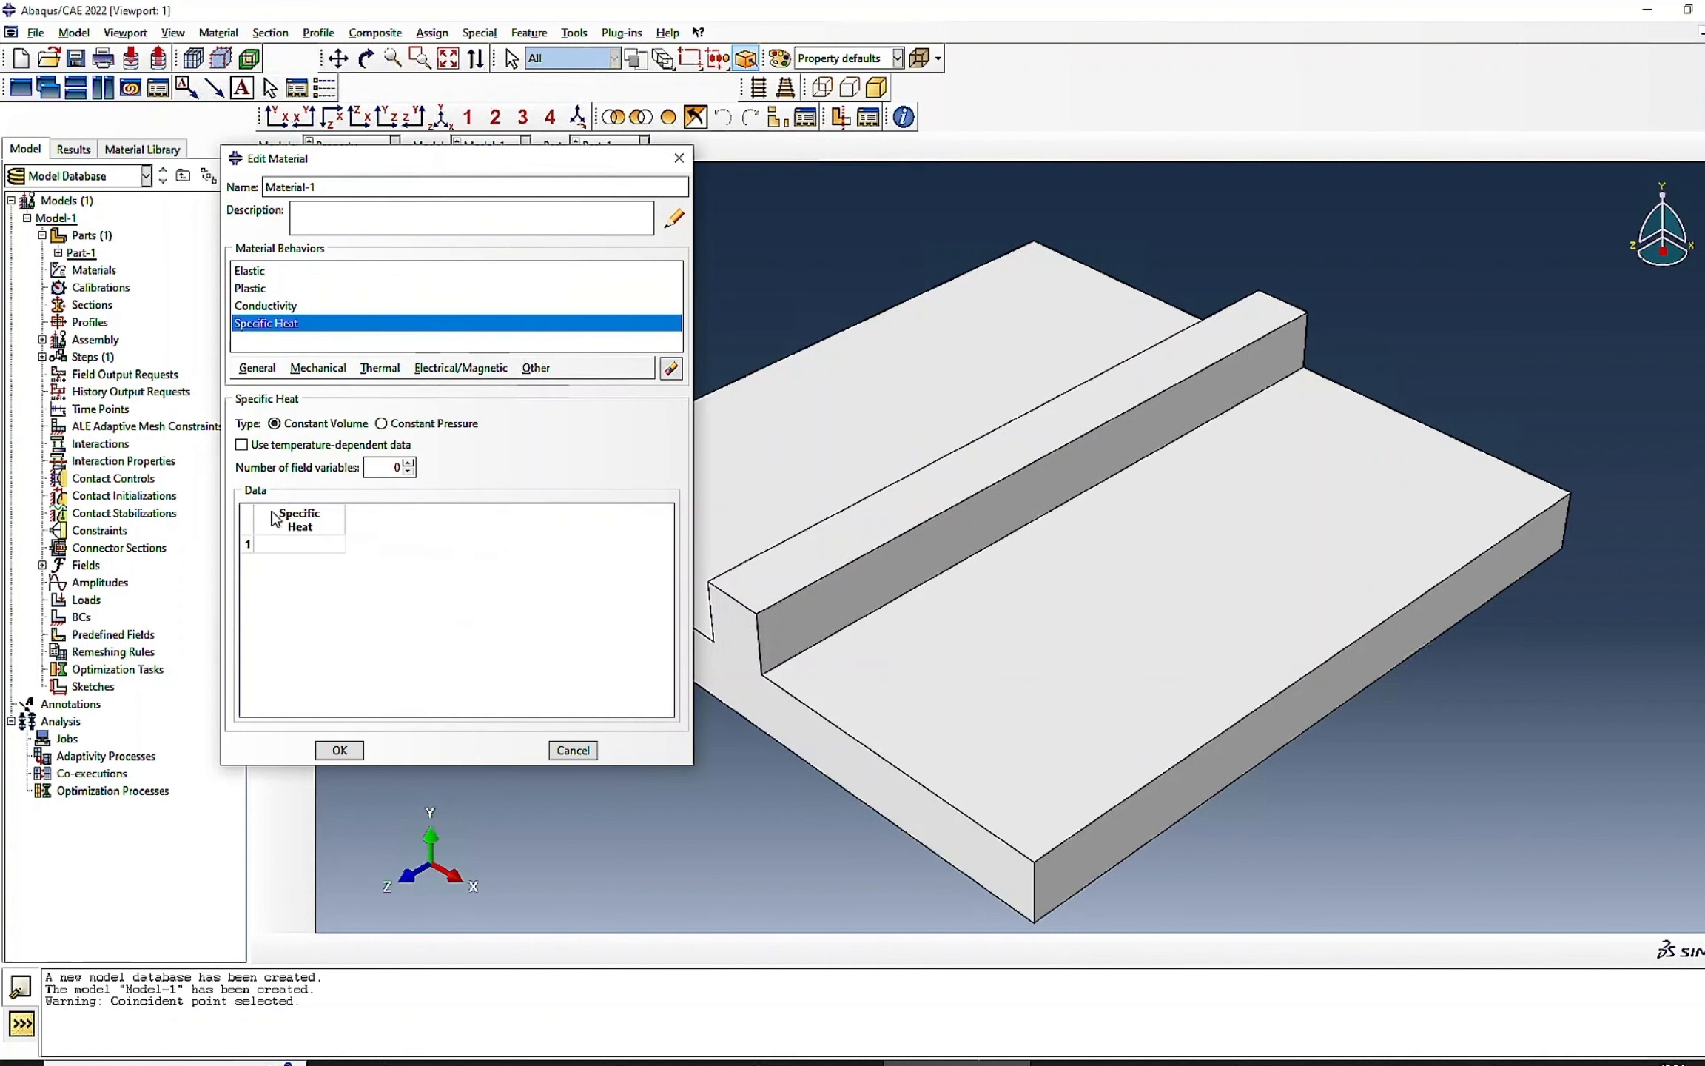
left_click(310, 444)
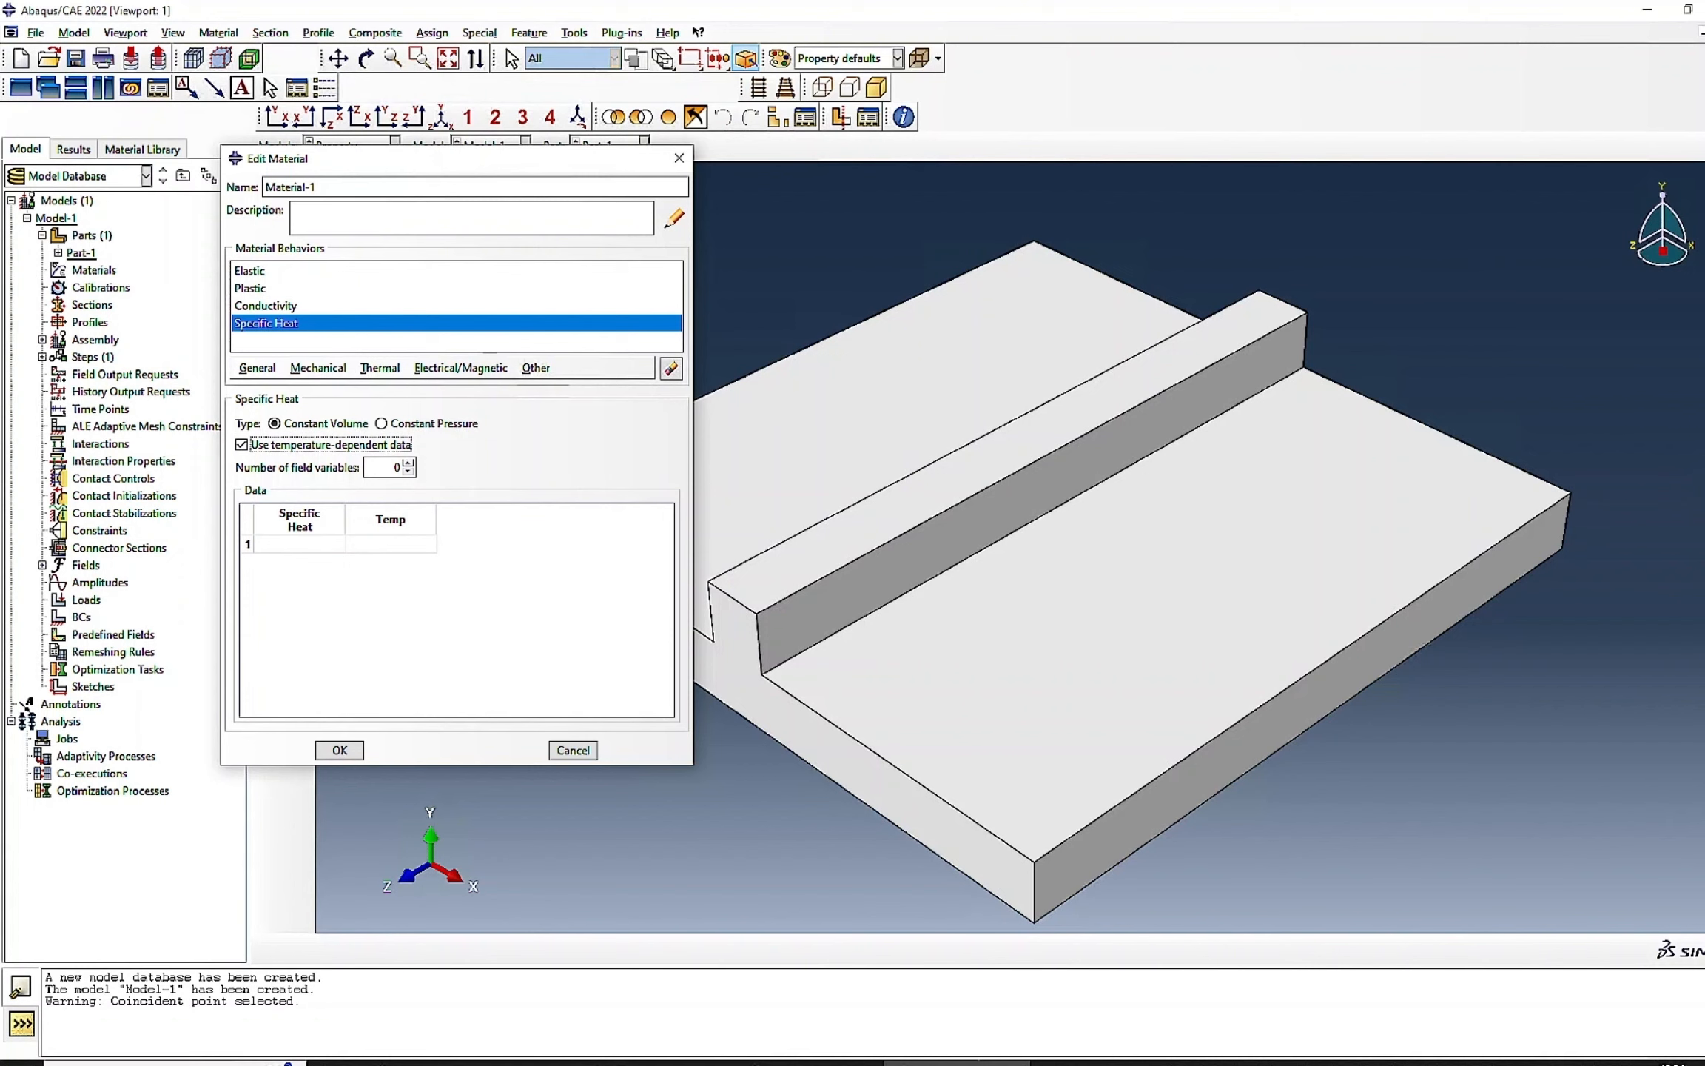
left_click(257, 544)
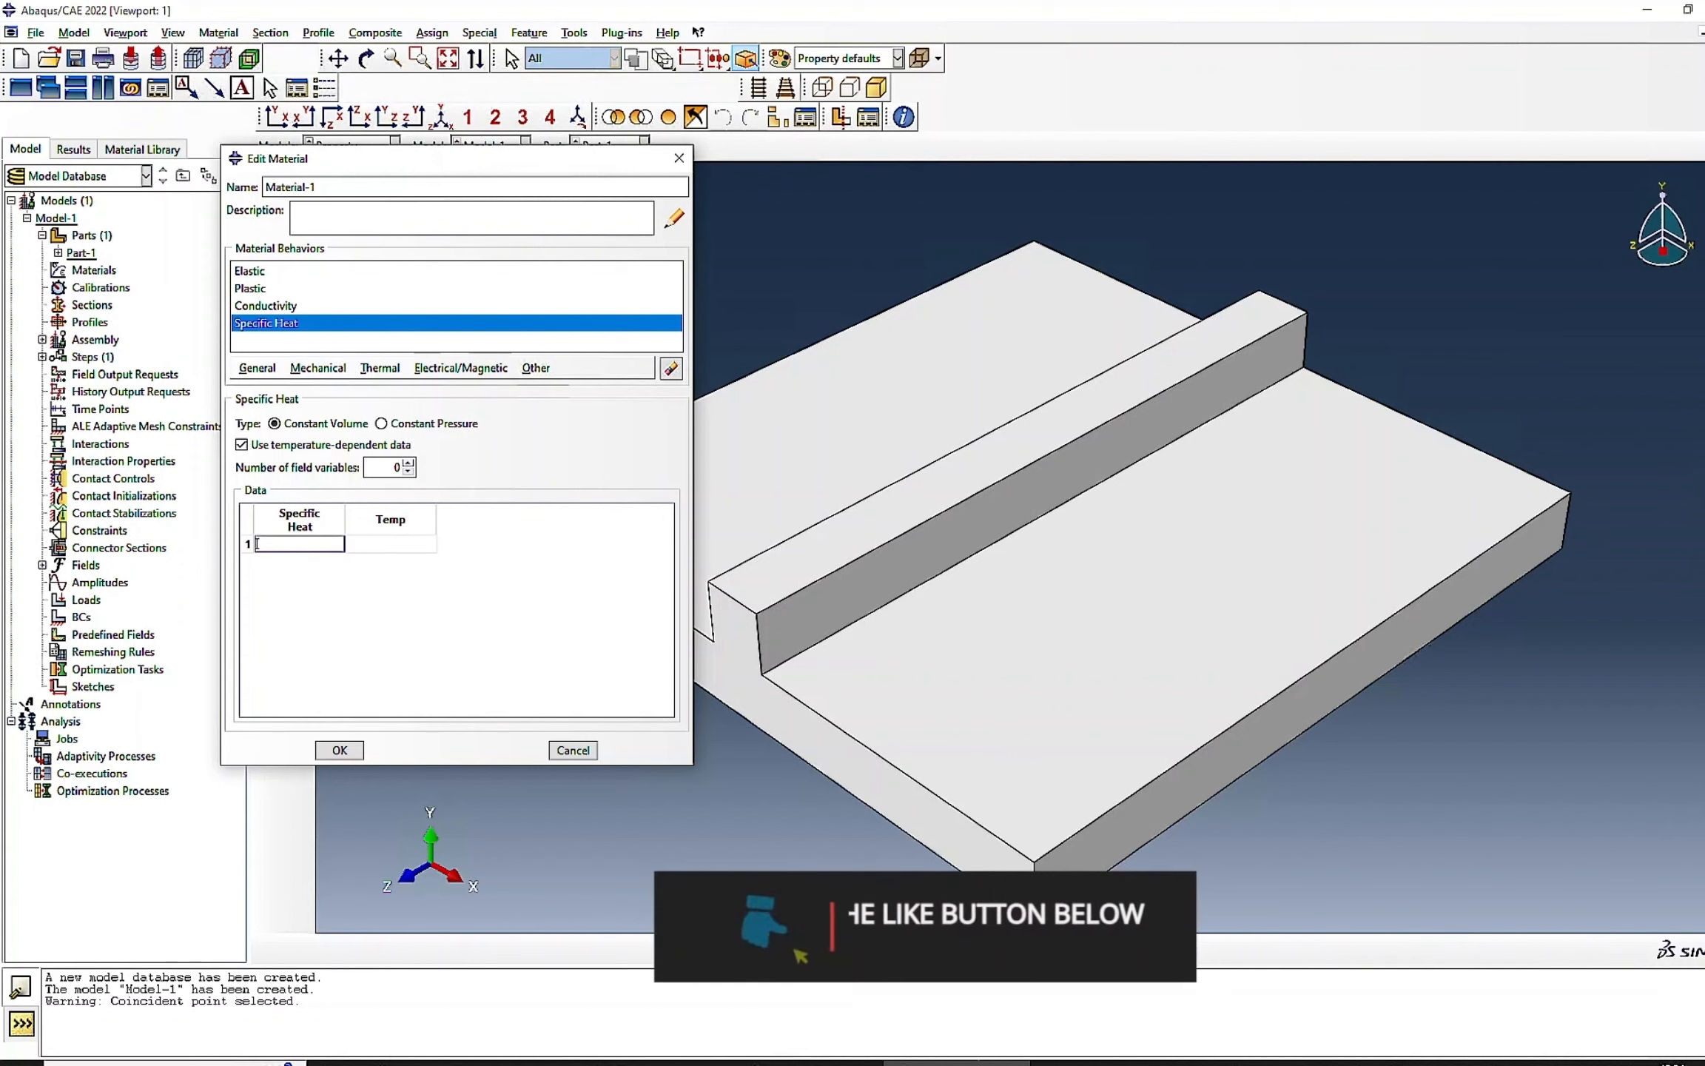
key("ctrl+v")
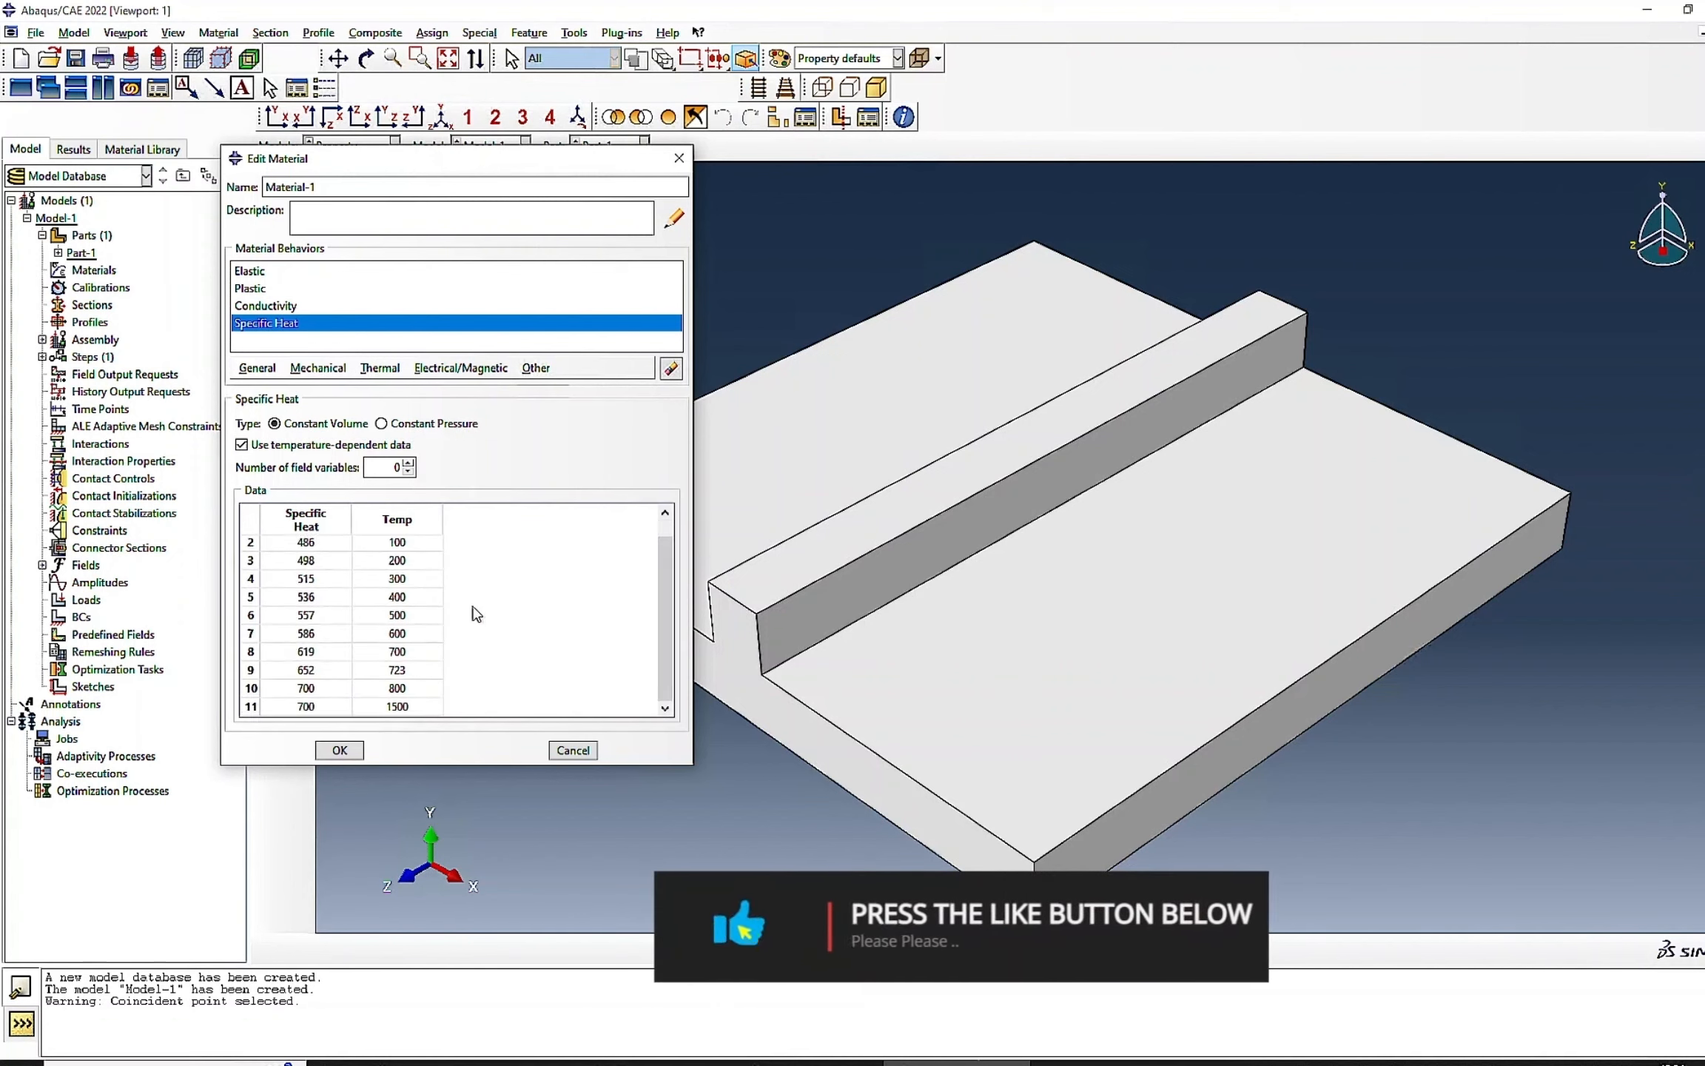
- Add isotropic expansion with temperature-dependent coefficients 1.20E-05 at 20, 1.50E-05 at 1000 and 1.50E-05 at 1500, and save the material
left_click(313, 368)
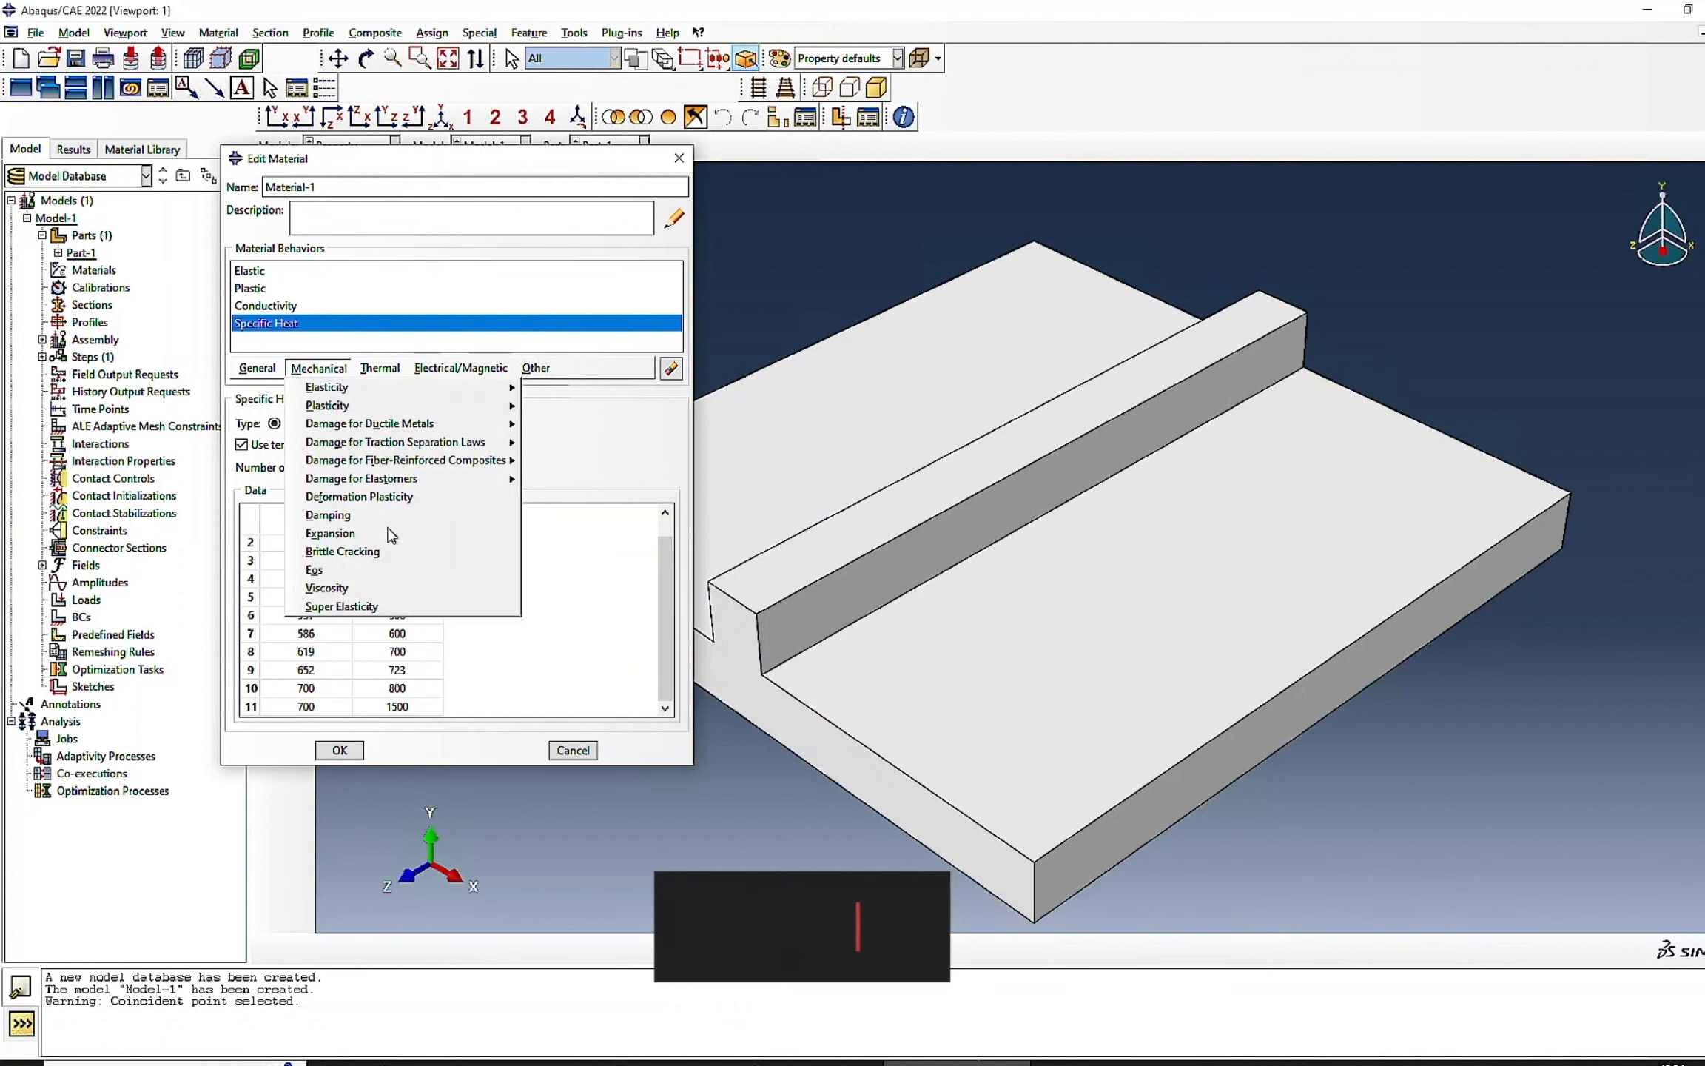
key("Escape")
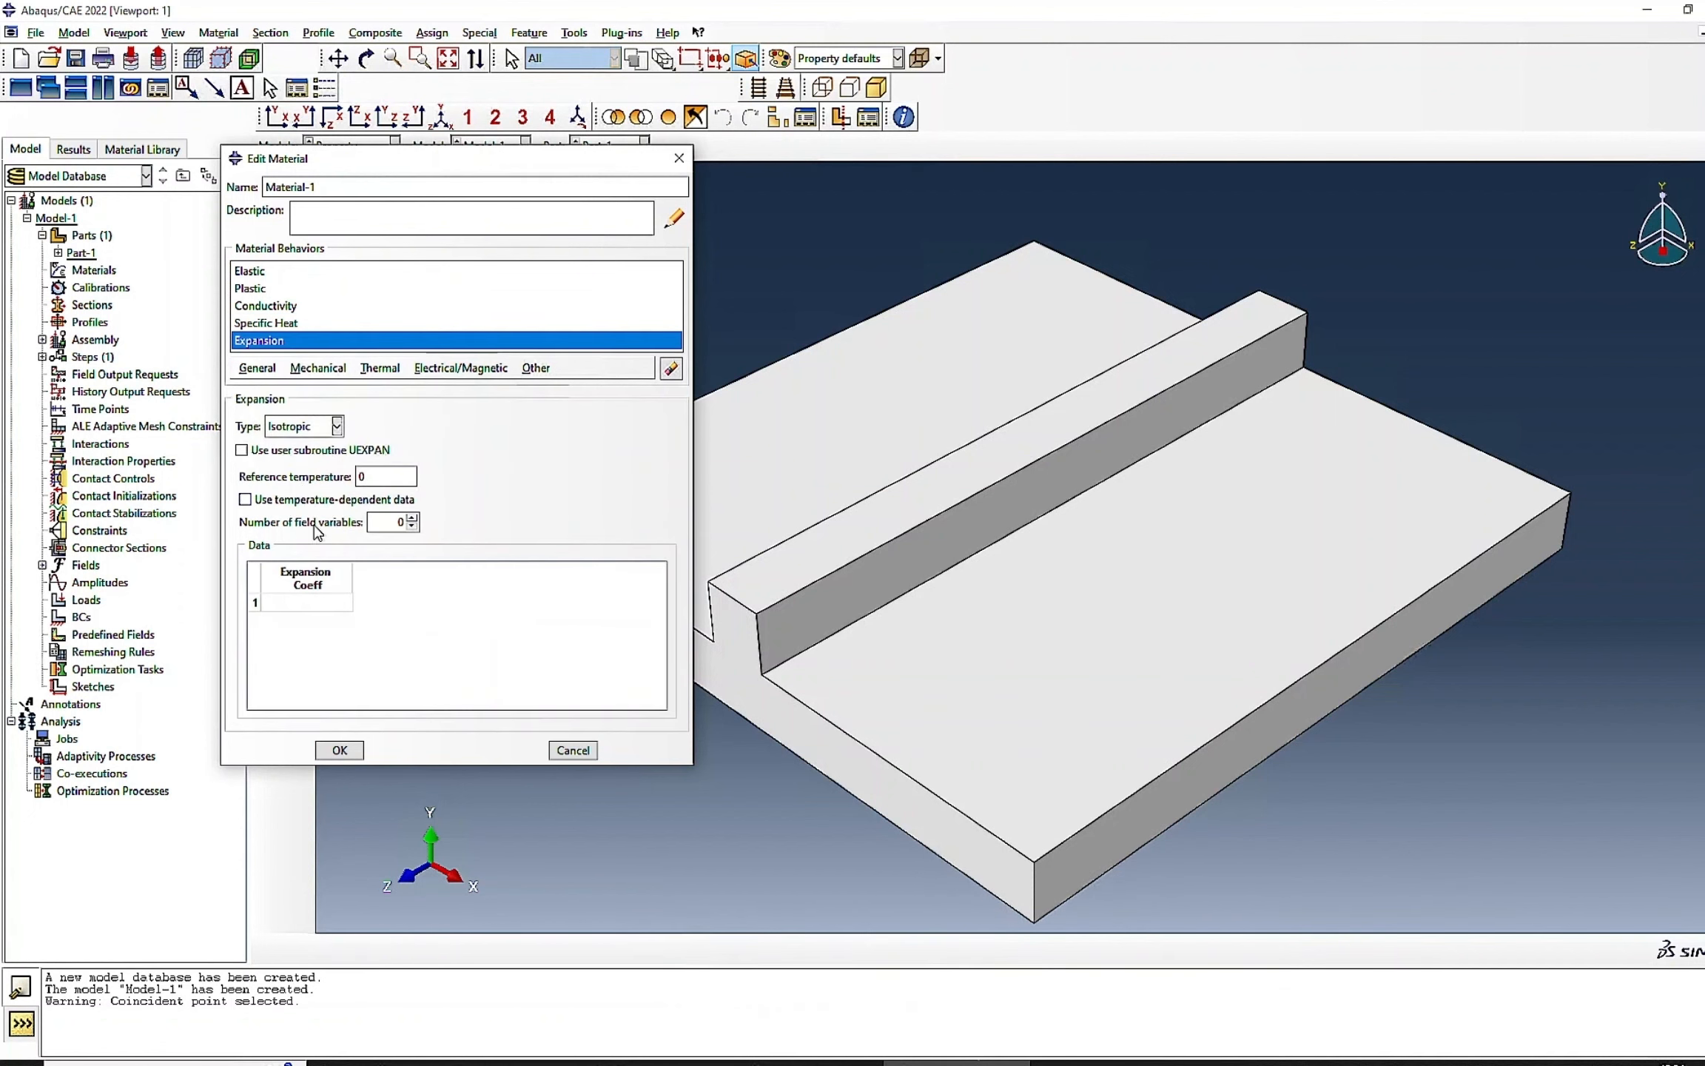
left_click(246, 501)
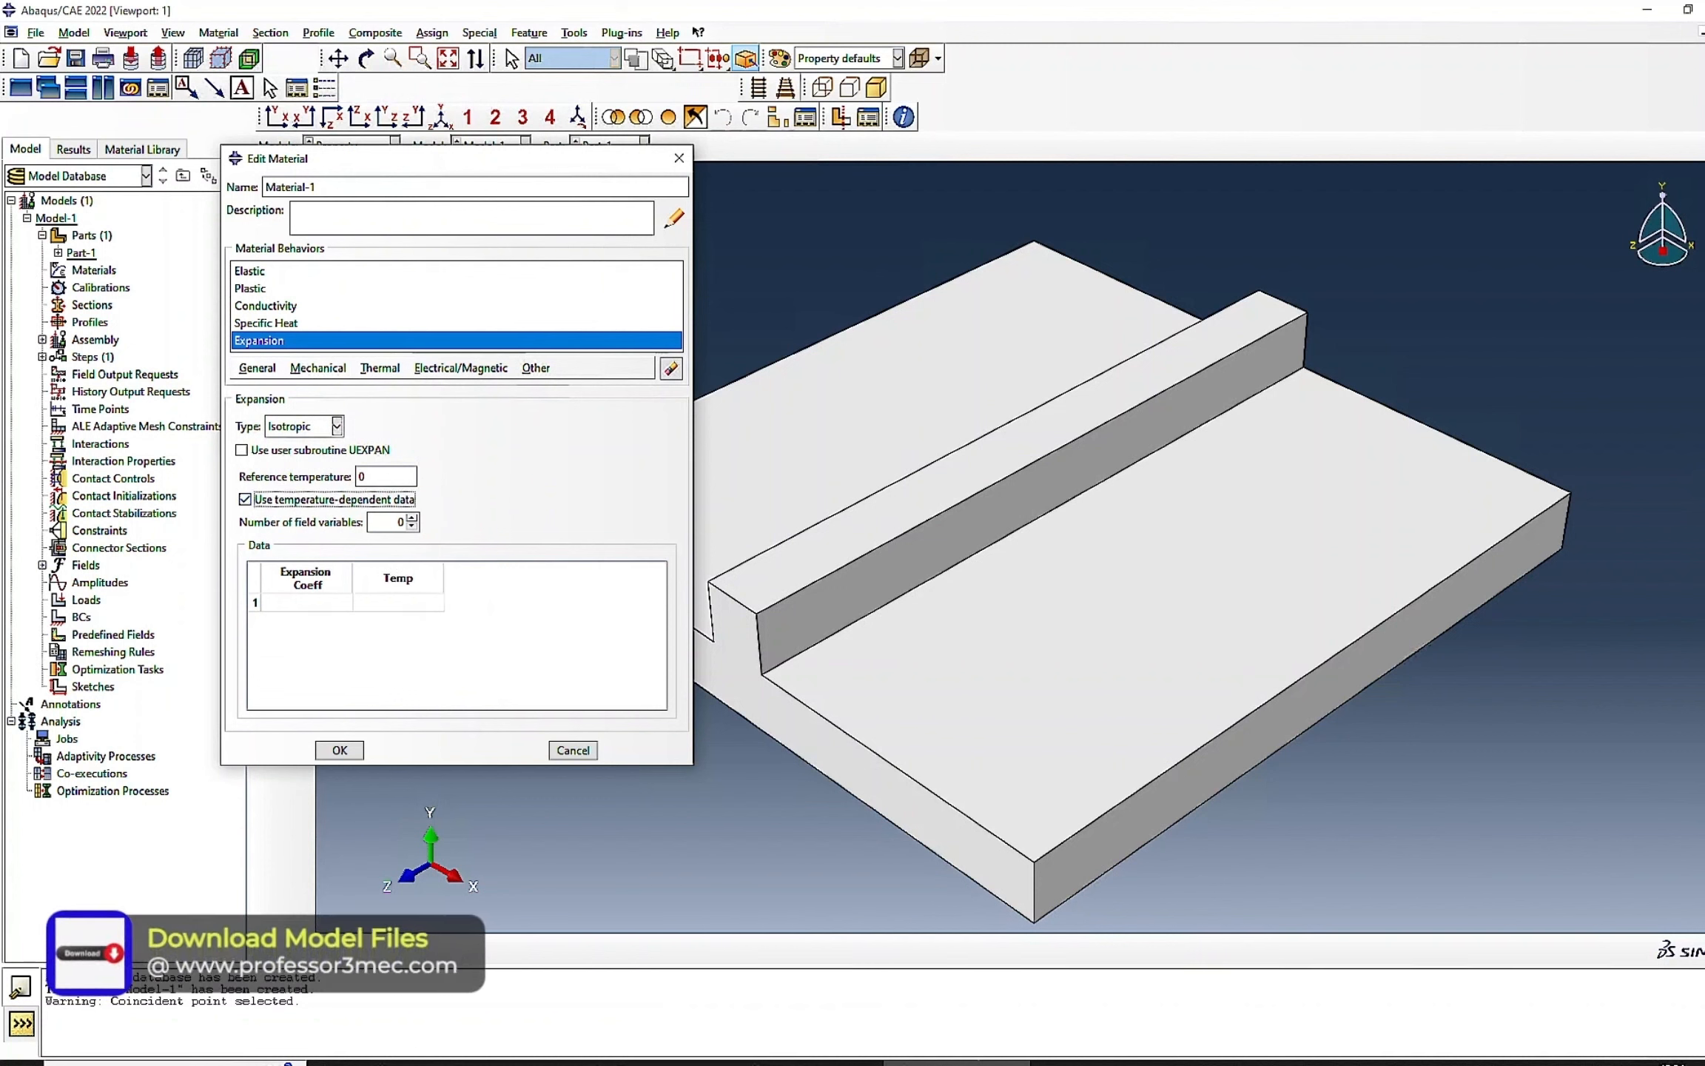
left_click(306, 602)
type("1.20E-05\t20 1.50E-05\t1000 1.50E-05\t1500")
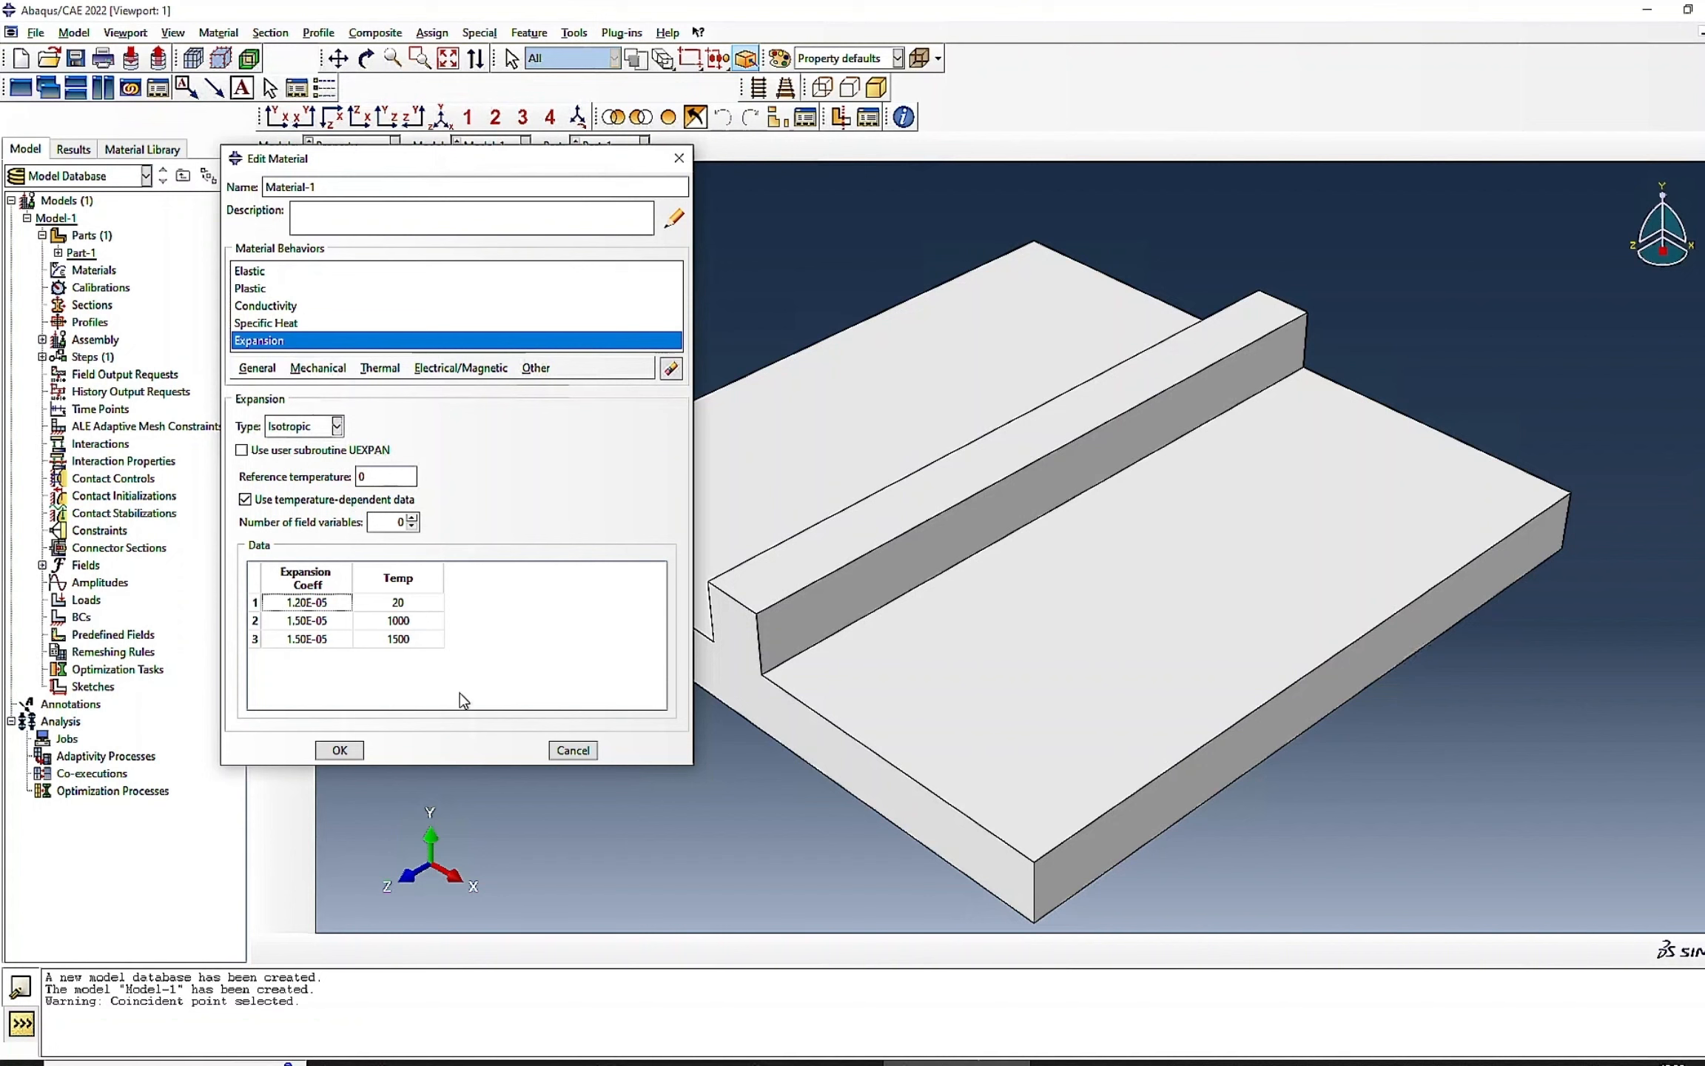
left_click(349, 754)
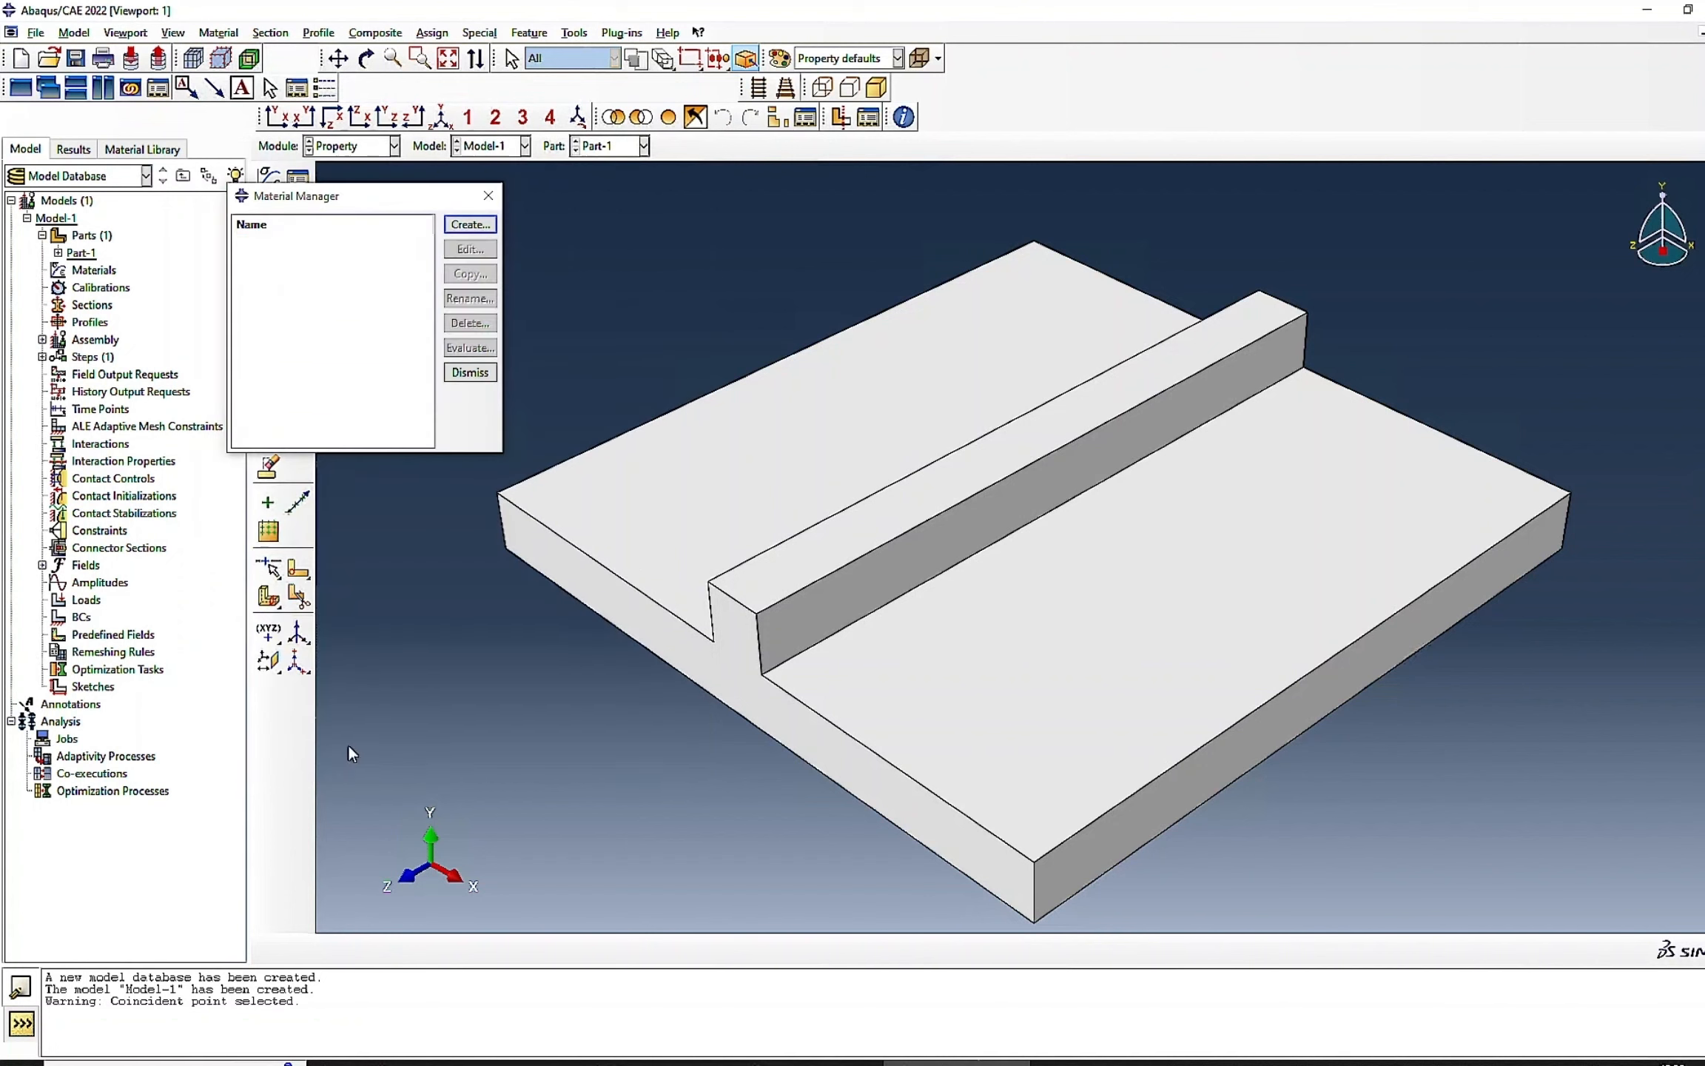
left_click(462, 372)
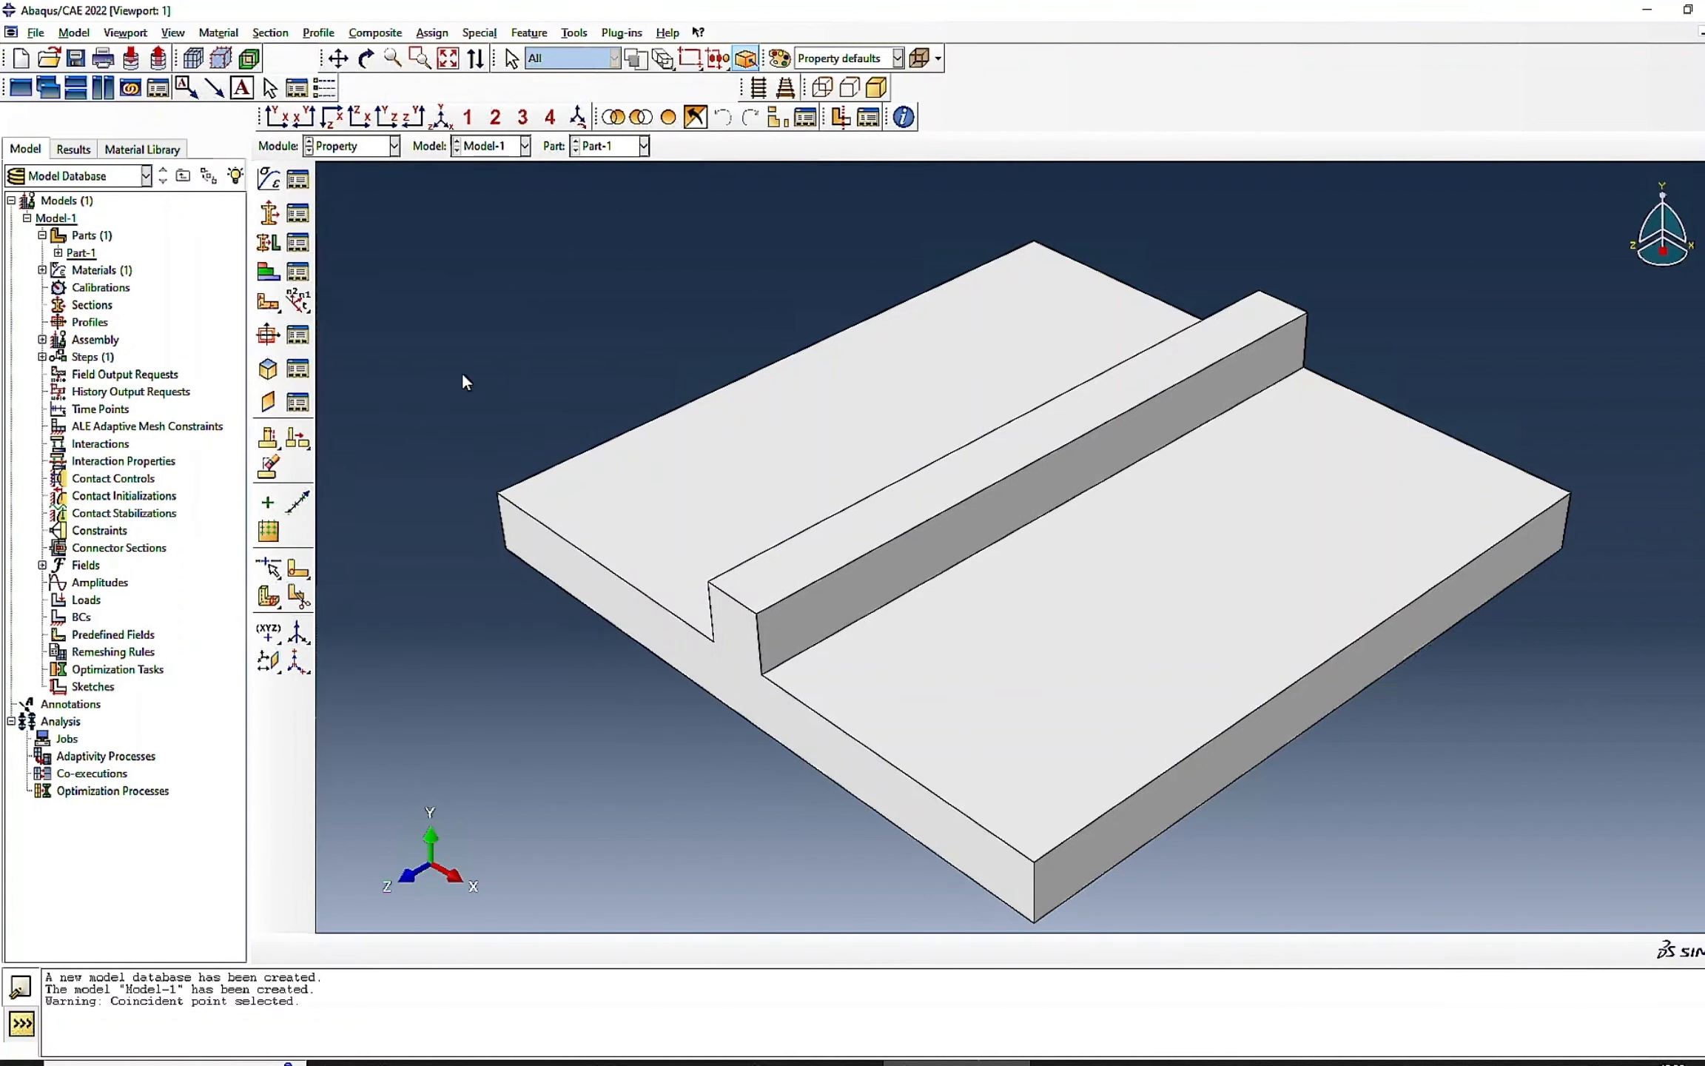
- Create a solid homogeneous section that uses Material-1
left_click(268, 214)
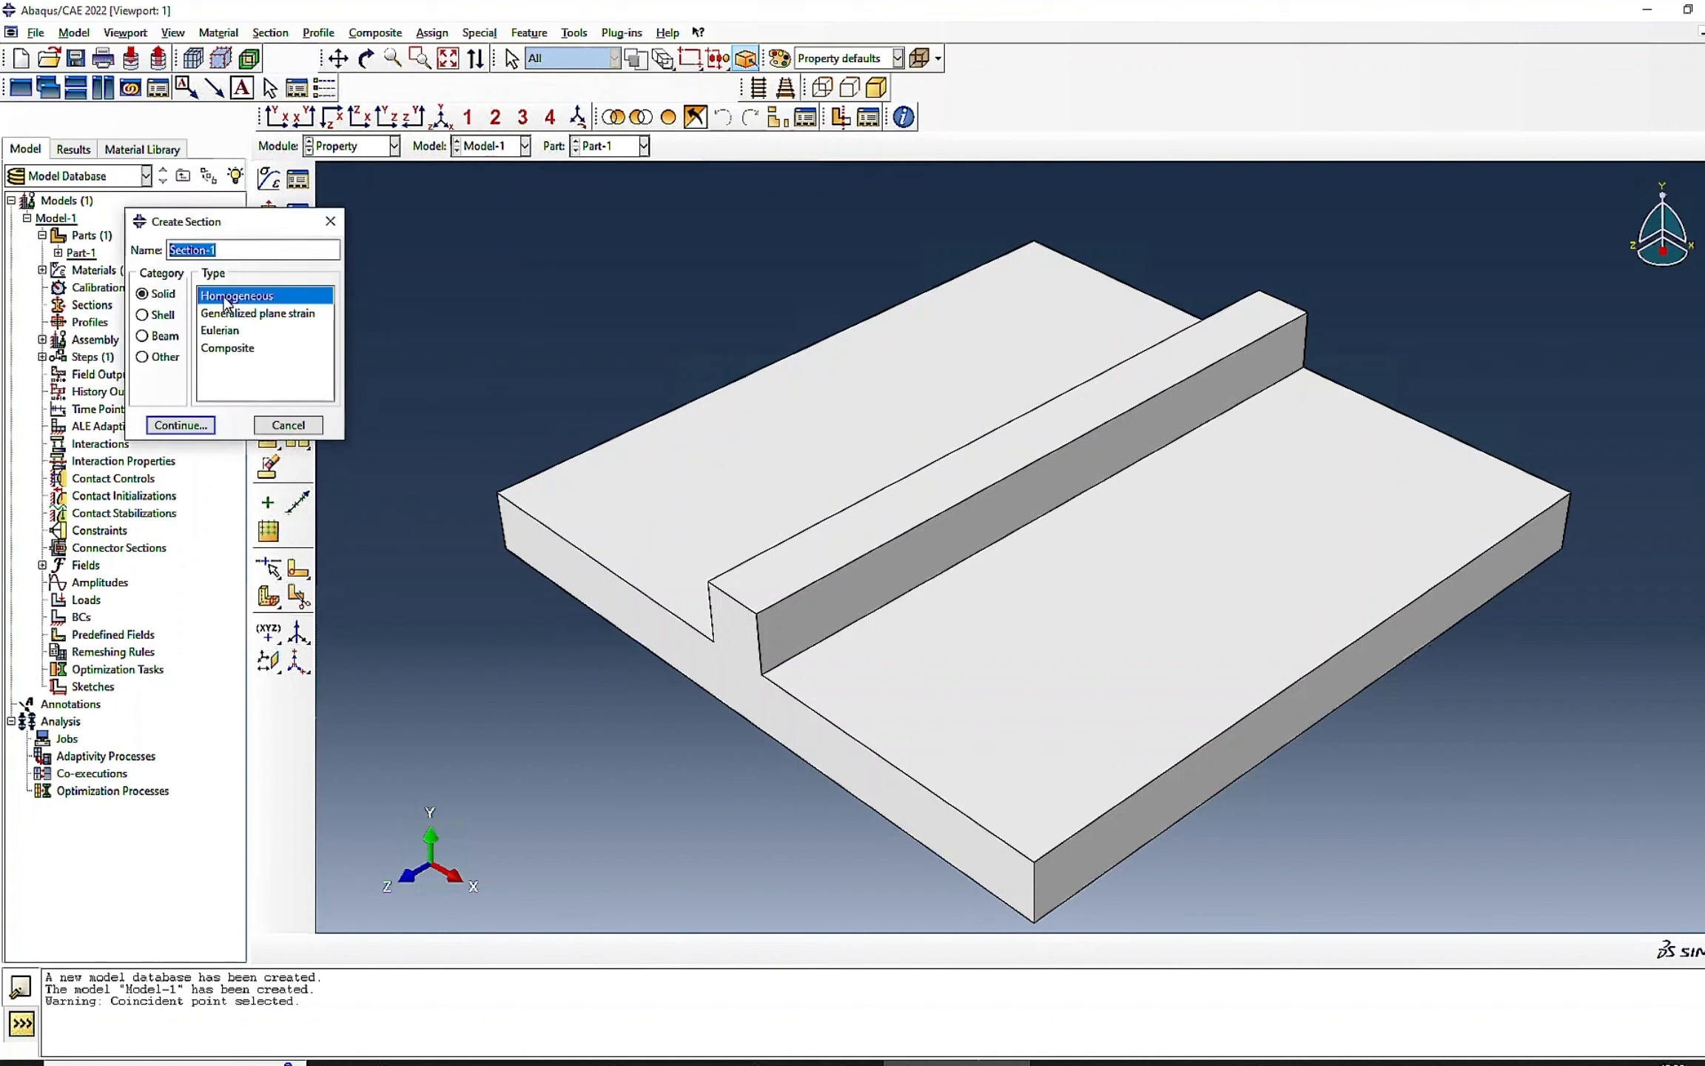
left_click(182, 425)
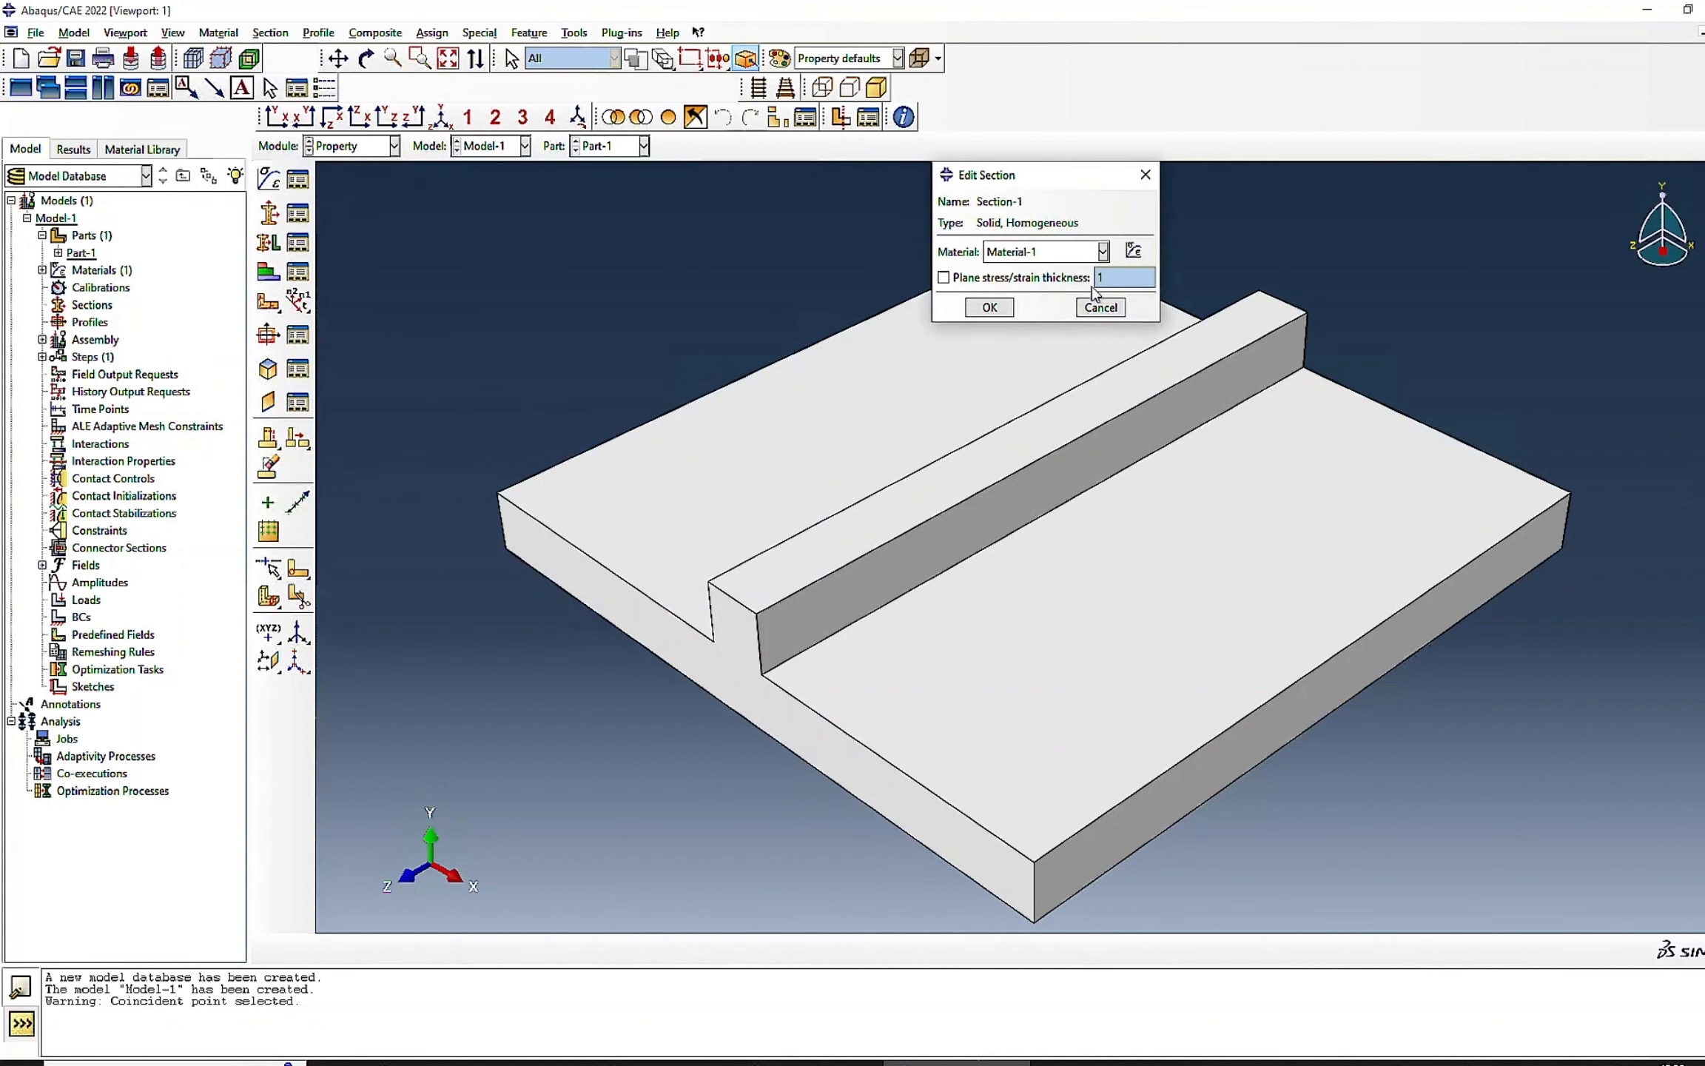
left_click(987, 309)
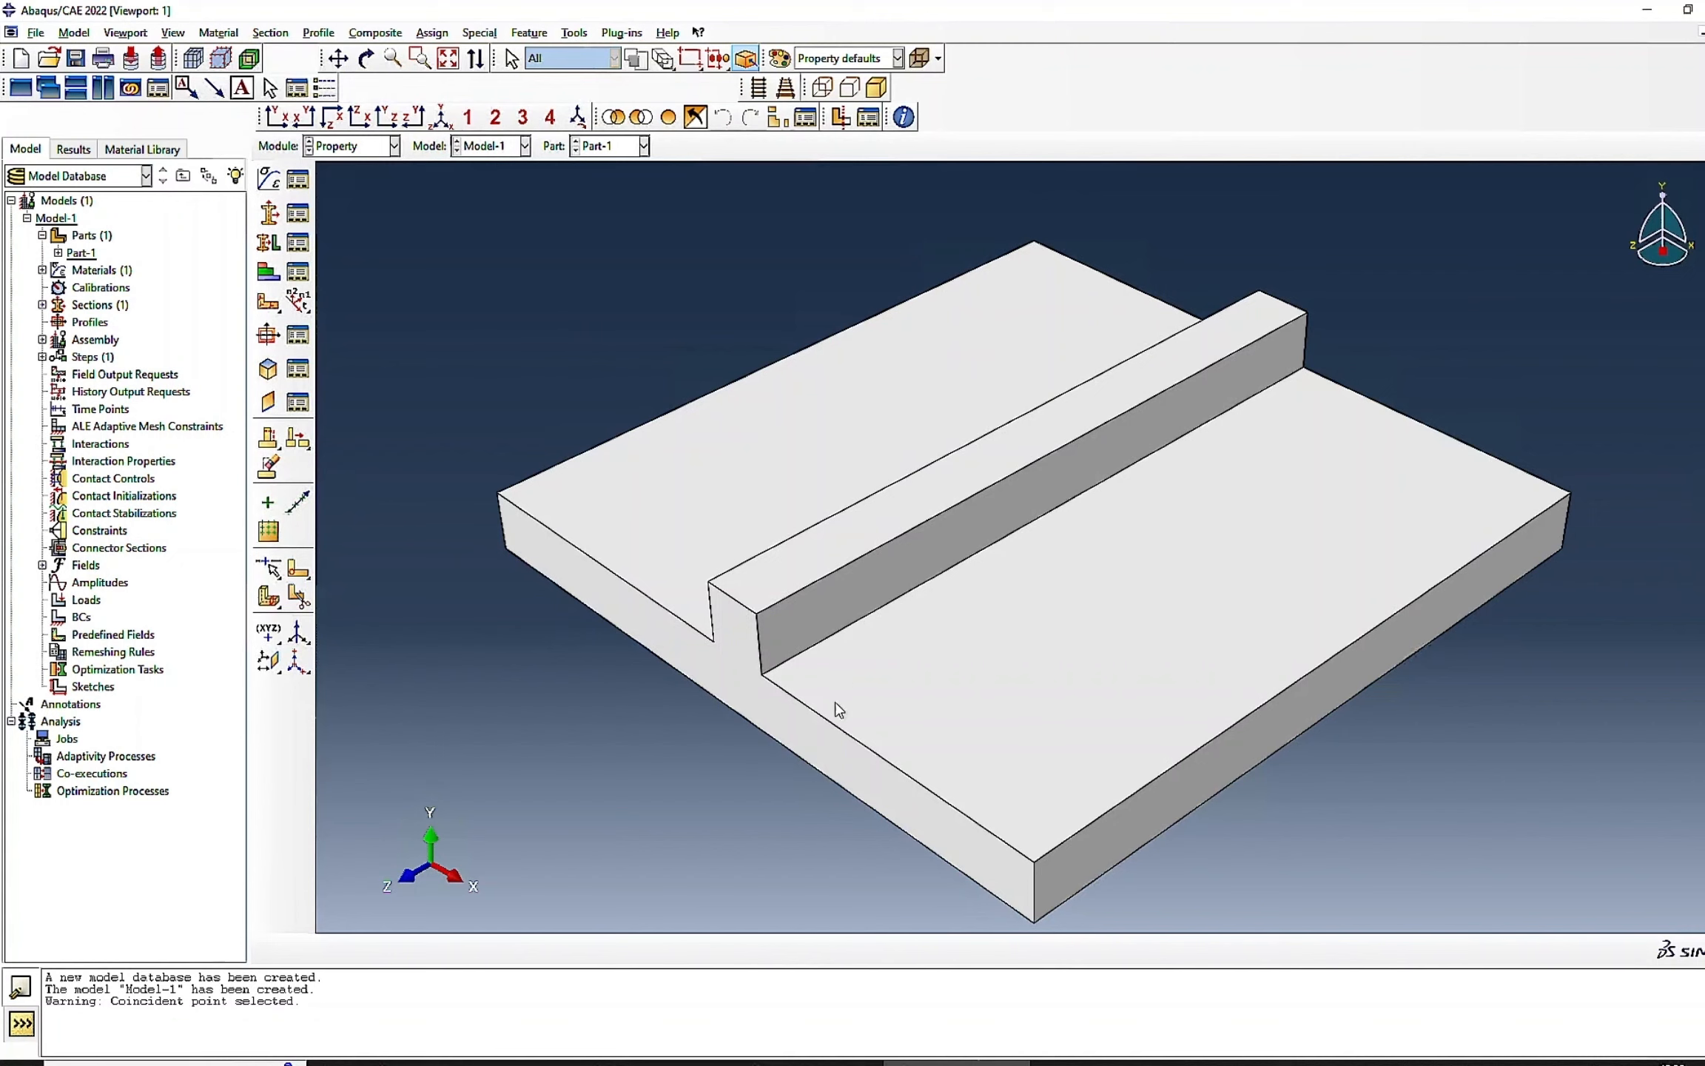
- Assign Section-1 to the whole ribbed plate, creating the set Set-1 for the region
left_click(268, 242)
left_click(650, 539)
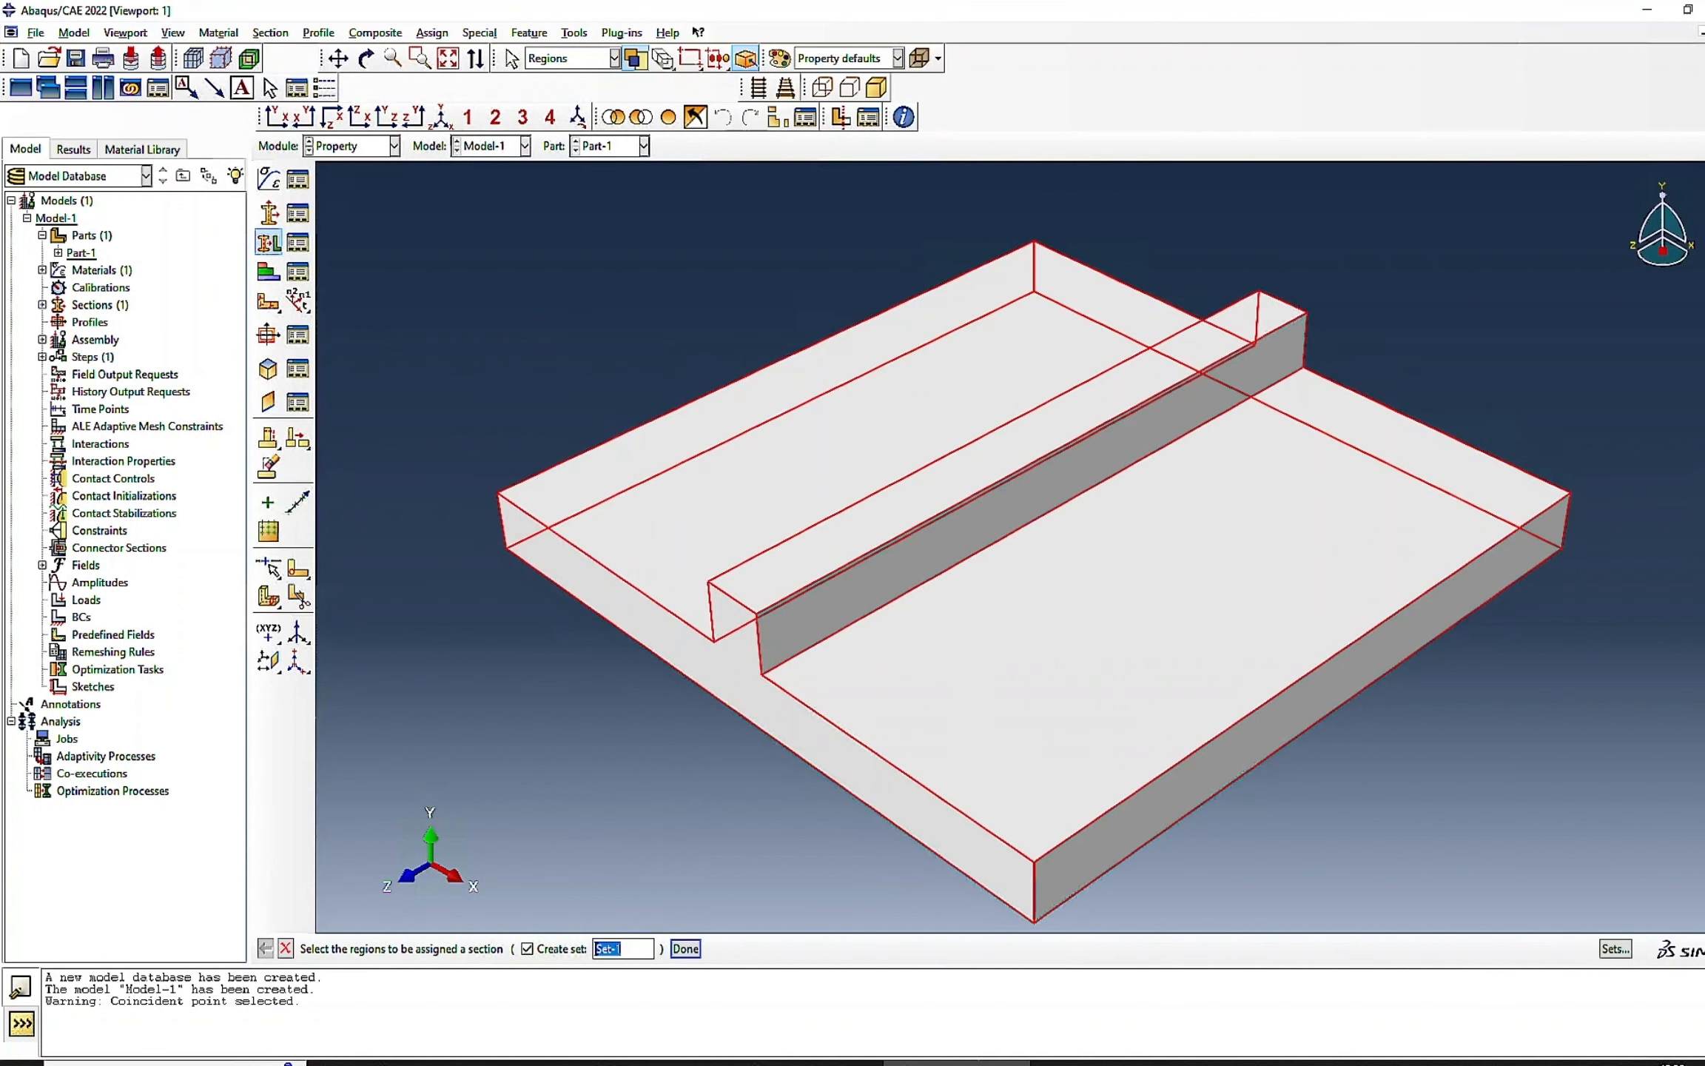
left_click(685, 948)
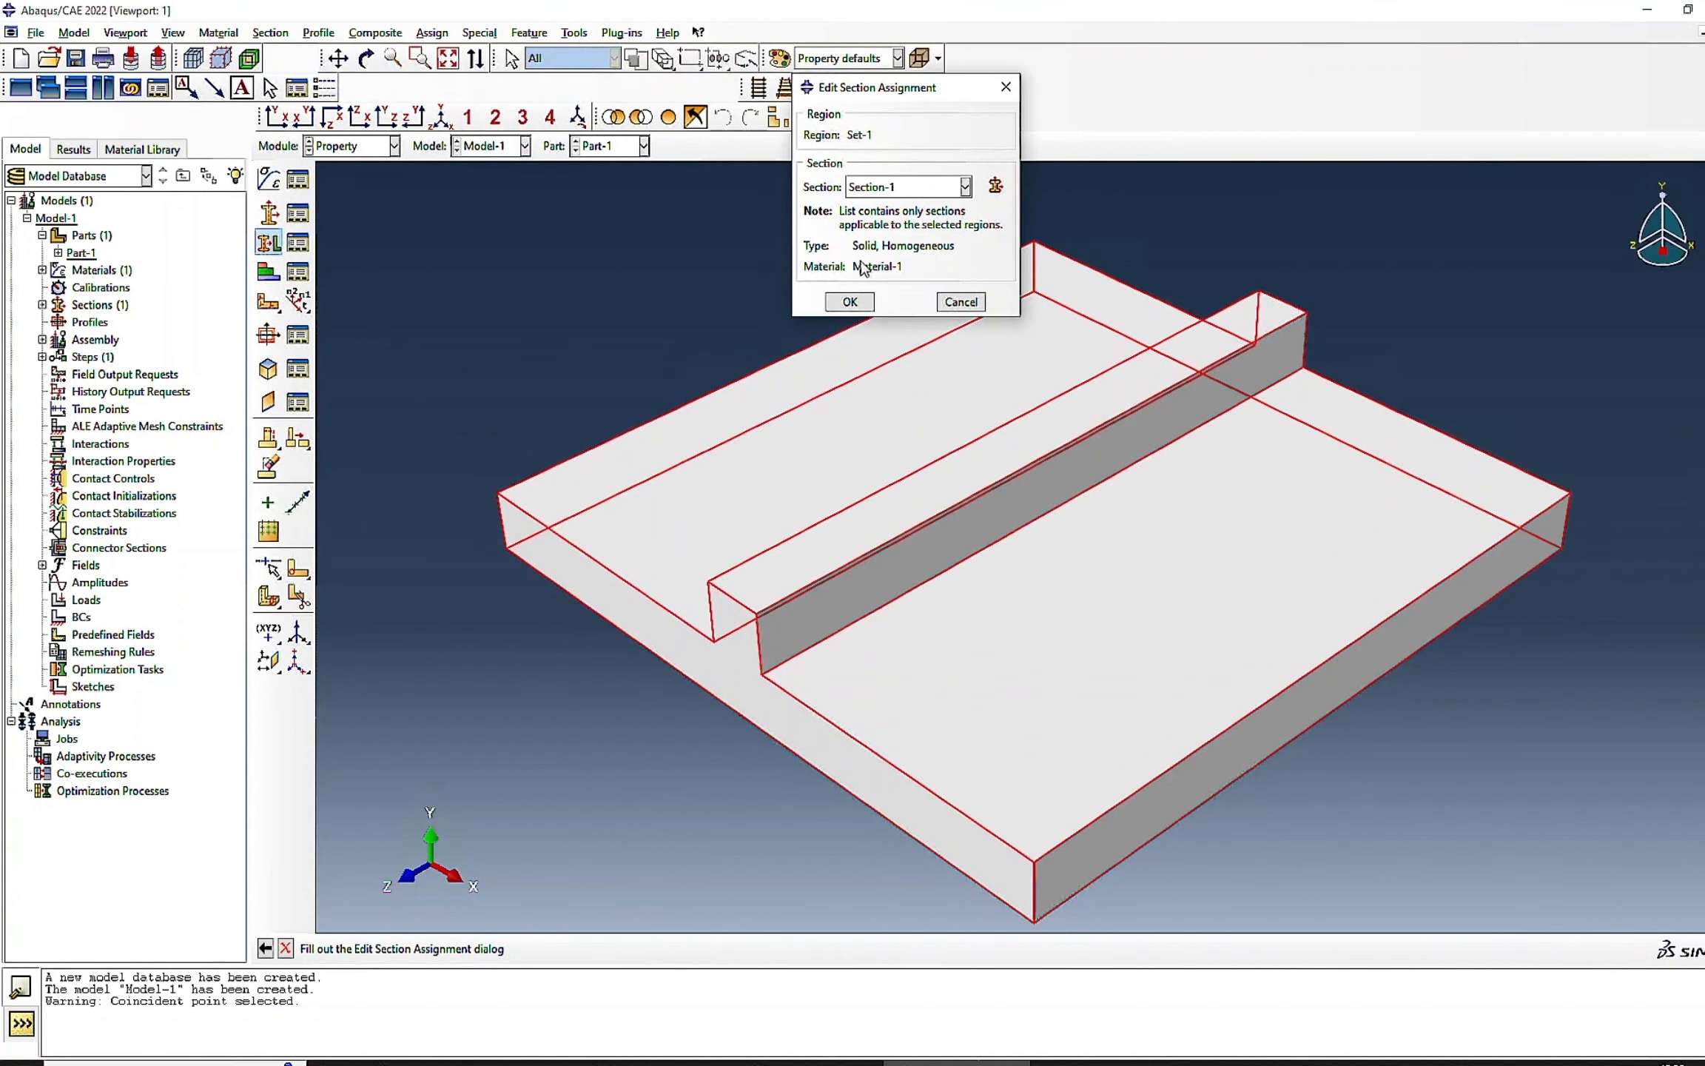
left_click(846, 303)
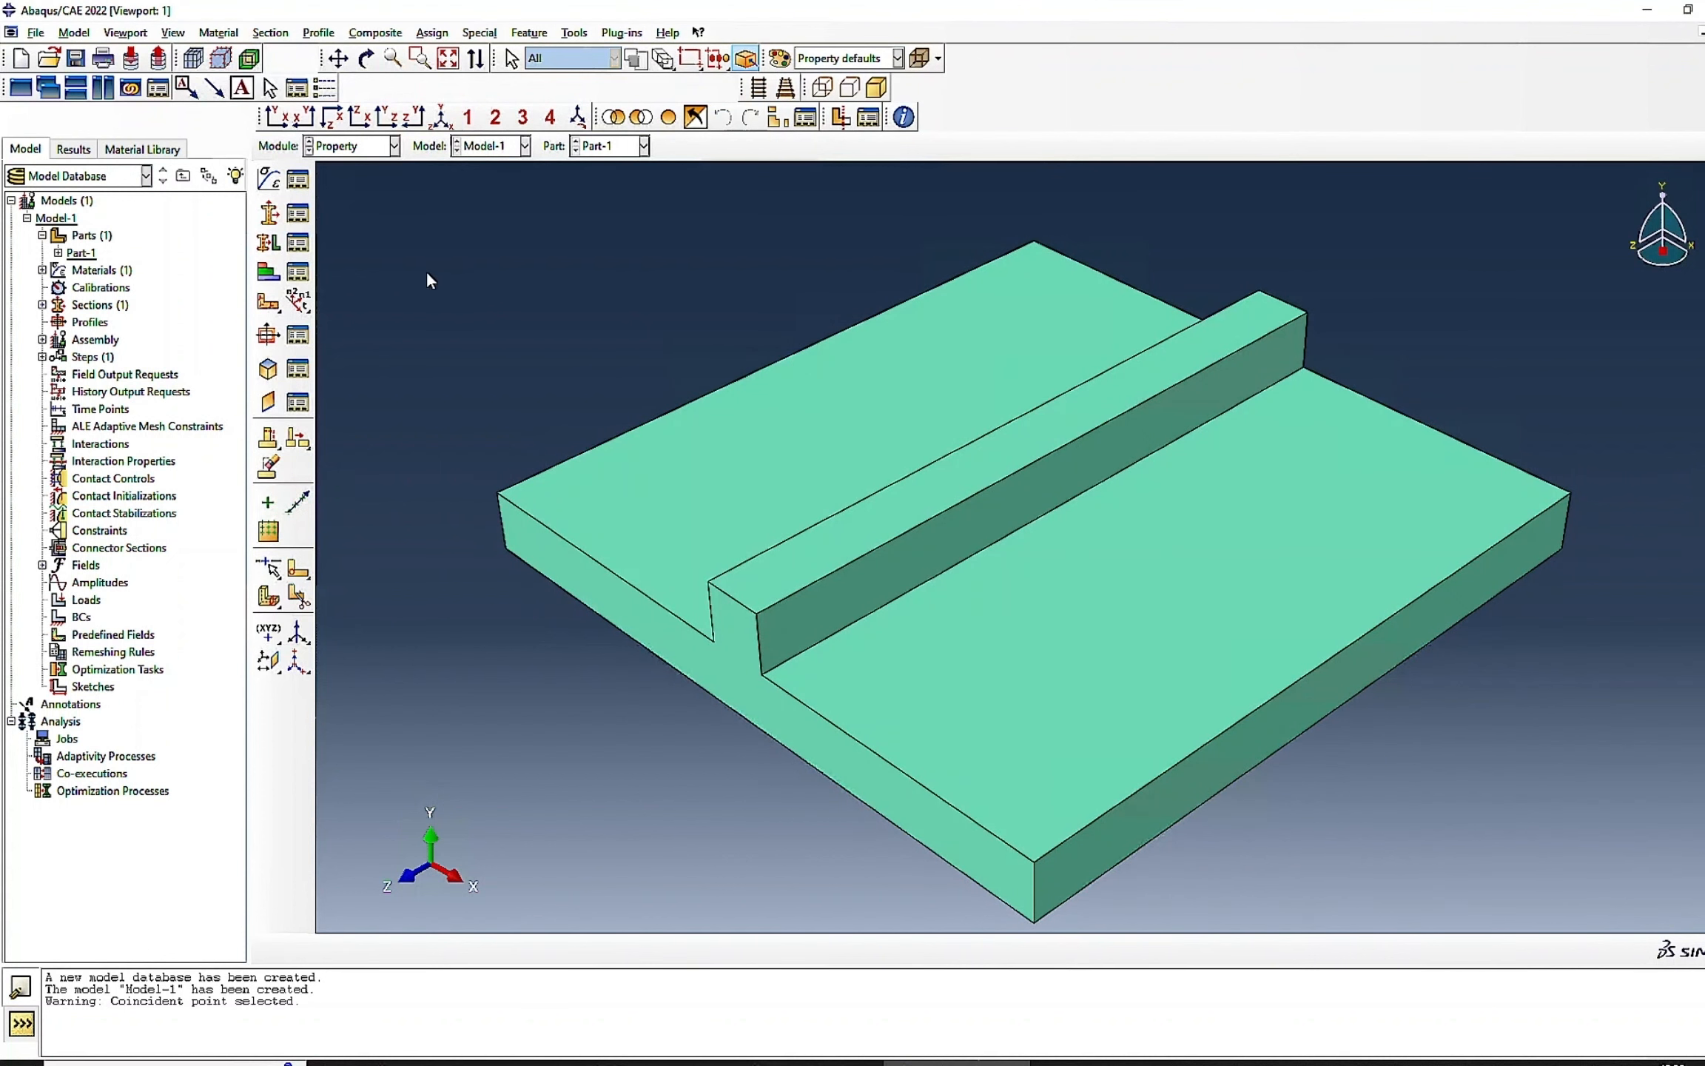
- Switch to the Assembly module and create a dependent instance of Part-1
left_click(345, 146)
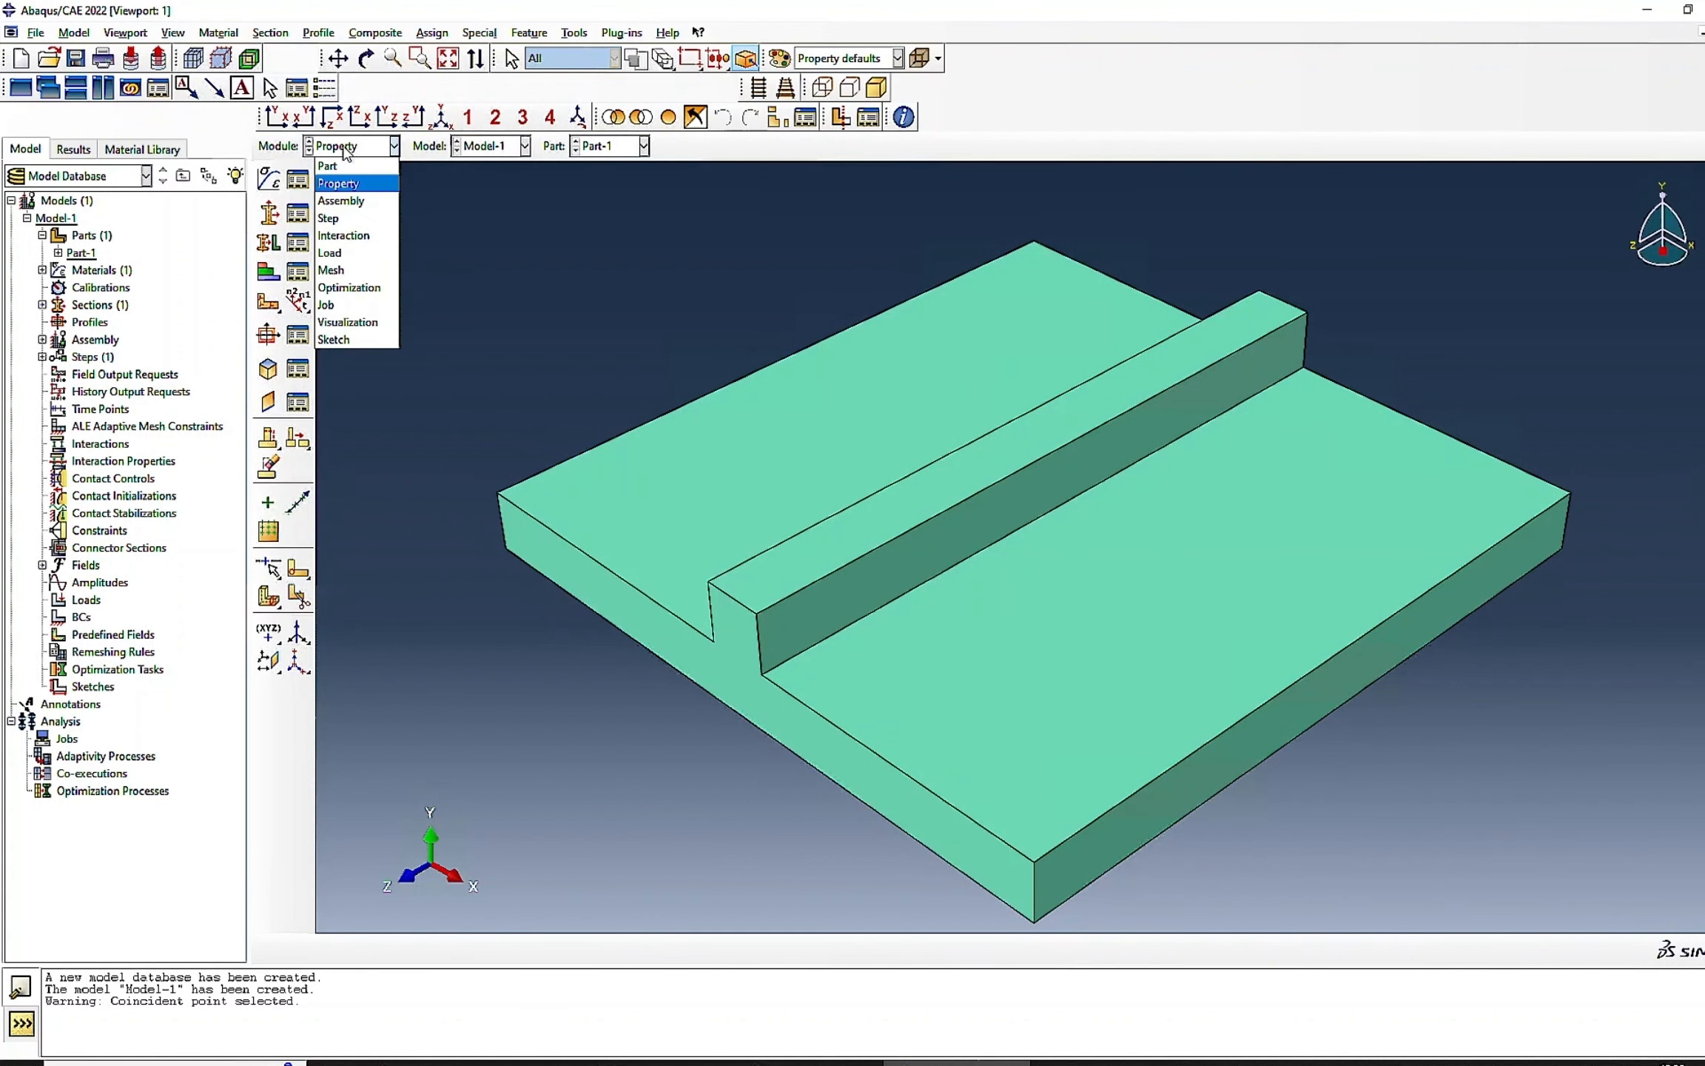
left_click(329, 202)
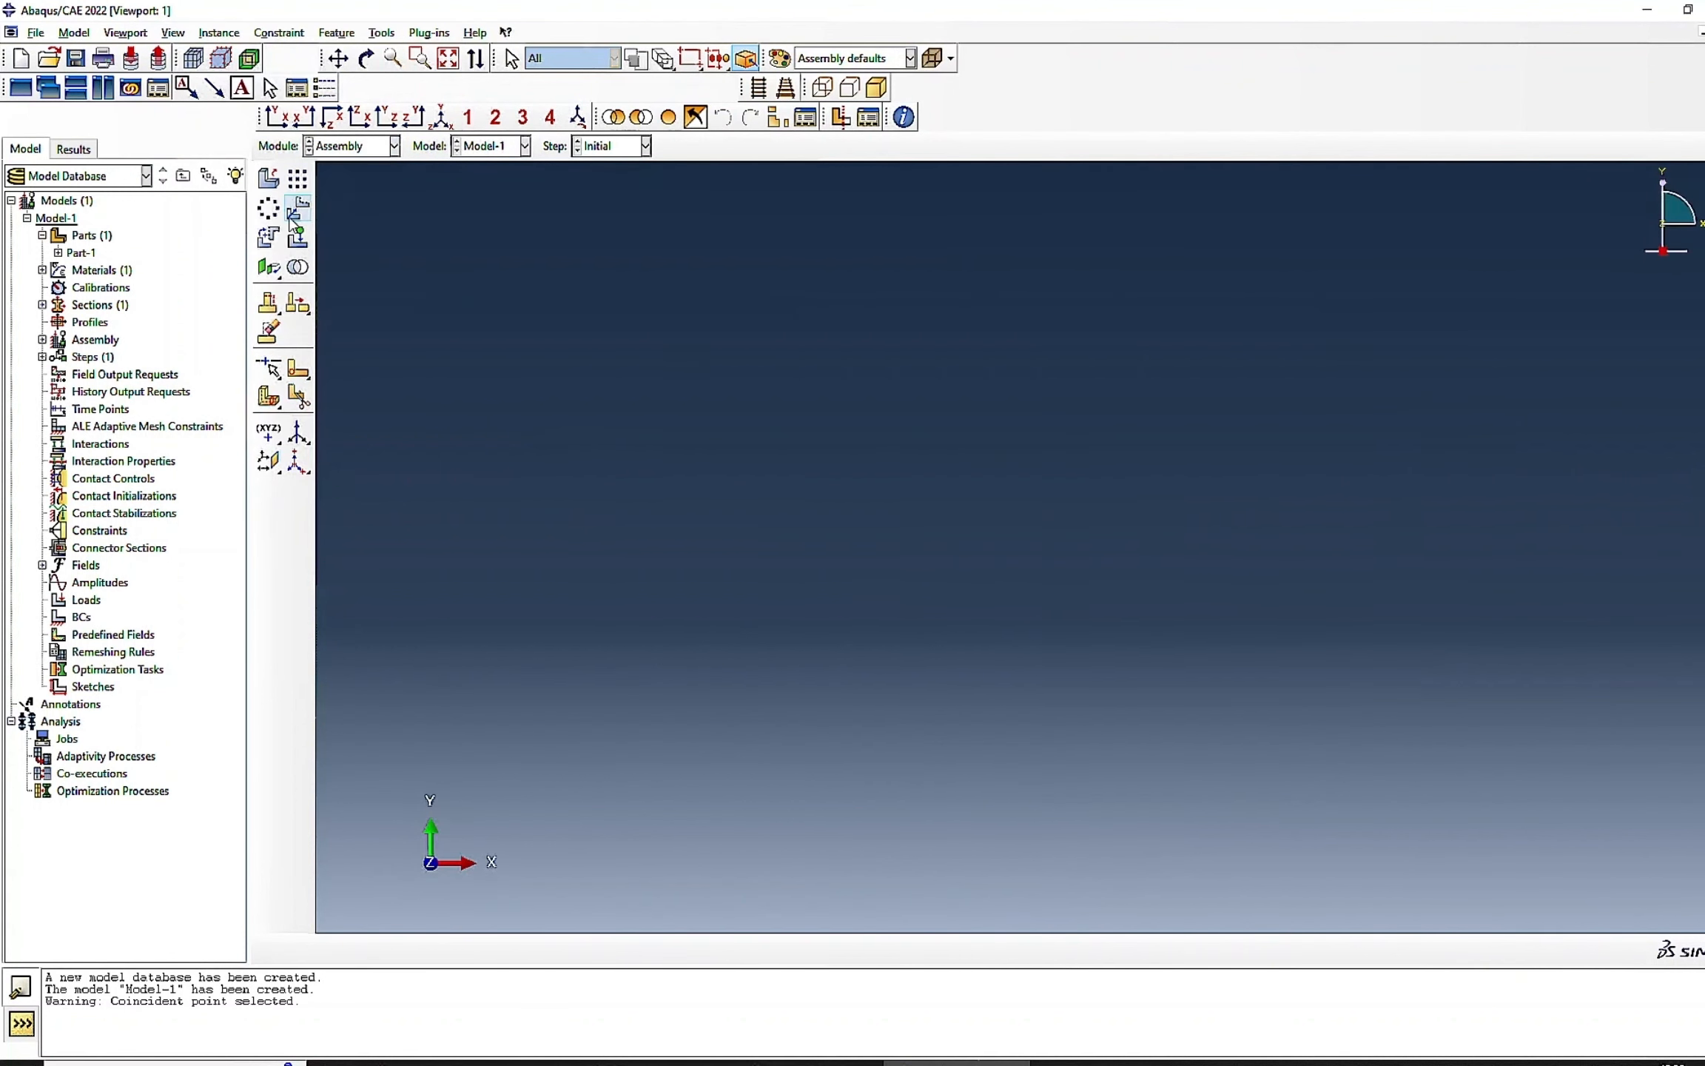
left_click(269, 180)
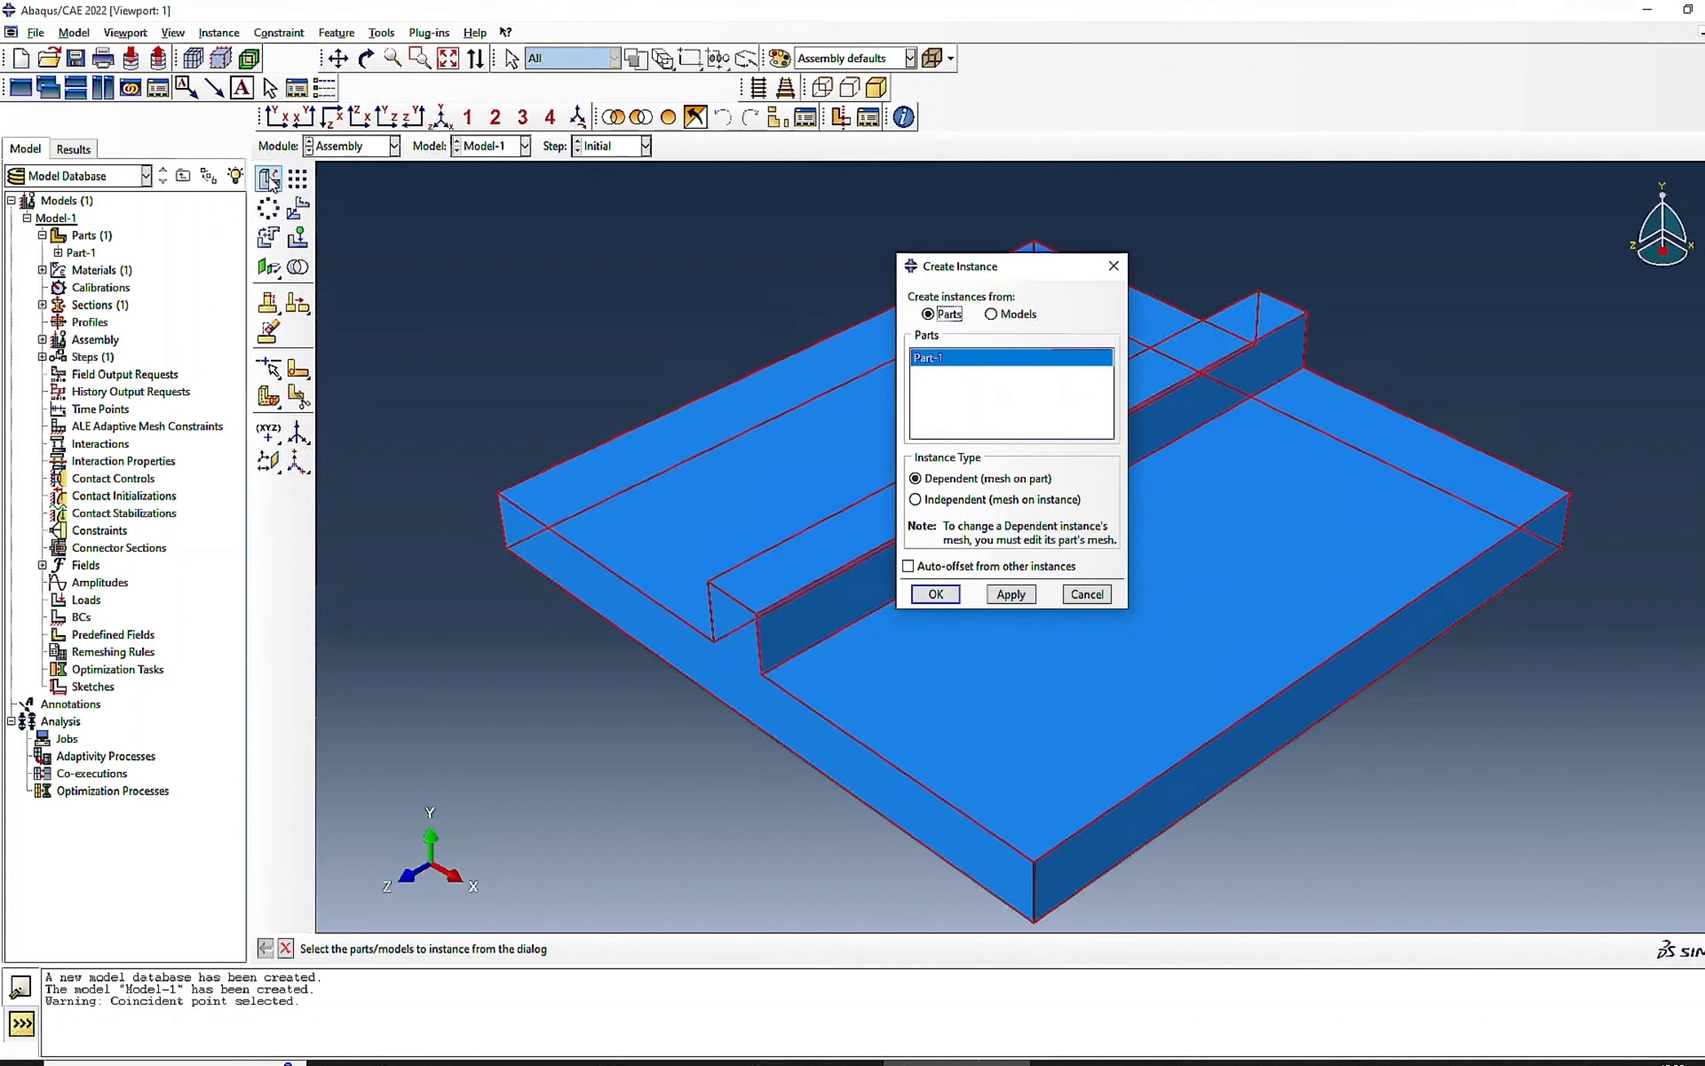
left_click(937, 595)
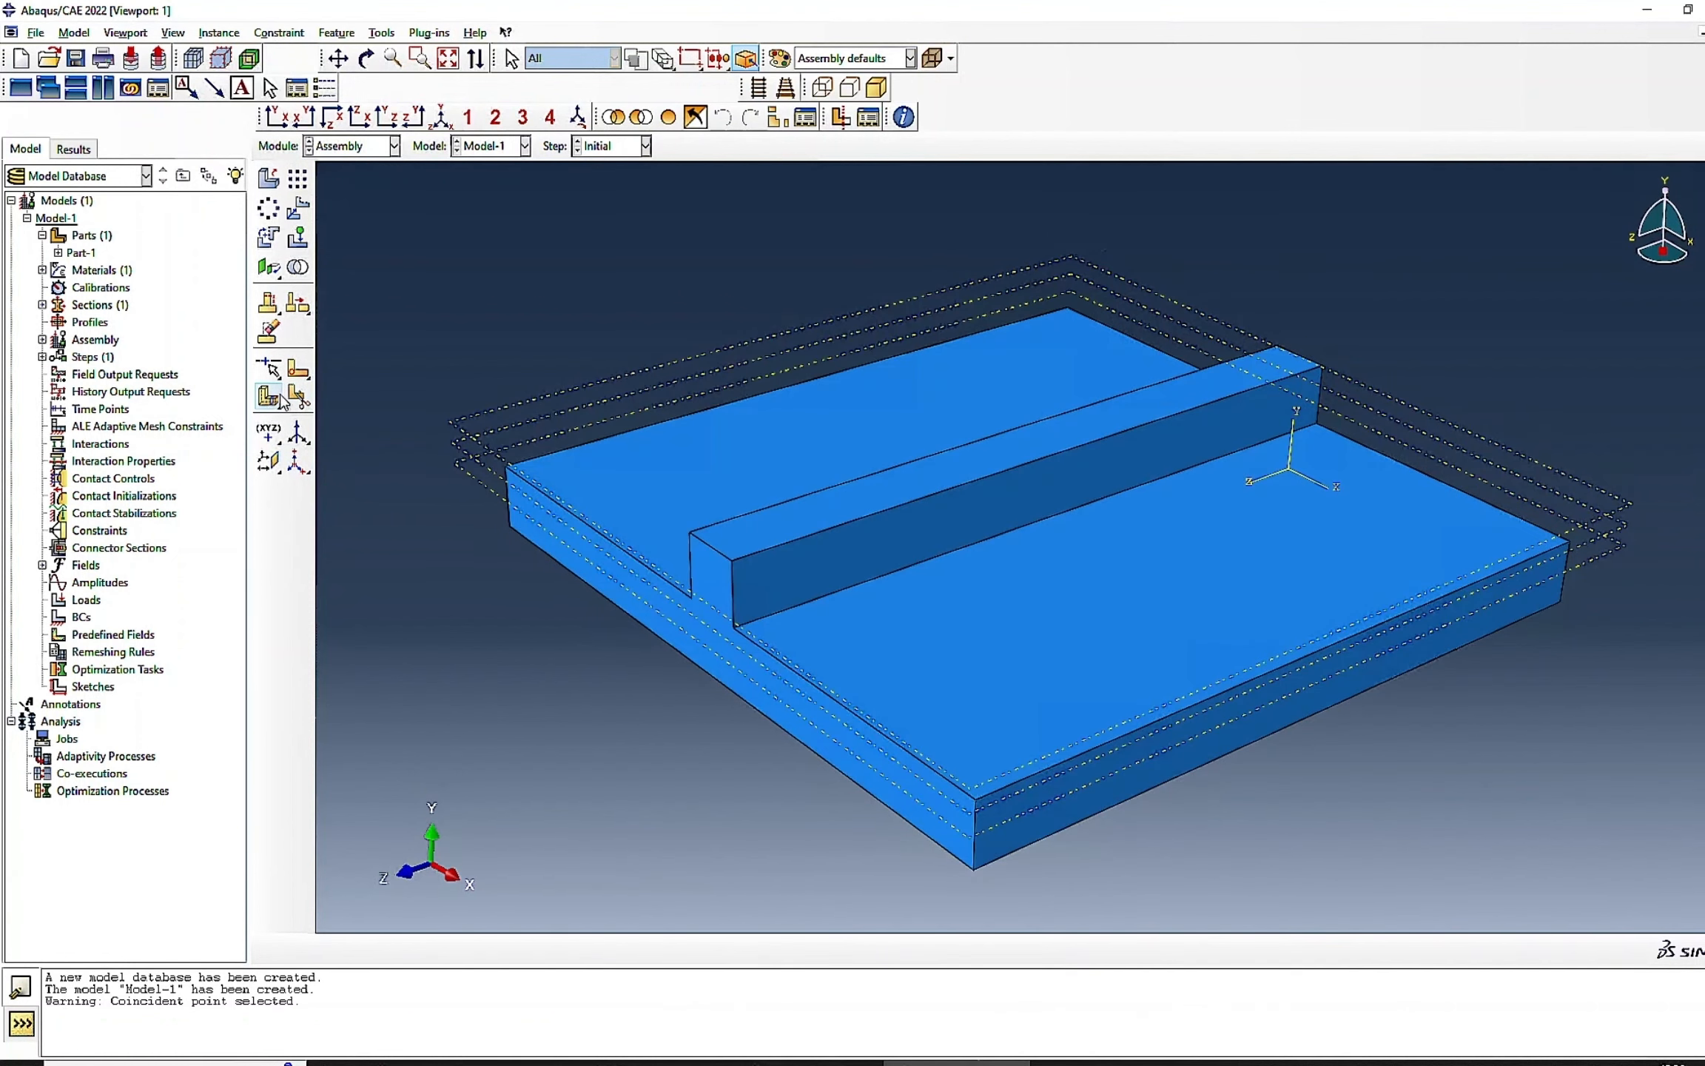
- Return to the Part module and create three datum planes offset from the XZ plane, the uppermost with an offset of 15
left_click(329, 148)
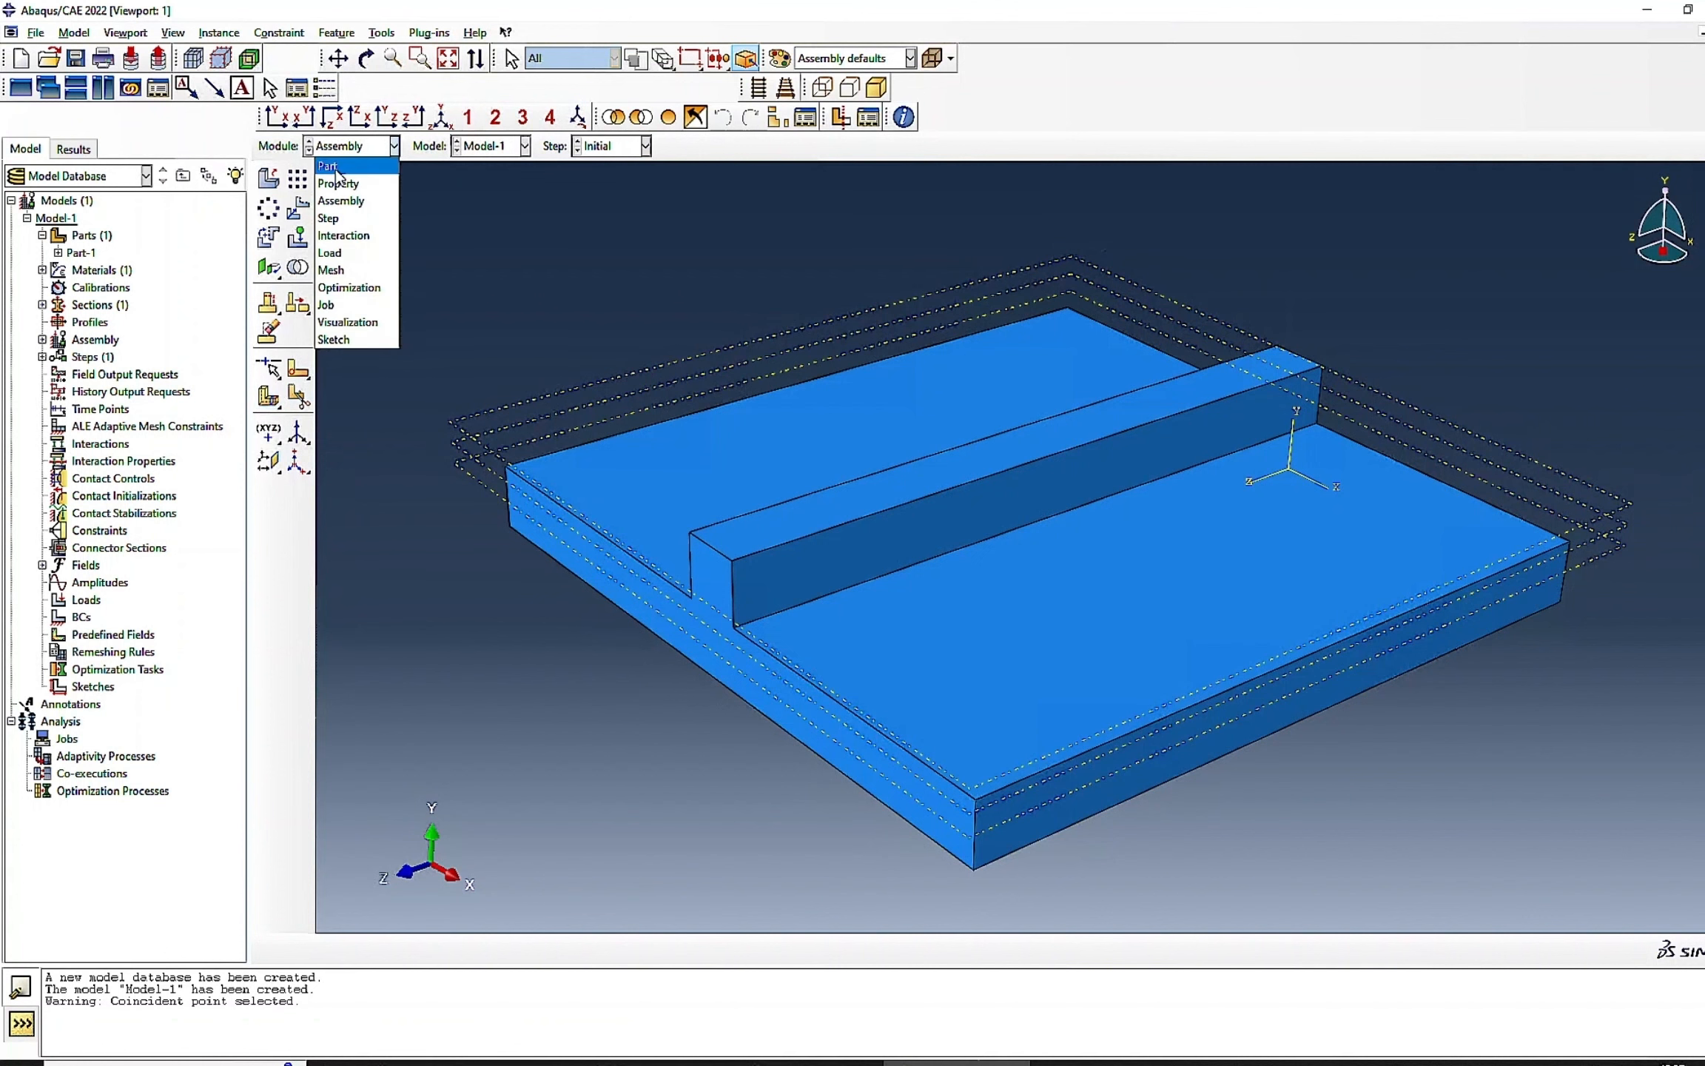
left_click(327, 165)
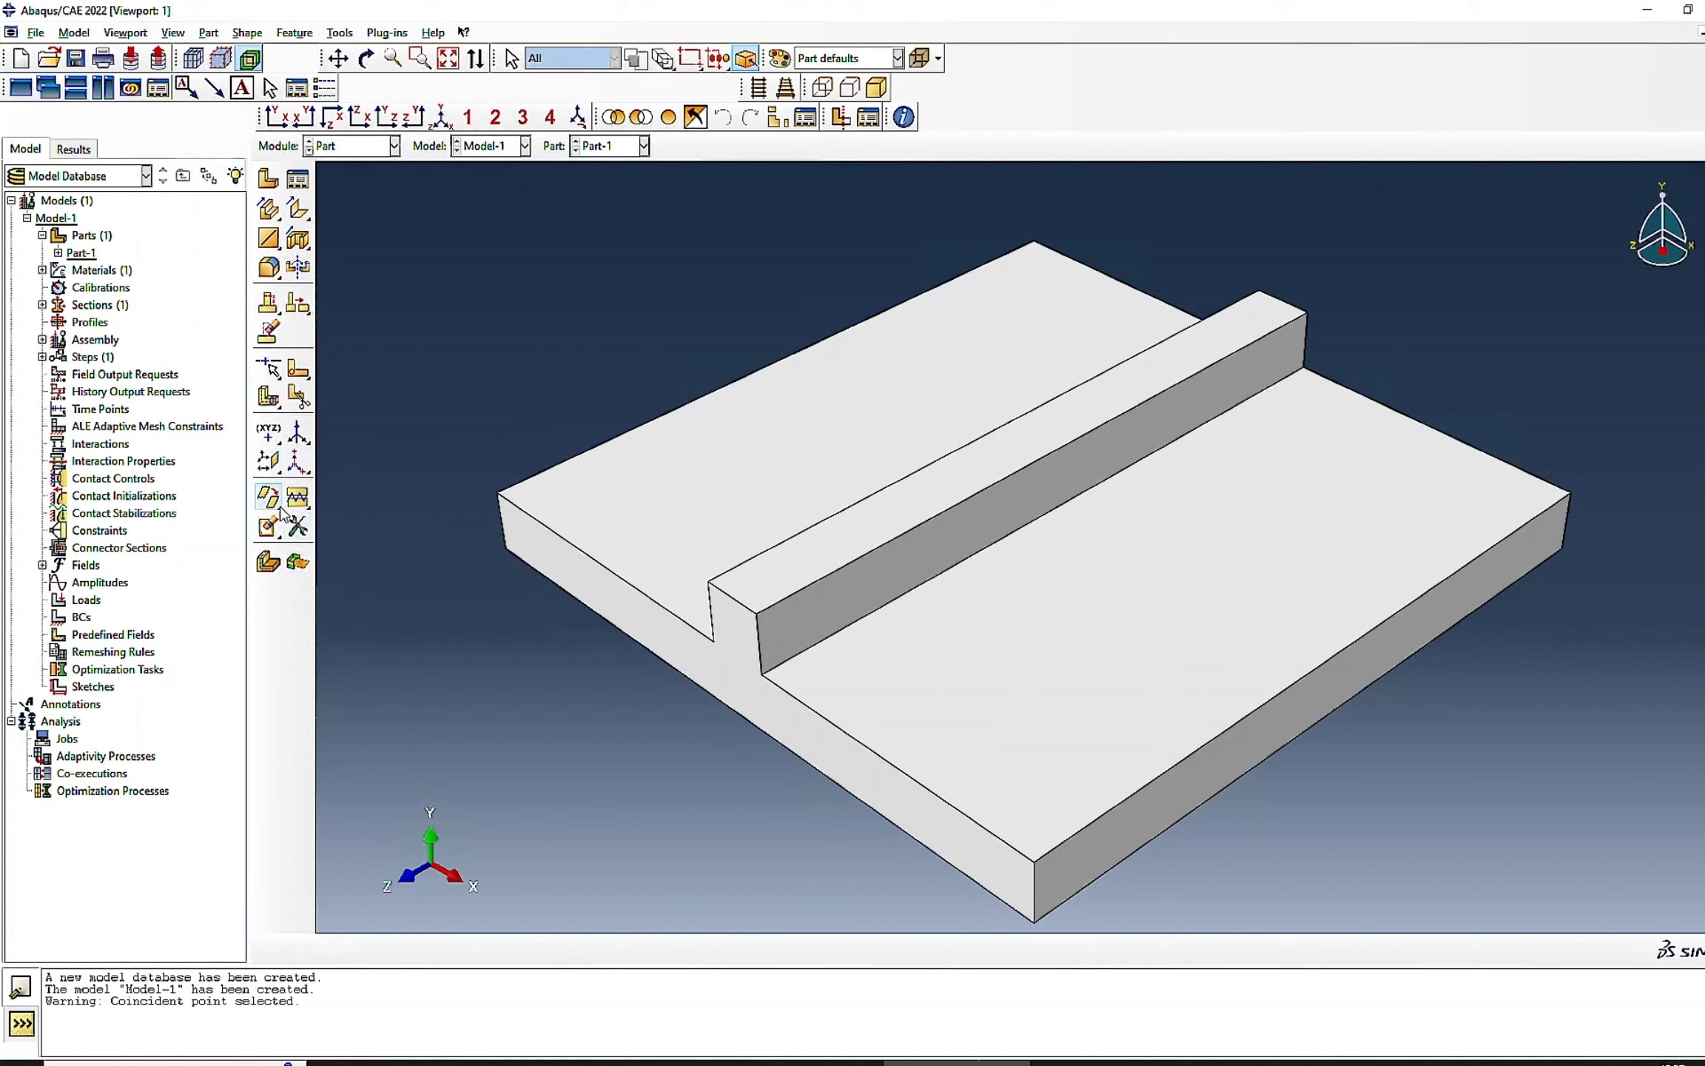
left_click(268, 462)
left_click(612, 948)
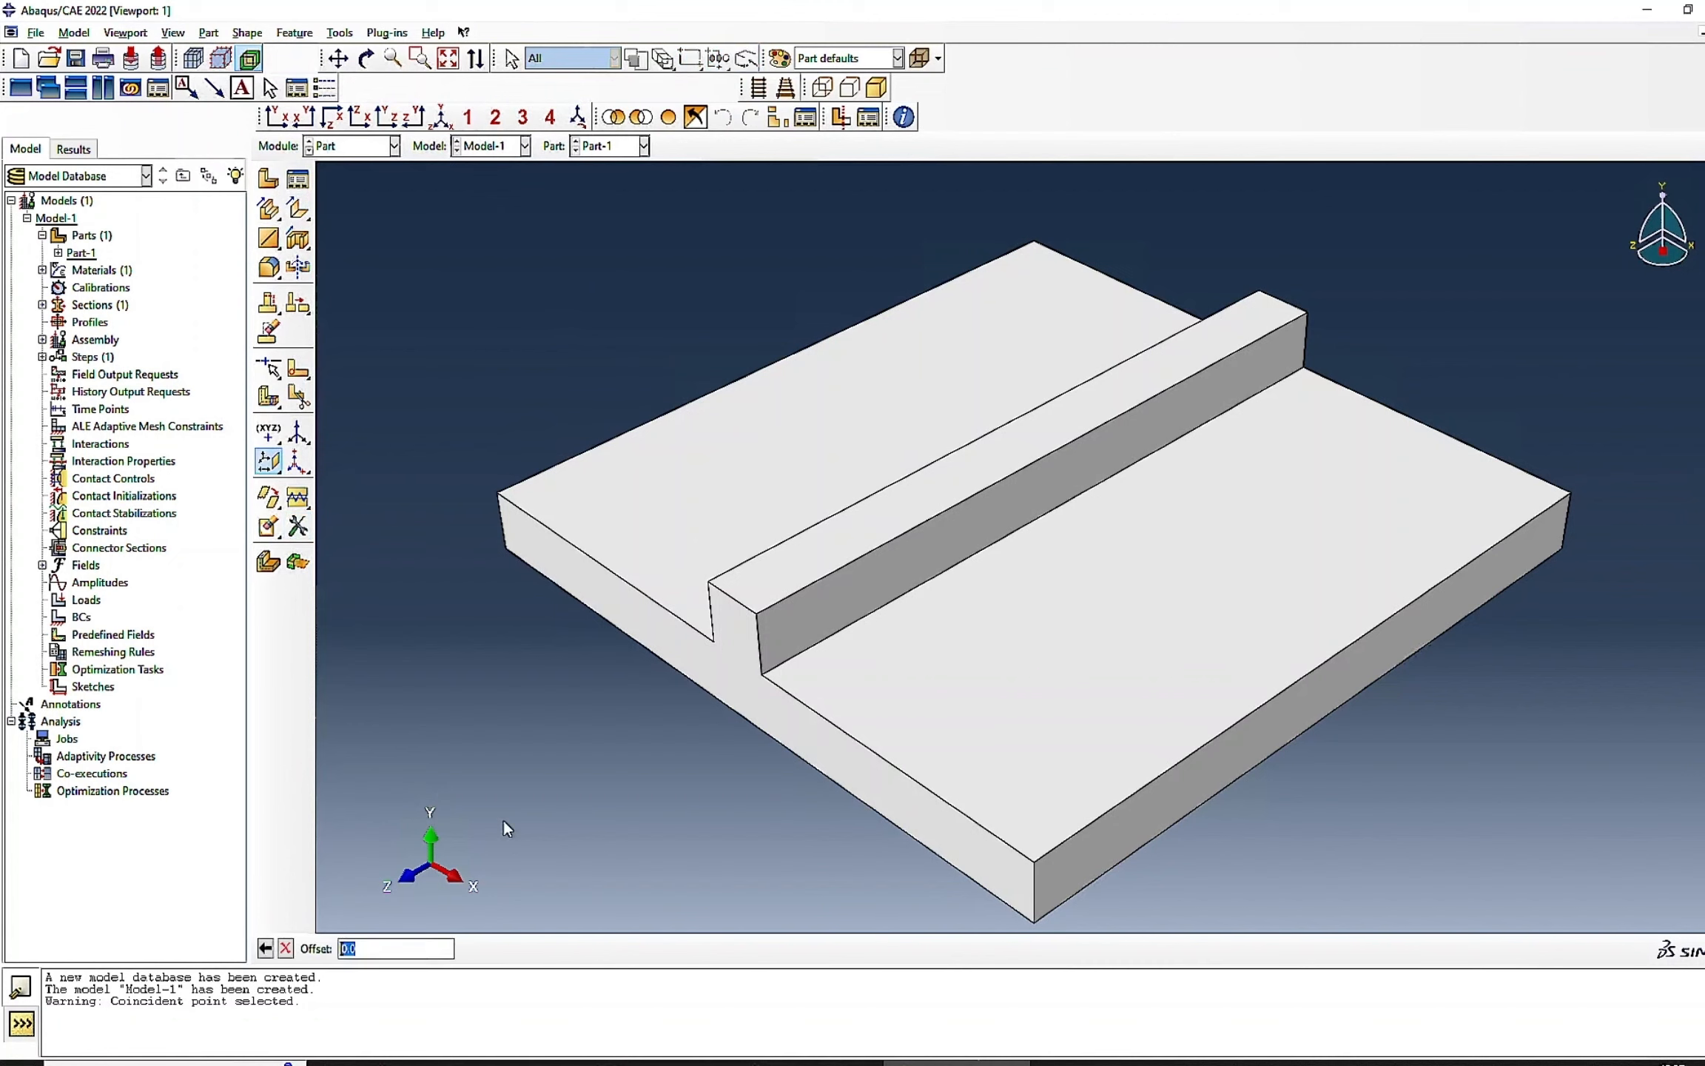
key("Return")
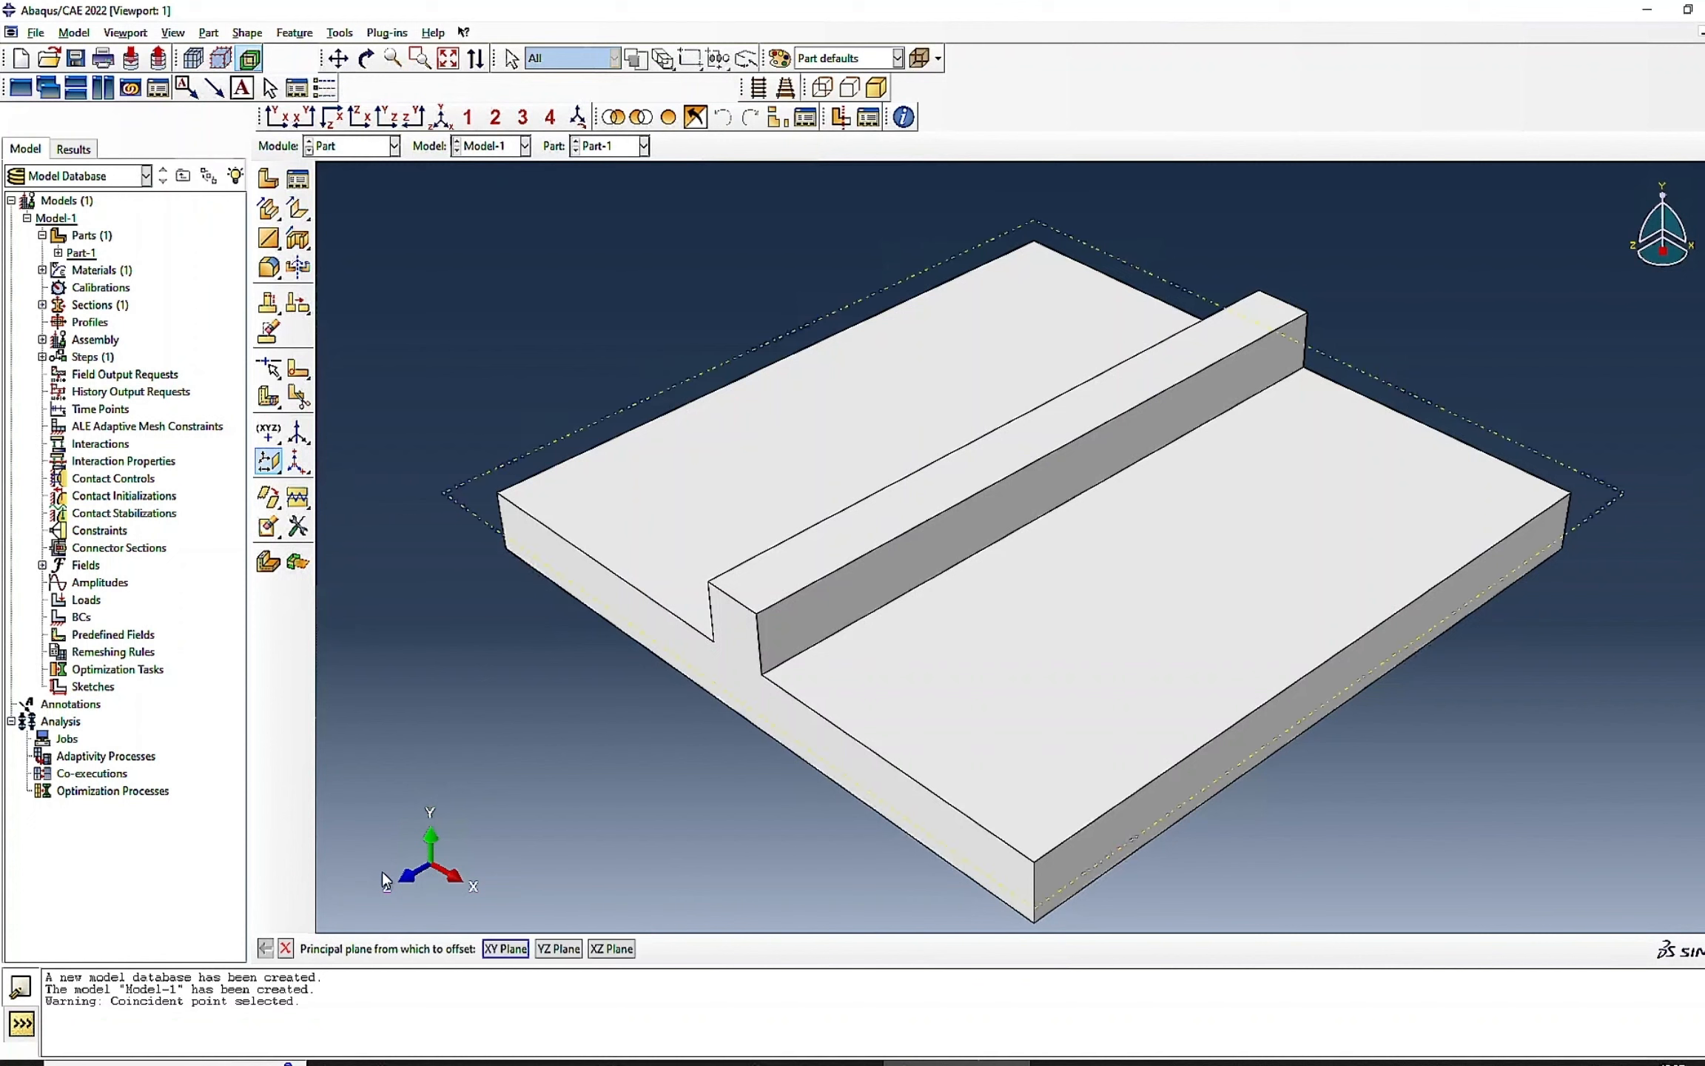
left_click(612, 955)
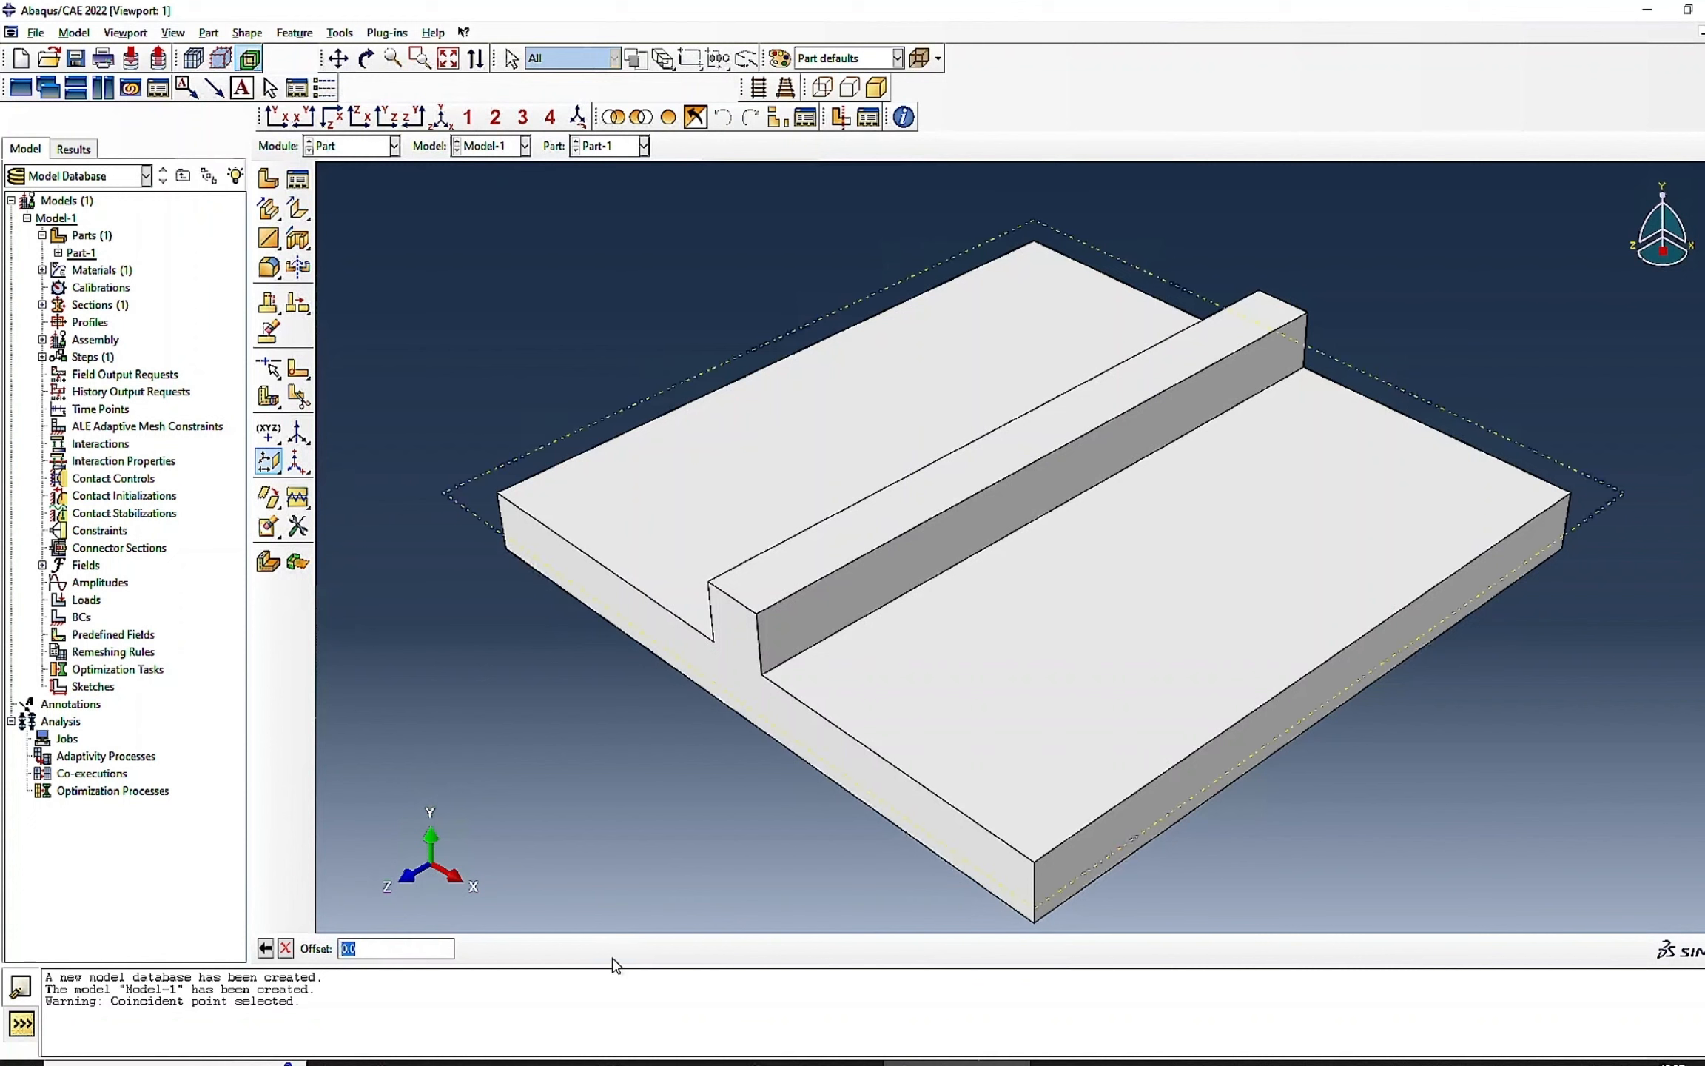
type("12")
key("Return")
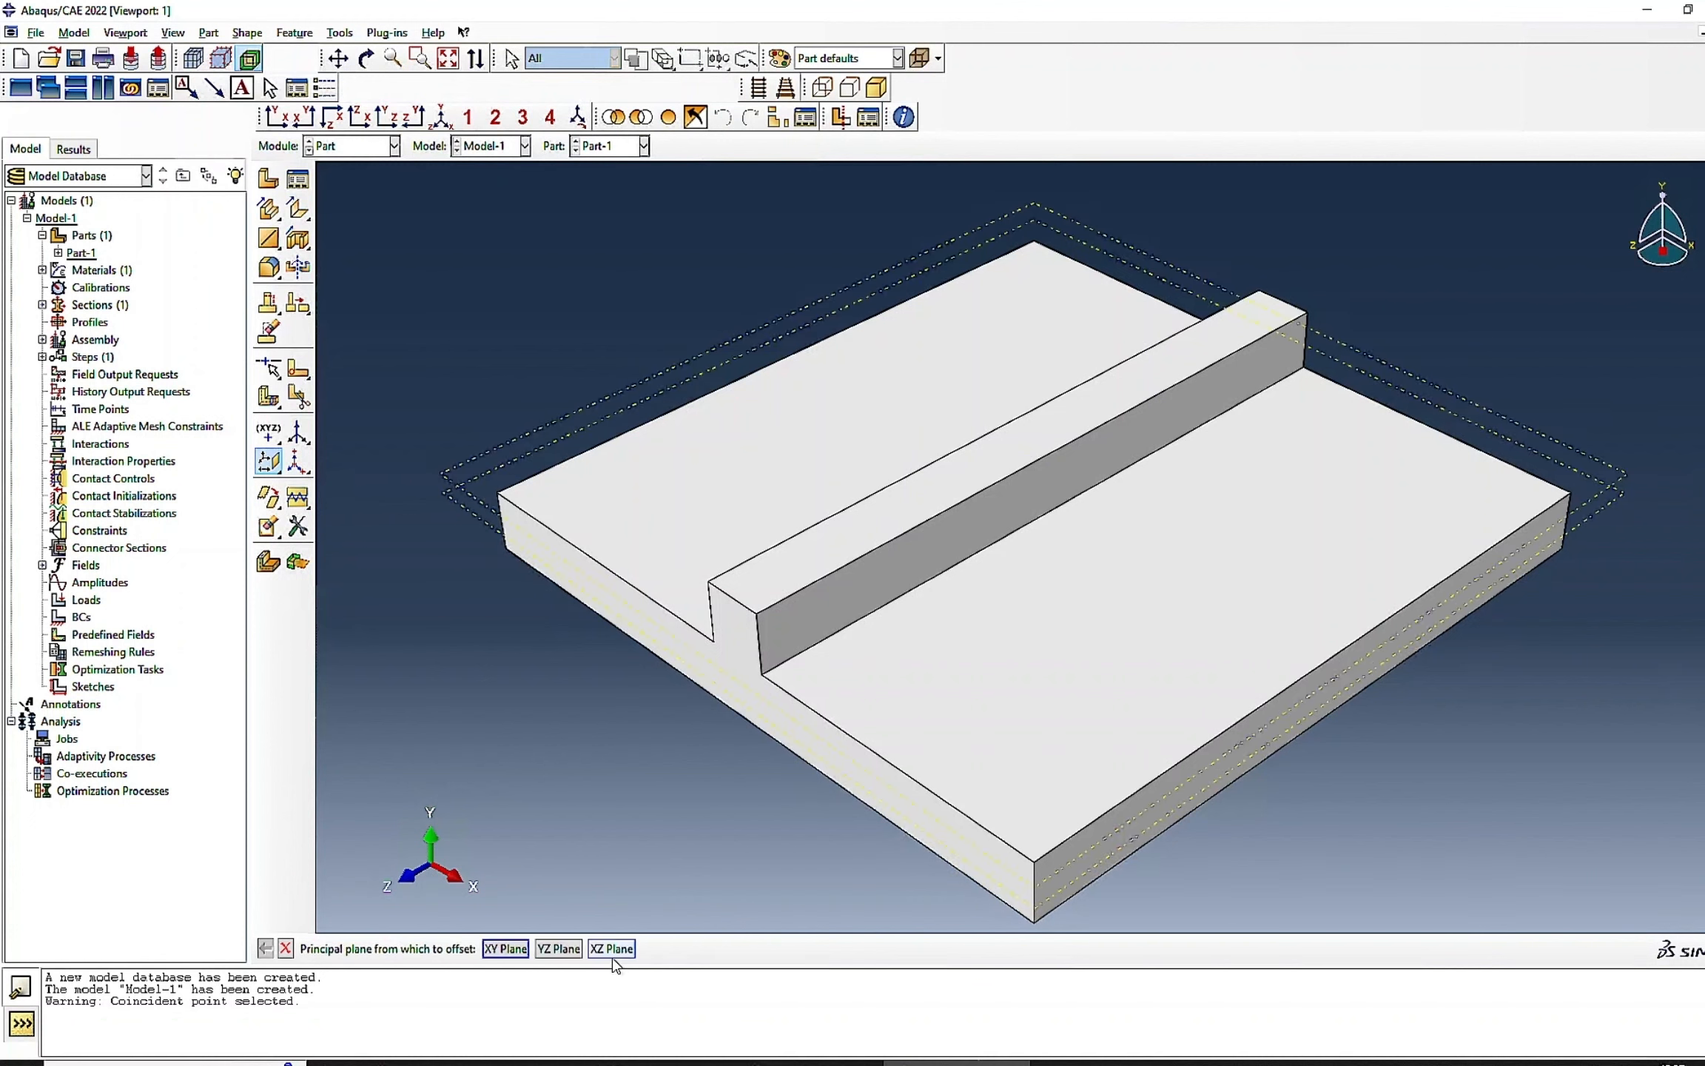
left_click(612, 957)
type("24")
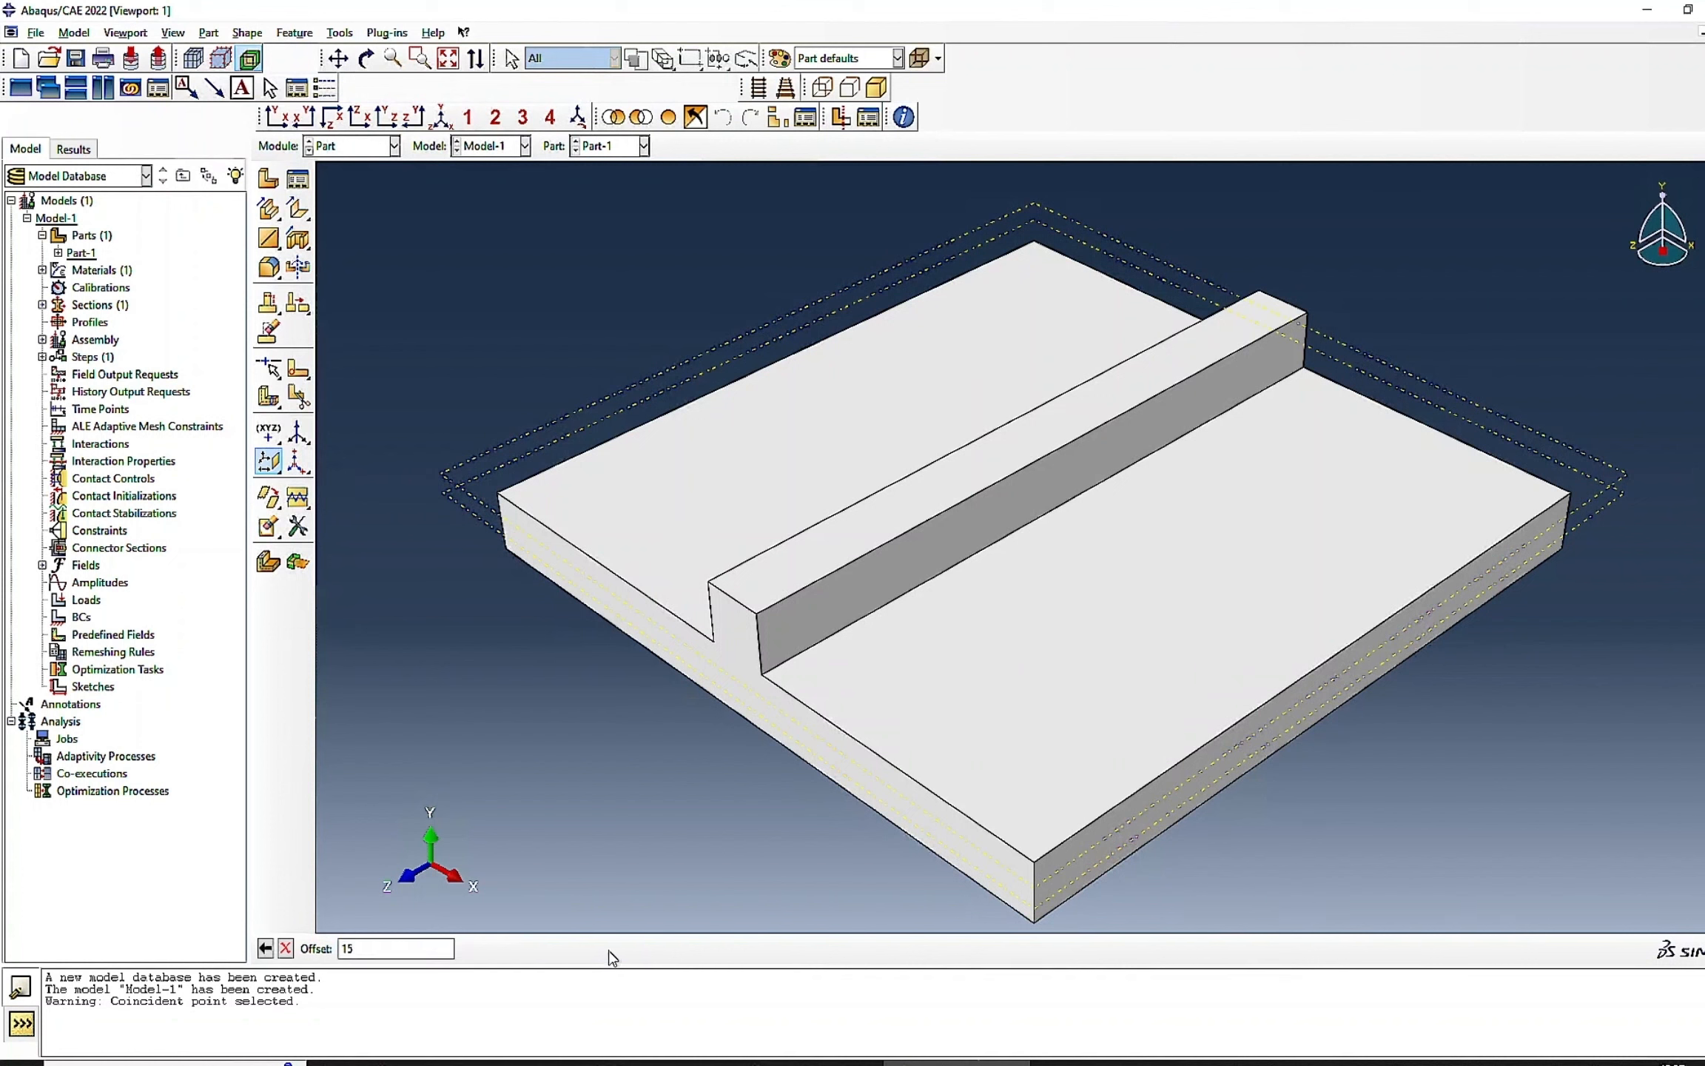
key("Return")
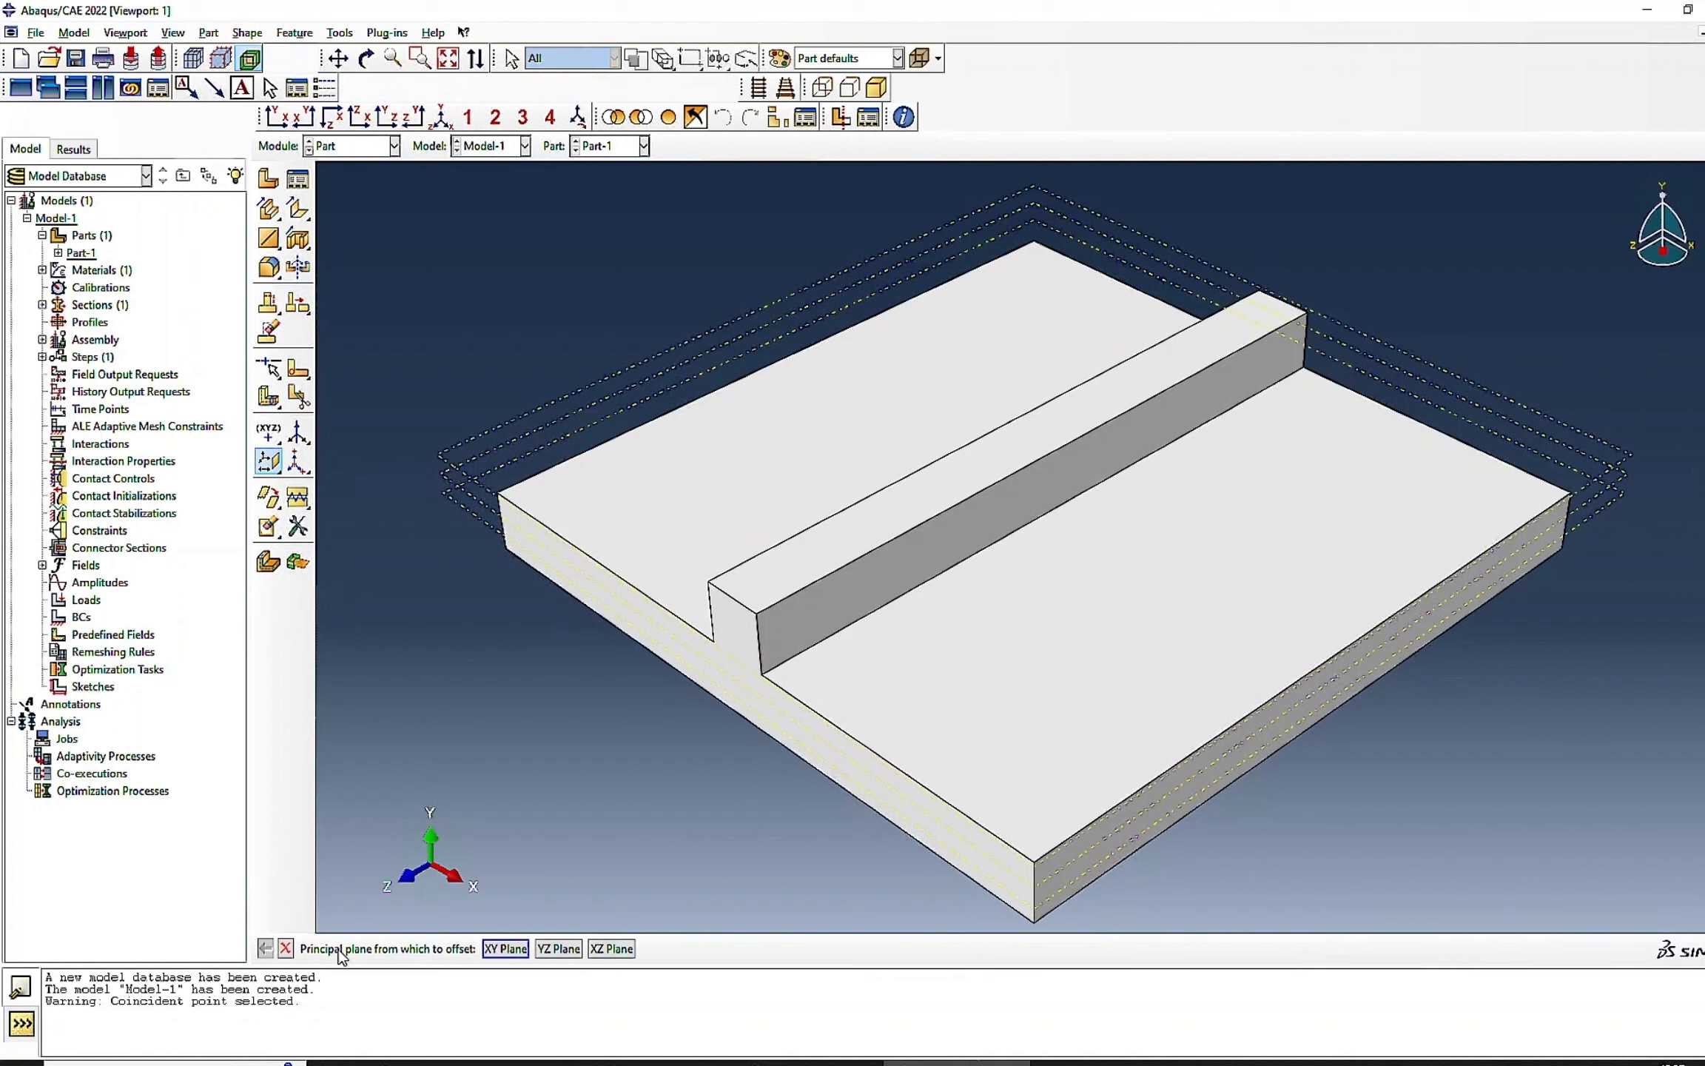
left_click(286, 948)
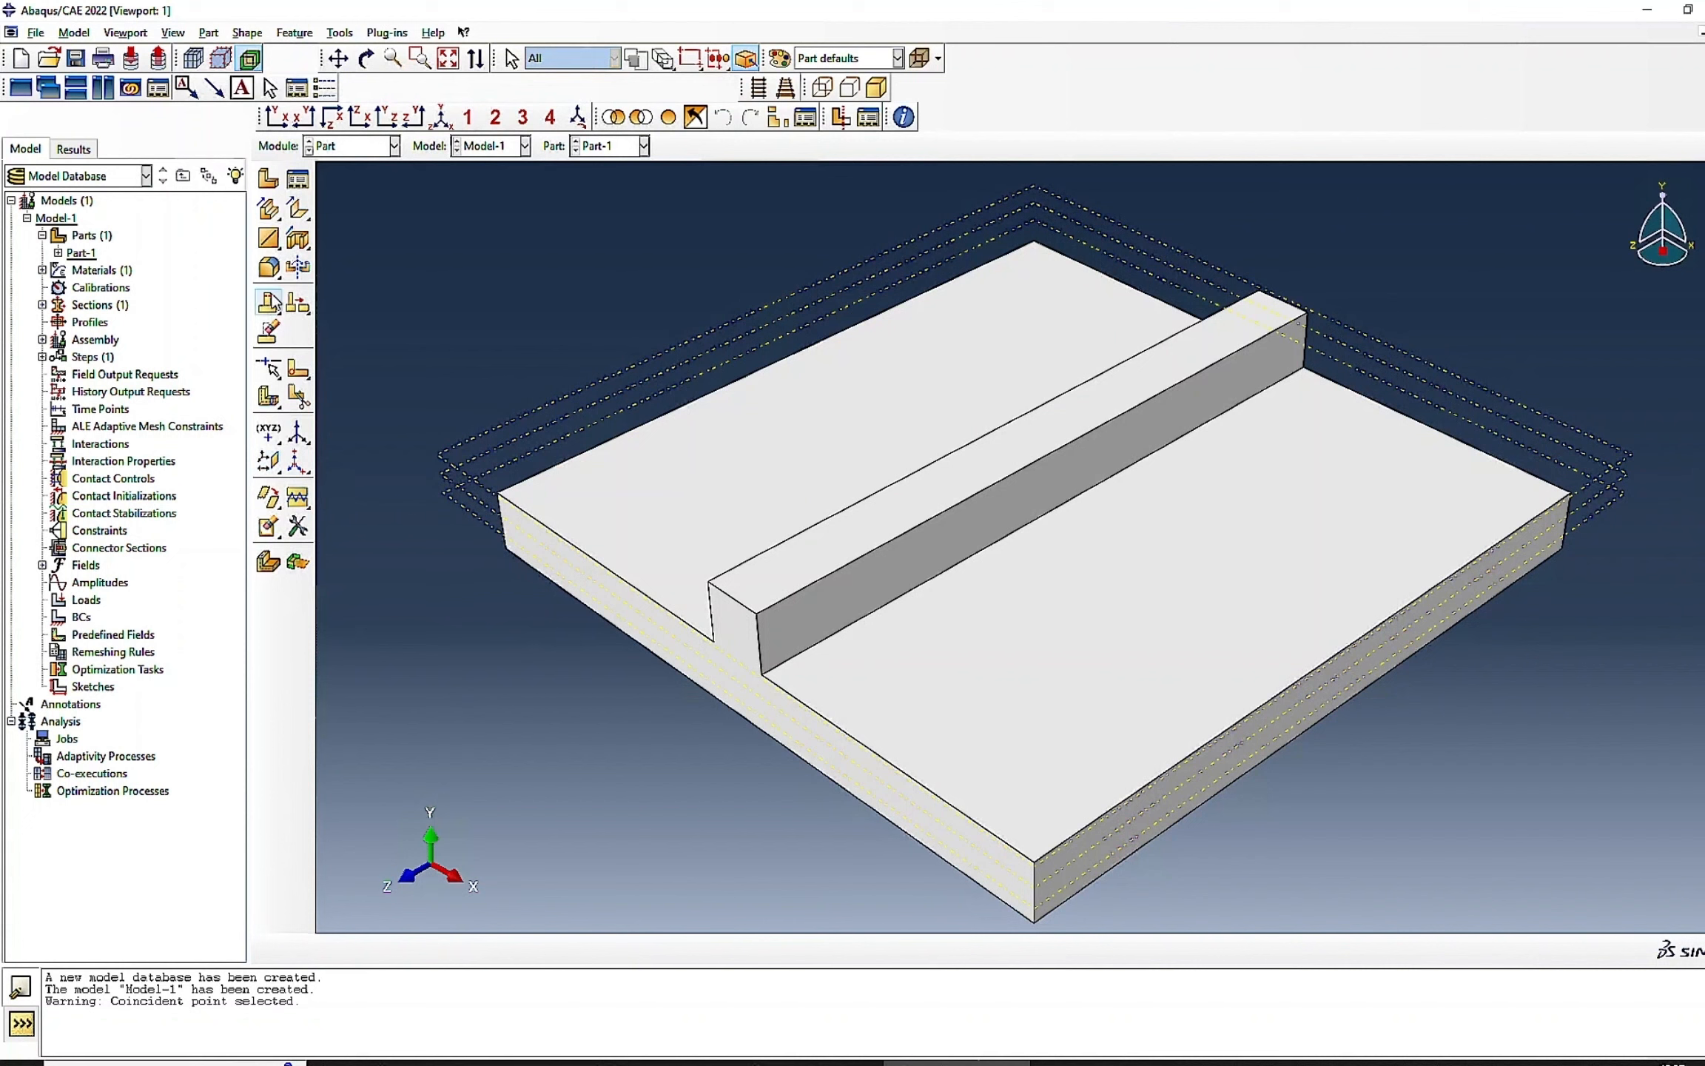
- Partition the part's cell with the lowest horizontal datum plane, separating the rib from the base plate
left_click(268, 398)
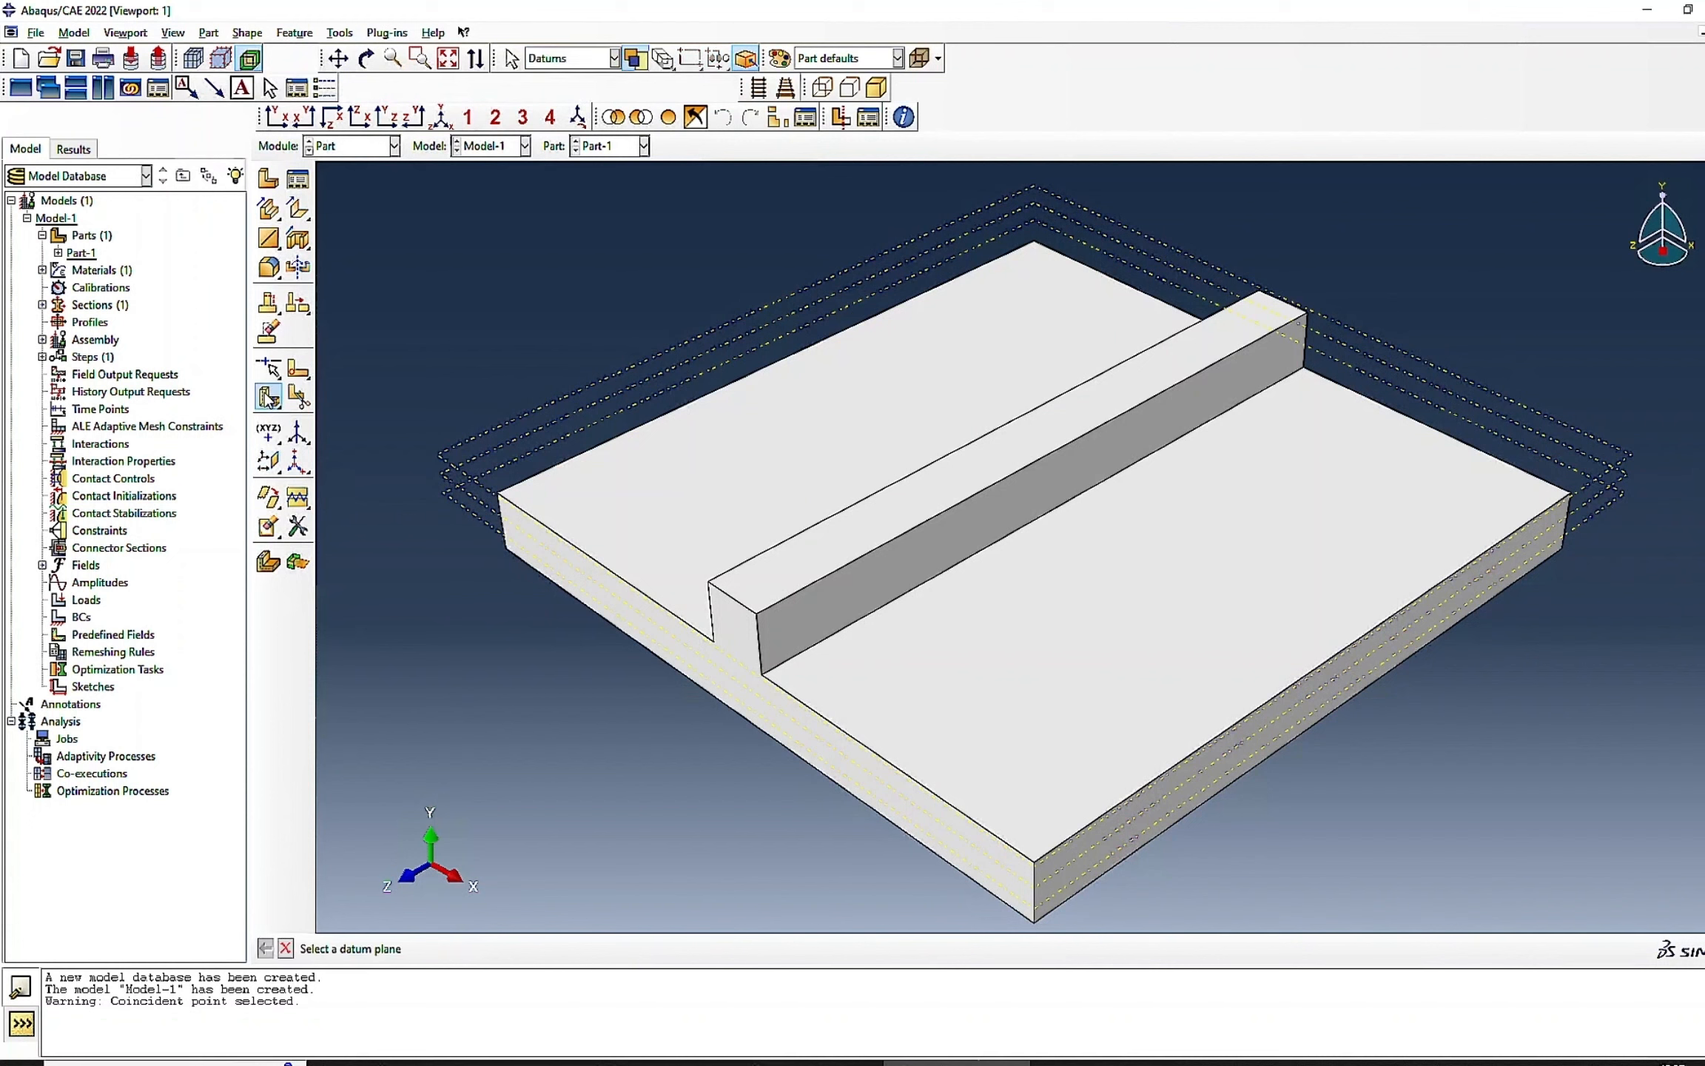
left_click_drag(268, 397, 328, 403)
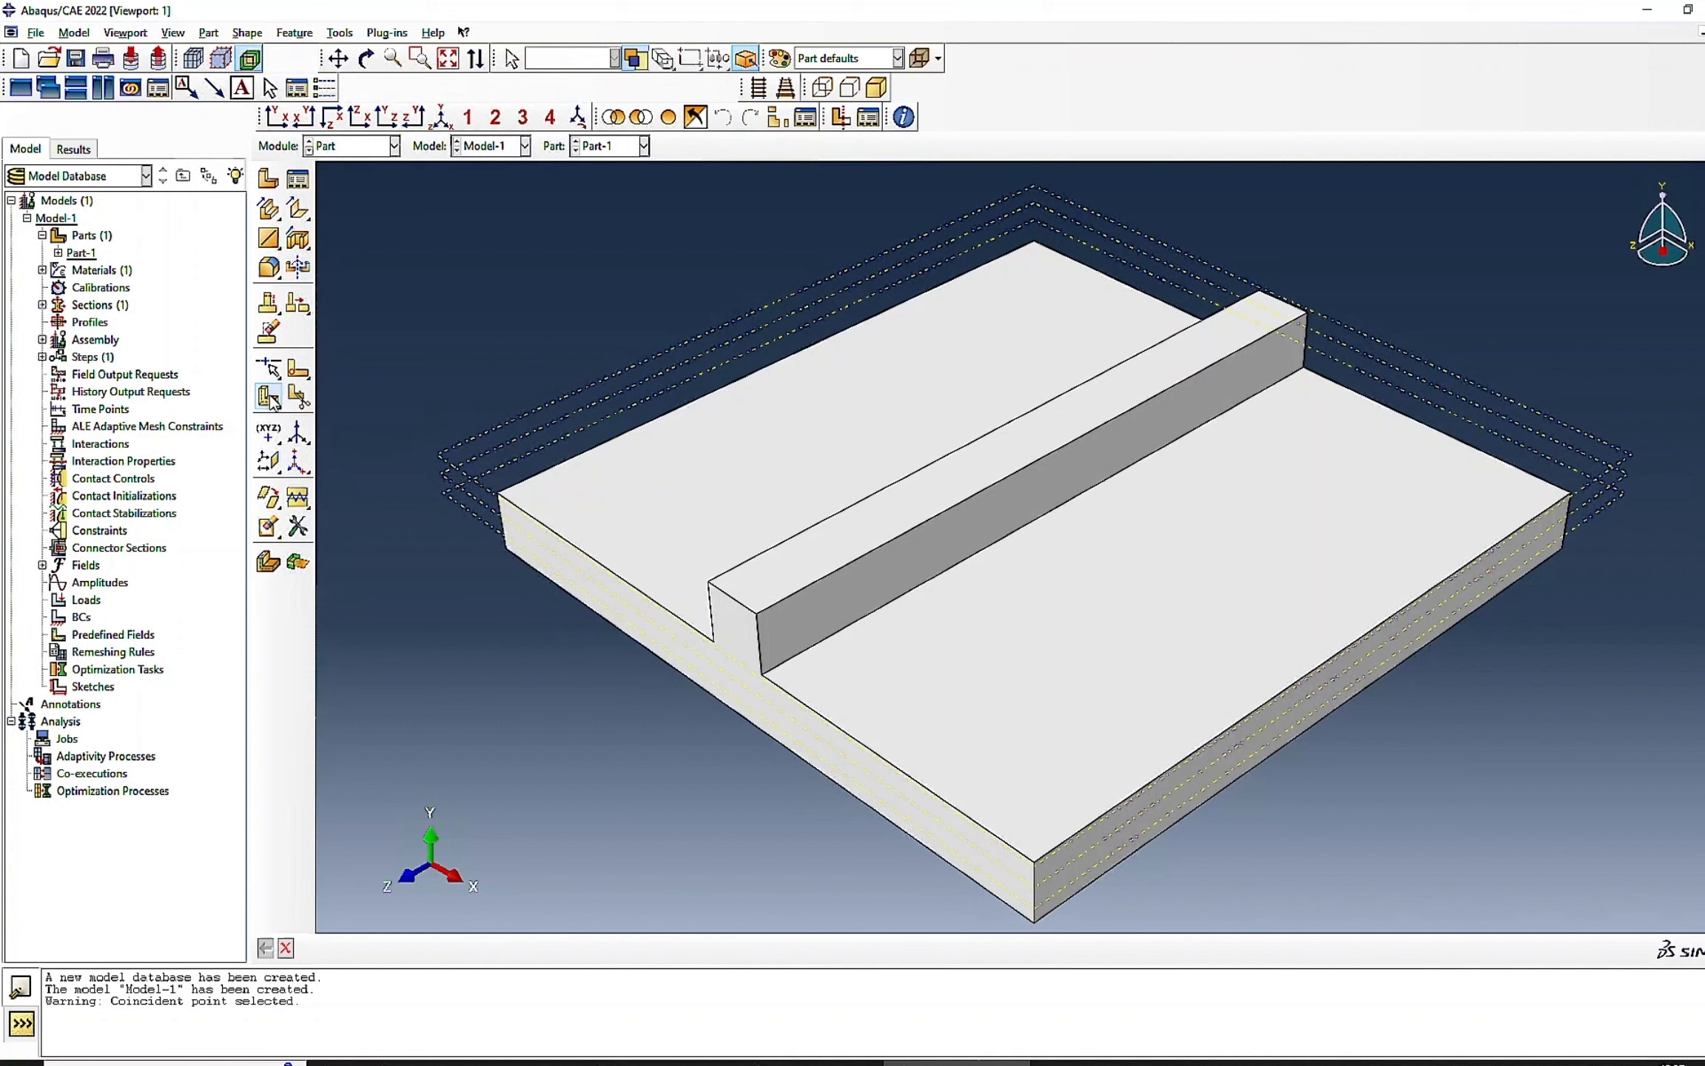
left_click(478, 516)
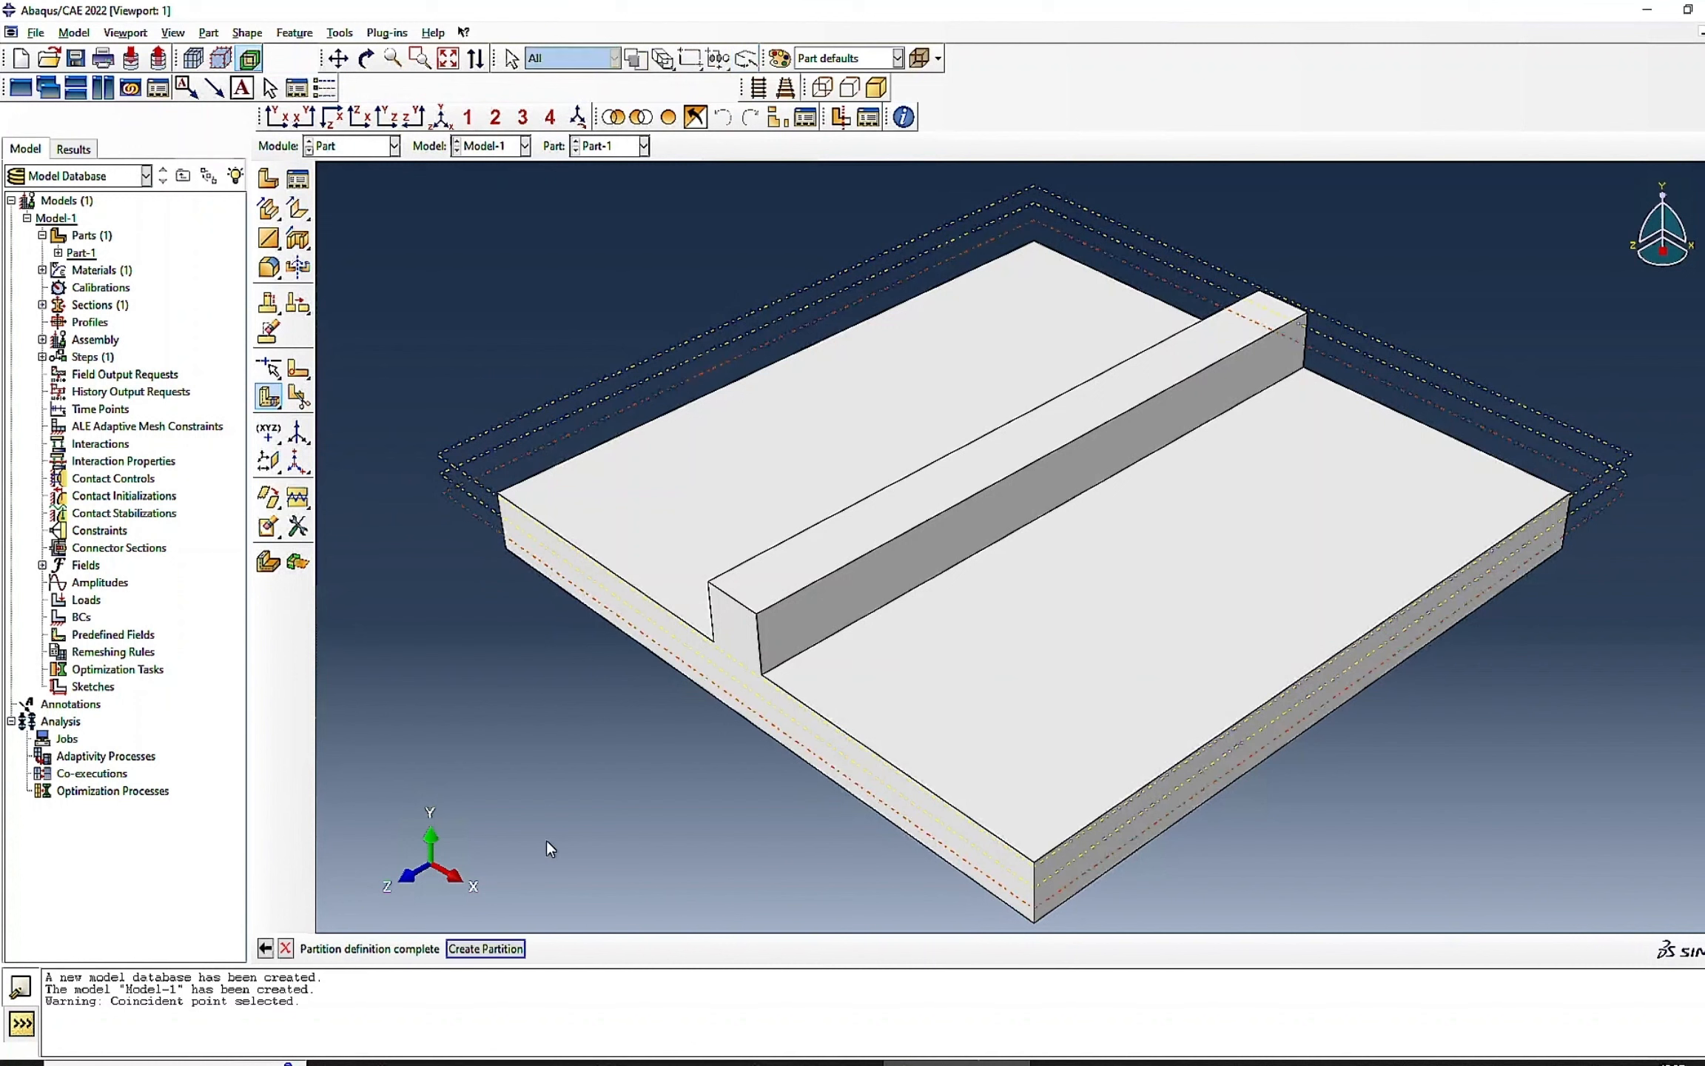
left_click(510, 949)
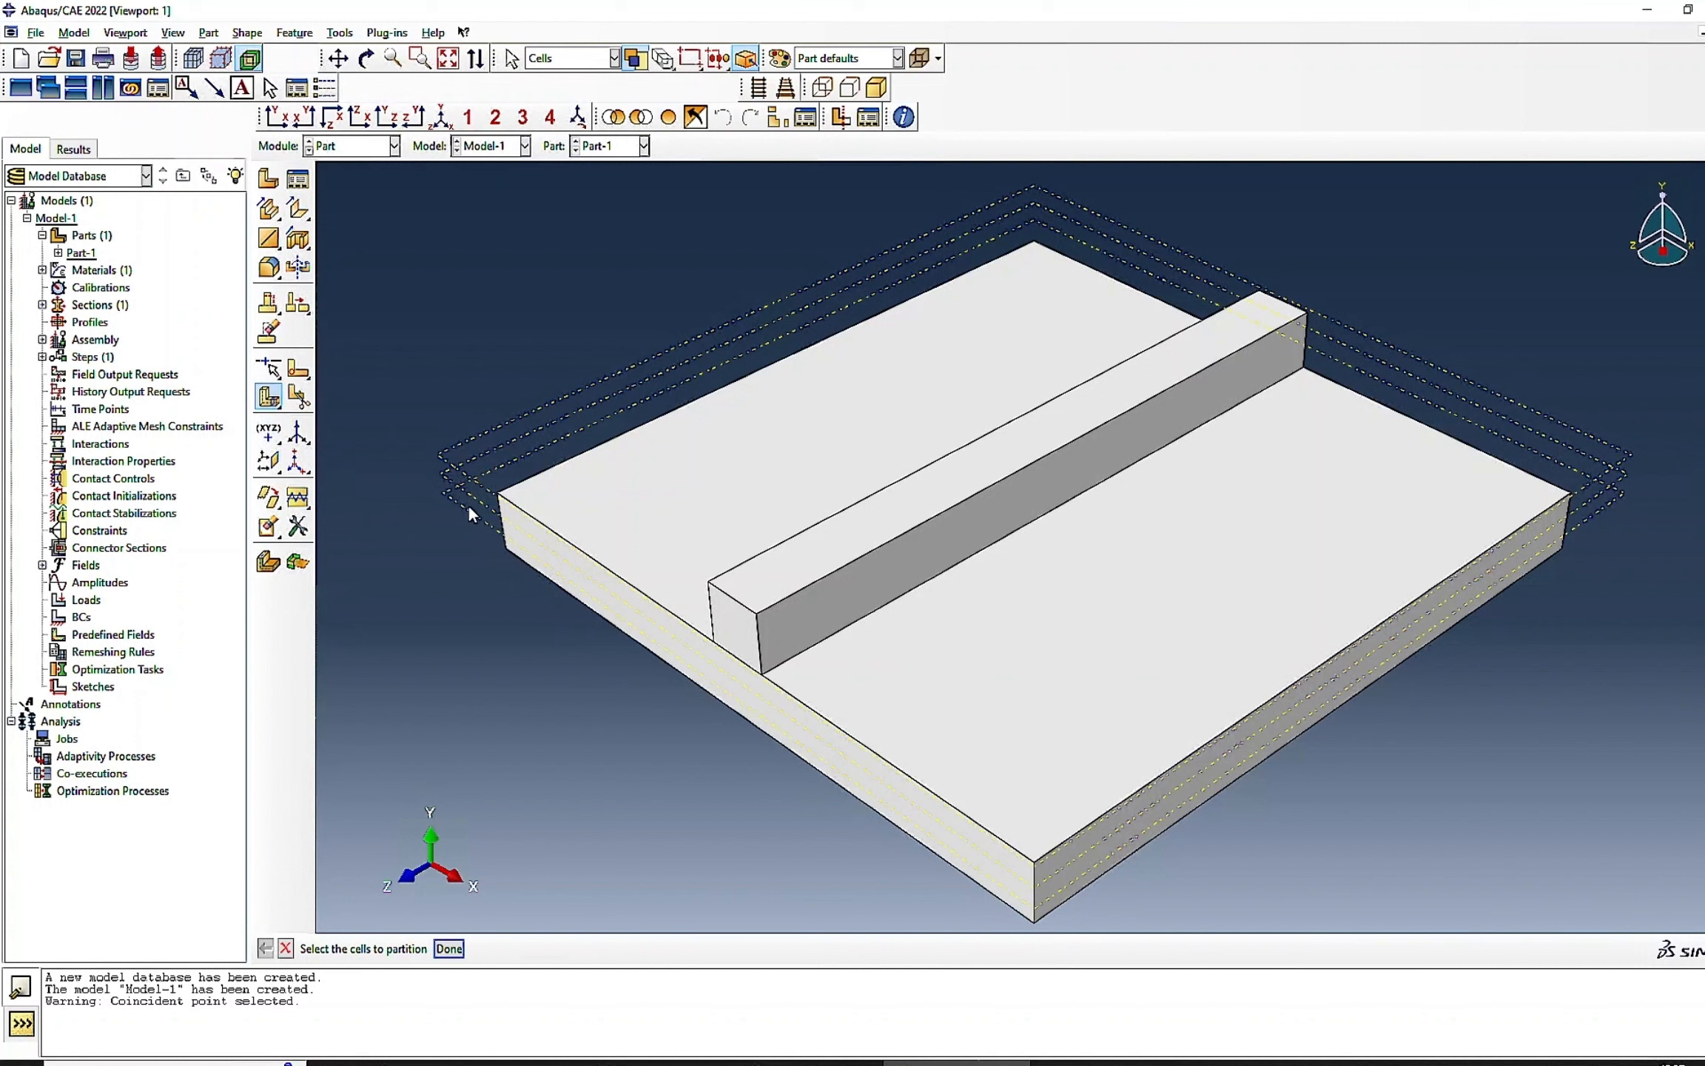
- Partition the rib cell lengthwise with the middle horizontal datum plane
left_click(727, 622)
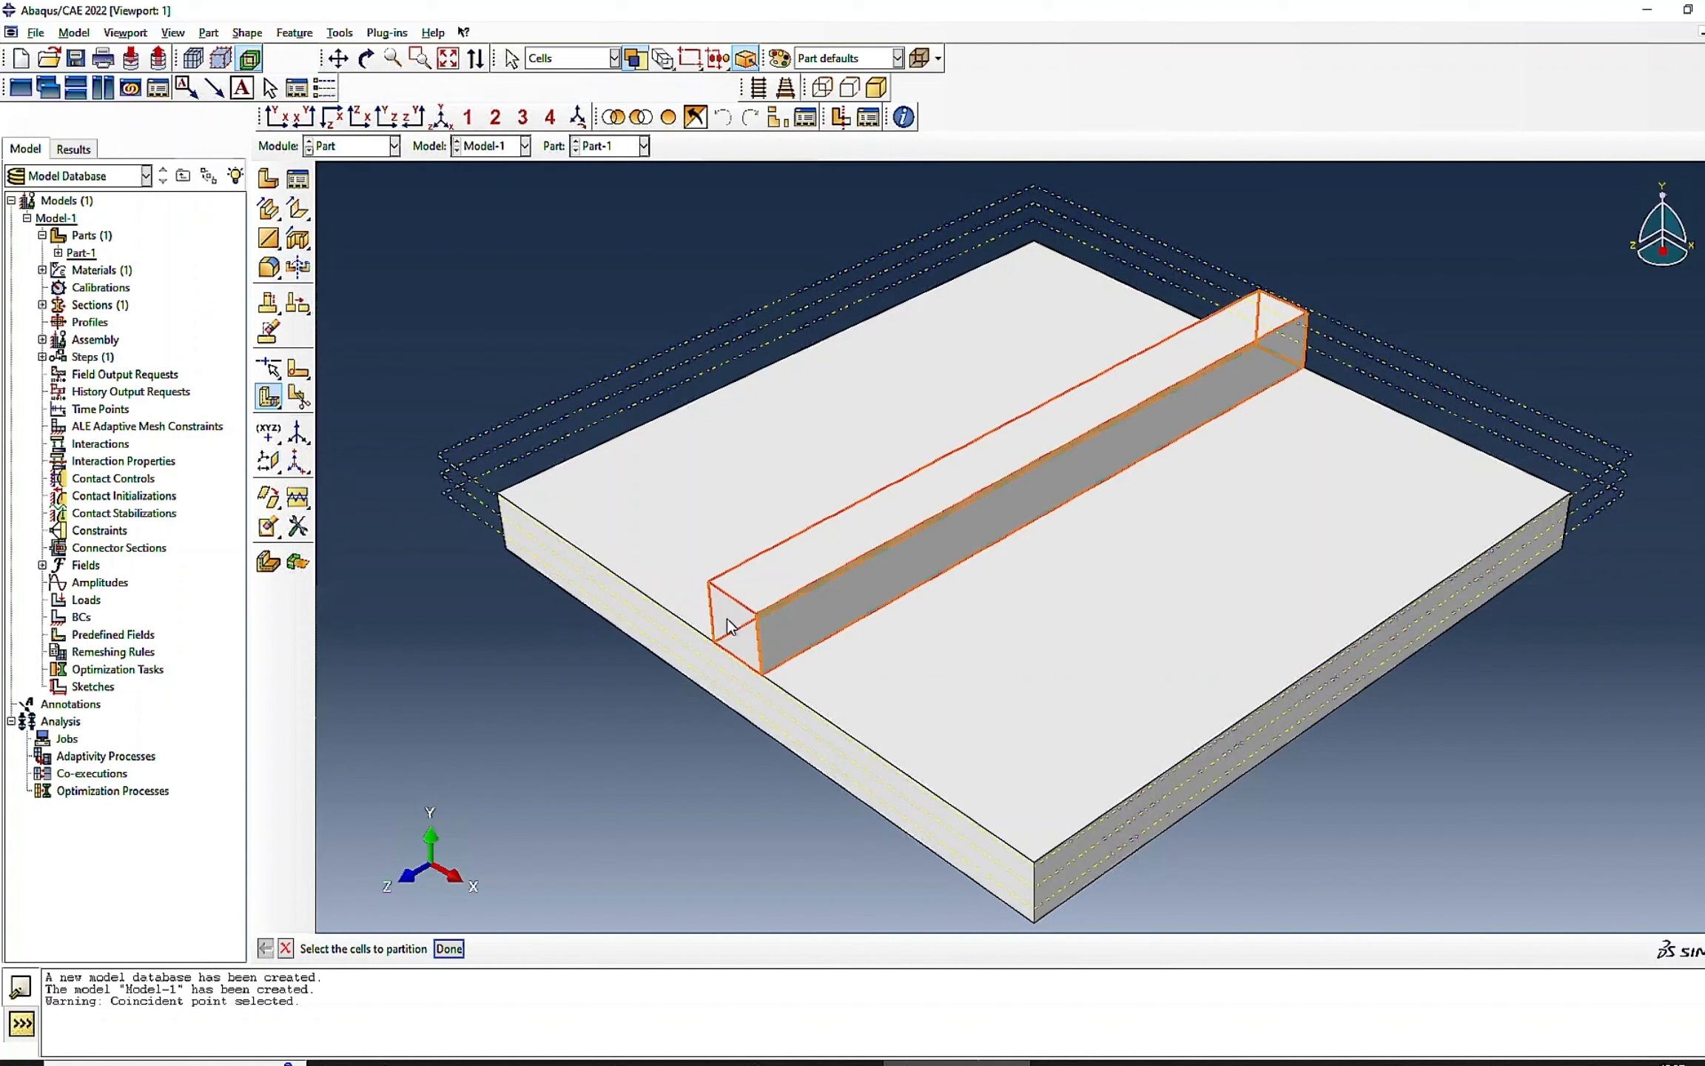
left_click(449, 949)
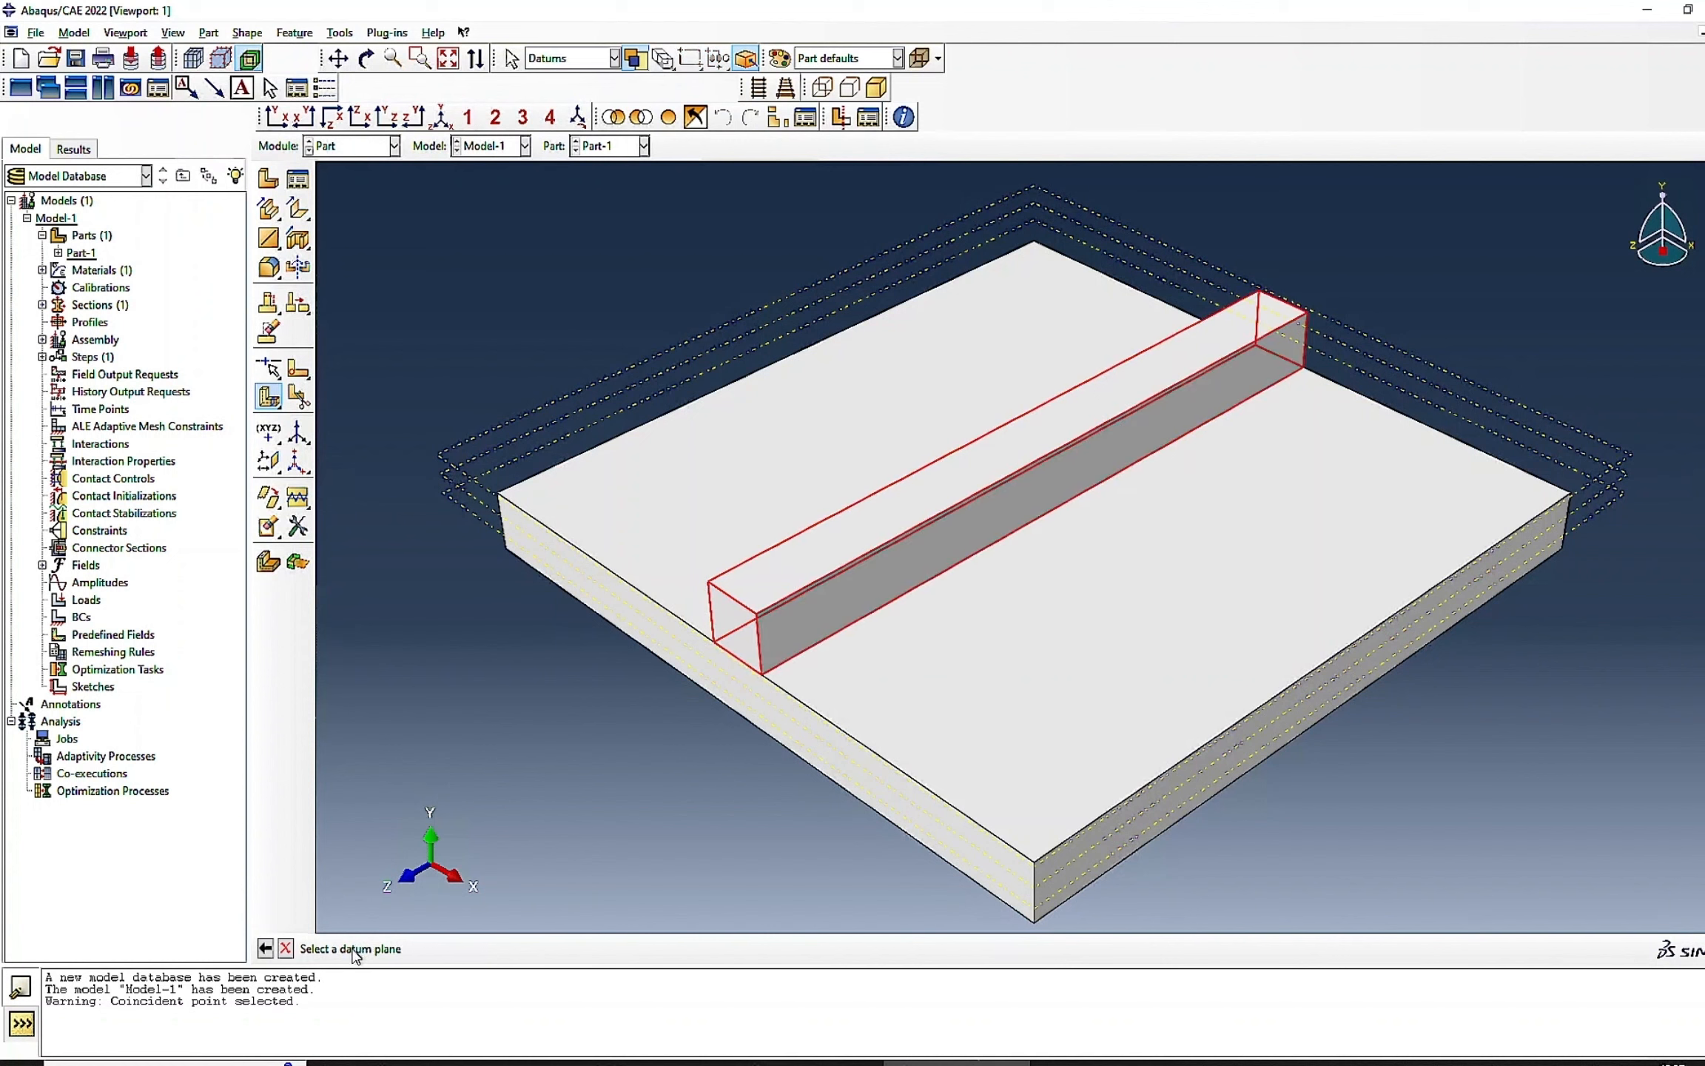
left_click(476, 499)
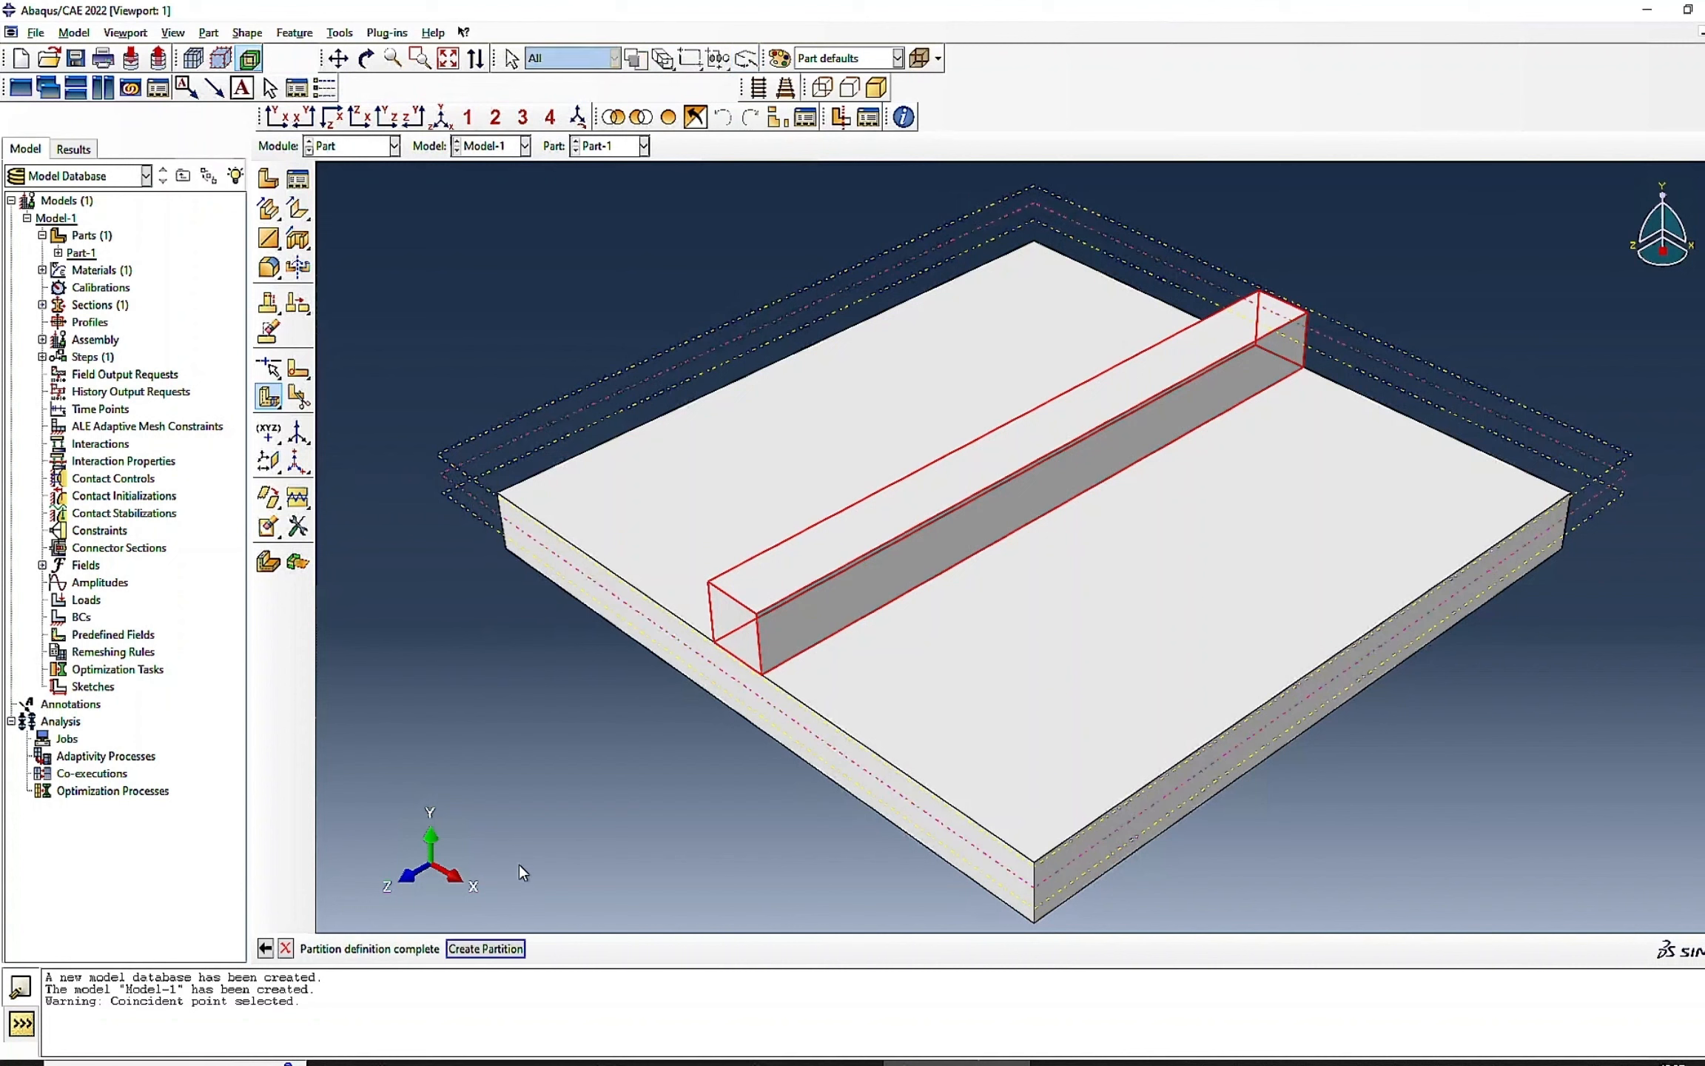
left_click(479, 948)
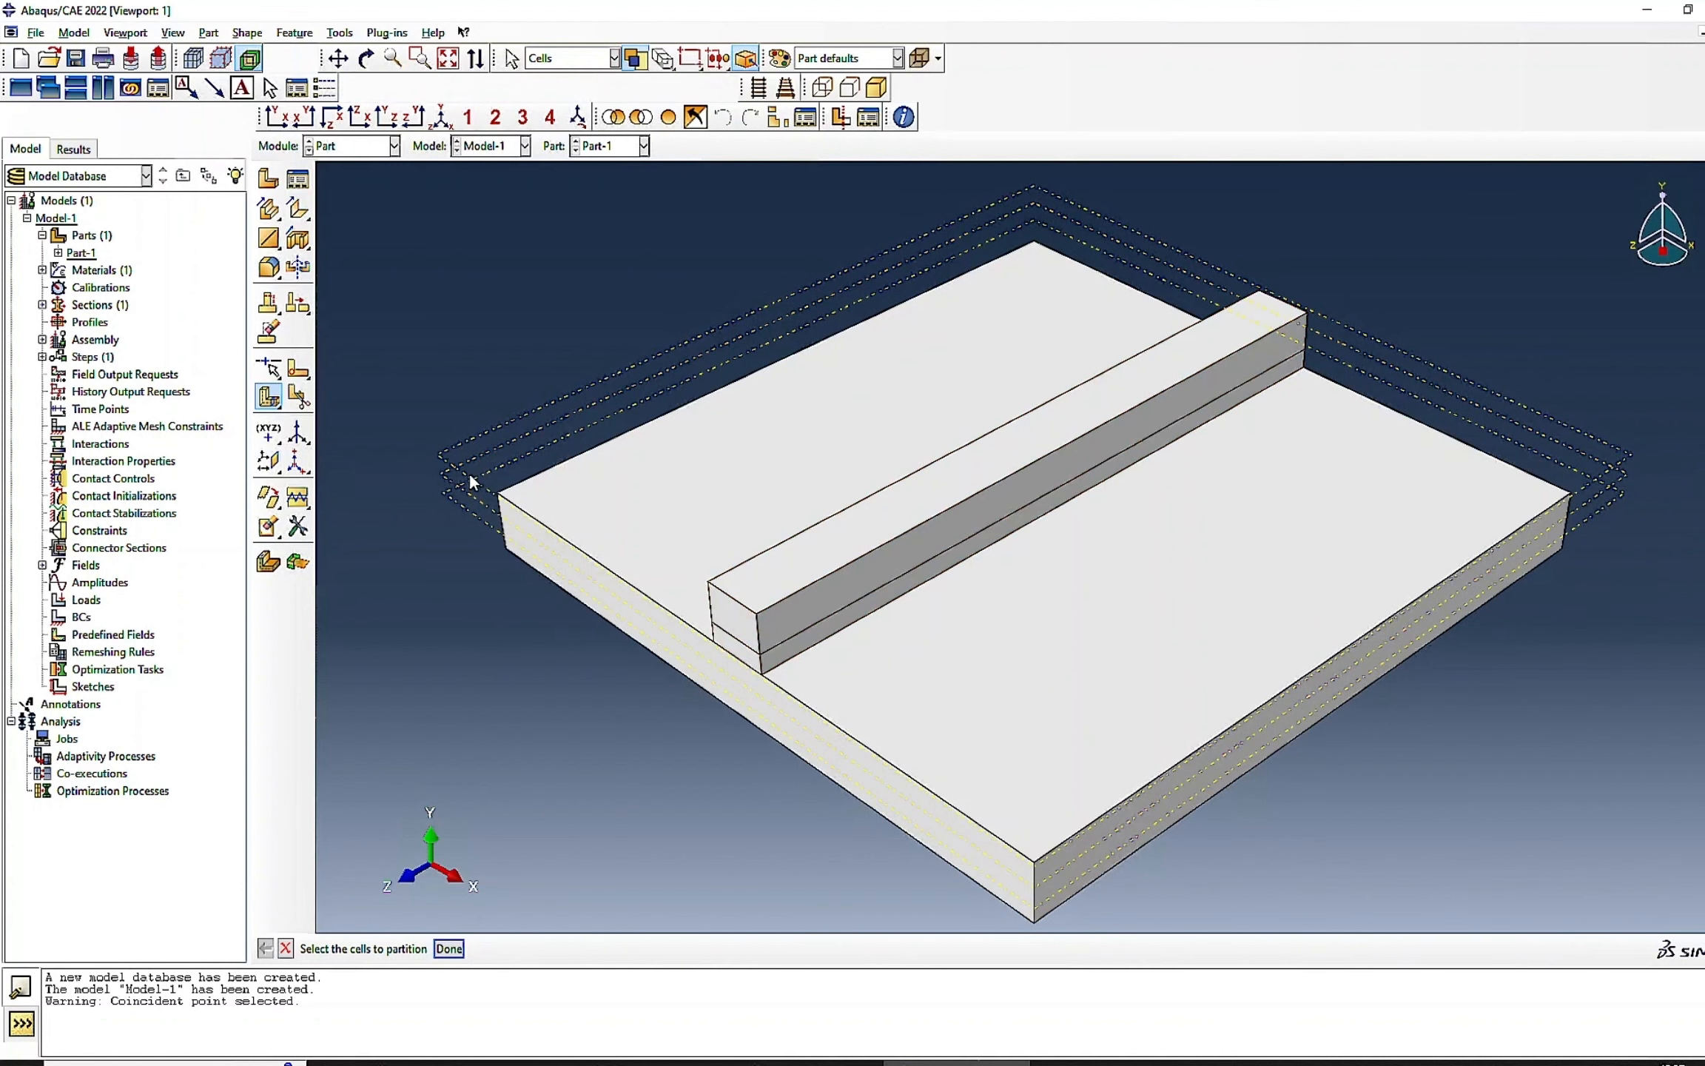
left_click(452, 949)
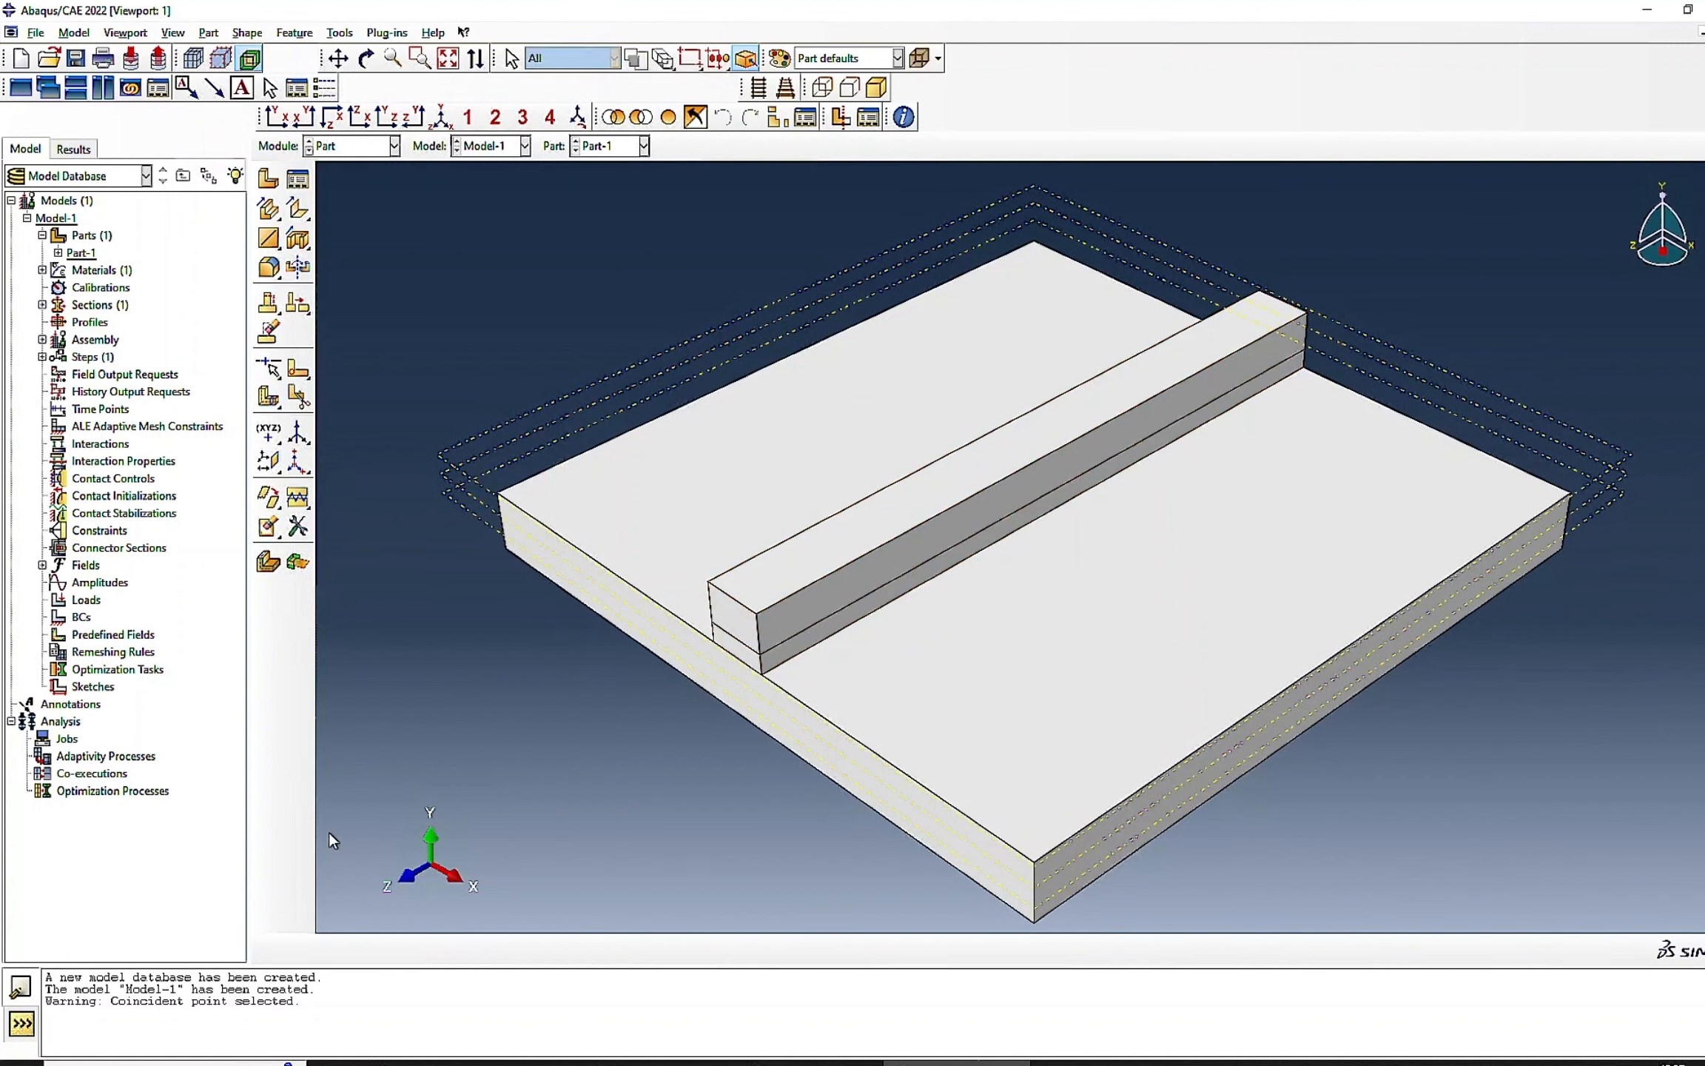
- Partition the upper rib cell with the uppermost horizontal datum plane
left_click(267, 400)
left_click(826, 589)
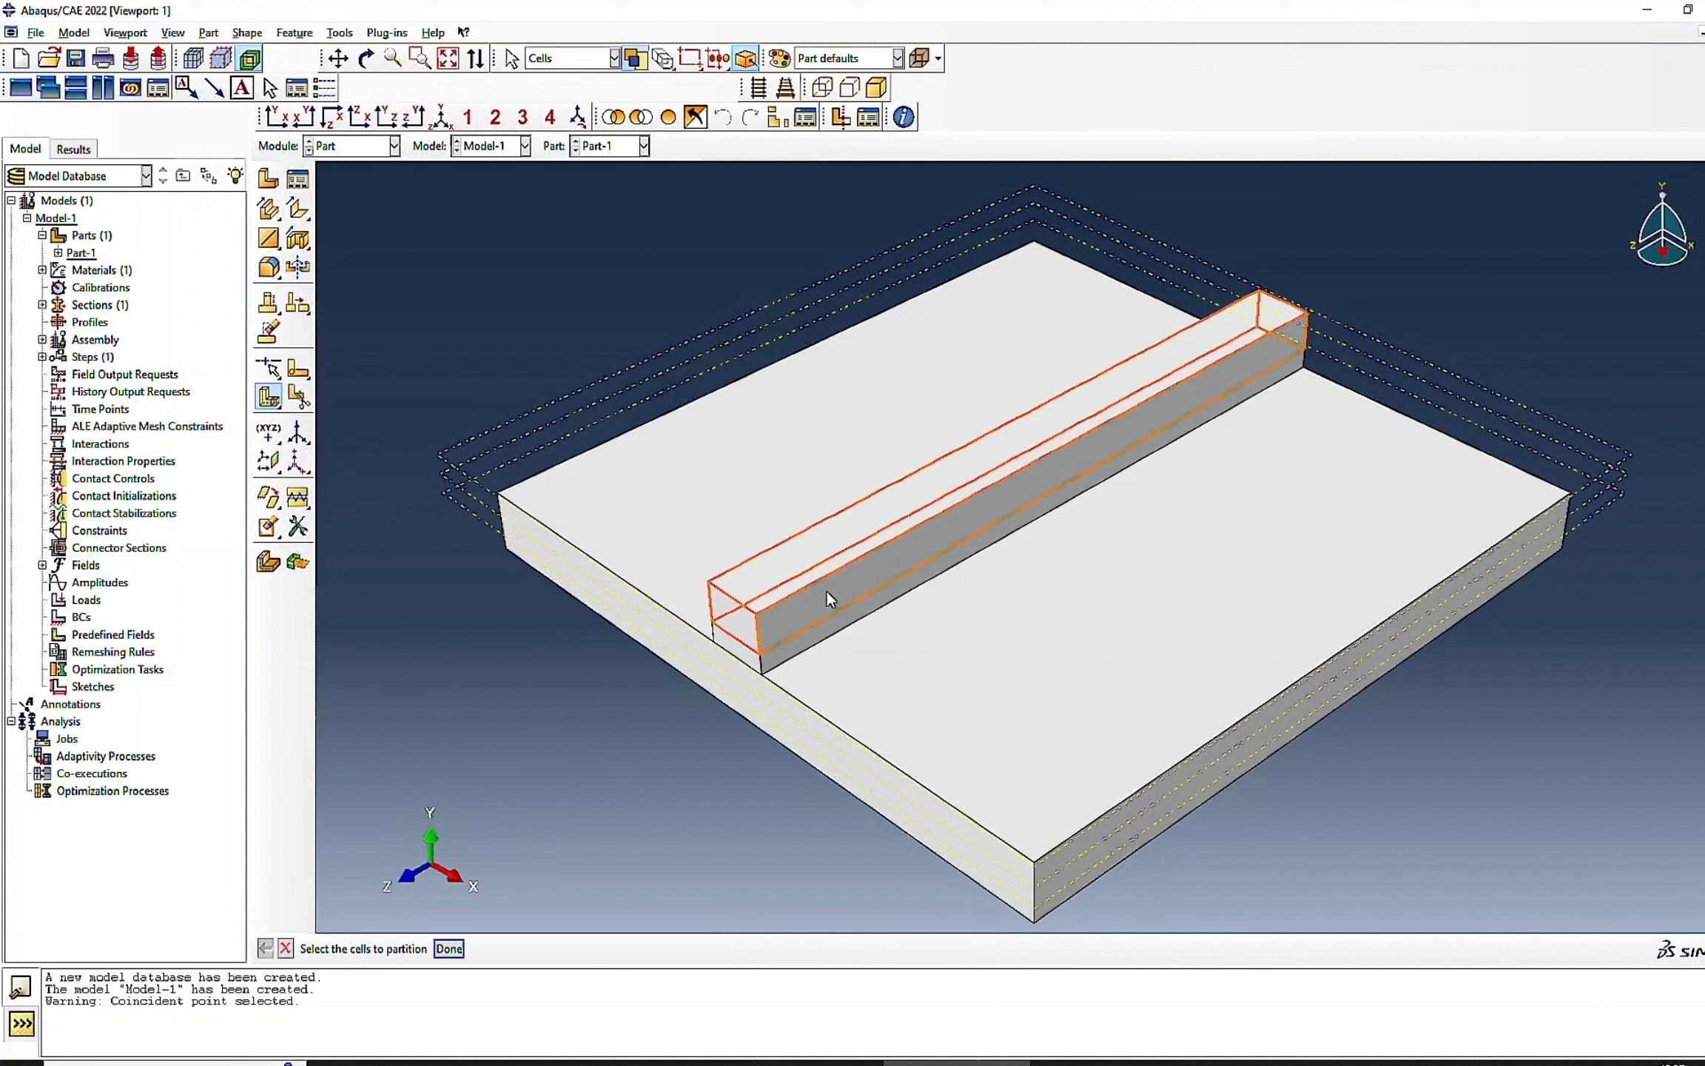
left_click(449, 949)
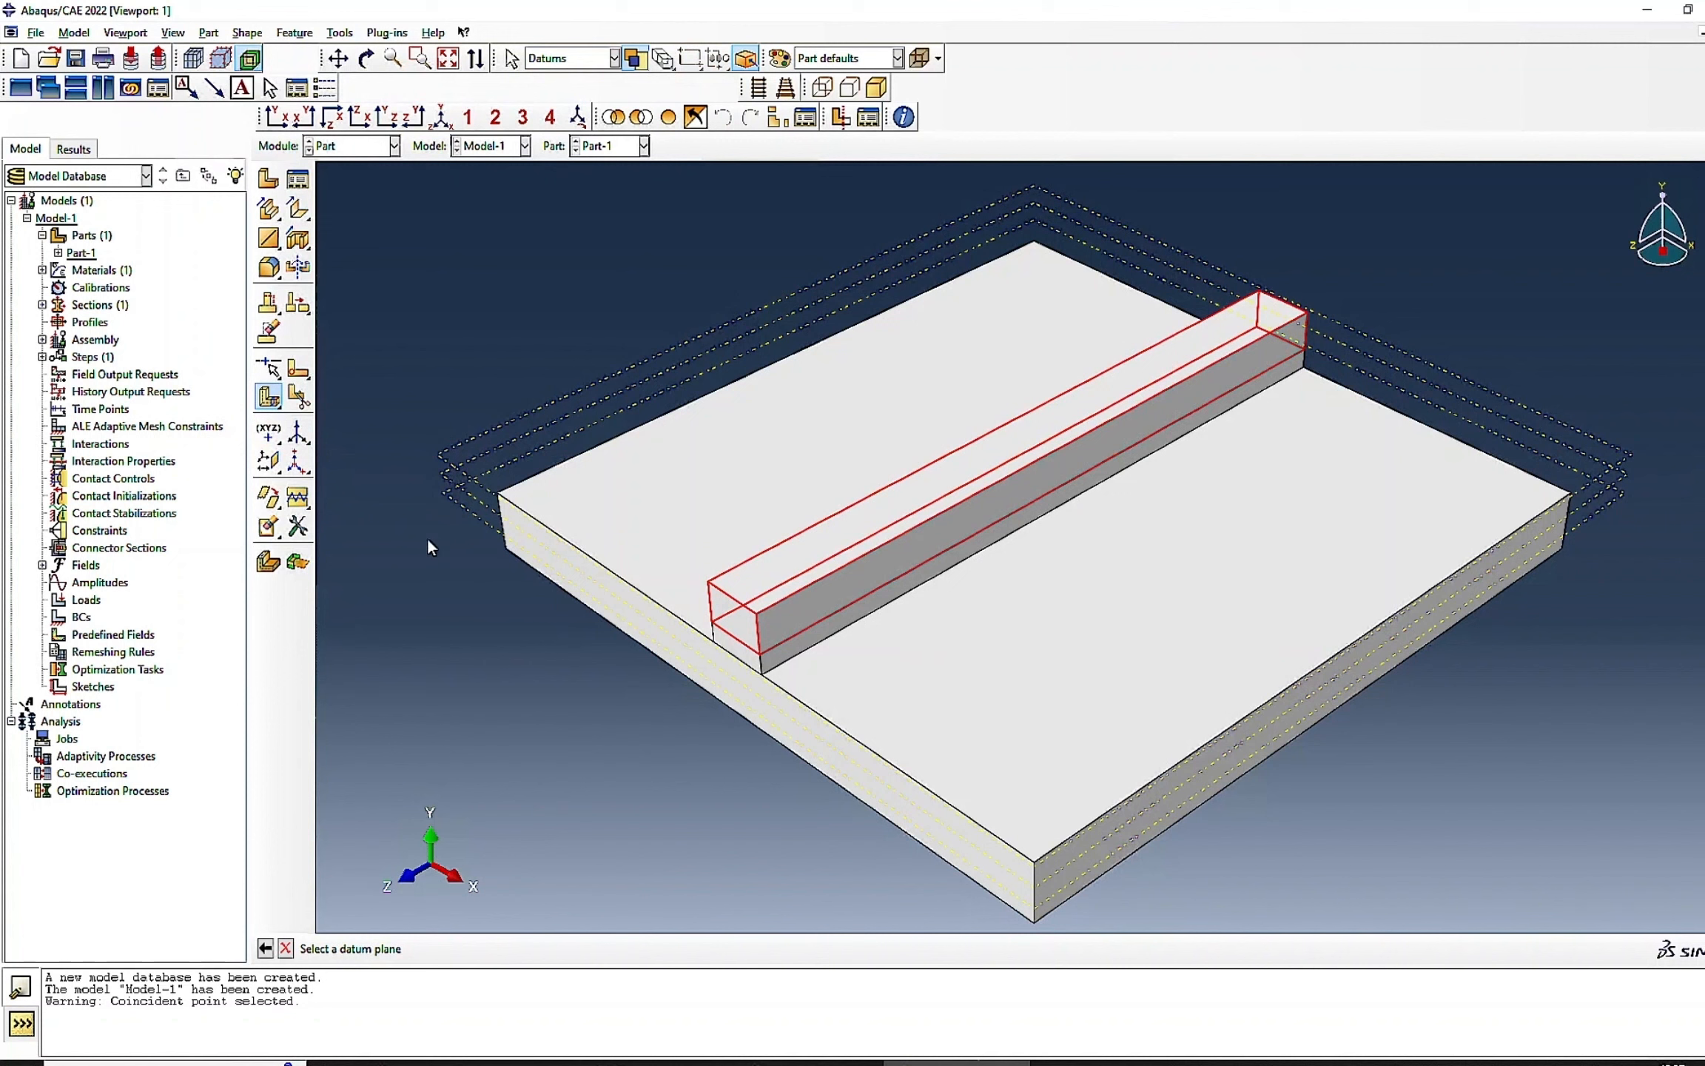
left_click(454, 468)
left_click(468, 949)
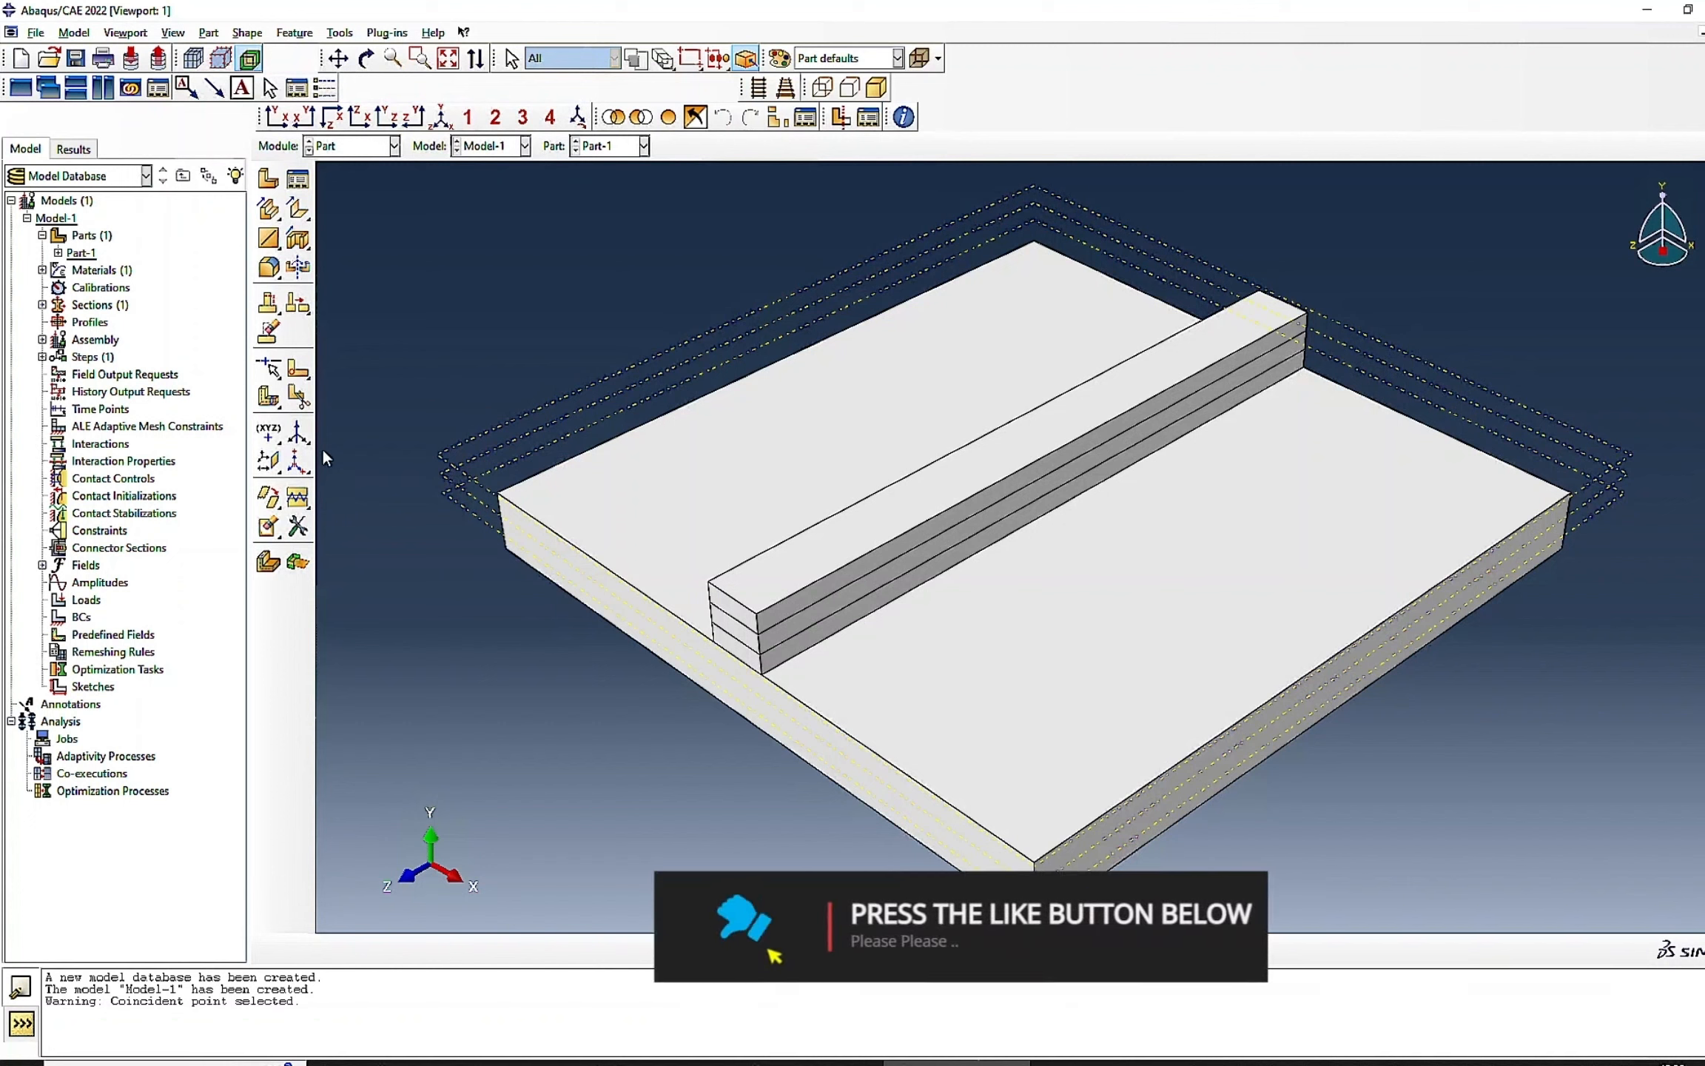
left_click(269, 464)
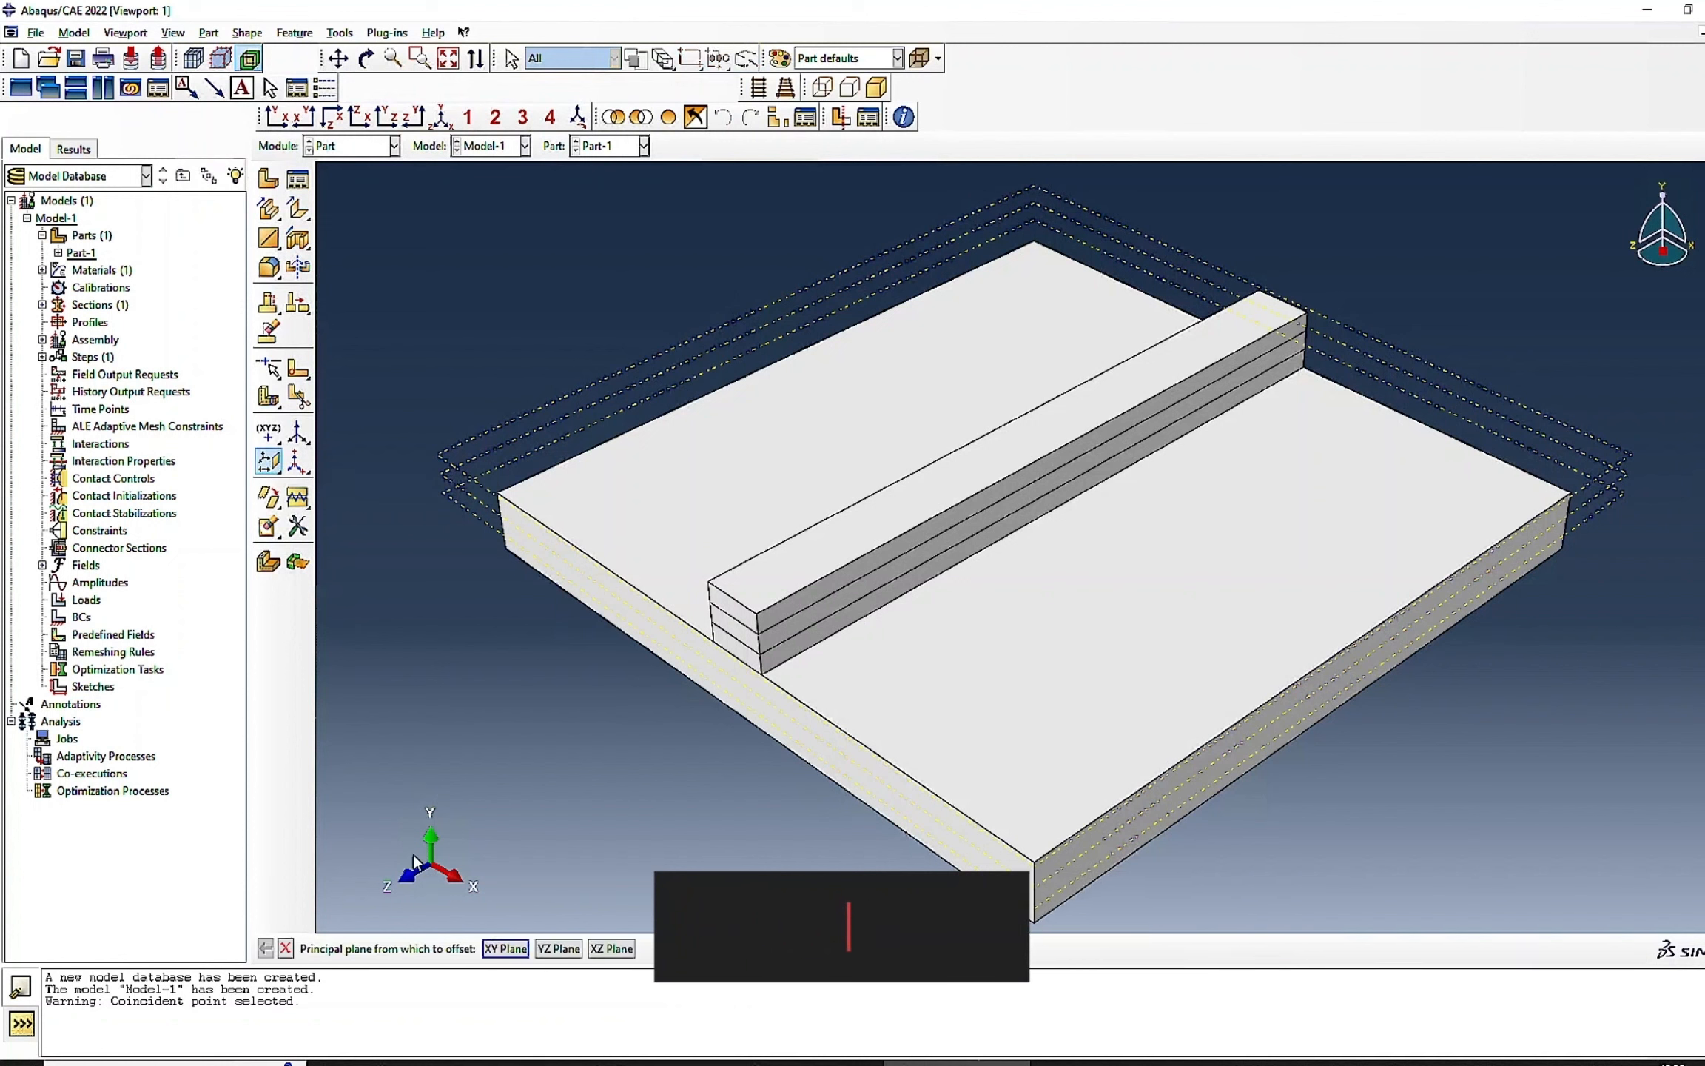
left_click(507, 950)
key("Return")
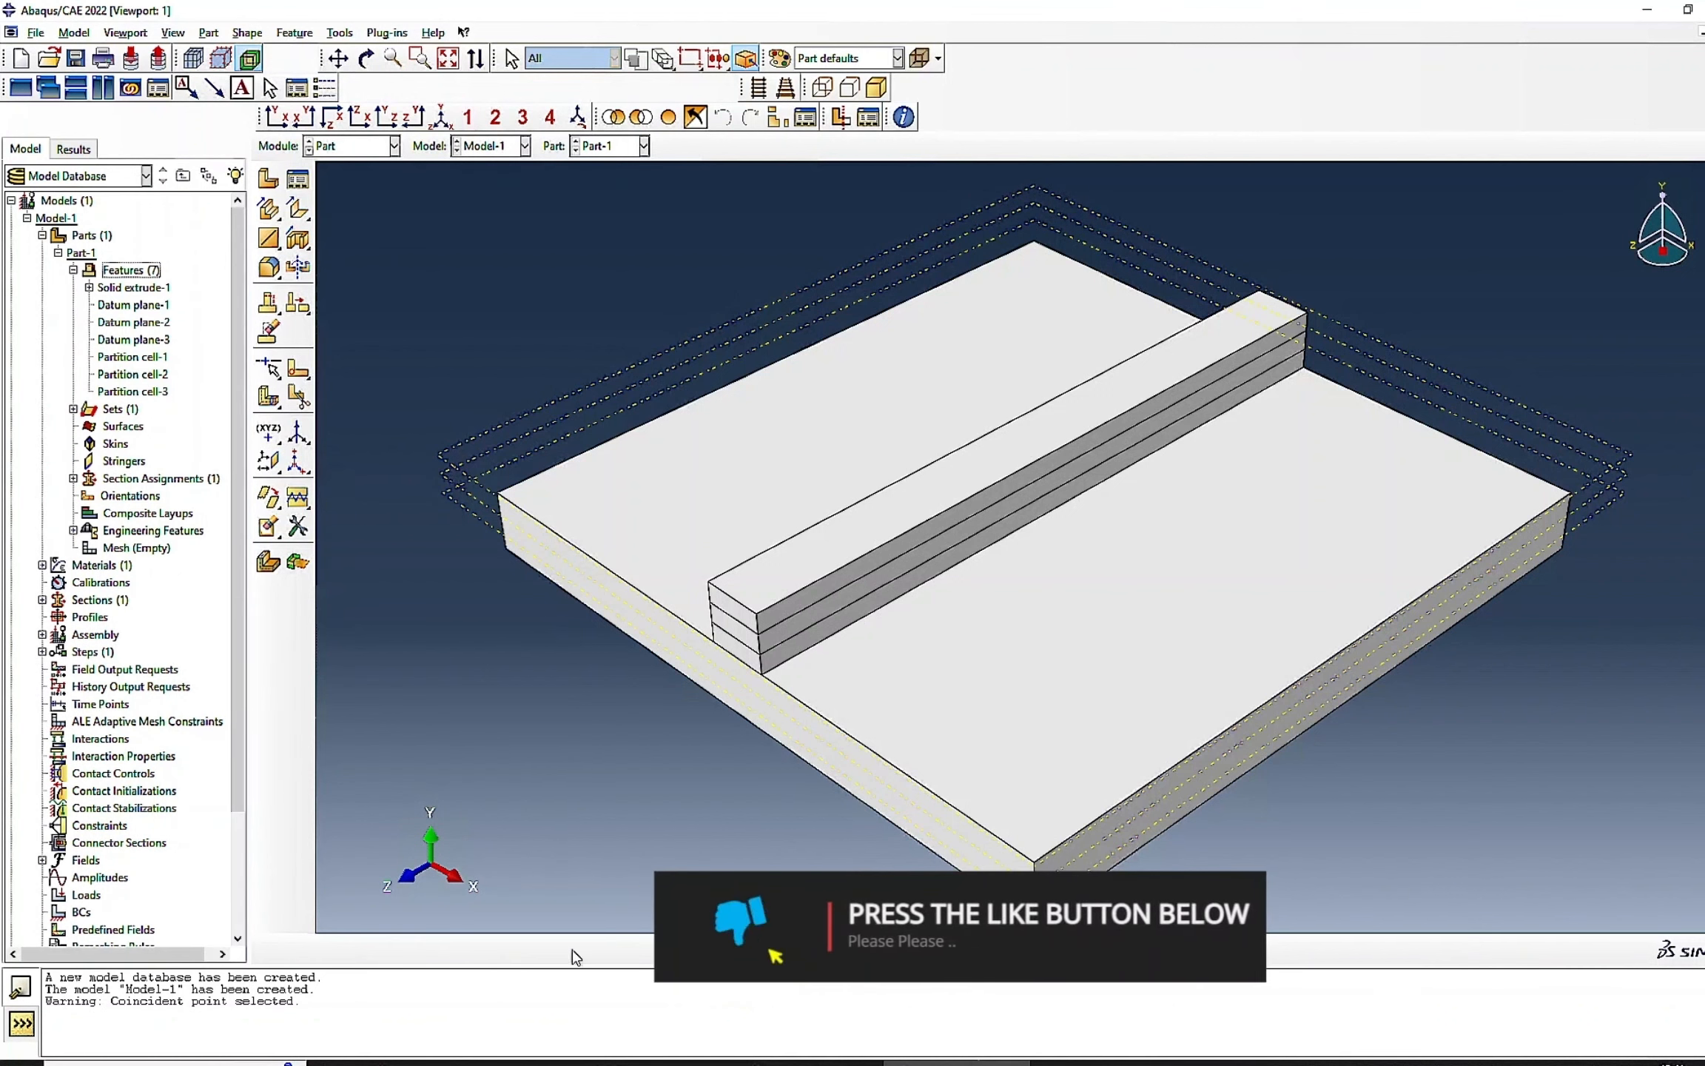
- Create three datum planes offset from the XY plane, starting near the far end of the plate and spaced along its length
left_click(268, 460)
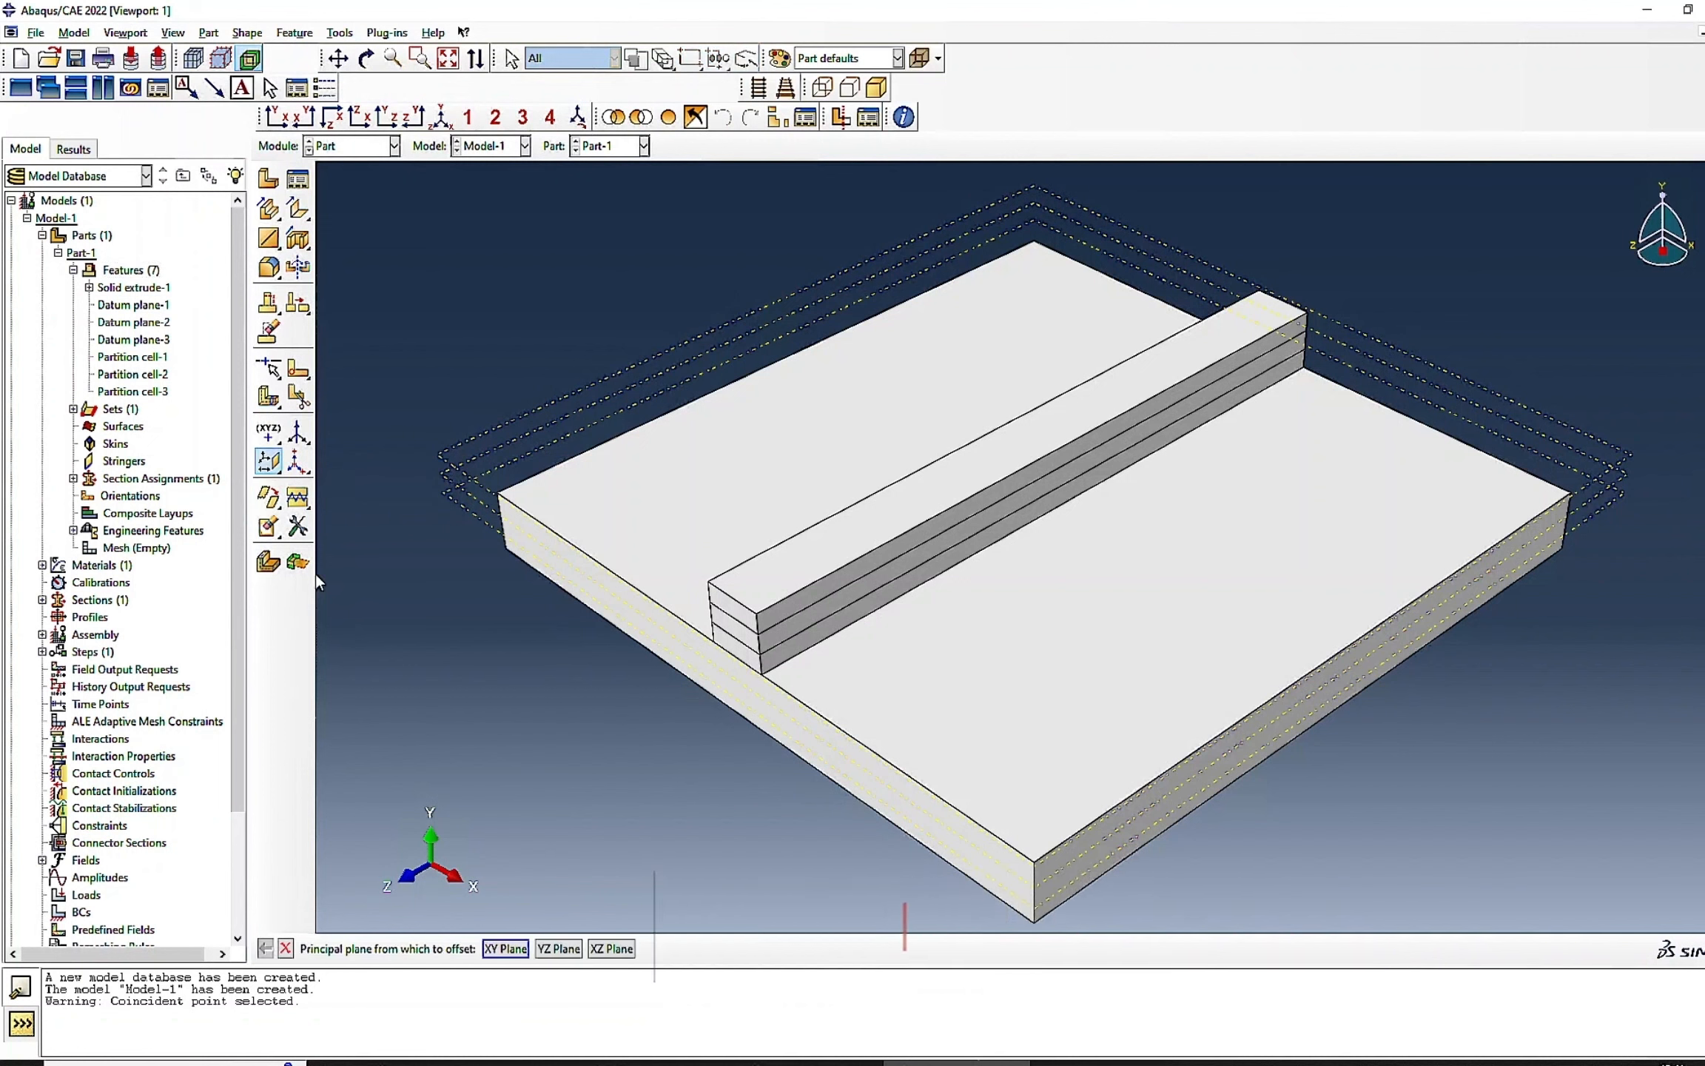
left_click(506, 949)
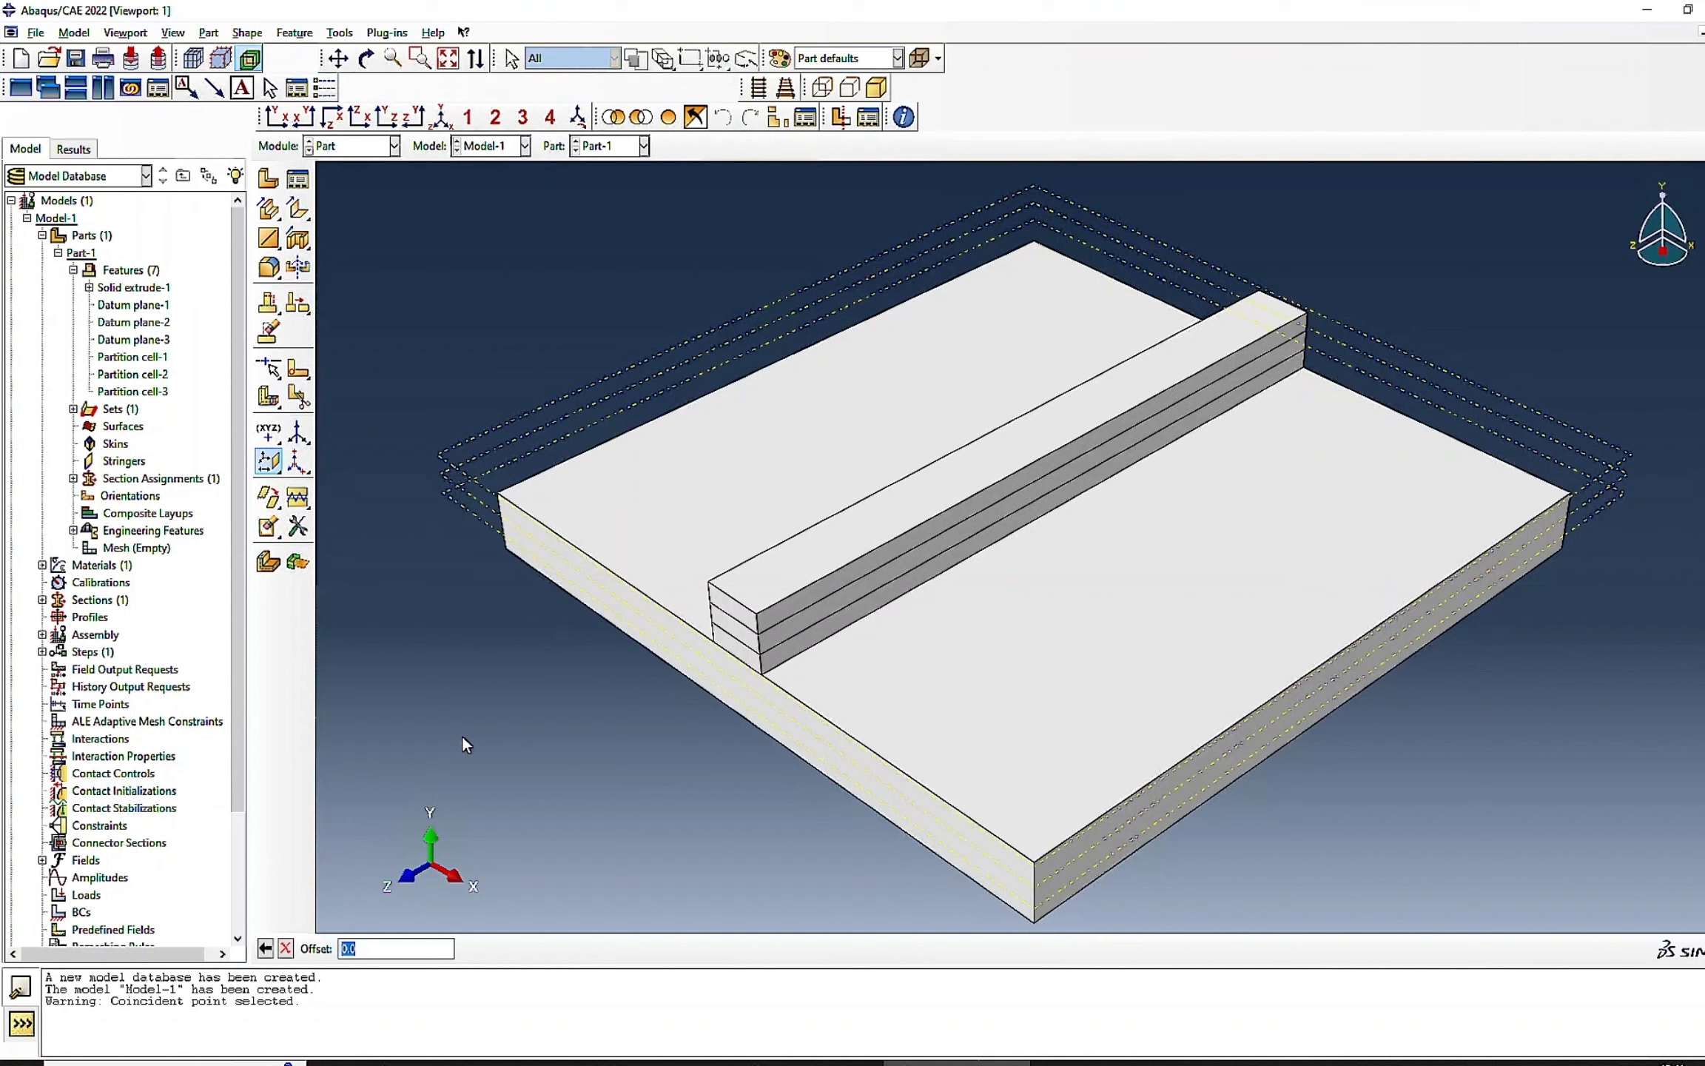
type("9")
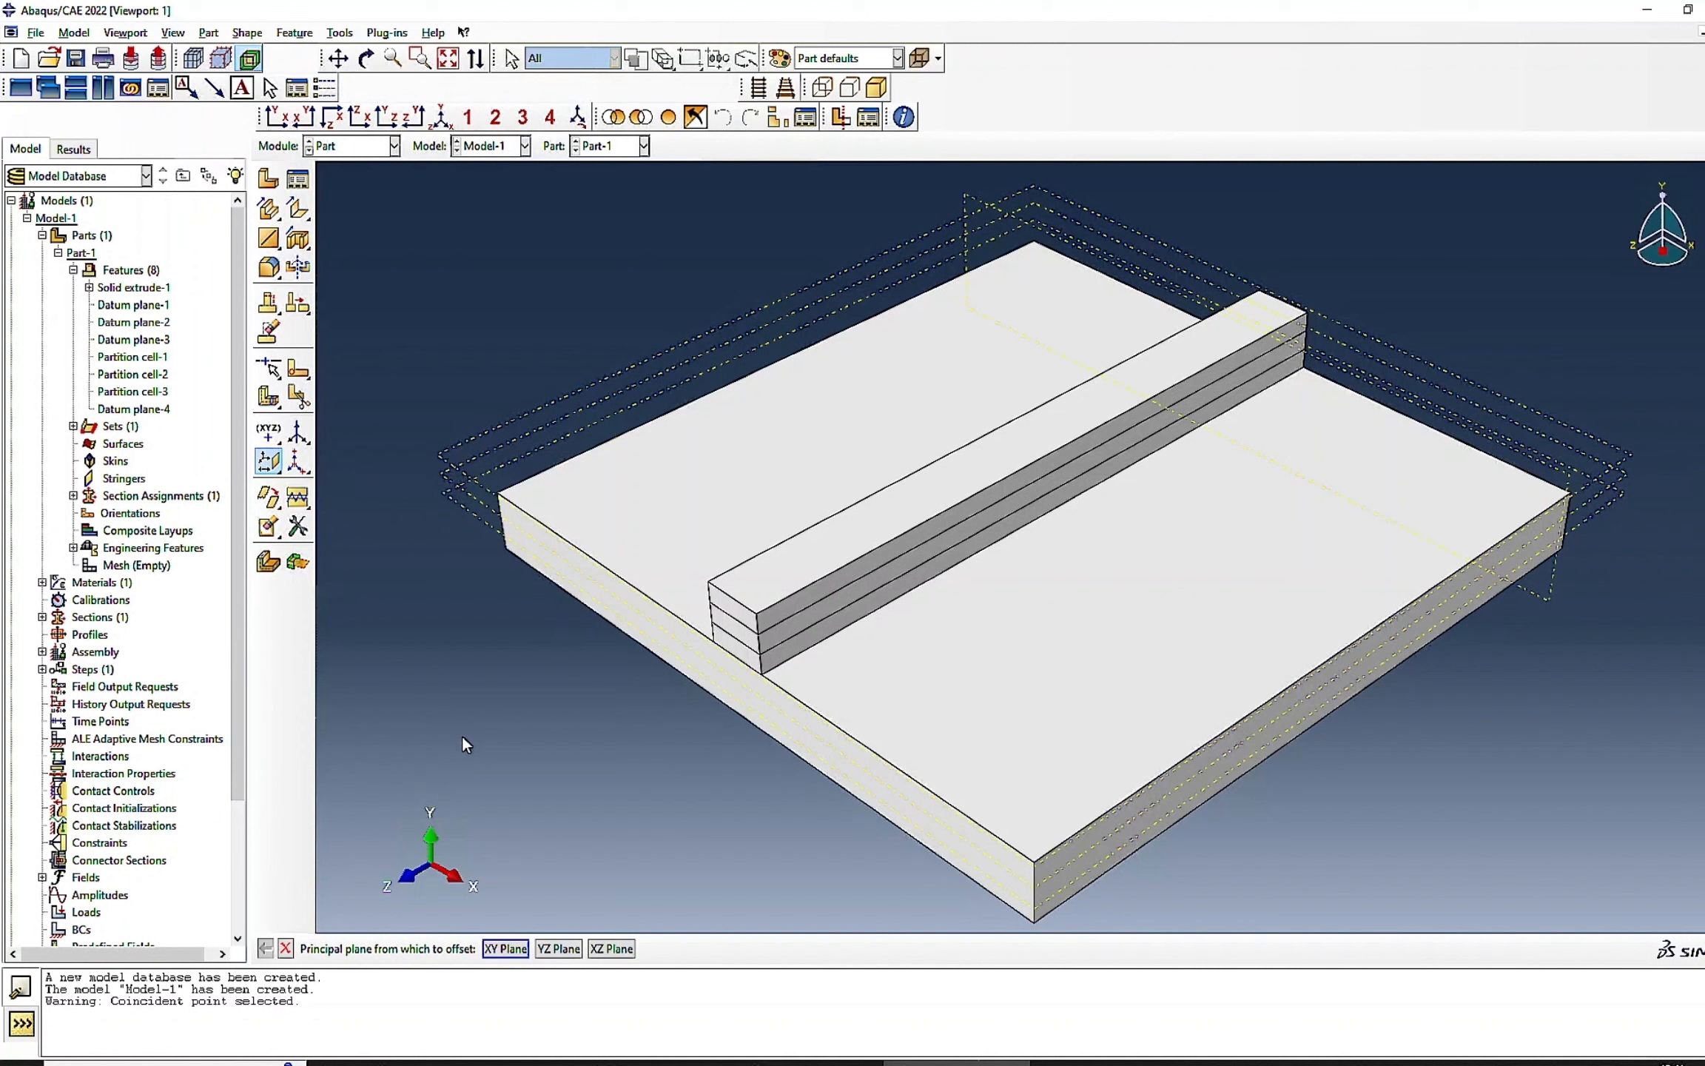
left_click(505, 949)
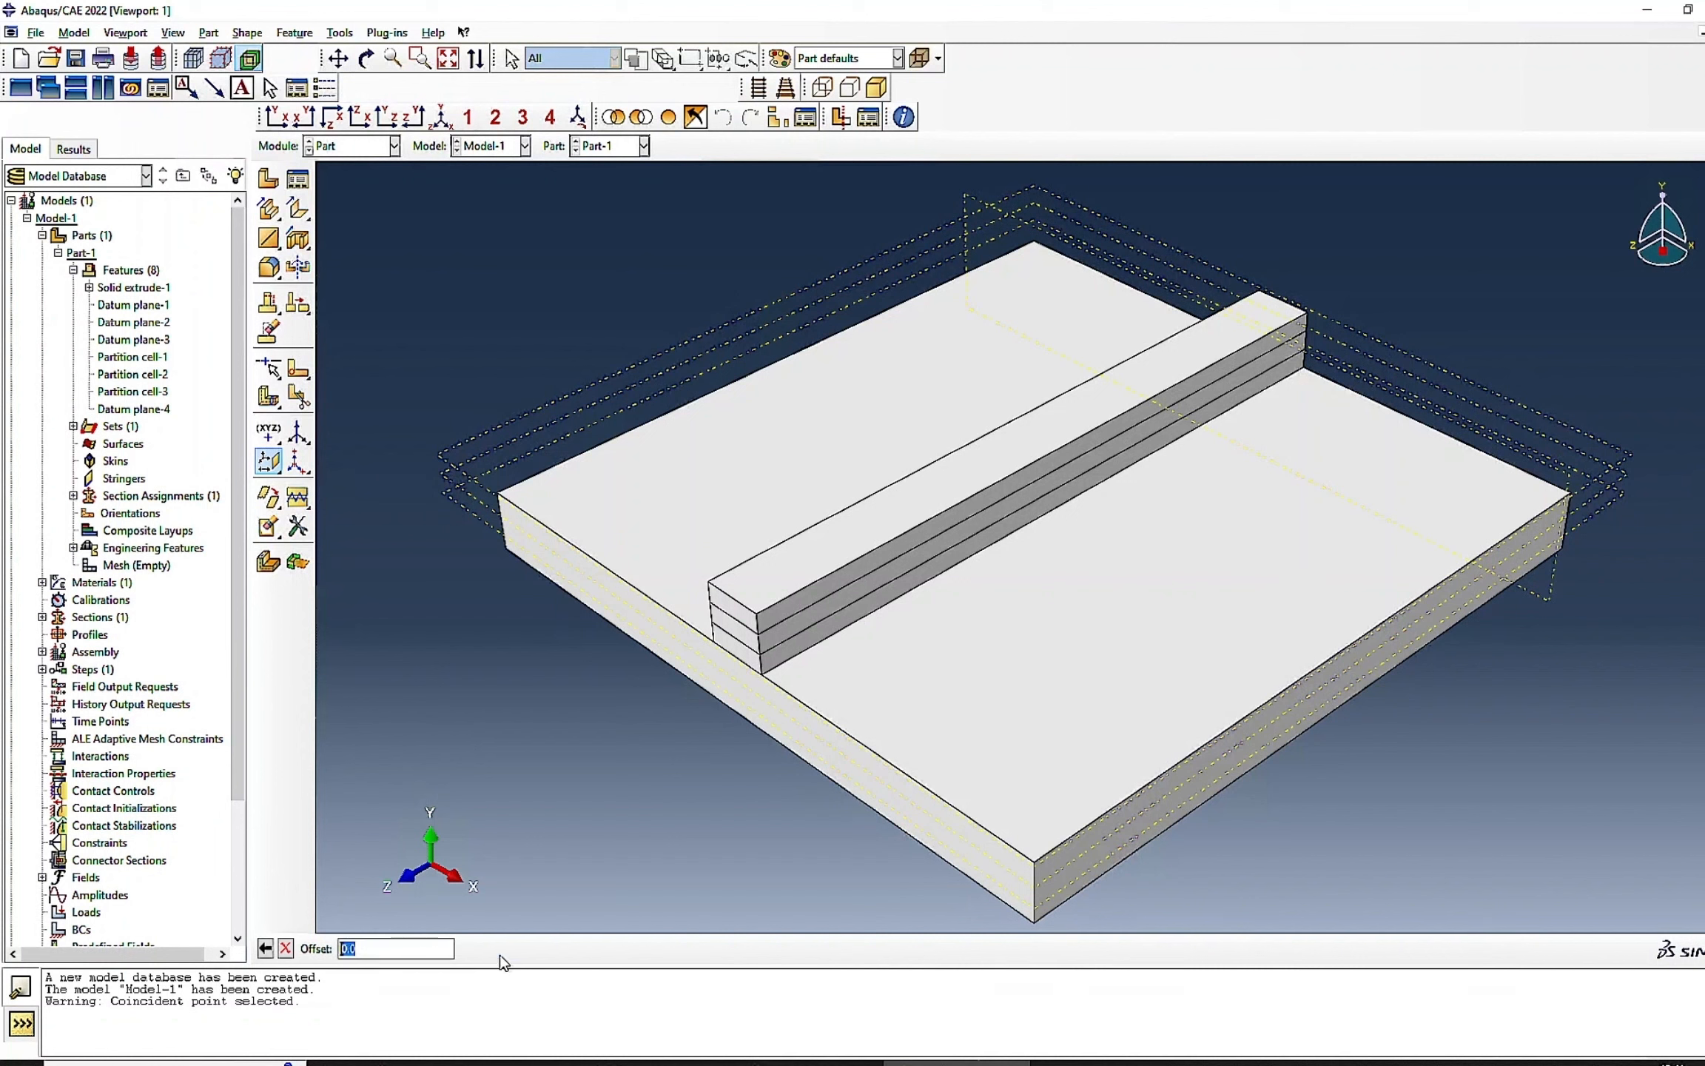
key("Return")
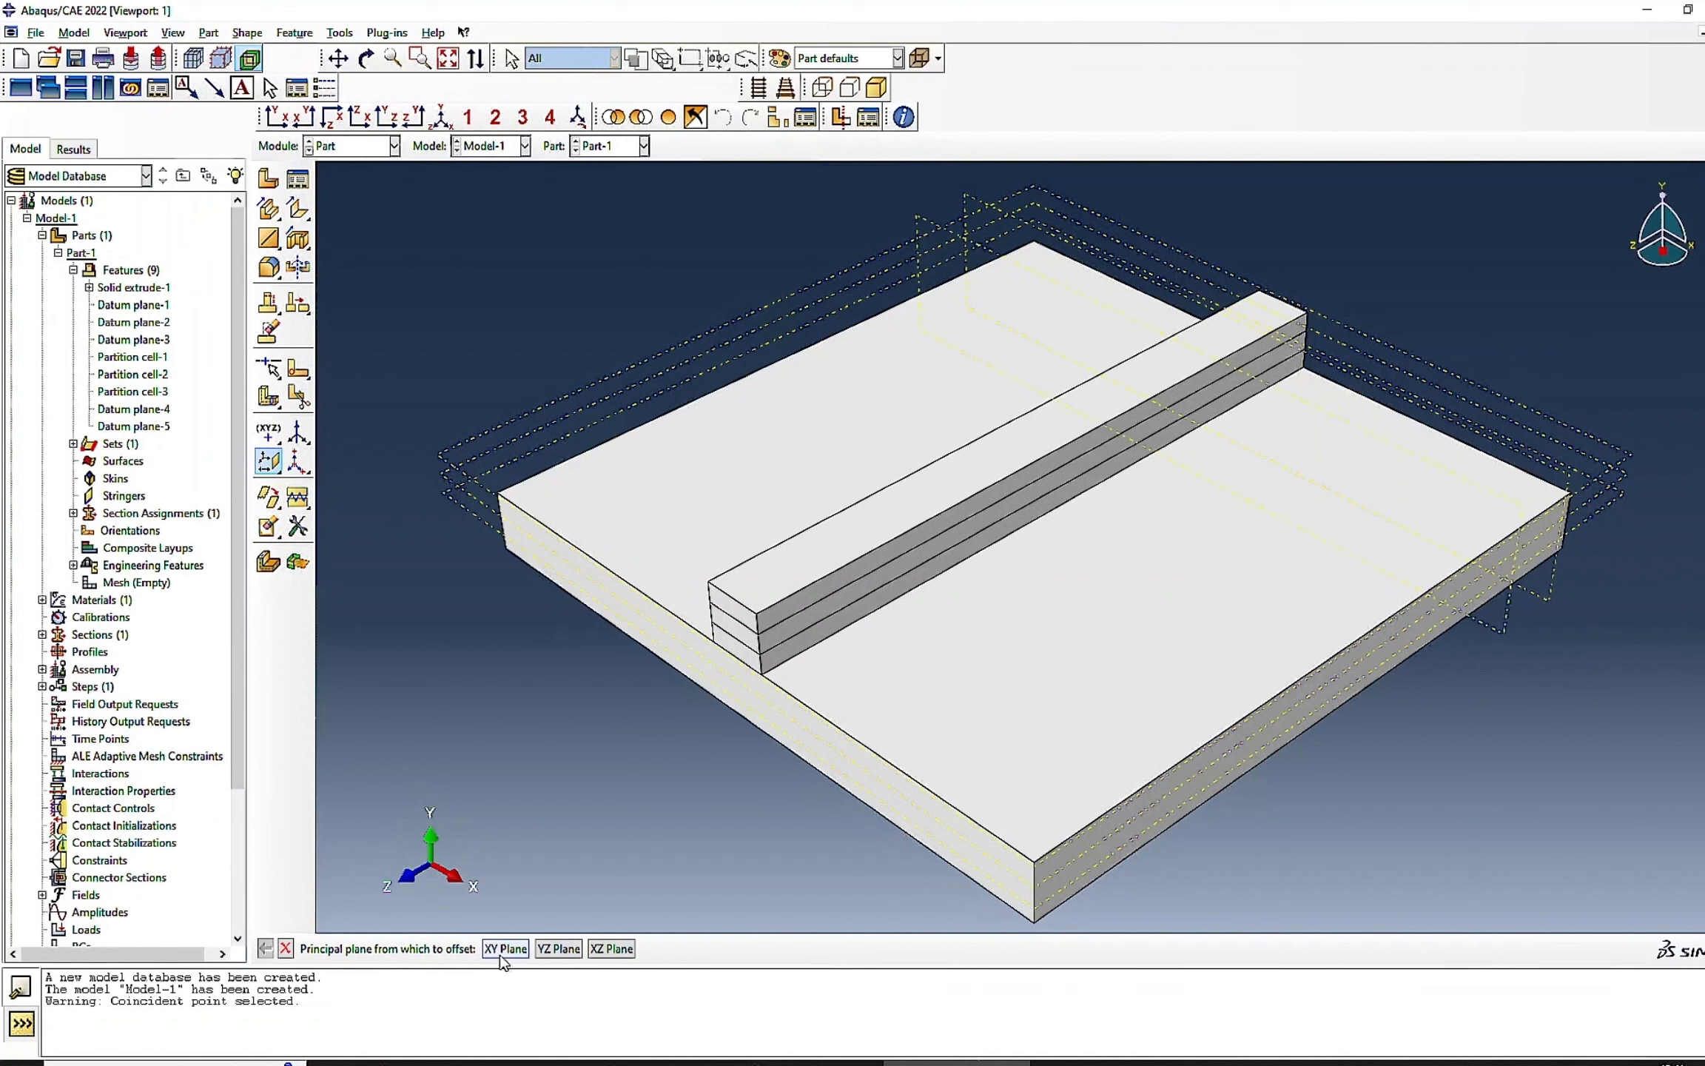
left_click(502, 957)
type("5")
key("Return")
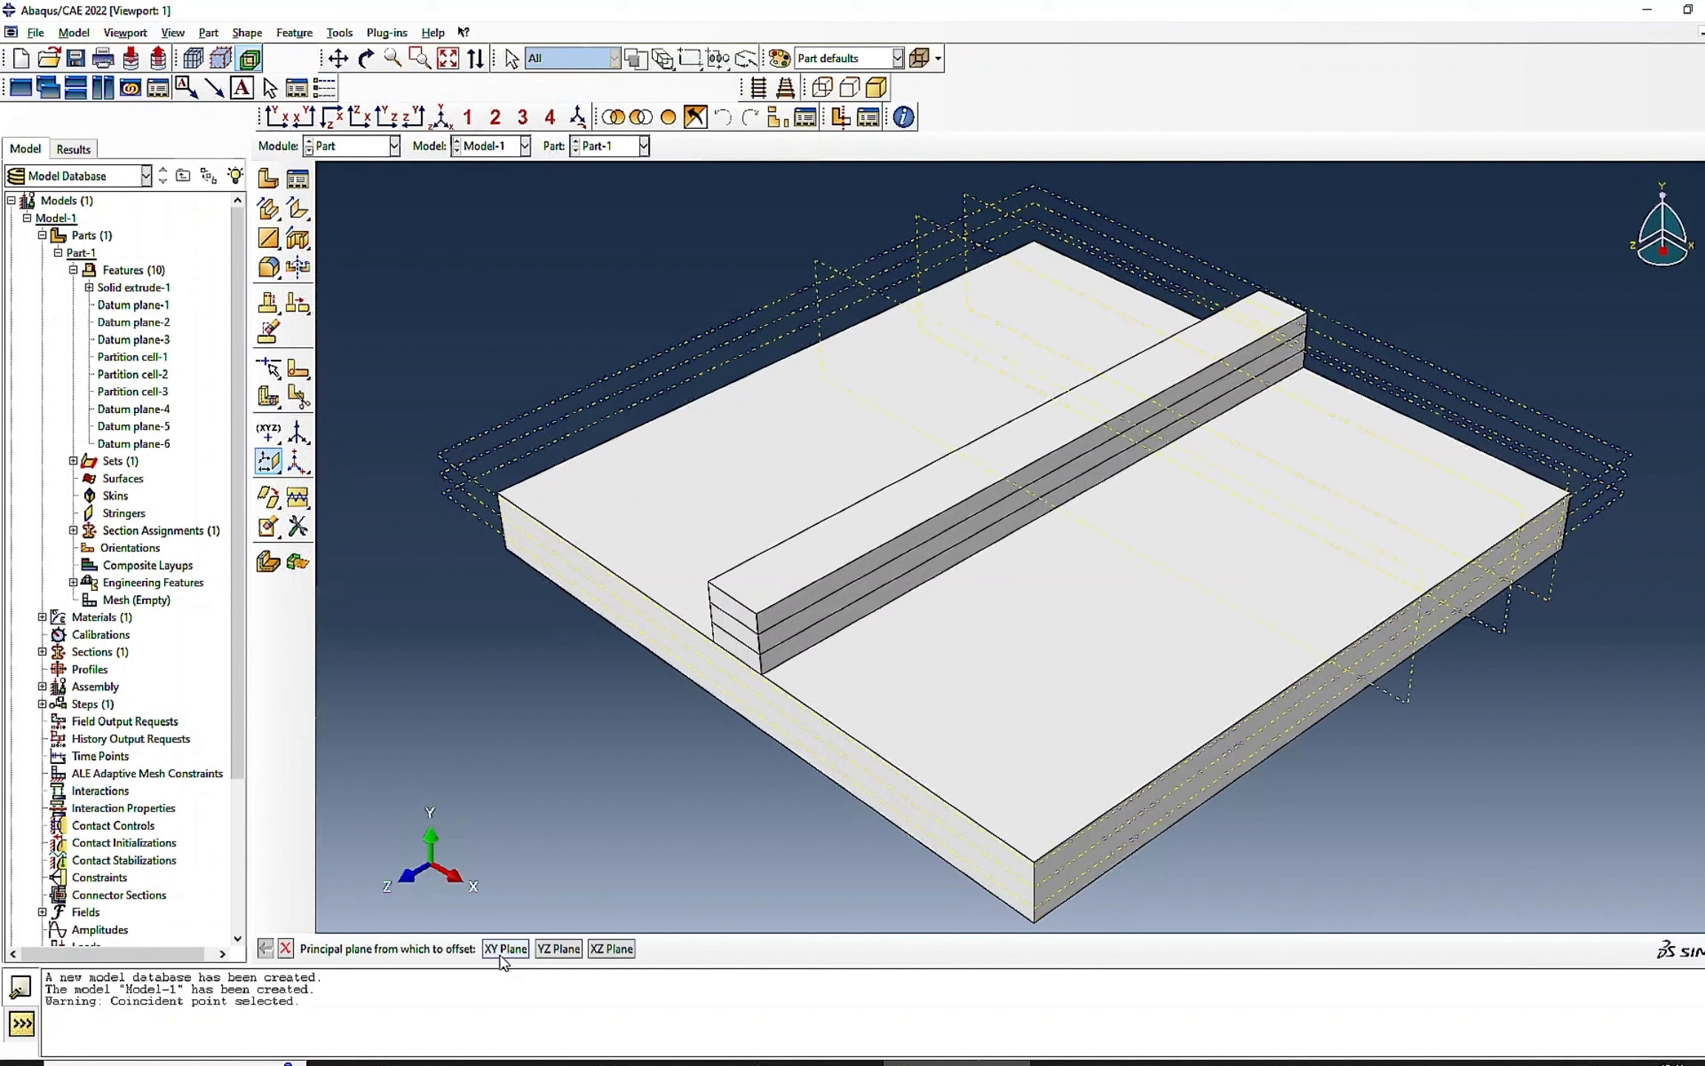
- Add two more datum planes offset from the XY plane, at offsets of 60 and 80
left_click(502, 957)
type("6")
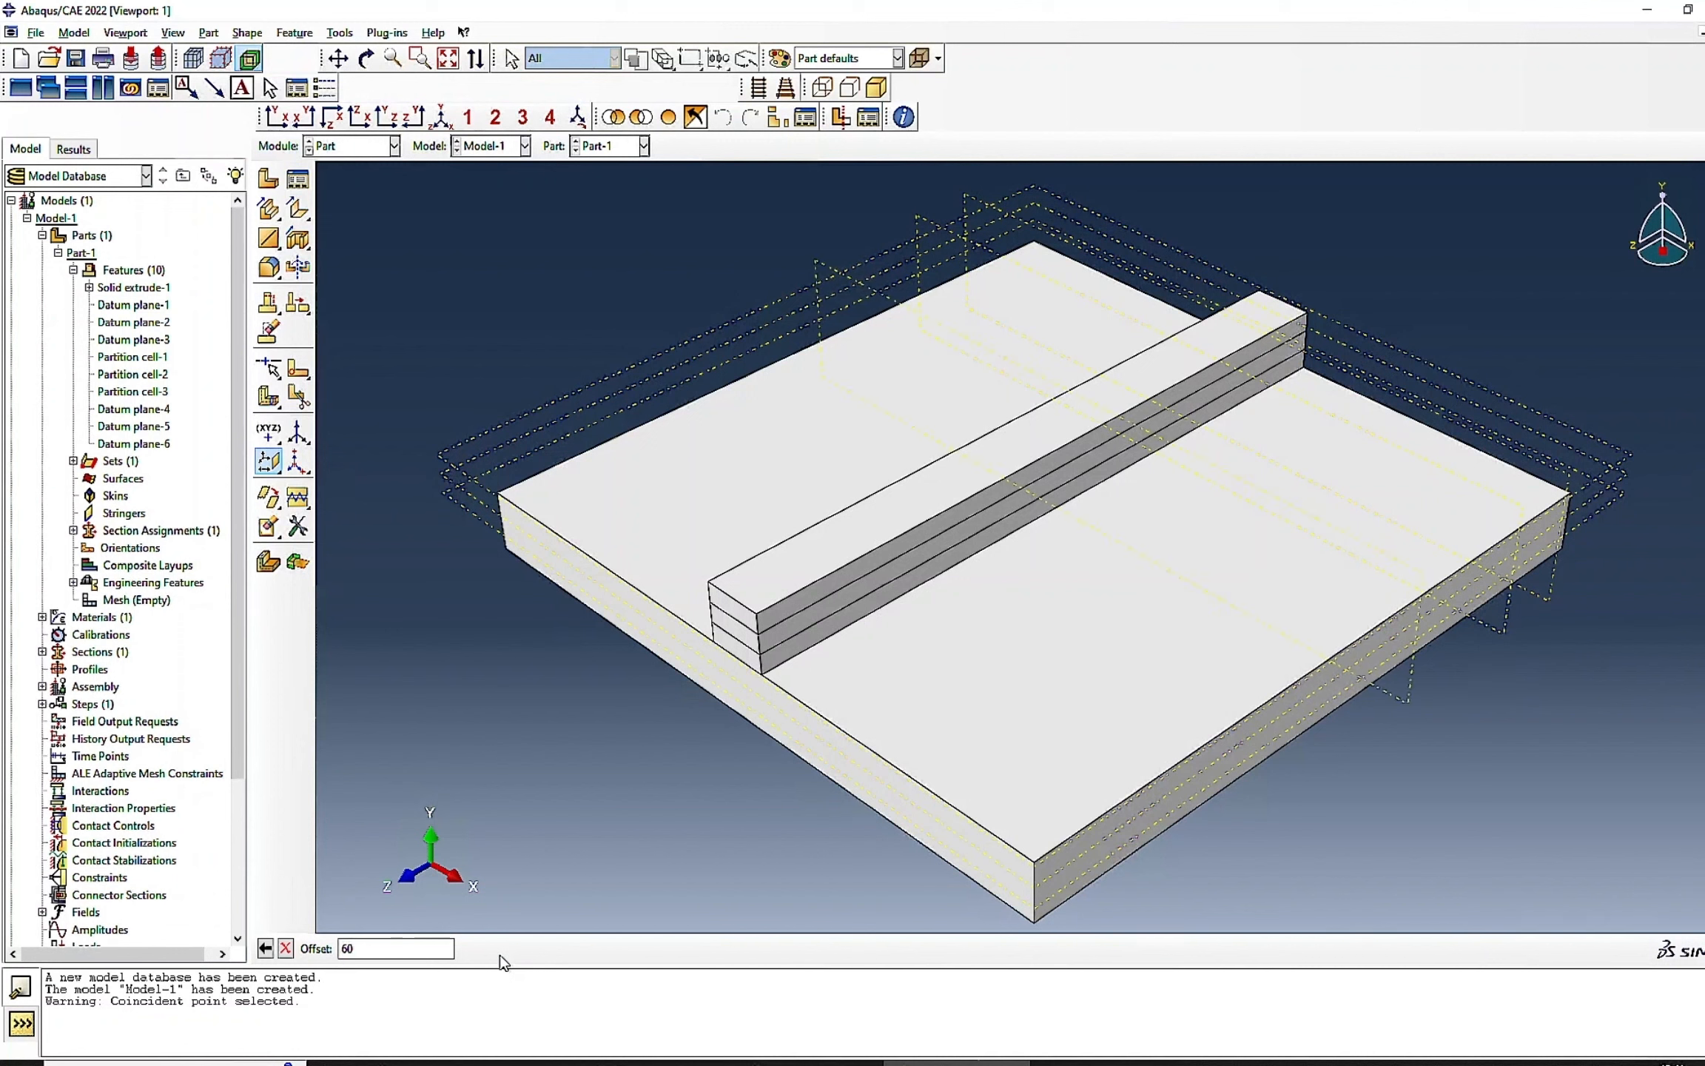
type("0")
key("Return")
left_click(504, 960)
type("70")
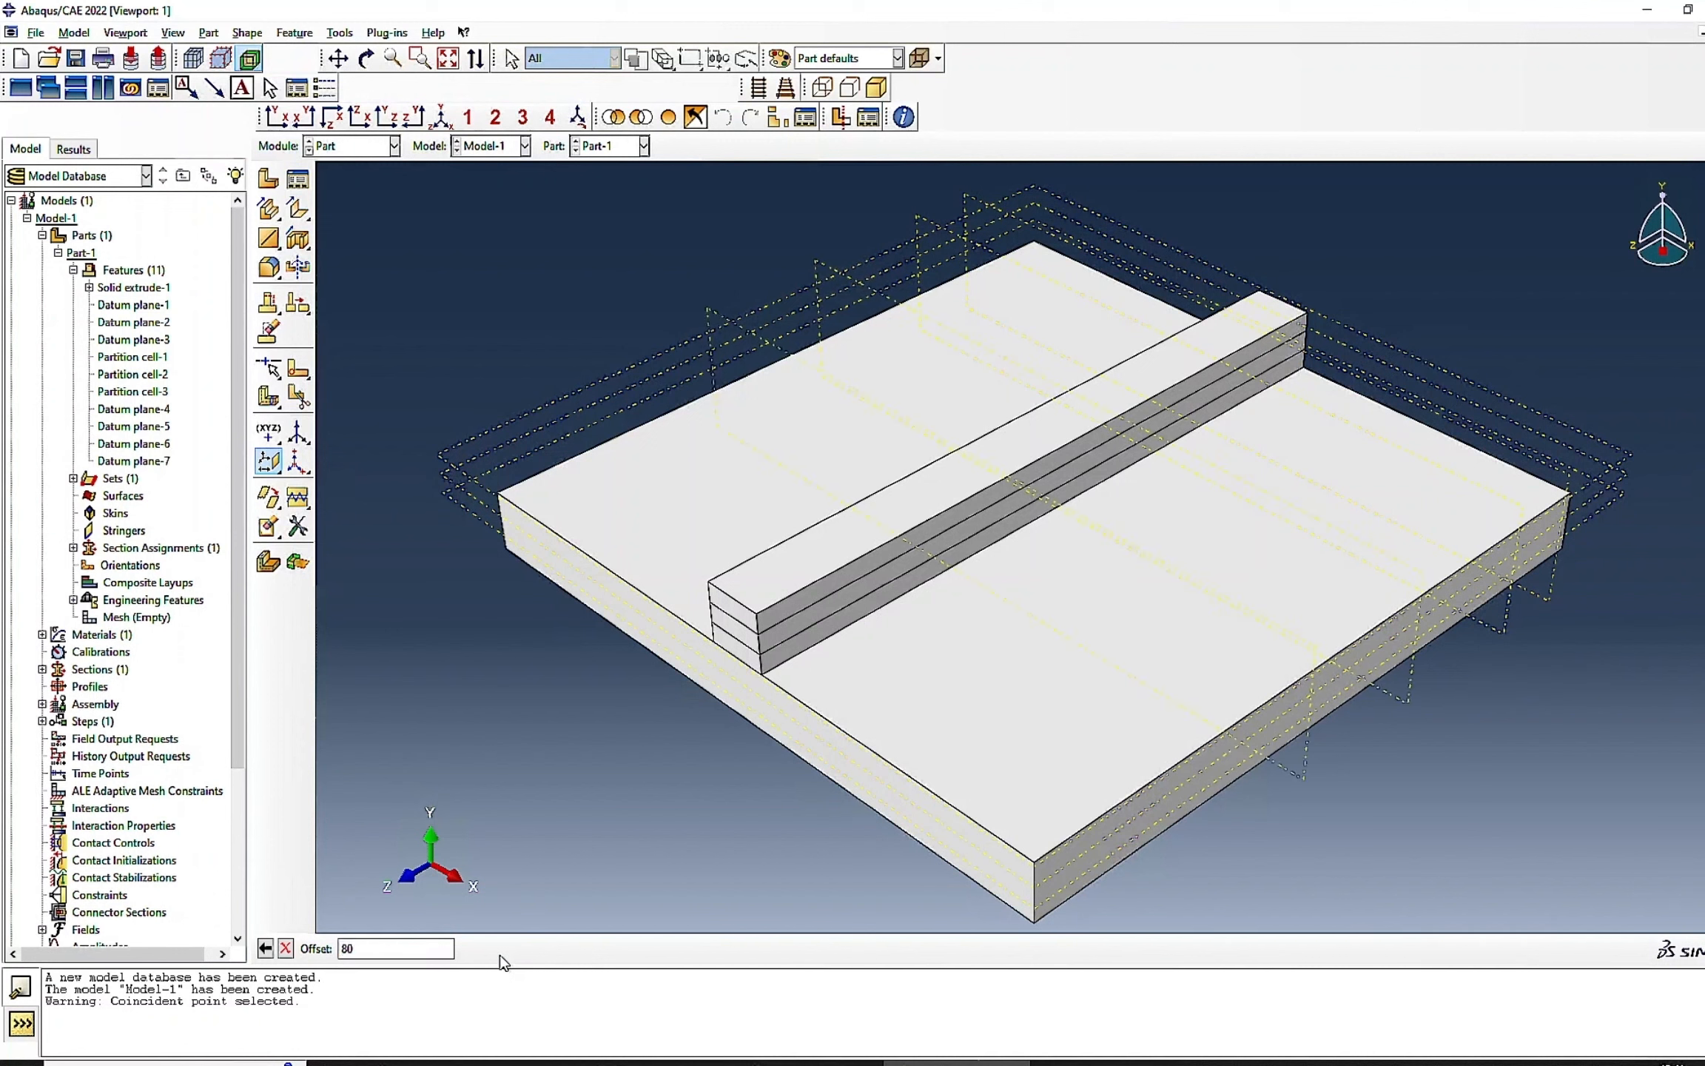
key("Return")
left_click(503, 960)
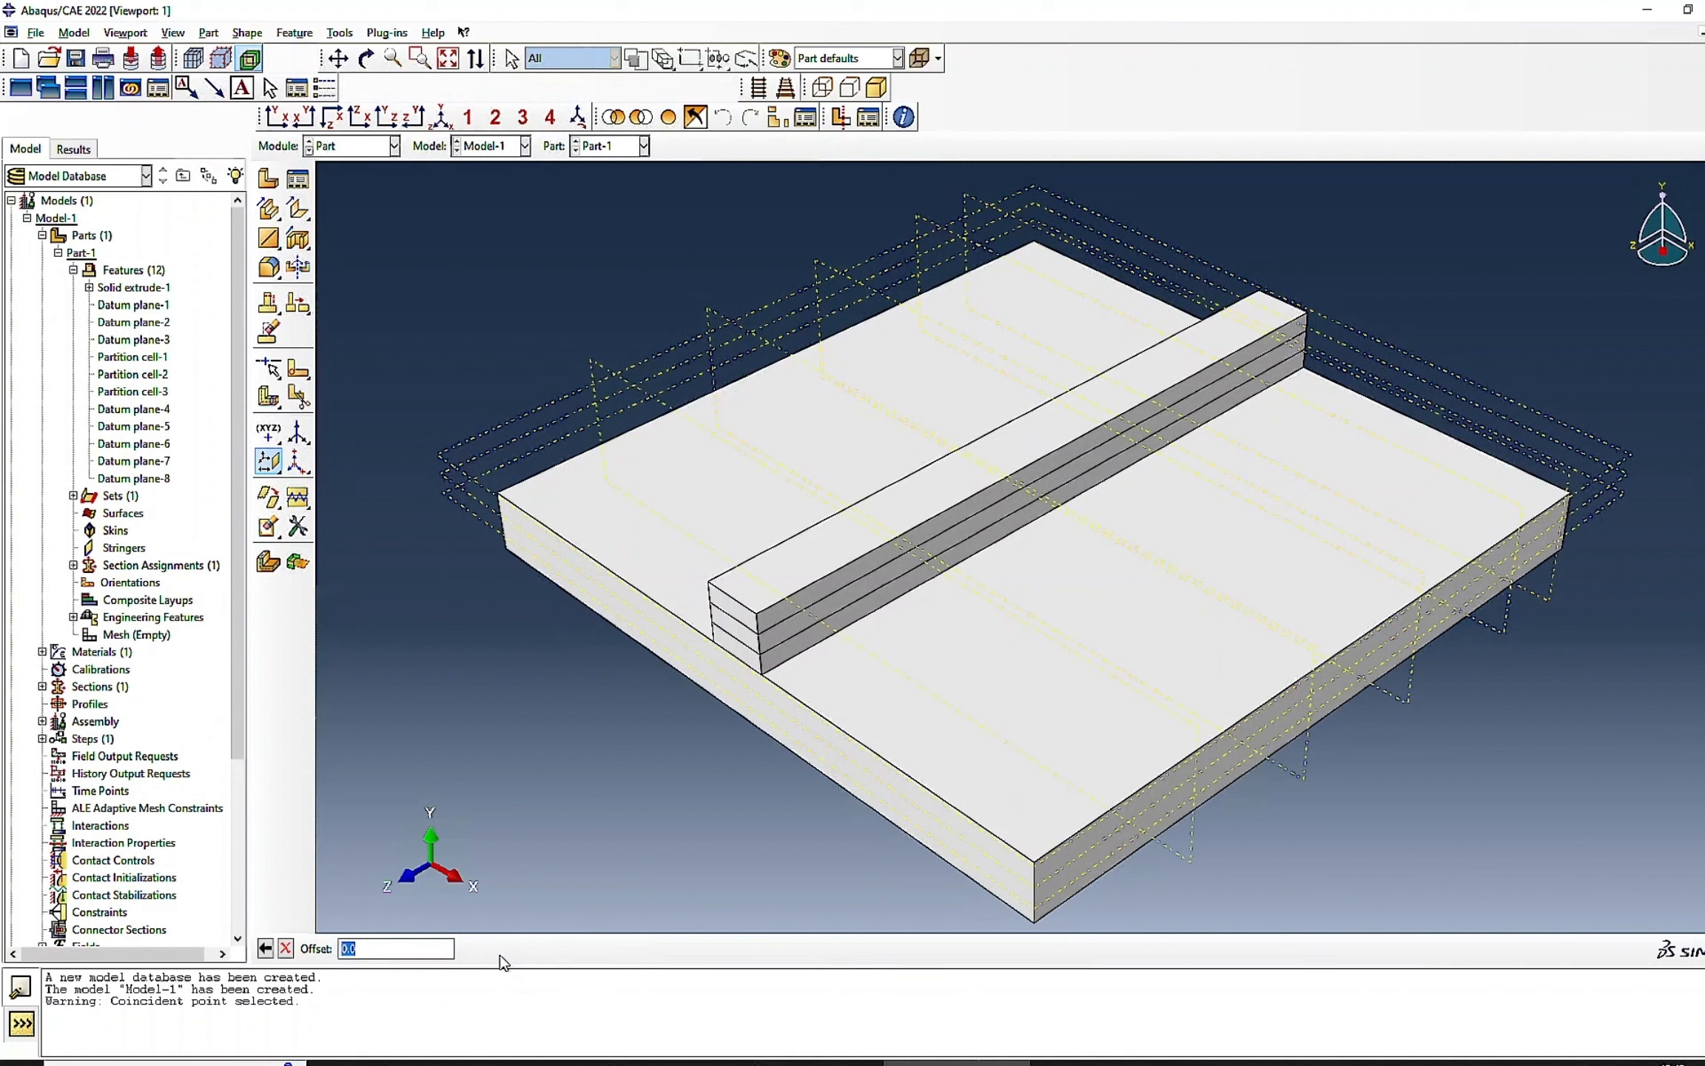
type("1")
left_click(286, 948)
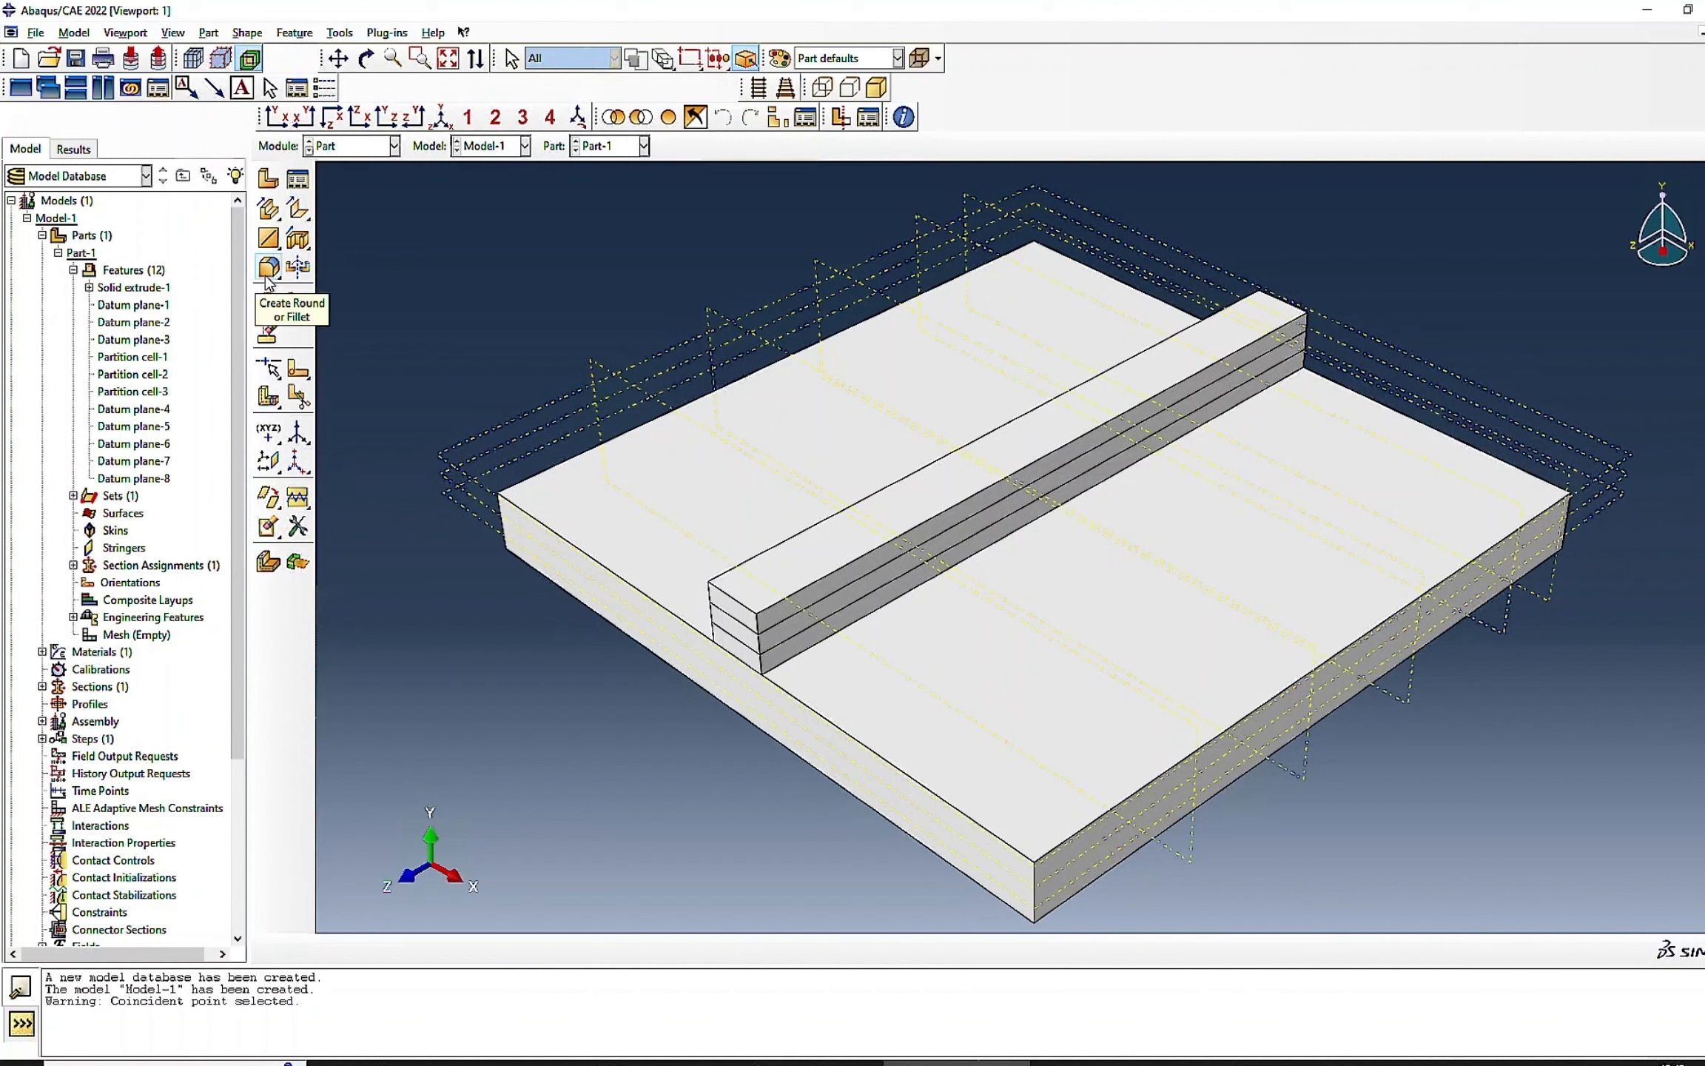
- Partition all cells of the plate and rib with the datum plane offset 80 from the XY plane
left_click(269, 396)
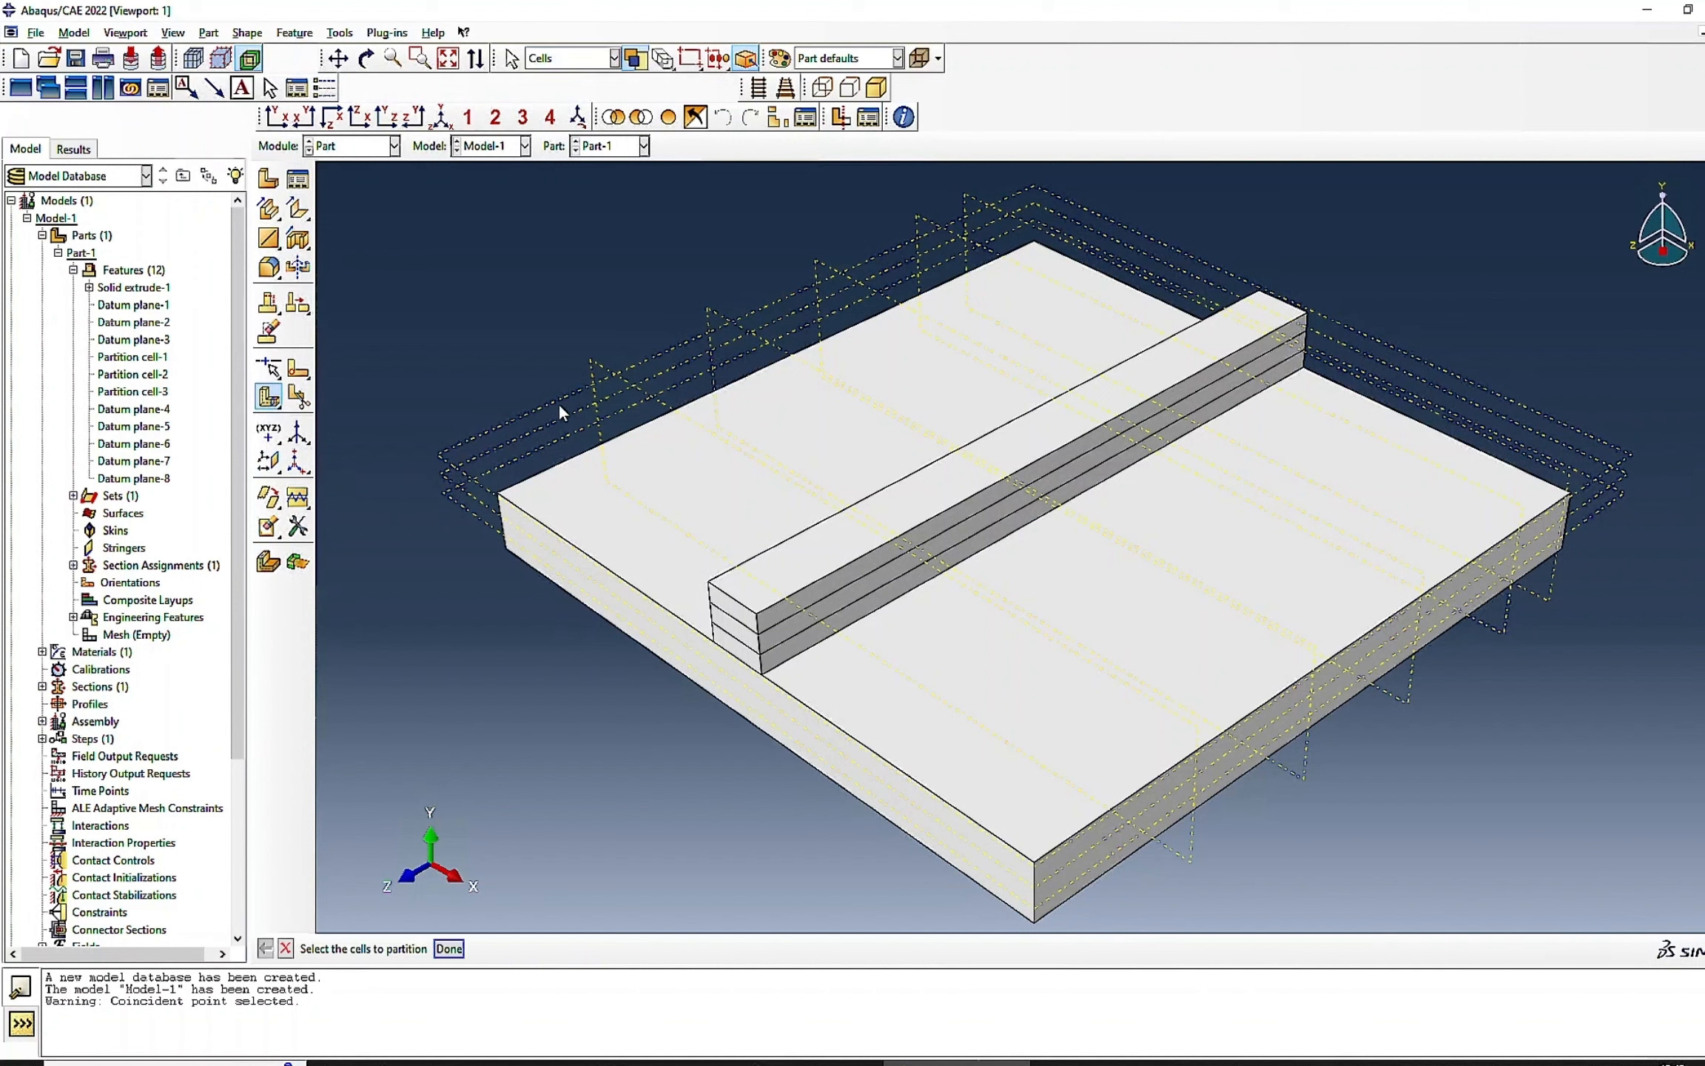
left_click_drag(599, 345, 1680, 892)
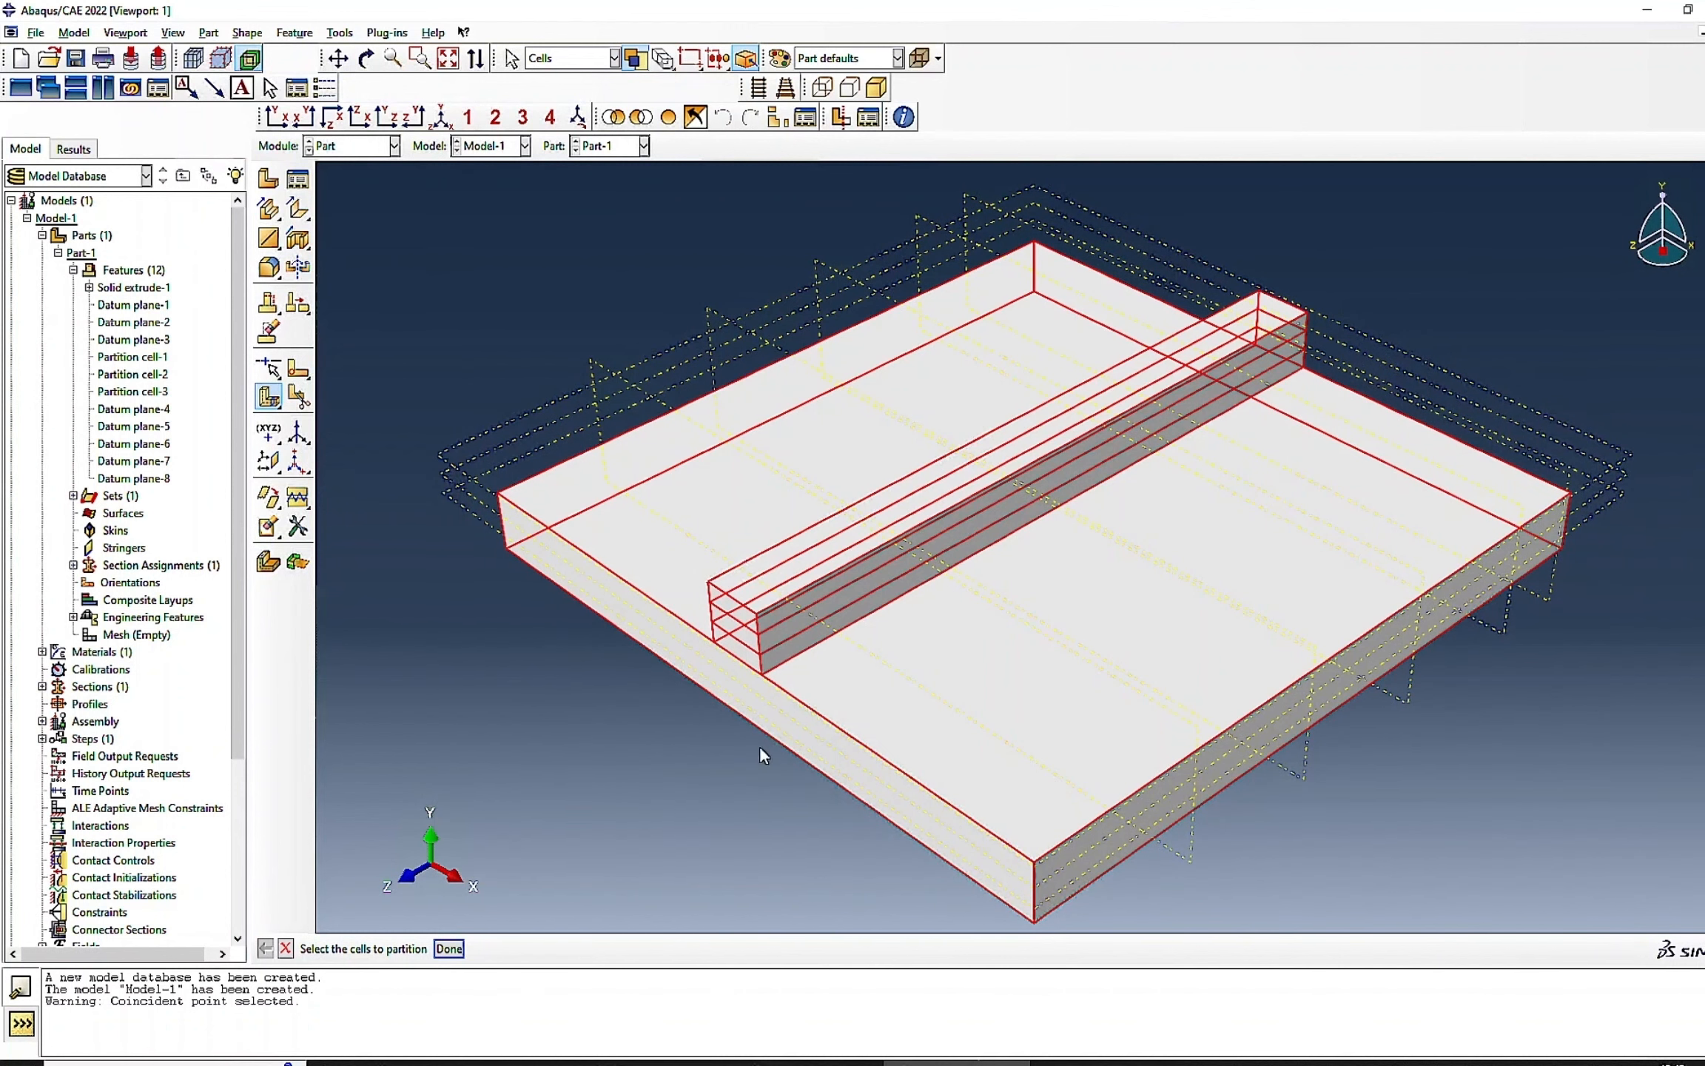
left_click(448, 948)
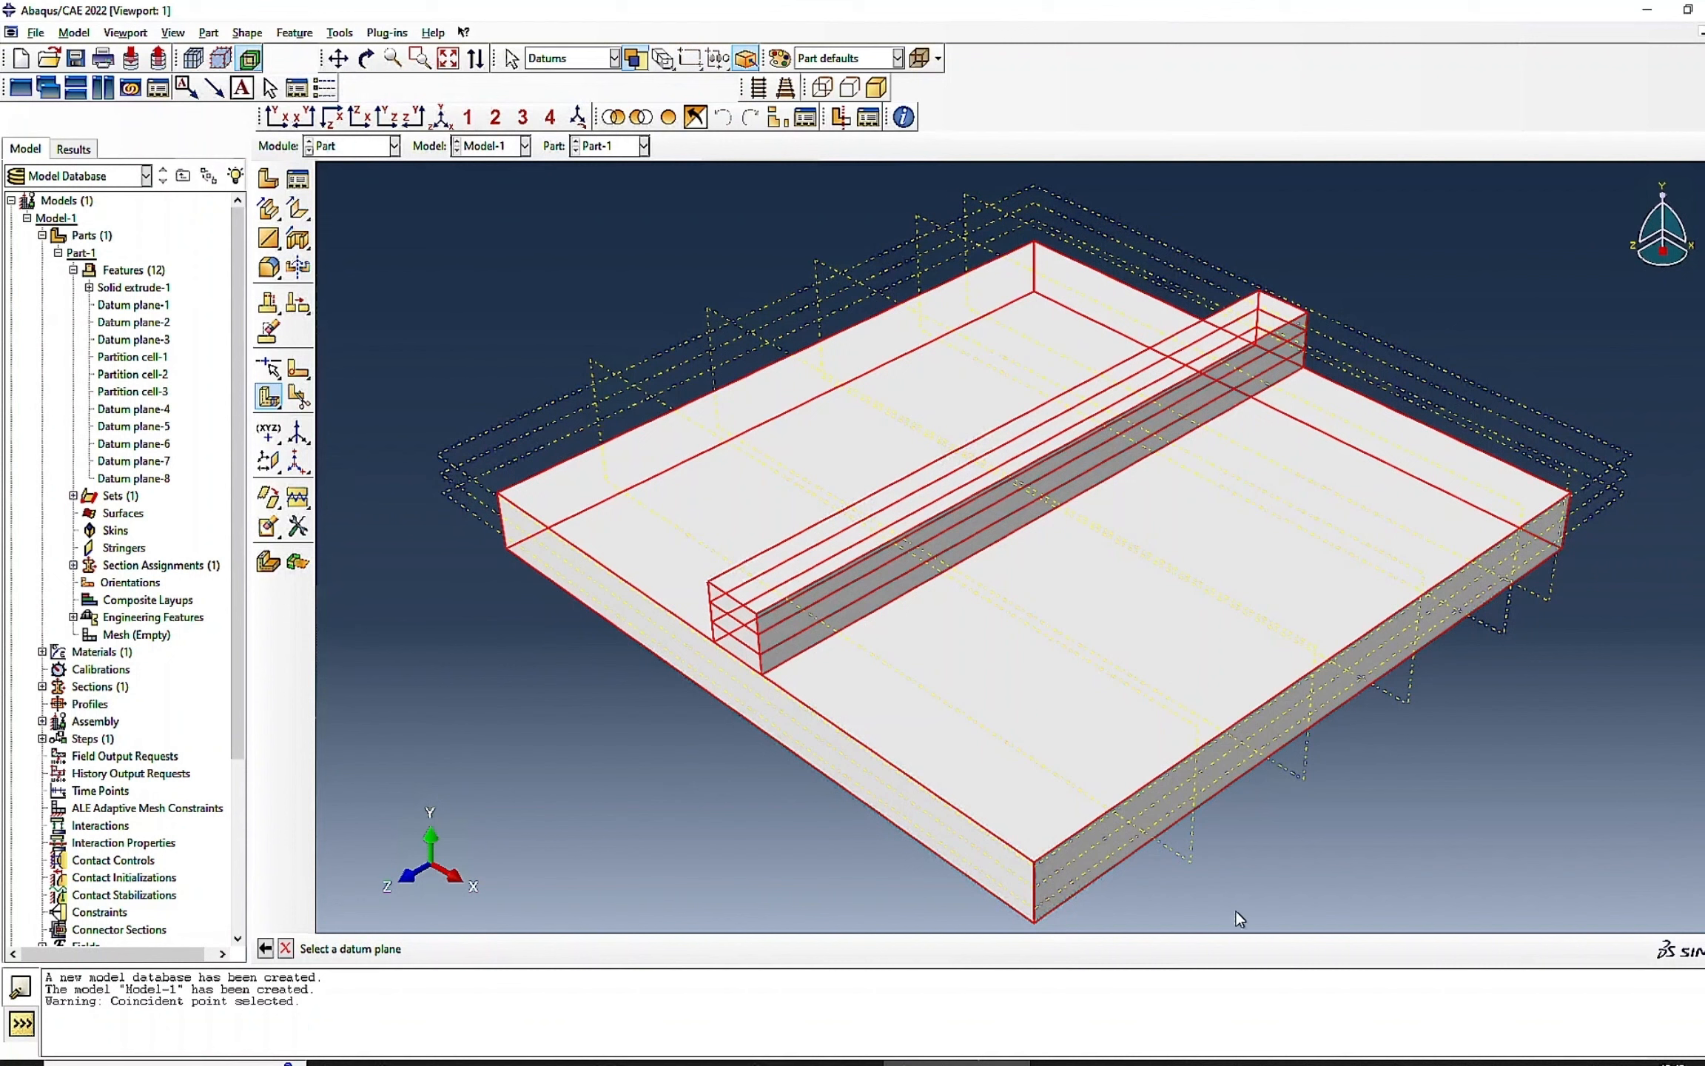
left_click(1191, 858)
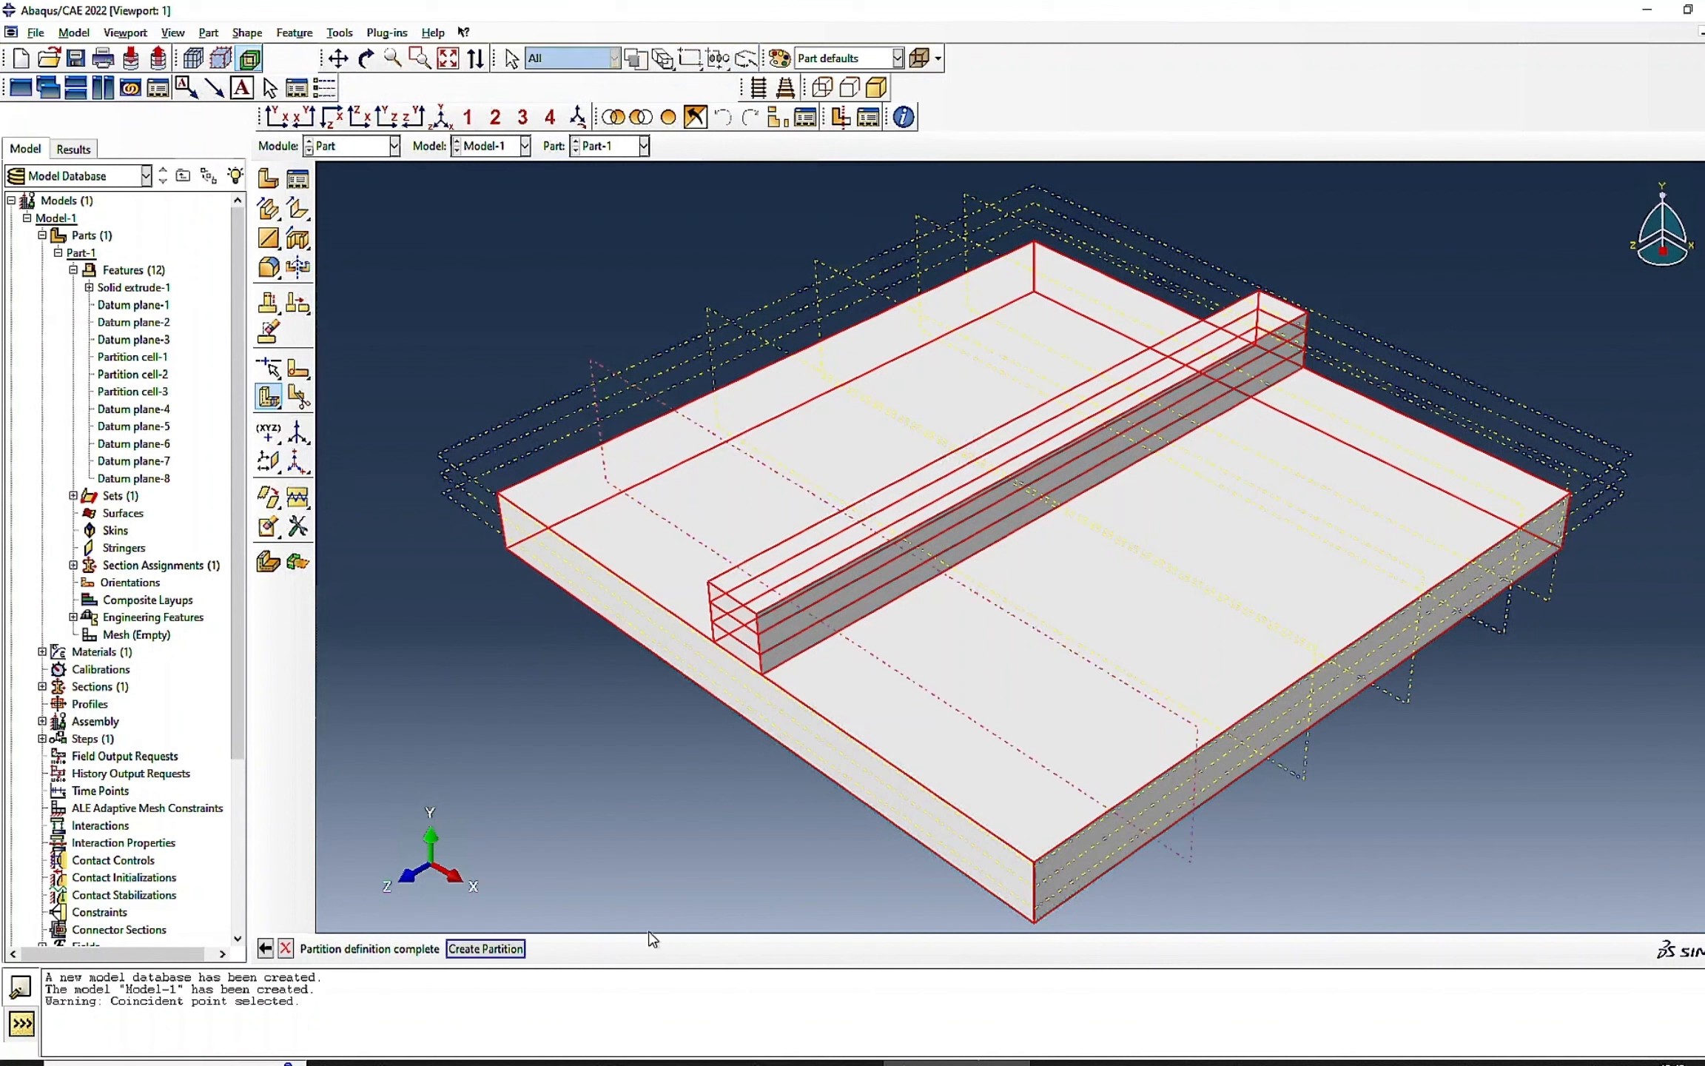
left_click(496, 949)
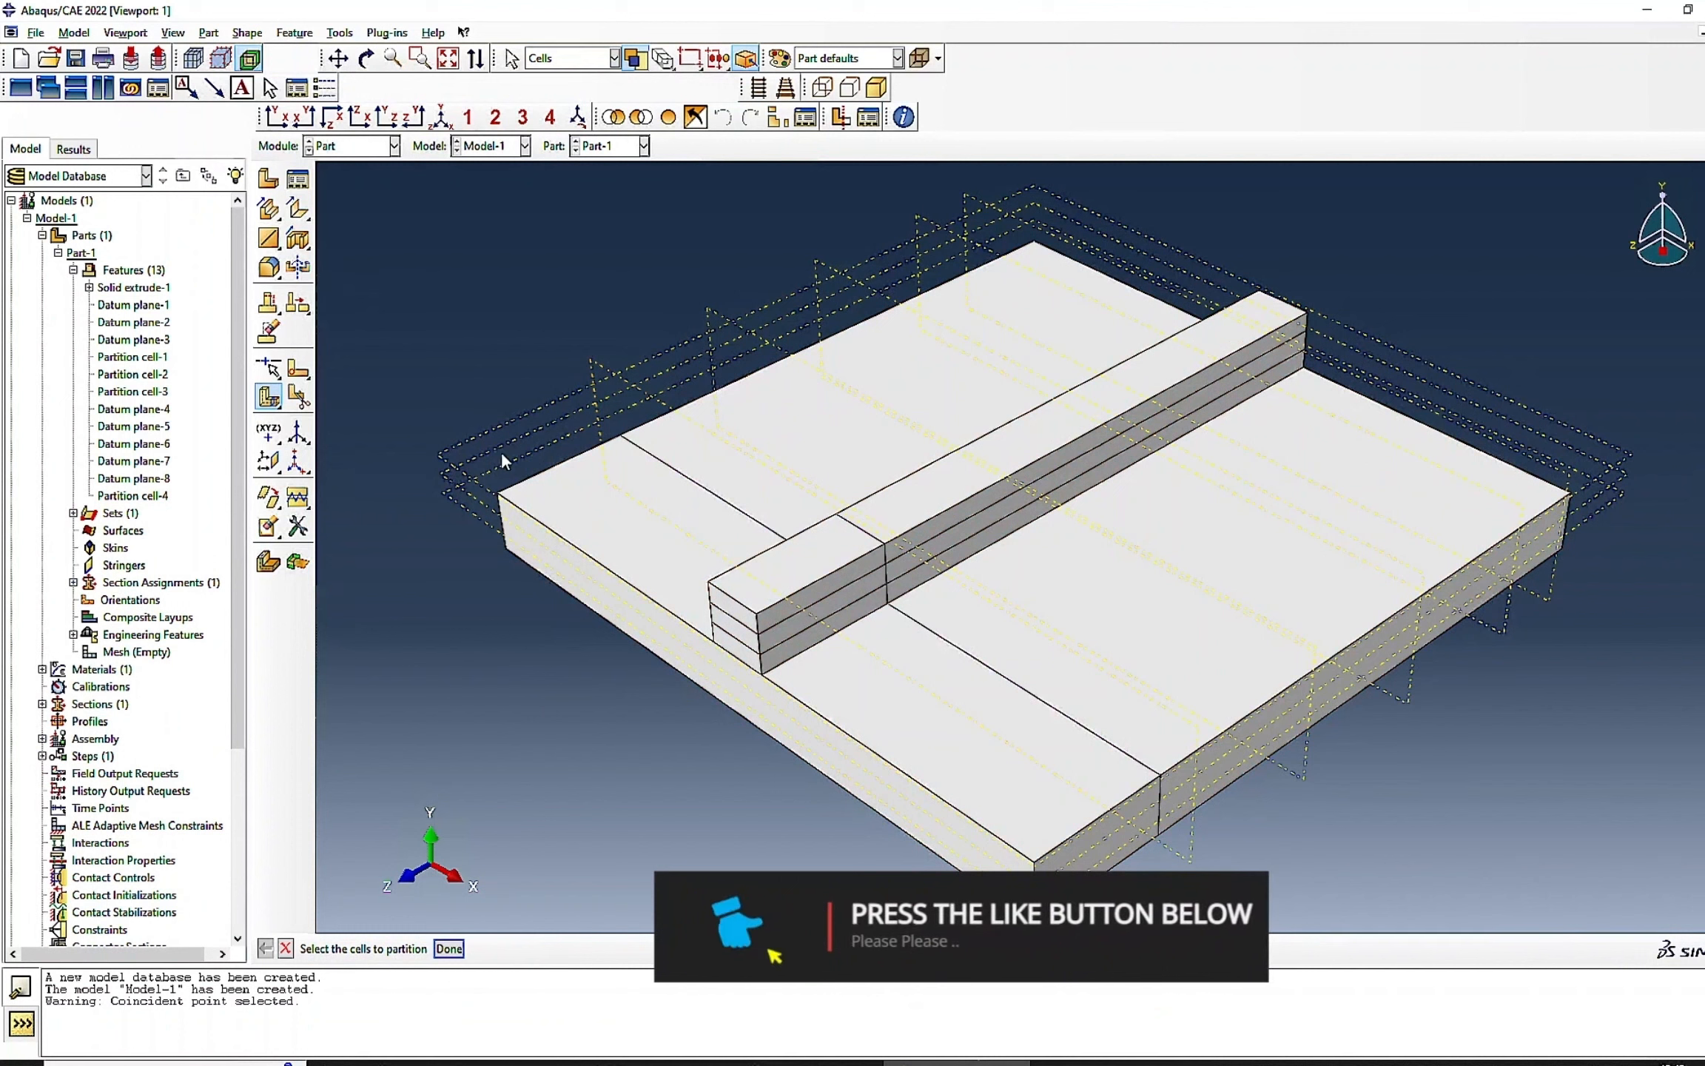
- Partition all cells of the plate and rib with the datum plane offset 60 from the XY plane
left_click_drag(581, 194, 1567, 723)
left_click(449, 948)
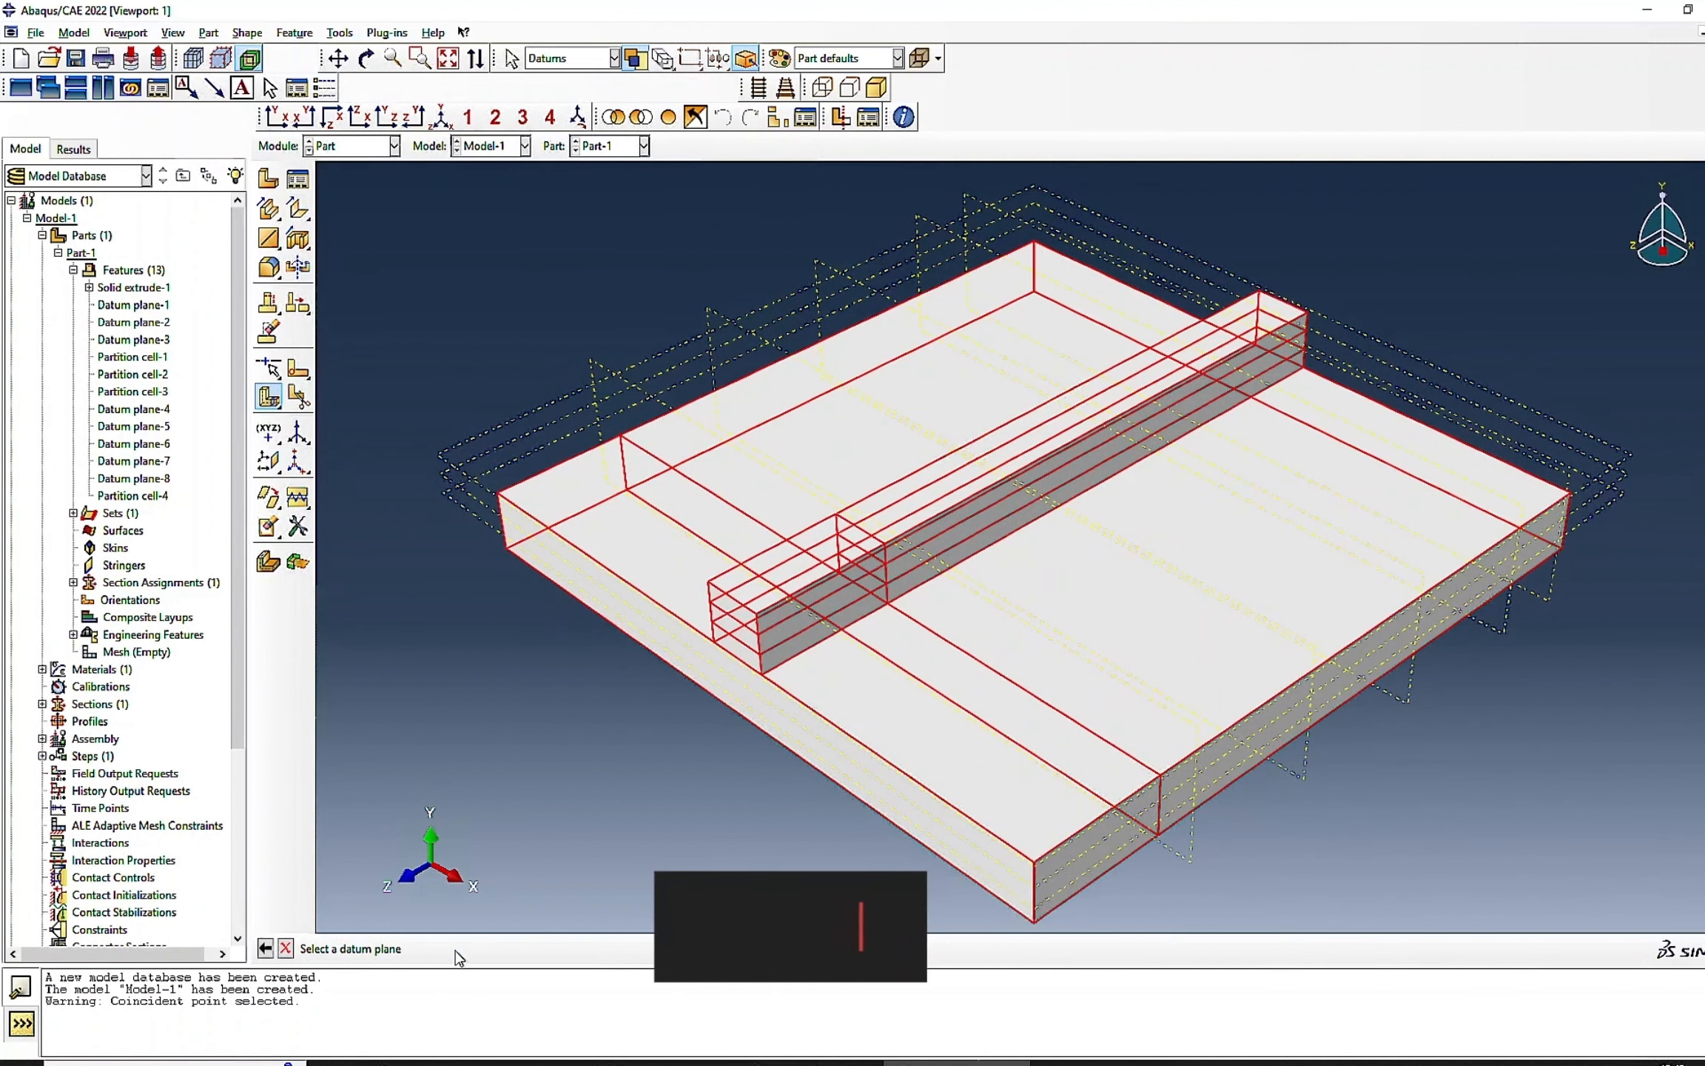
left_click(1300, 776)
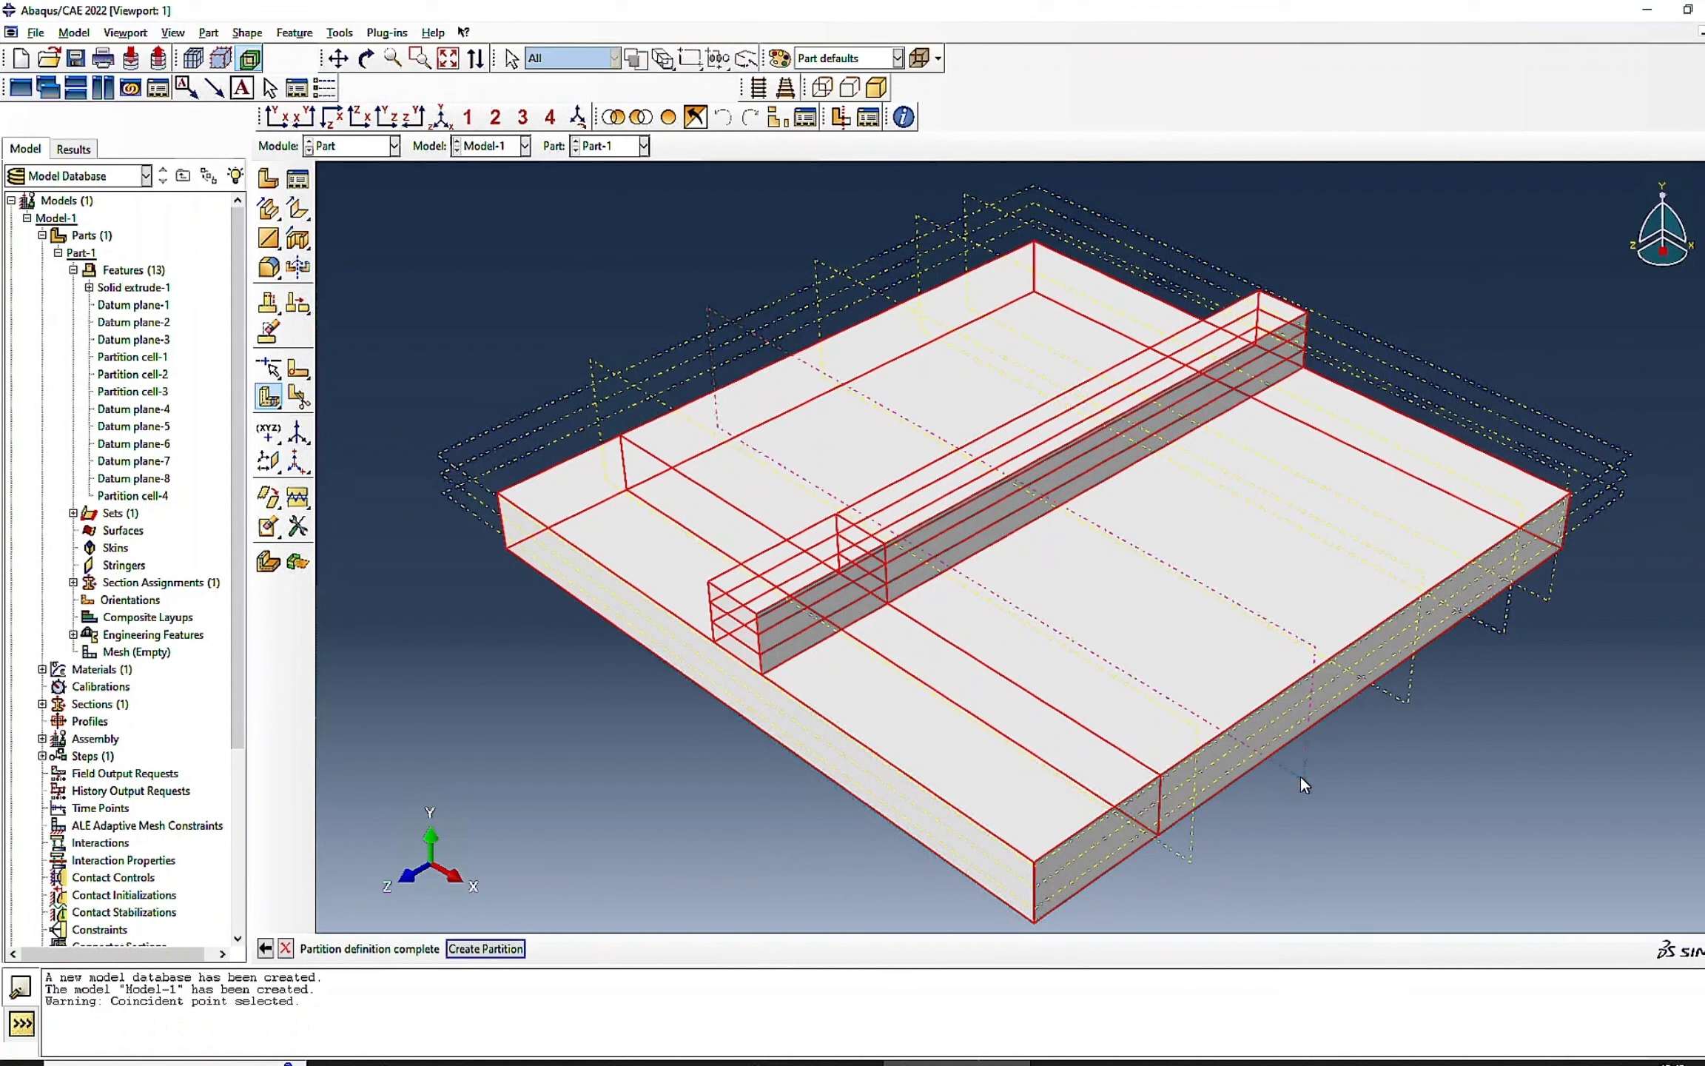
left_click(511, 949)
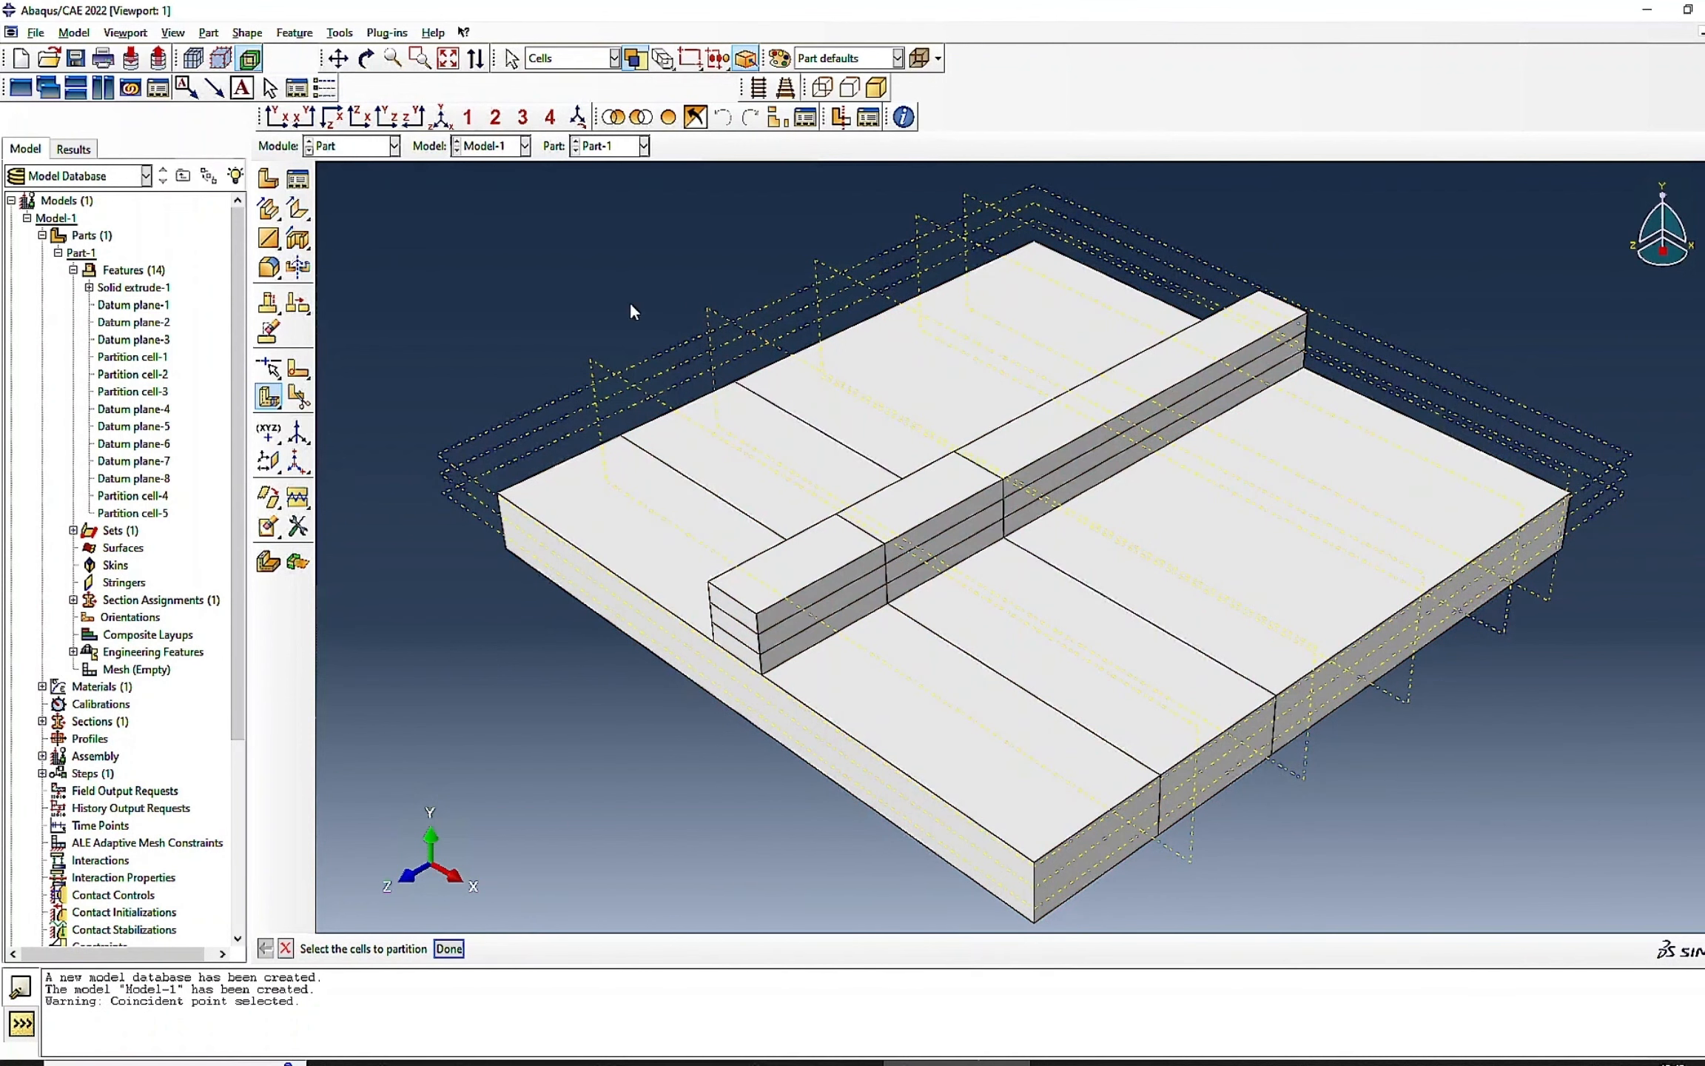
- Partition all cells with the middle of the five datum planes offset from the XY plane
left_click_drag(584, 240, 1498, 858)
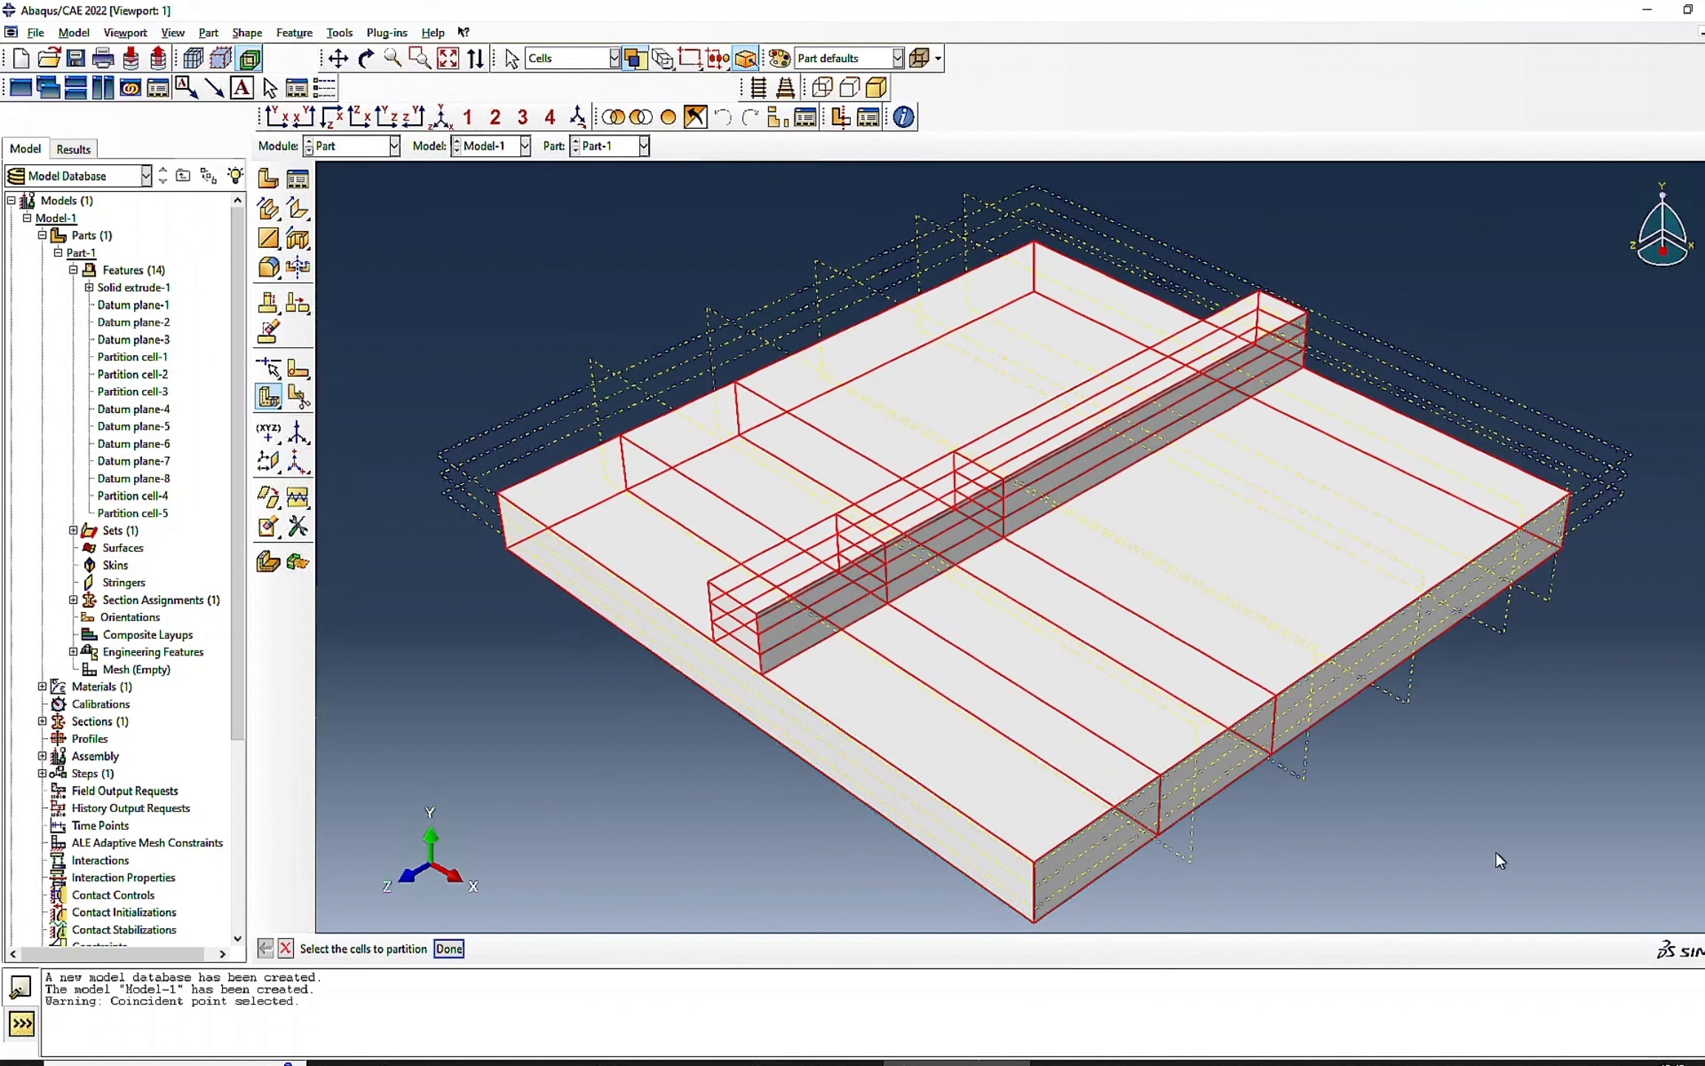
left_click(450, 949)
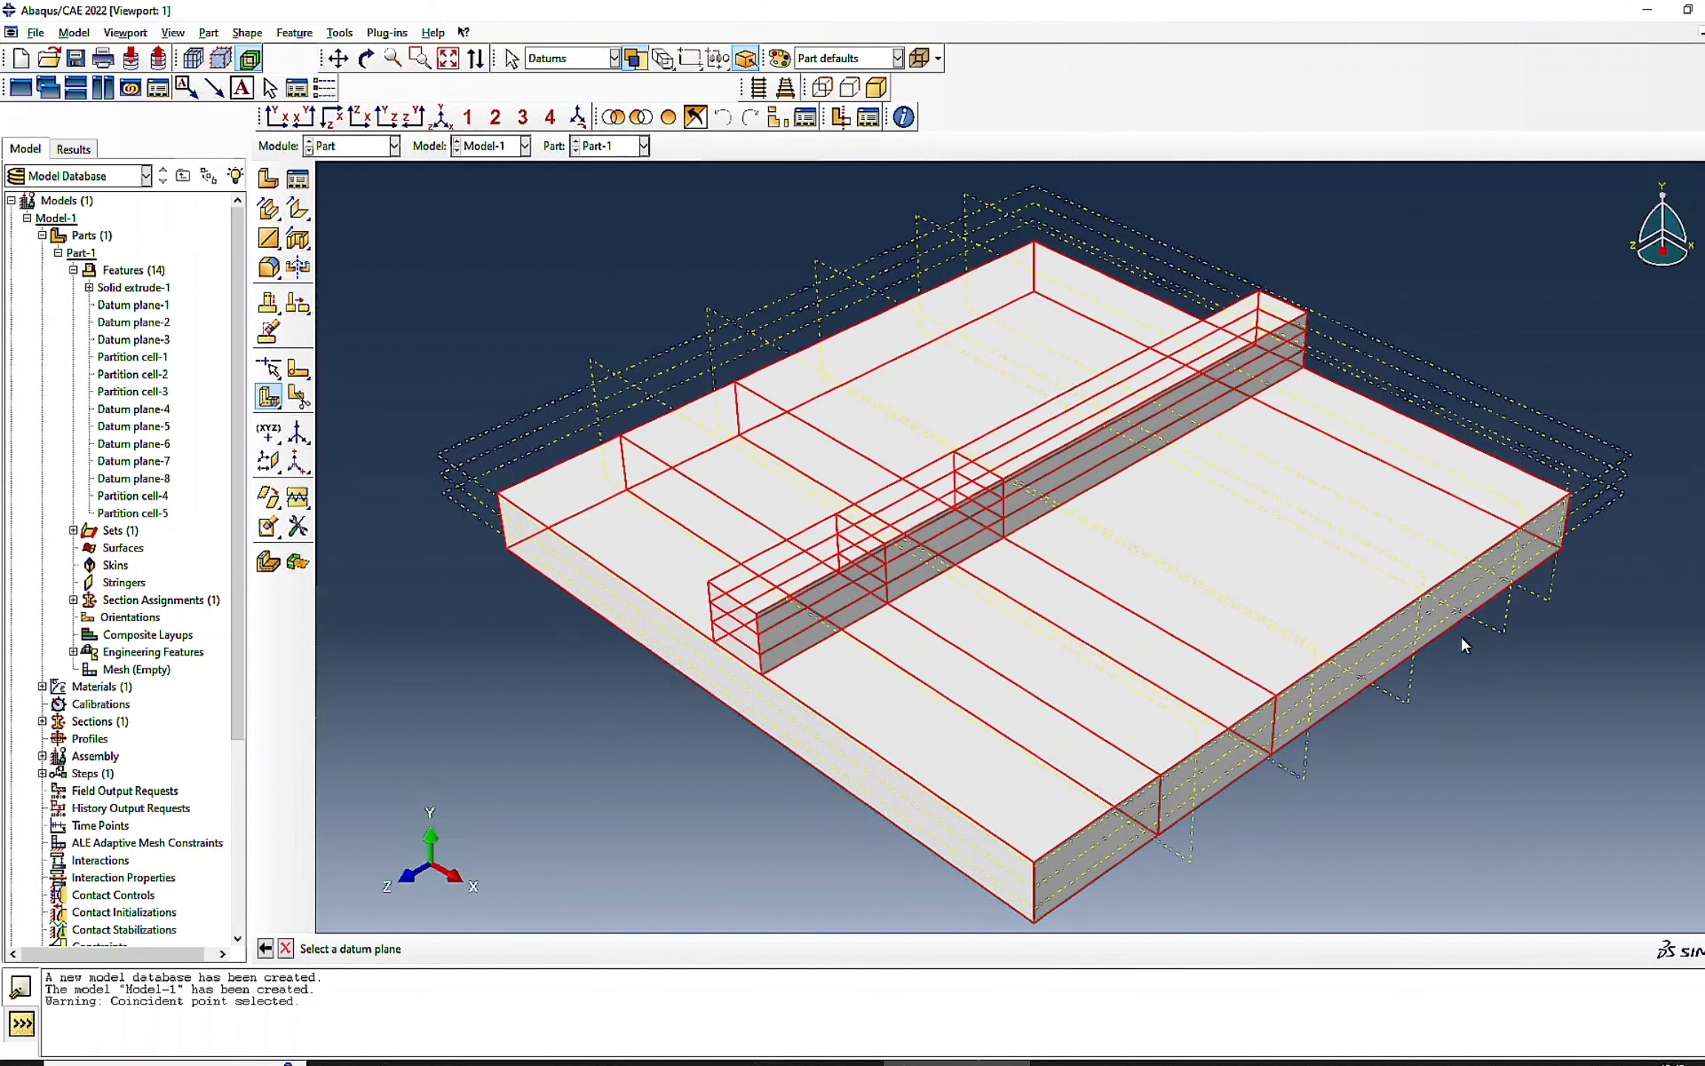
left_click(1402, 697)
left_click(492, 948)
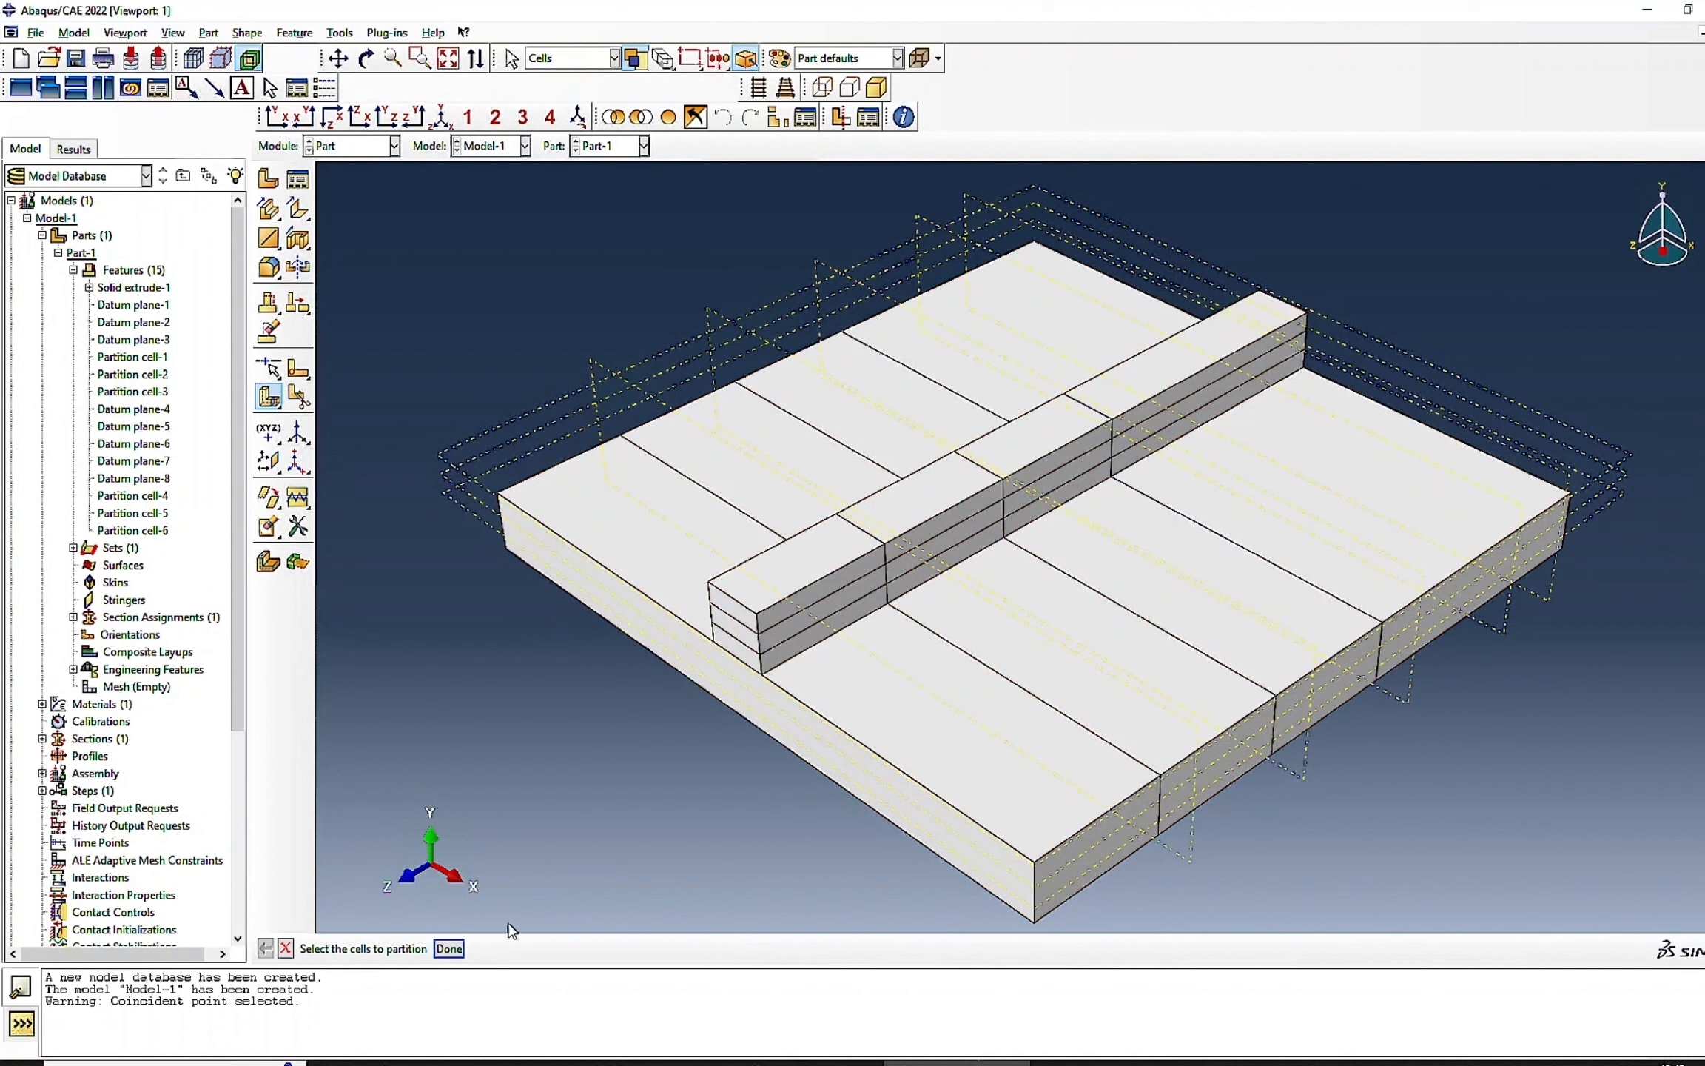
- Partition all cells of the plate and rib with the fourth of the five lengthwise datum planes, counting from the front end
left_click_drag(588, 220, 1115, 641)
left_click(449, 949)
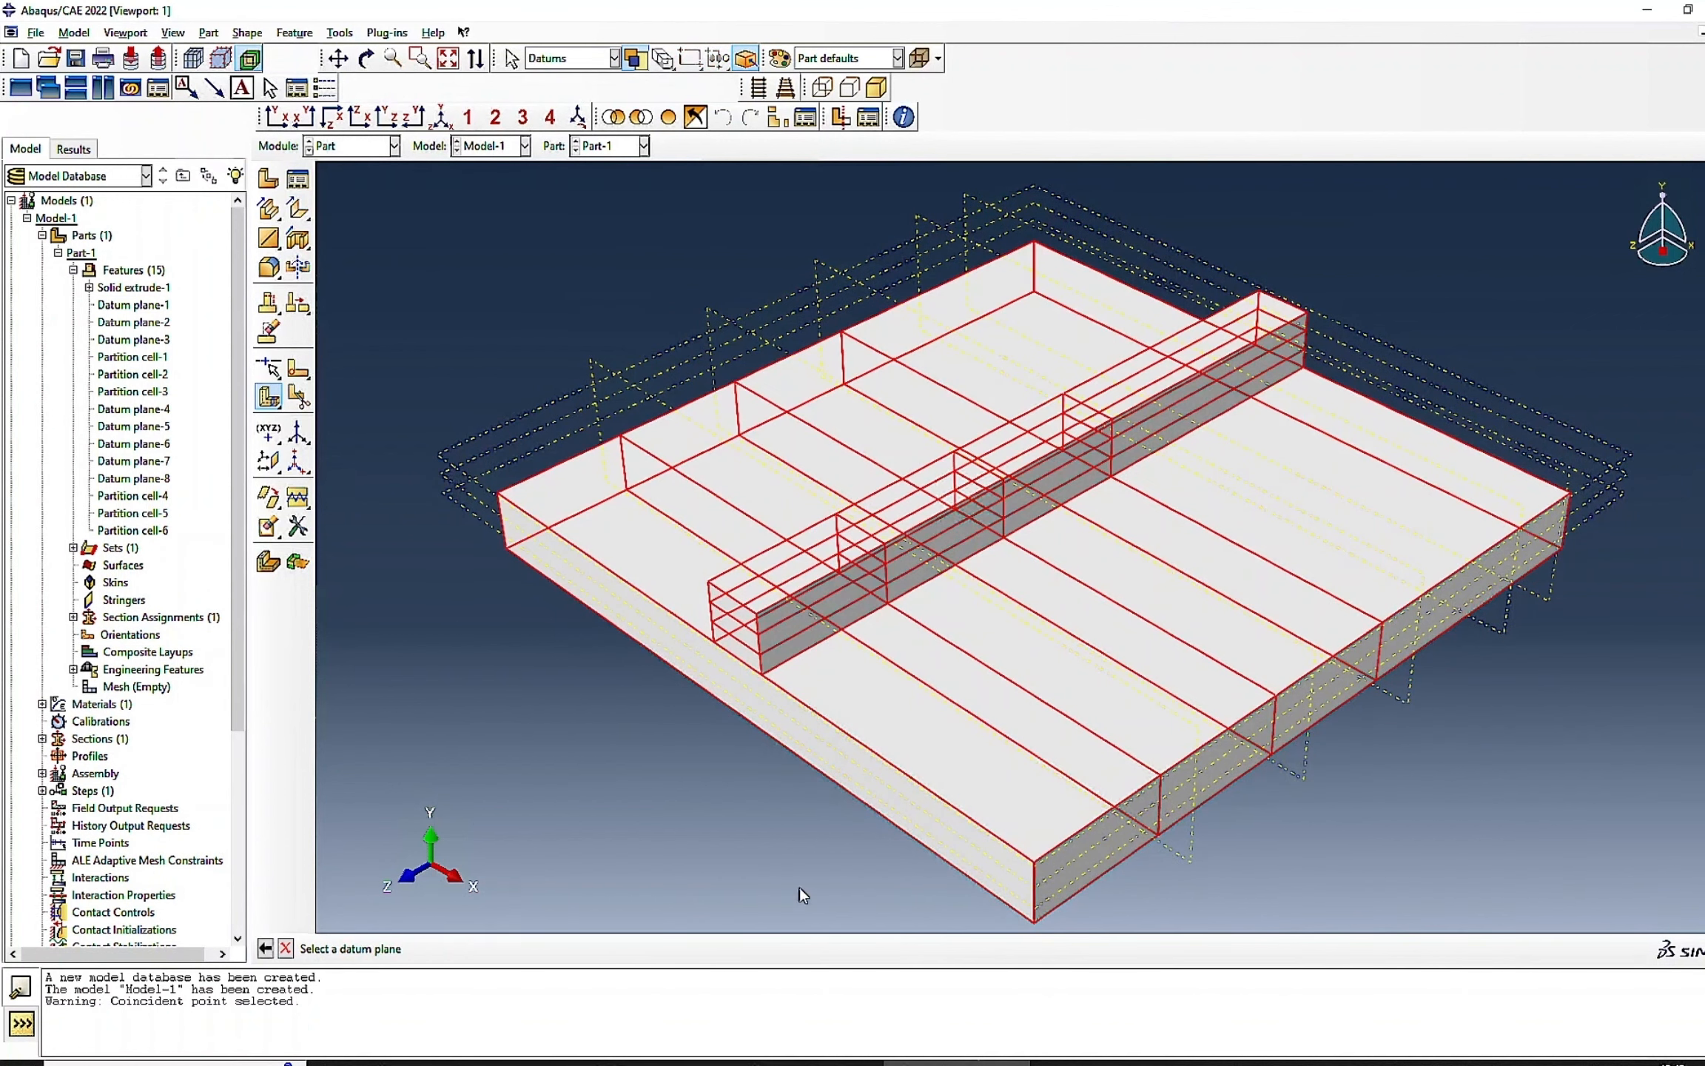
left_click(1504, 636)
left_click(488, 949)
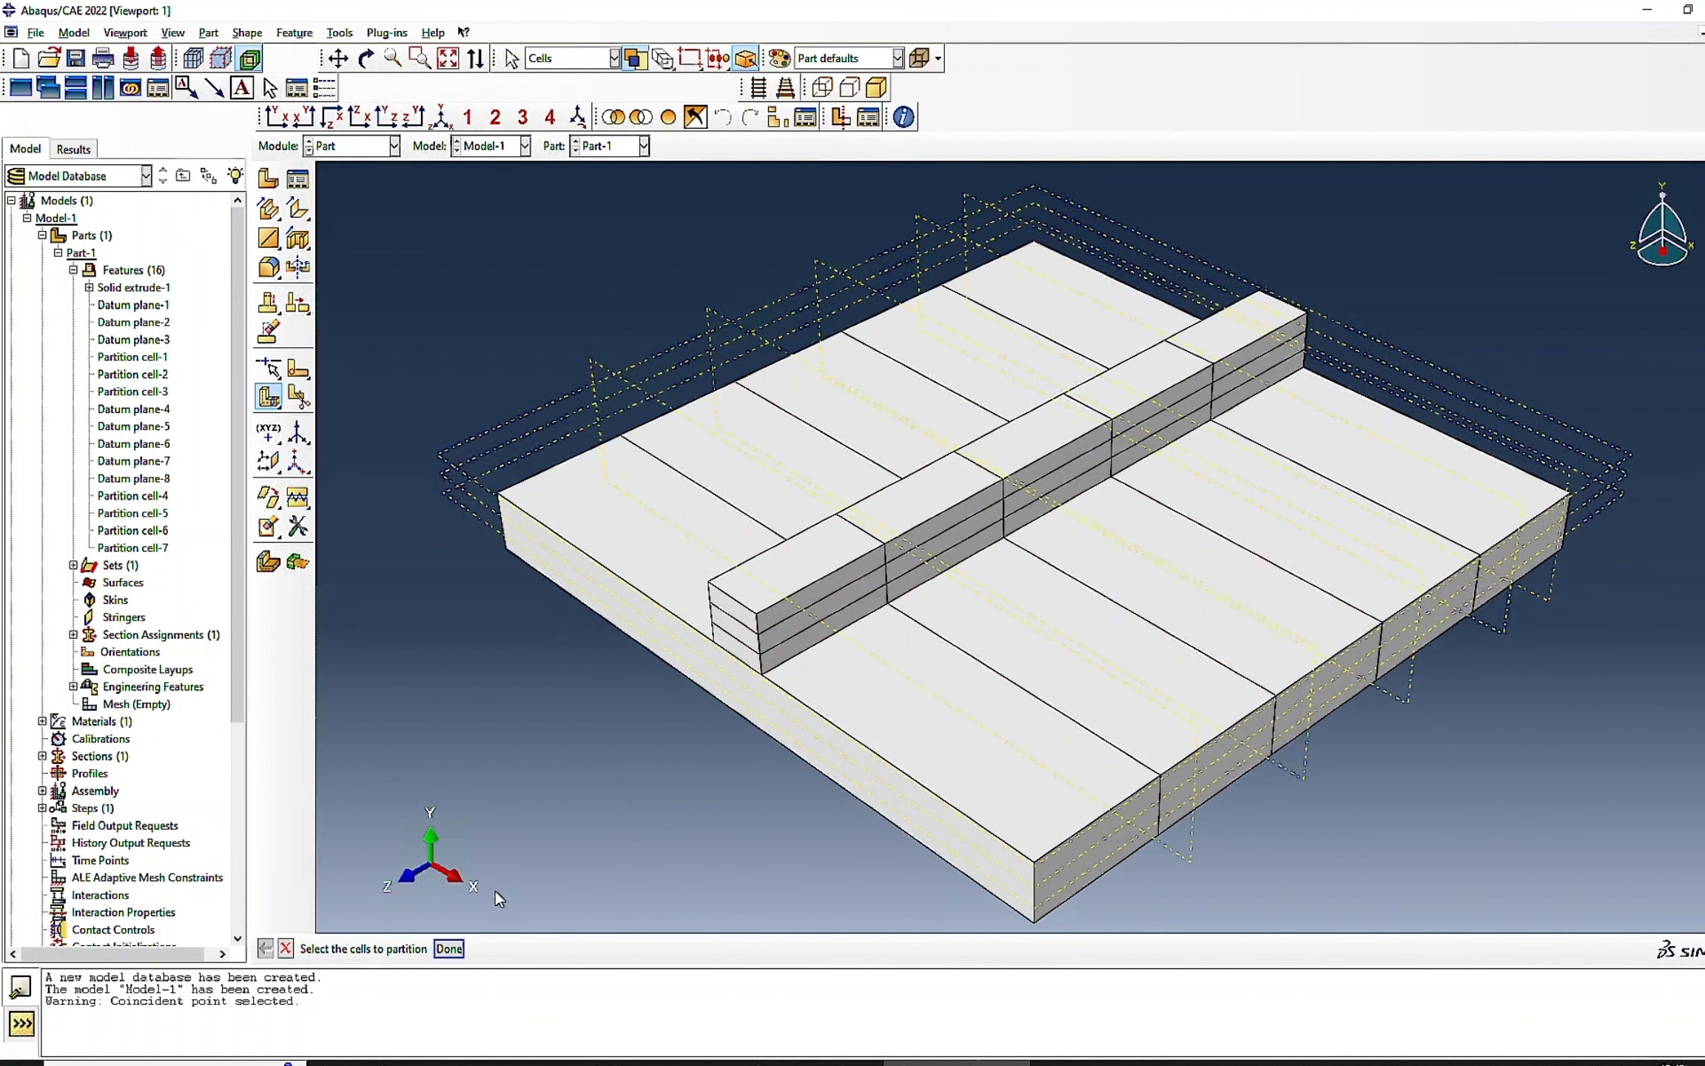
left_click_drag(523, 277, 1424, 803)
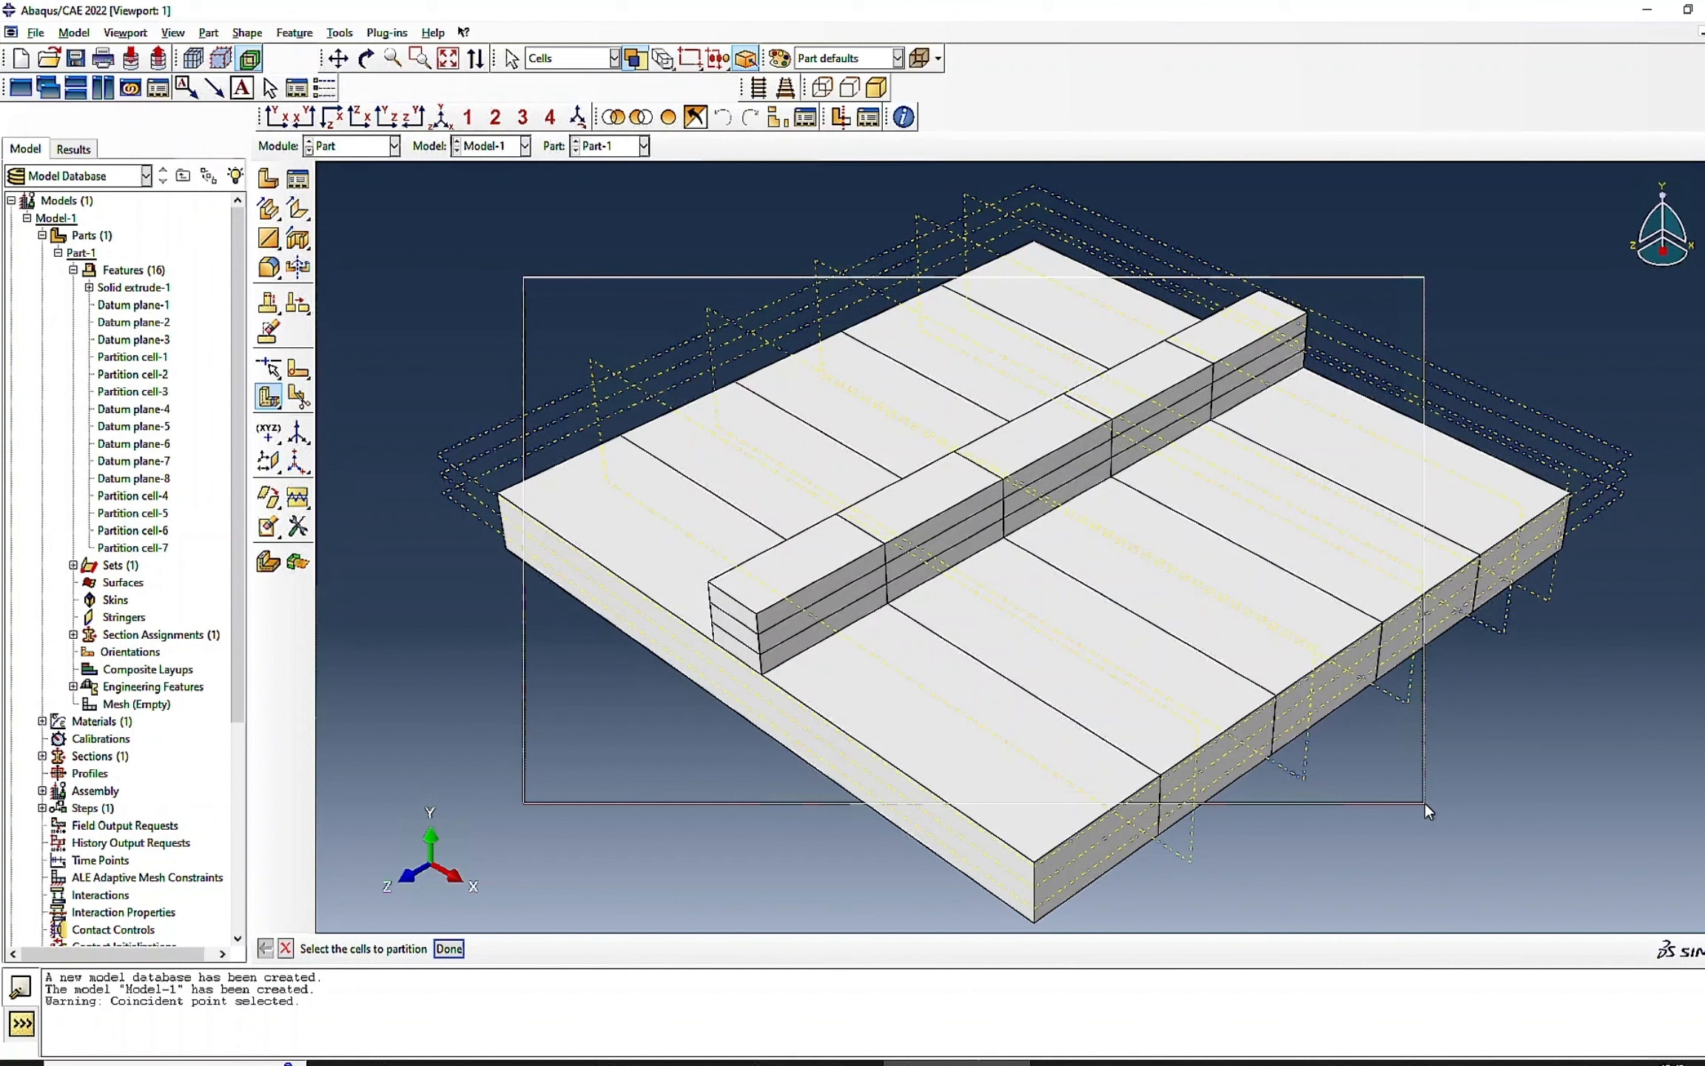
left_click_drag(1424, 803, 375, 491)
left_click(286, 948)
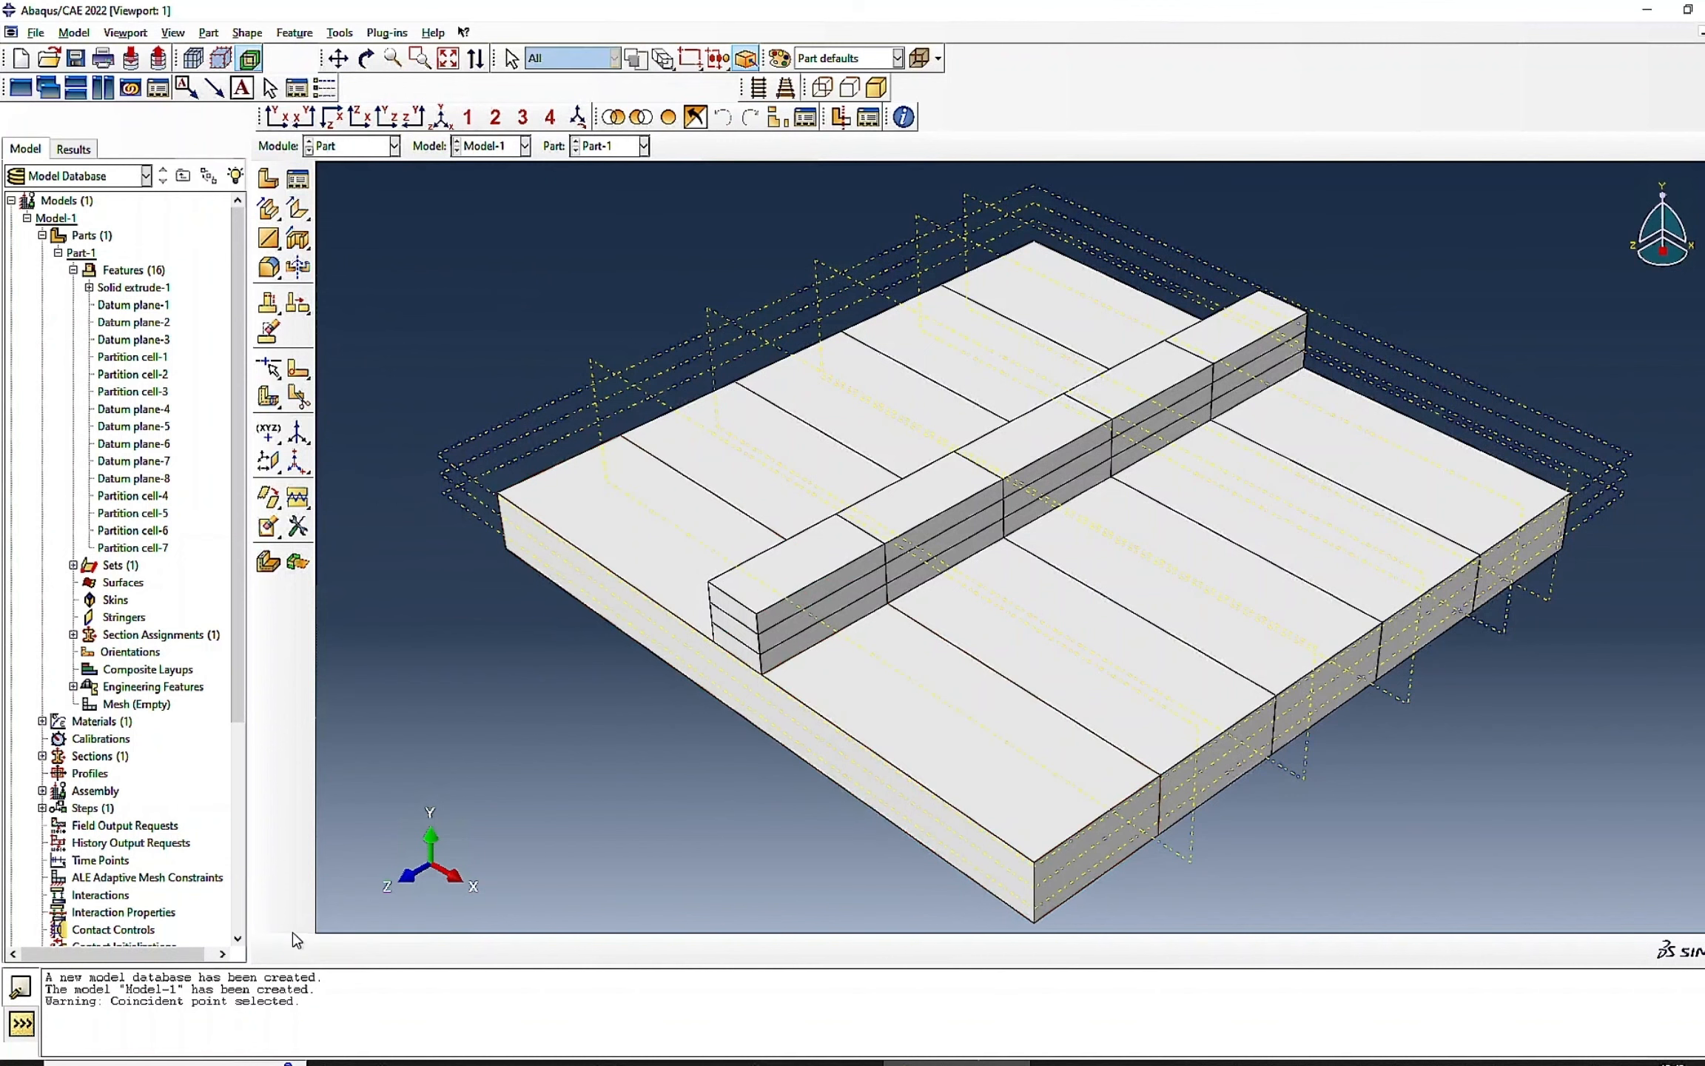
- Inspect the partitioned part and its instance in the assembly, collapsing the part's entries in the model tree
left_click(366, 59)
left_click_drag(990, 629, 907, 562)
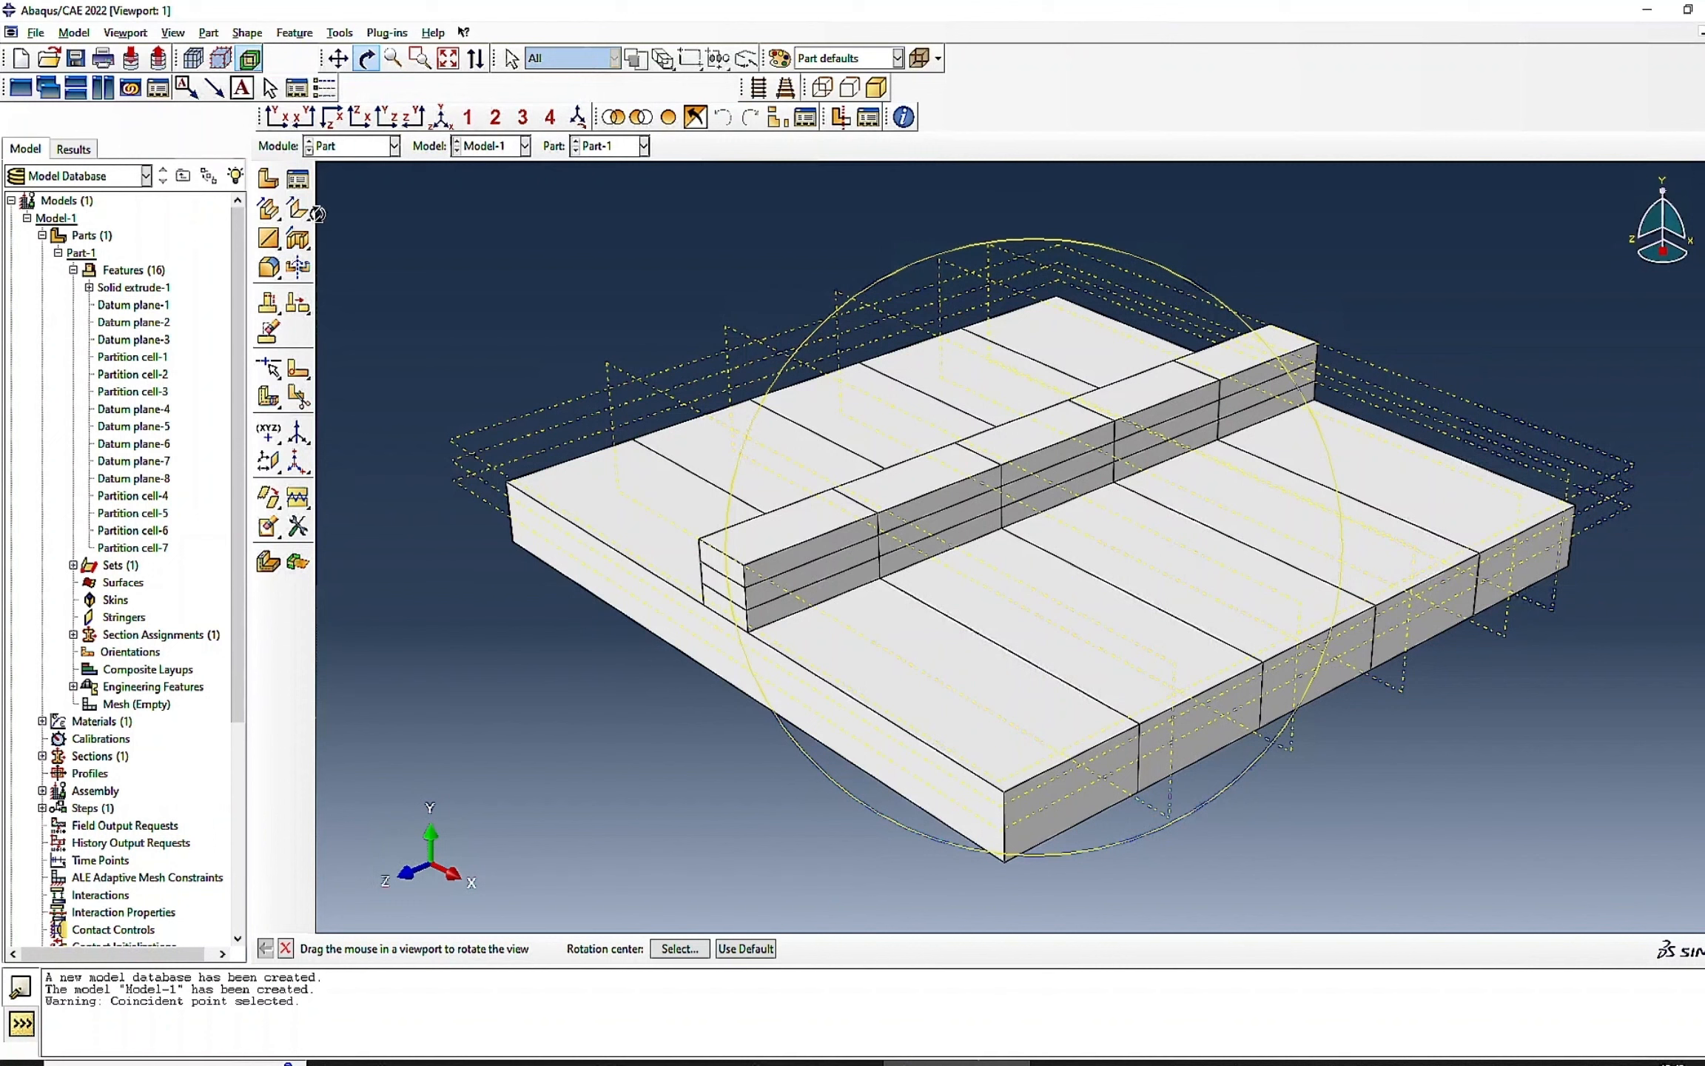
left_click(367, 58)
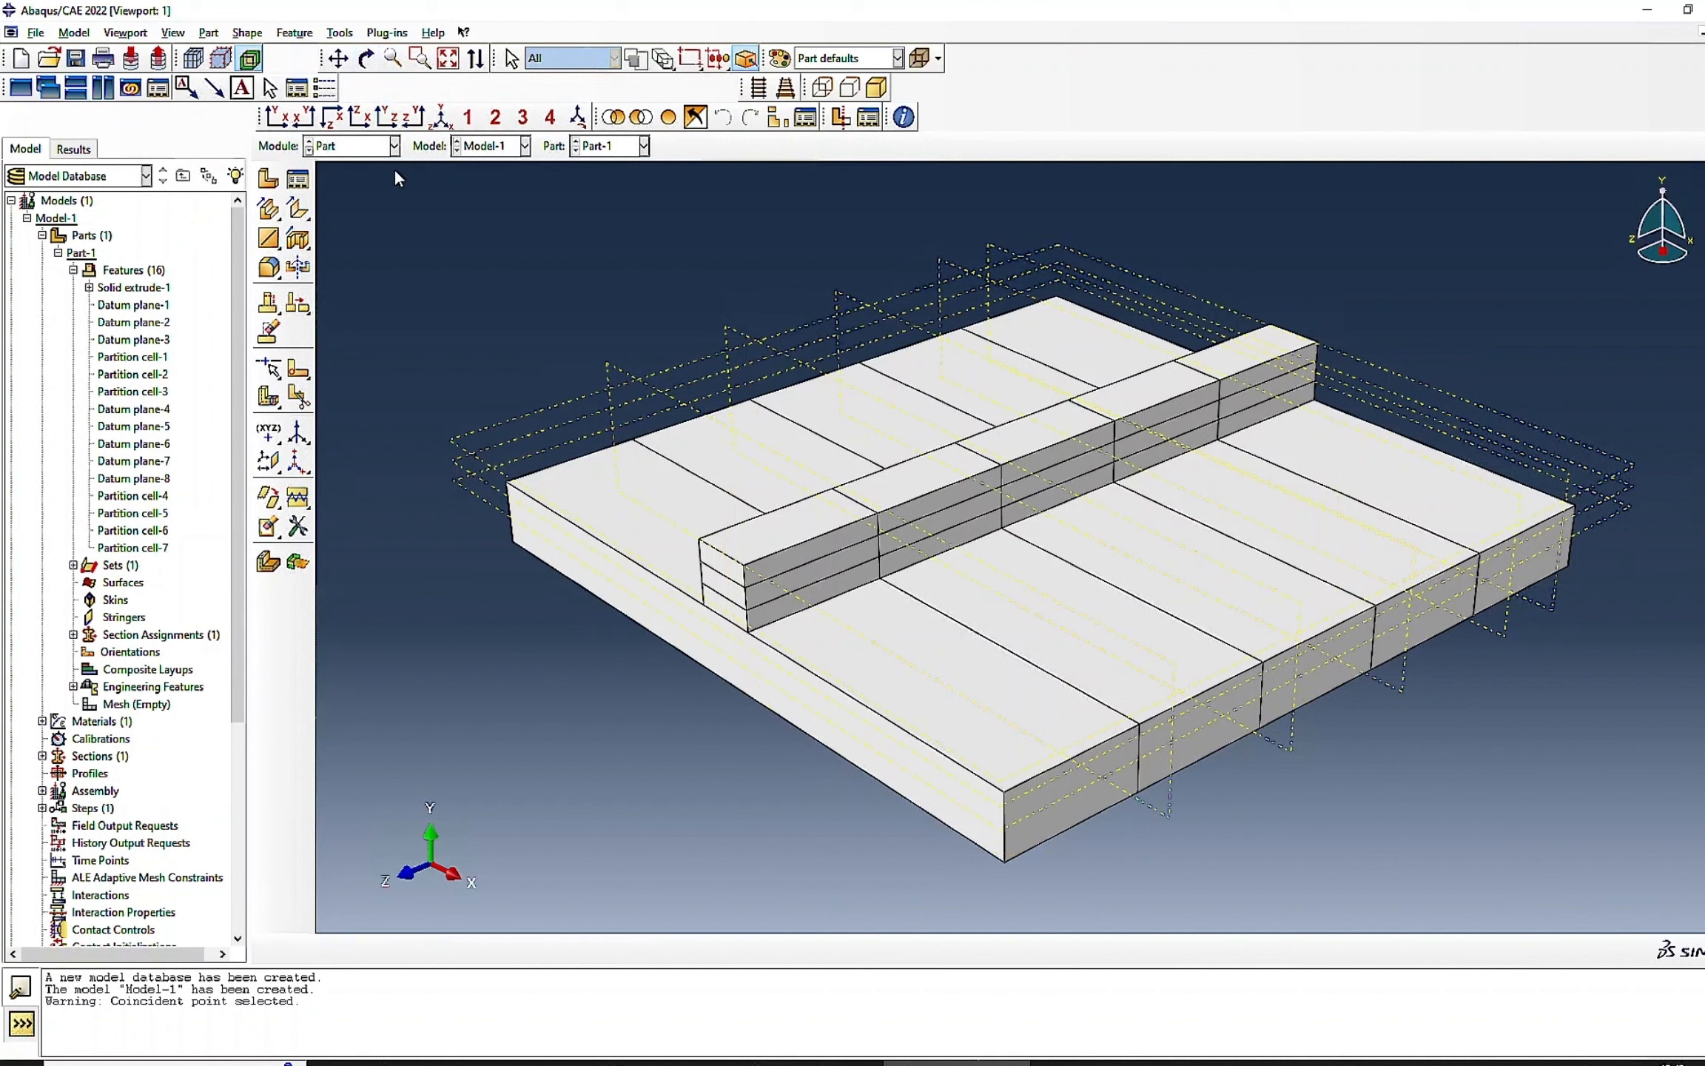
left_click(395, 146)
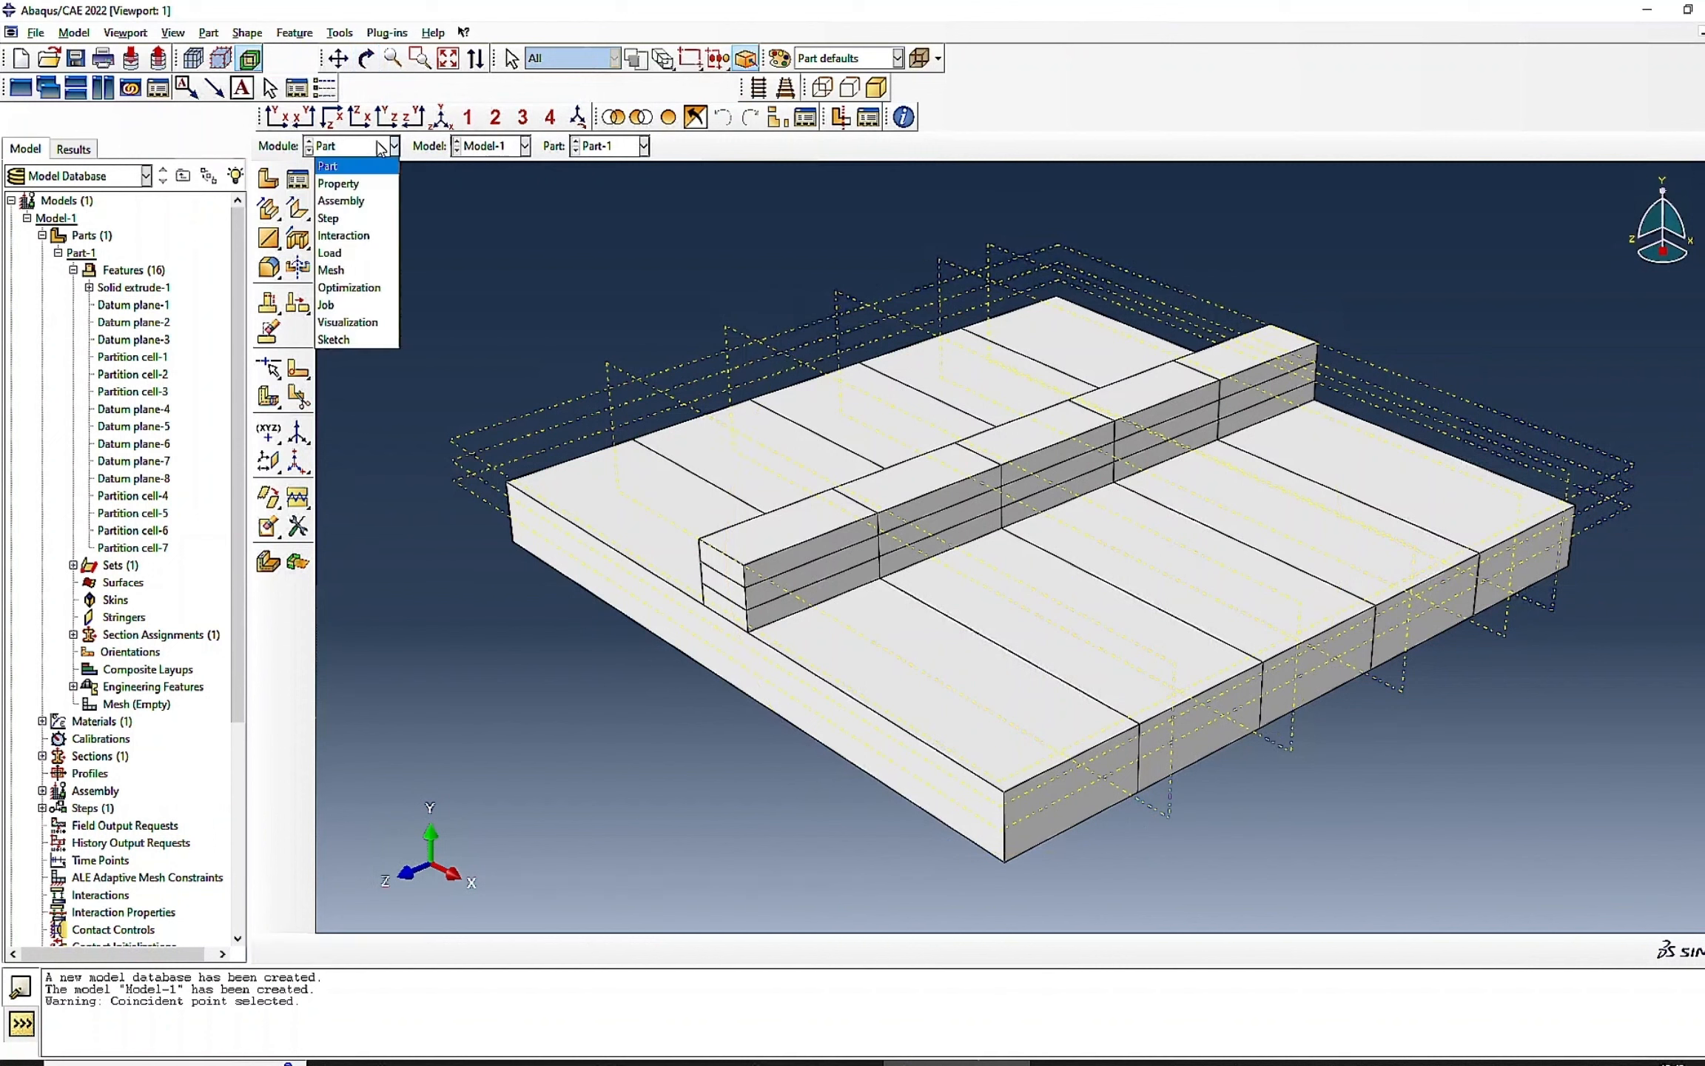
left_click(351, 201)
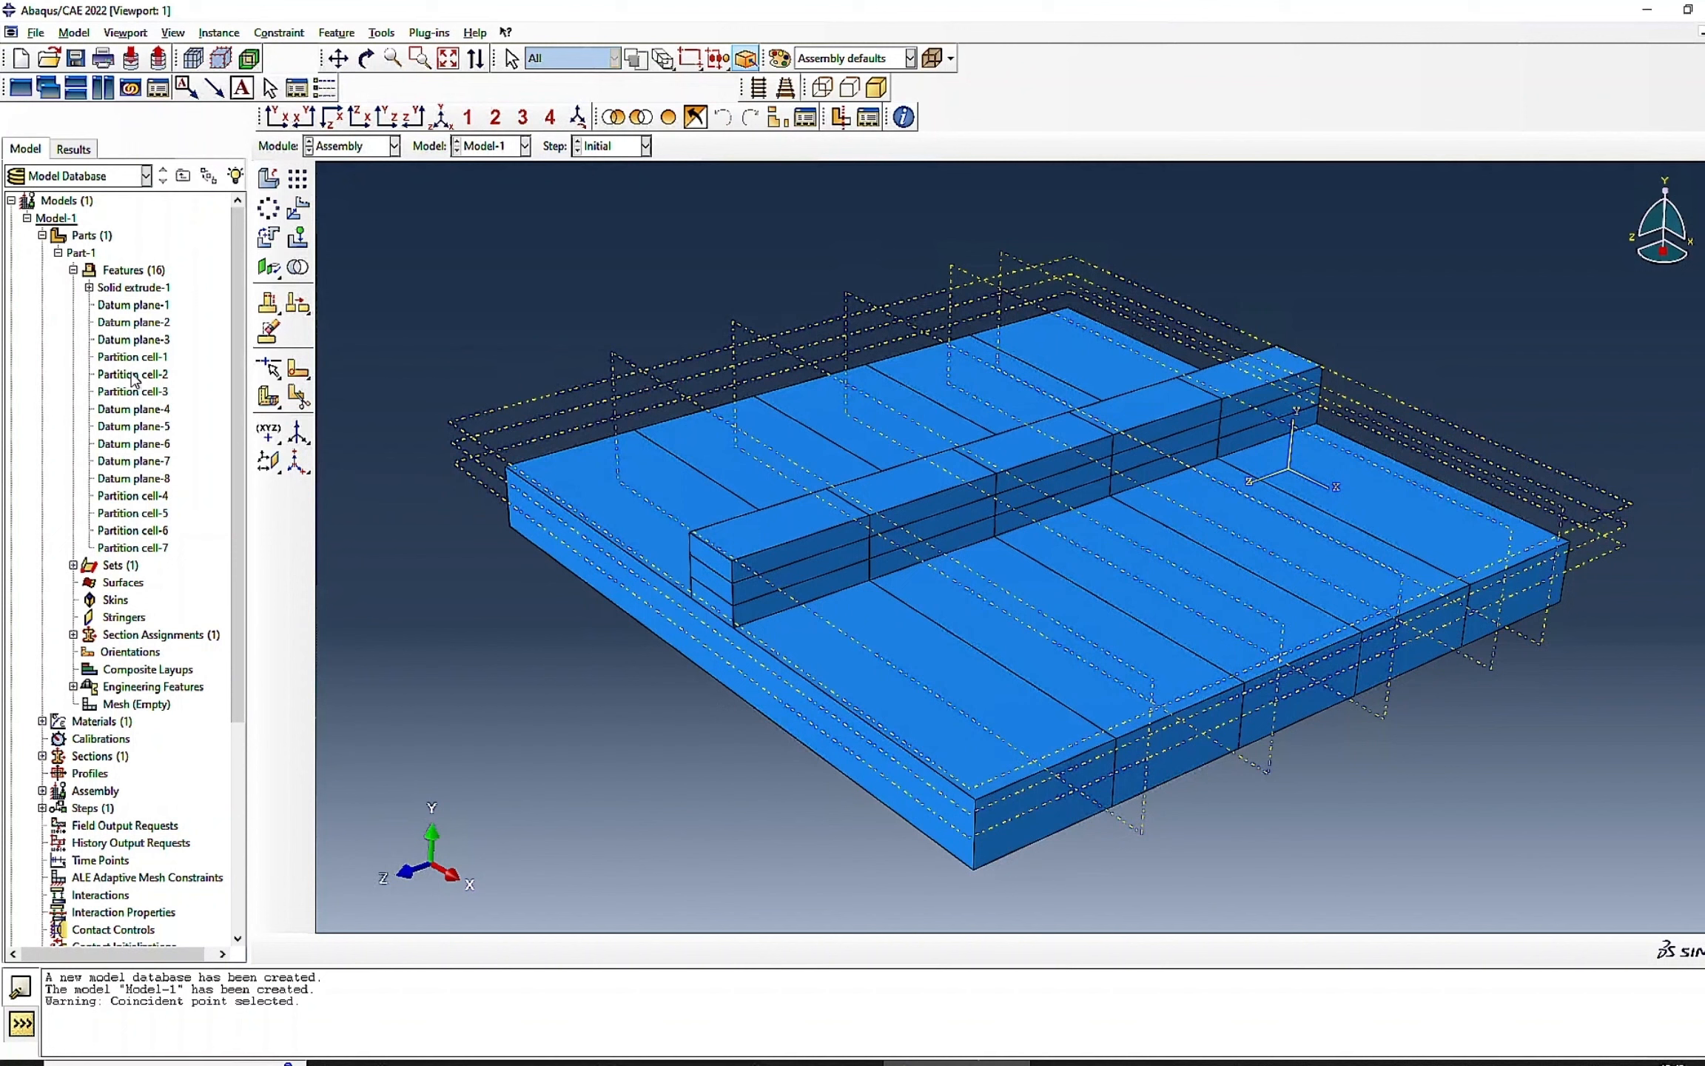
left_click(73, 270)
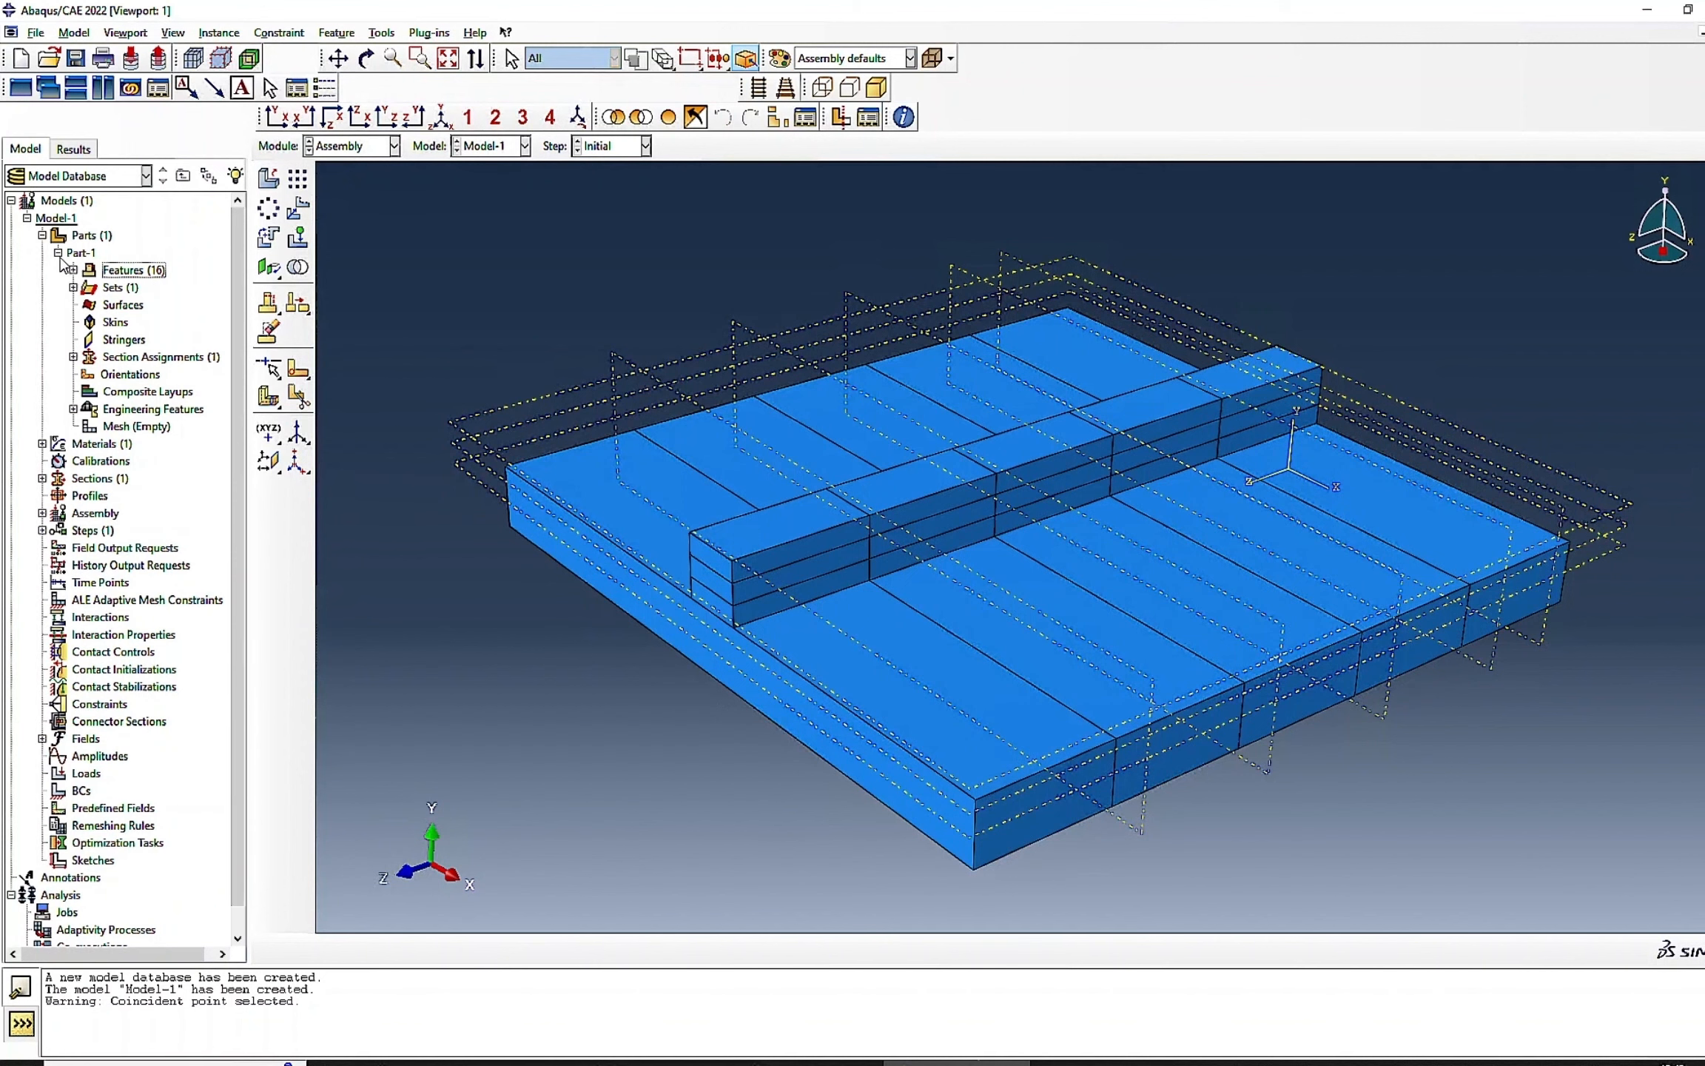
left_click(58, 252)
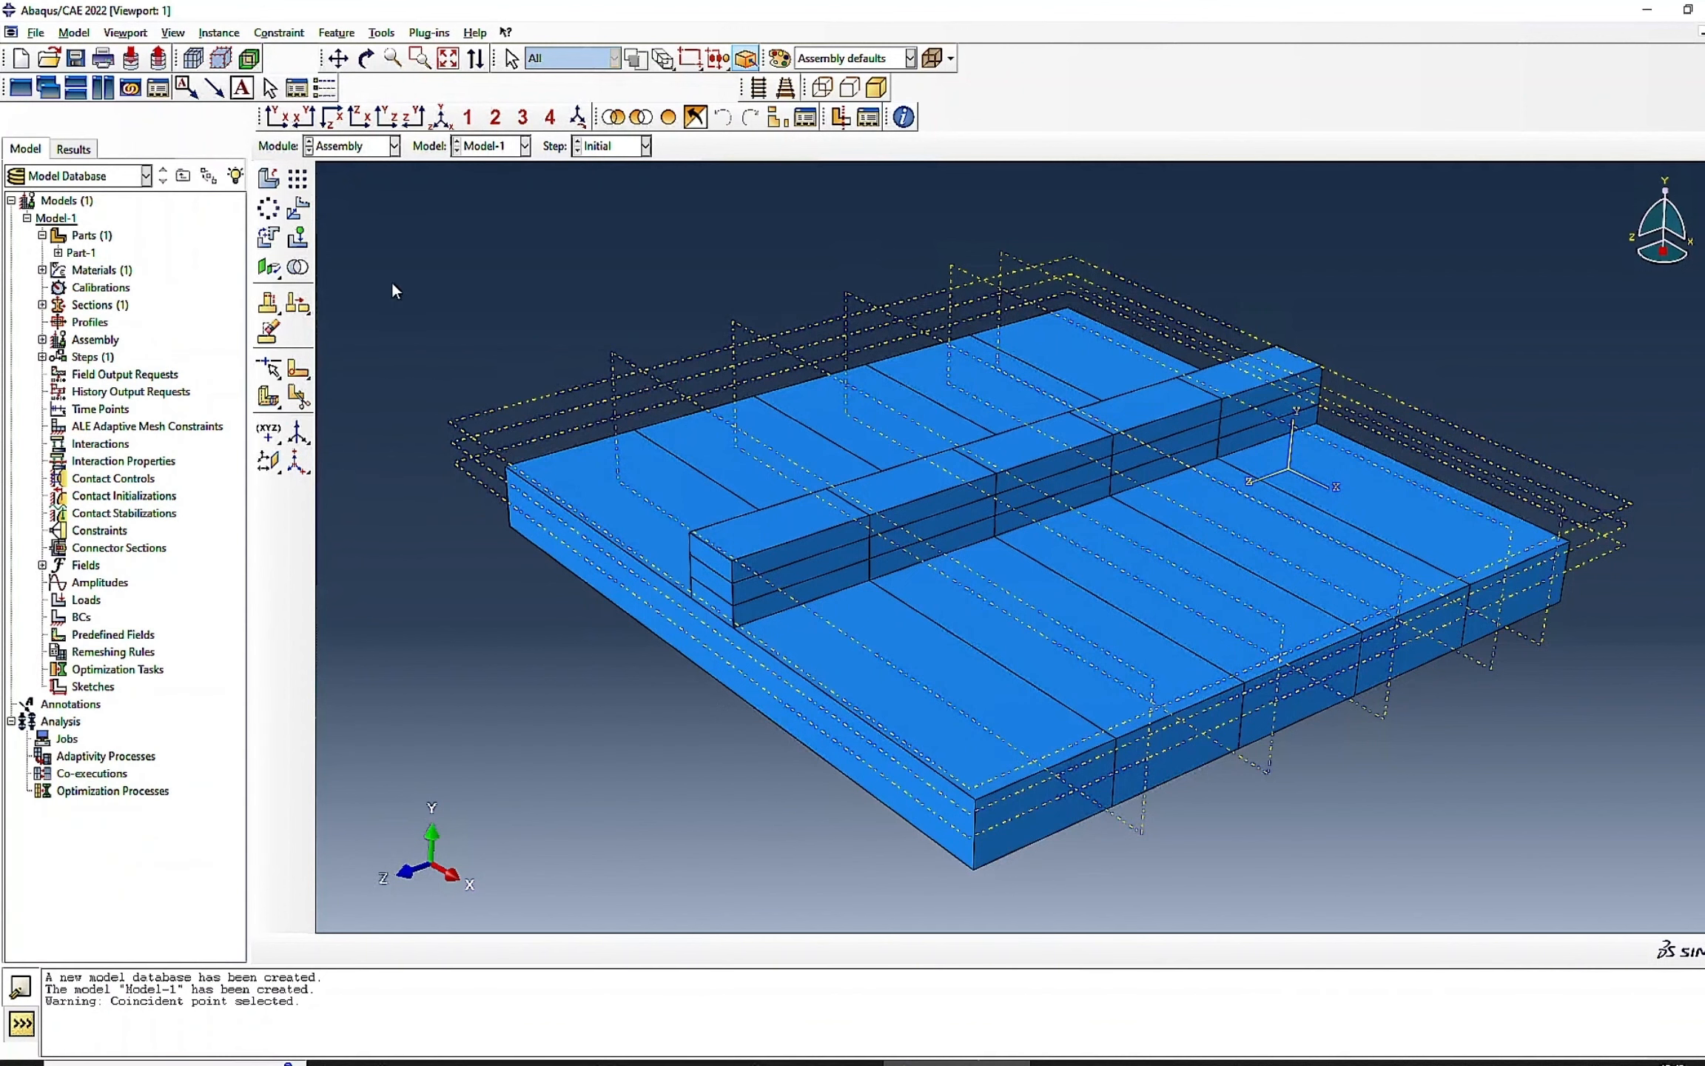
- Start a new Coupled temp-displacement analysis step after the Initial step in the Step module
left_click(365, 148)
left_click(335, 208)
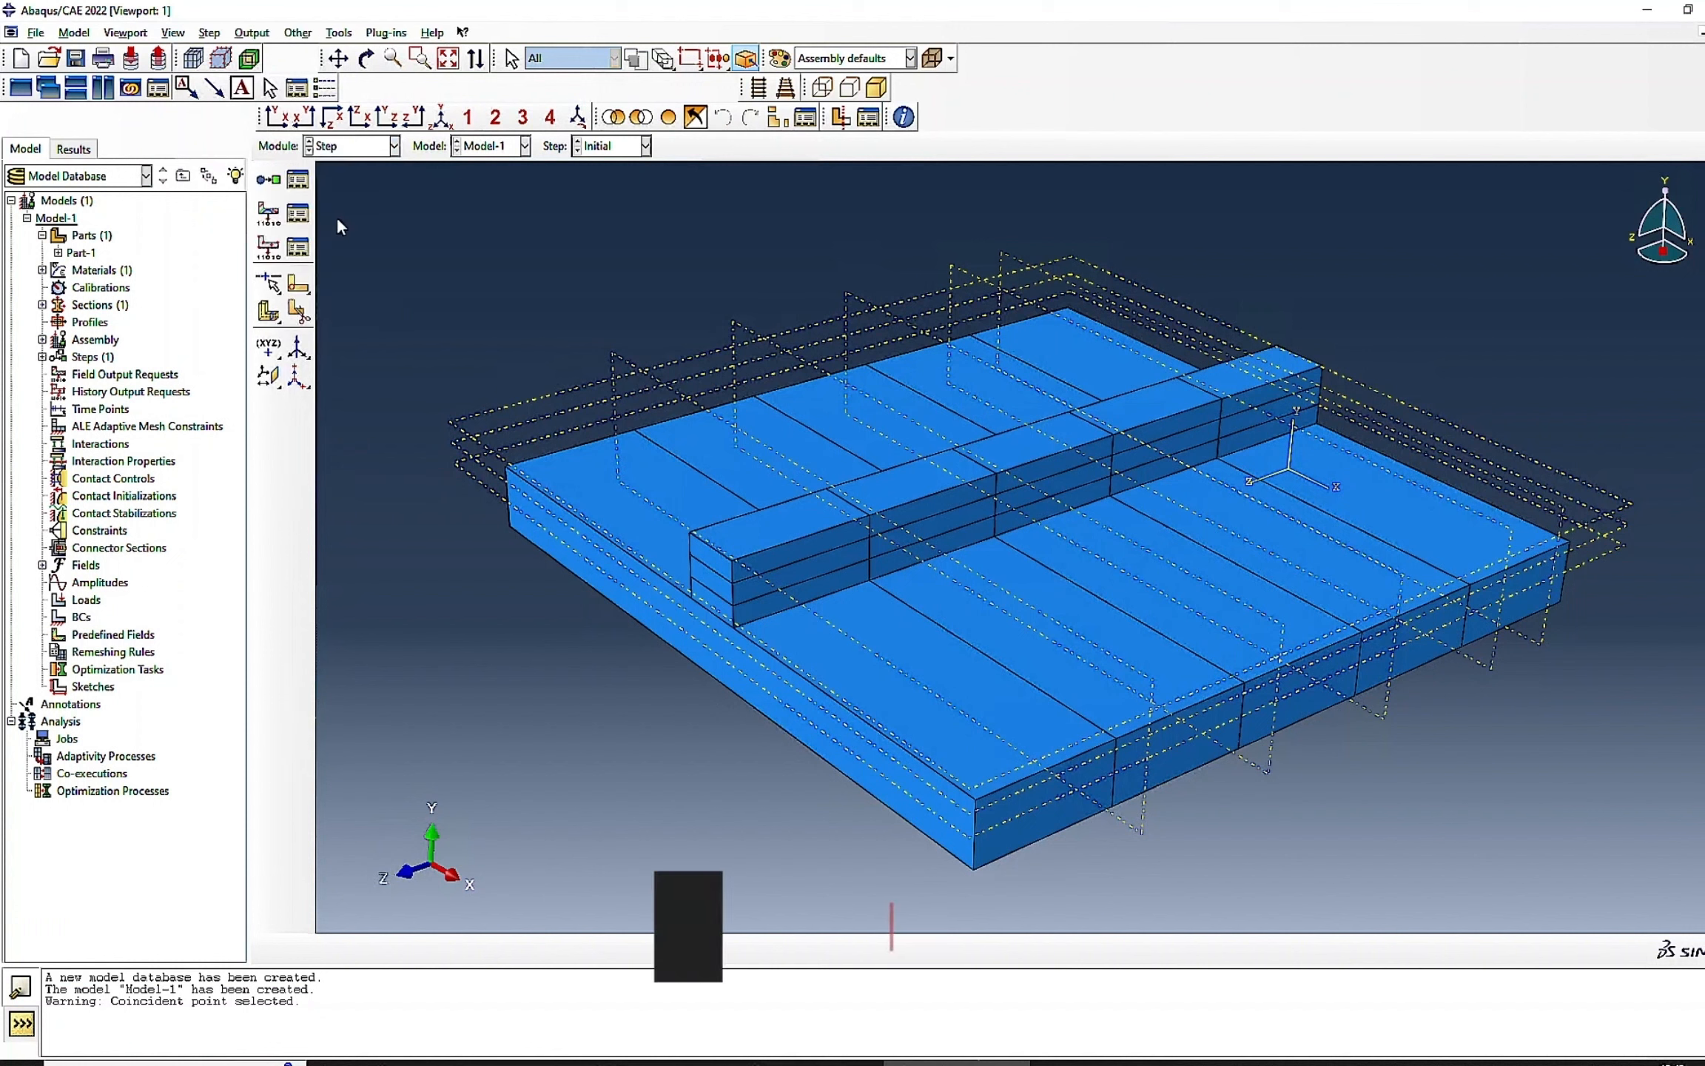
left_click(300, 182)
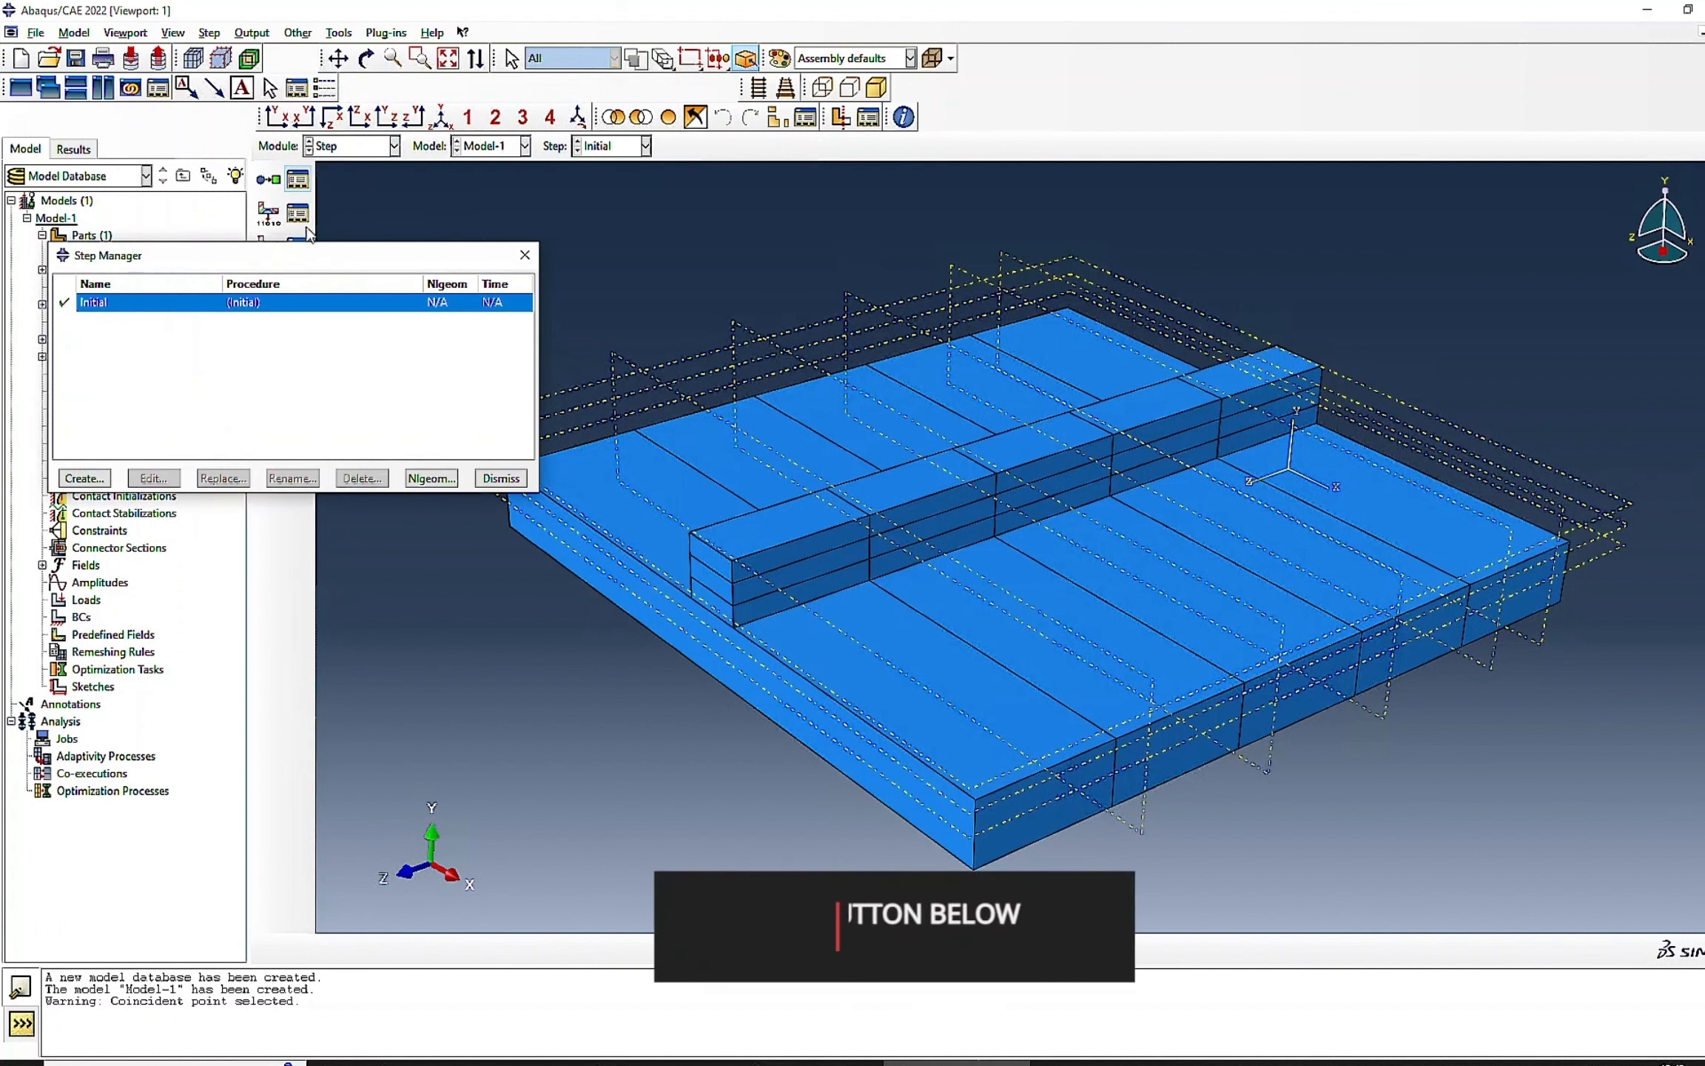
left_click(85, 478)
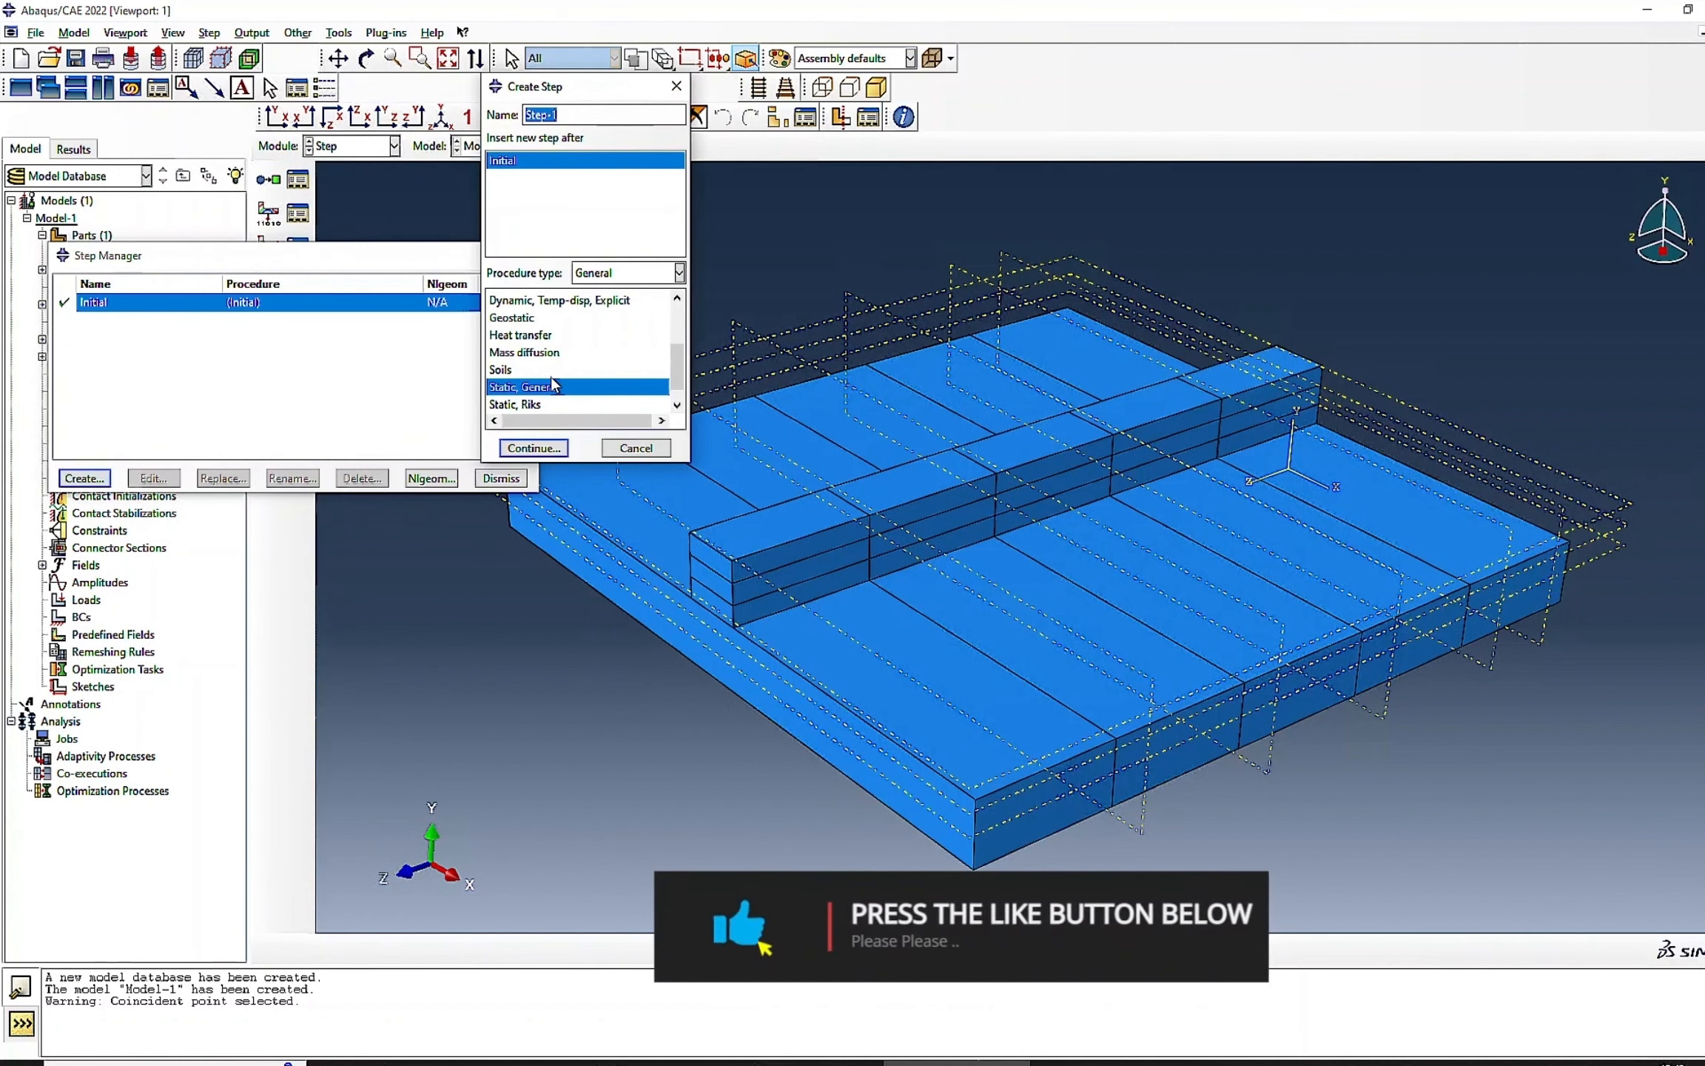
scroll(553, 383, "up", 2)
left_click(559, 299)
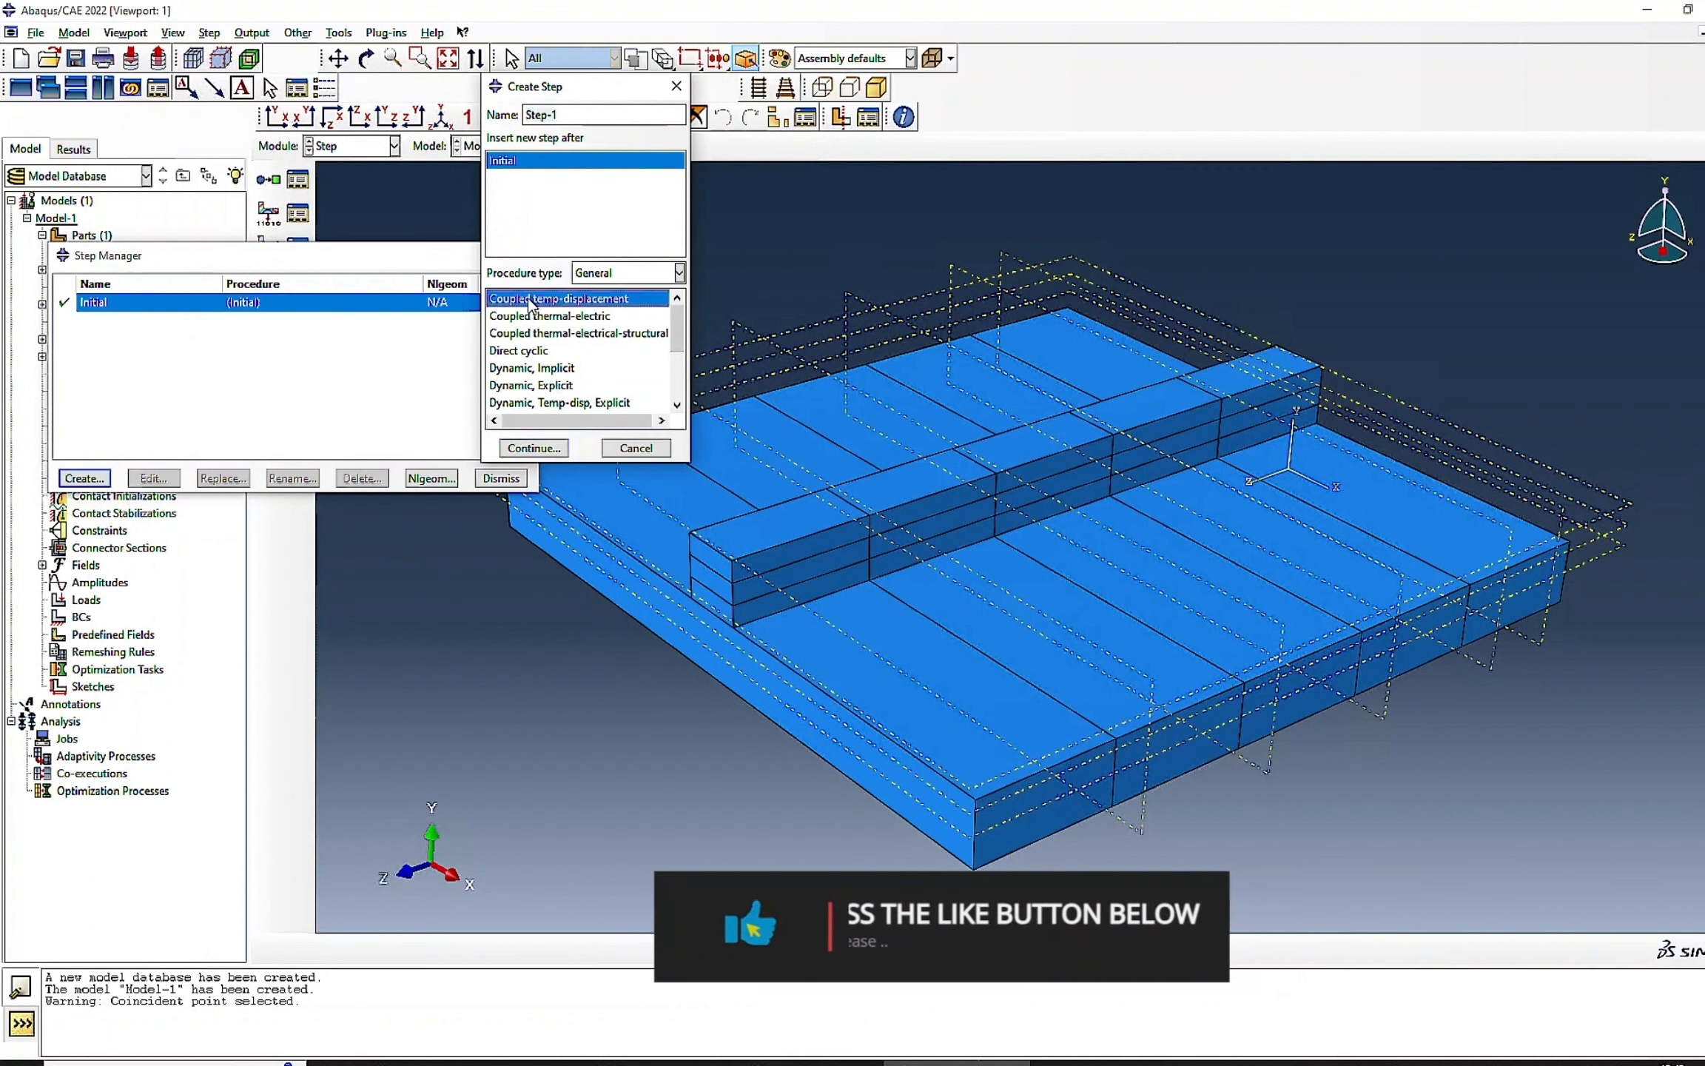
left_click(533, 448)
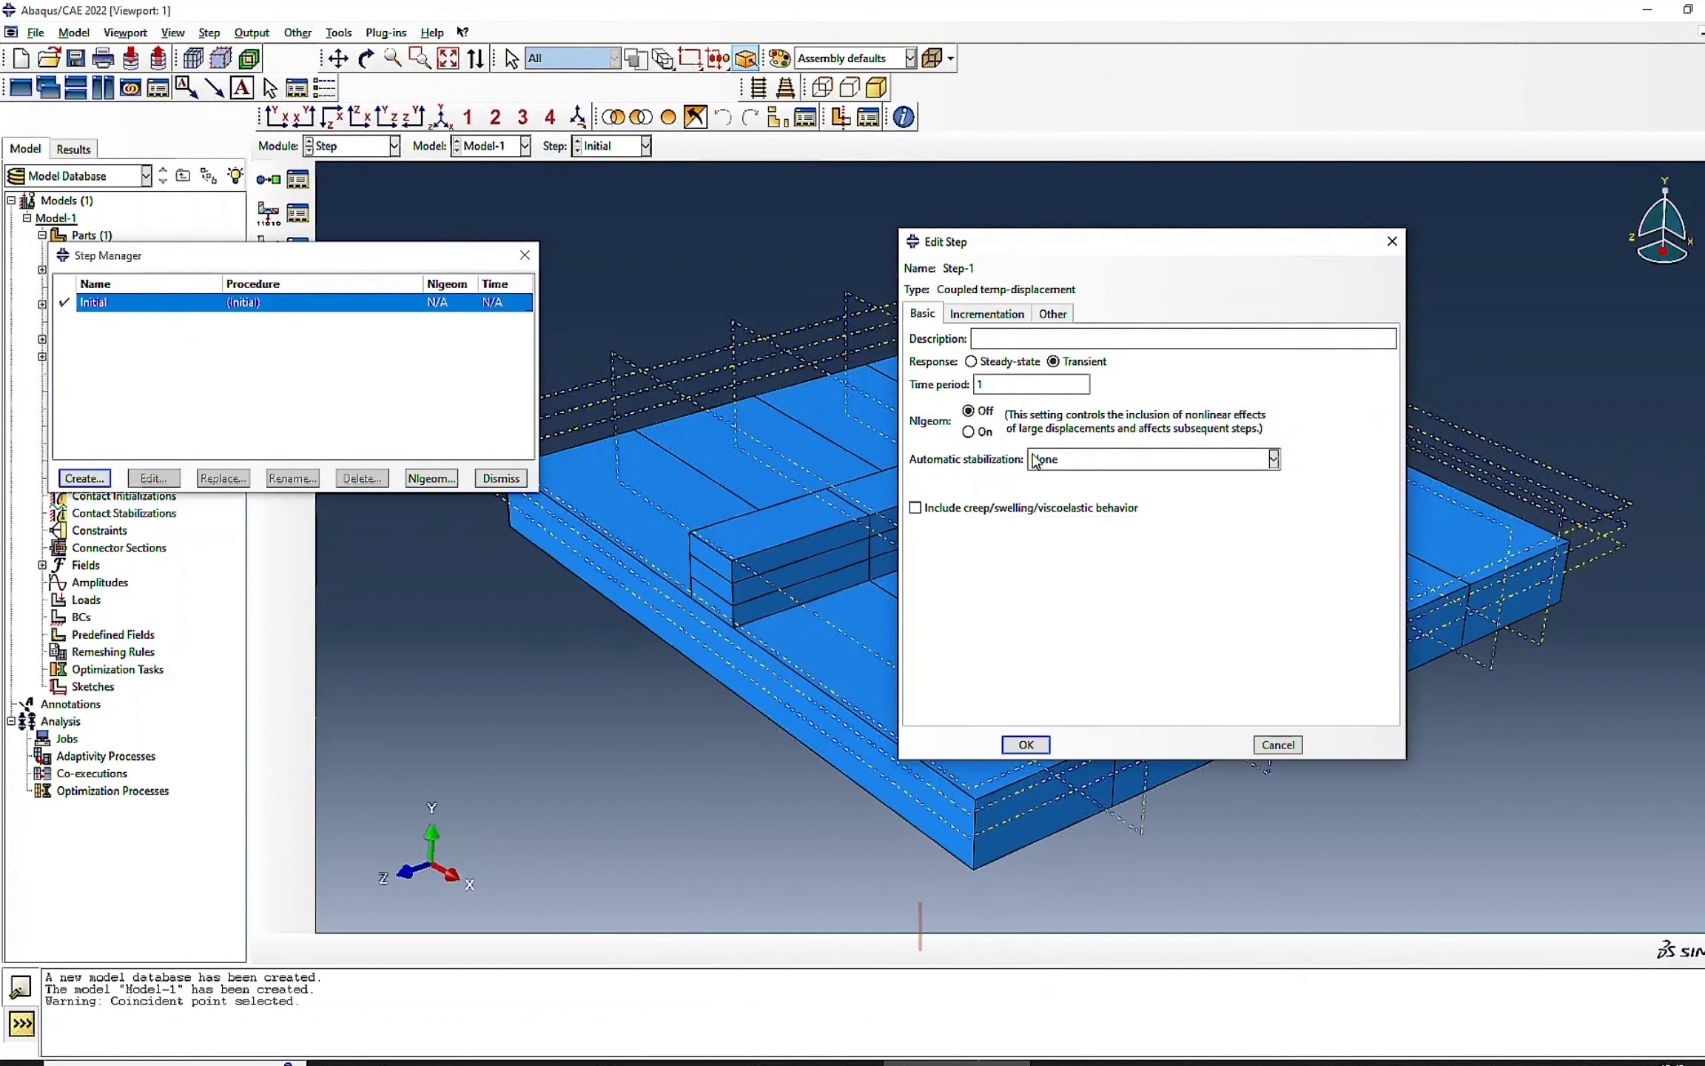
- Set the first step's maximum number of increments to 100000 and its initial and maximum increment sizes to 0.1
left_click(996, 320)
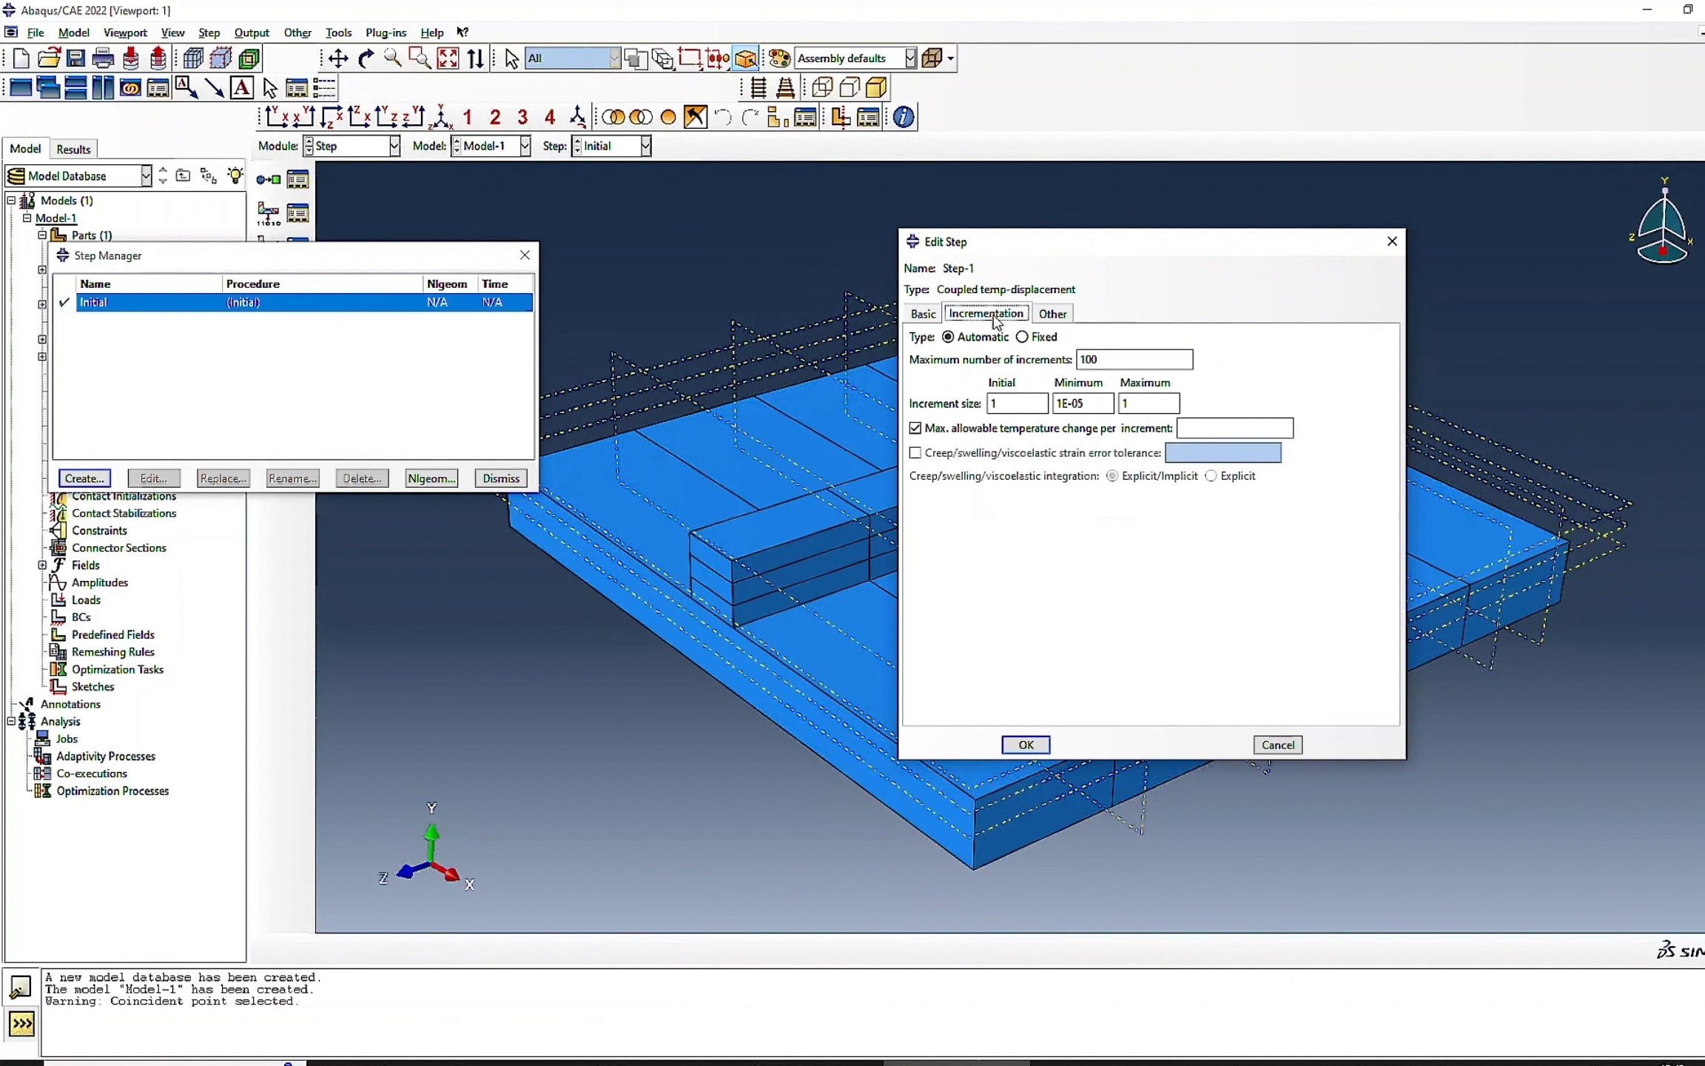
left_click(1096, 360)
type("000")
double_click(996, 403)
left_click(1128, 404)
double_click(1126, 404)
left_click(1026, 745)
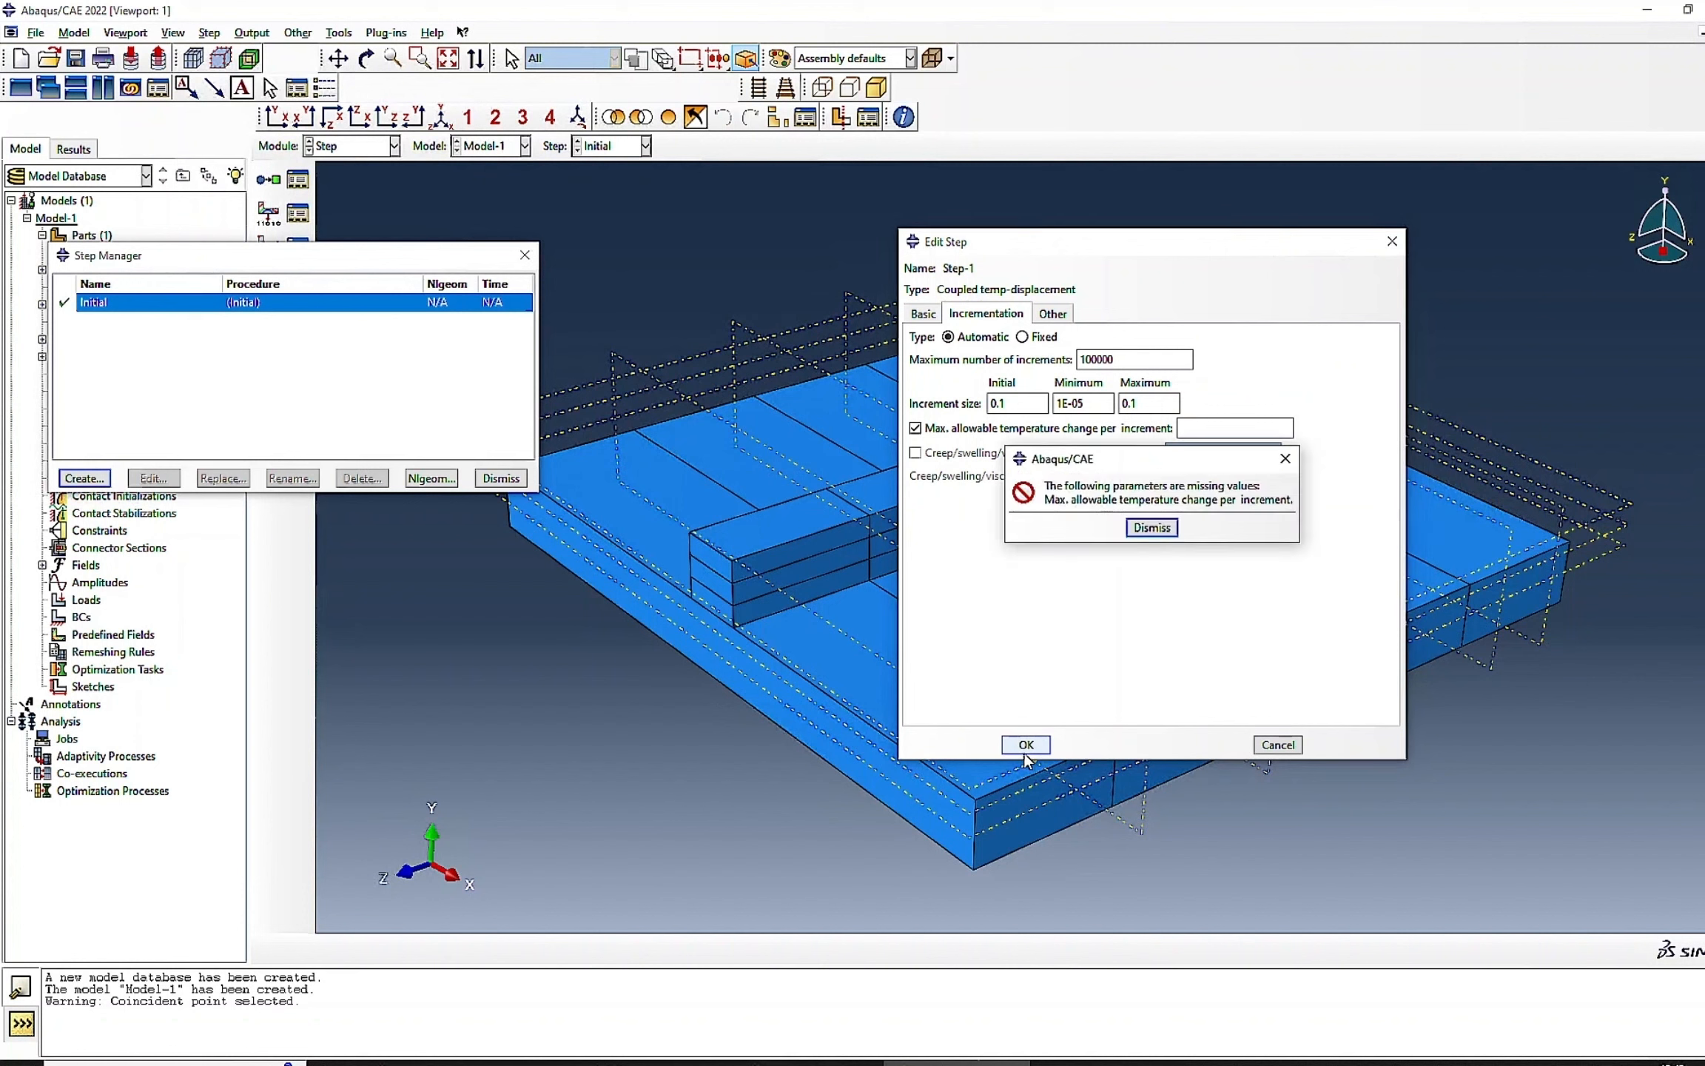
- Limit the first step's temperature change per increment to 100, turn Nlgeom on, and finish creating the step
left_click(1151, 528)
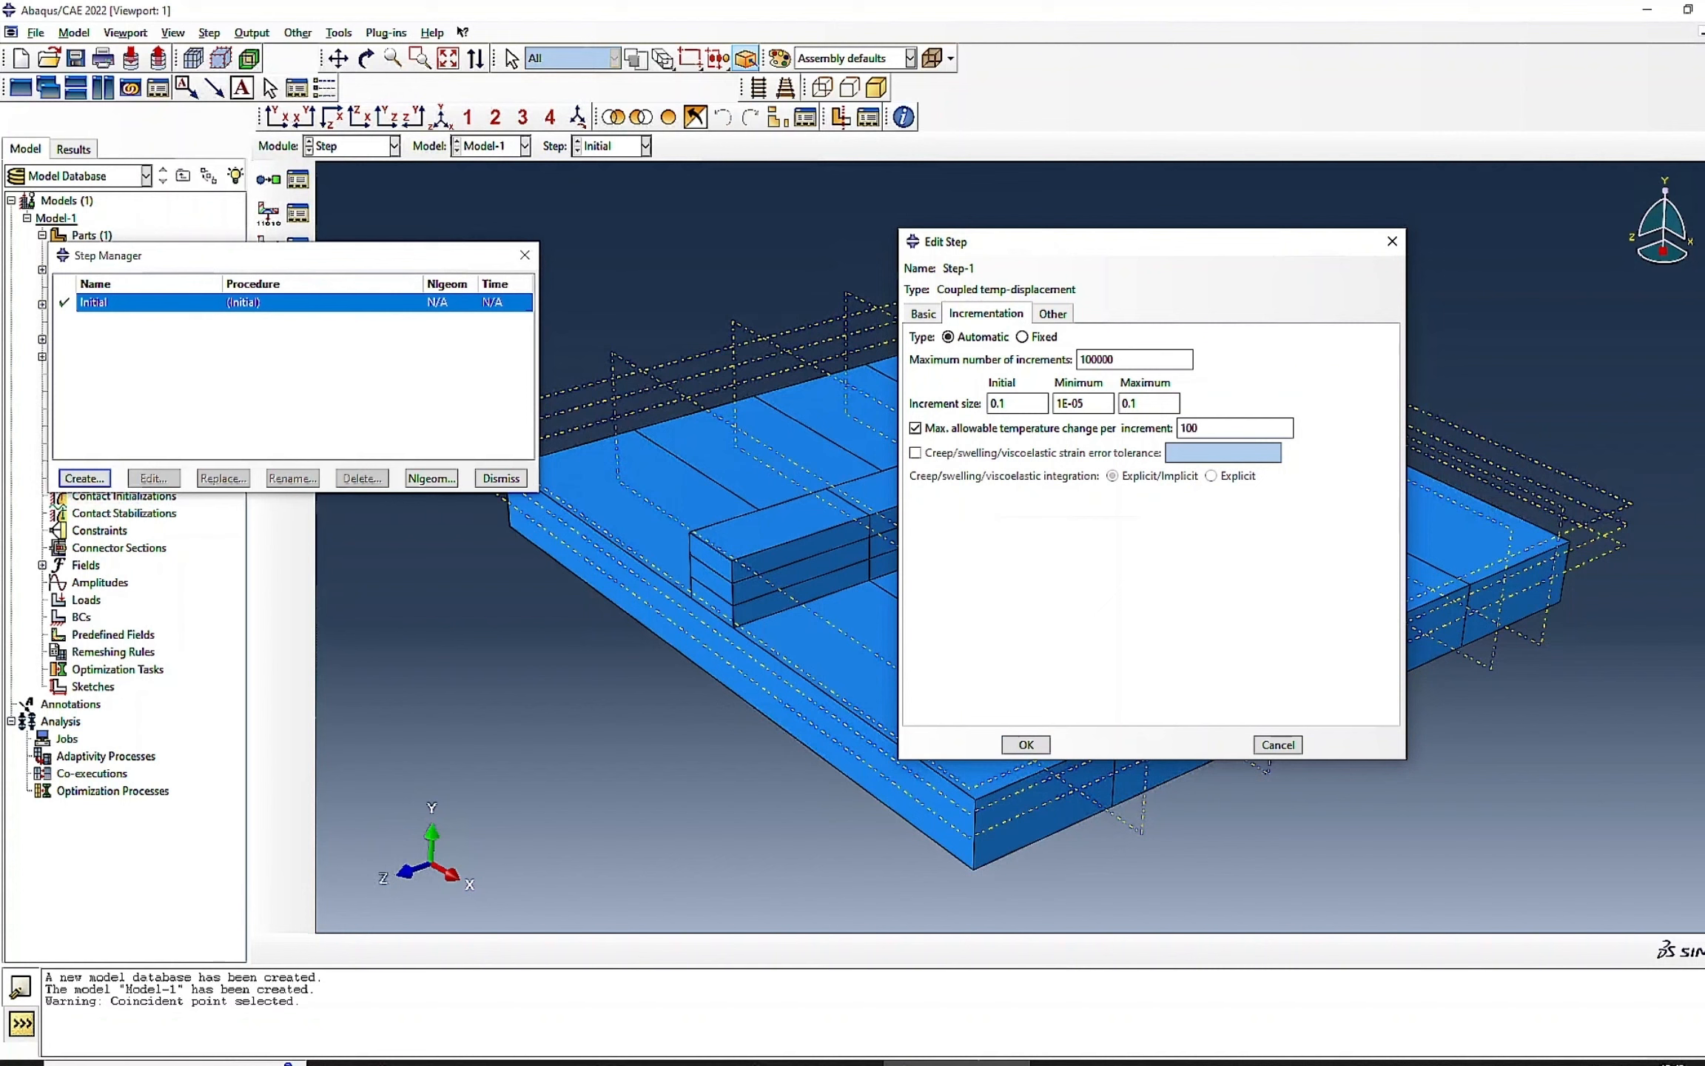
left_click(1023, 745)
left_click(1045, 312)
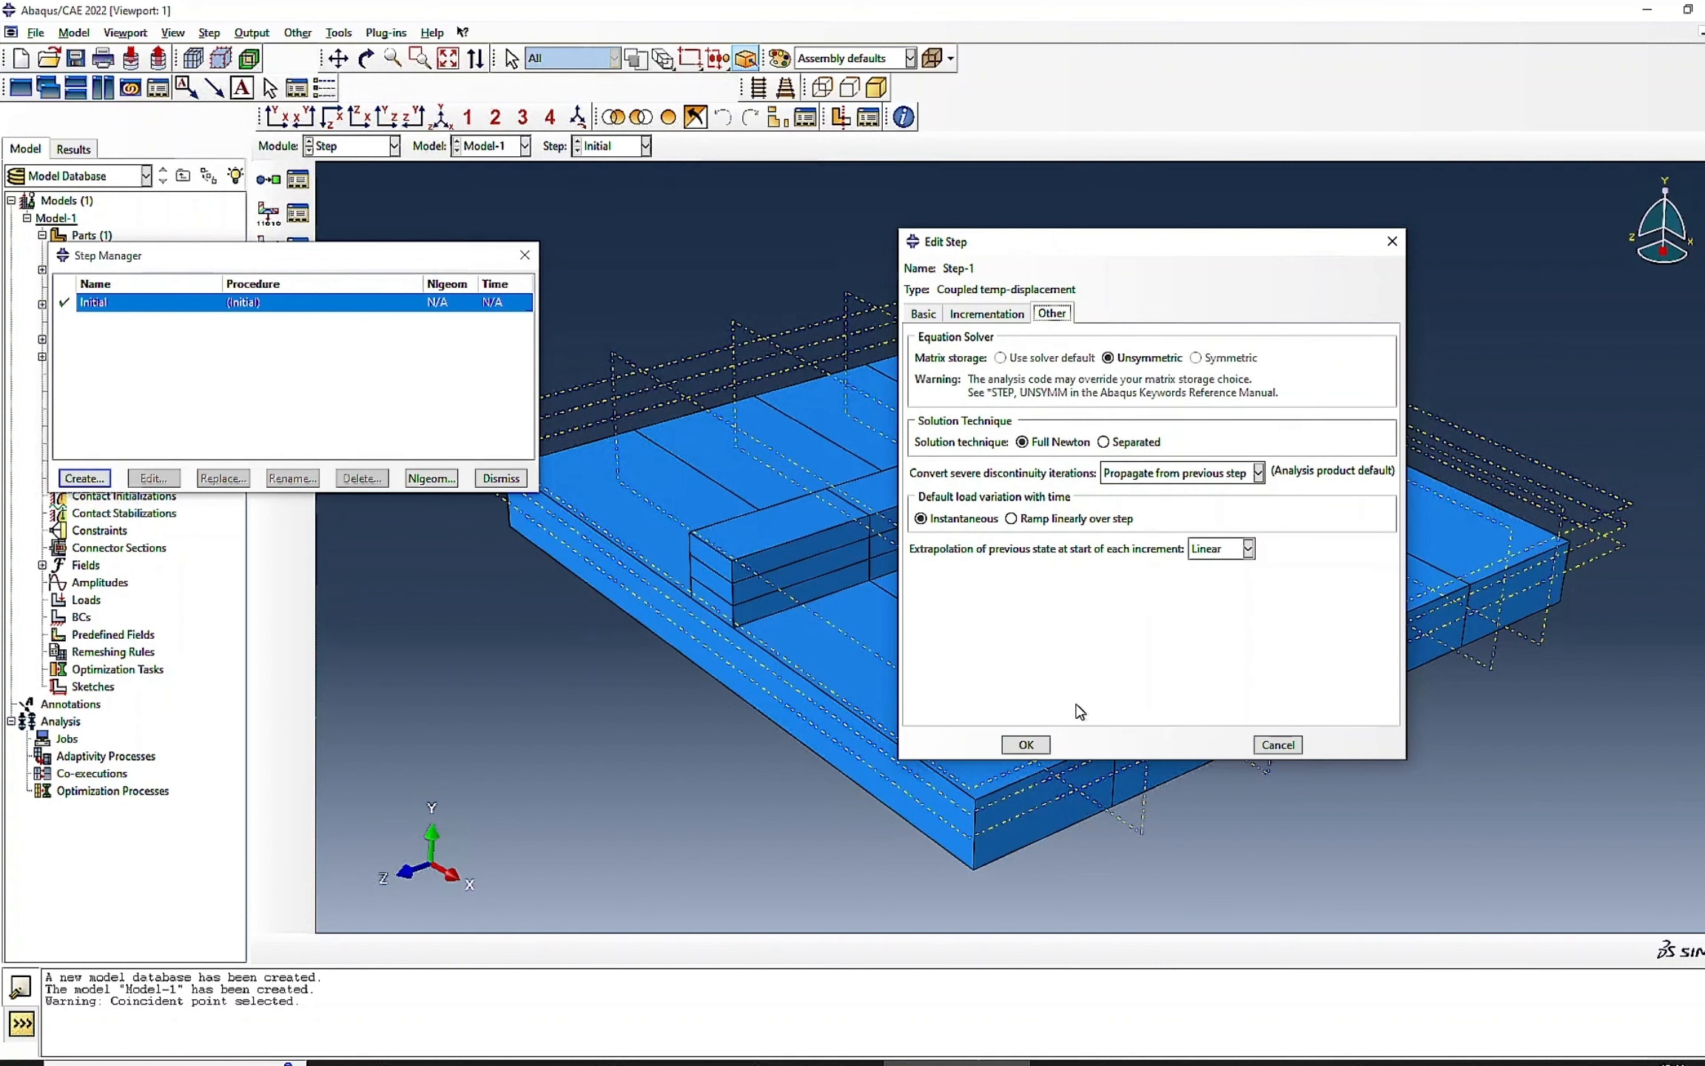
left_click(1026, 745)
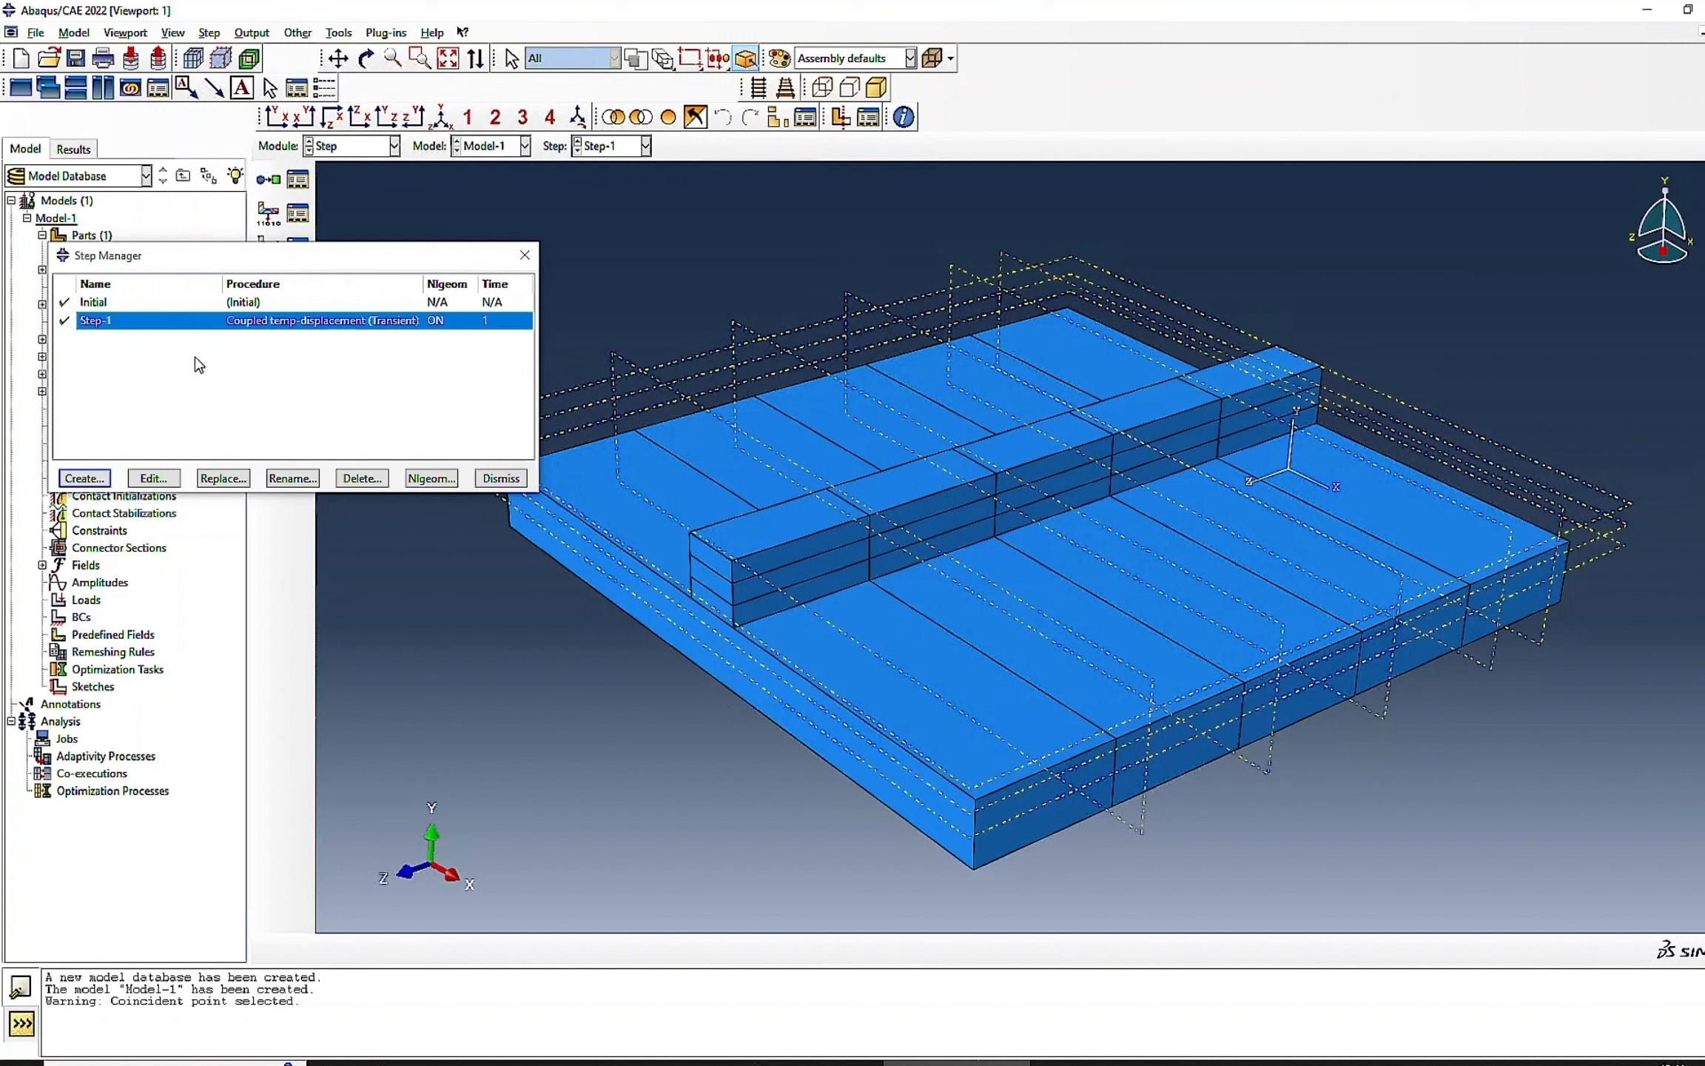
- Add a second Coupled temp-displacement step with 10000 maximum increments, initial and maximum increment sizes of 0.1, and 100 allowable temperature change per increment
left_click(83, 479)
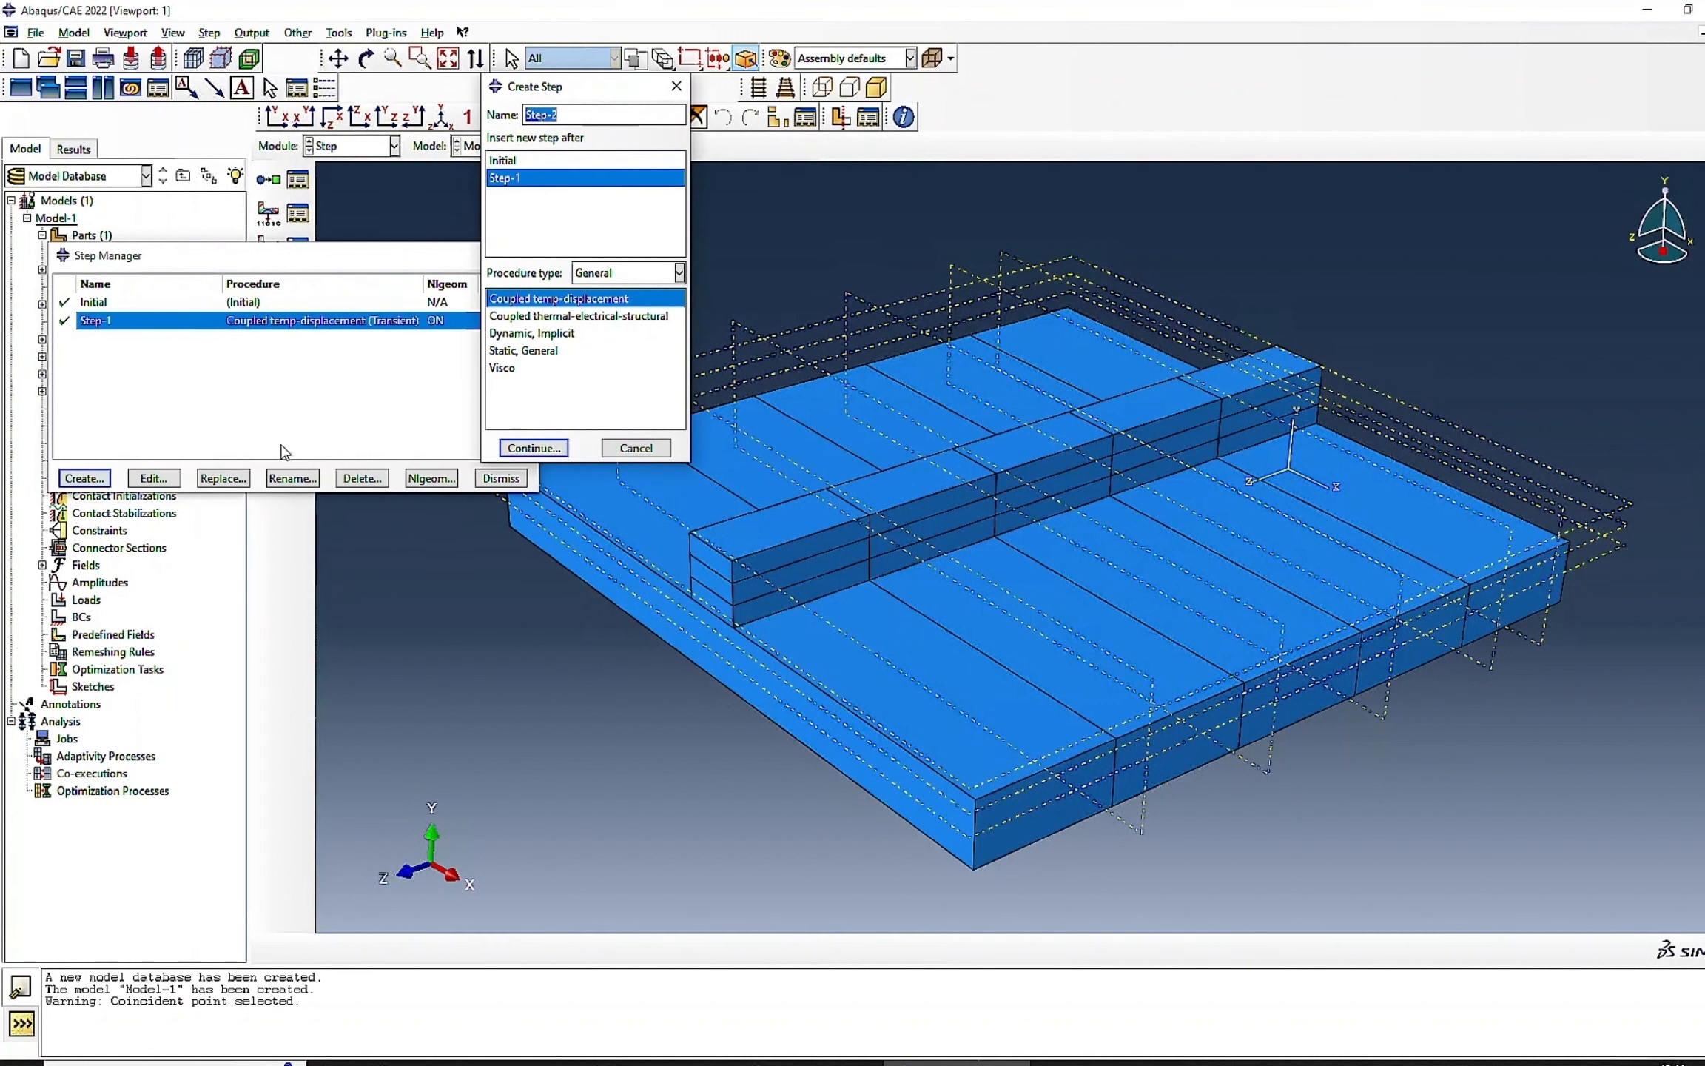
left_click(533, 448)
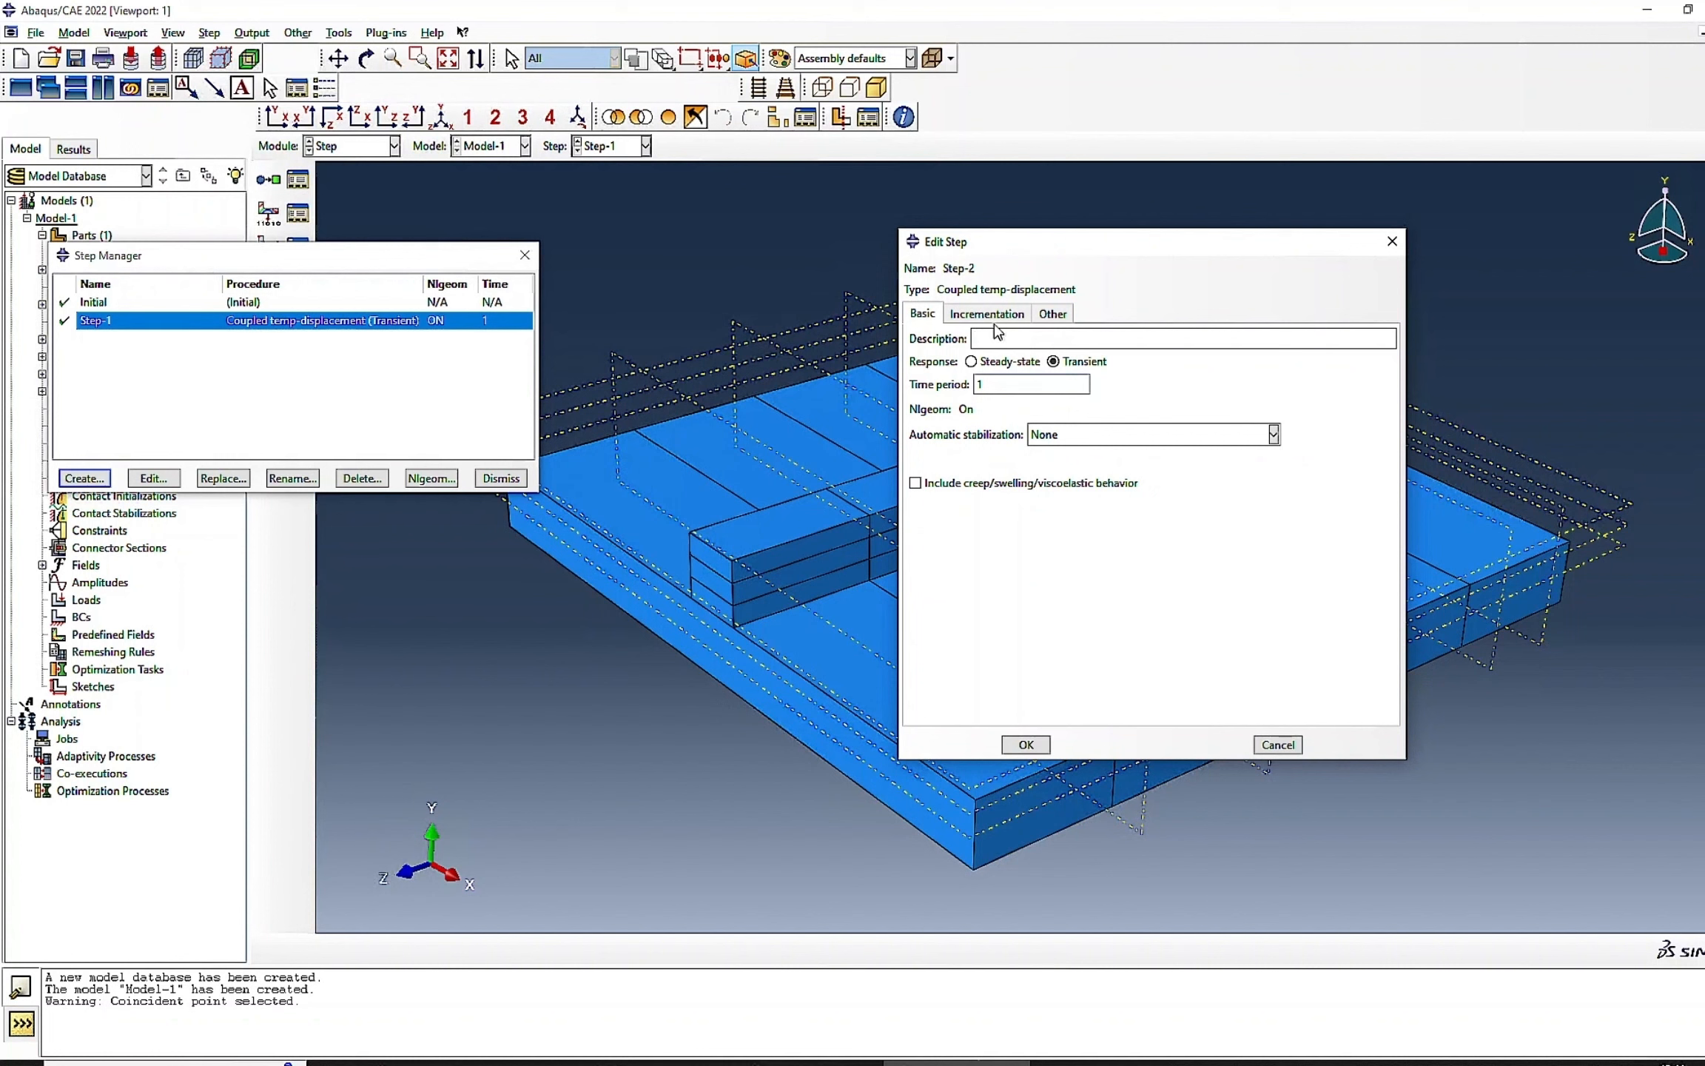
left_click(993, 318)
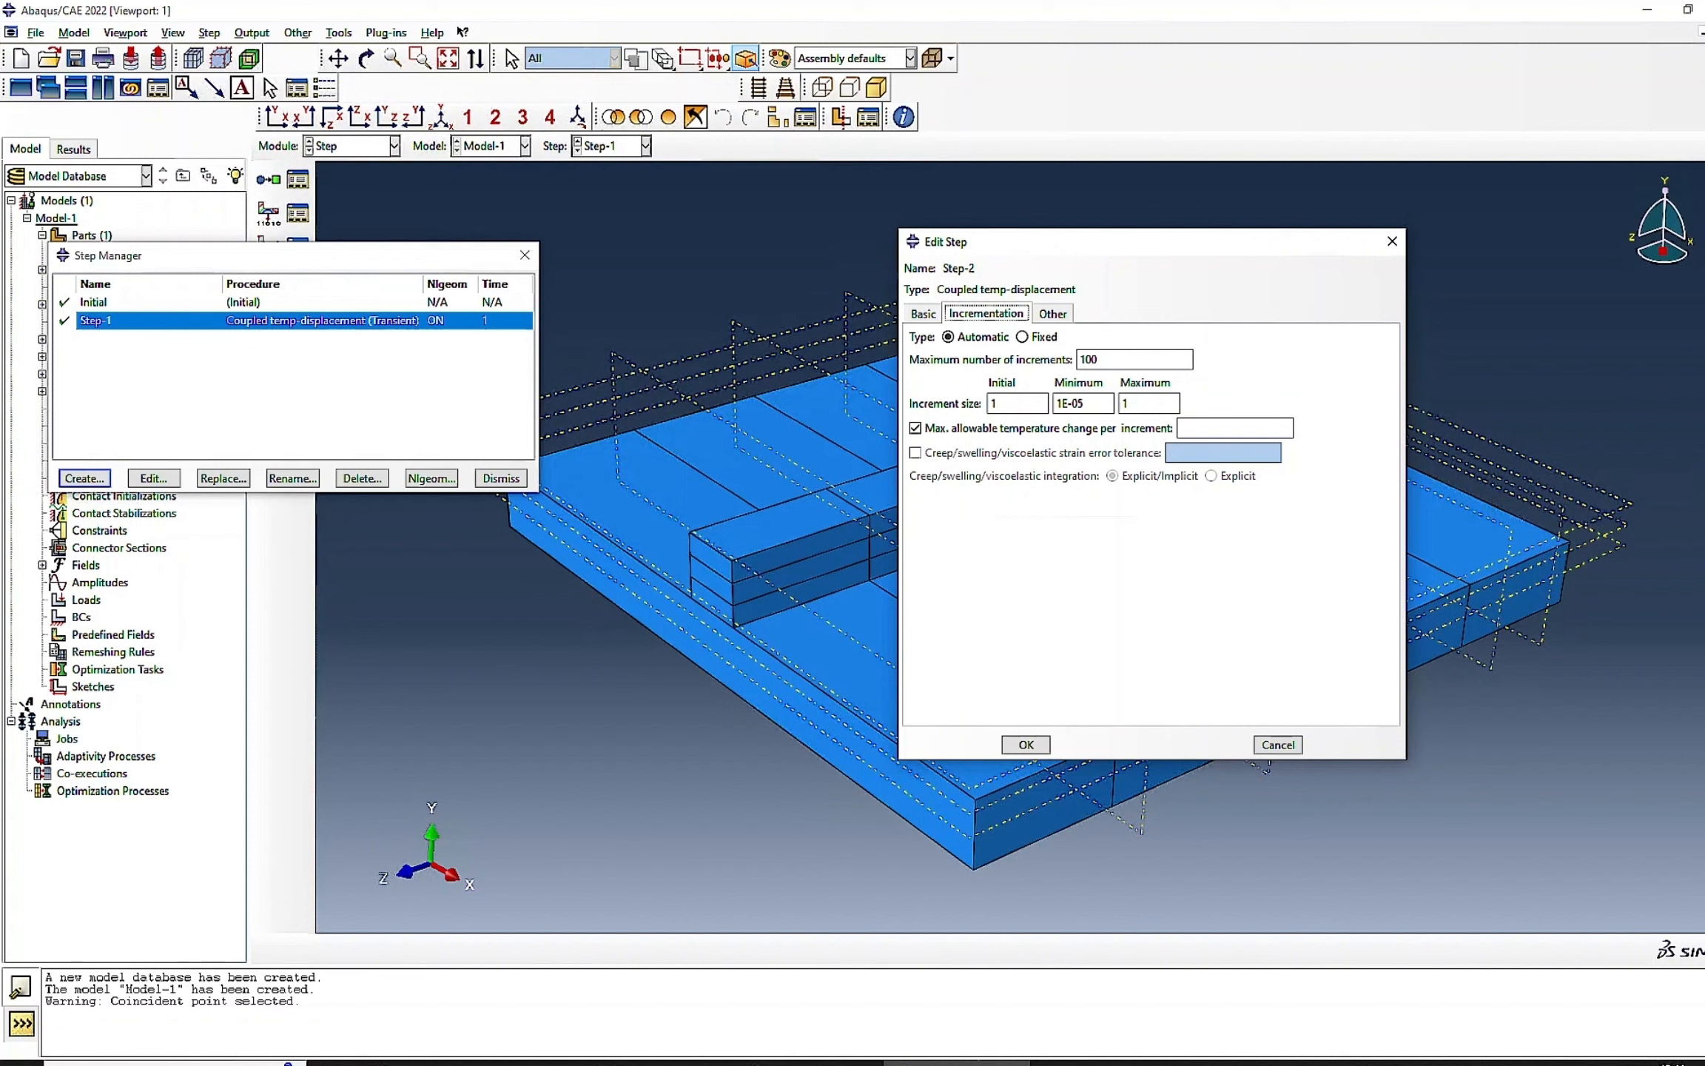
left_click(1180, 428)
type("10000")
double_click(992, 404)
type("0.1")
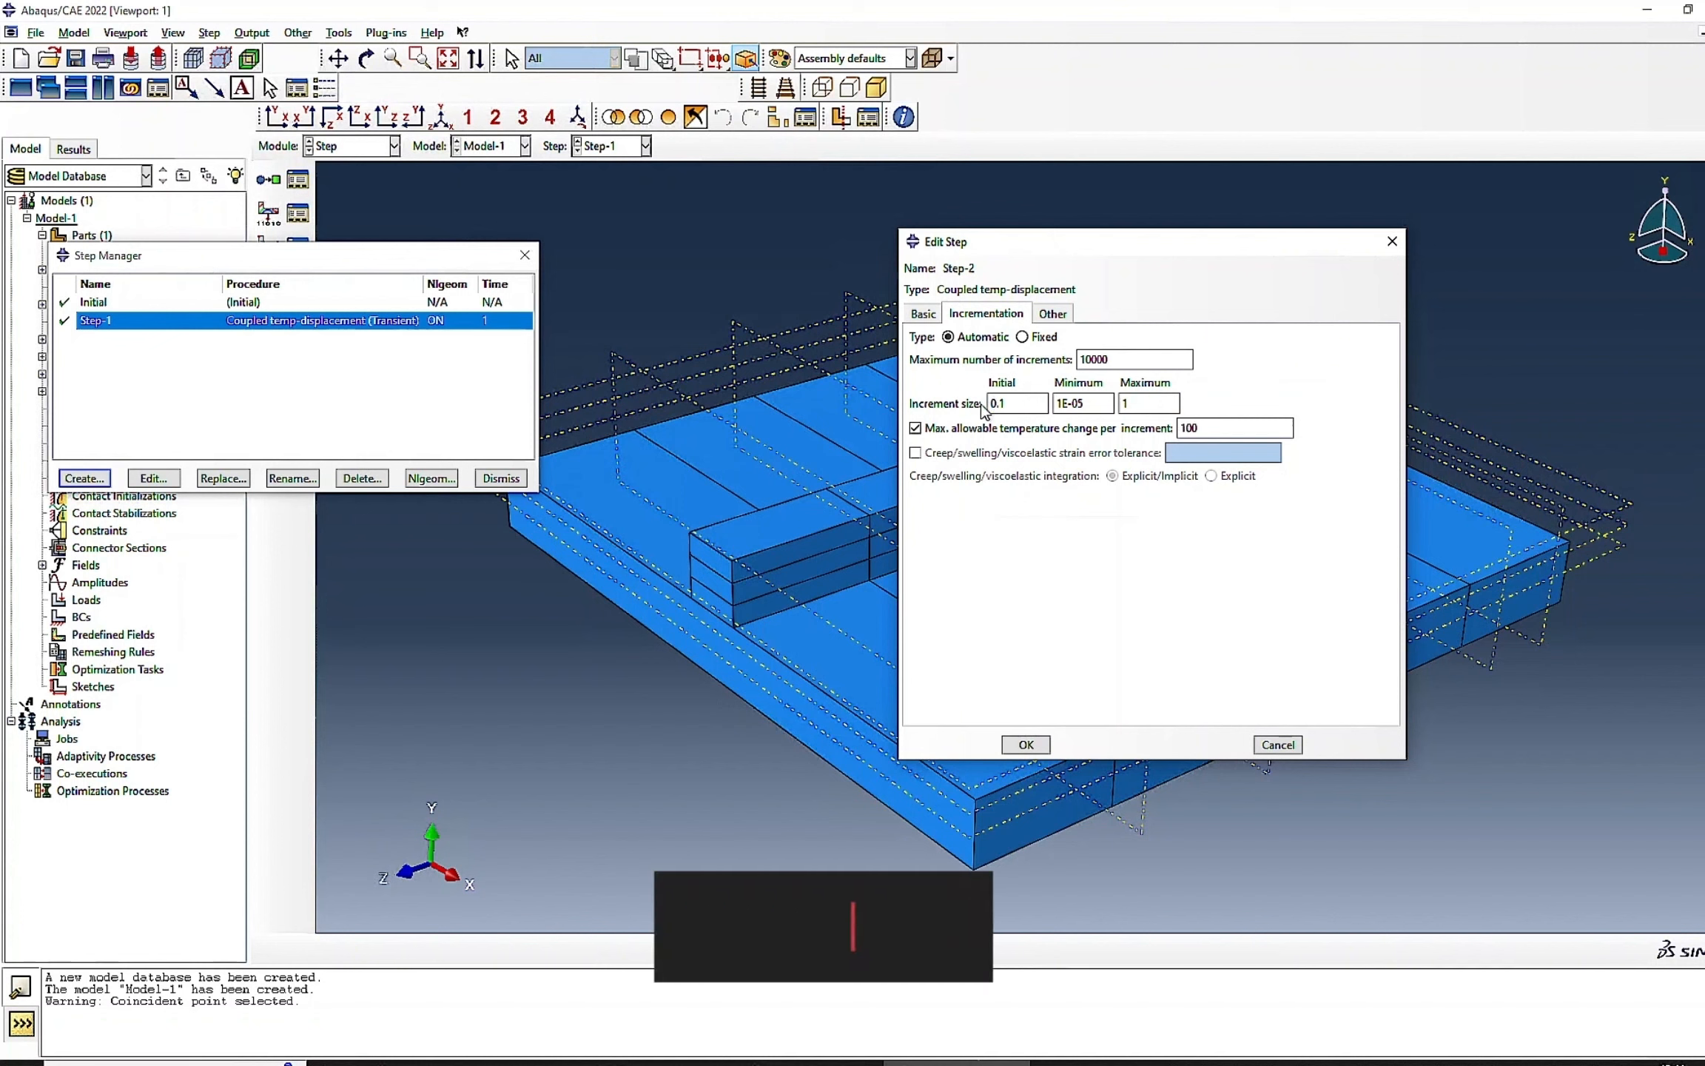
double_click(1126, 404)
type("0.1")
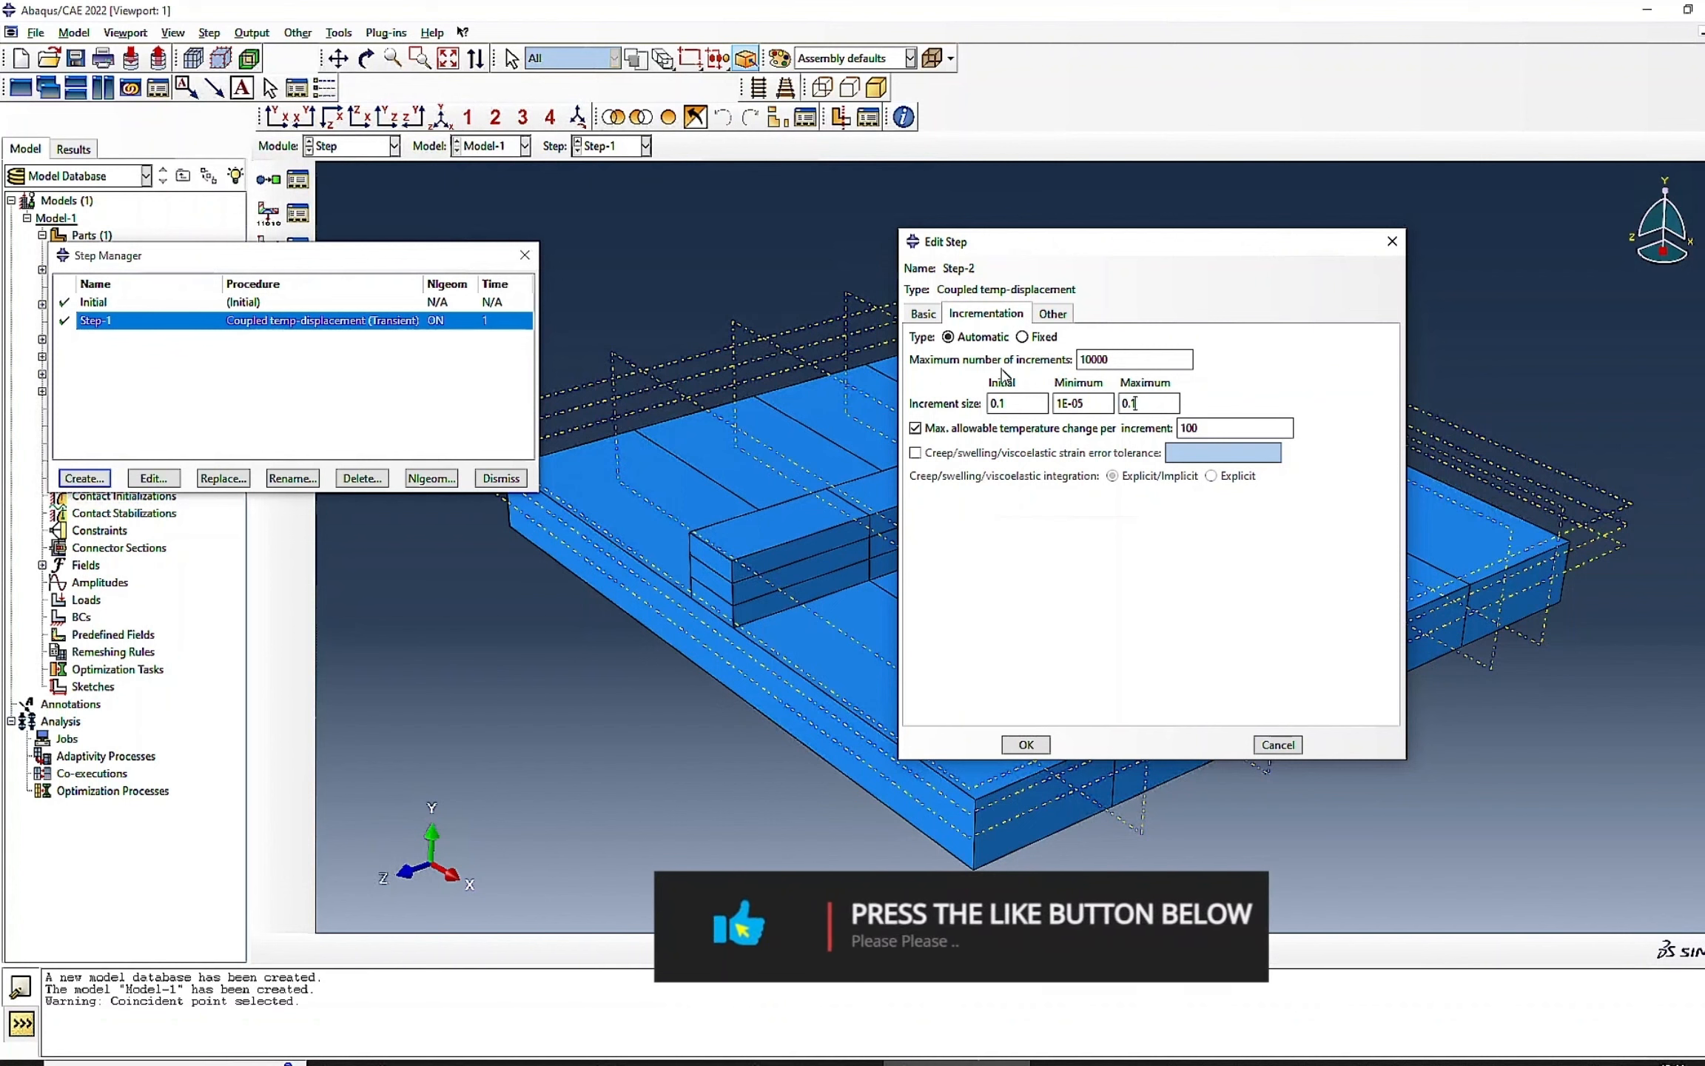
left_click(922, 314)
left_click(920, 314)
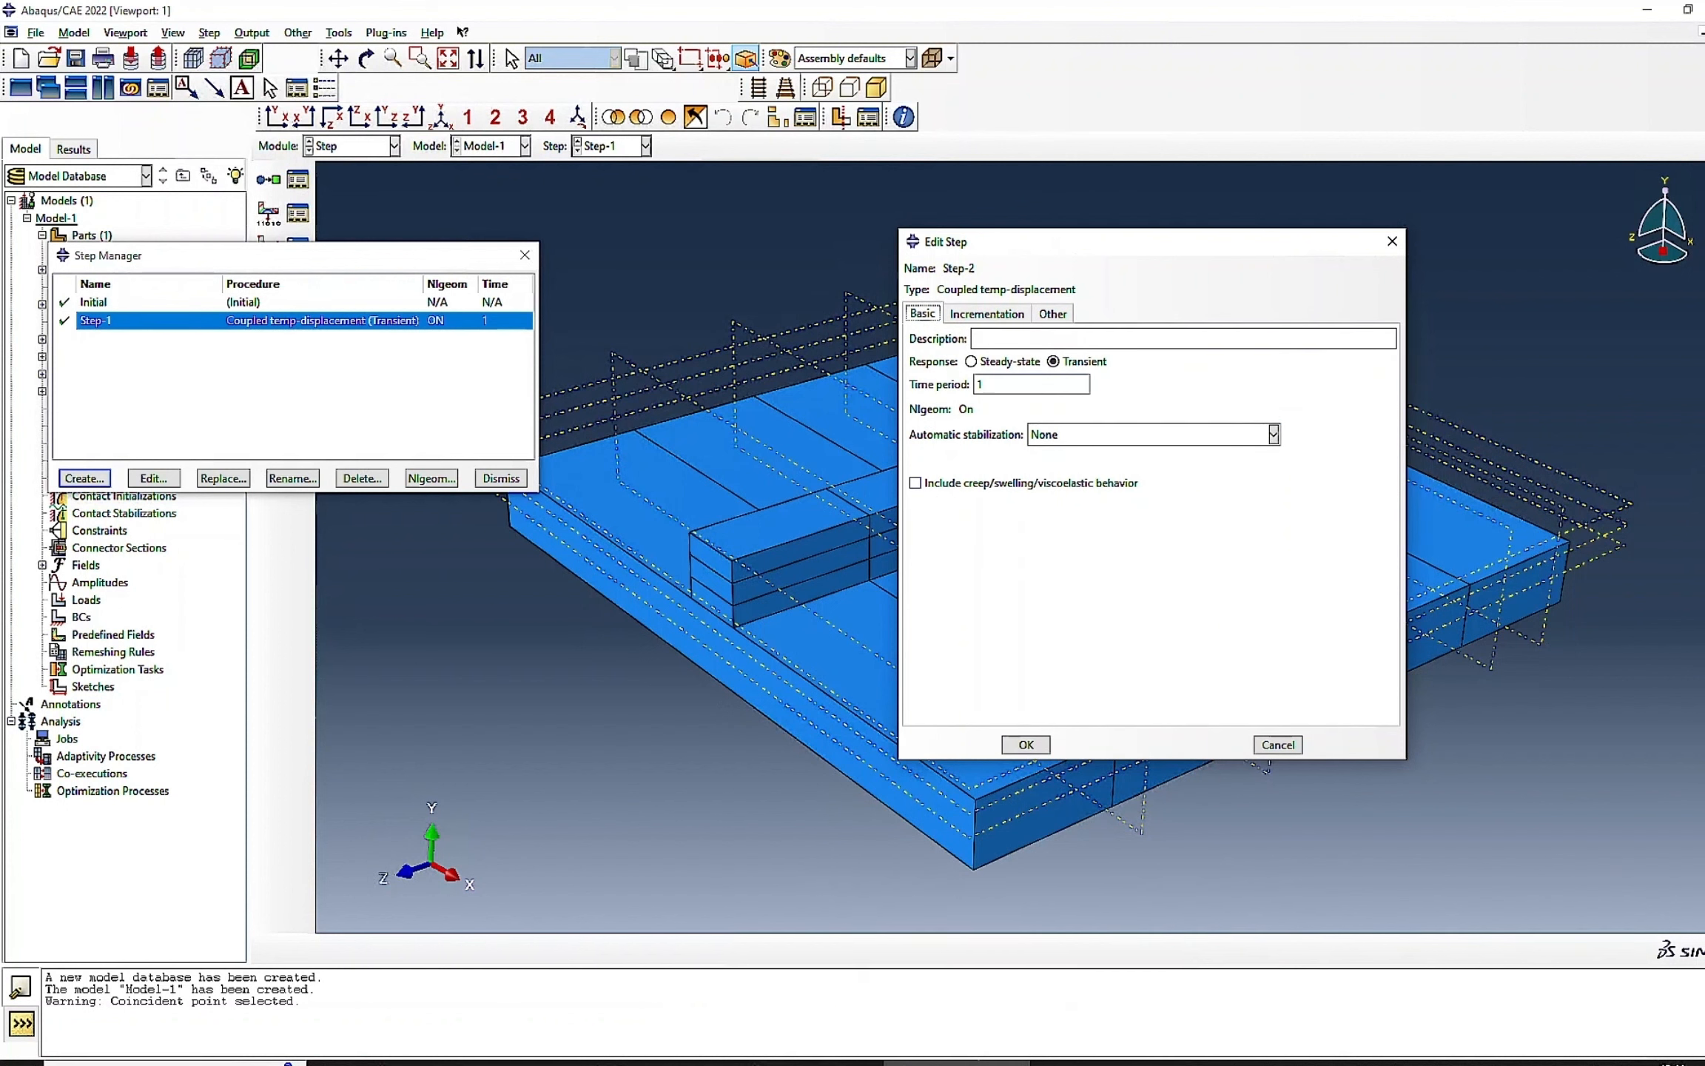
left_click(1045, 744)
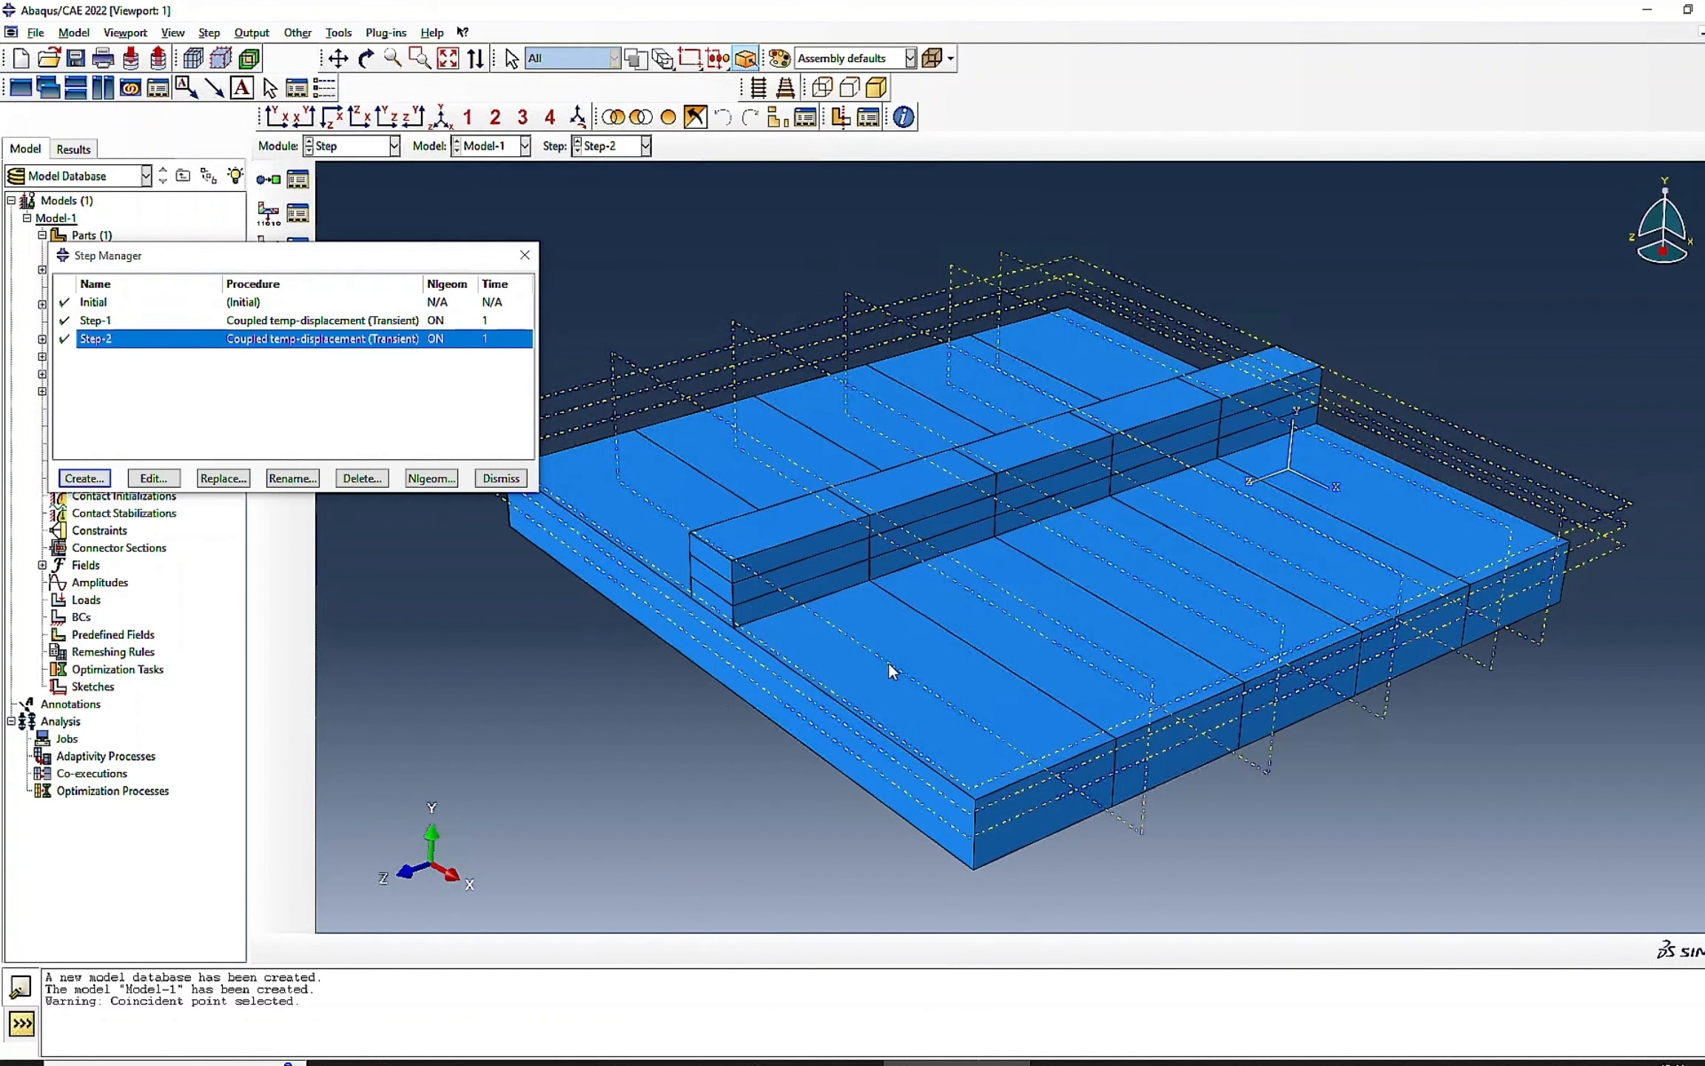
- Add a third Coupled temp-displacement step with 10000 maximum increments, initial and maximum increment sizes of 0.1, and 10 allowable temperature change per increment
left_click(84, 478)
left_click(535, 448)
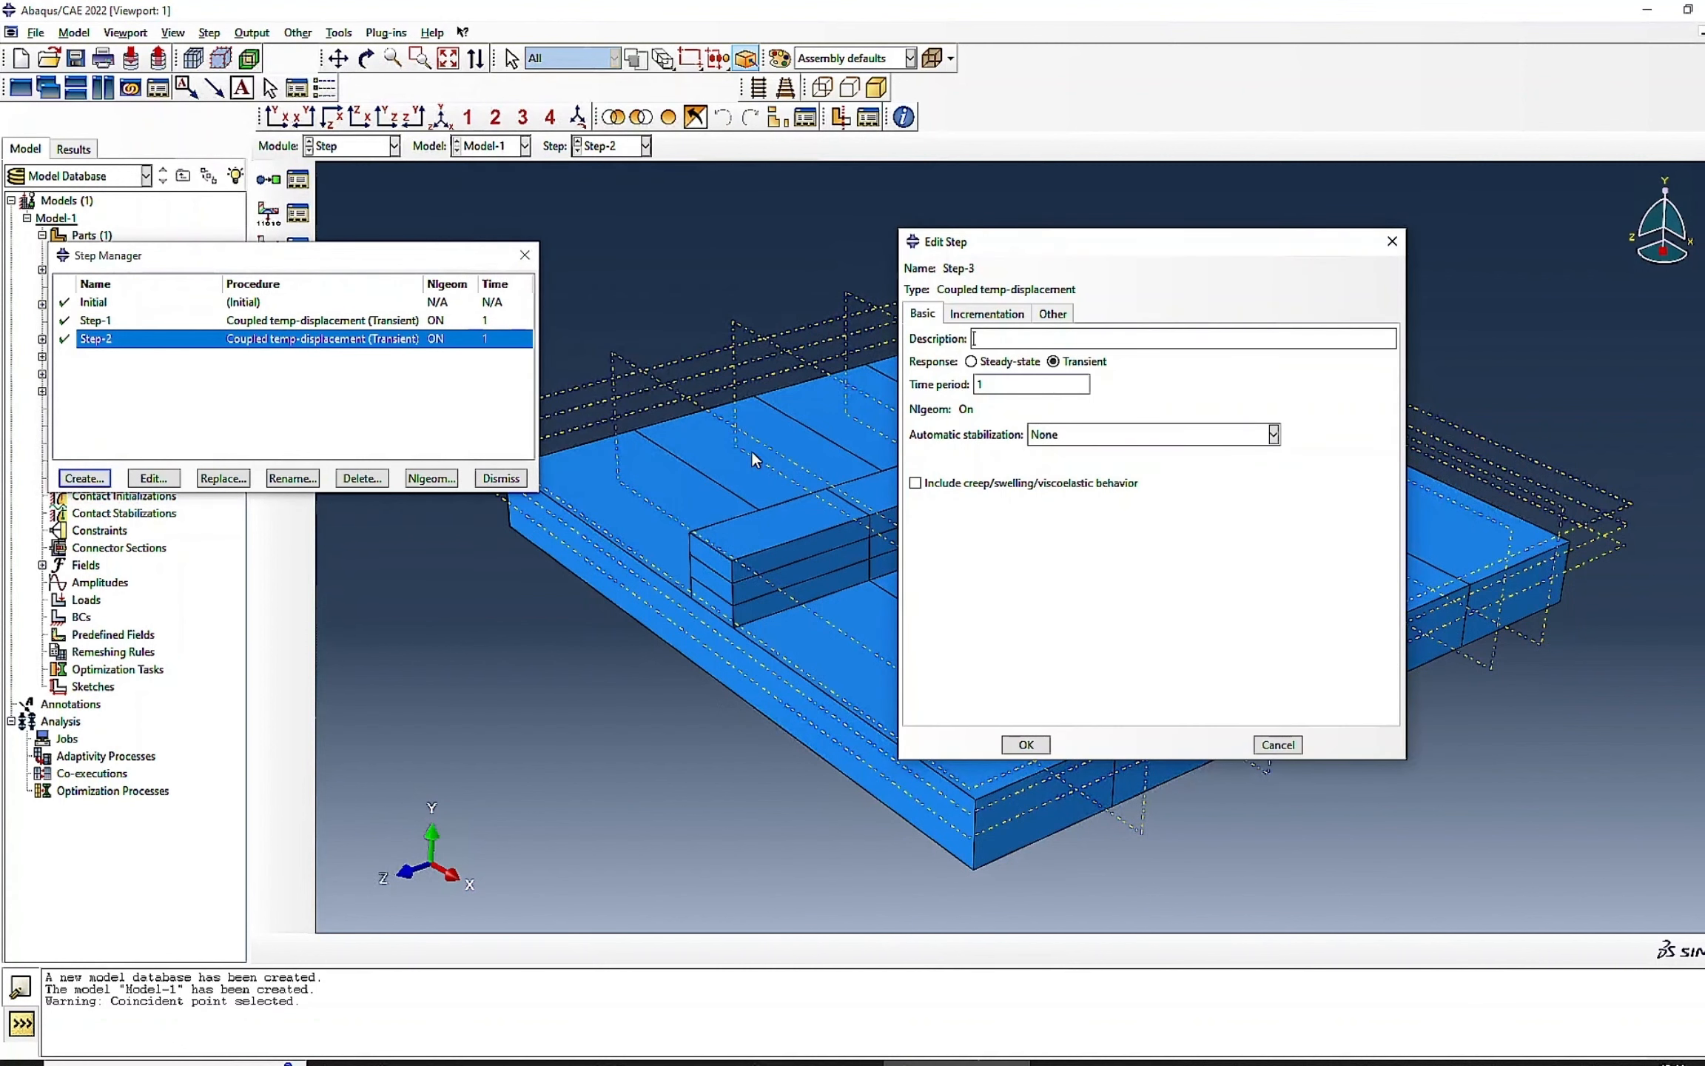
left_click(987, 314)
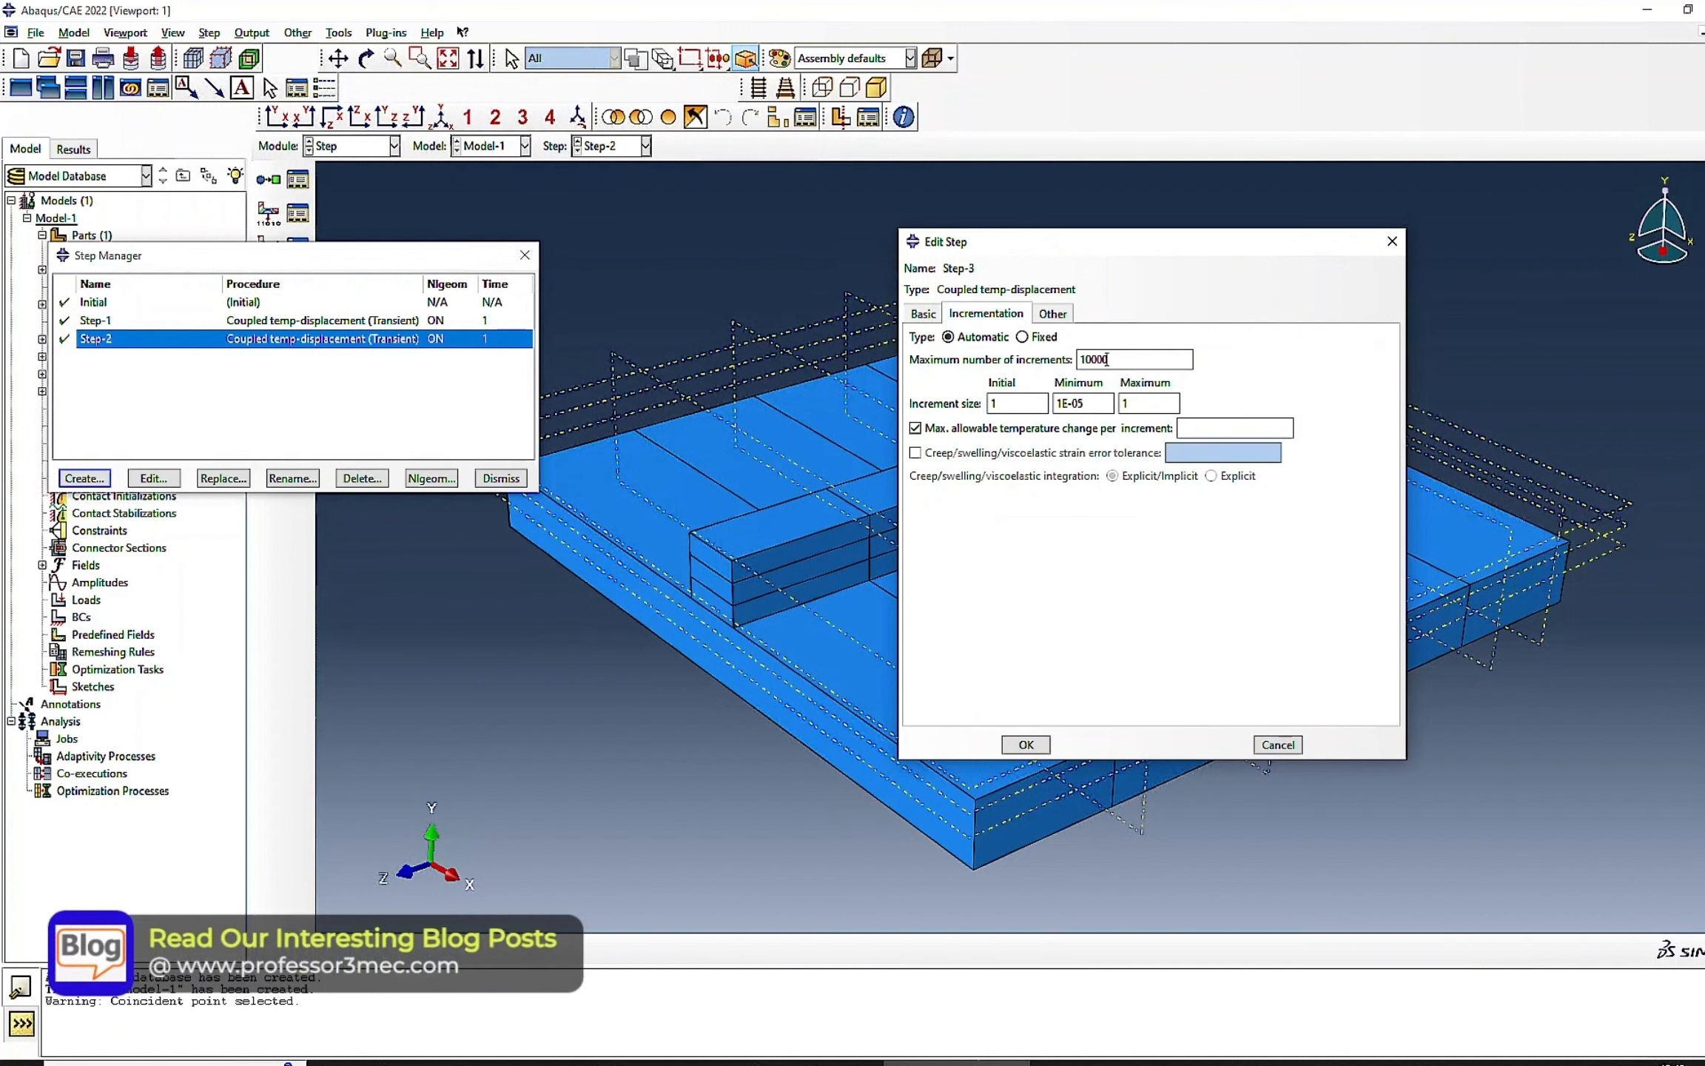
double_click(995, 404)
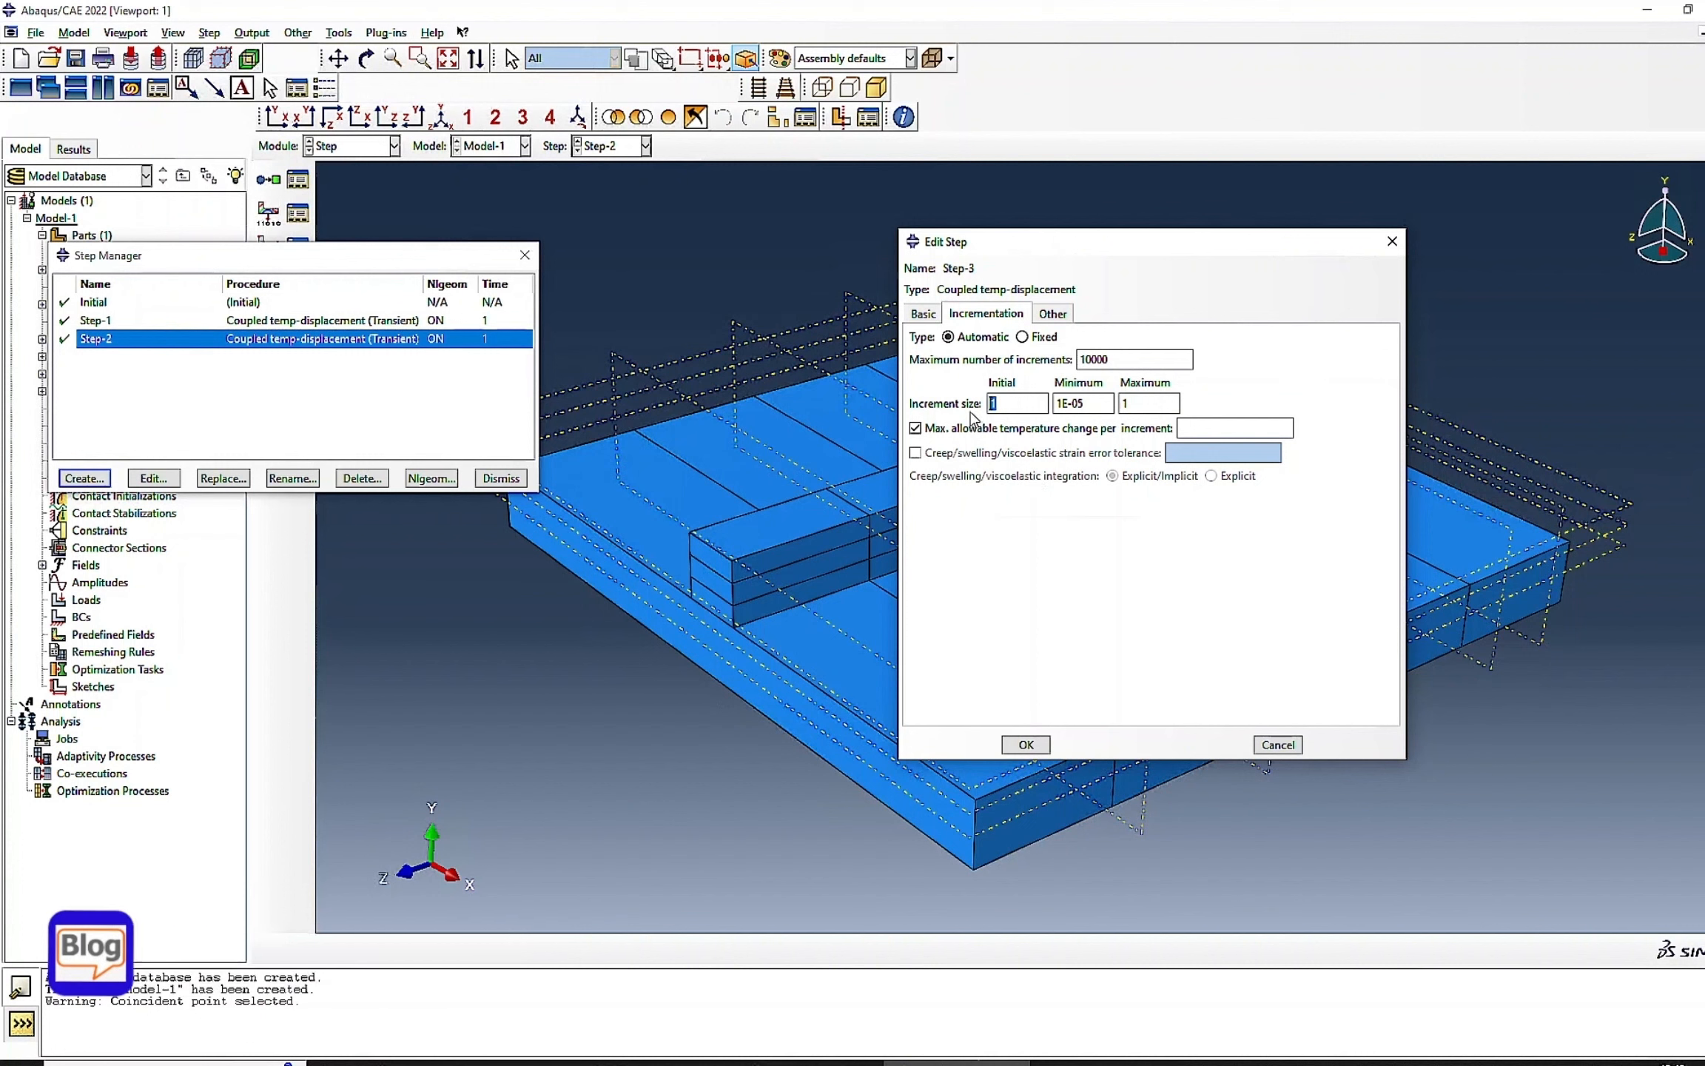
type("0.1")
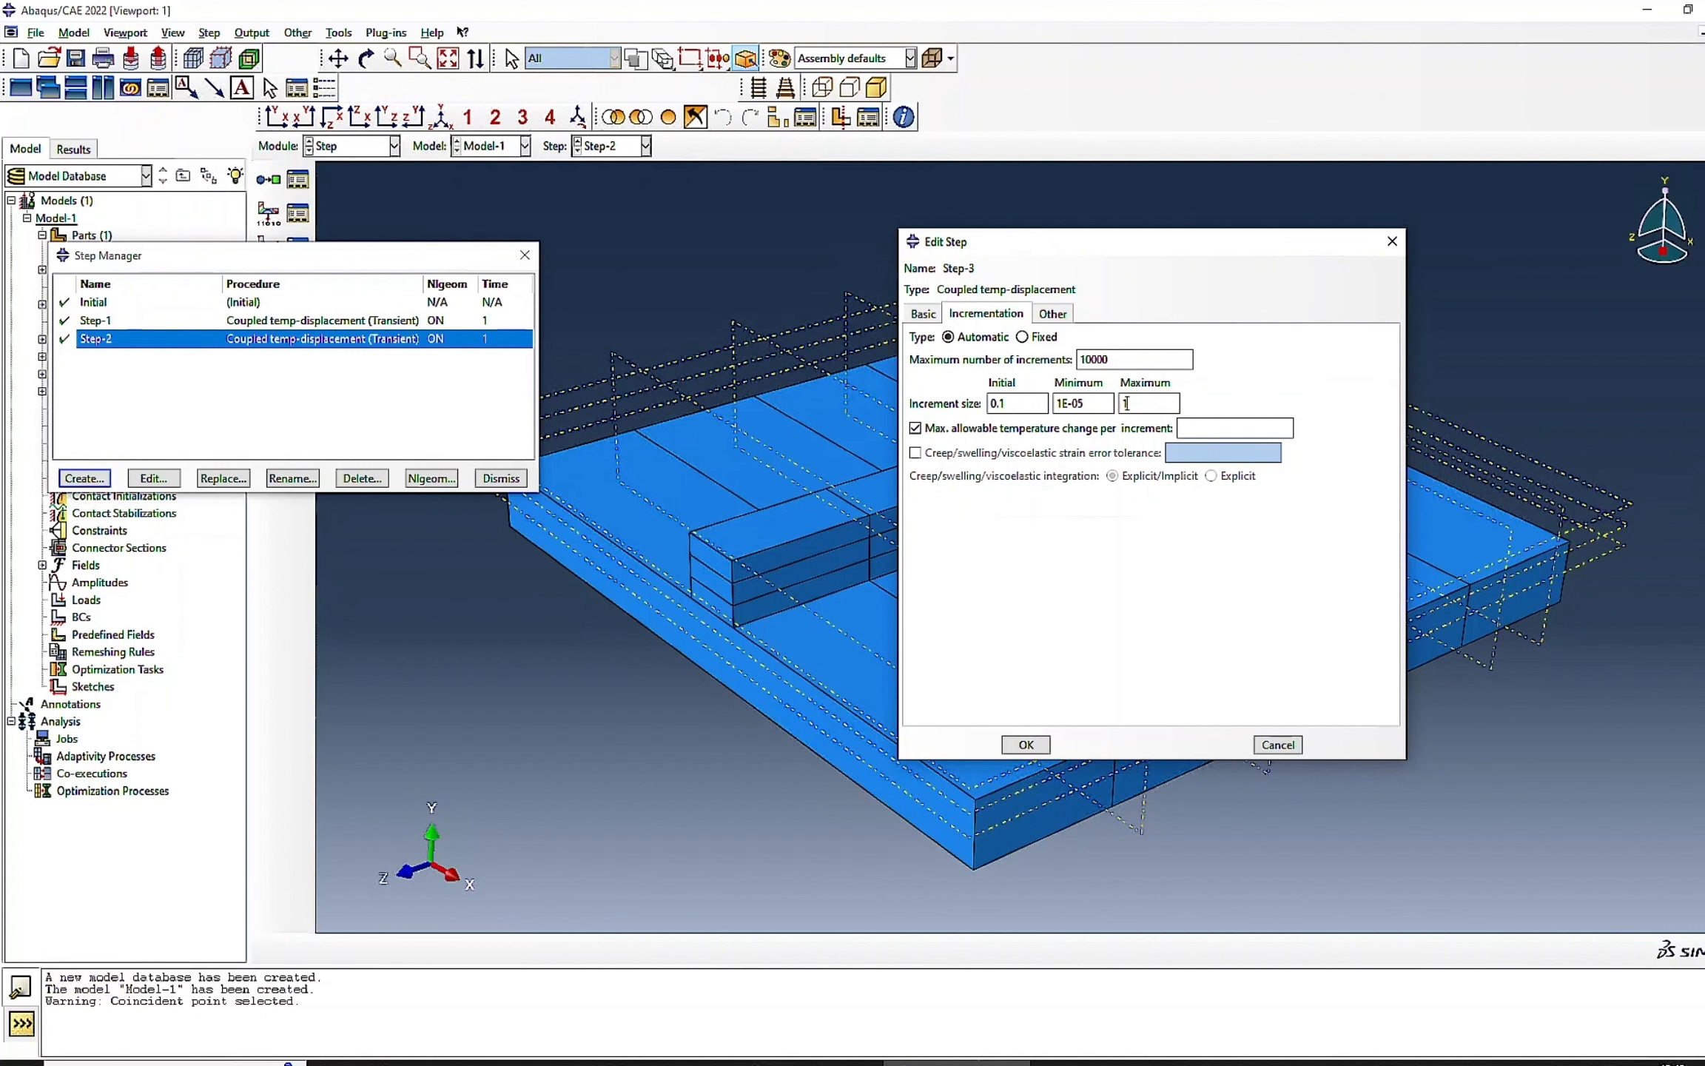
type("0.1")
type("10")
left_click(1026, 744)
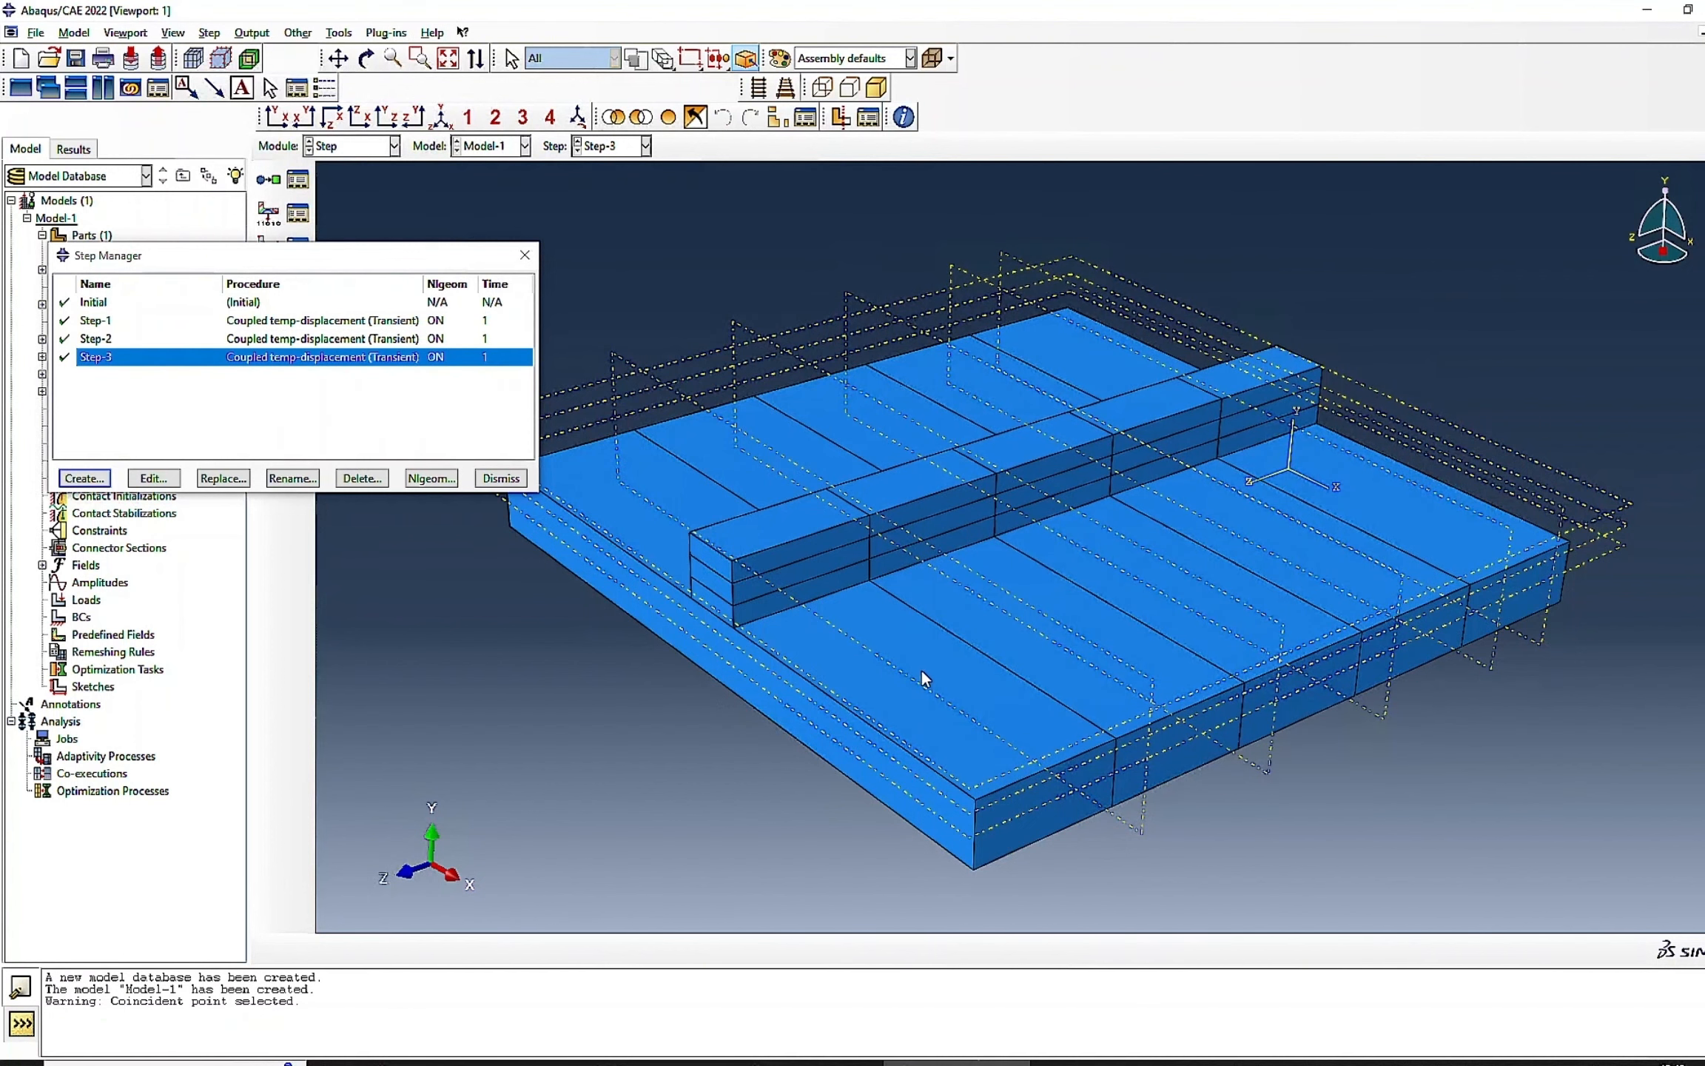
- Add a fourth Coupled temp-displacement step with 10000 maximum increments, initial and maximum increment sizes of 0.1, and 100 allowable temperature change per increment
left_click(84, 477)
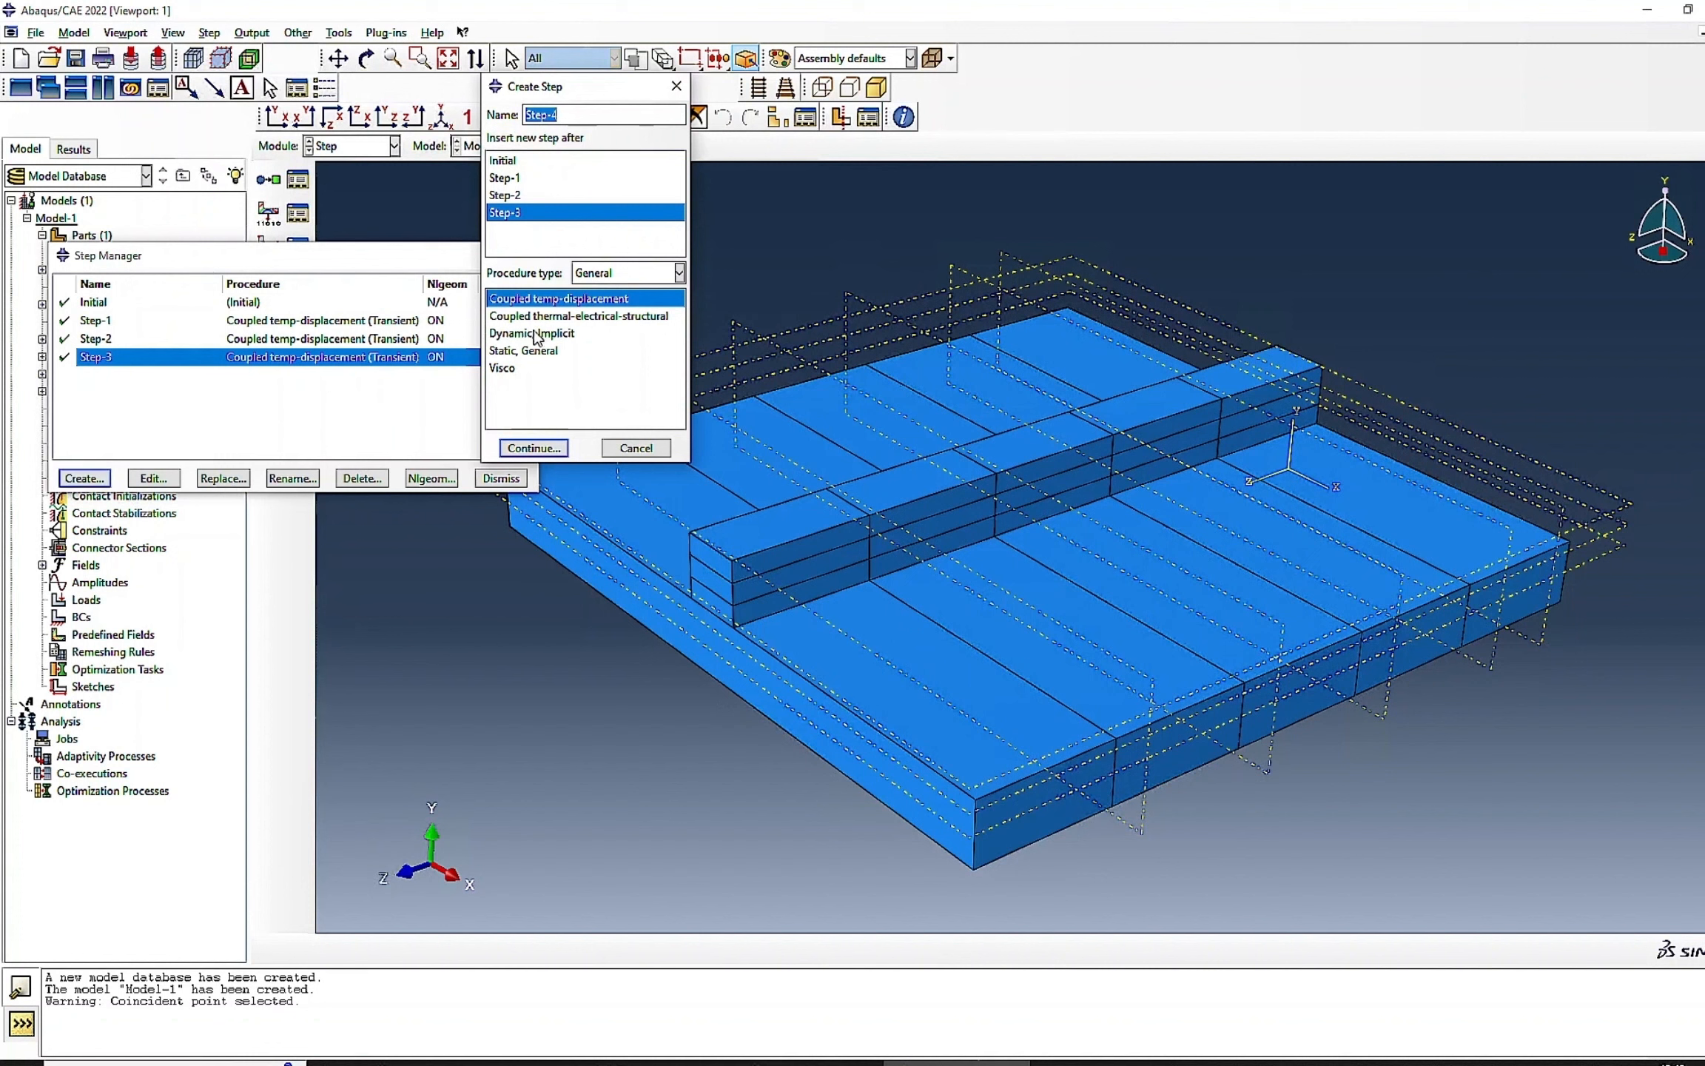
left_click(530, 445)
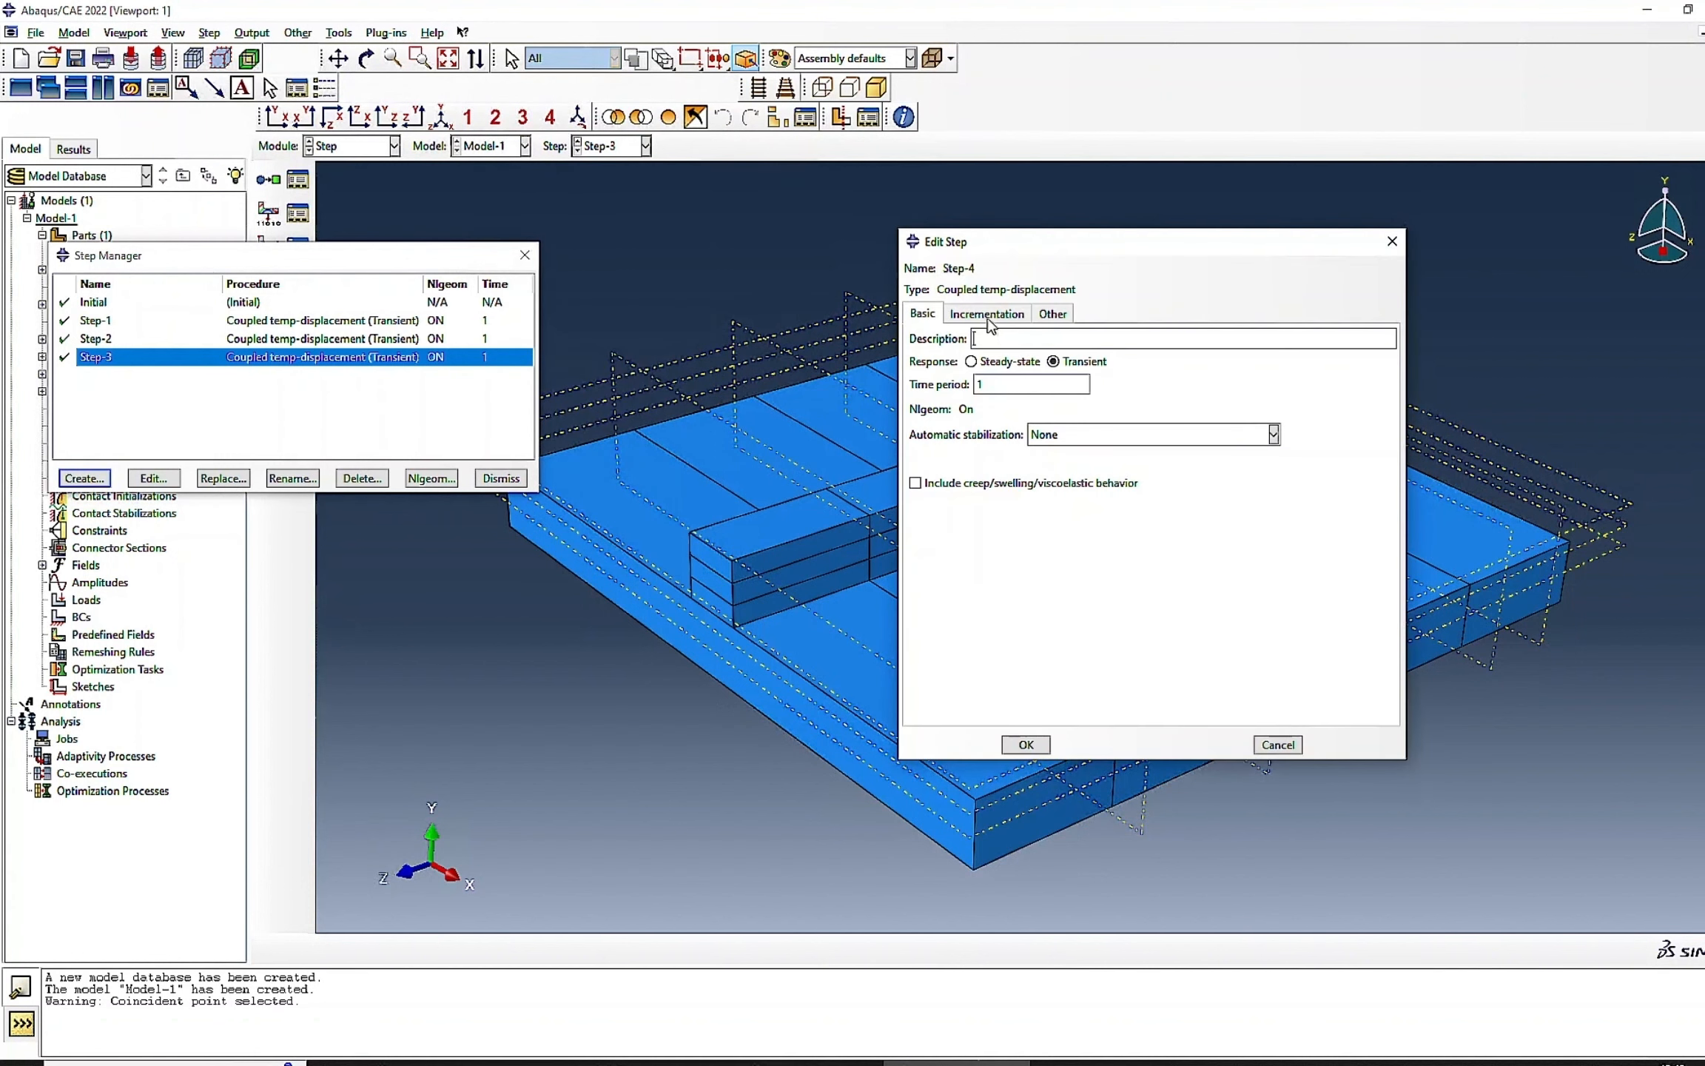
left_click(990, 314)
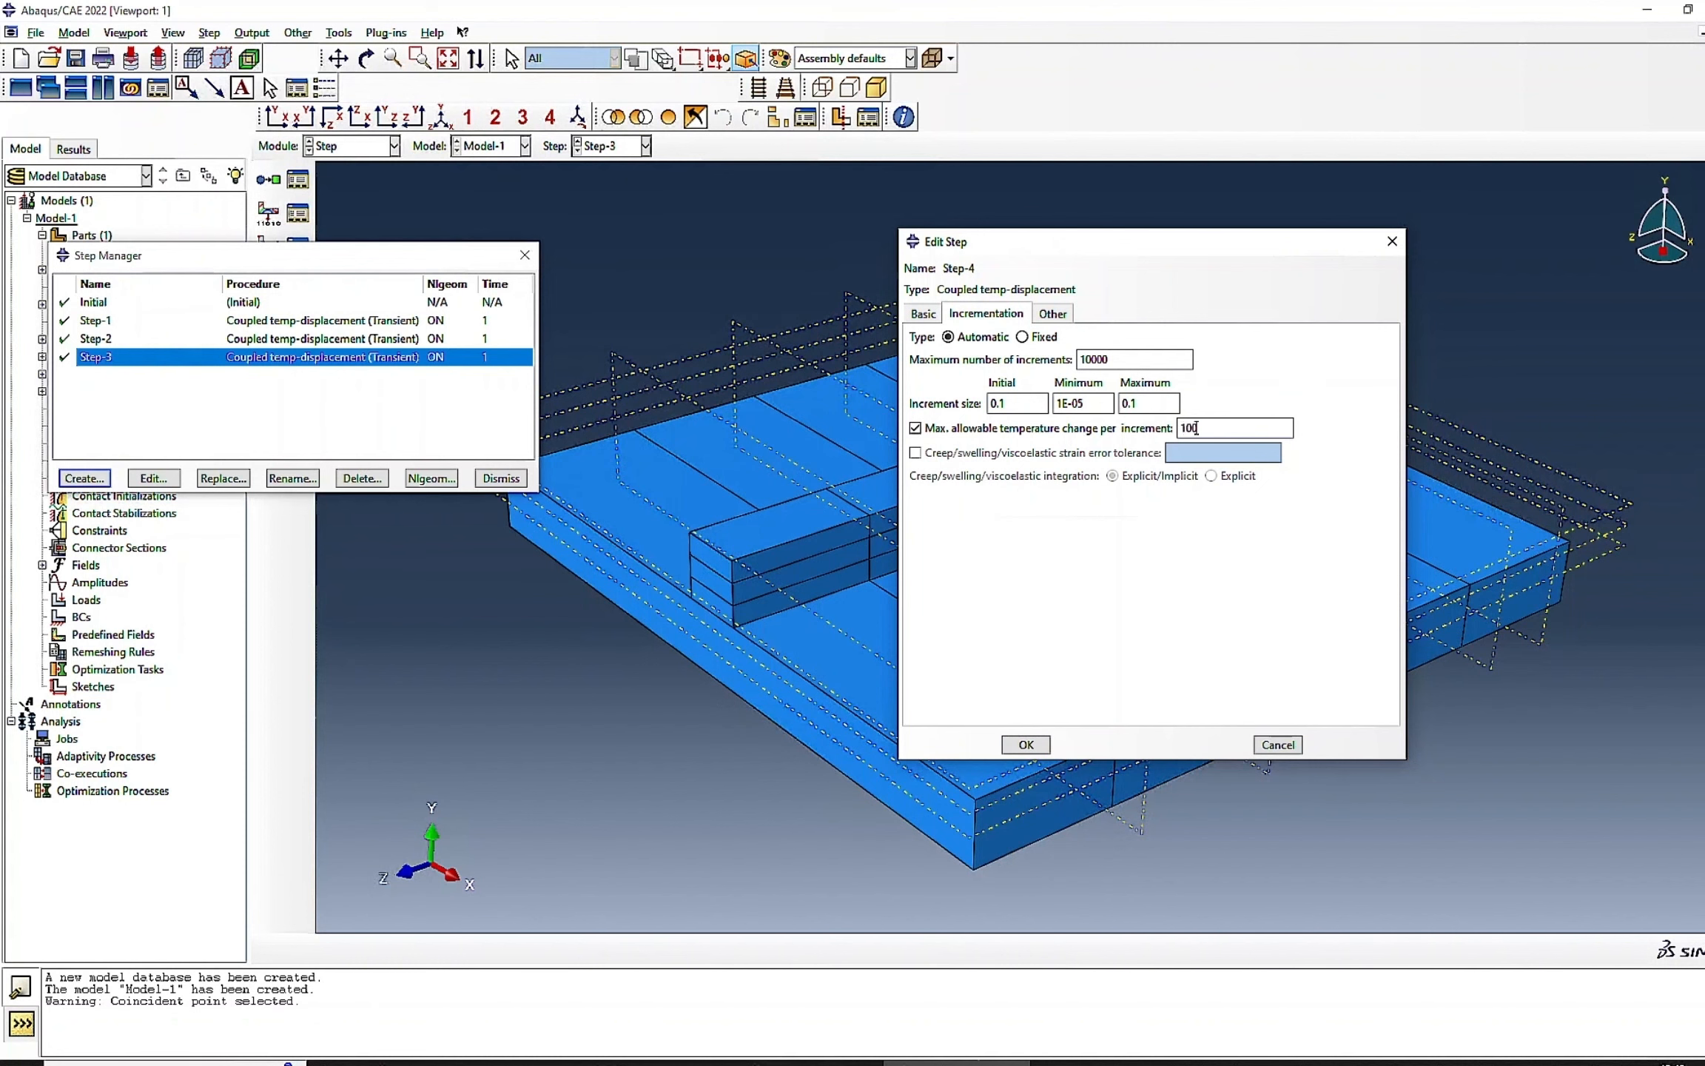
left_click(1026, 743)
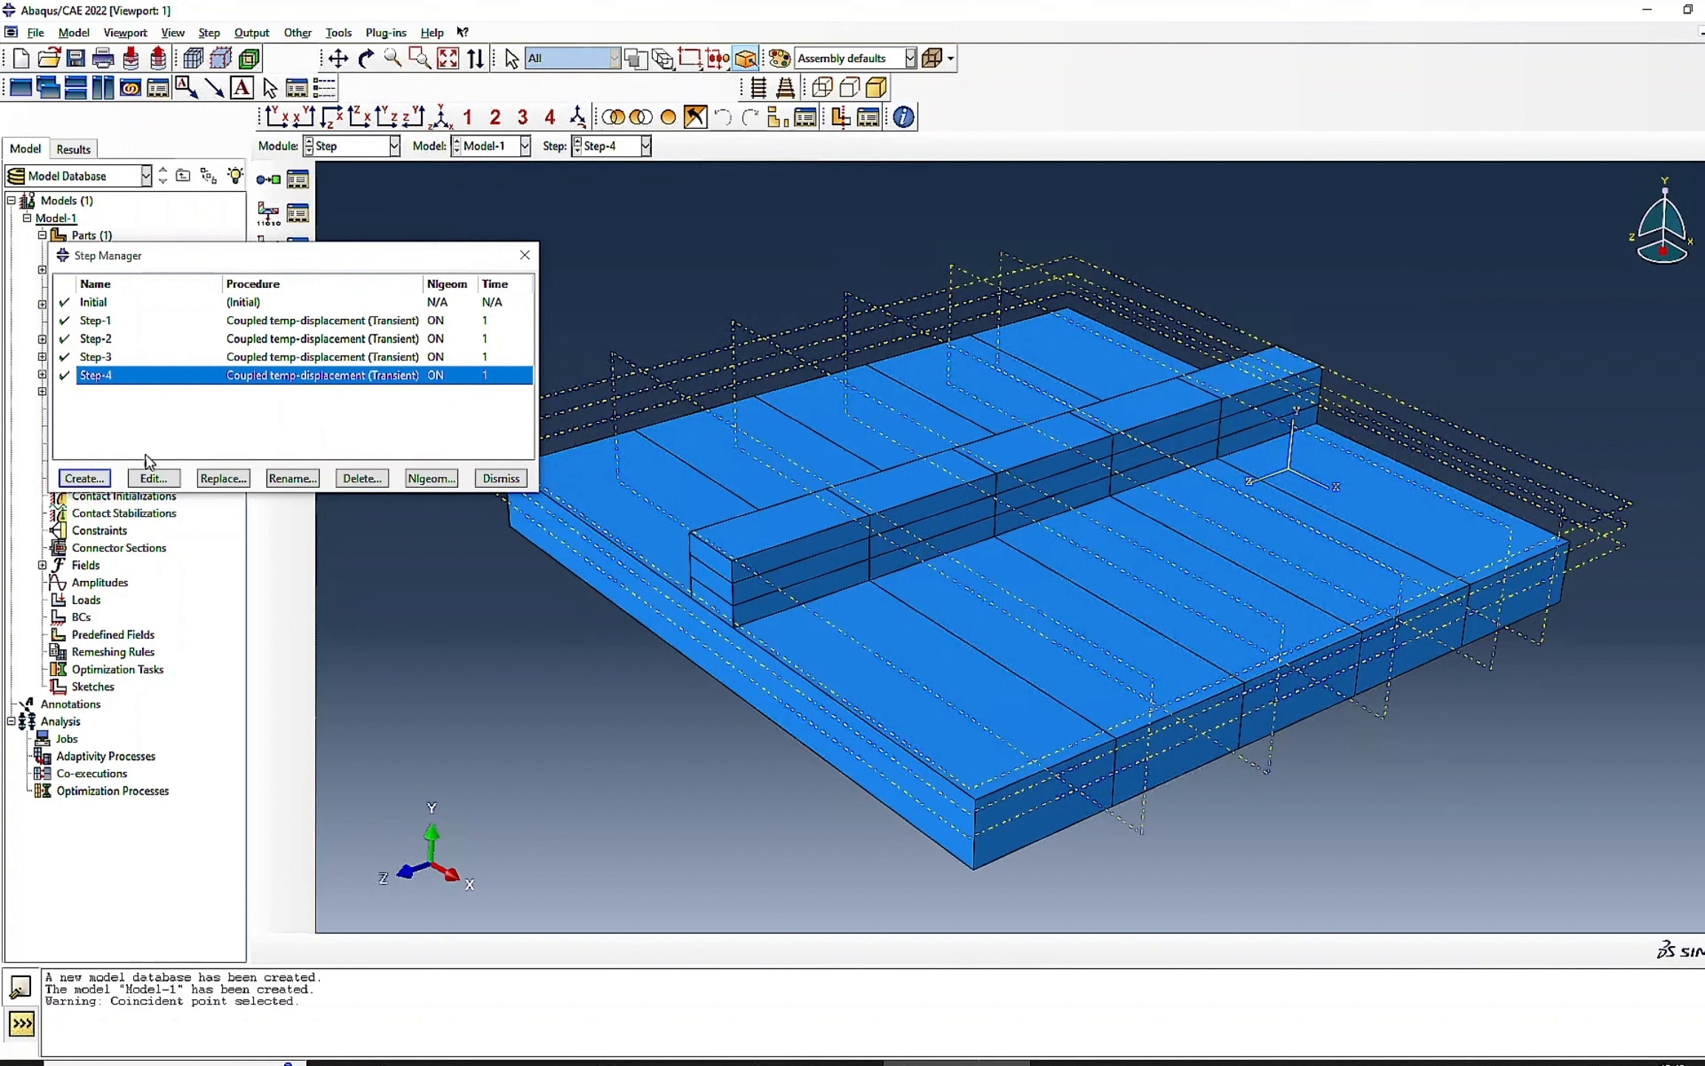
- Add a fifth Coupled temp-displacement step with 10000 maximum increments, initial and maximum increment sizes of 0.1, and a temperature change limit per increment
left_click(85, 478)
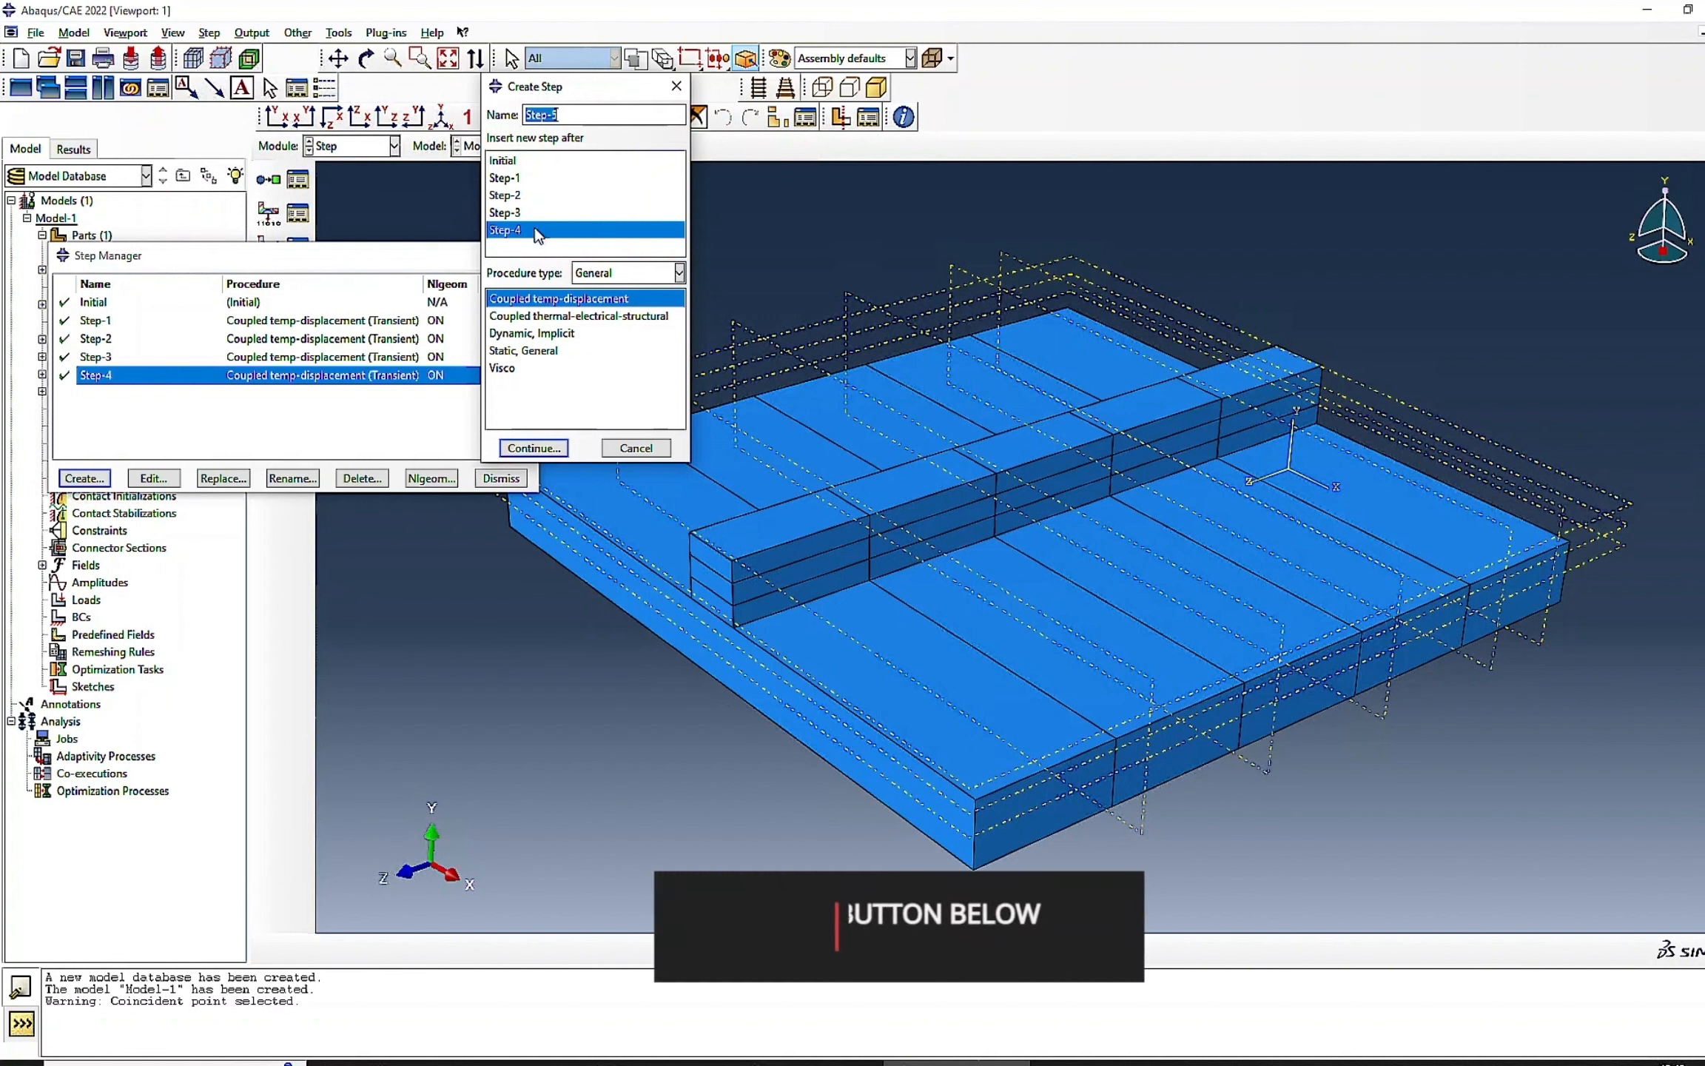
left_click(533, 447)
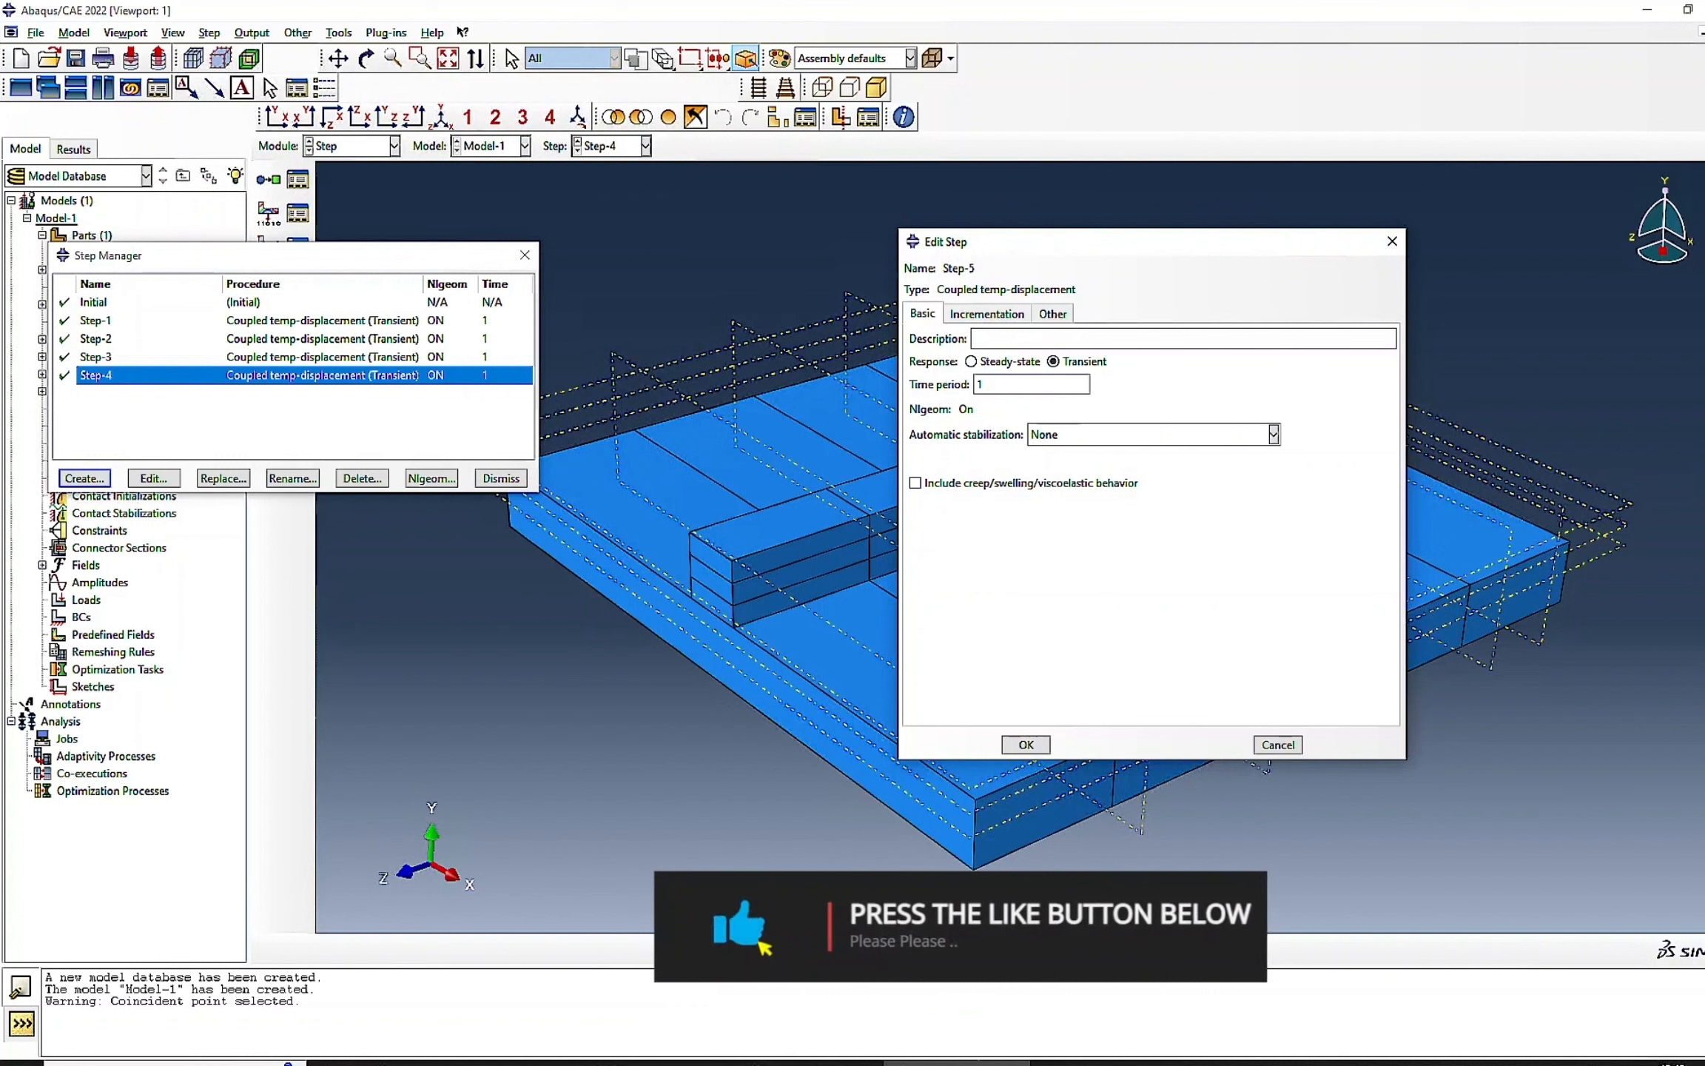
left_click(986, 313)
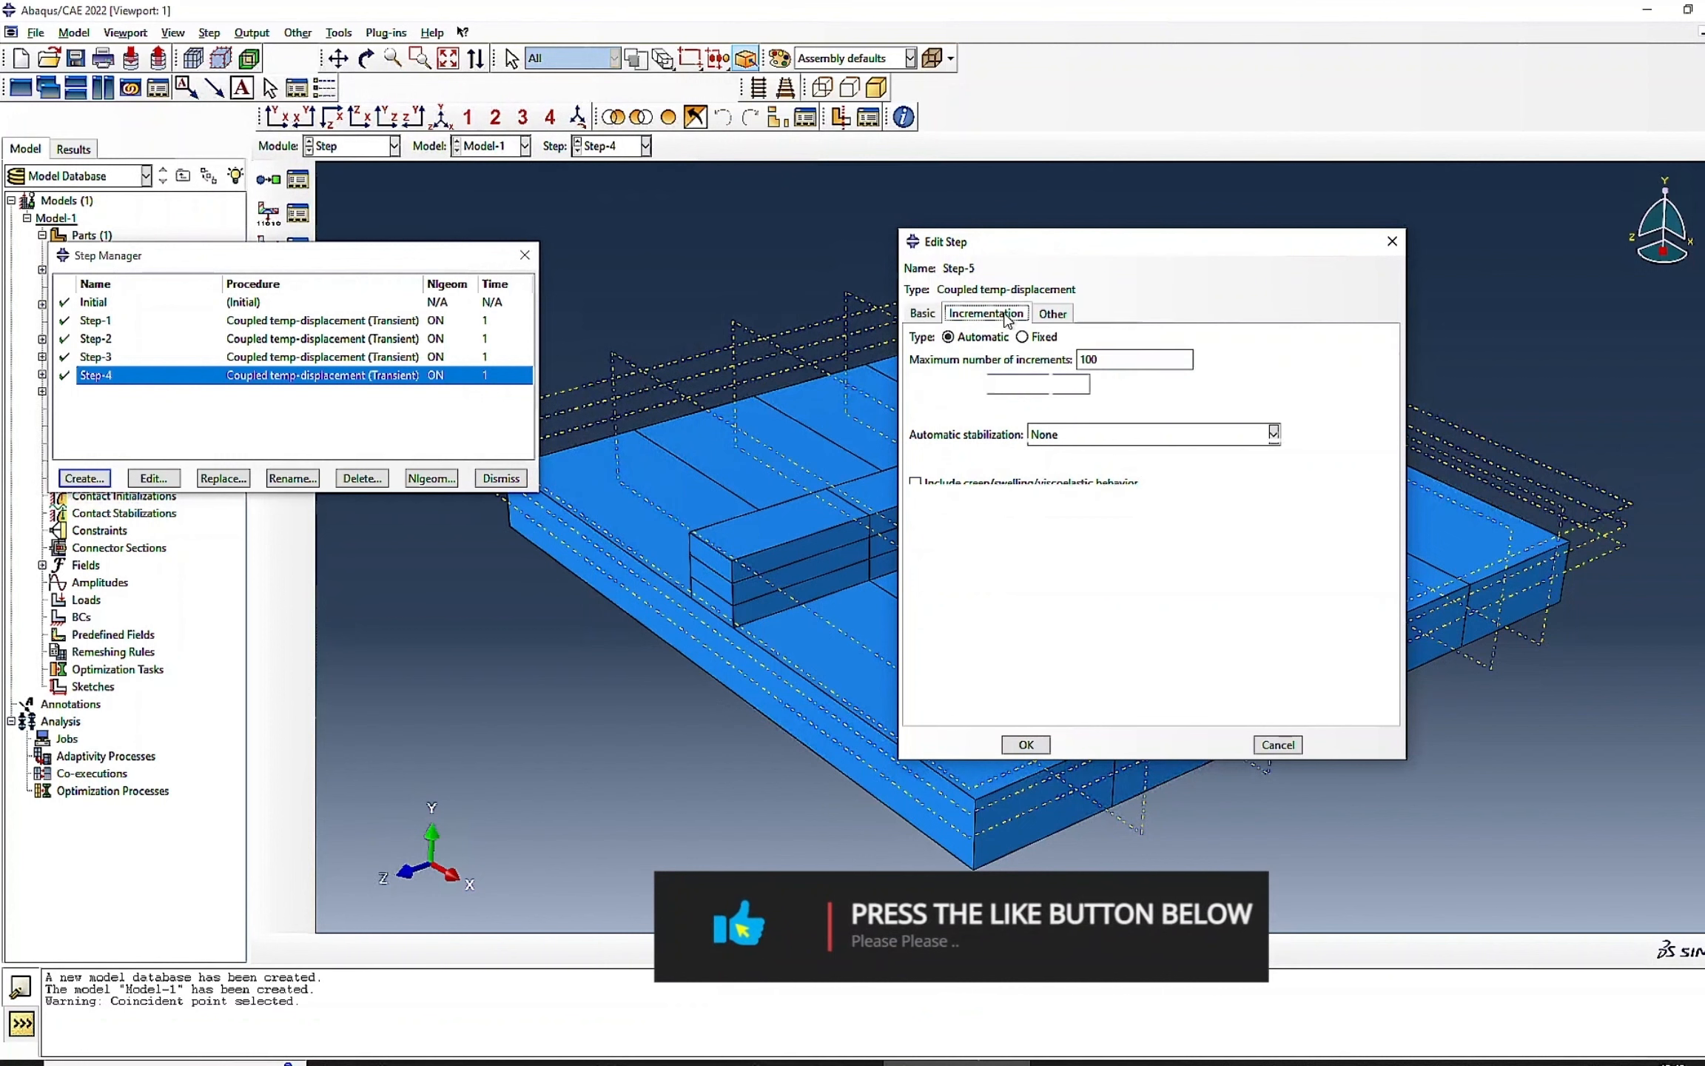
left_click(1096, 360)
type("00")
key("Tab")
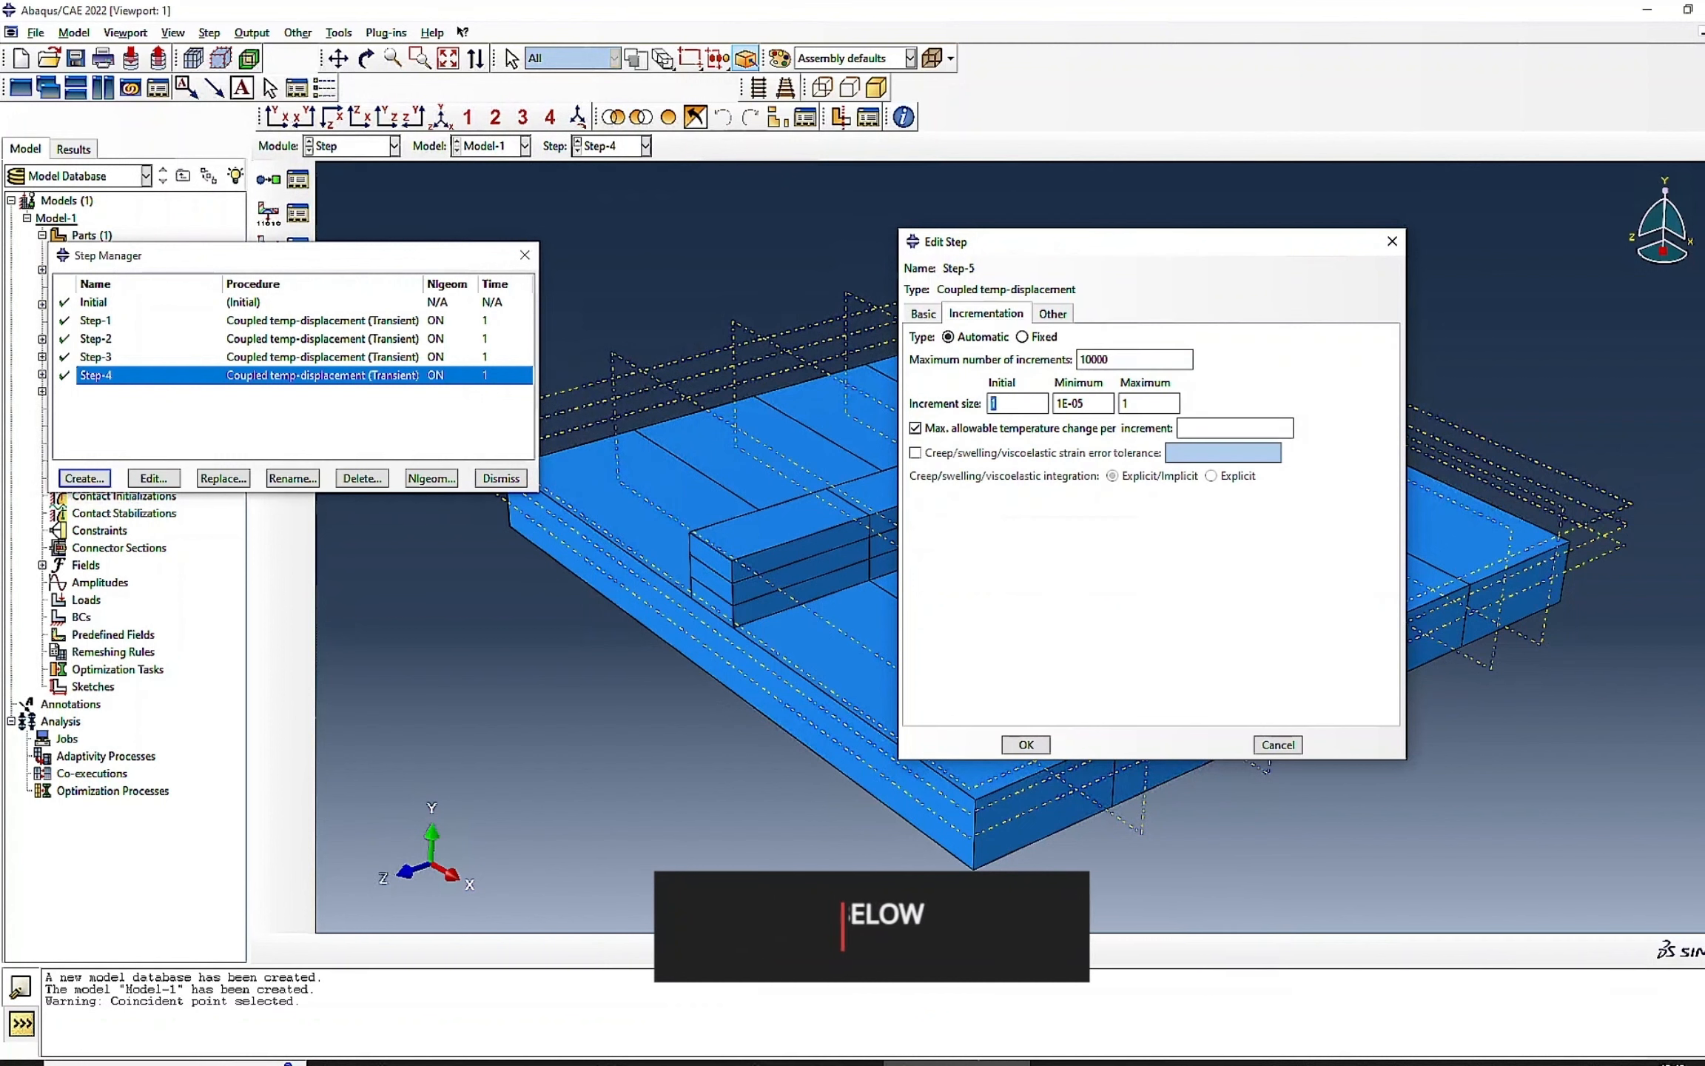
type("0.1")
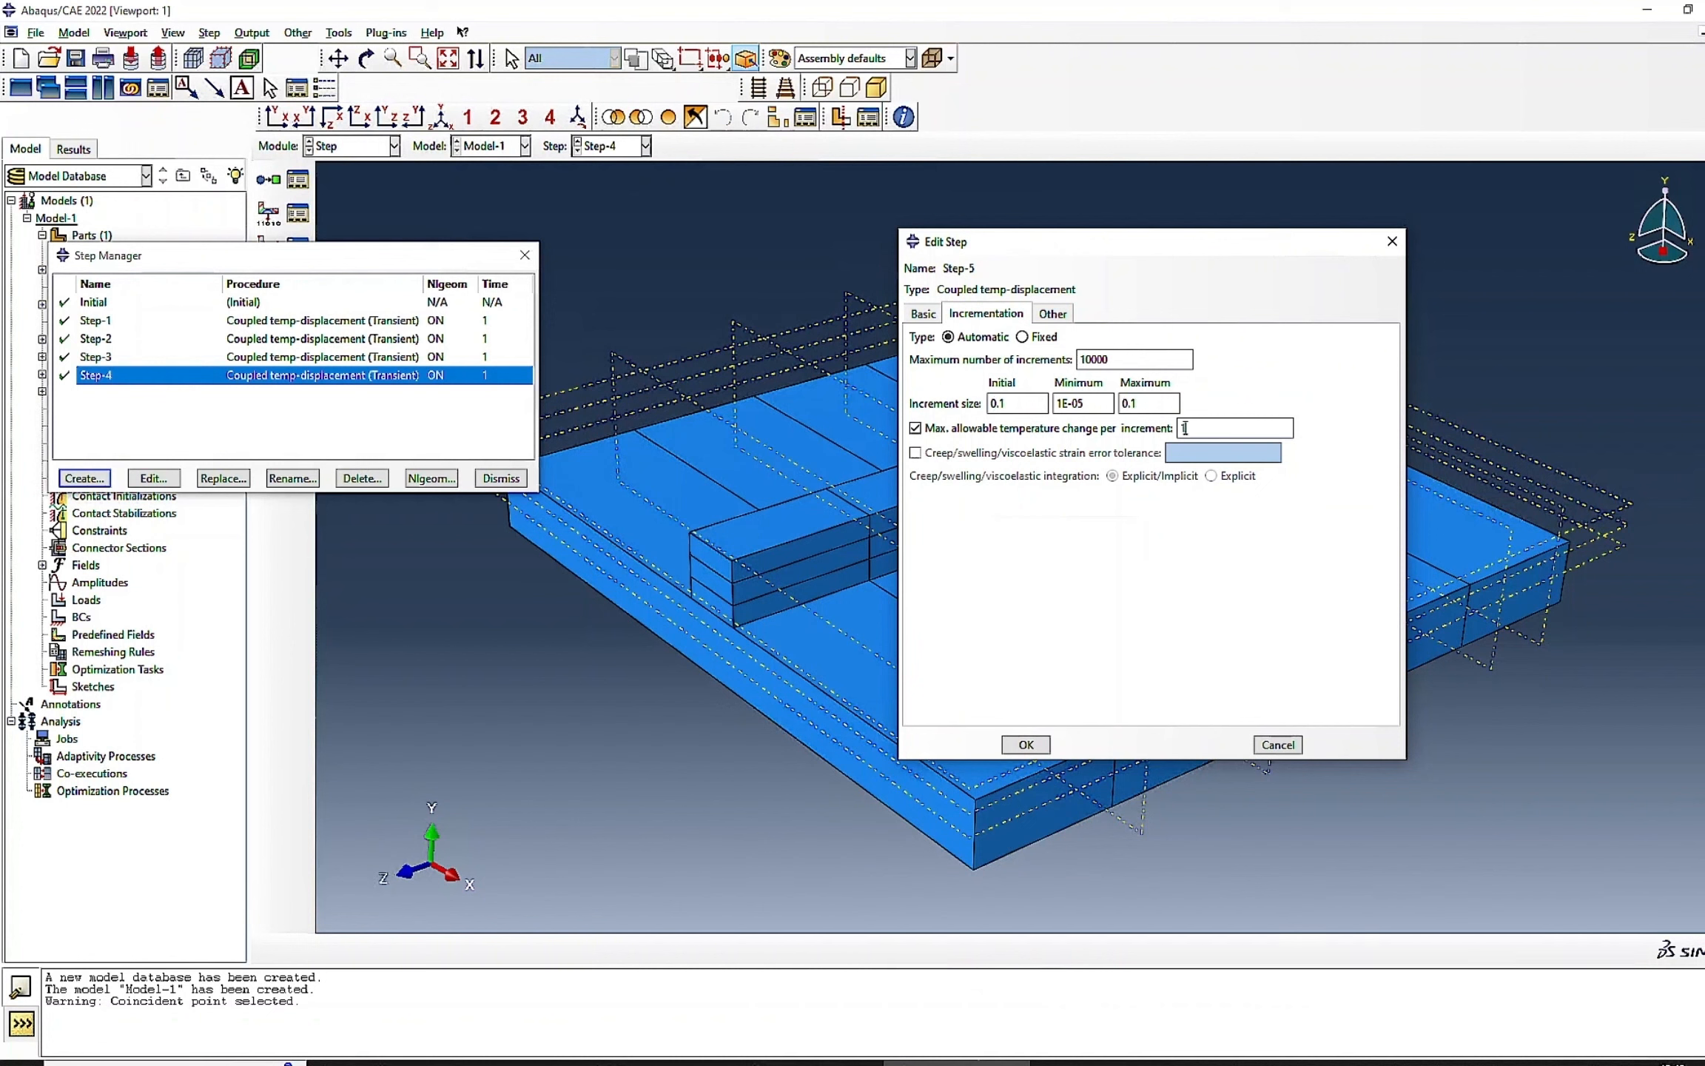
left_click(1026, 745)
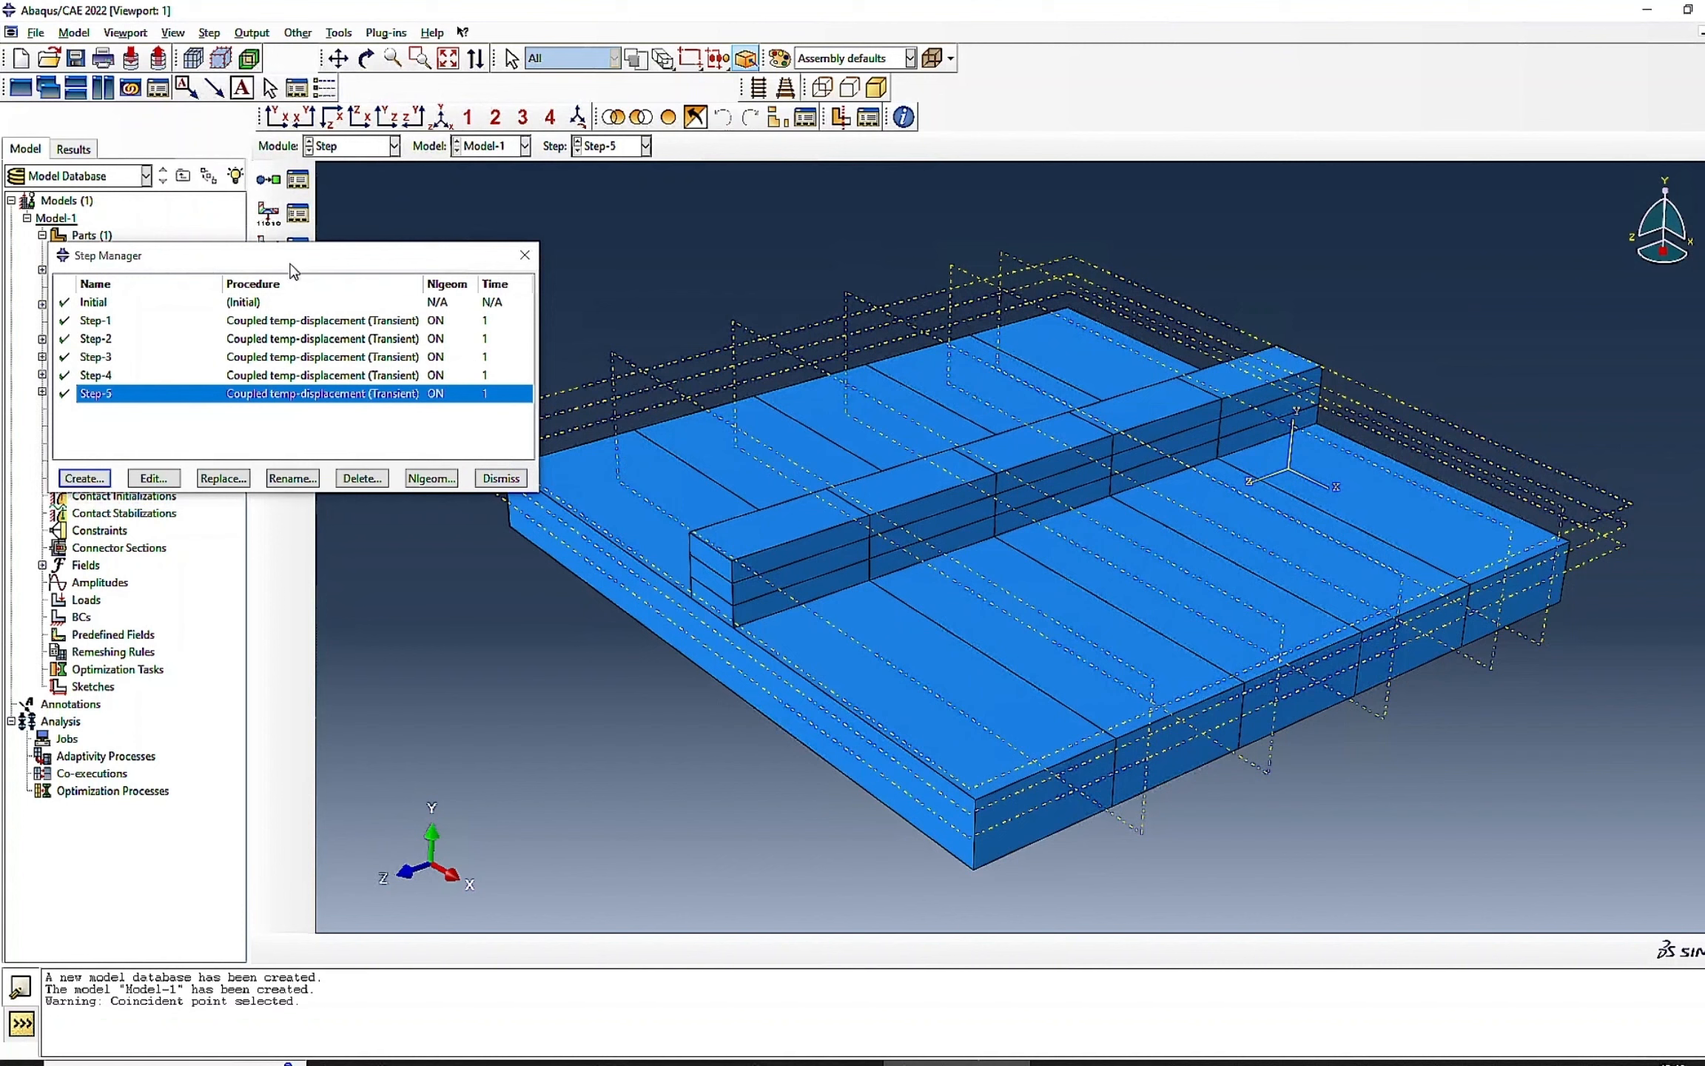
- Switch to the Interaction module and open the Interaction Manager
left_click_drag(292, 259, 257, 501)
left_click(347, 148)
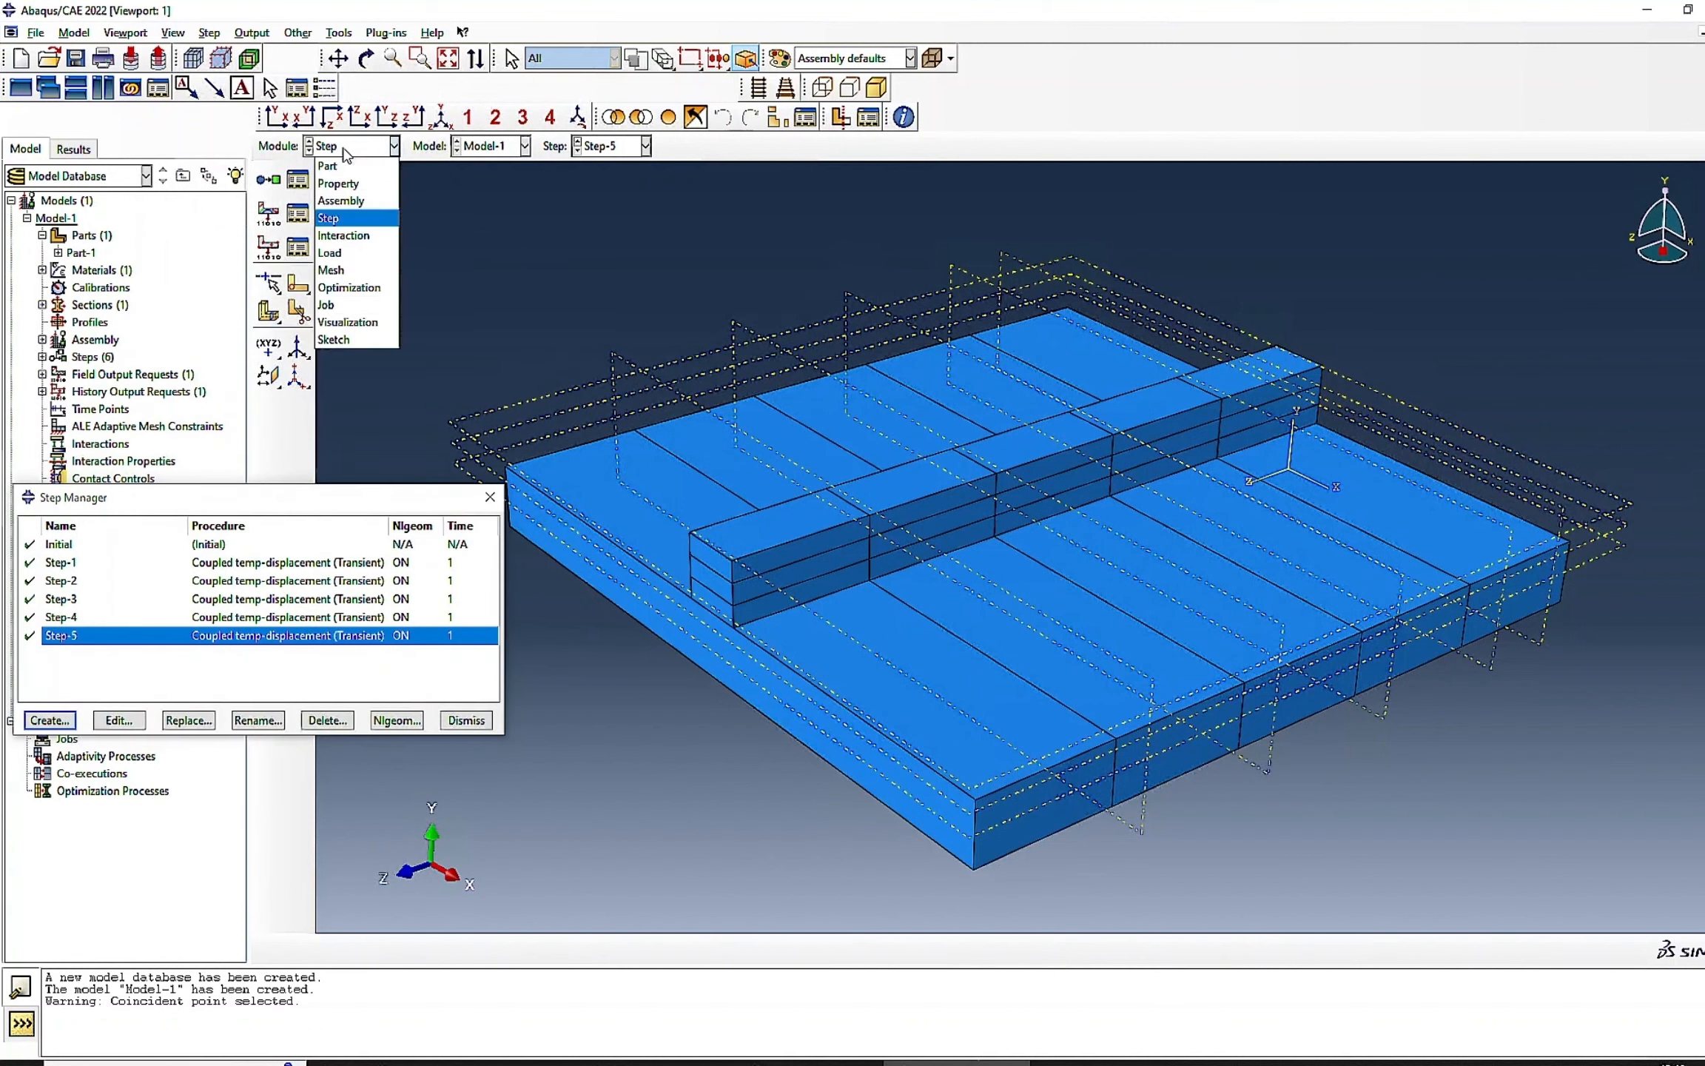
left_click(347, 235)
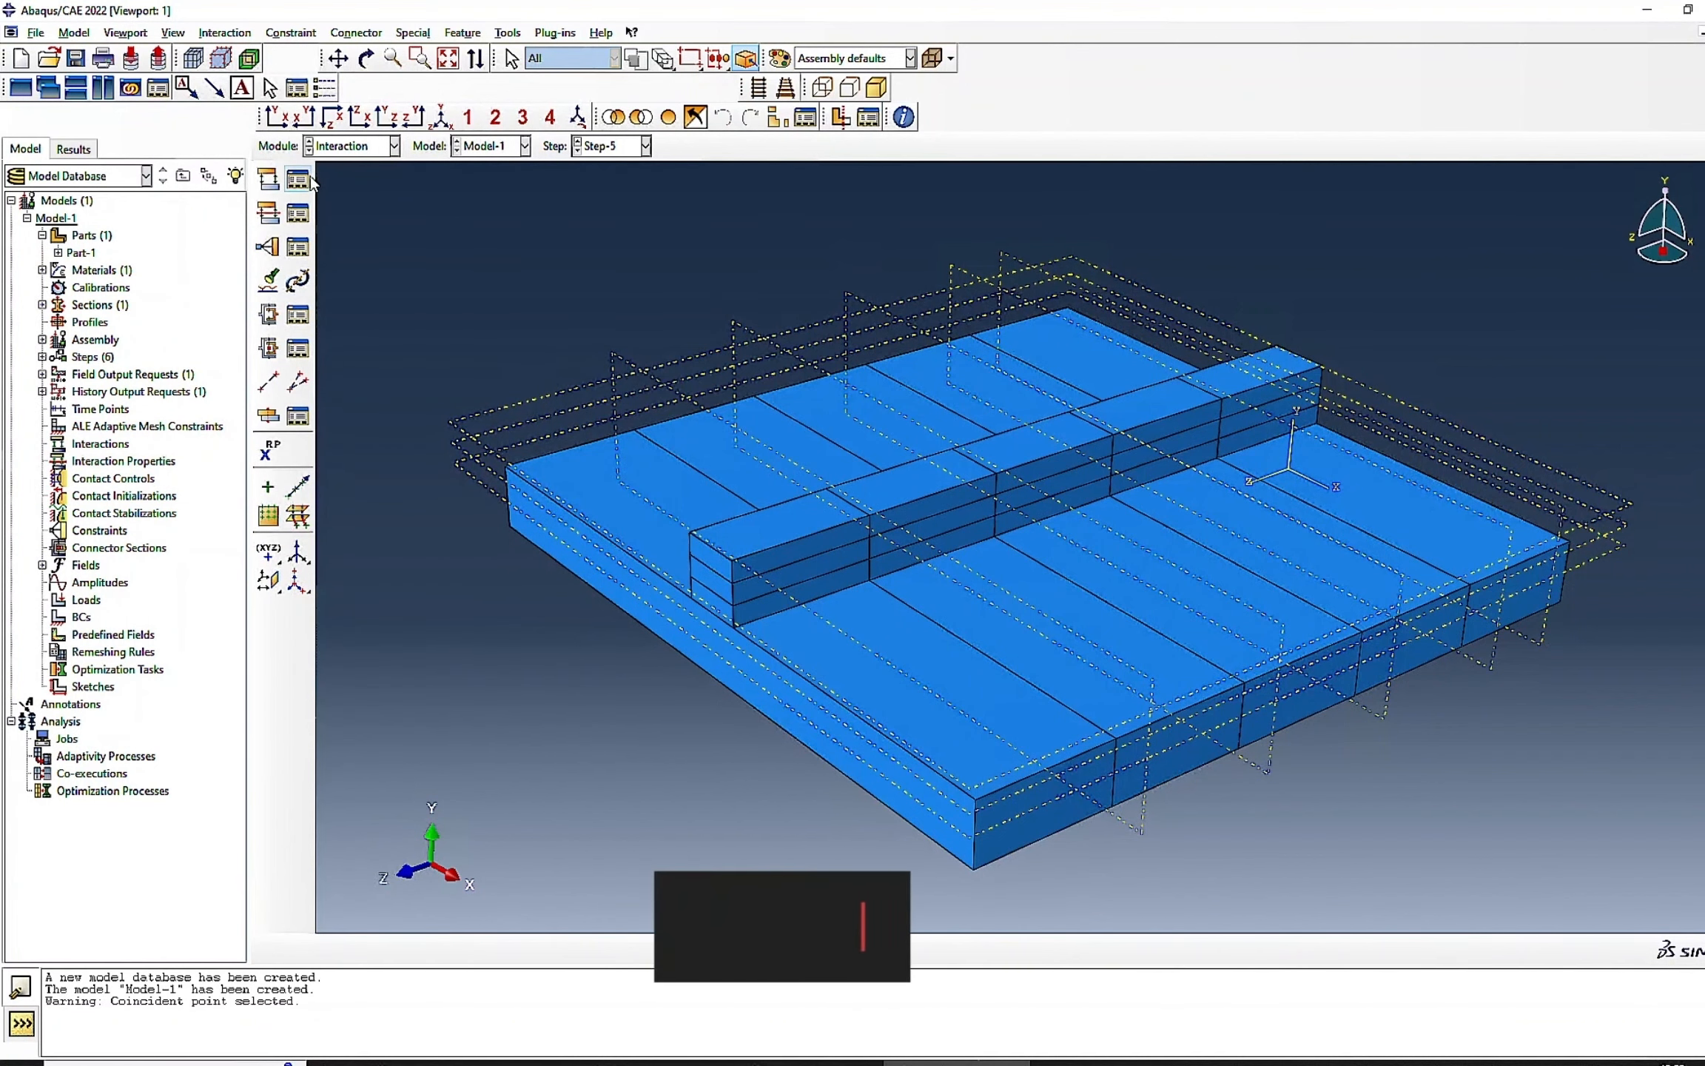
left_click(302, 182)
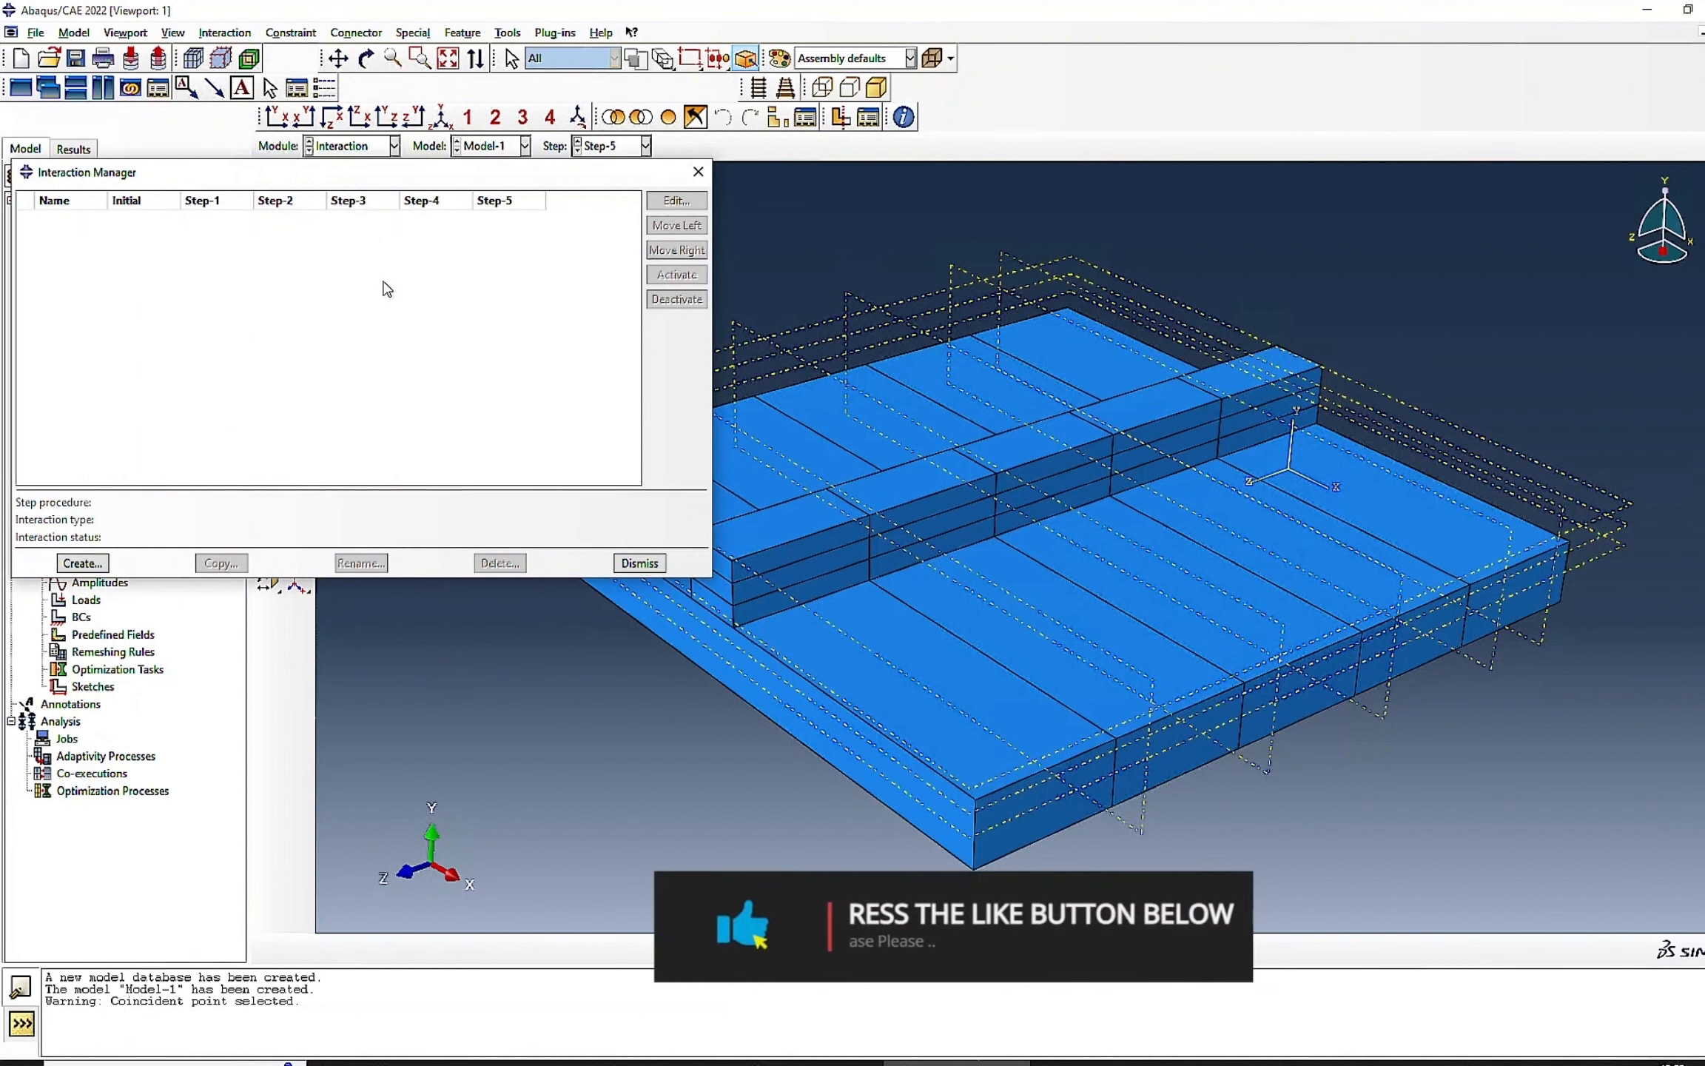
- Create a Model change interaction in Step-5 that reactivates, with strain, the rib's top-layer block at the far end
left_click(97, 563)
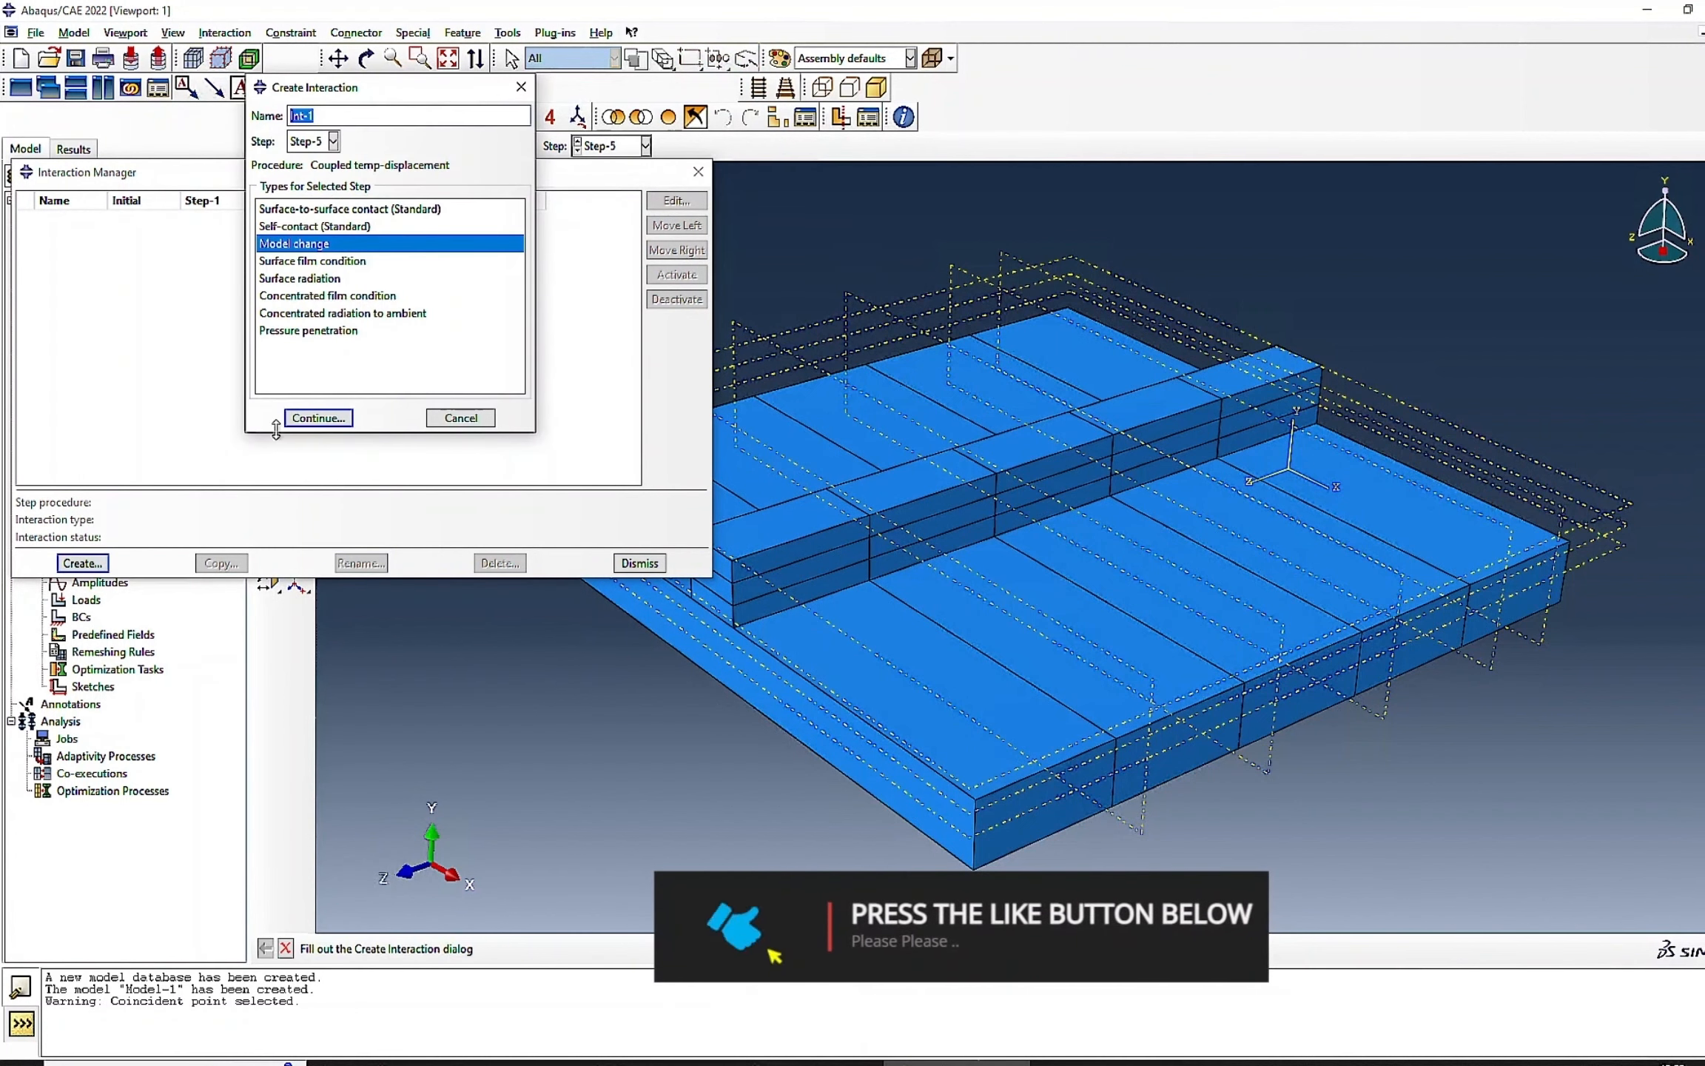
left_click(318, 417)
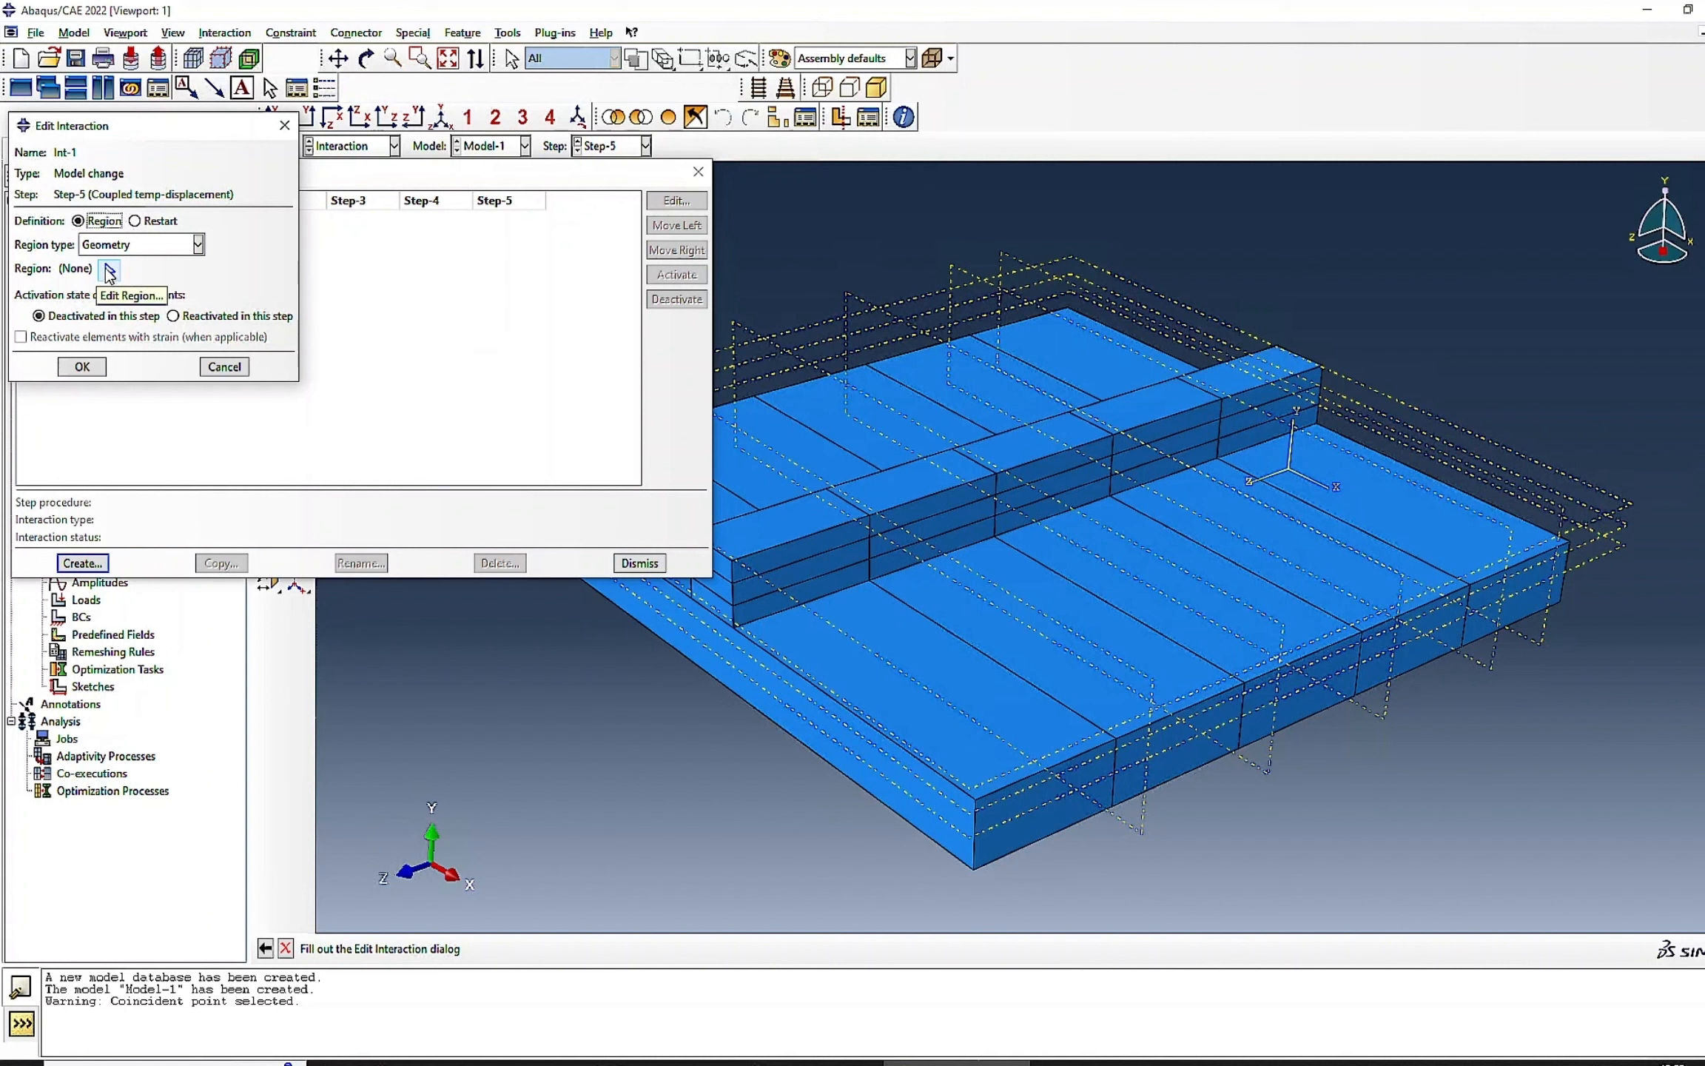
left_click(173, 316)
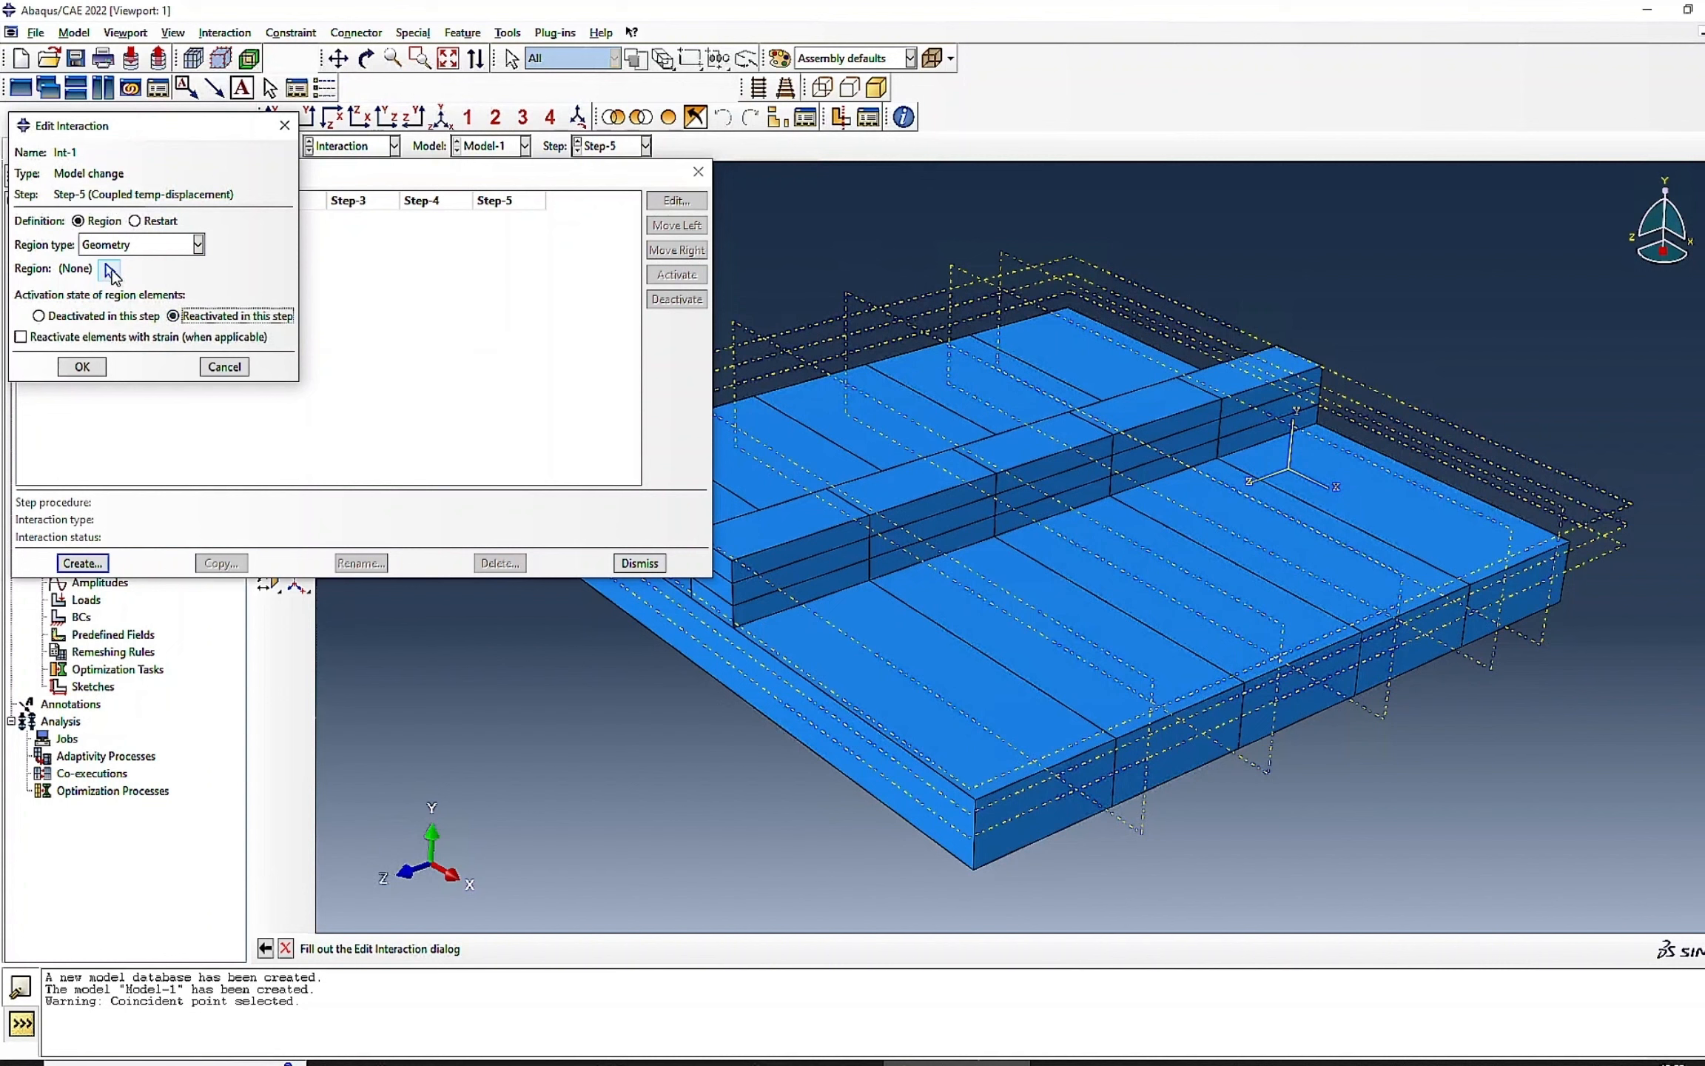
left_click(109, 271)
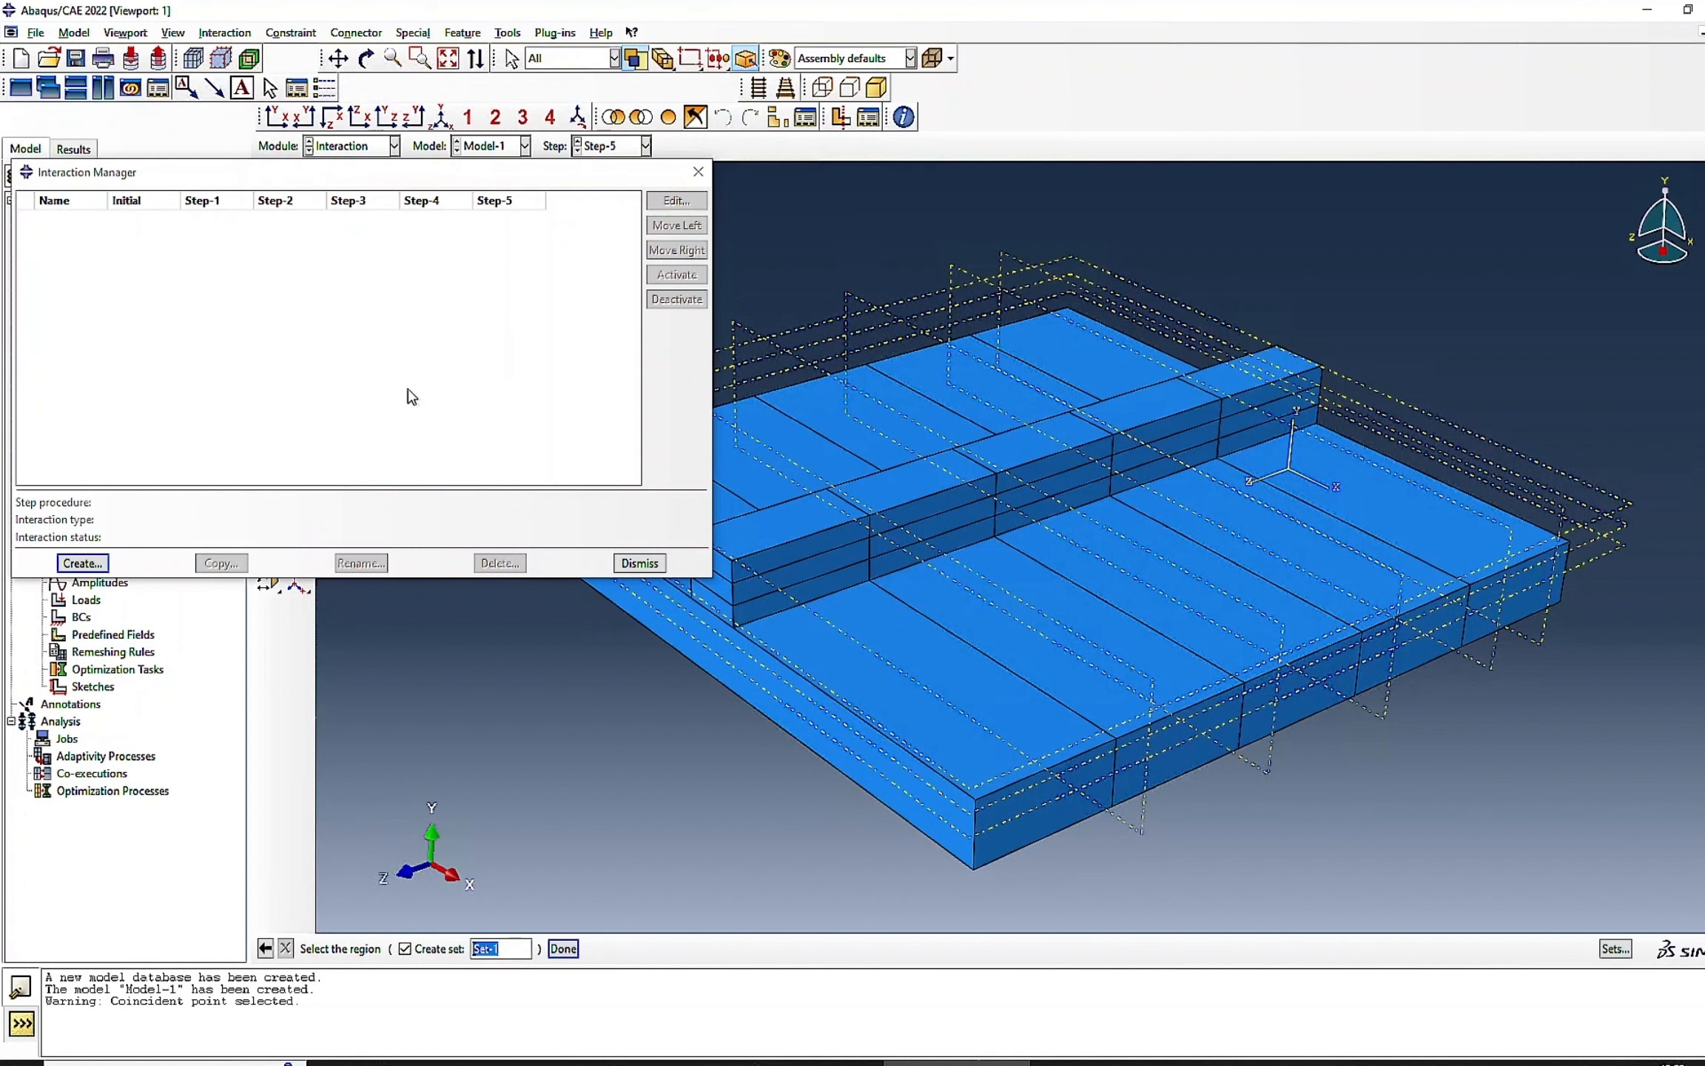
left_click(1260, 384)
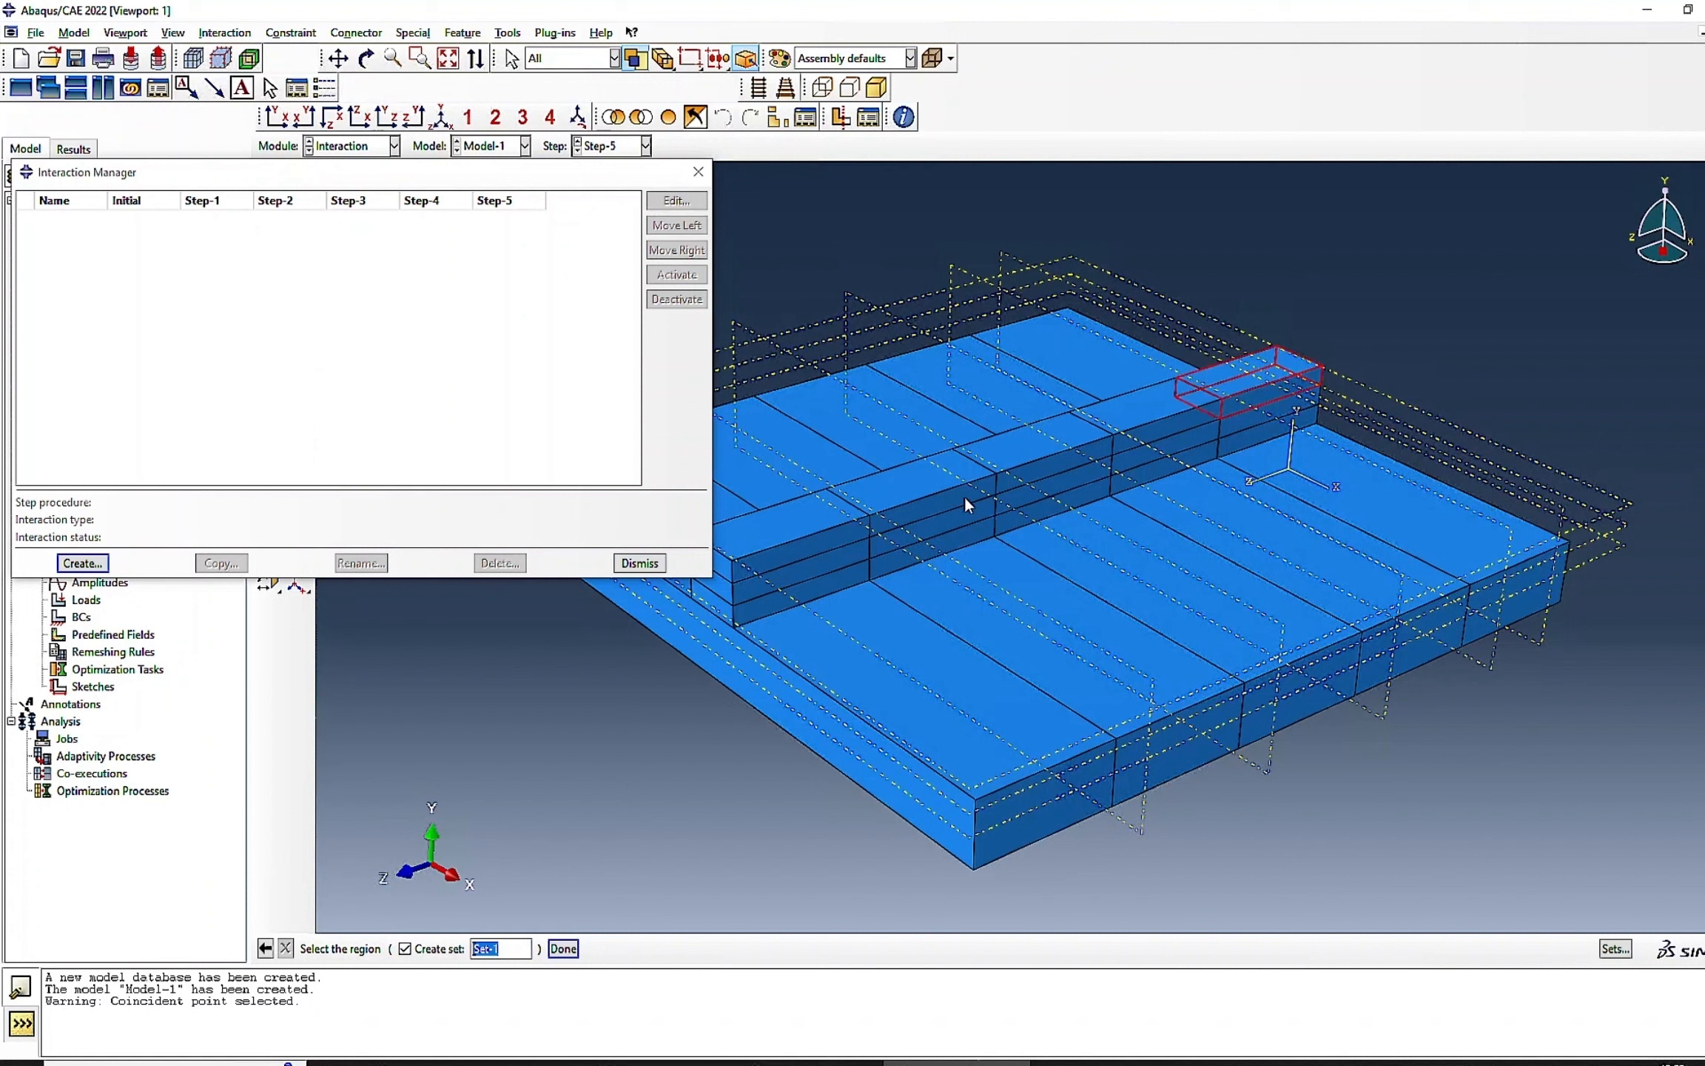
left_click(562, 948)
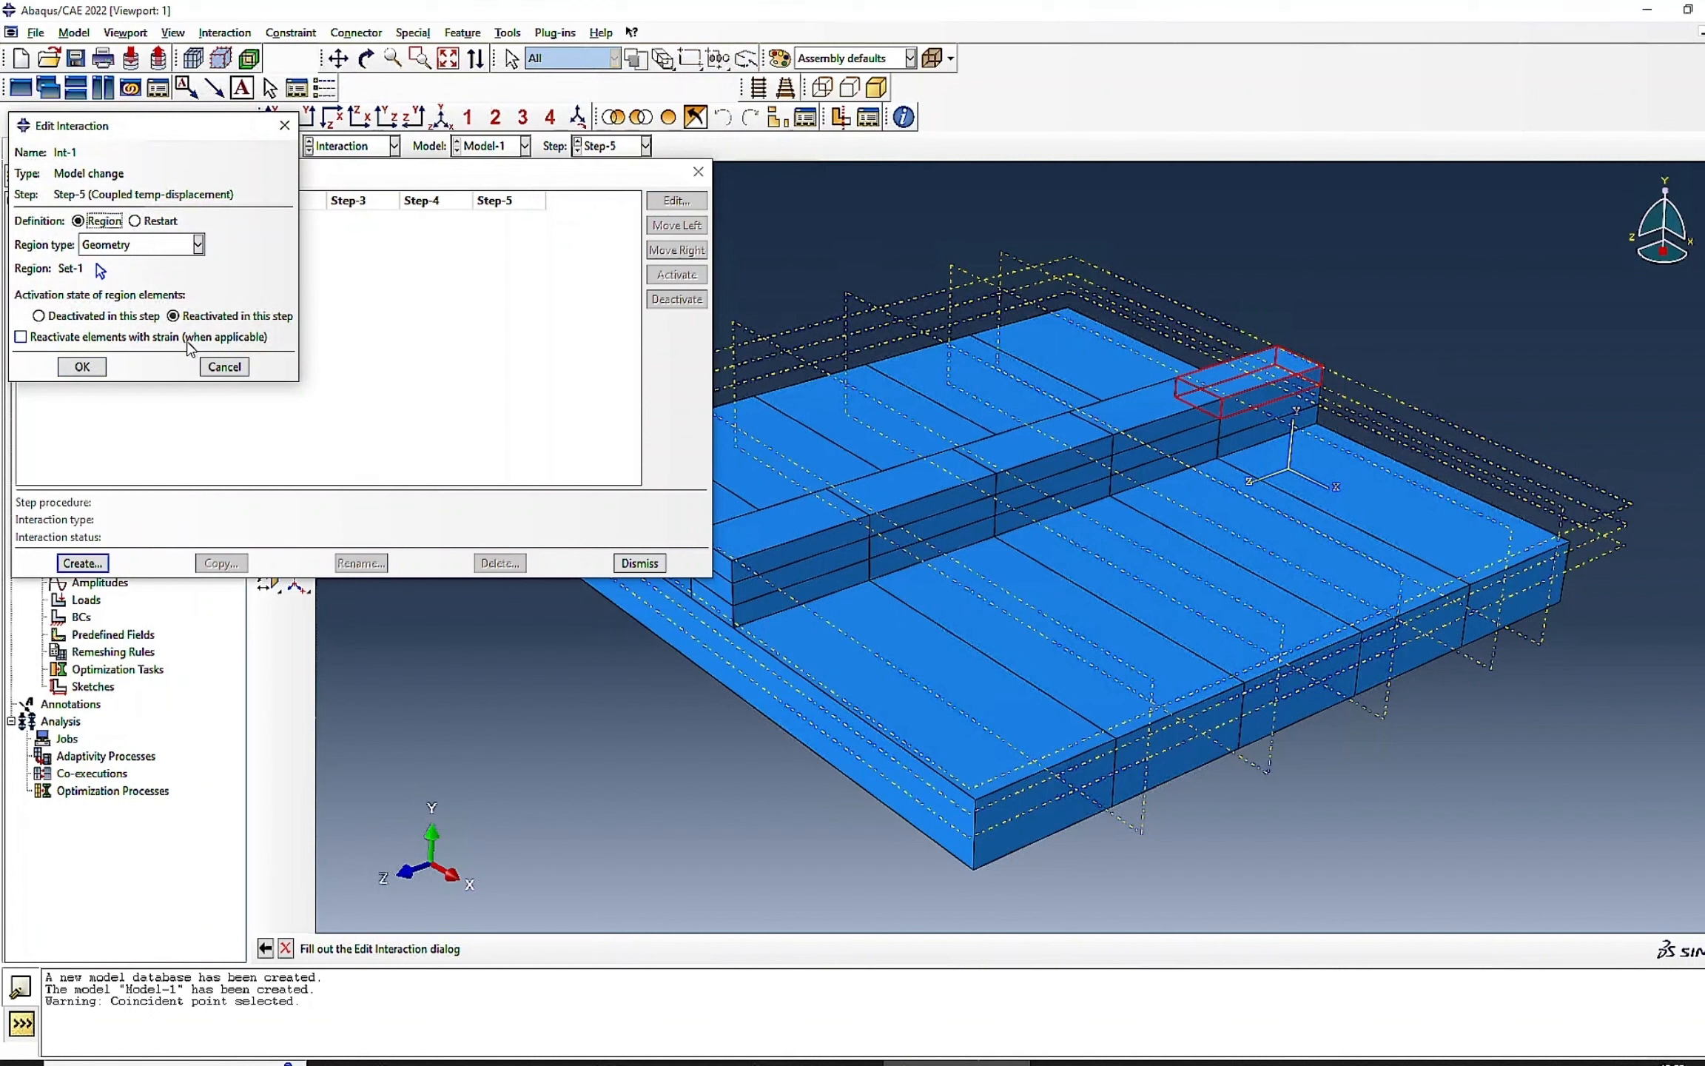
left_click(21, 337)
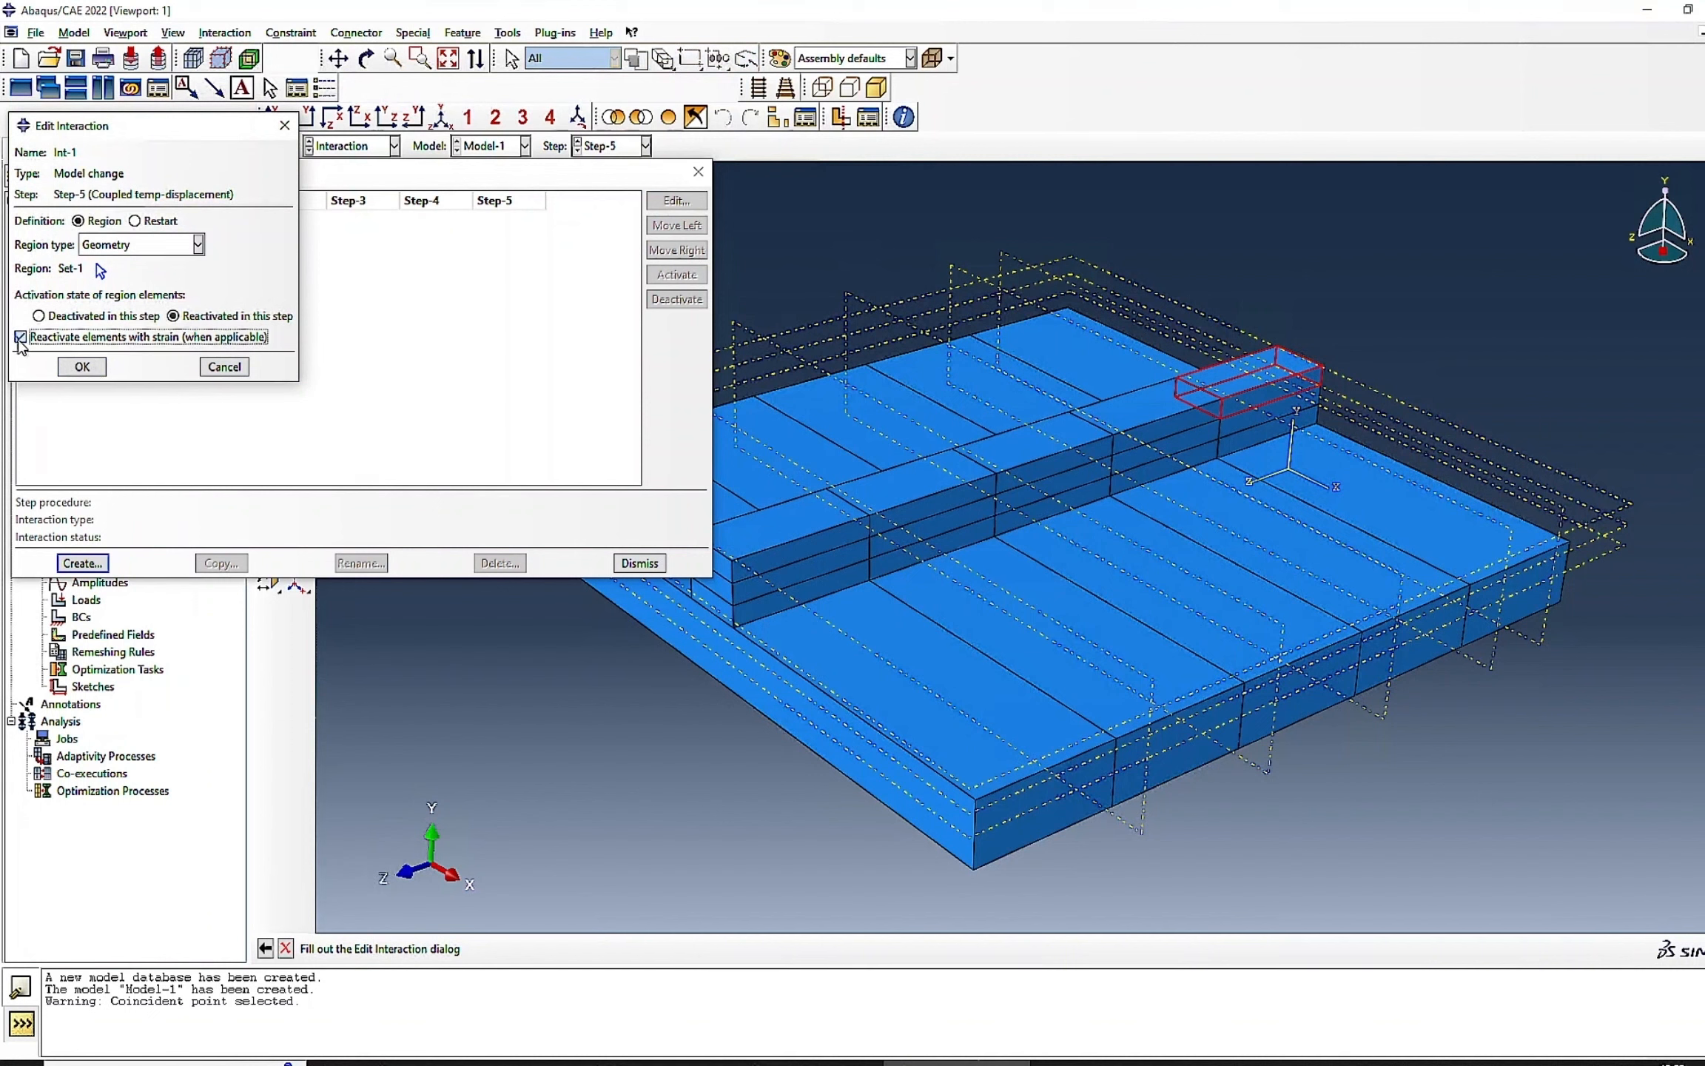
left_click(90, 369)
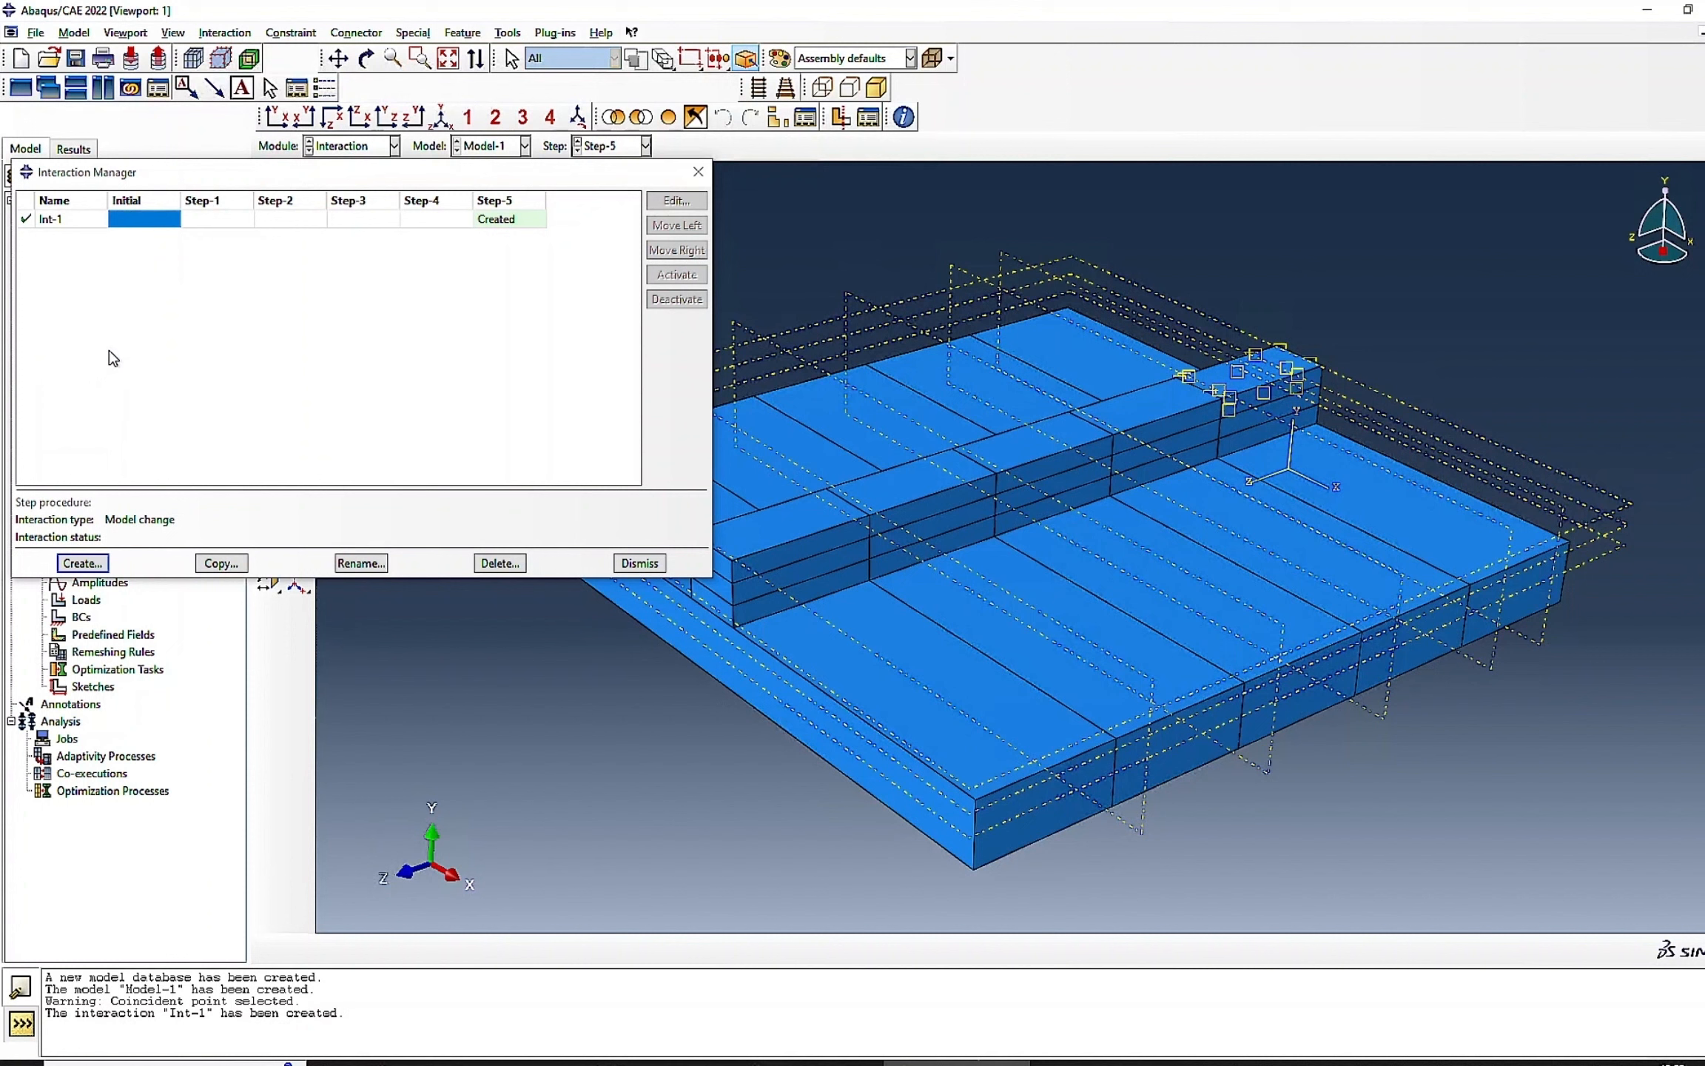
- Move the reactivation interaction back from Step-5 so that it is created in Step-1
left_click(492, 220)
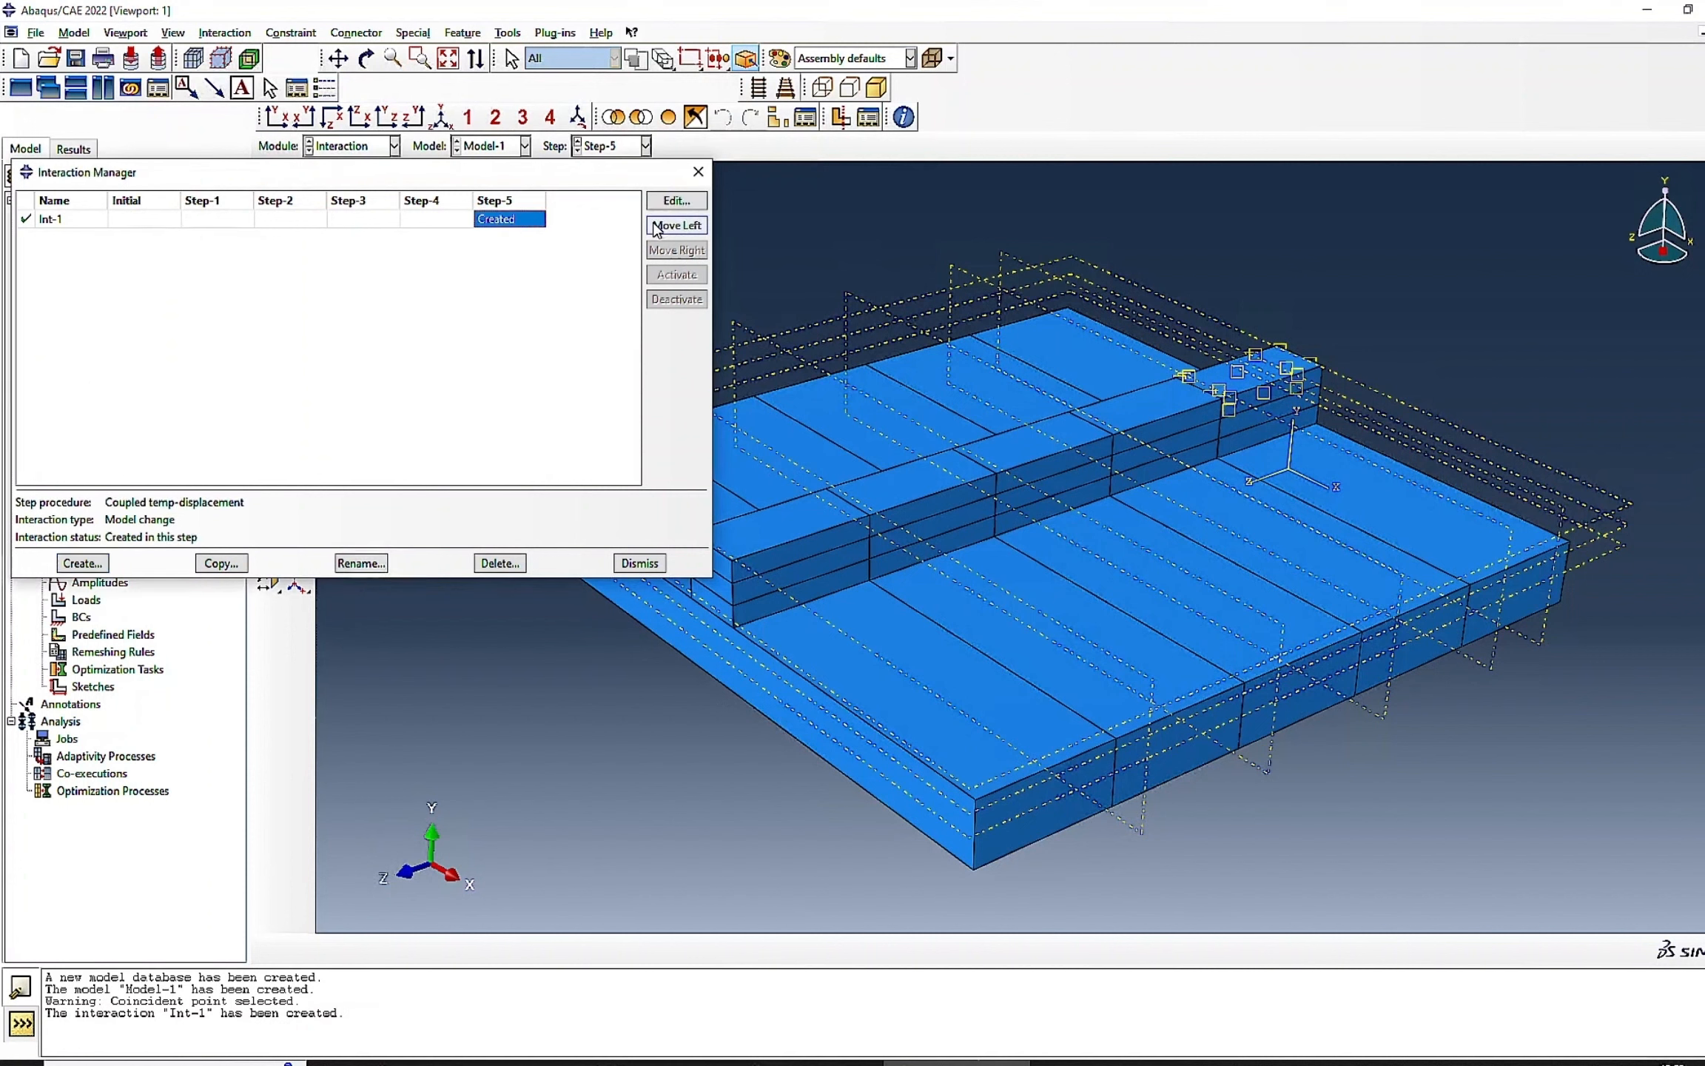
left_click(664, 226)
left_click(664, 227)
left_click(664, 226)
left_click(664, 227)
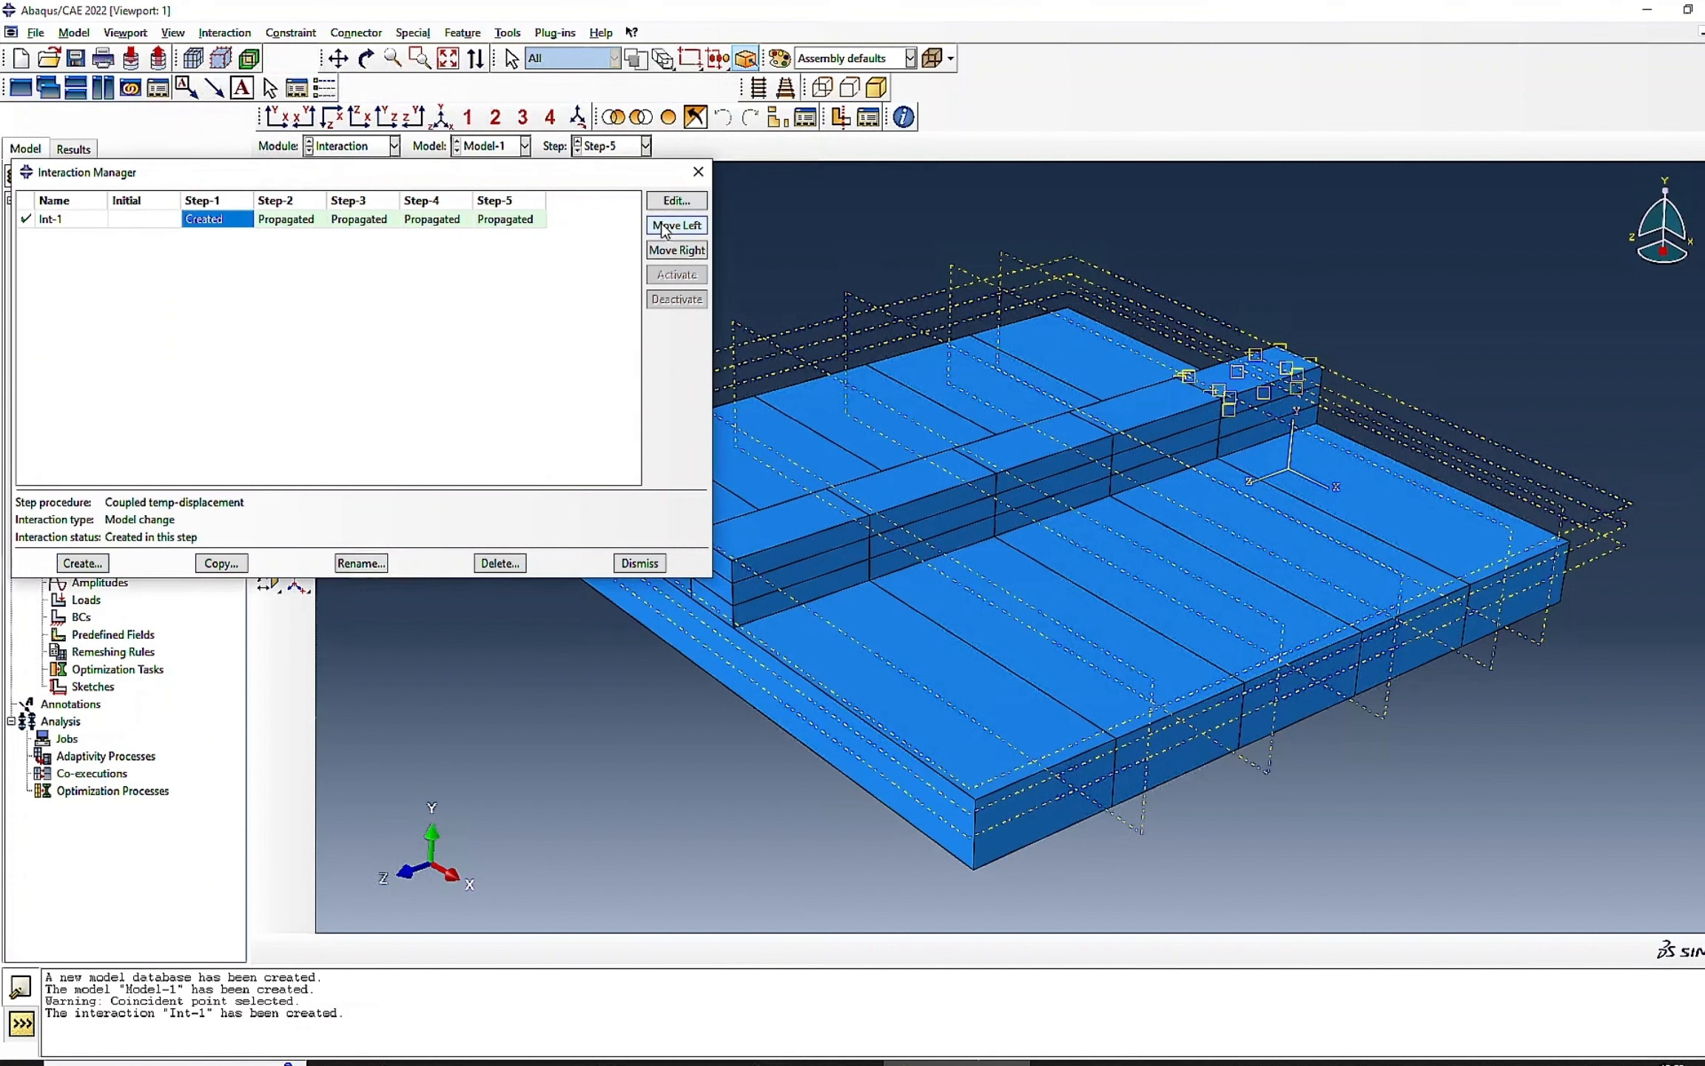
left_click(164, 222)
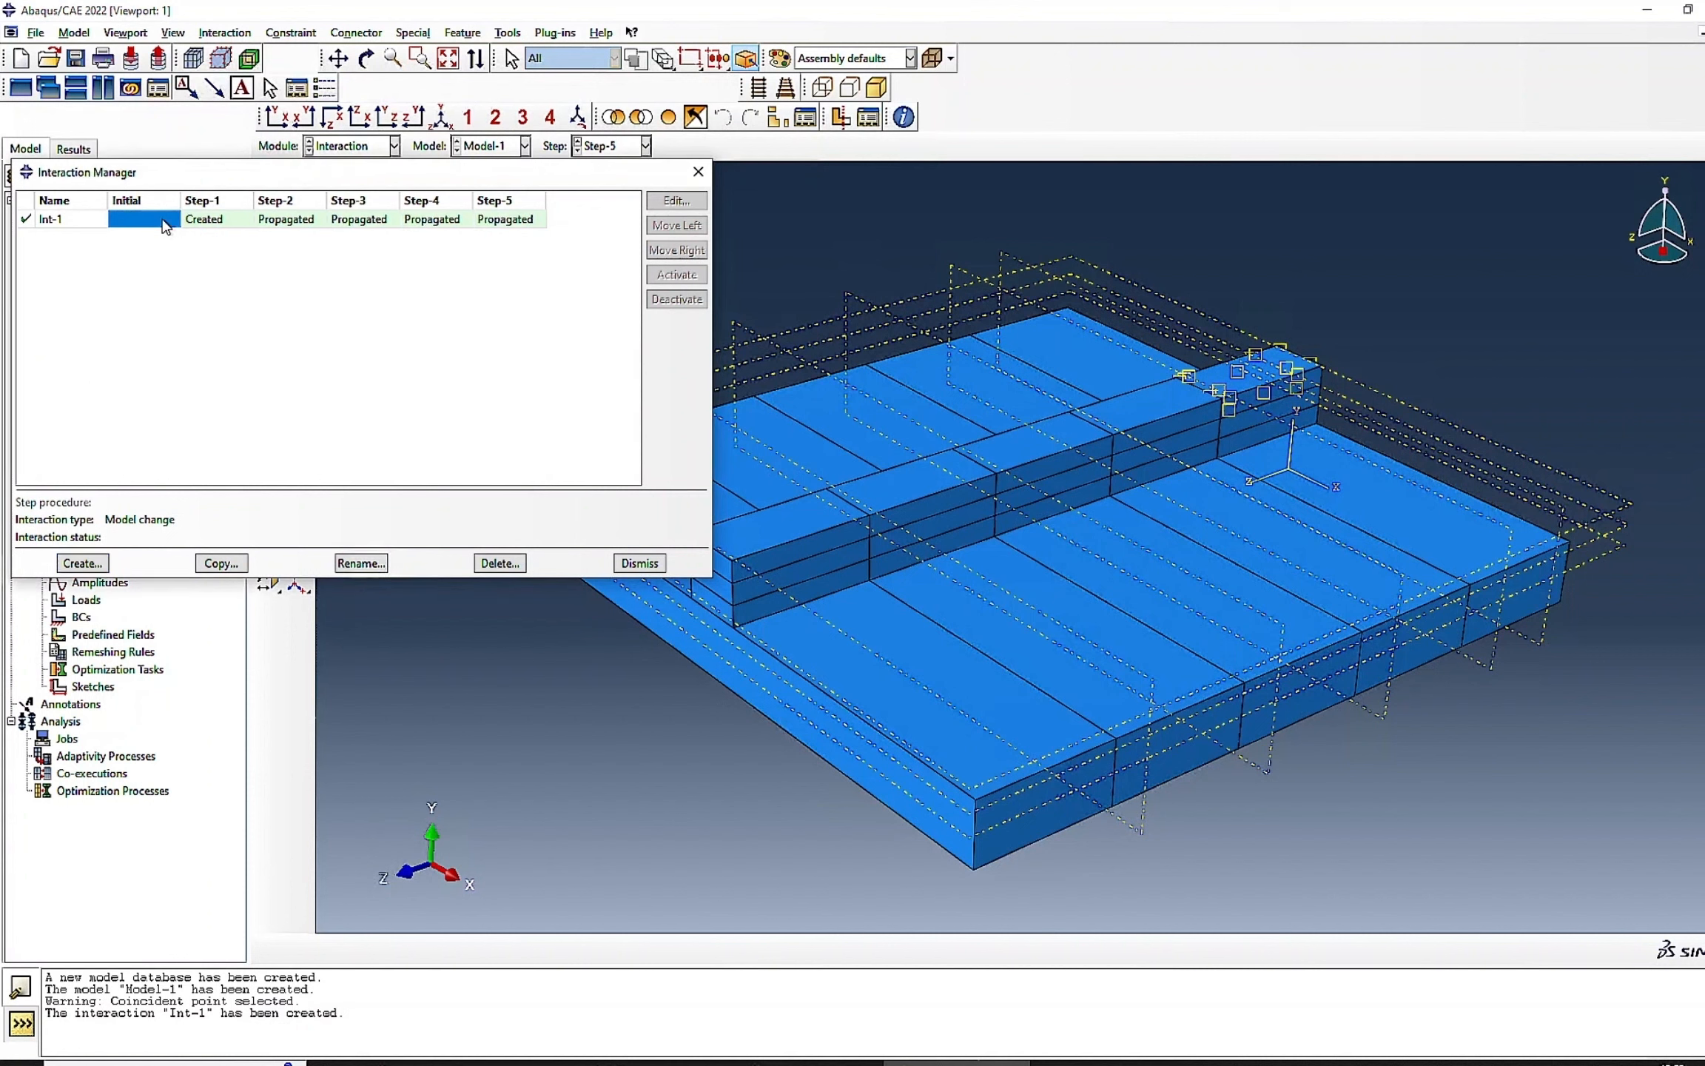
- Start a second Model change interaction in Step-1
left_click(95, 566)
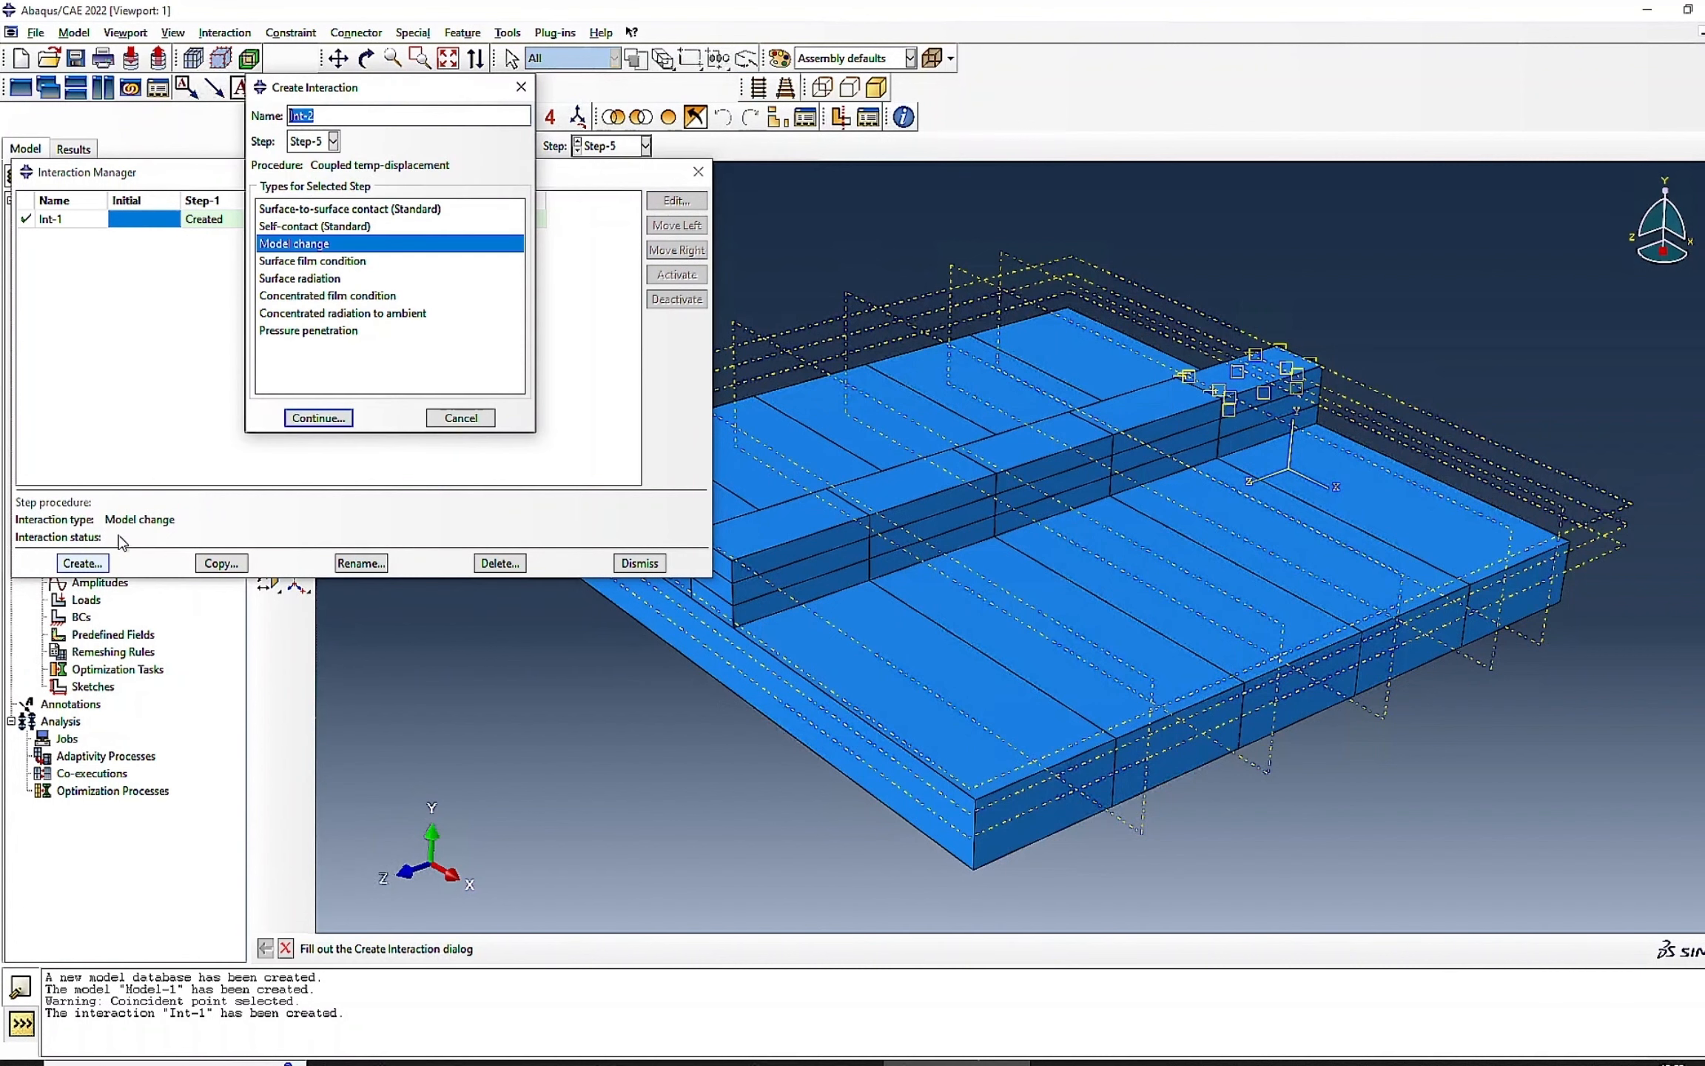
left_click(333, 141)
left_click(315, 160)
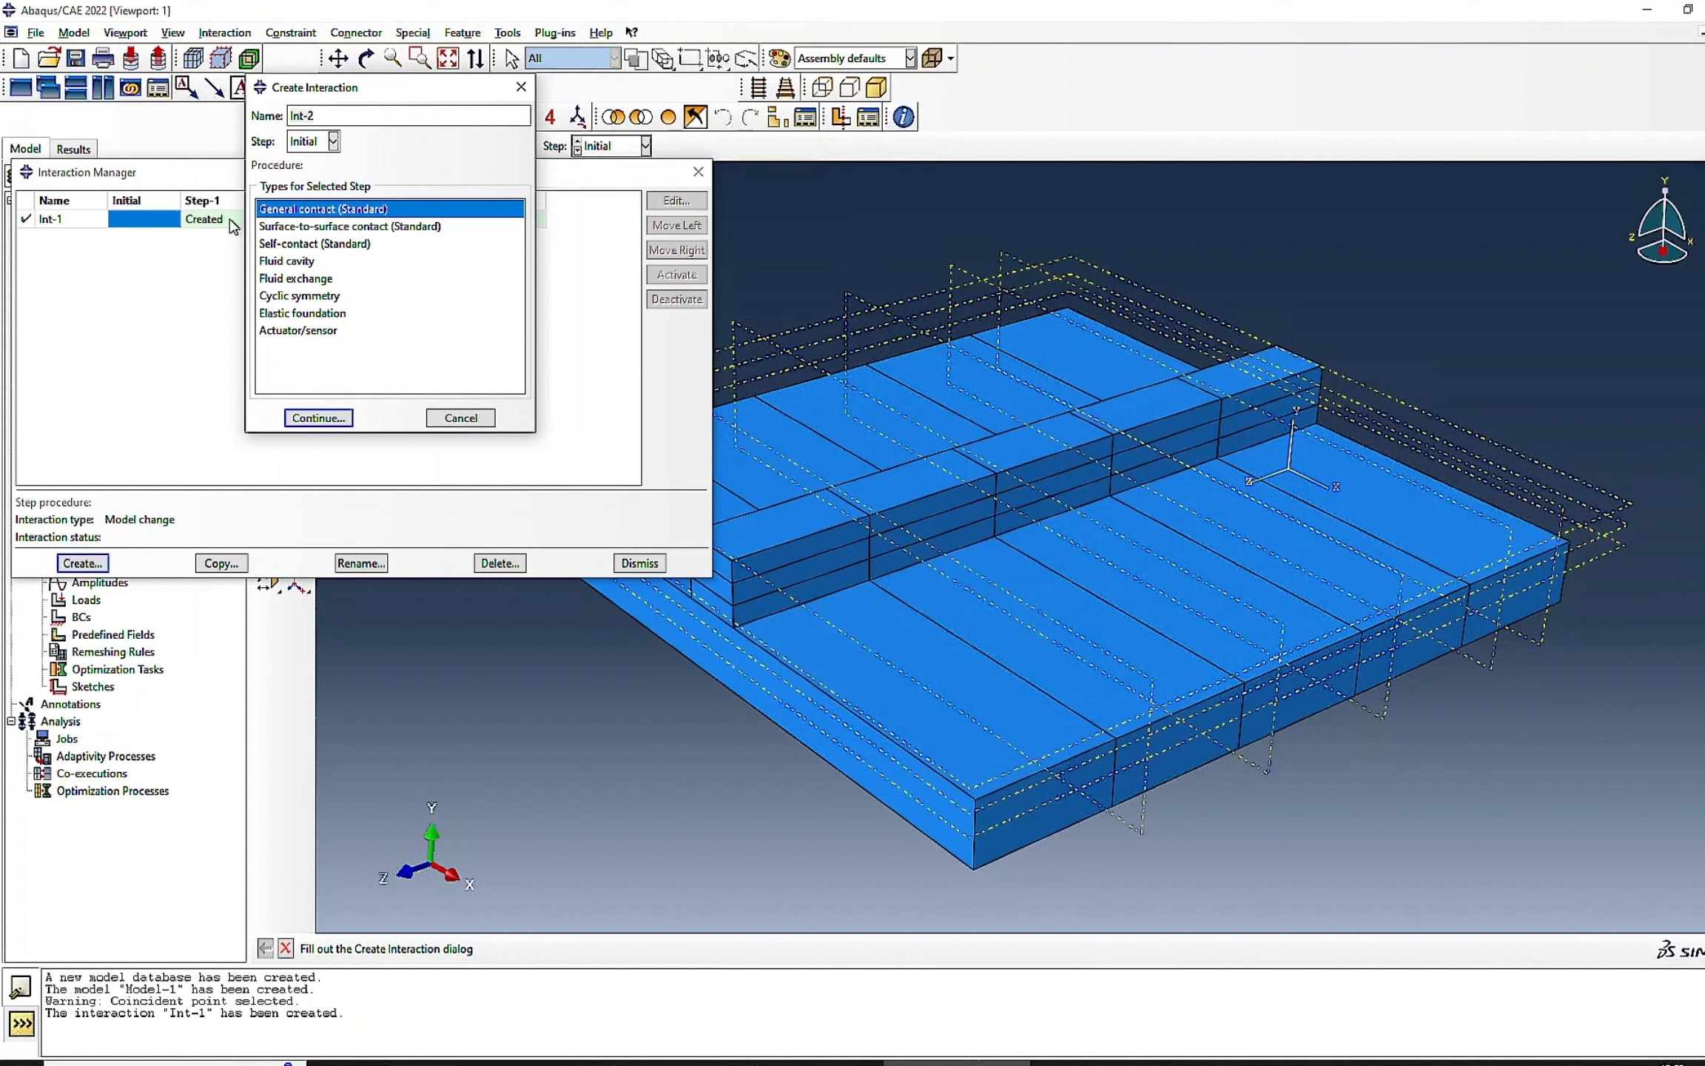
left_click(294, 145)
left_click(301, 180)
left_click(319, 245)
left_click(326, 417)
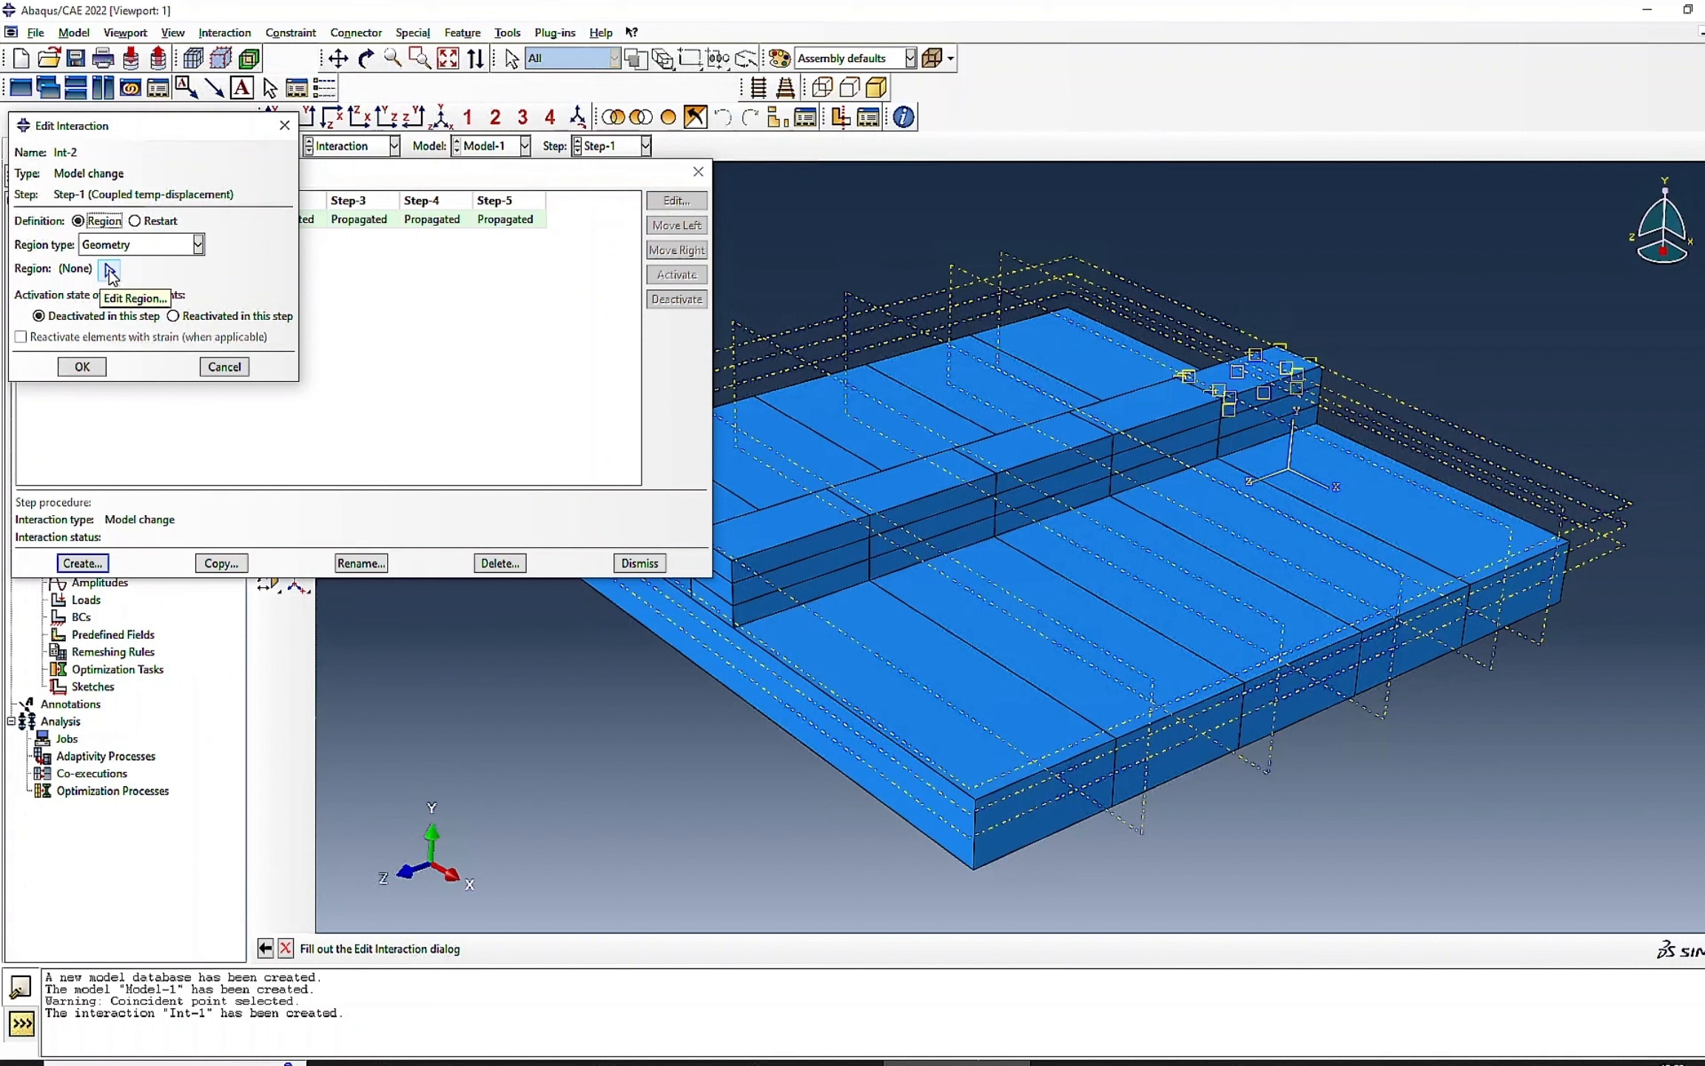
- Assign all five top-layer blocks of the rib as the second interaction's region, deactivated in Step-1
left_click(109, 272)
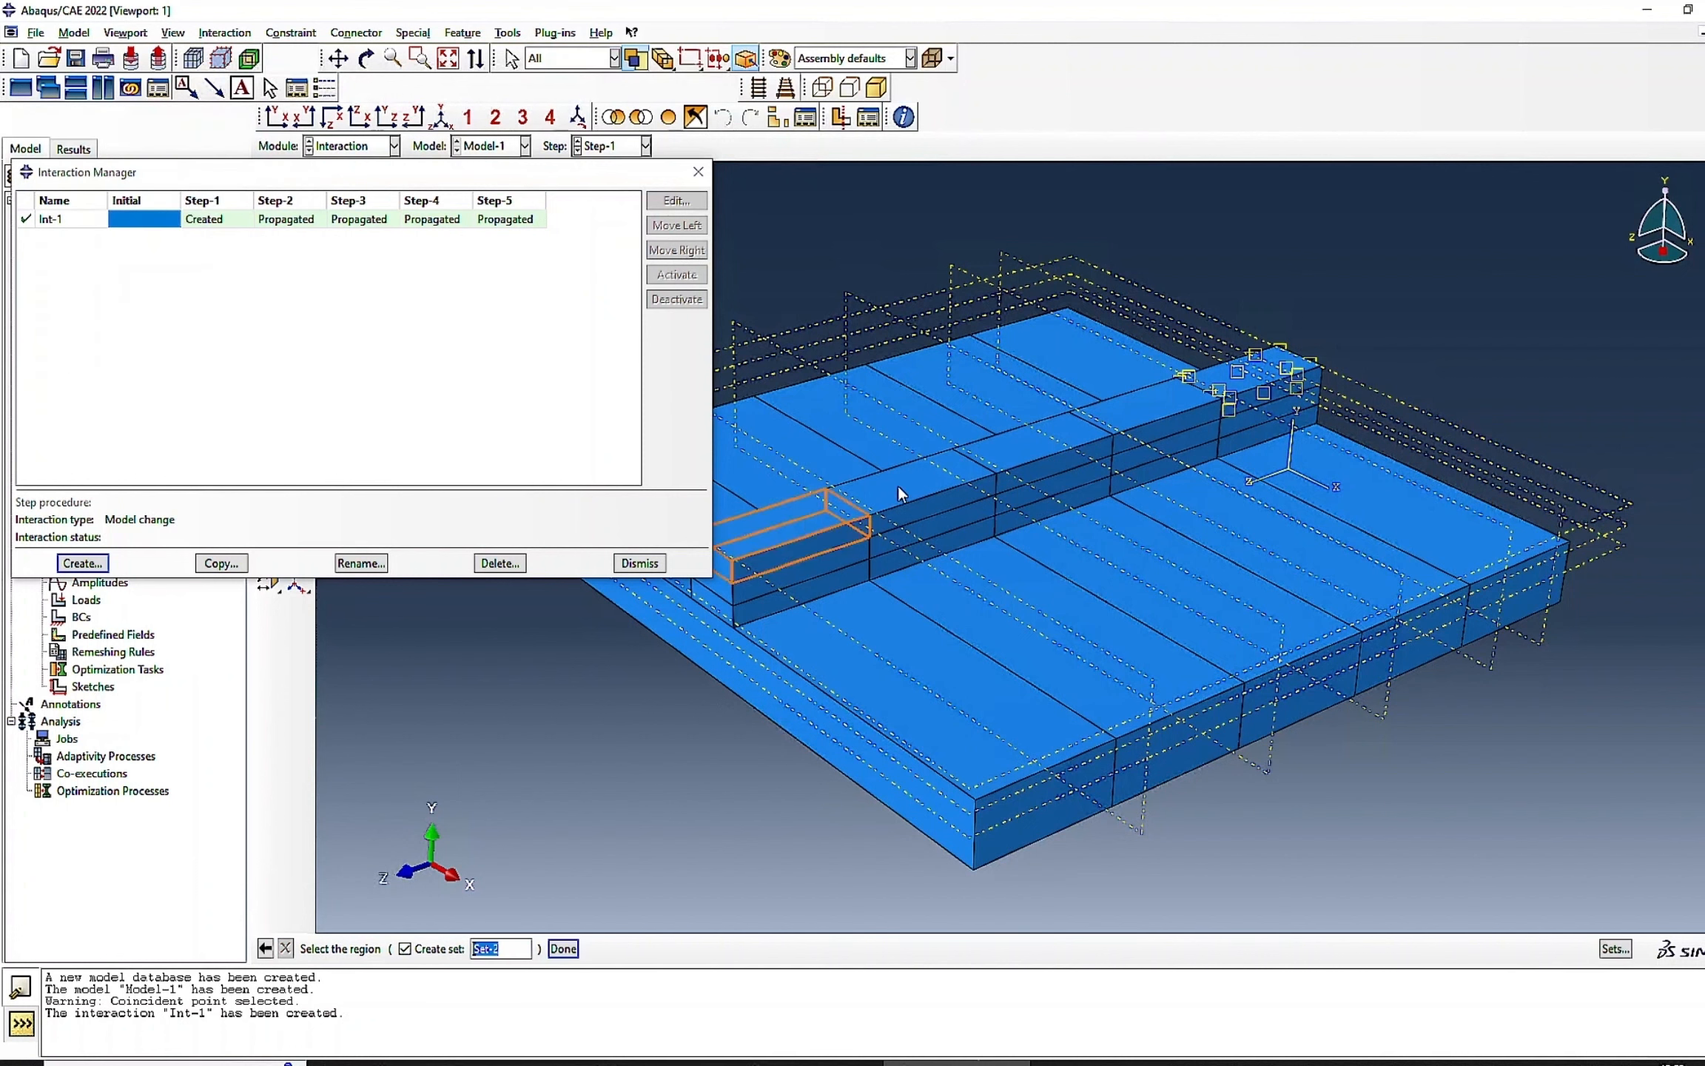
left_click(1121, 410, "shift")
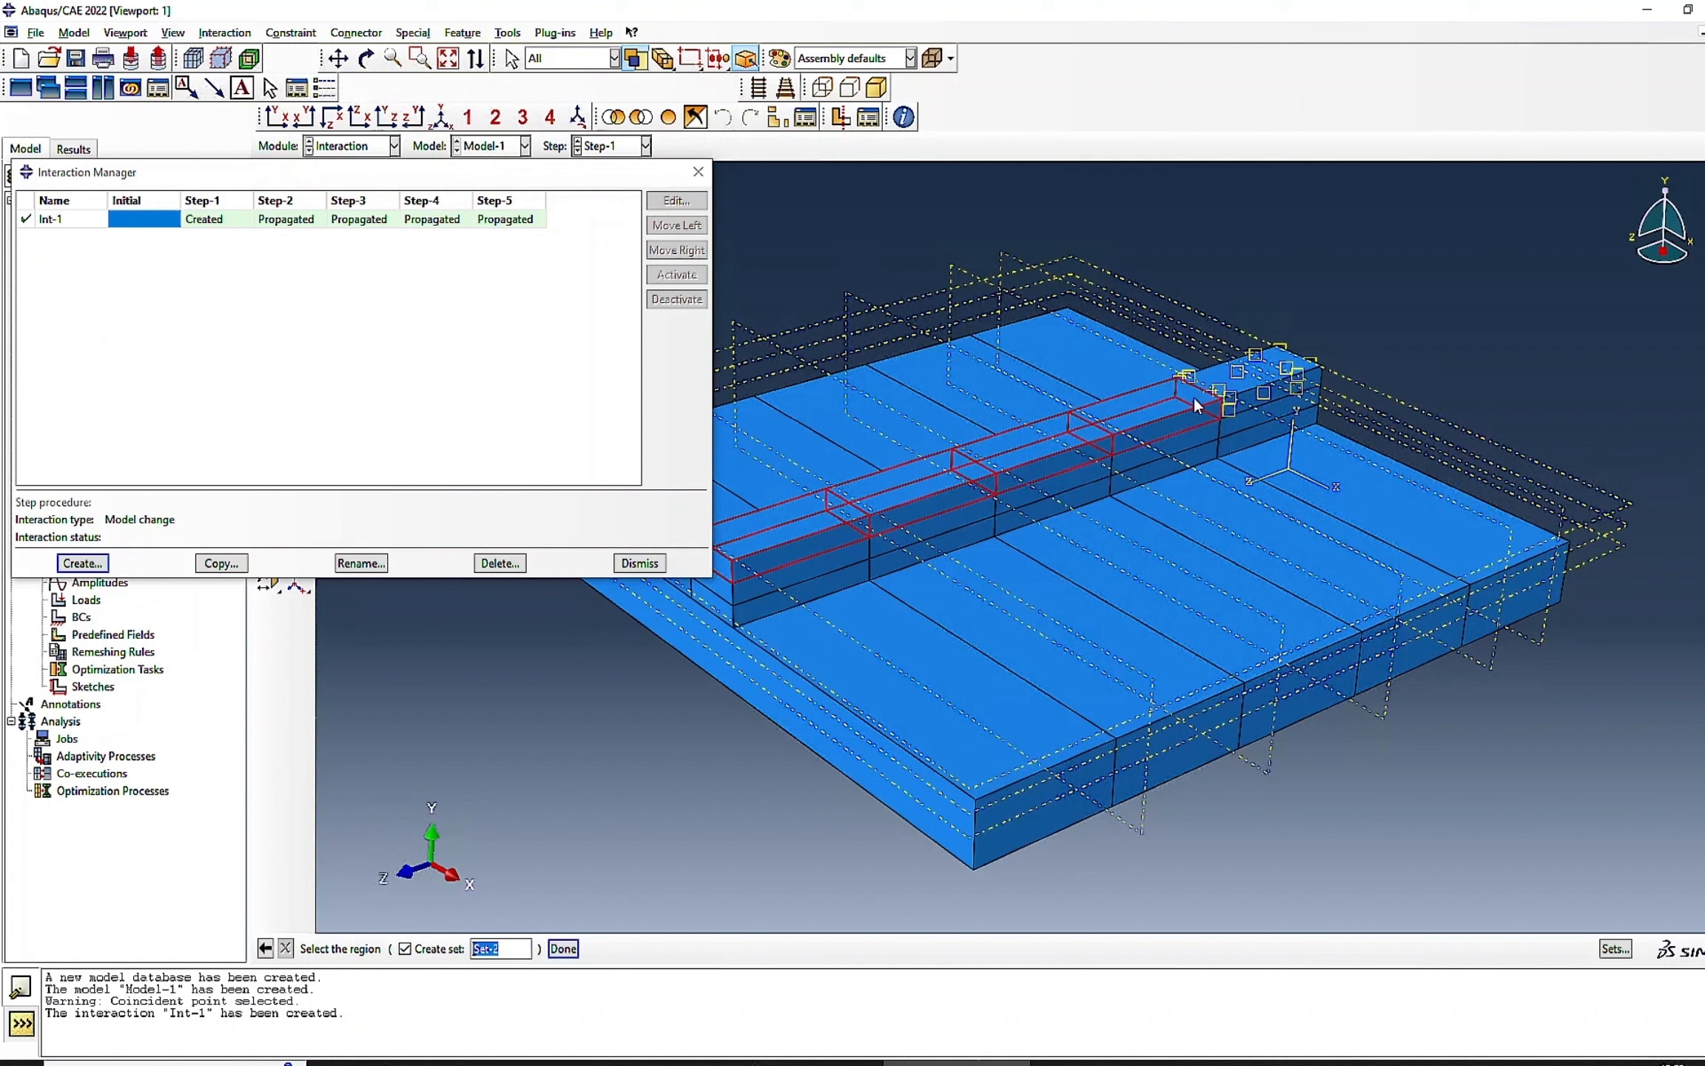
left_click(1222, 381, "shift")
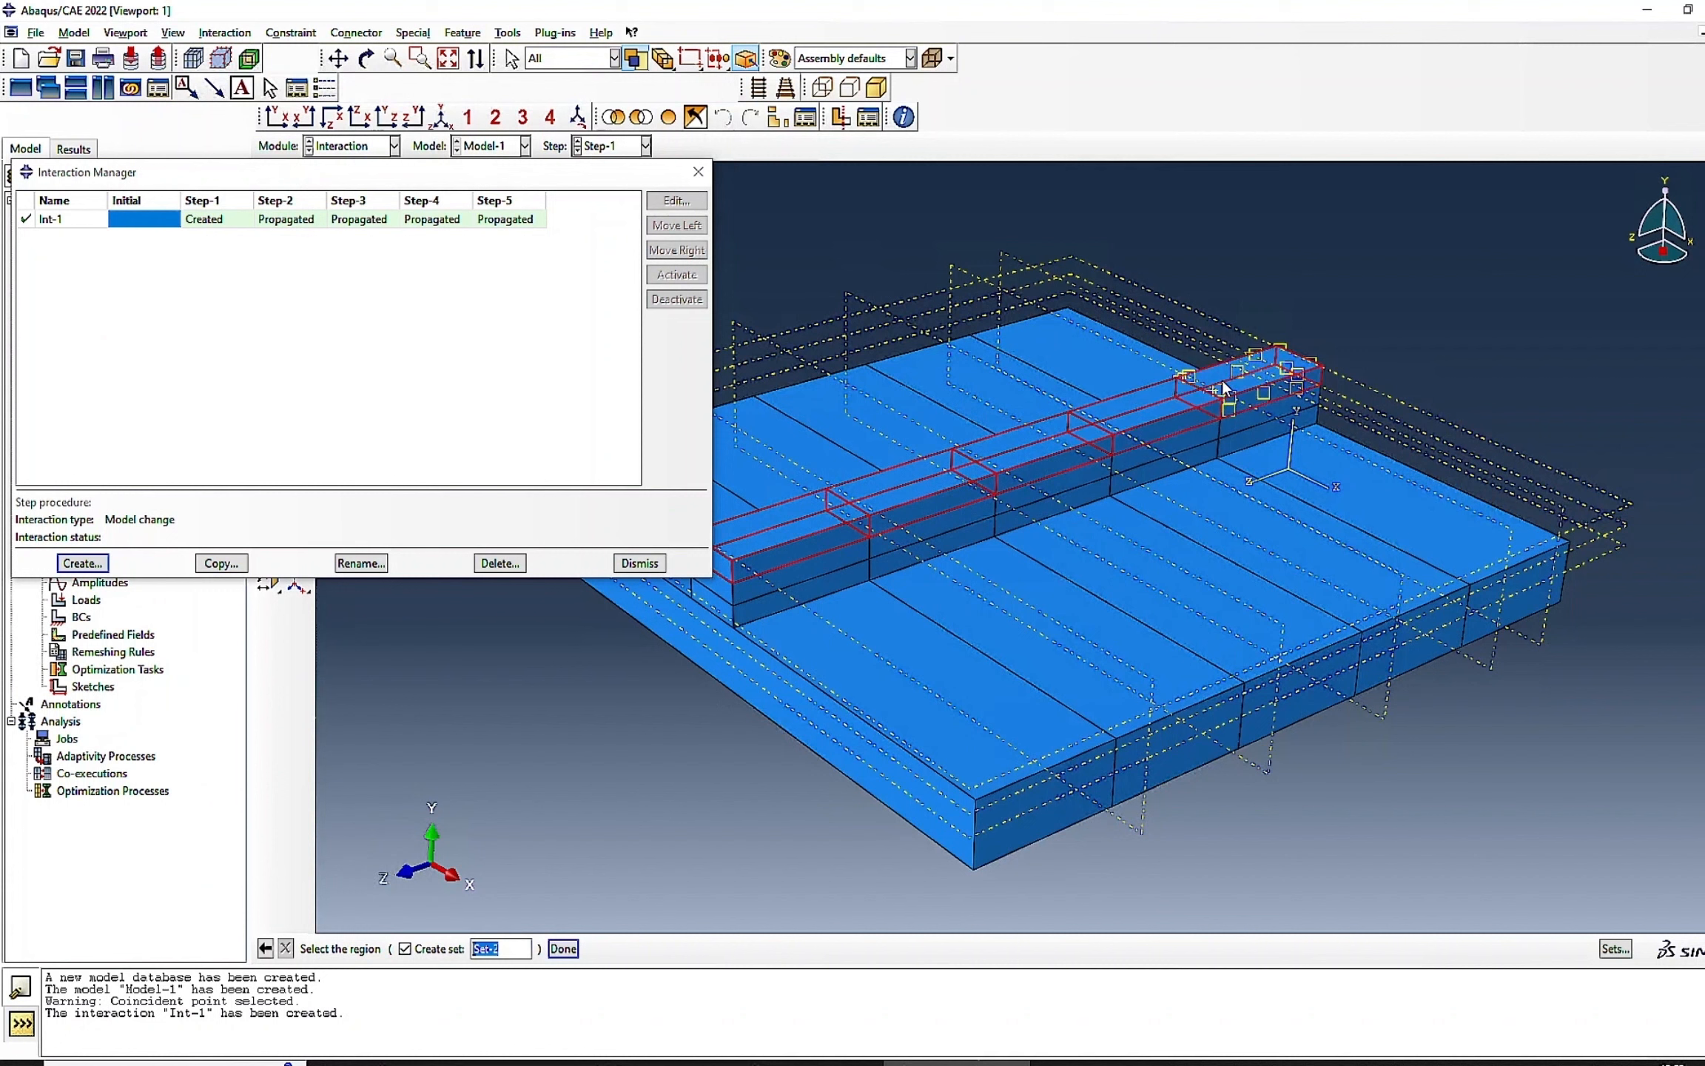
left_click(563, 948)
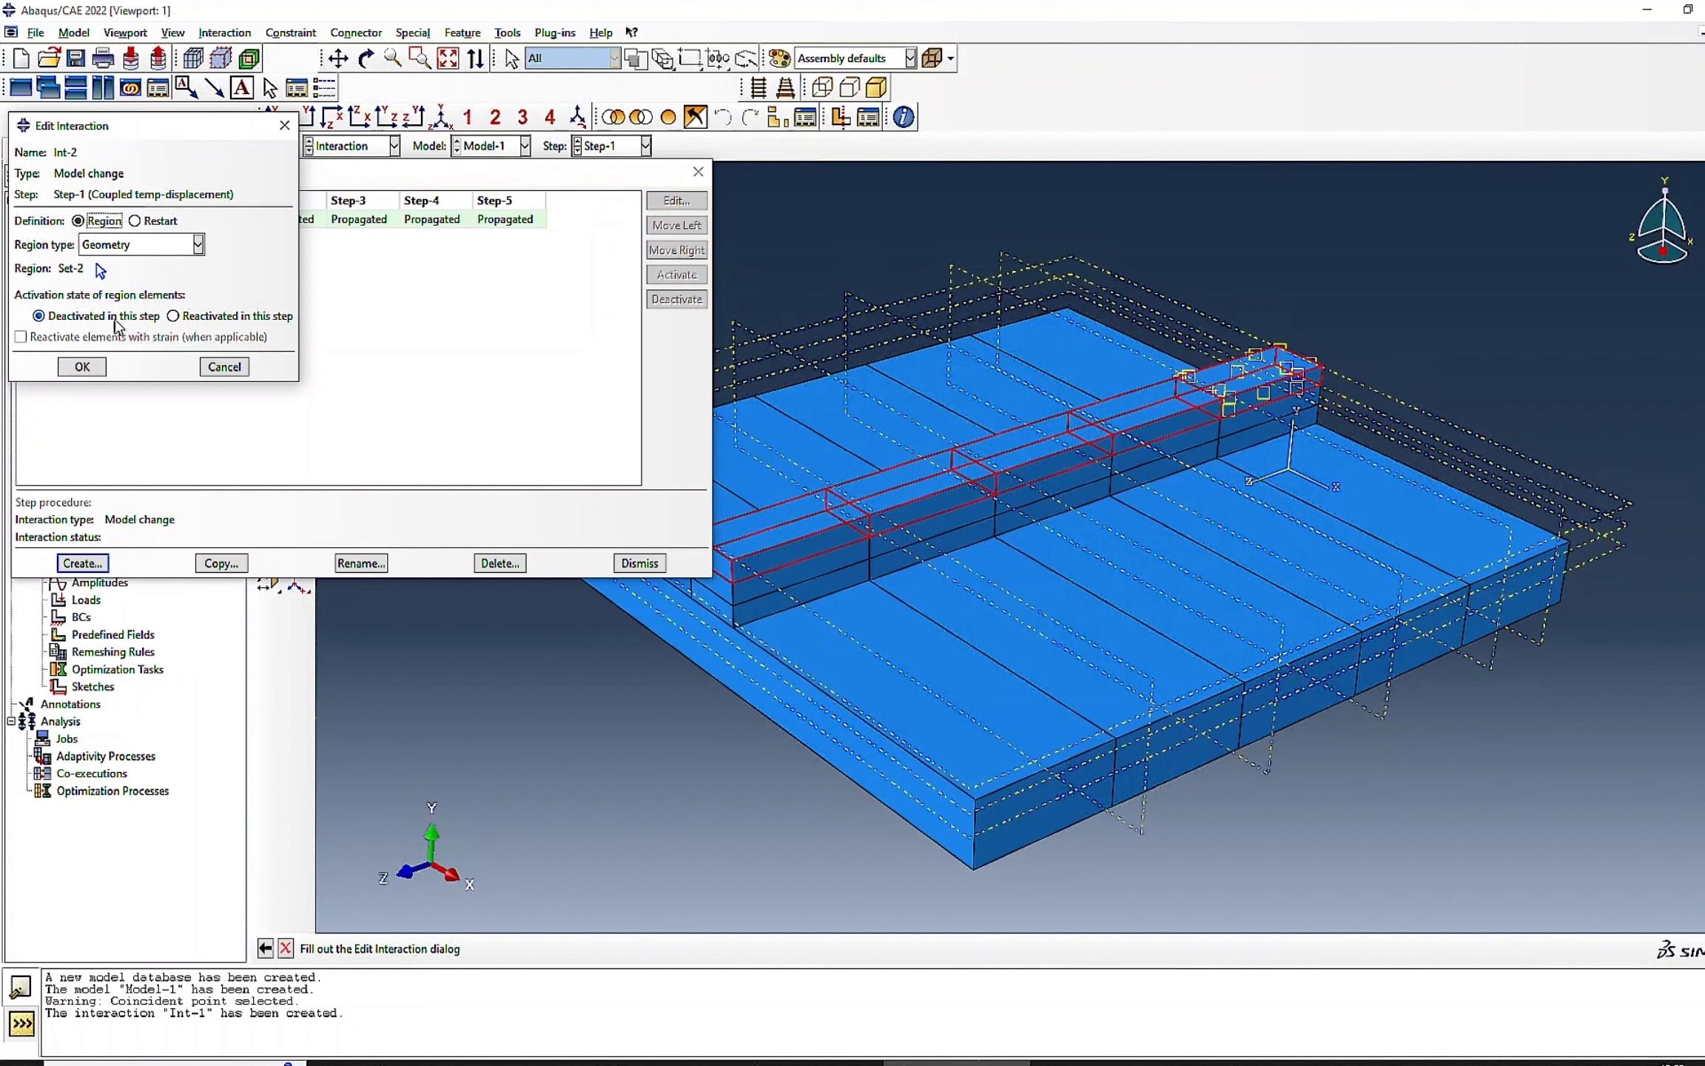
left_click(80, 367)
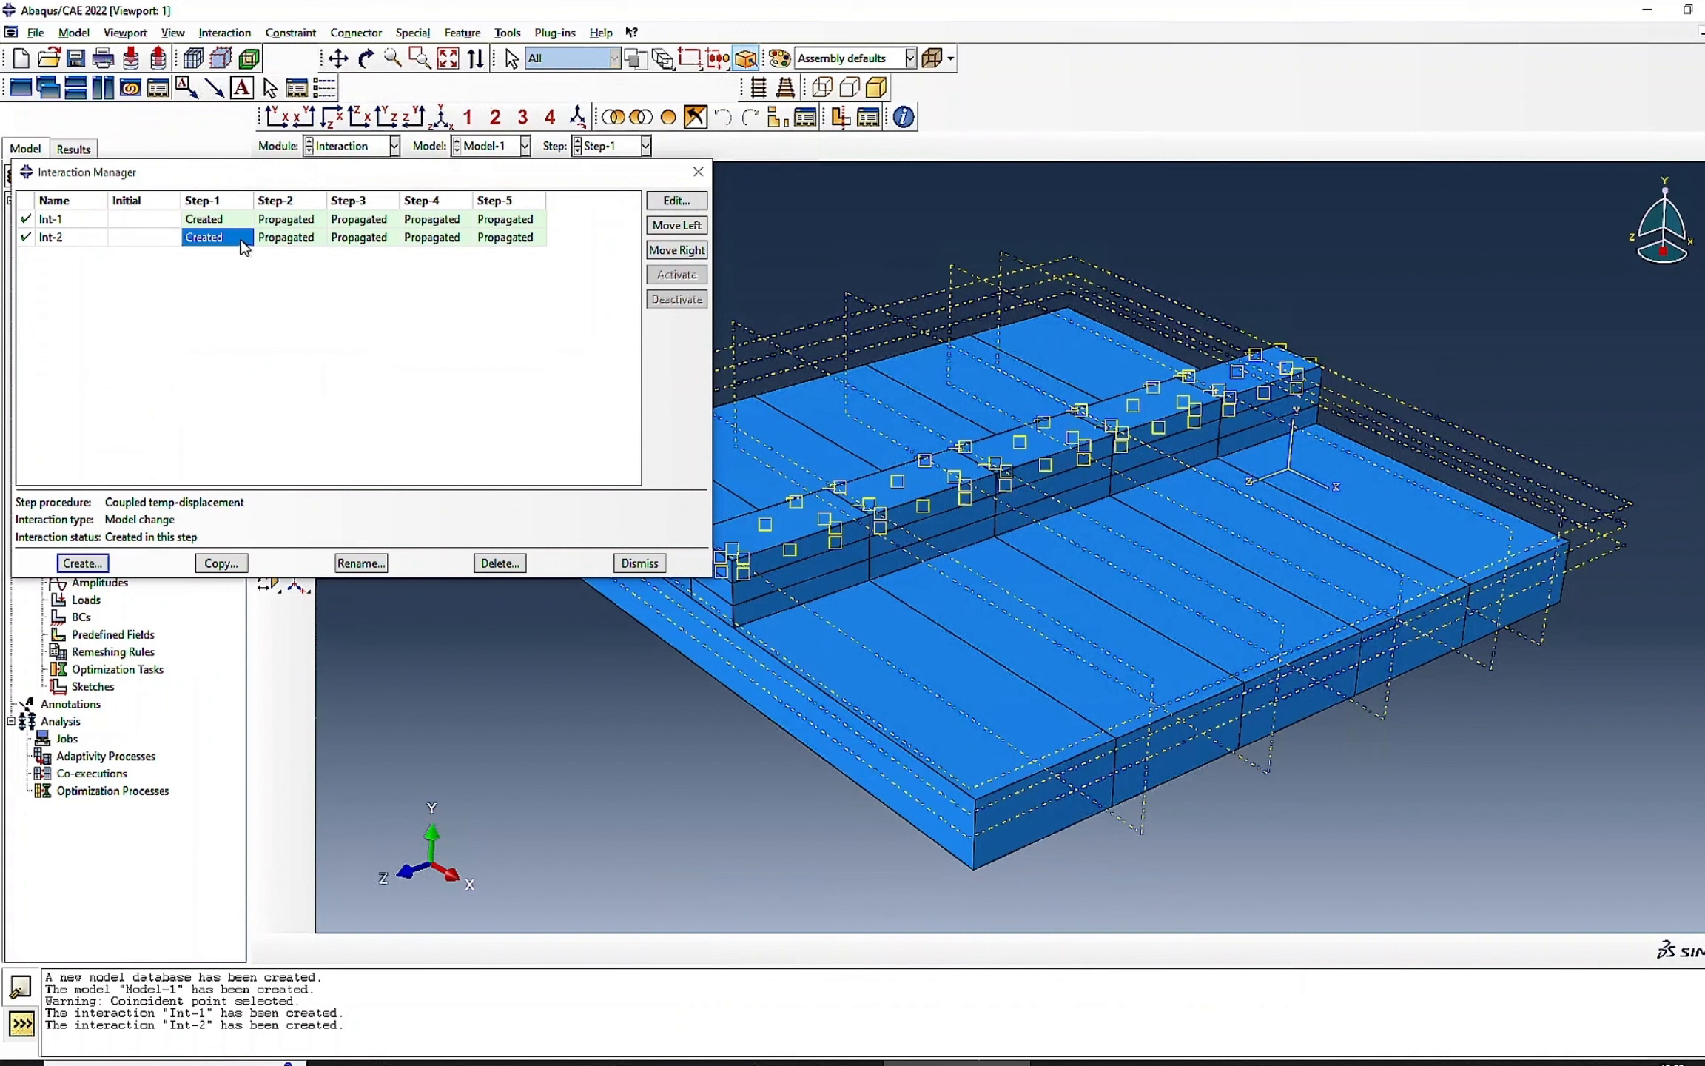
- Try to move the second Model change interaction from Step-1 to the Initial step
left_click(677, 226)
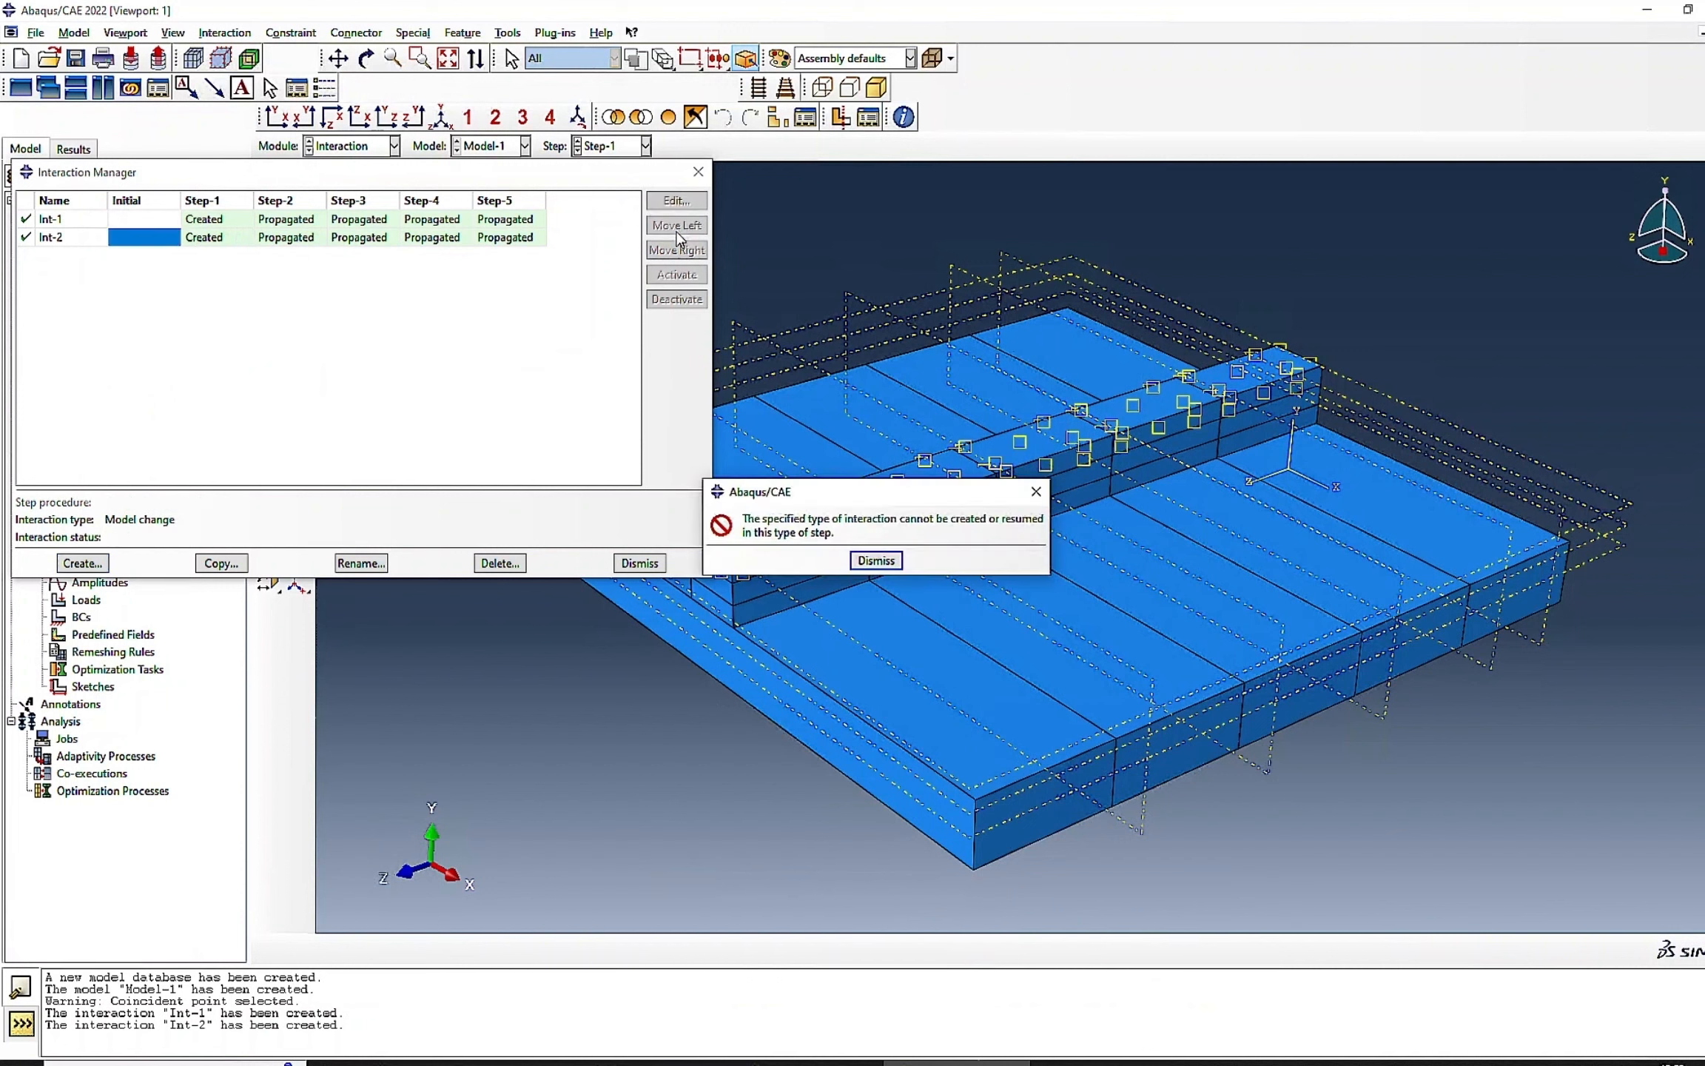
left_click(876, 561)
- Review the region and activation state of the second Model change interaction in Step-1
left_click(206, 240)
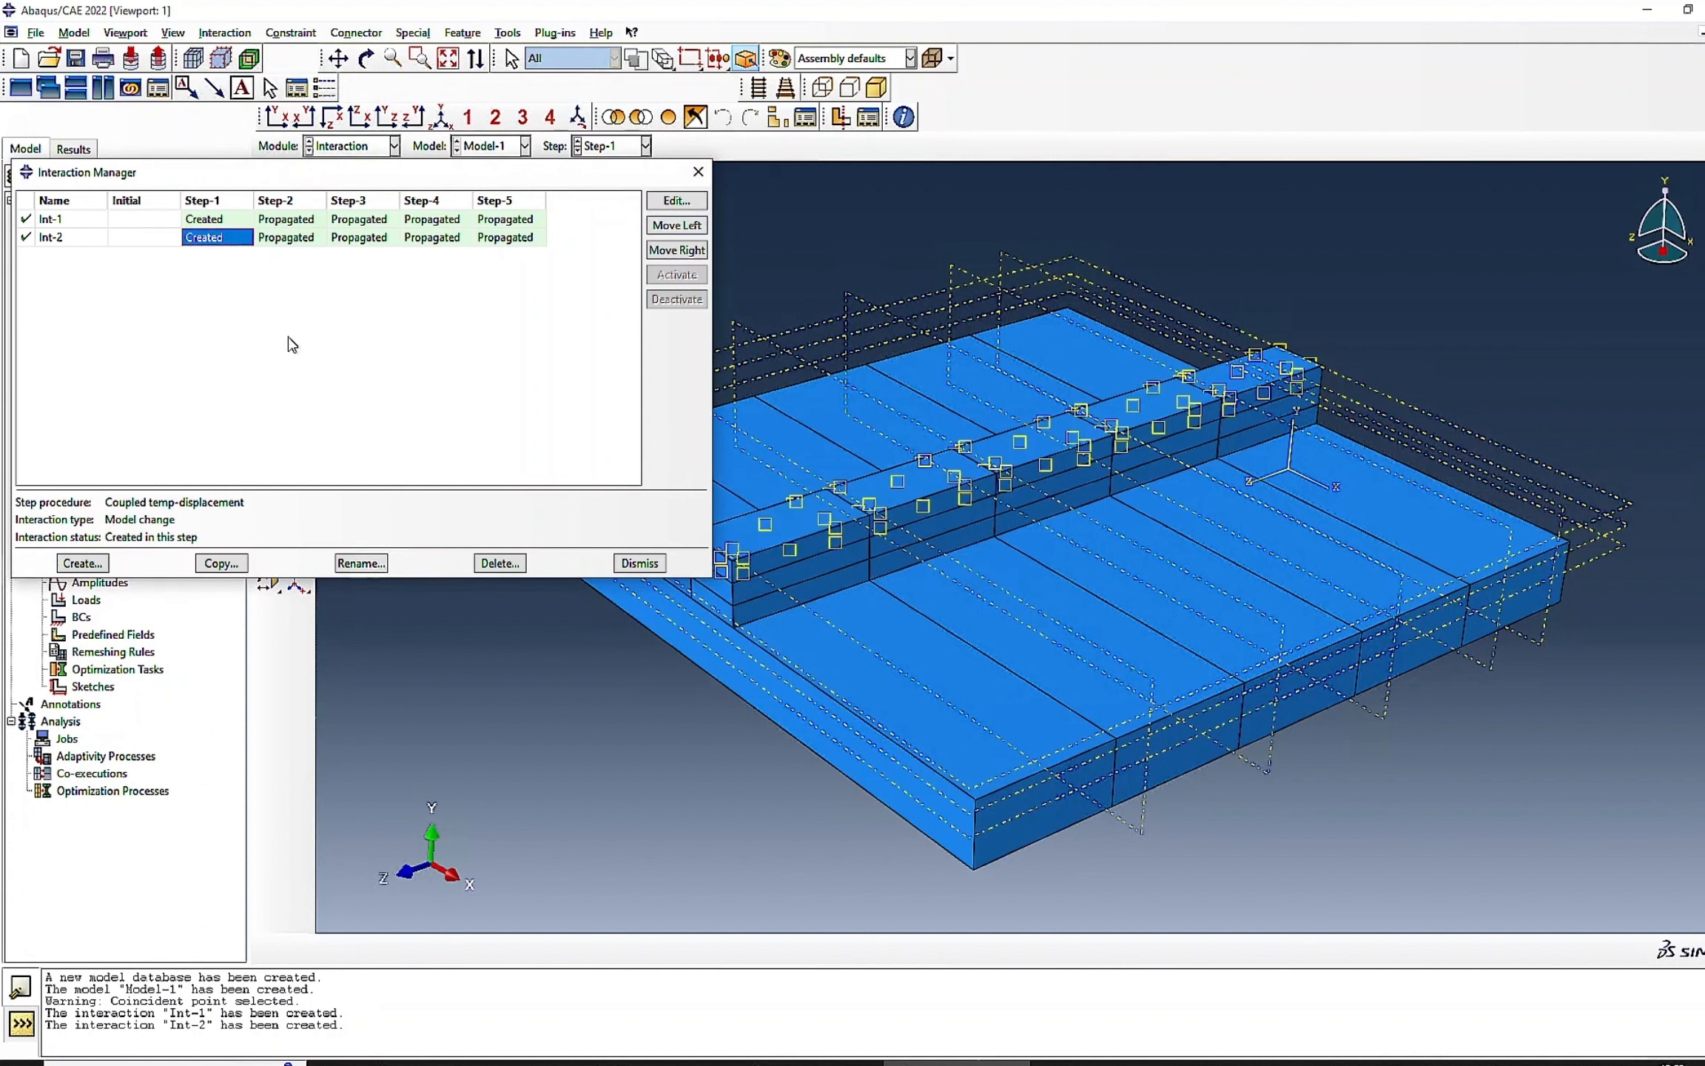
left_click(664, 203)
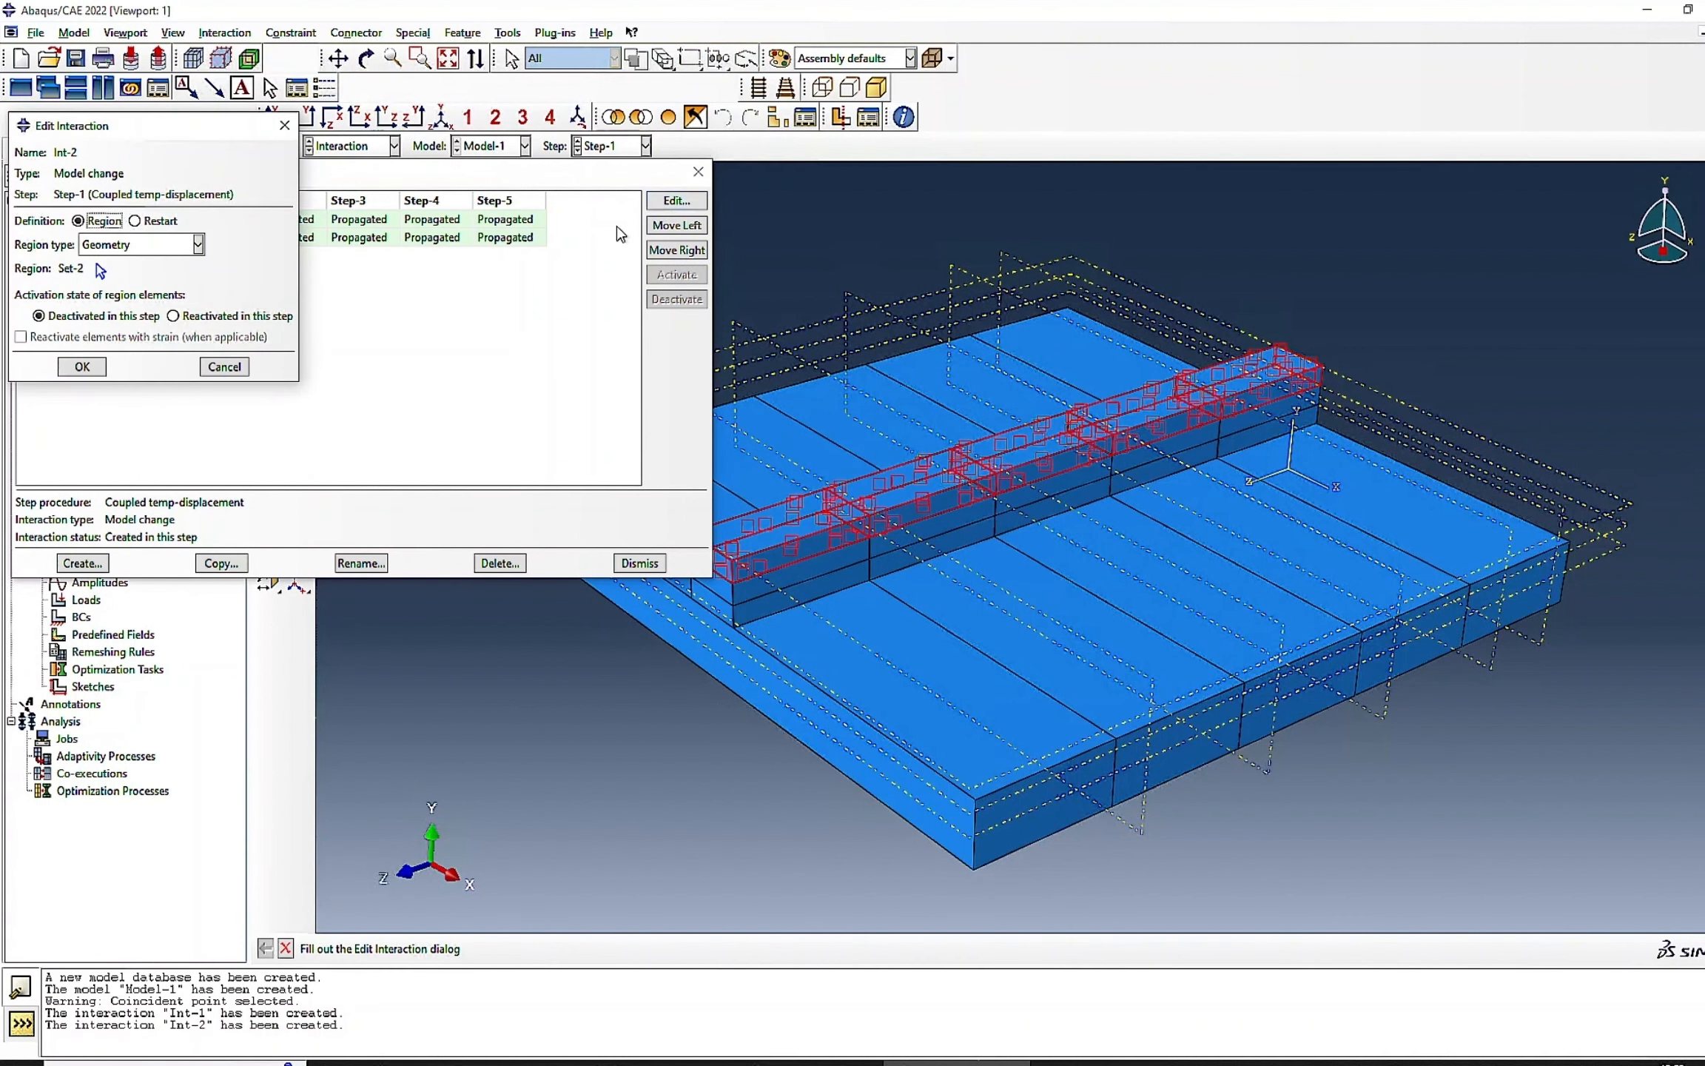
left_click(82, 367)
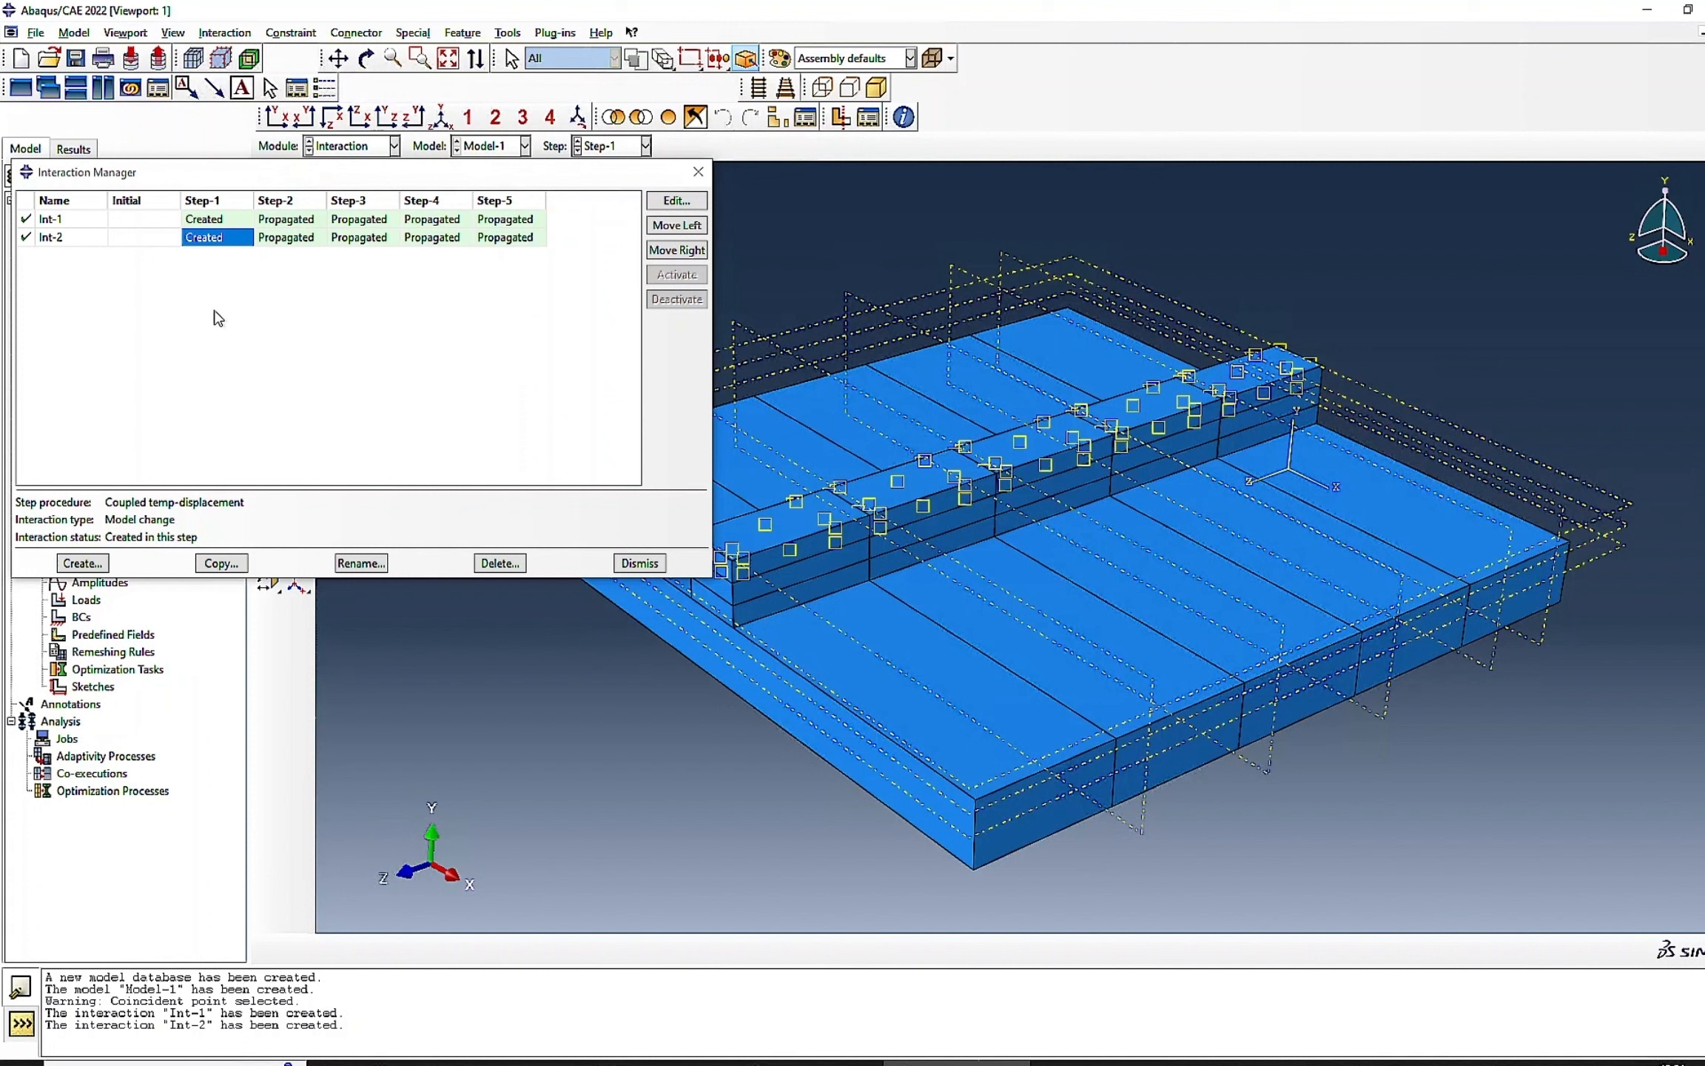
left_click(214, 219)
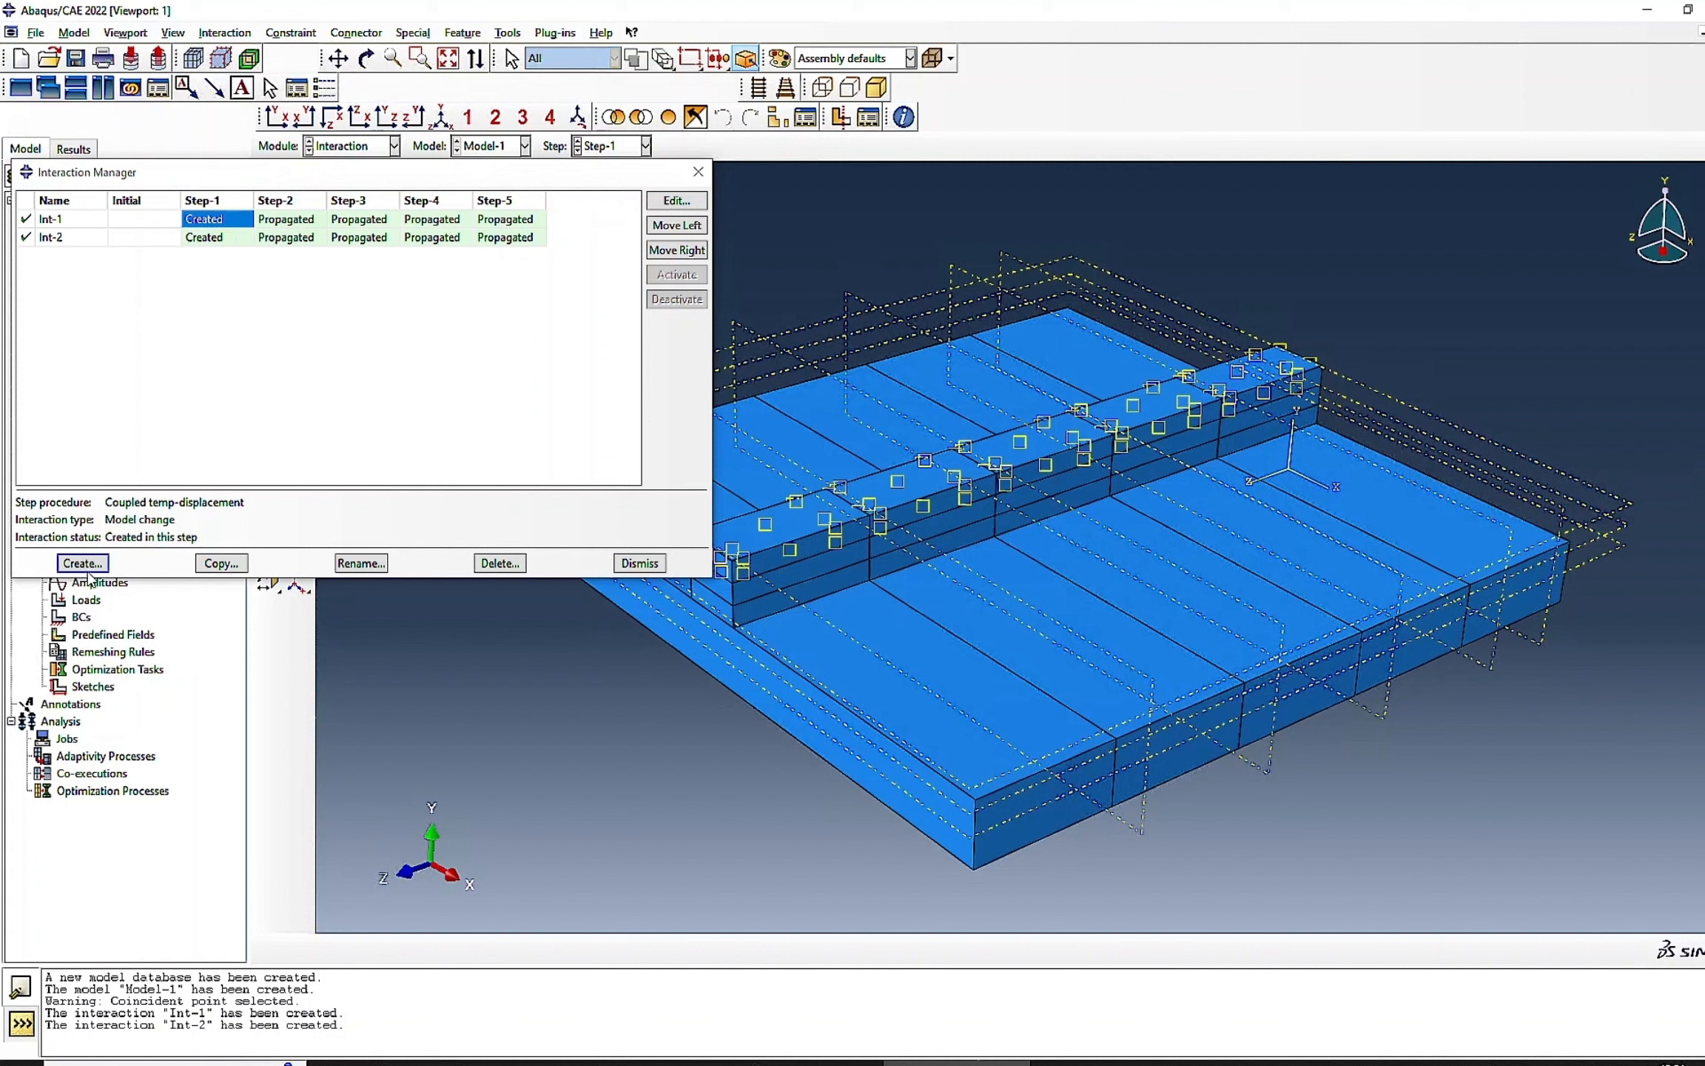
- Start a third Model change interaction in Step-2
left_click(82, 564)
left_click(333, 140)
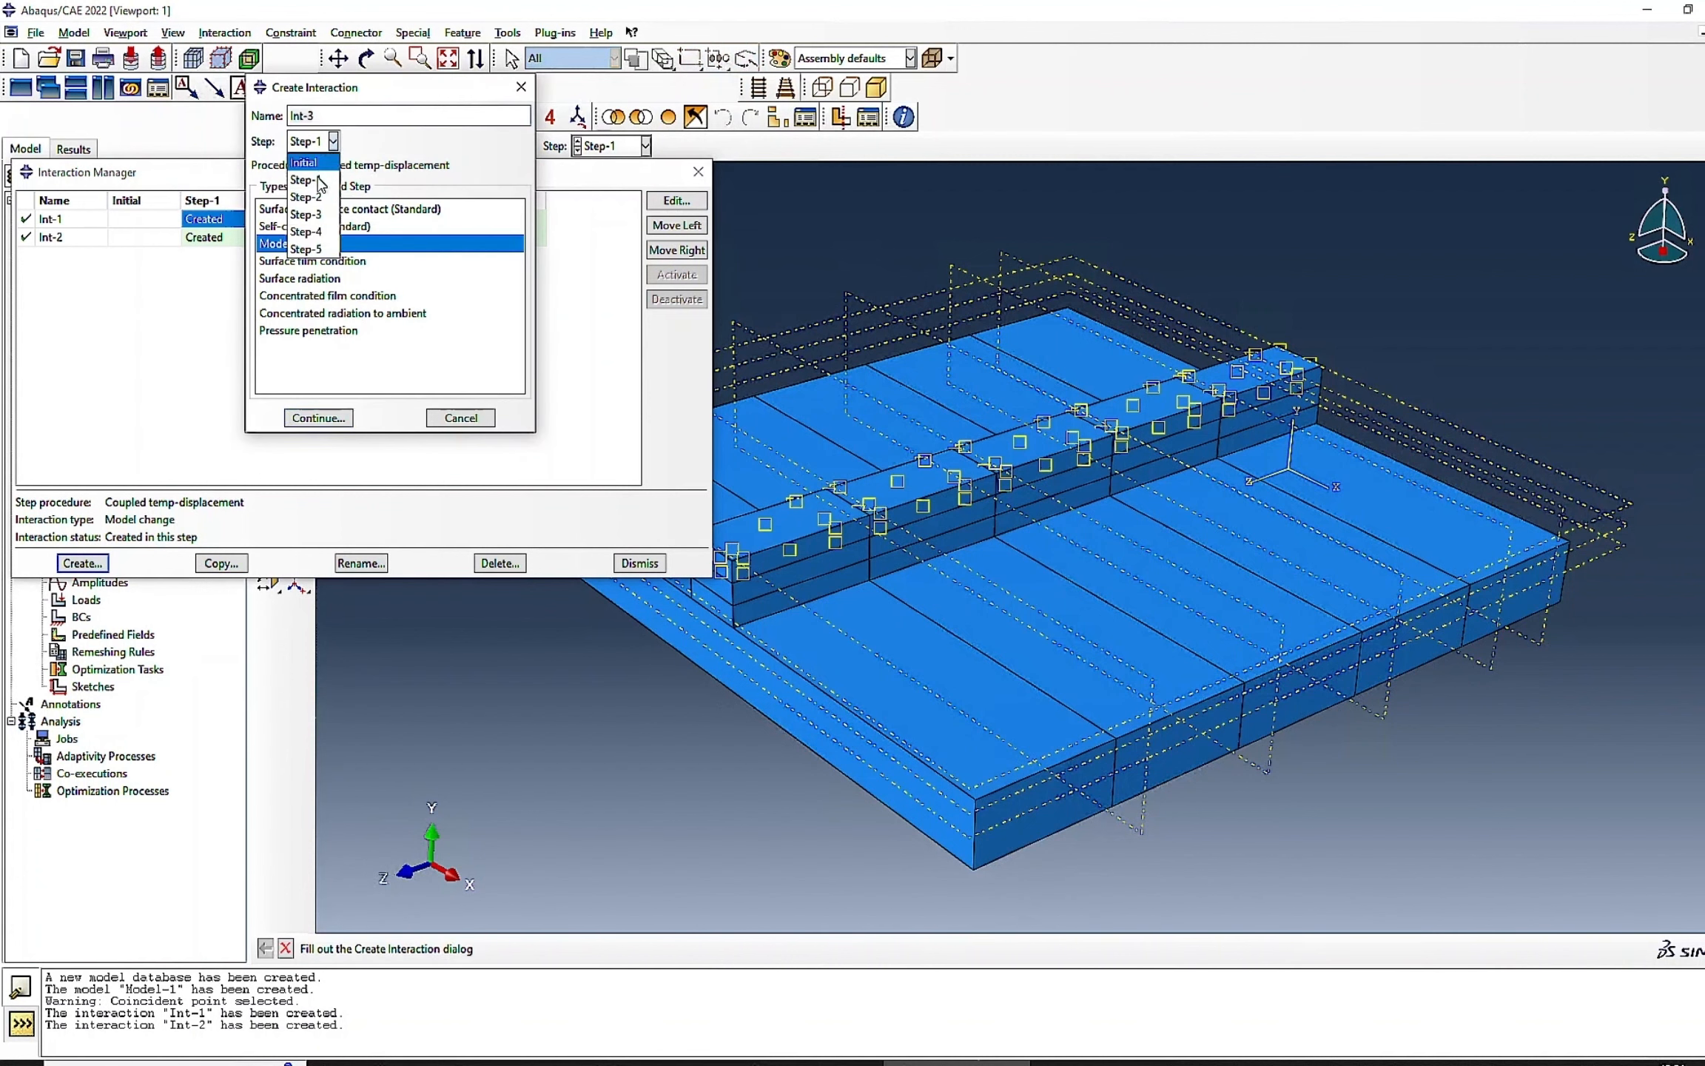
left_click(307, 173)
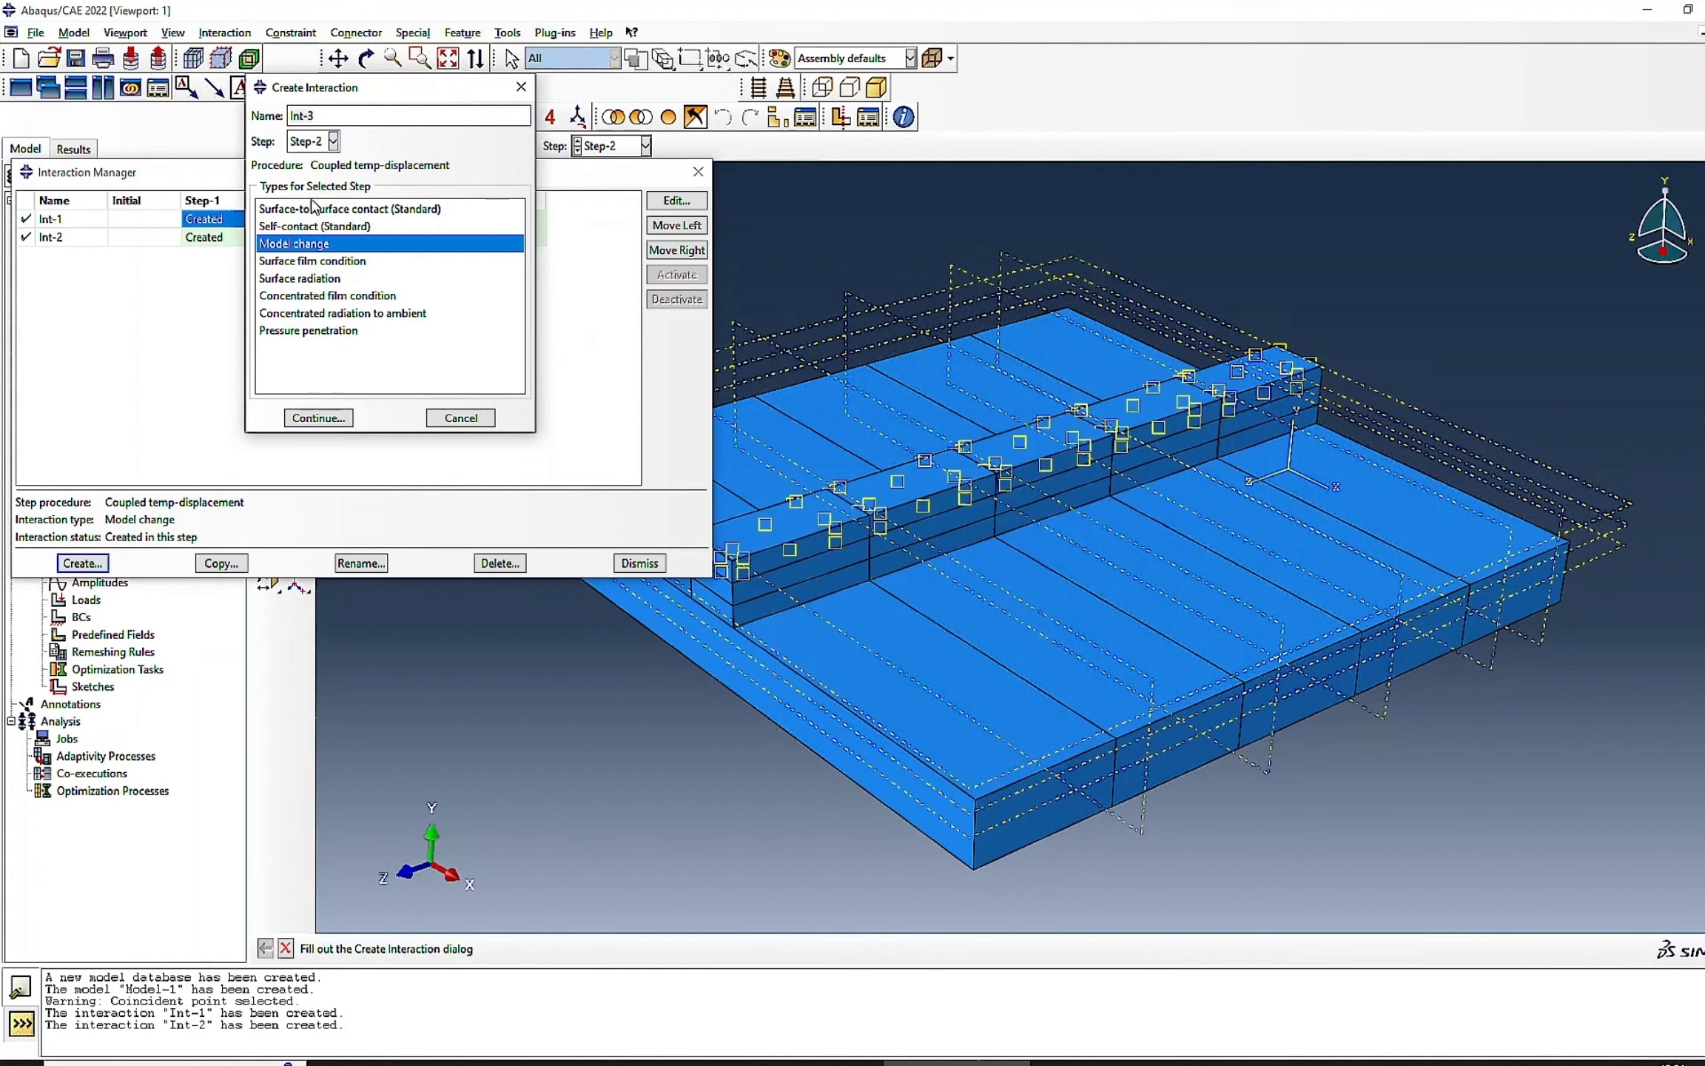
left_click(320, 419)
- Assign the rib's second top-layer block from the rear end as the region, reactivated in Step-2 with strain
left_click(110, 271)
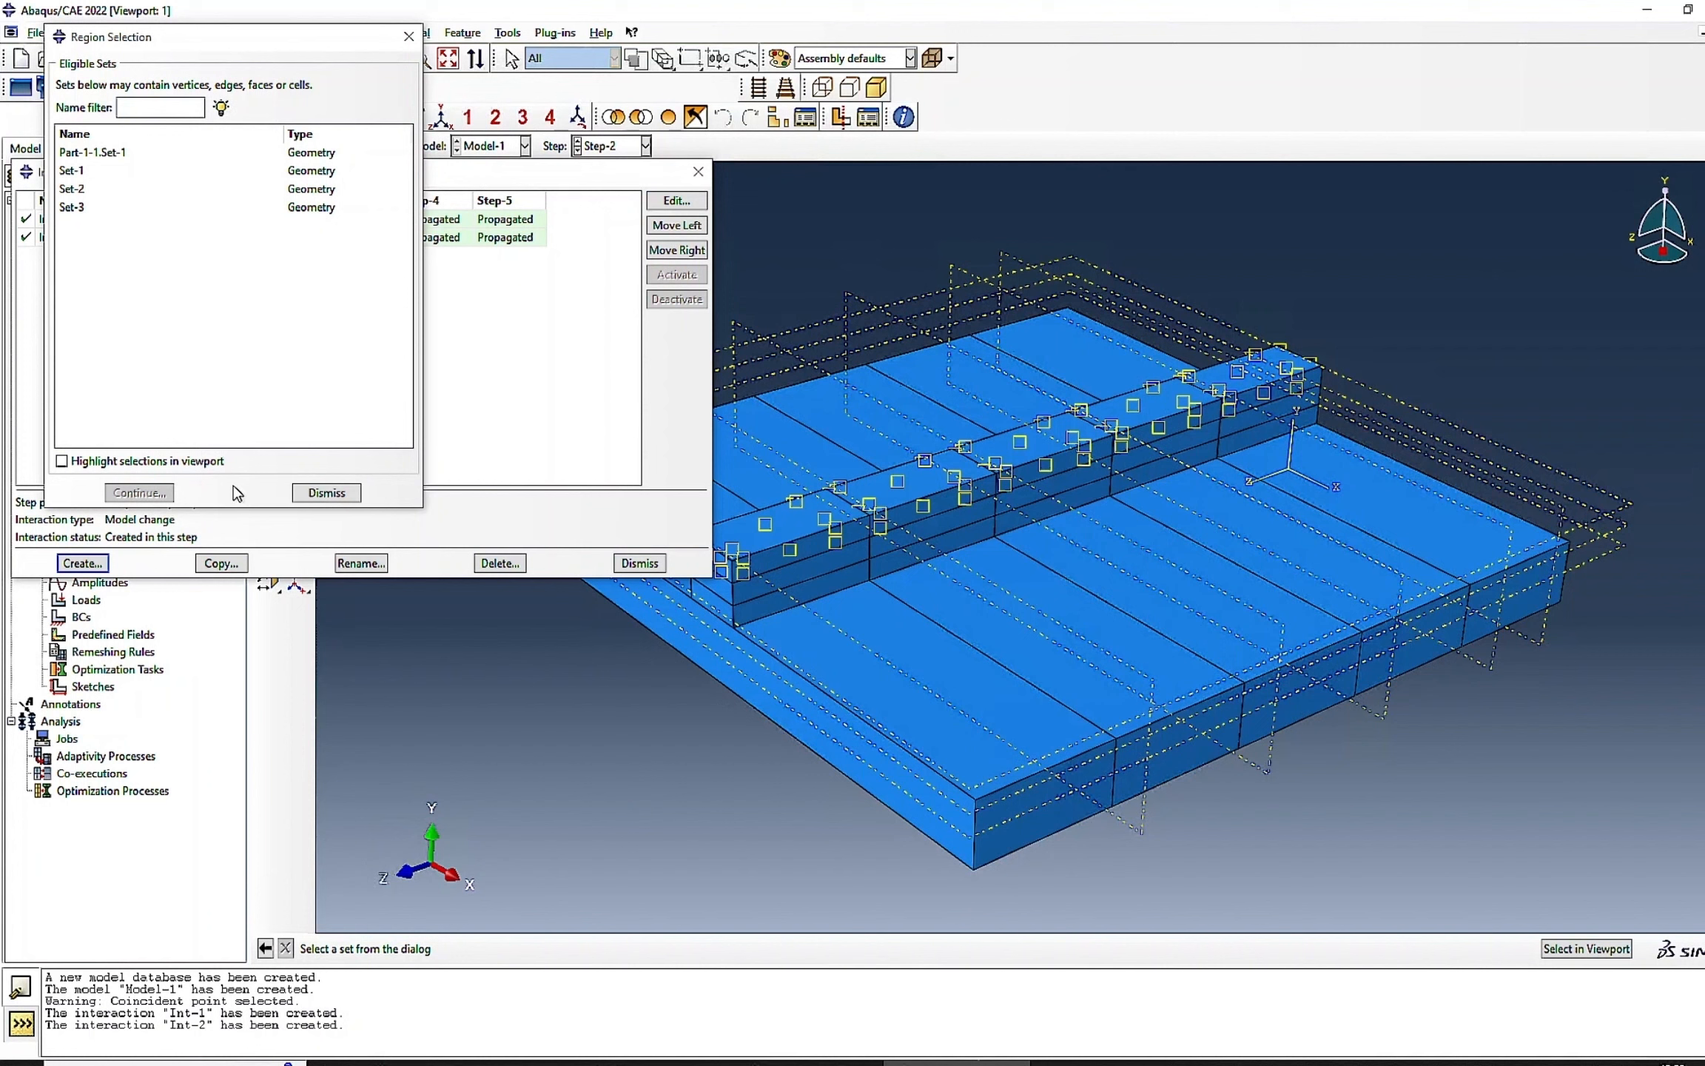
left_click(1586, 948)
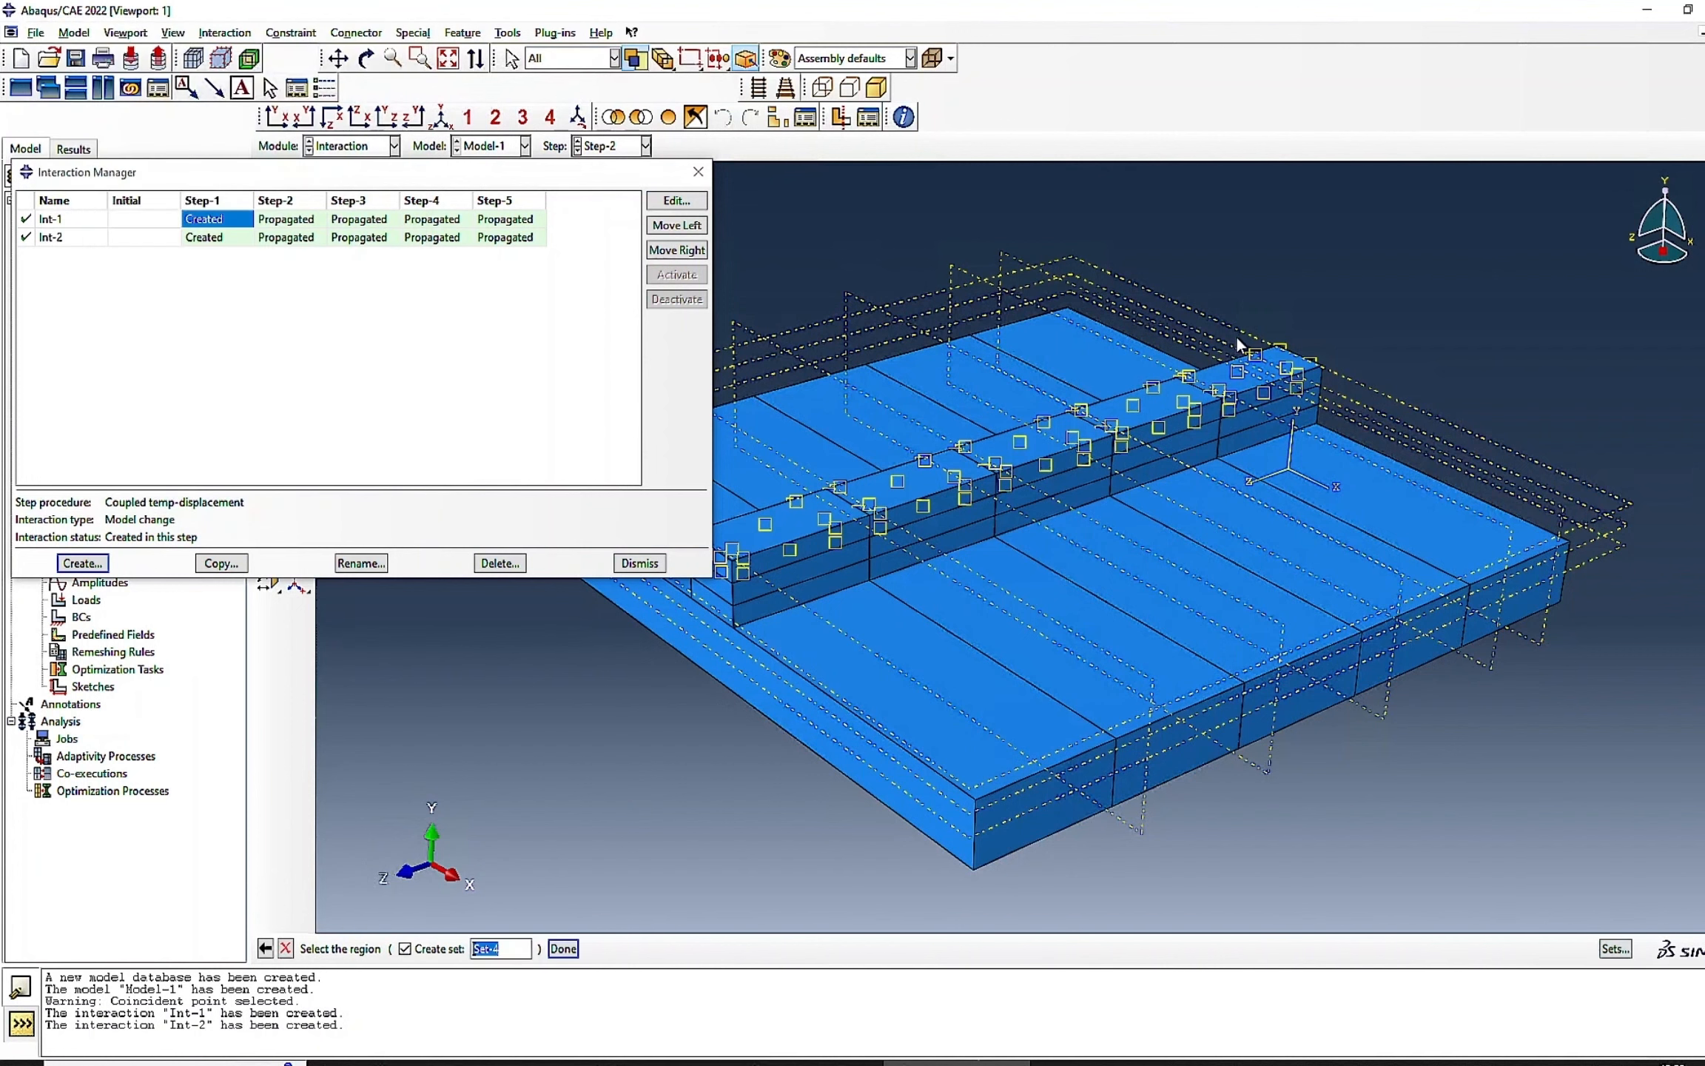
left_click(1174, 406)
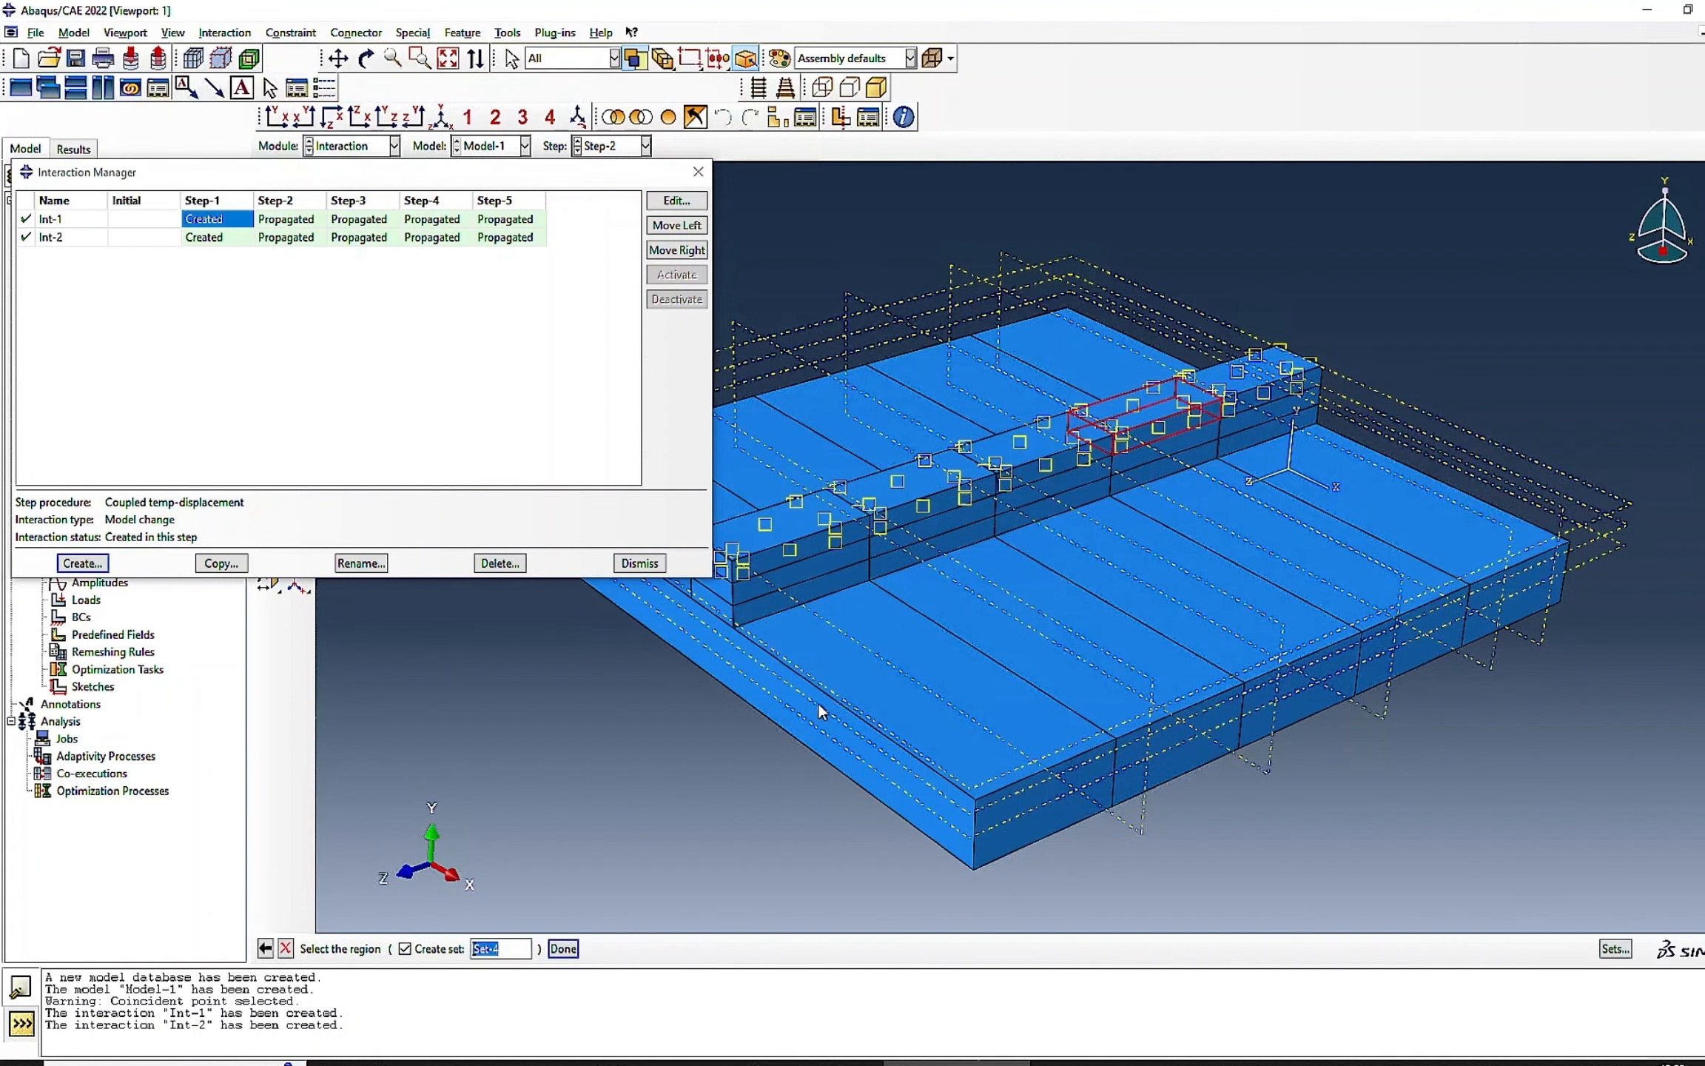
left_click(562, 949)
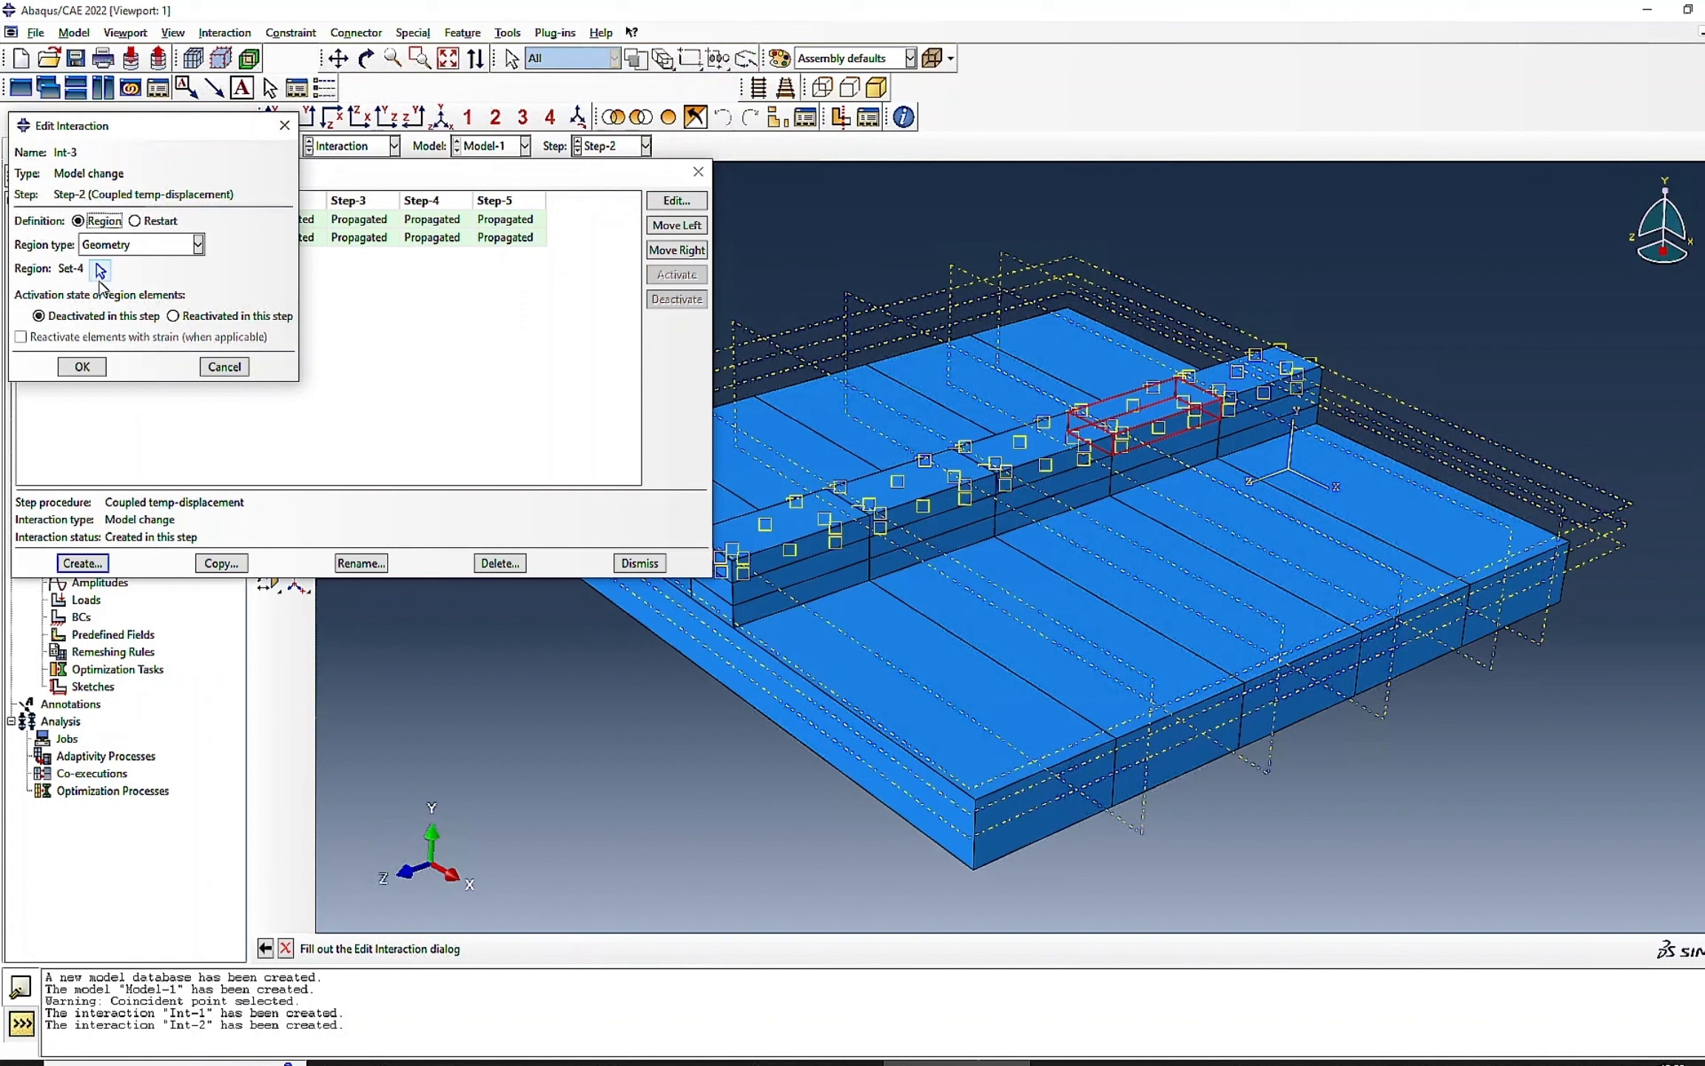
left_click(82, 368)
left_click(173, 316)
left_click(82, 337)
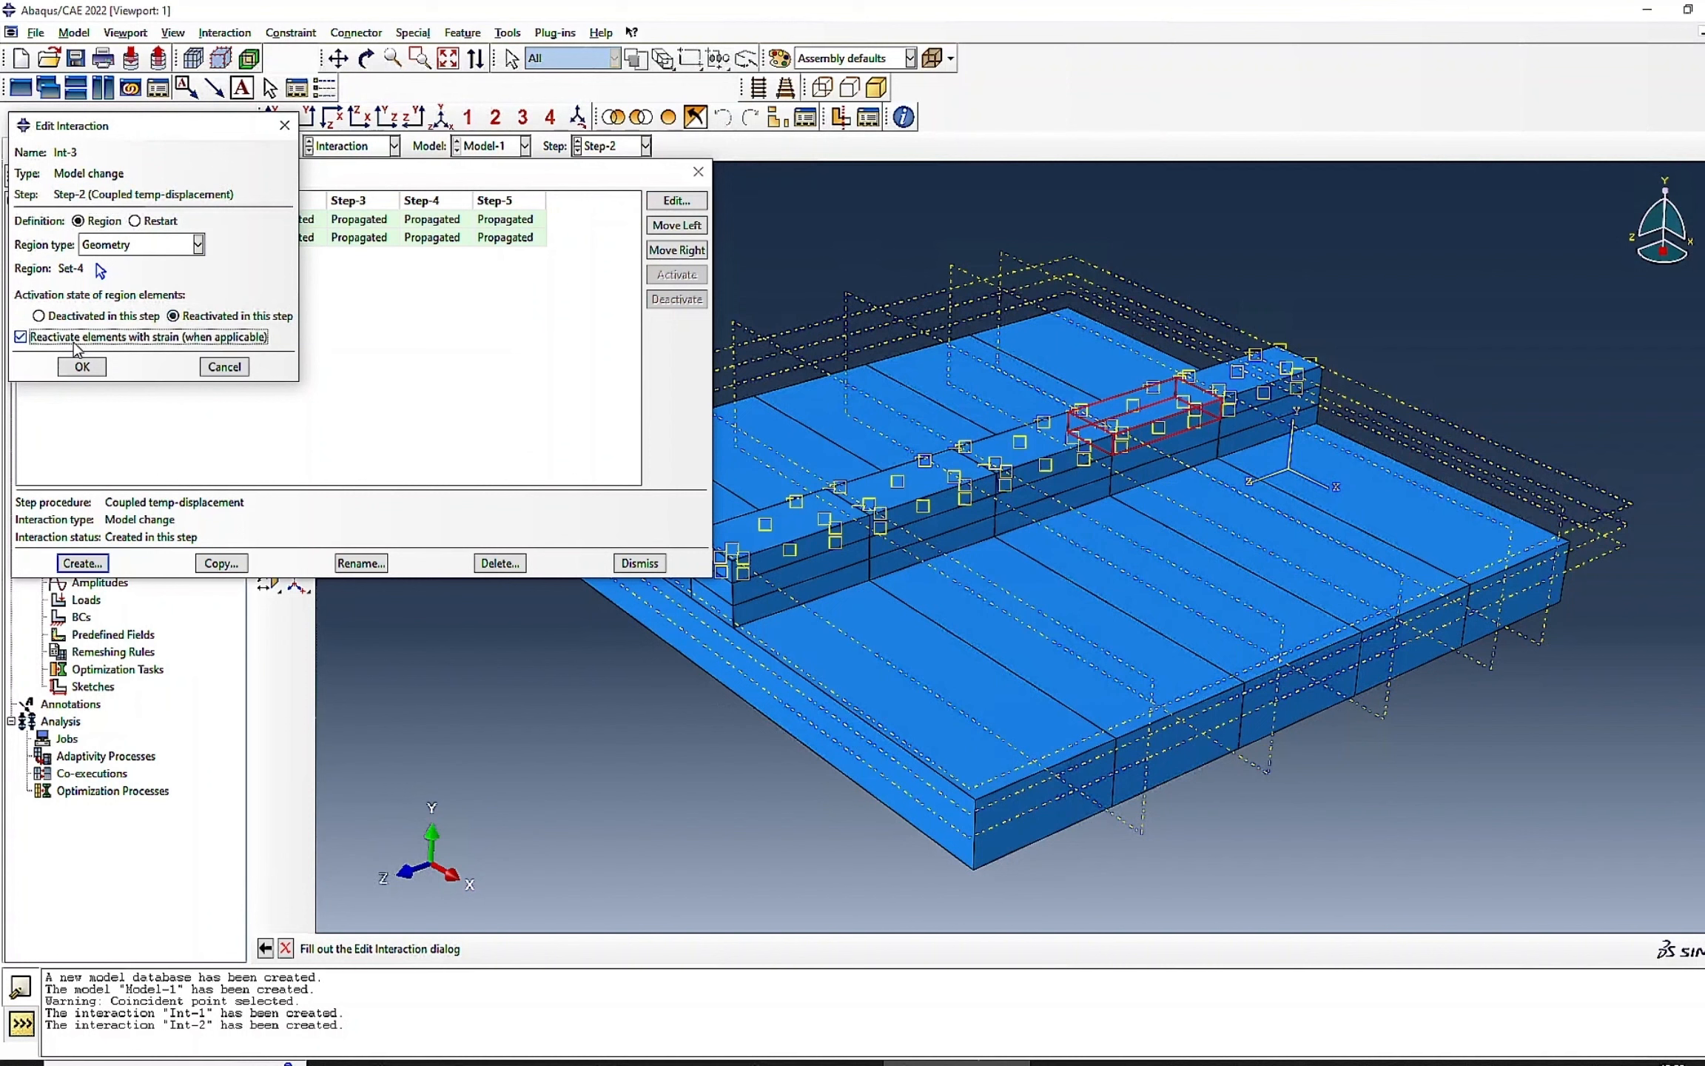
left_click(80, 368)
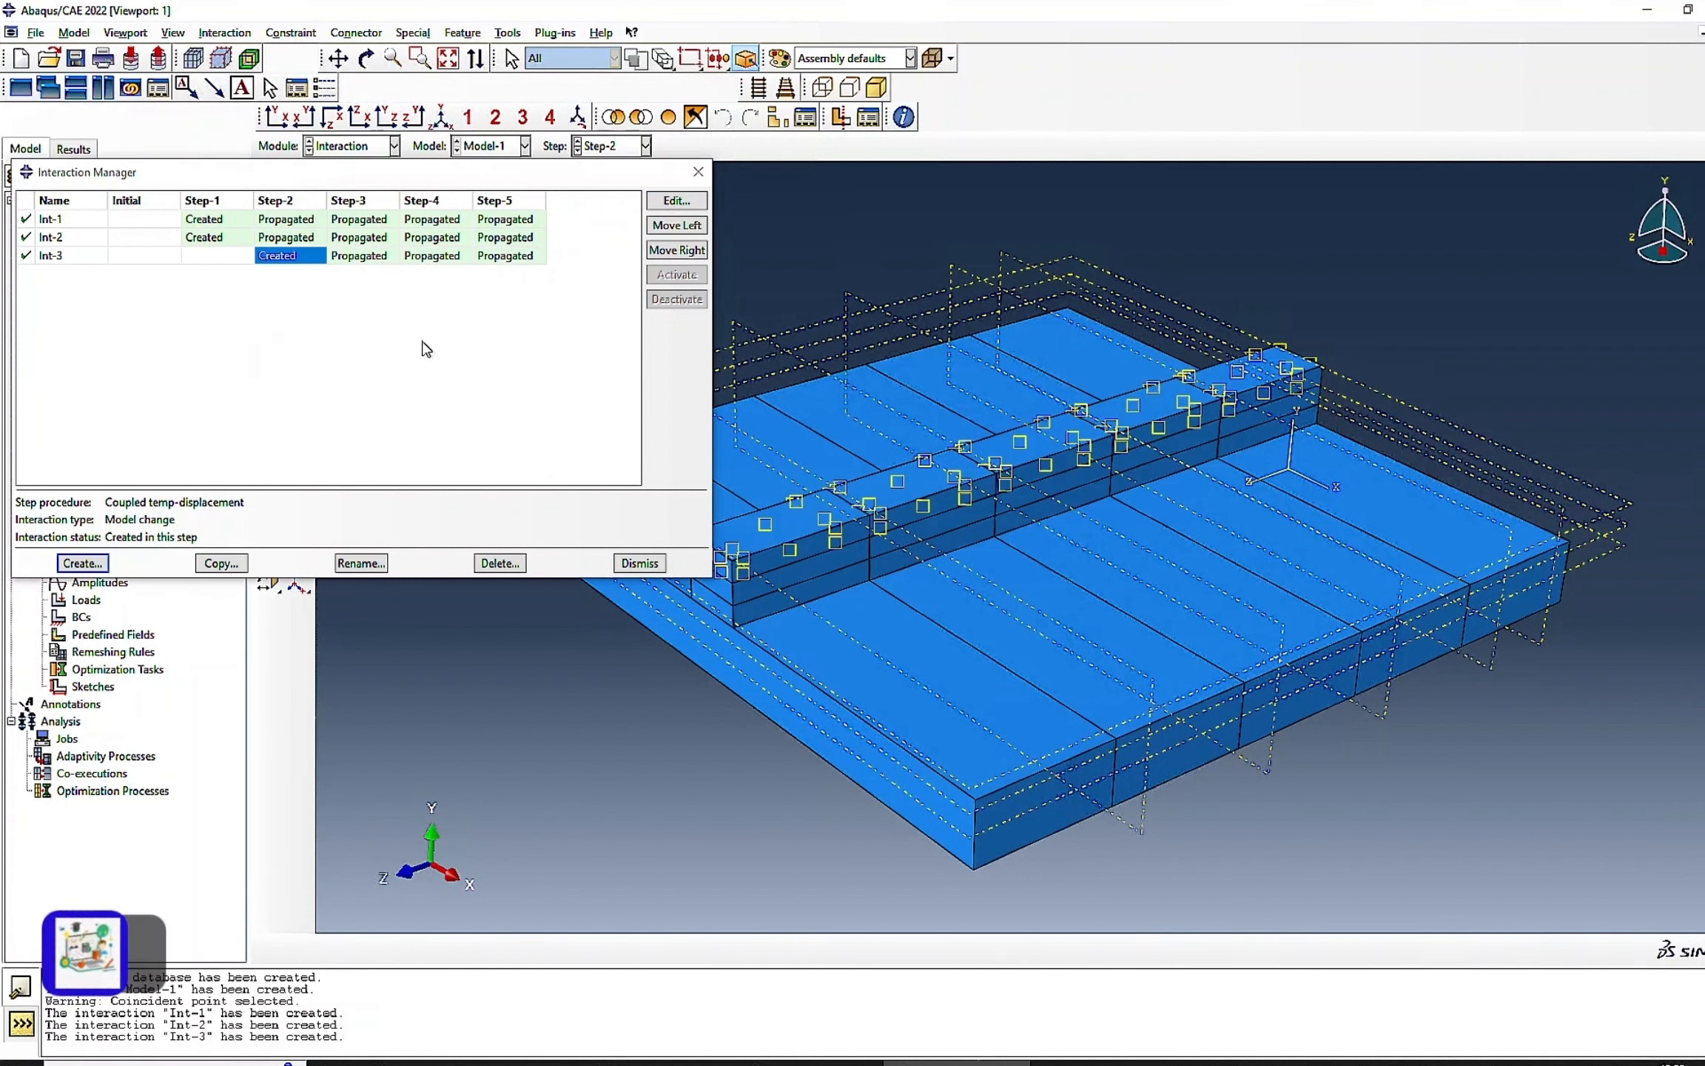
- Create a Model change interaction in Step-3 that reactivates the middle top-layer block of the rib
left_click(82, 563)
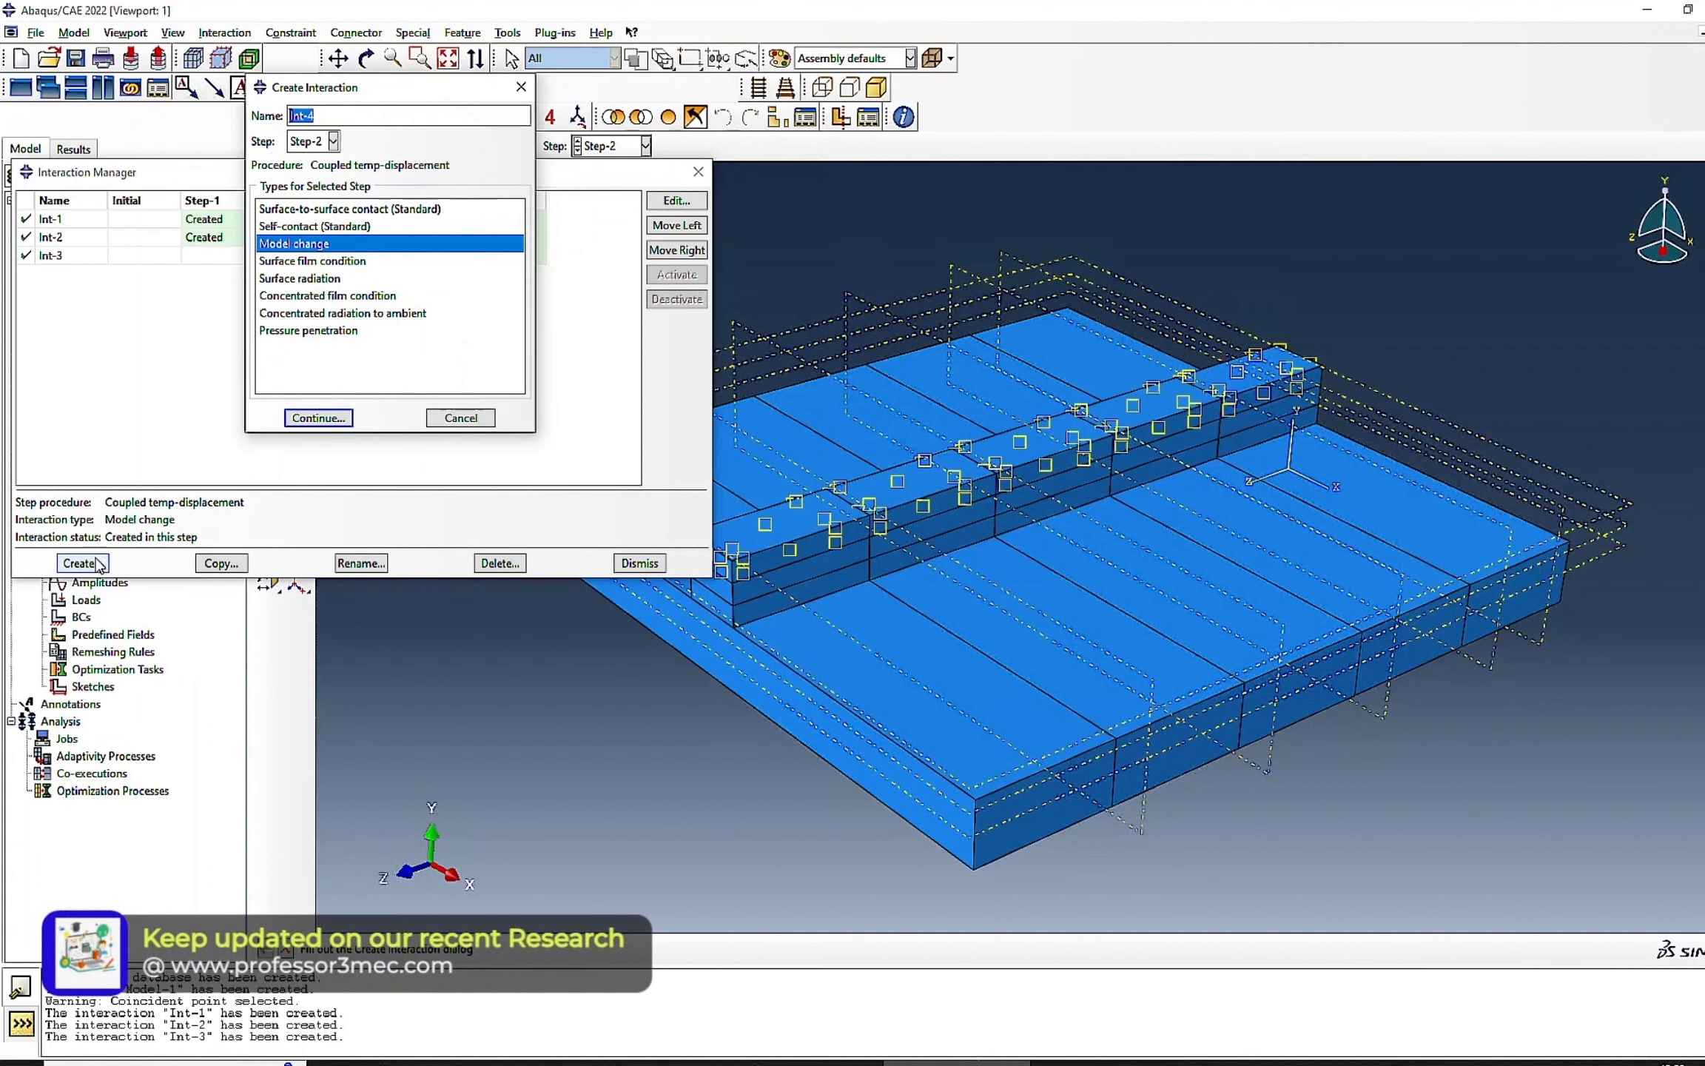
left_click(314, 142)
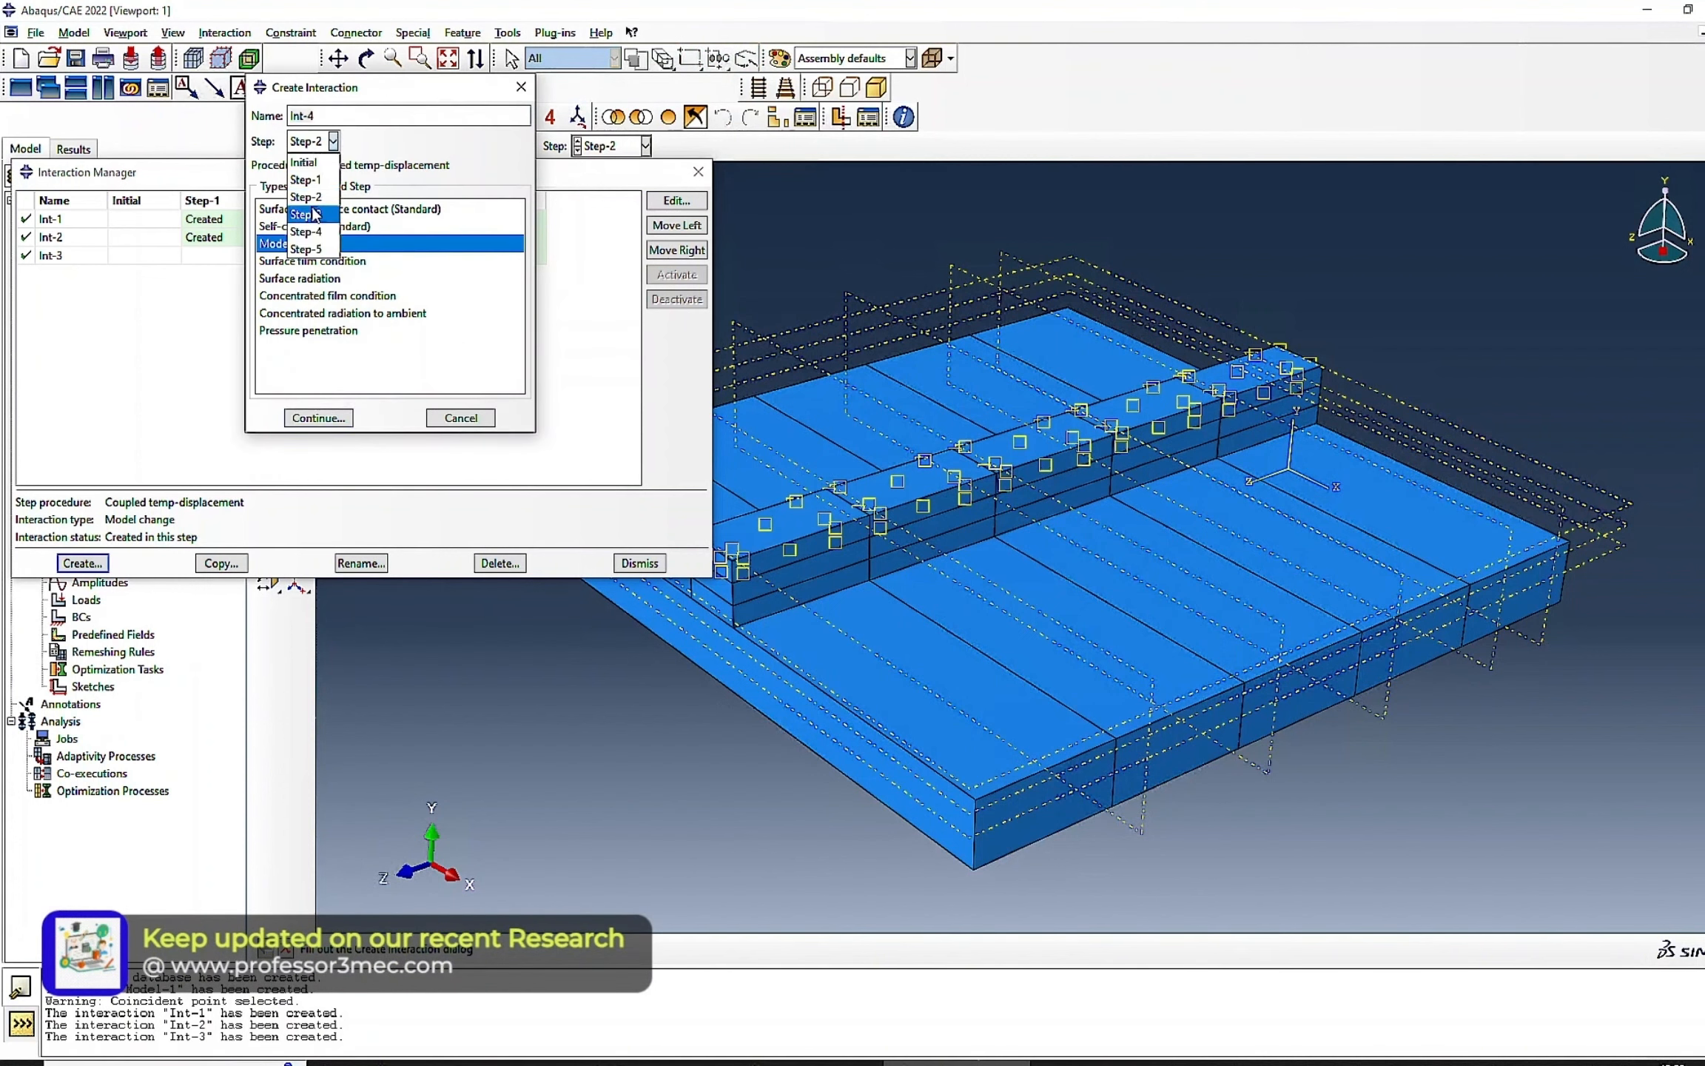
left_click(313, 214)
left_click(318, 417)
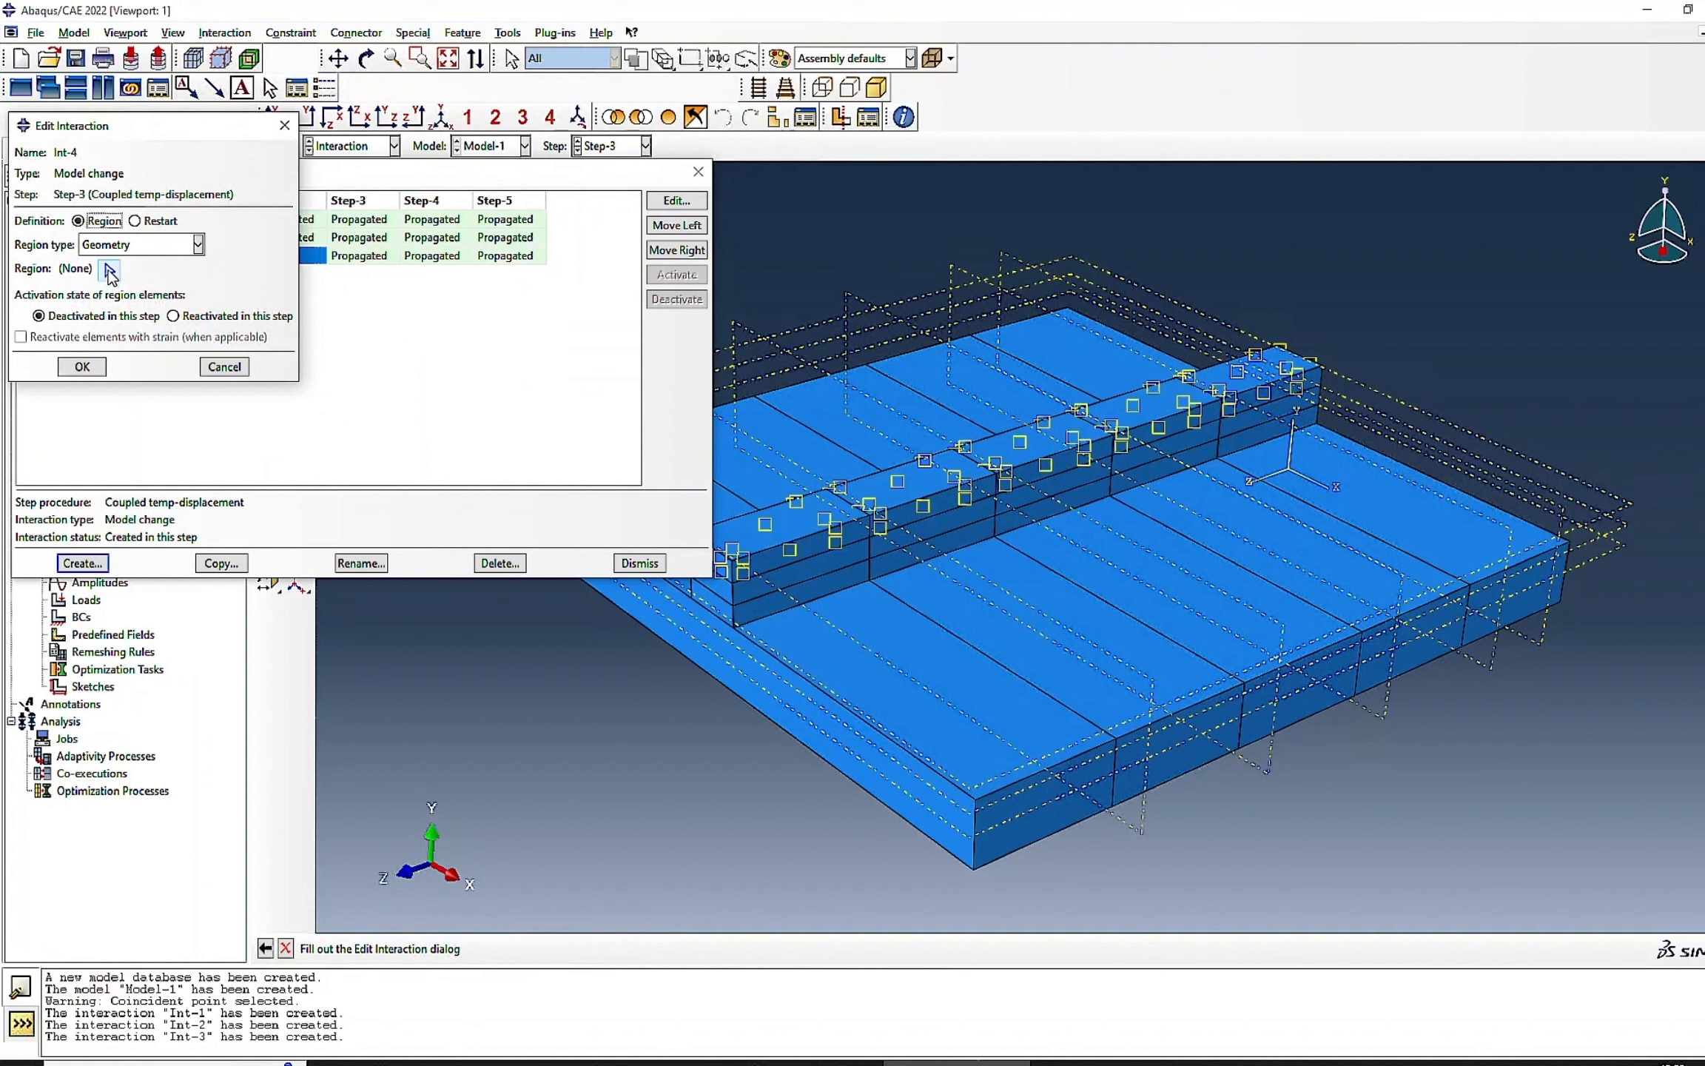
left_click(109, 271)
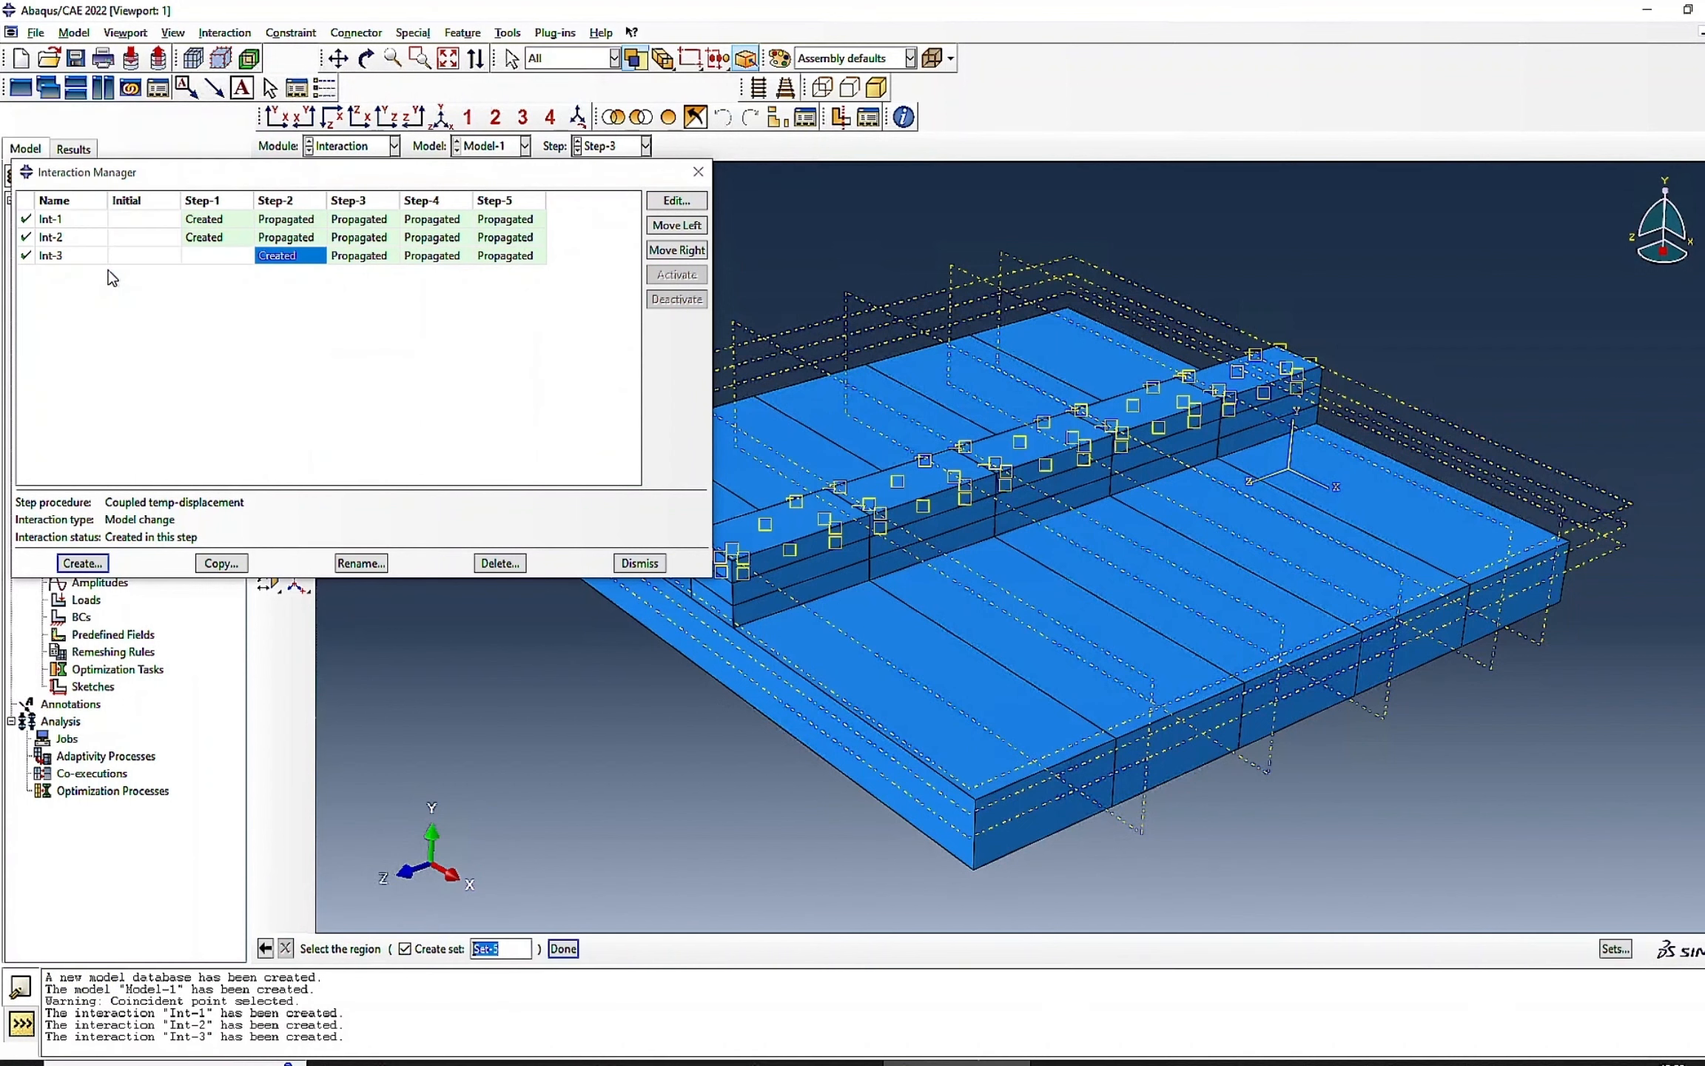
left_click(1024, 451)
left_click(562, 948)
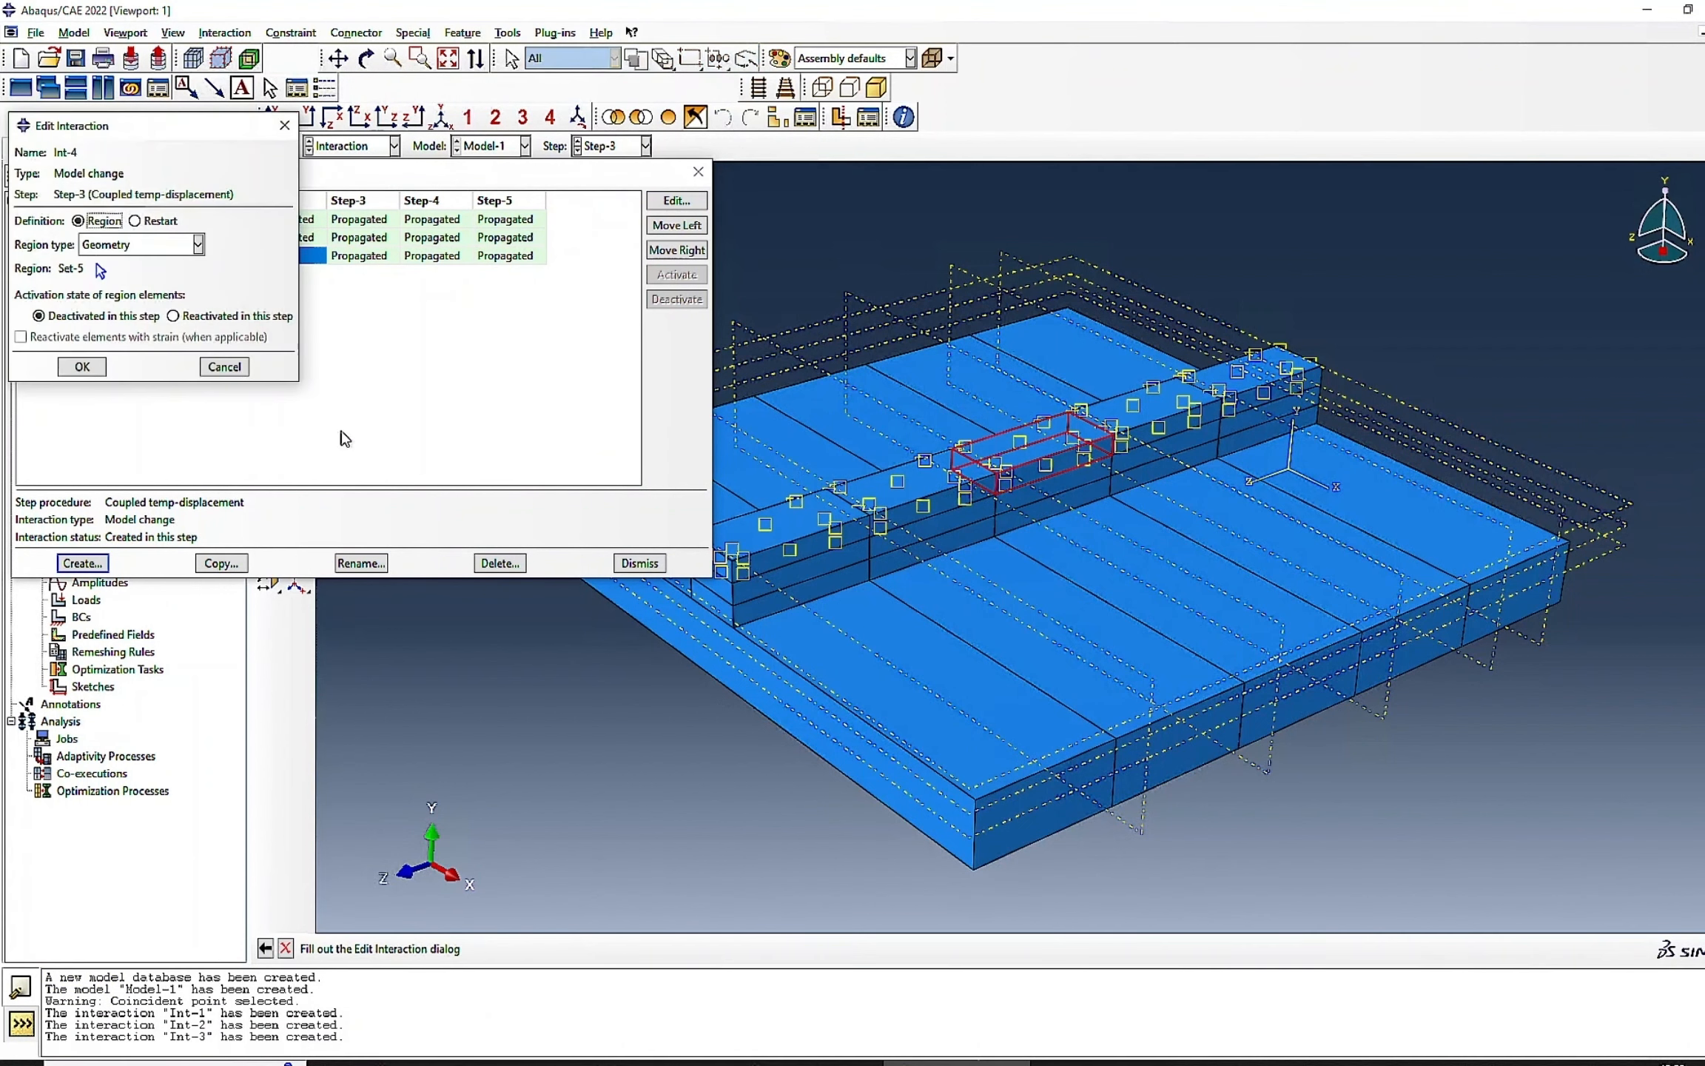
left_click(207, 317)
left_click(83, 366)
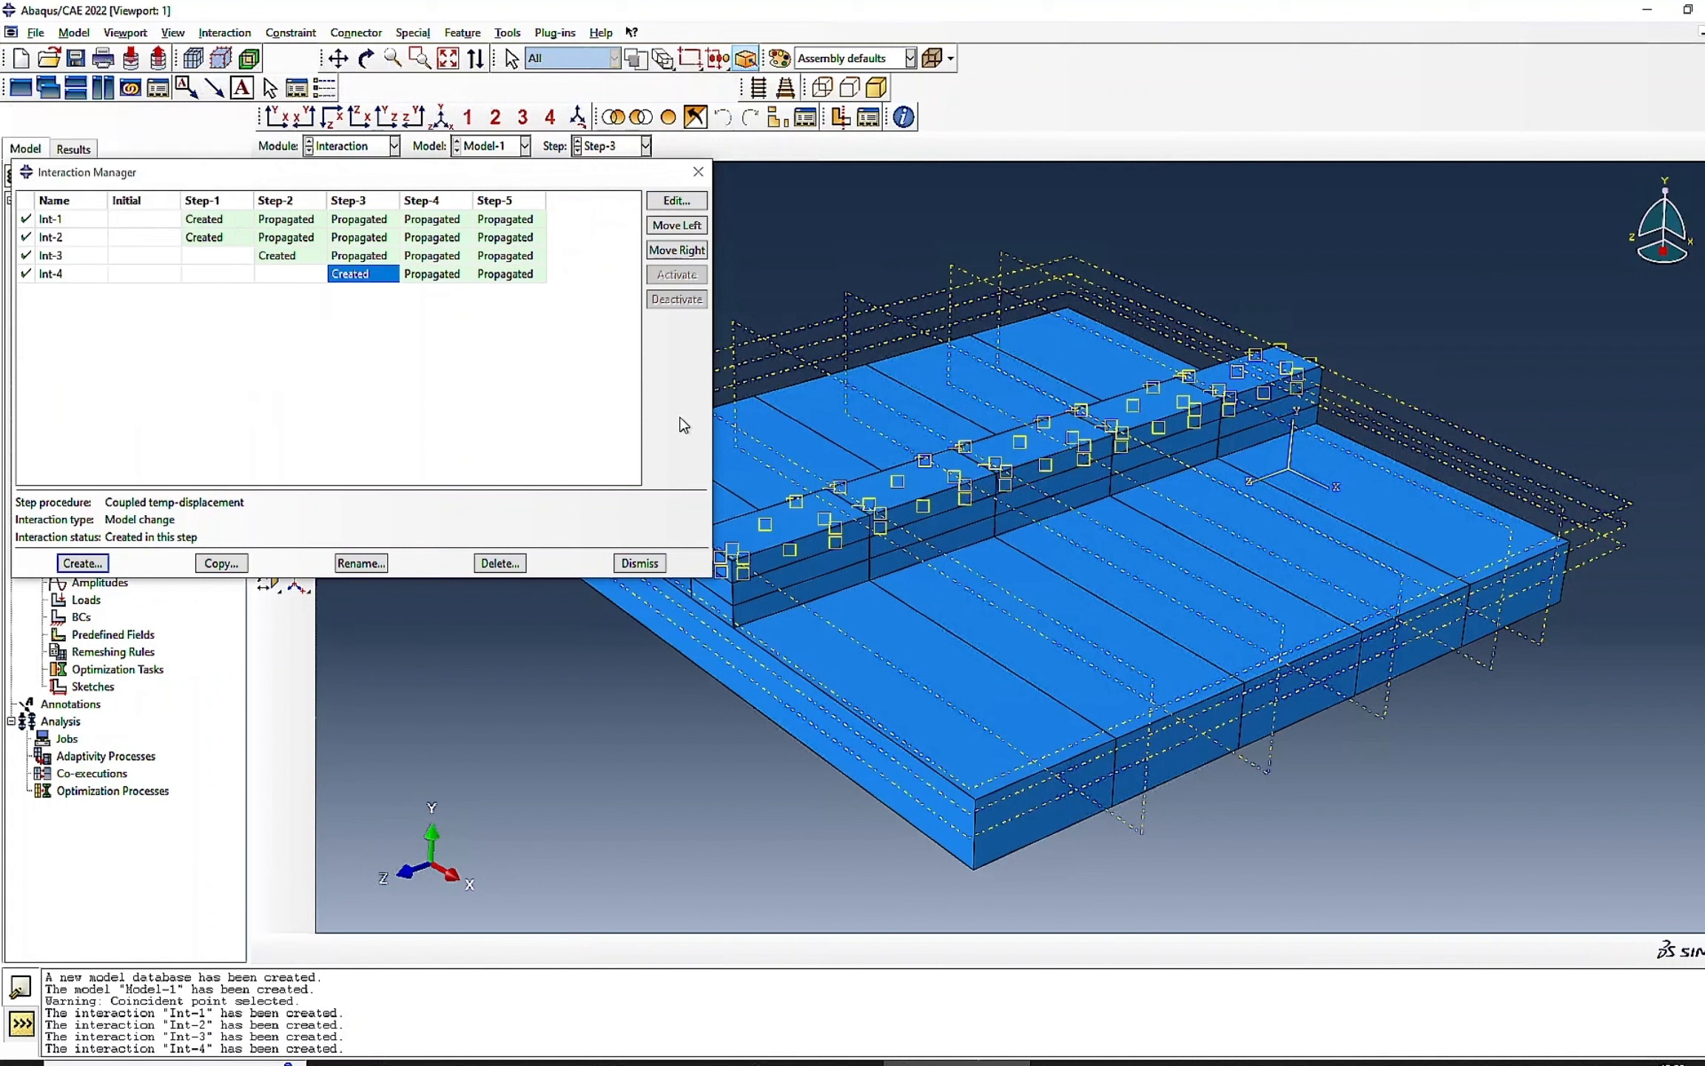
- Create a Model change interaction in Step-4 that reactivates the rib's fourth top-layer block from the rear end
left_click(80, 563)
left_click(330, 142)
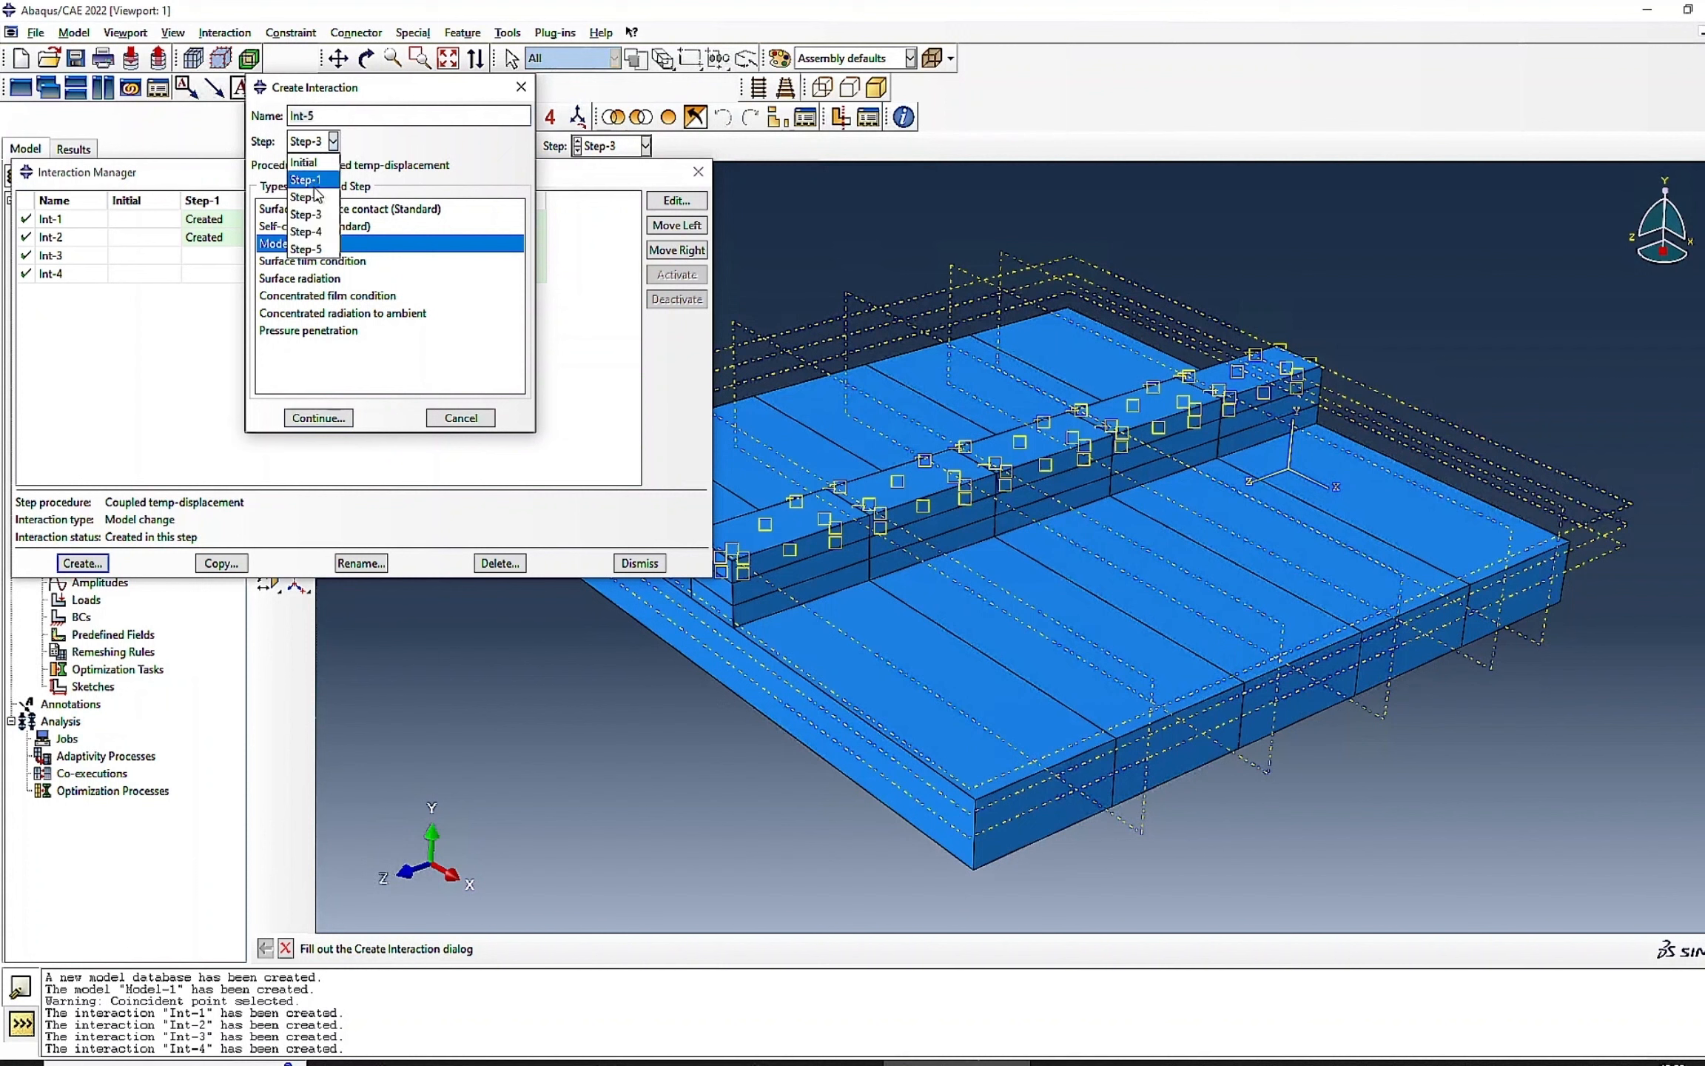
left_click(307, 235)
left_click(314, 419)
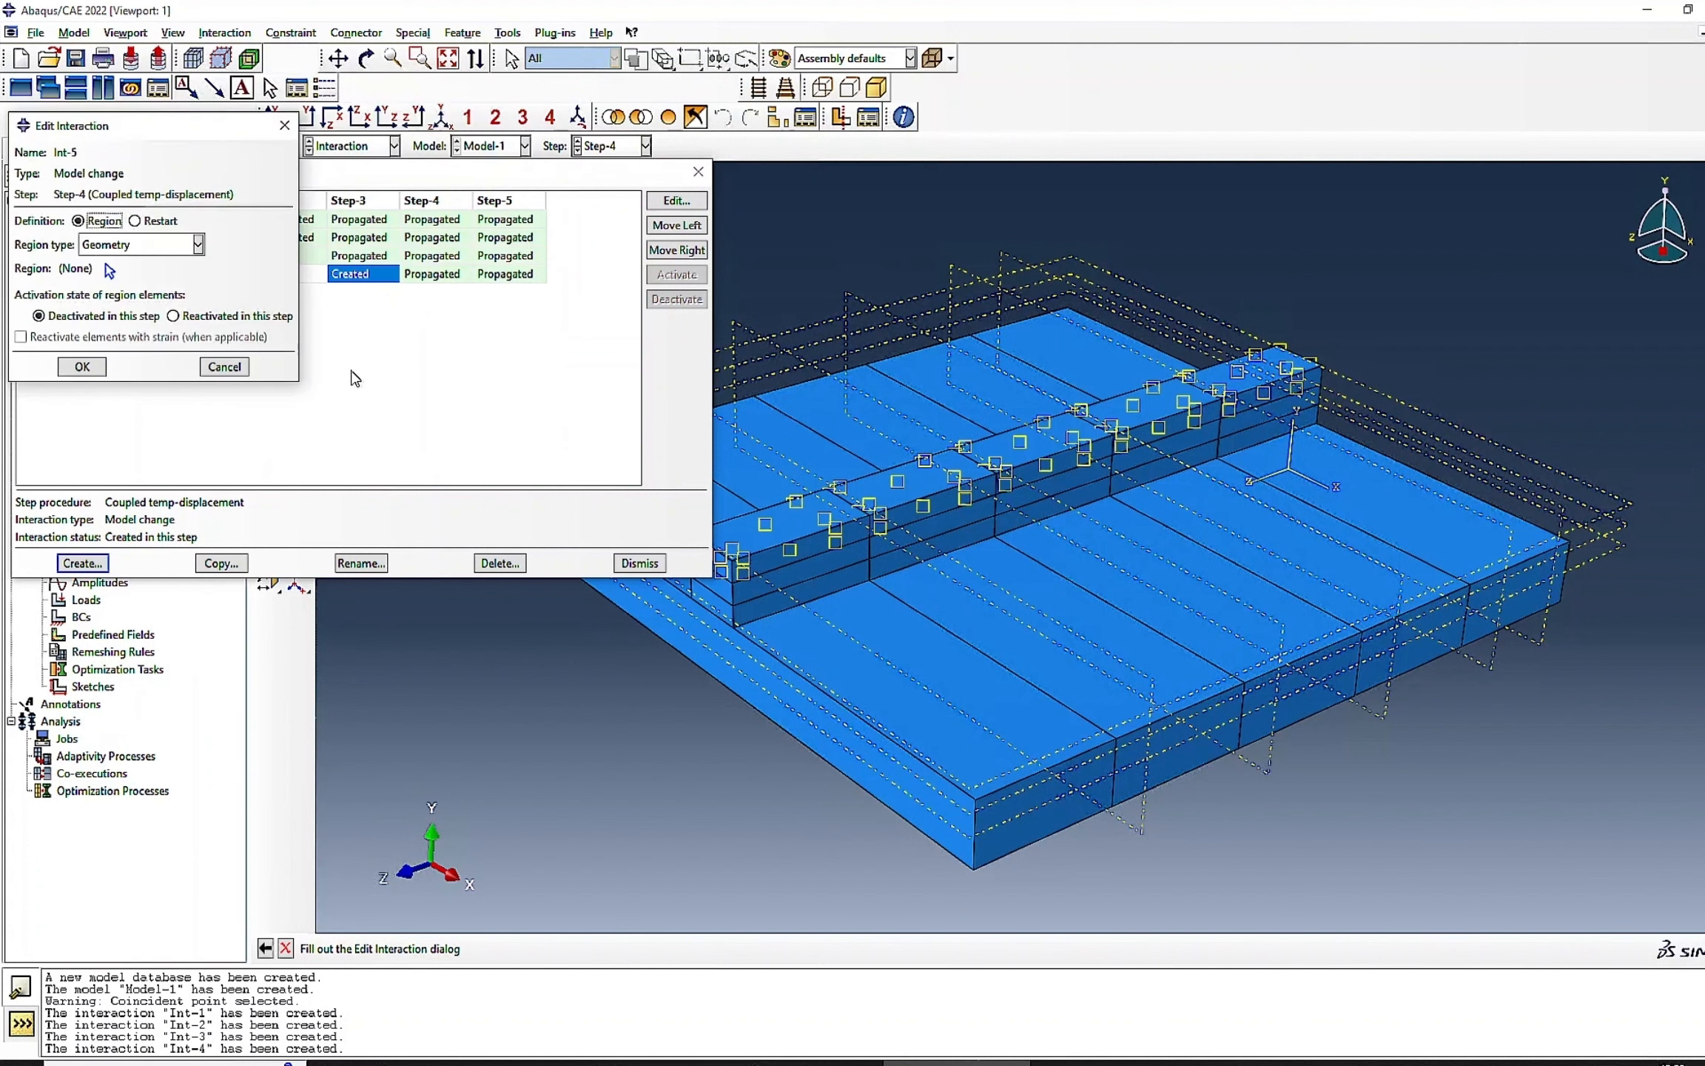
left_click(111, 271)
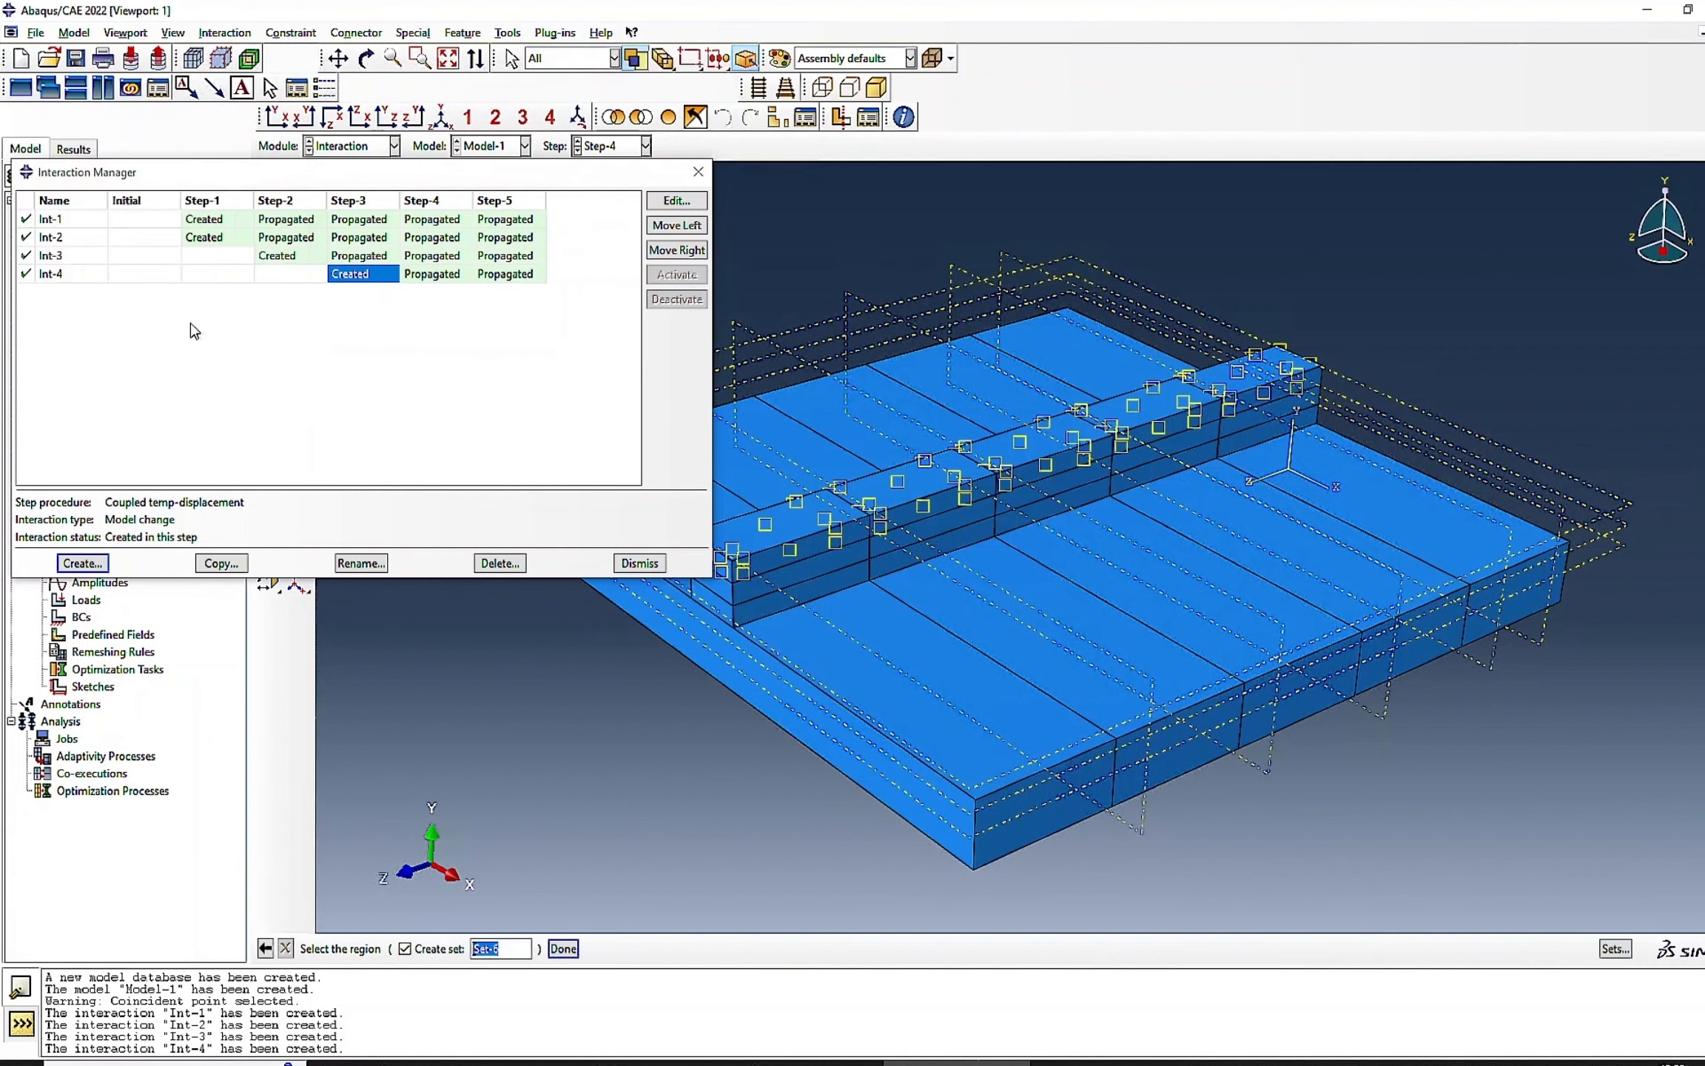
left_click(896, 511)
left_click(563, 949)
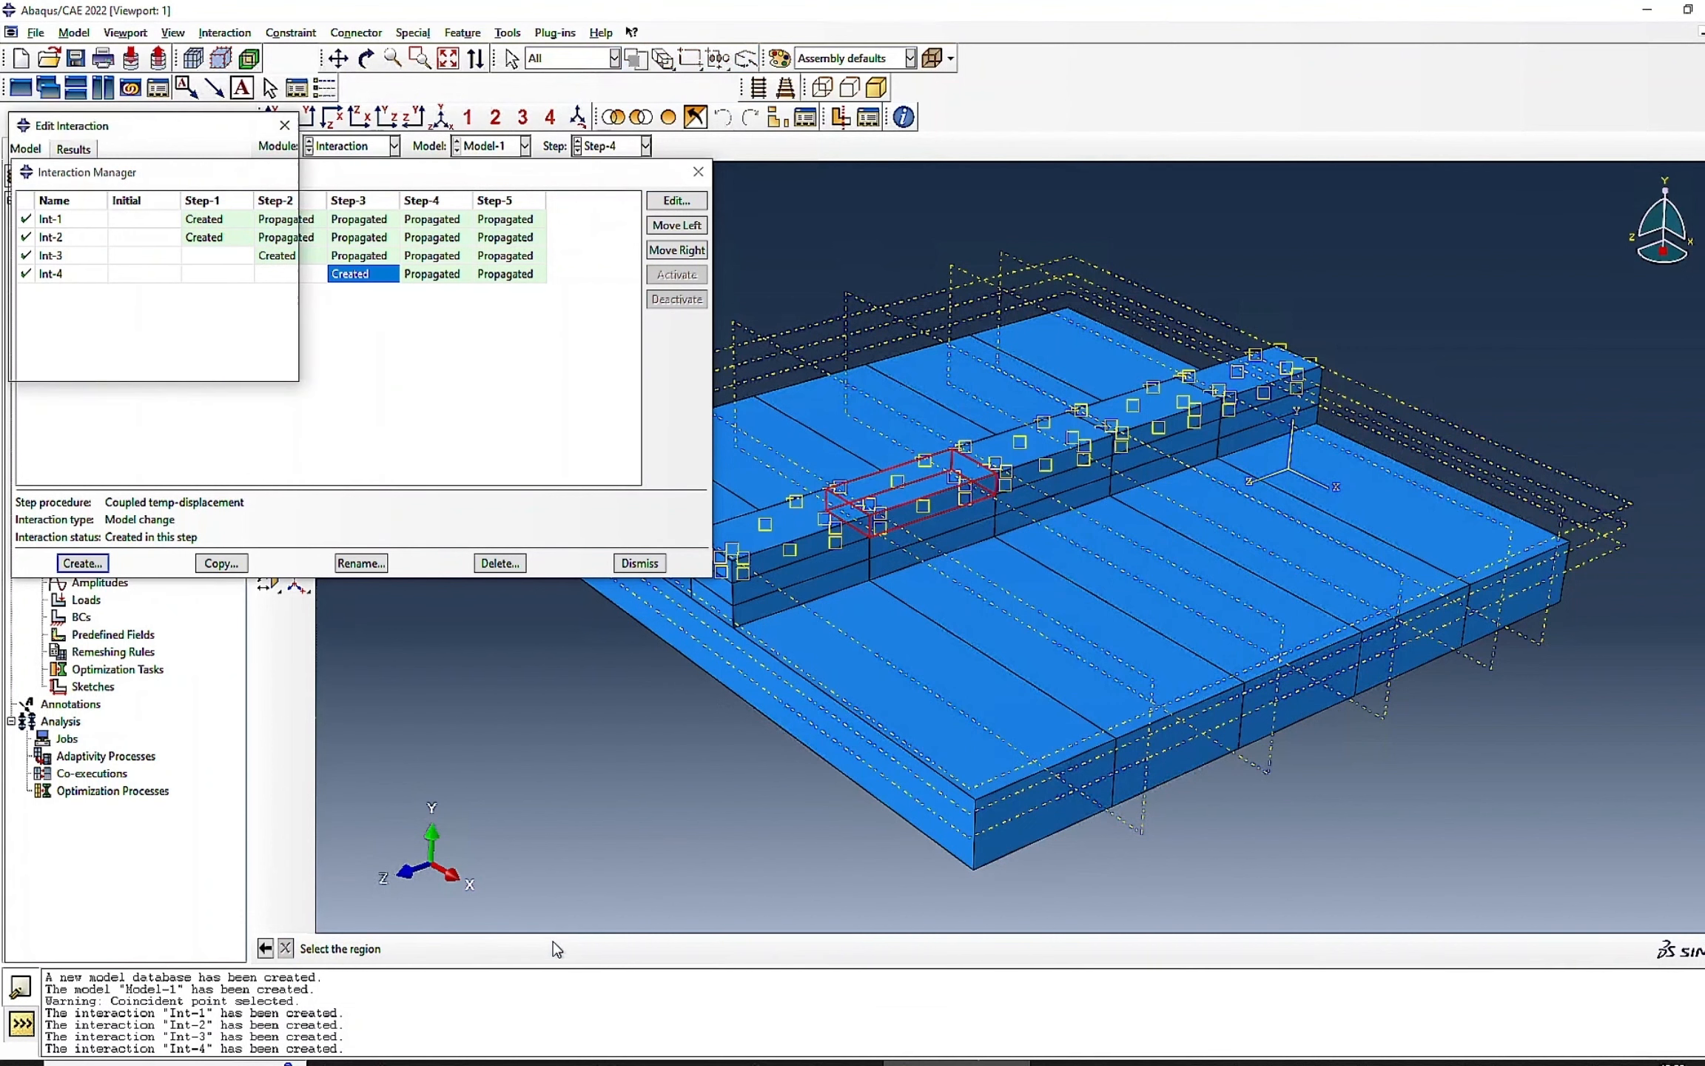
left_click(185, 317)
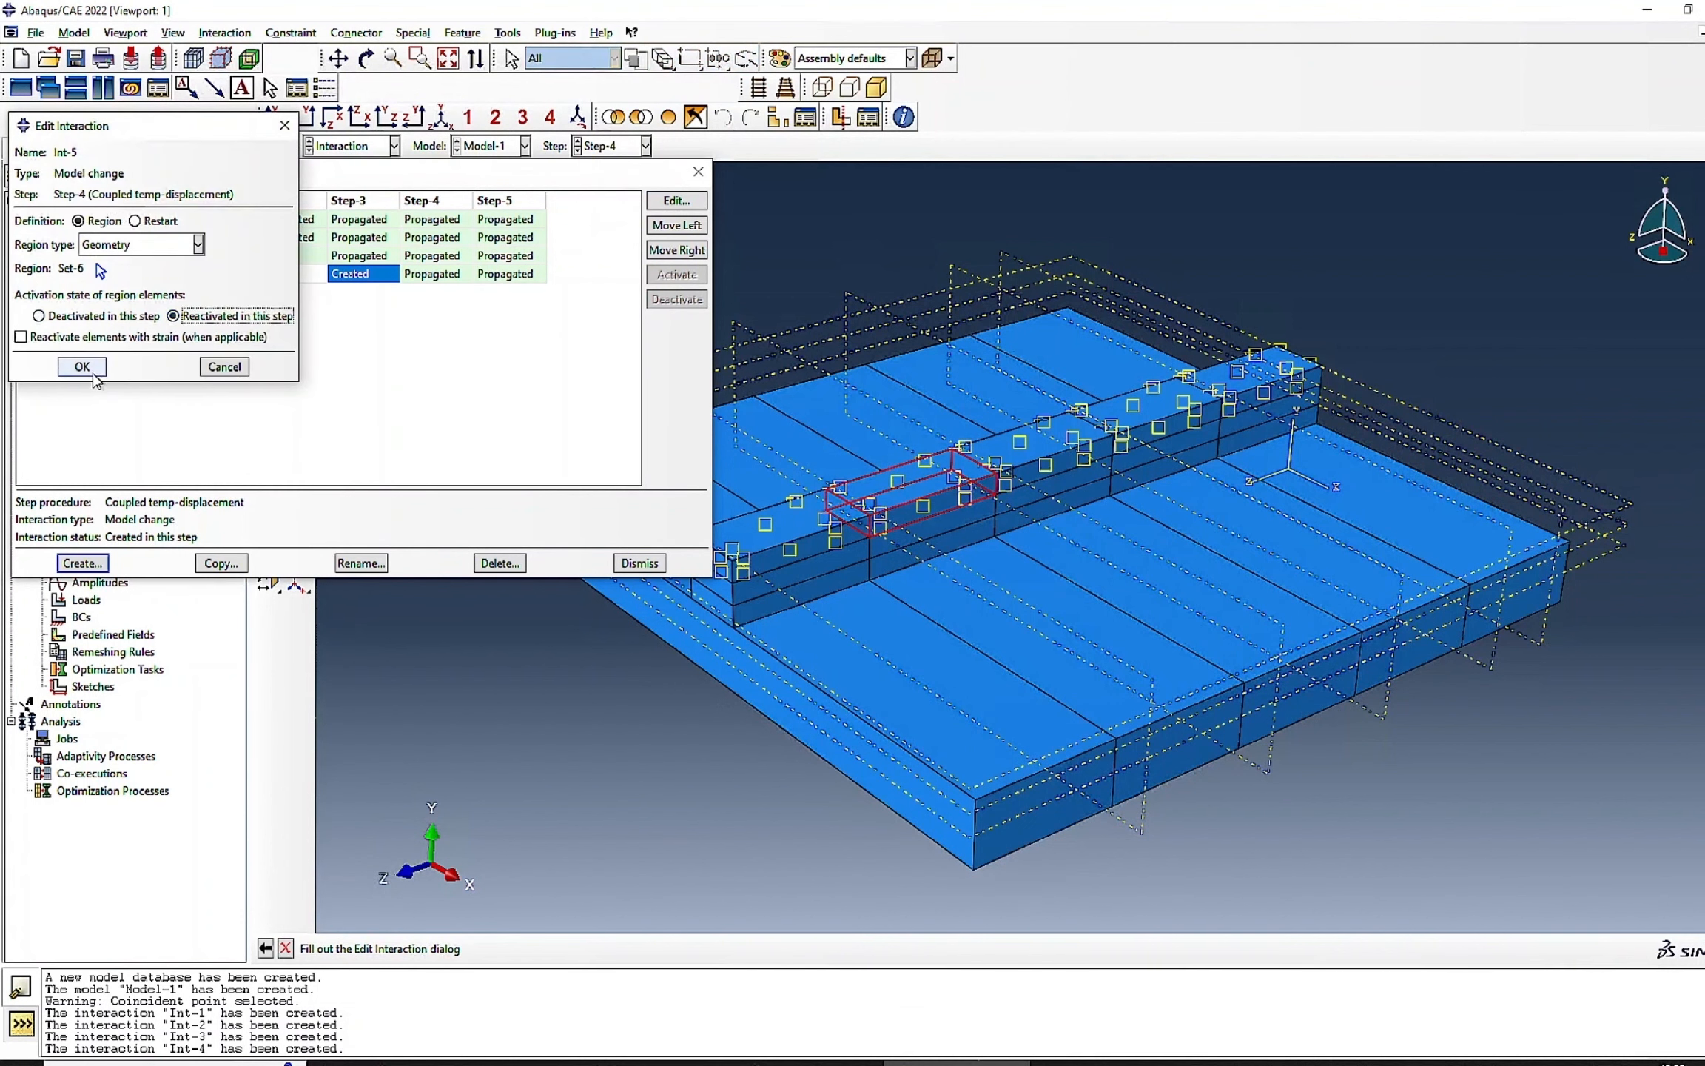
left_click(74, 337)
left_click(74, 367)
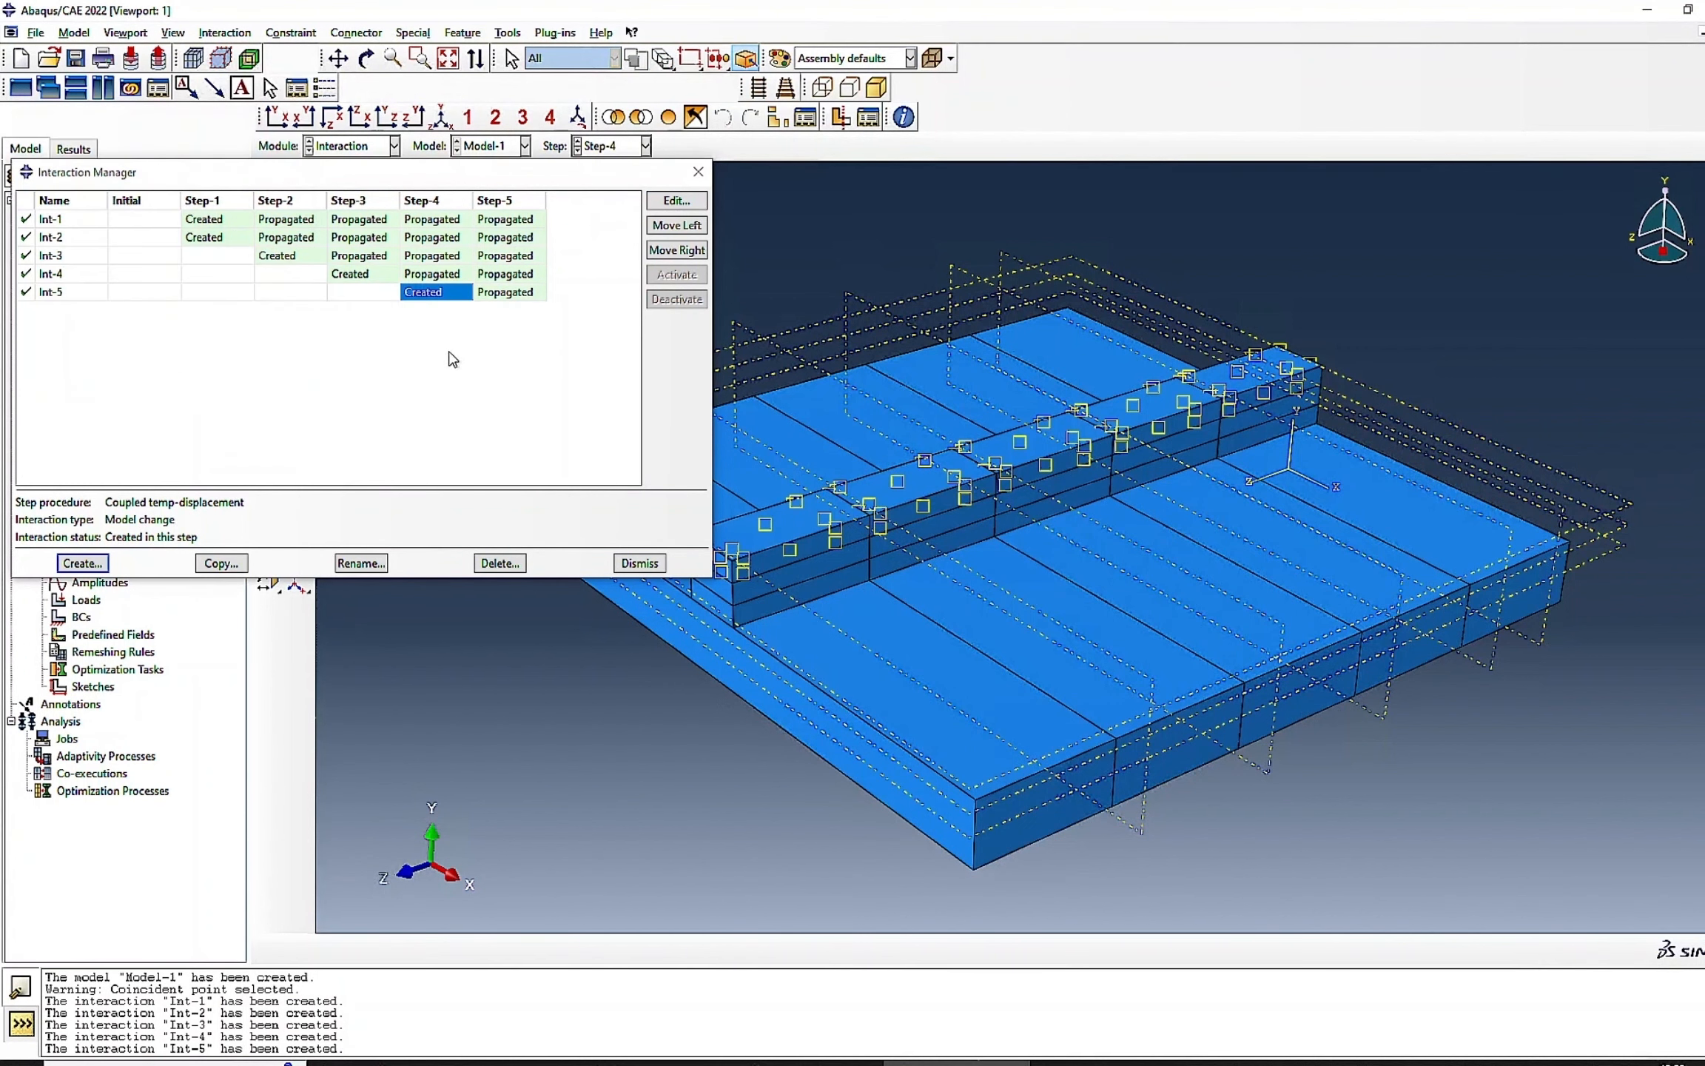
- Create a Model change interaction in Step-5 that reactivates the top-layer block at the rib's front end, and finish managing interactions
left_click(107, 561)
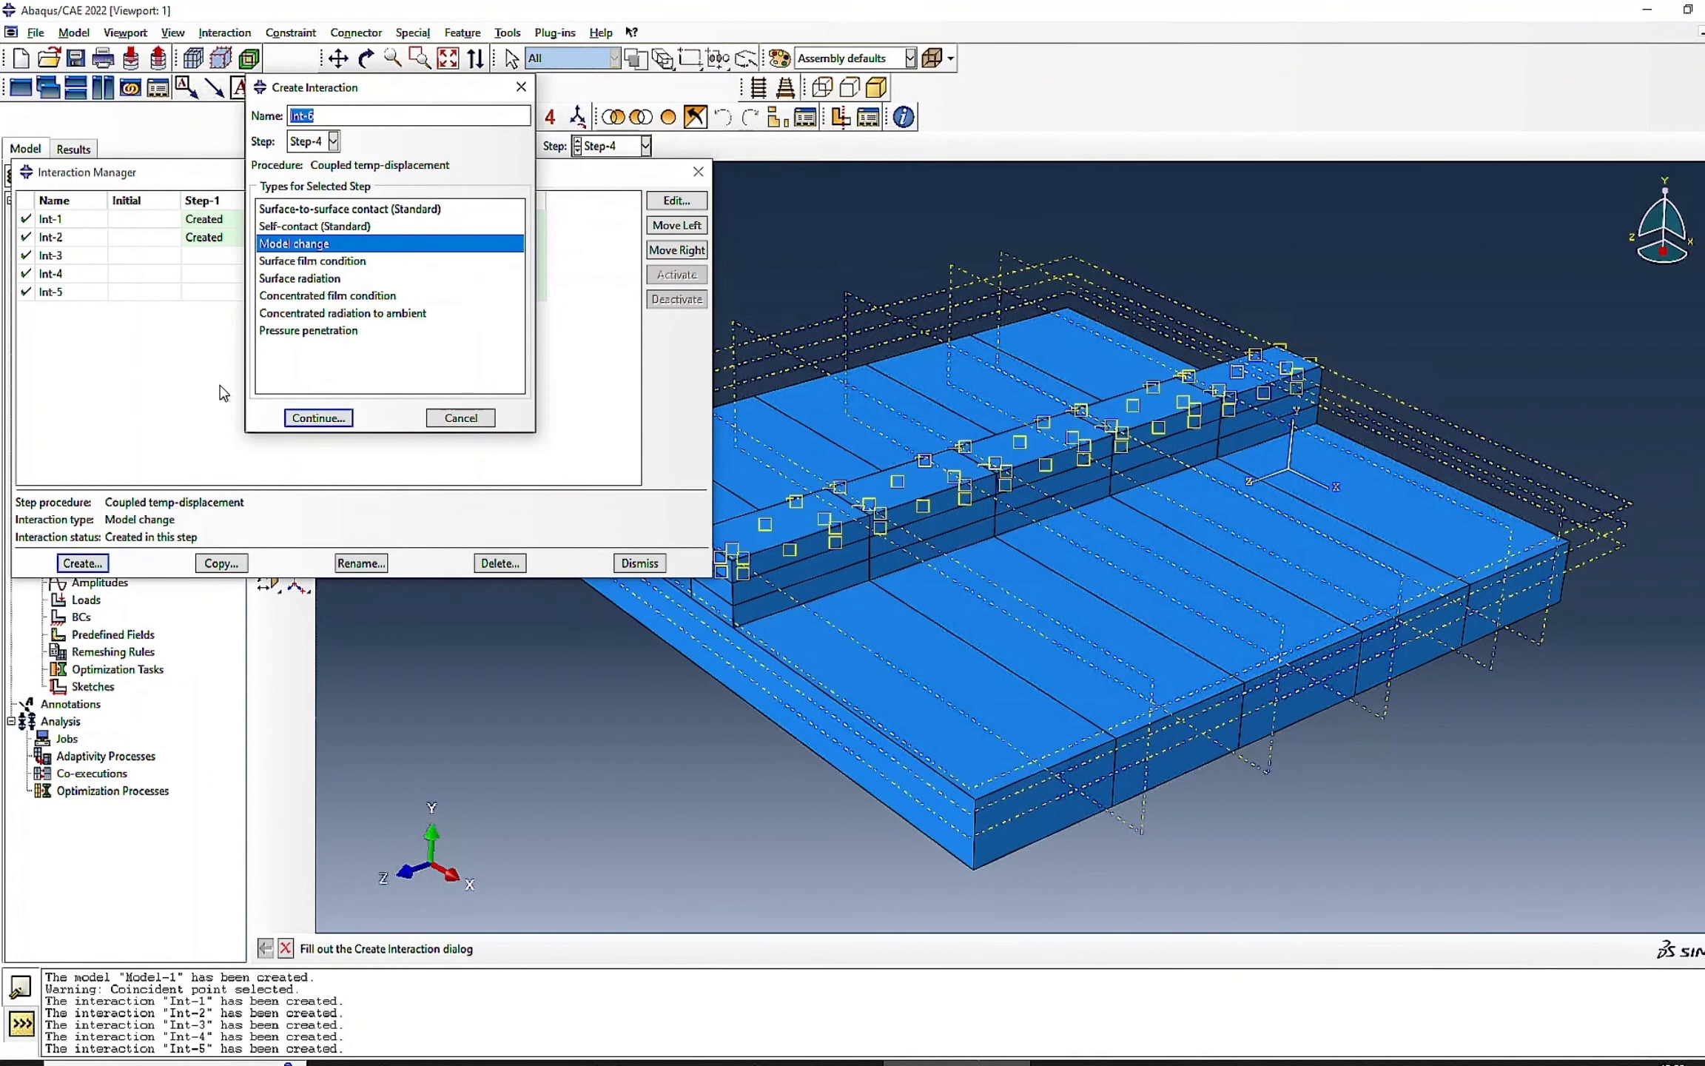
left_click(334, 141)
left_click(305, 249)
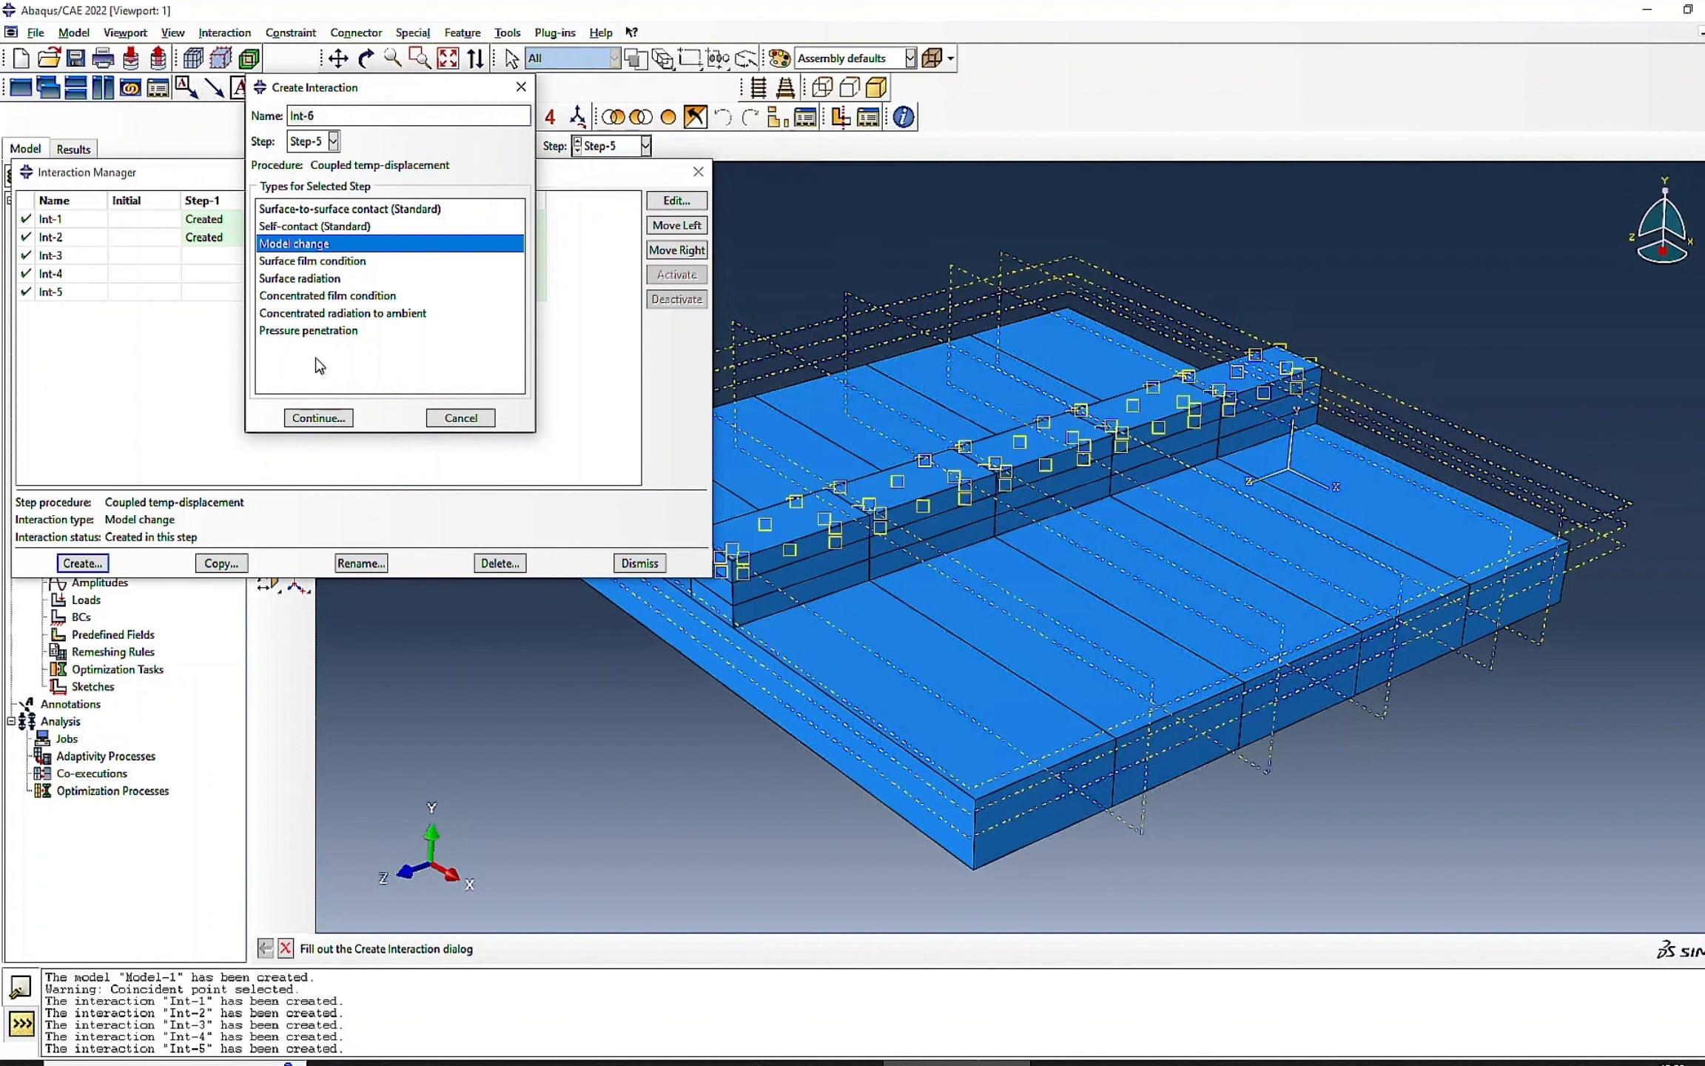
left_click(318, 418)
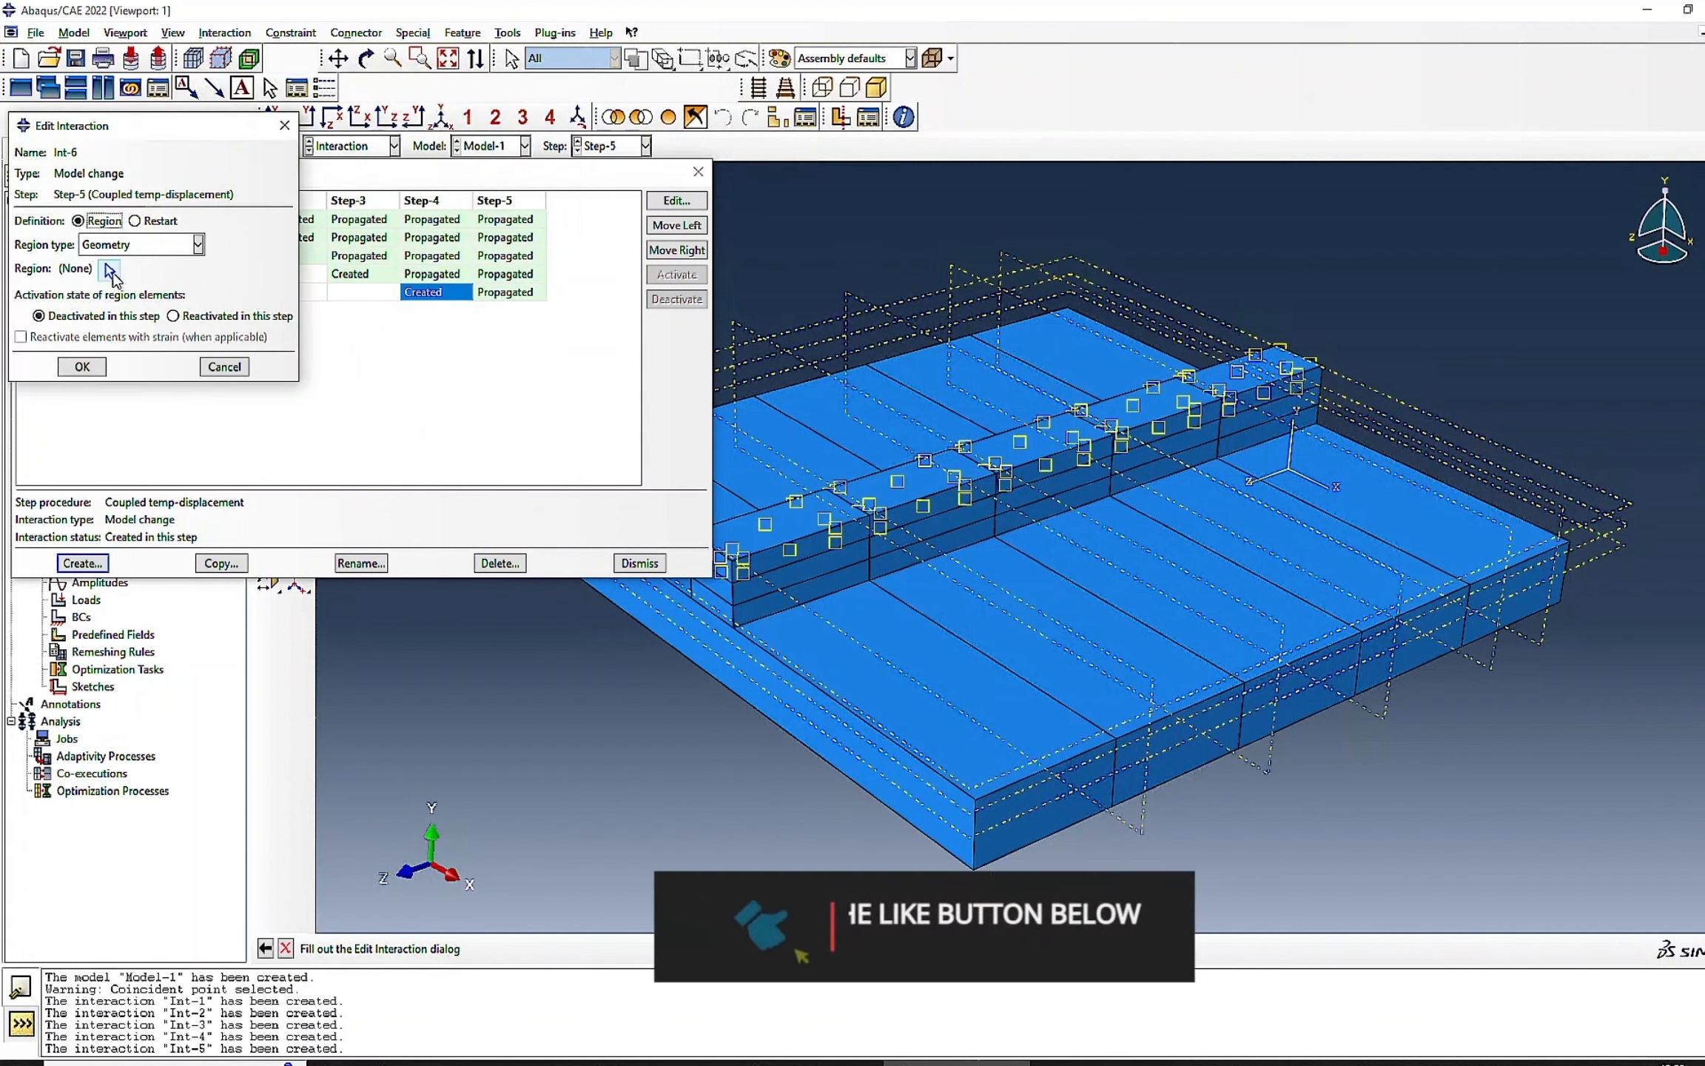
left_click(110, 270)
left_click(768, 540)
left_click(562, 948)
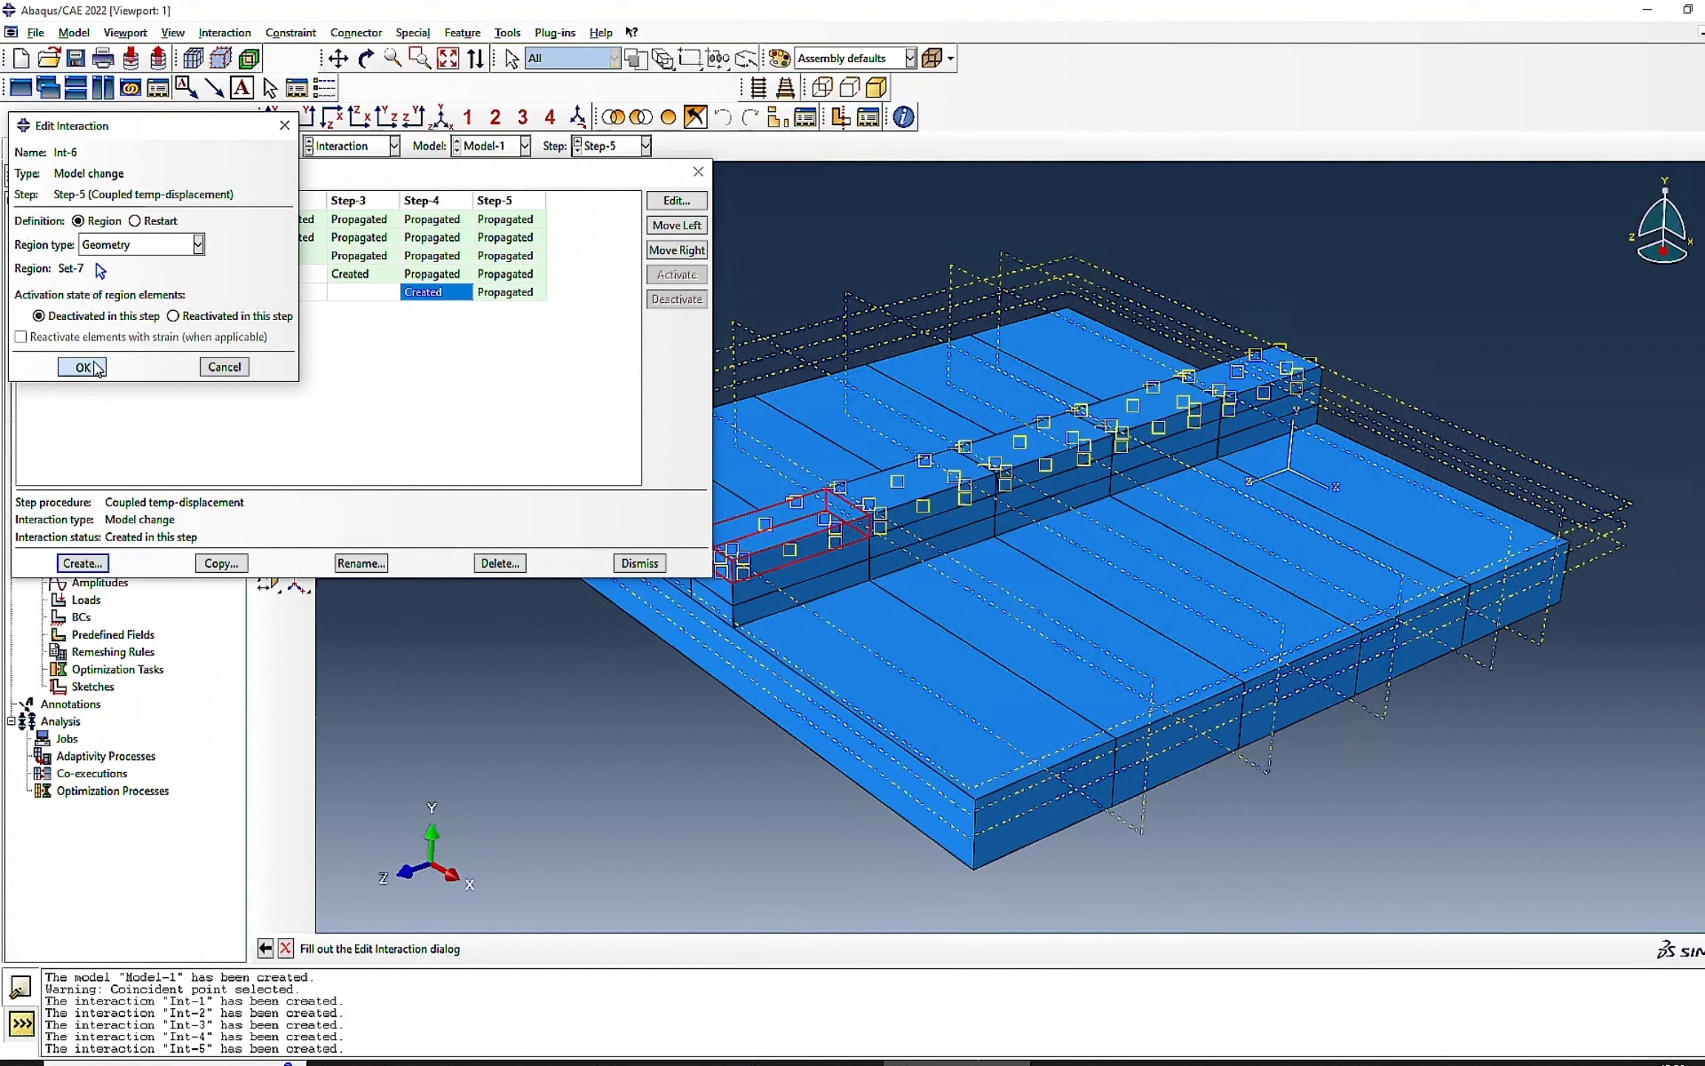
left_click(174, 316)
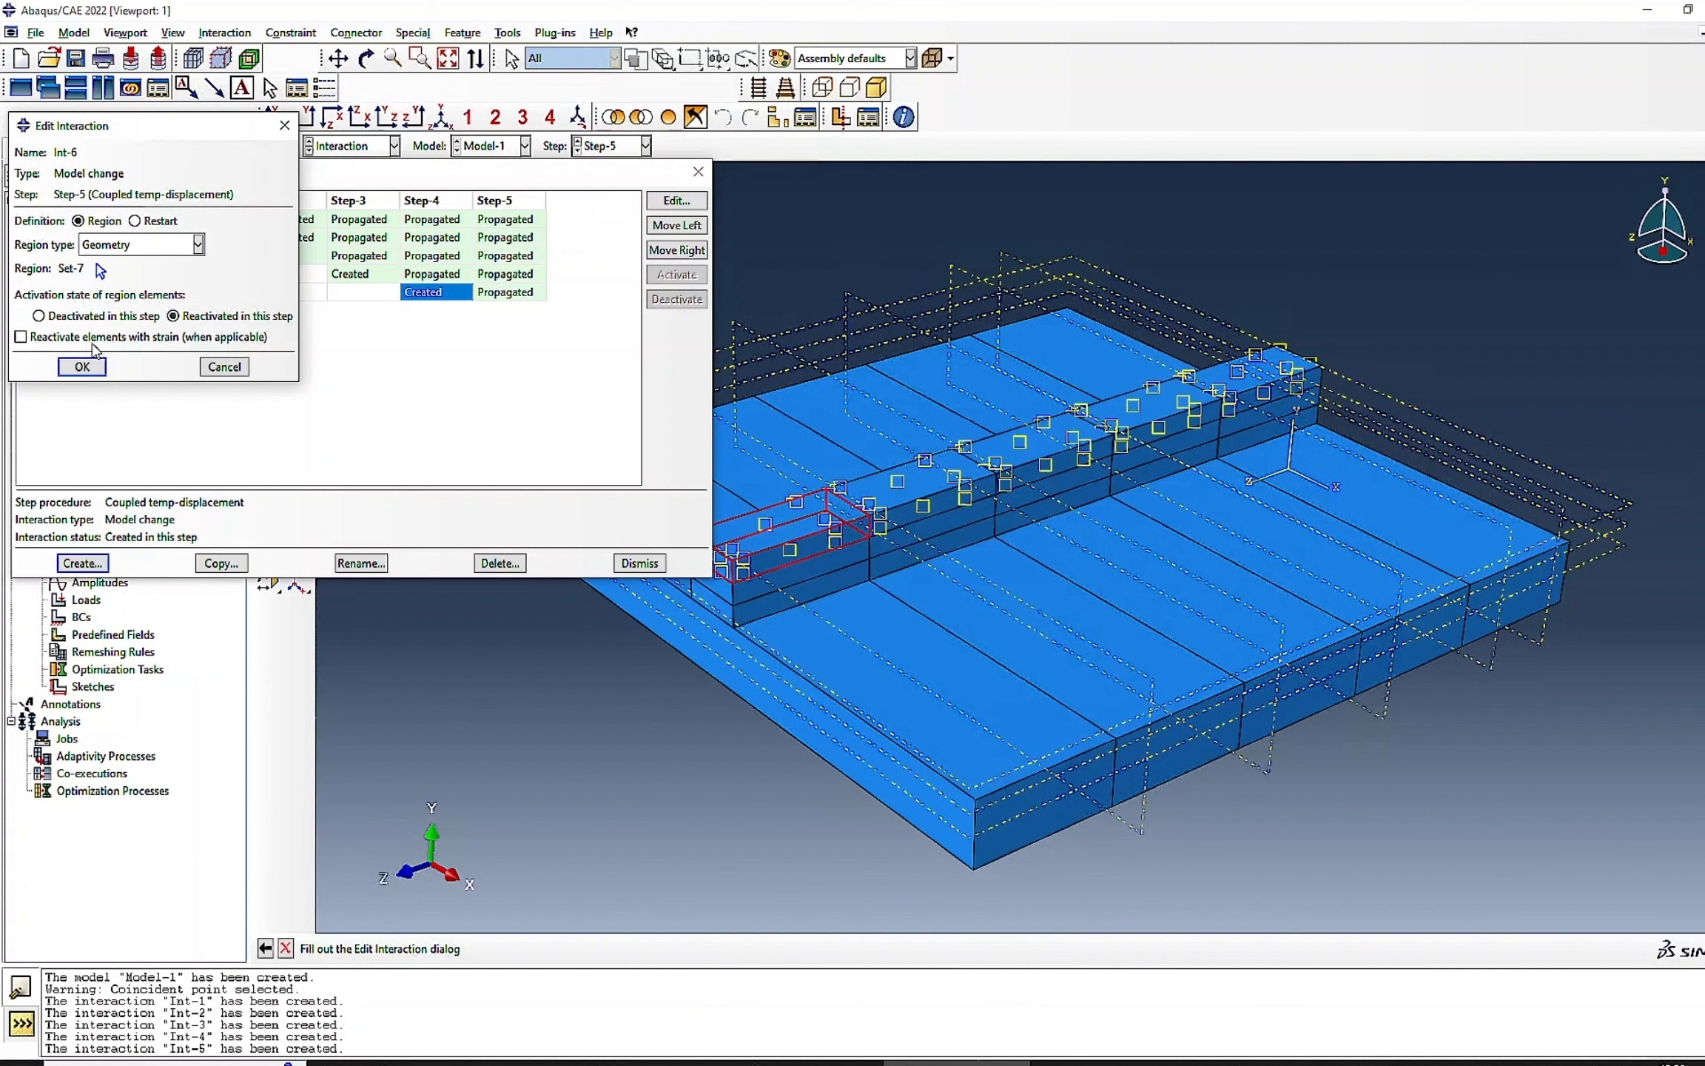
left_click(79, 370)
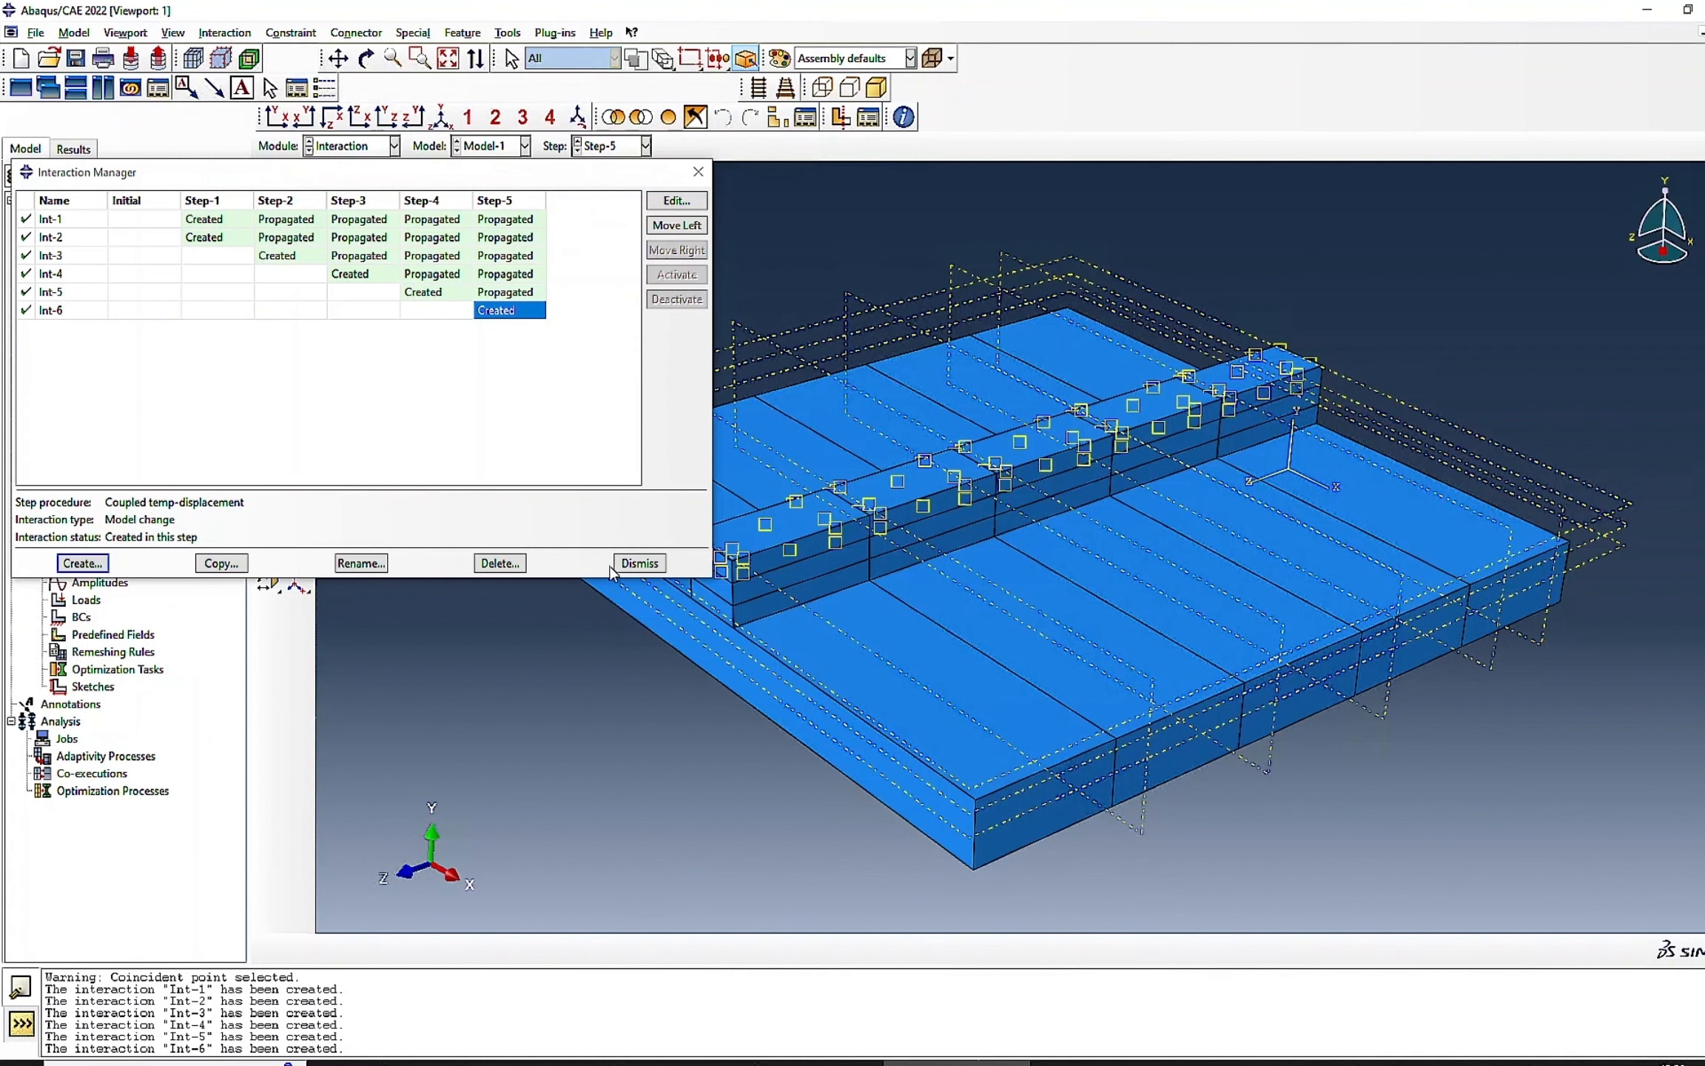
left_click(639, 563)
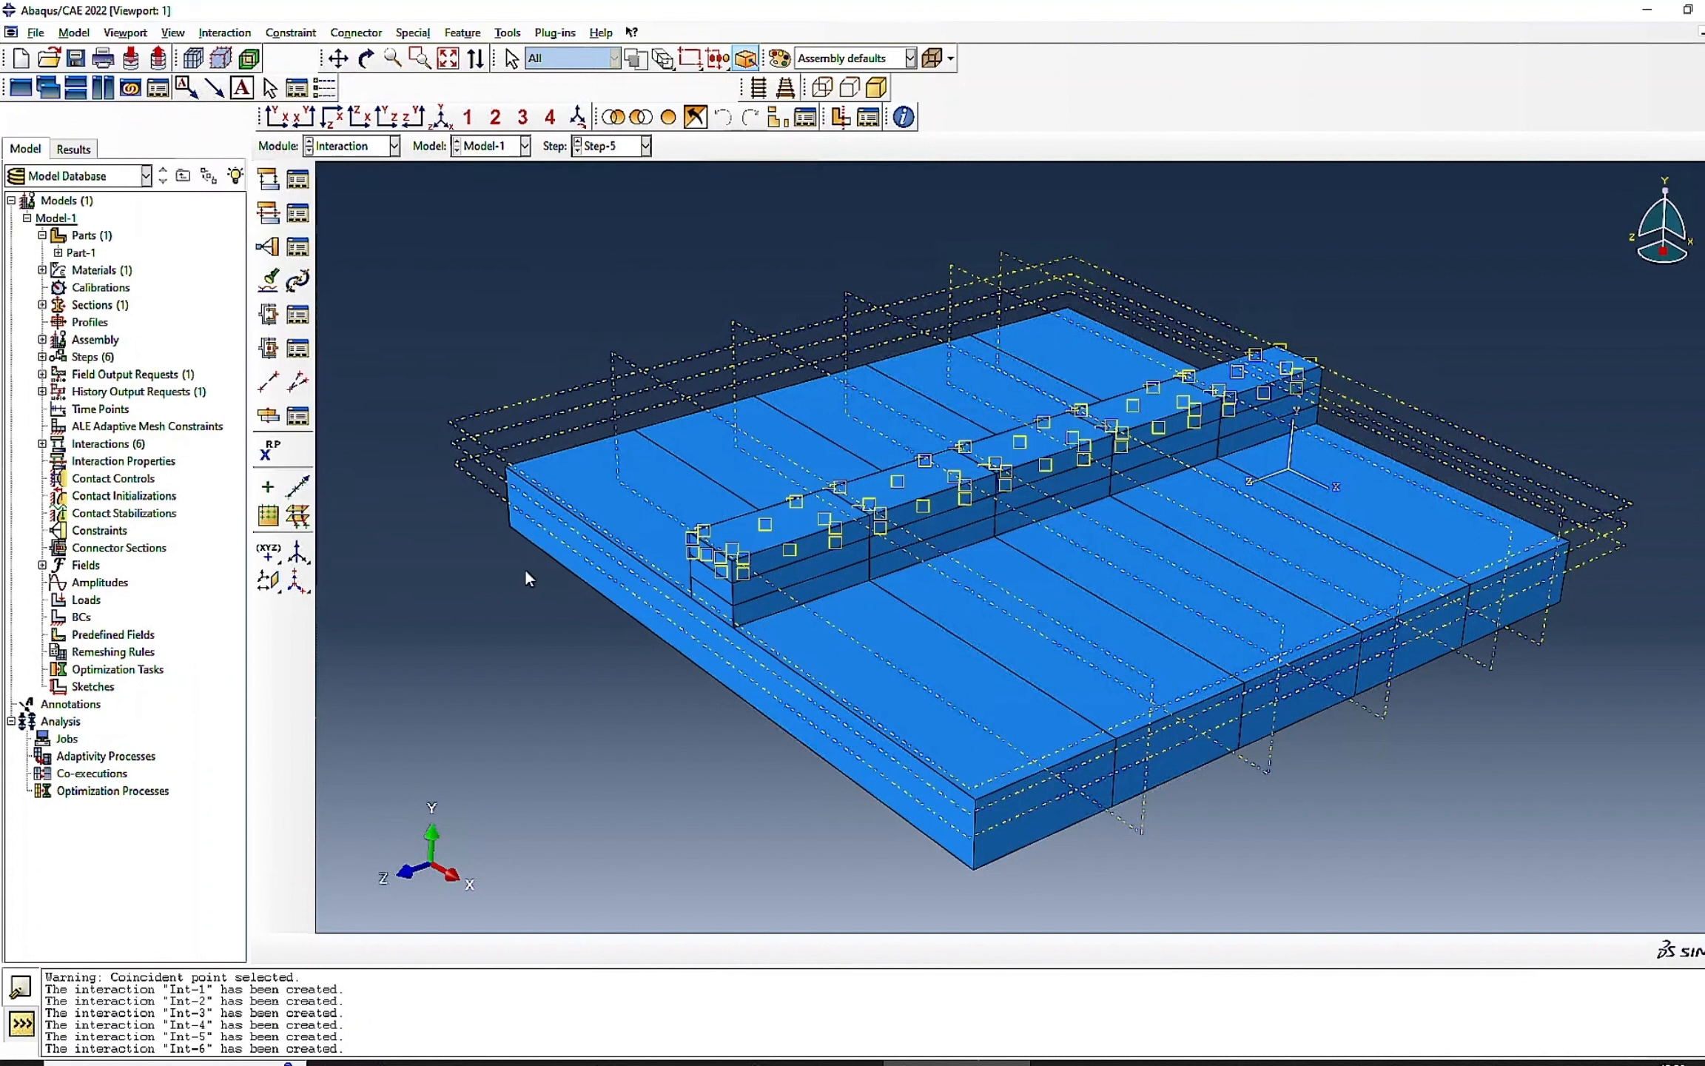
- Switch to the Load module
left_click(330, 150)
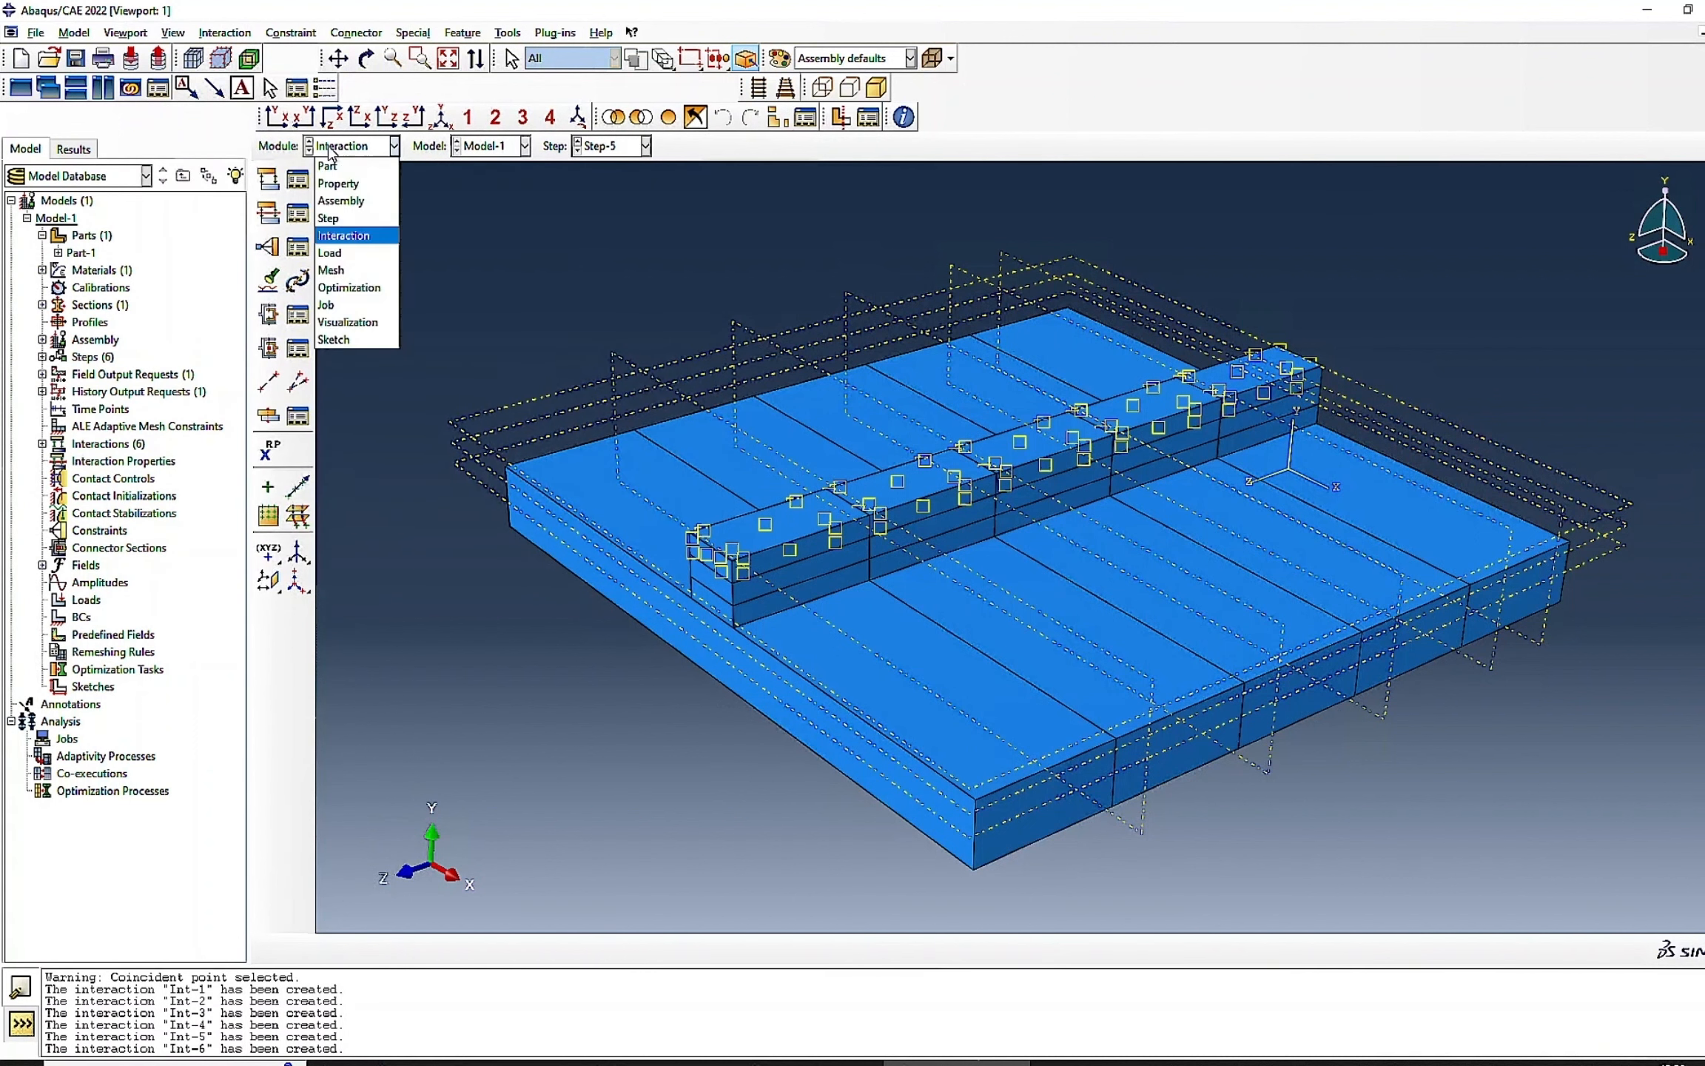
left_click(342, 254)
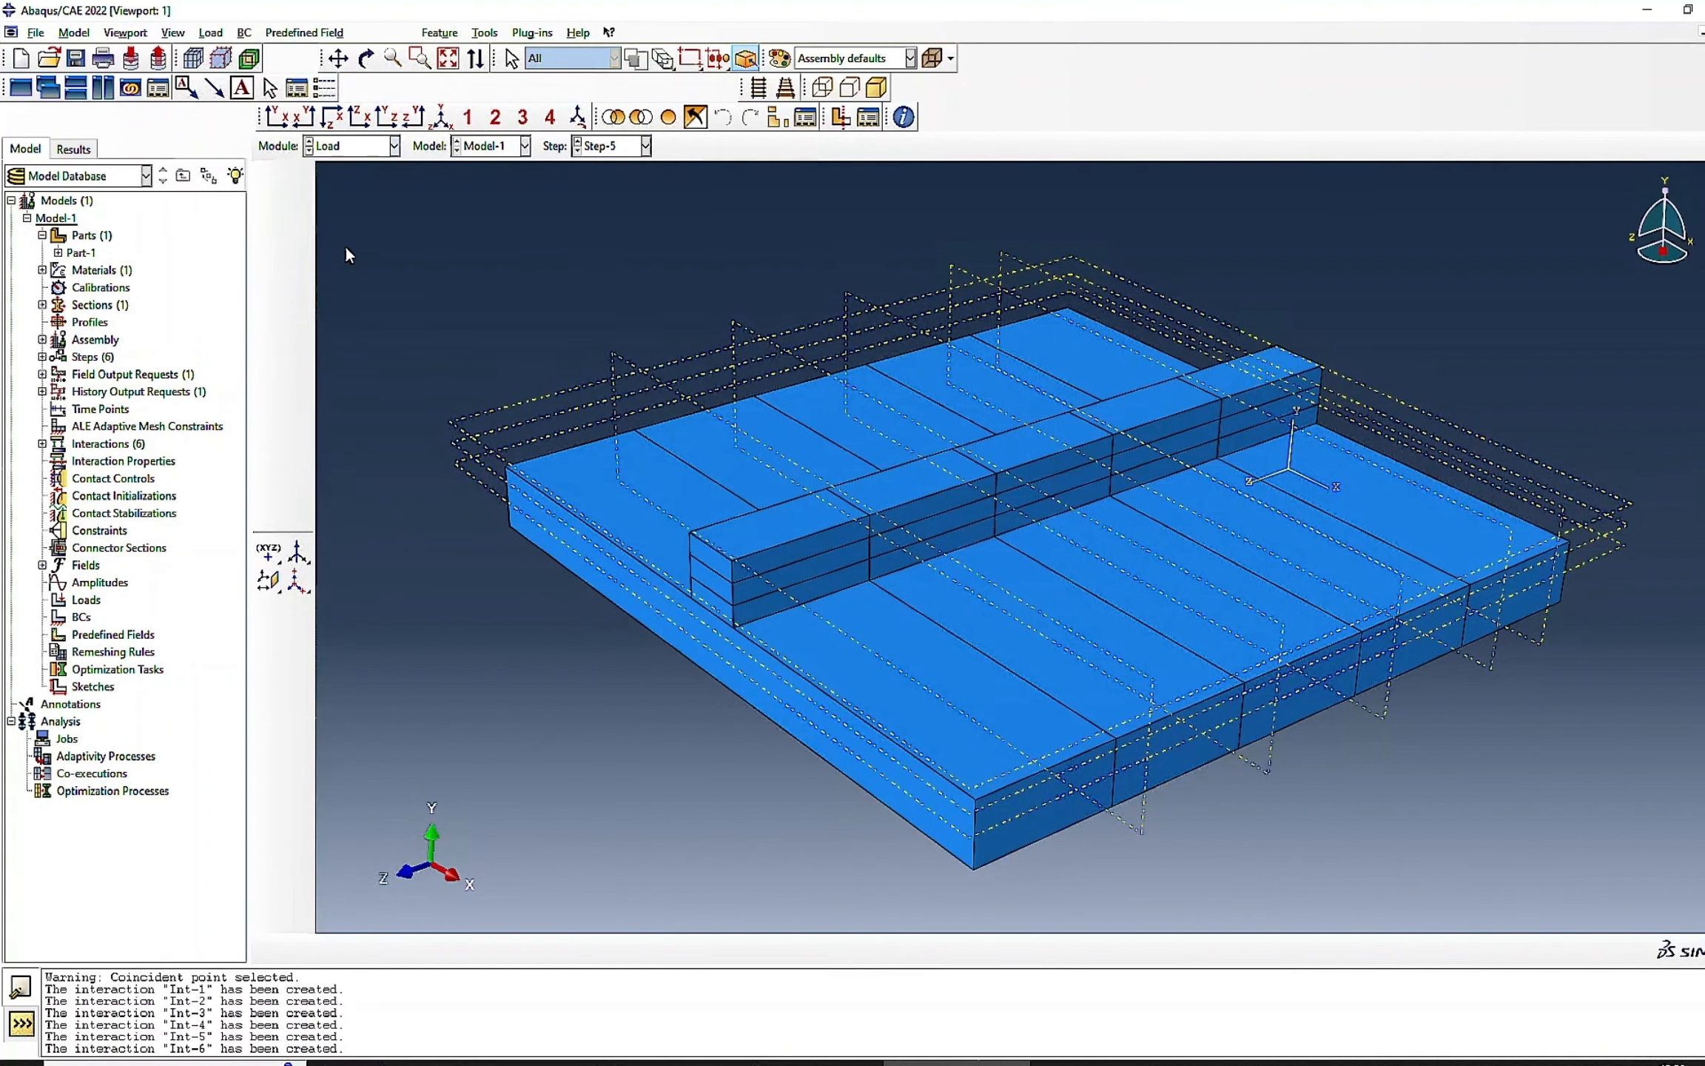
left_click(299, 181)
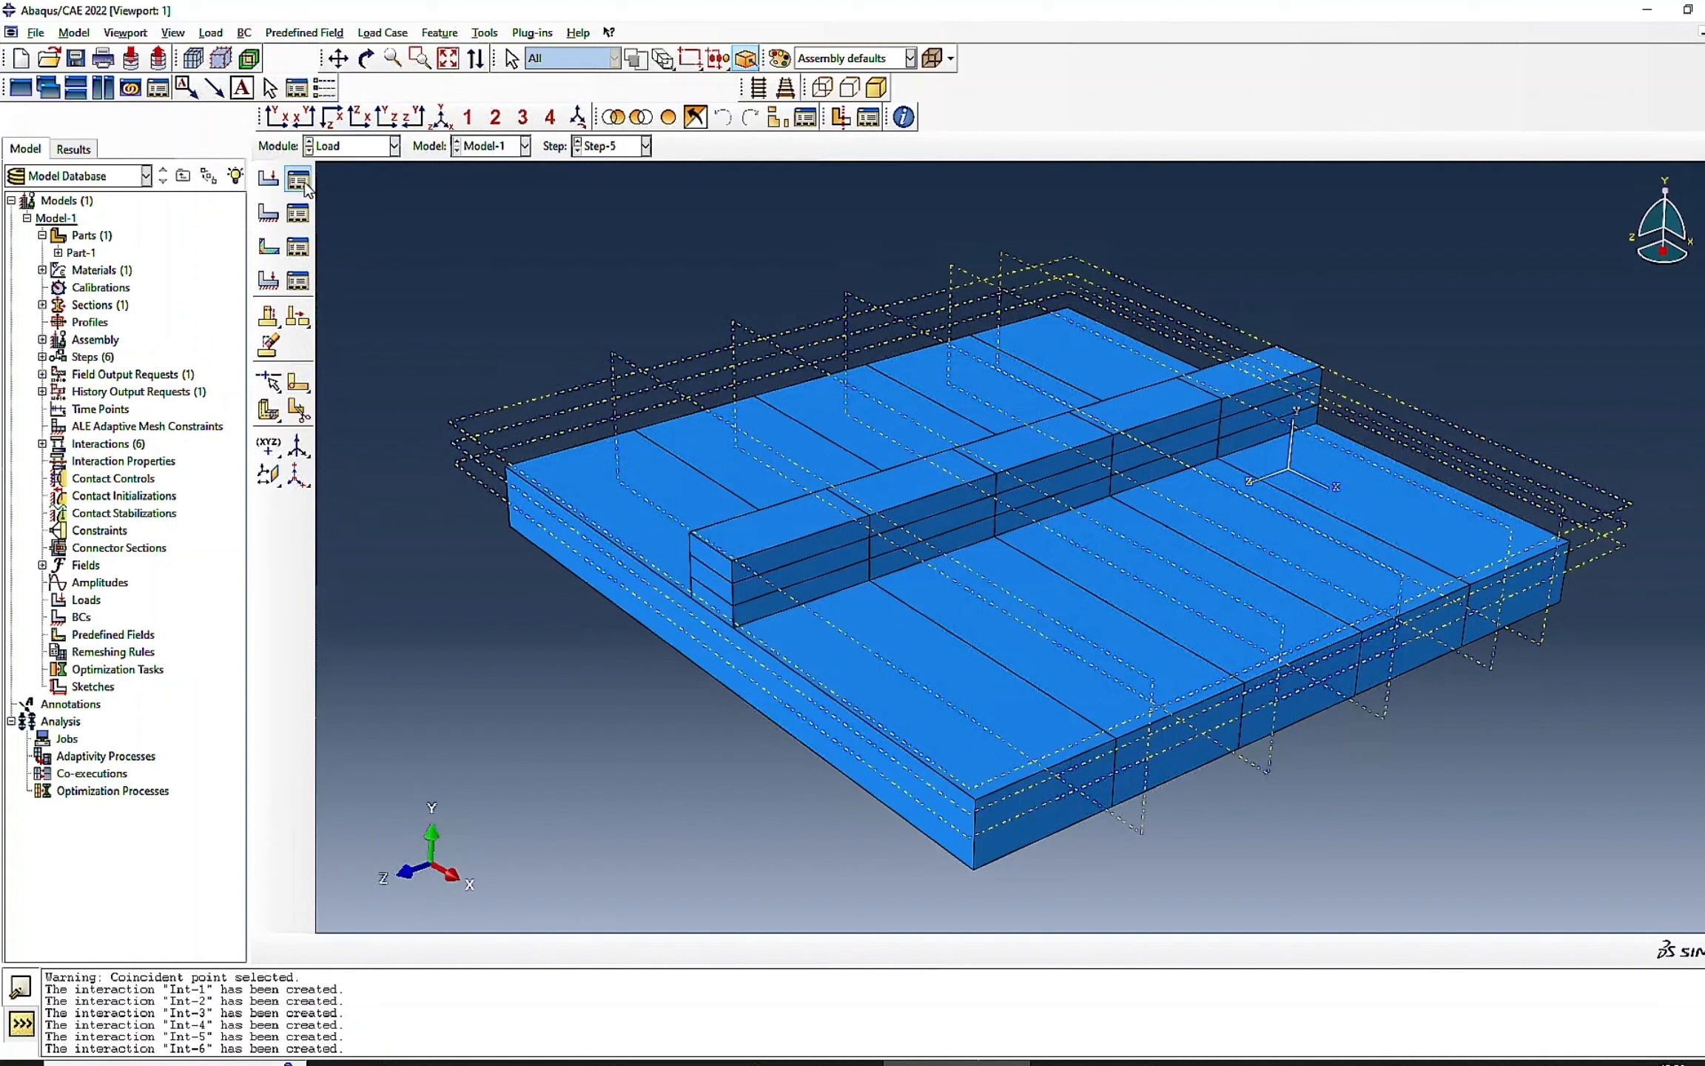
left_click(76, 303)
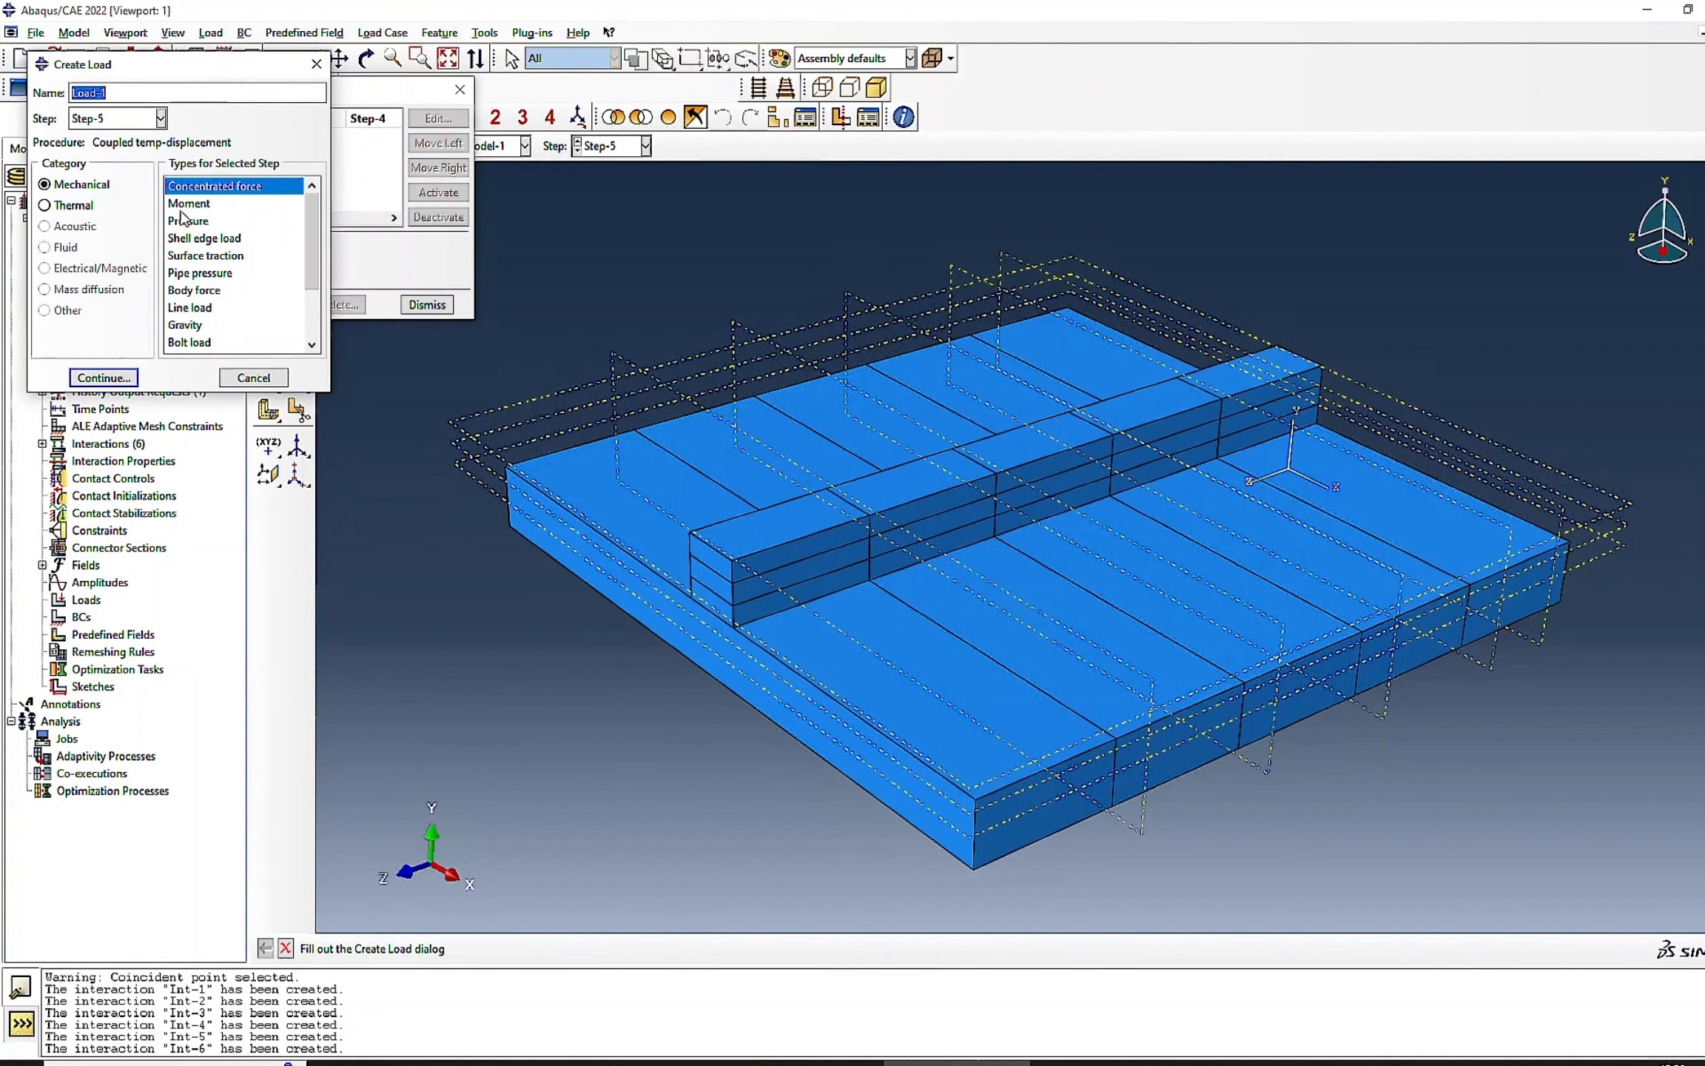
left_click(250, 378)
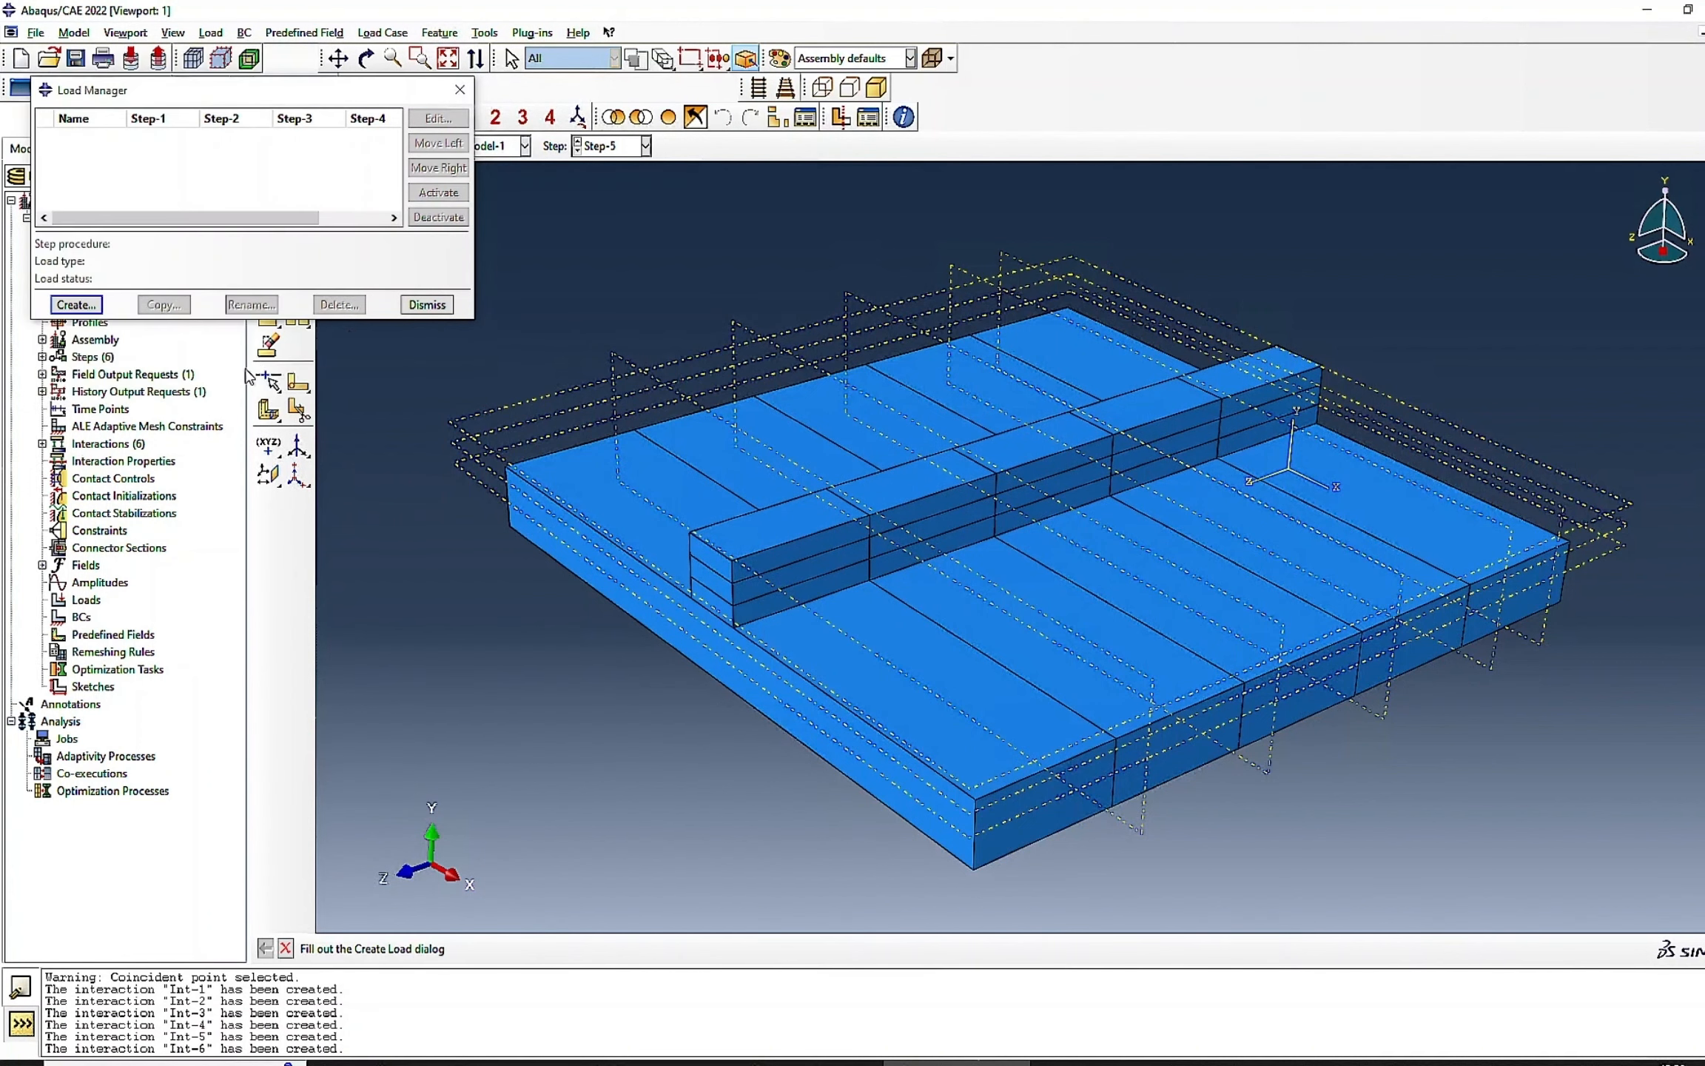
left_click(427, 304)
- Start a Displacement/Rotation boundary condition in Step-5 and assign all five bottom faces of the plate as its region
left_click(266, 216)
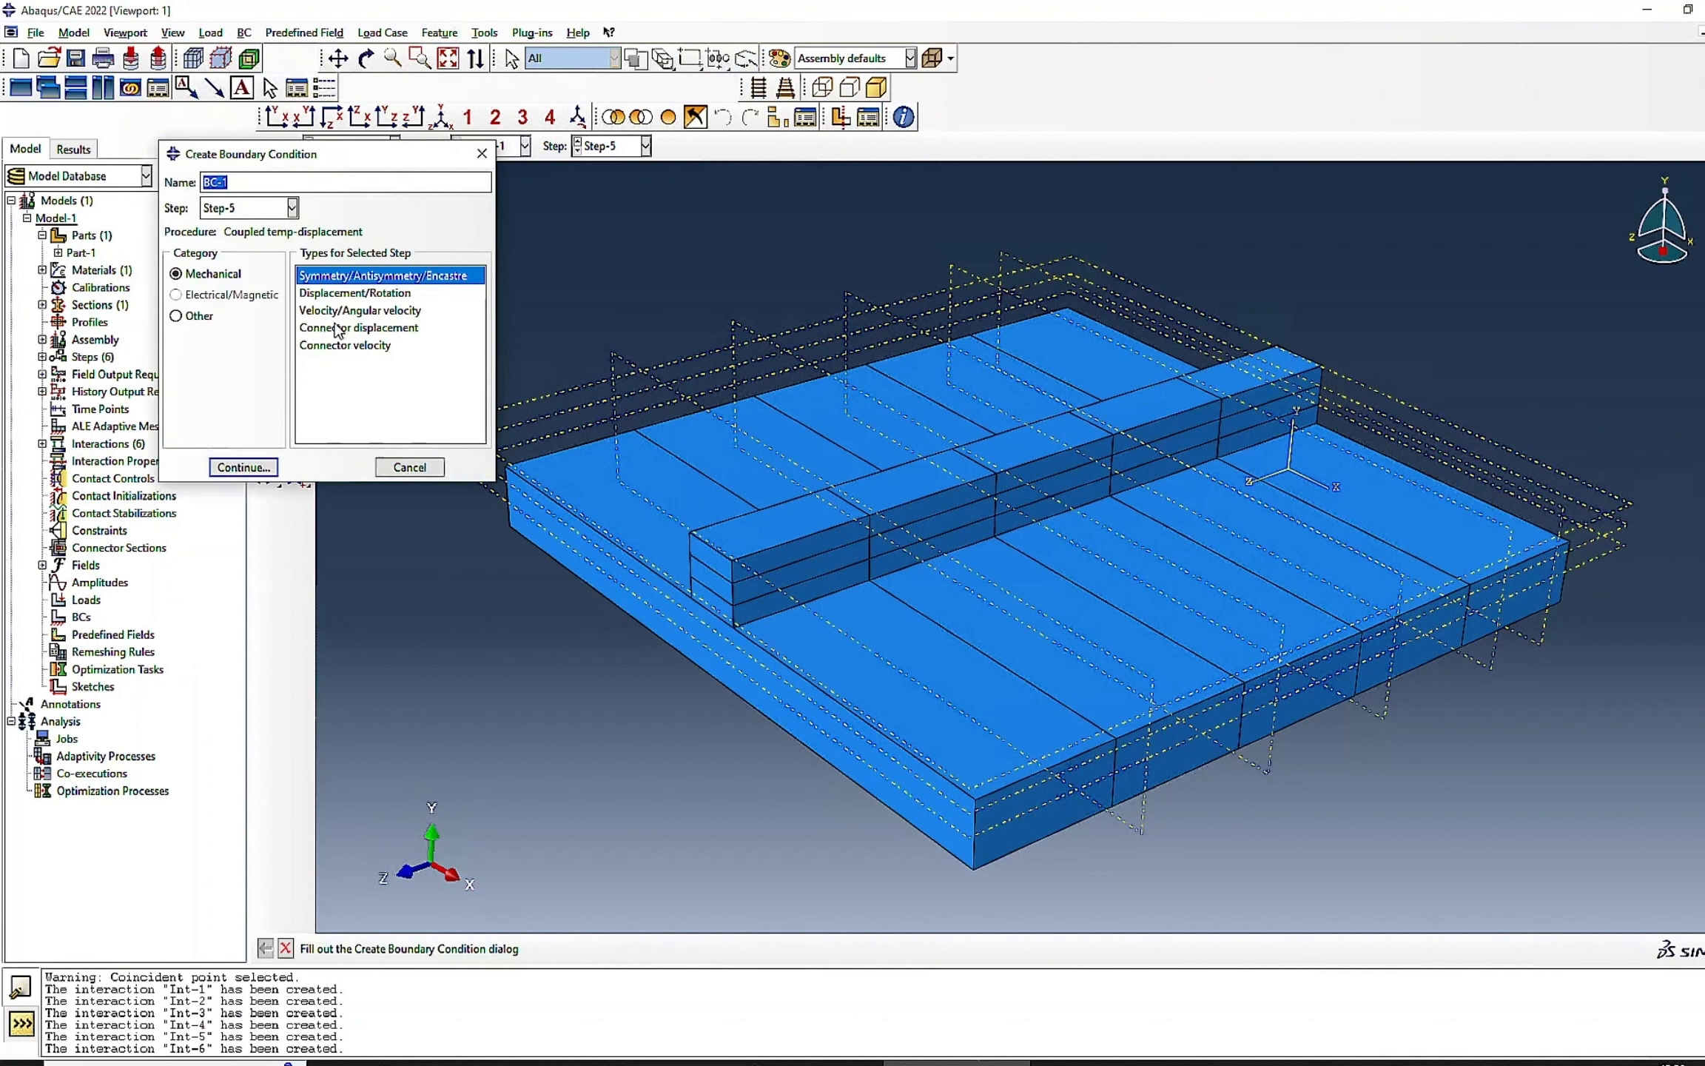
left_click(333, 293)
left_click(238, 470)
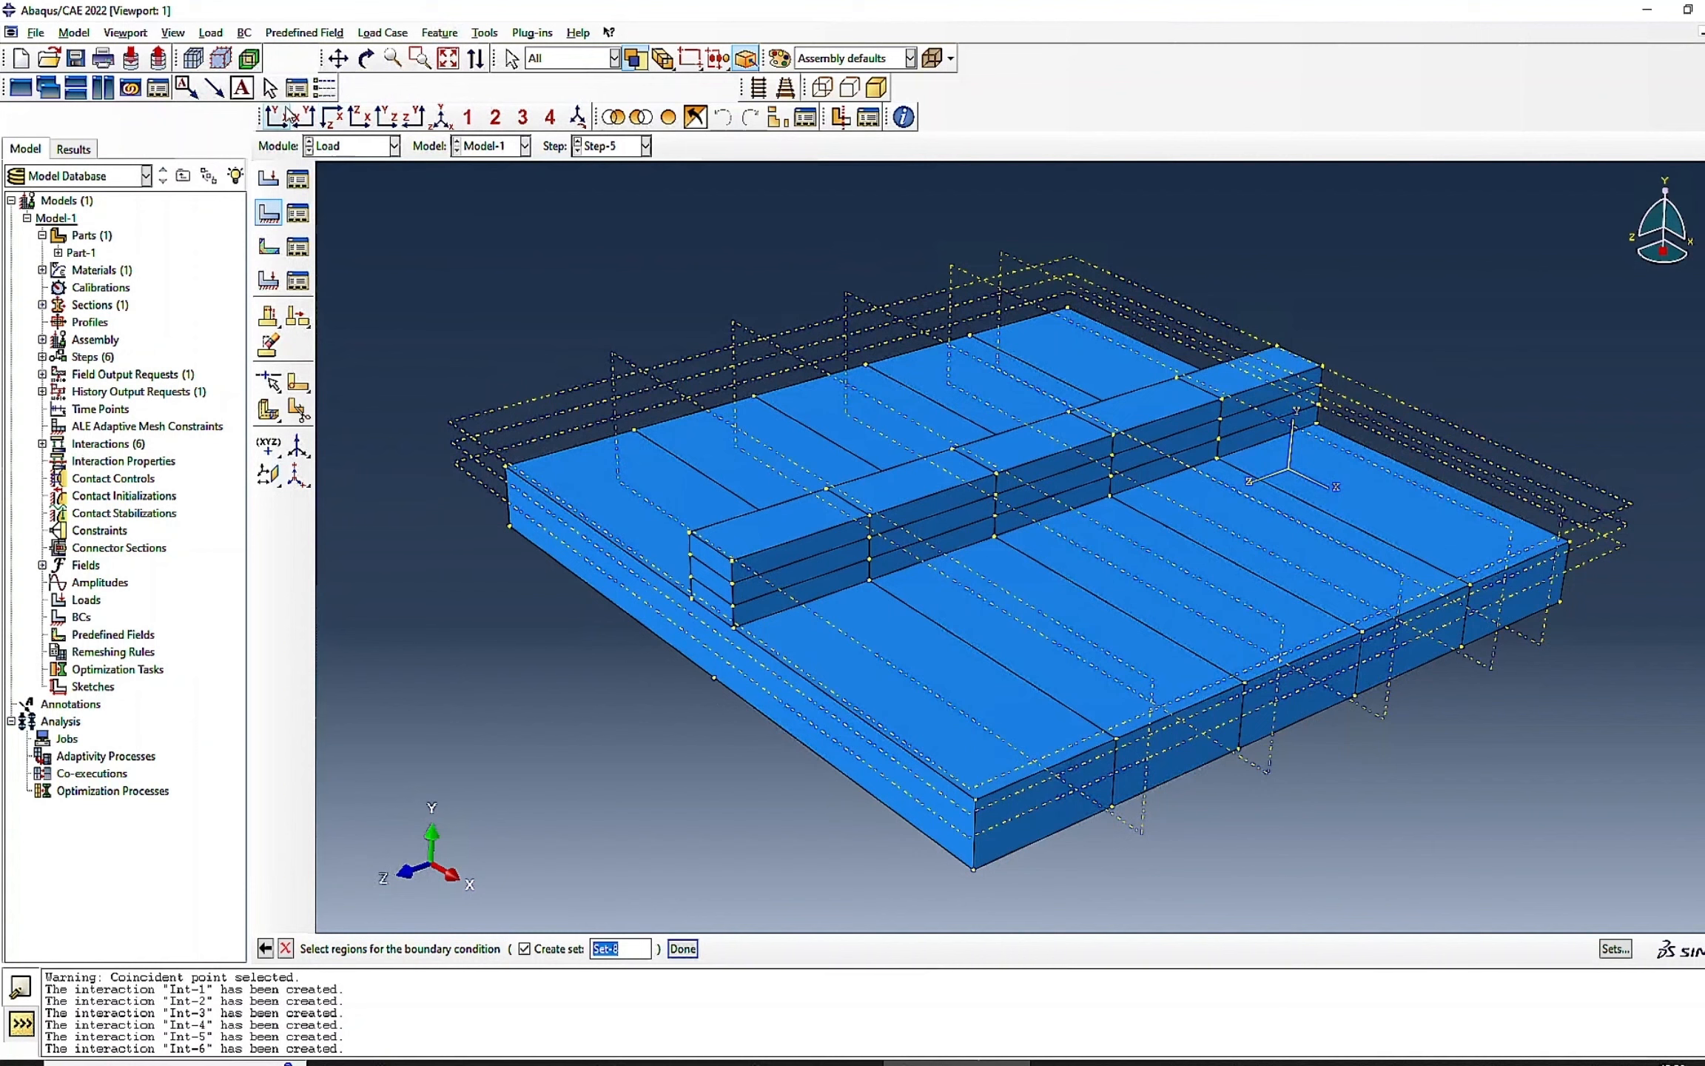
left_click(364, 65)
left_click_drag(817, 751, 872, 480)
key("Escape")
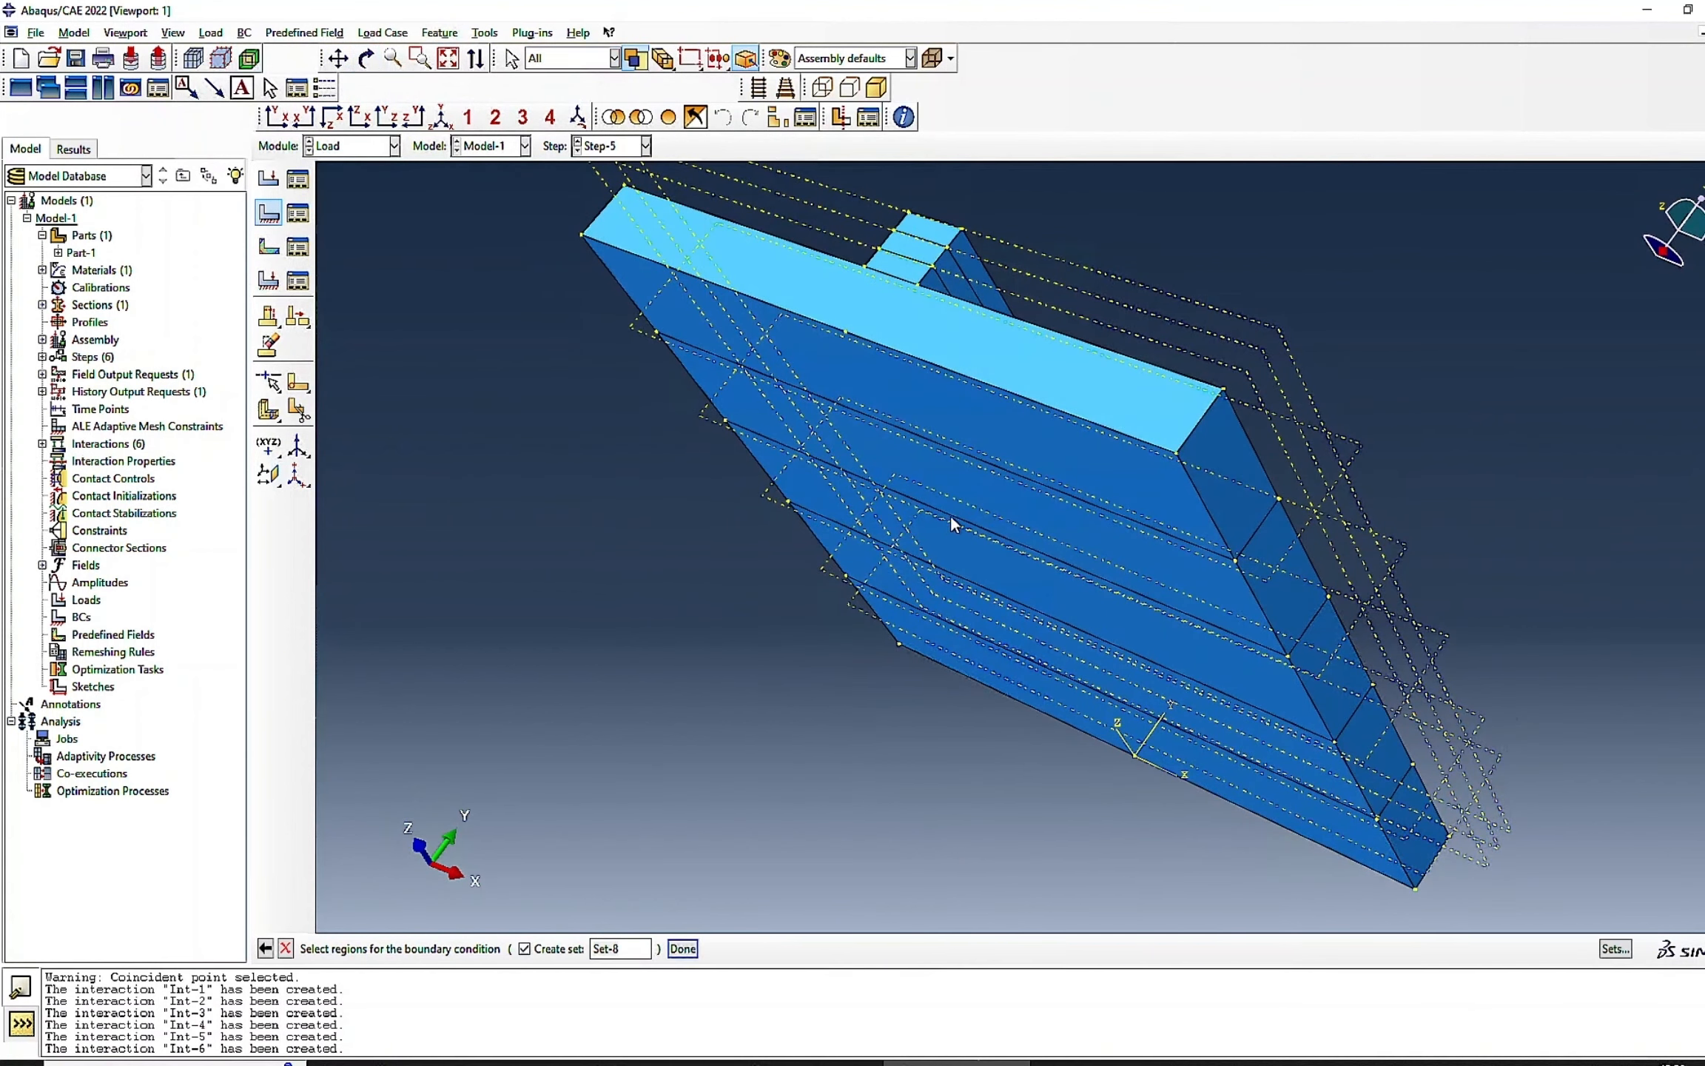
left_click(870, 400)
left_click(923, 410)
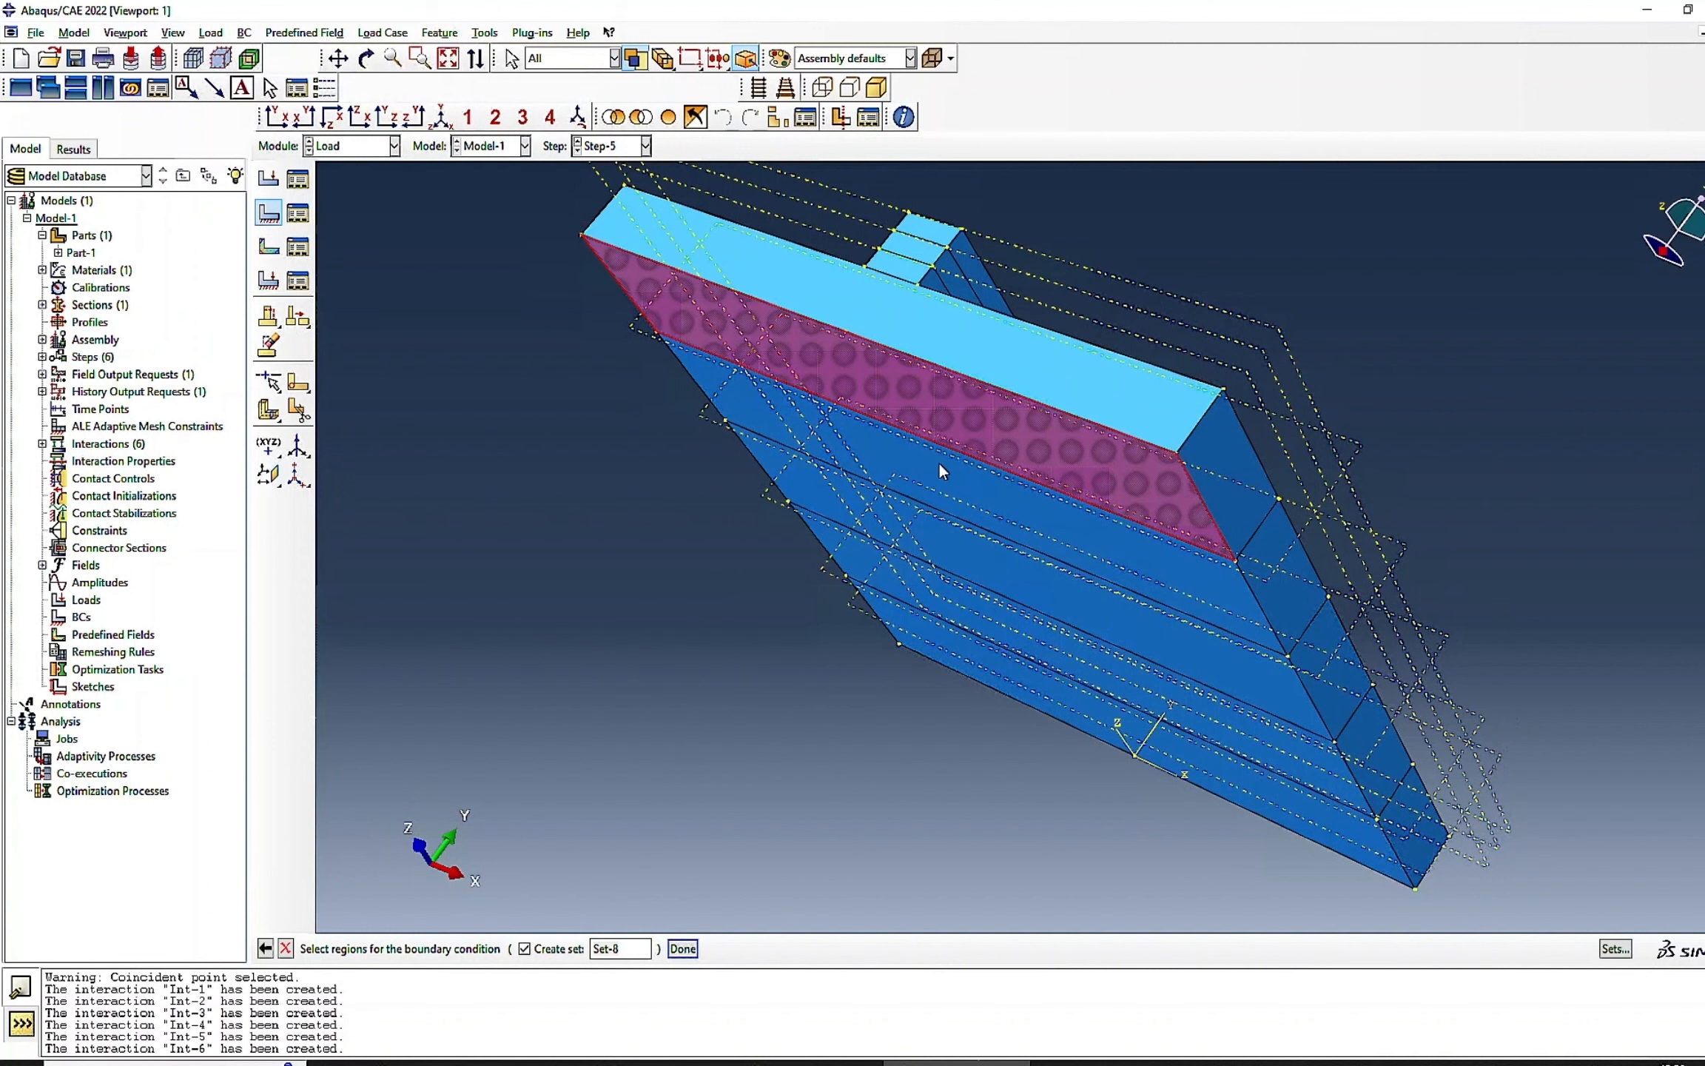
left_click(968, 558, "shift")
left_click(974, 613, "shift")
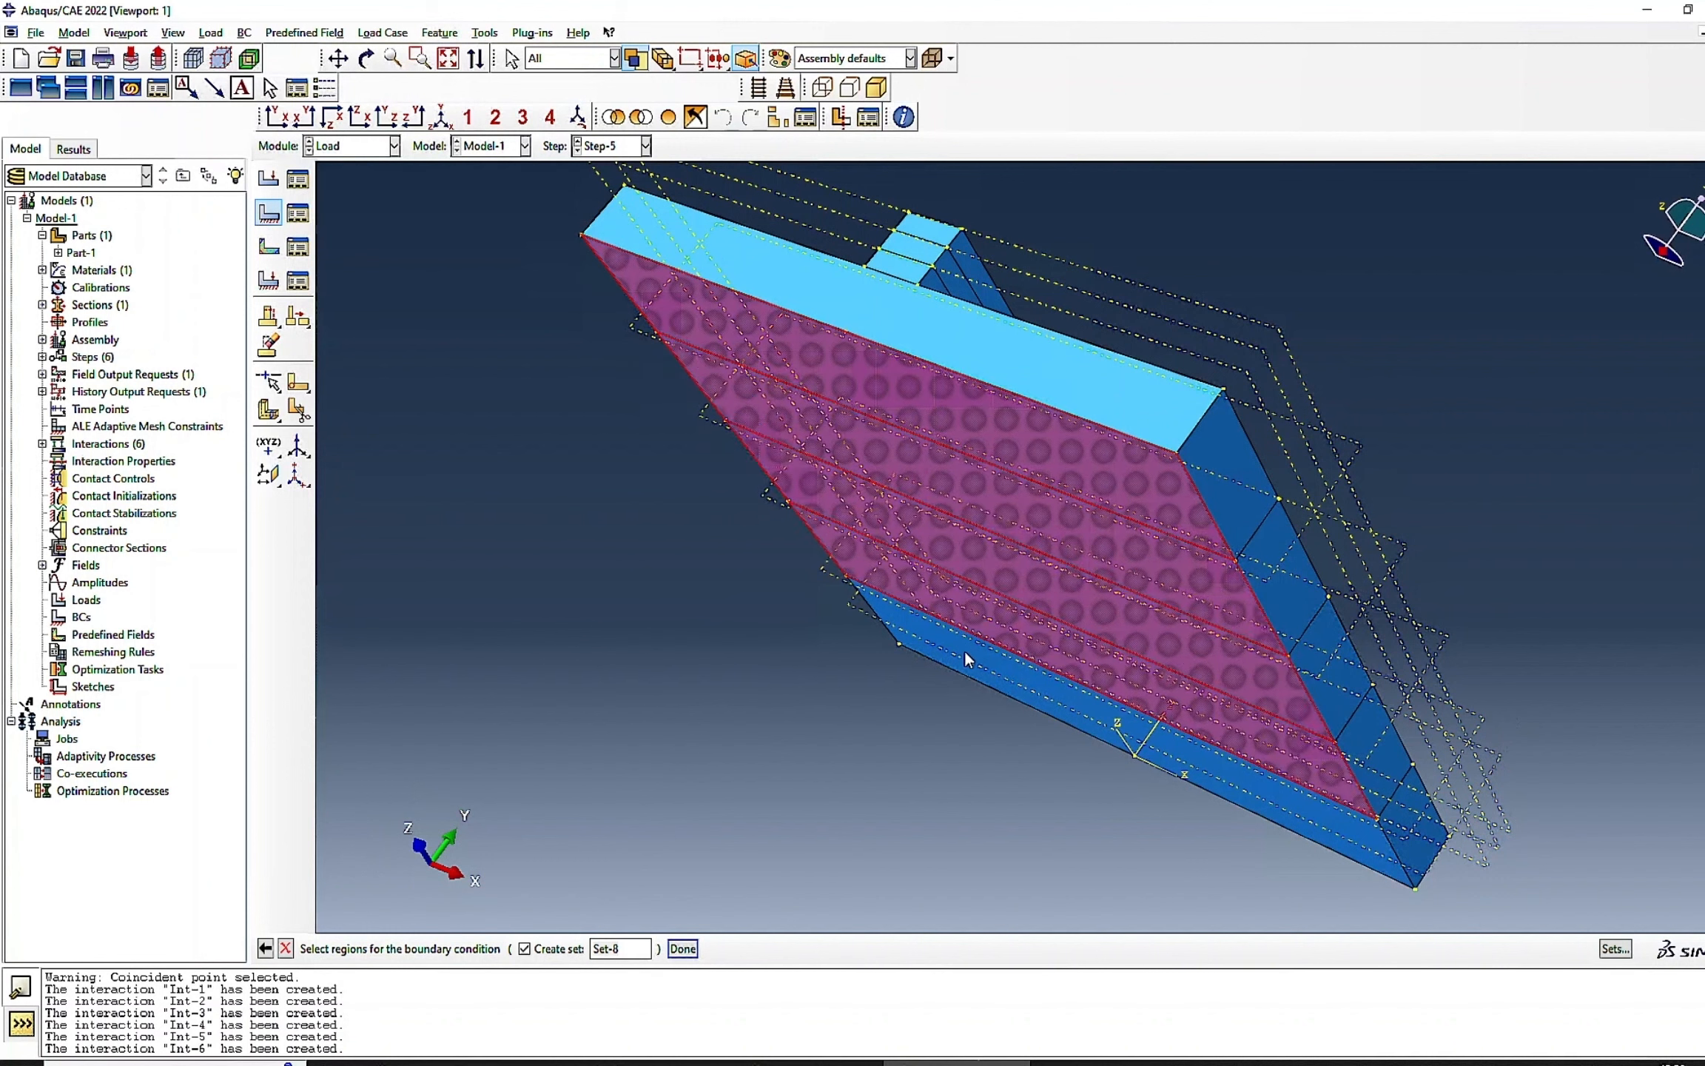
left_click(963, 650, "shift")
left_click(683, 949)
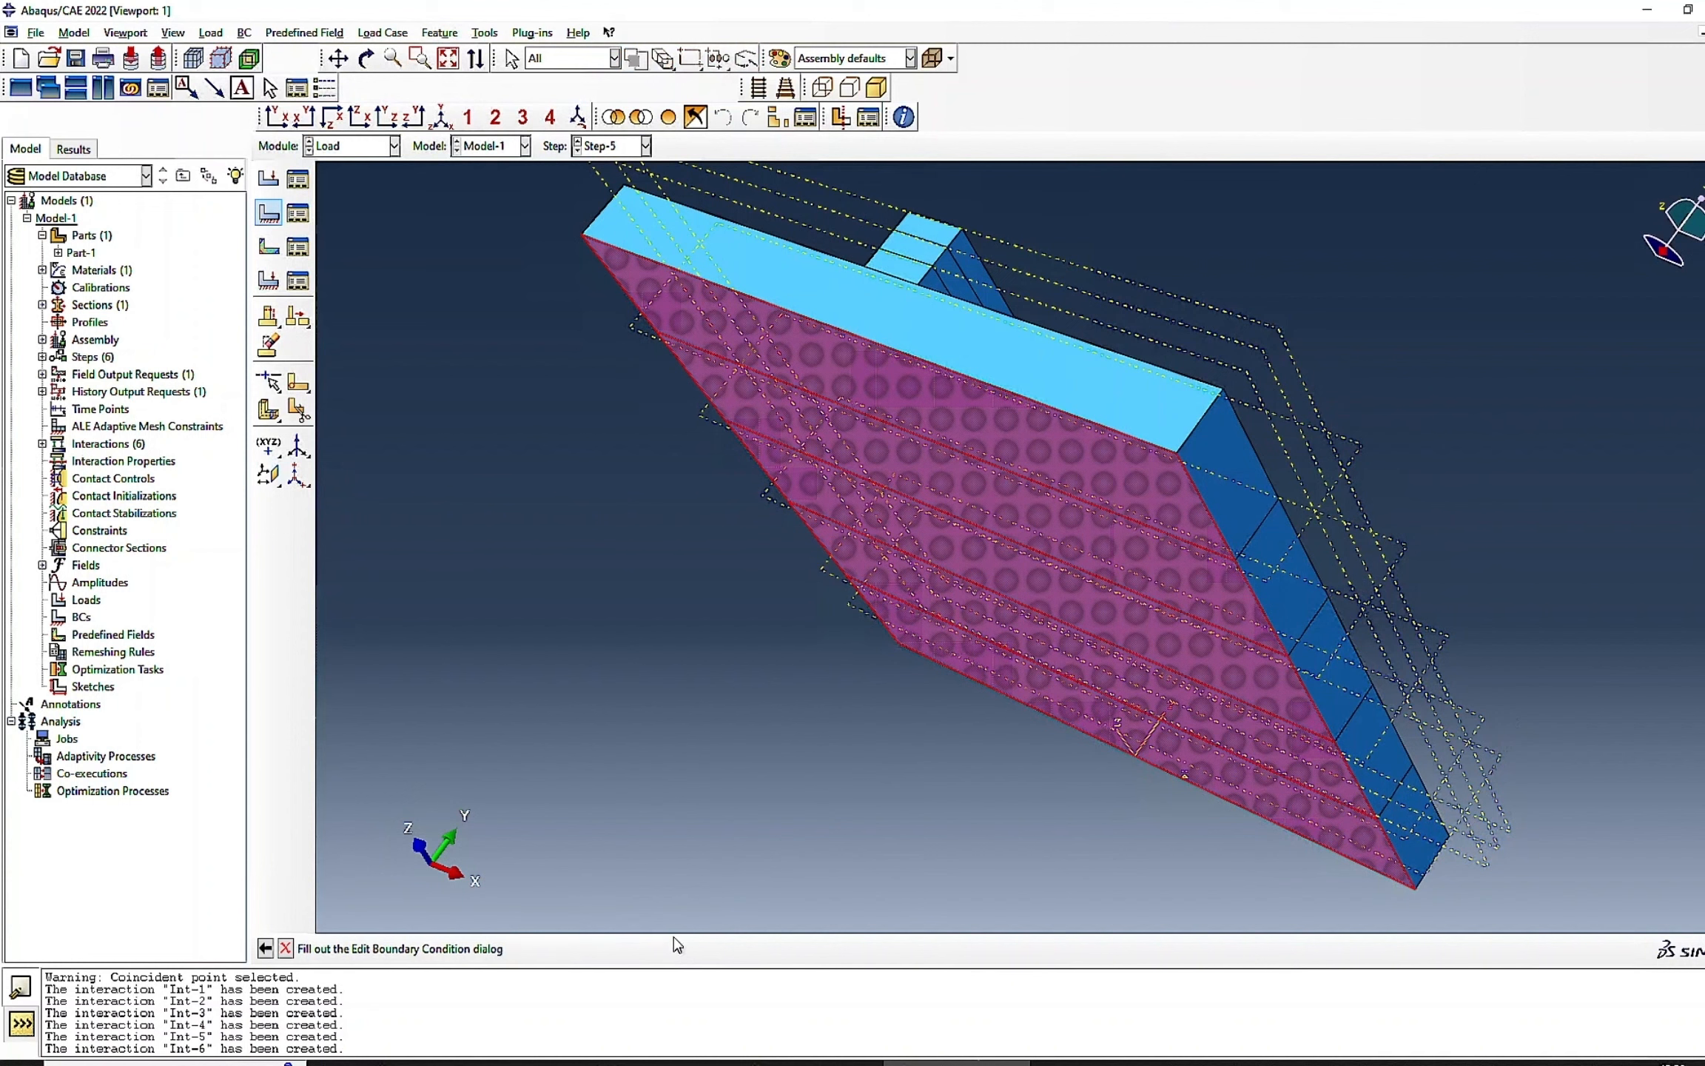
- Constrain U1, U2 and U3 to 0 for the boundary condition on the plate's bottom faces
left_click(80, 245)
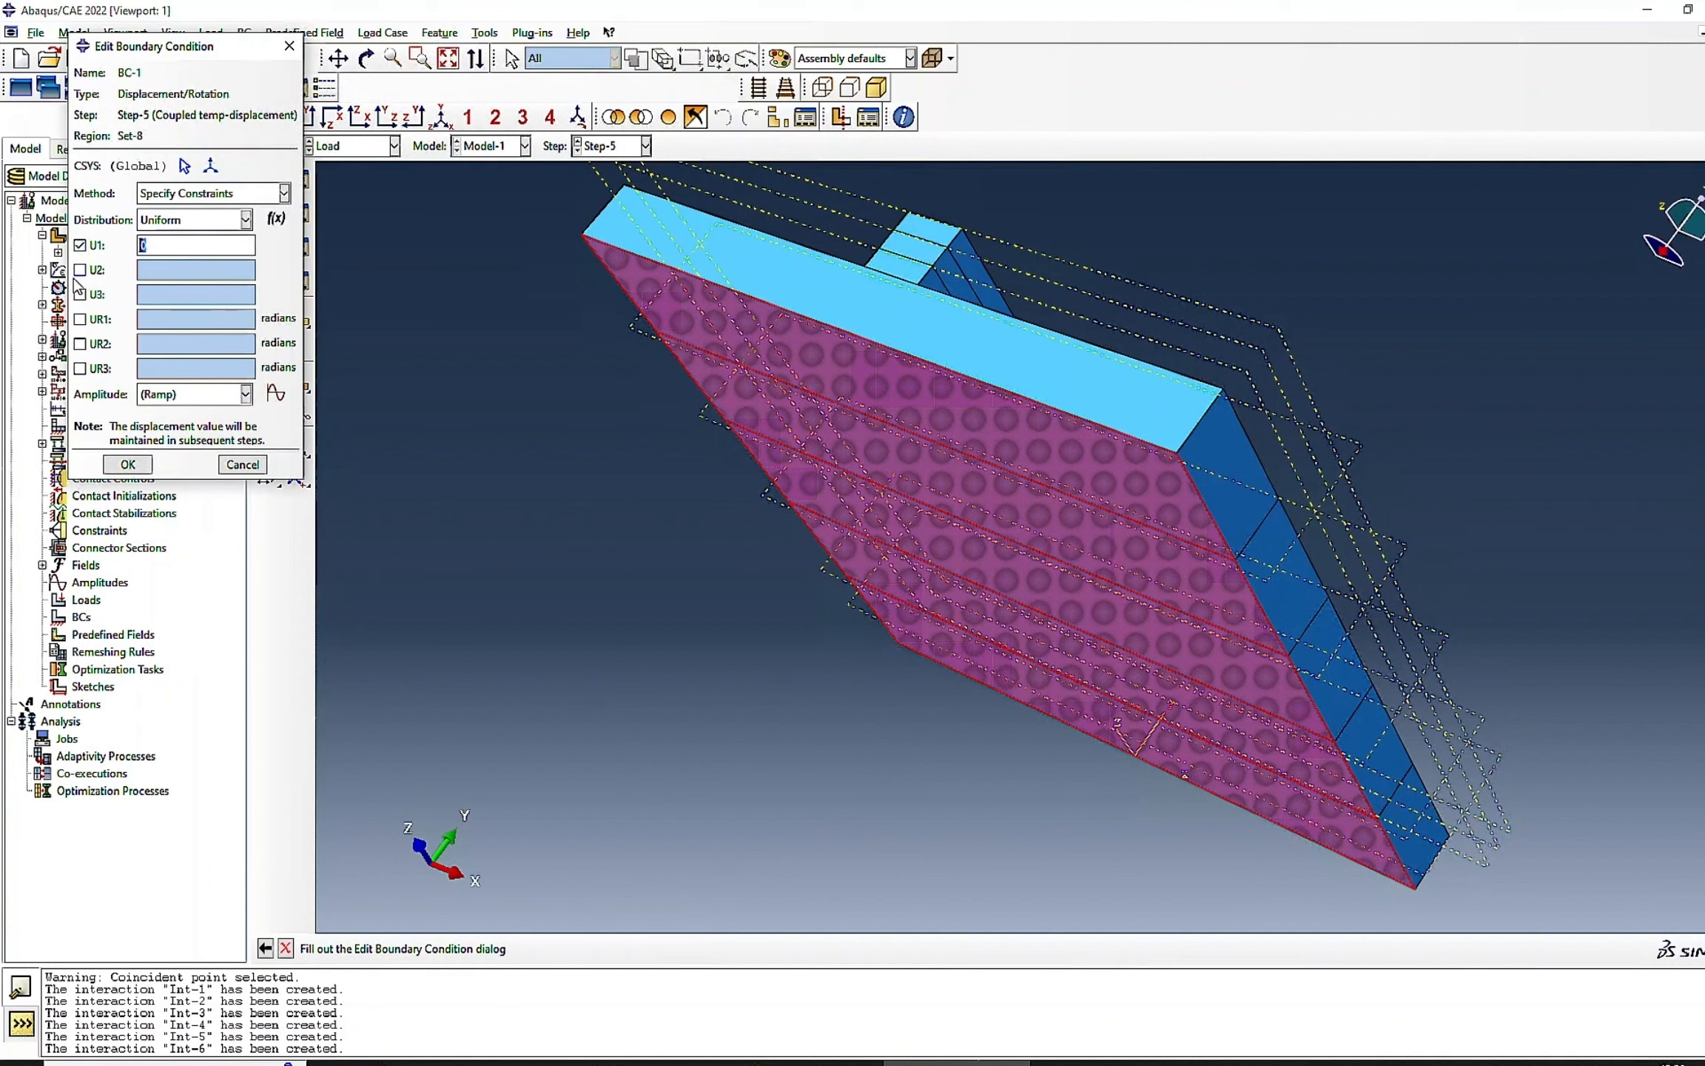
left_click(80, 270)
left_click(80, 294)
left_click(128, 464)
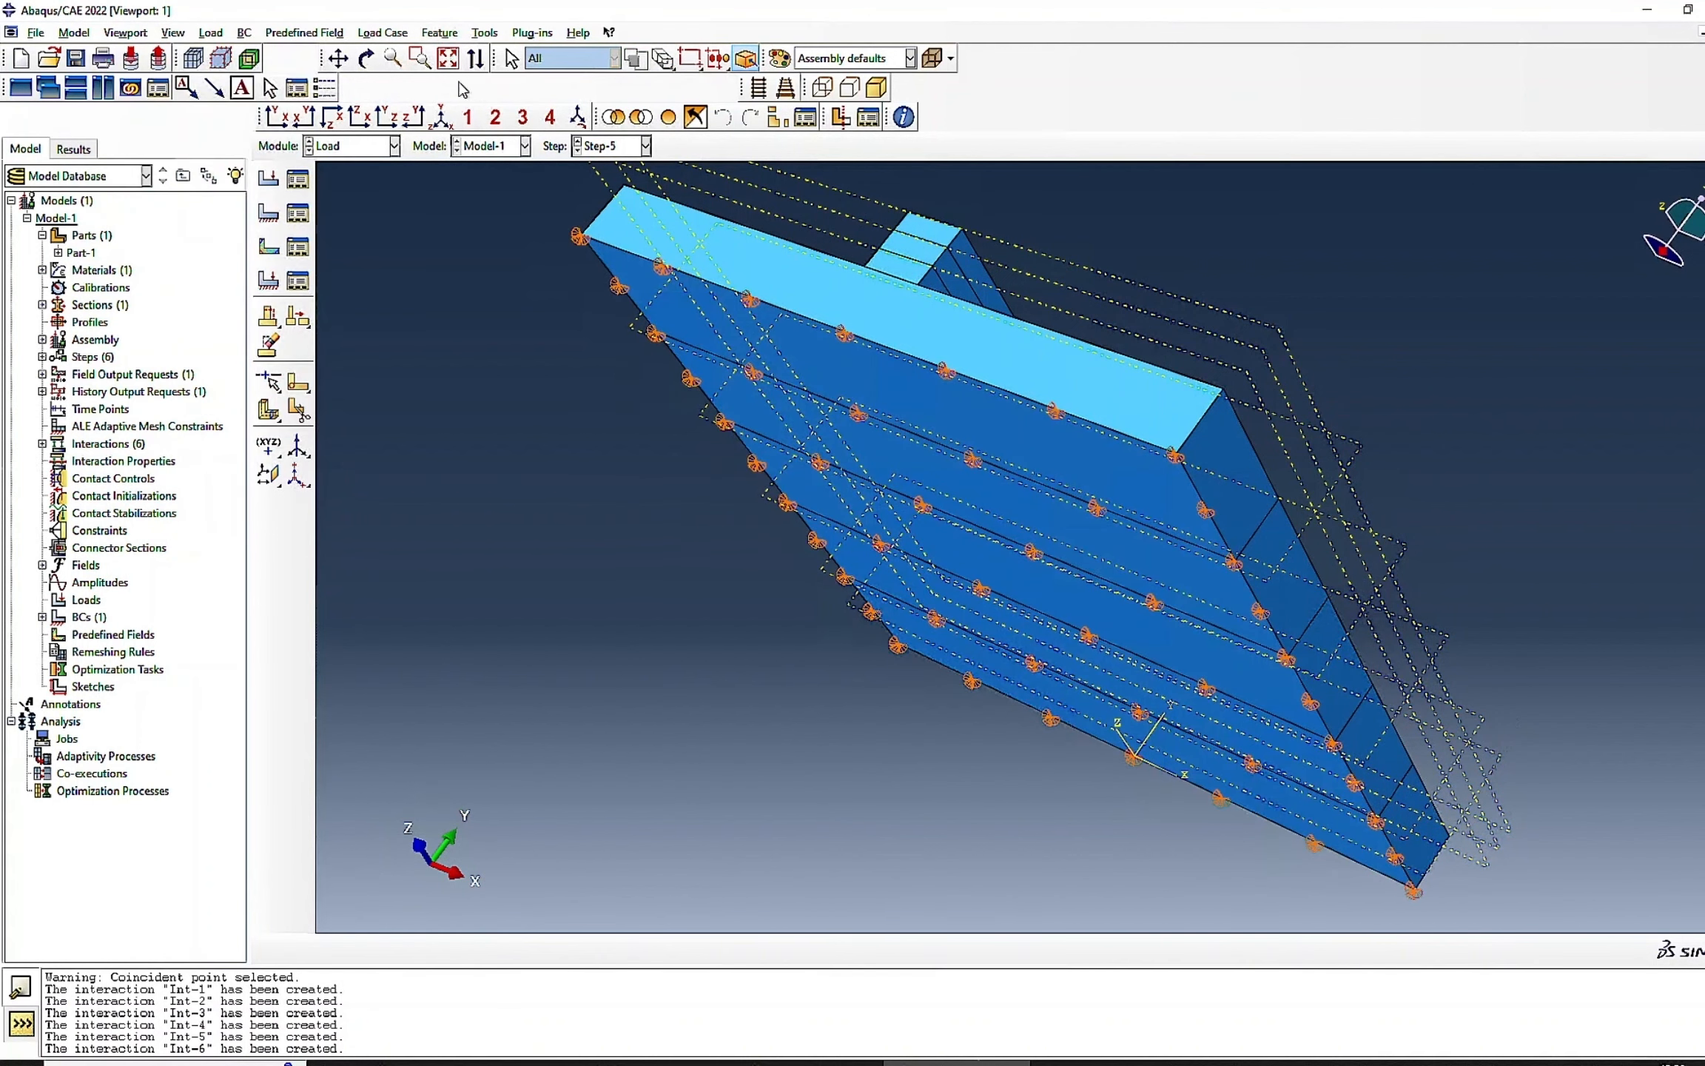
- Start a thermal Surface heat flux load in Step-5 and assign the top face of the rib's rear-end block
left_click(441, 117)
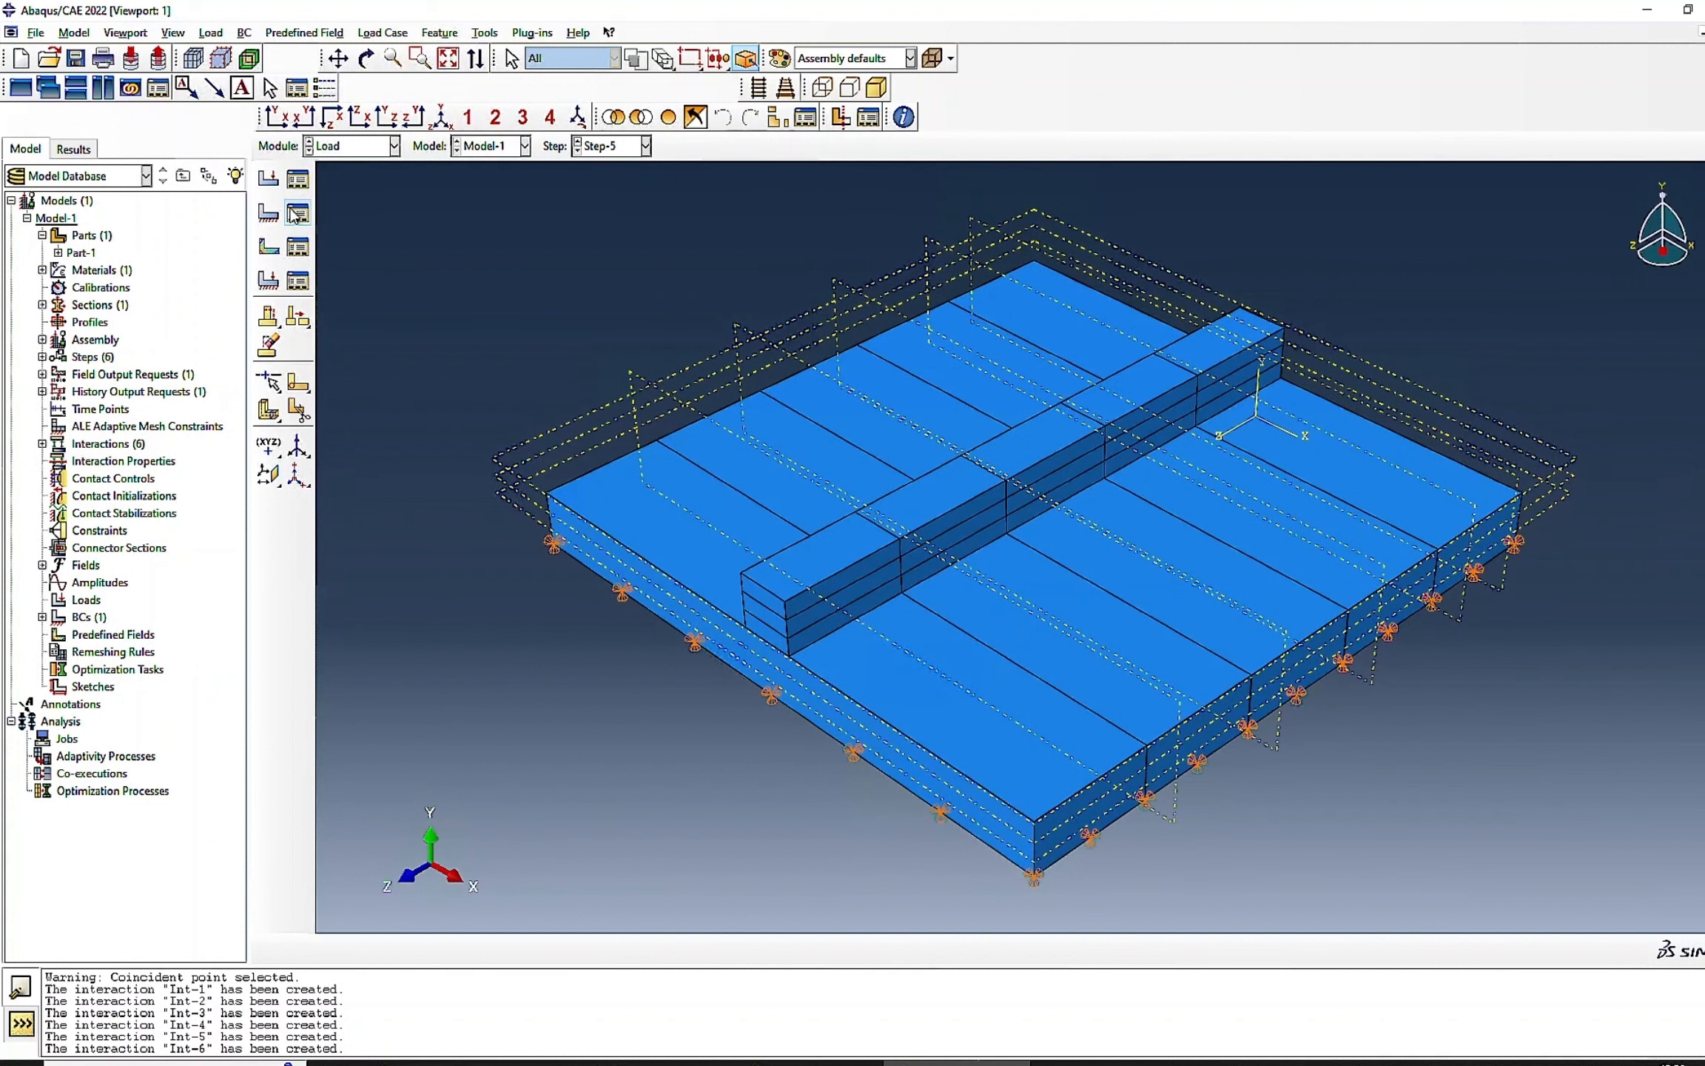
left_click(298, 180)
left_click(77, 305)
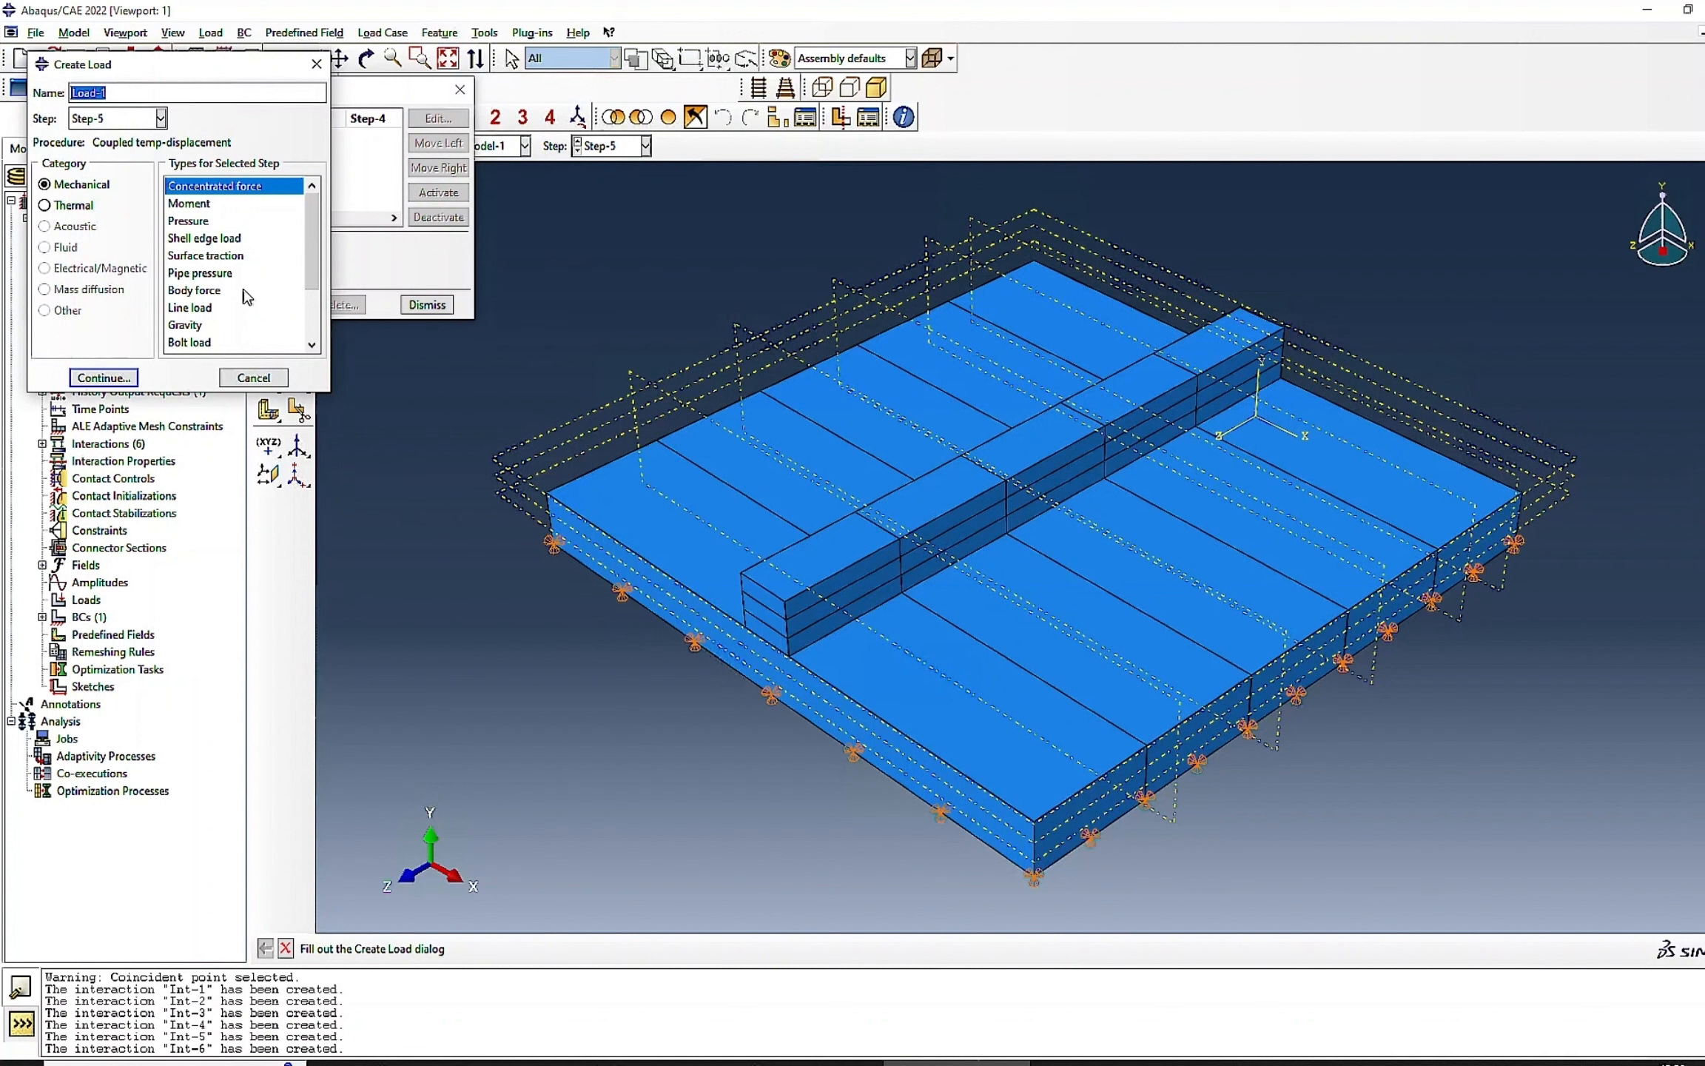
scroll(248, 296, "down", 5)
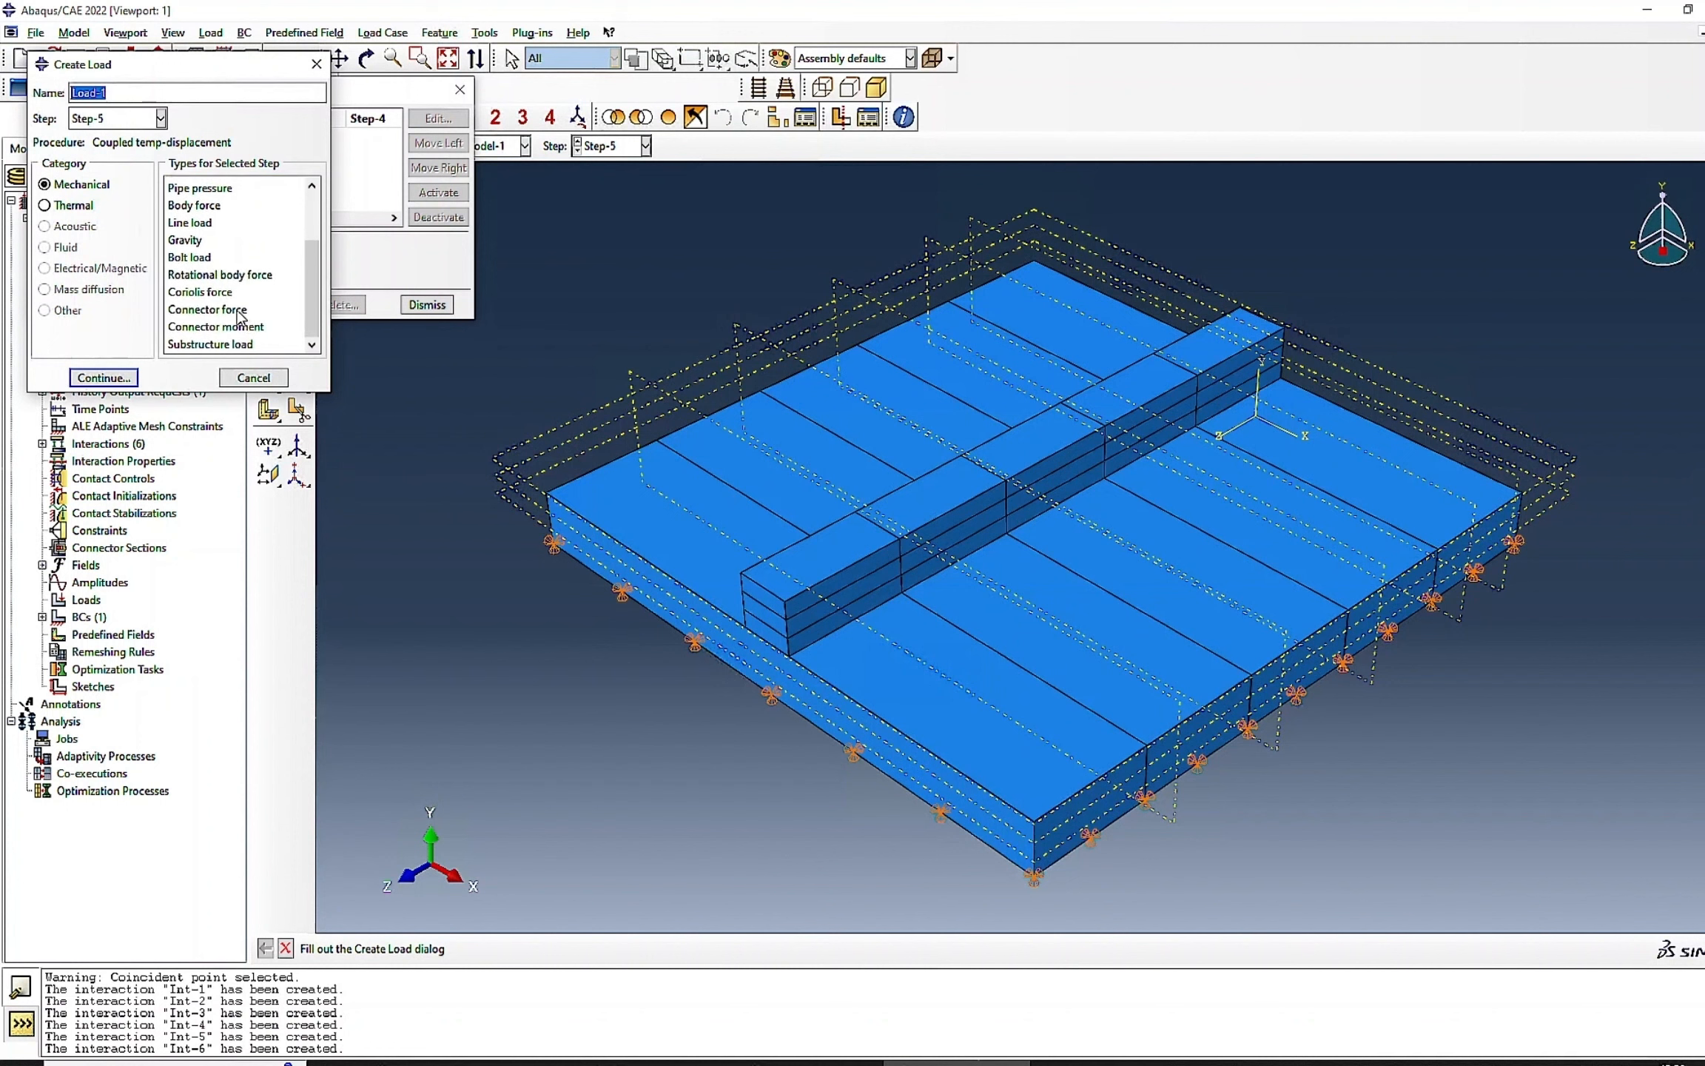
scroll(239, 317, "up", 5)
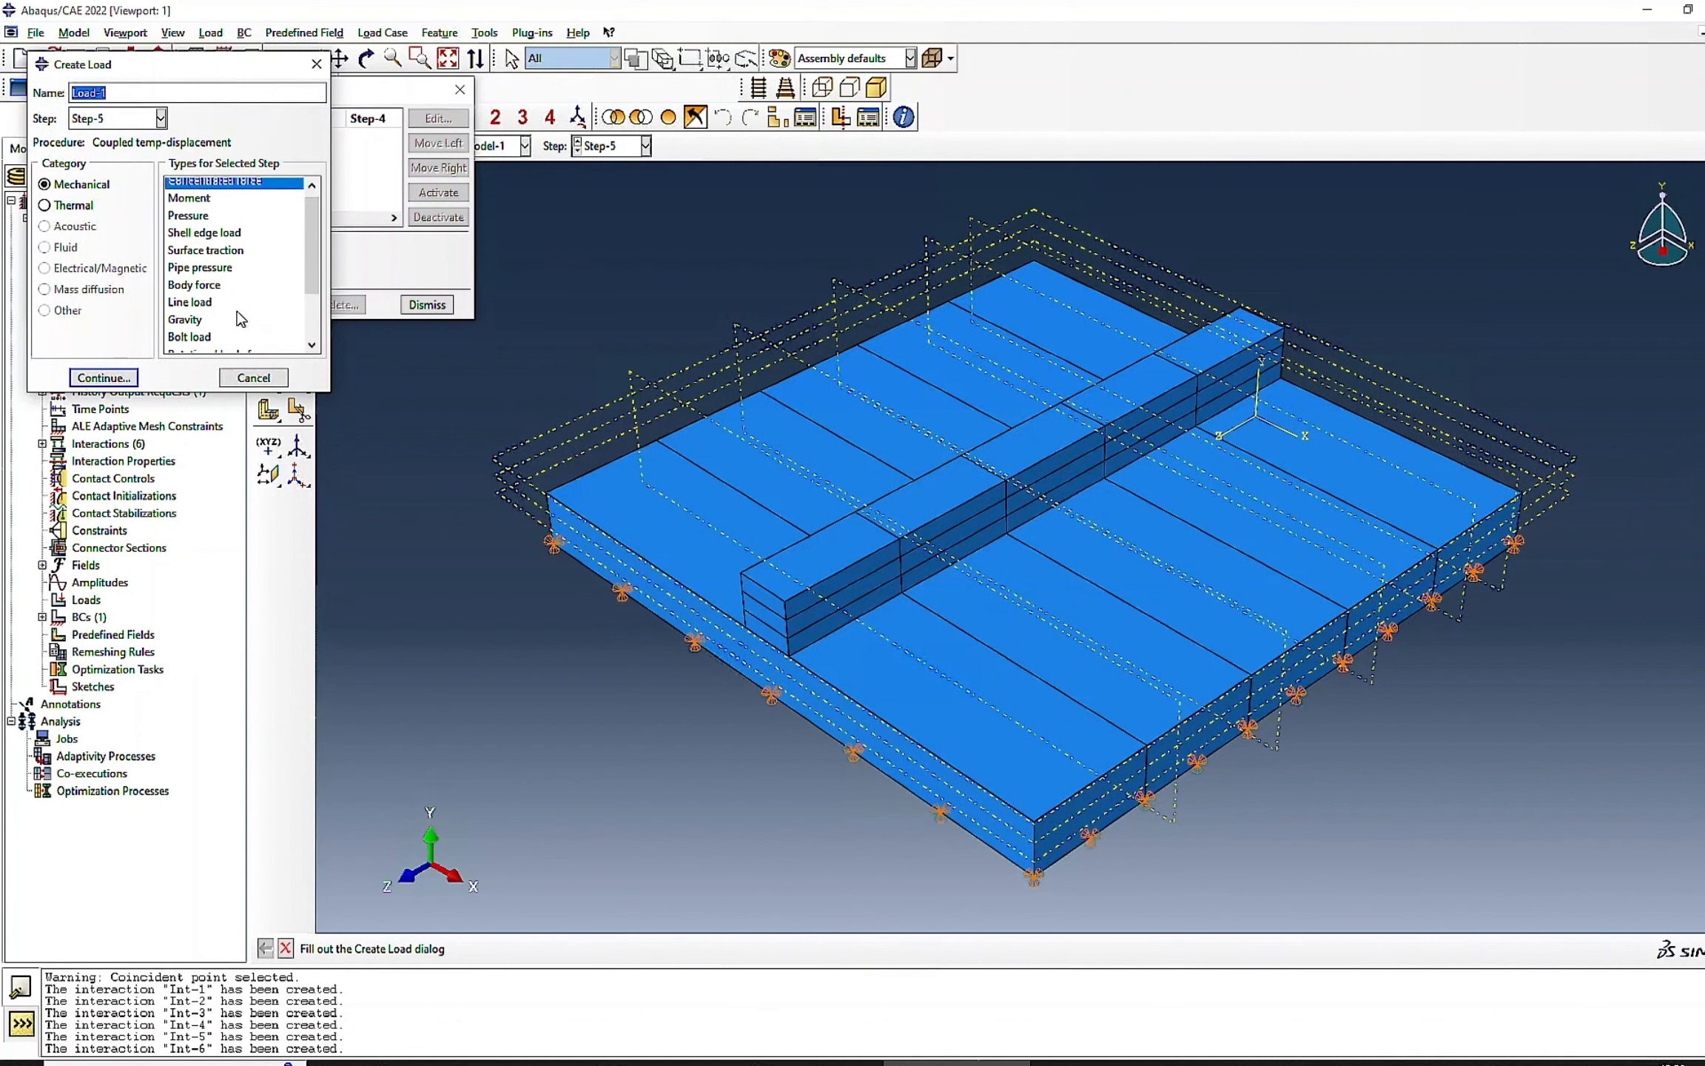
left_click(74, 205)
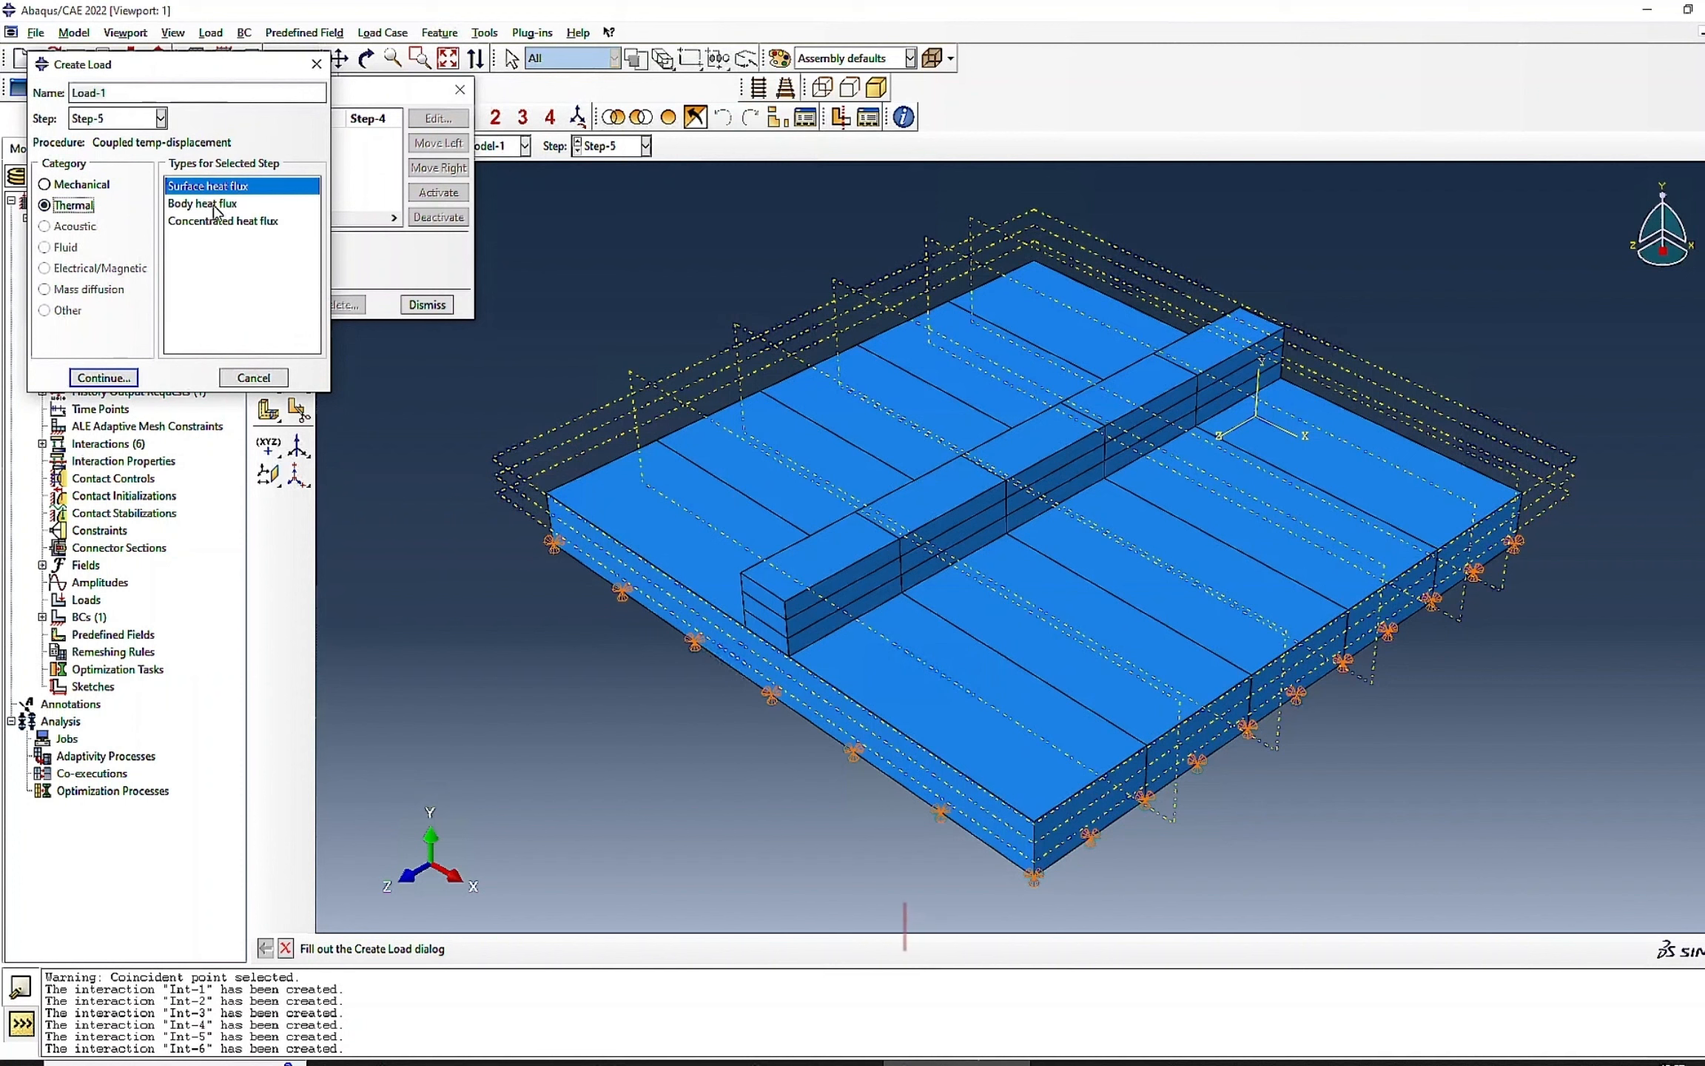
left_click(104, 378)
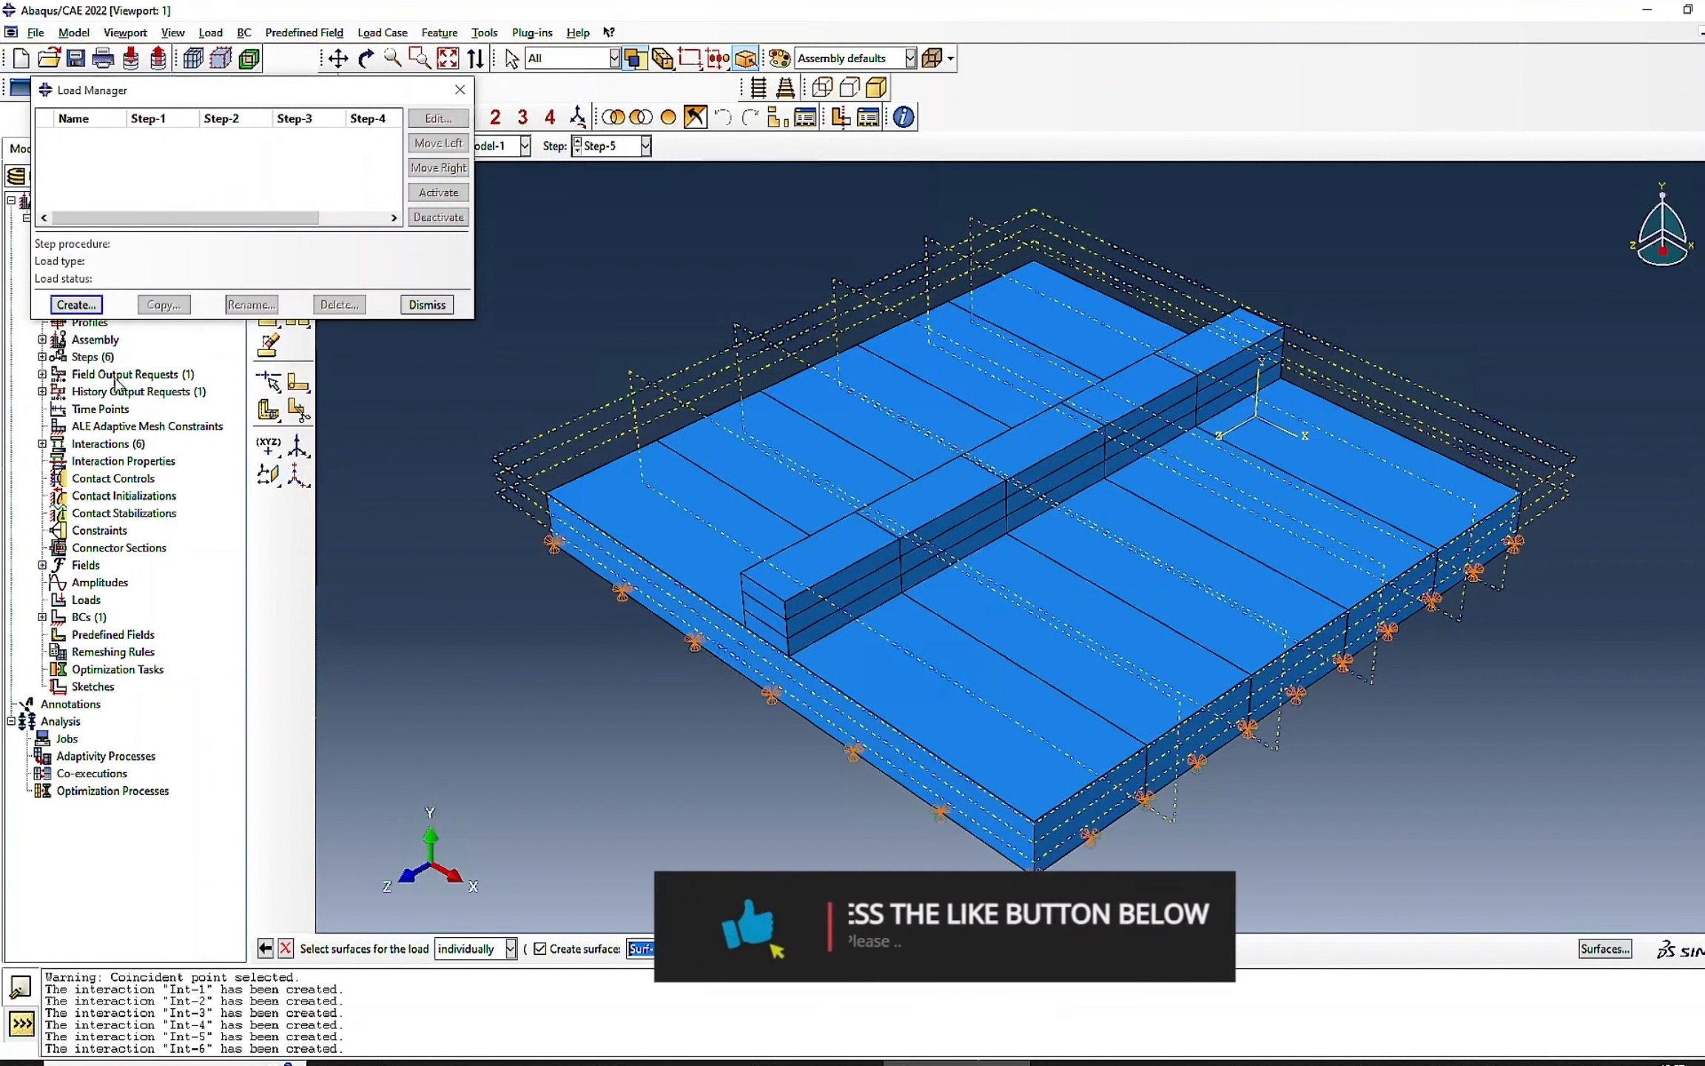
left_click(1258, 326)
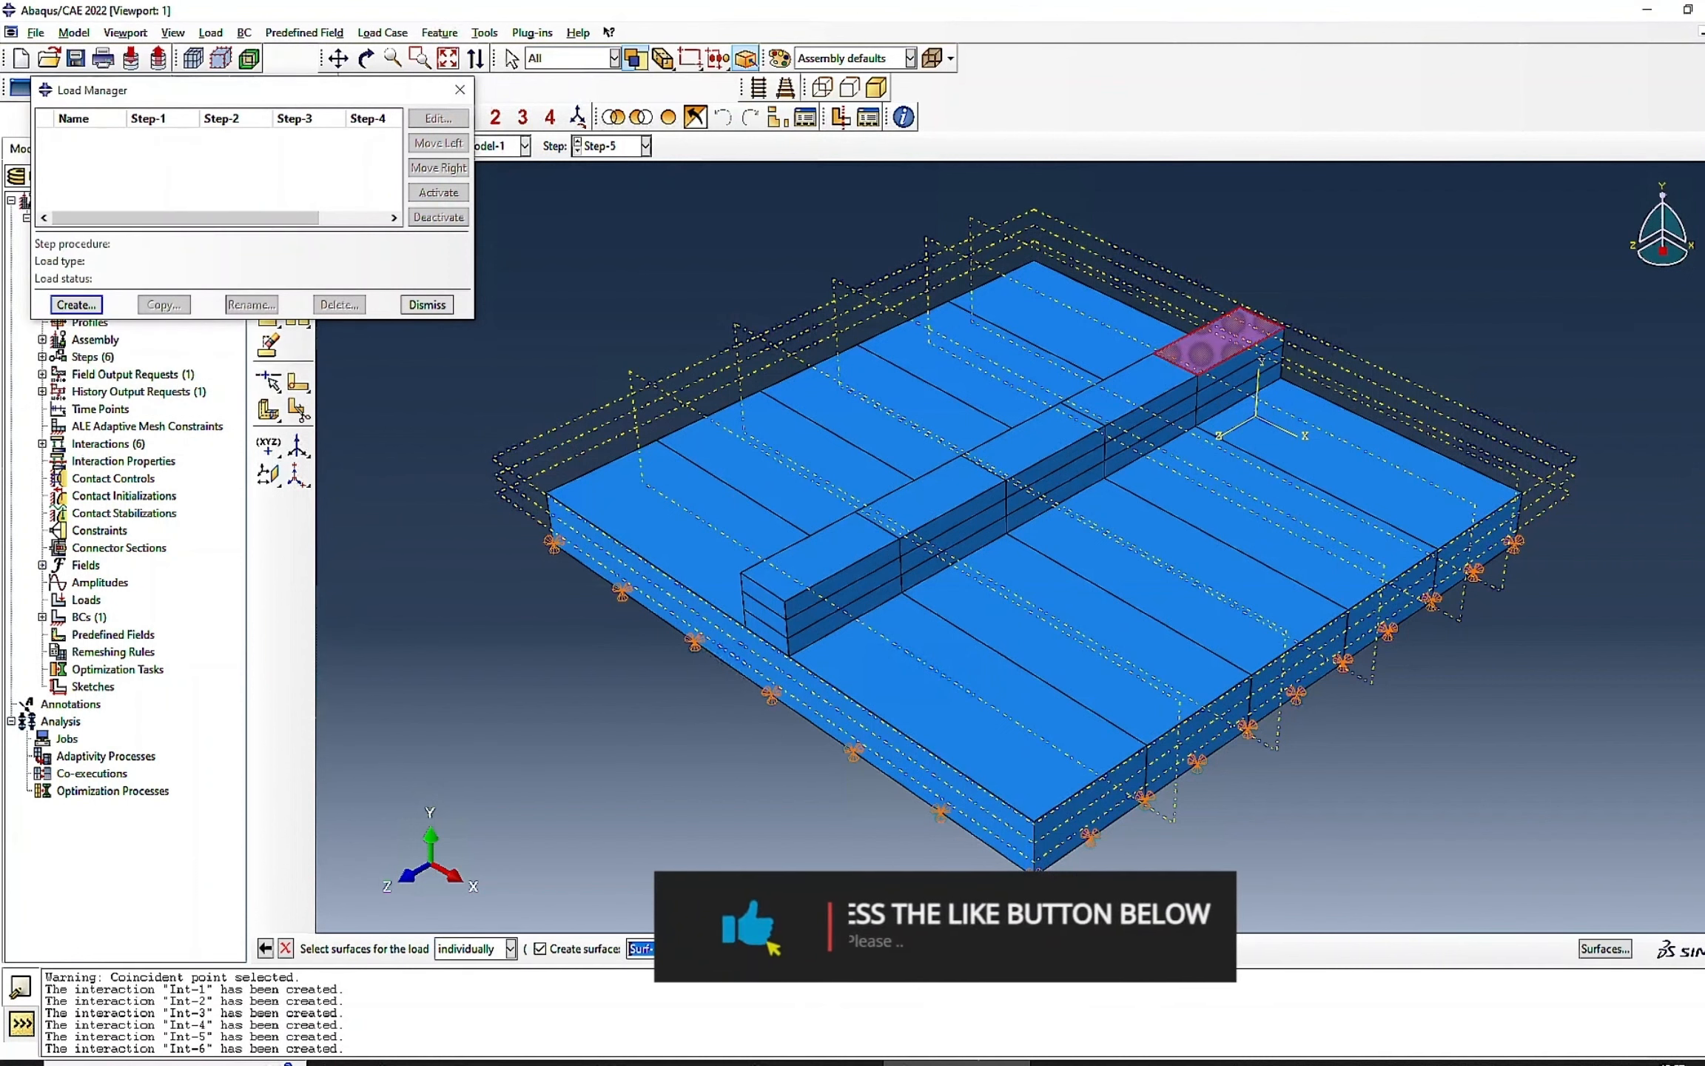
left_click(761, 948)
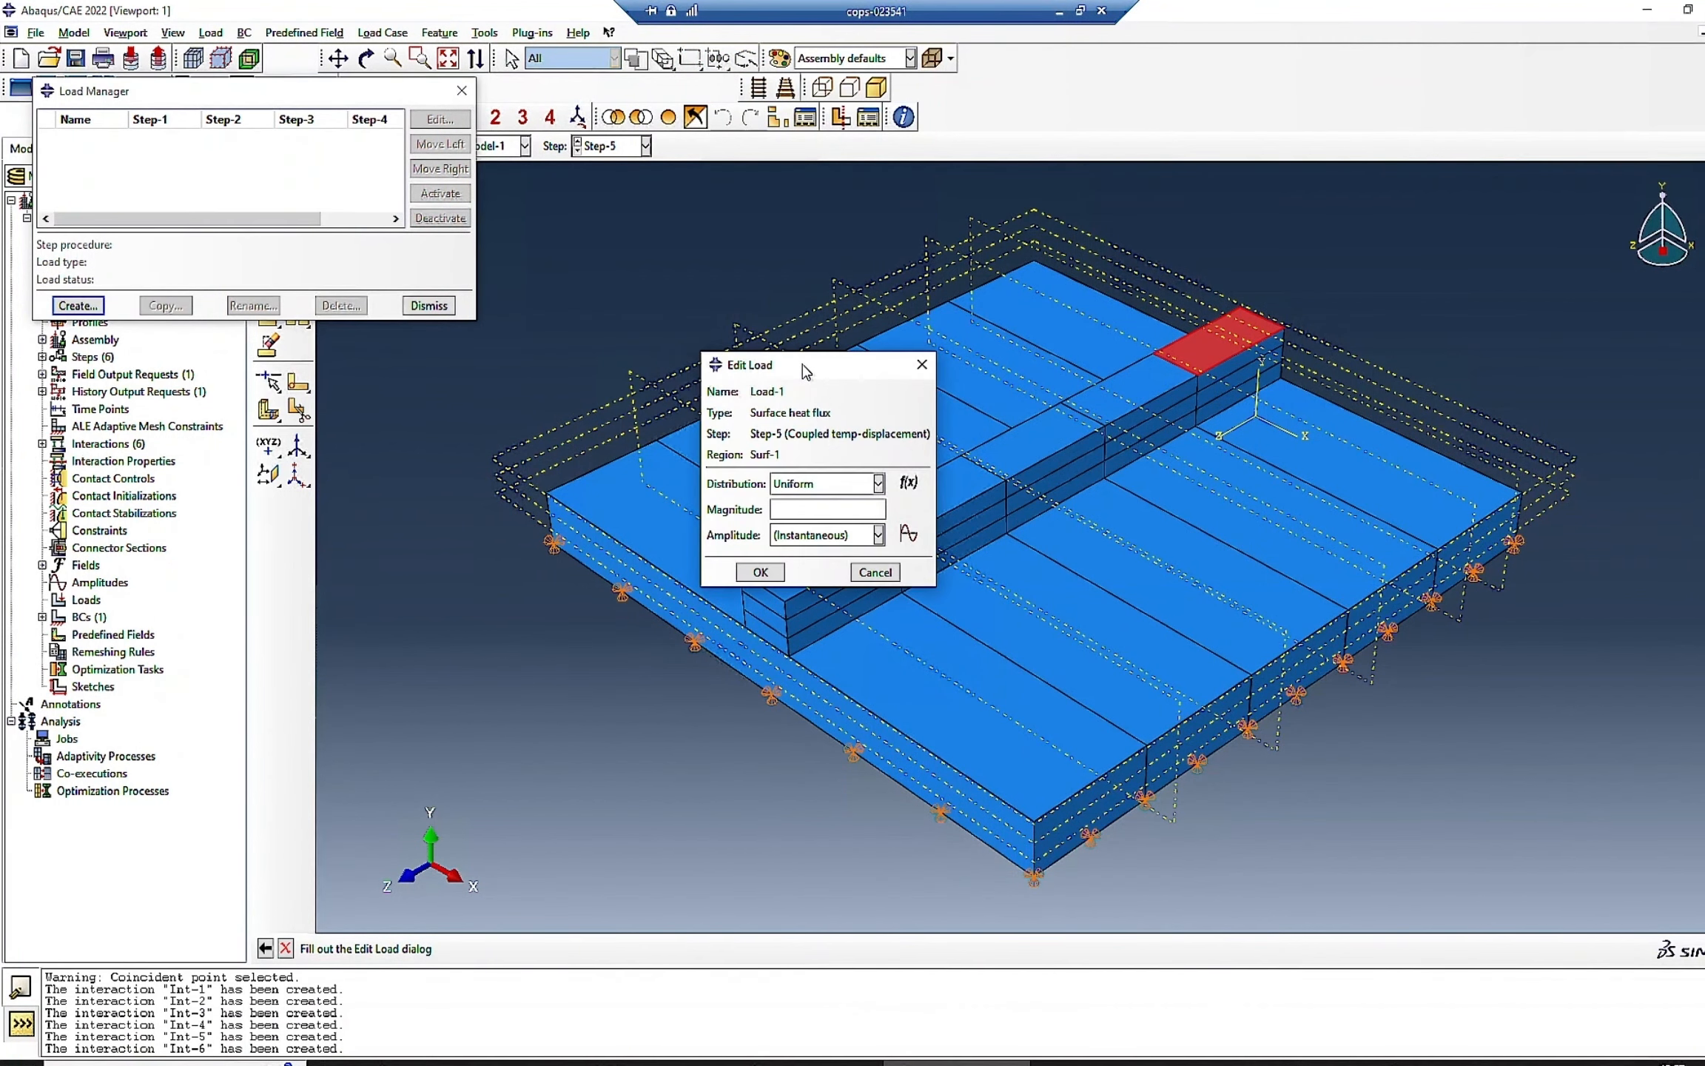
- Complete the rear-end block's surface heat flux load with uniform distribution and instantaneous amplitude
left_click_drag(810, 367, 740, 296)
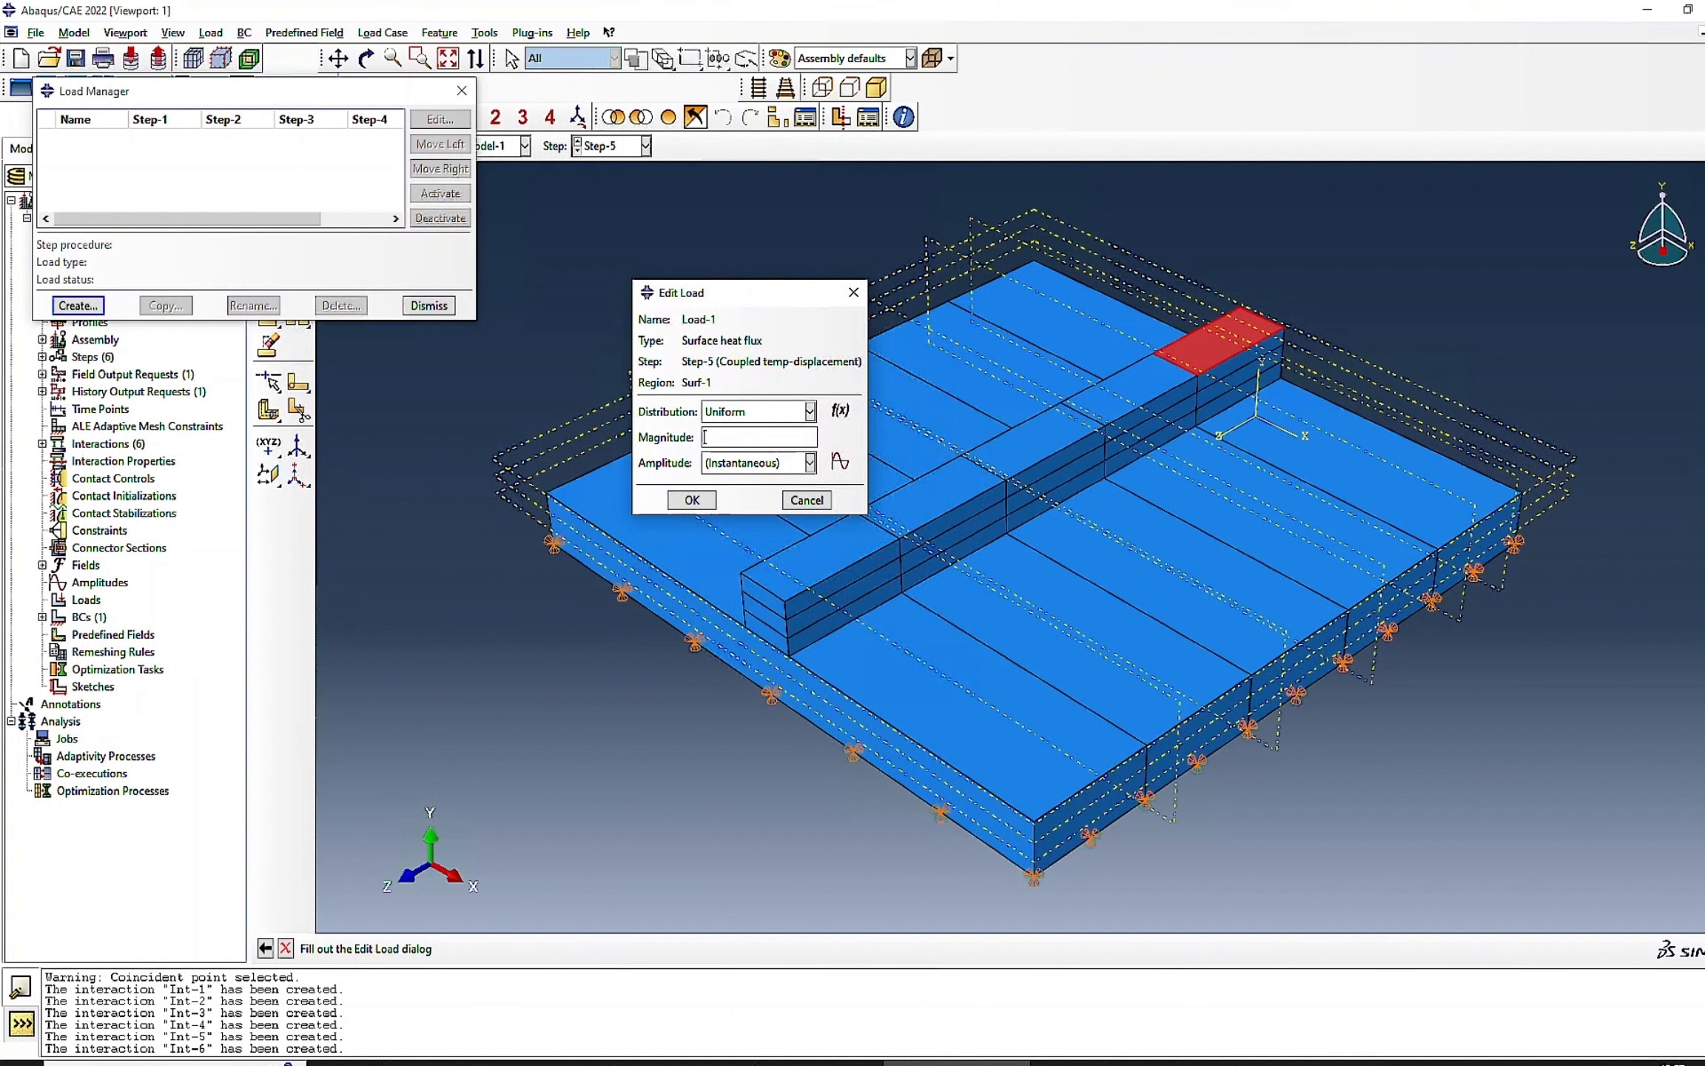
left_click(812, 463)
left_click(812, 466)
left_click(694, 501)
left_click(693, 501)
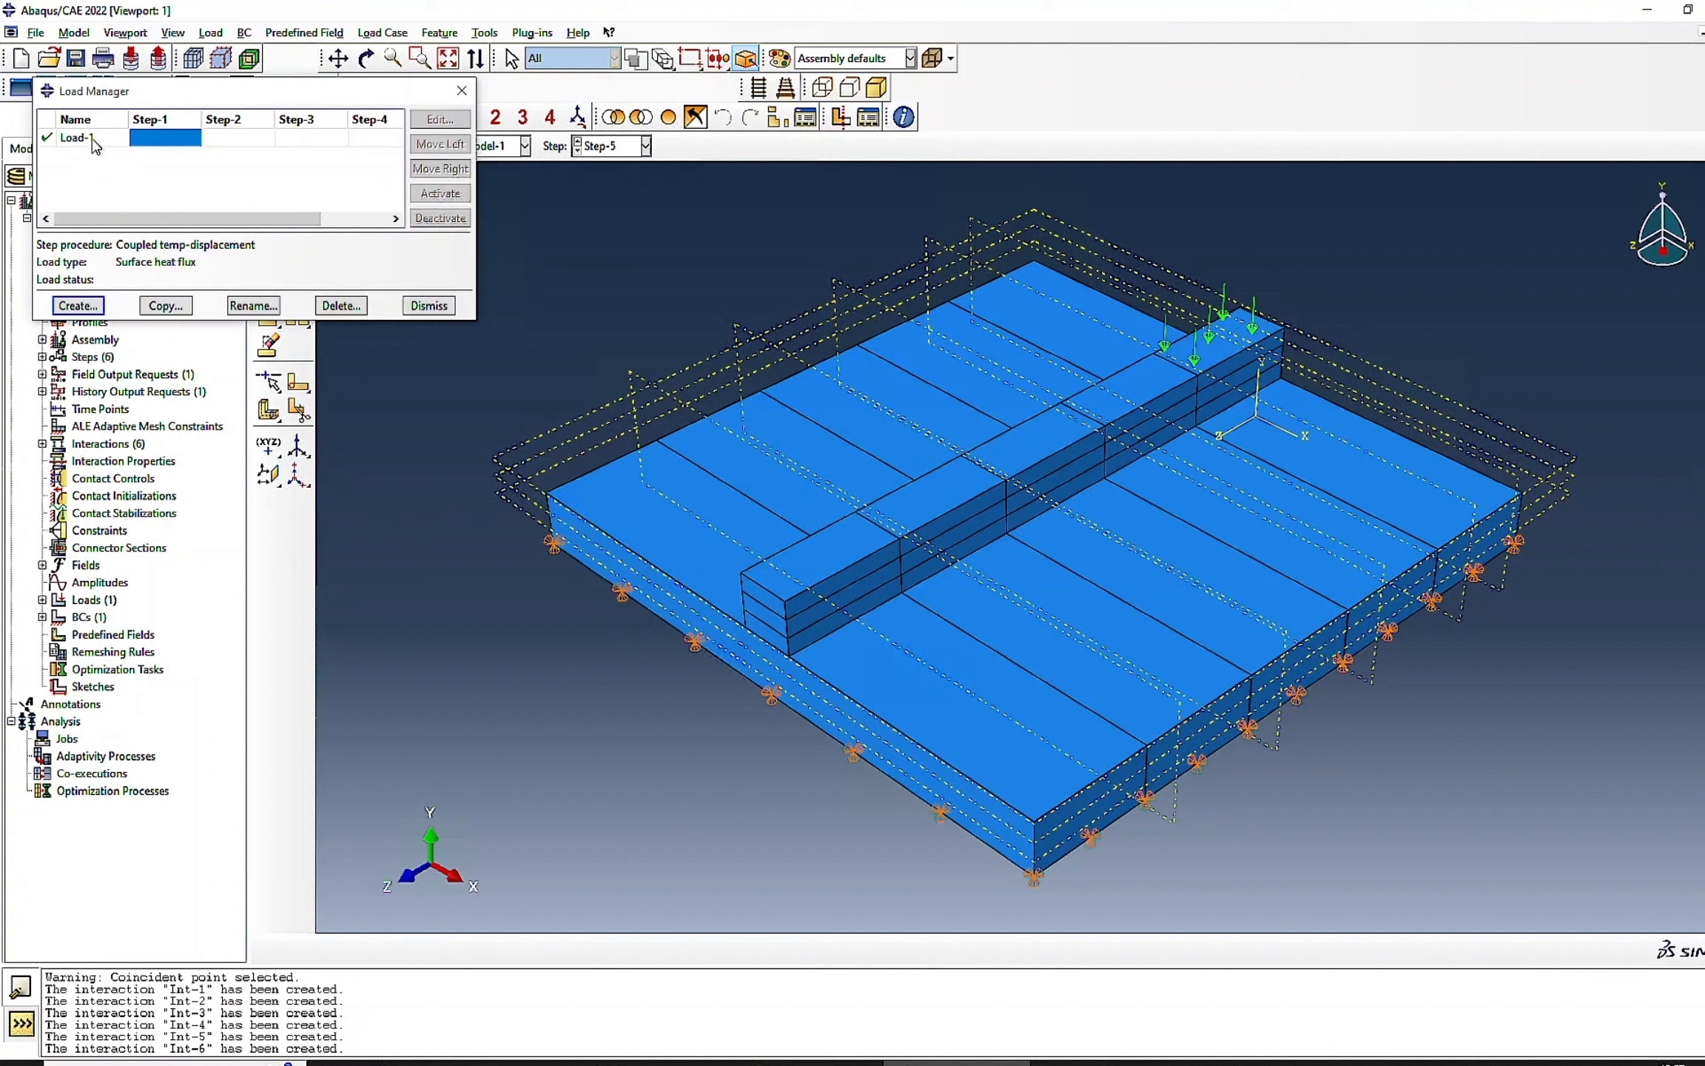
- Move the start of Load-1 from Step-5 back to Step-1
left_click_drag(234, 220, 358, 196)
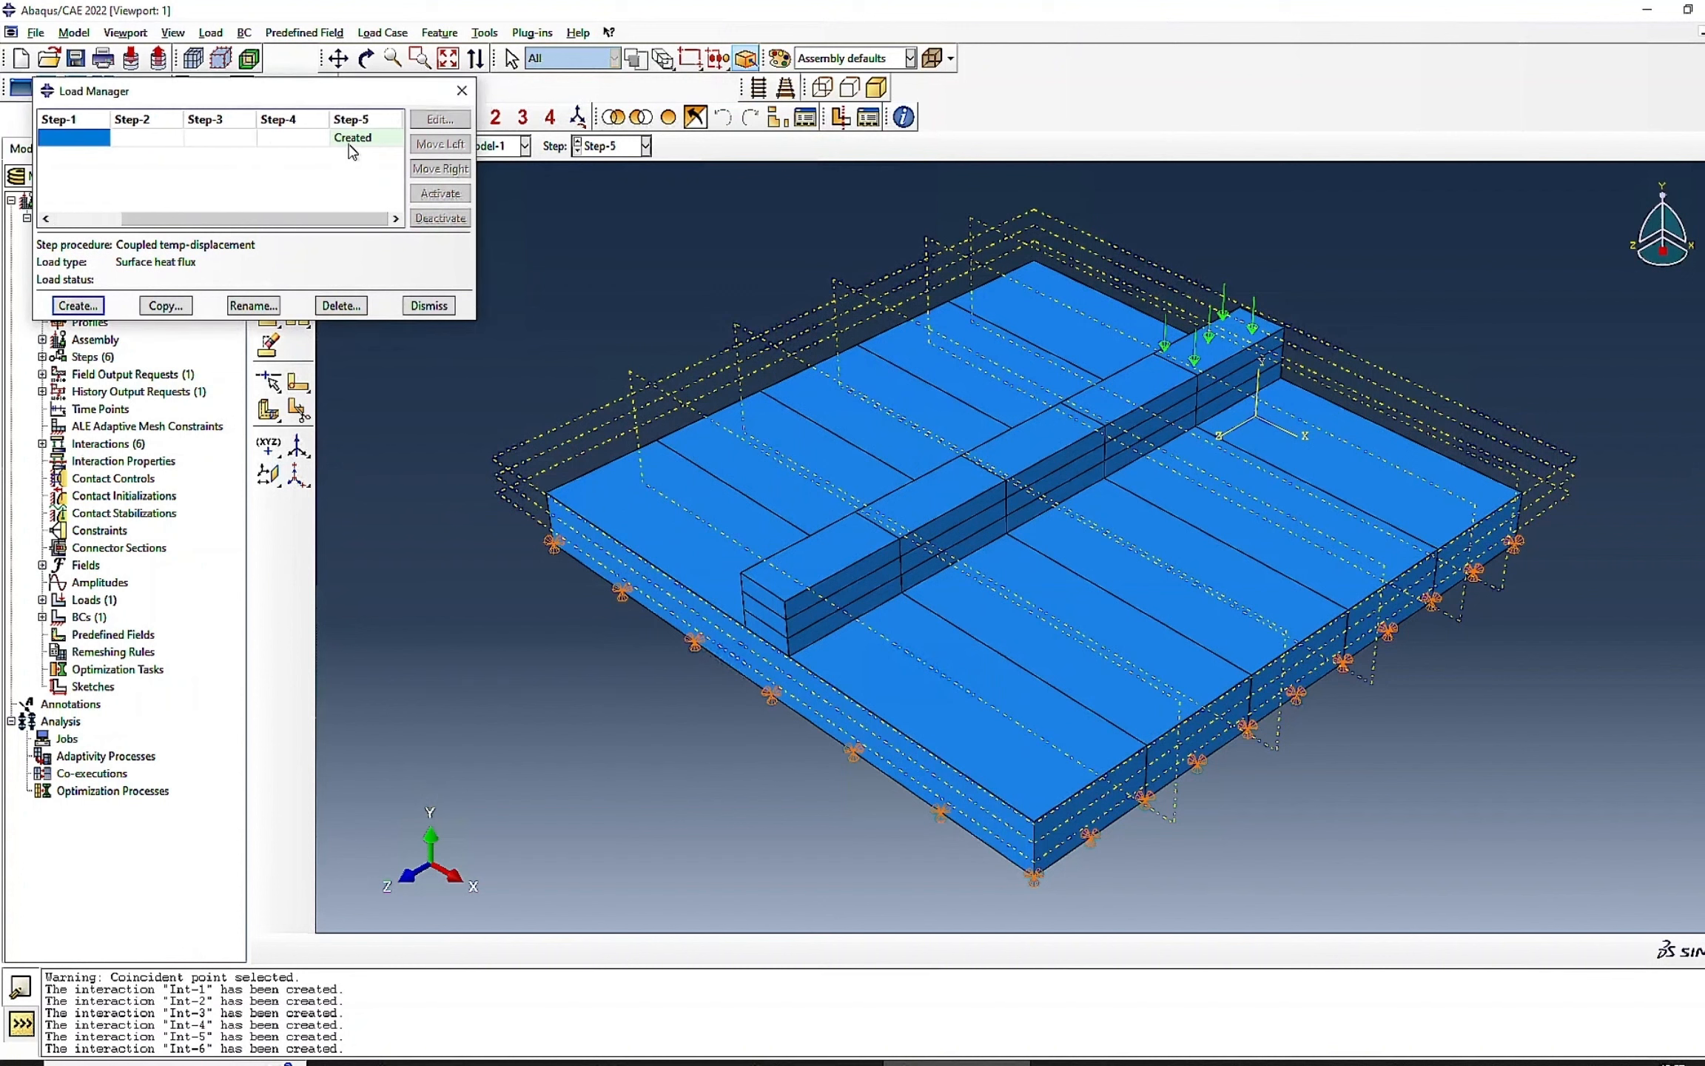
left_click(350, 142)
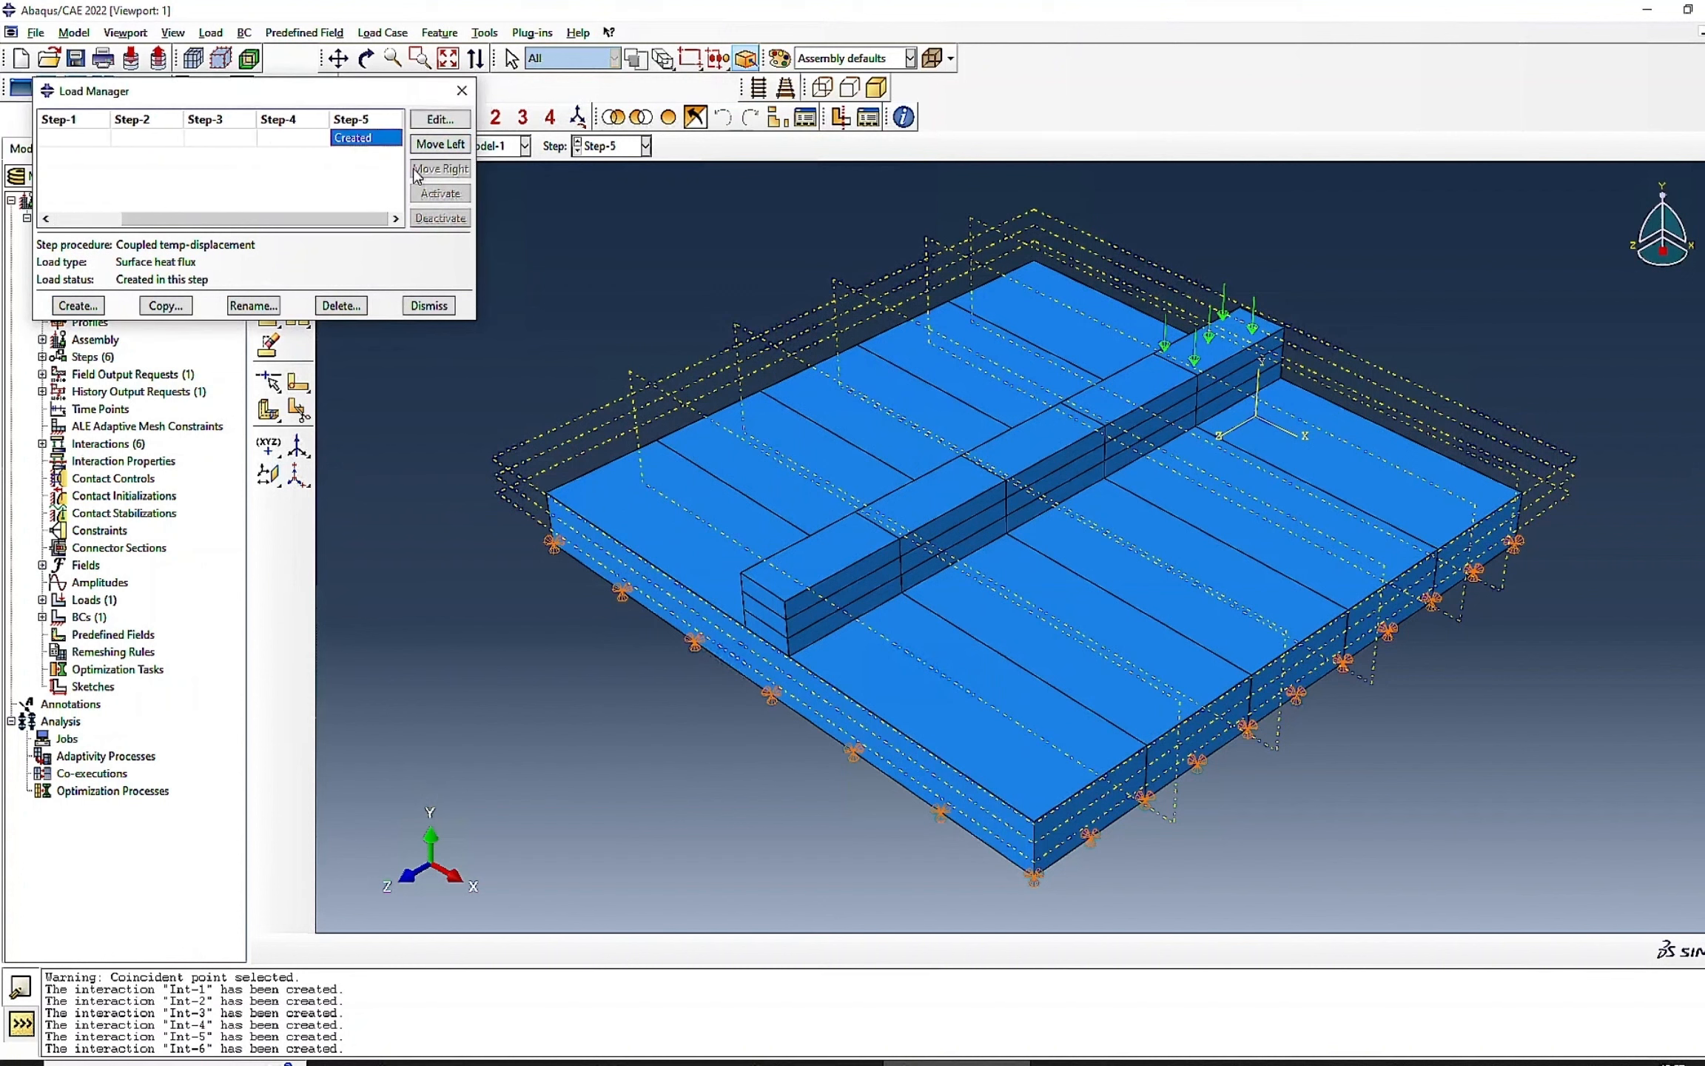
left_click(440, 144)
left_click(439, 144)
left_click(440, 144)
left_click(440, 143)
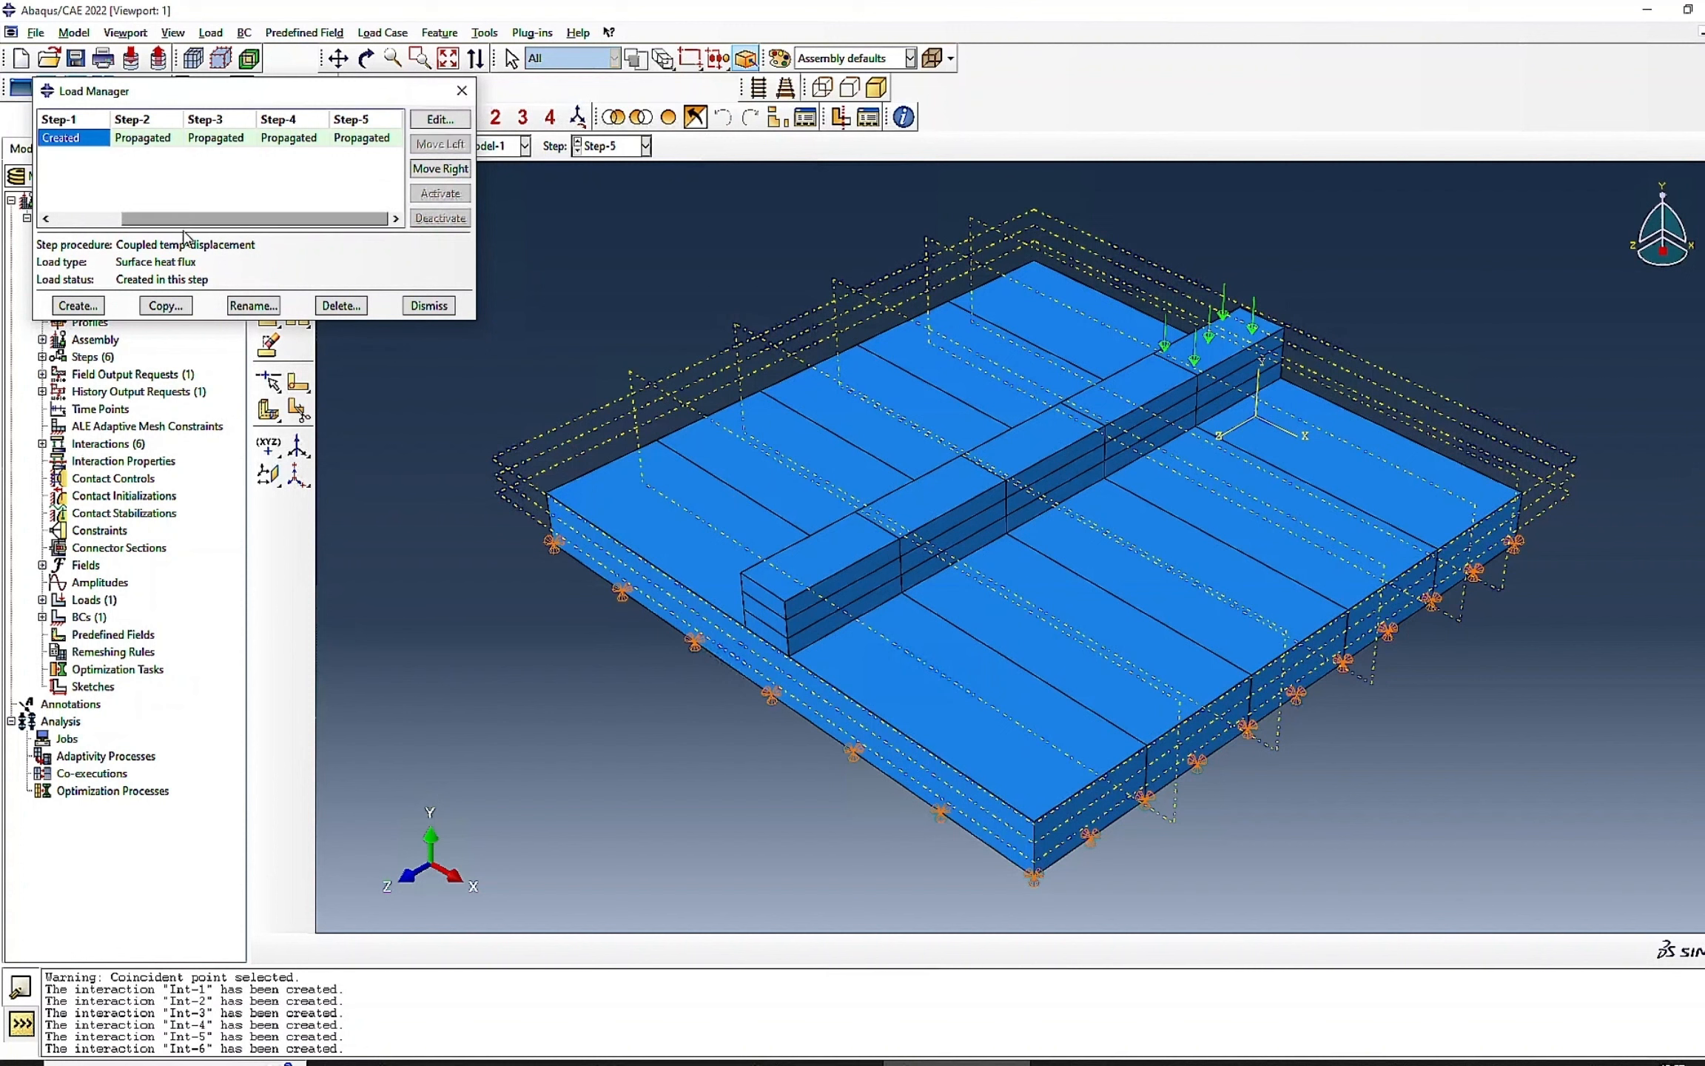
left_click_drag(185, 220, 111, 220)
- Create a Surface heat flux load in Step-2 on the top face of the rib's second block from the rear end
left_click(78, 305)
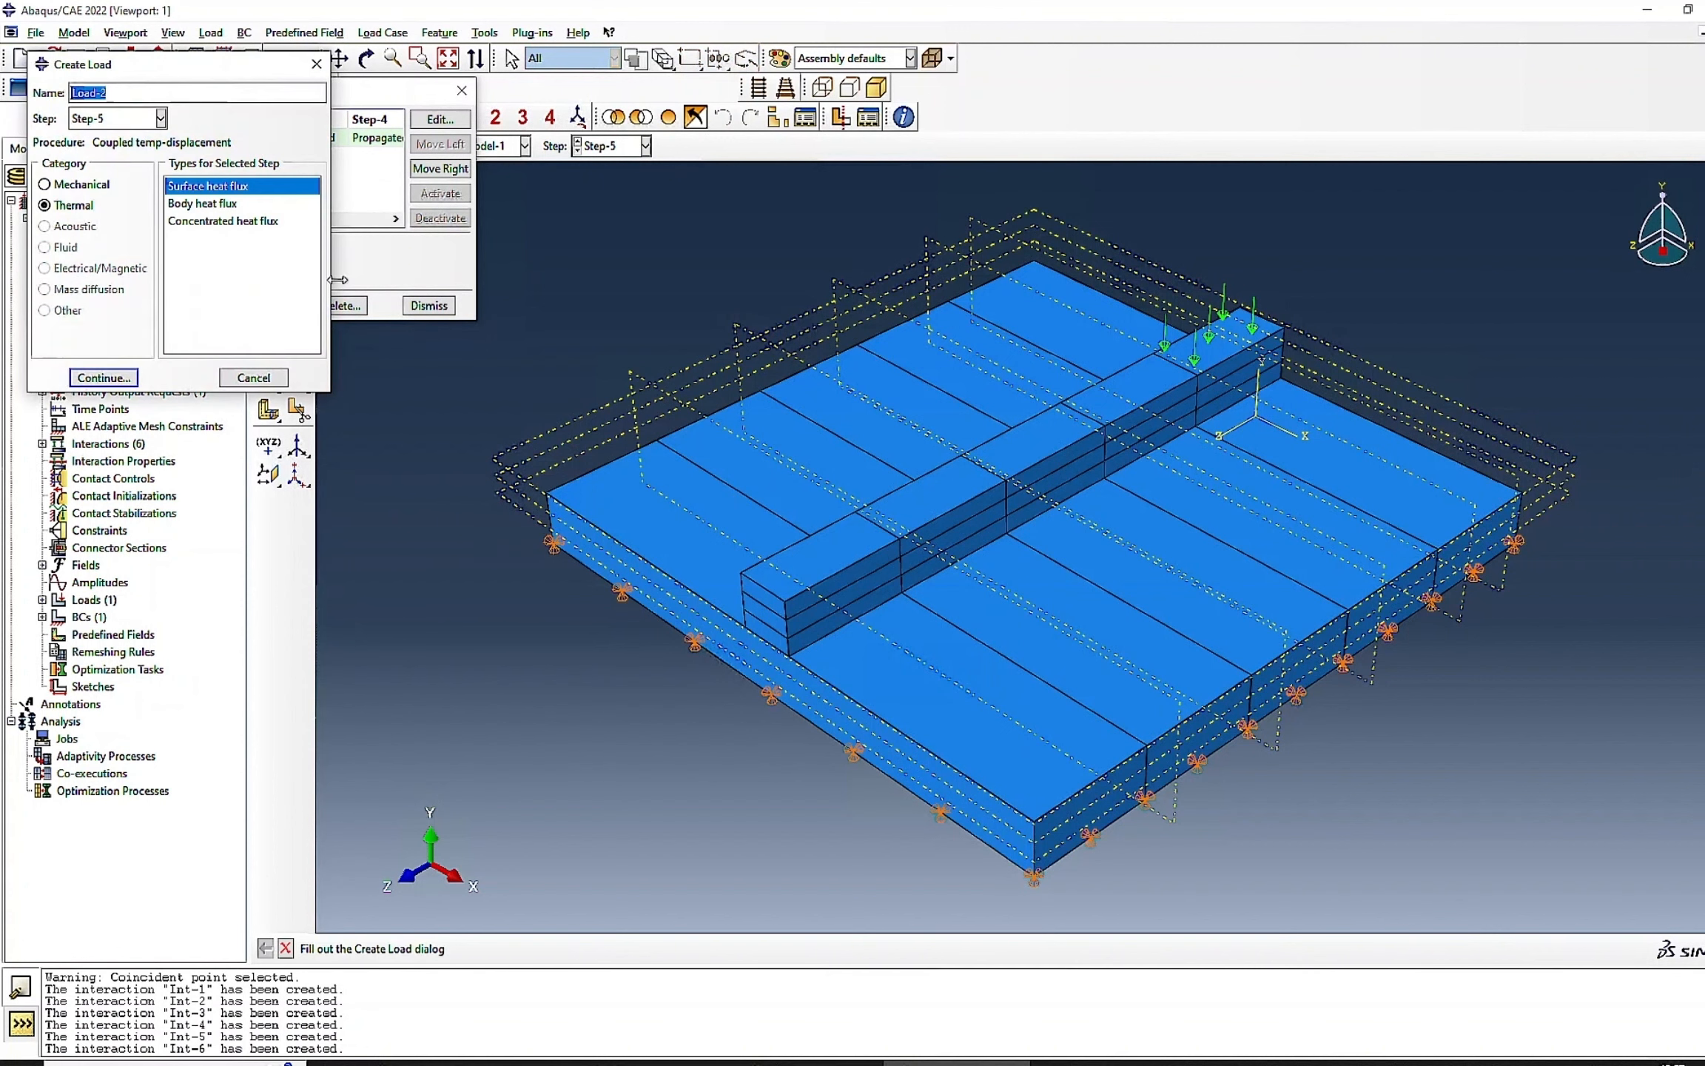
left_click(130, 118)
left_click(107, 176)
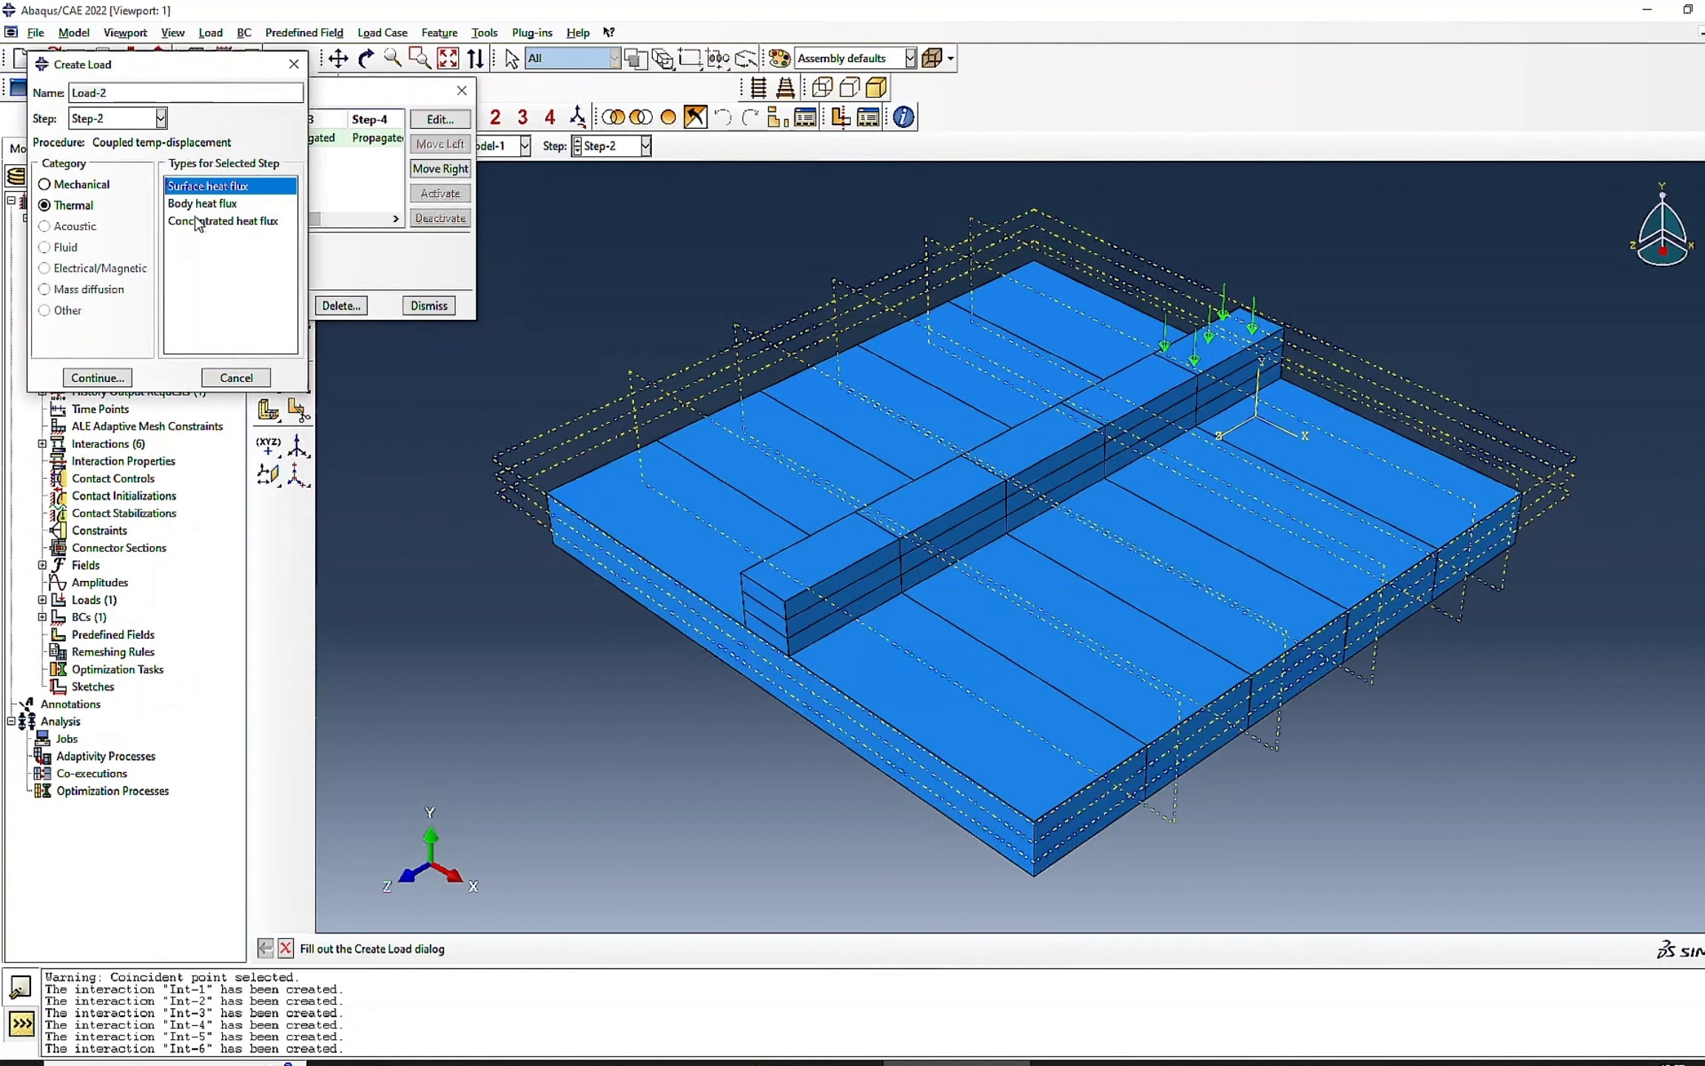
left_click(97, 378)
left_click(1163, 382)
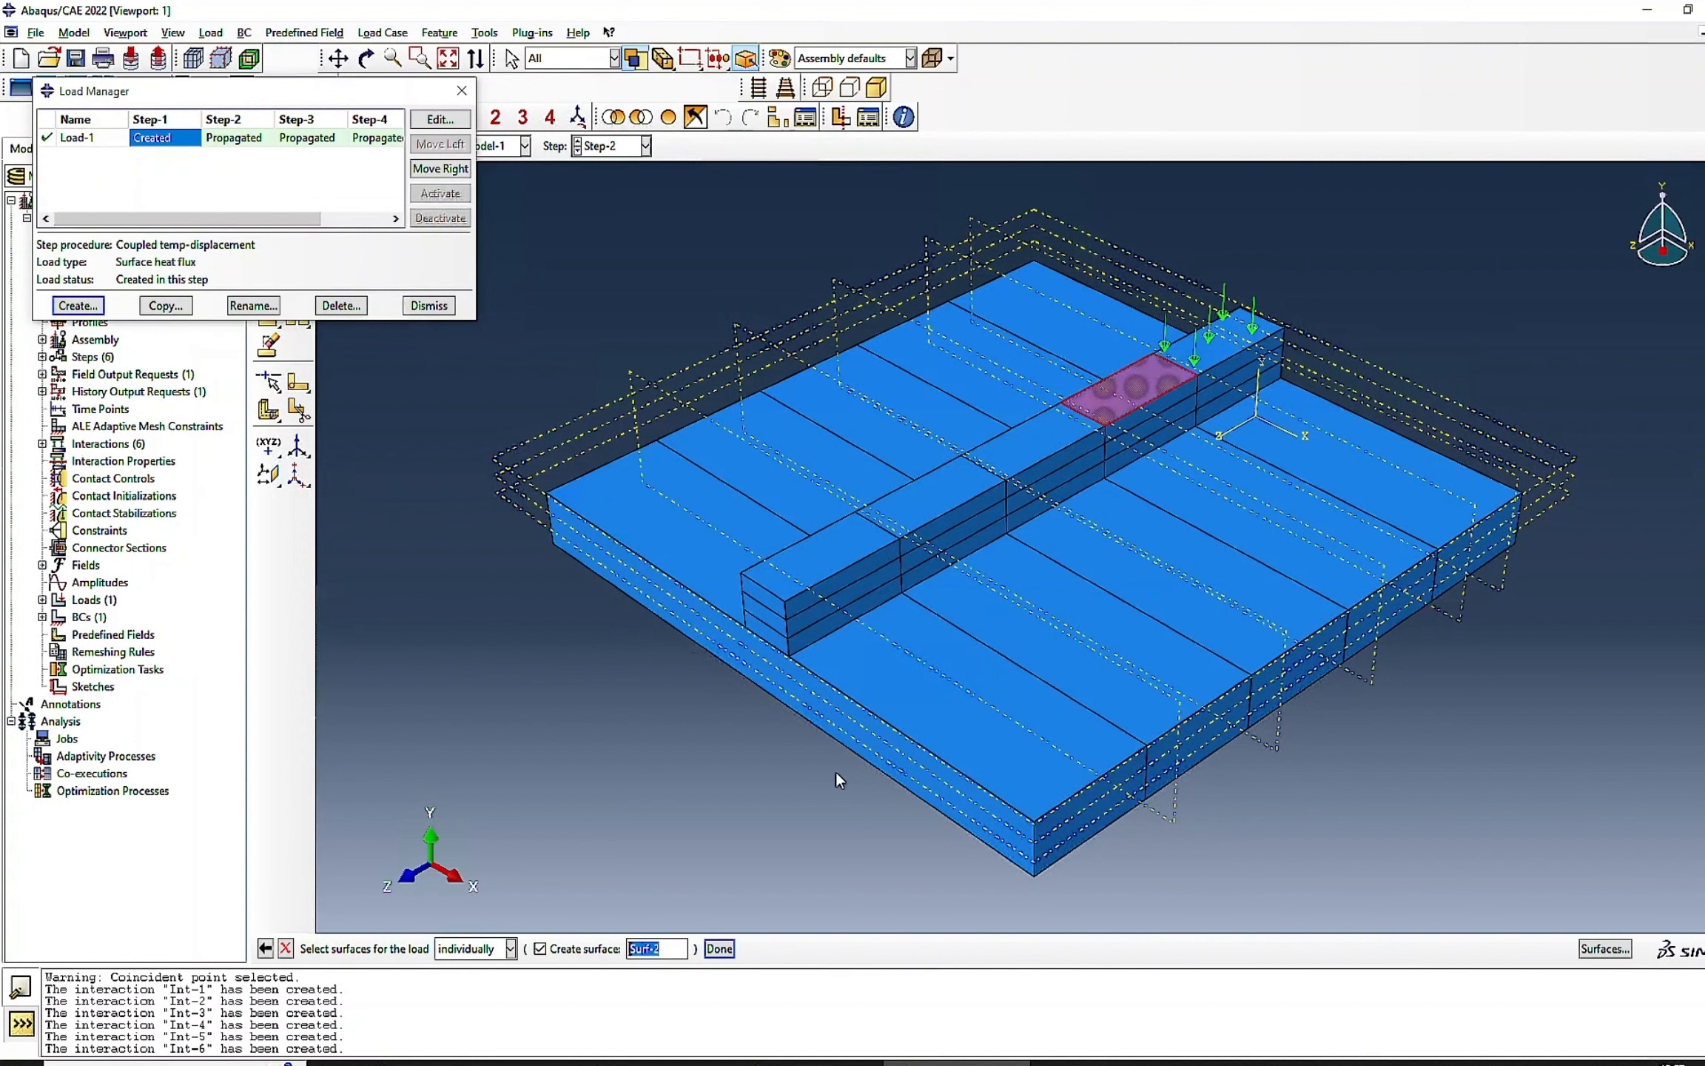
left_click(719, 948)
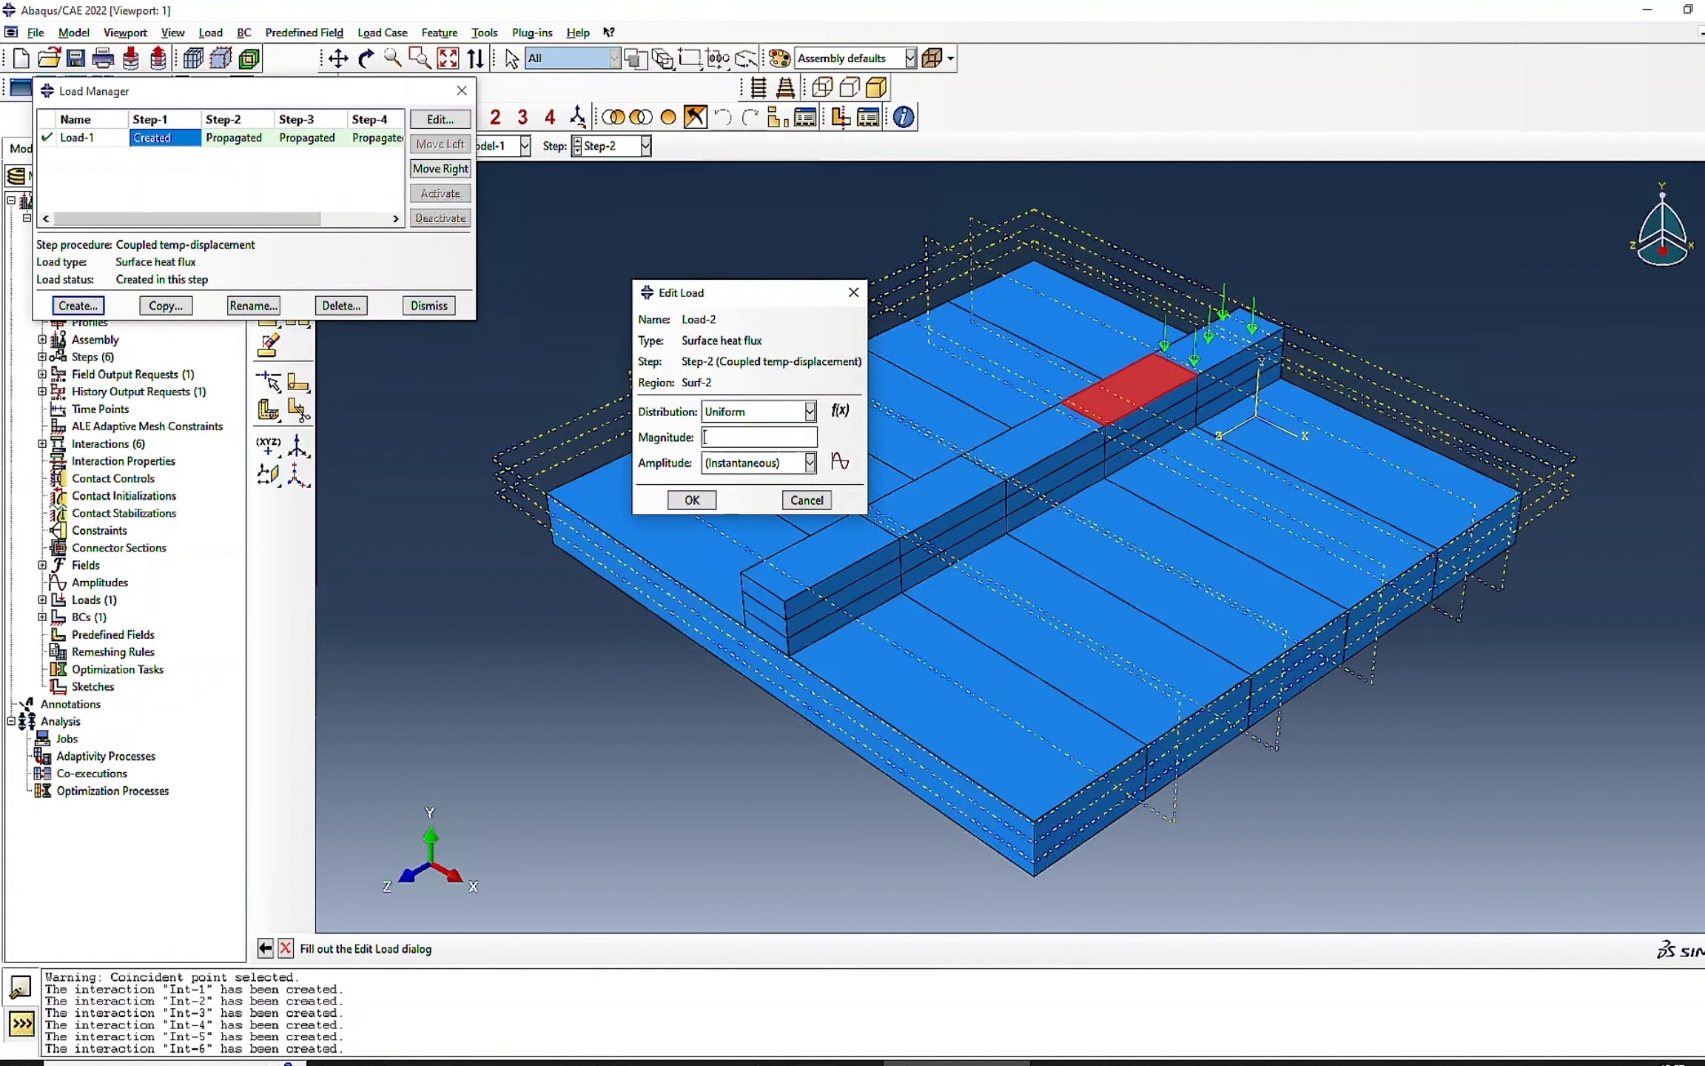
left_click(692, 500)
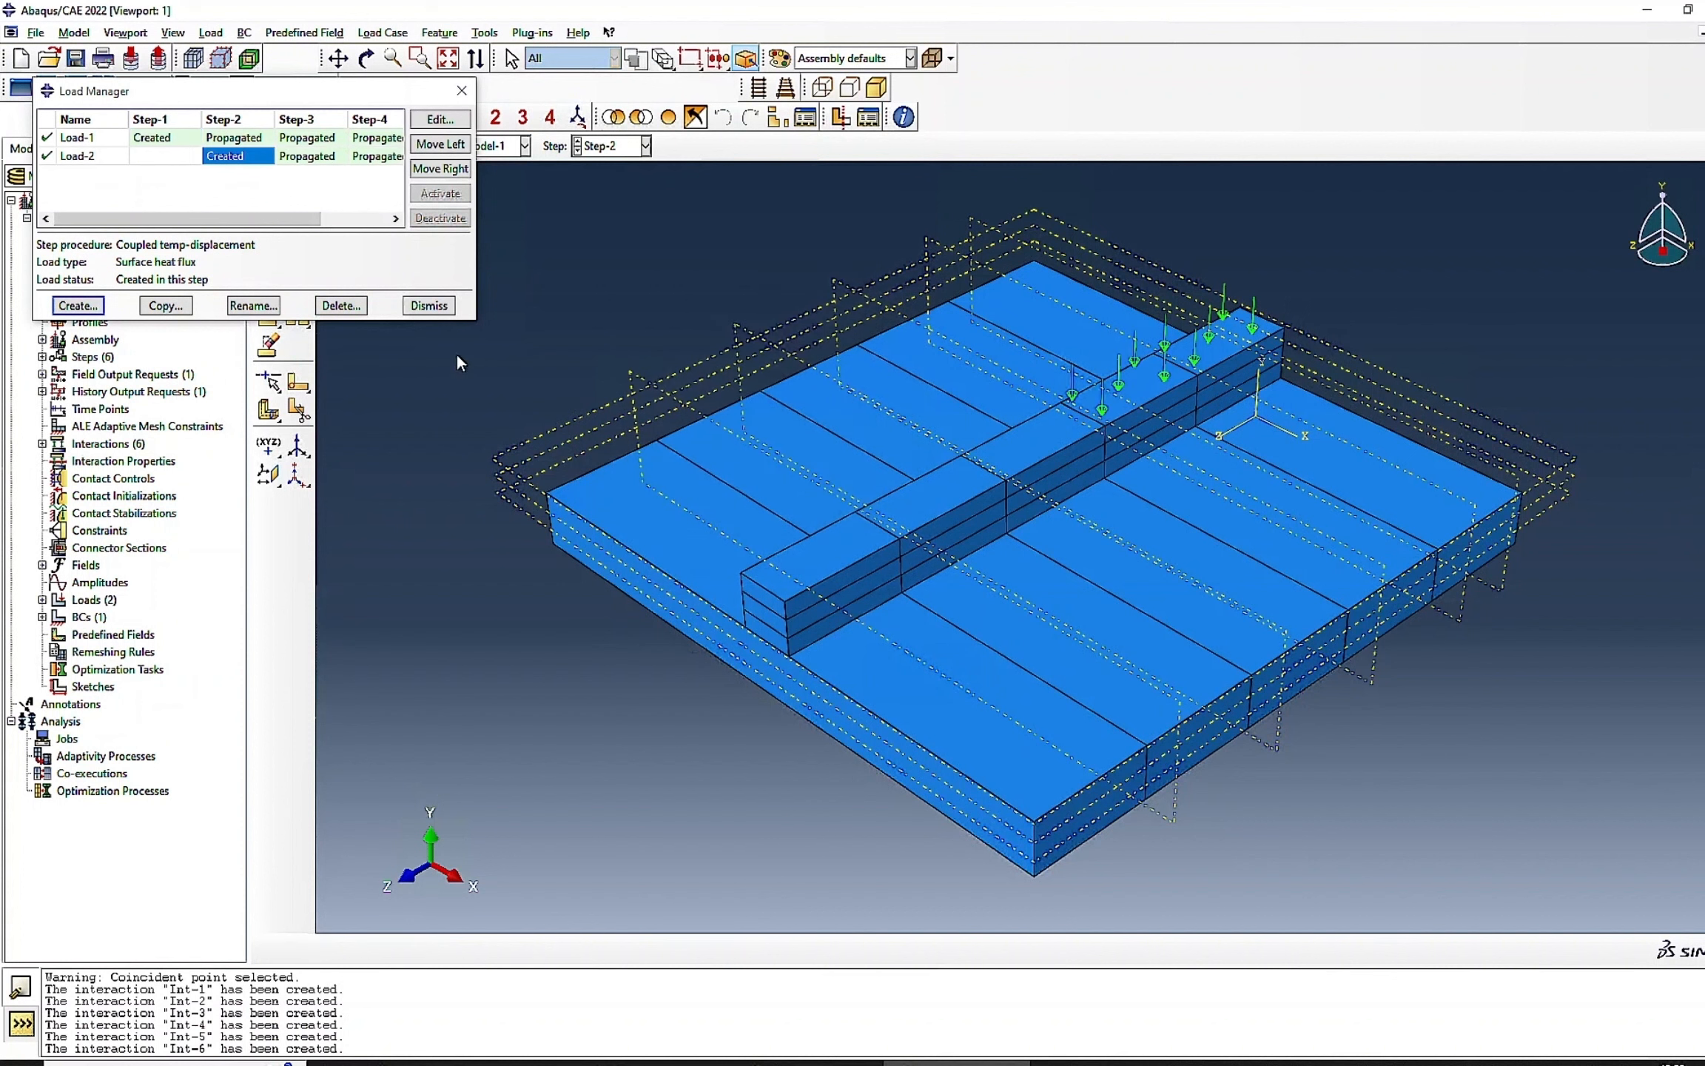
- Create a uniform Surface heat flux load of magnitude 1 in Step-3 on the top face of the rib's third block from the rear end
left_click(81, 306)
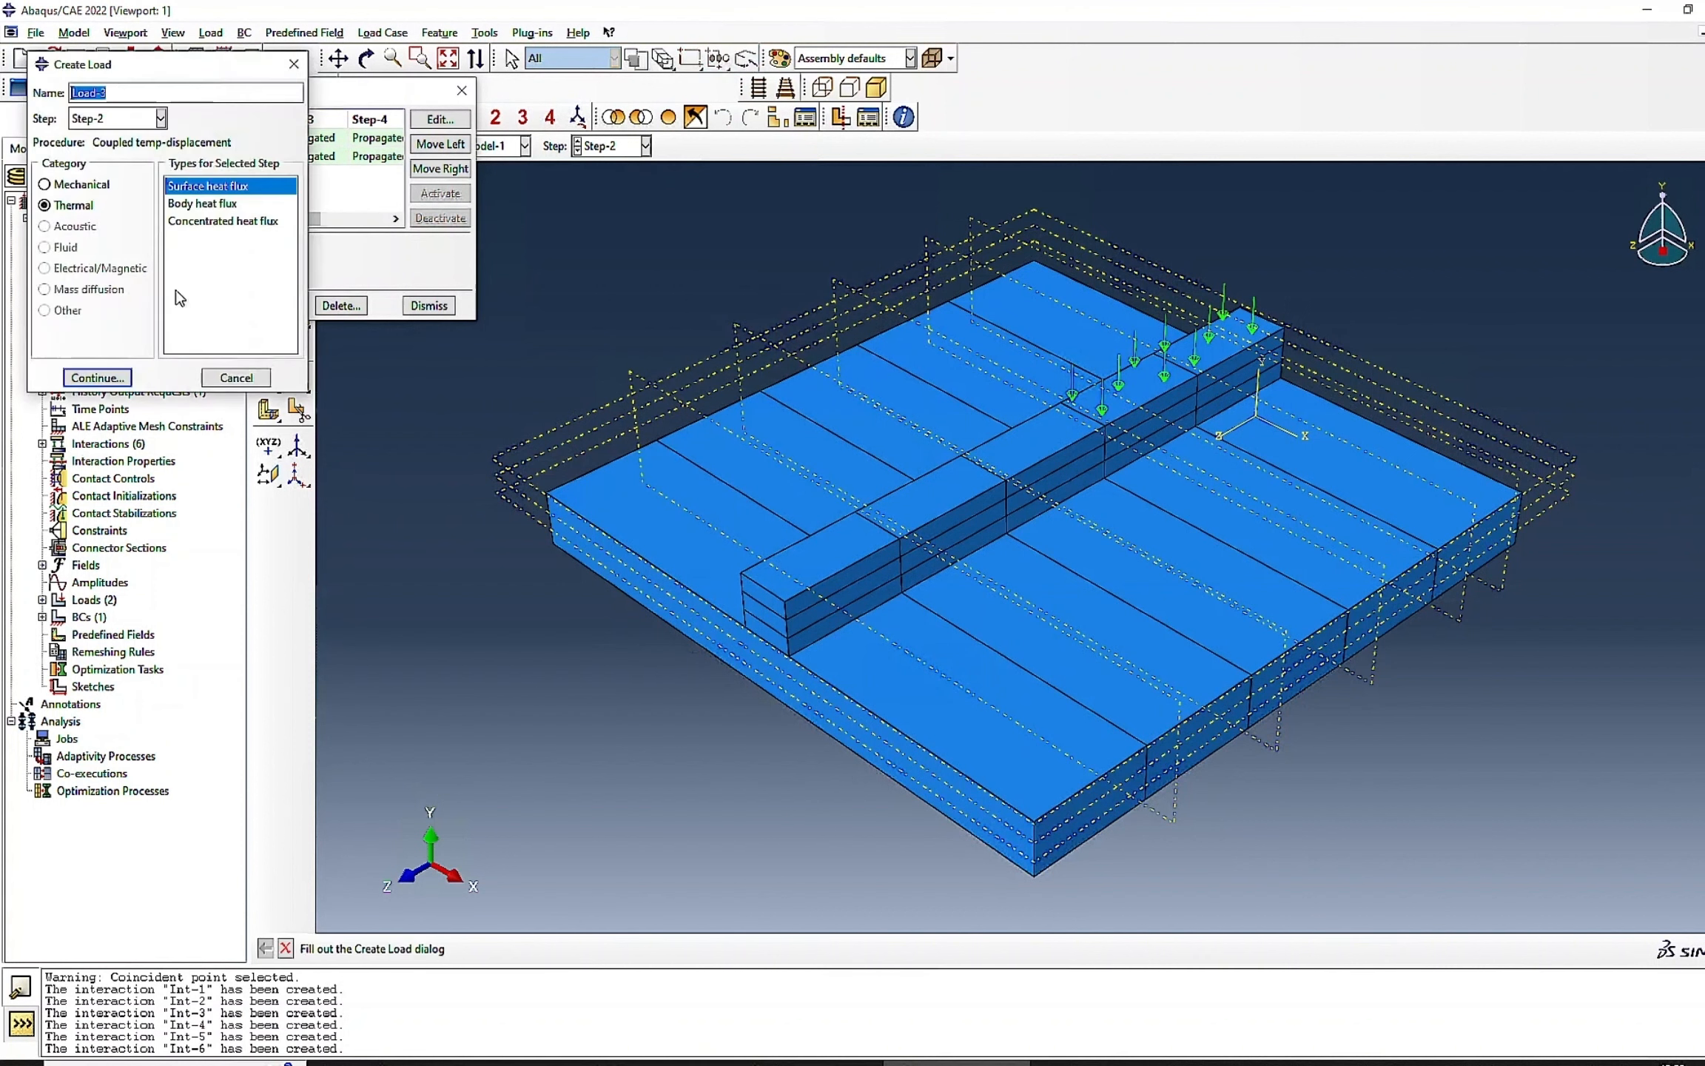
left_click(112, 120)
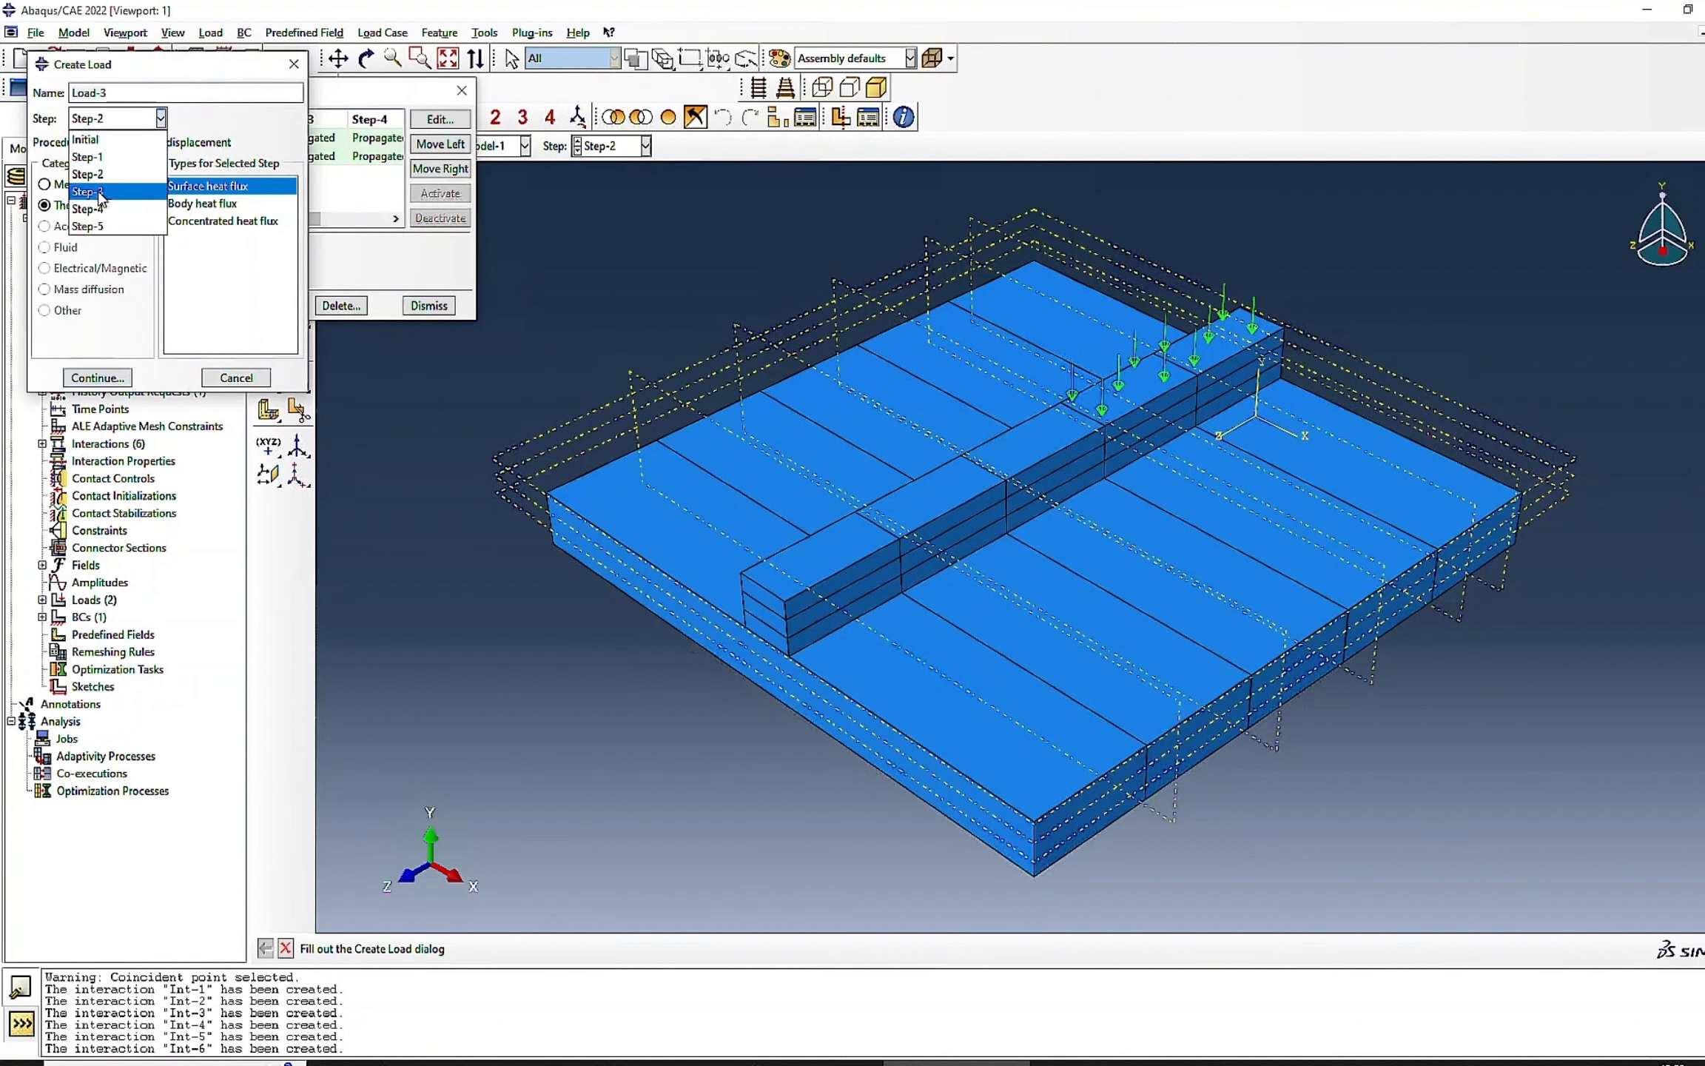
left_click(126, 207)
left_click(104, 379)
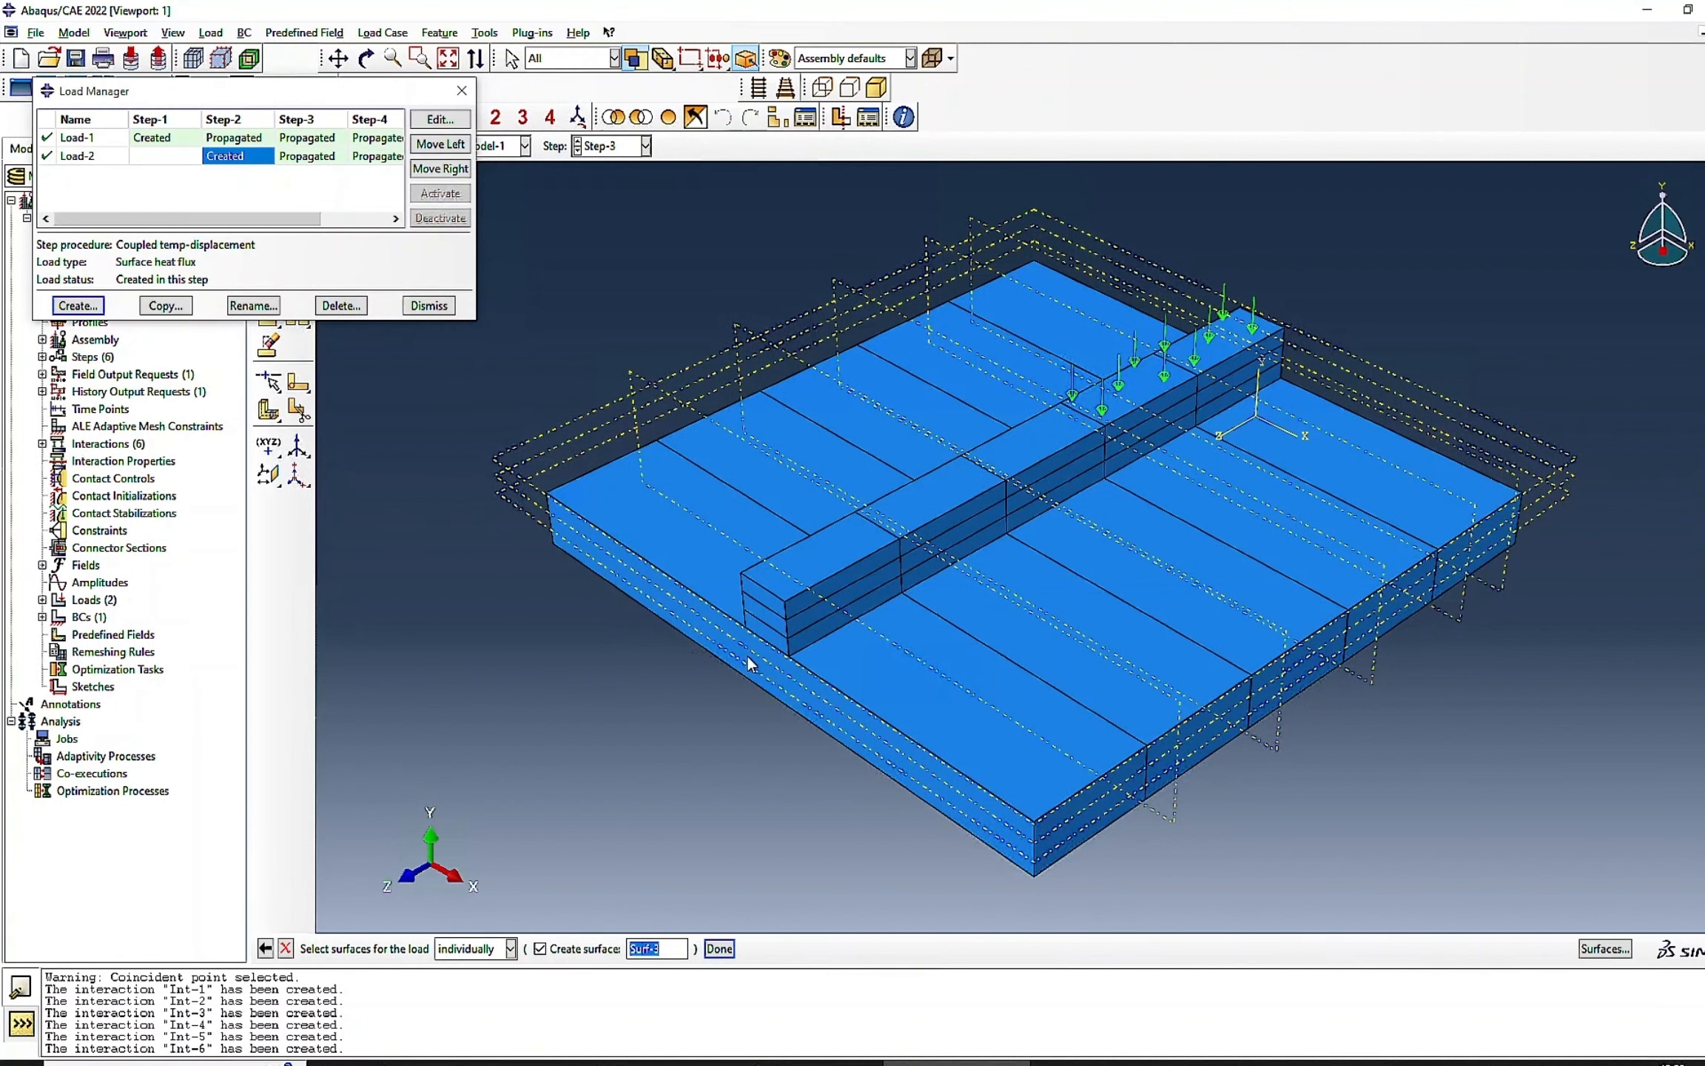
left_click(1039, 445)
middle_click(1039, 445)
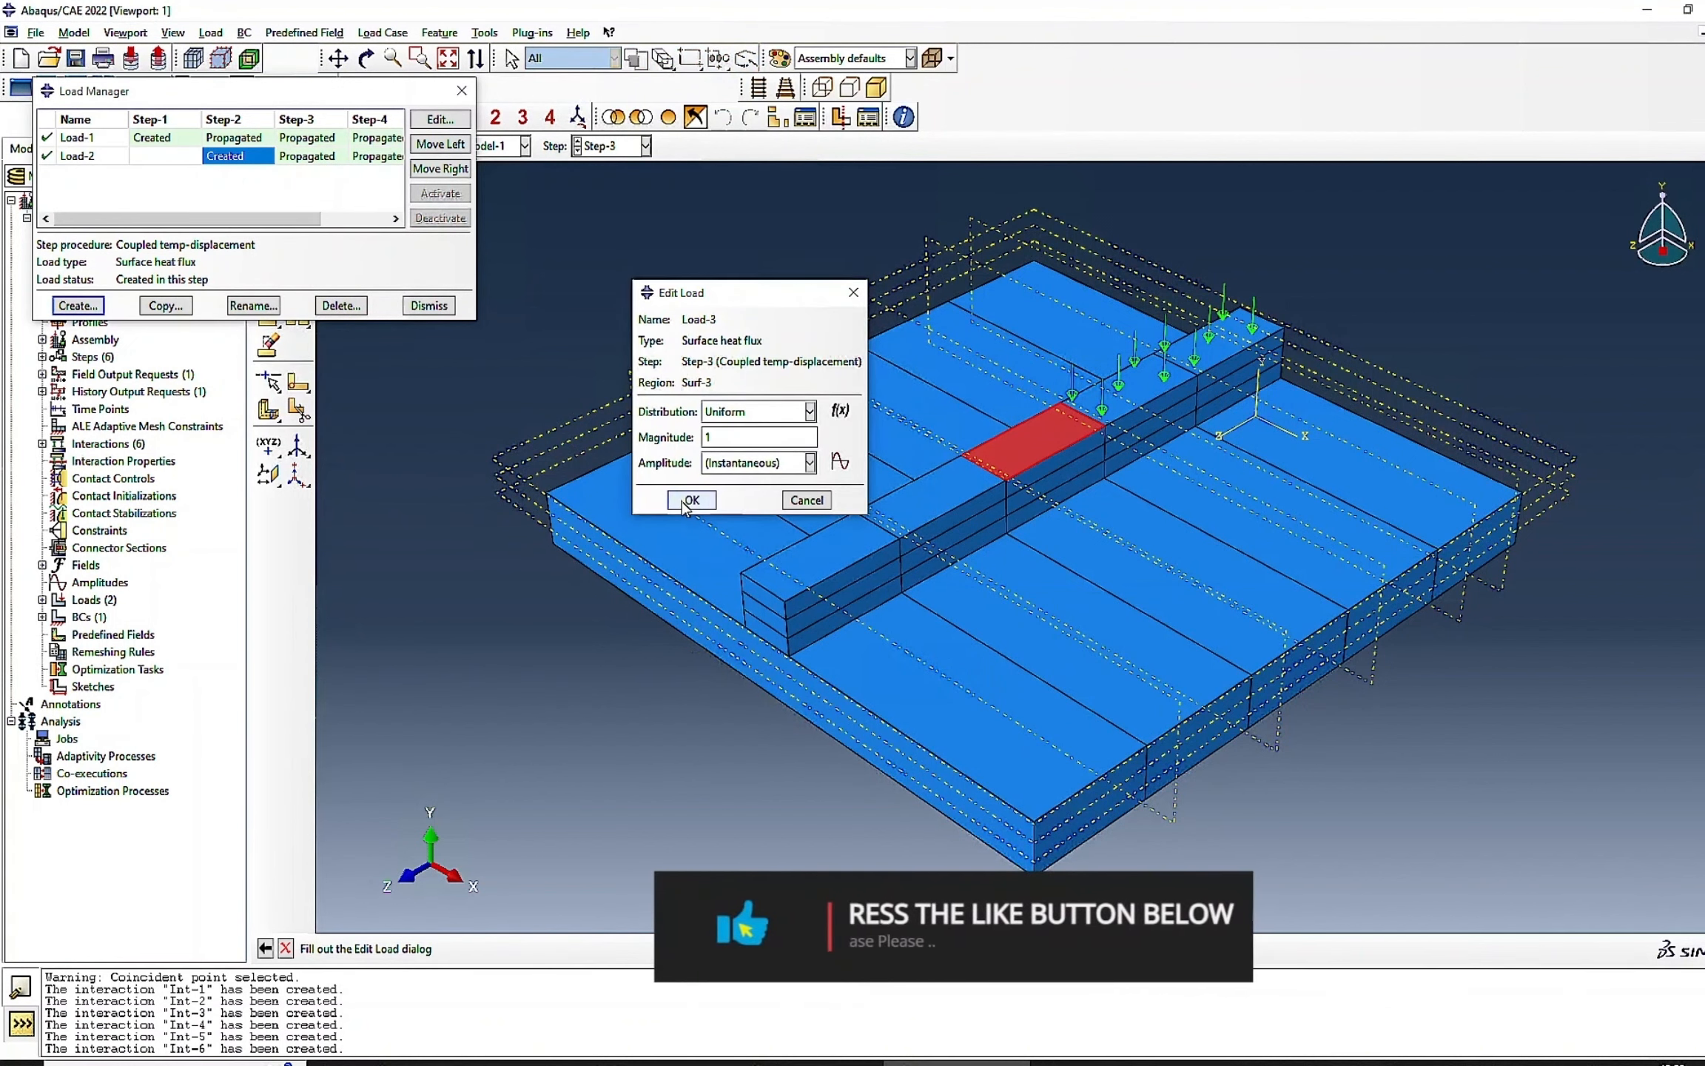
left_click(690, 501)
- Create a uniform Surface heat flux load in Step-4 on the top face of the rib's fourth block from the rear end
left_click(78, 305)
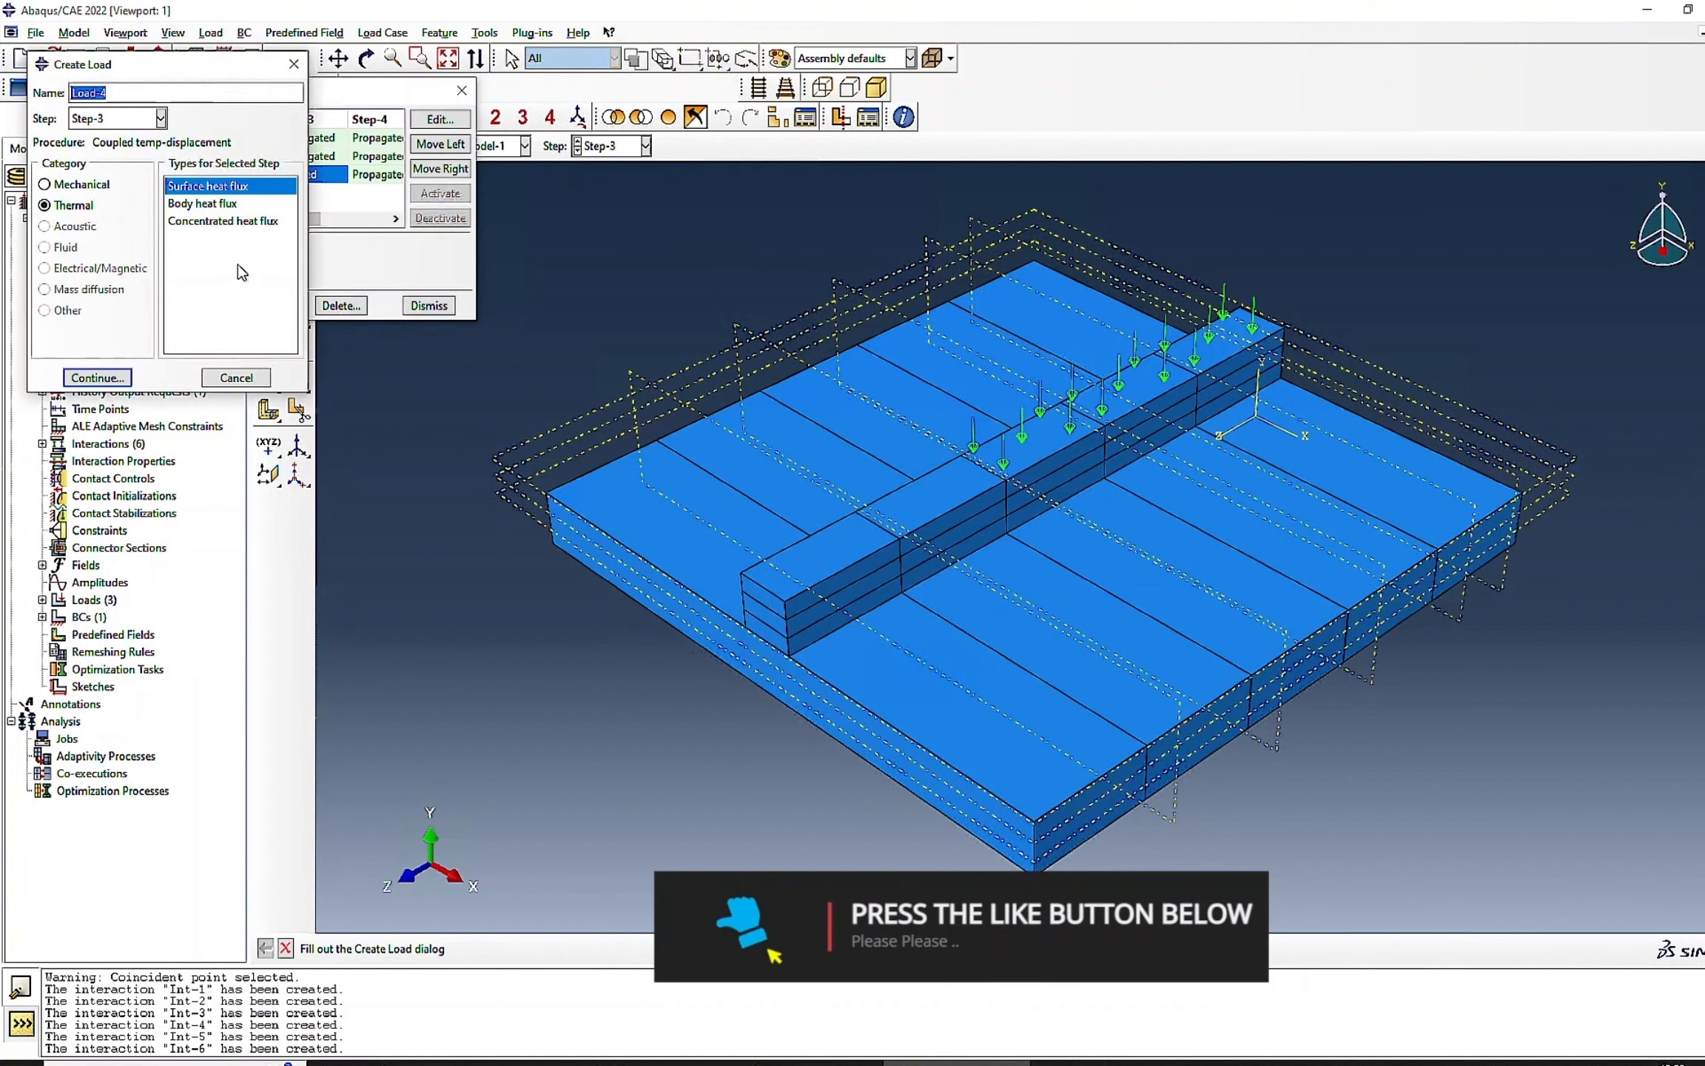
left_click(160, 118)
left_click(97, 191)
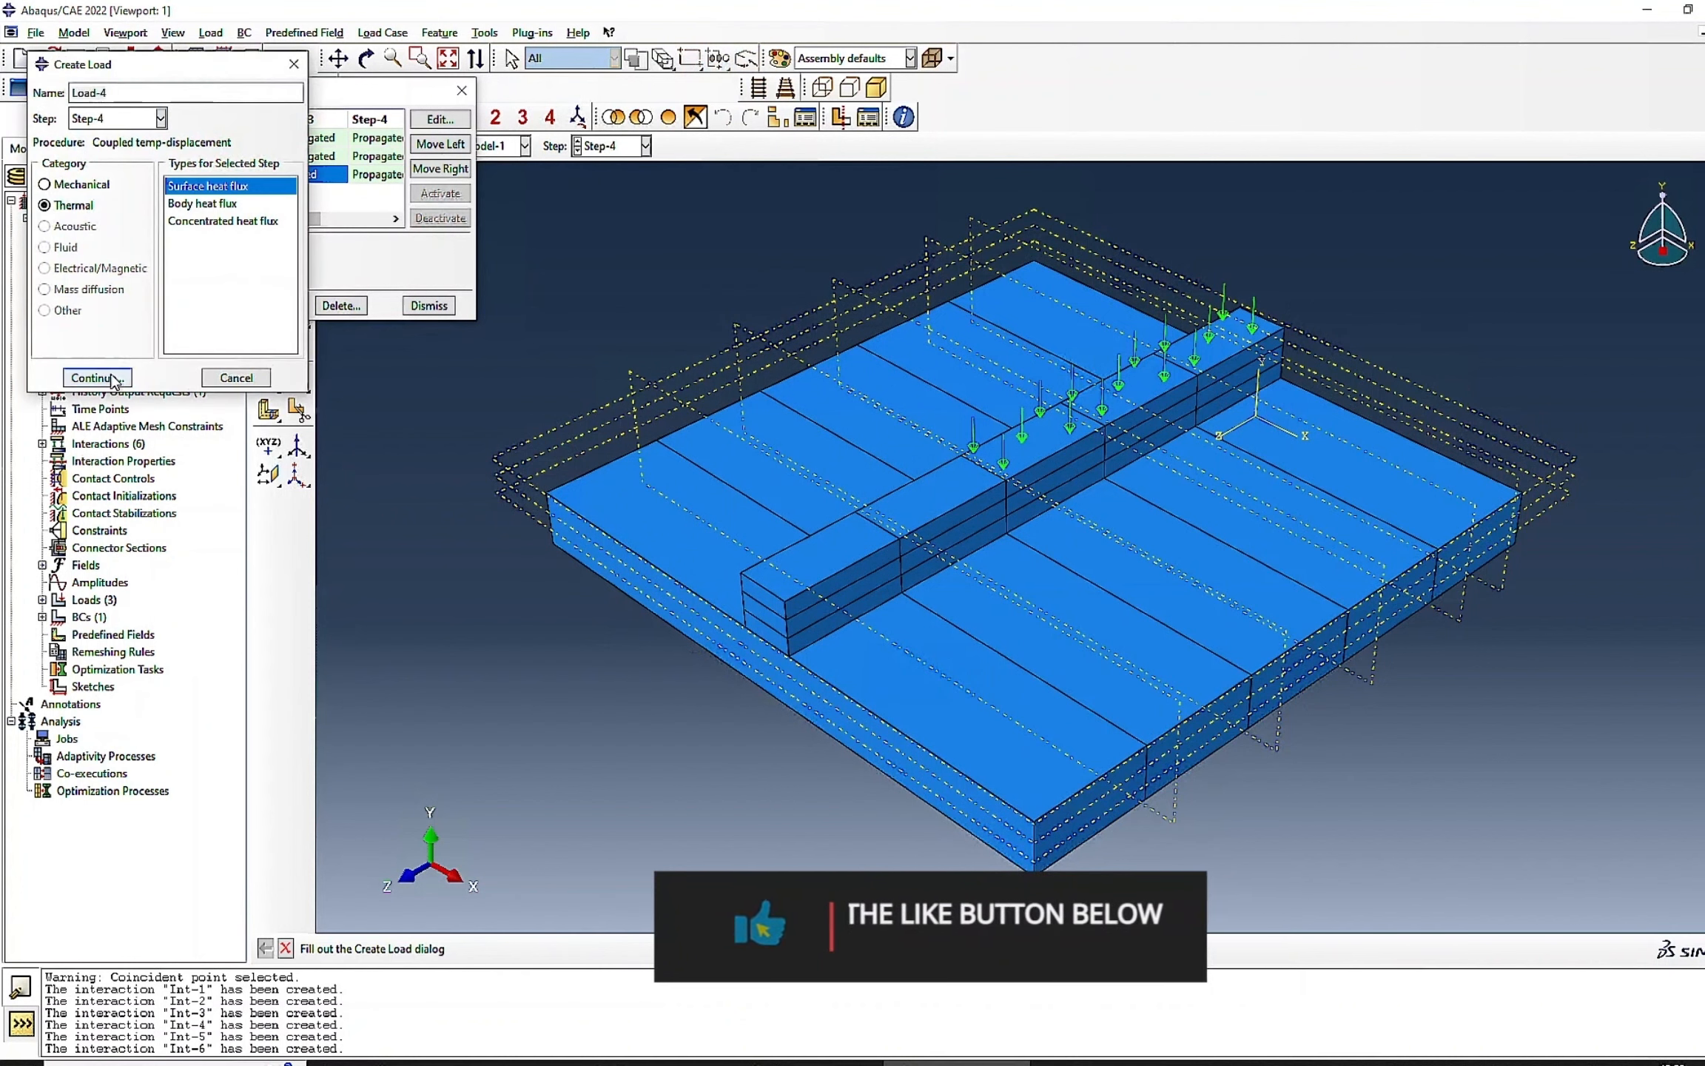
left_click(111, 378)
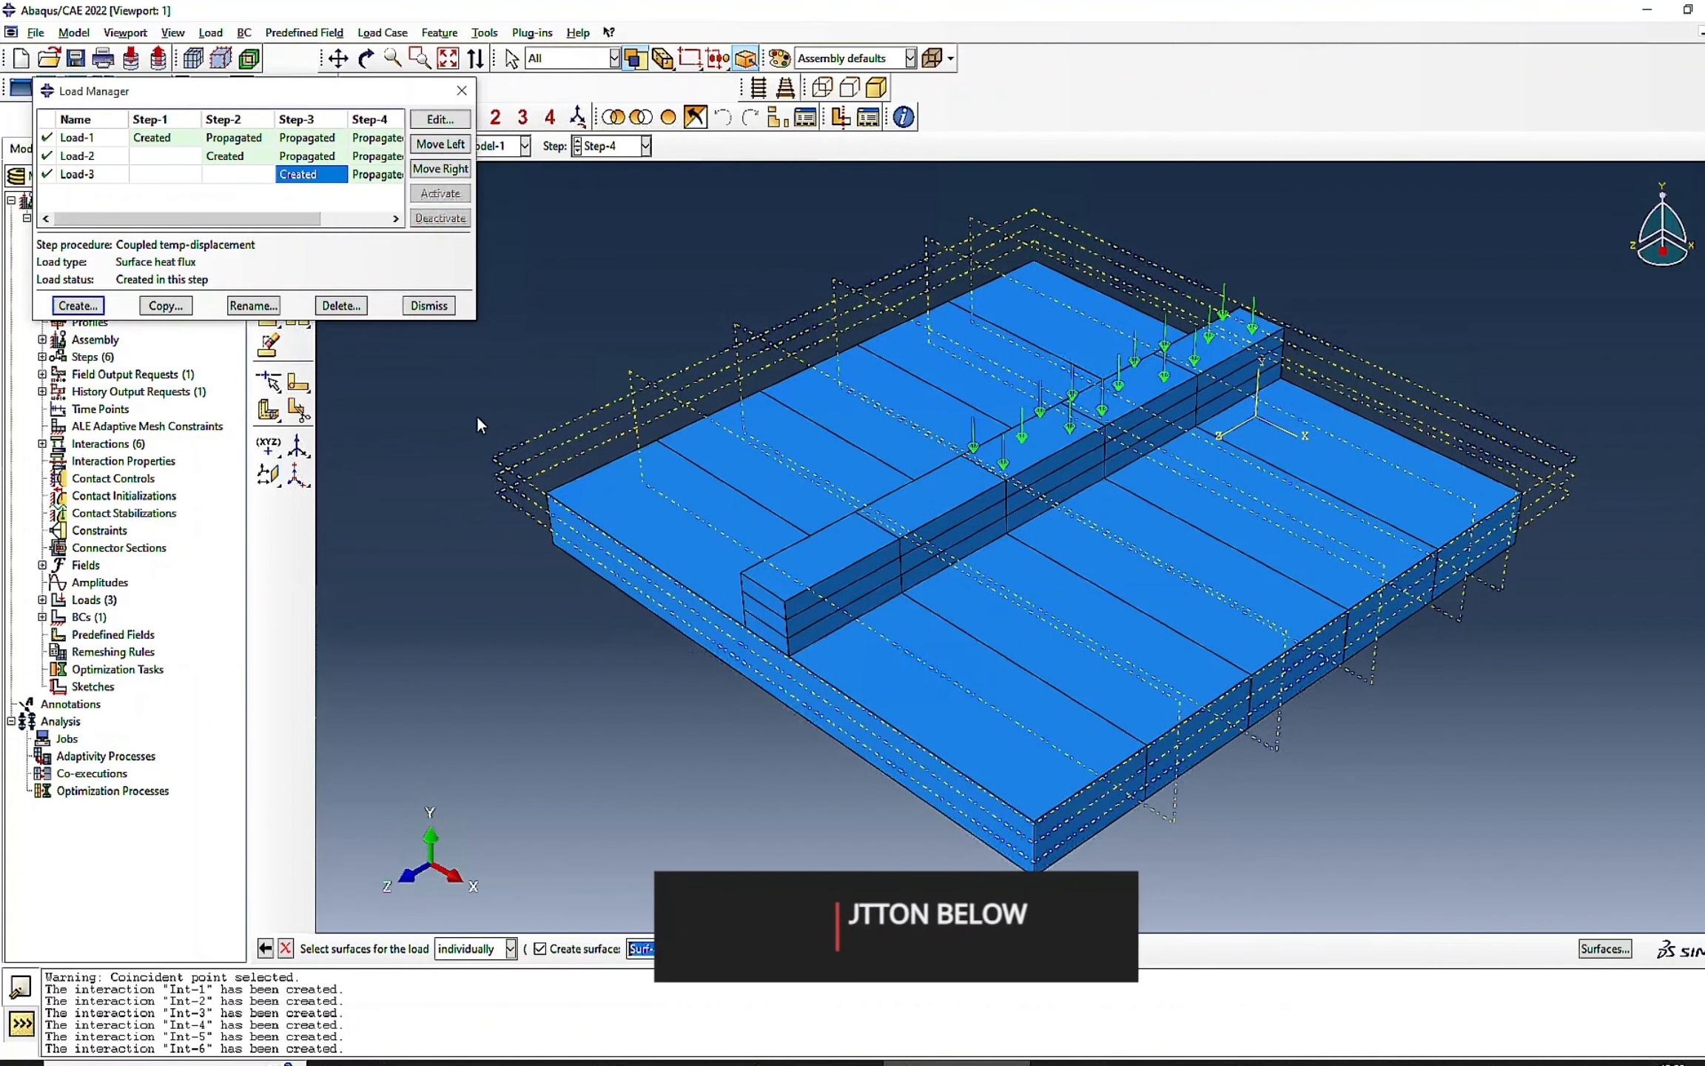
left_click(951, 485)
left_click(719, 948)
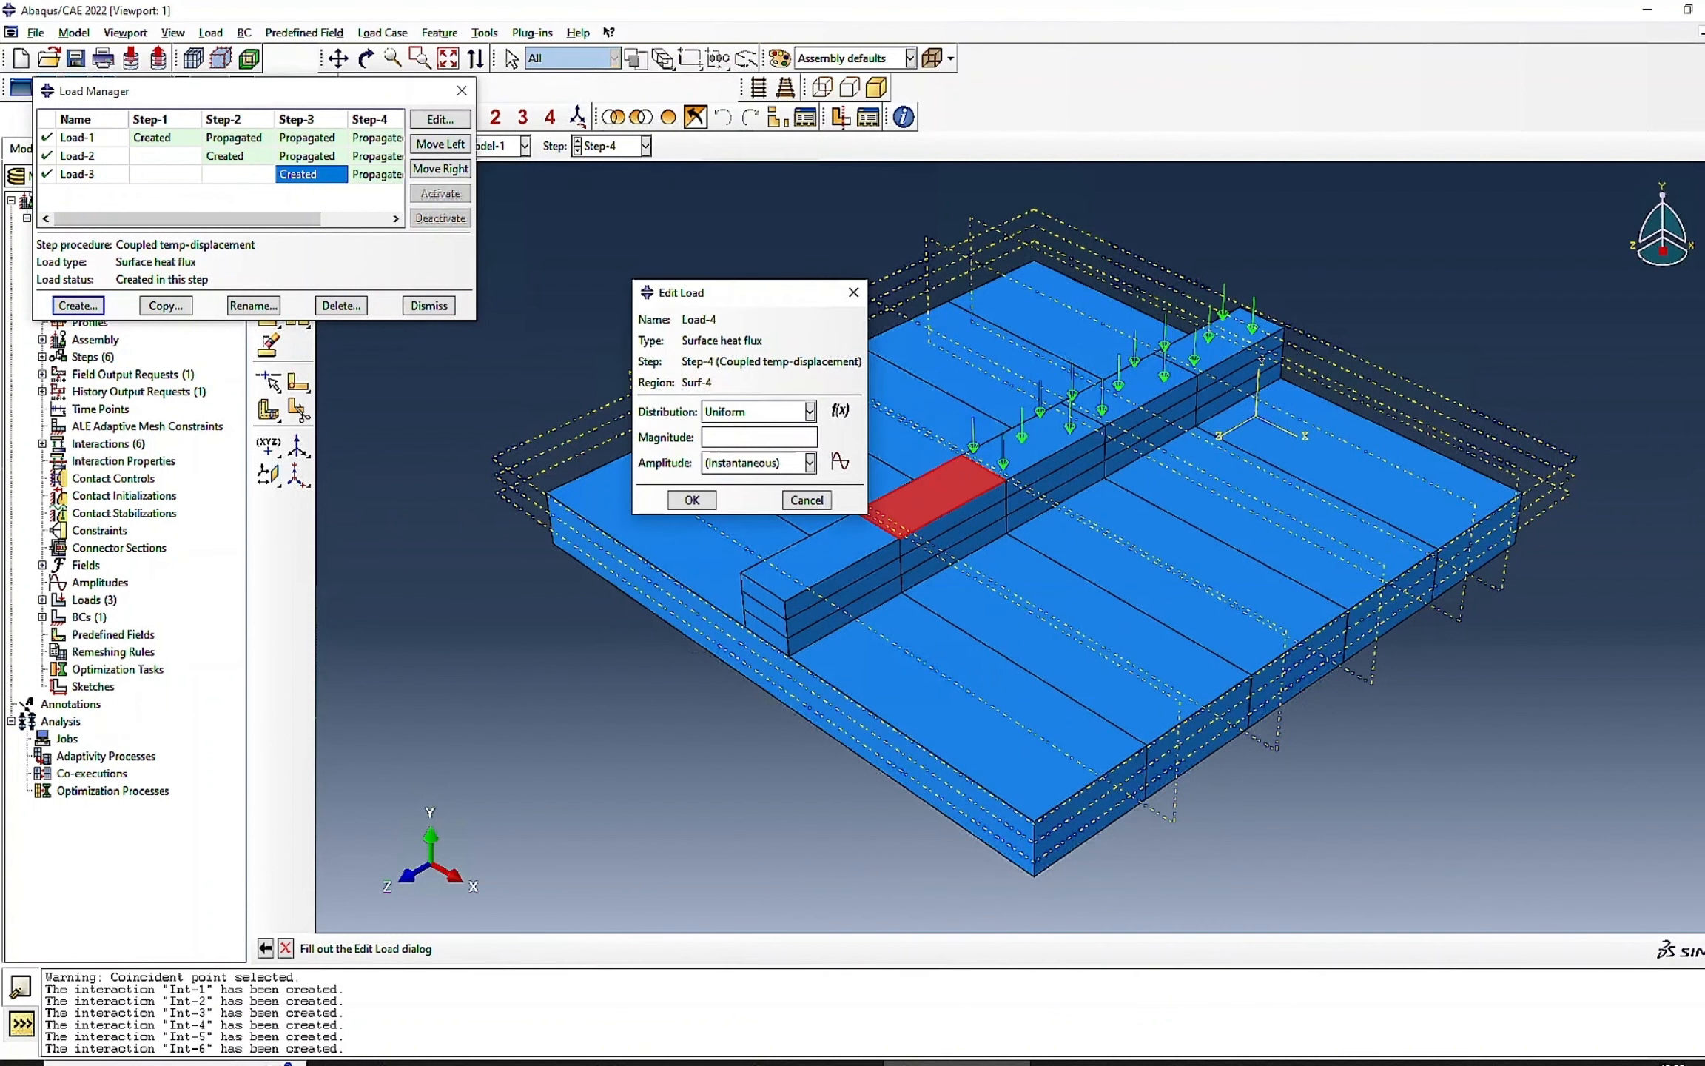
left_click(689, 502)
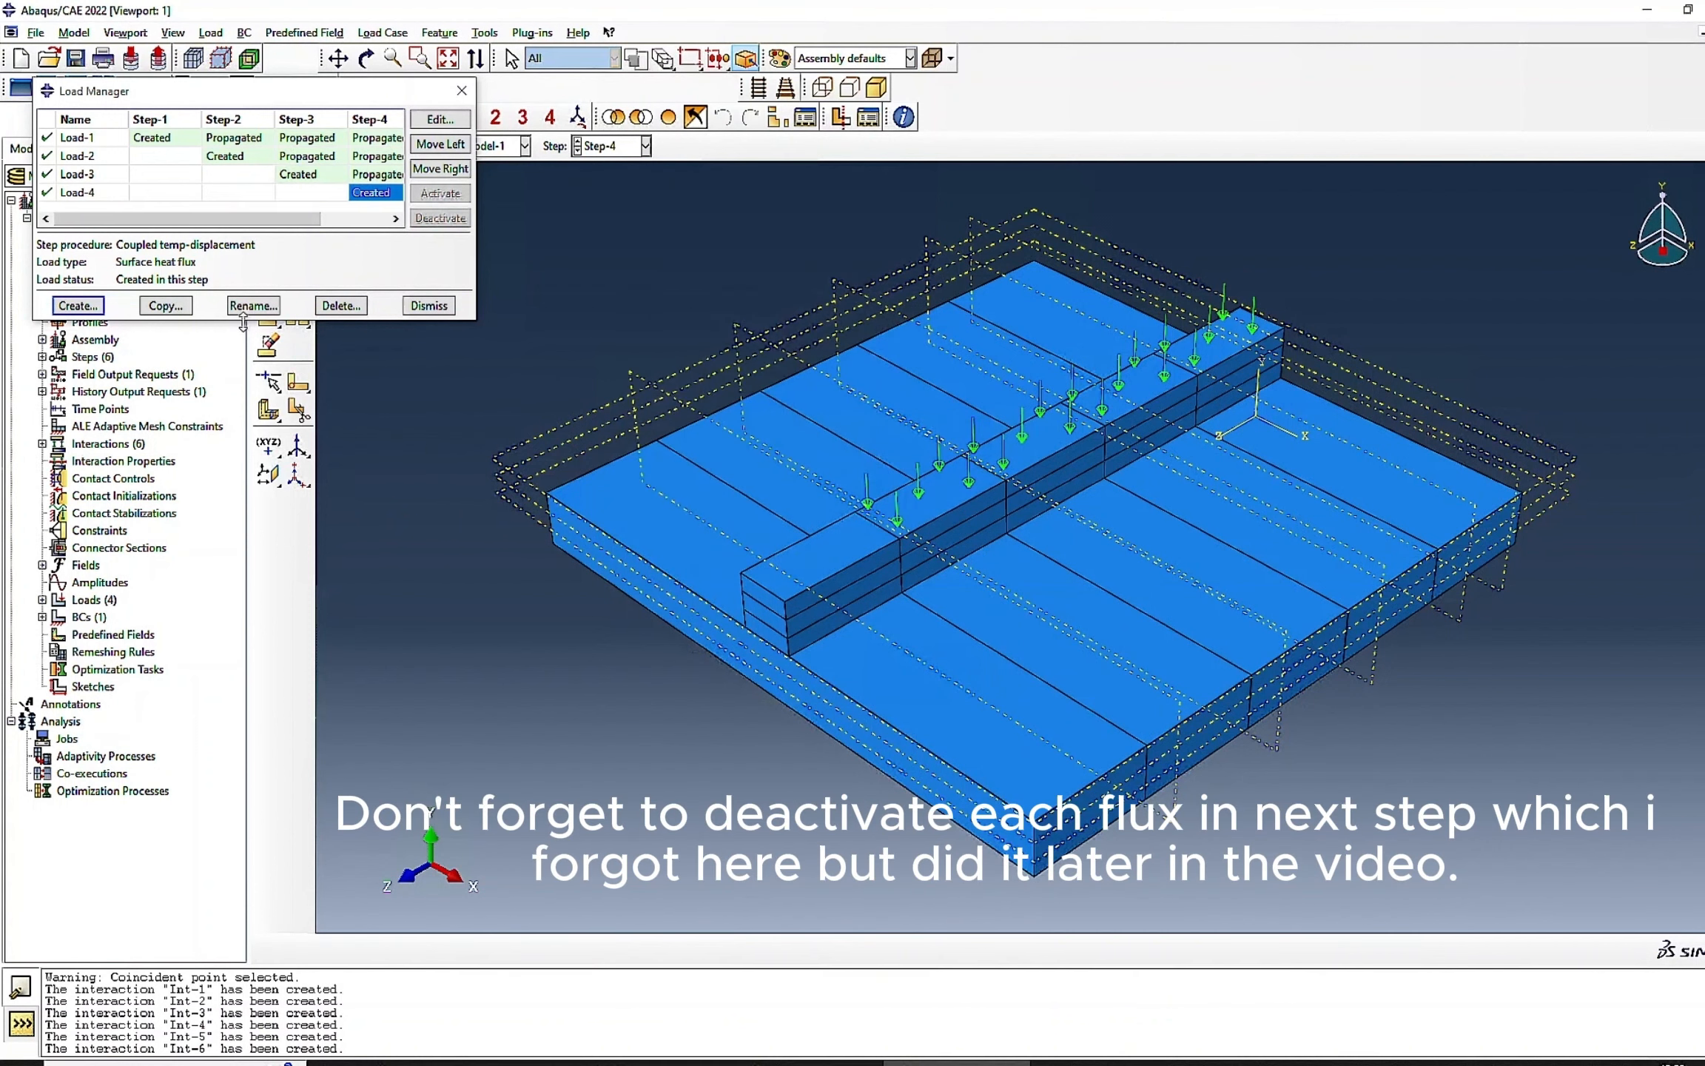
- Create a uniform Surface heat flux load of magnitude 1 in Step-4 on the top face of the rib's front-end block
left_click(75, 306)
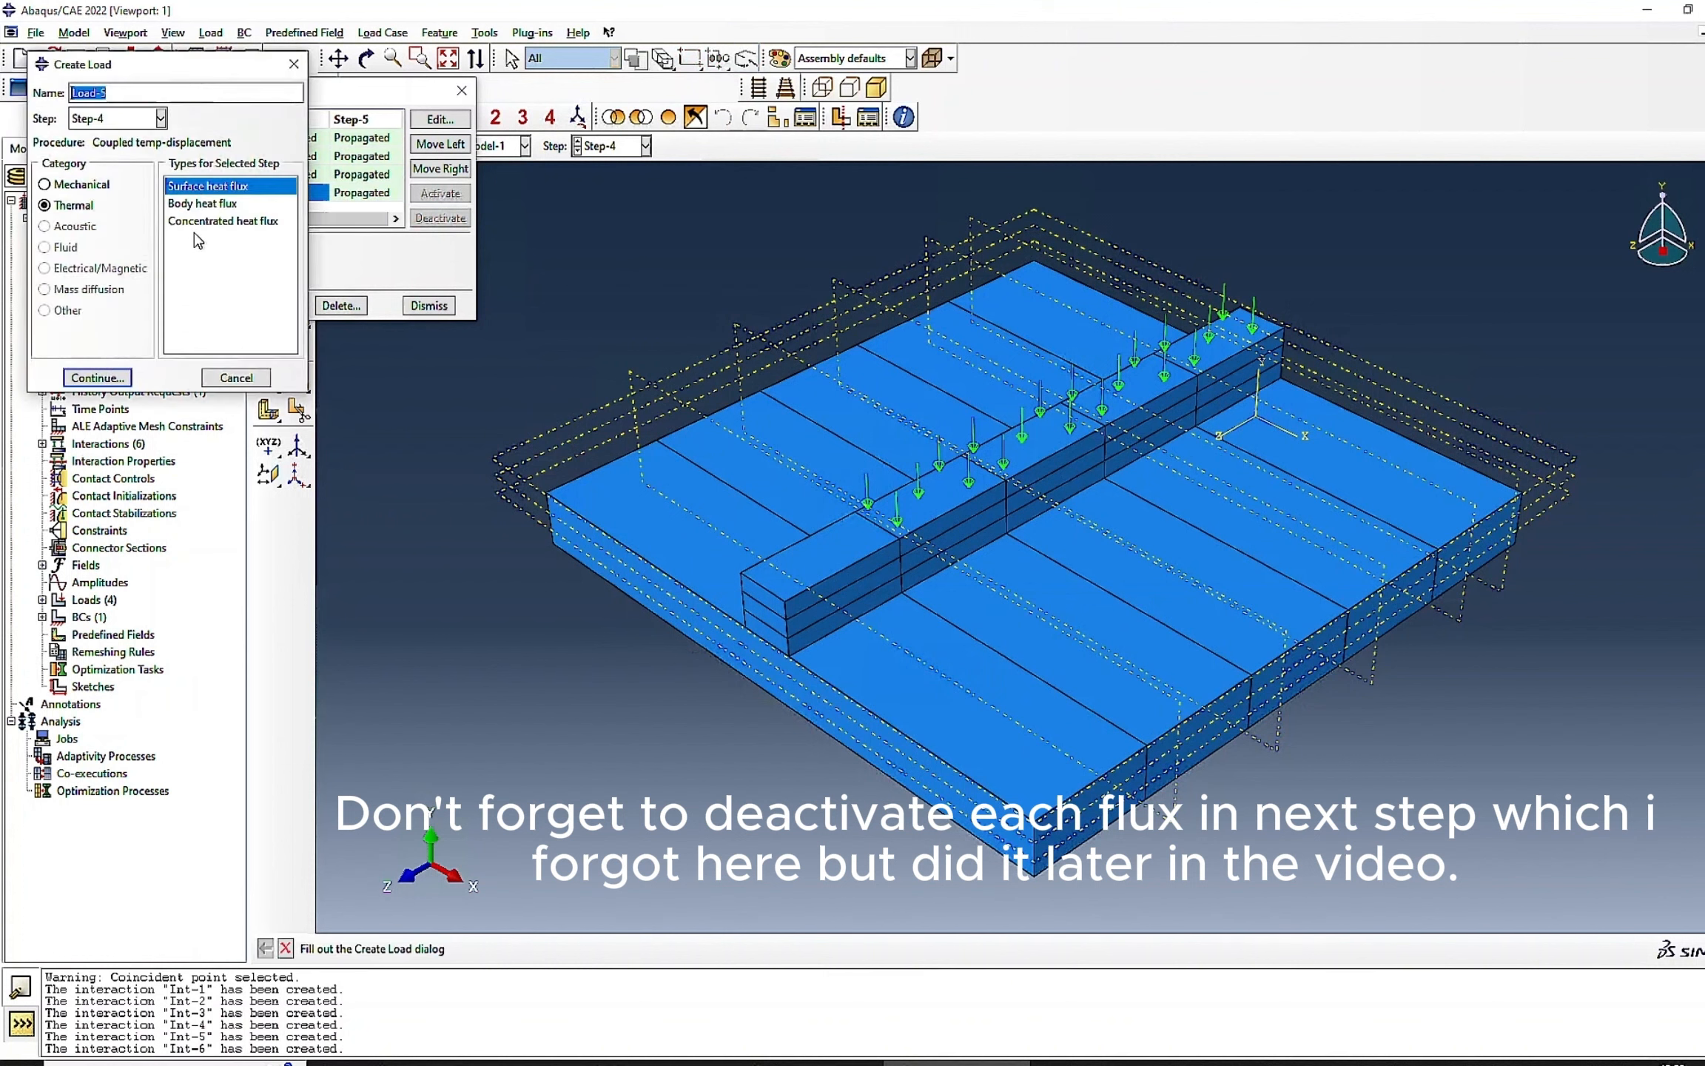
left_click(124, 373)
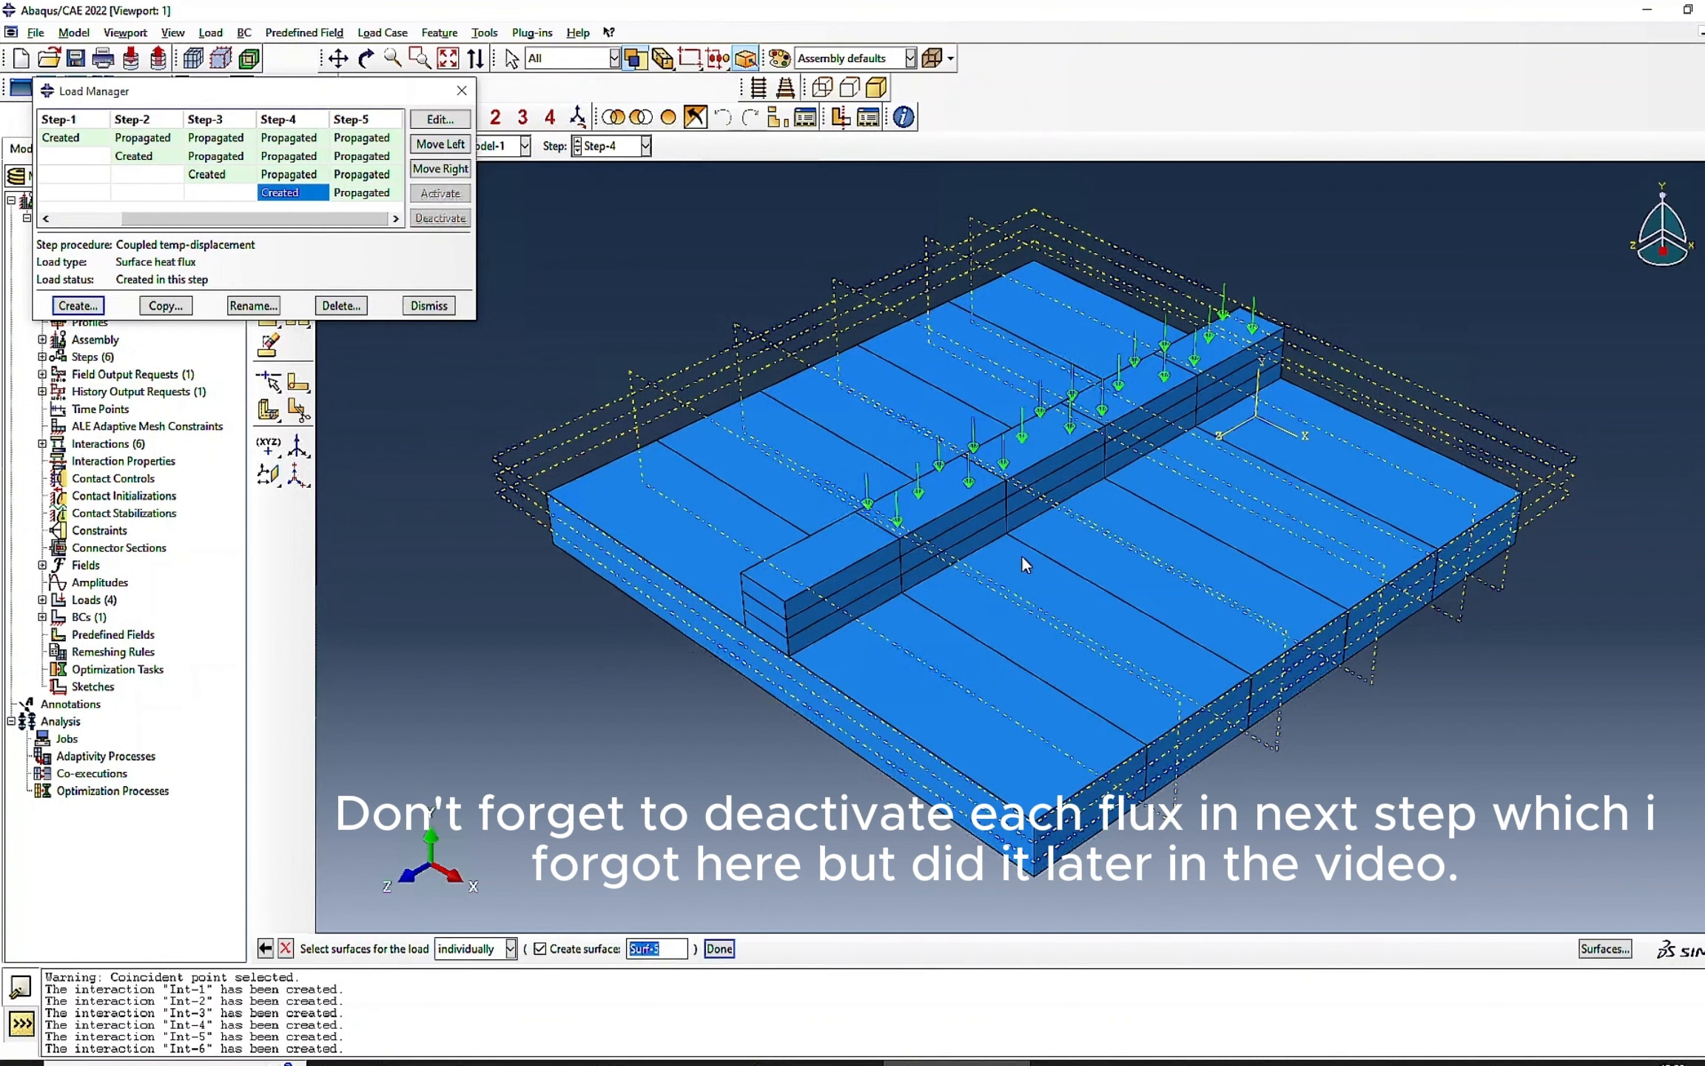
left_click(812, 551)
left_click(719, 948)
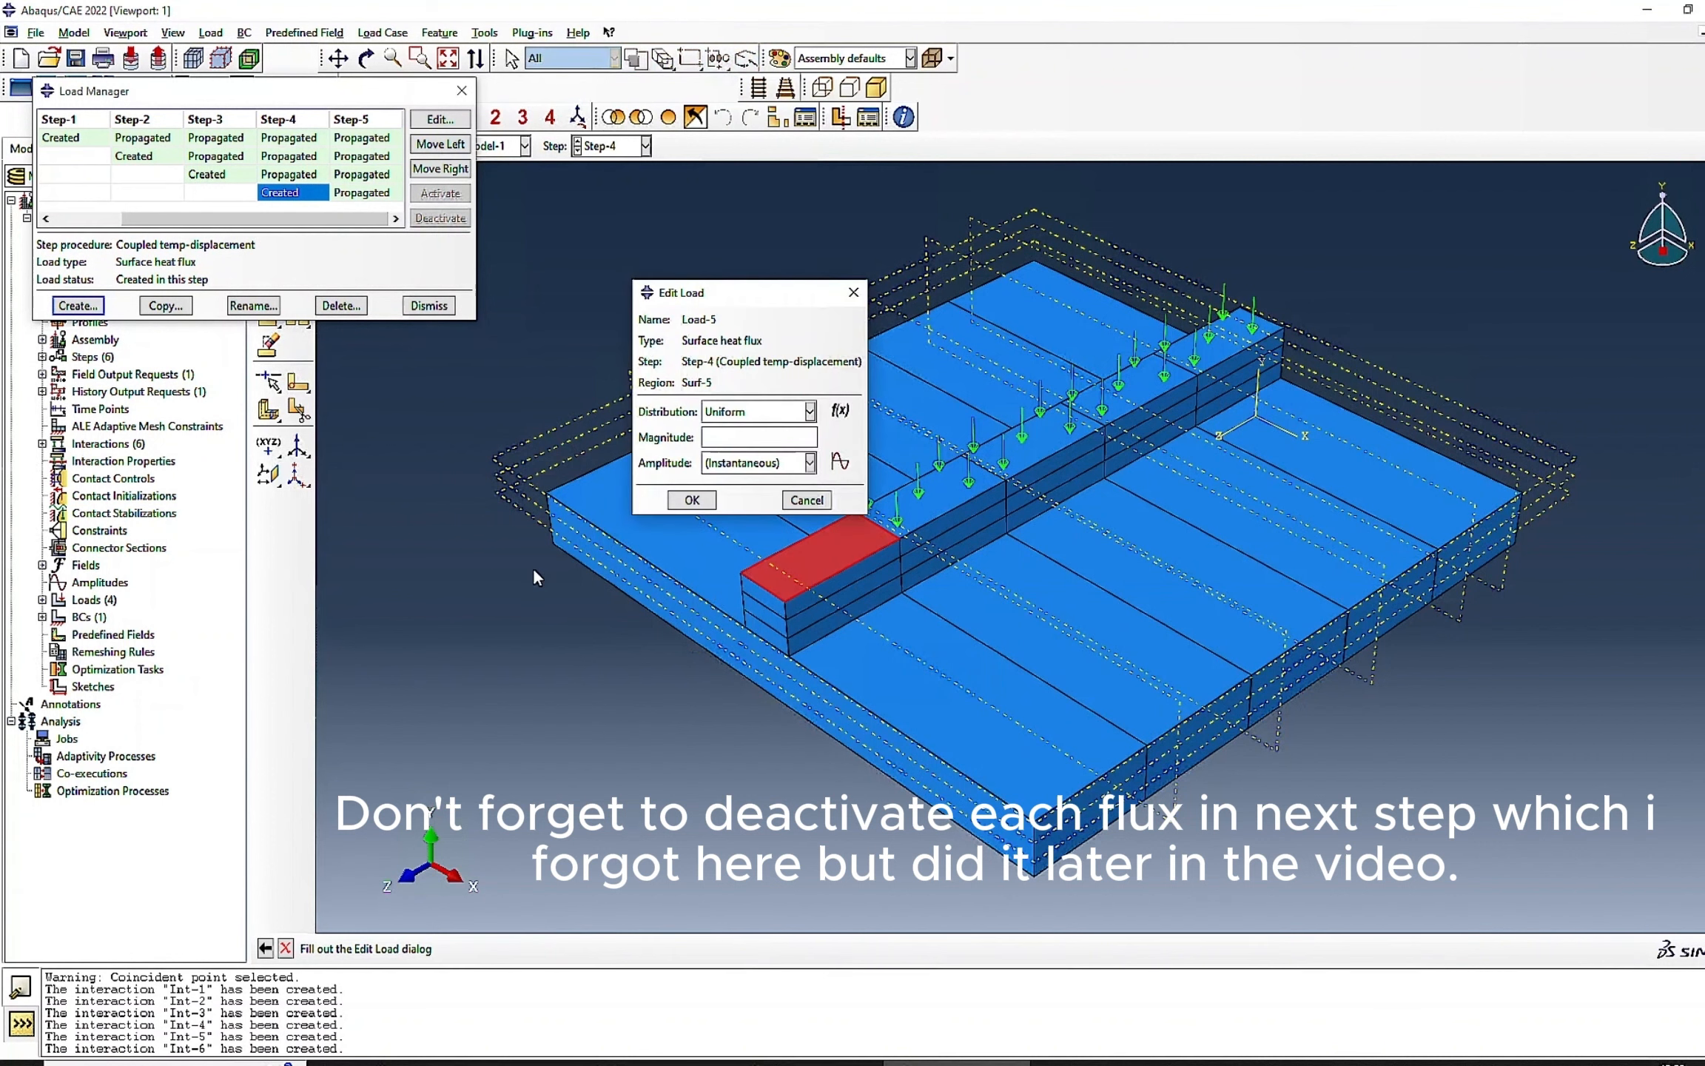
type("1")
left_click(688, 501)
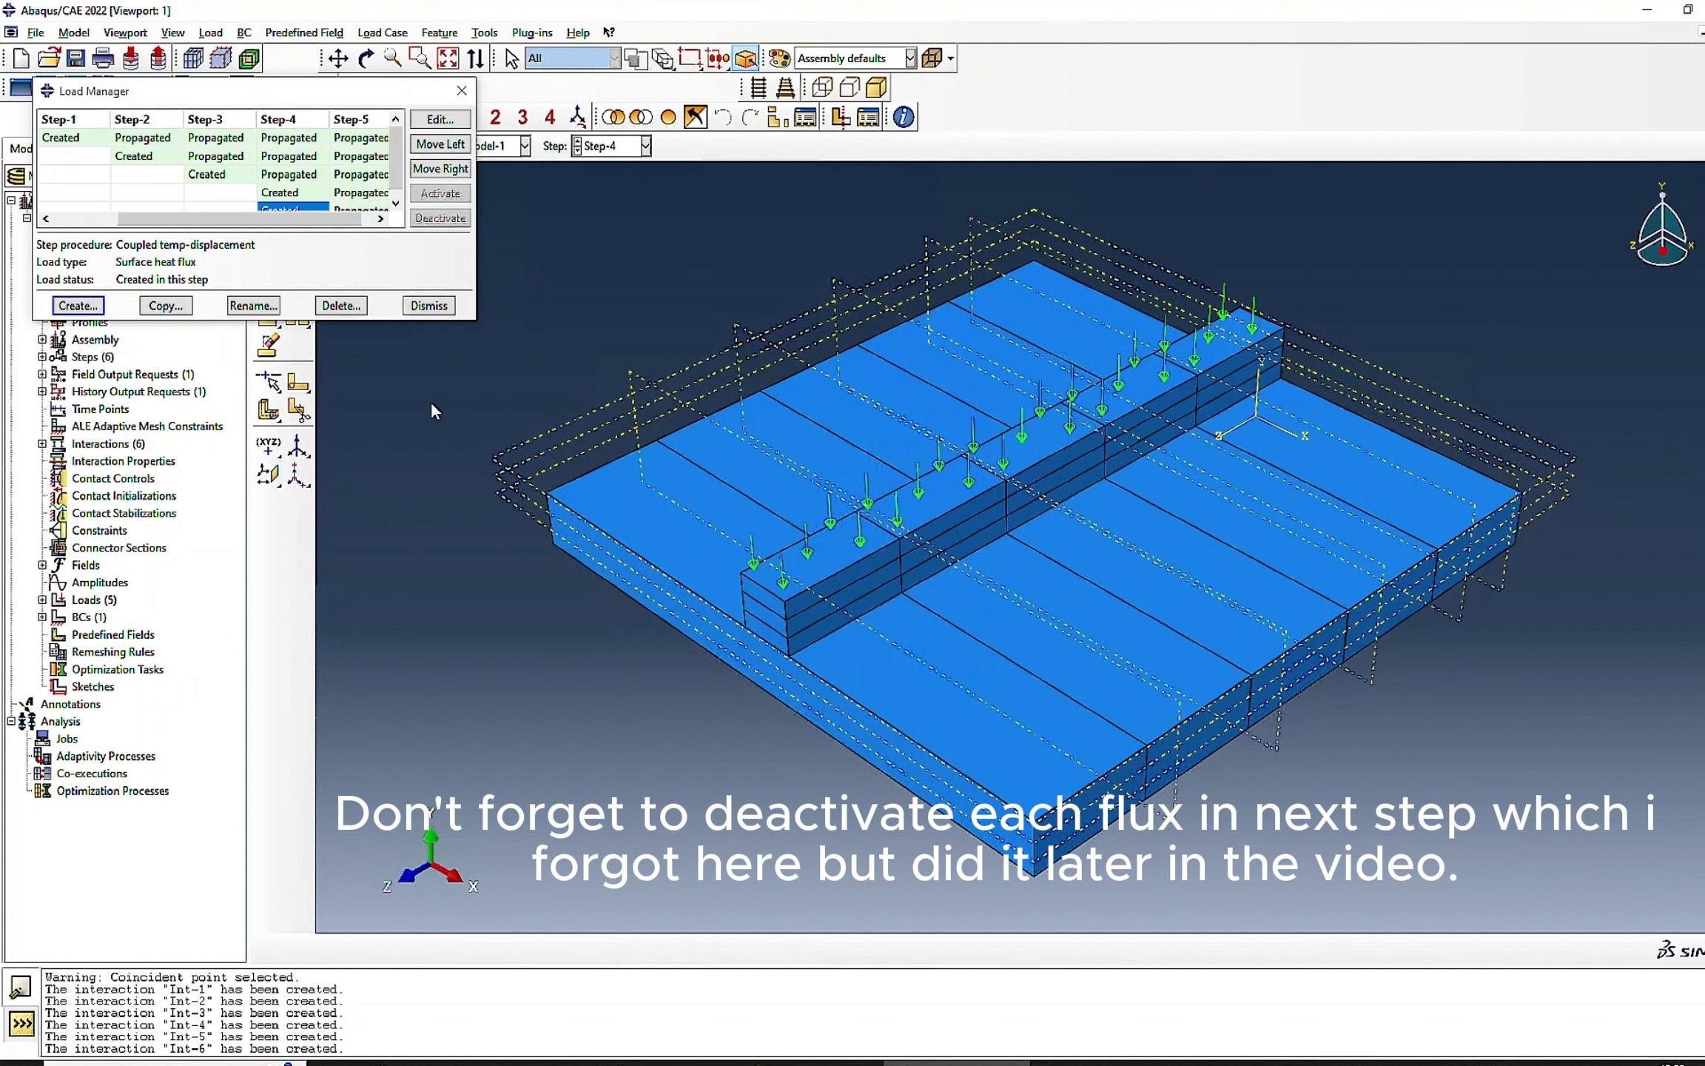
- Move the start of Load-5 from Step-4 forward to Step-5
left_click_drag(397, 177, 393, 217)
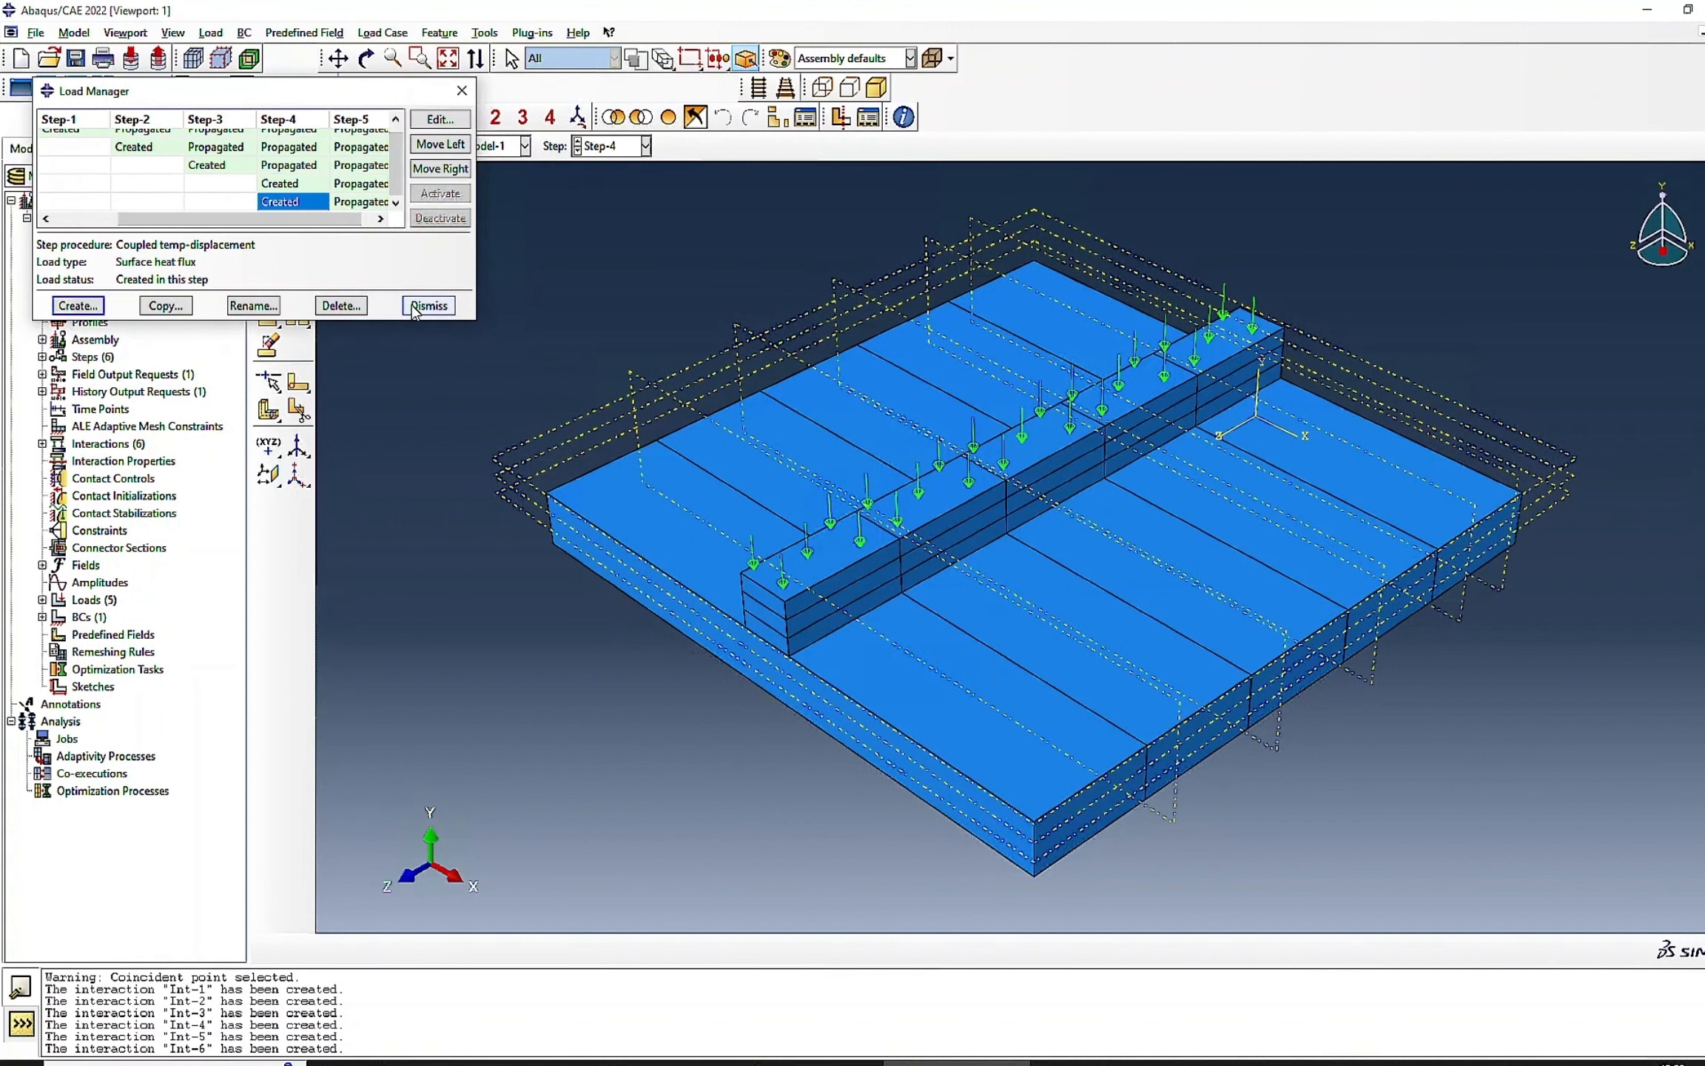
left_click_drag(288, 222, 301, 222)
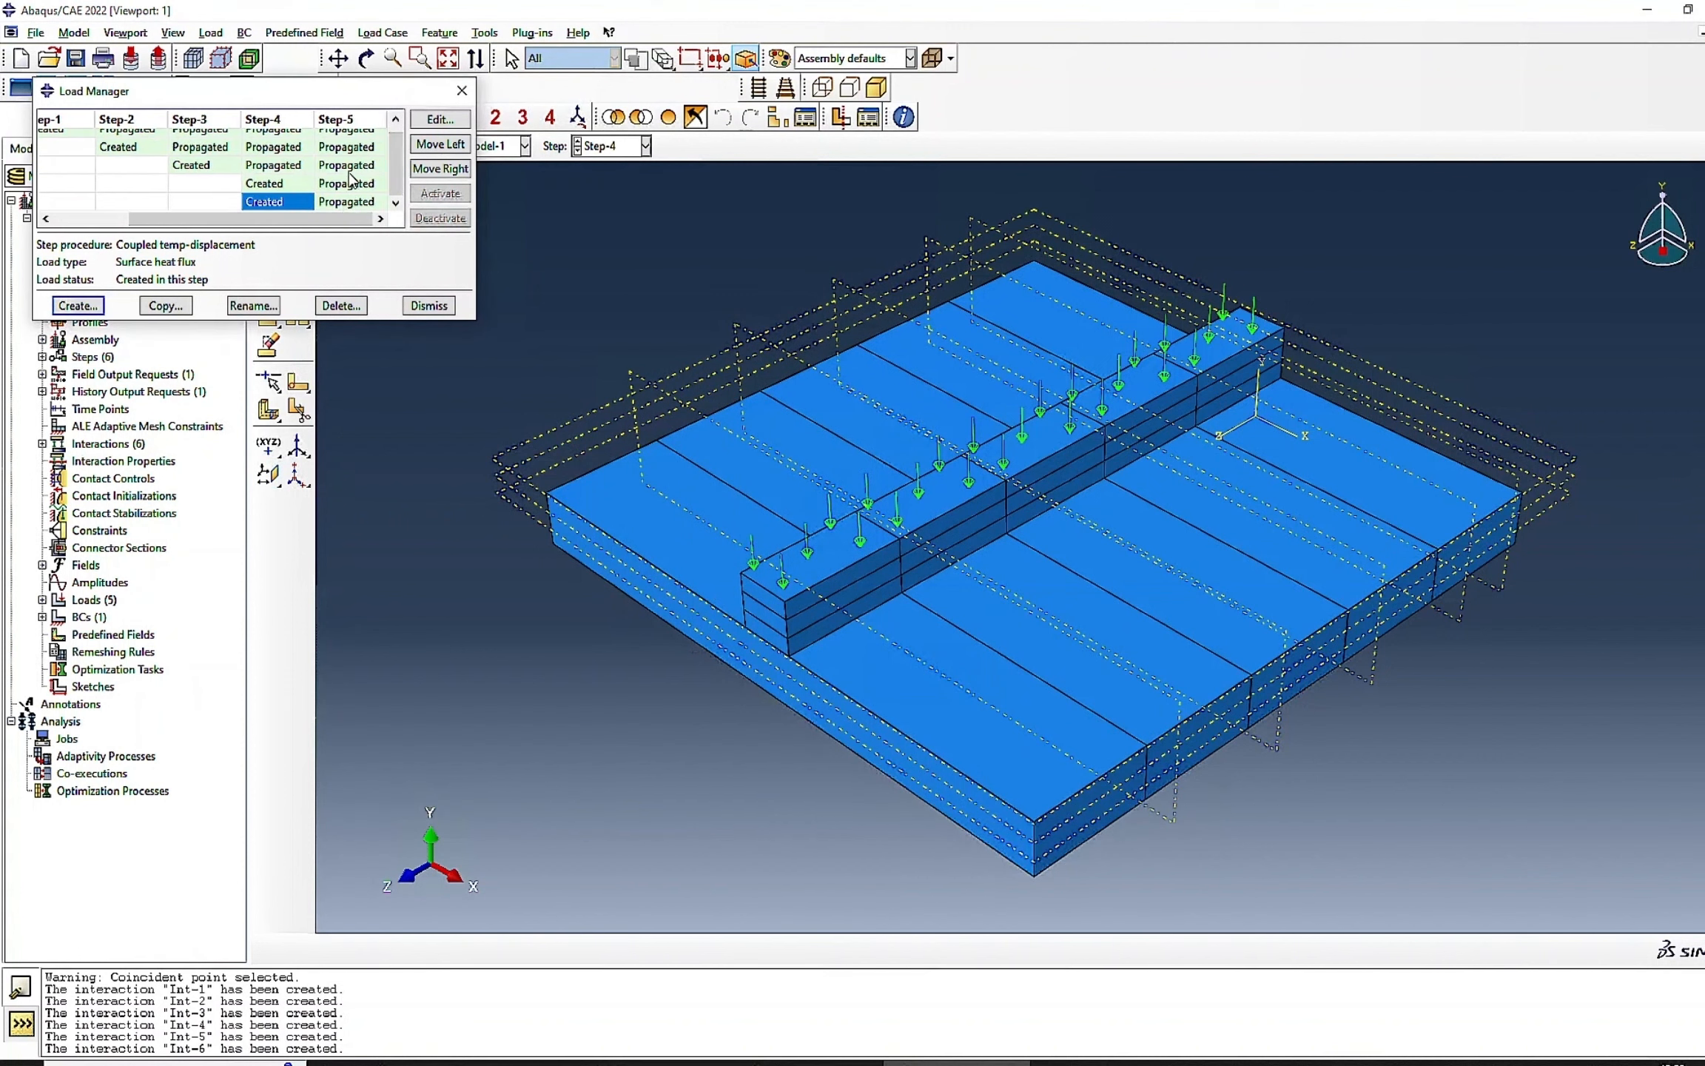
left_click(425, 168)
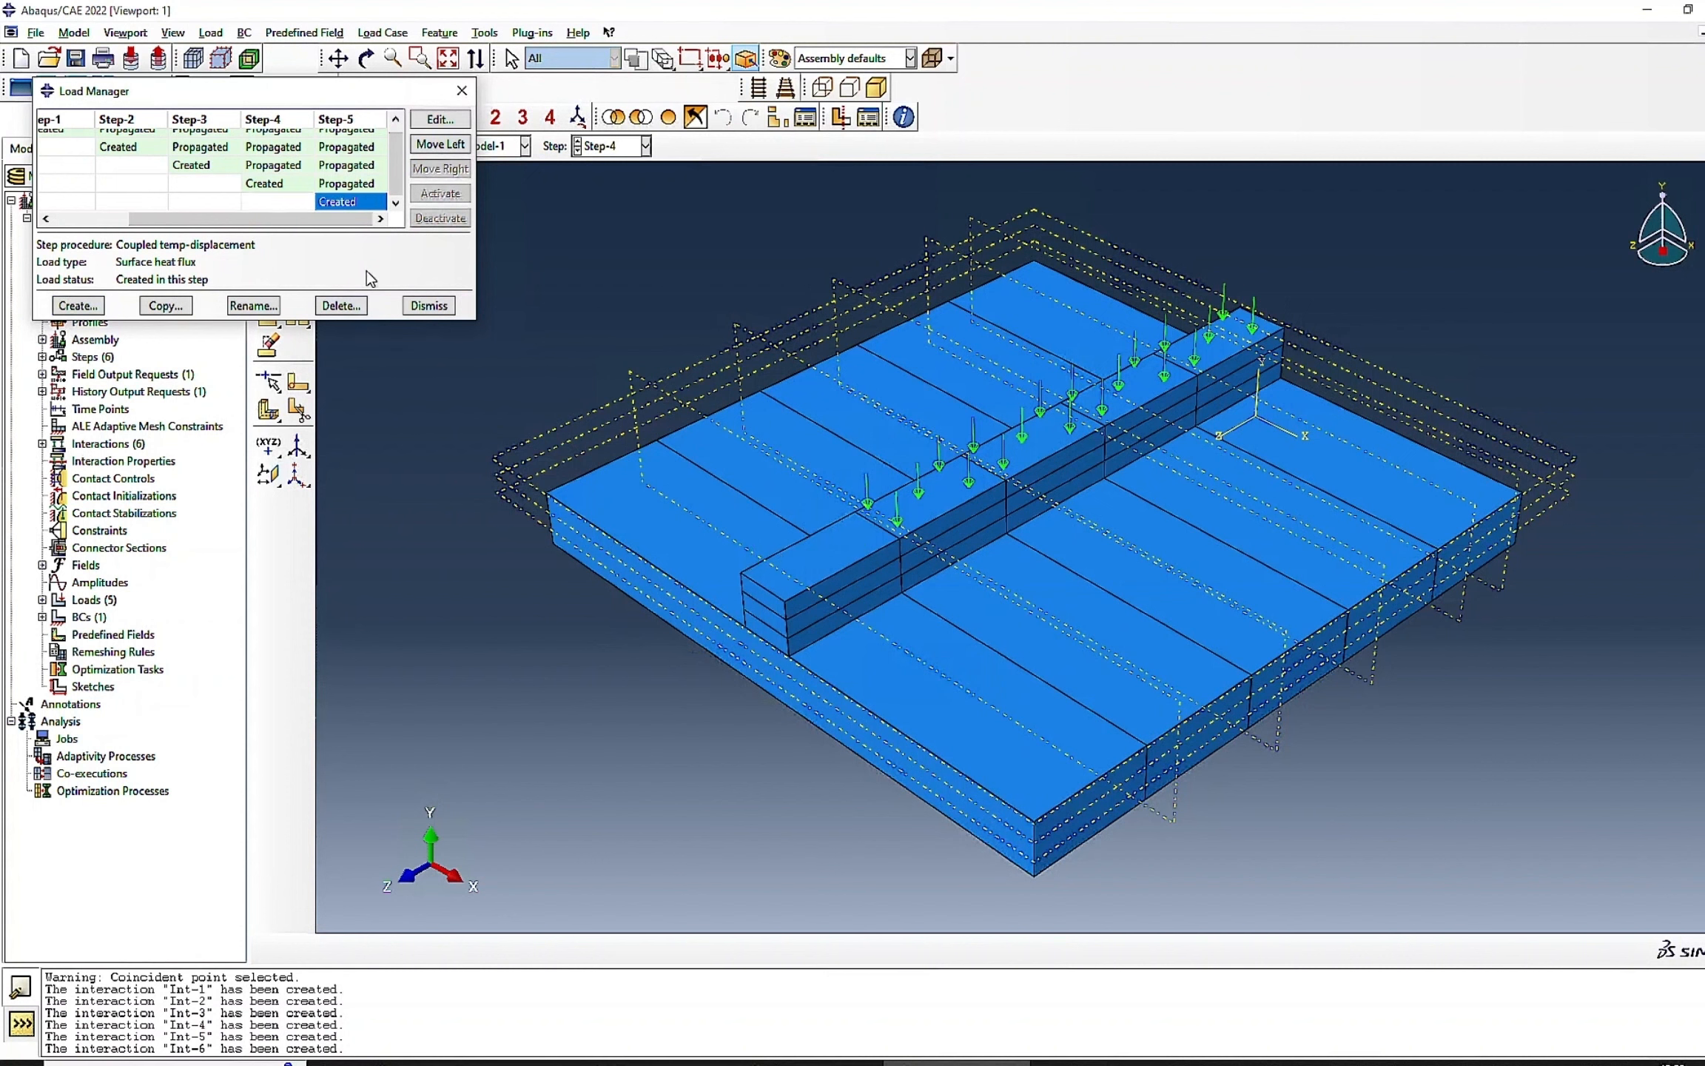
- Set the displayed analysis step to Step-5 and close the Load Manager
left_click(601, 156)
left_click(599, 250)
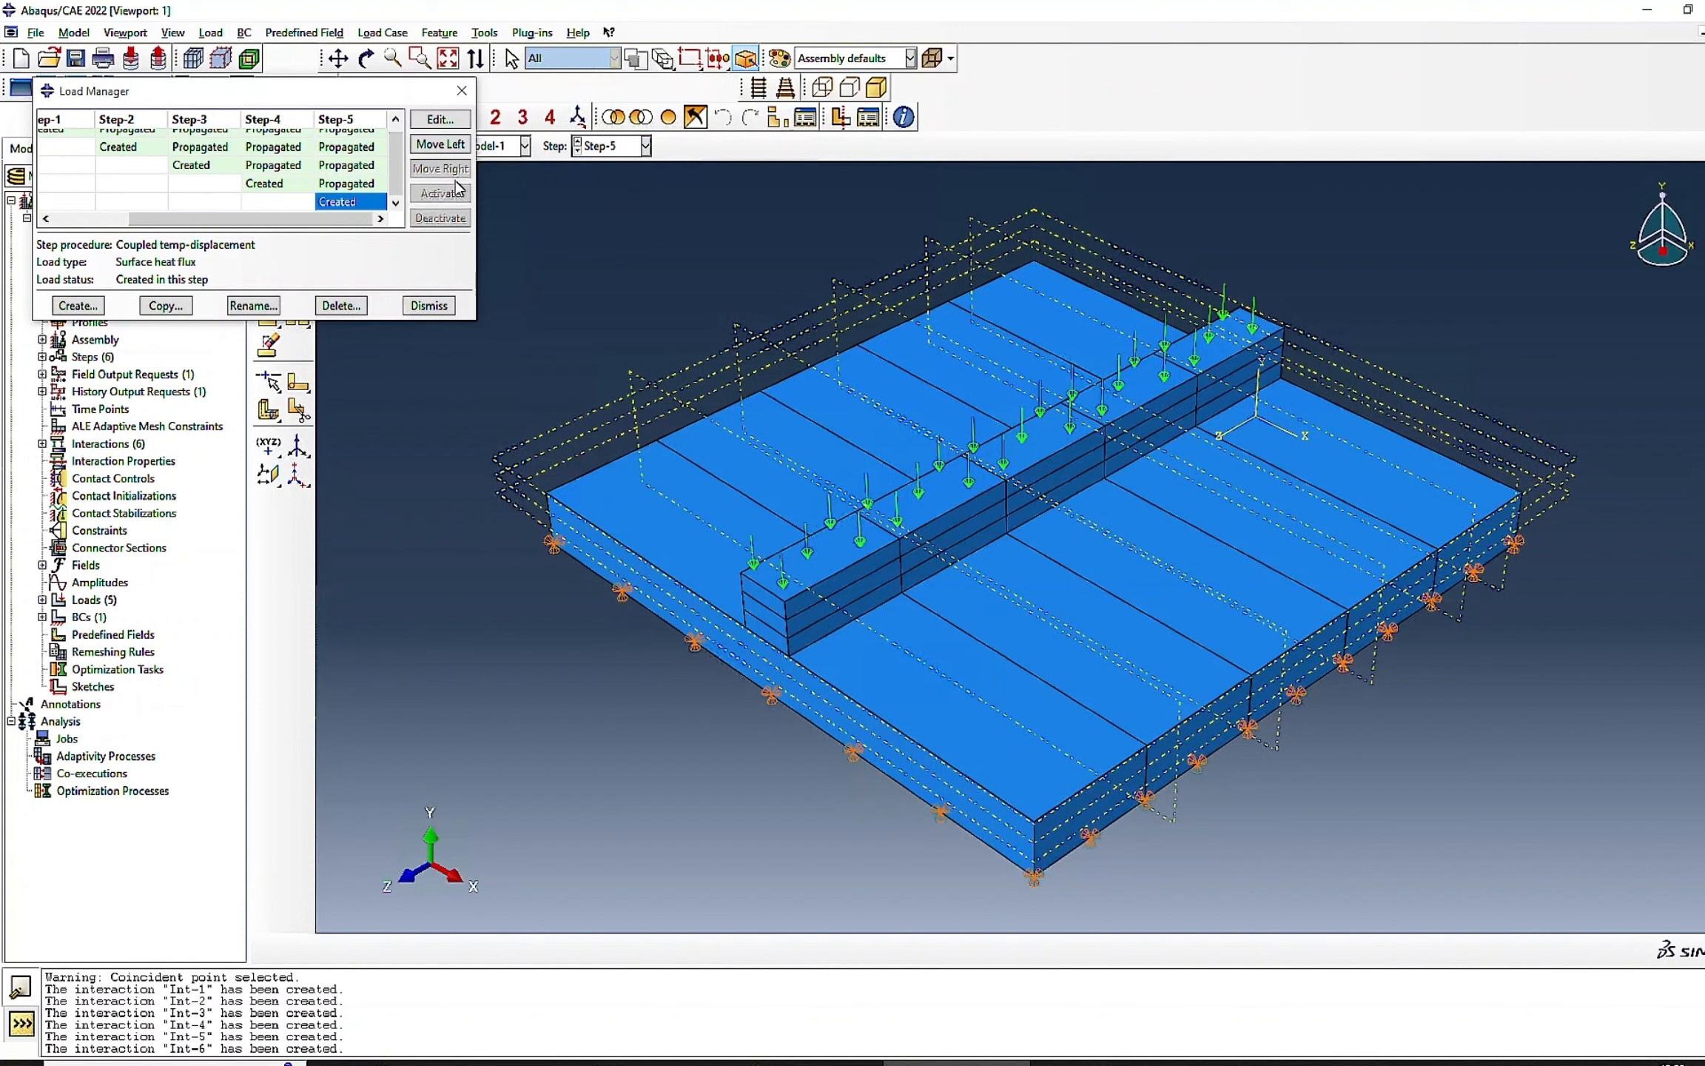
left_click(609, 151)
left_click(430, 309)
left_click(429, 305)
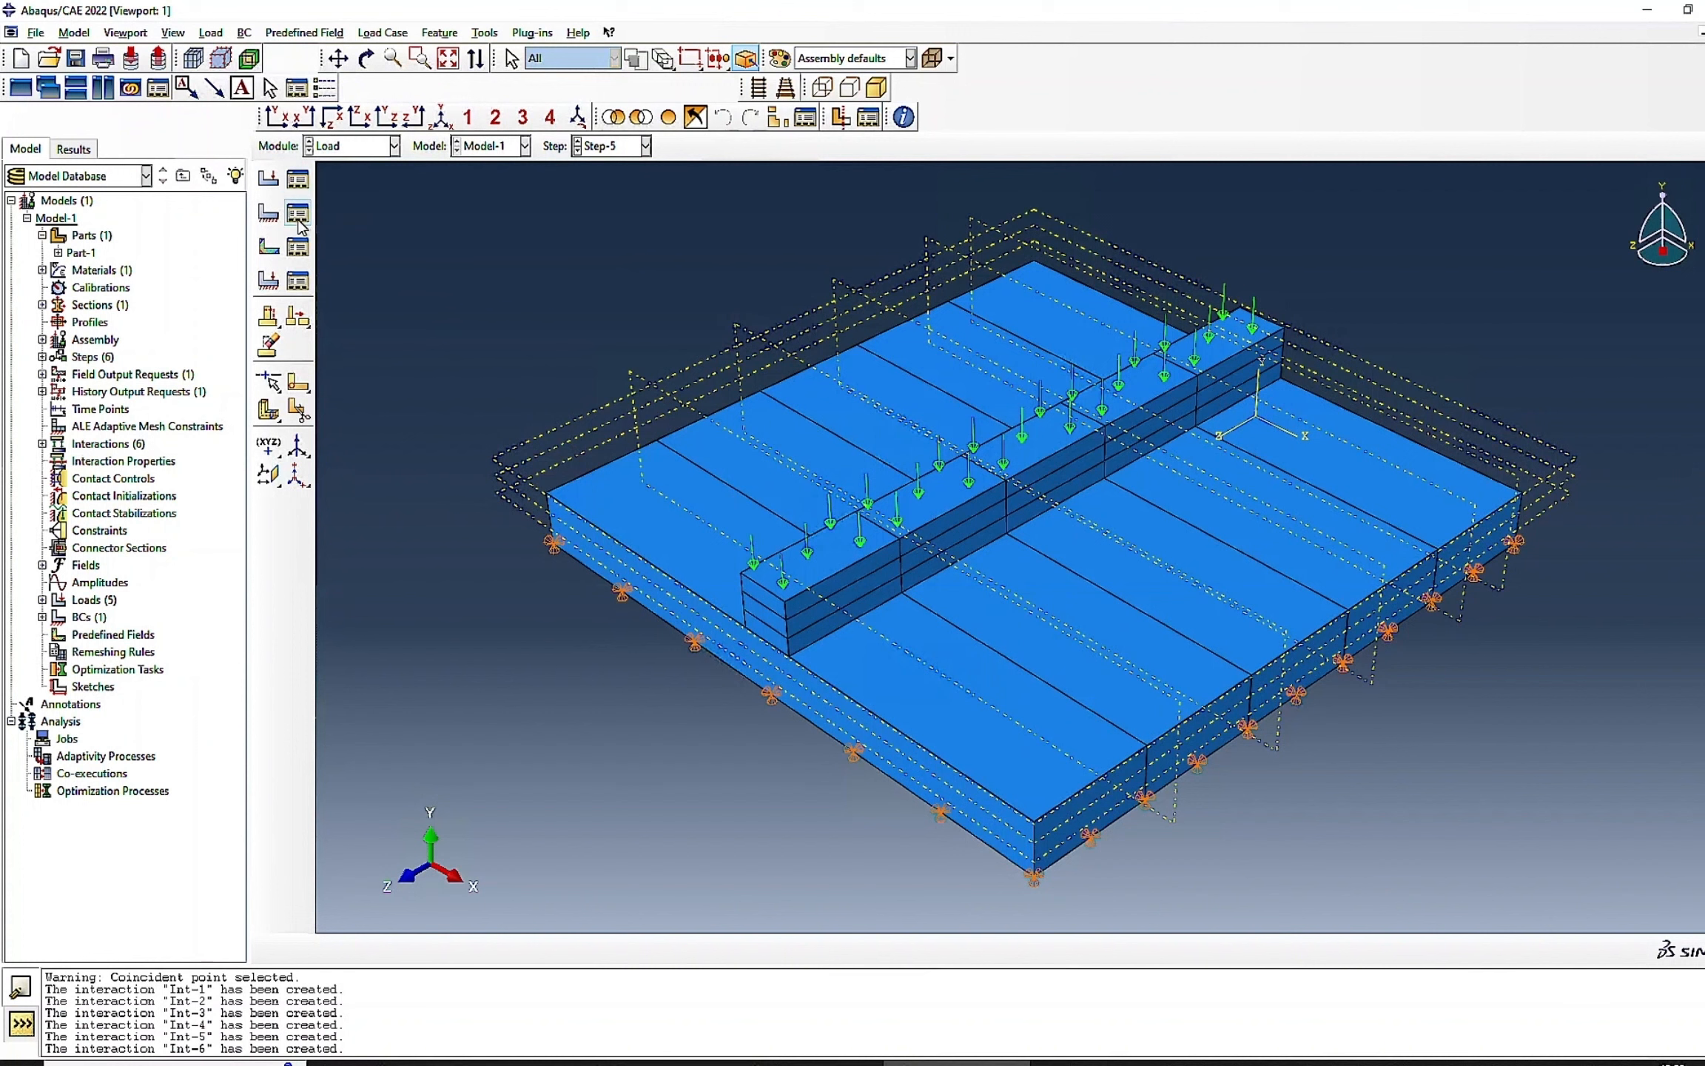
- Move the start of the Displacement/Rotation boundary condition from Step-5 back to the Initial step and close its manager
left_click(298, 213)
left_click_drag(270, 392, 373, 393)
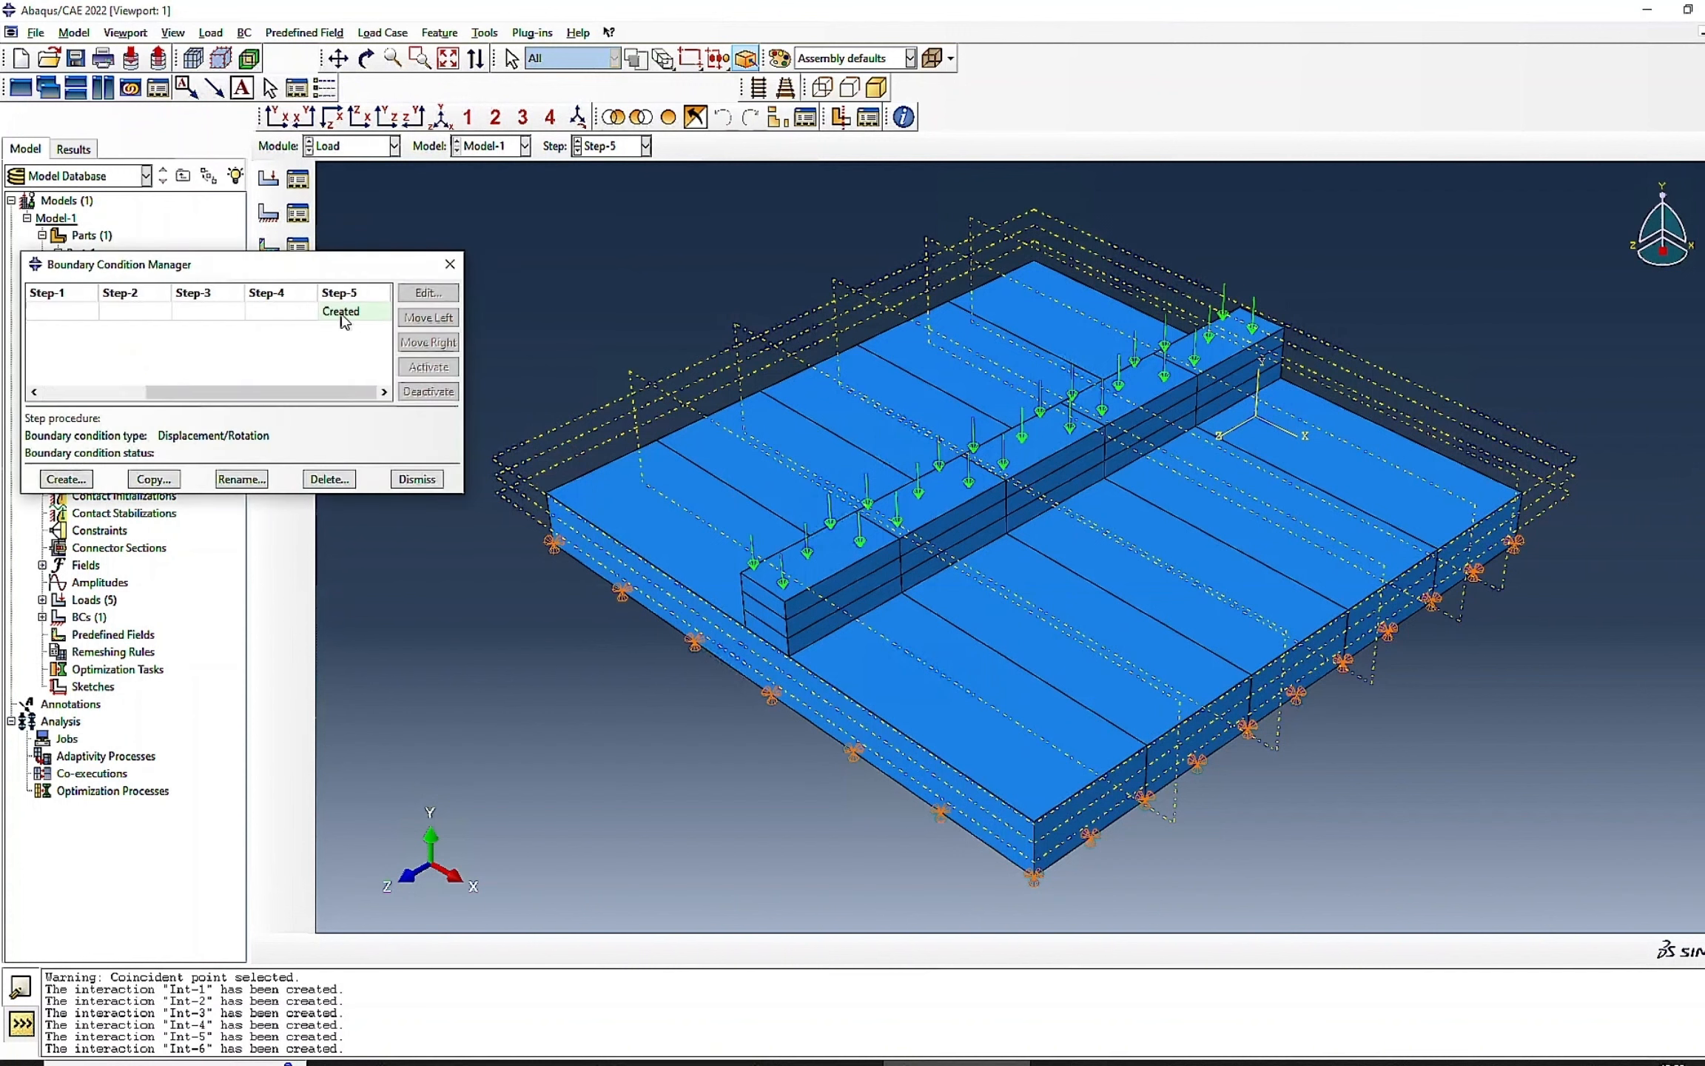
left_click(340, 314)
left_click(428, 317)
left_click(428, 317)
left_click(427, 318)
left_click(428, 319)
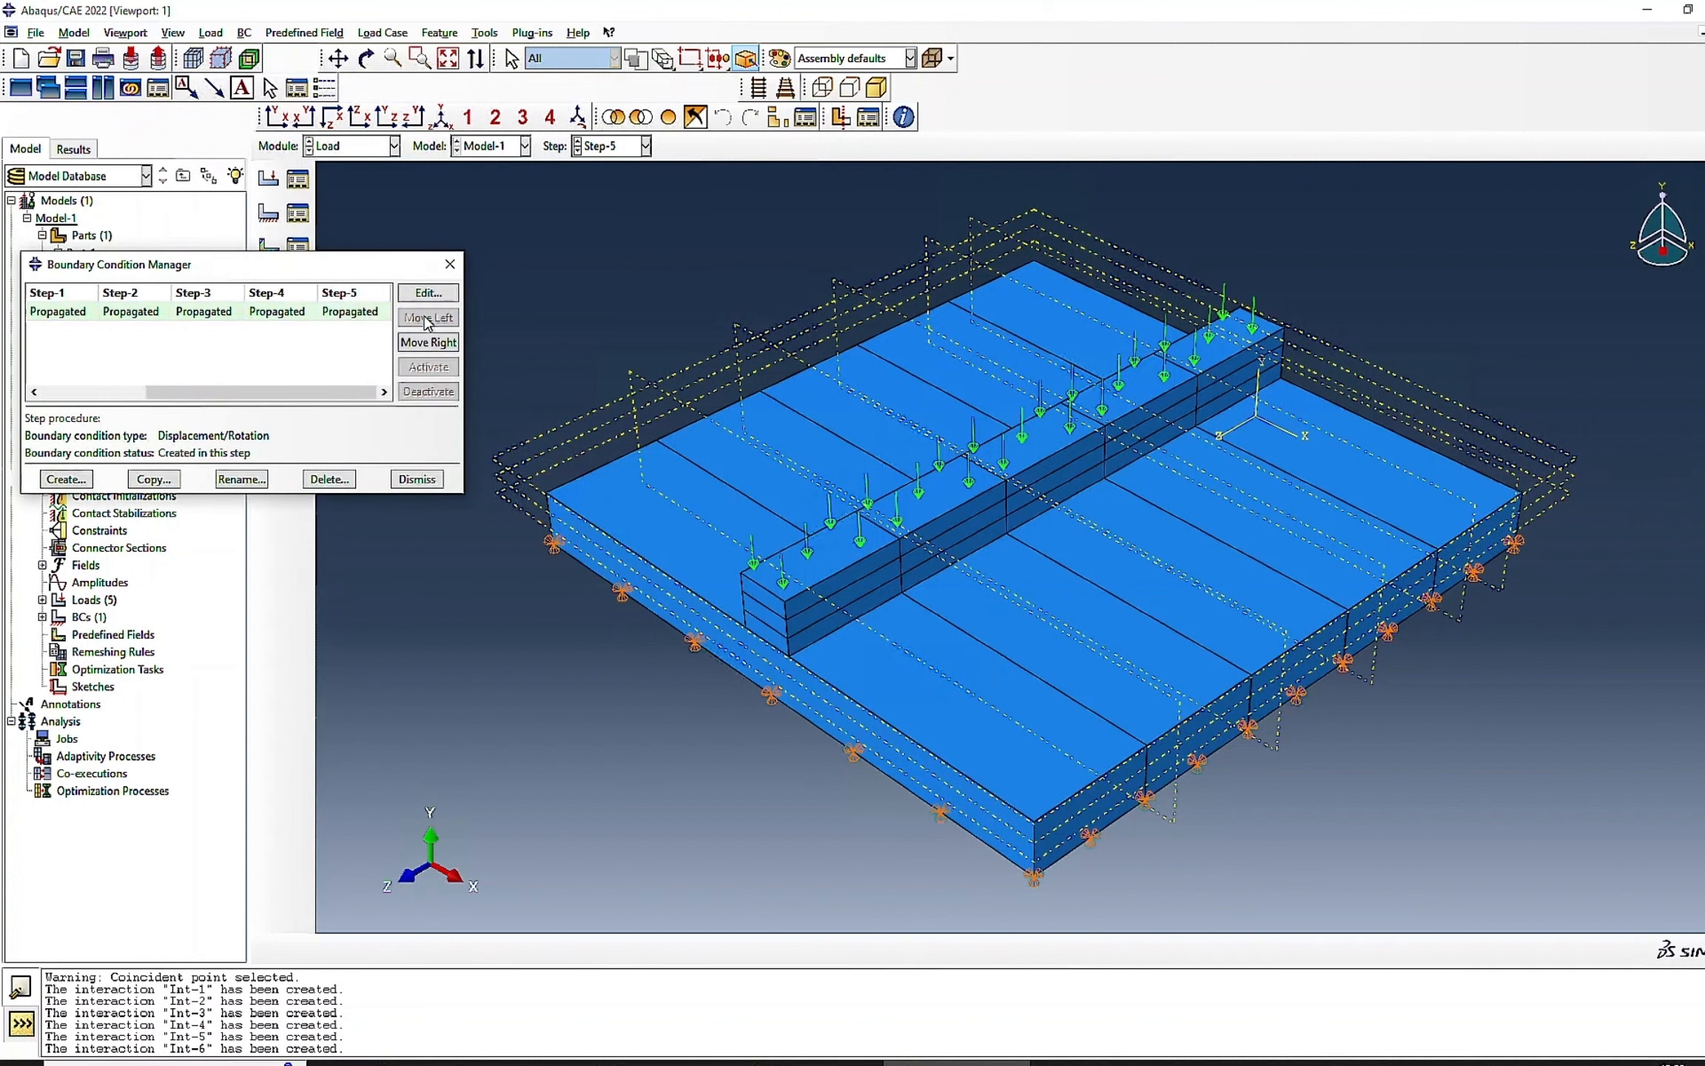
left_click(417, 479)
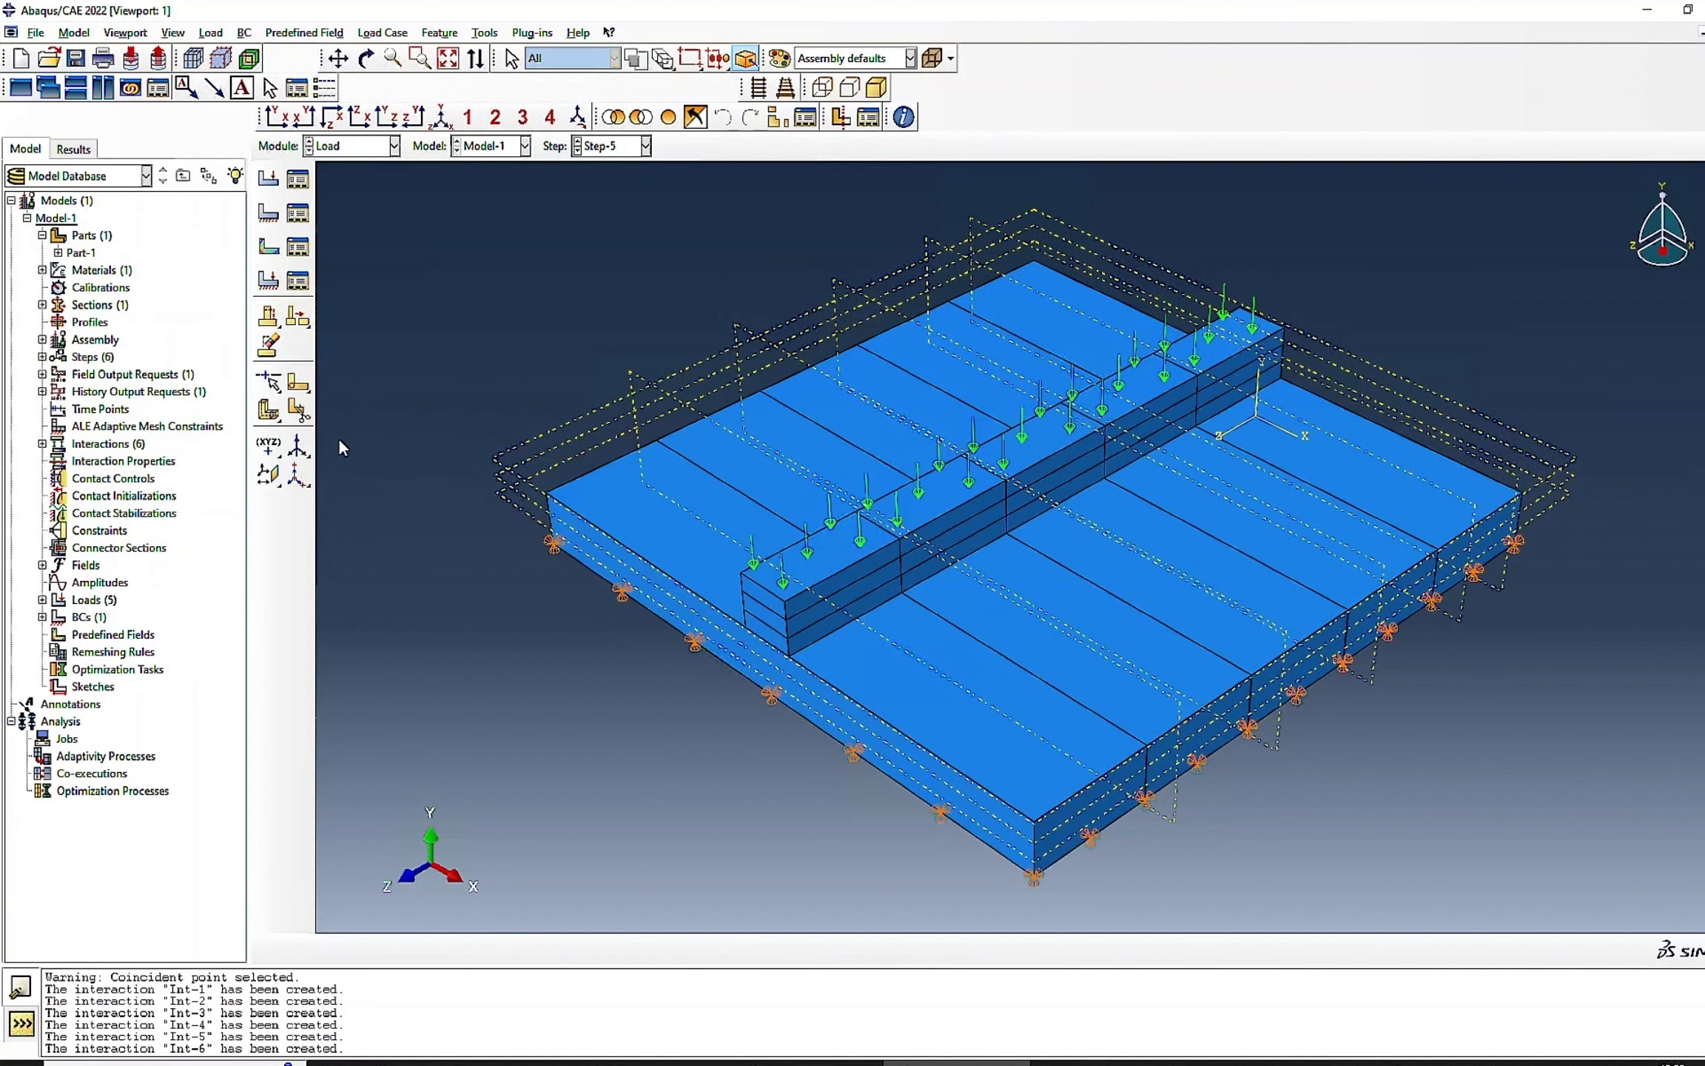
- Open the choice of modules from the Load module
left_click(363, 148)
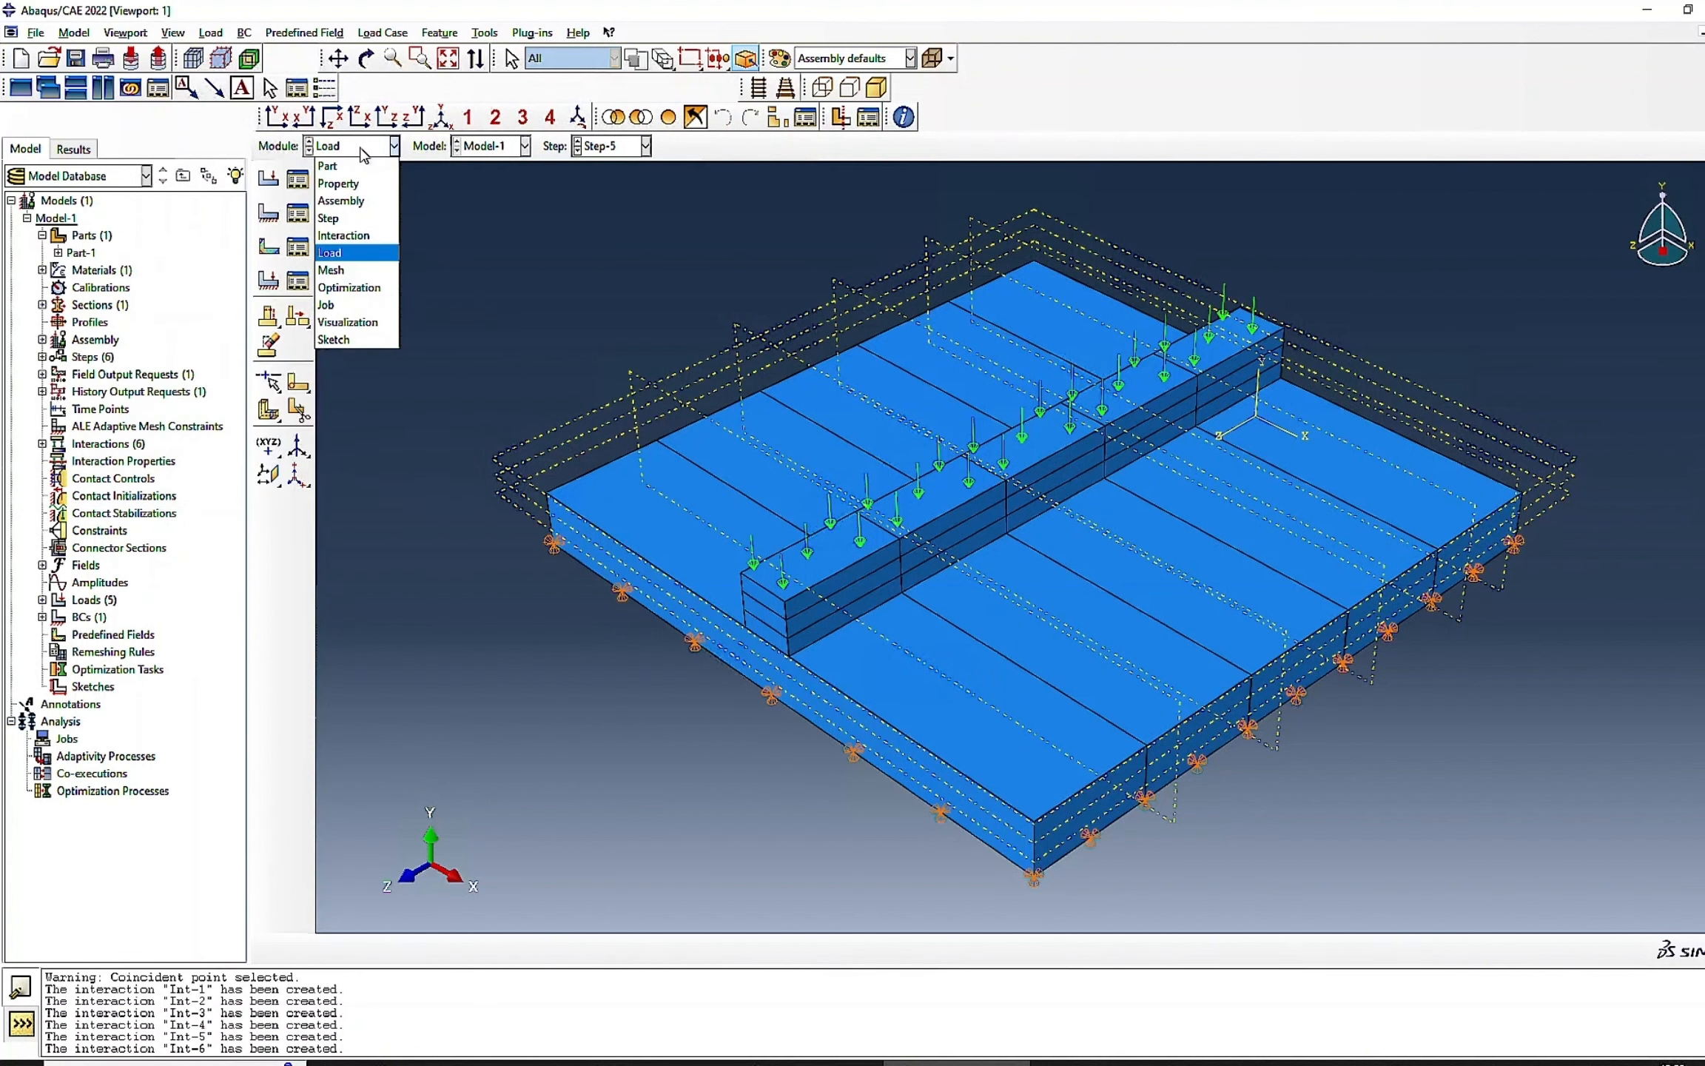
- Switch to the Mesh module and make the part Part-1 the object for meshing instead of the assembly
left_click(343, 259)
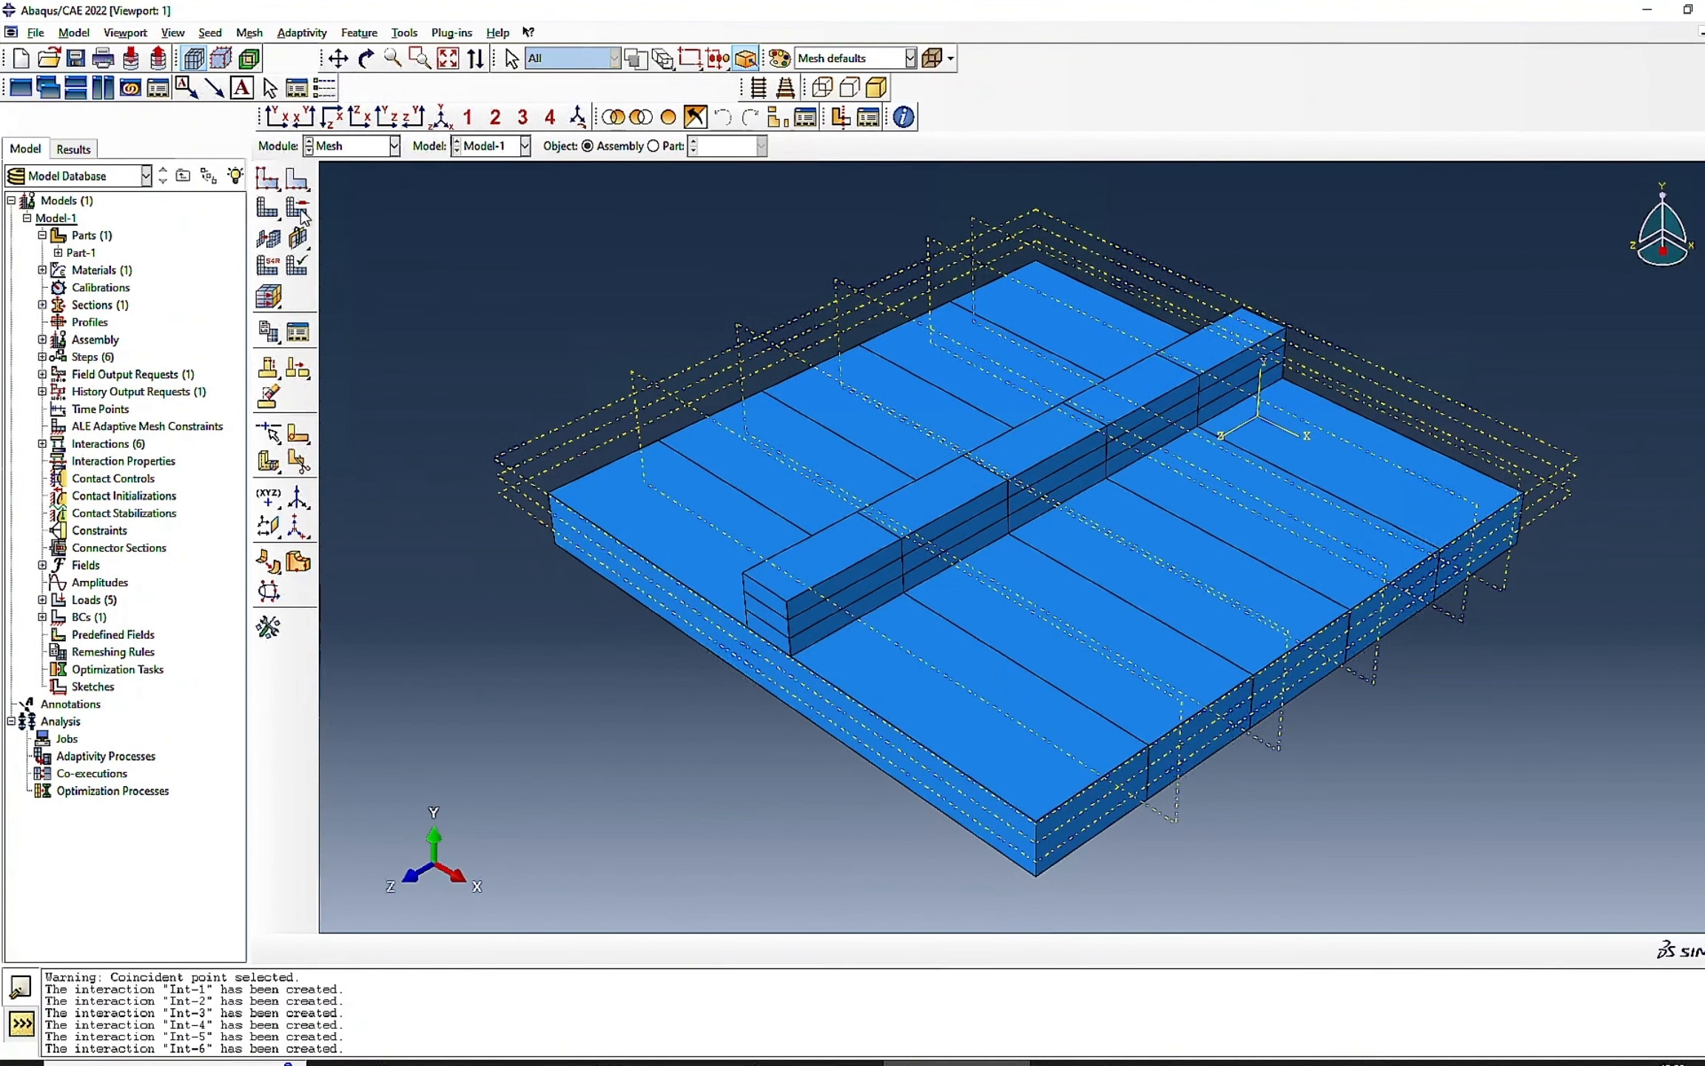
left_click(271, 185)
left_click(875, 574)
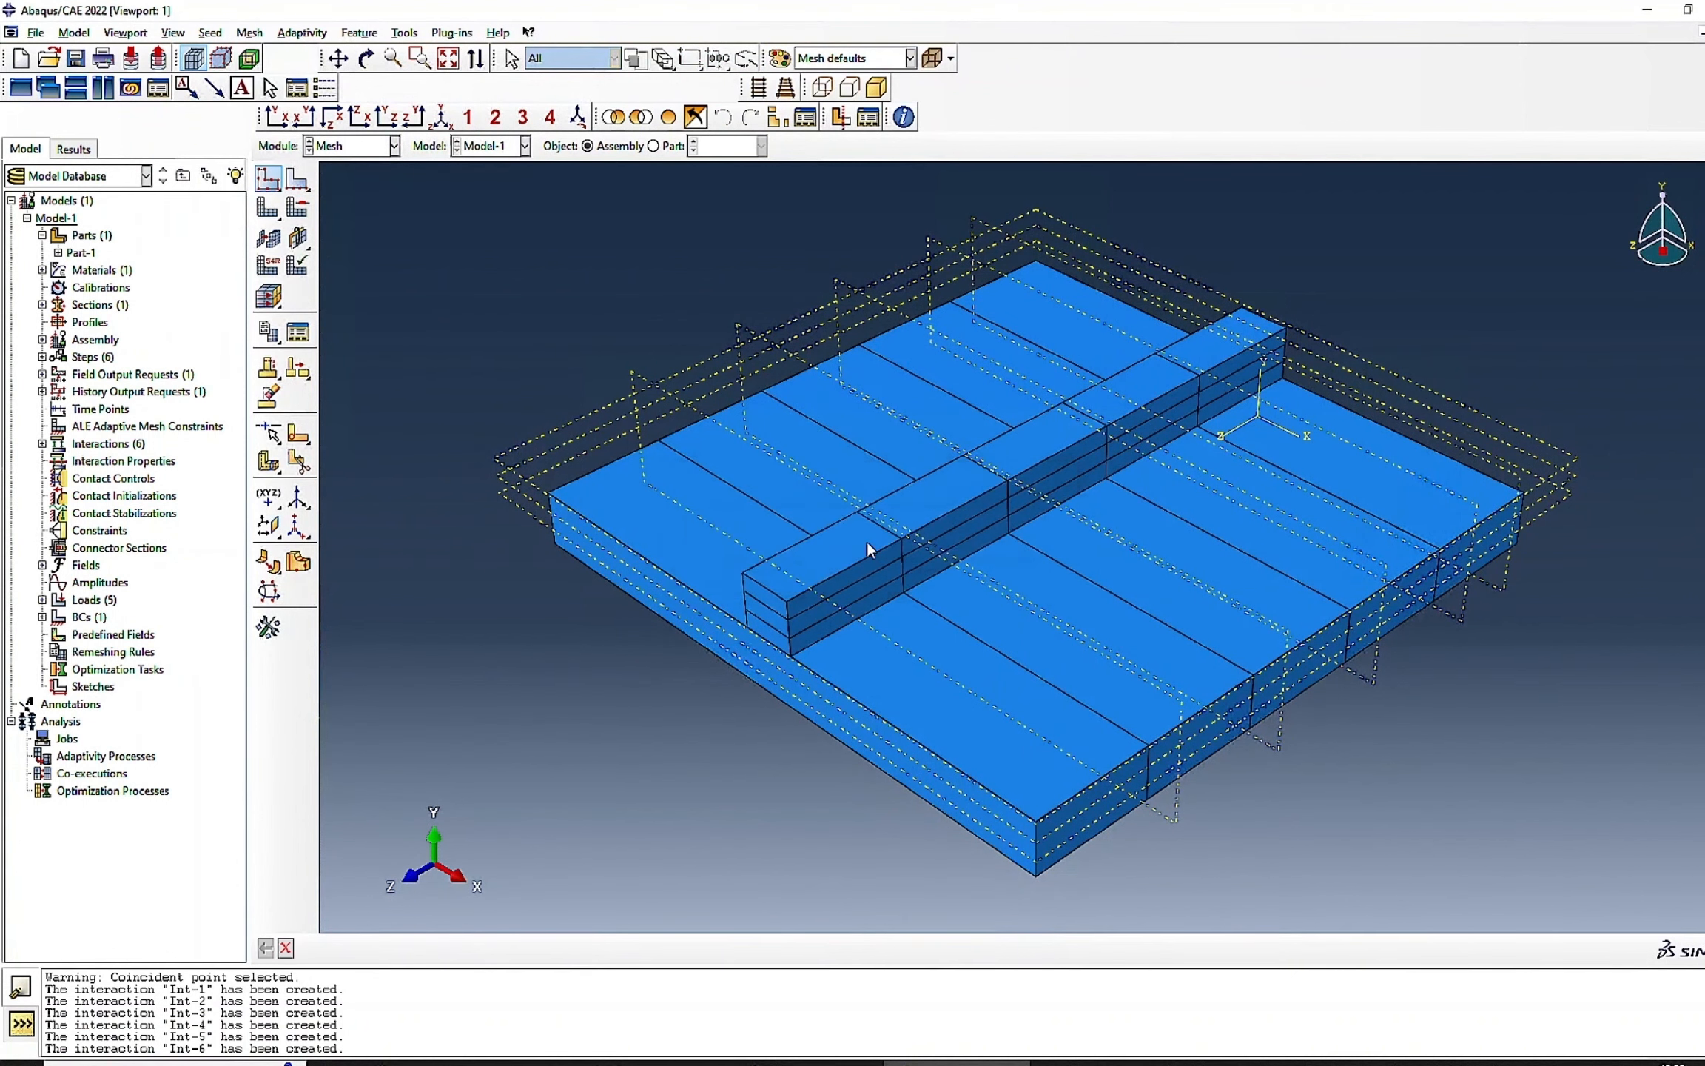
left_click(672, 146)
- Seed Part-1 with an approximate global size of 5 and generate its mesh
left_click(268, 178)
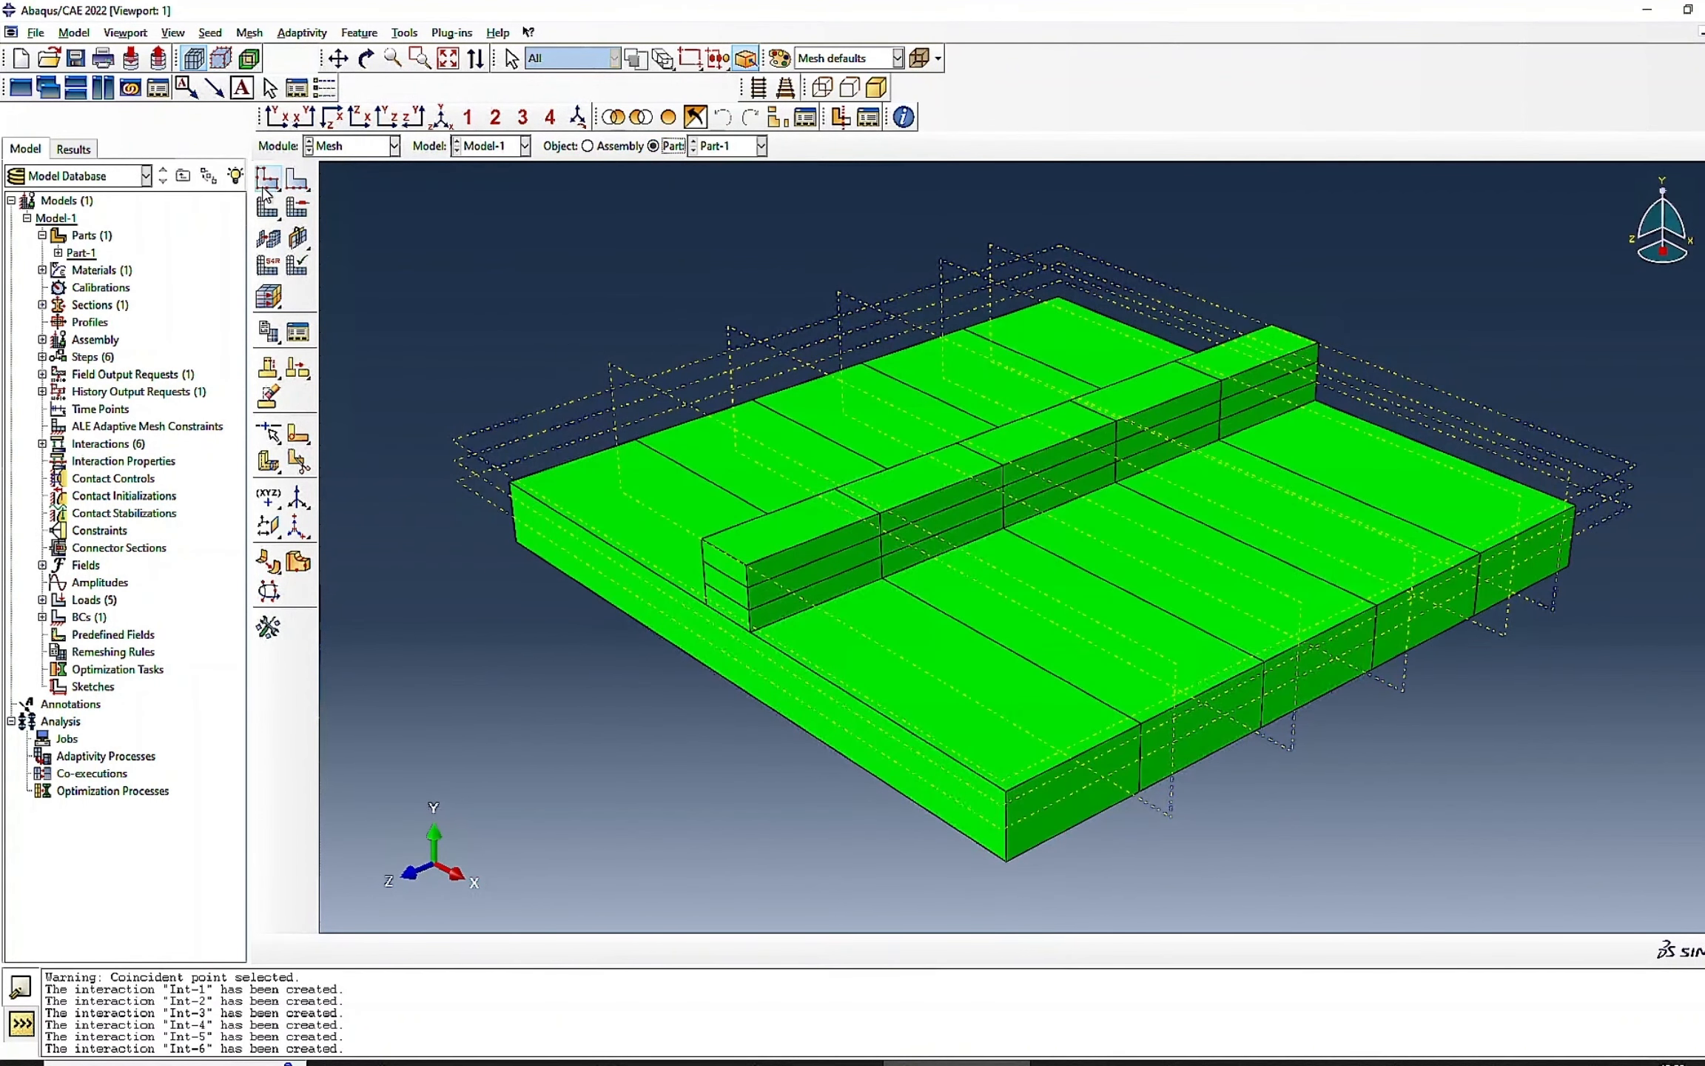
left_click(164, 365)
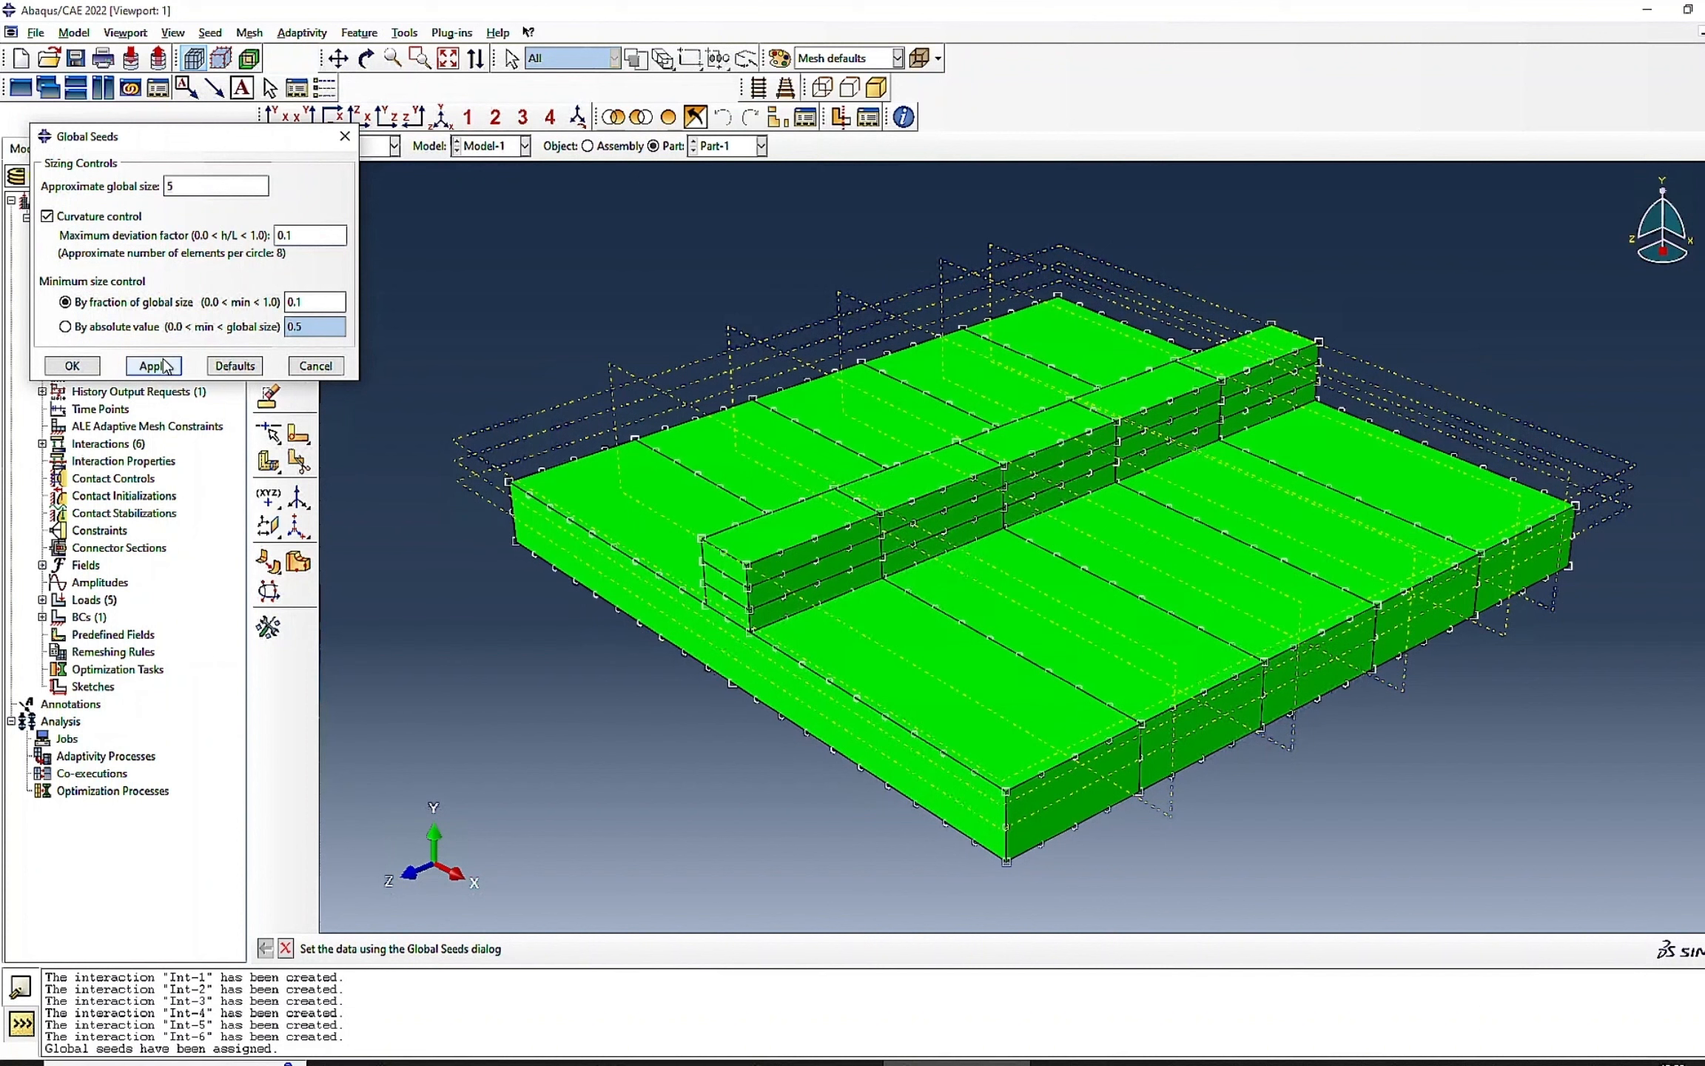
left_click(73, 367)
left_click(267, 208)
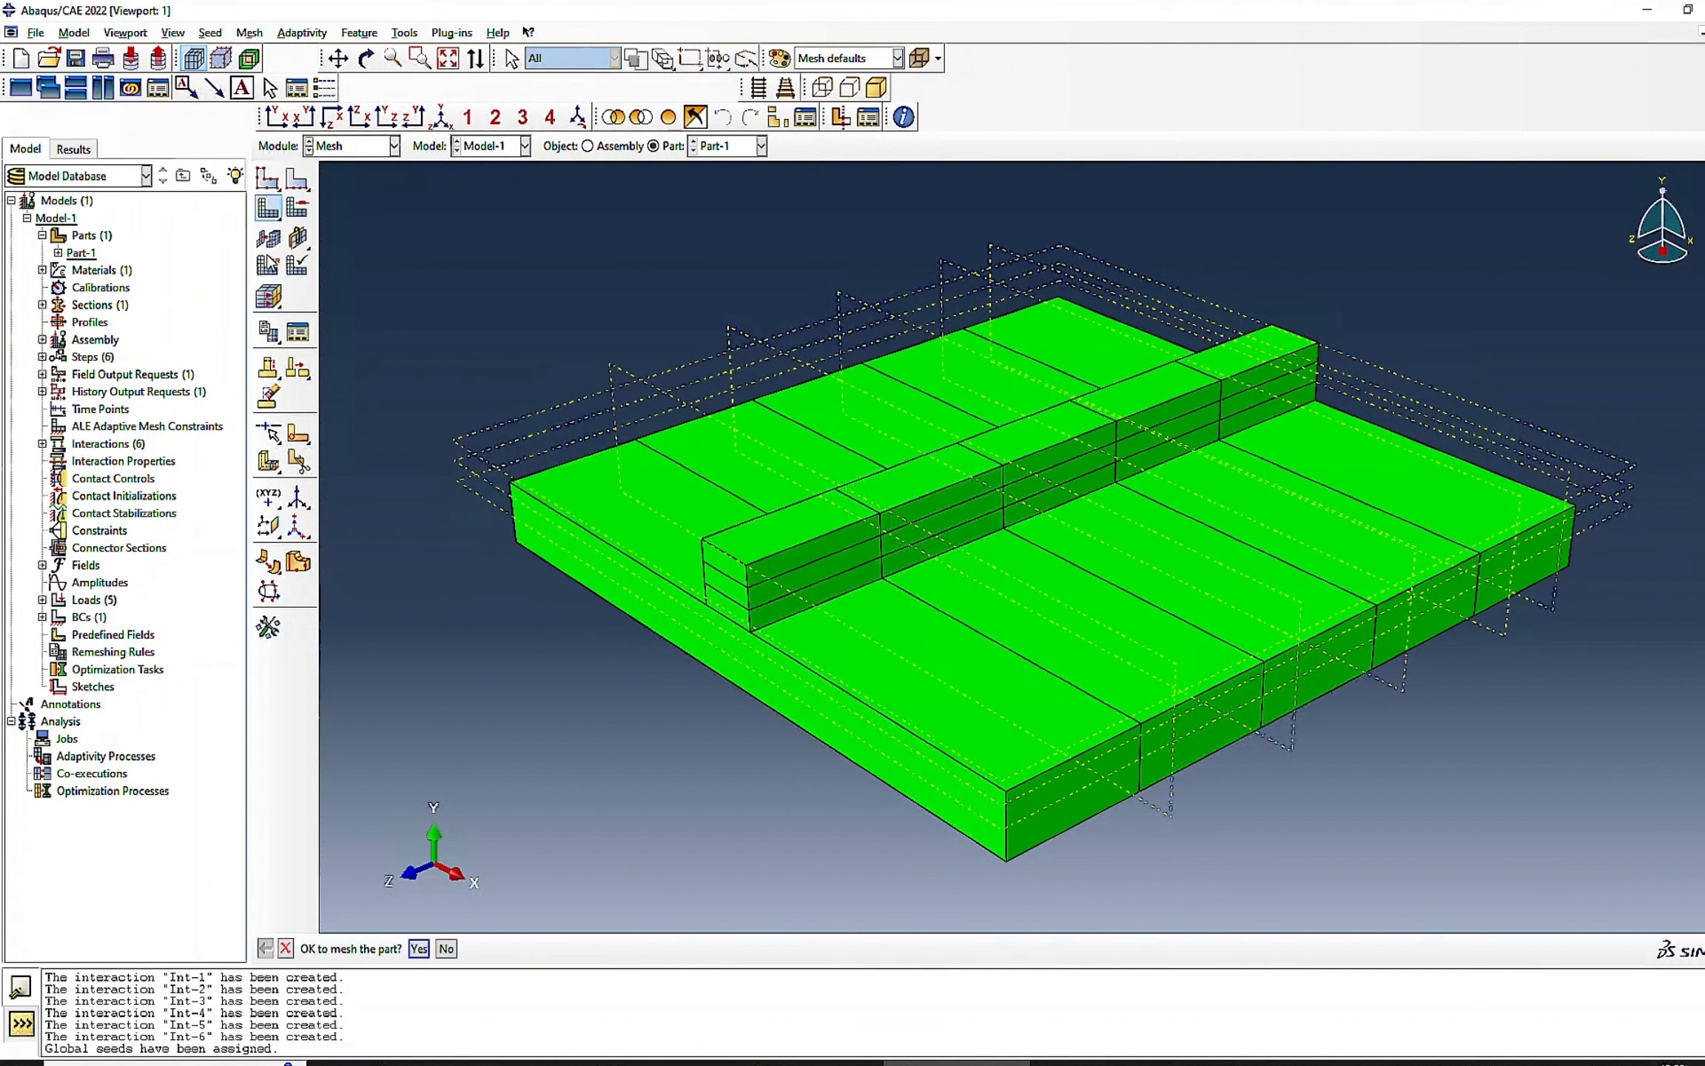
left_click(419, 948)
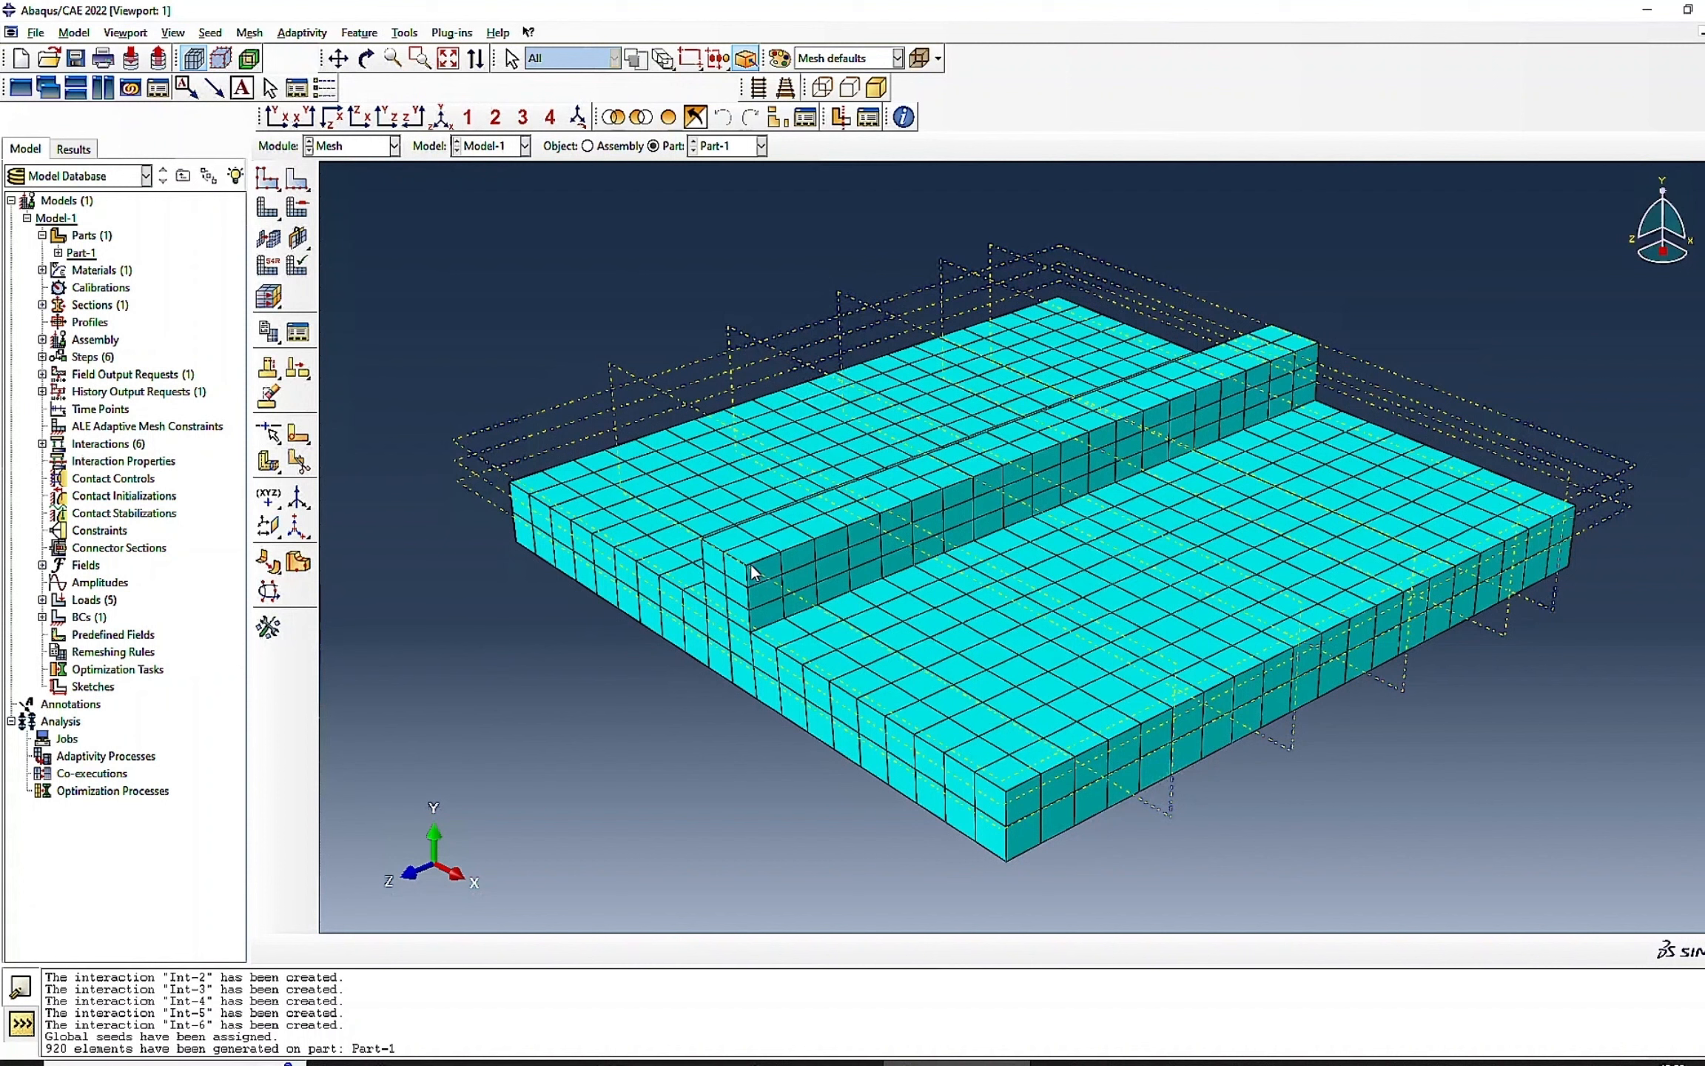
- Reseed Part-1 with a finer approximate global size of 2.5 and mesh the part again
left_click(273, 182)
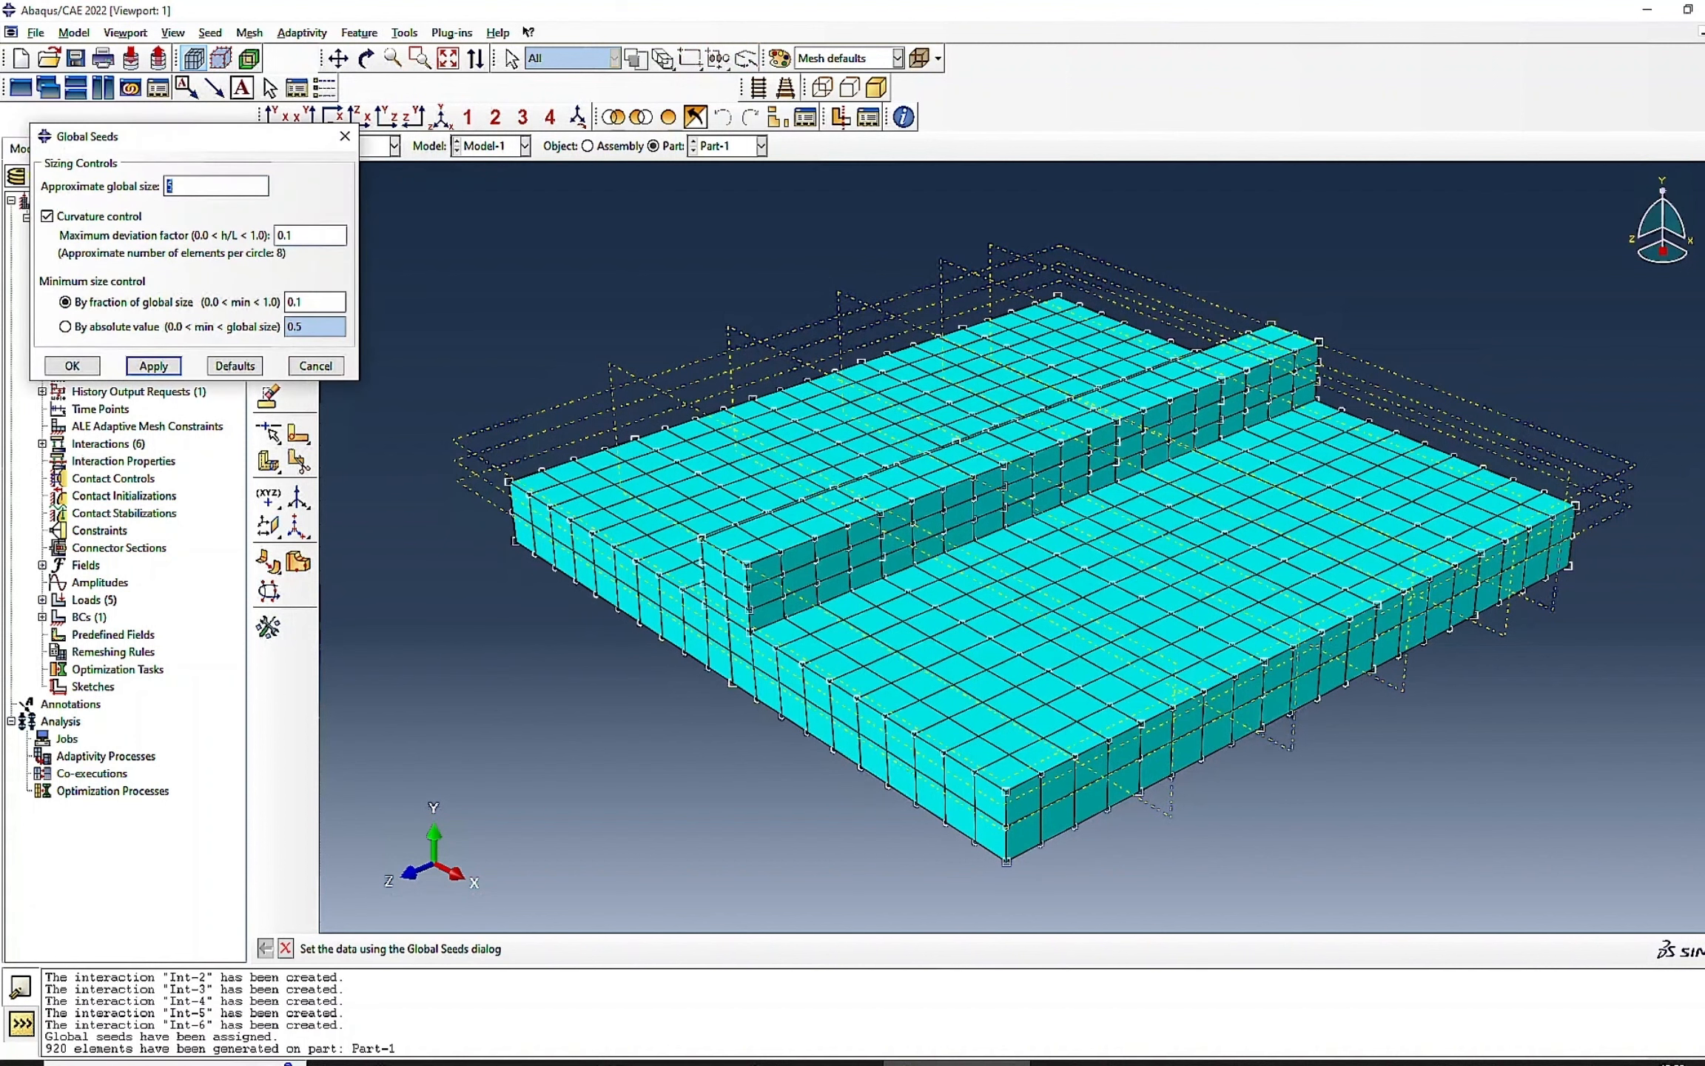
type("0.5")
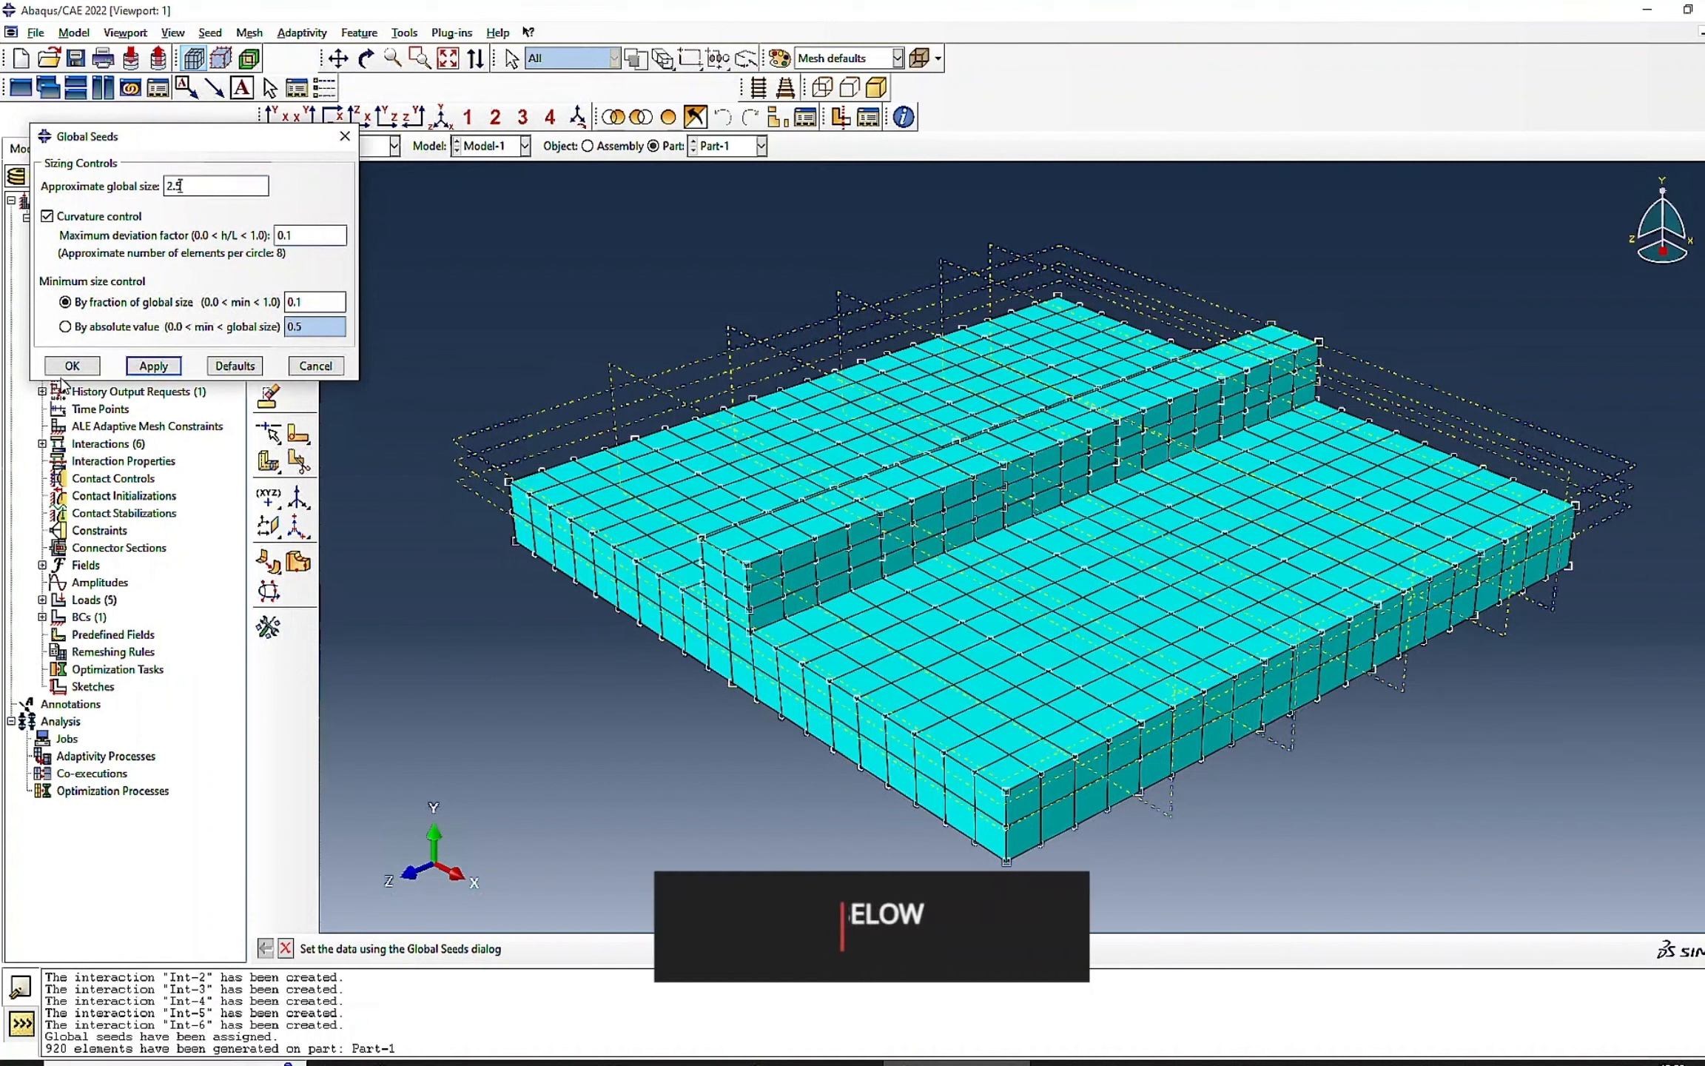
left_click(72, 366)
left_click(108, 297)
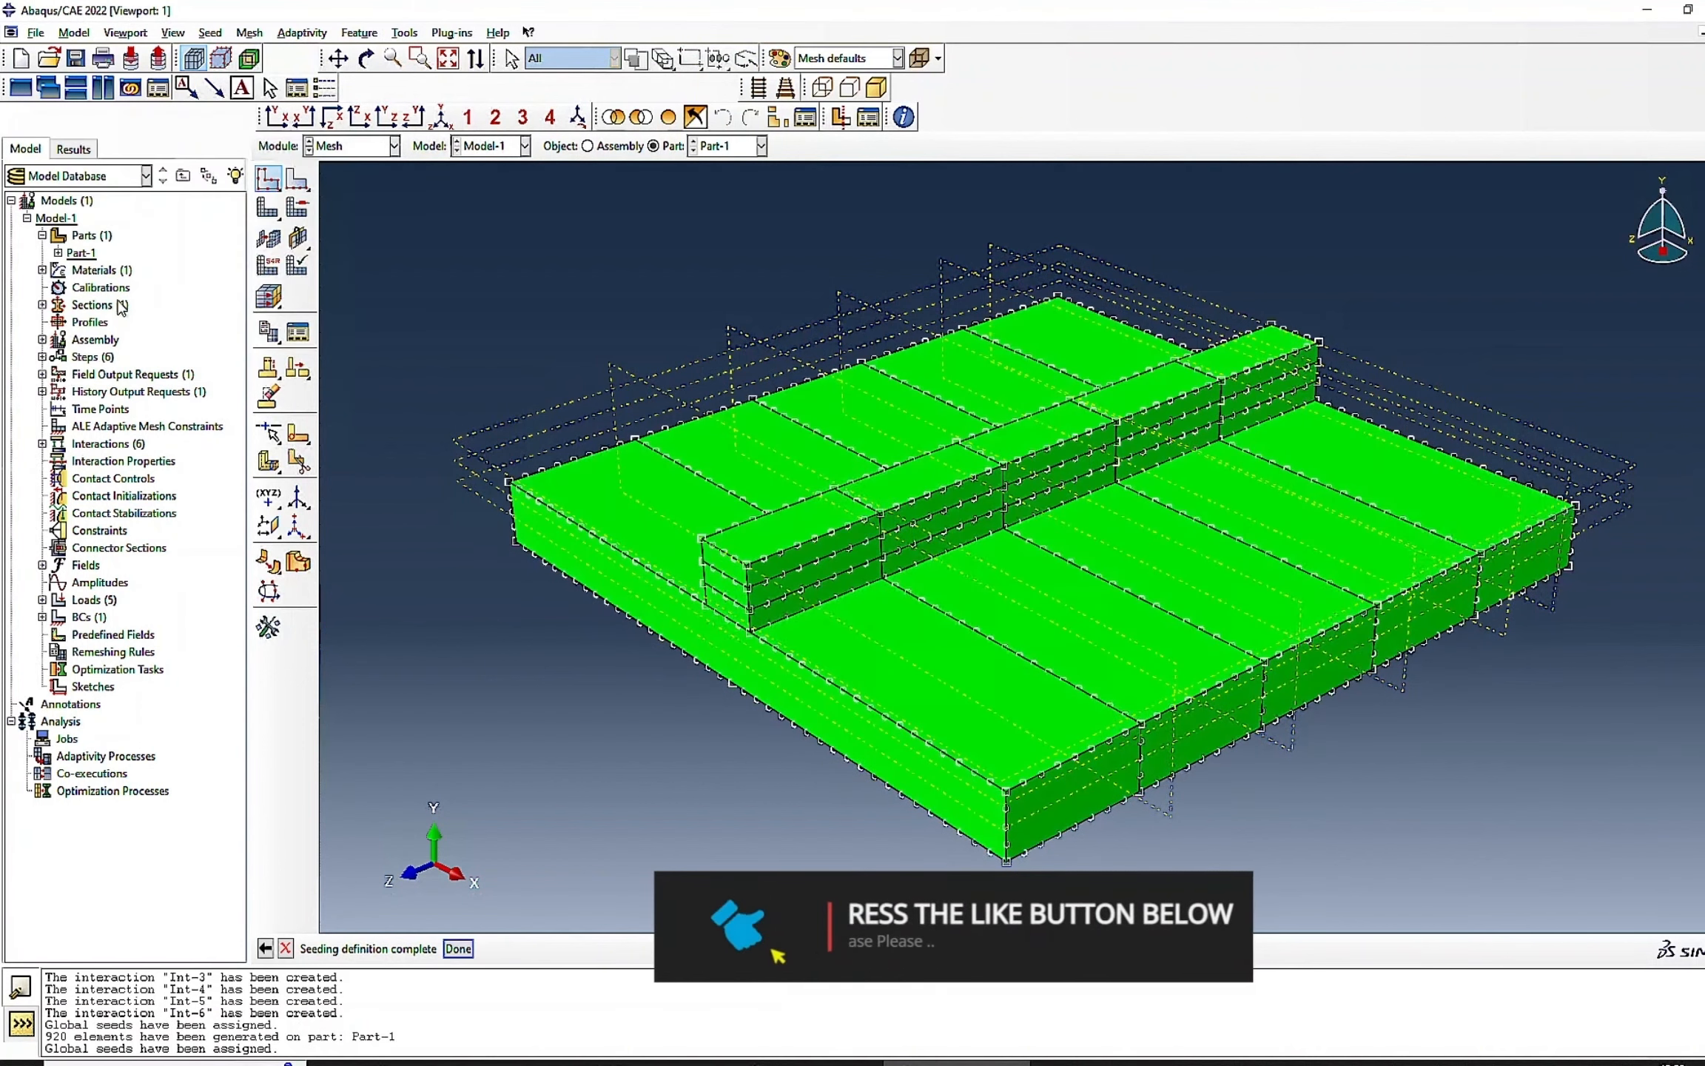
left_click(268, 208)
left_click(418, 949)
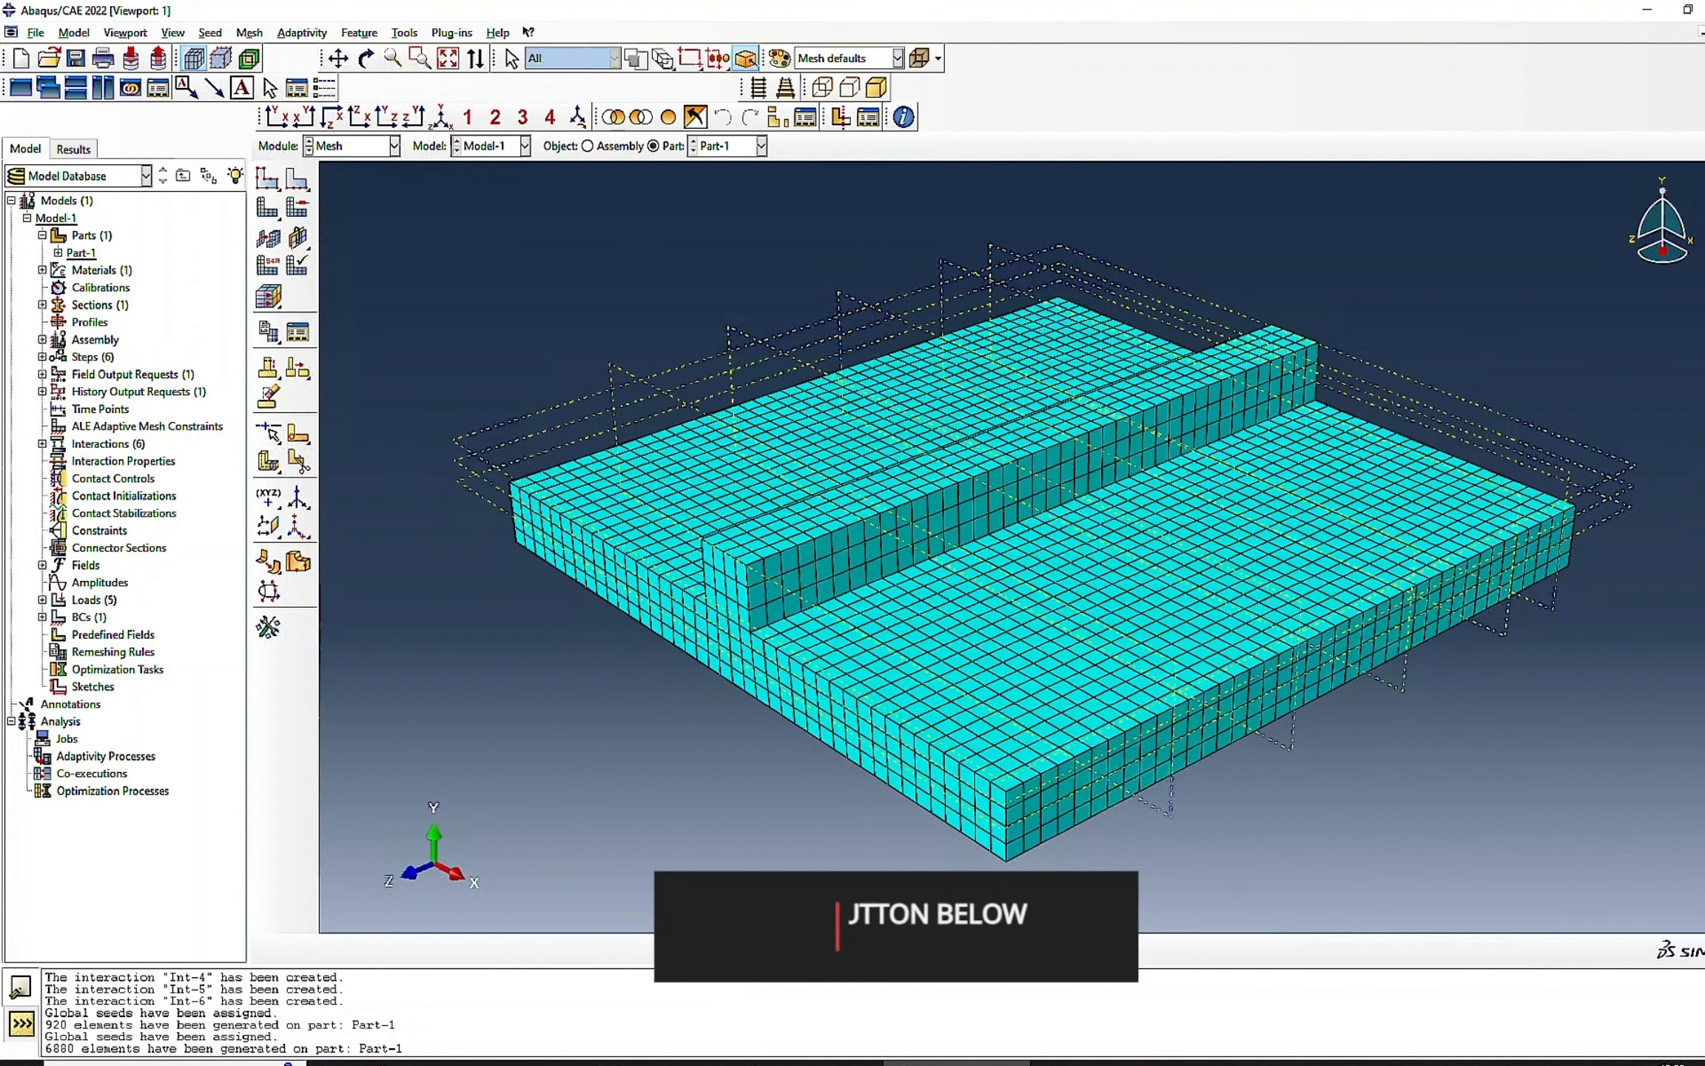
- Assign all cells of Part-1 the Standard, linear Coupled Temperature-Displacement hex element type with reduced integration
left_click(268, 265)
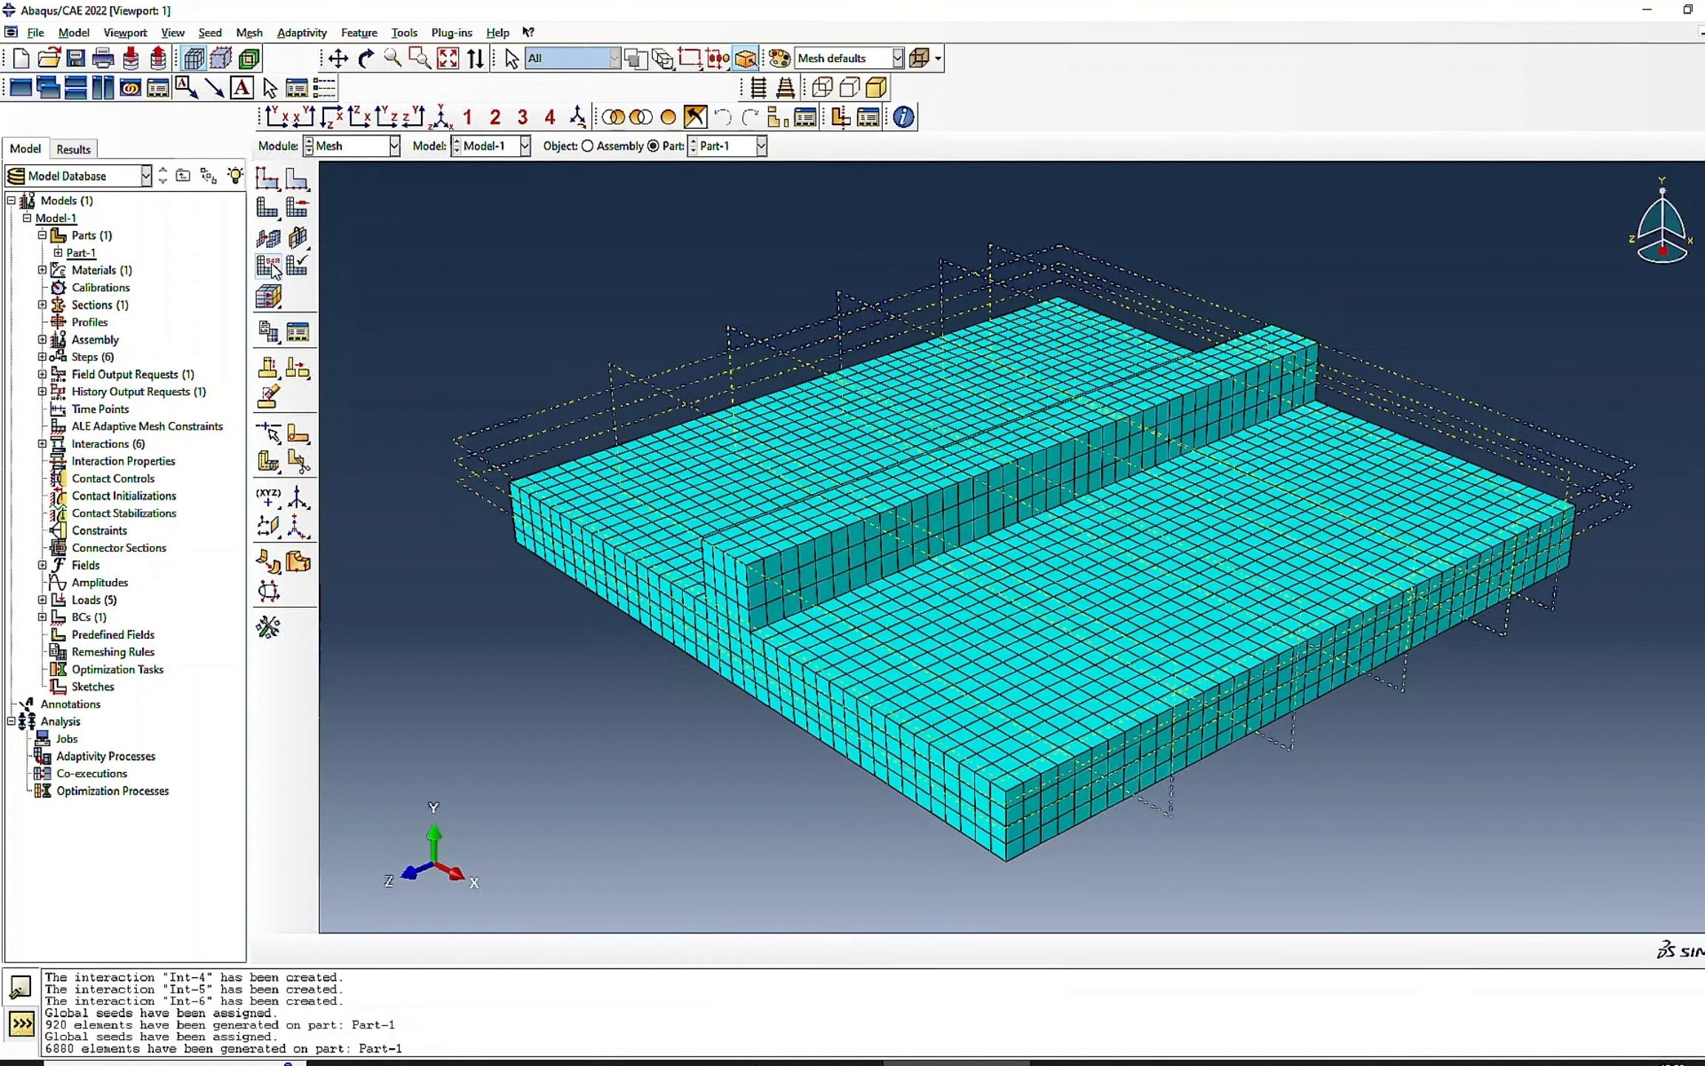
left_click_drag(687, 400, 774, 791)
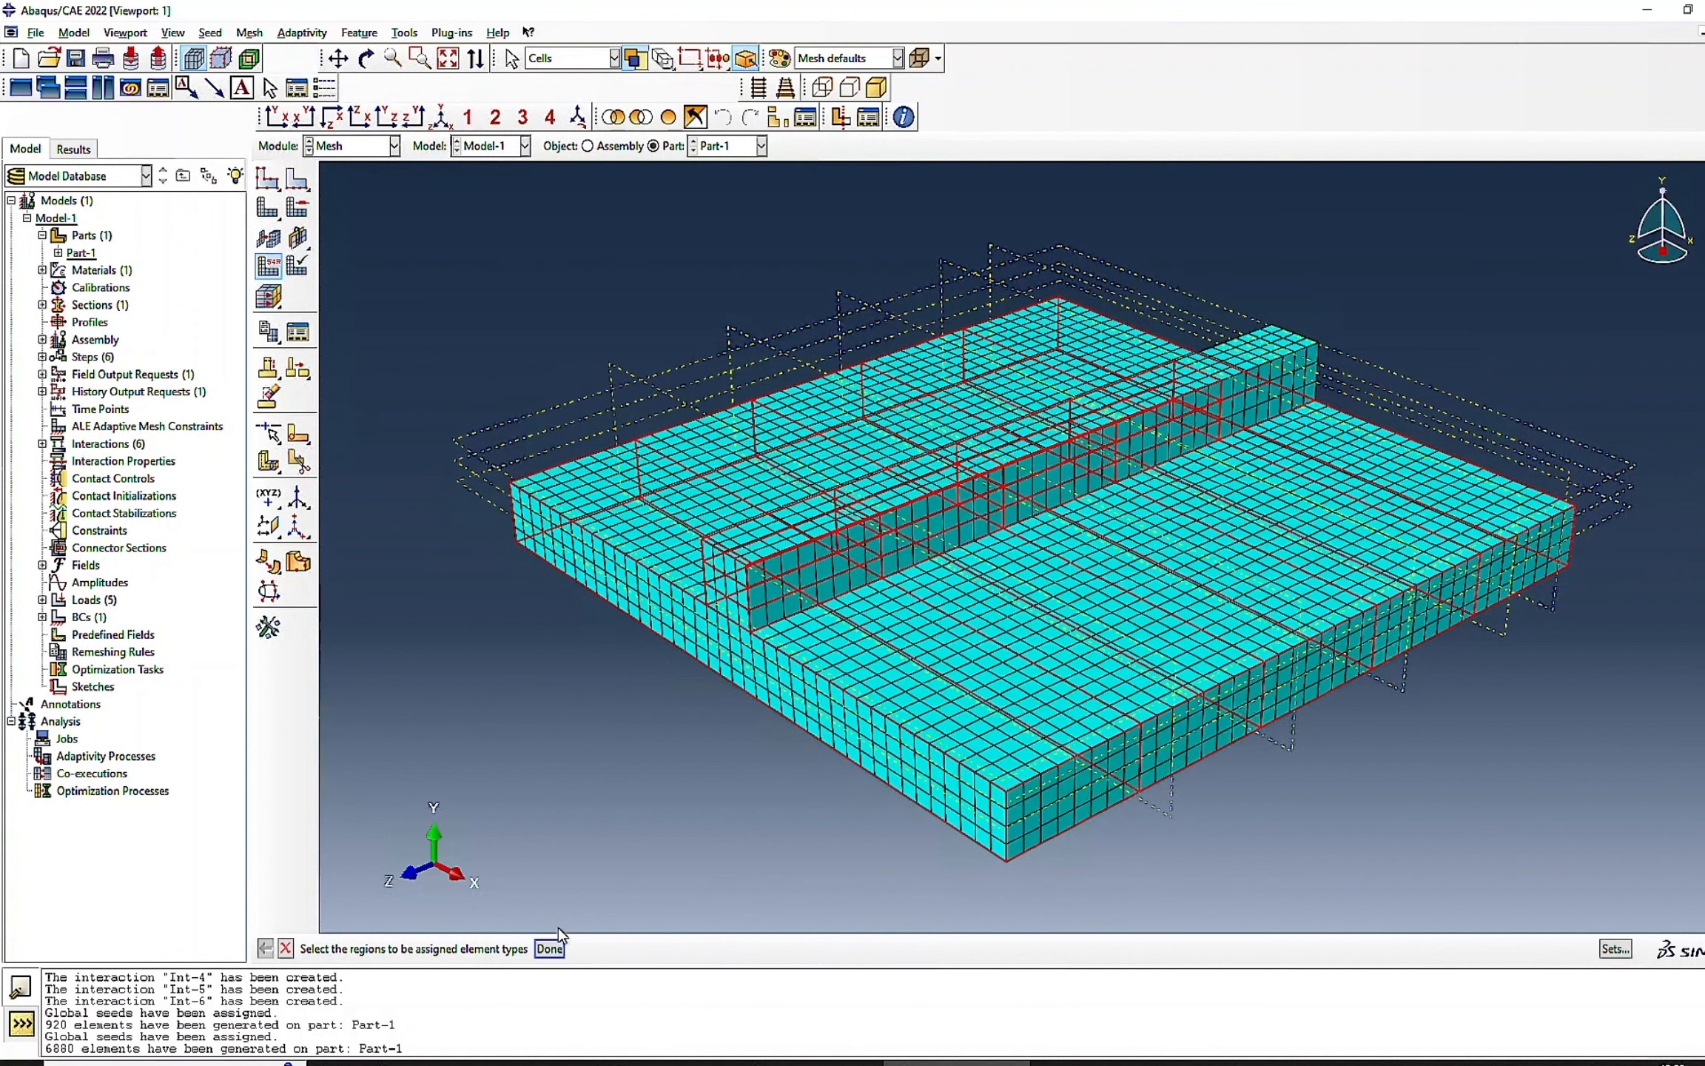
left_click(553, 948)
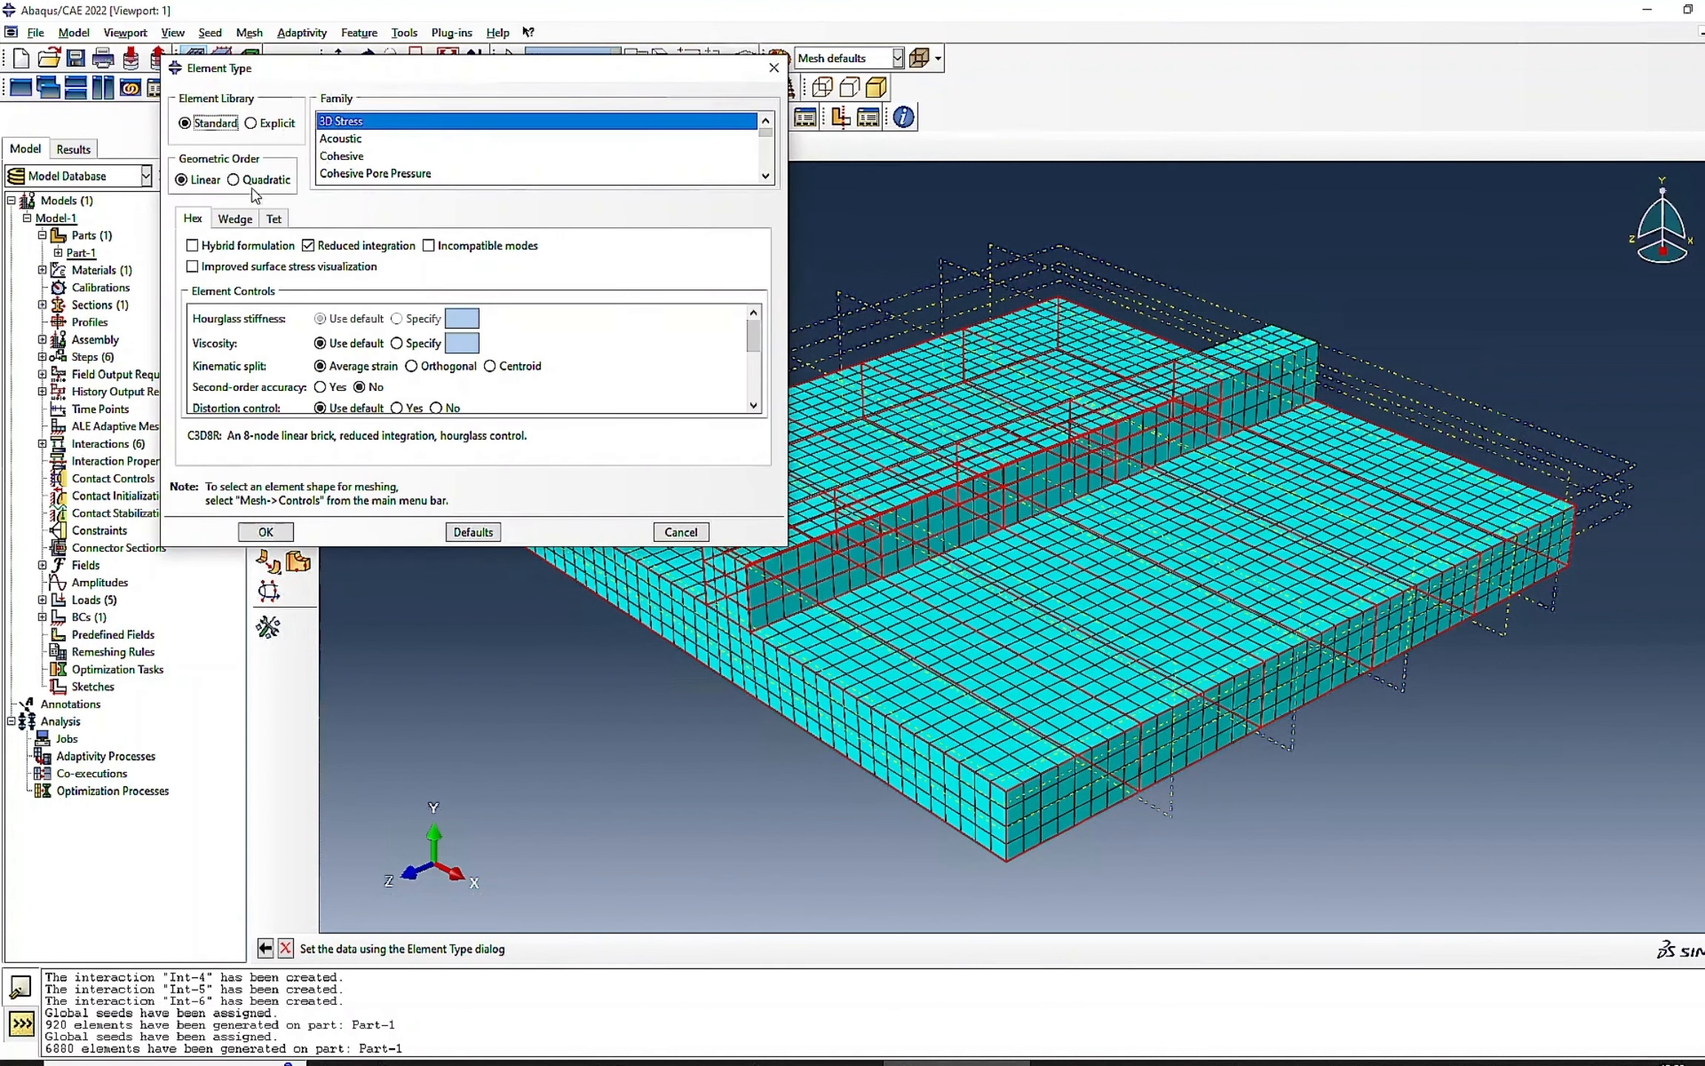
scroll(374, 155, "down", 1)
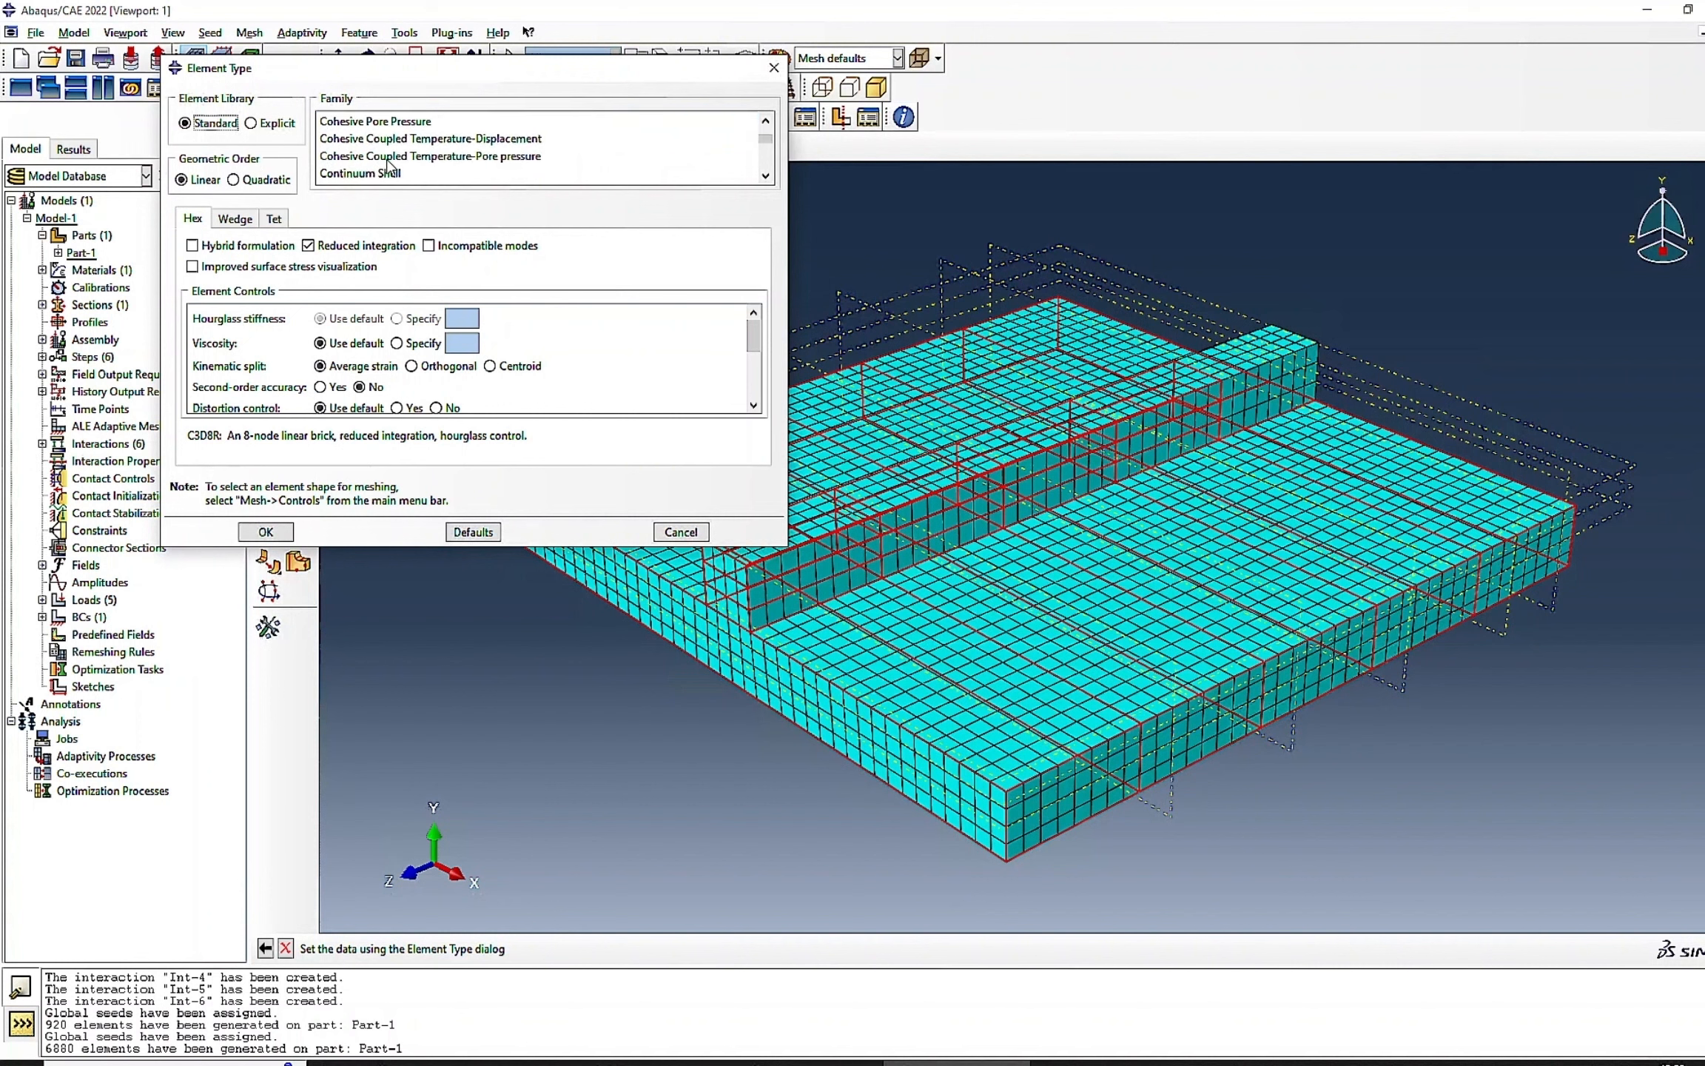
left_click(474, 141)
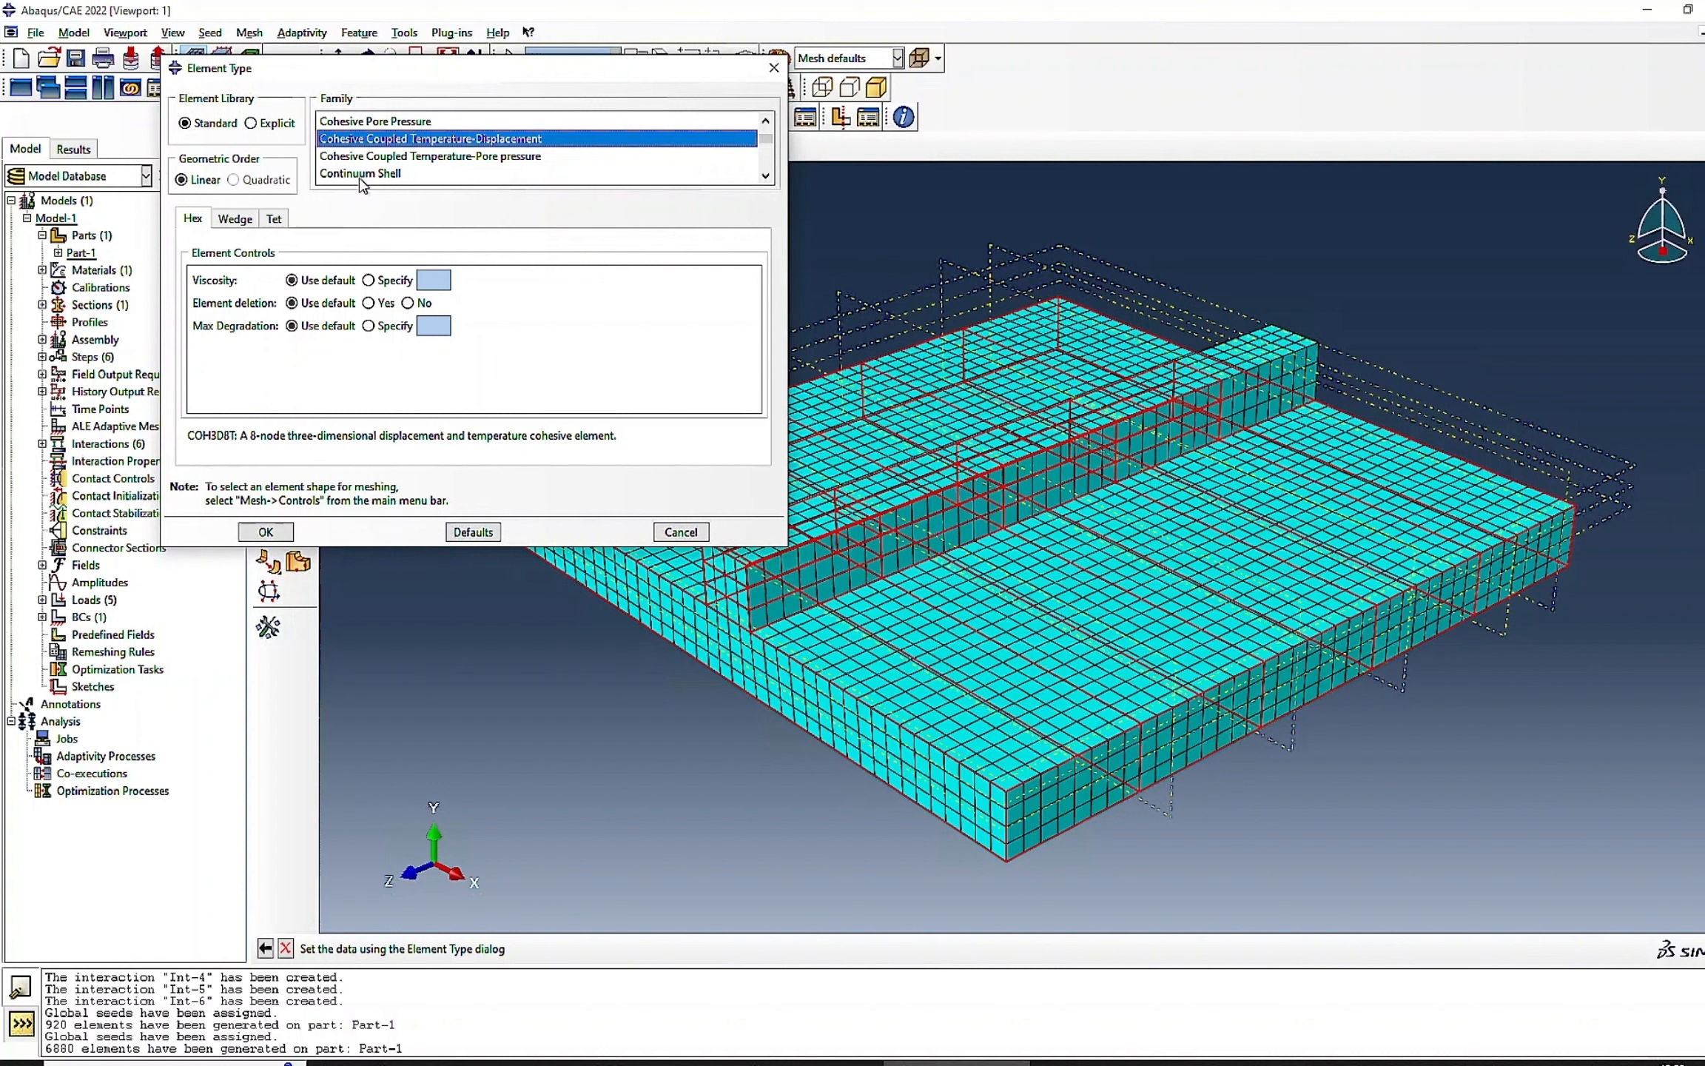
scroll(419, 185, "down", 1)
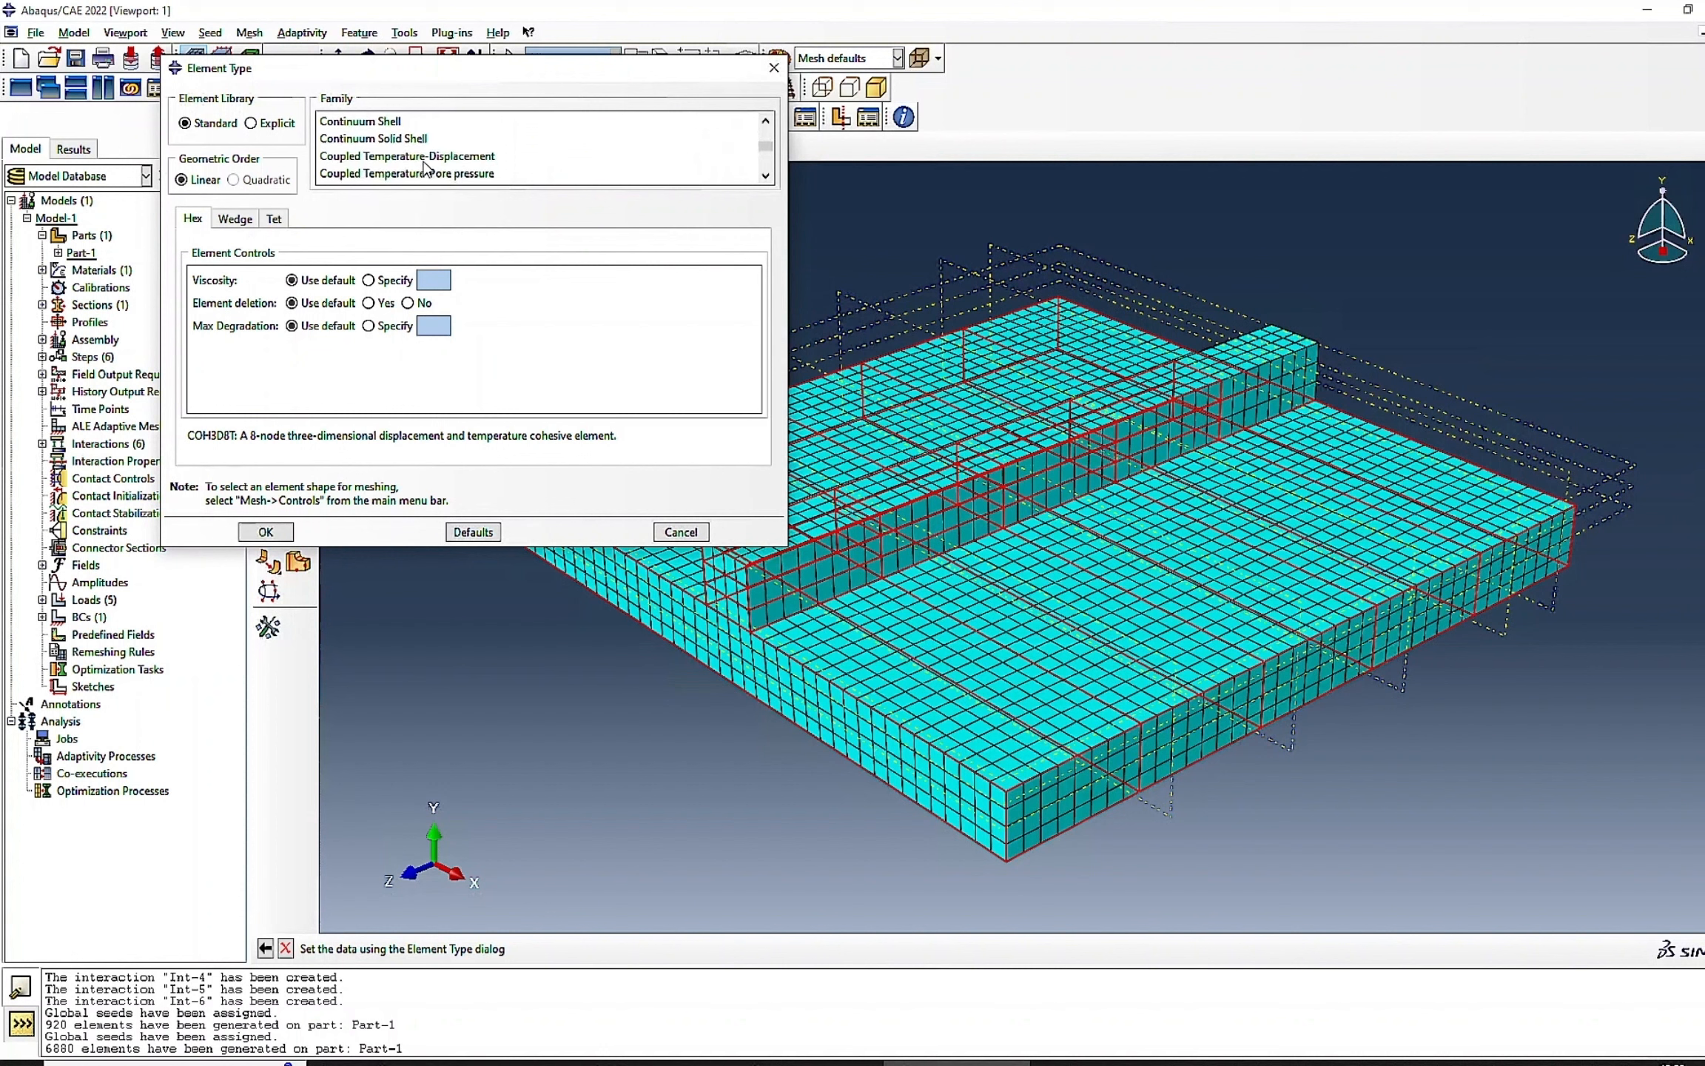
left_click(424, 159)
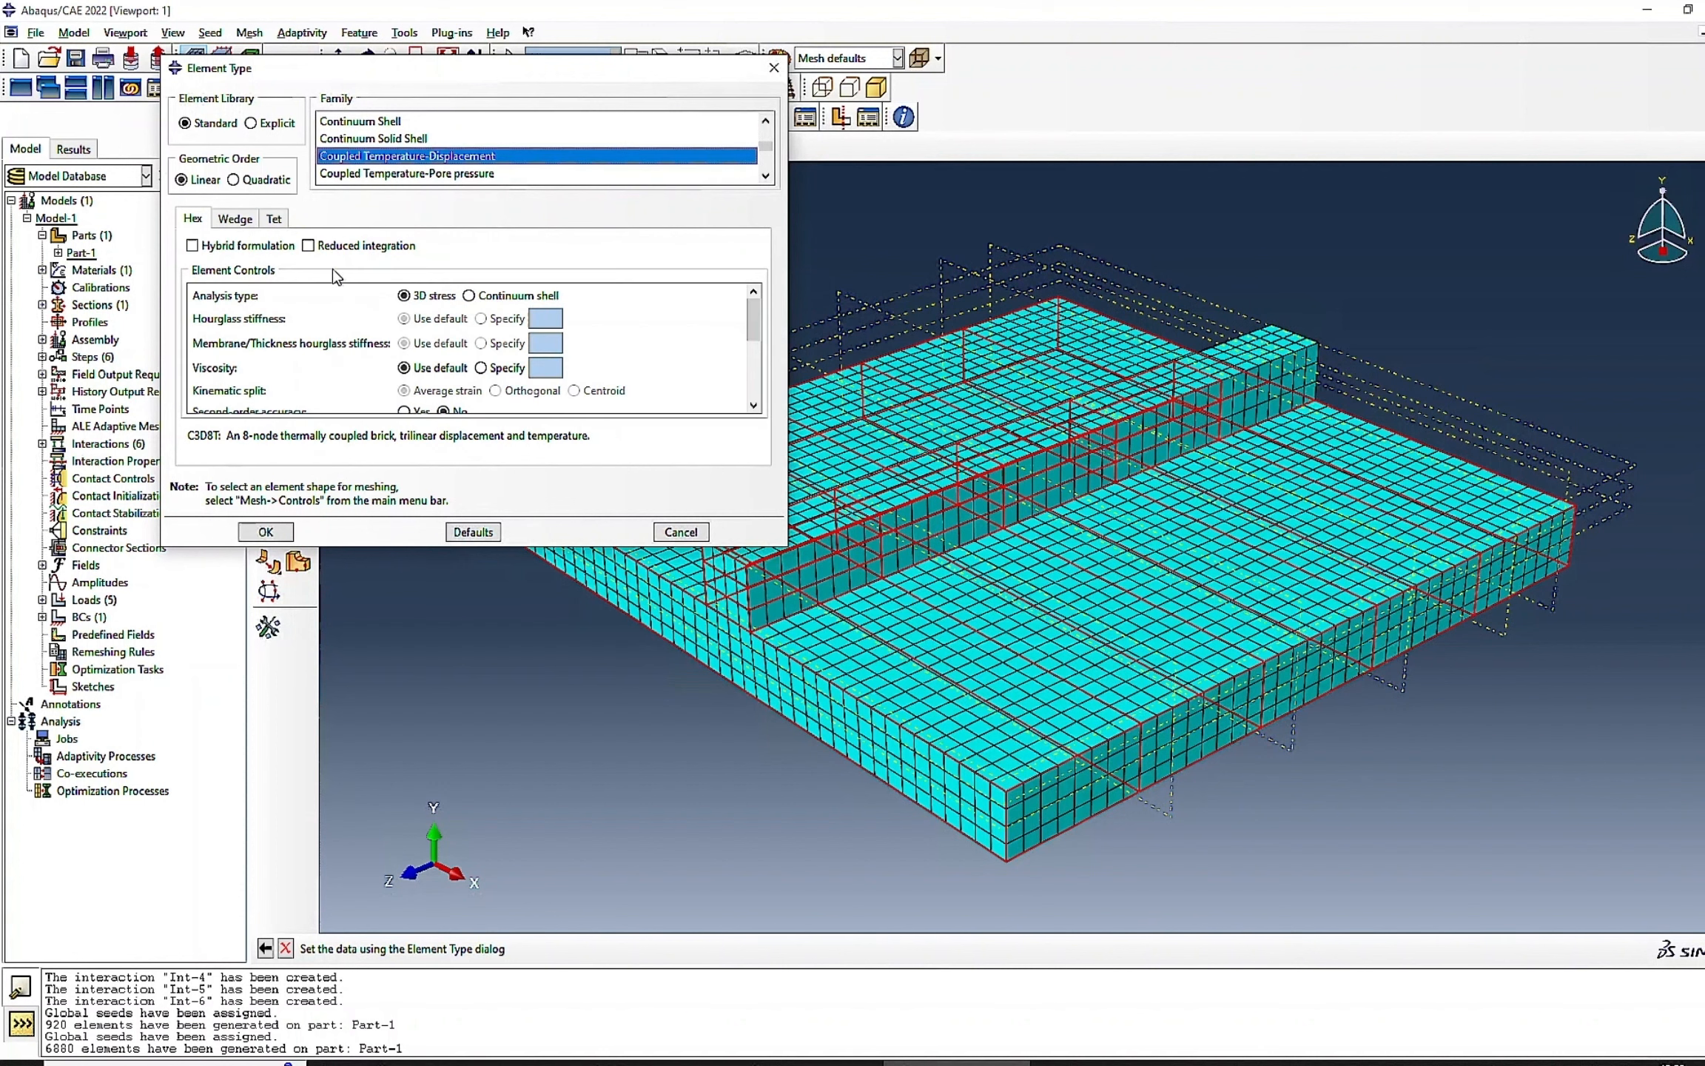
left_click(309, 246)
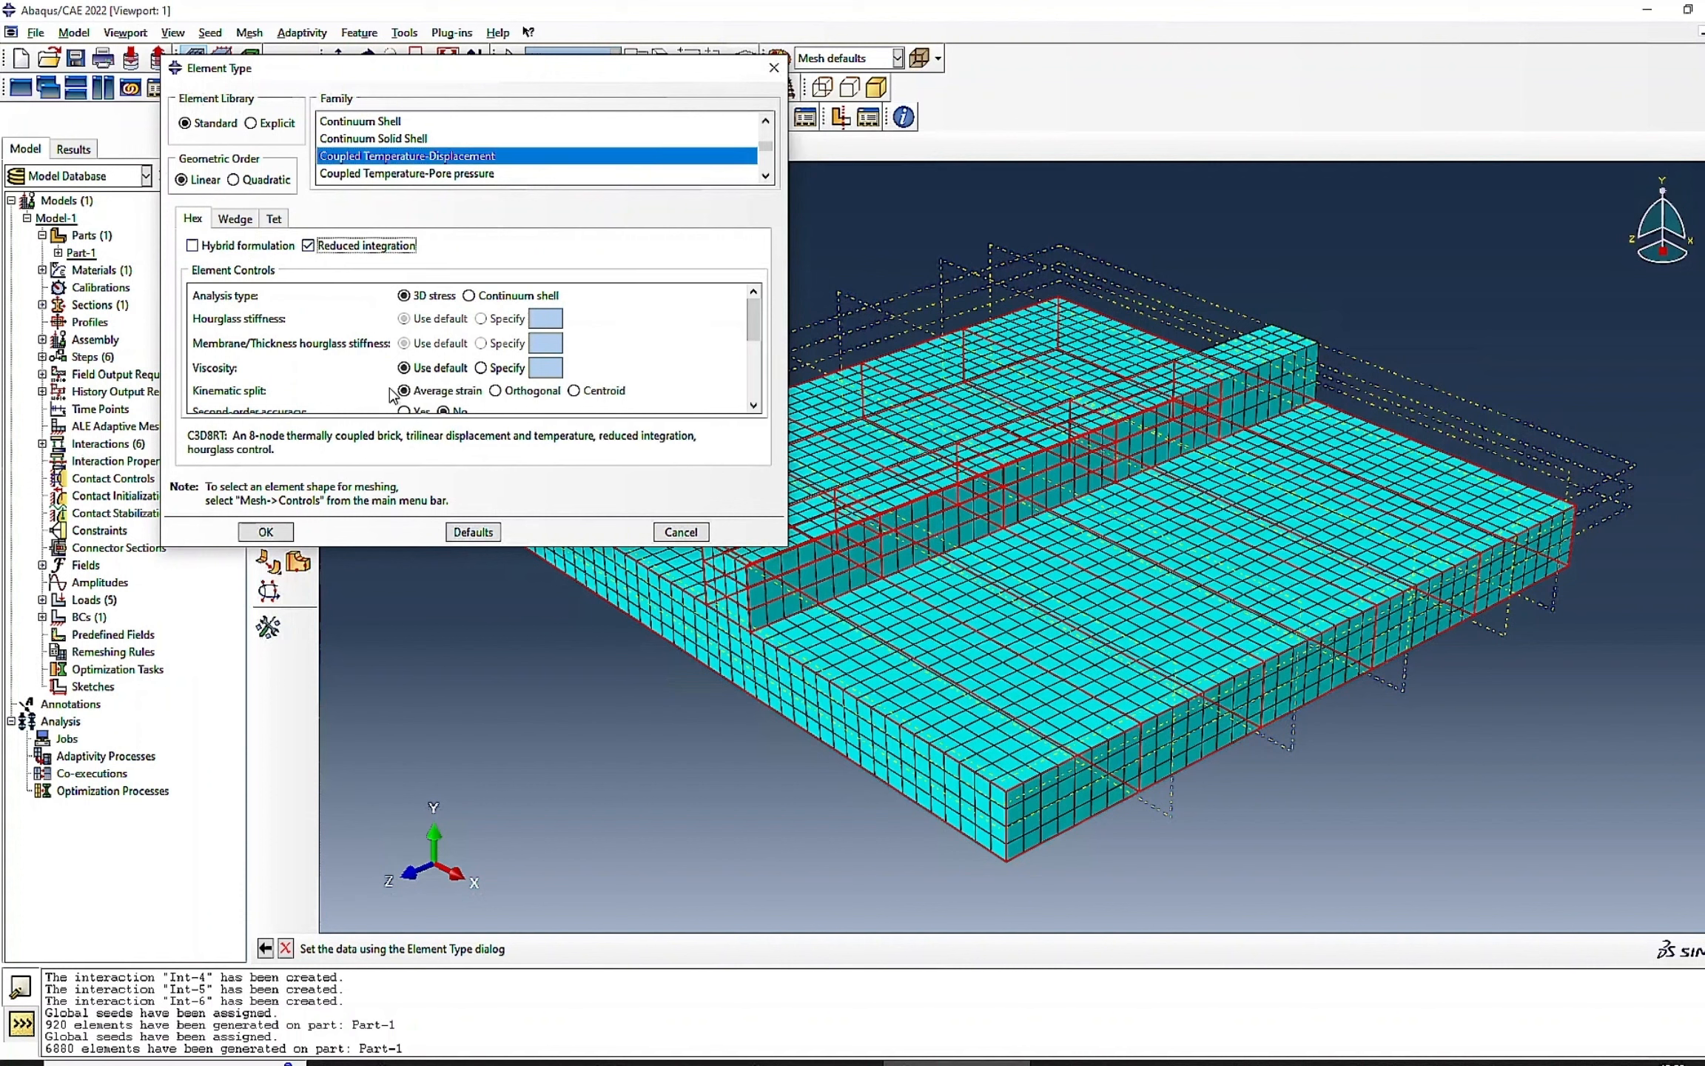
left_click(266, 531)
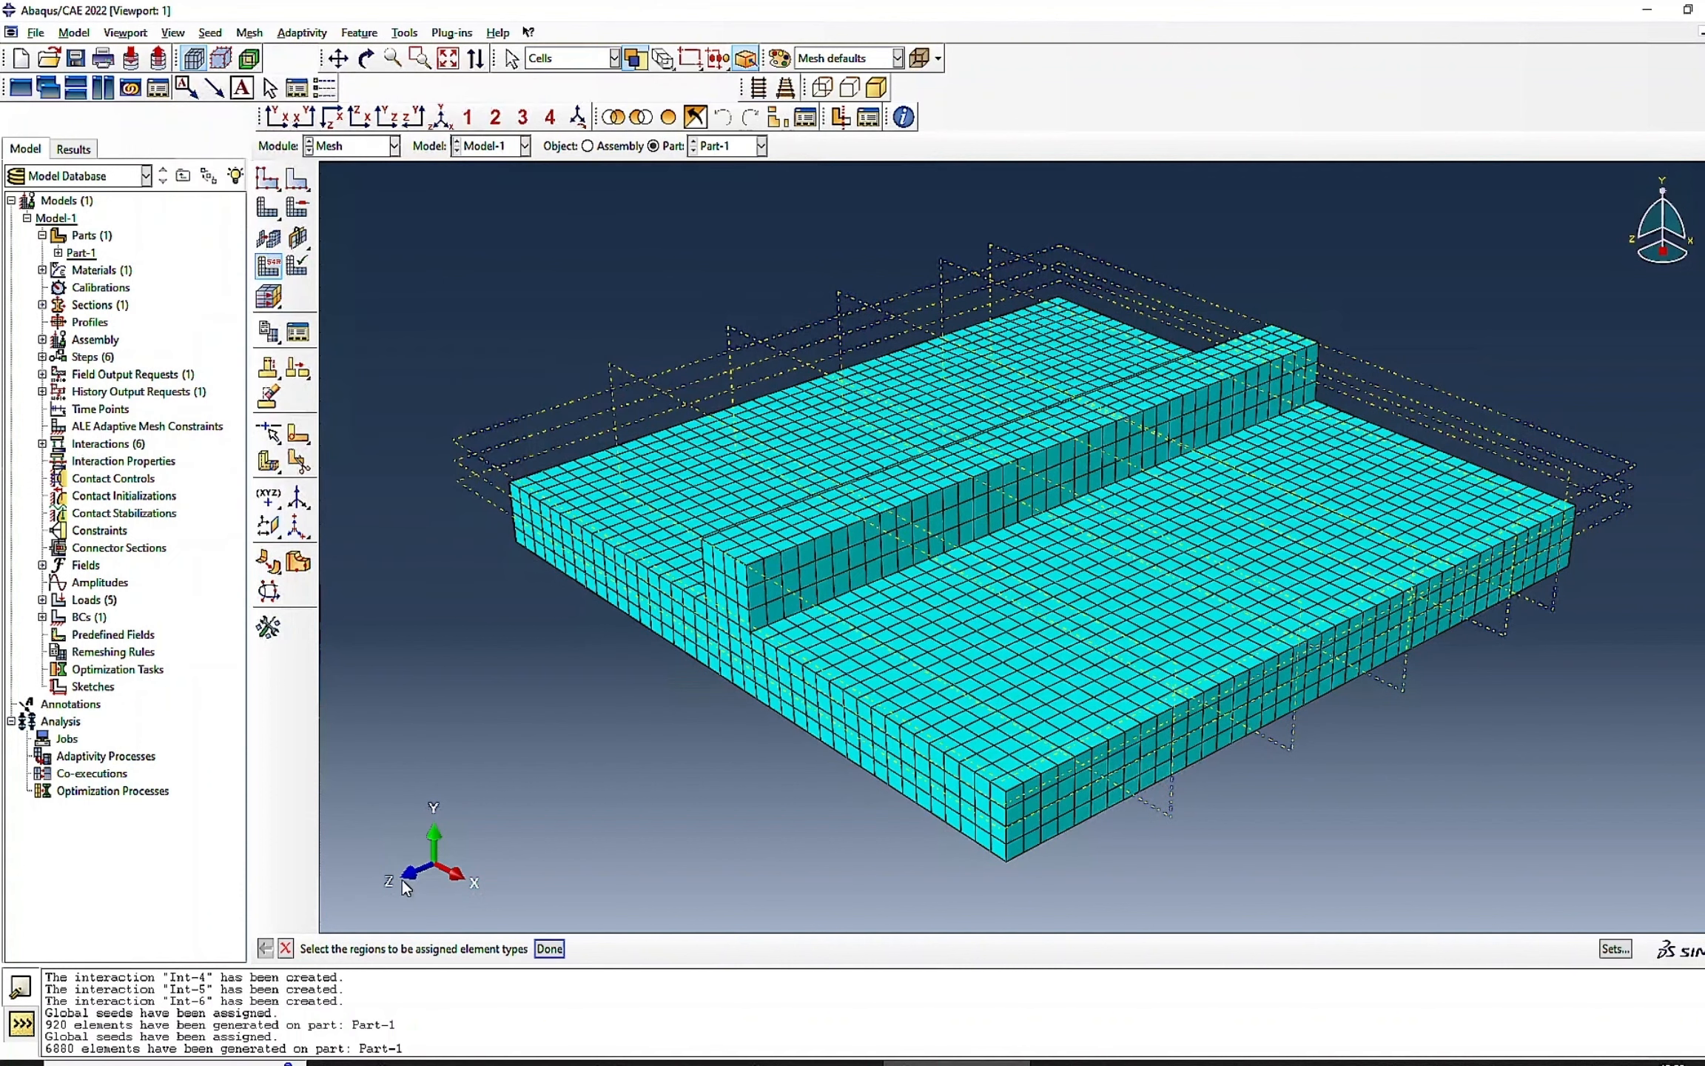
left_click(549, 949)
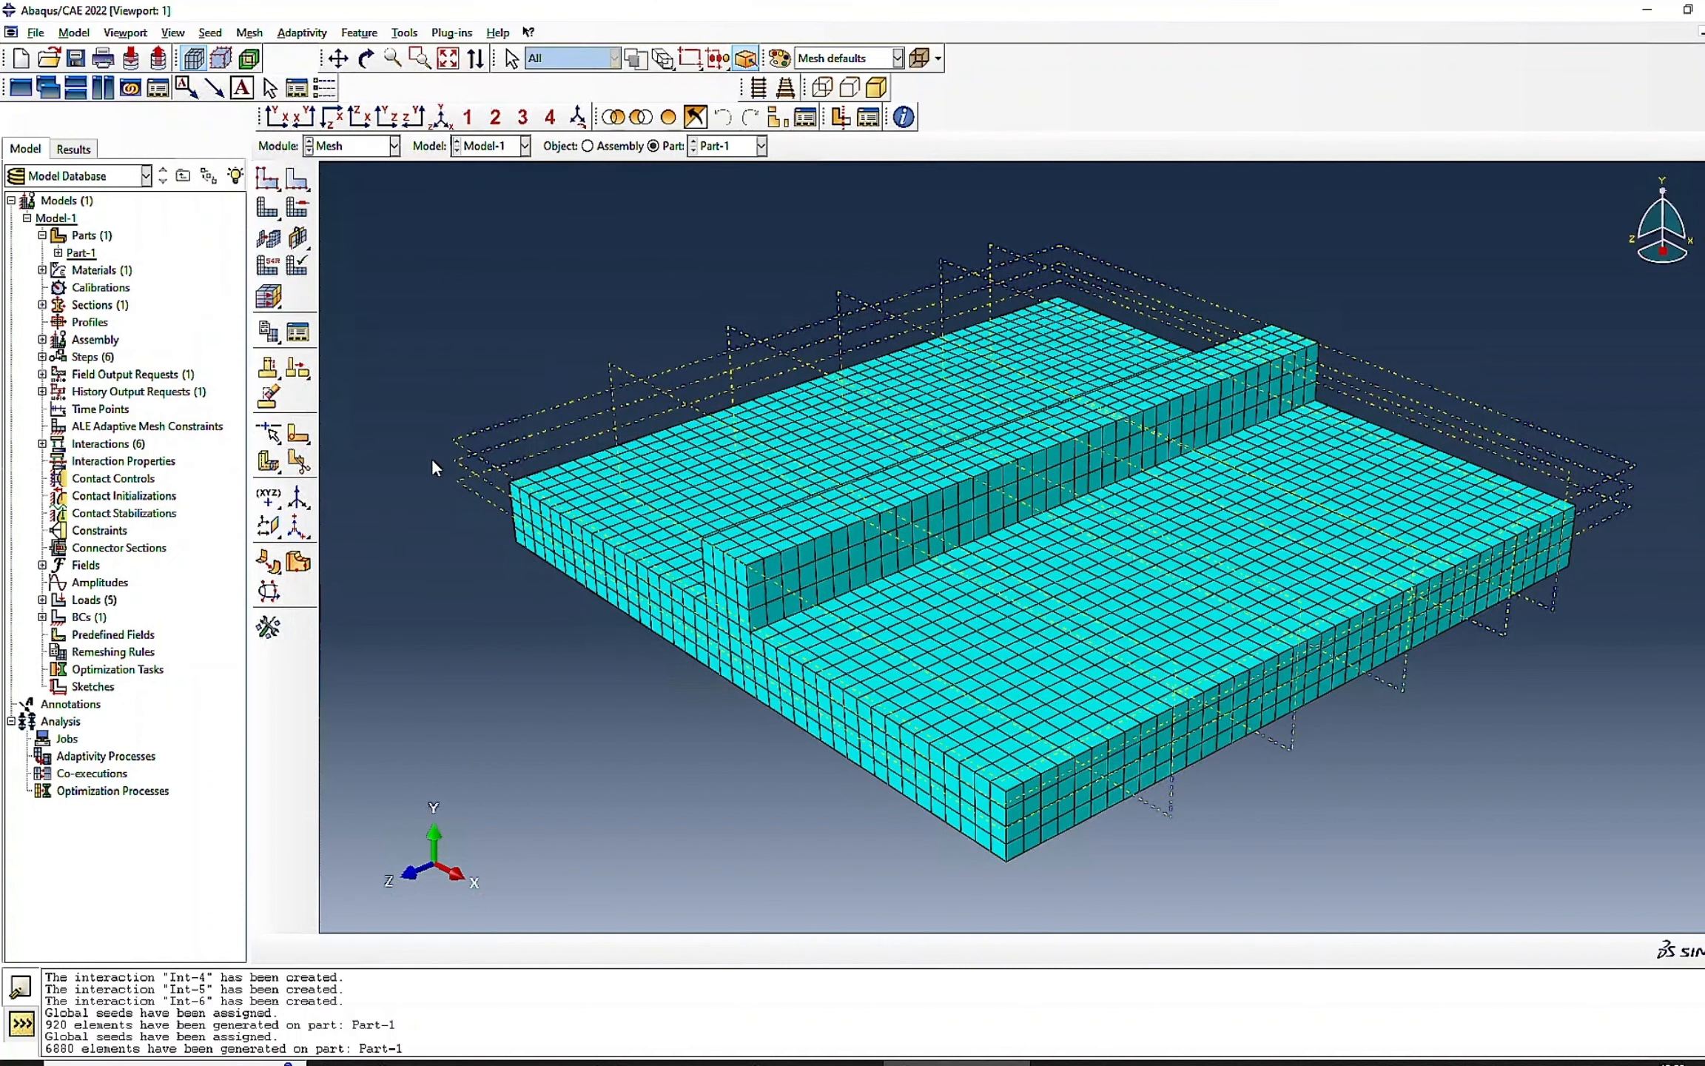
- In the Job module, create a job named Test1_WAAM from Model-1 and proceed to its settings
left_click(368, 148)
left_click(344, 299)
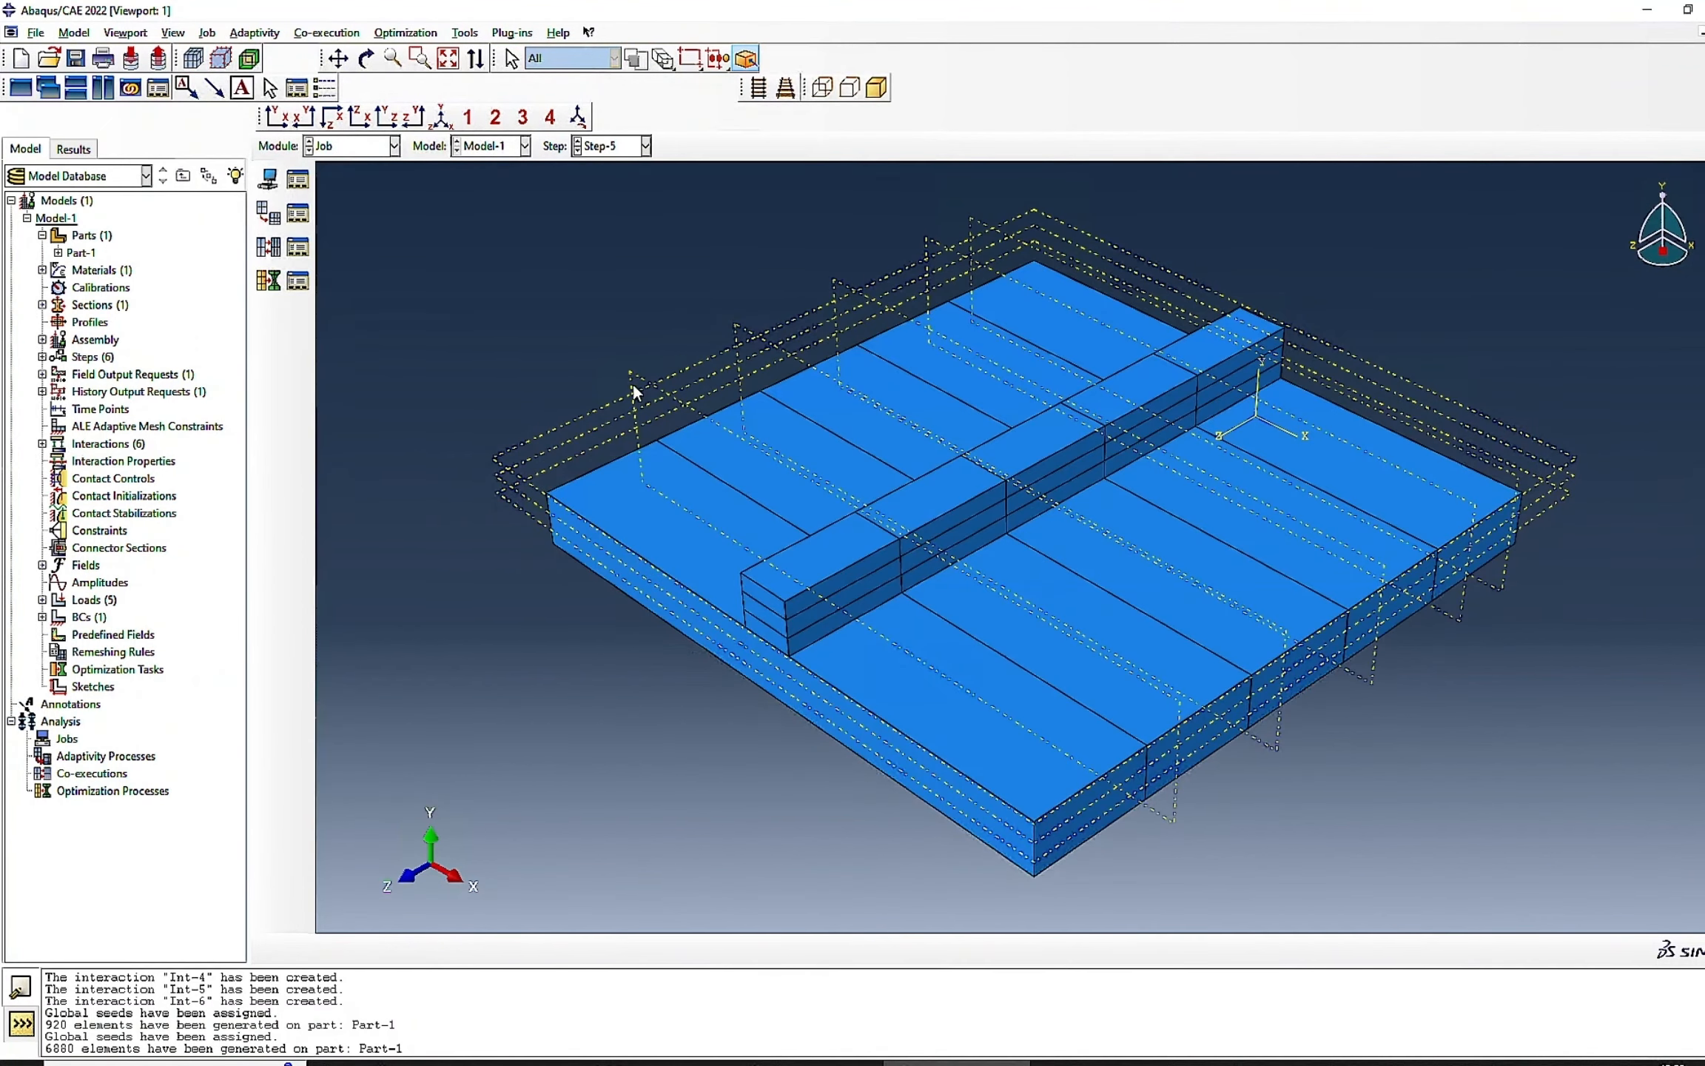
left_click(296, 182)
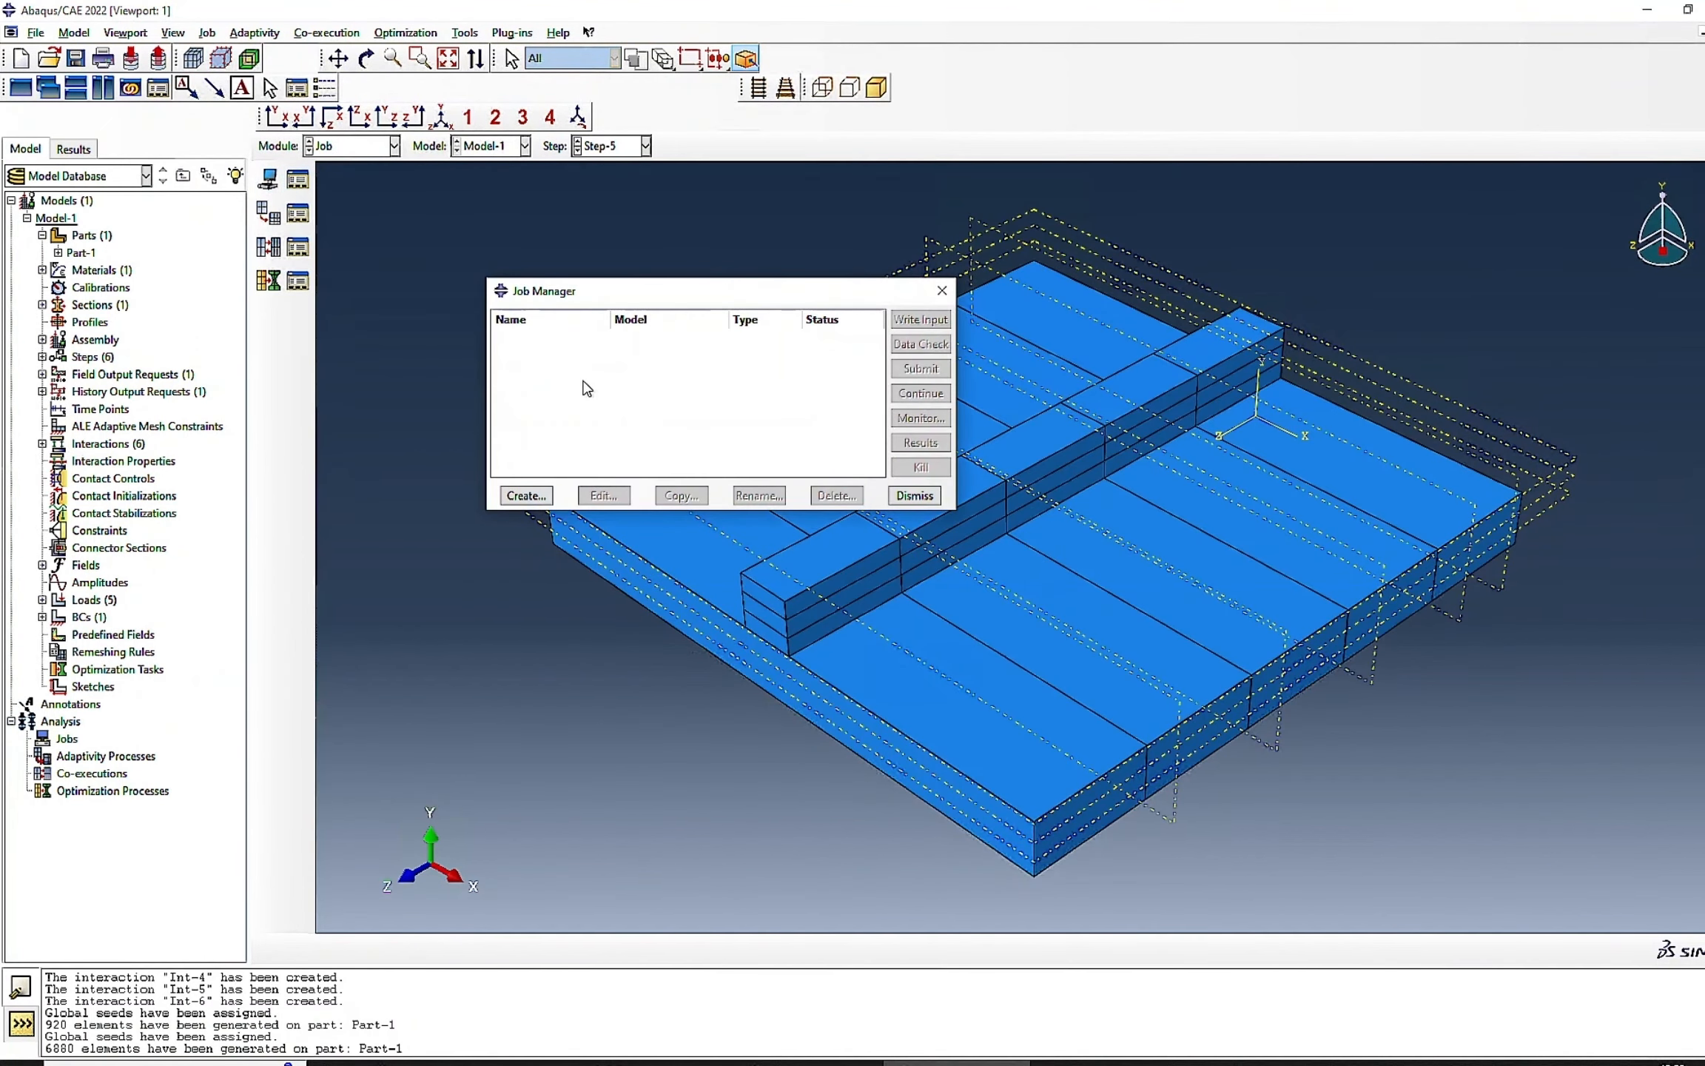
left_click(526, 495)
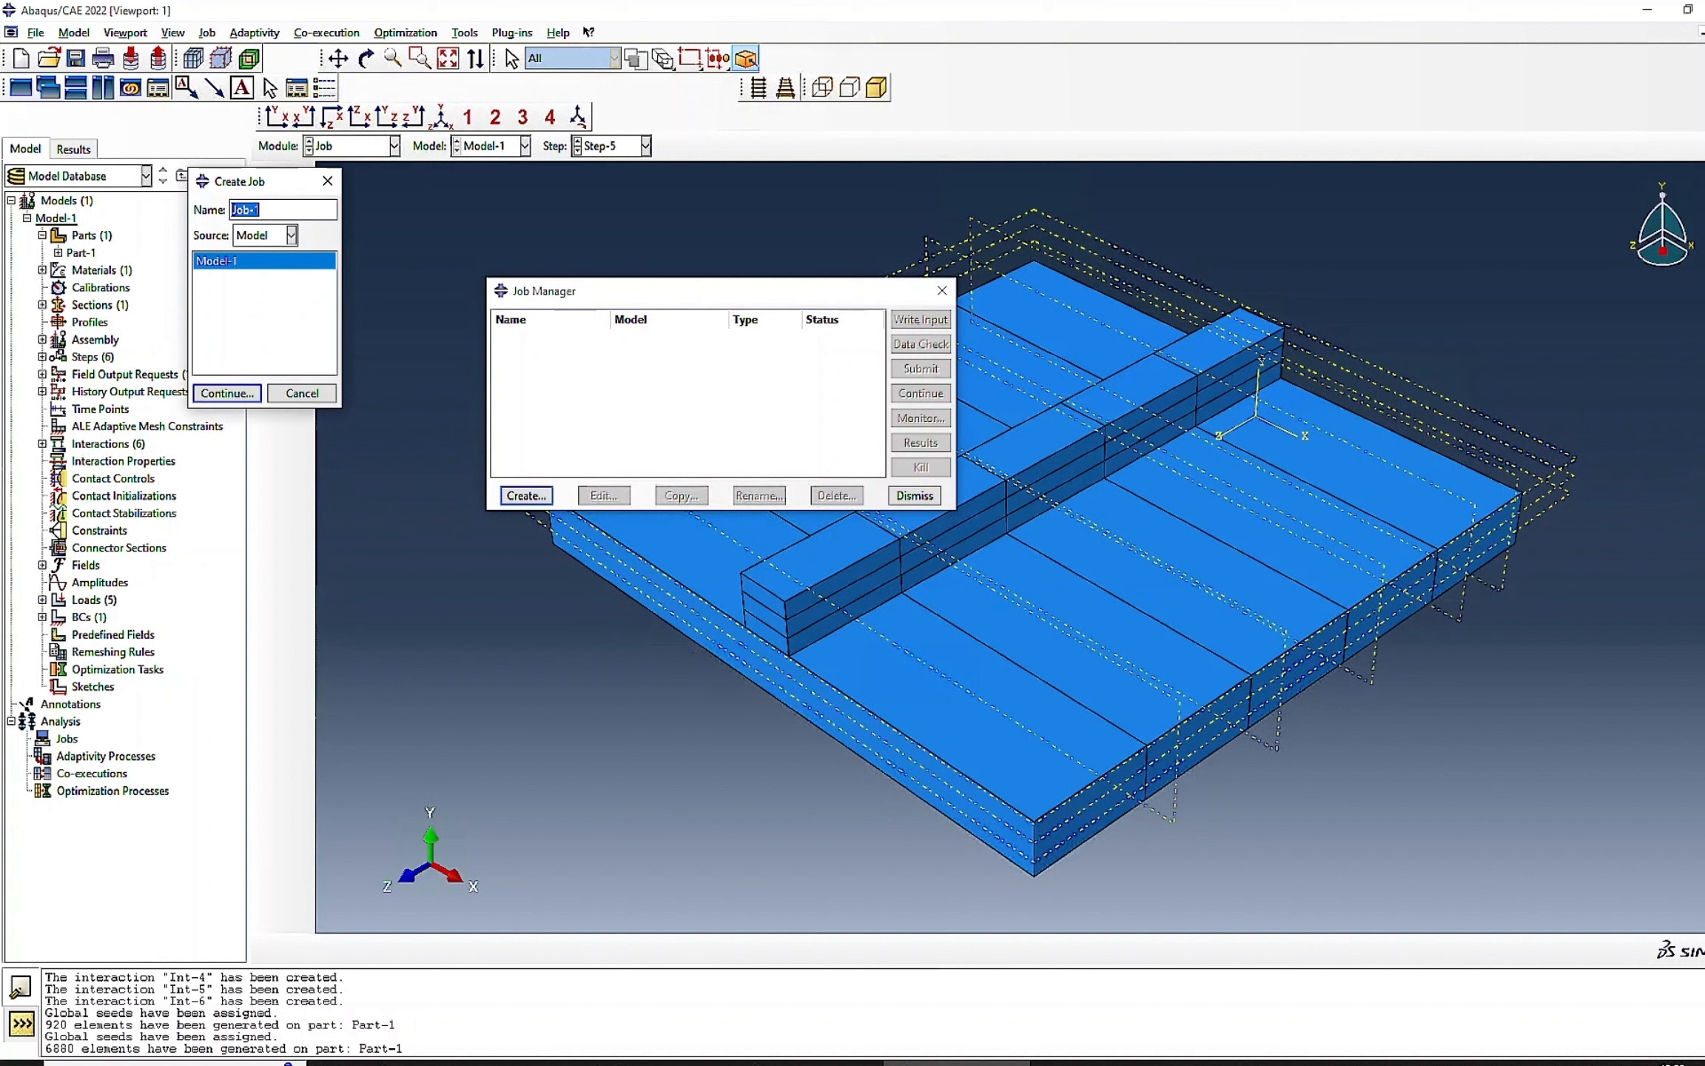
type("Test1_WAAM")
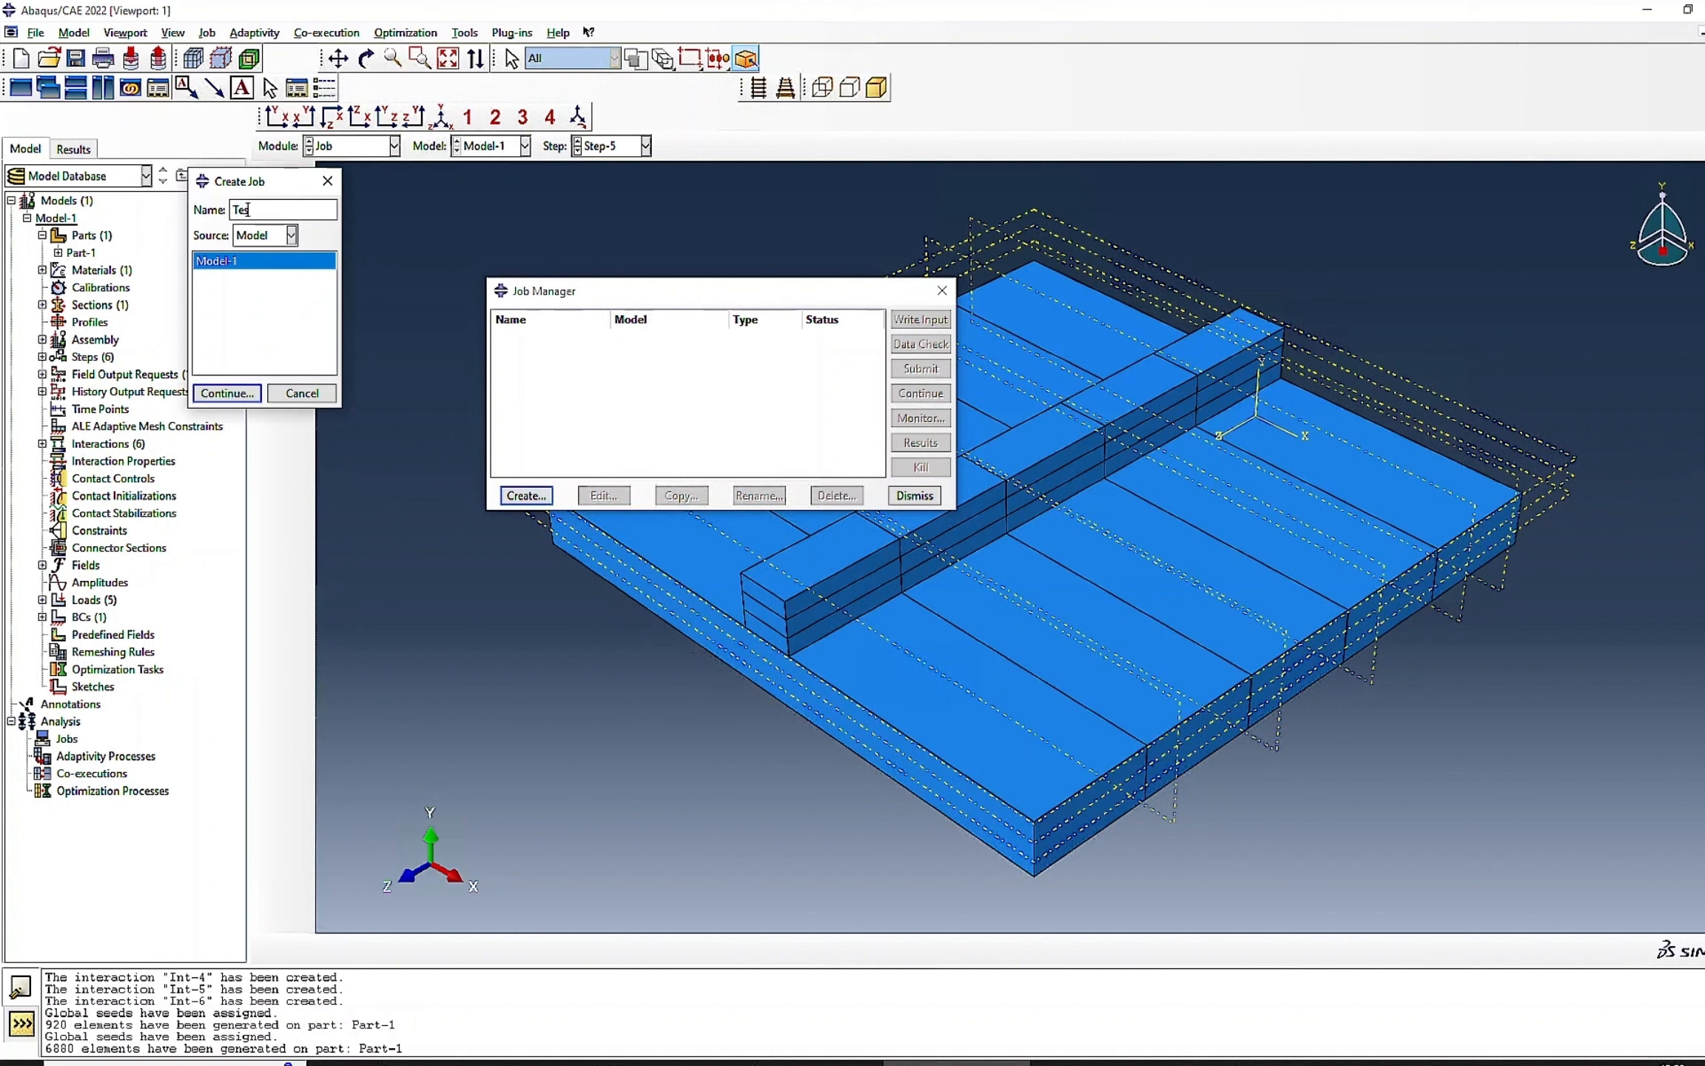
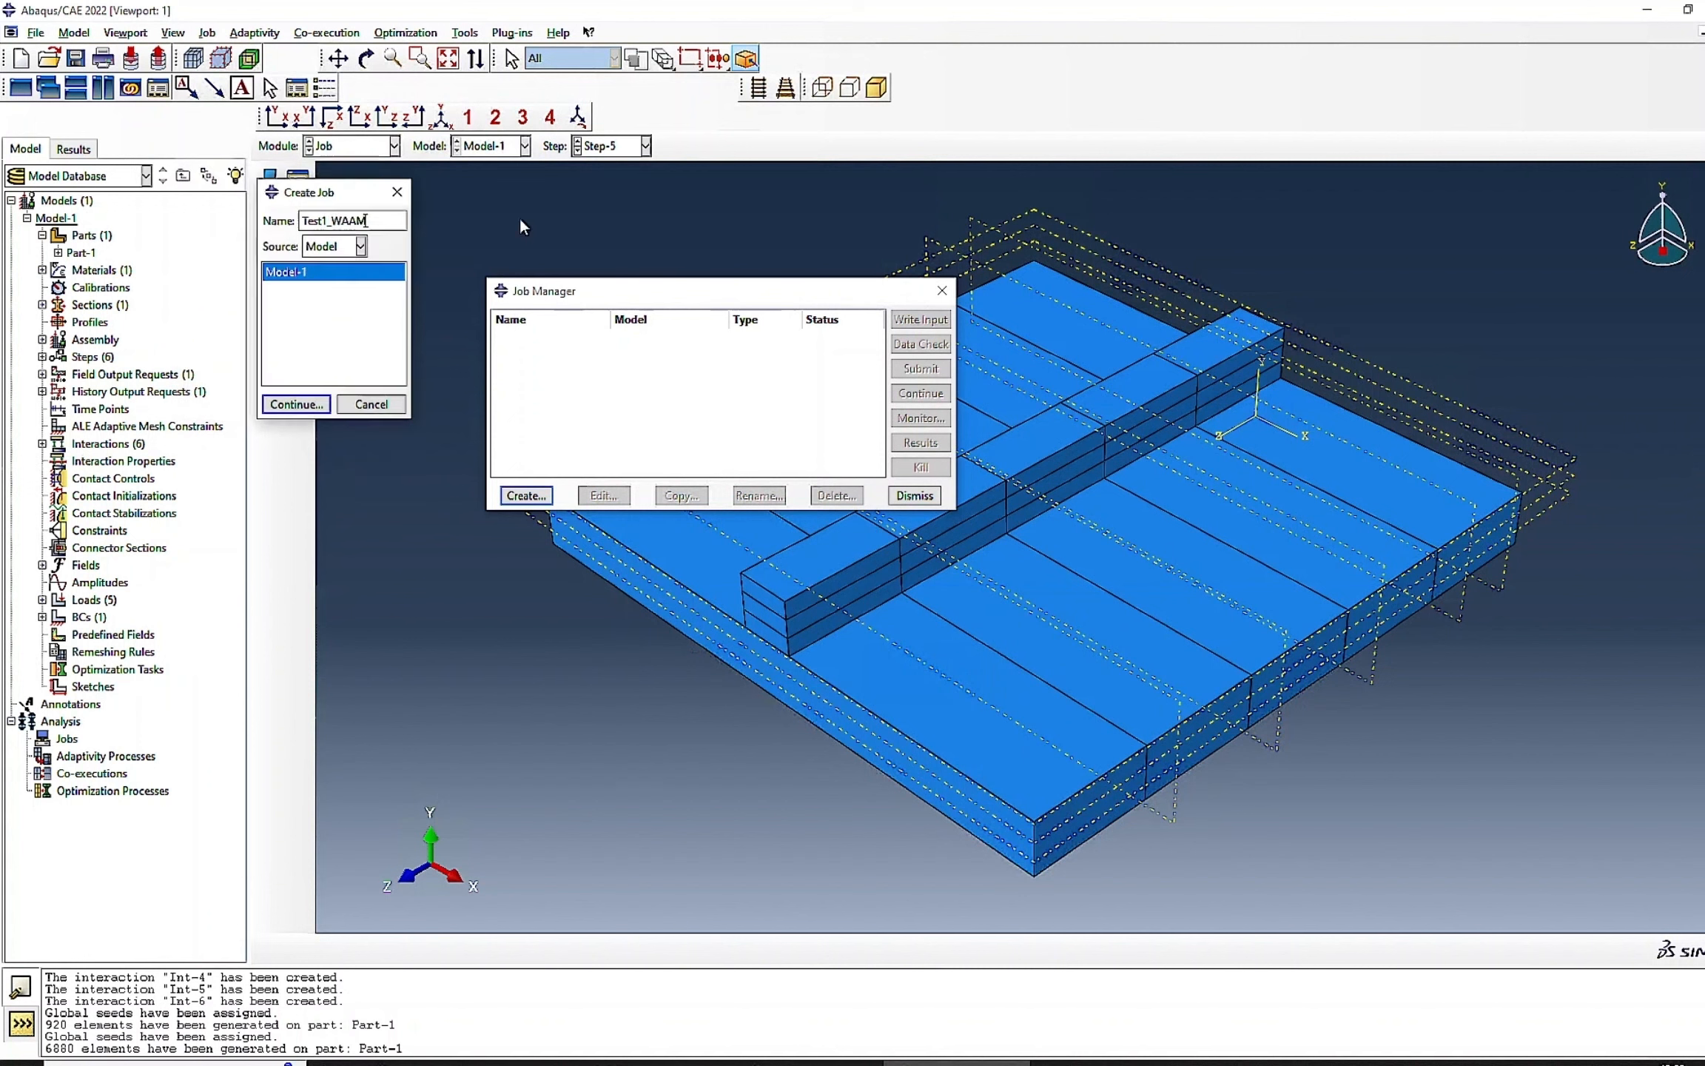
left_click_drag(248, 181, 1094, 233)
left_click(1073, 444)
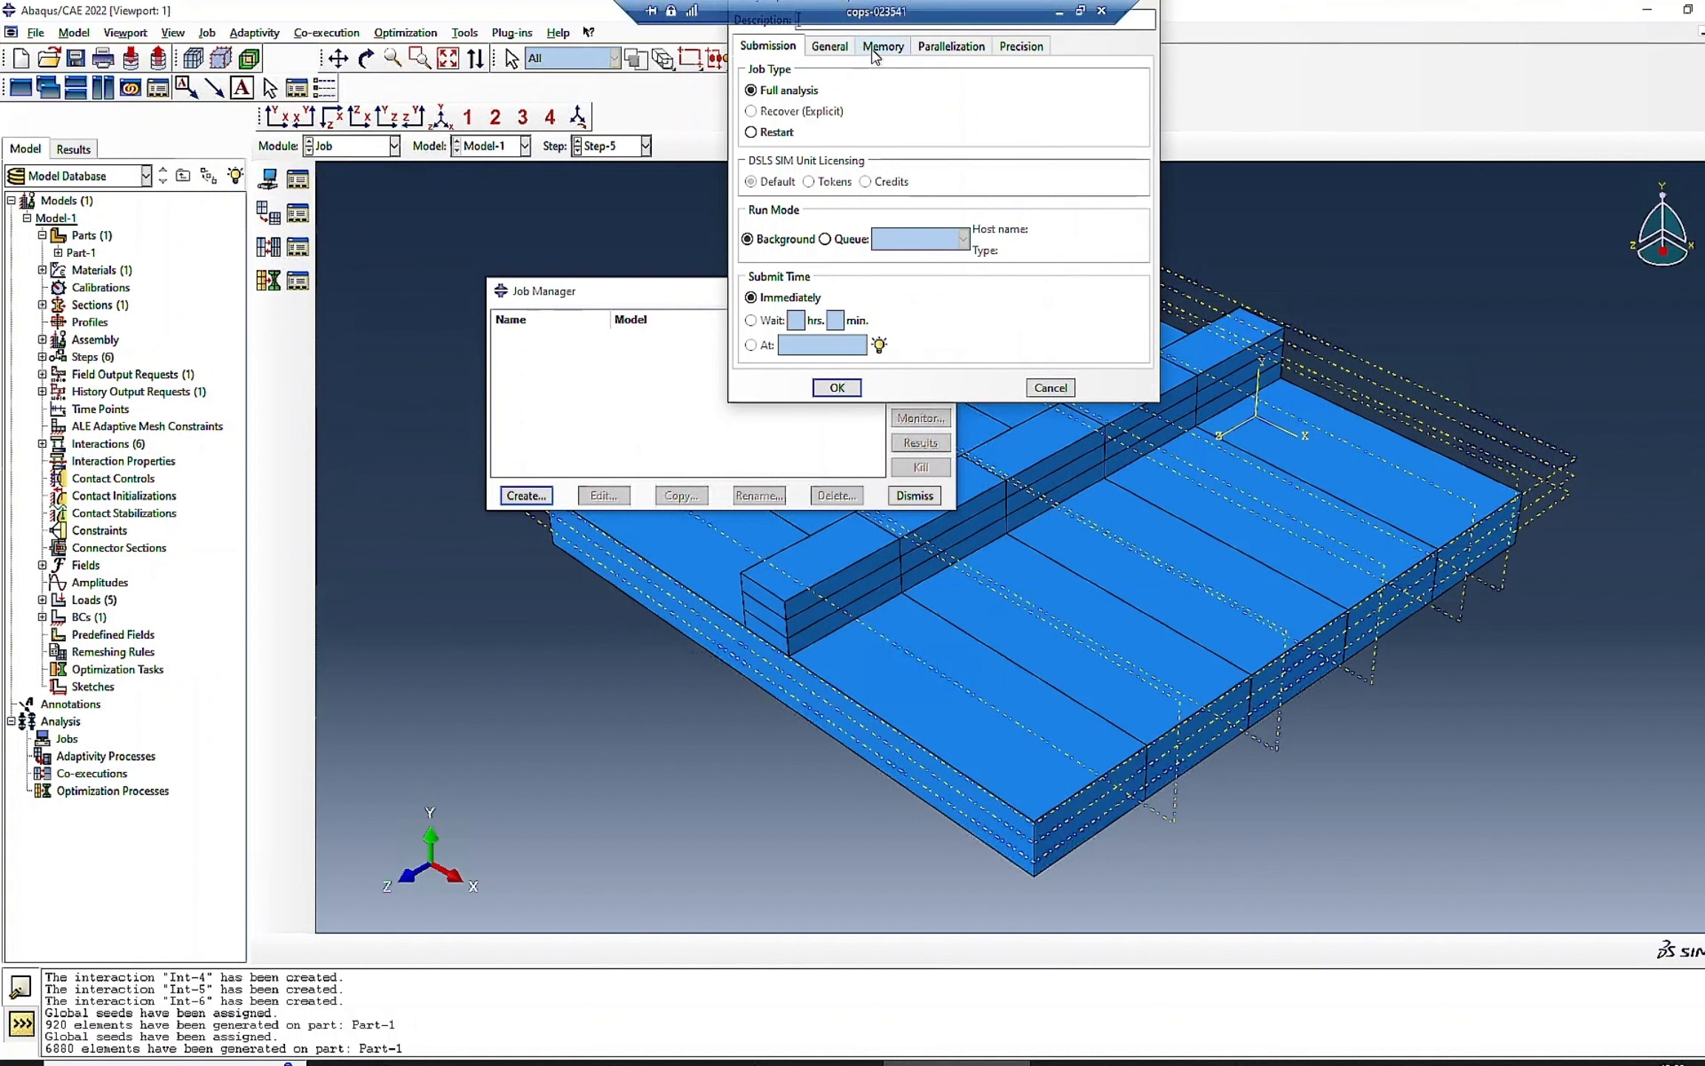
- Set the job's nodal output precision to Full and accept the remaining full analysis settings
left_click(1018, 46)
left_click(913, 97)
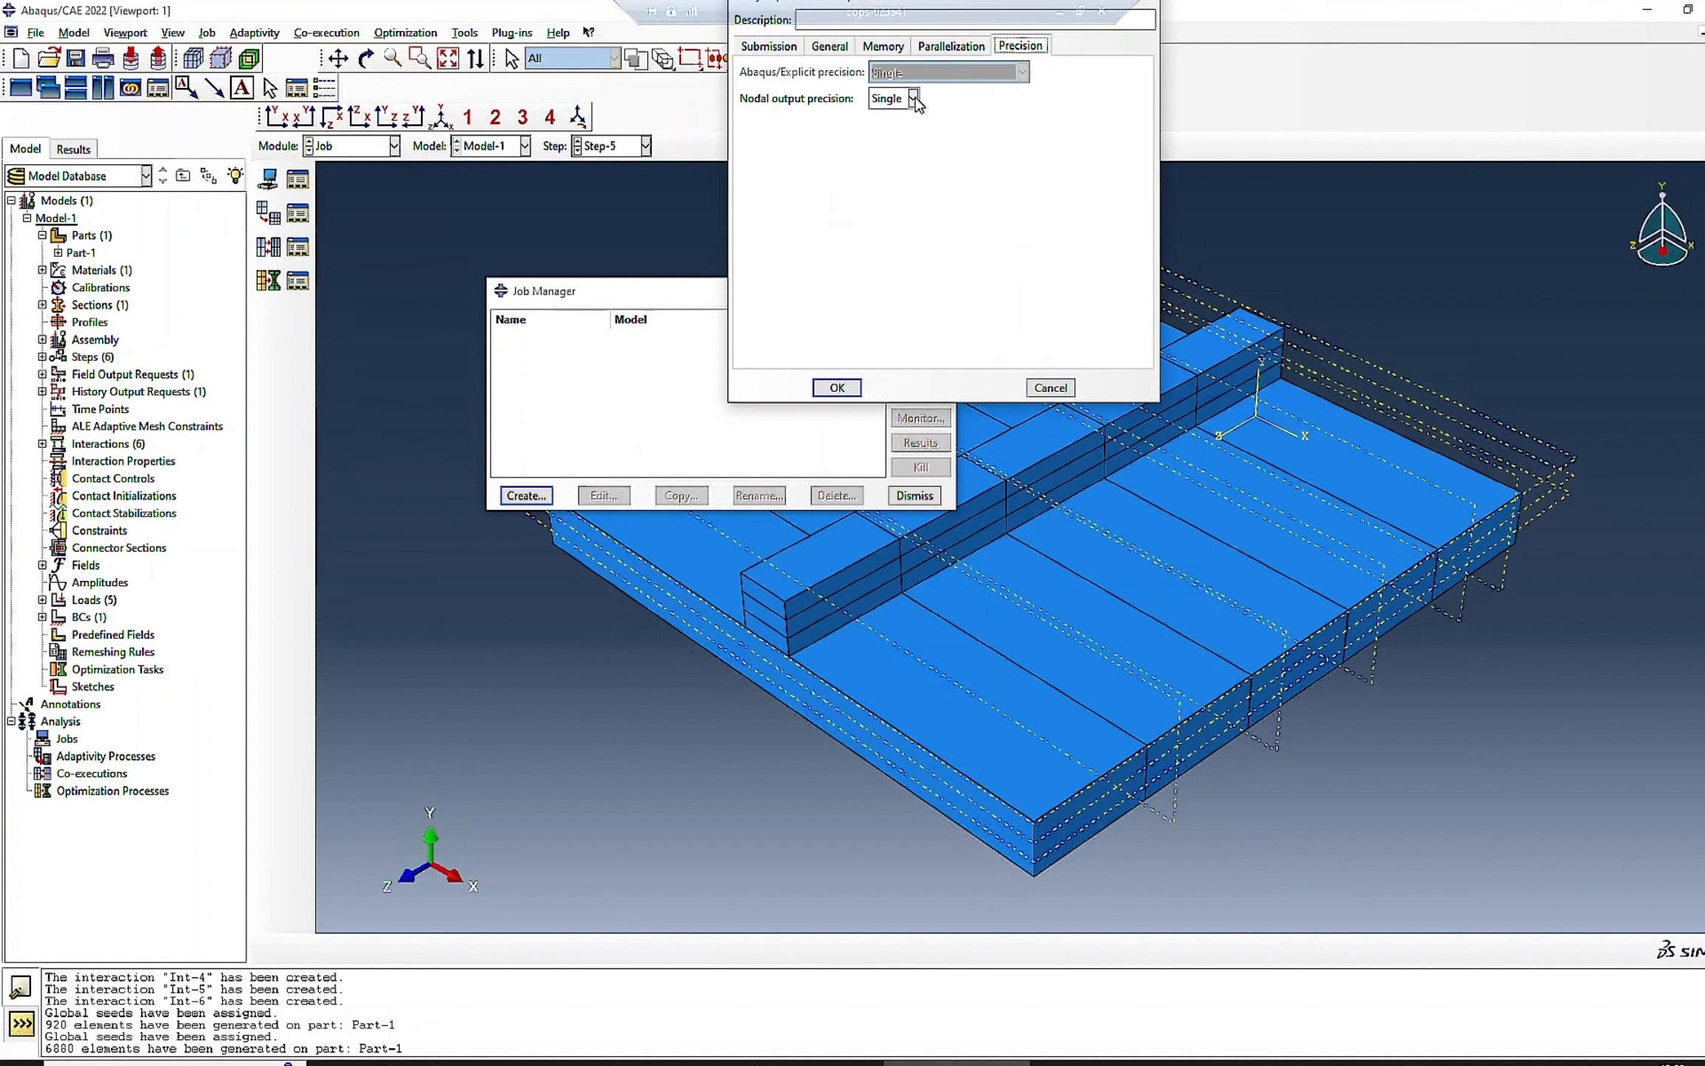
left_click(888, 136)
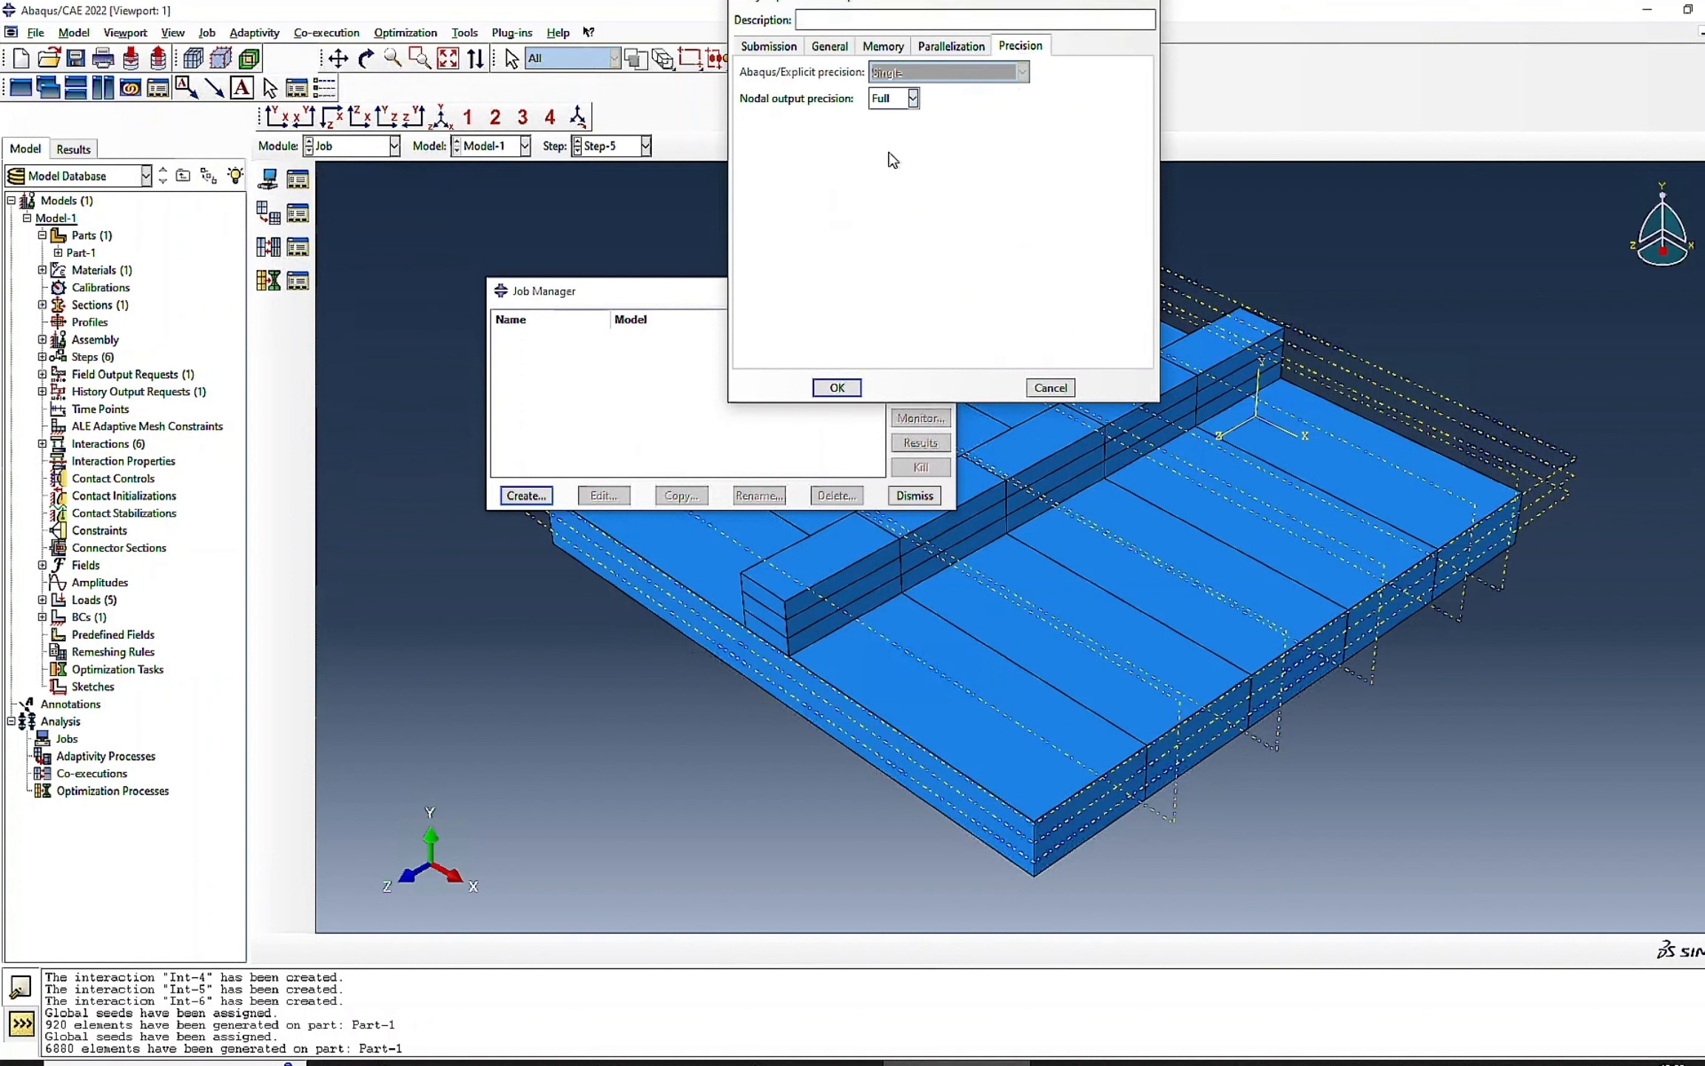
left_click(835, 387)
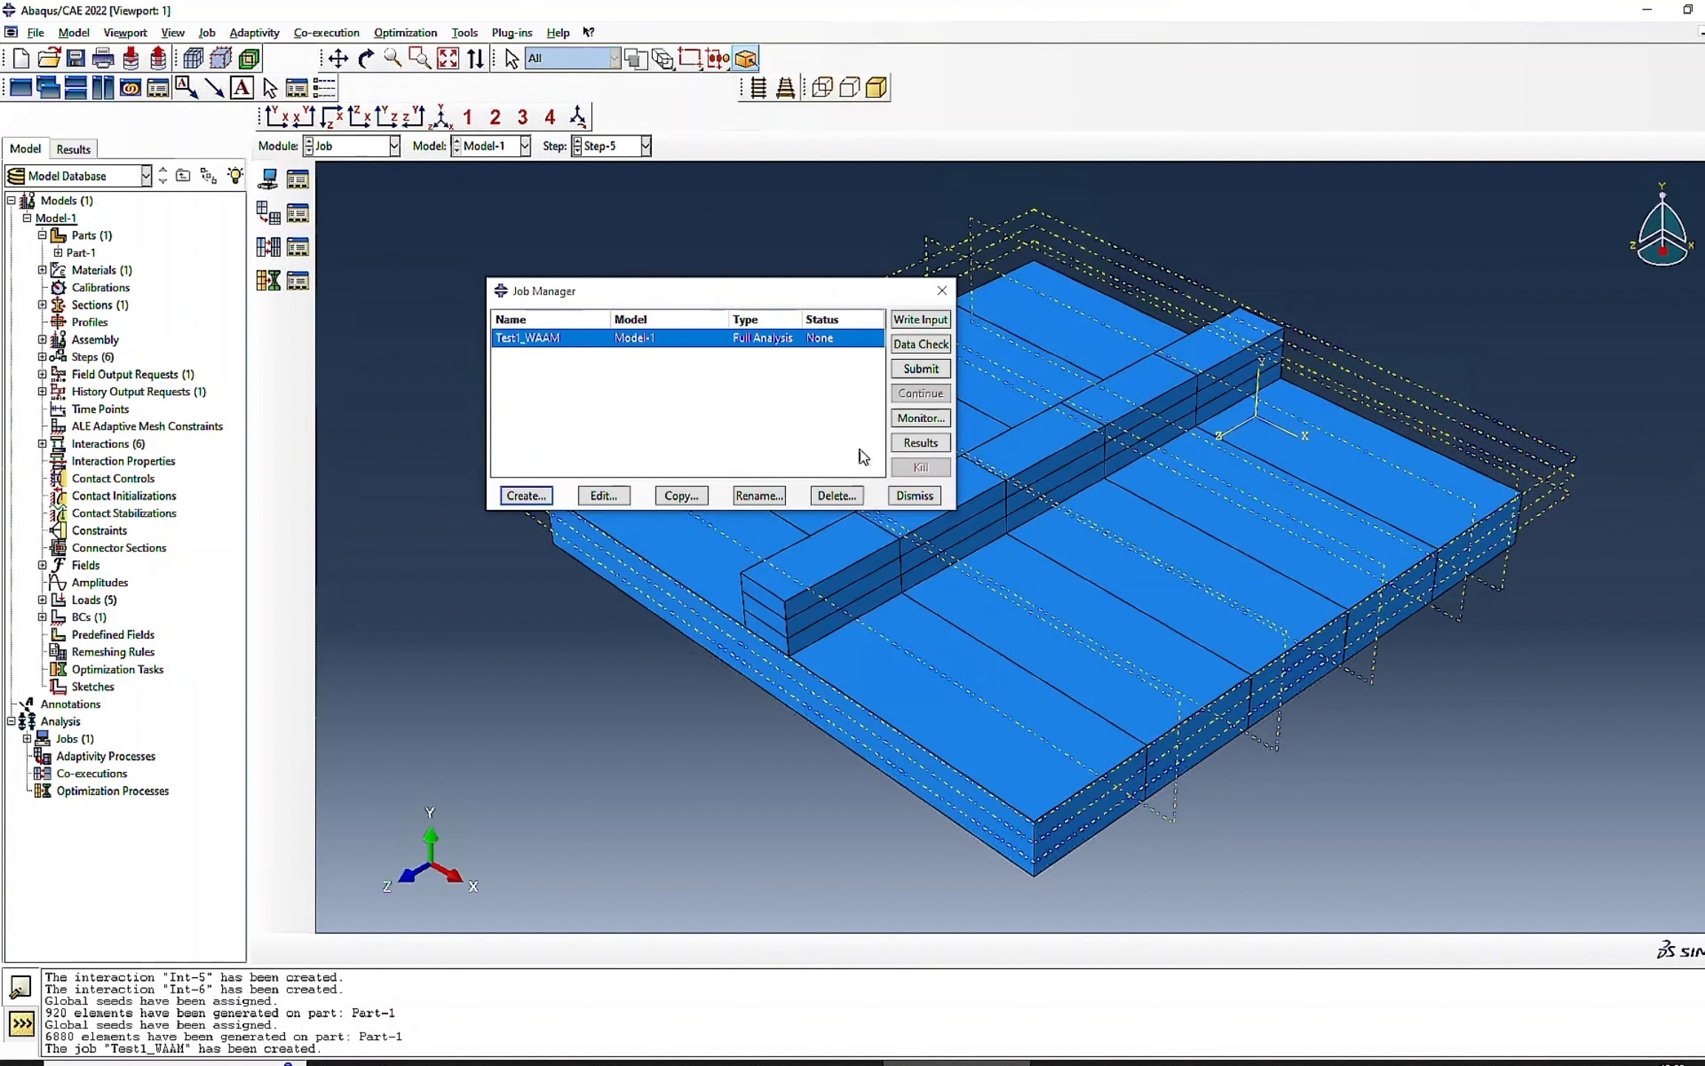
- Examine the distribution options of the surface heat flux Load-5 in the Load module and return to the Job module
left_click(348, 146)
left_click(342, 250)
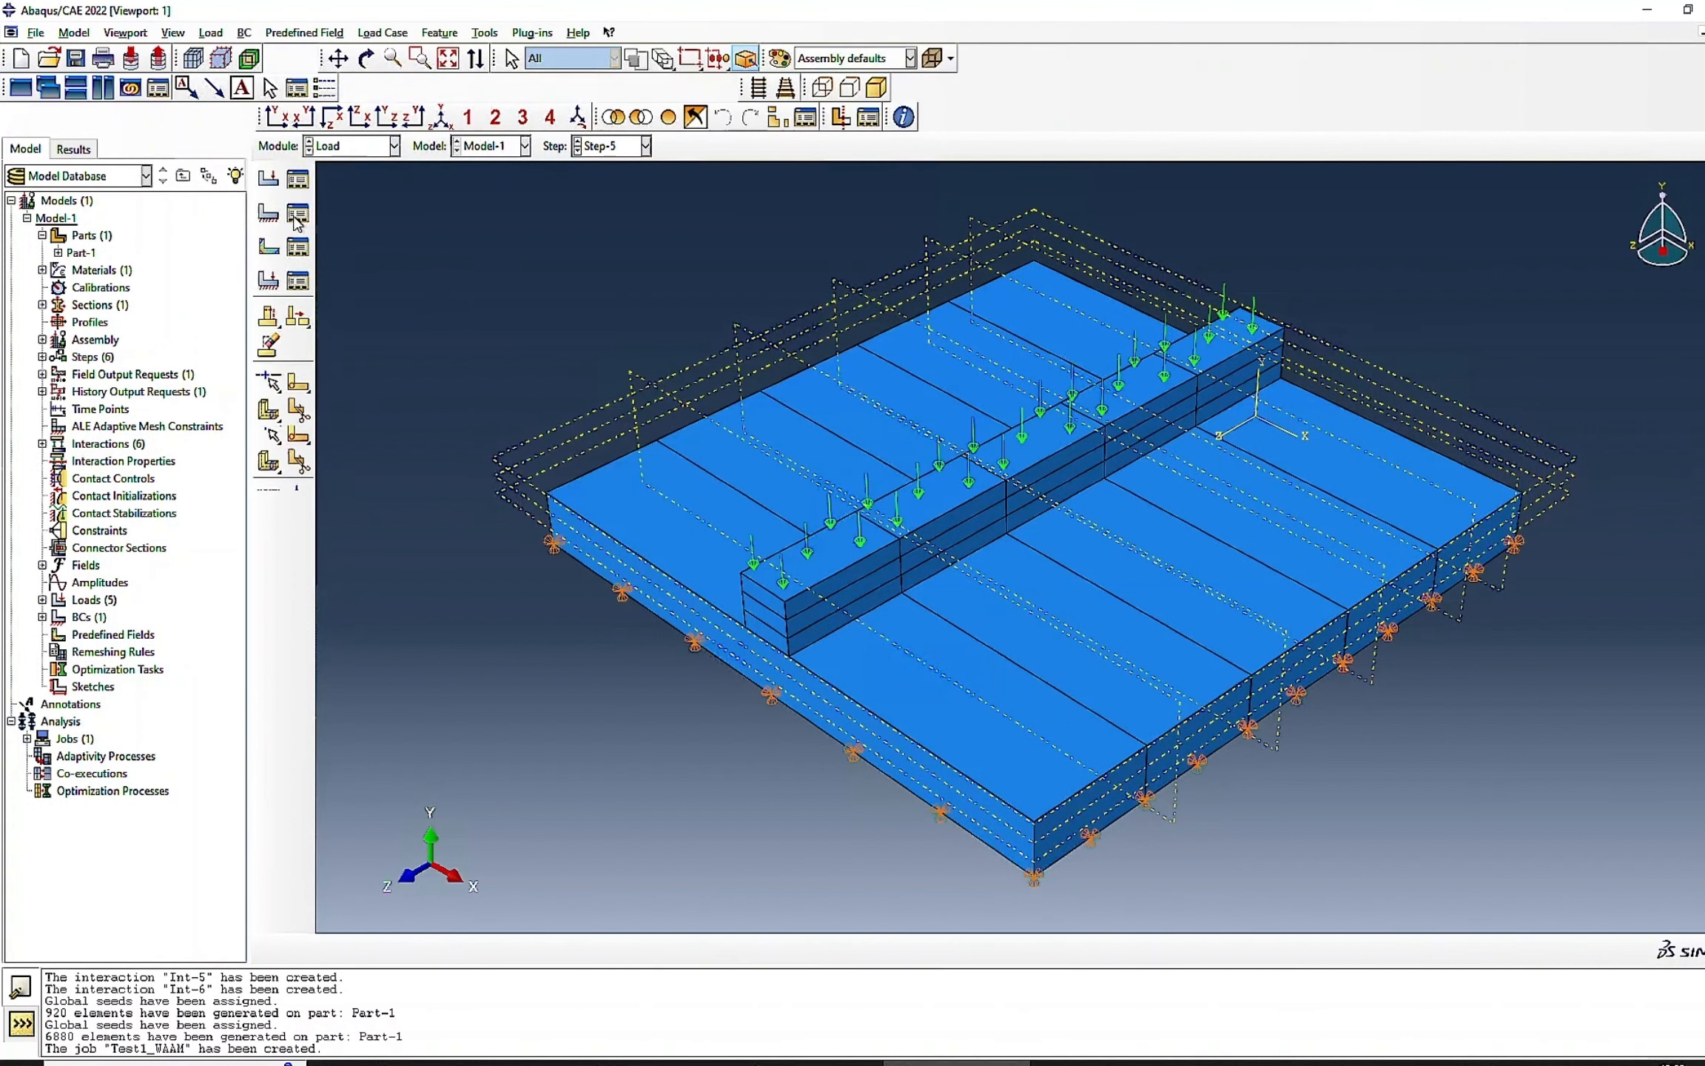
left_click(297, 178)
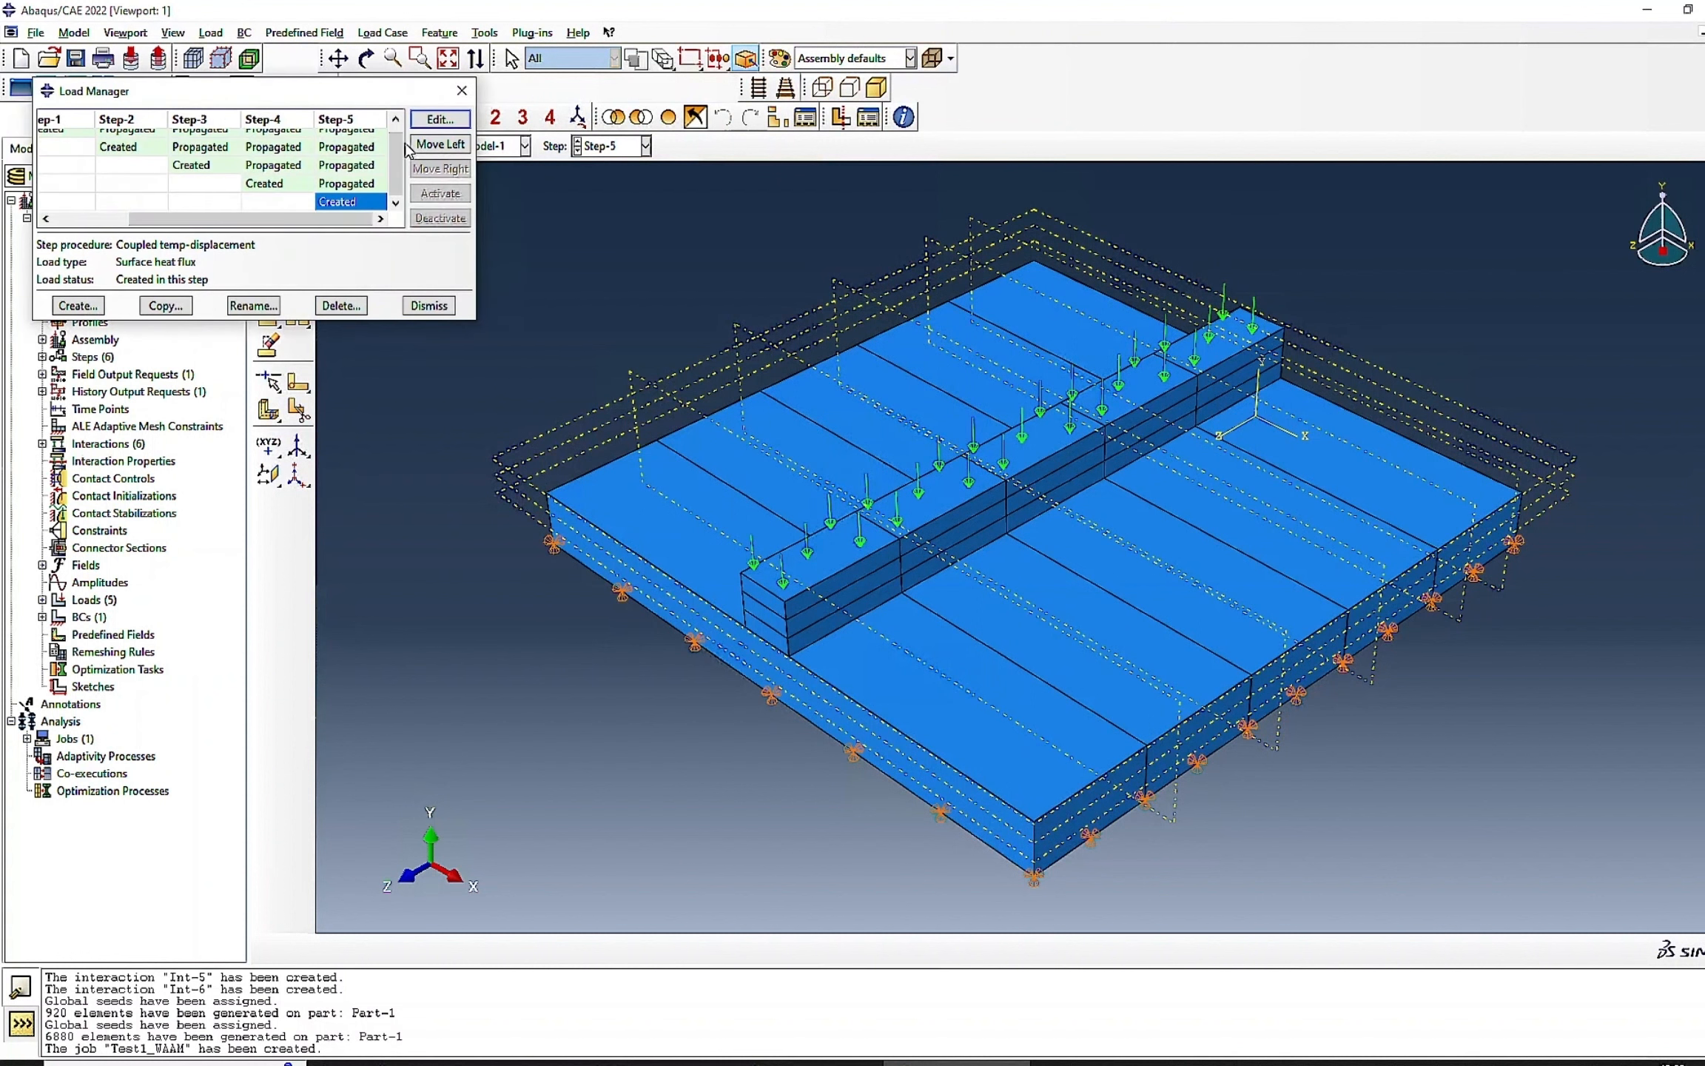
left_click(440, 120)
left_click(740, 417)
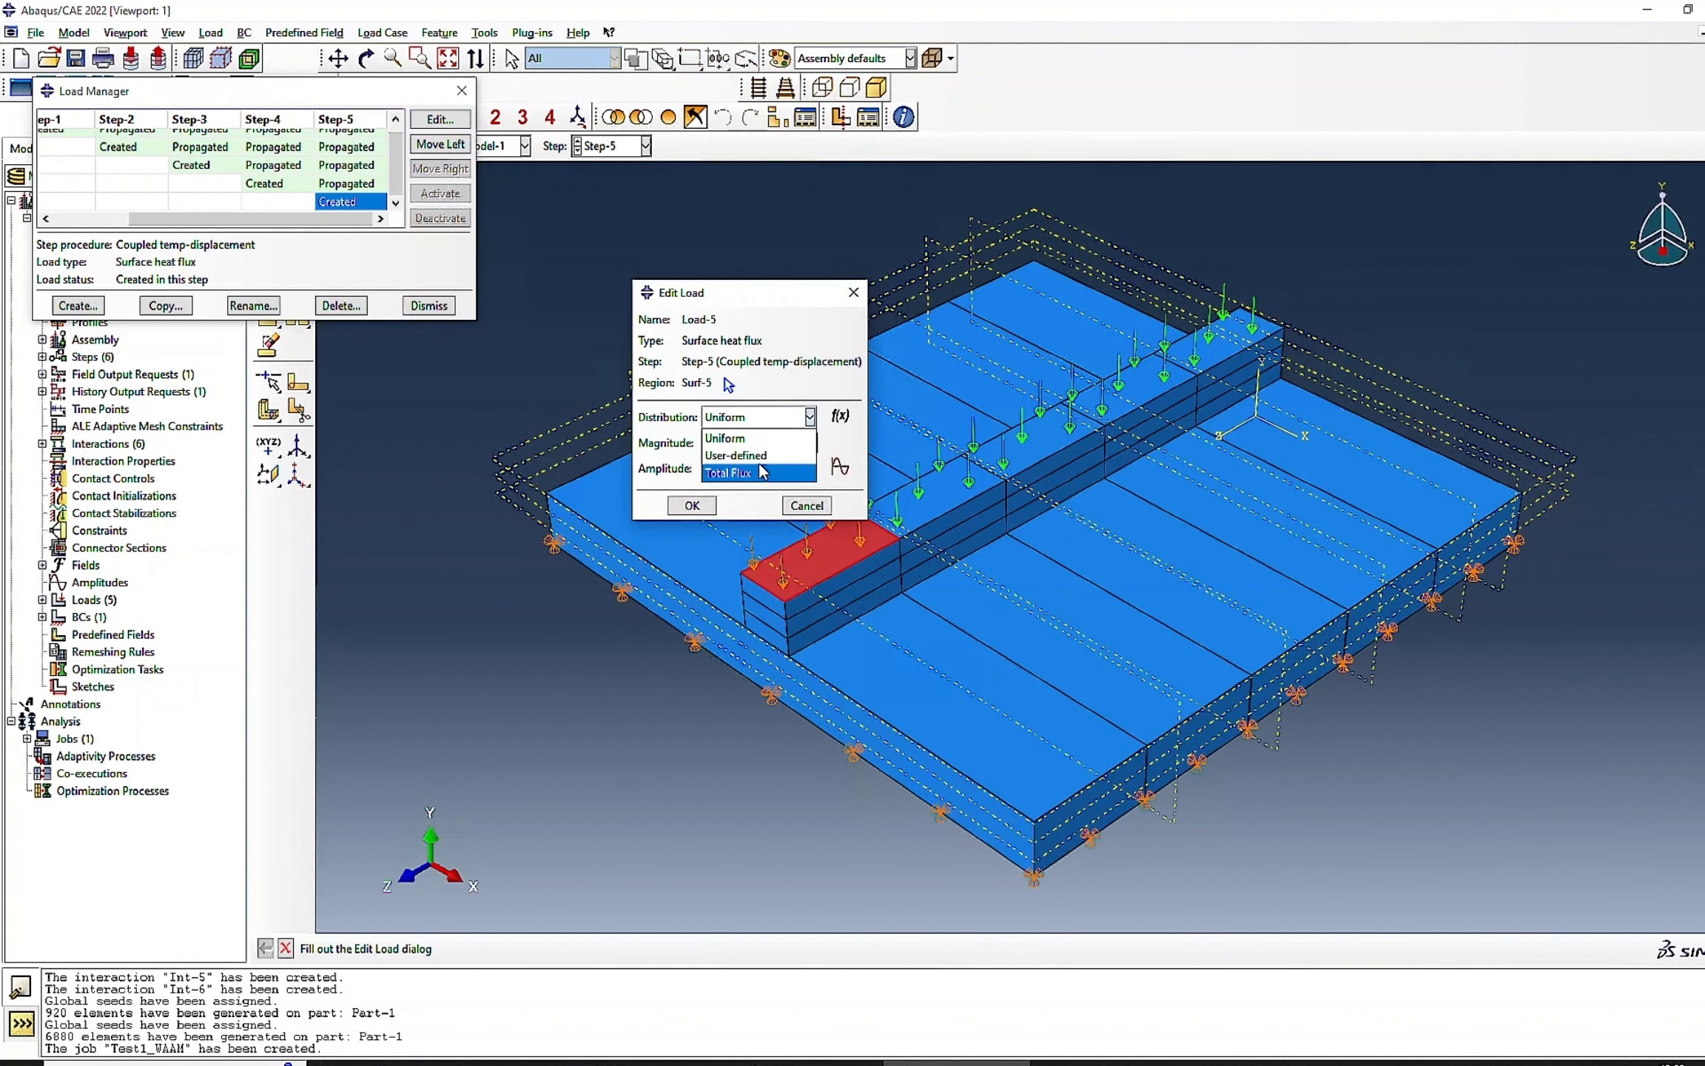
left_click(812, 513)
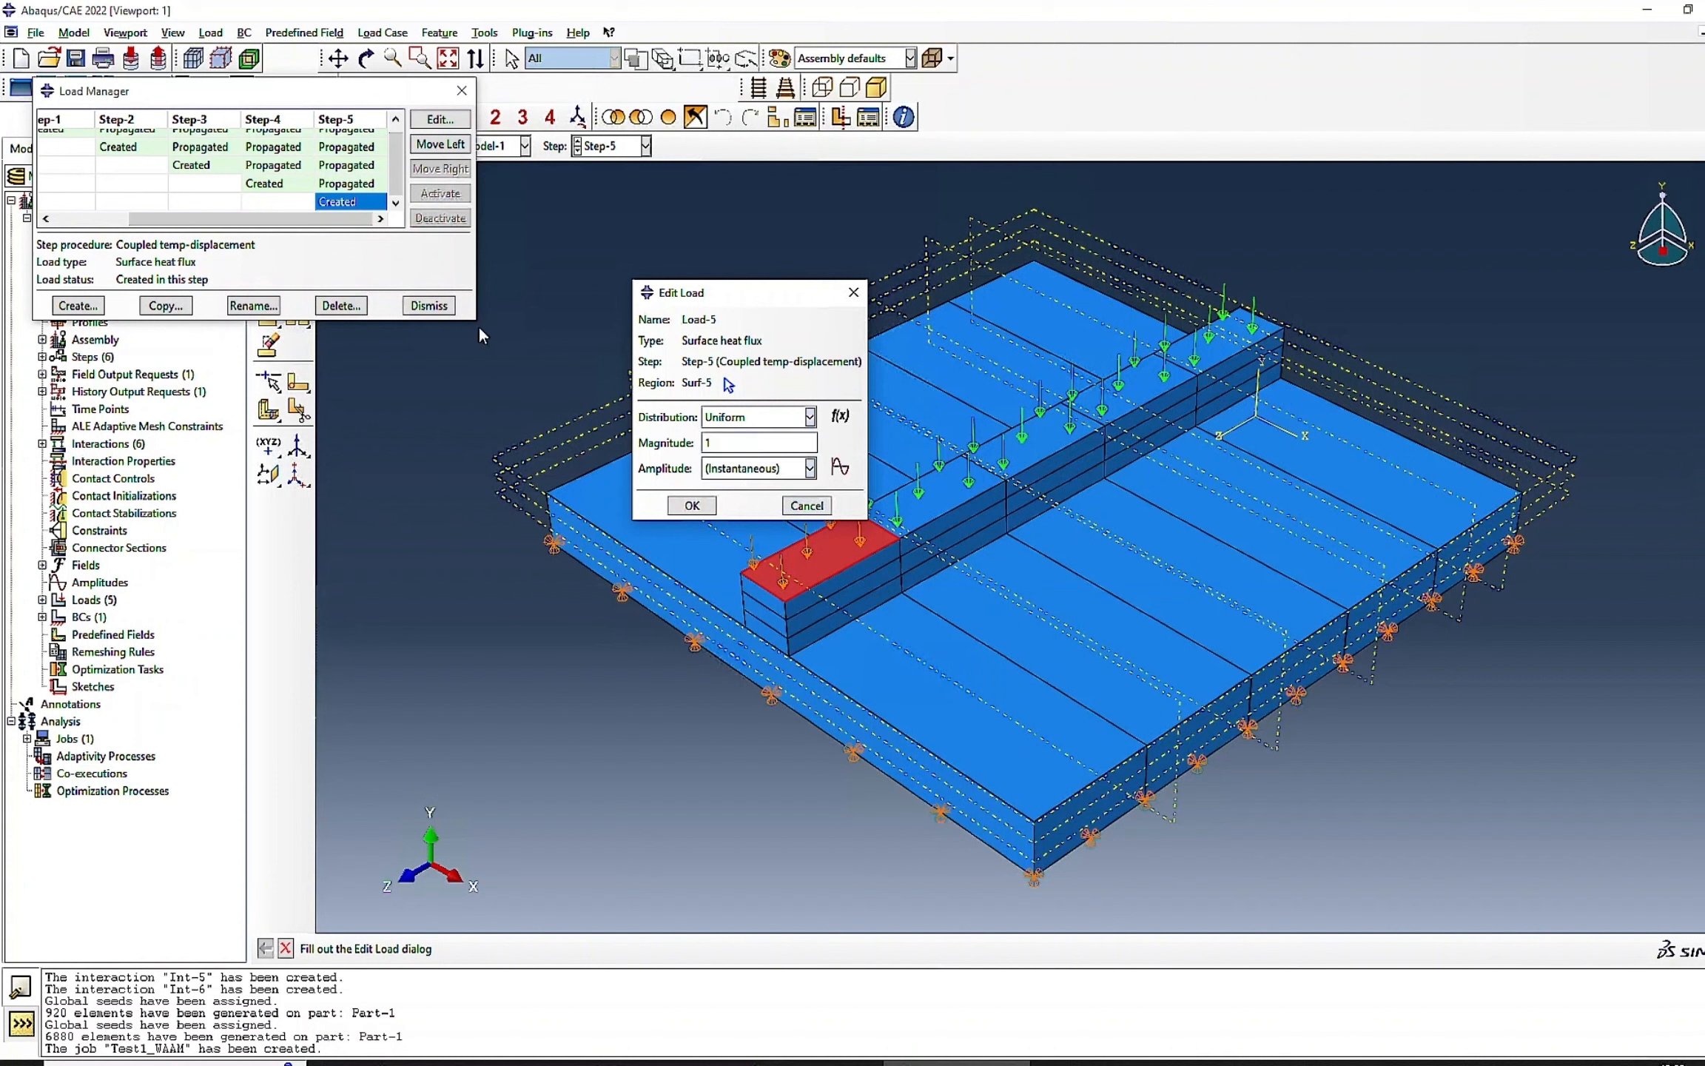
left_click(806, 505)
left_click(430, 305)
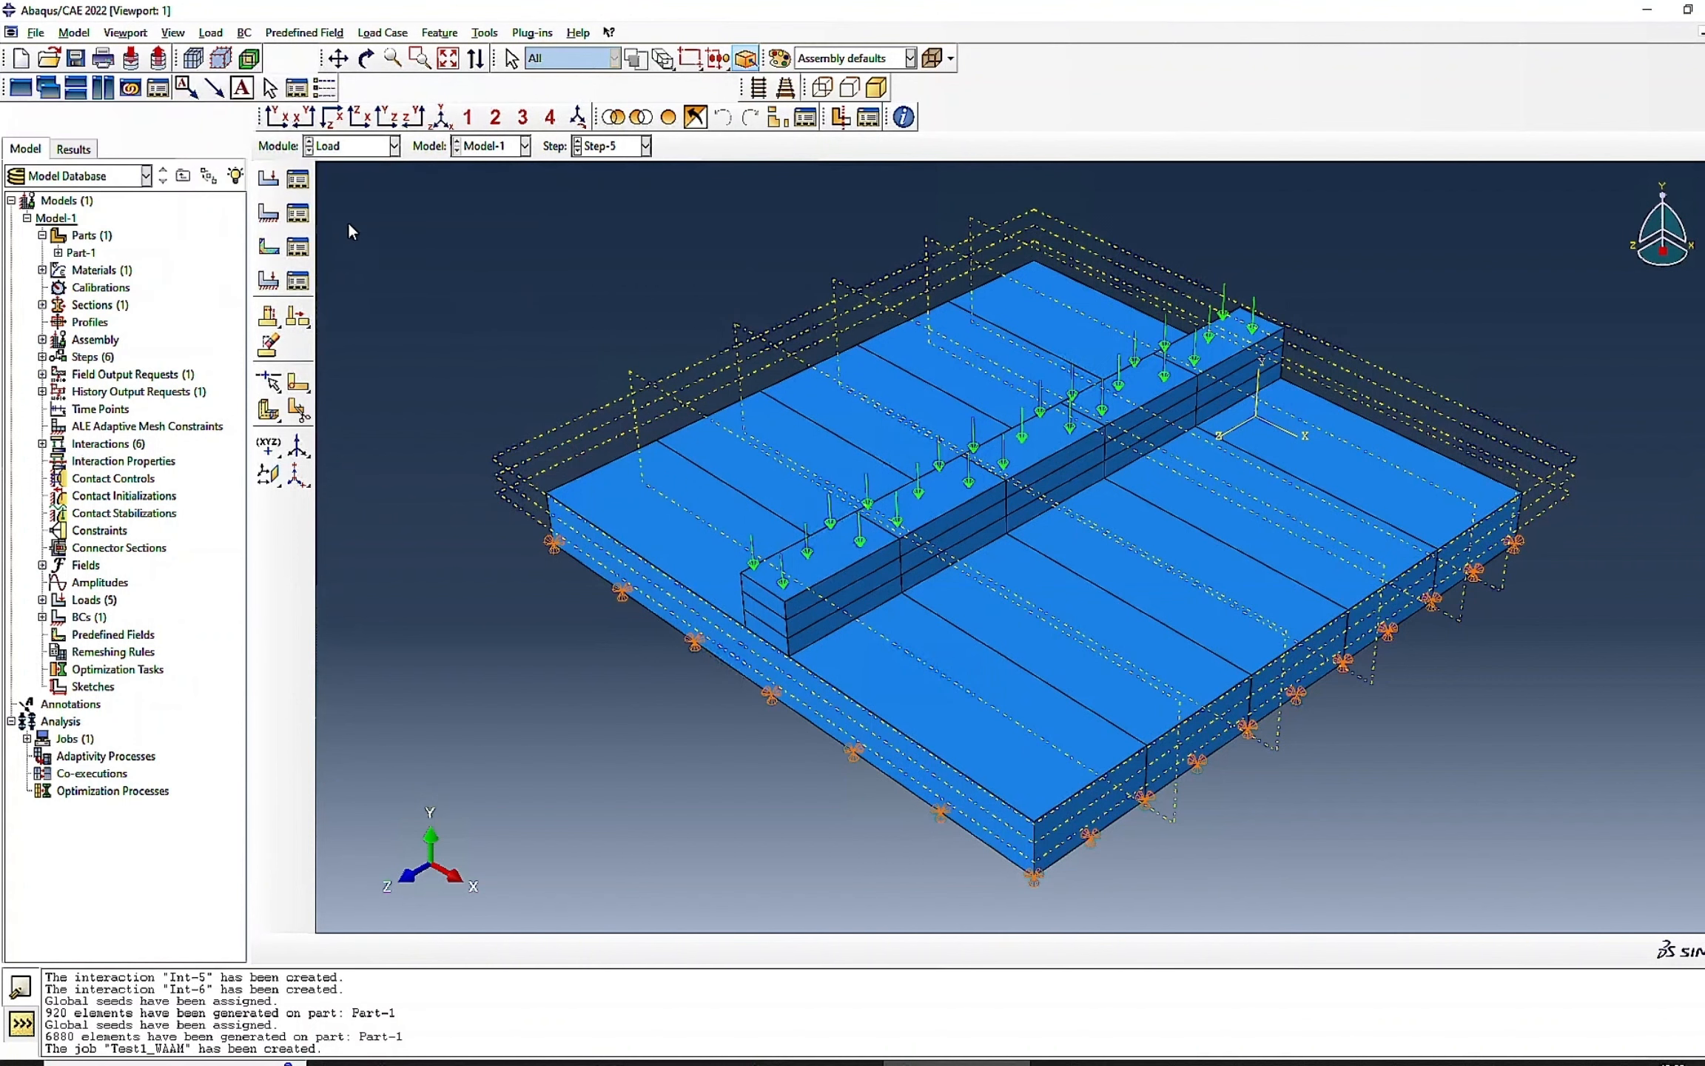
left_click(374, 146)
left_click(358, 309)
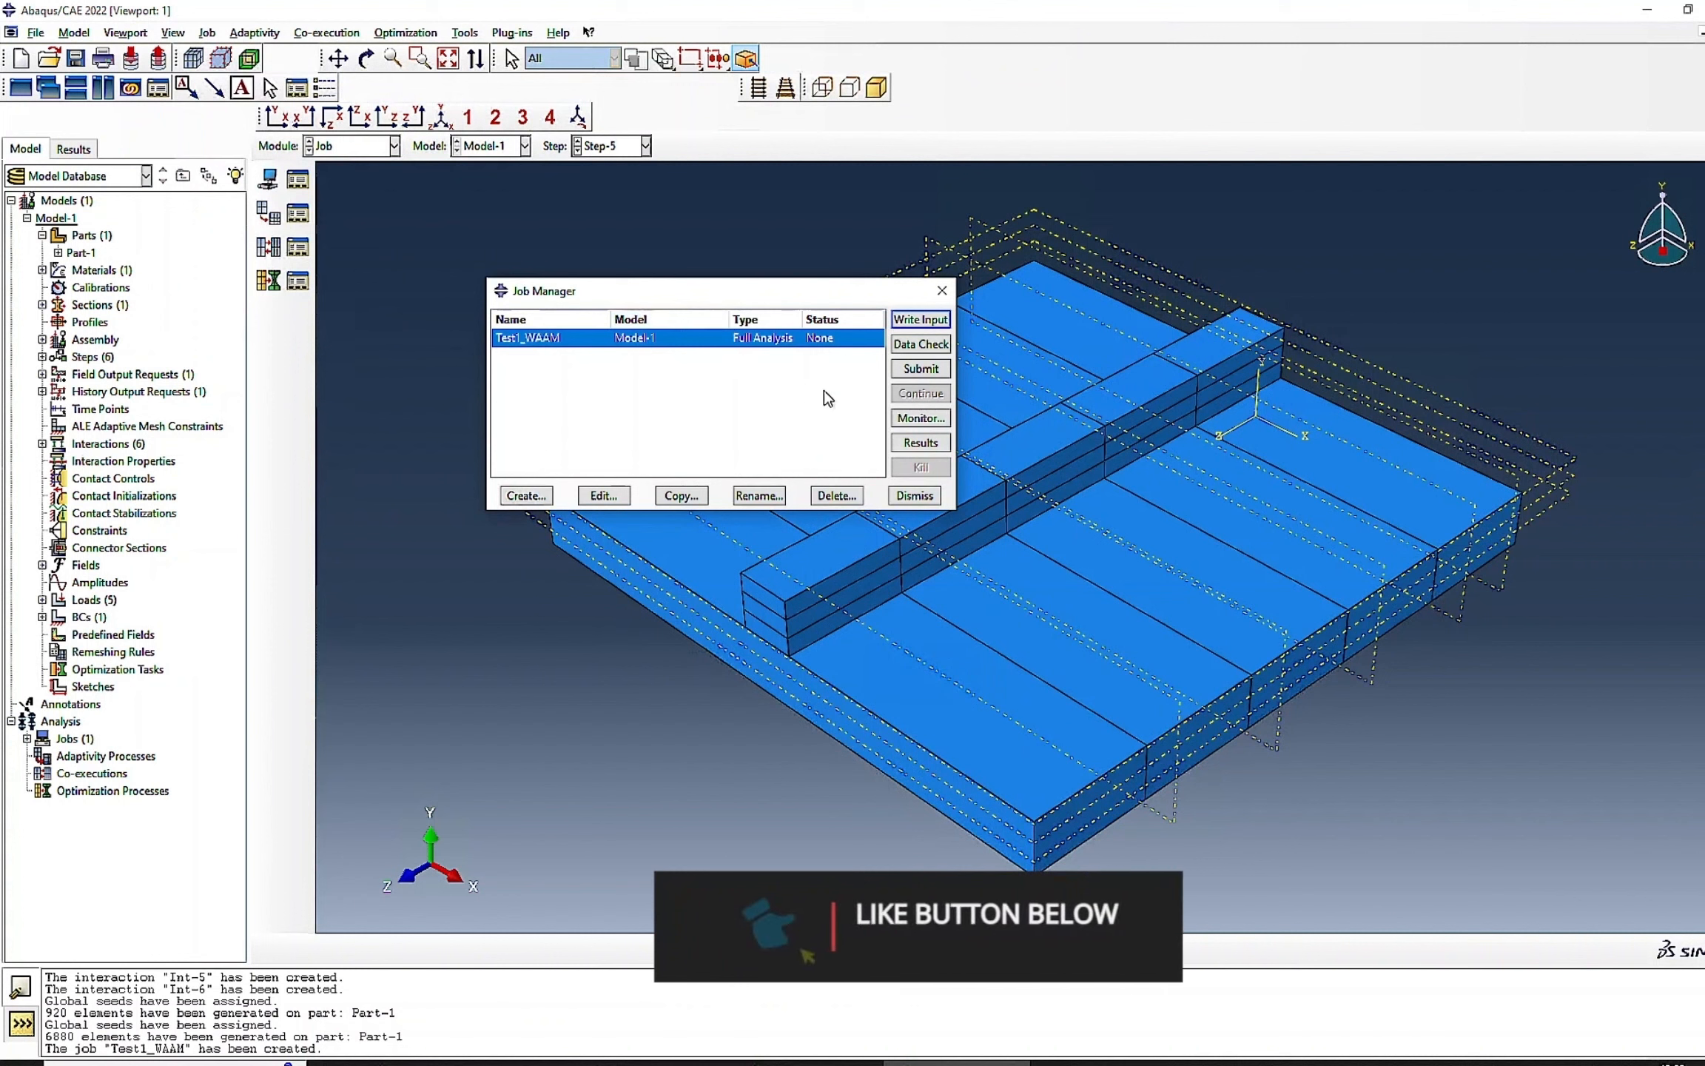
- Submit the job Test1_WAAM for analysis and decline overwriting its existing job files
left_click(921, 370)
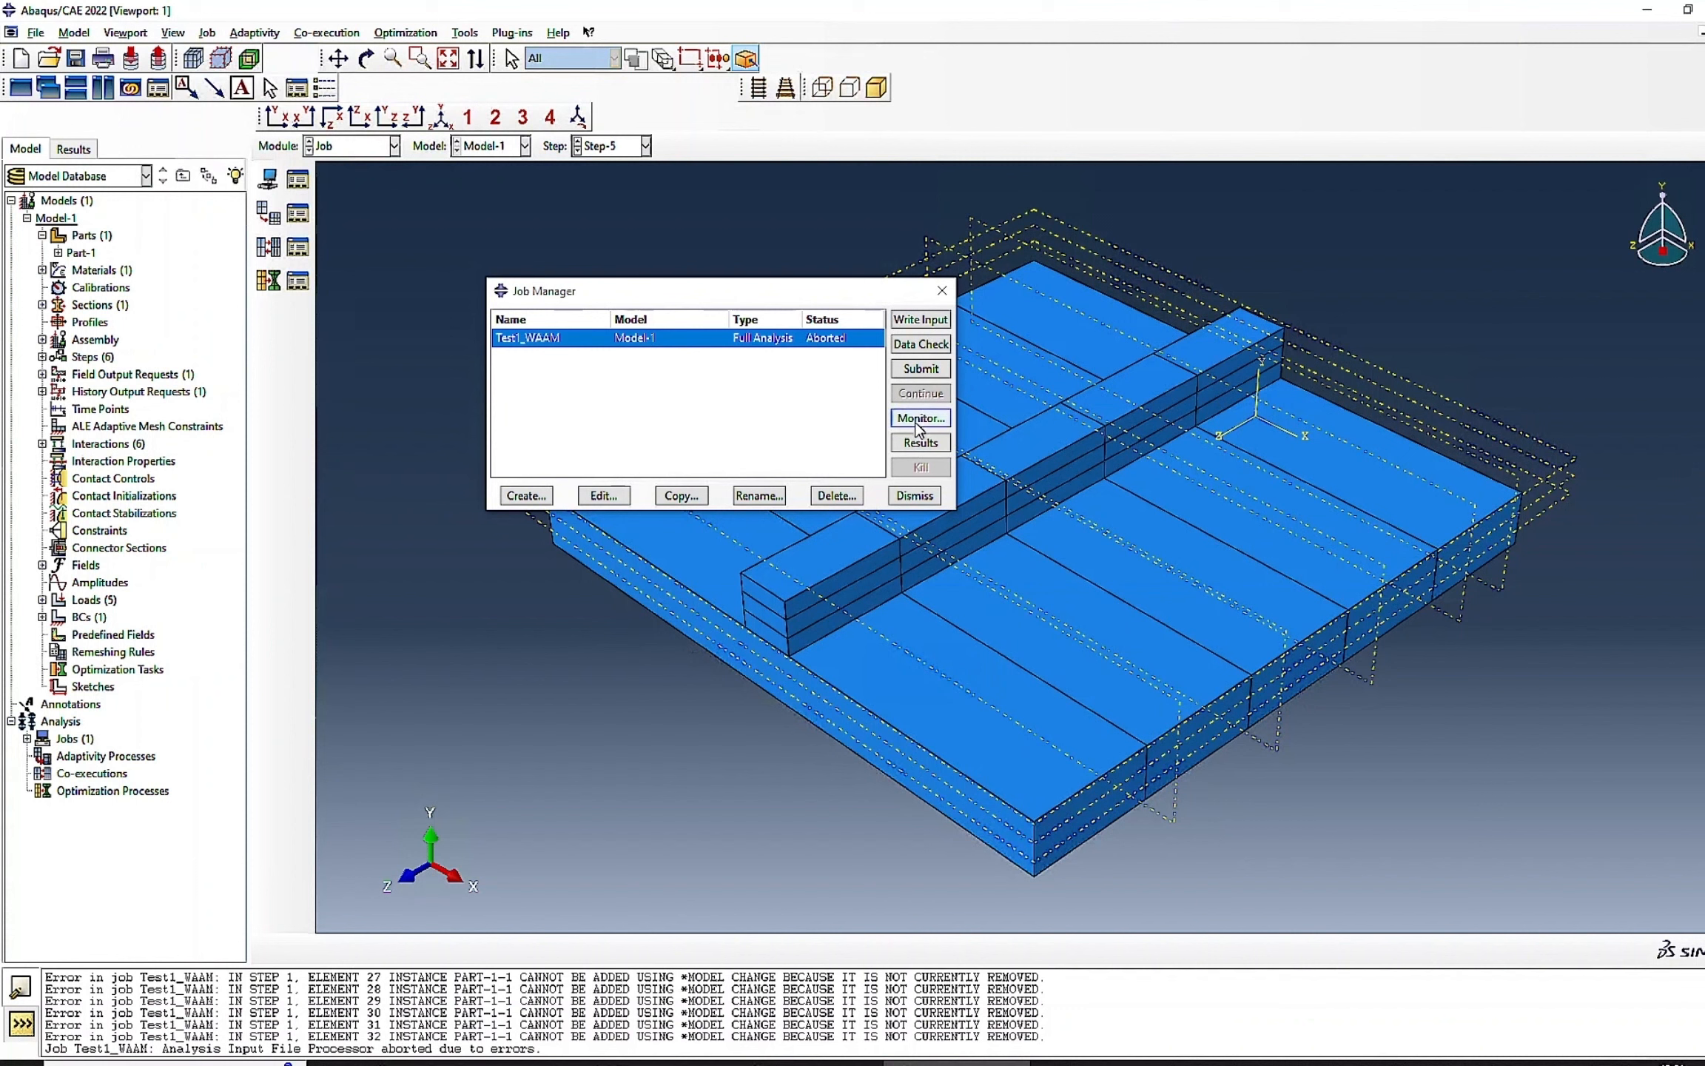
left_click(921, 368)
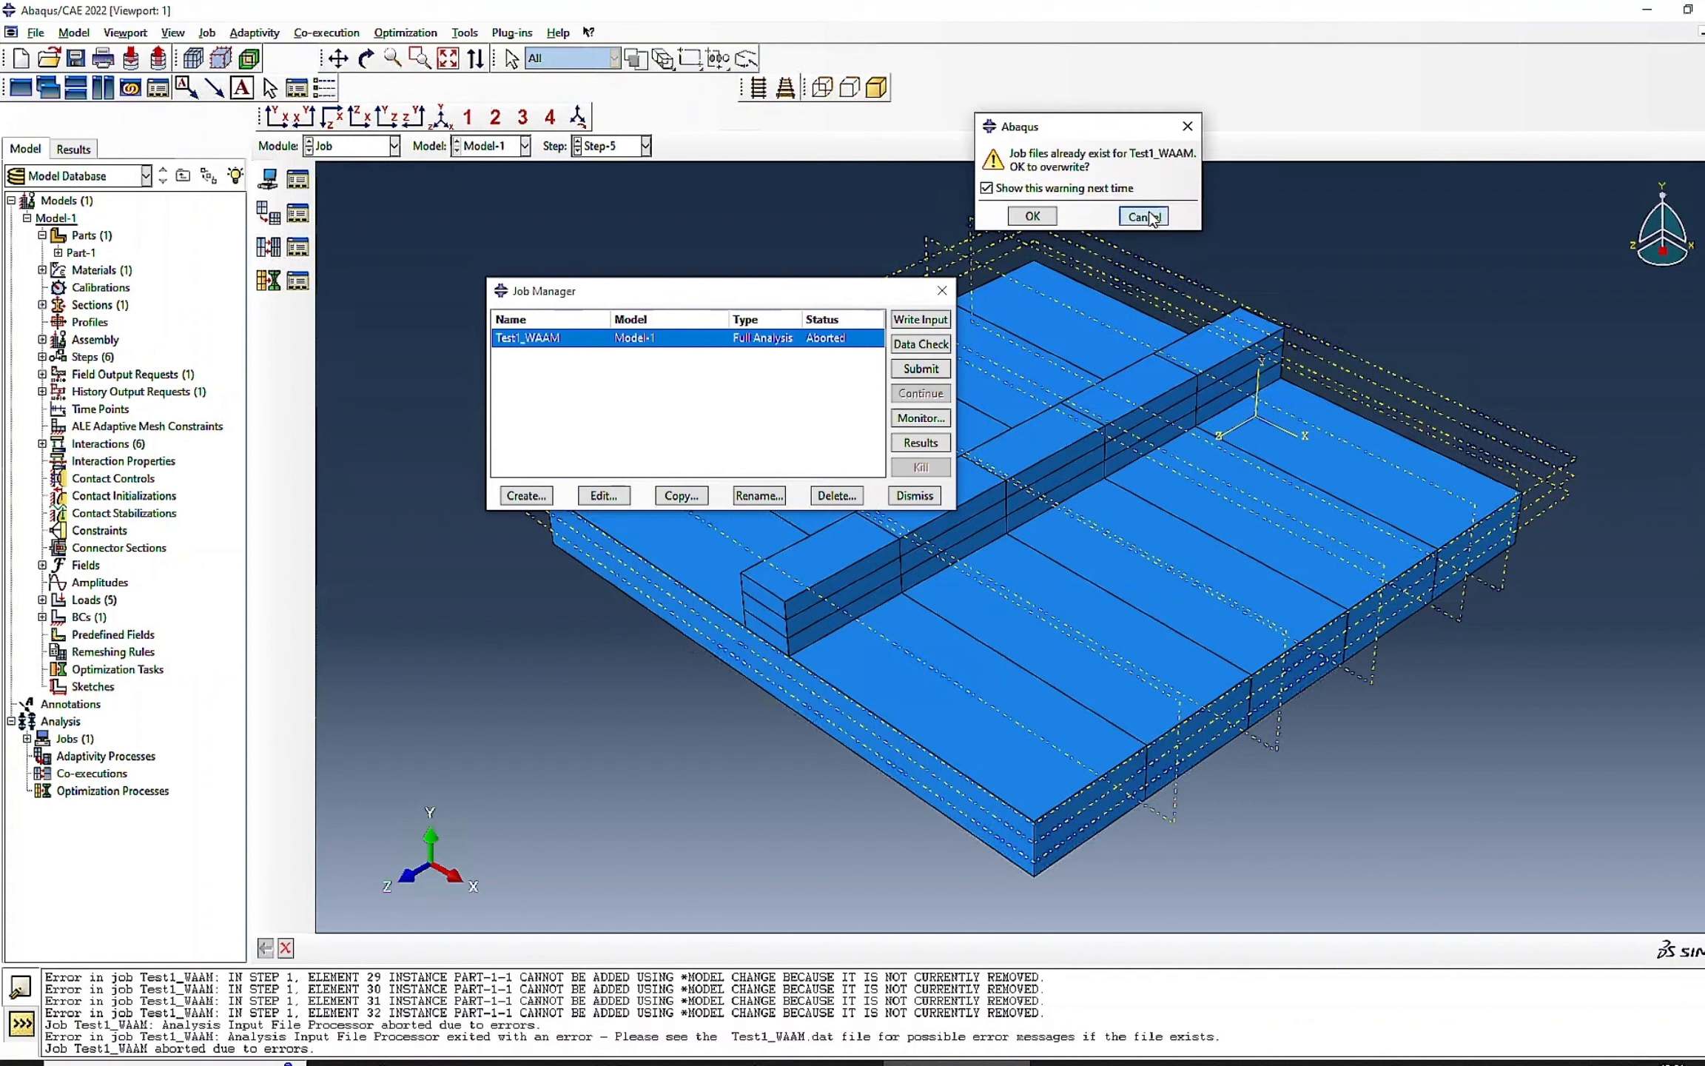
left_click(1143, 216)
- Examine the error messages of the job Test1_WAAM in its enlarged monitor, from the start of the list, and close it
left_click(910, 419)
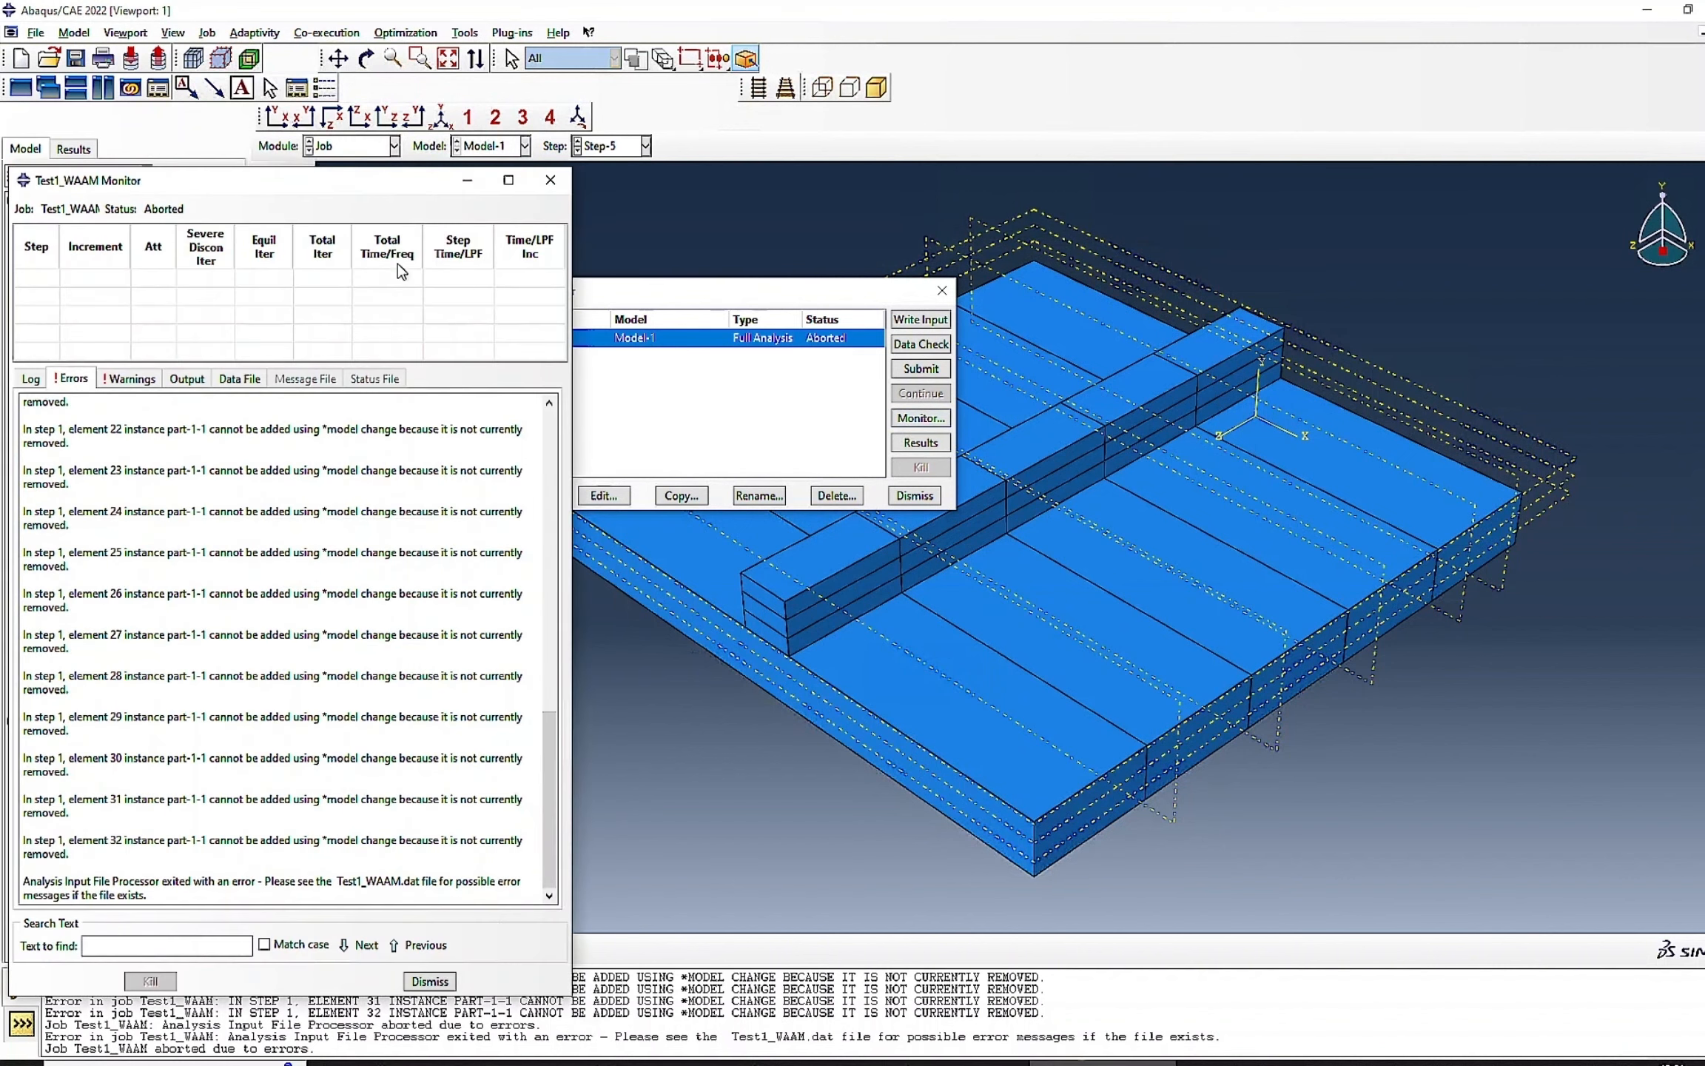
left_click(509, 180)
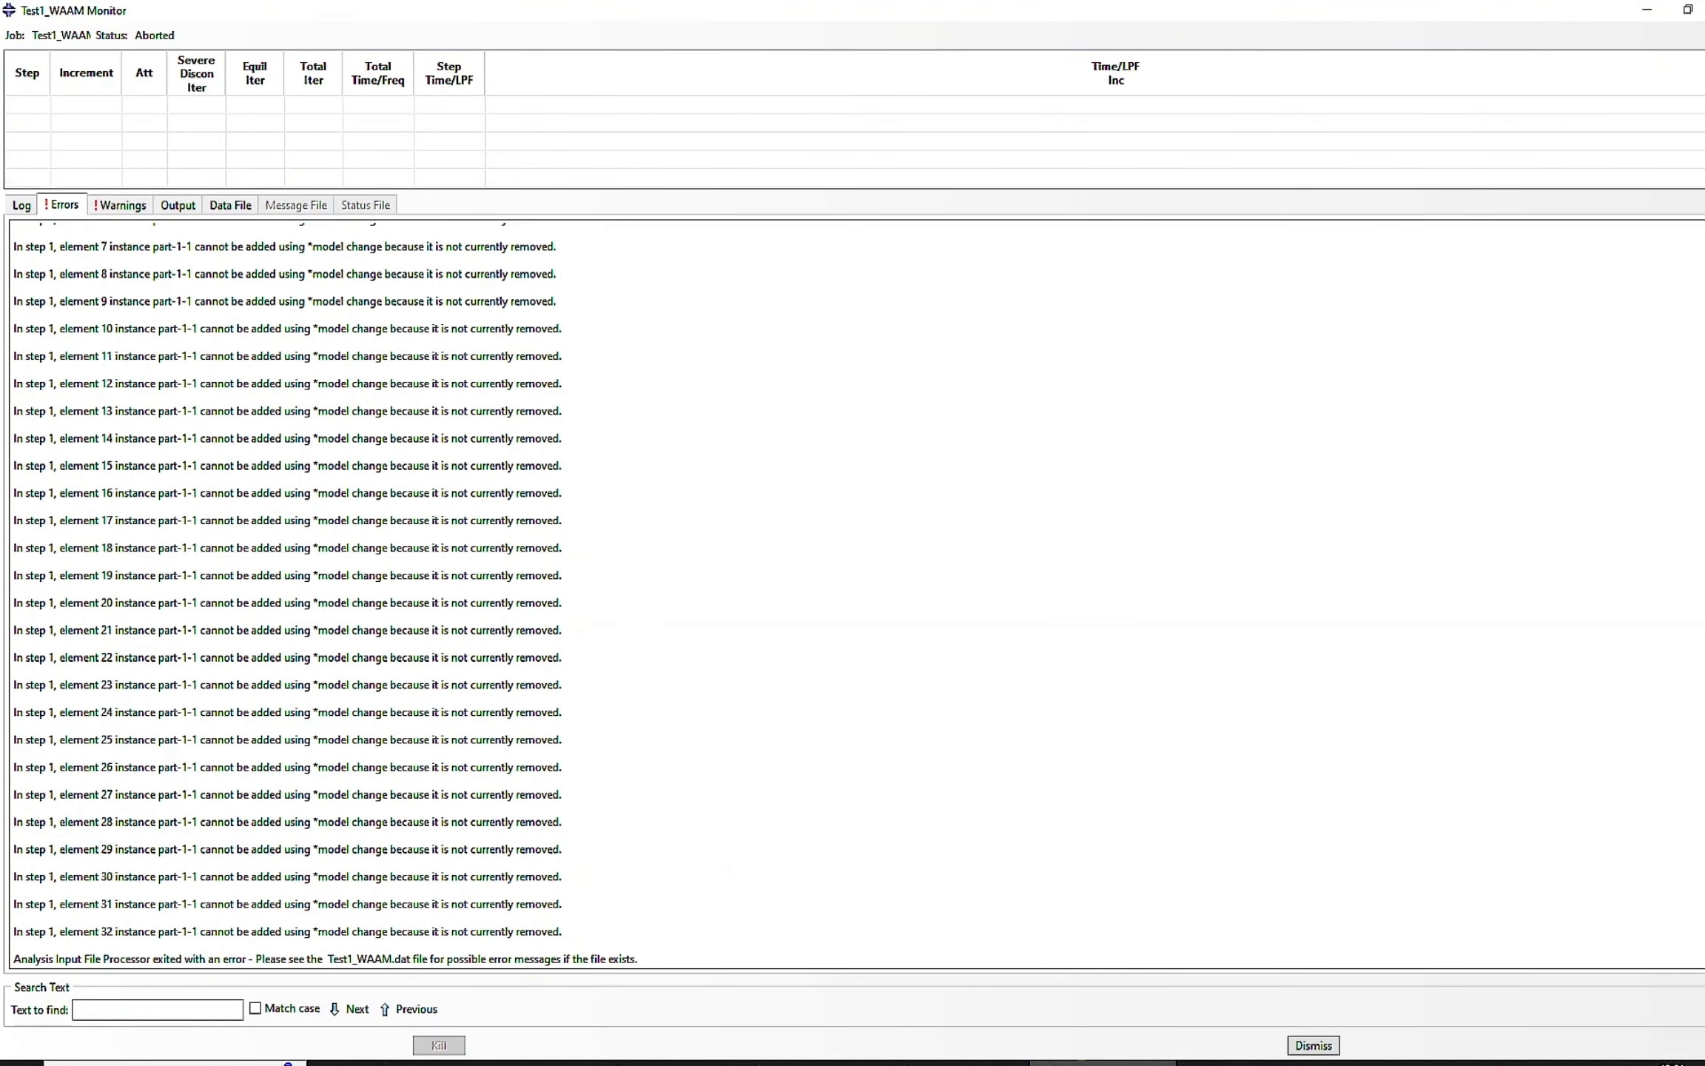
left_click(63, 206)
scroll(288, 594, "up", 3)
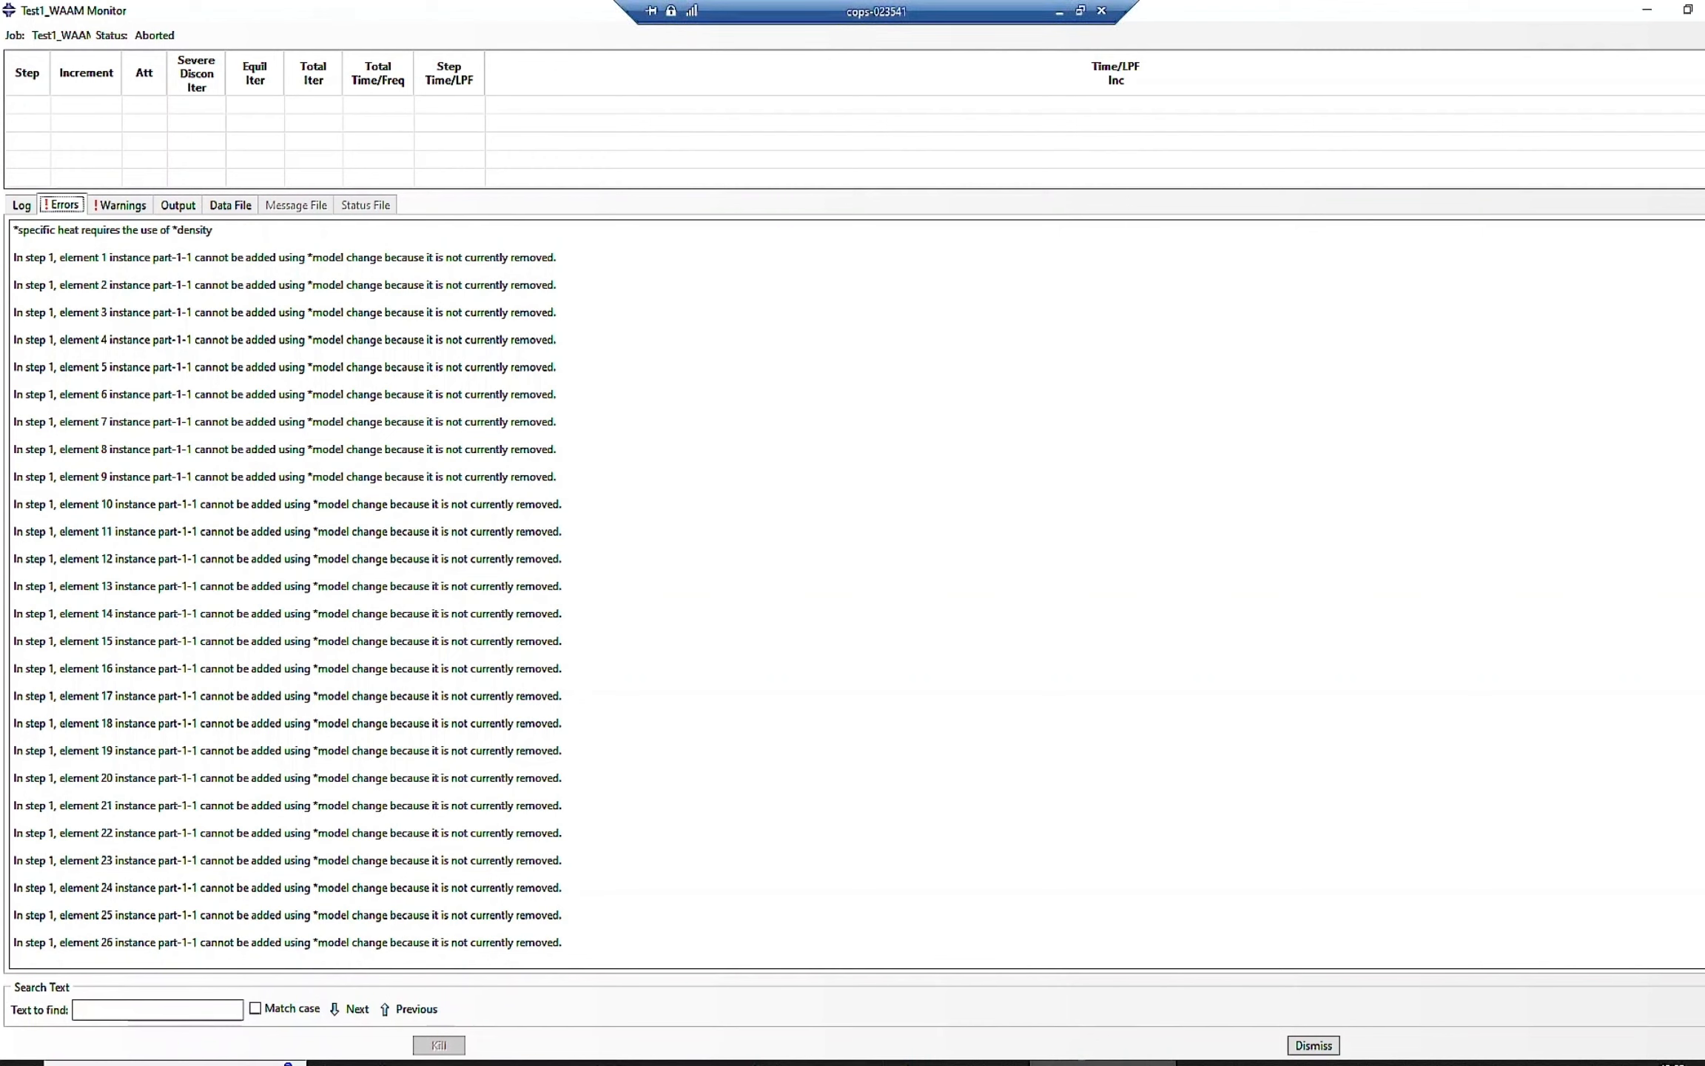
left_click(1704, 9)
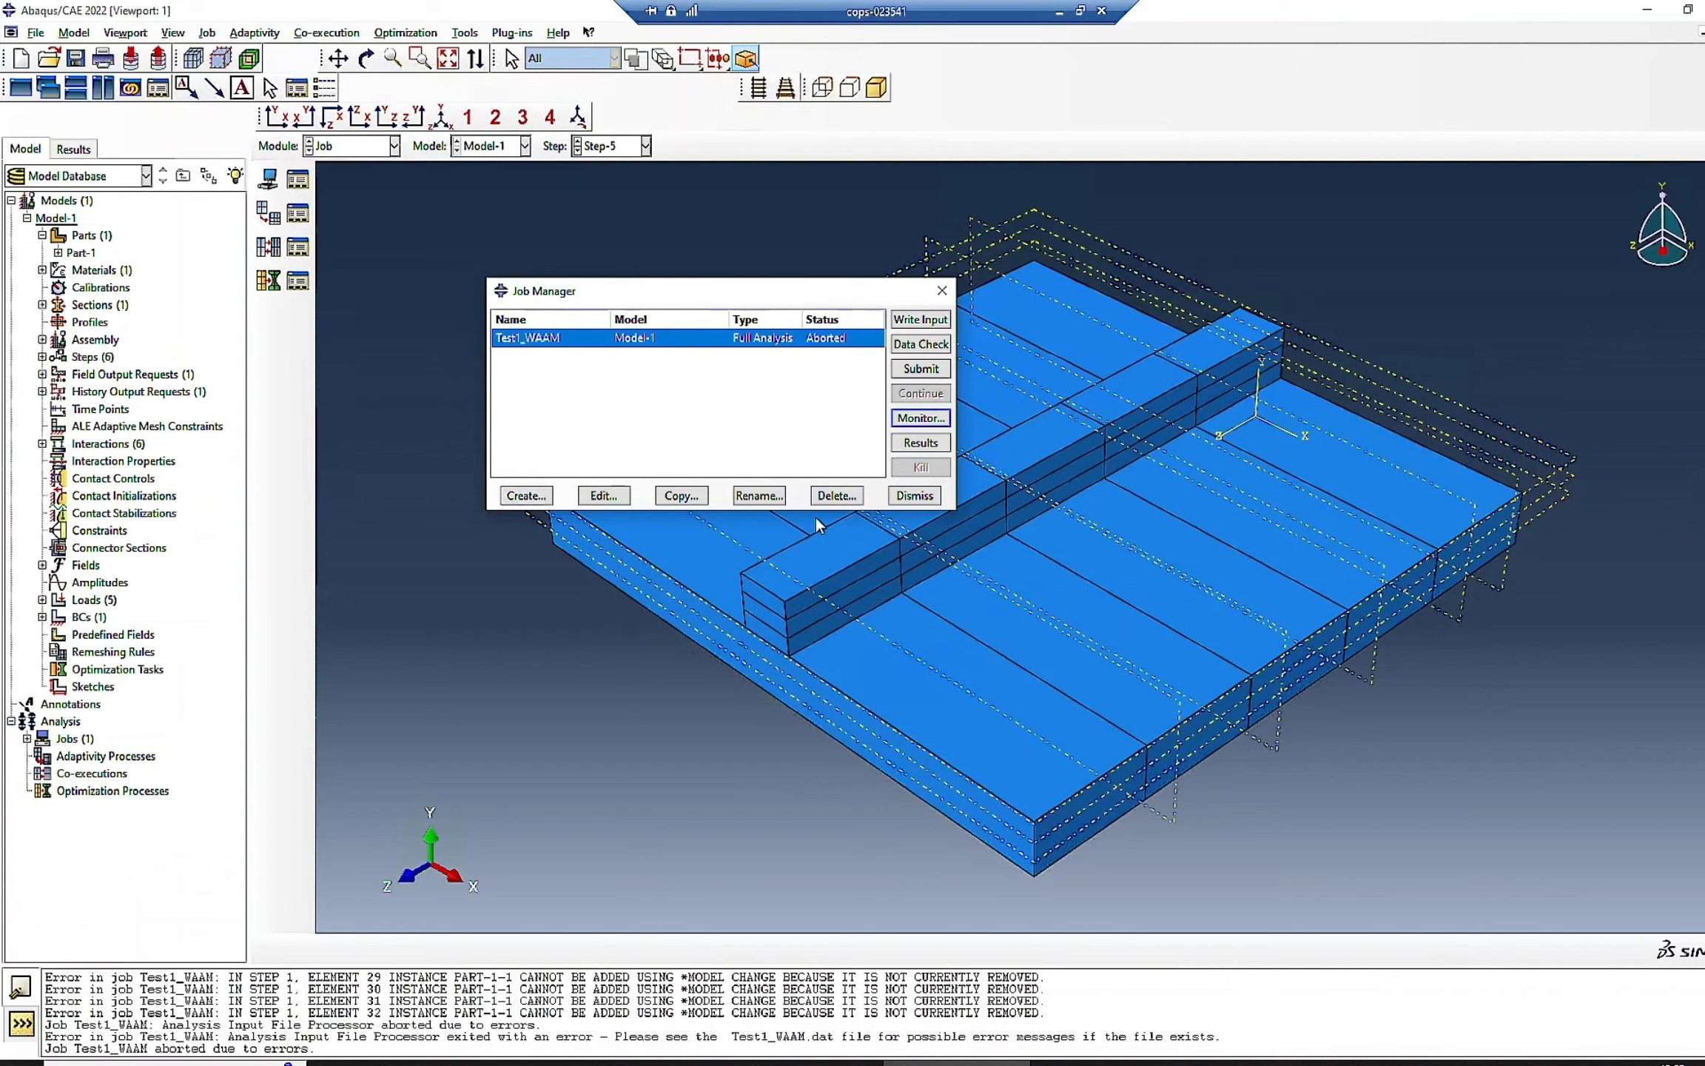
- In the Property module, add a uniform mass density of 2.6e-6 to Material-1 and close the Material Manager
left_click(368, 145)
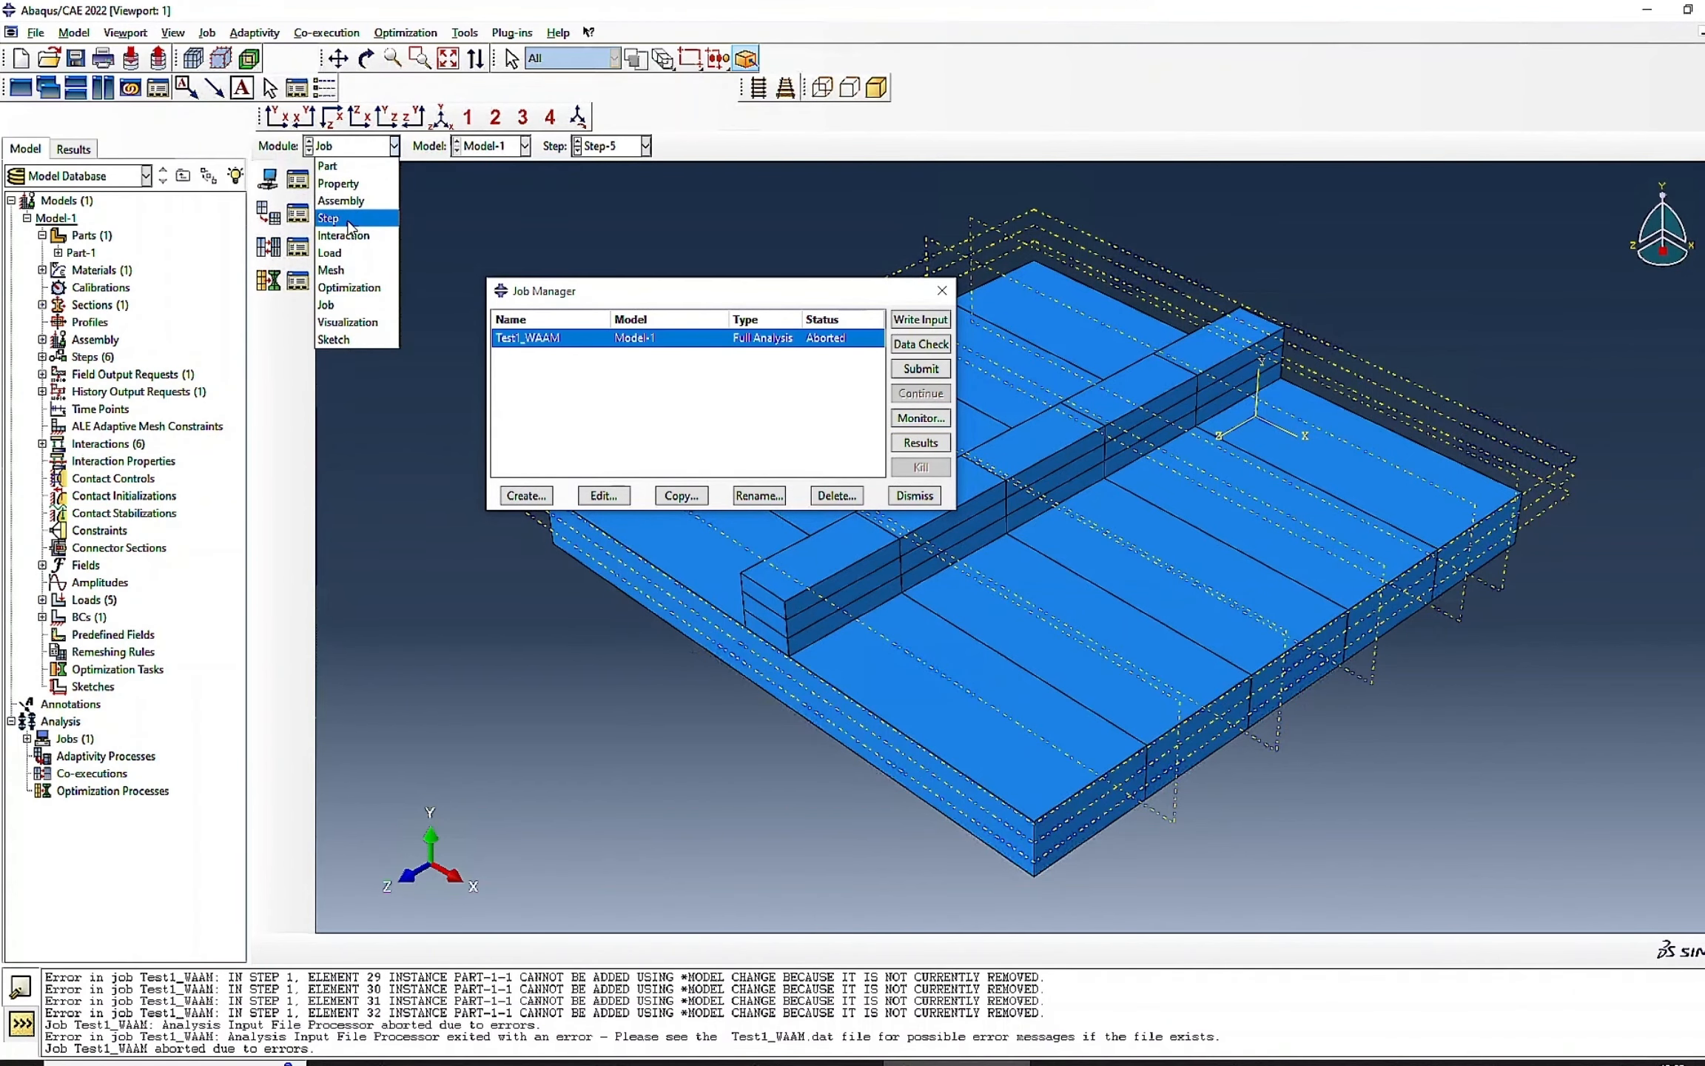
left_click(338, 183)
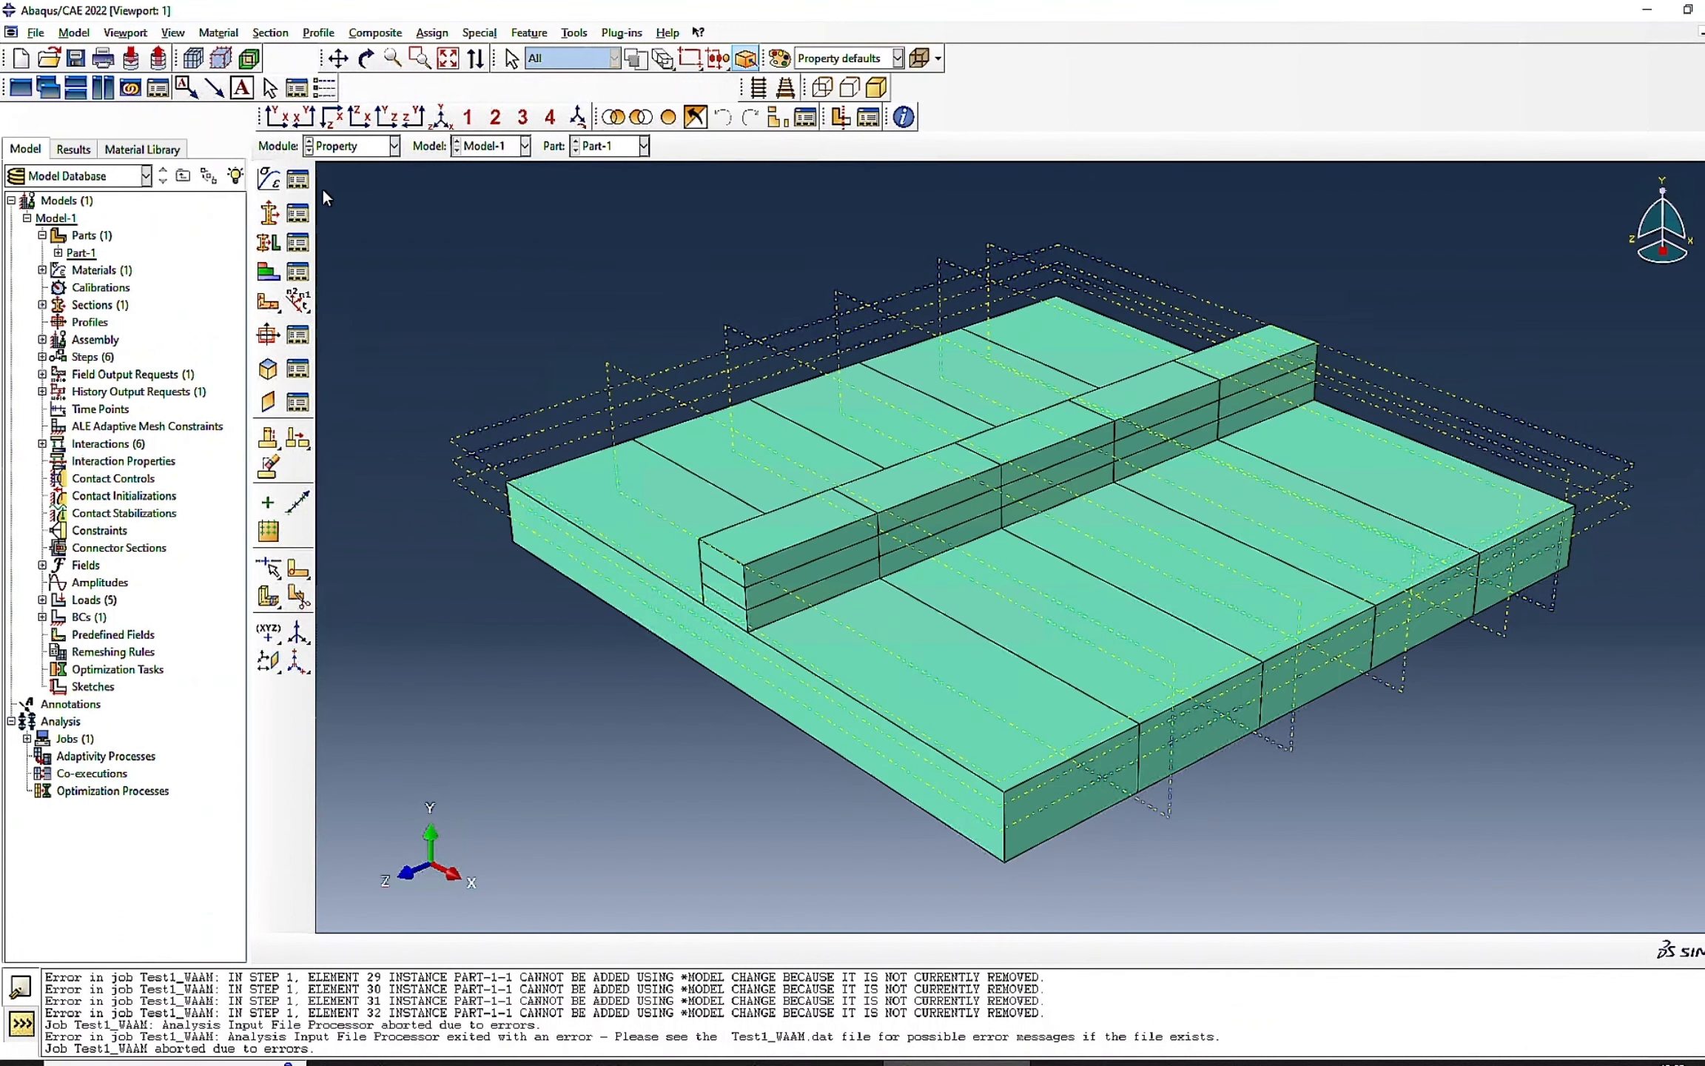
left_click(298, 181)
left_click(472, 249)
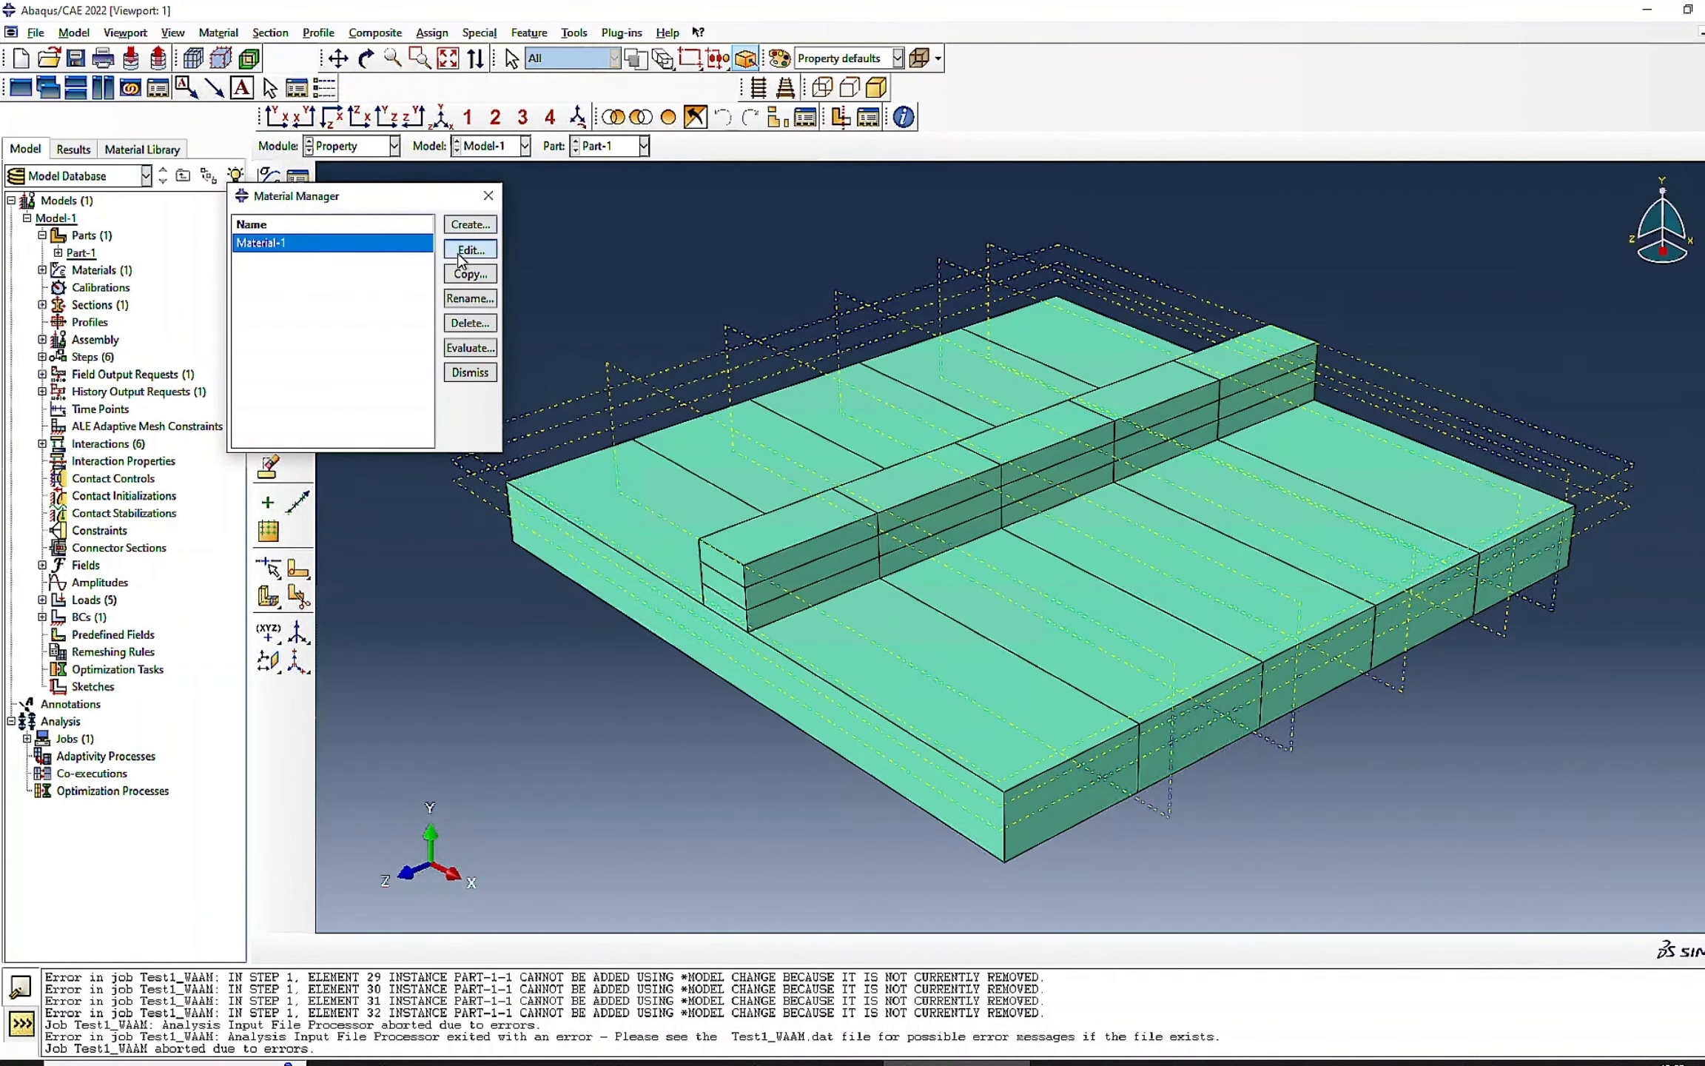
left_click(258, 368)
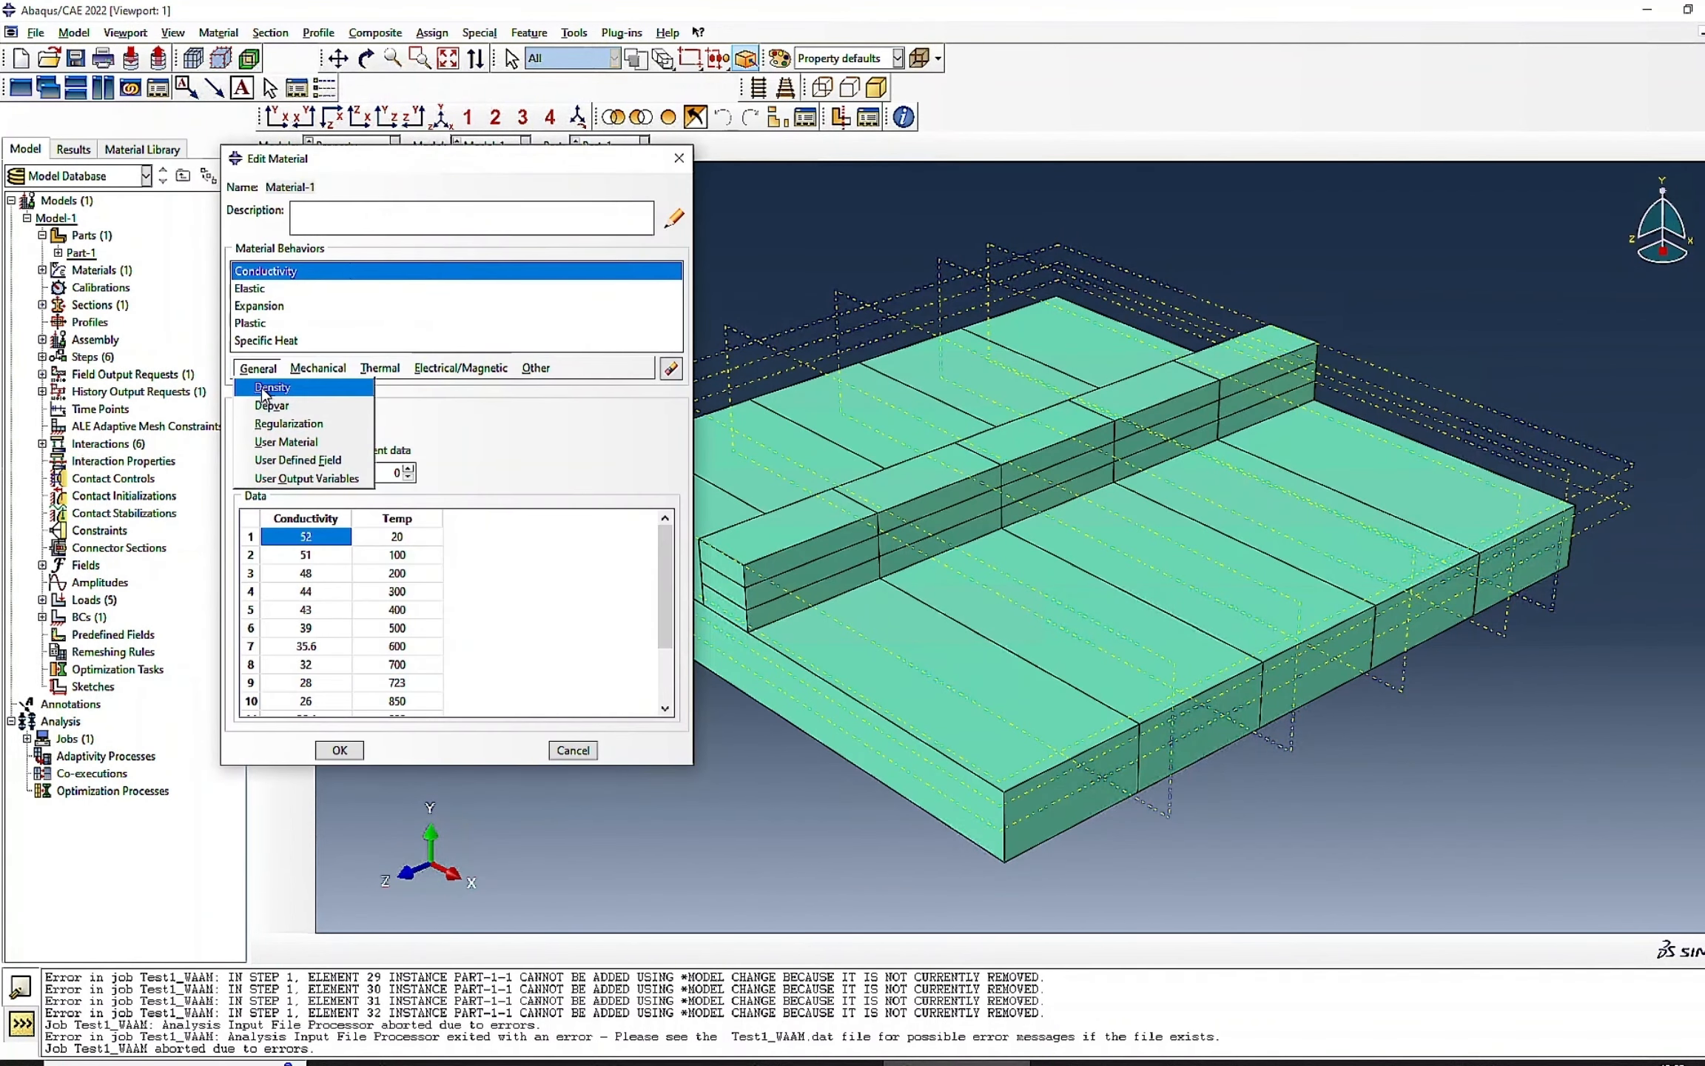
left_click(265, 390)
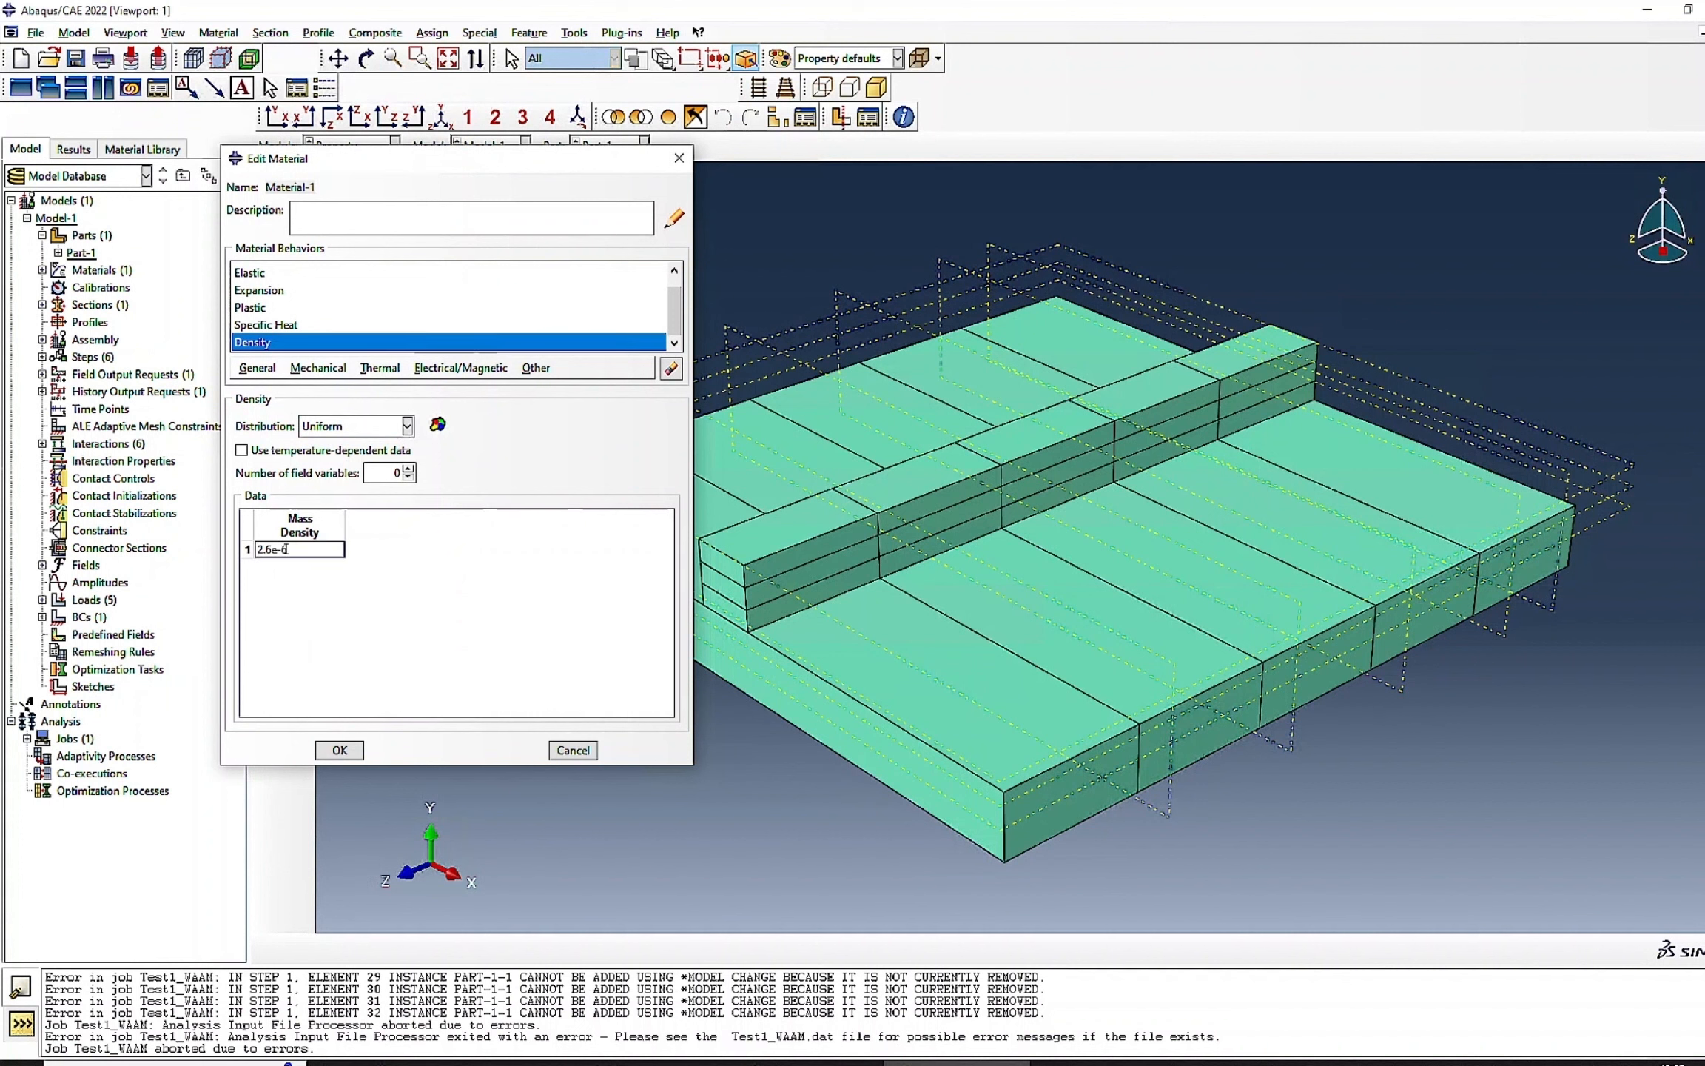
left_click(339, 748)
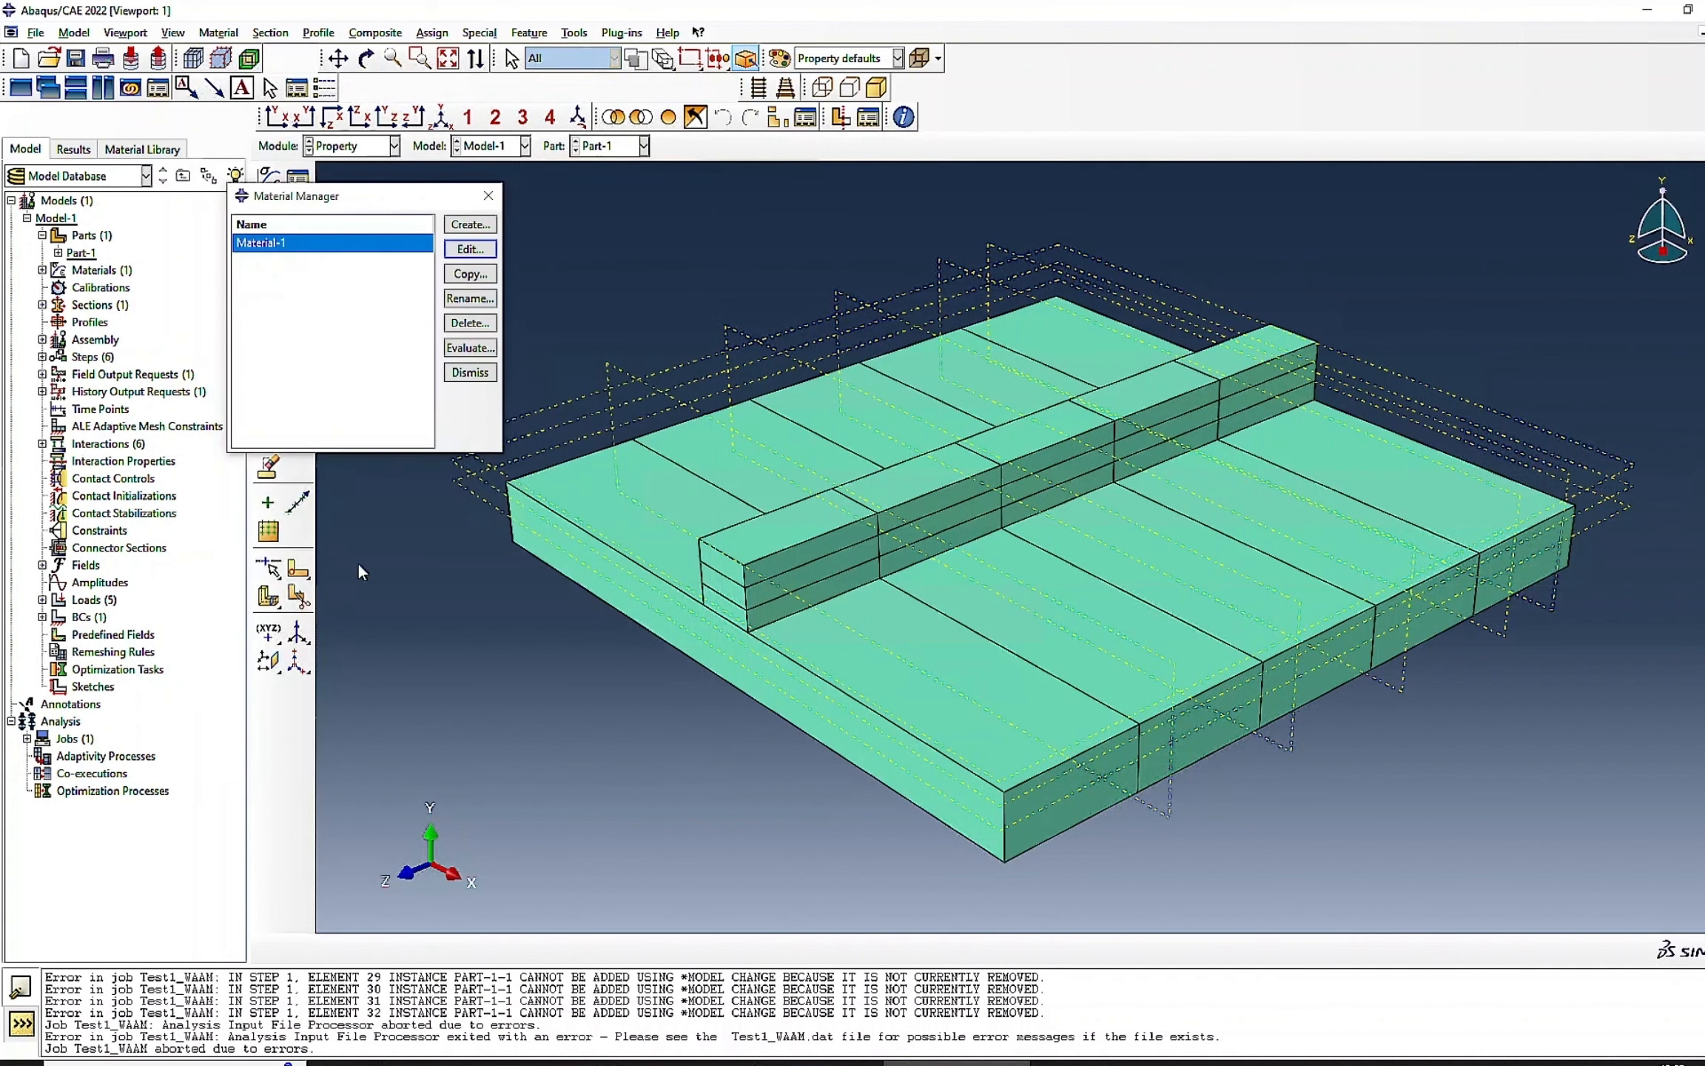
left_click(464, 368)
- Query the mesh of the entire Part-1 in the Mesh module
left_click(365, 147)
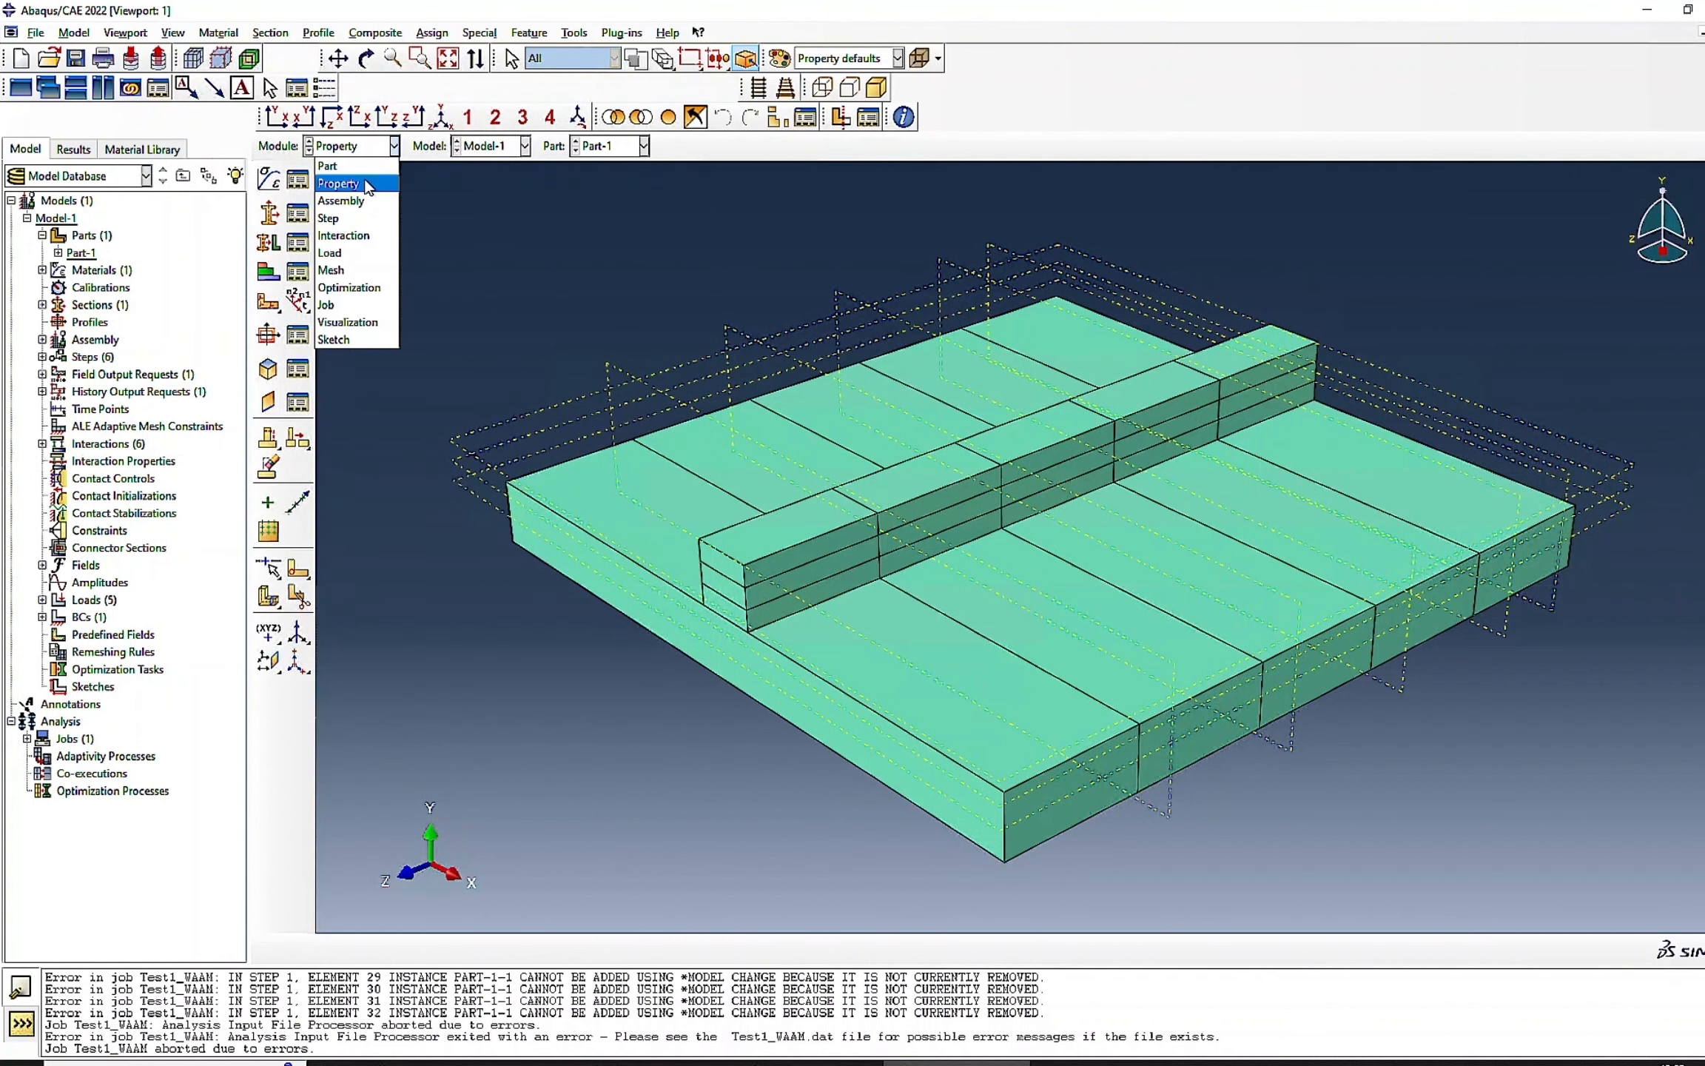
left_click(344, 271)
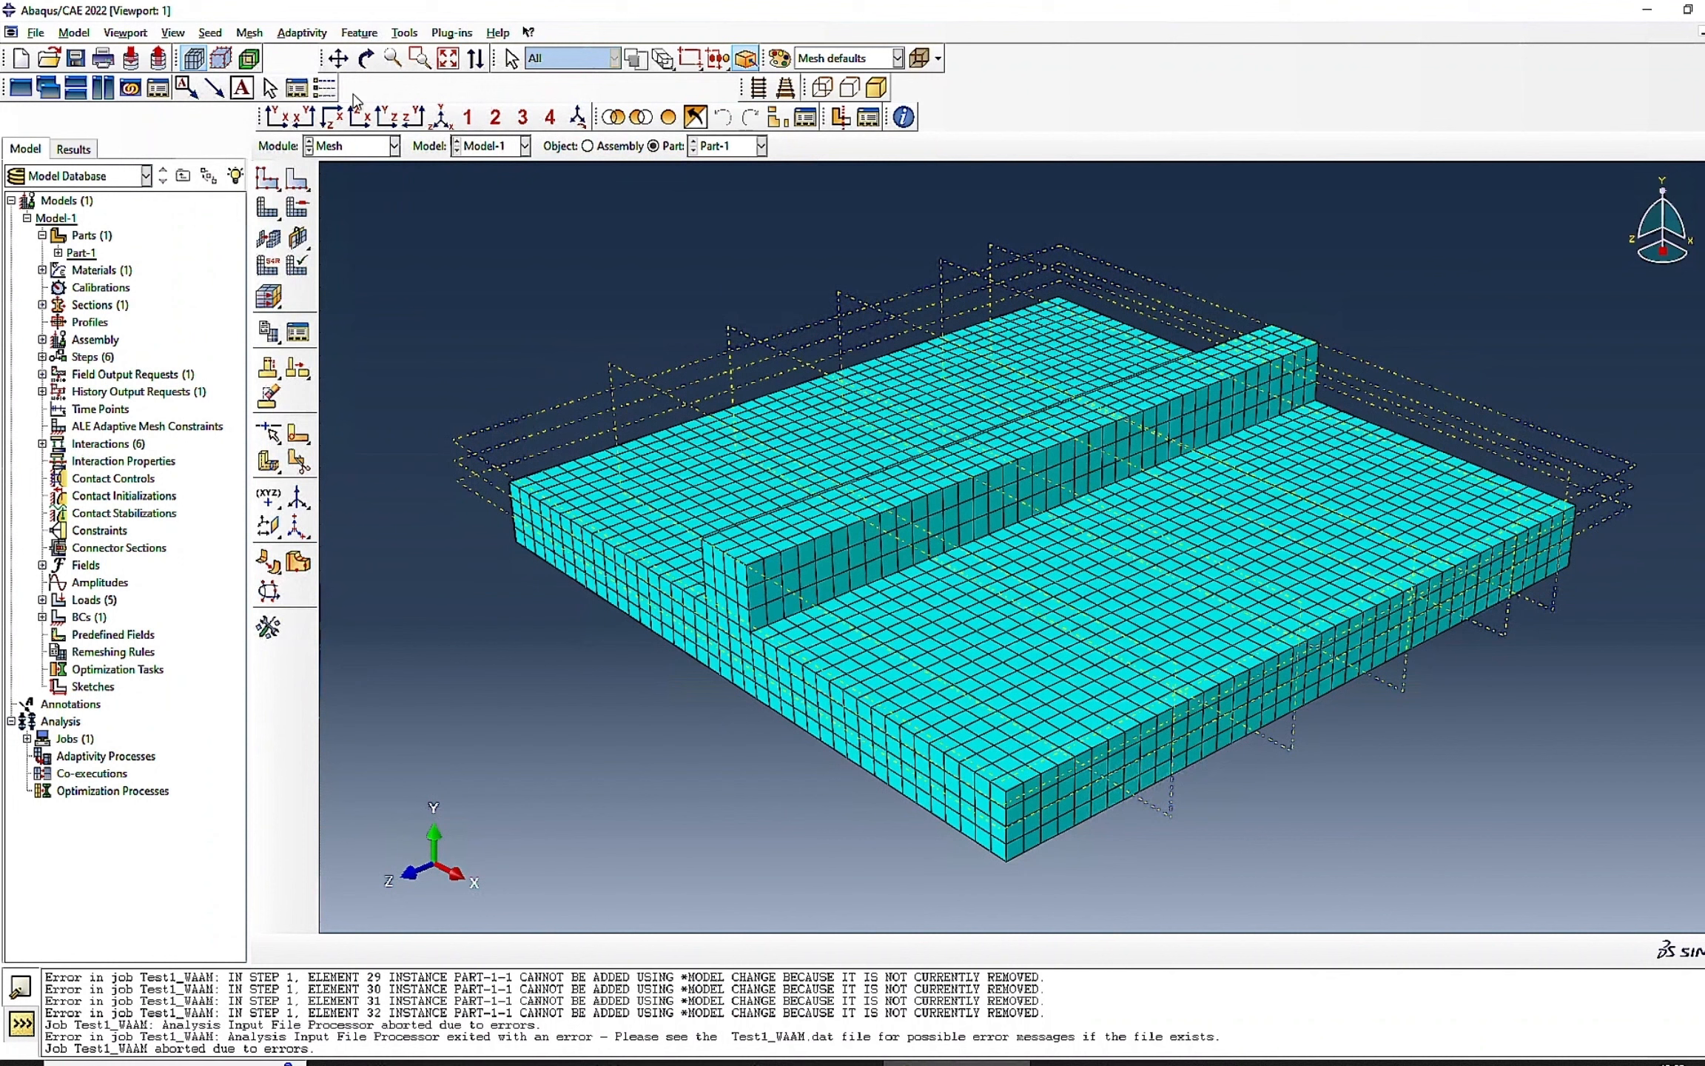
left_click(903, 116)
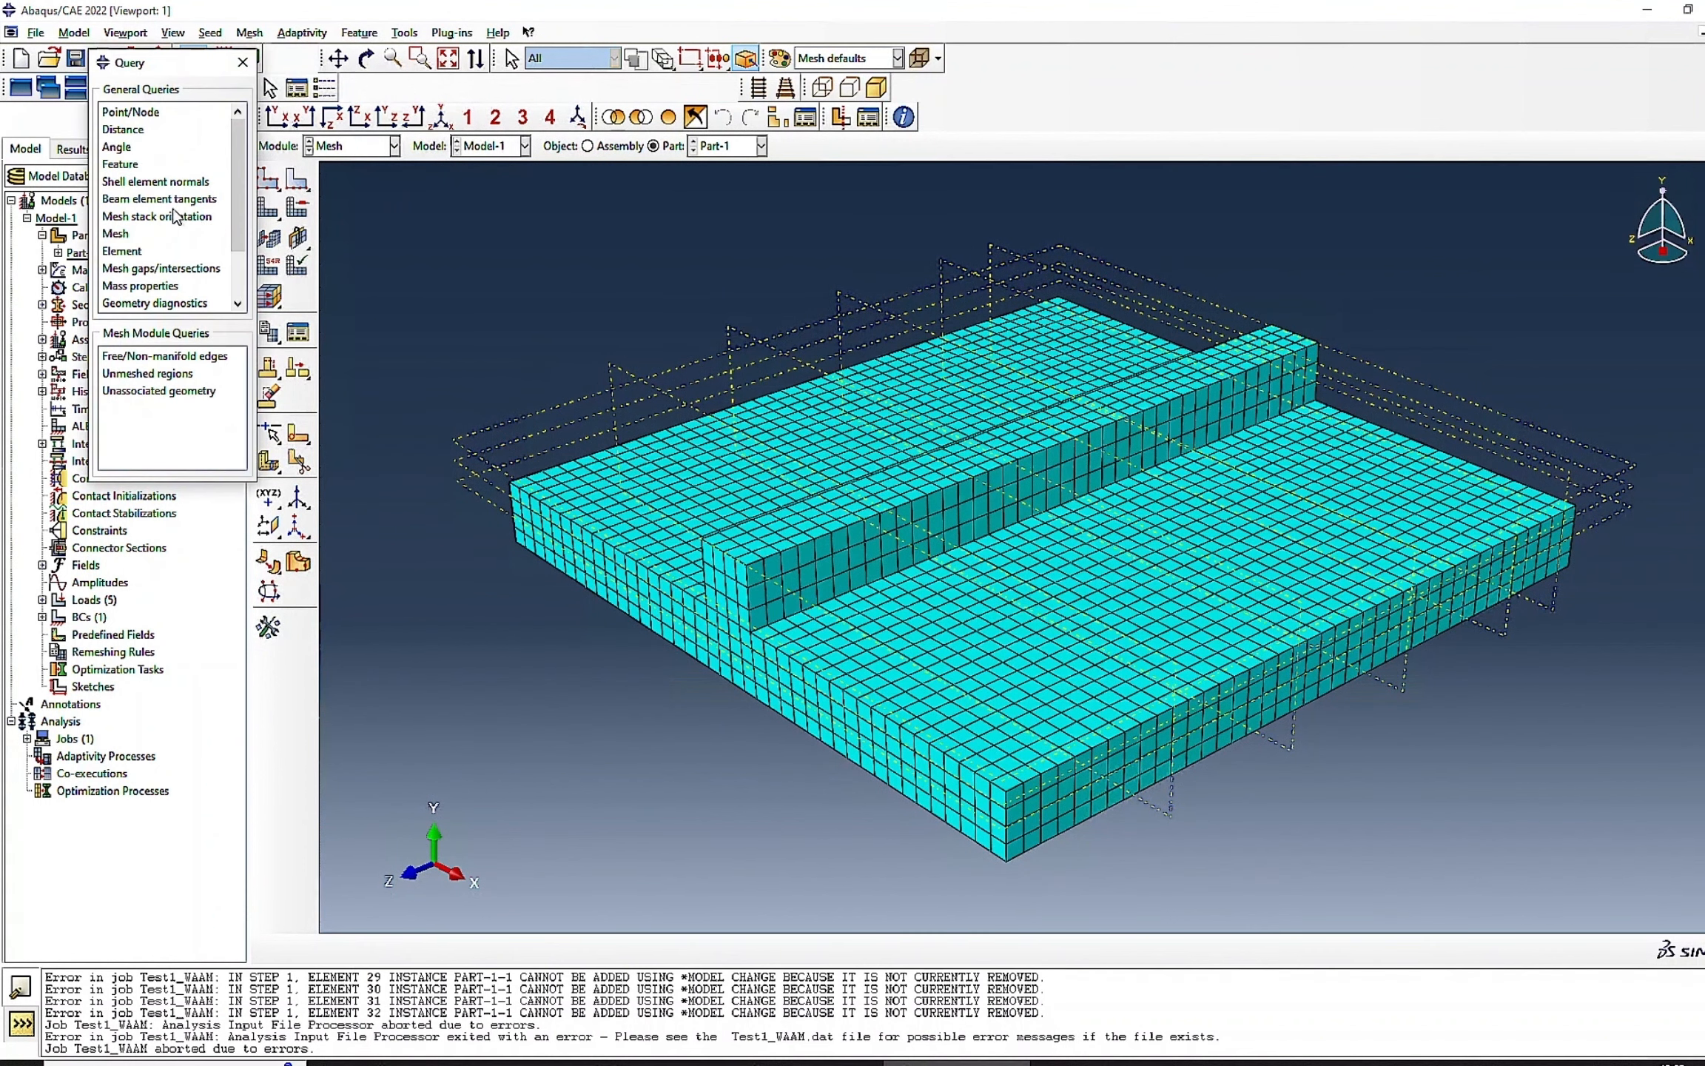
left_click(150, 234)
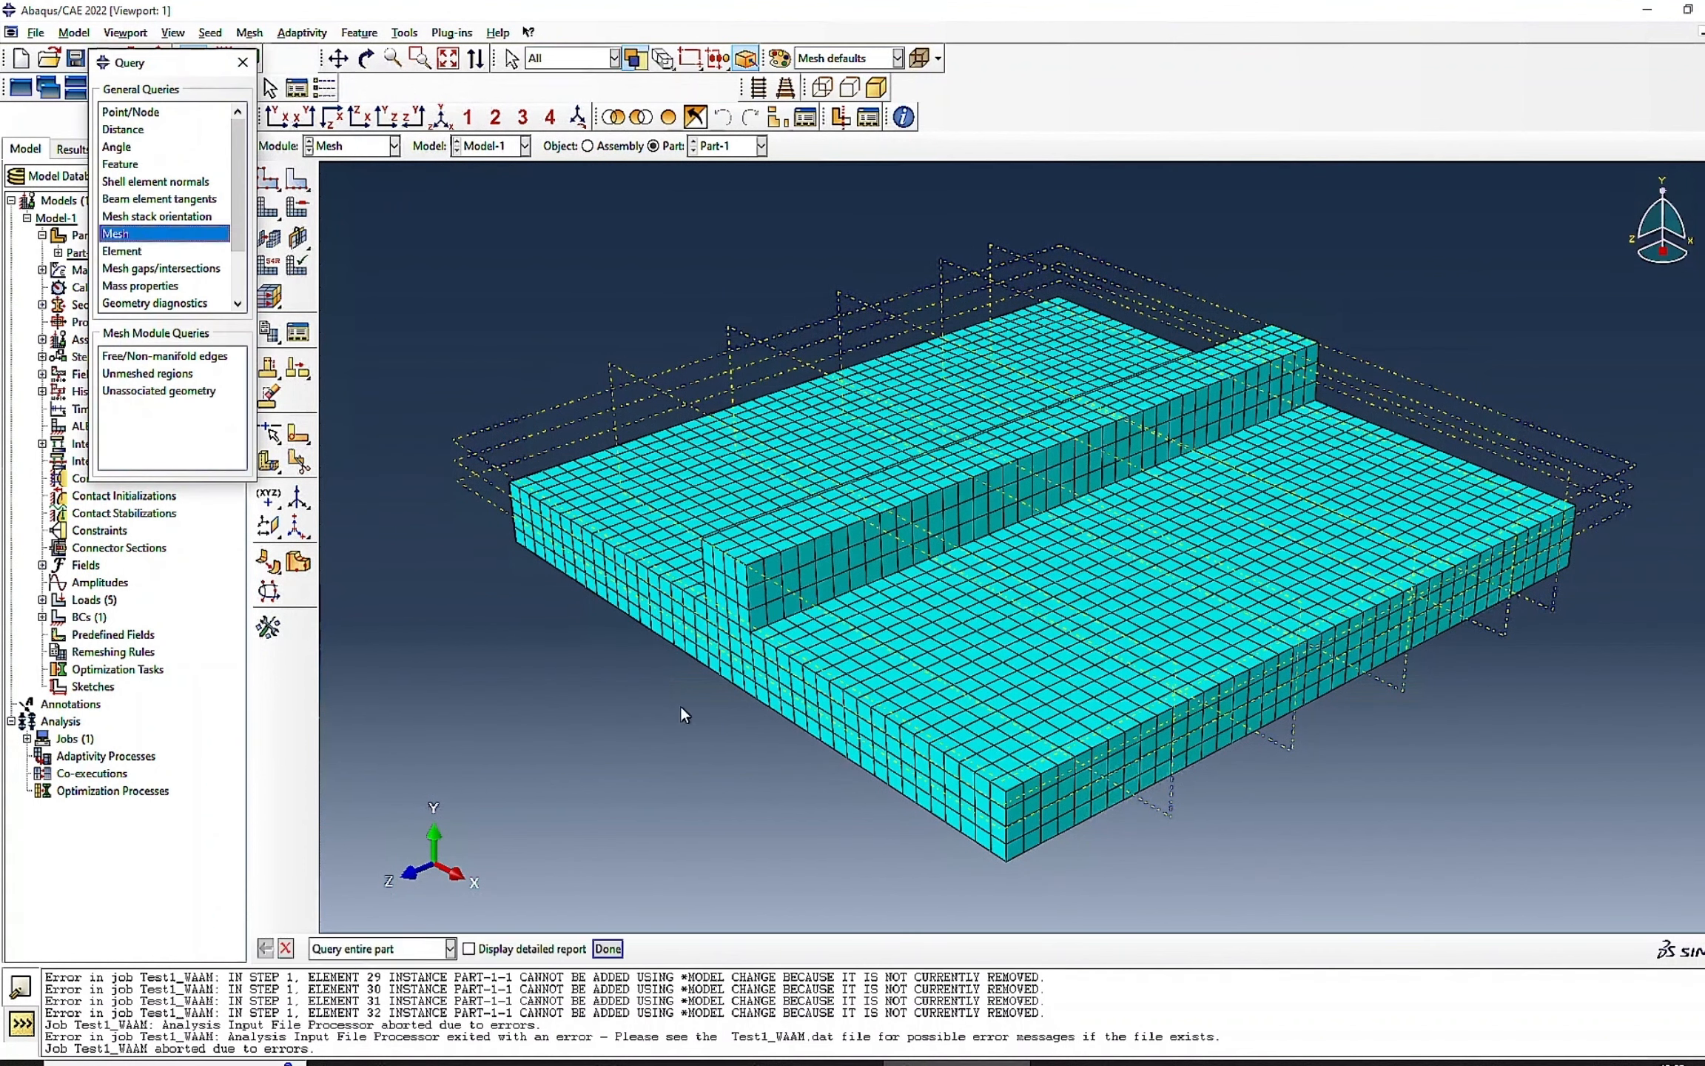
left_click(608, 949)
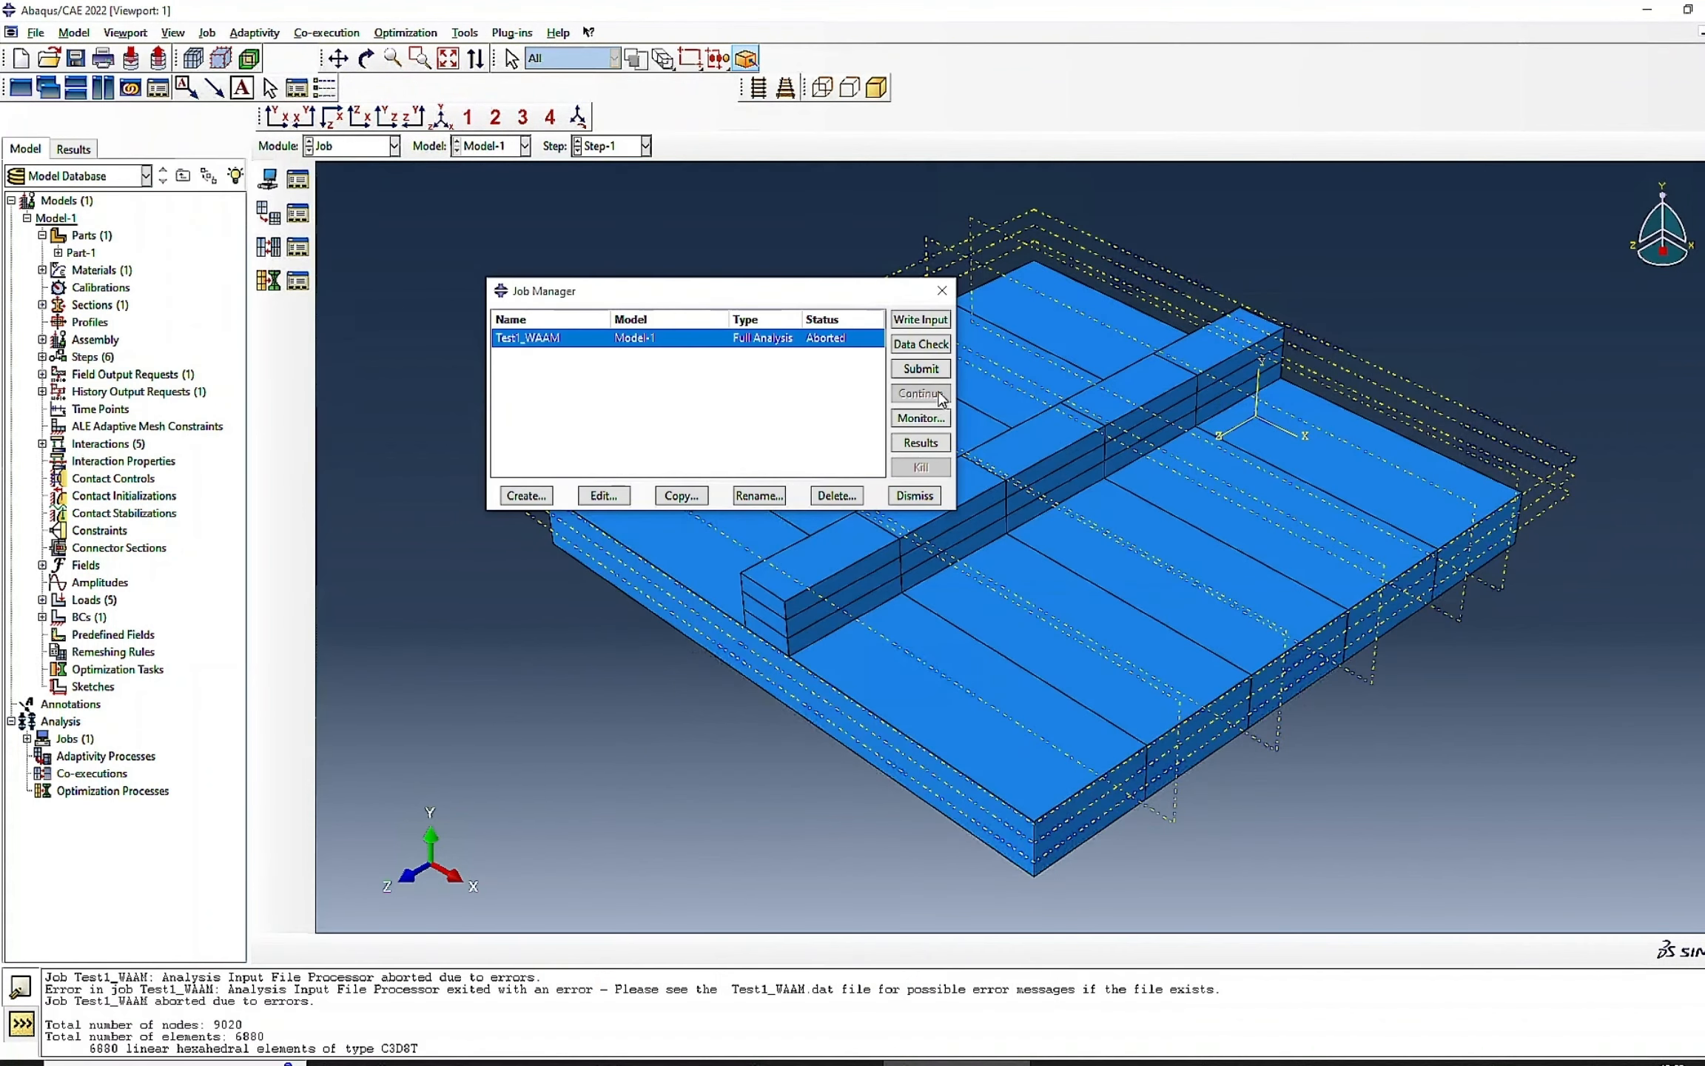
- Resubmit the job Test1_WAAM, overwriting its existing files, and review the run's warnings and increments in the job monitor
left_click(922, 369)
left_click(1035, 218)
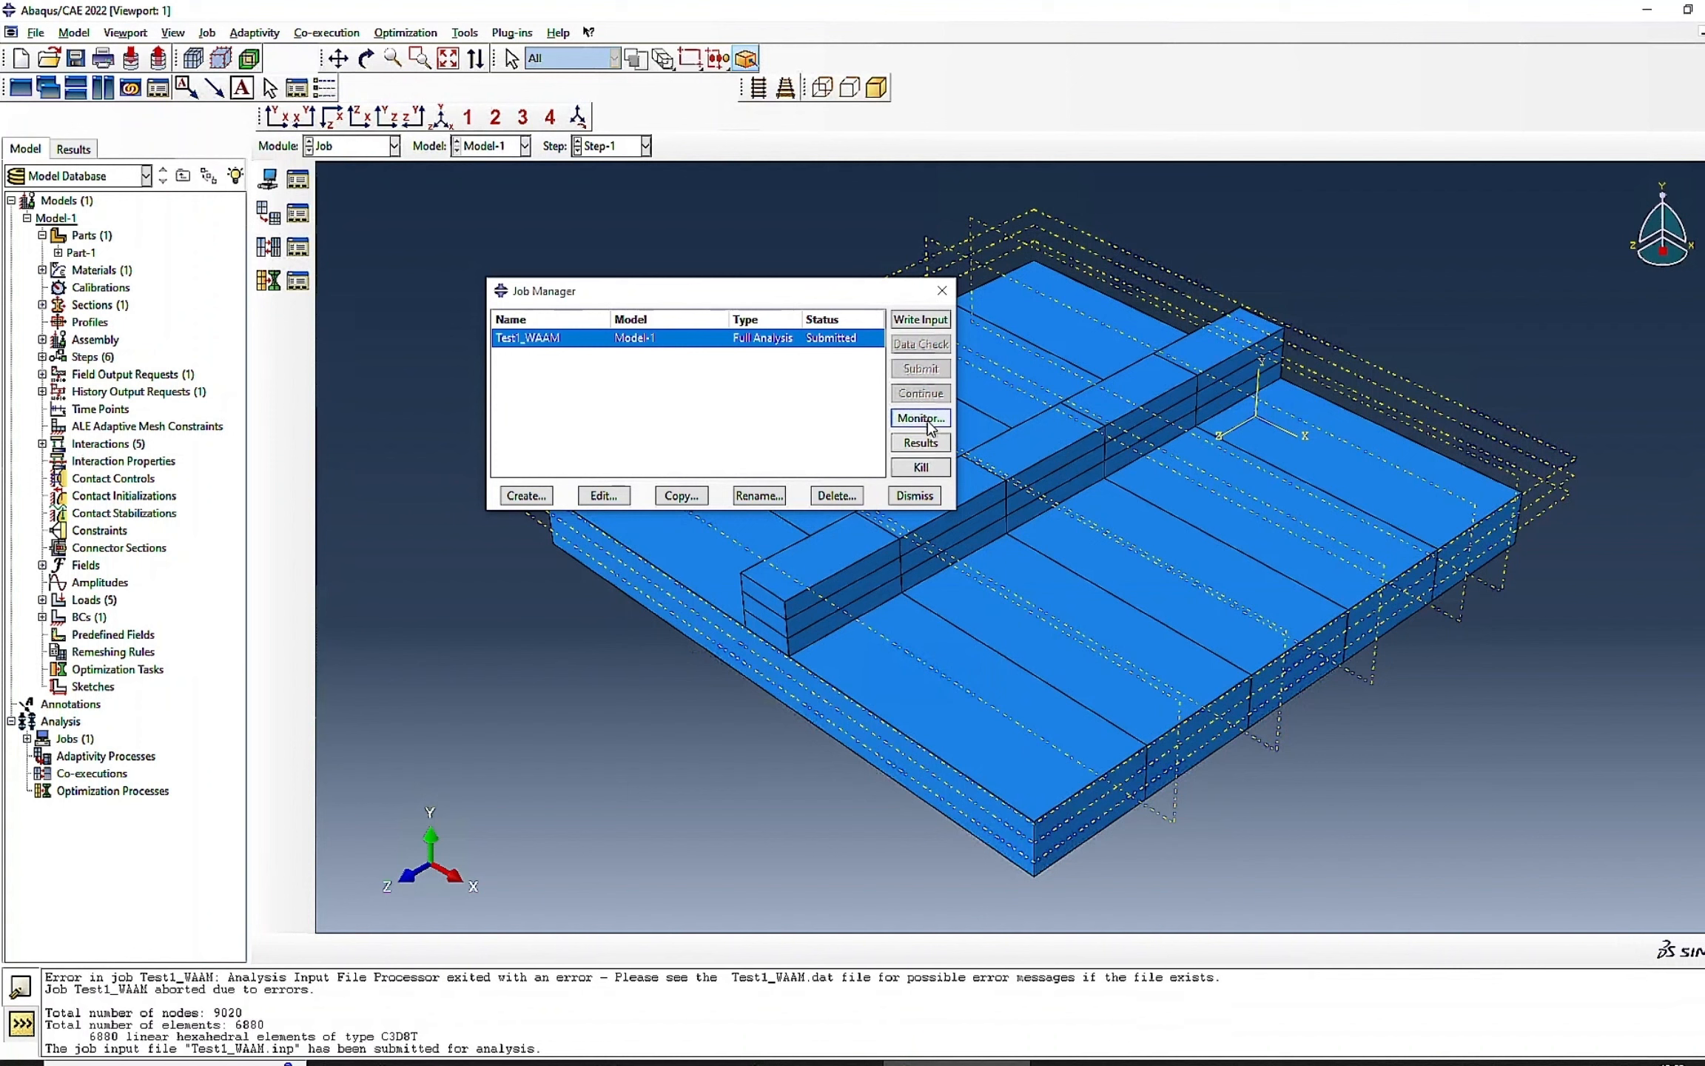
left_click(921, 418)
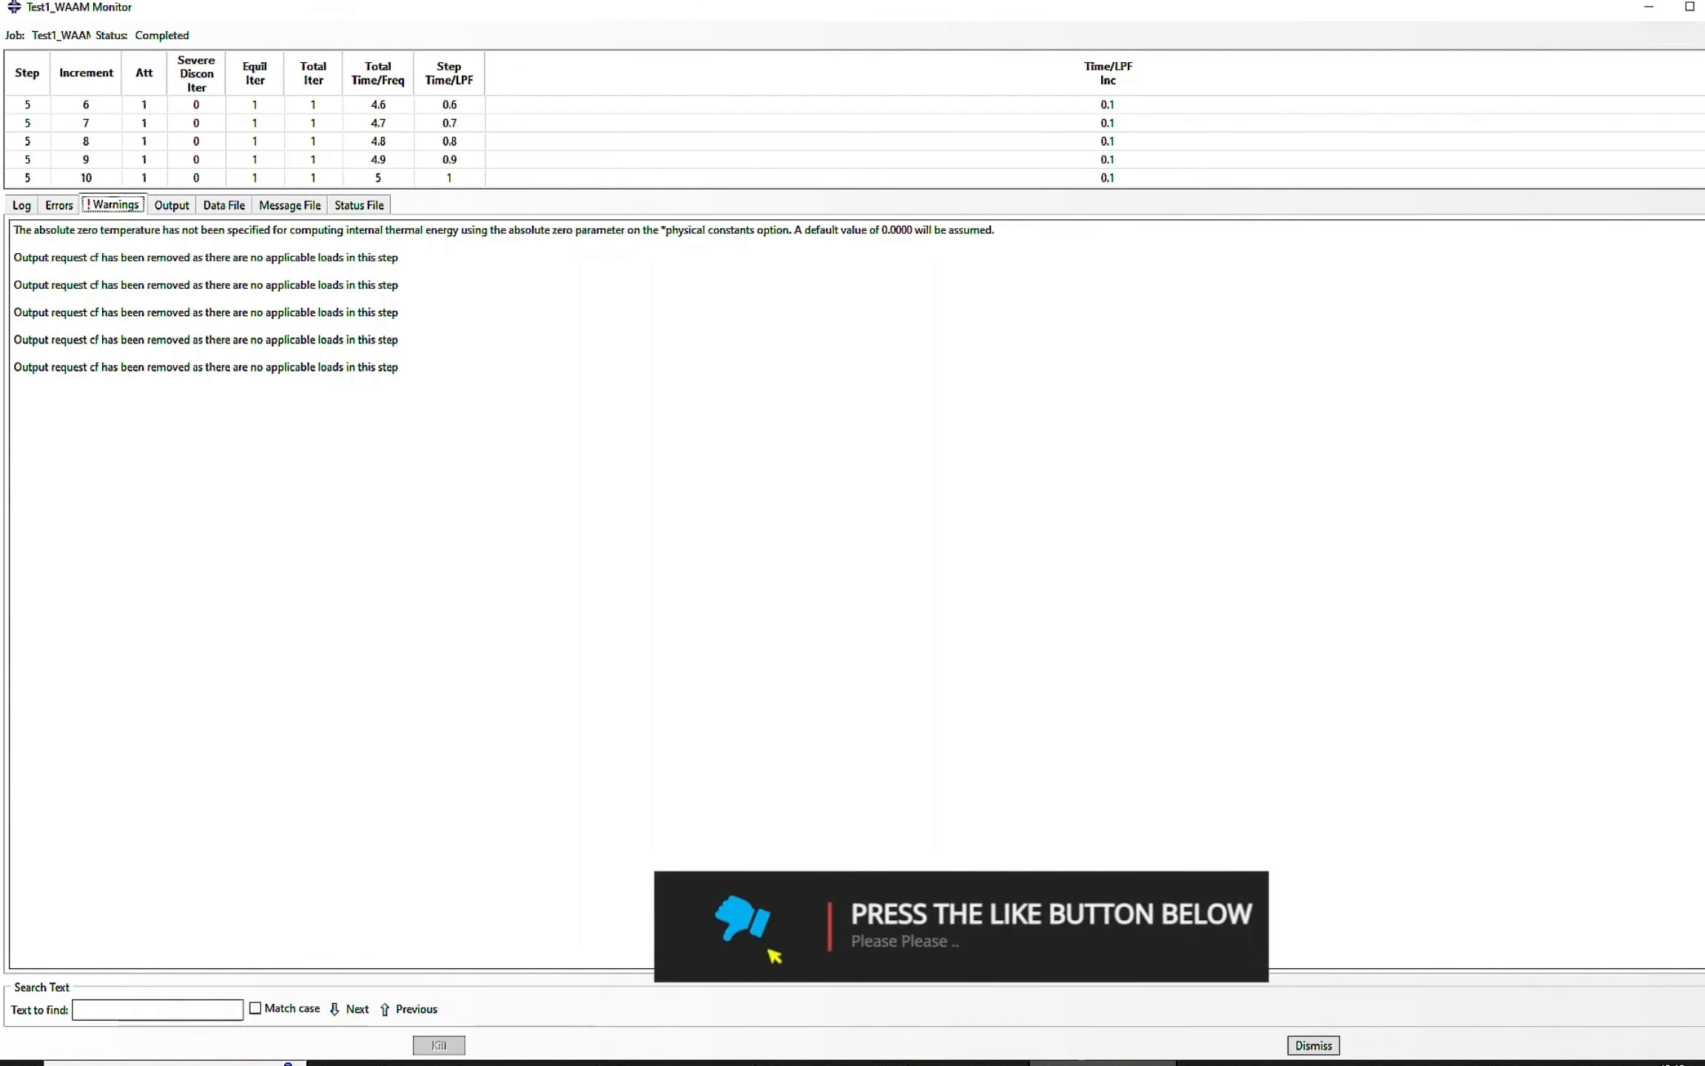
left_click(1312, 1045)
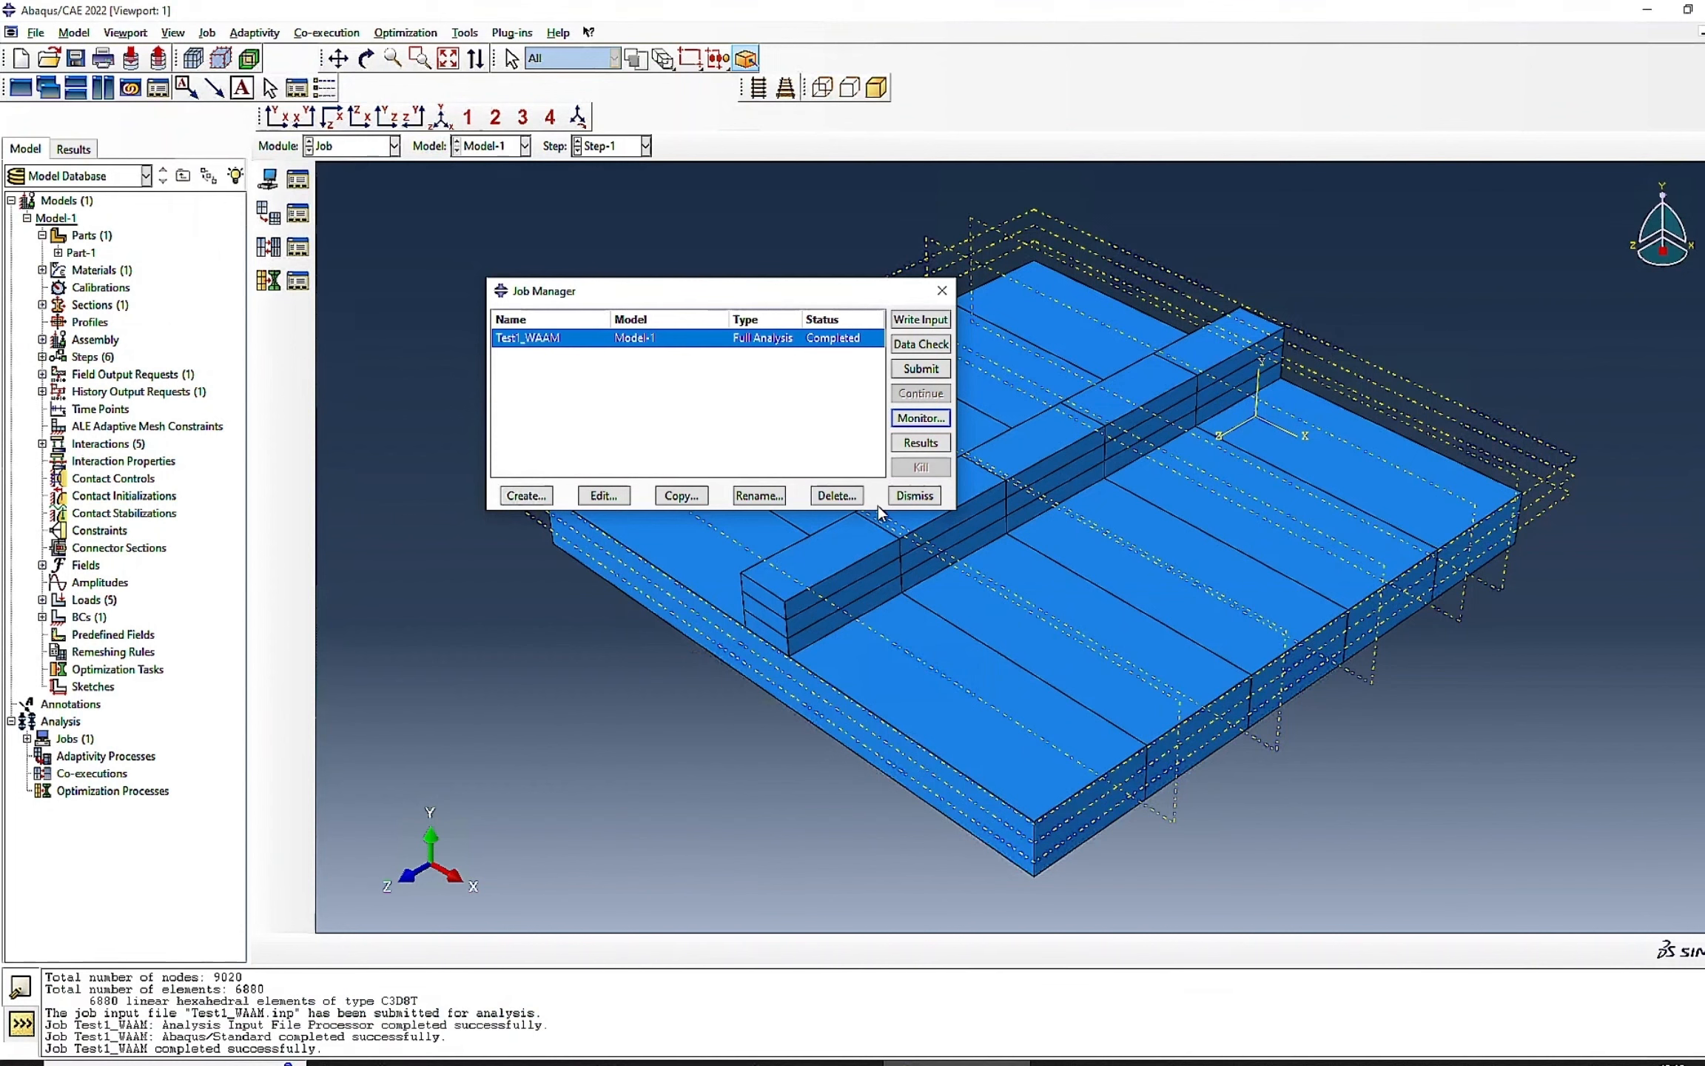
- Open the Test1_WAAM results, animate the time history, and plot the Mises stress contours on the deformed shape
left_click(911, 449)
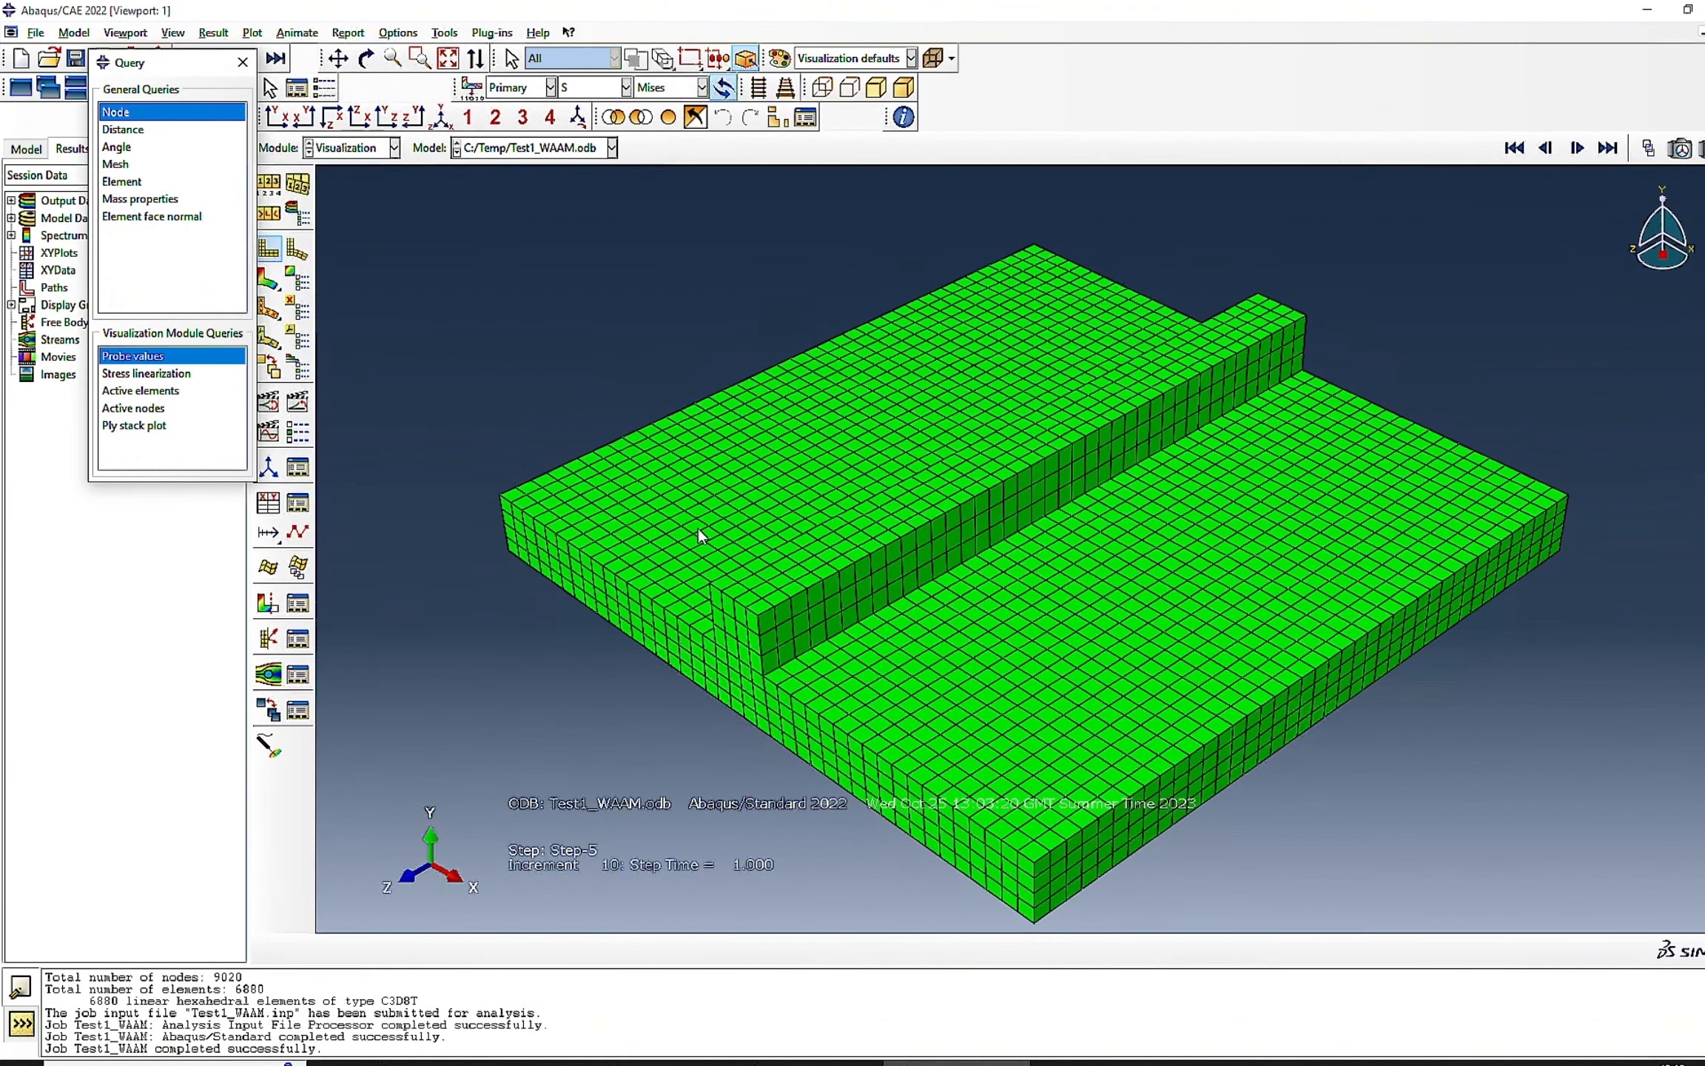
left_click(298, 405)
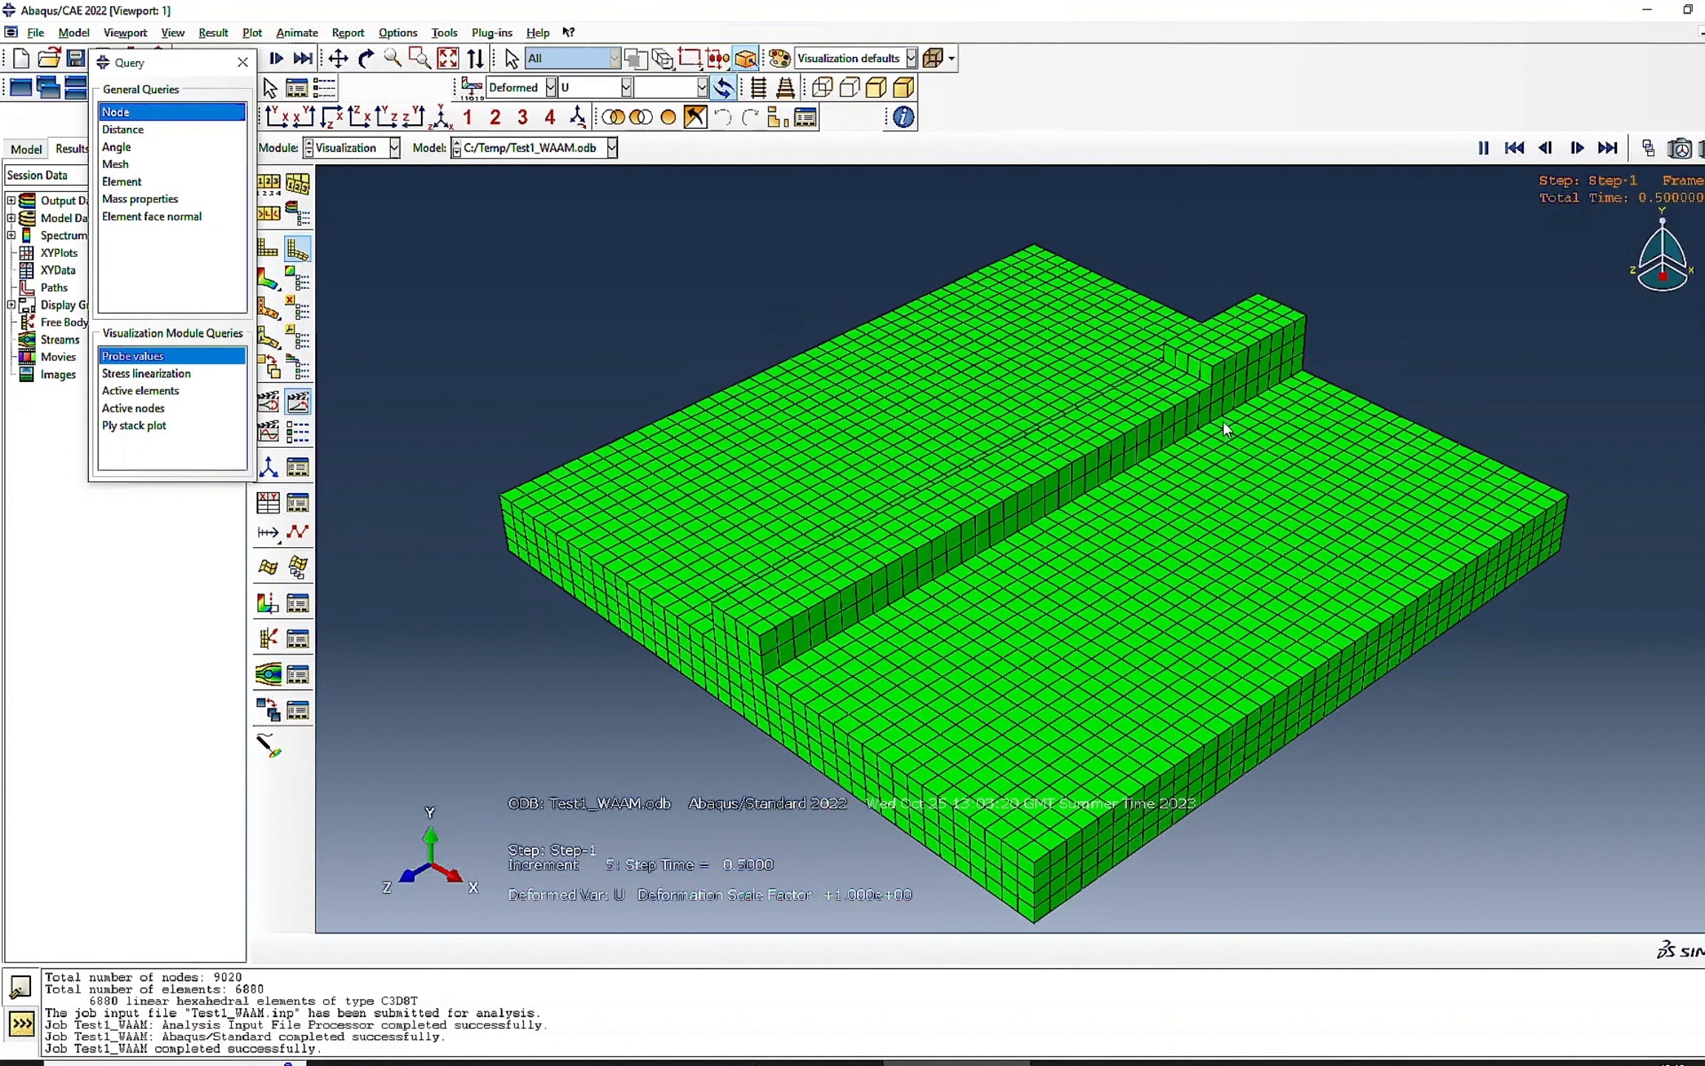
left_click(268, 280)
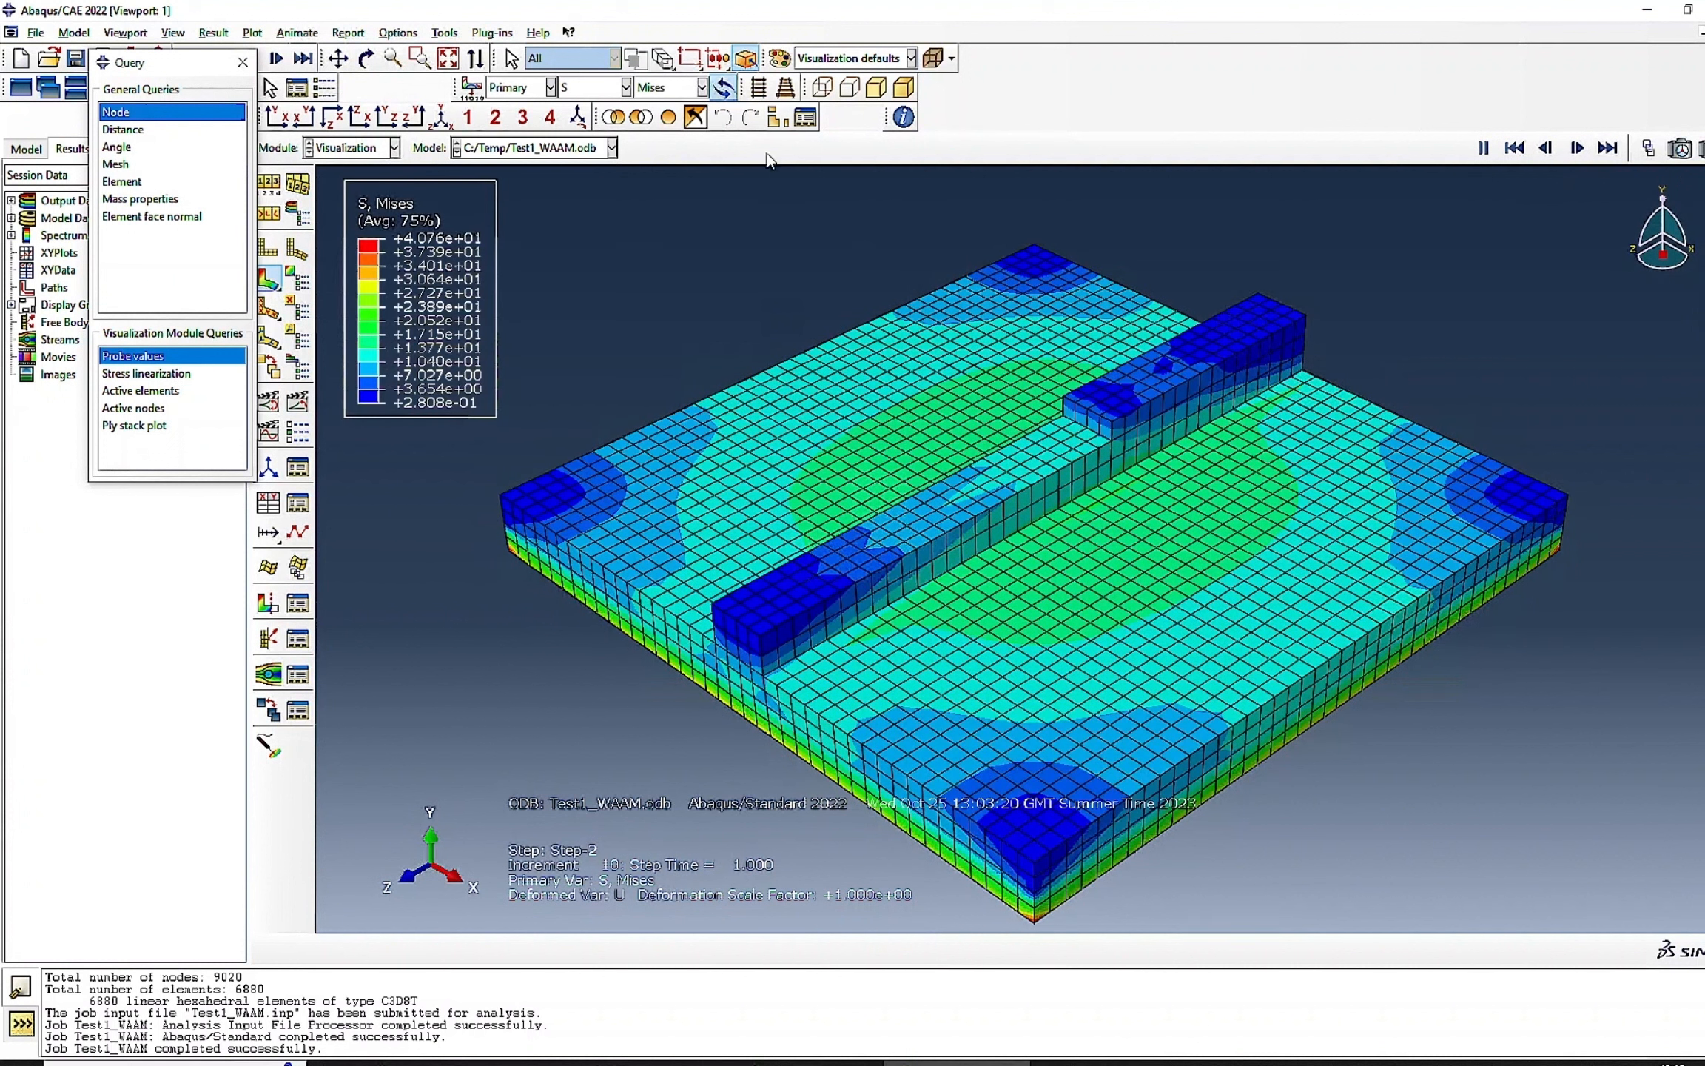
- Switch the contour variable to TEMP and animate its time history
left_click(592, 90)
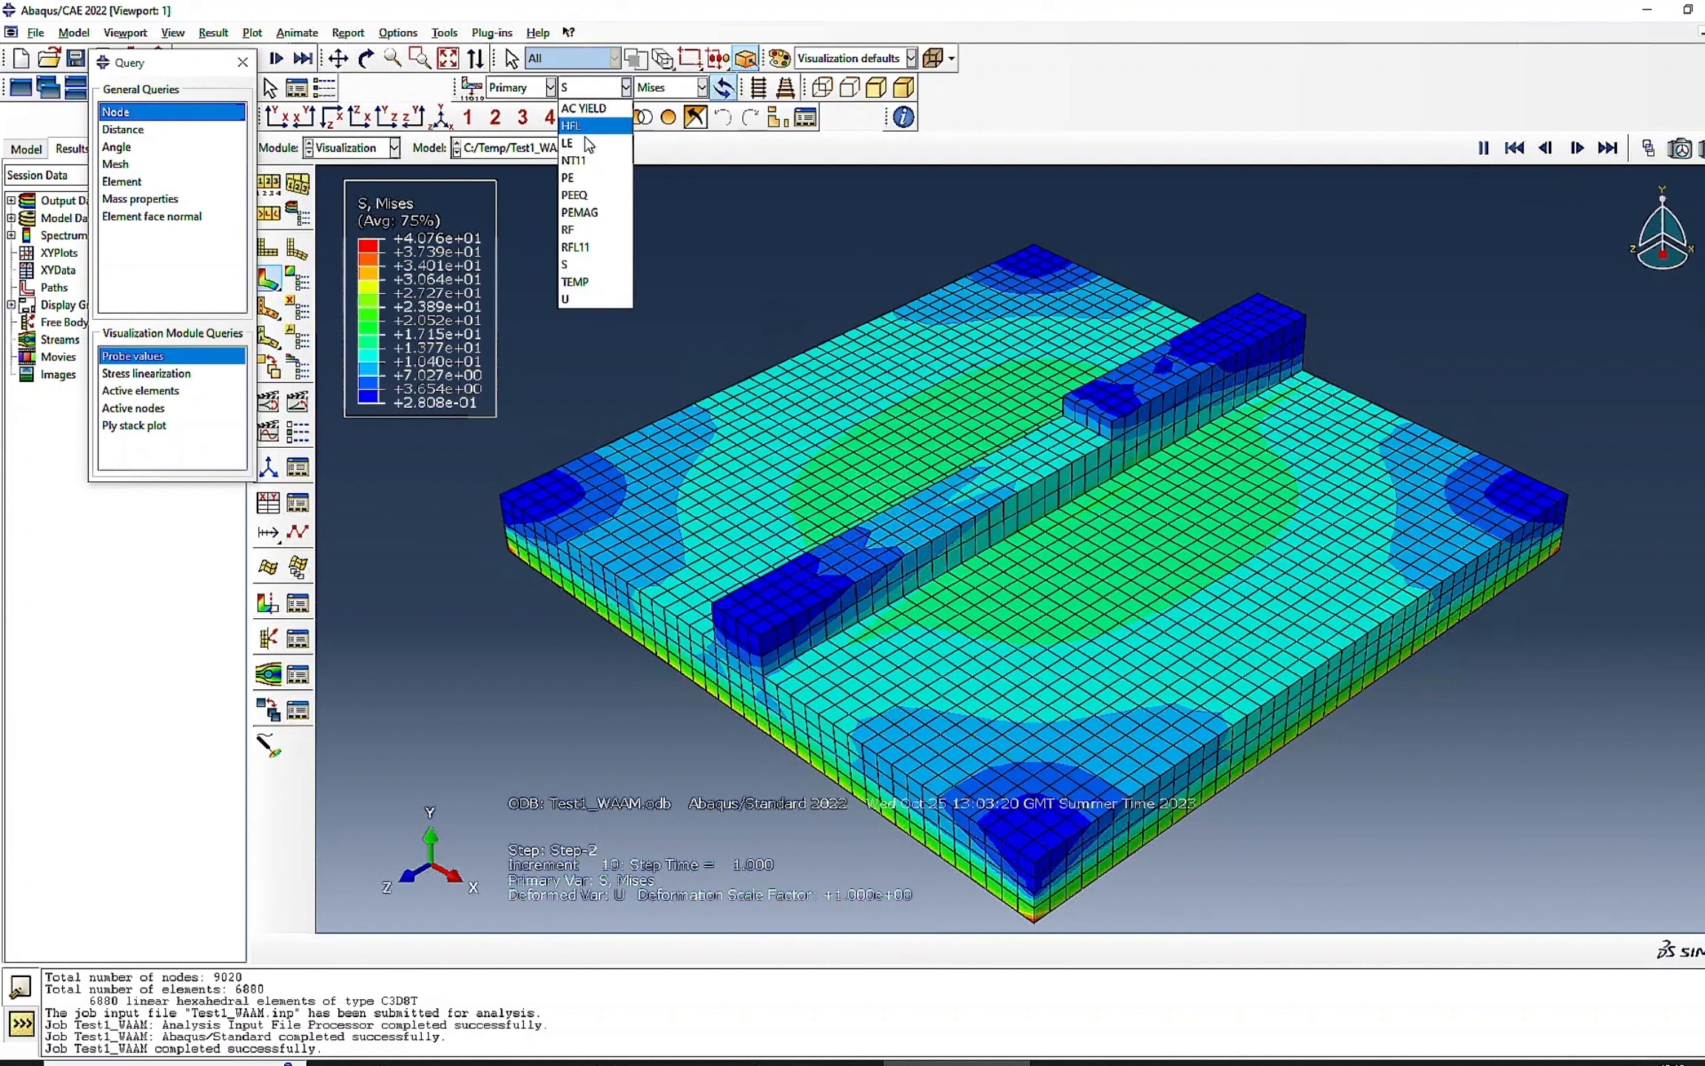
left_click(577, 282)
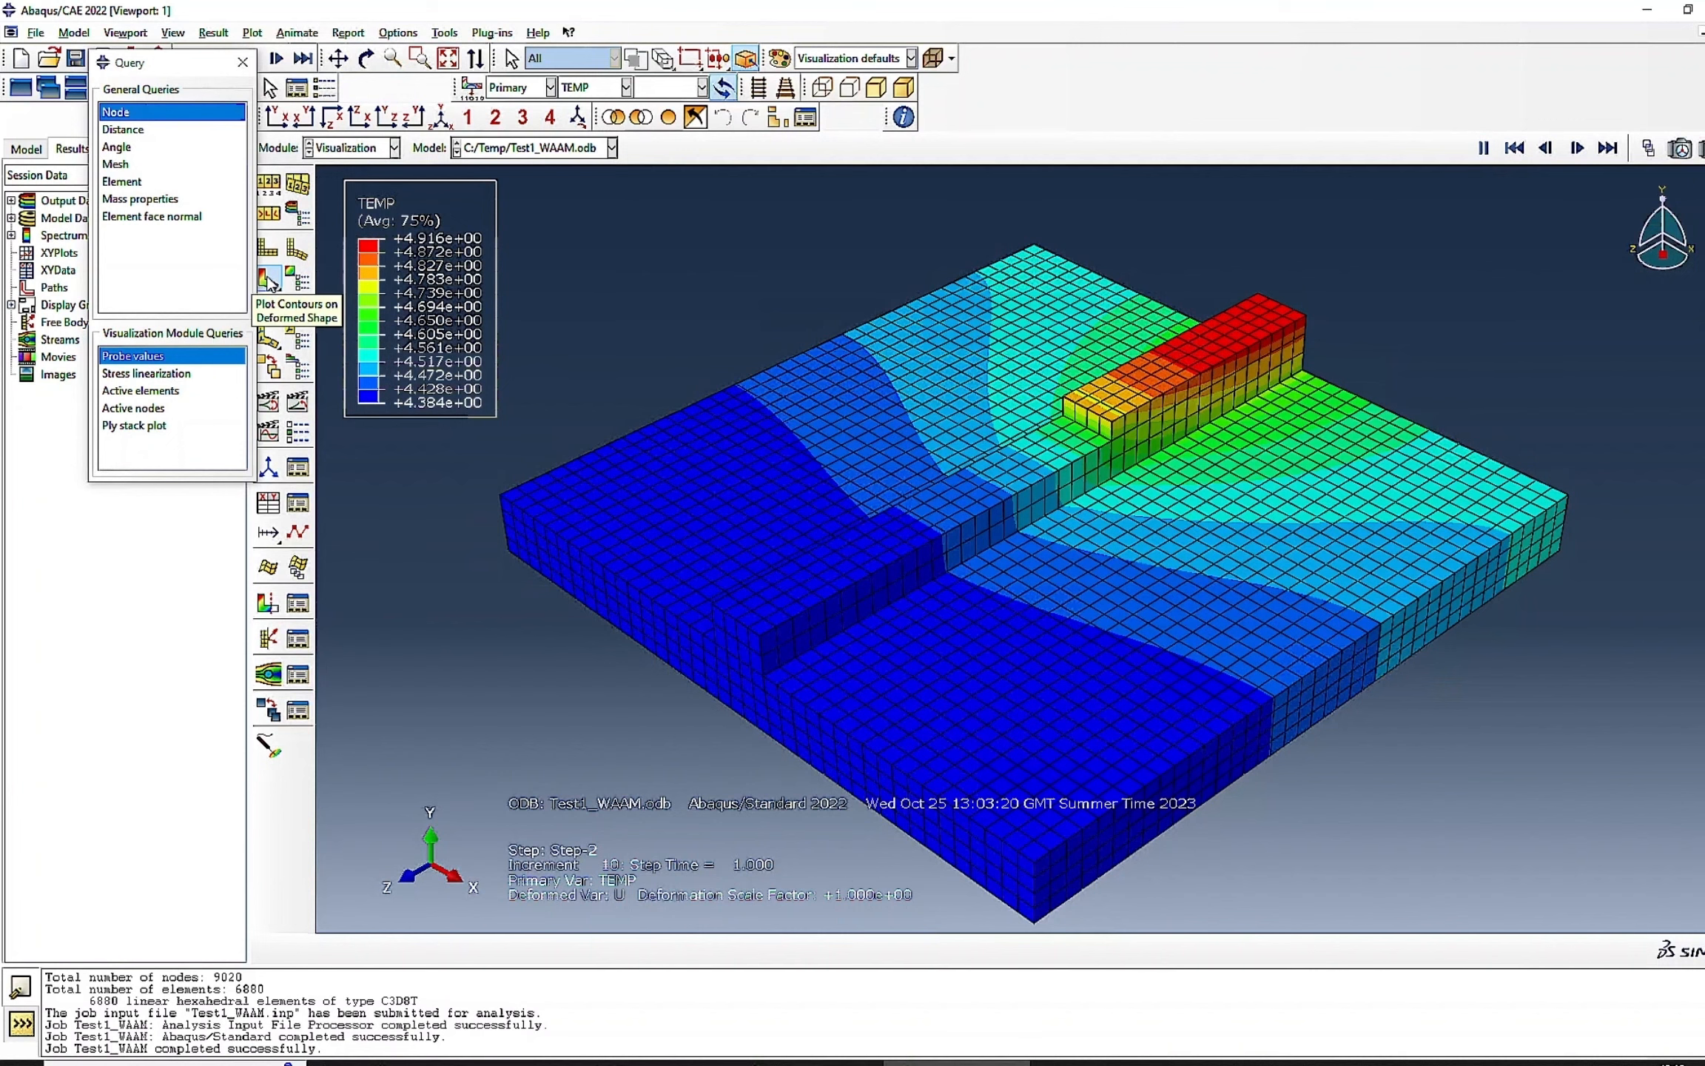
left_click(298, 404)
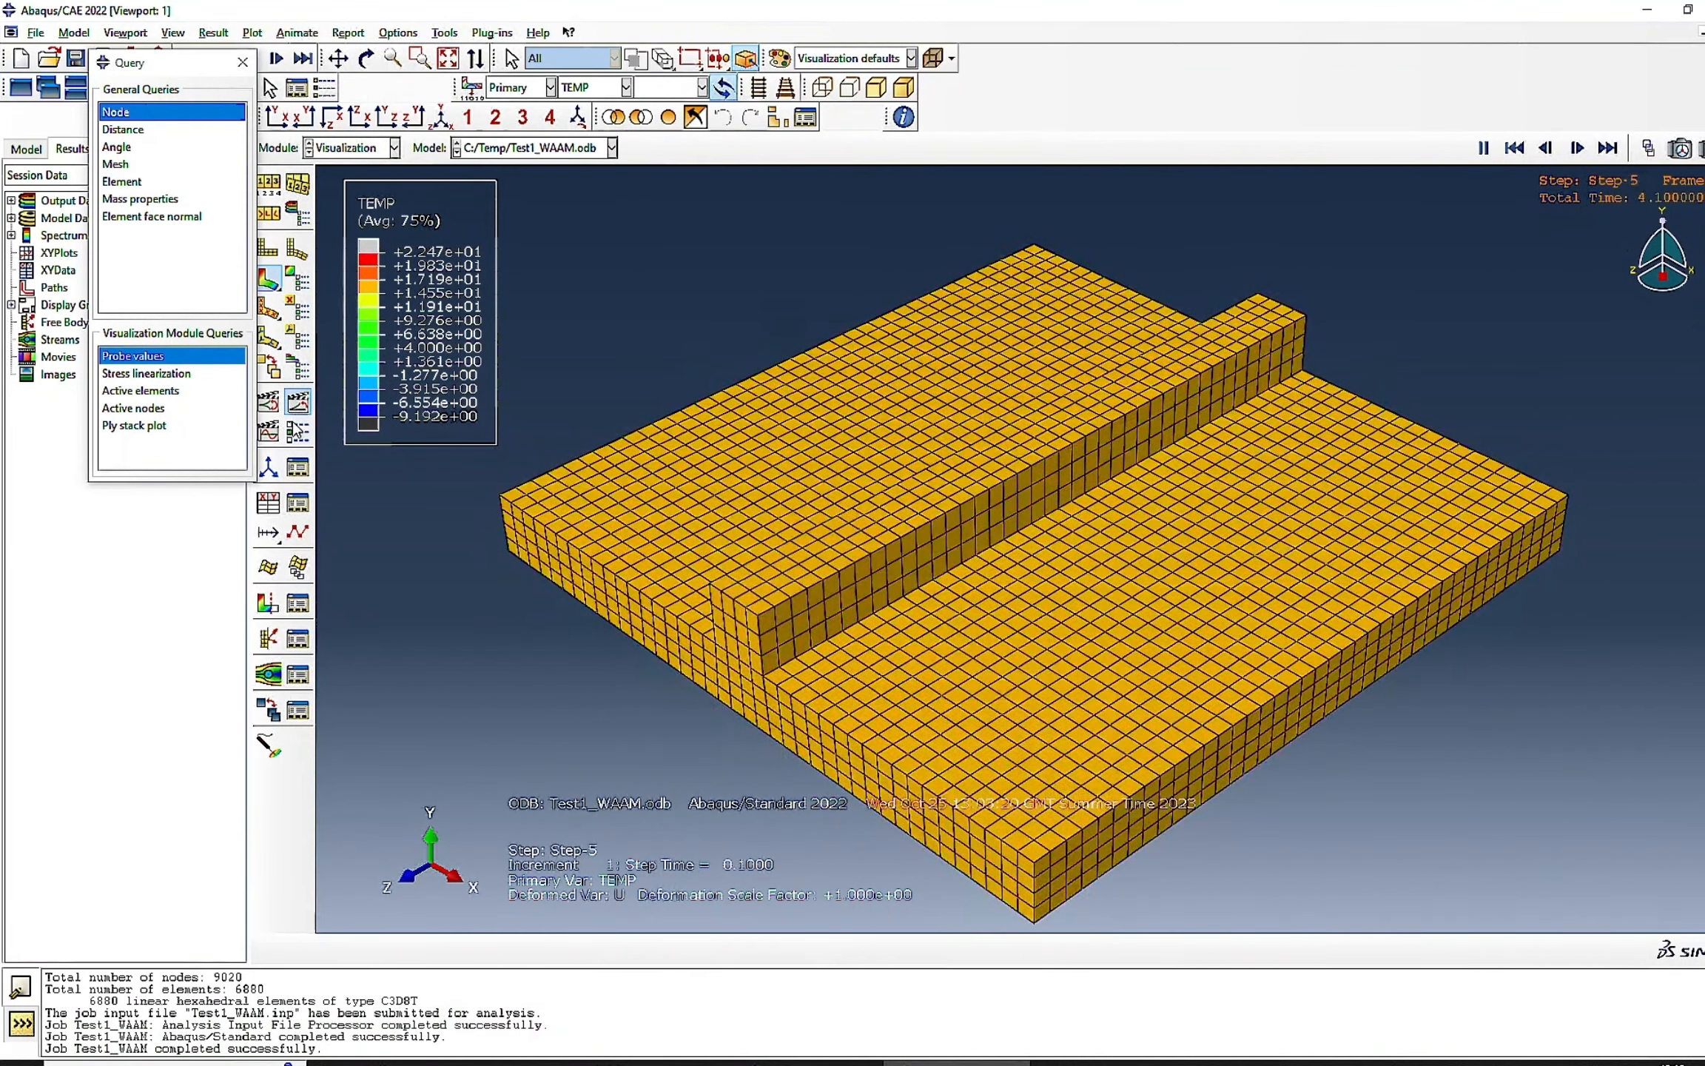
- Slow down the looping time-history animation's frame rate and switch the contour variable to HFL
left_click(296, 431)
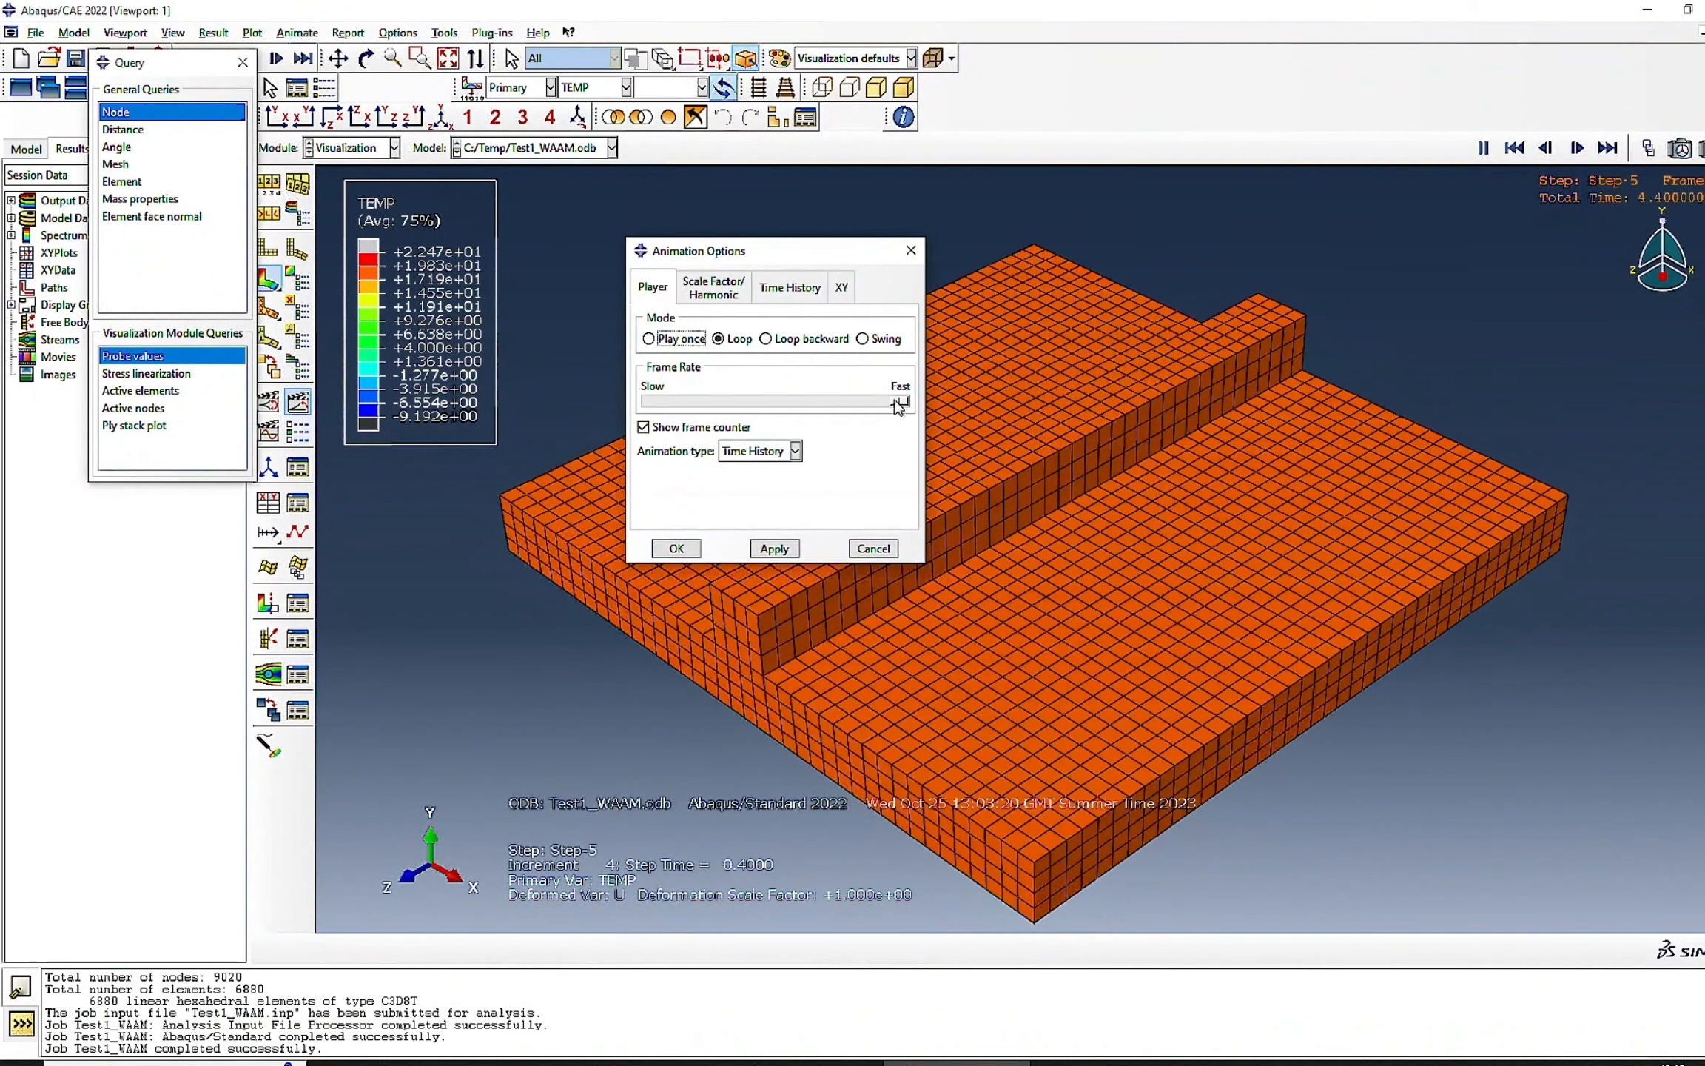
left_click_drag(899, 401, 709, 400)
left_click(666, 549)
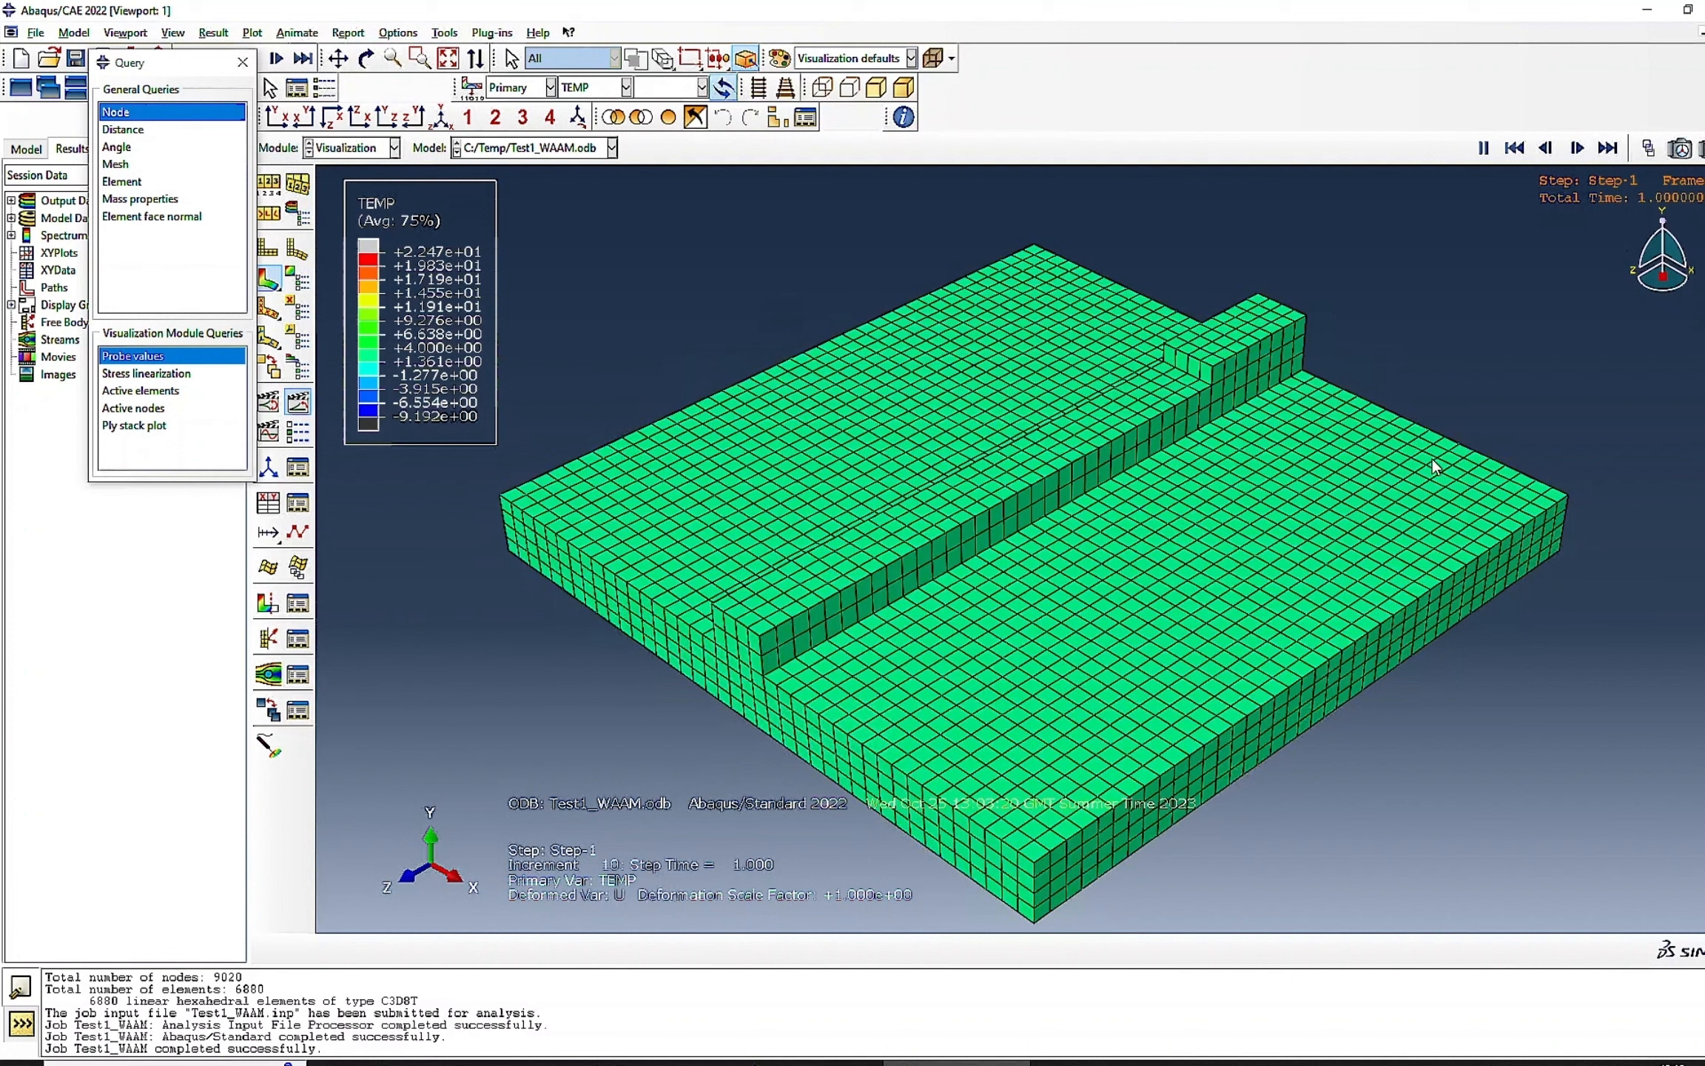
left_click(583, 87)
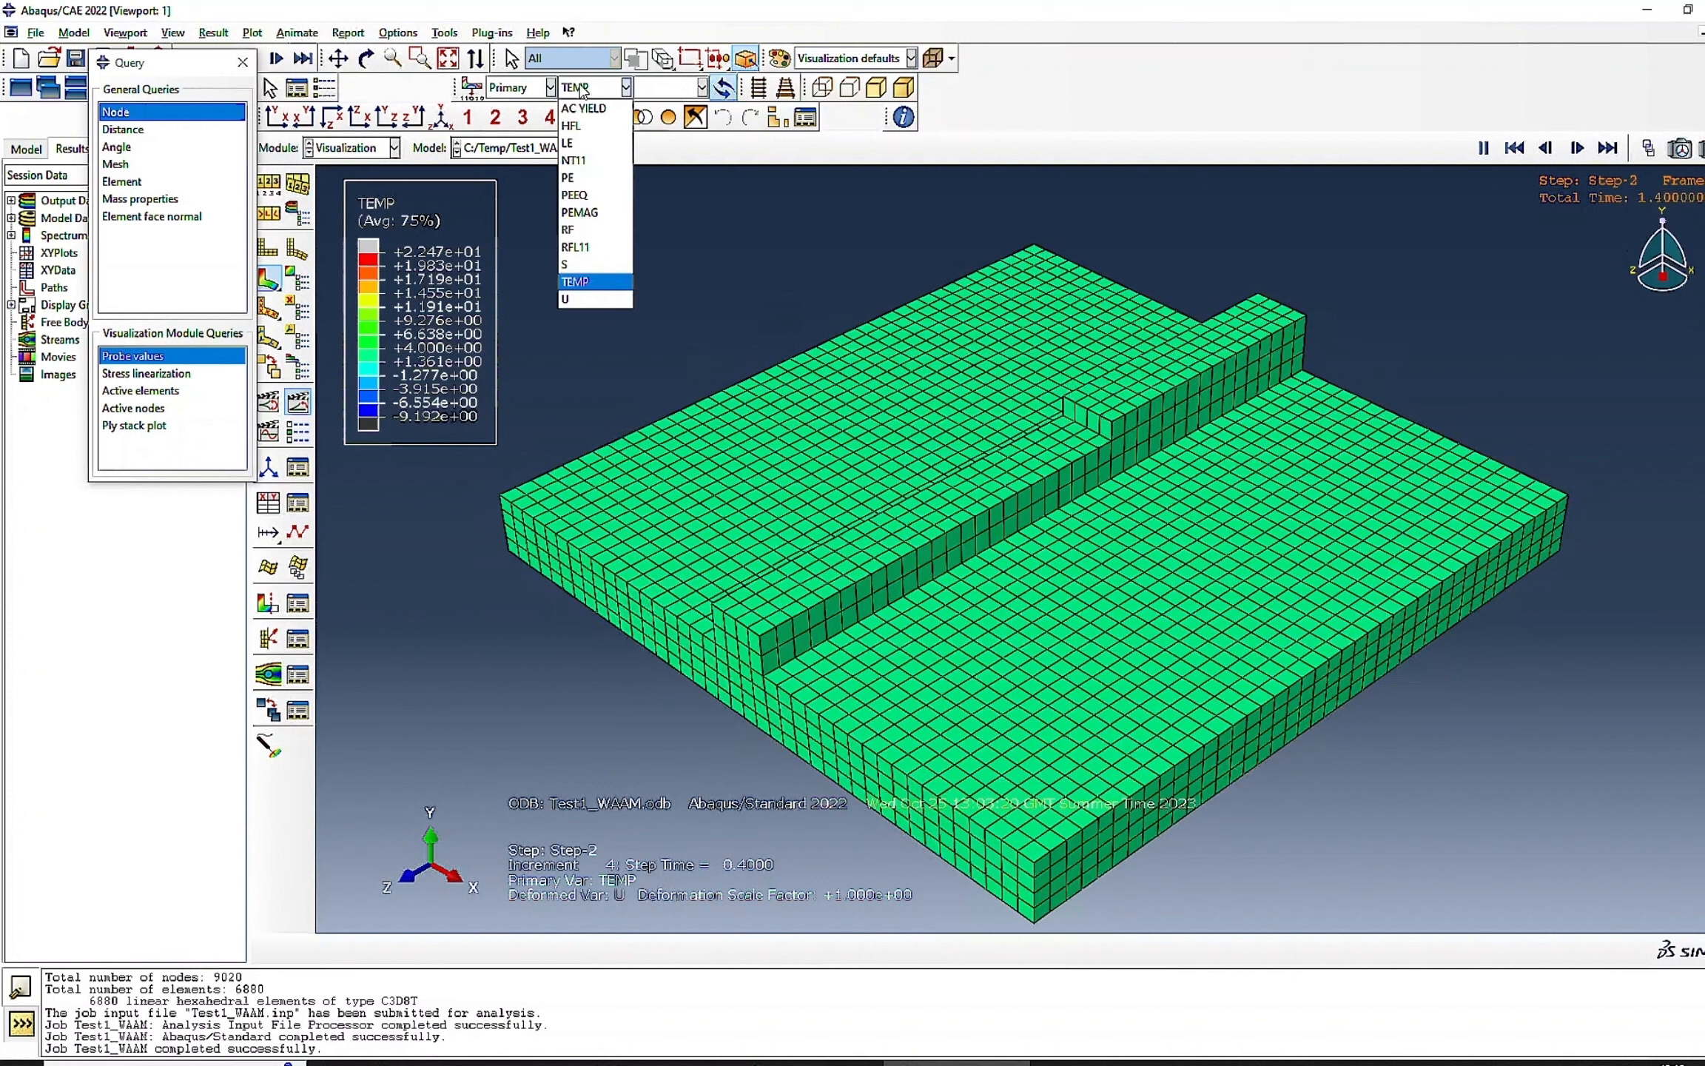
left_click(593, 127)
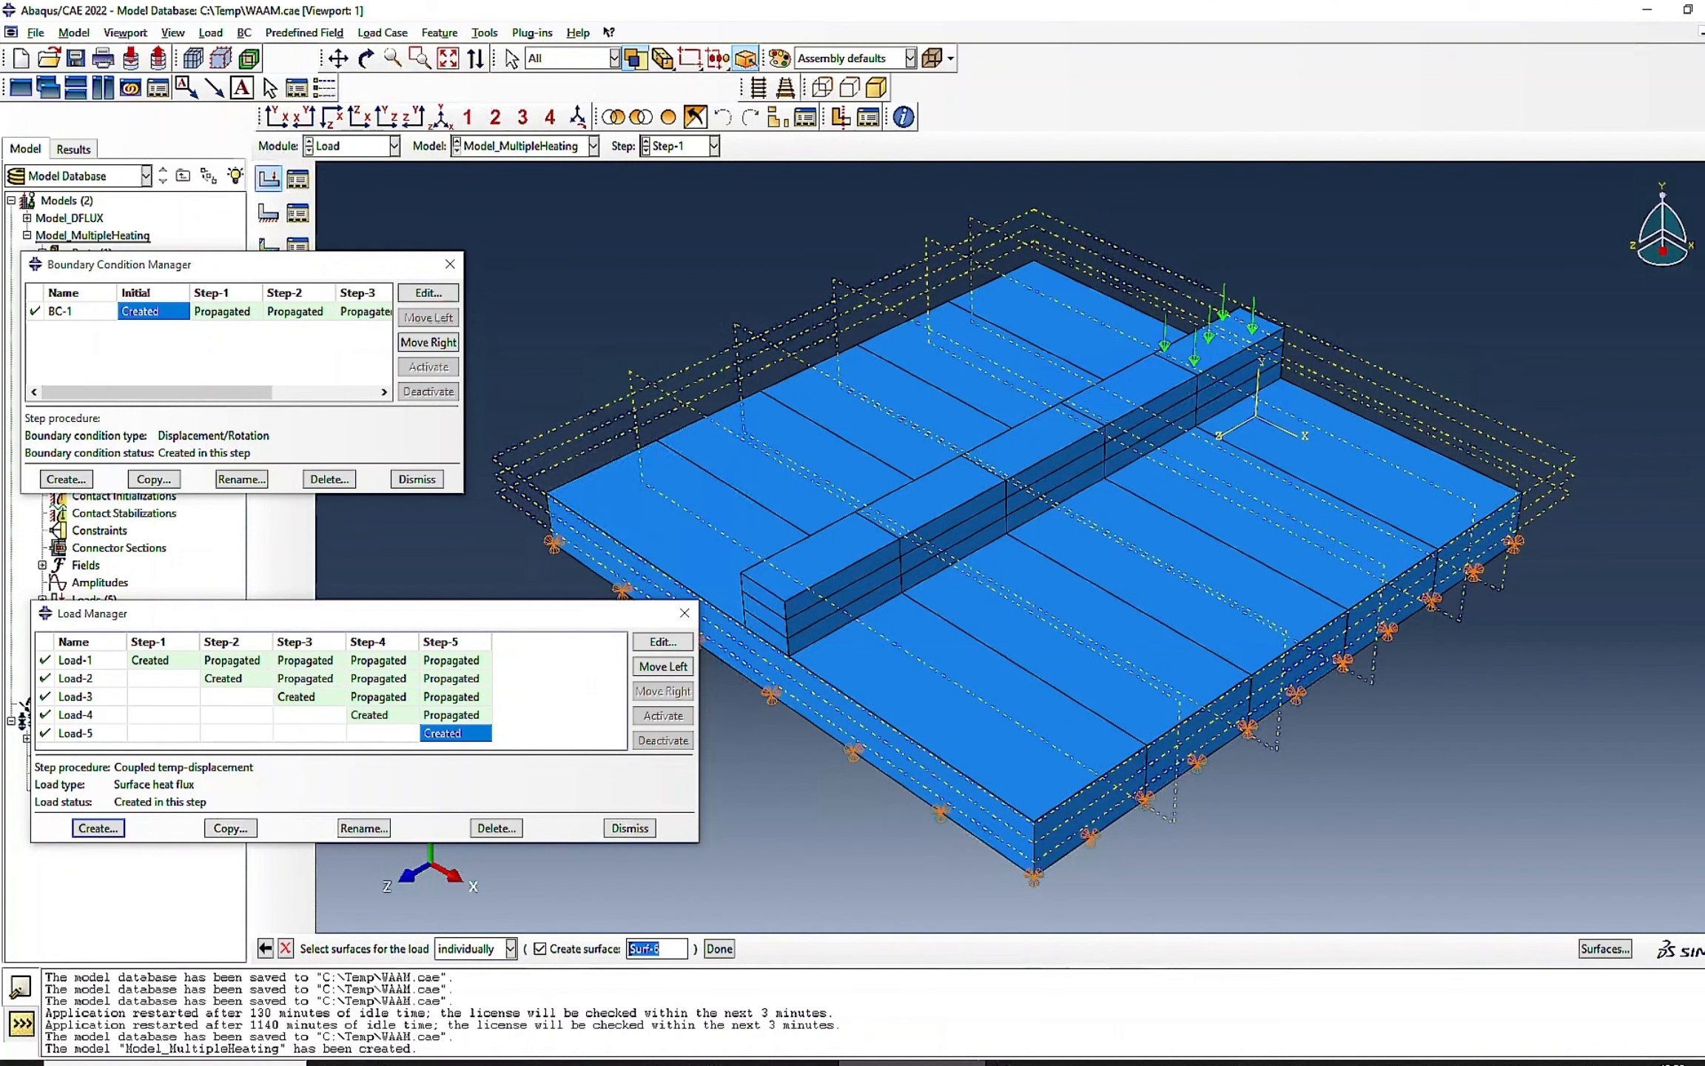
- Leave the pending load definition and open the material list of Model_MultipleHeating in the Property module
left_click(350, 146)
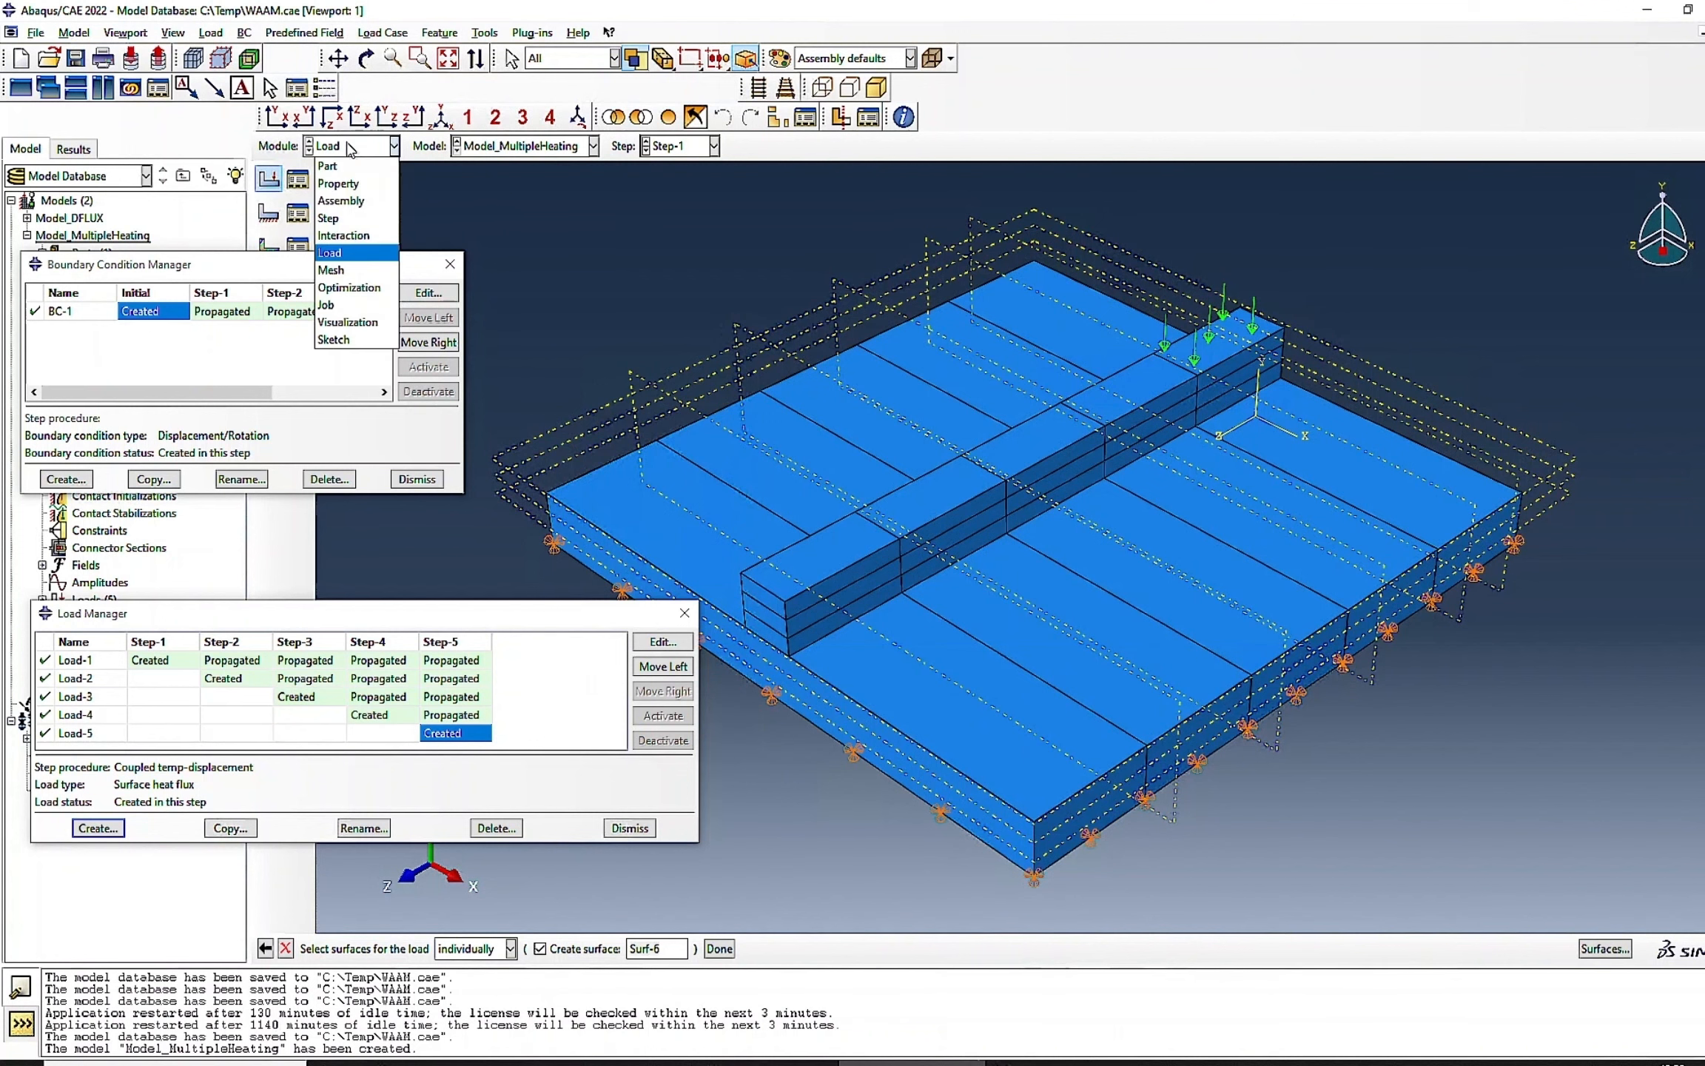
left_click(328, 165)
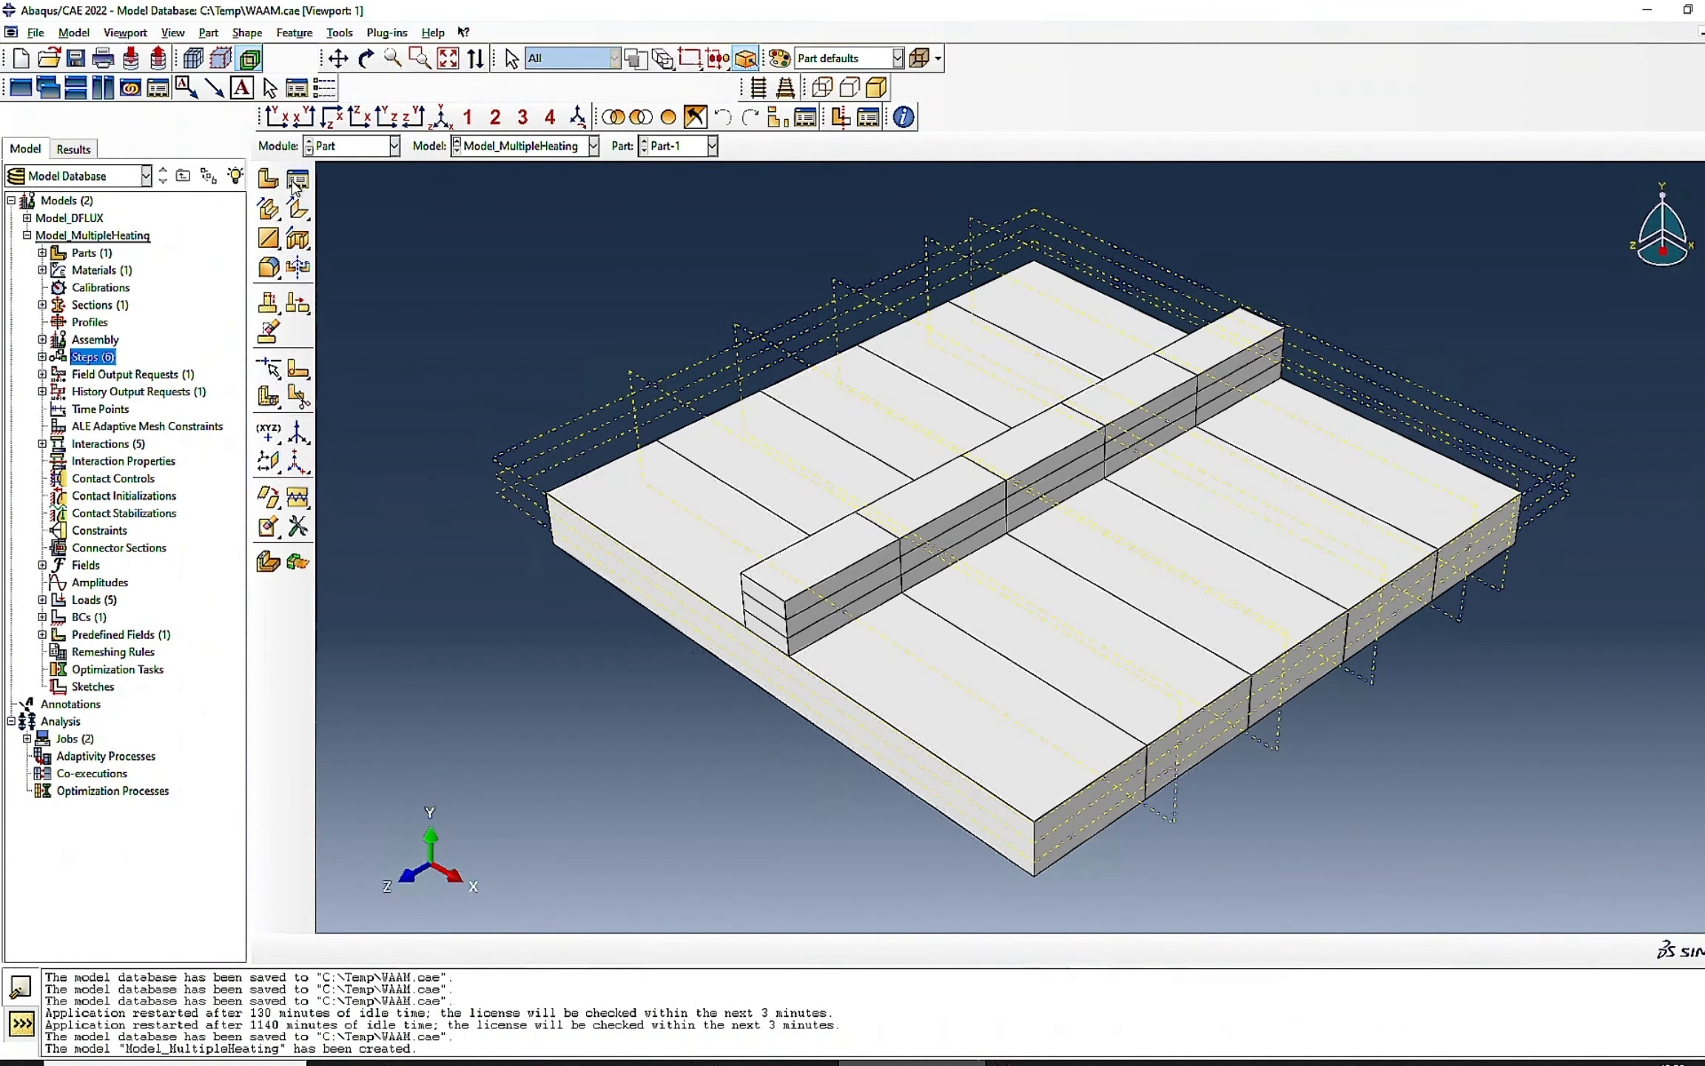
left_click(339, 148)
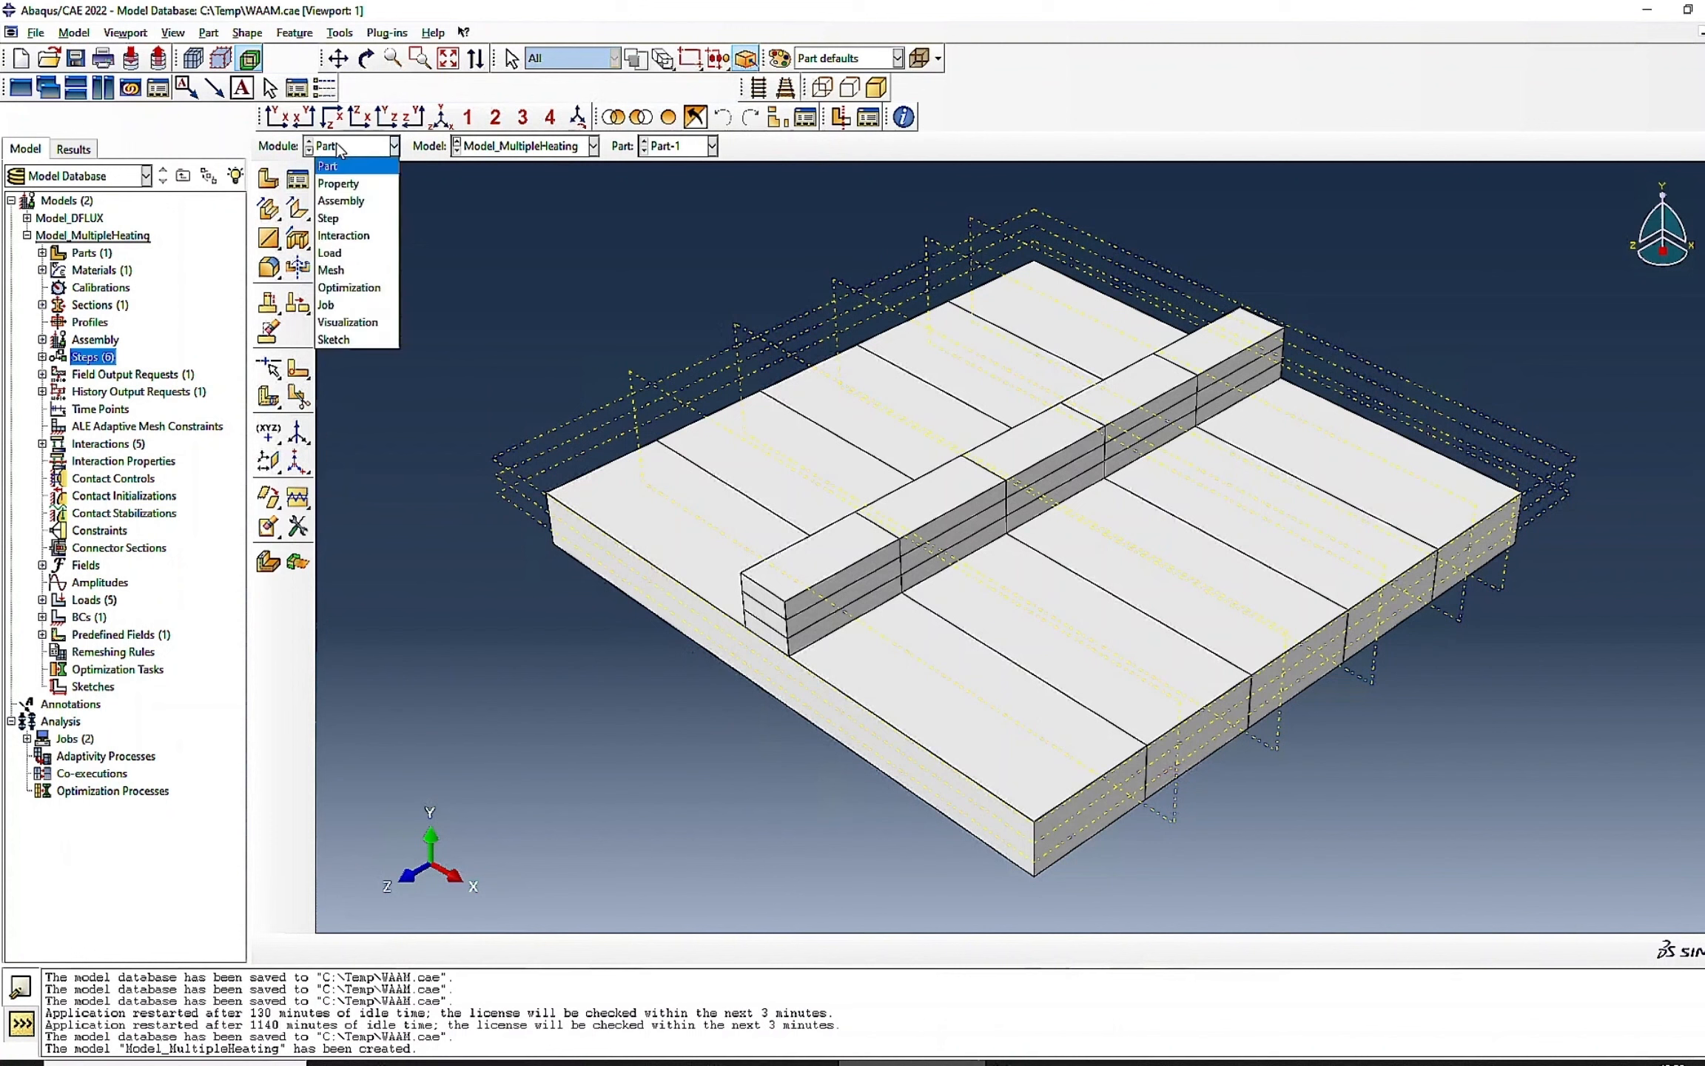
left_click(338, 183)
left_click(297, 178)
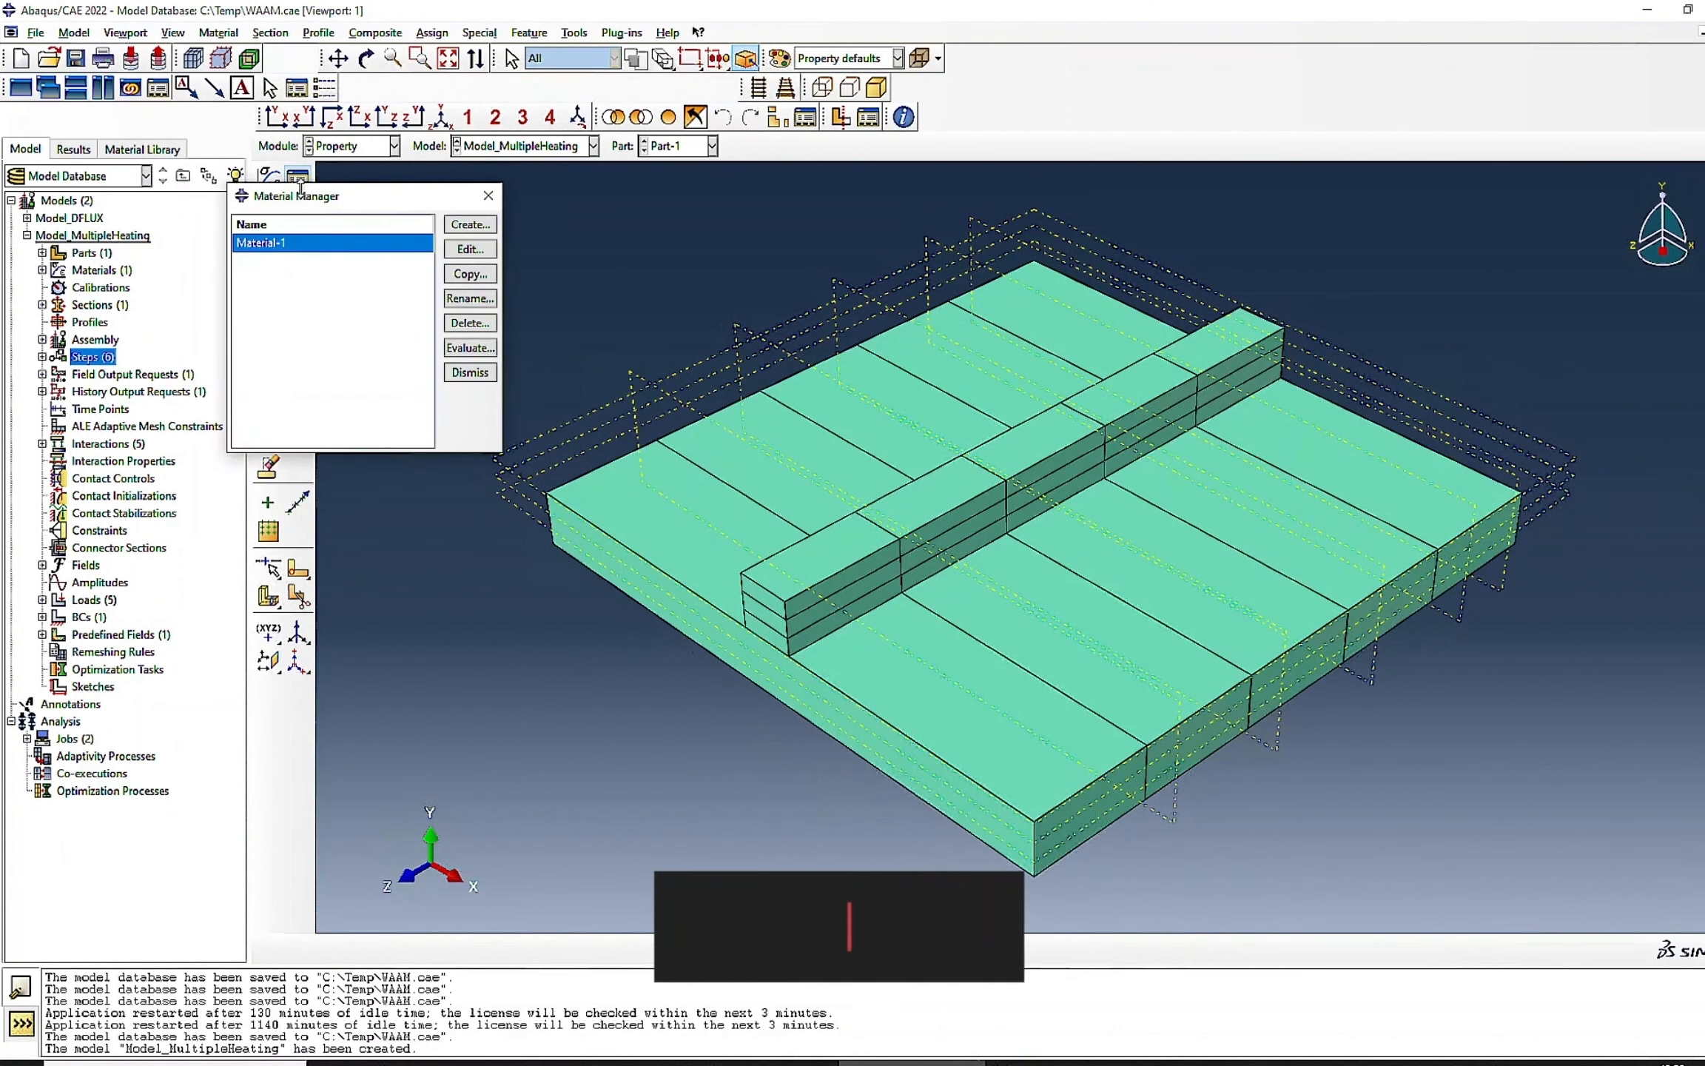
- Review Material-1's density, elastic, expansion, plastic and specific heat data, and close it without edits
left_click(464, 249)
left_click(252, 288)
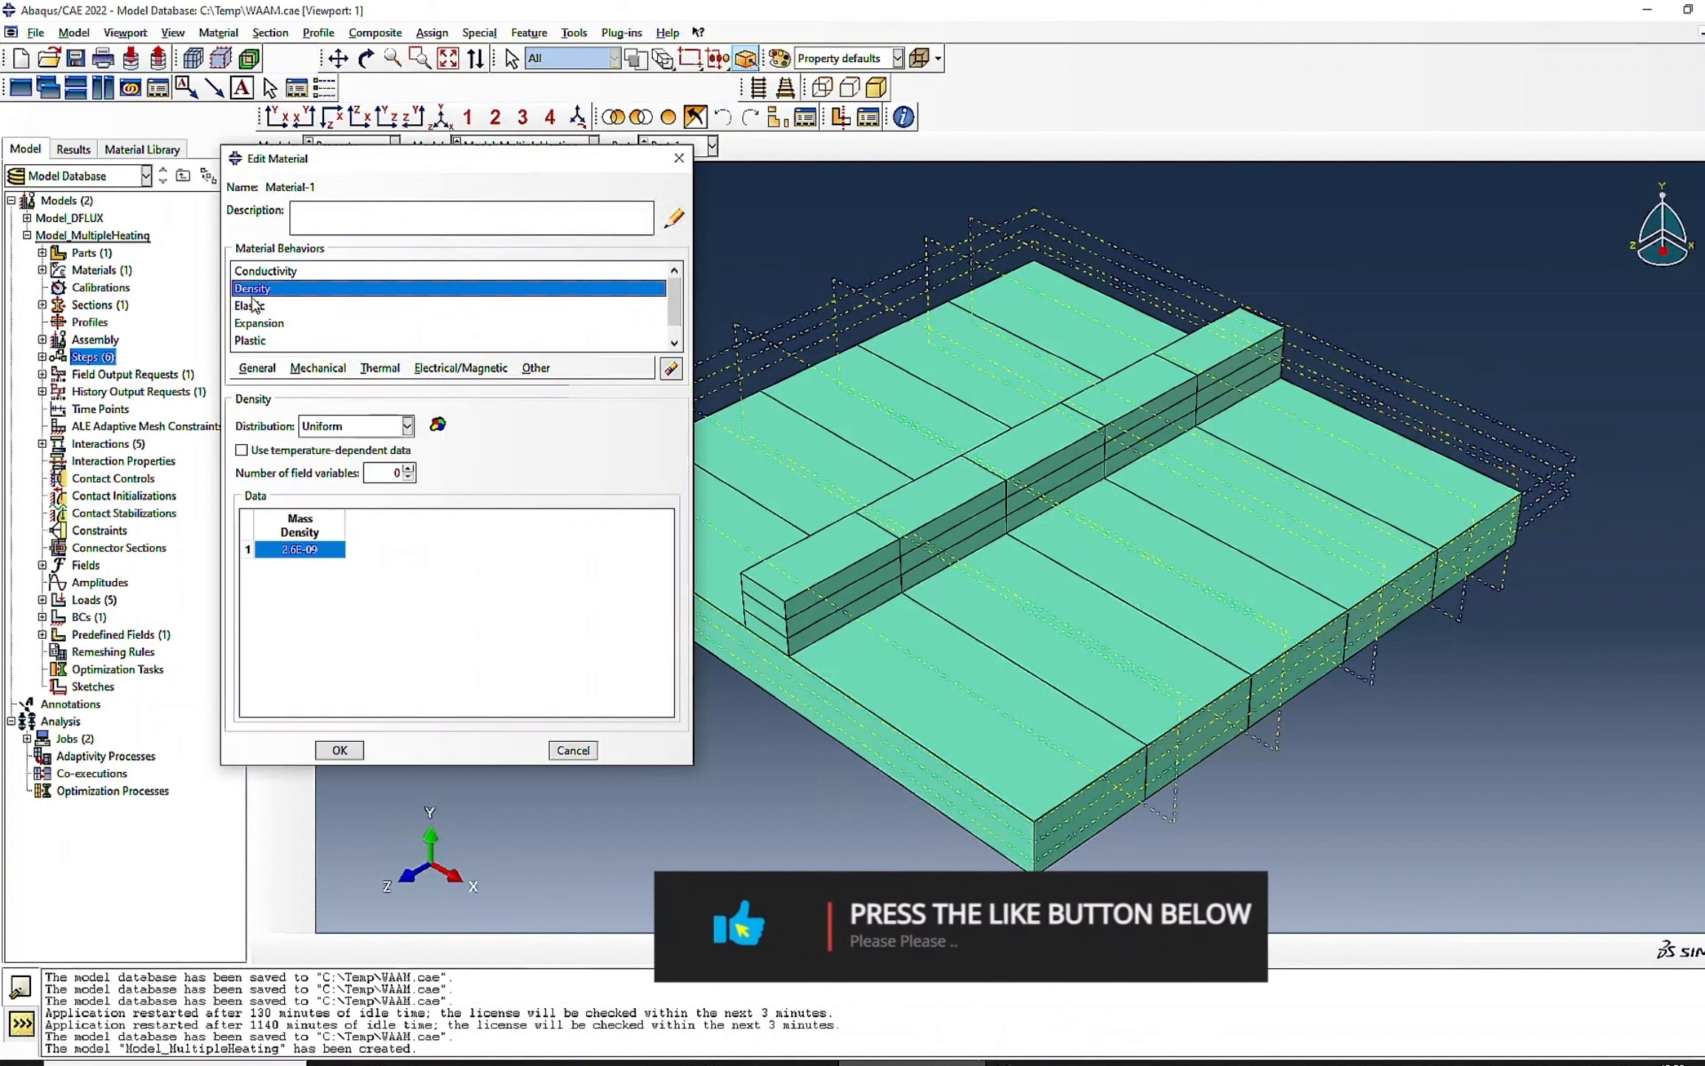
left_click(253, 305)
left_click(254, 323)
left_click(254, 340)
scroll(254, 347, "down", 1)
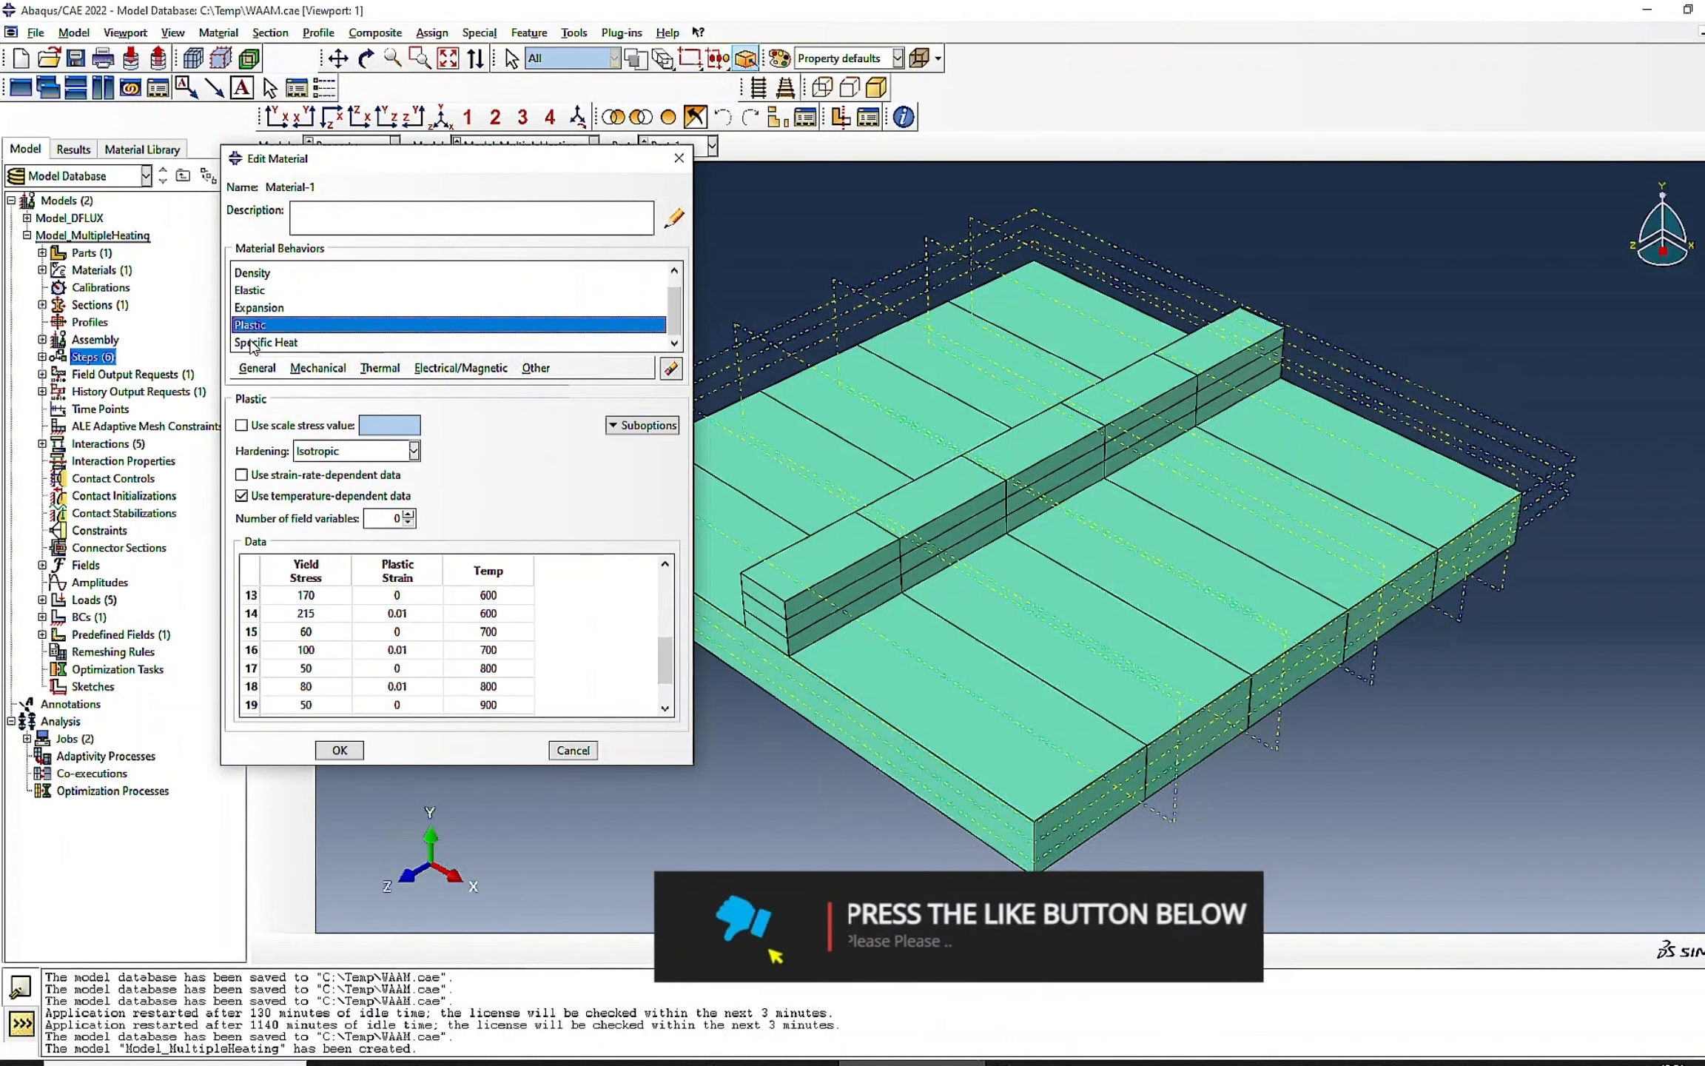
left_click(252, 342)
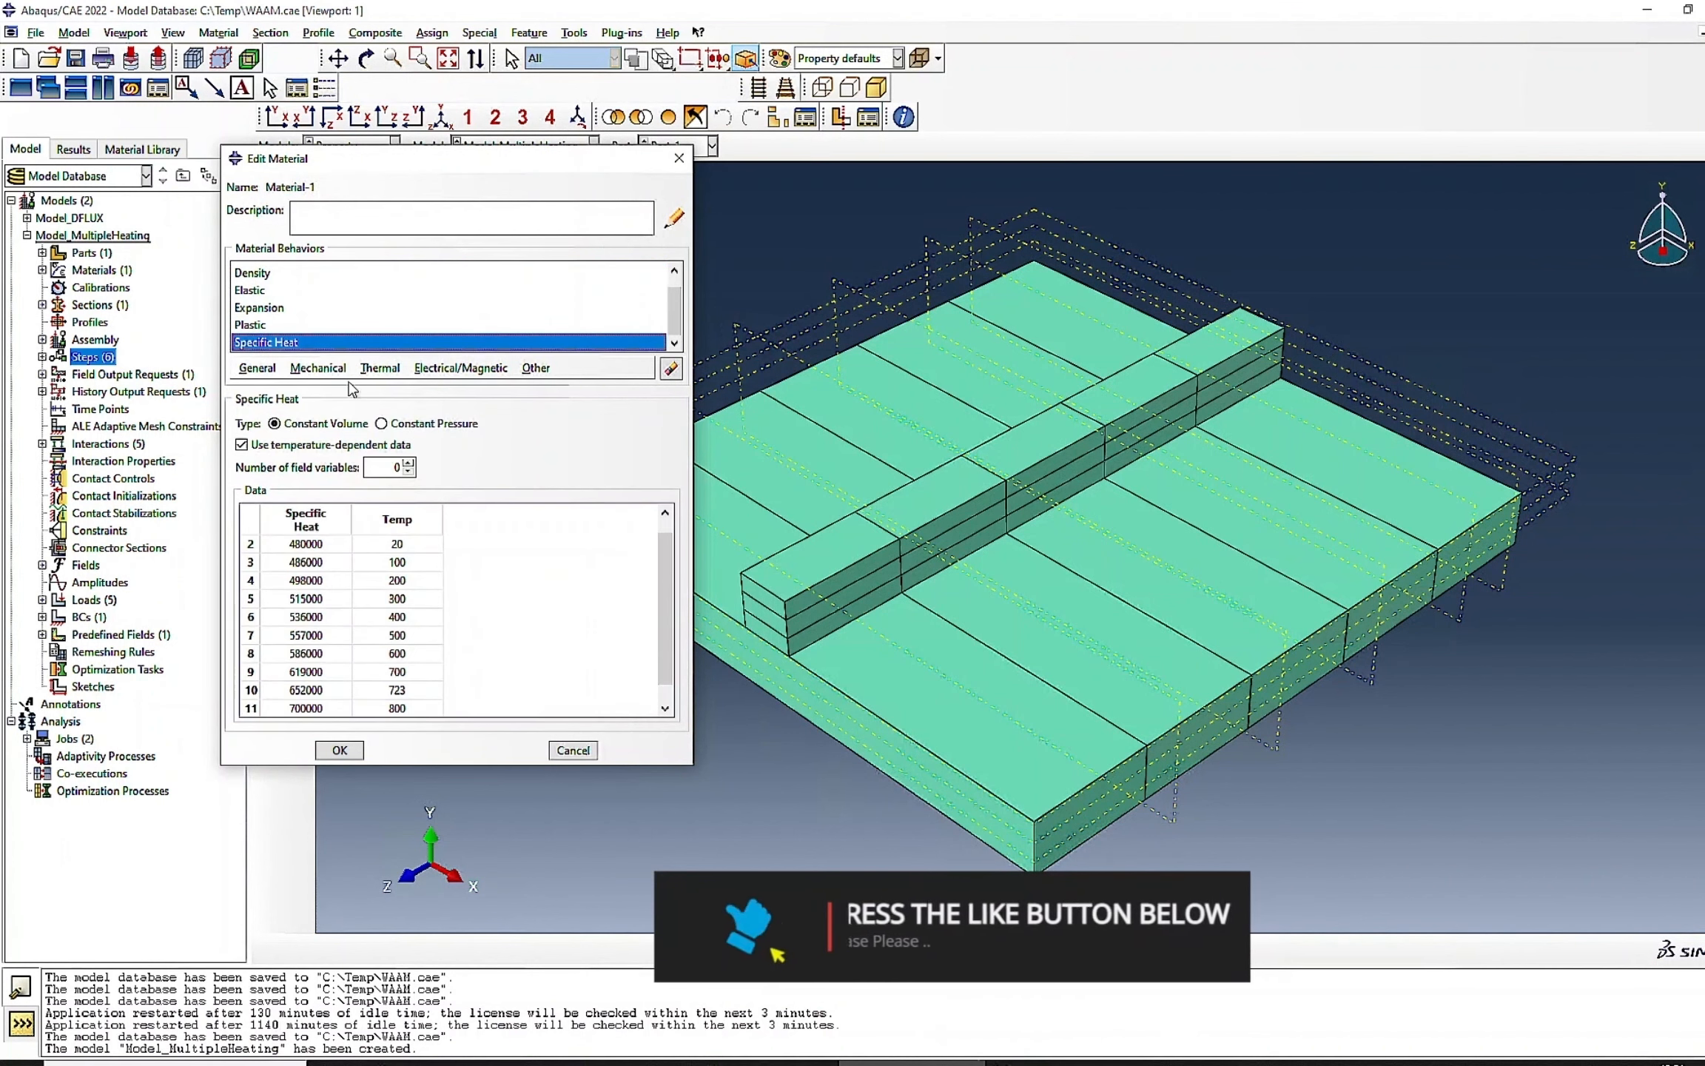
left_click(566, 751)
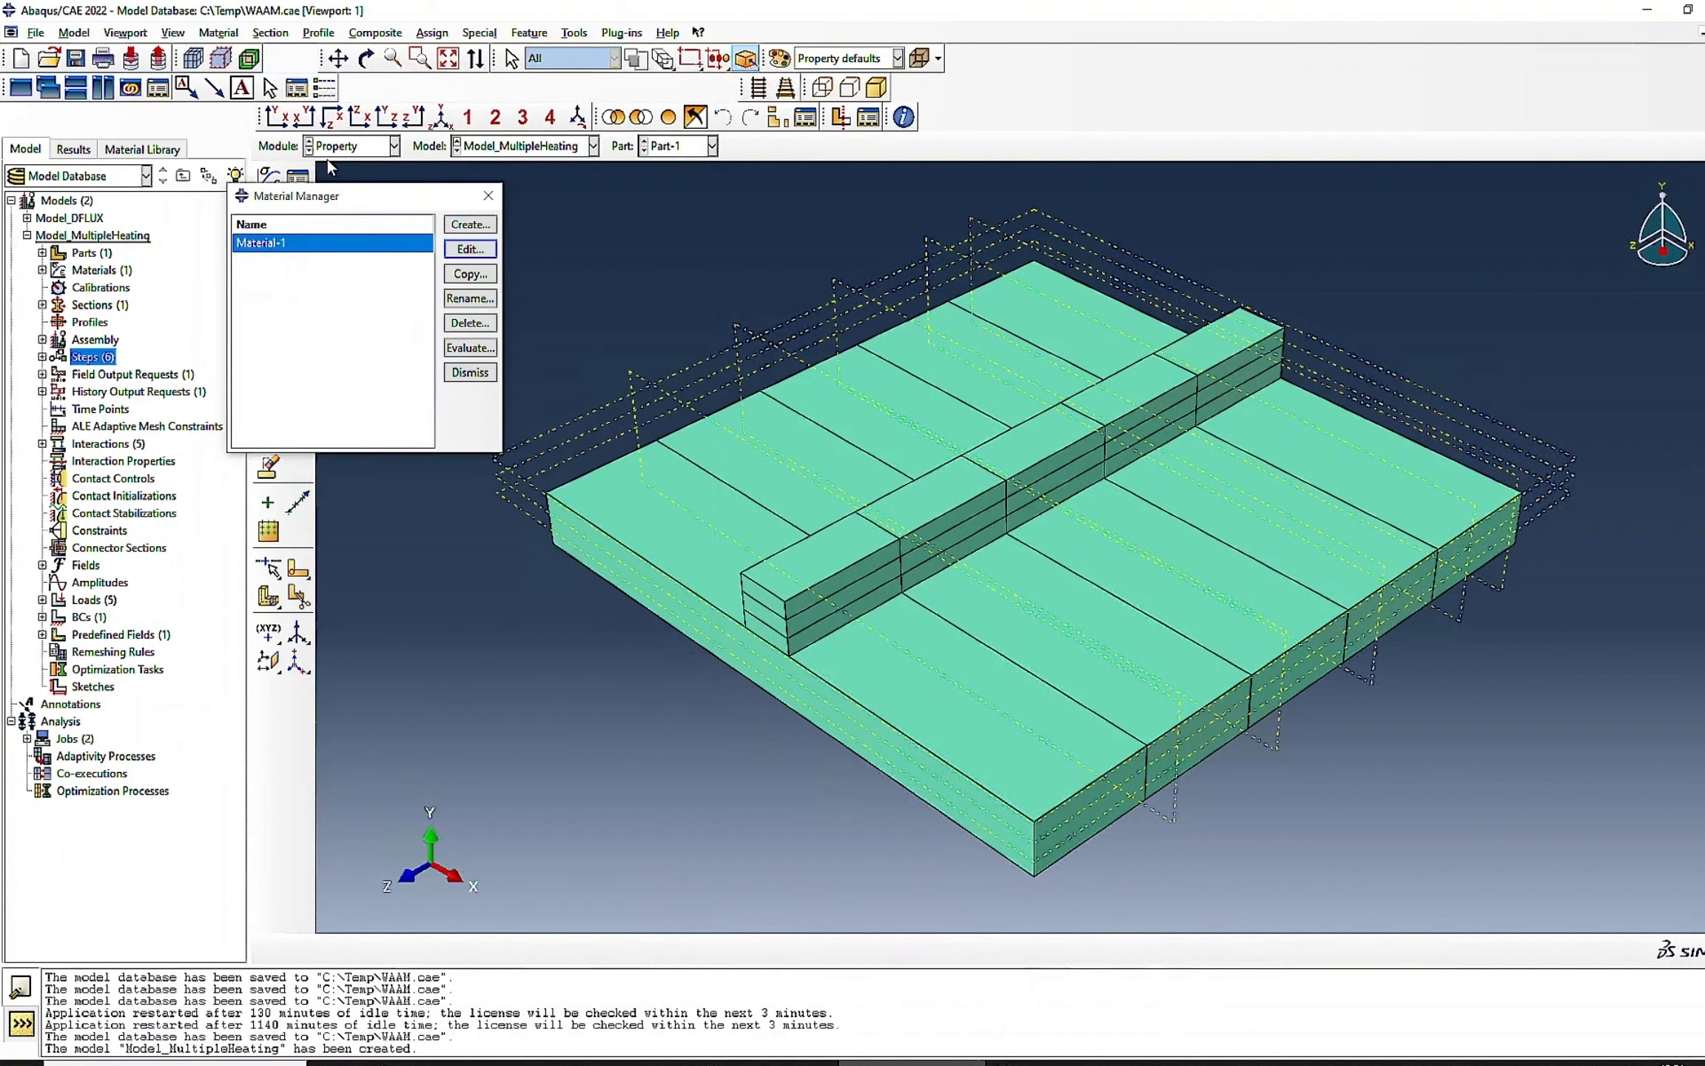
- Inspect the assembly and review the list of analysis steps with their procedures and times
left_click(365, 148)
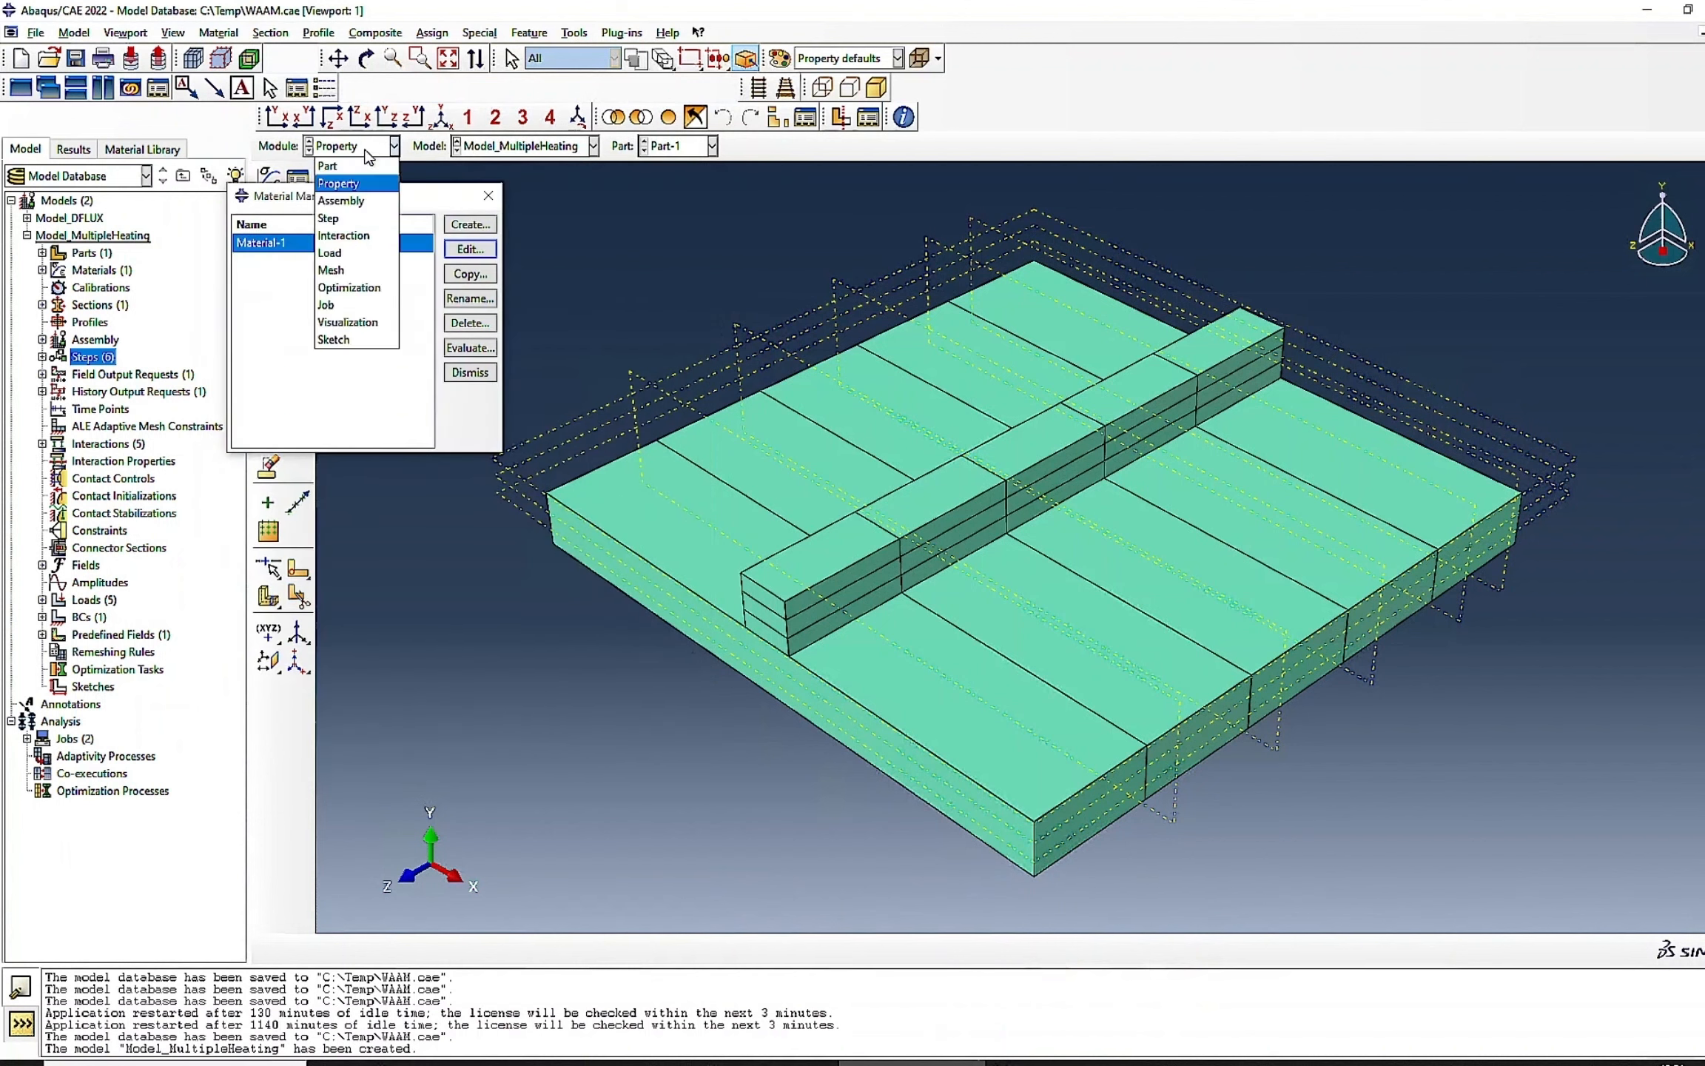
left_click(344, 201)
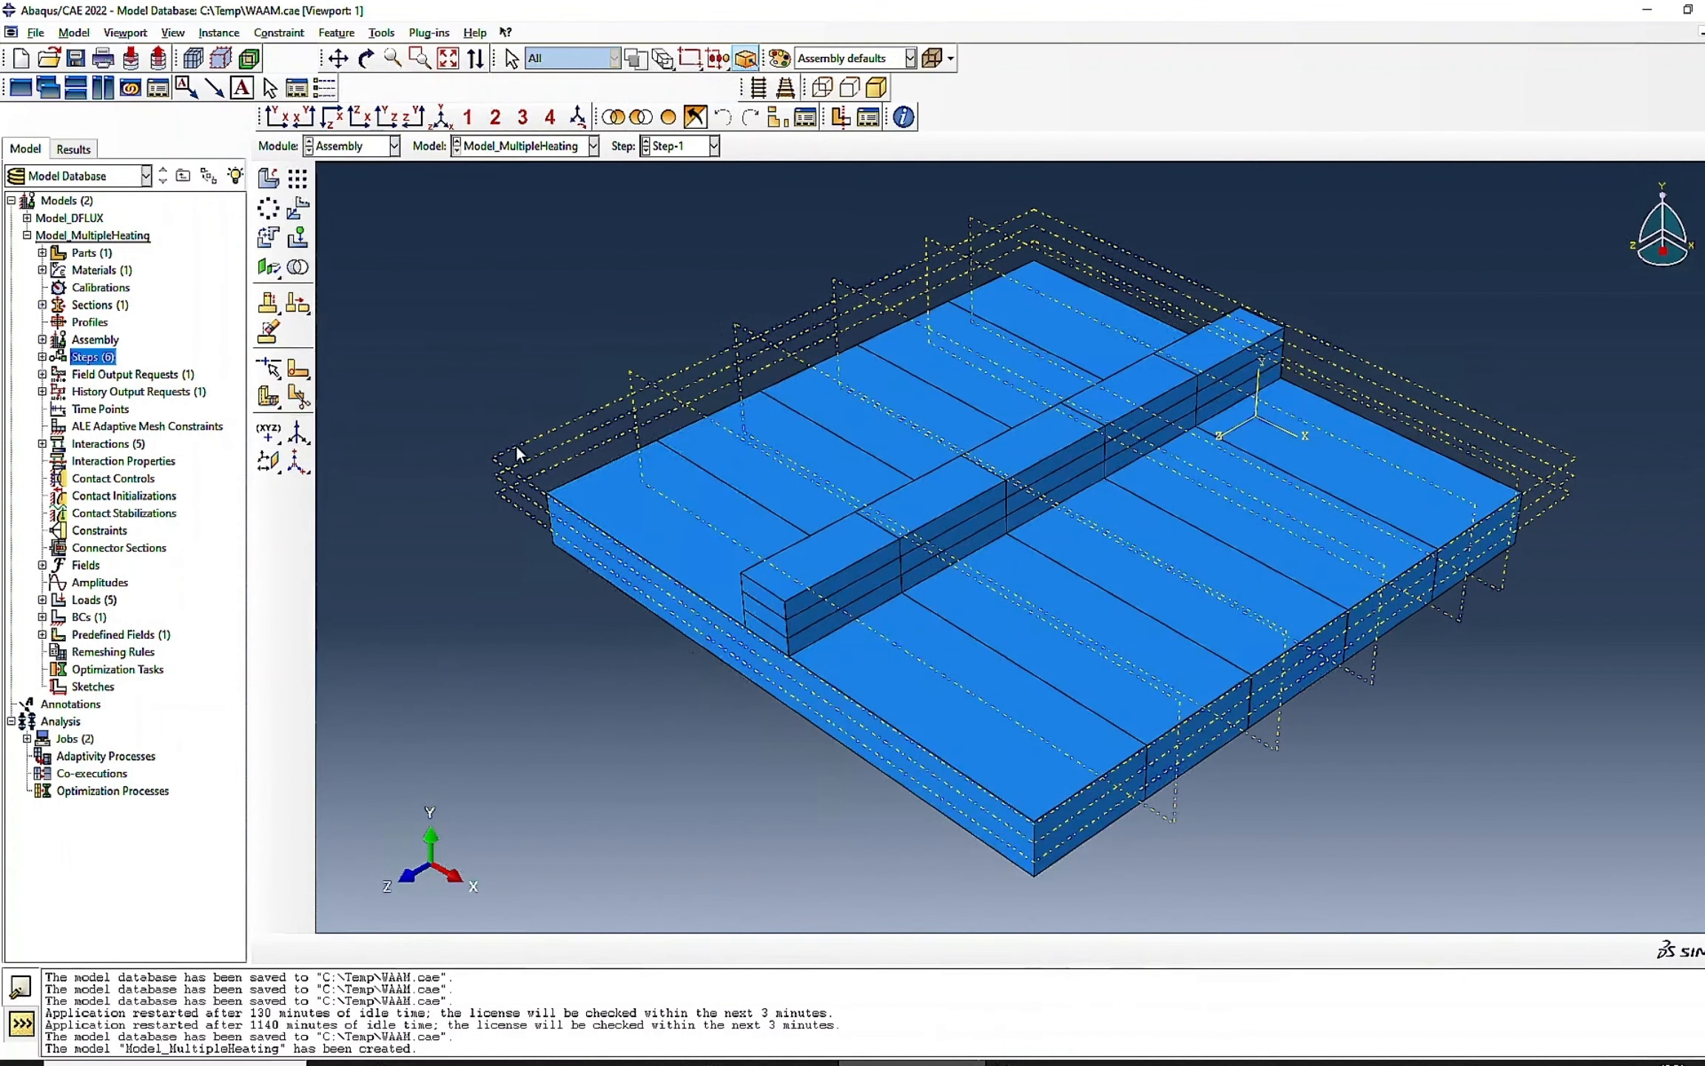
left_click(337, 146)
left_click(346, 219)
left_click(296, 180)
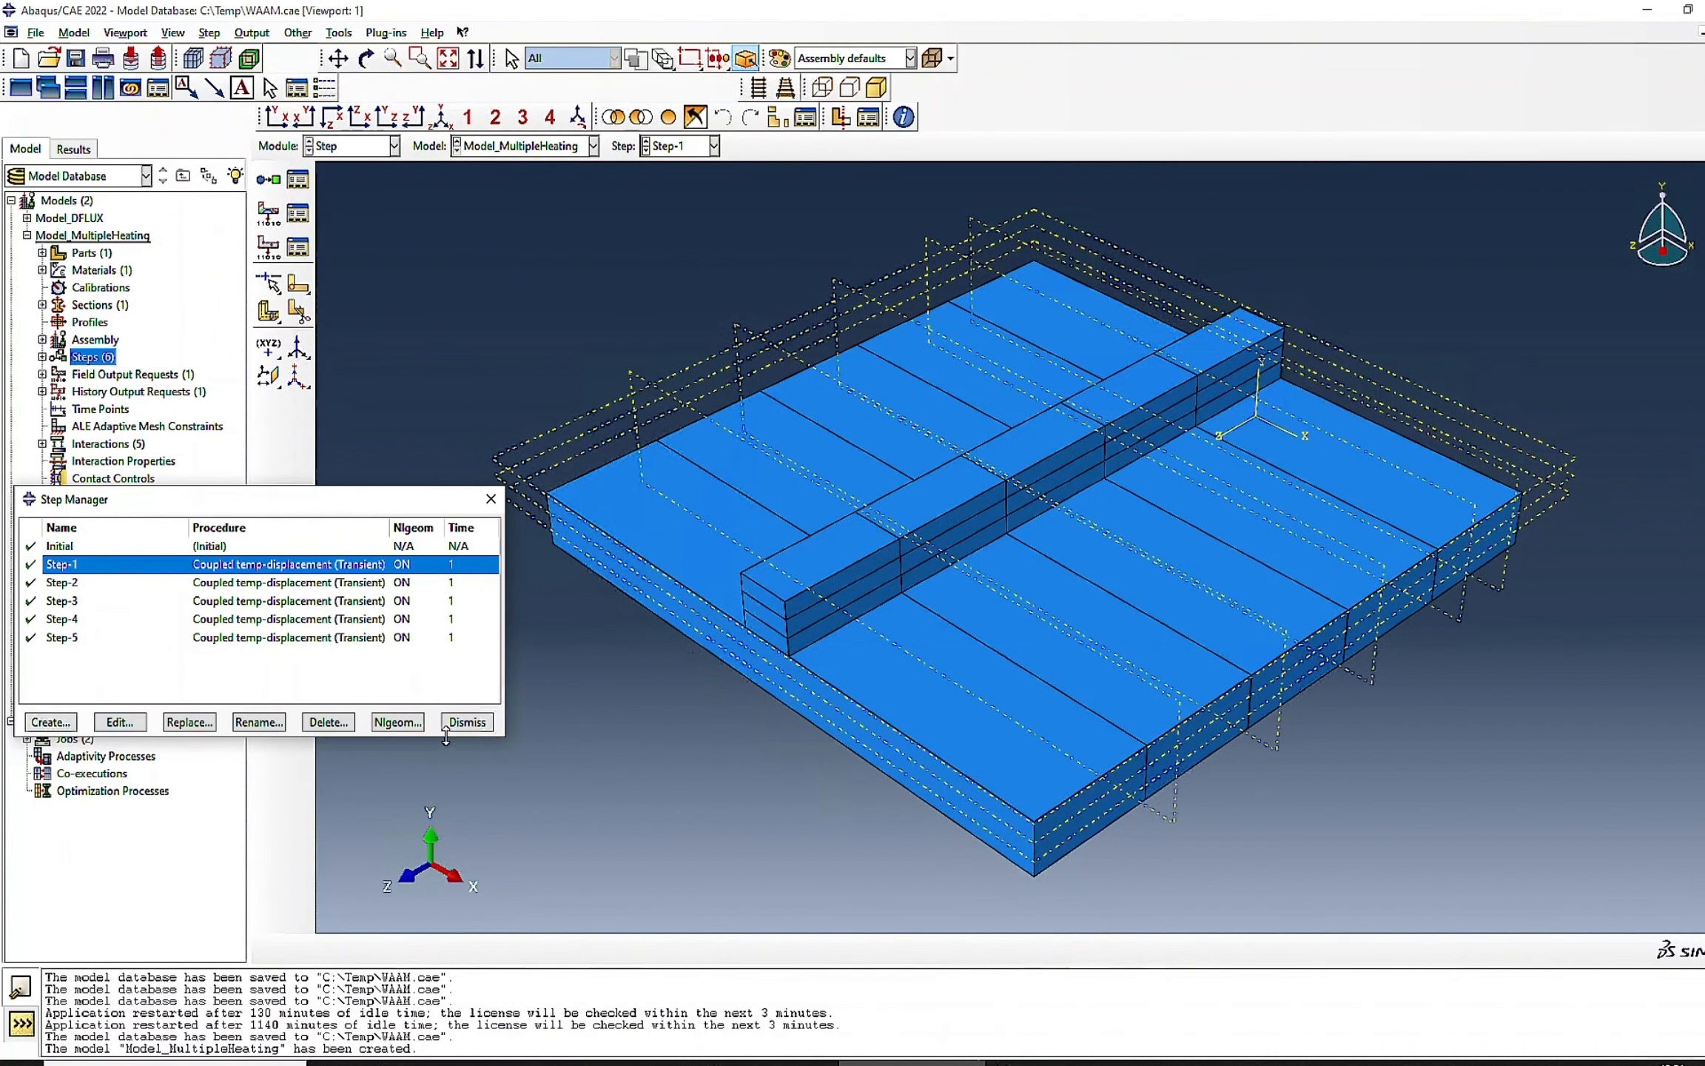
left_click(467, 722)
- Review the model change interactions Int-2 to Int-6, examining the regions and activation states of Int-2 and Int-3
left_click(338, 147)
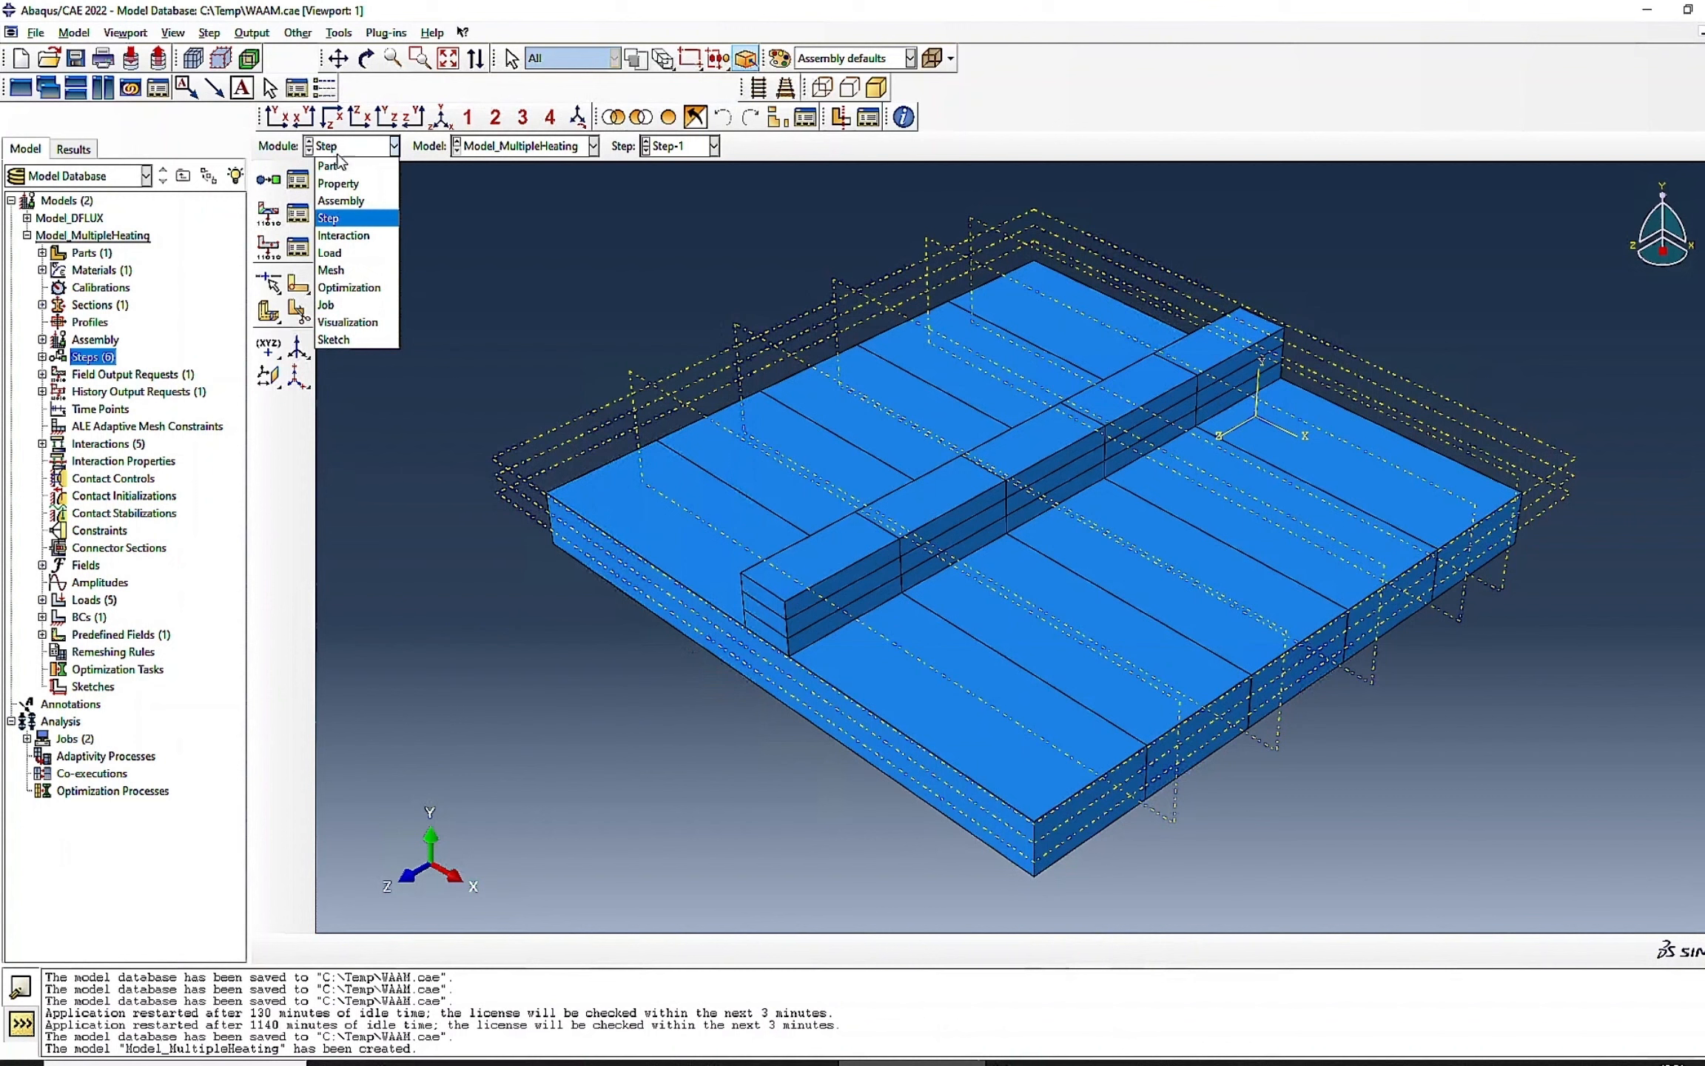
left_click(343, 235)
left_click(299, 181)
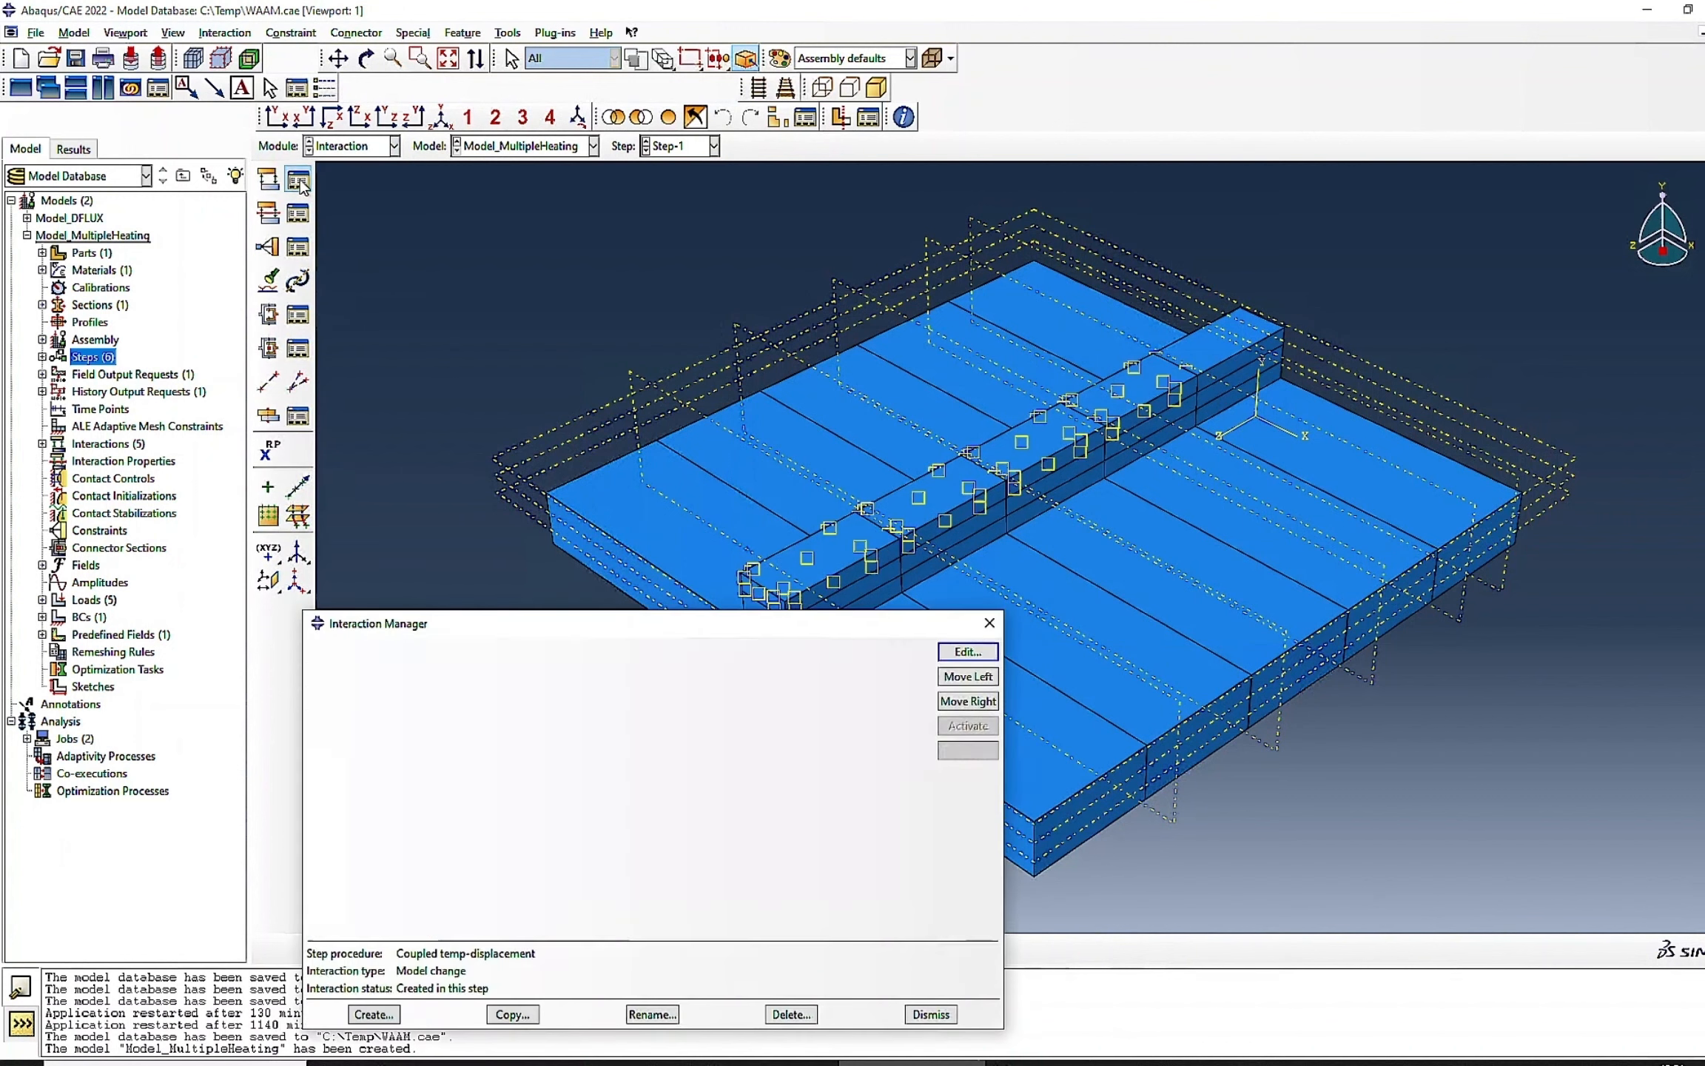
double_click(503, 676)
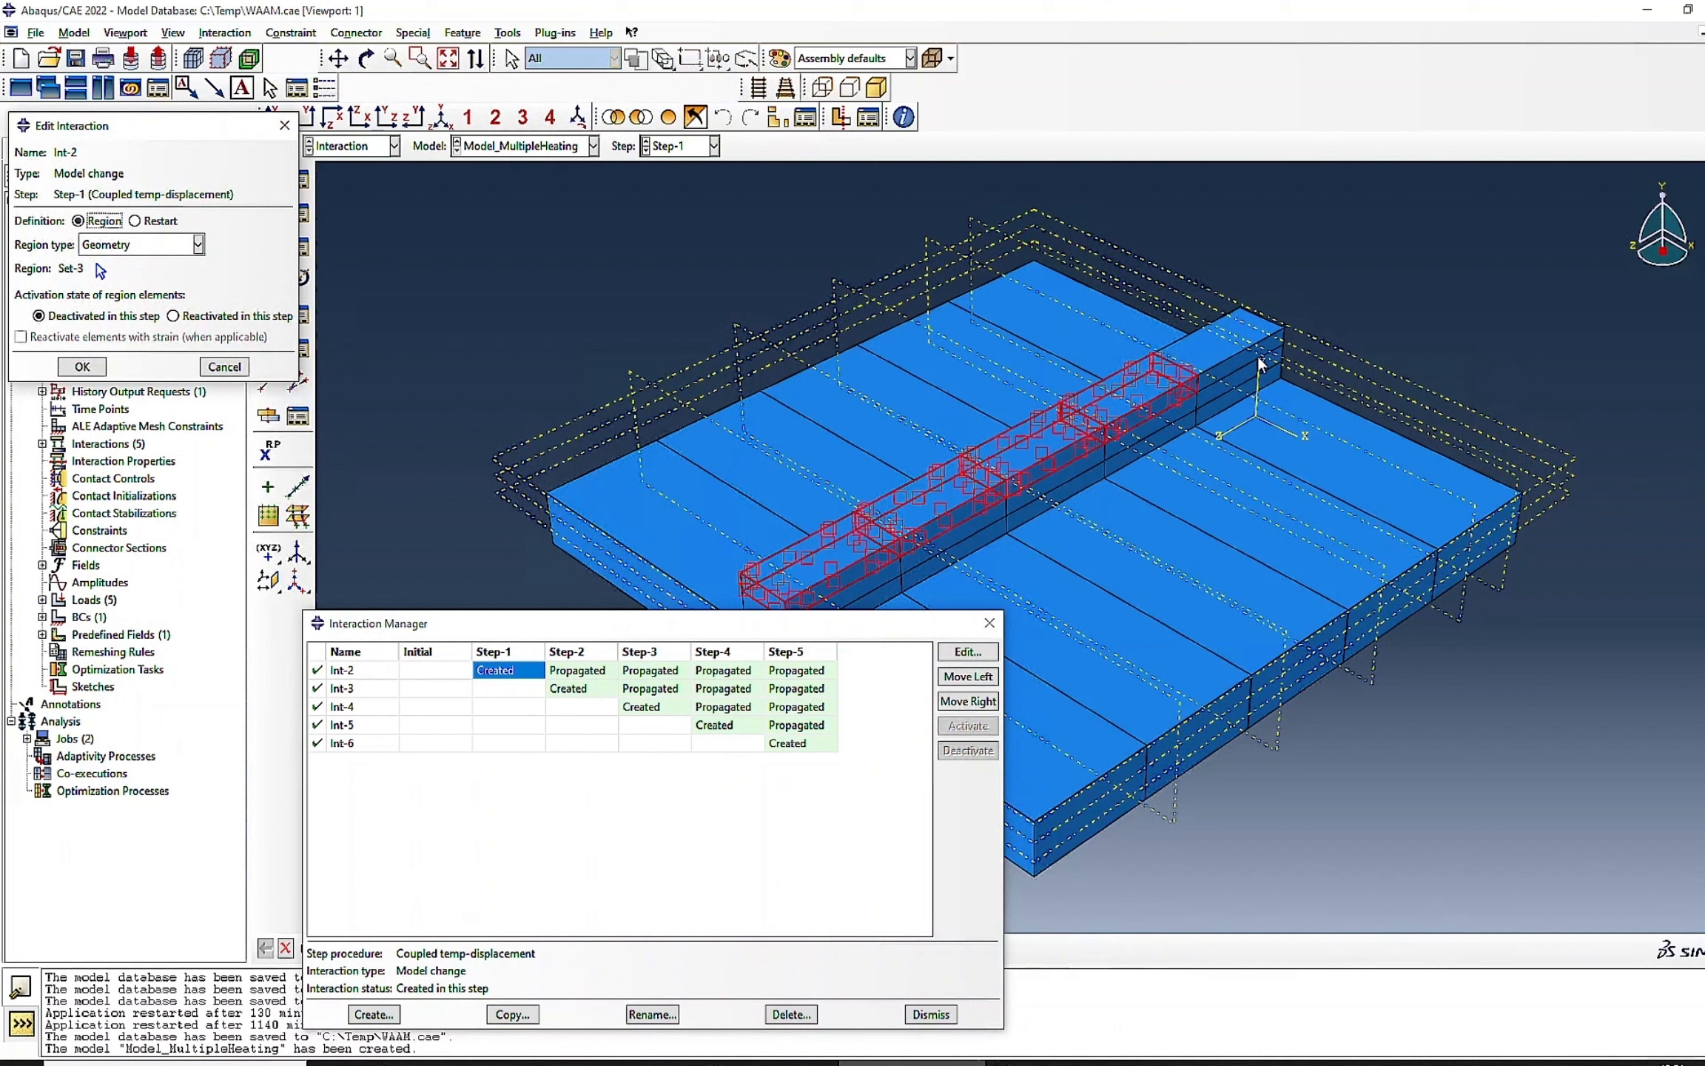
double_click(576, 690)
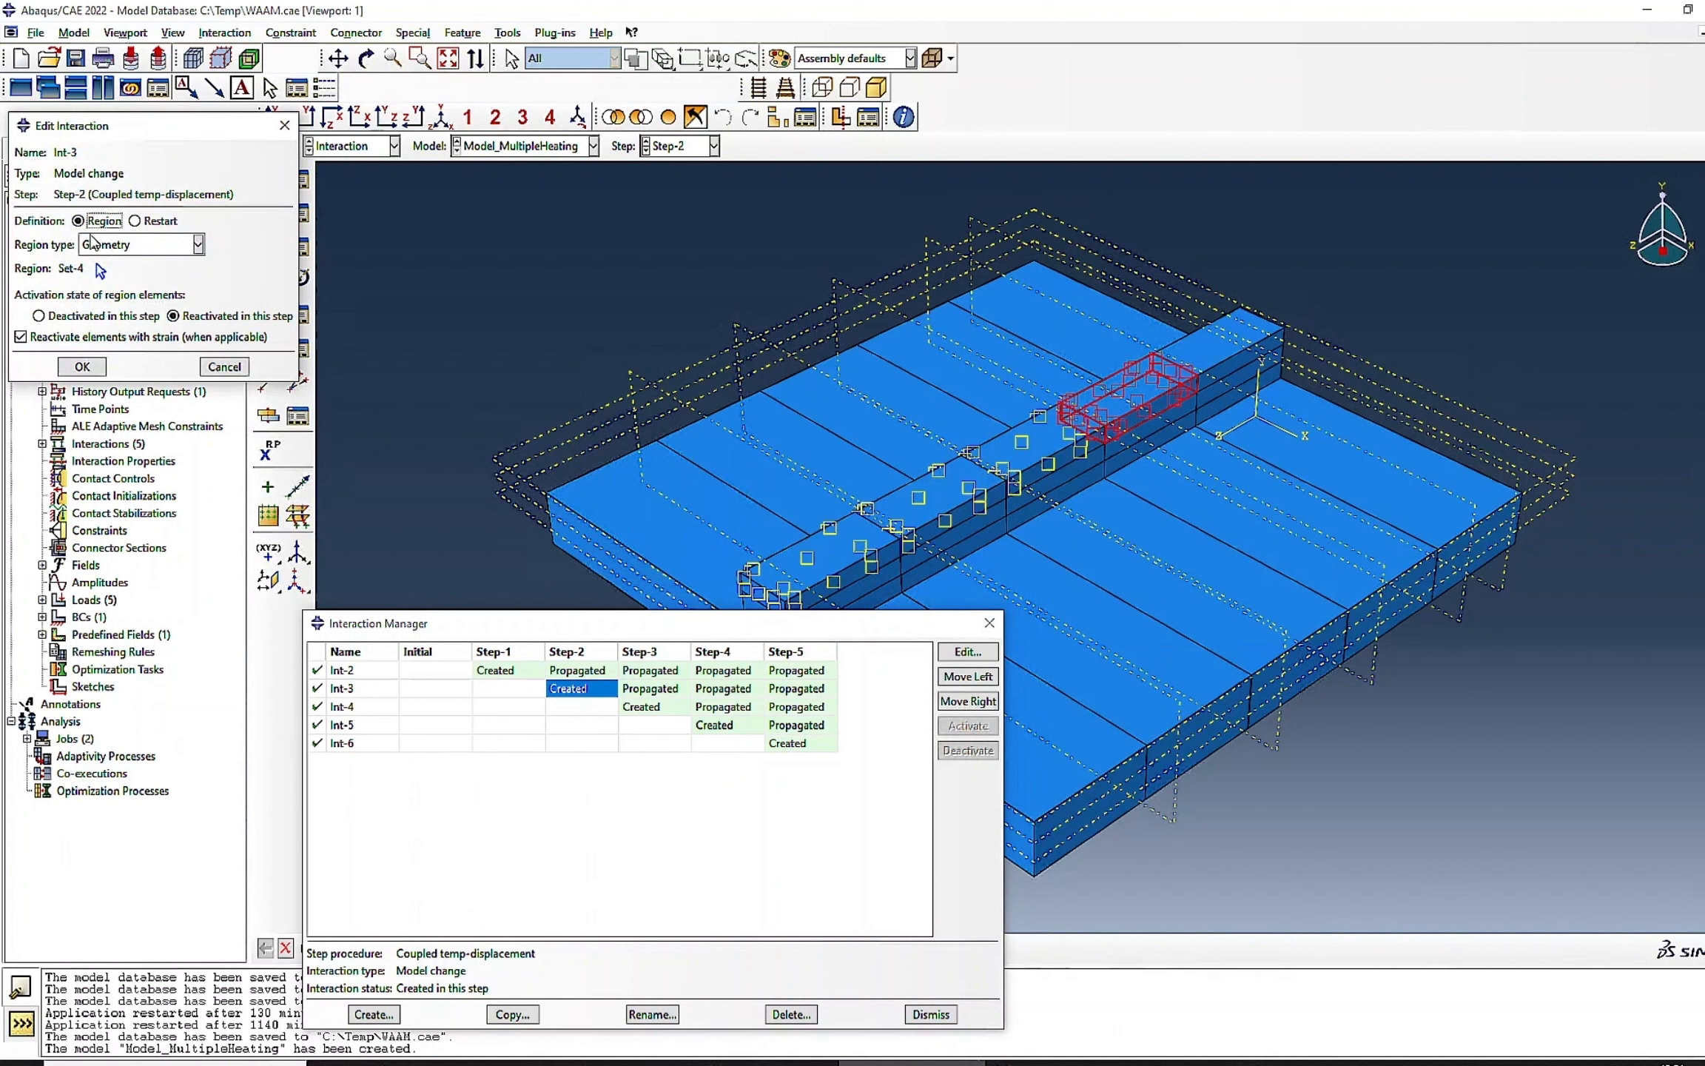
left_click(82, 367)
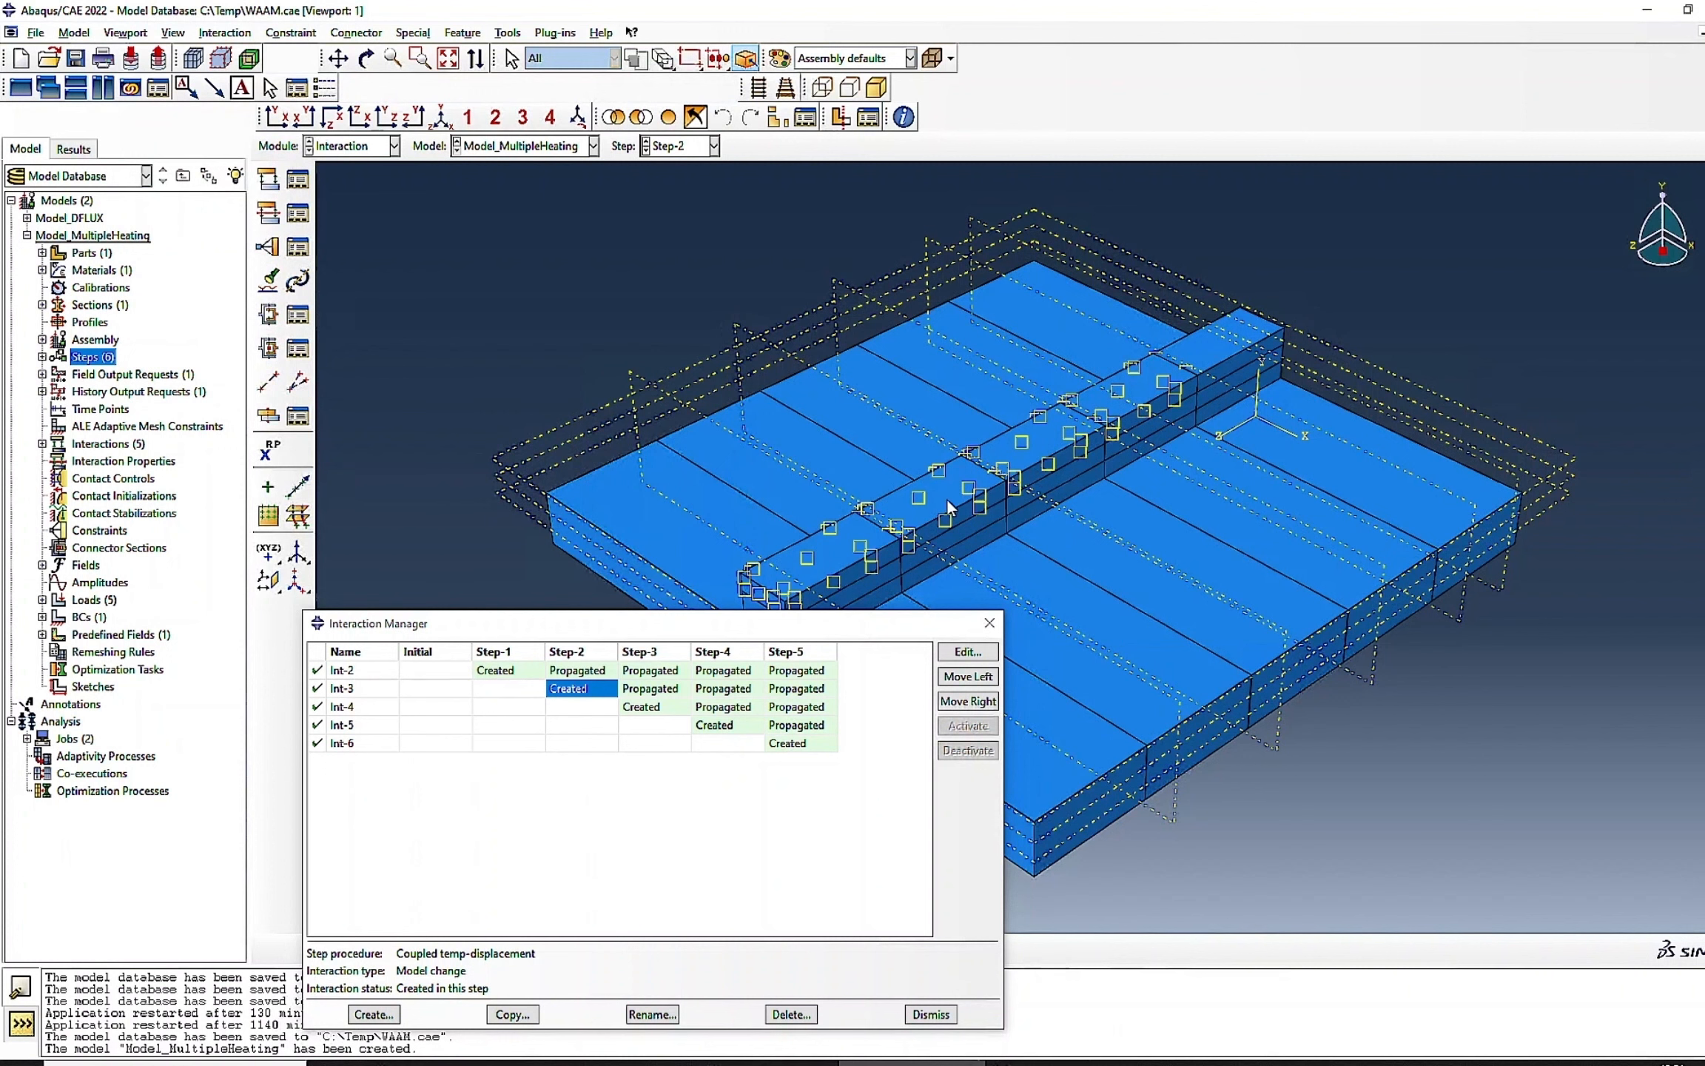
left_click(658, 708)
left_click(709, 725)
left_click(792, 744)
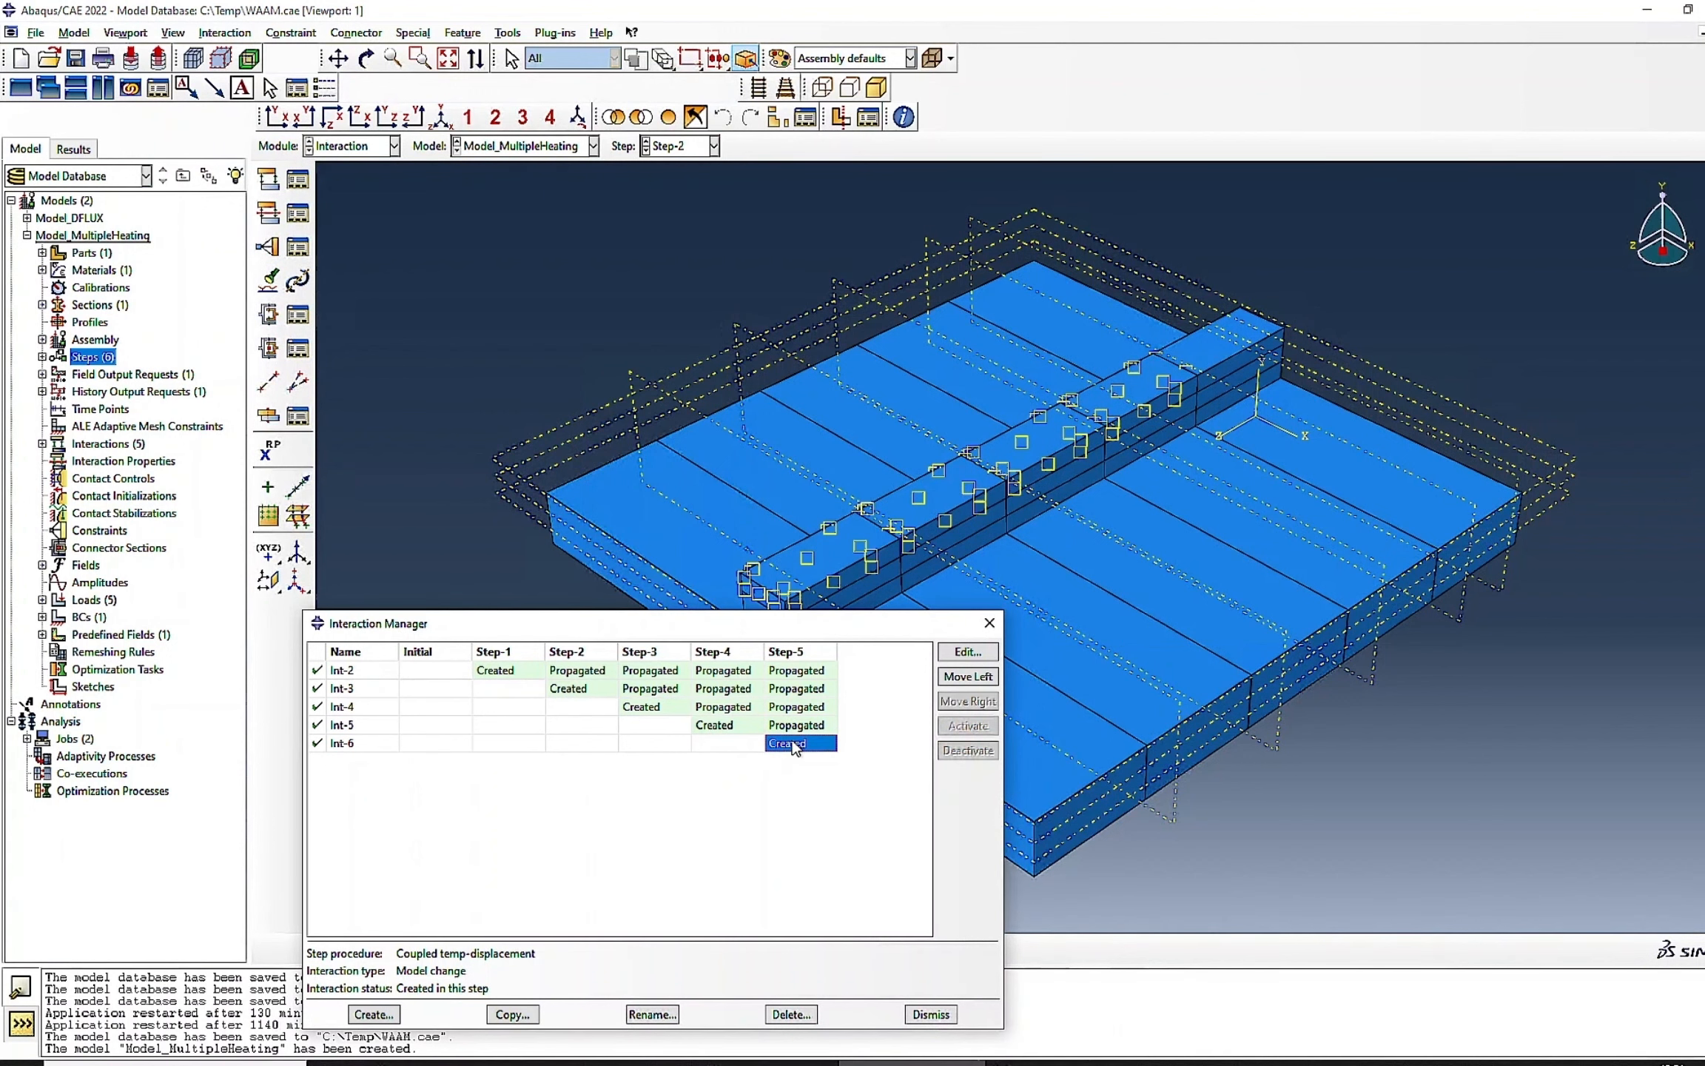
left_click(933, 1016)
- Review boundary condition BC-1's region and constrained degrees of freedom in the Load module, leaving it unedited
left_click(353, 152)
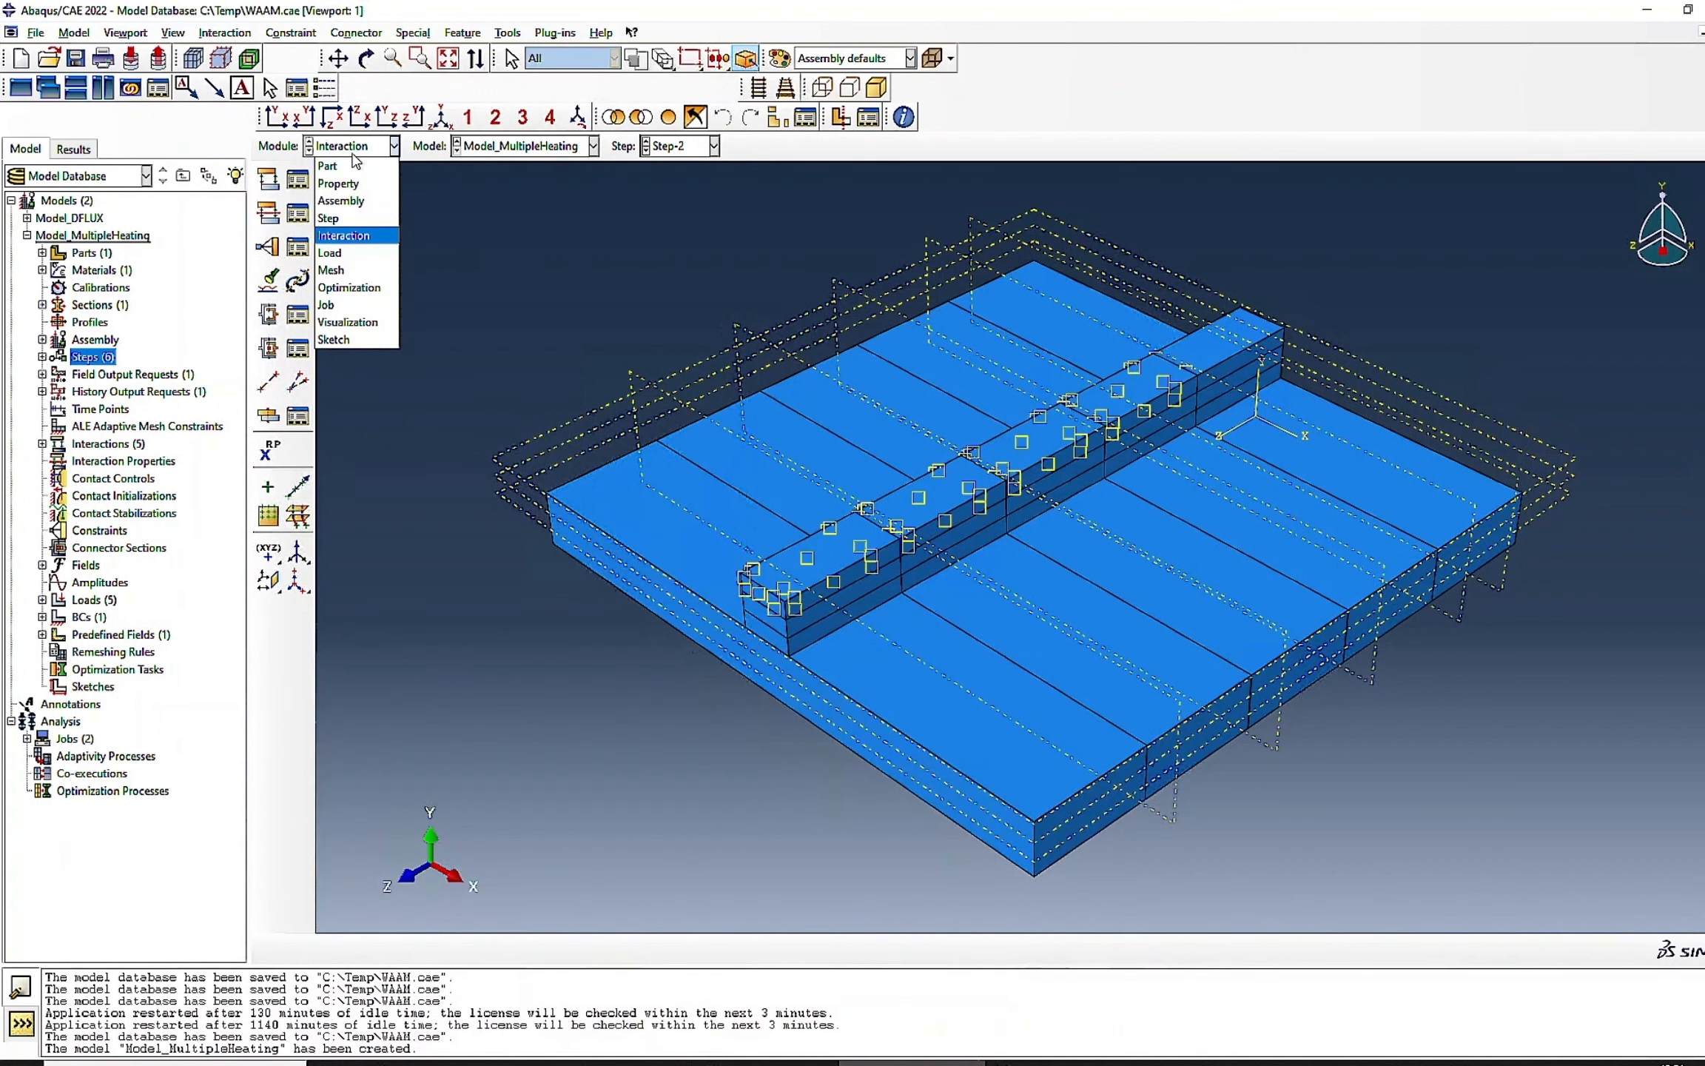
left_click(348, 256)
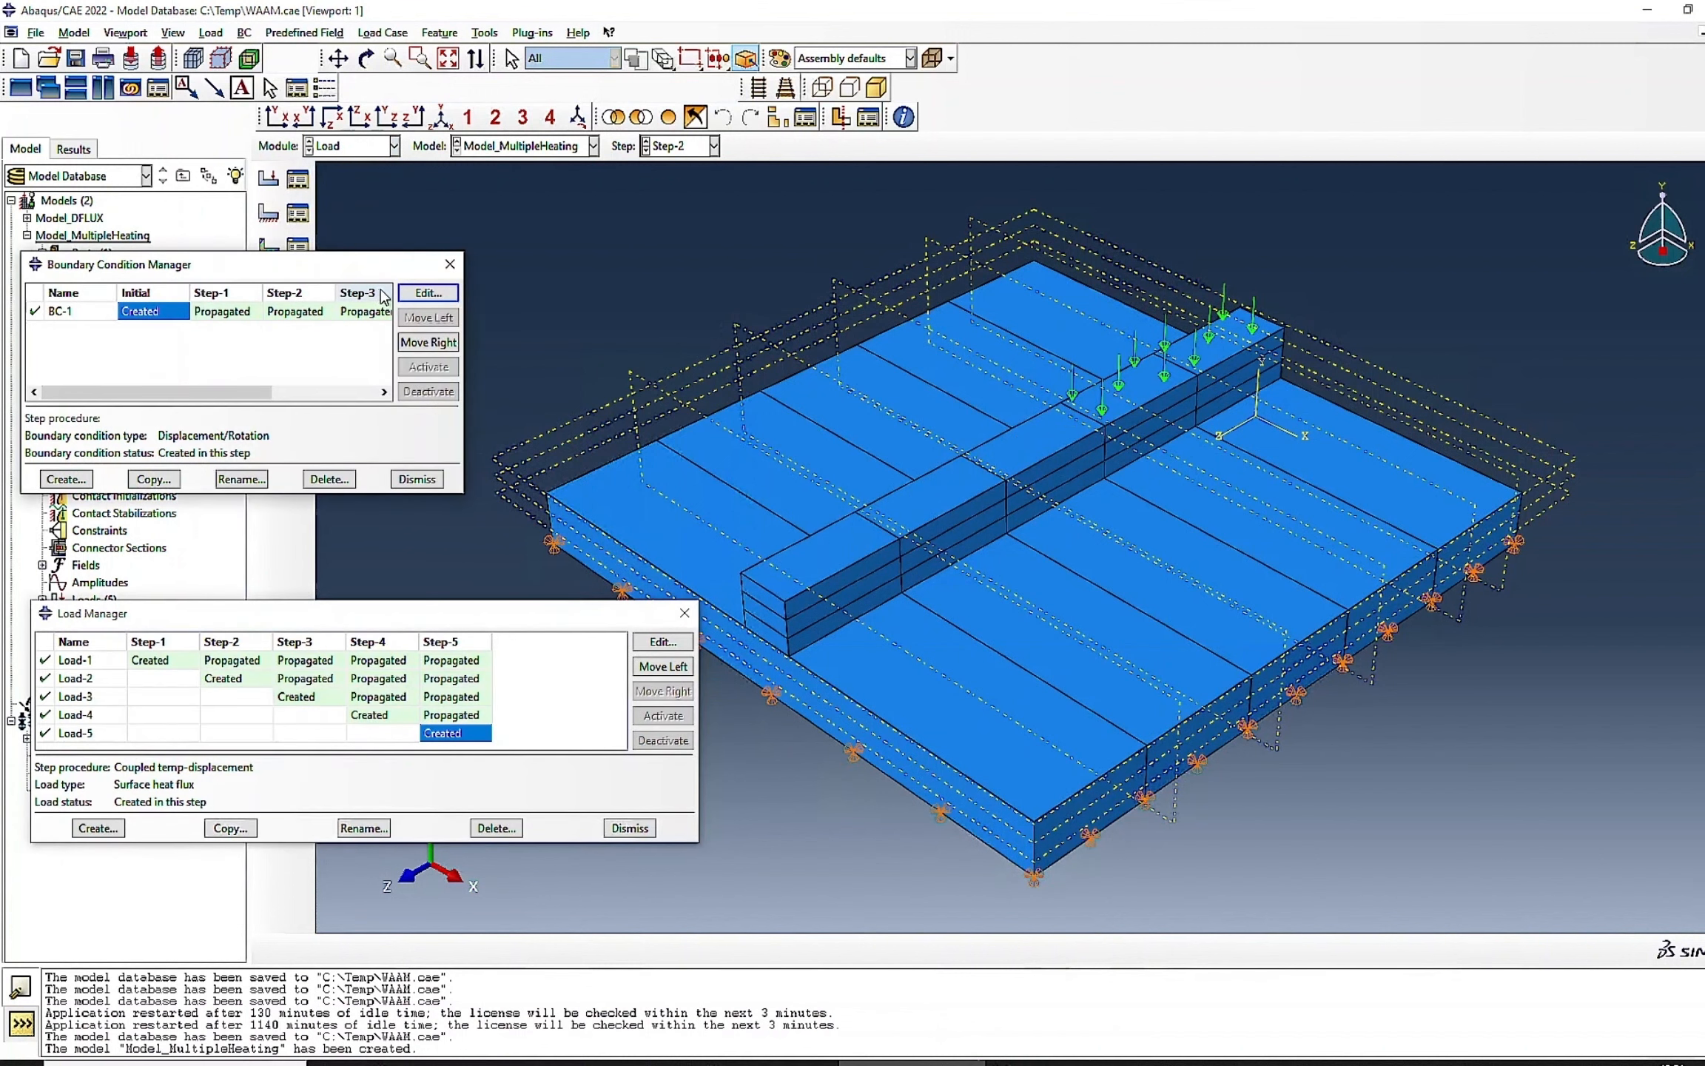
left_click(428, 292)
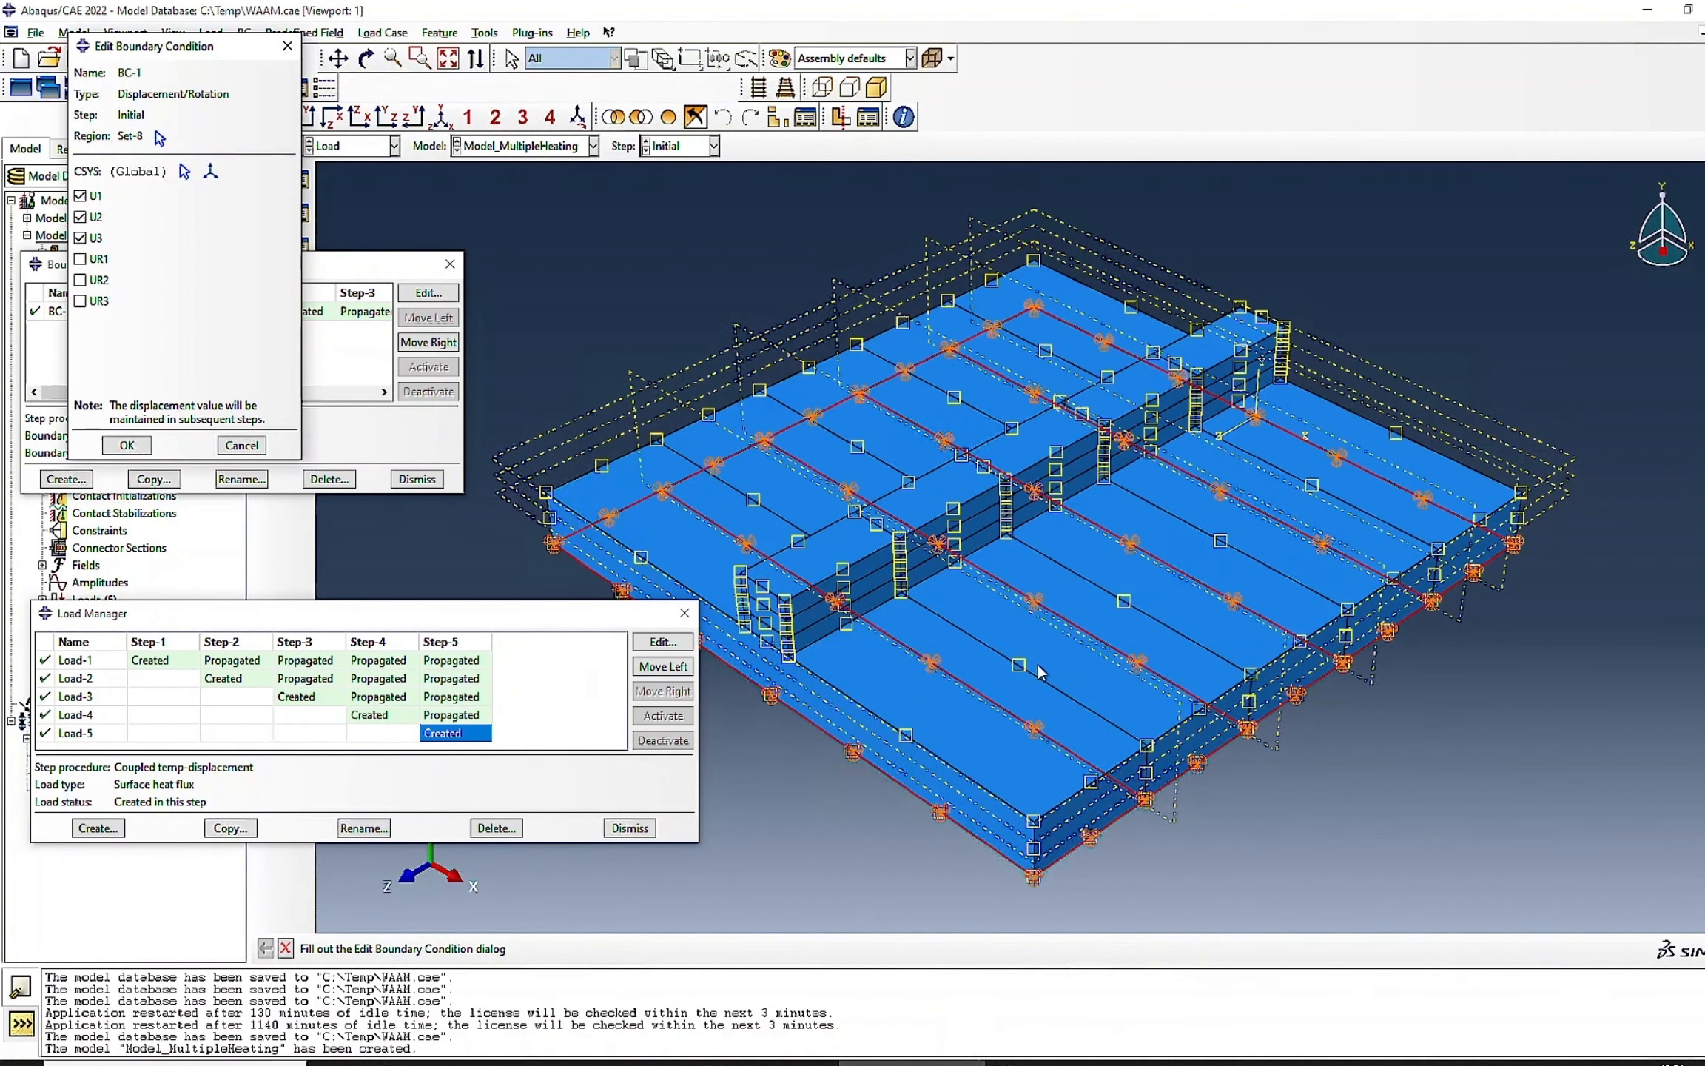
left_click(242, 444)
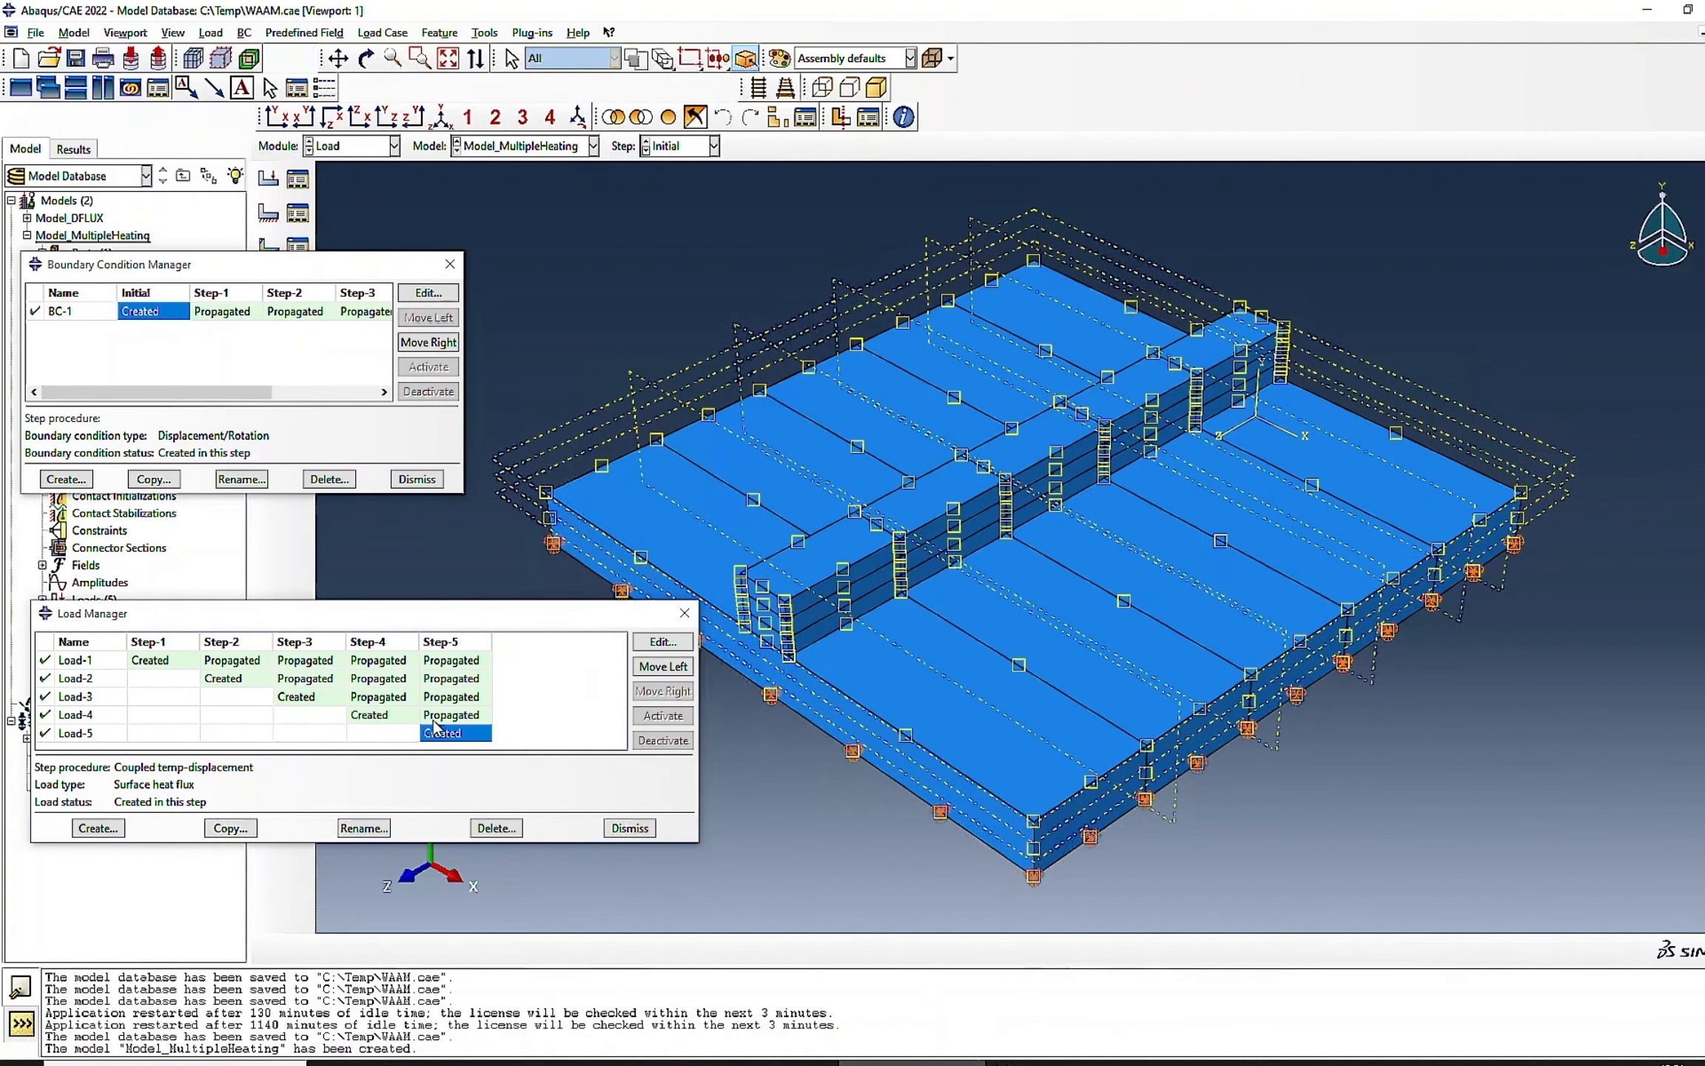
- Review the surface heat flux loads Load-1 to Load-5, checking each bead segment's region and magnitude without editing
double_click(149, 660)
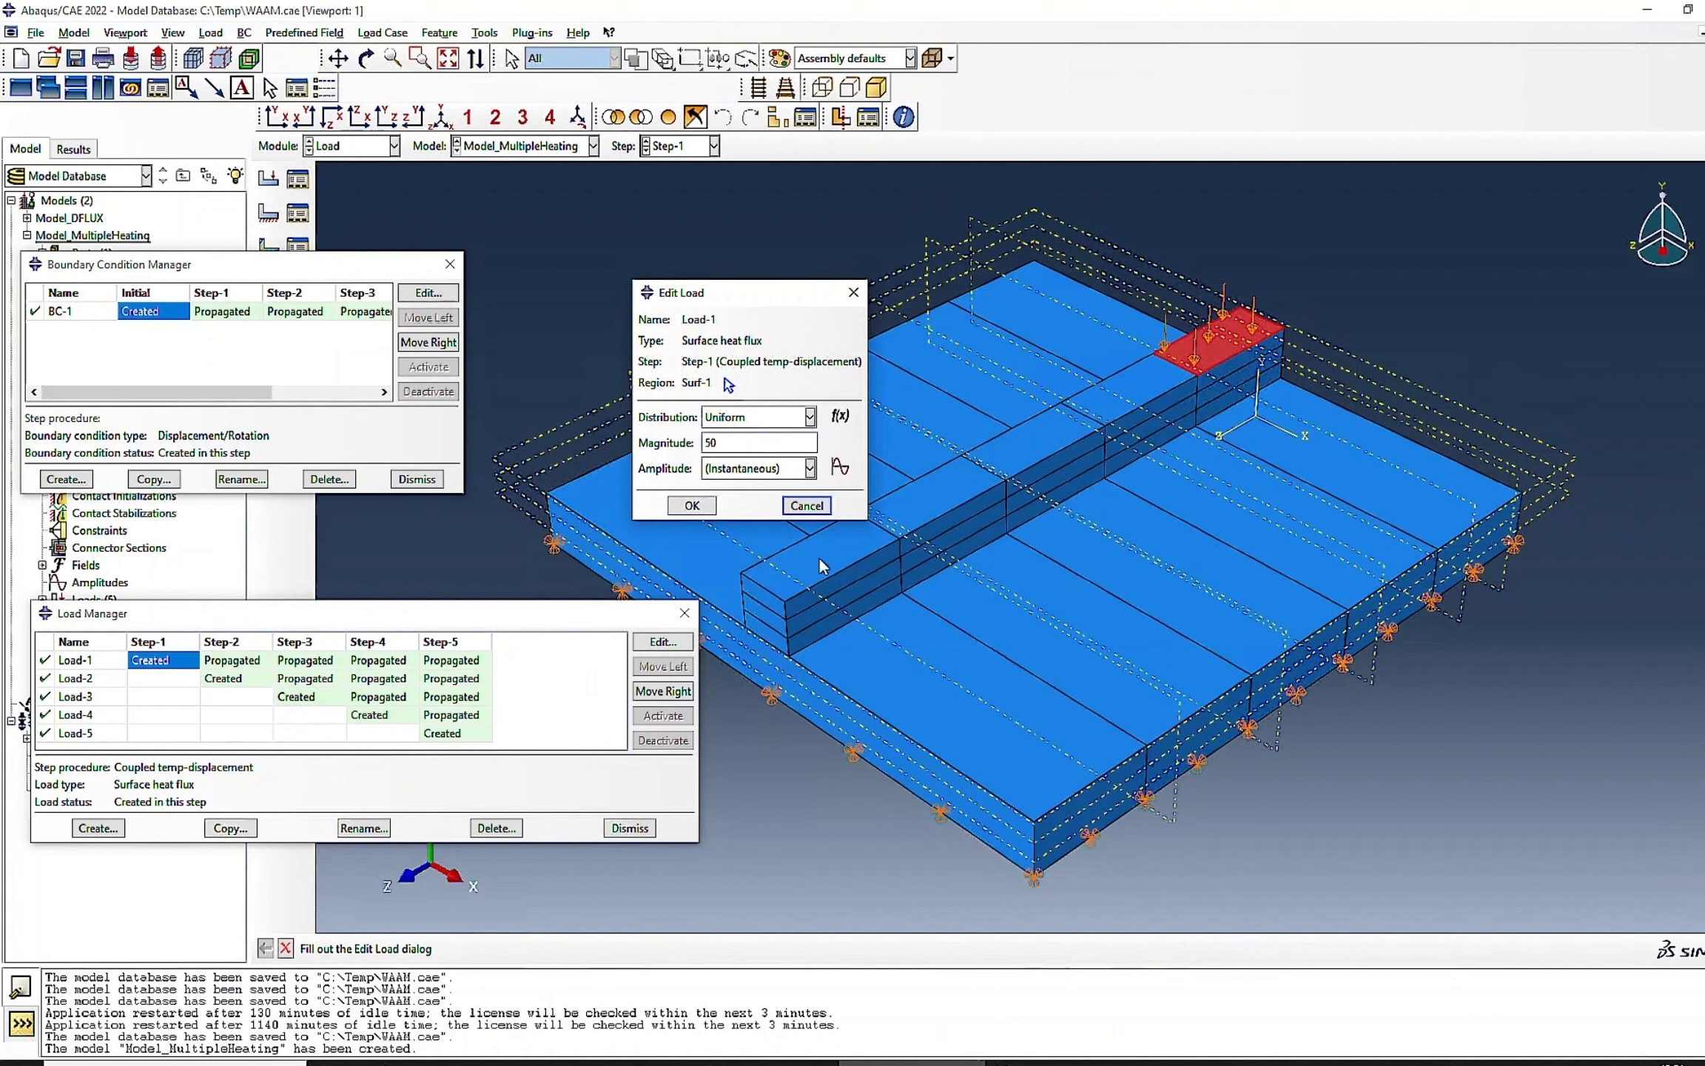
left_click(806, 505)
double_click(237, 678)
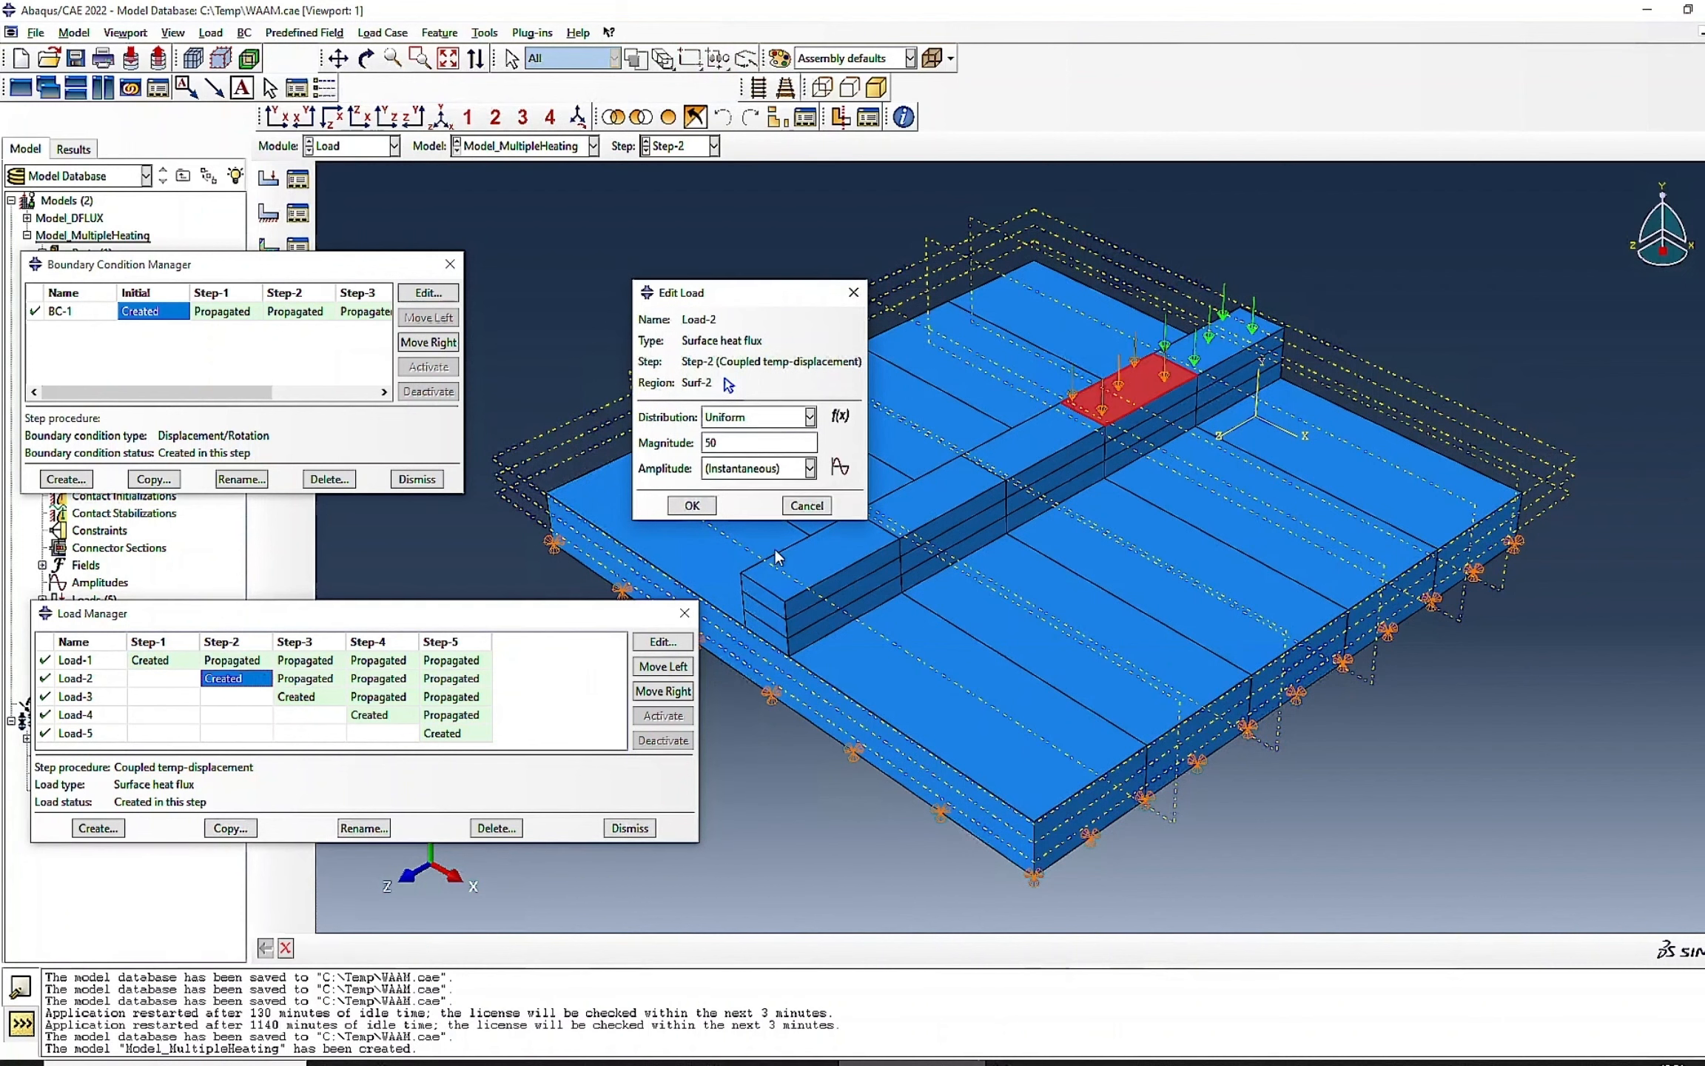
left_click(807, 506)
double_click(311, 696)
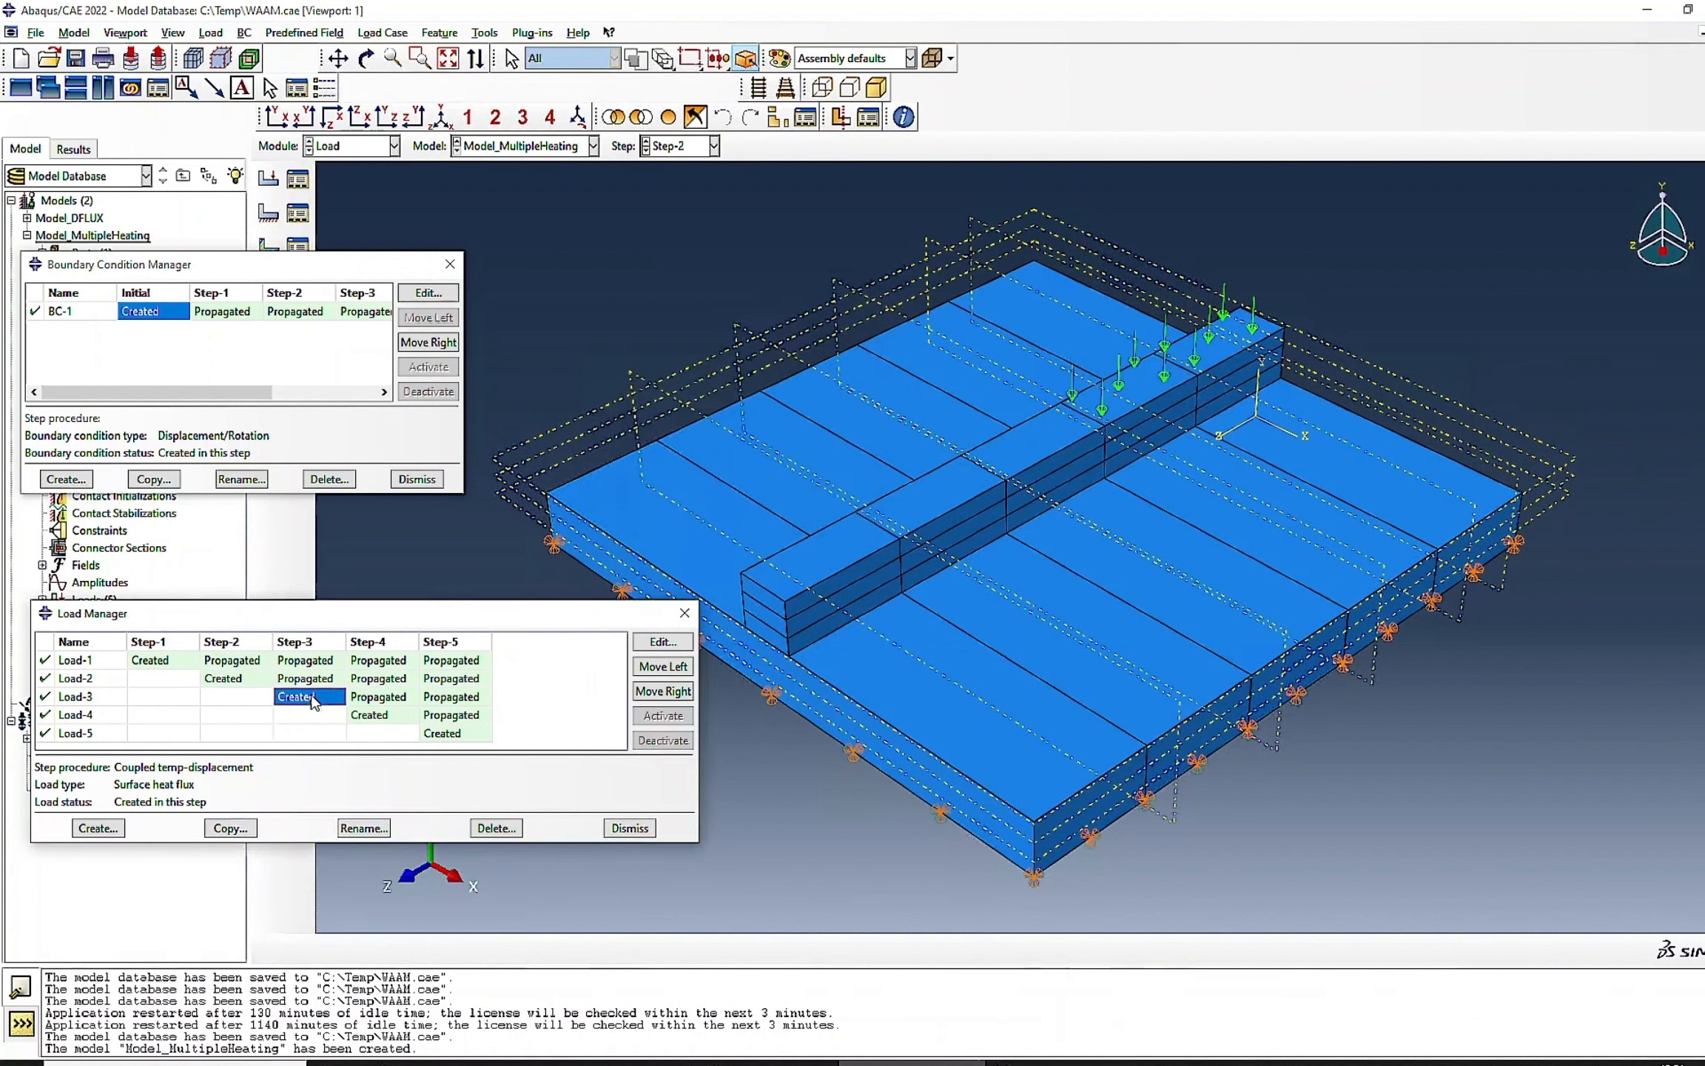
left_click(801, 509)
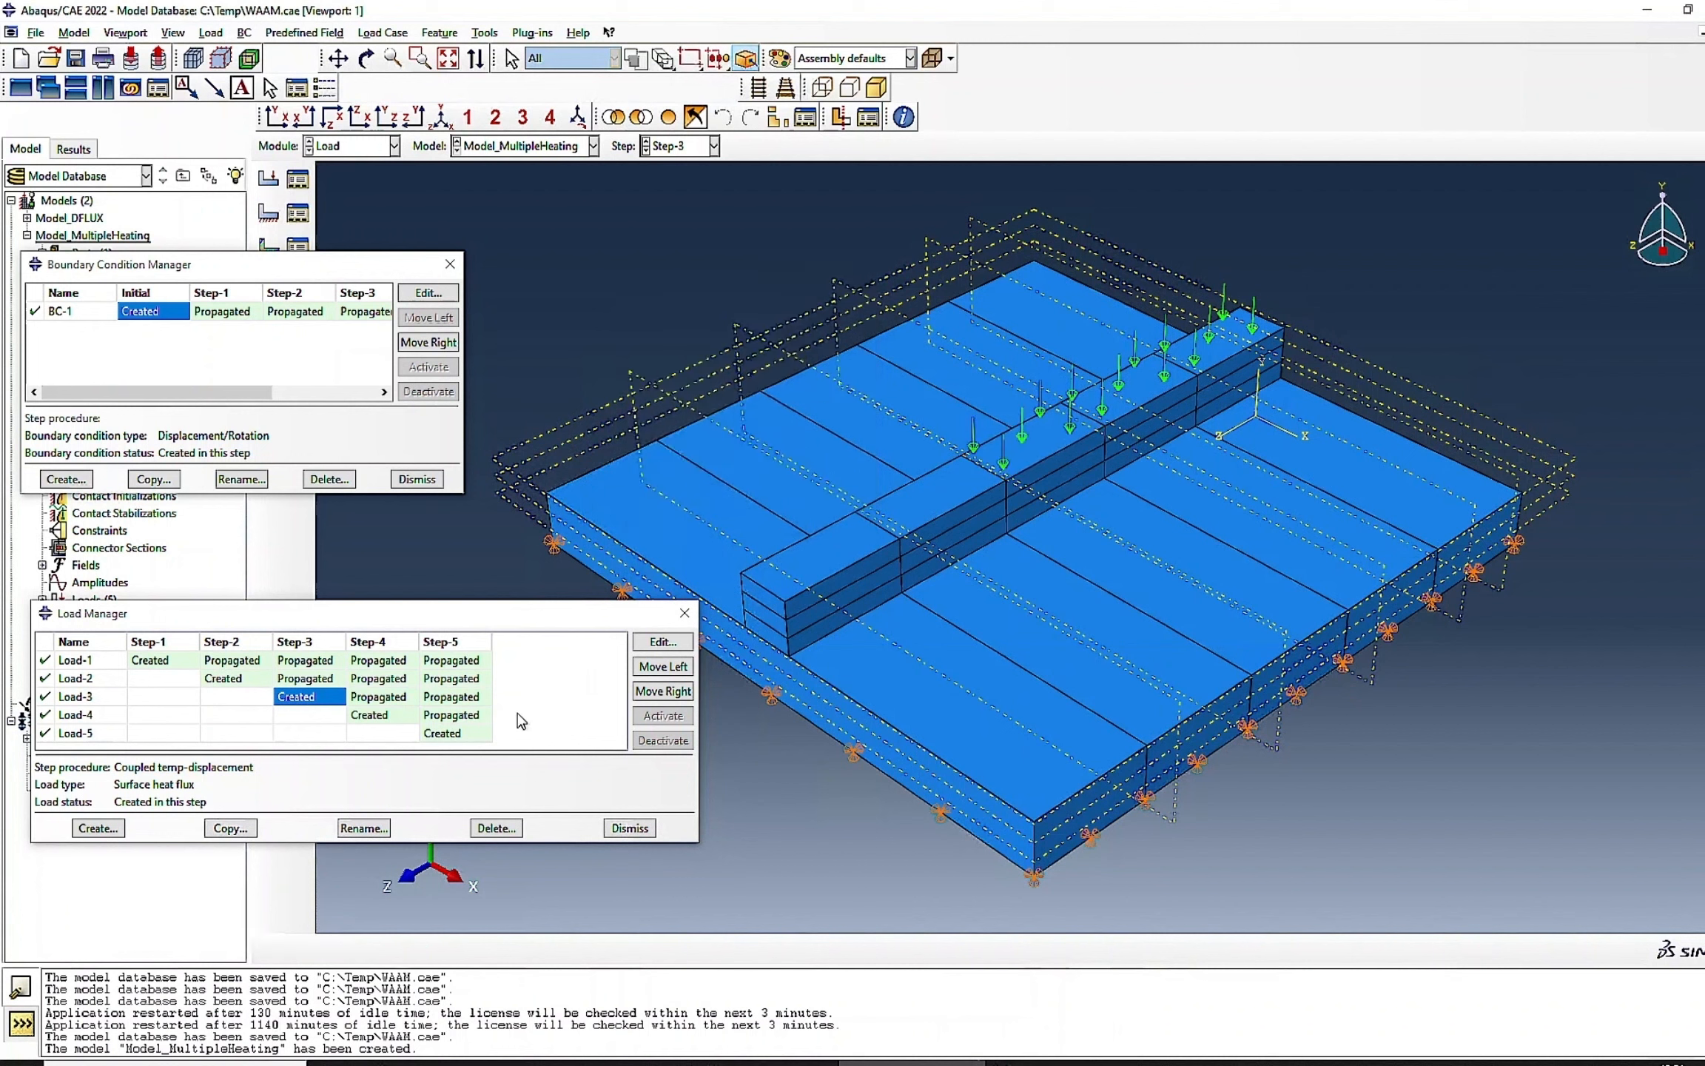
double_click(370, 715)
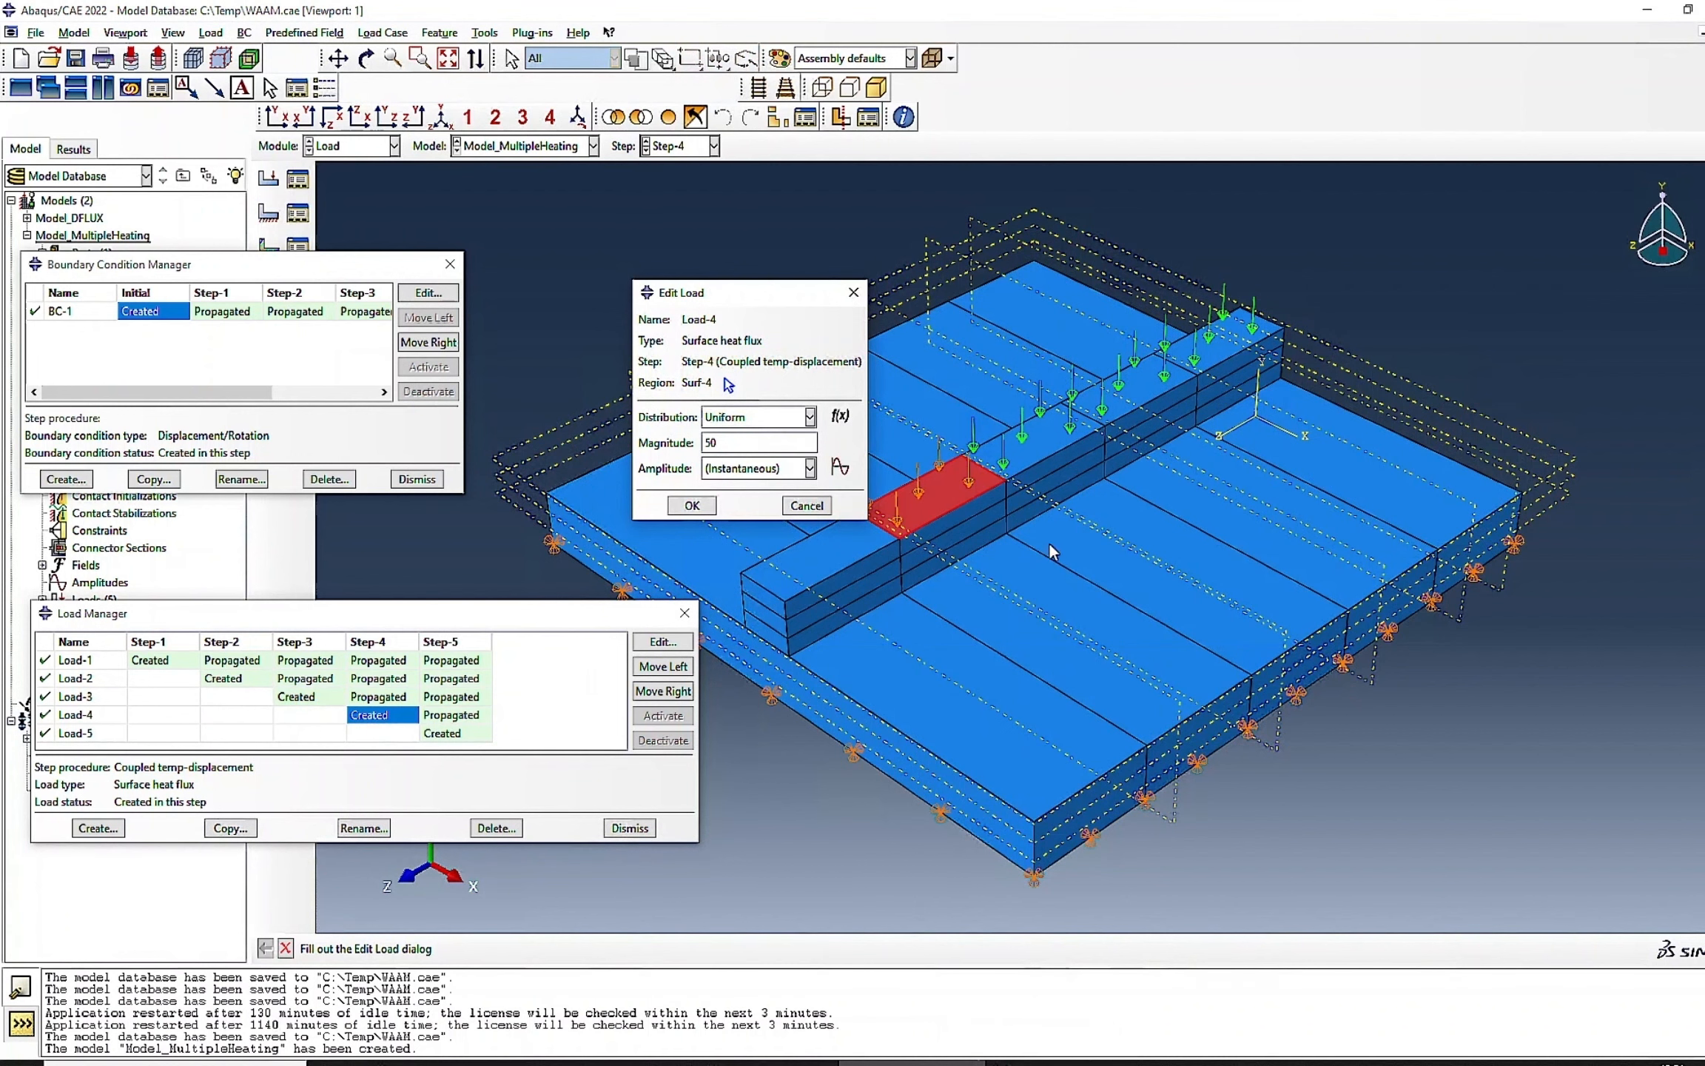
left_click(807, 506)
left_click(457, 734)
double_click(457, 734)
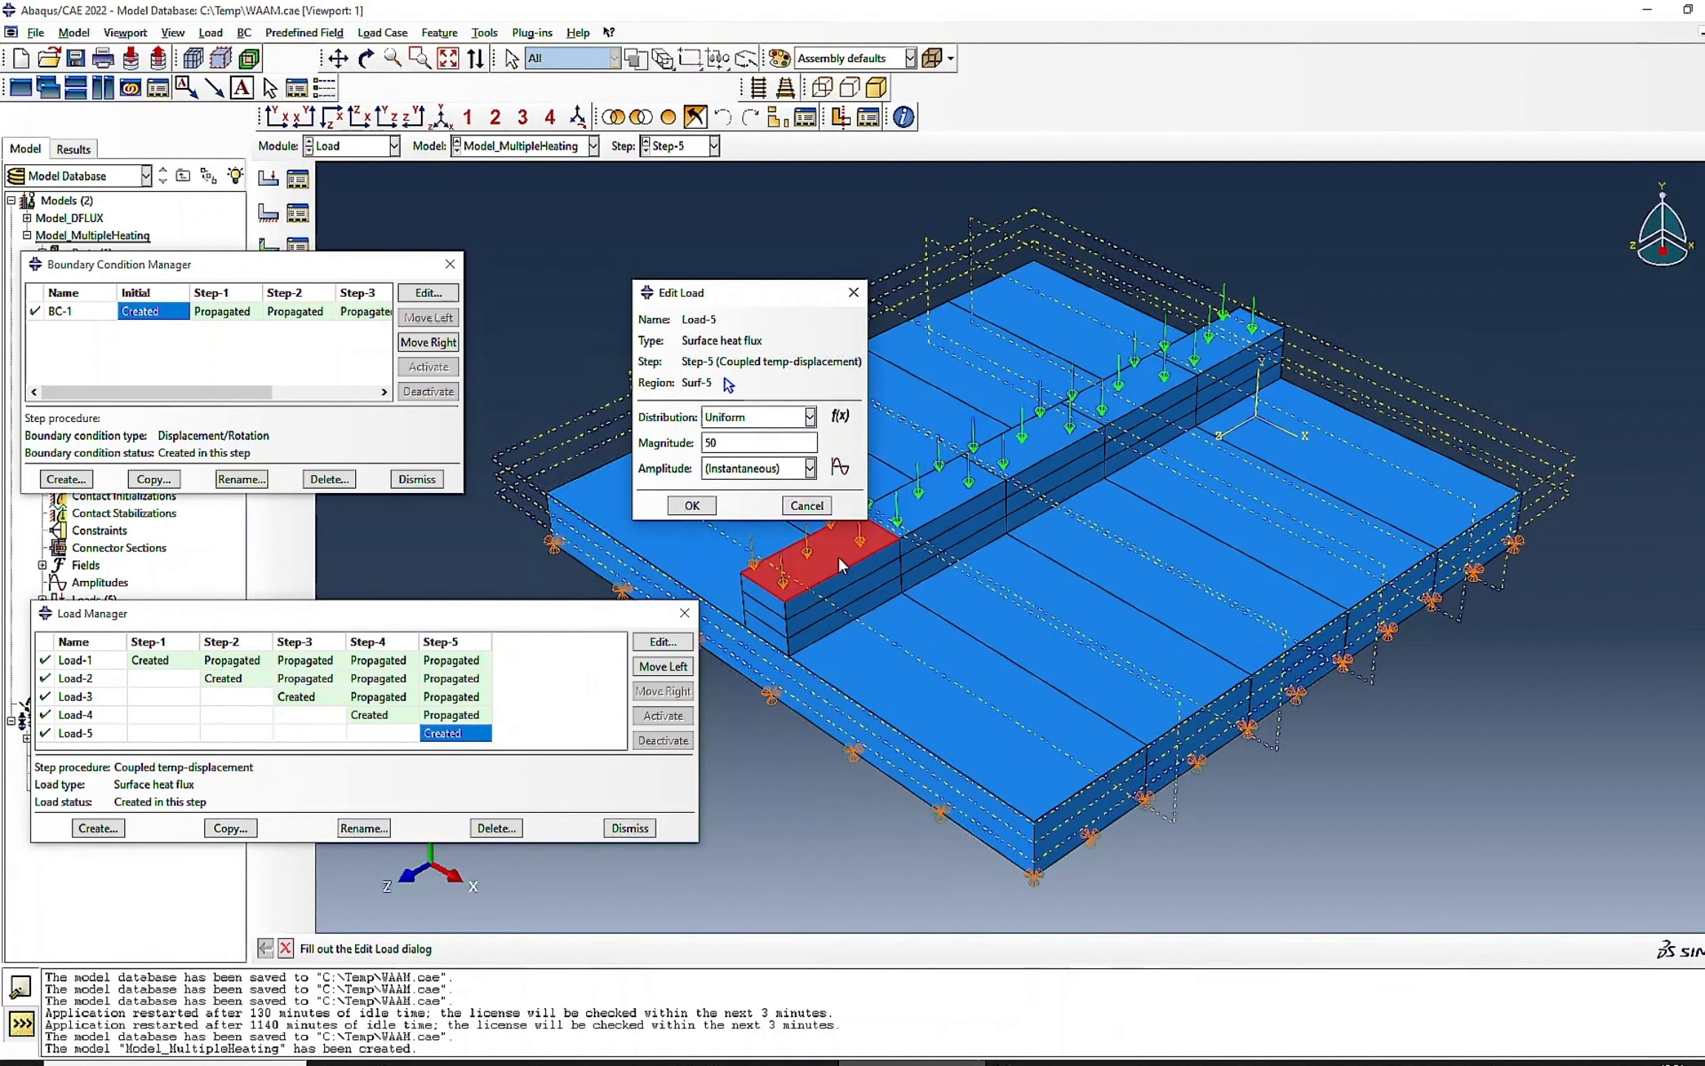
left_click(807, 506)
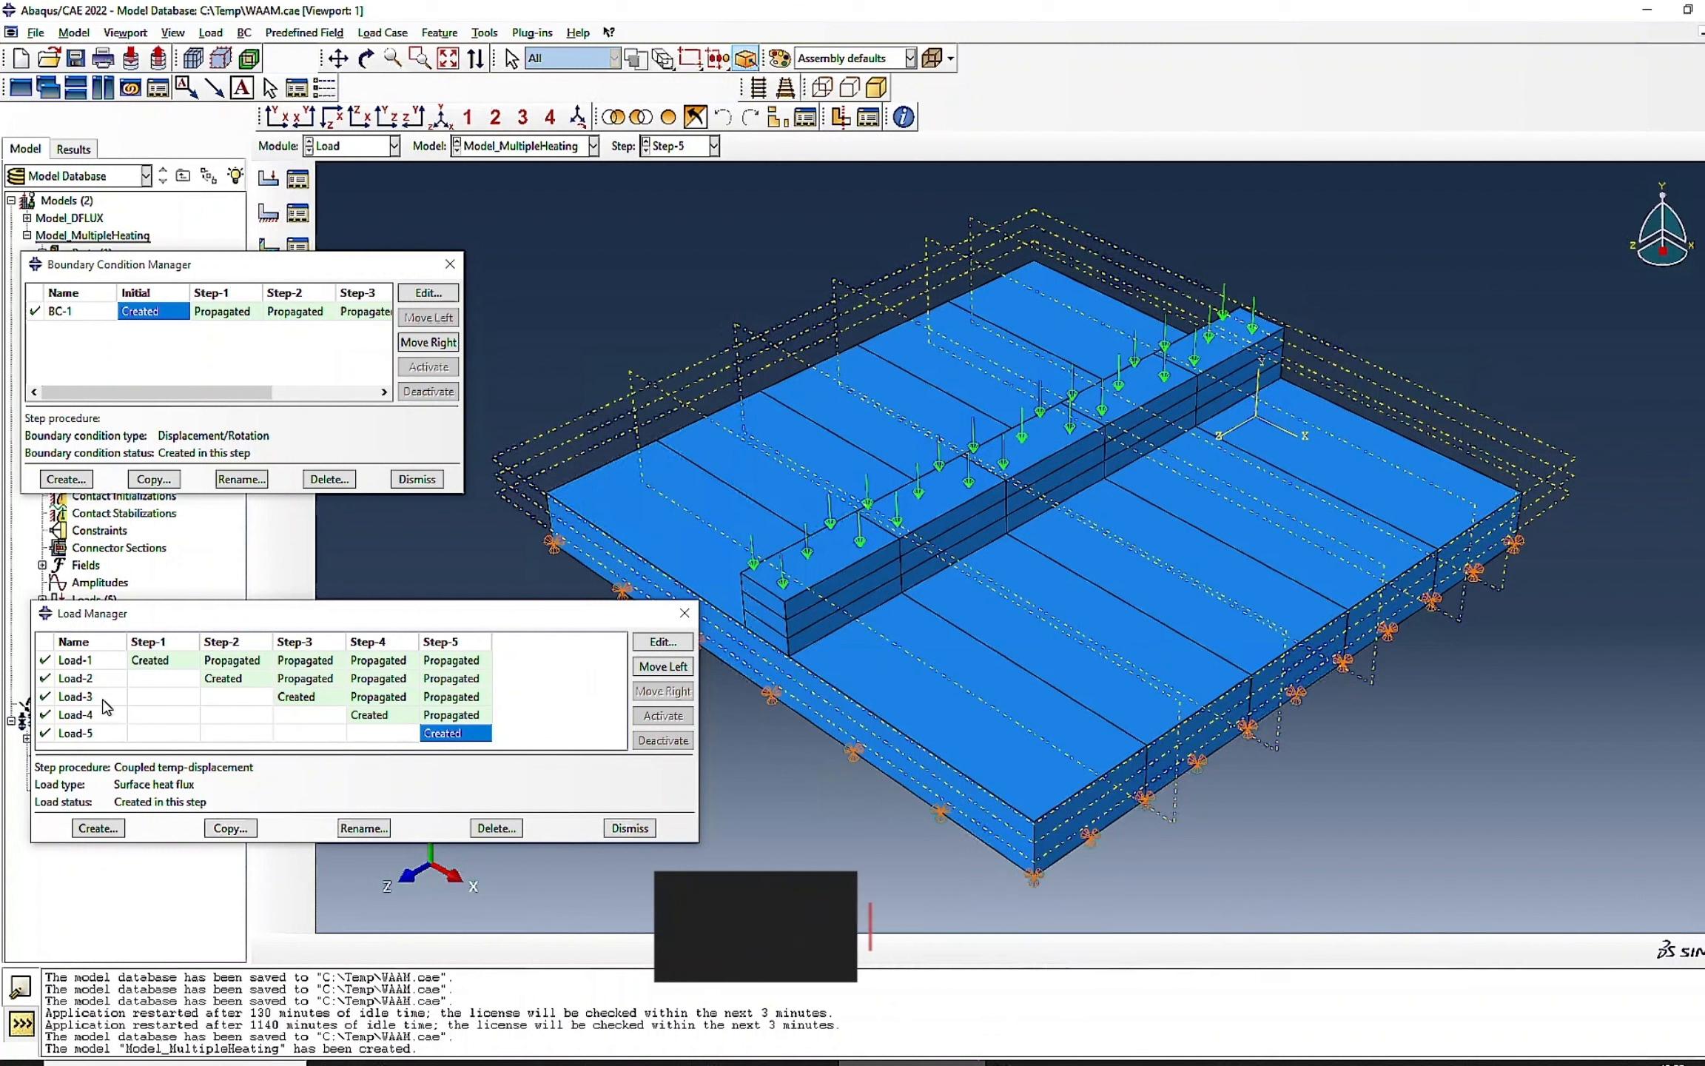
- Create a uniform surface heat flux in Step-5 with magnitude 2 on both full-height side faces of the second bead segment
left_click(91, 831)
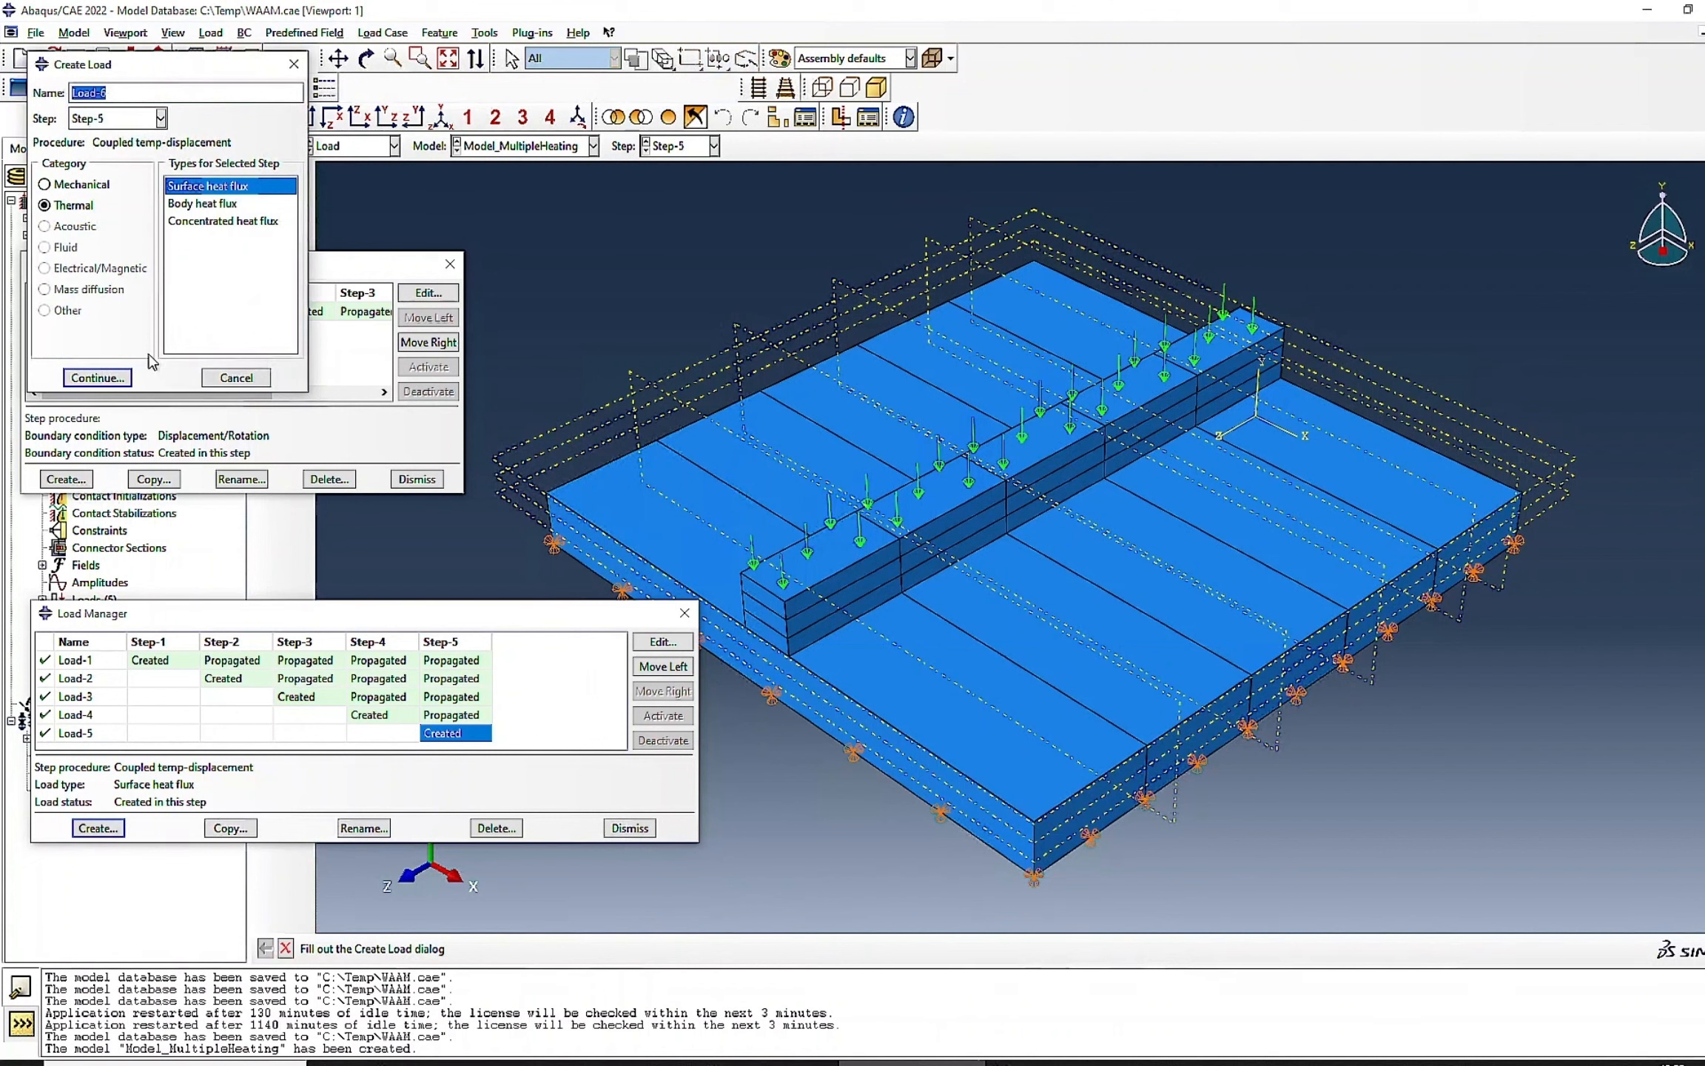
left_click(94, 379)
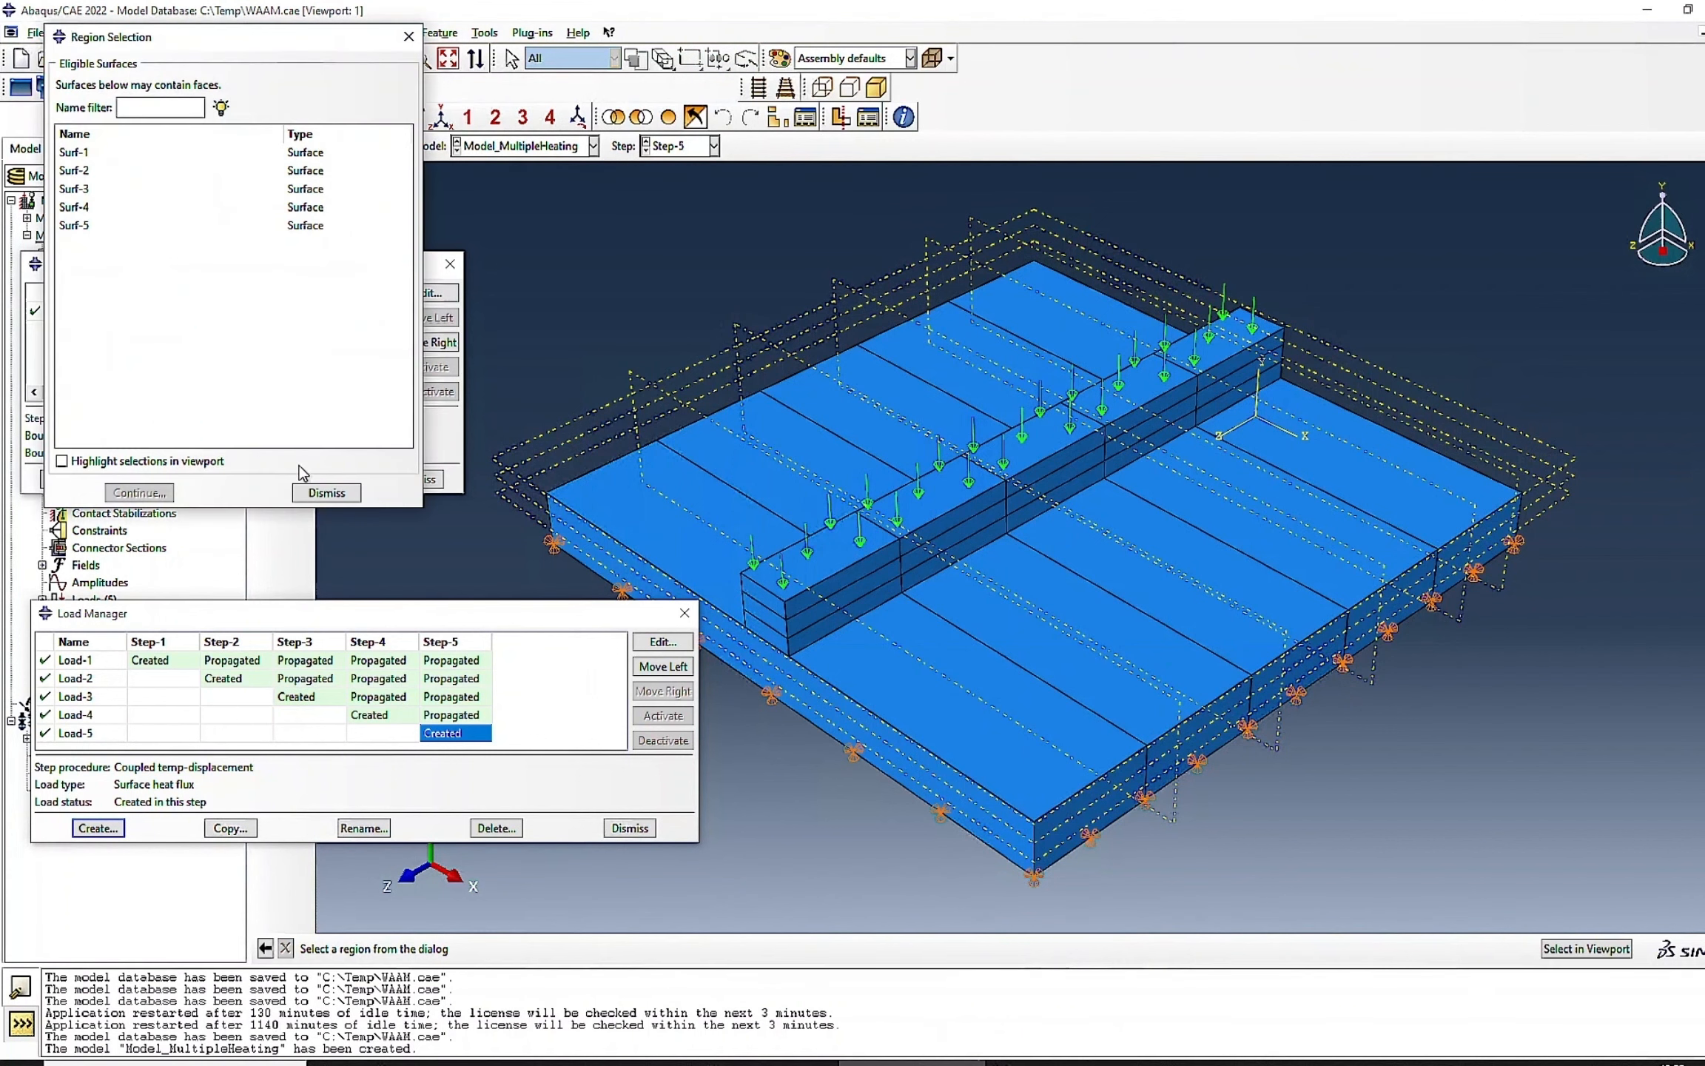
left_click(1600, 949)
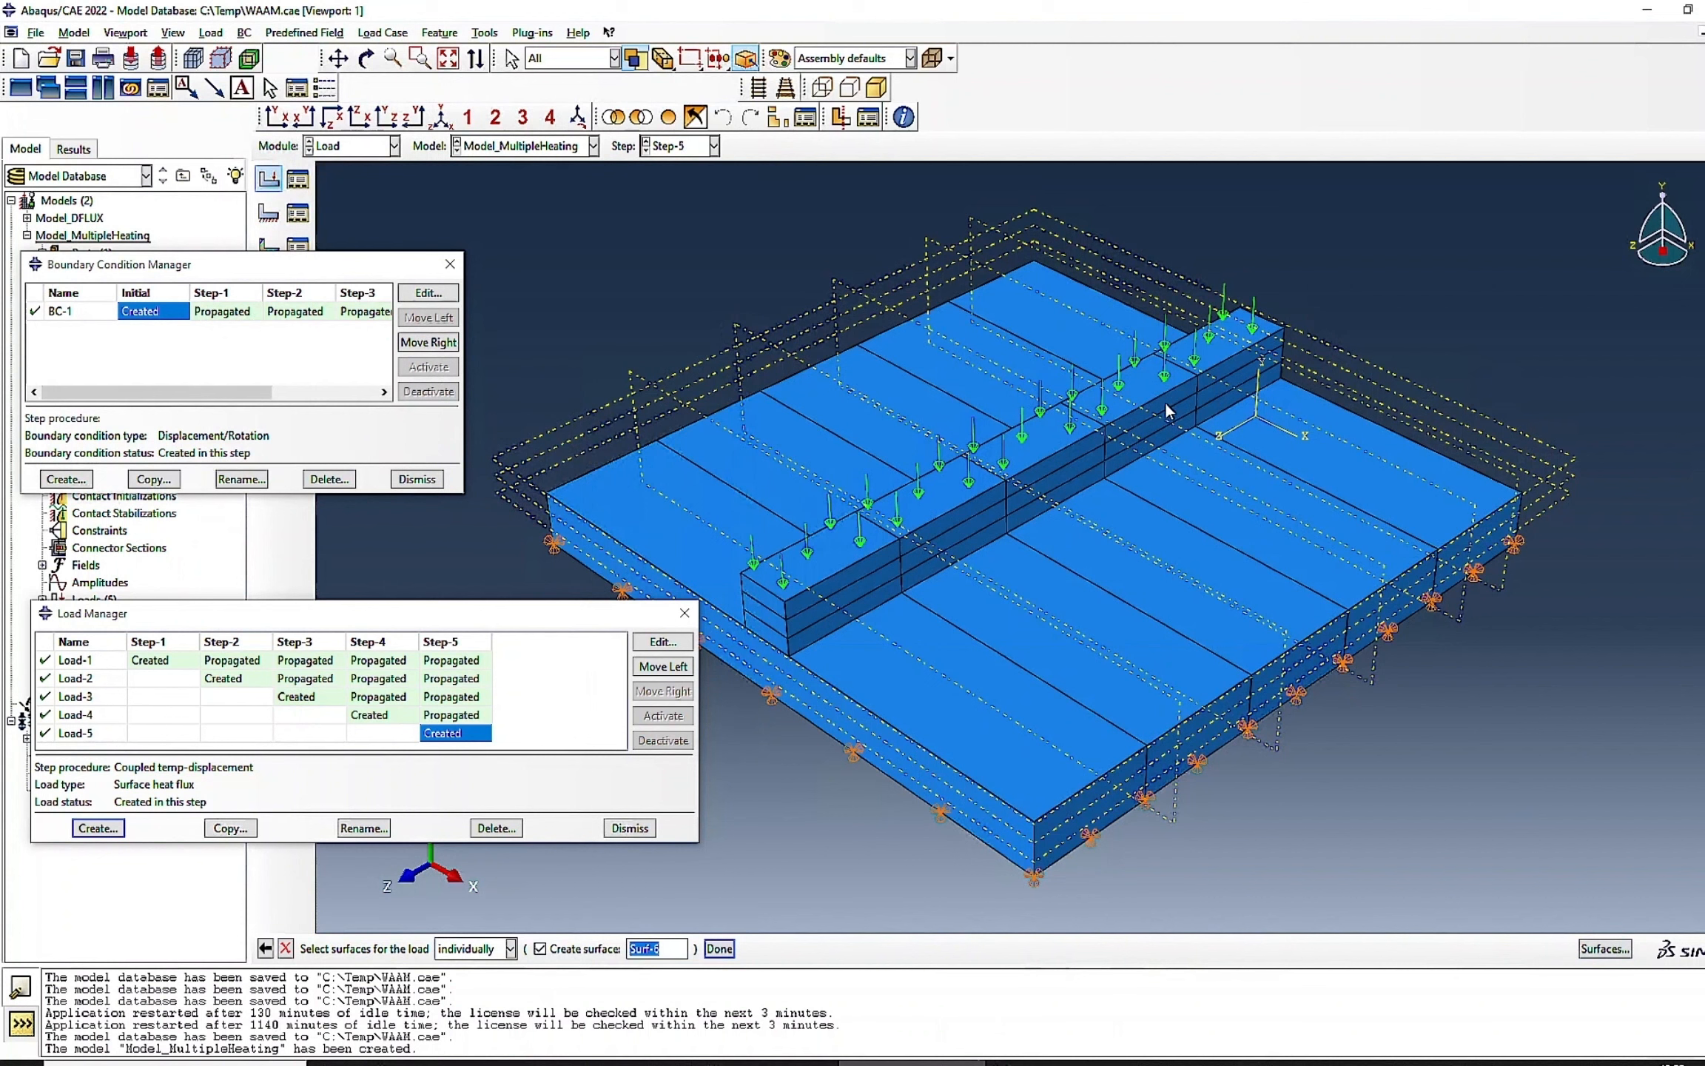
left_click(1162, 435)
left_click(366, 57)
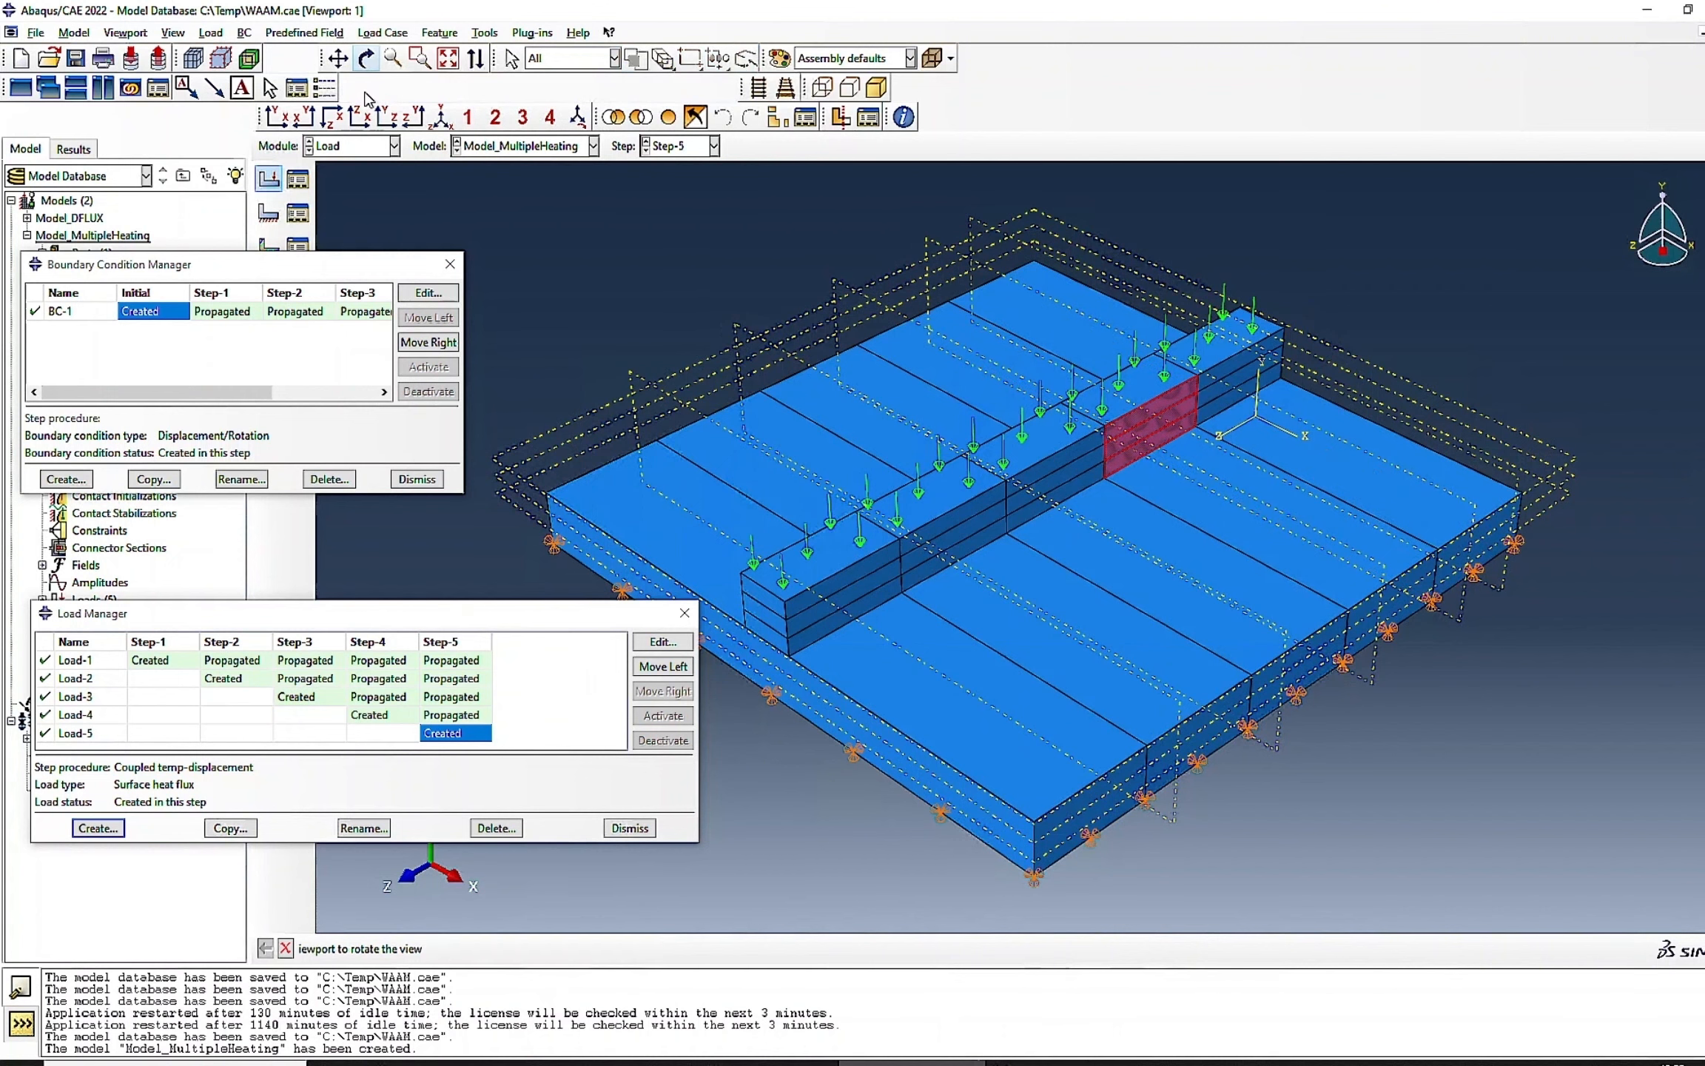
left_click_drag(816, 664, 855, 557)
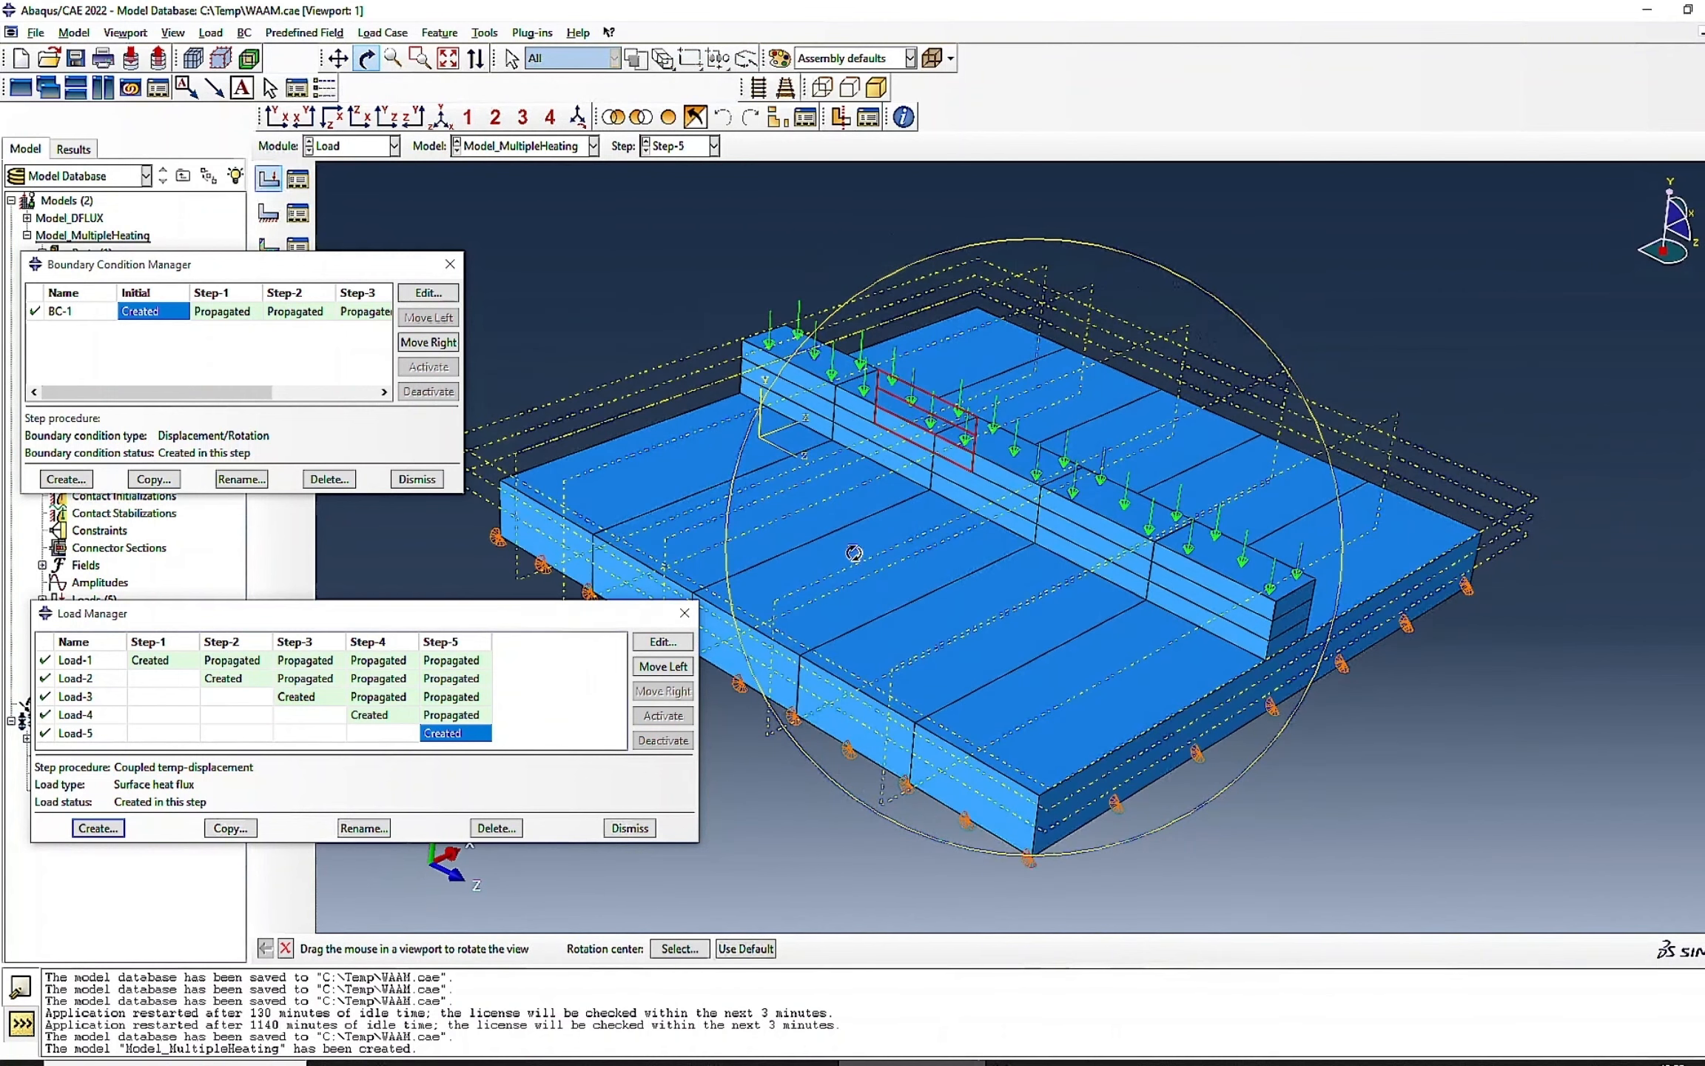
left_click(367, 59)
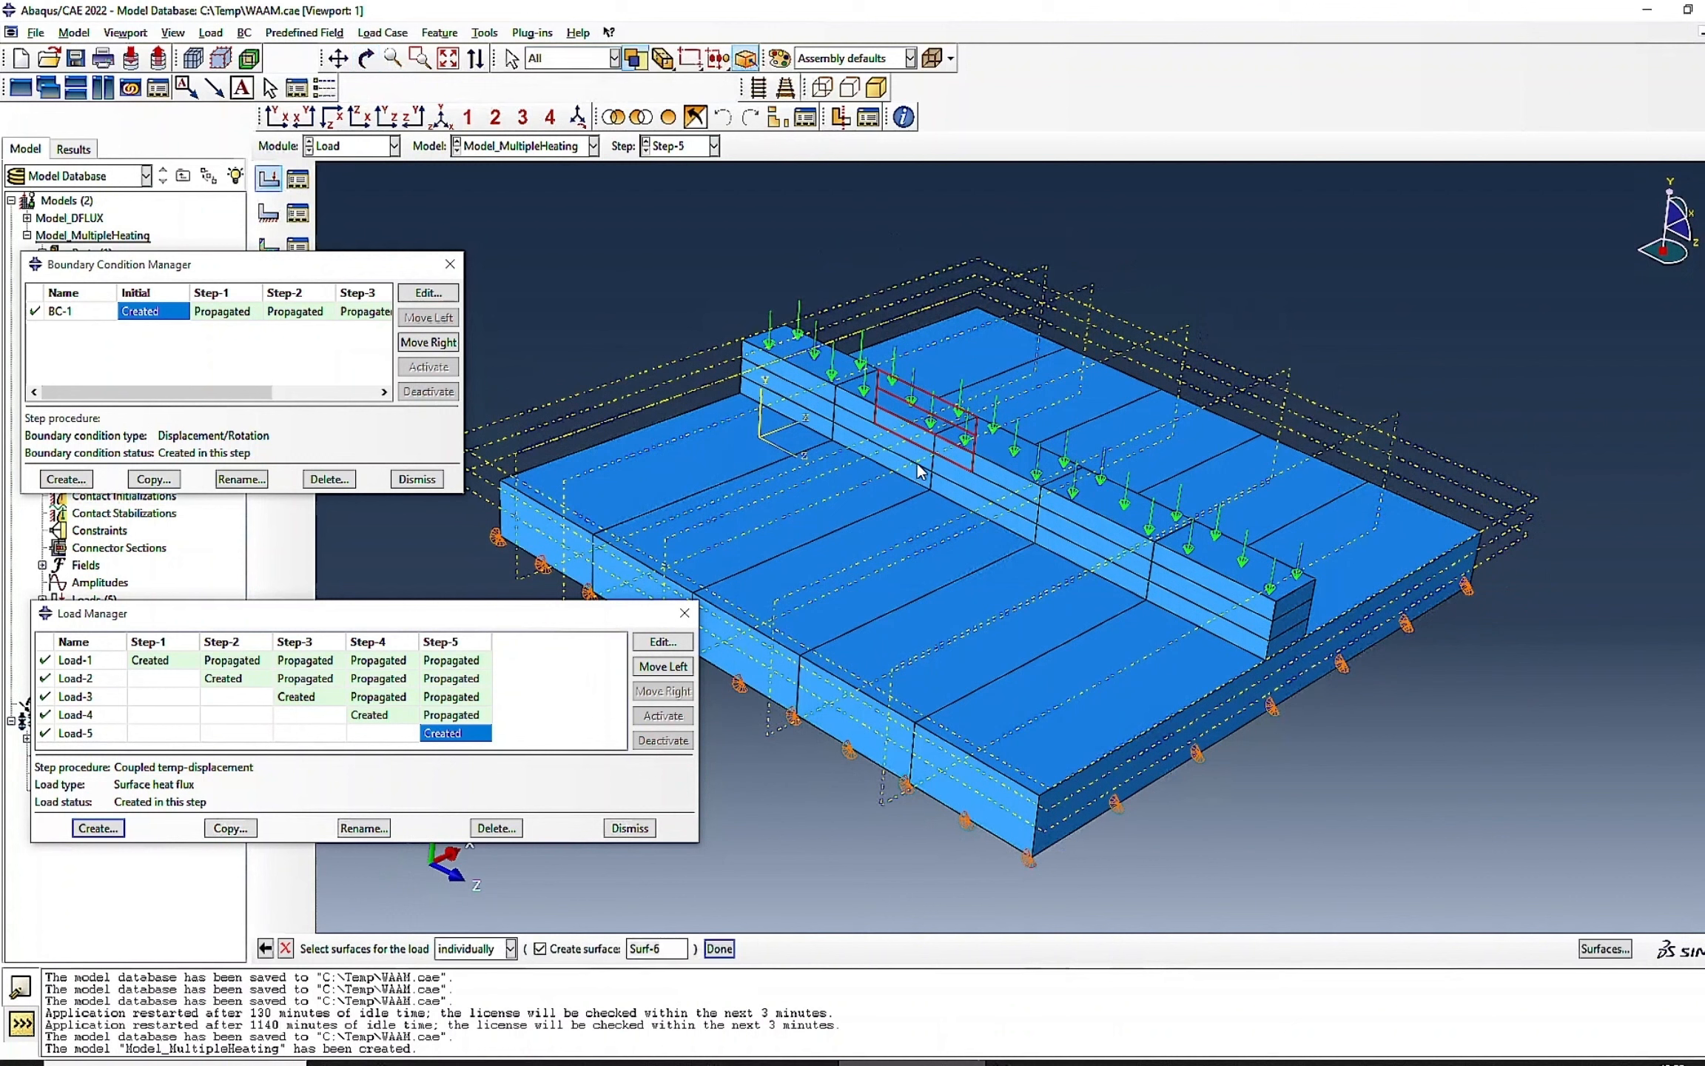
left_click(889, 437)
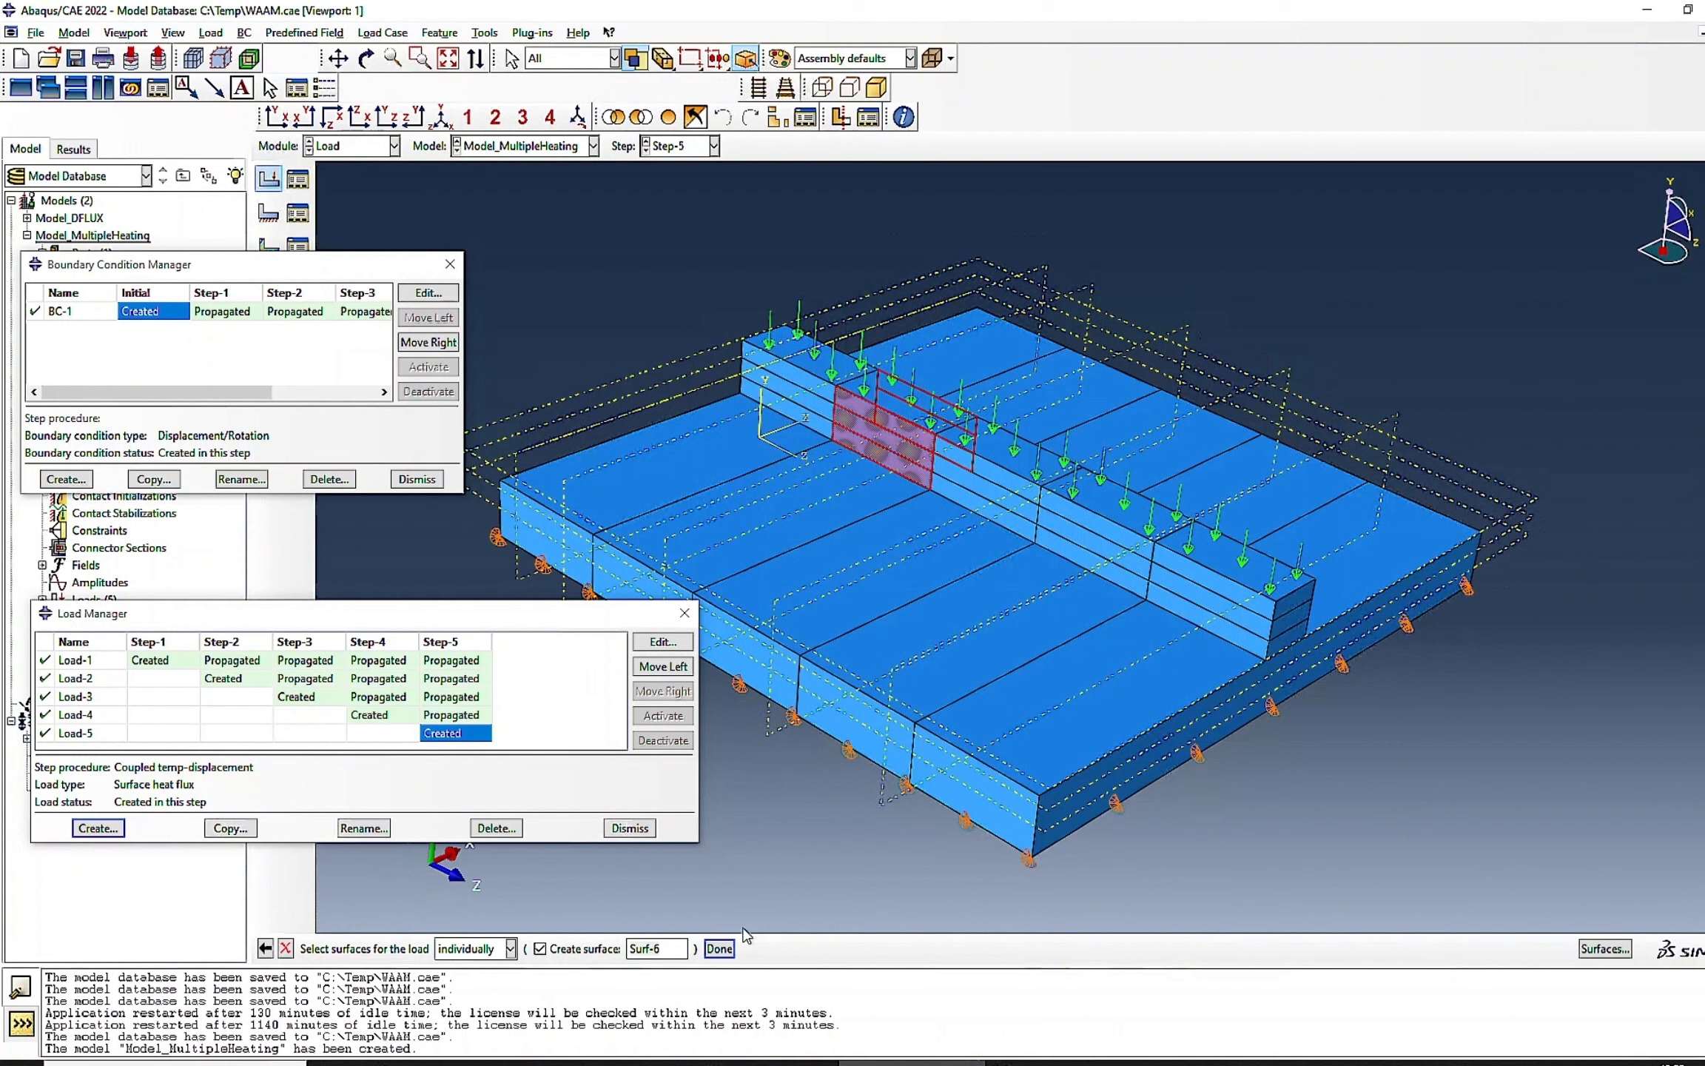
left_click(719, 948)
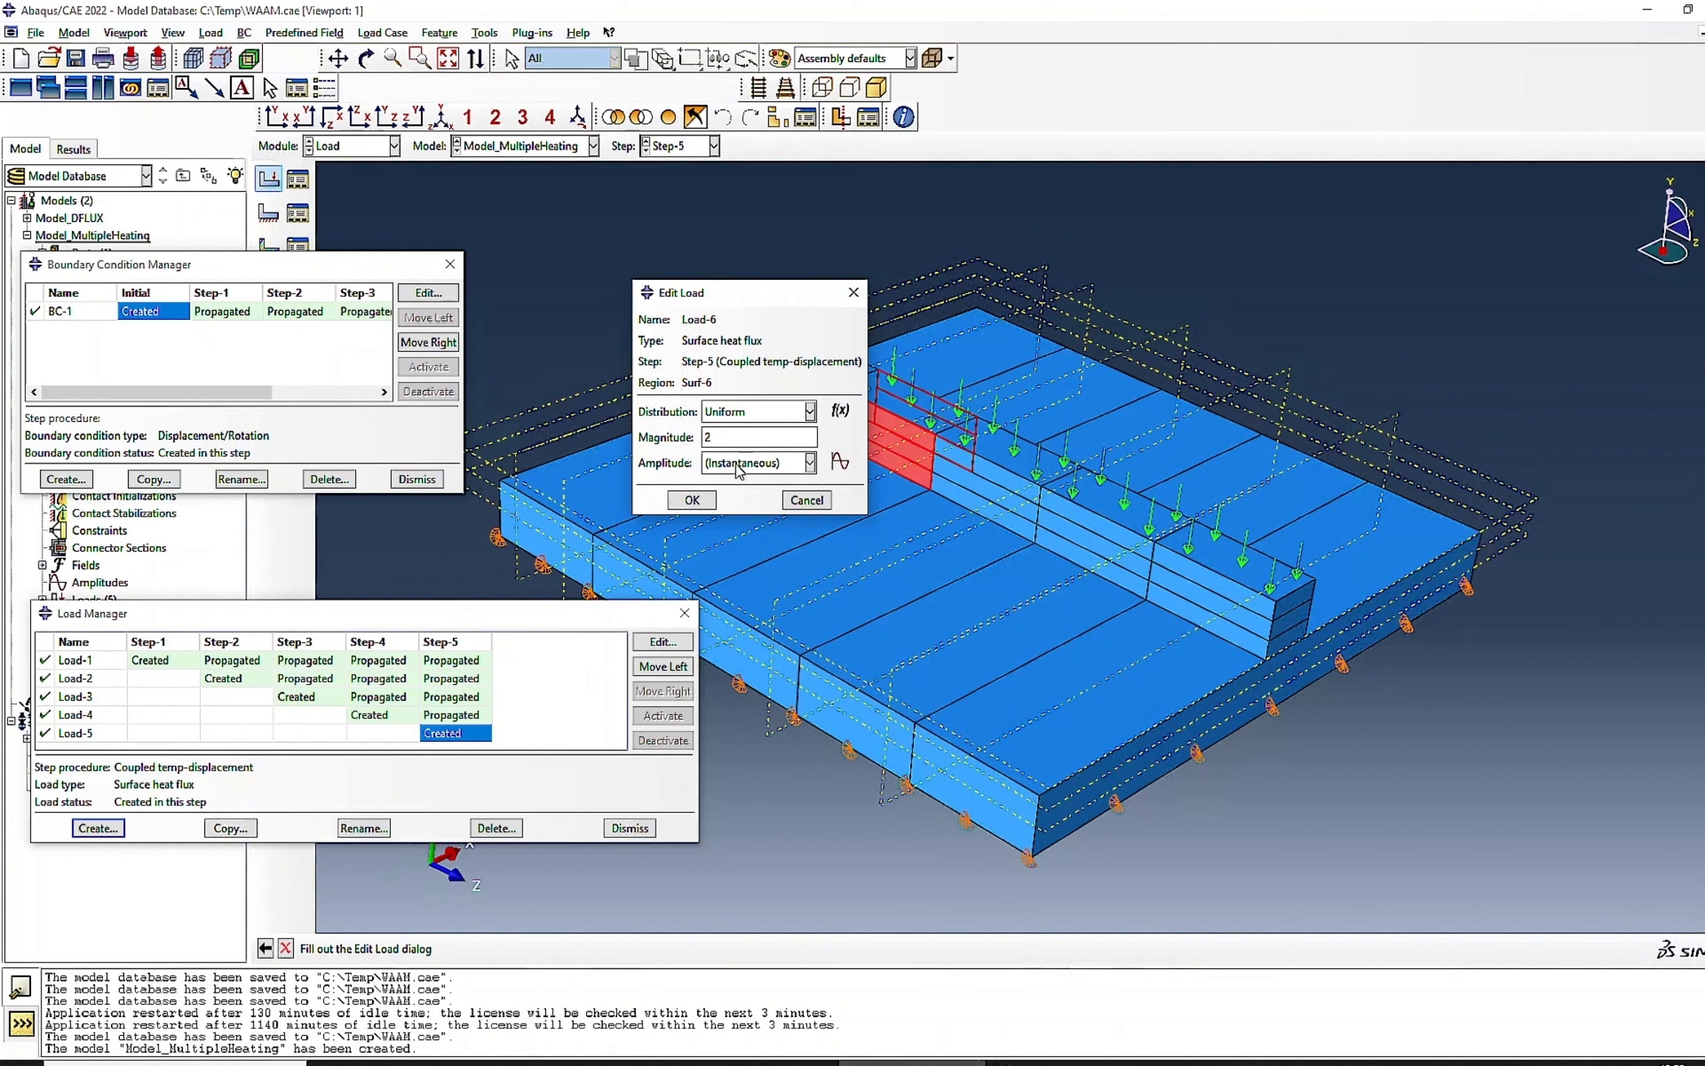
left_click(693, 500)
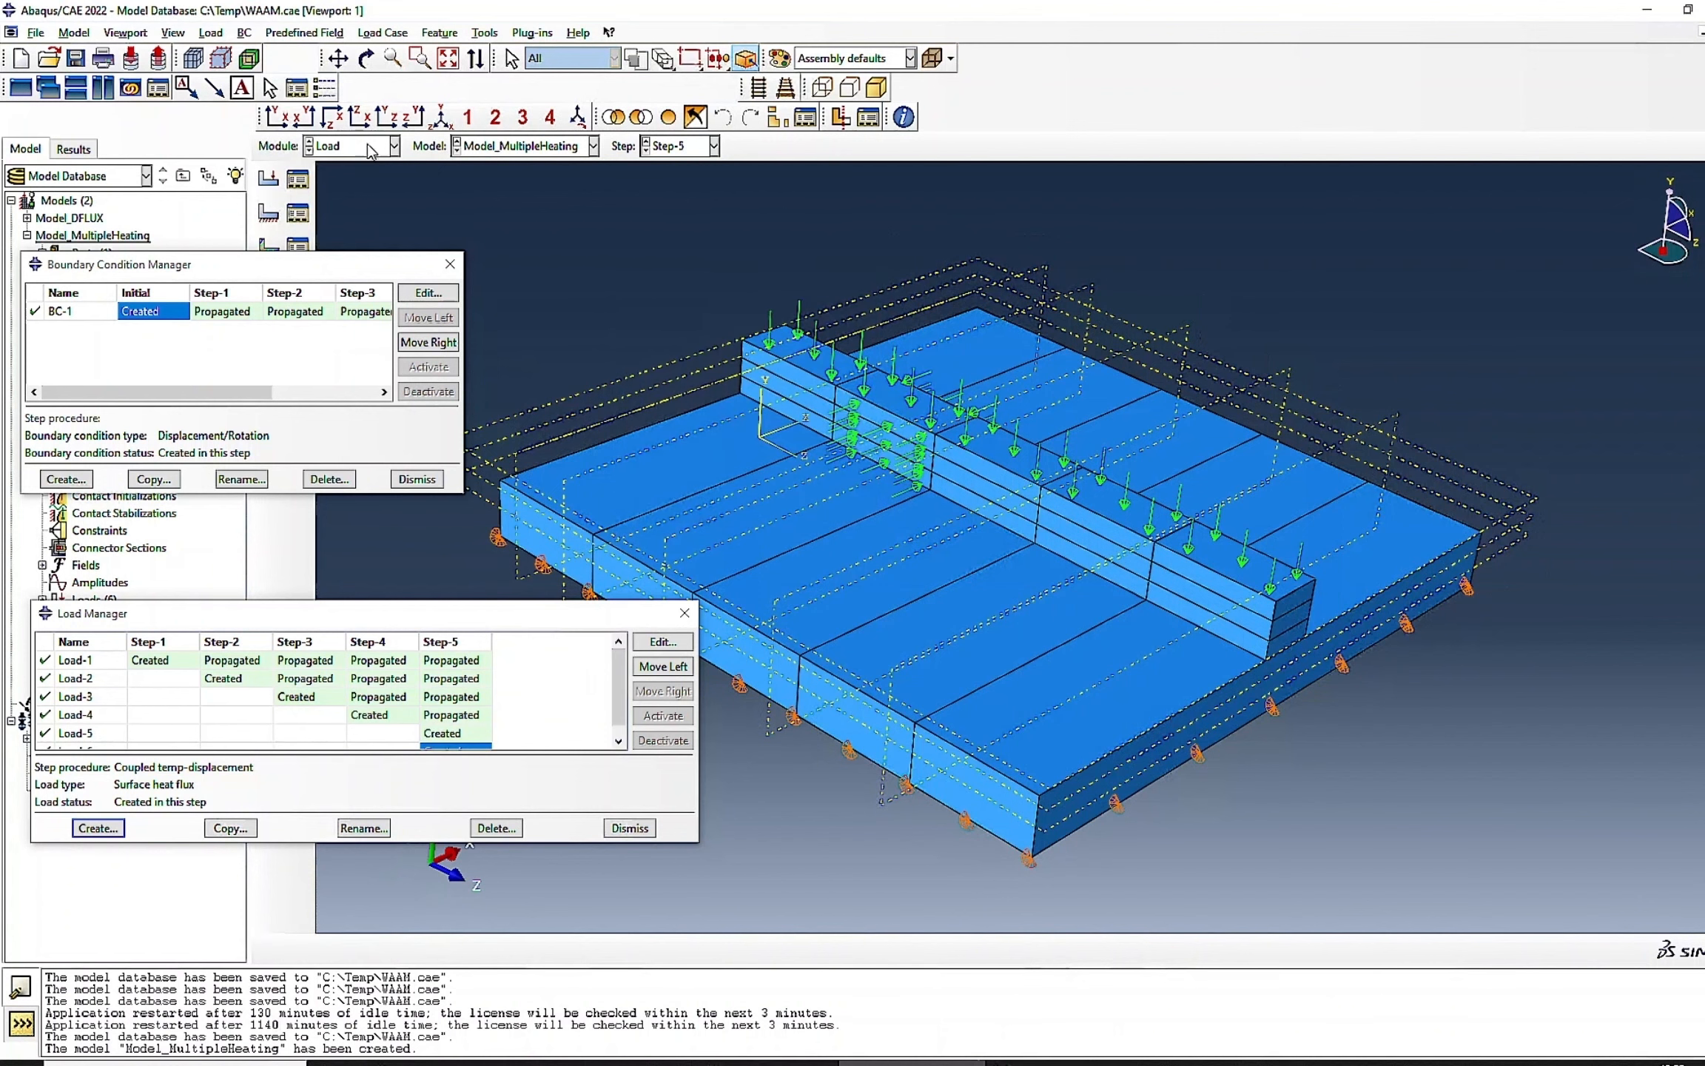
- Move the starting step of Load-6 back to Step-2
left_click(367, 58)
left_click_drag(1177, 592, 995, 573)
scroll(445, 730, "down", 1)
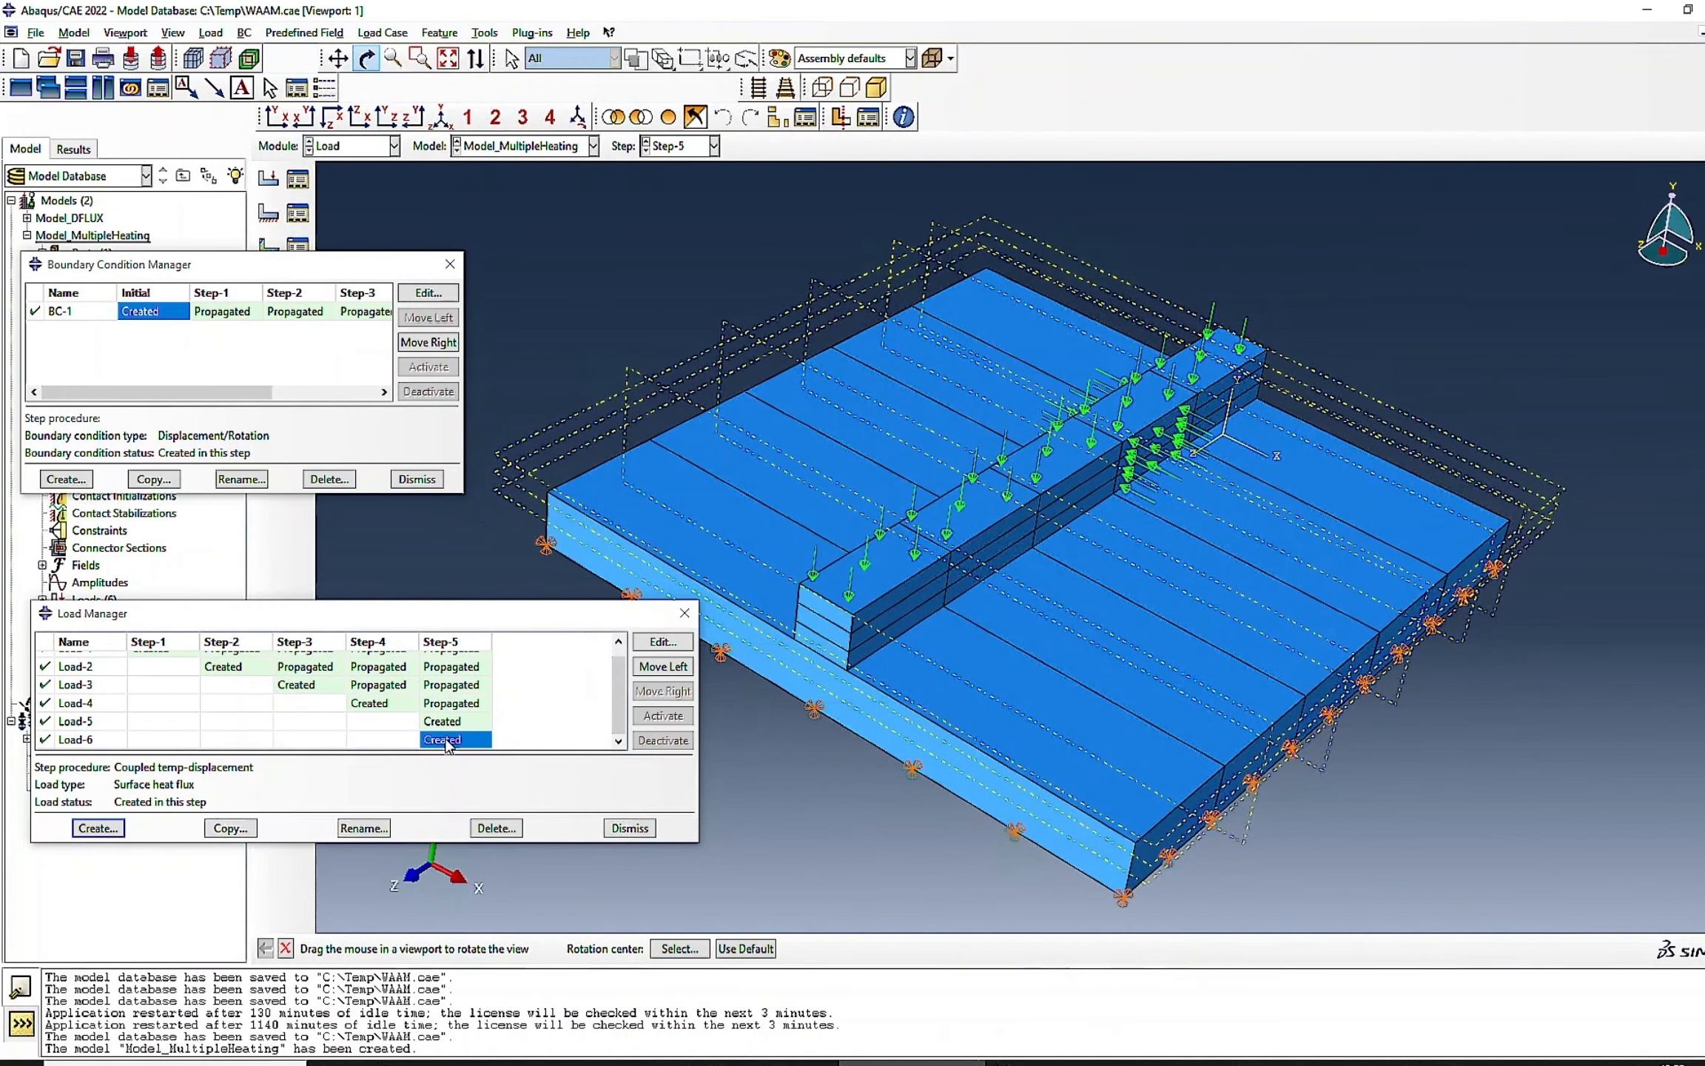
left_click(663, 666)
left_click(663, 666)
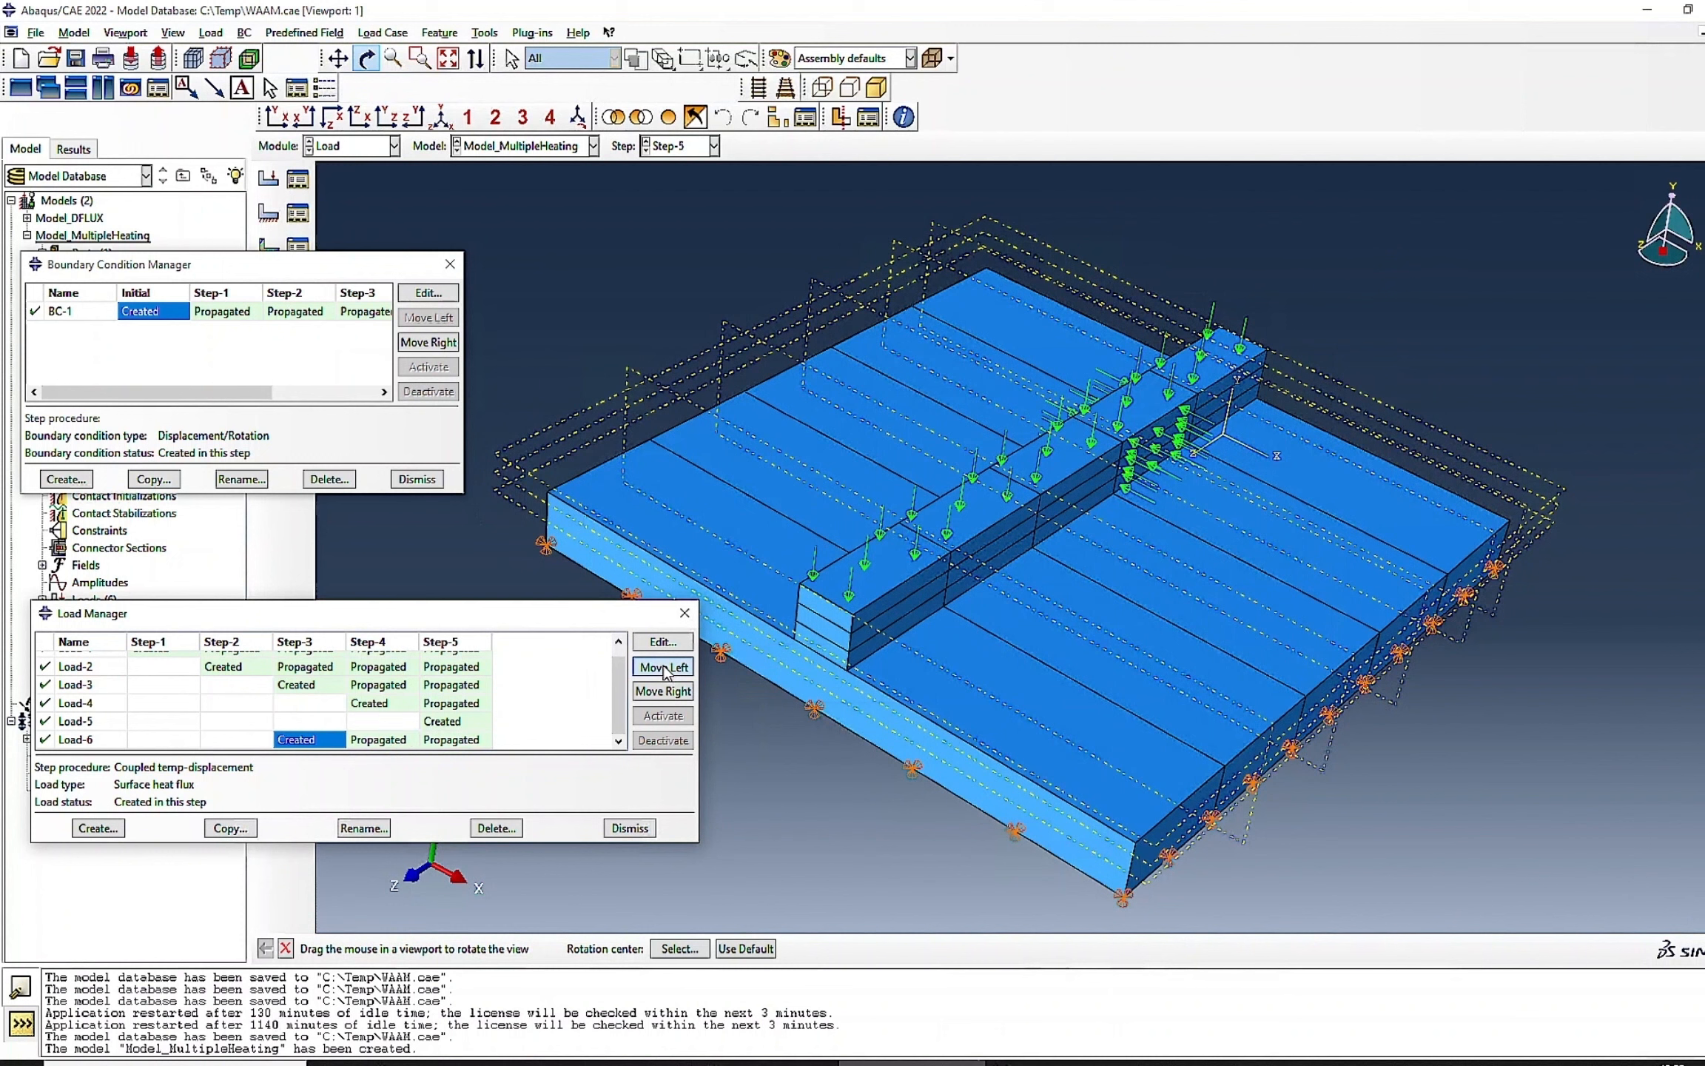
left_click(664, 667)
scroll(219, 707, "up", 1)
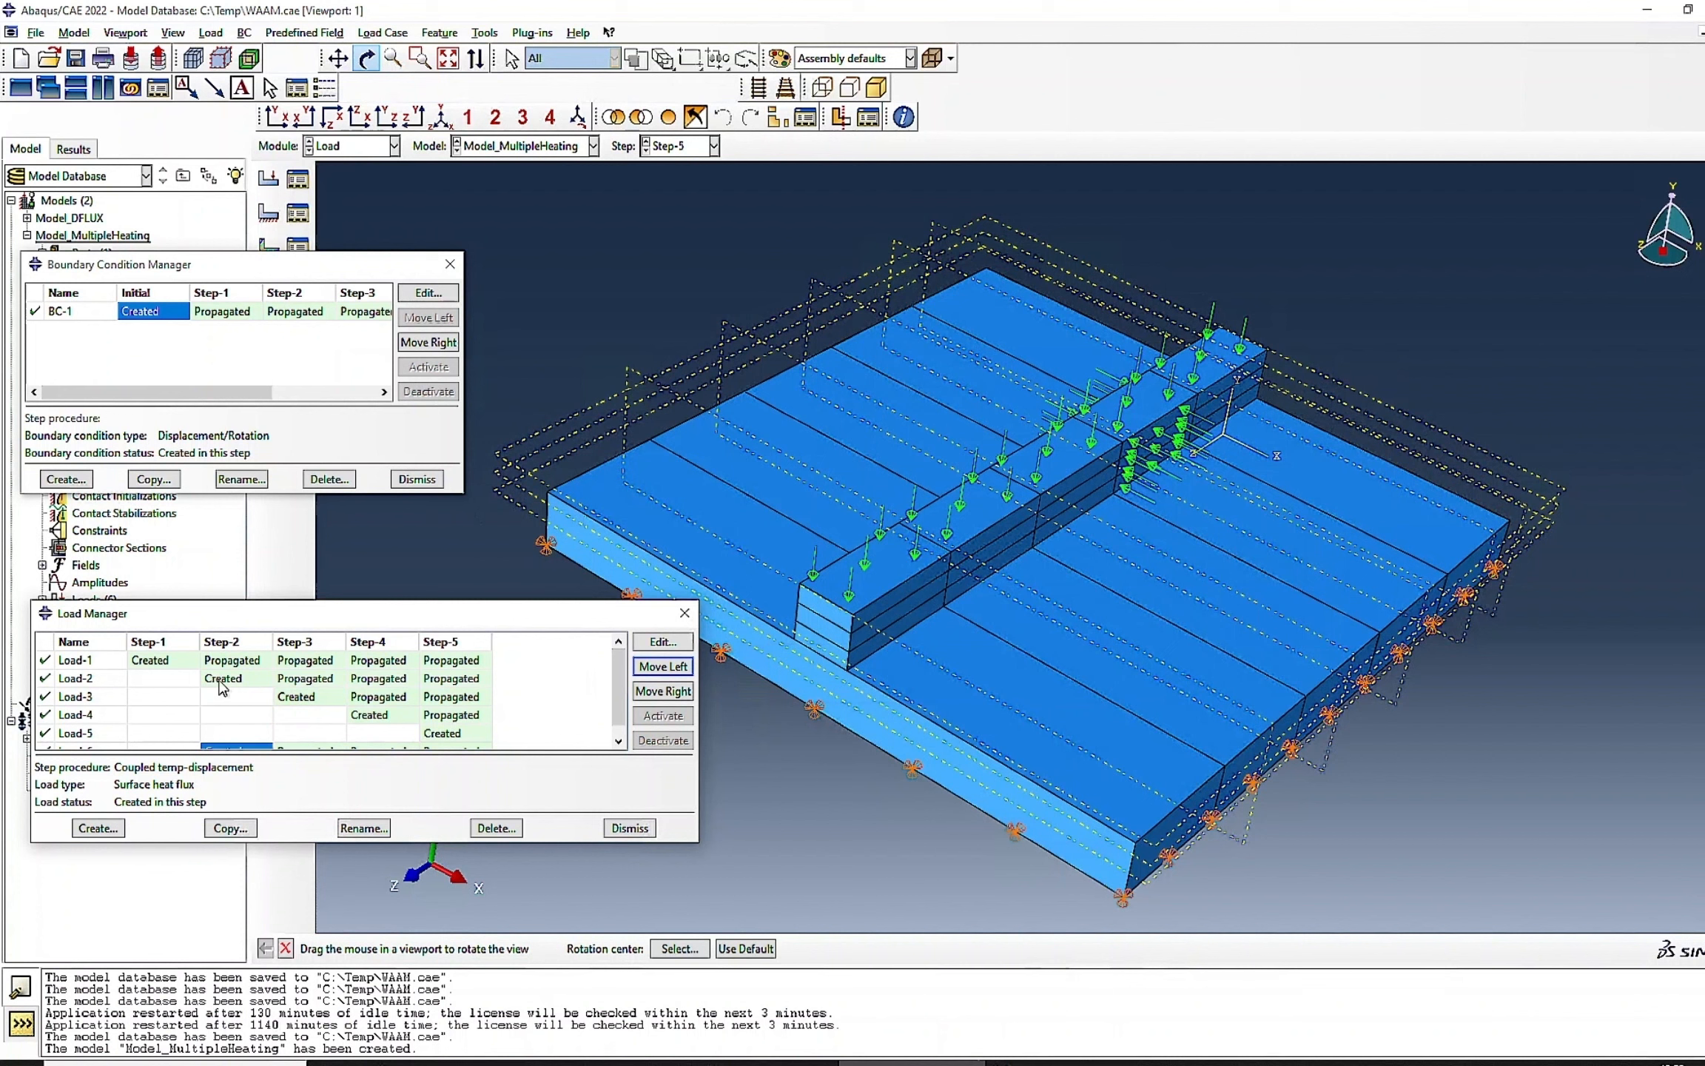
- Reselect Load-6's region as the side faces below the top layer on both sides of the second bead segment, keeping magnitude 2
left_click(647, 638)
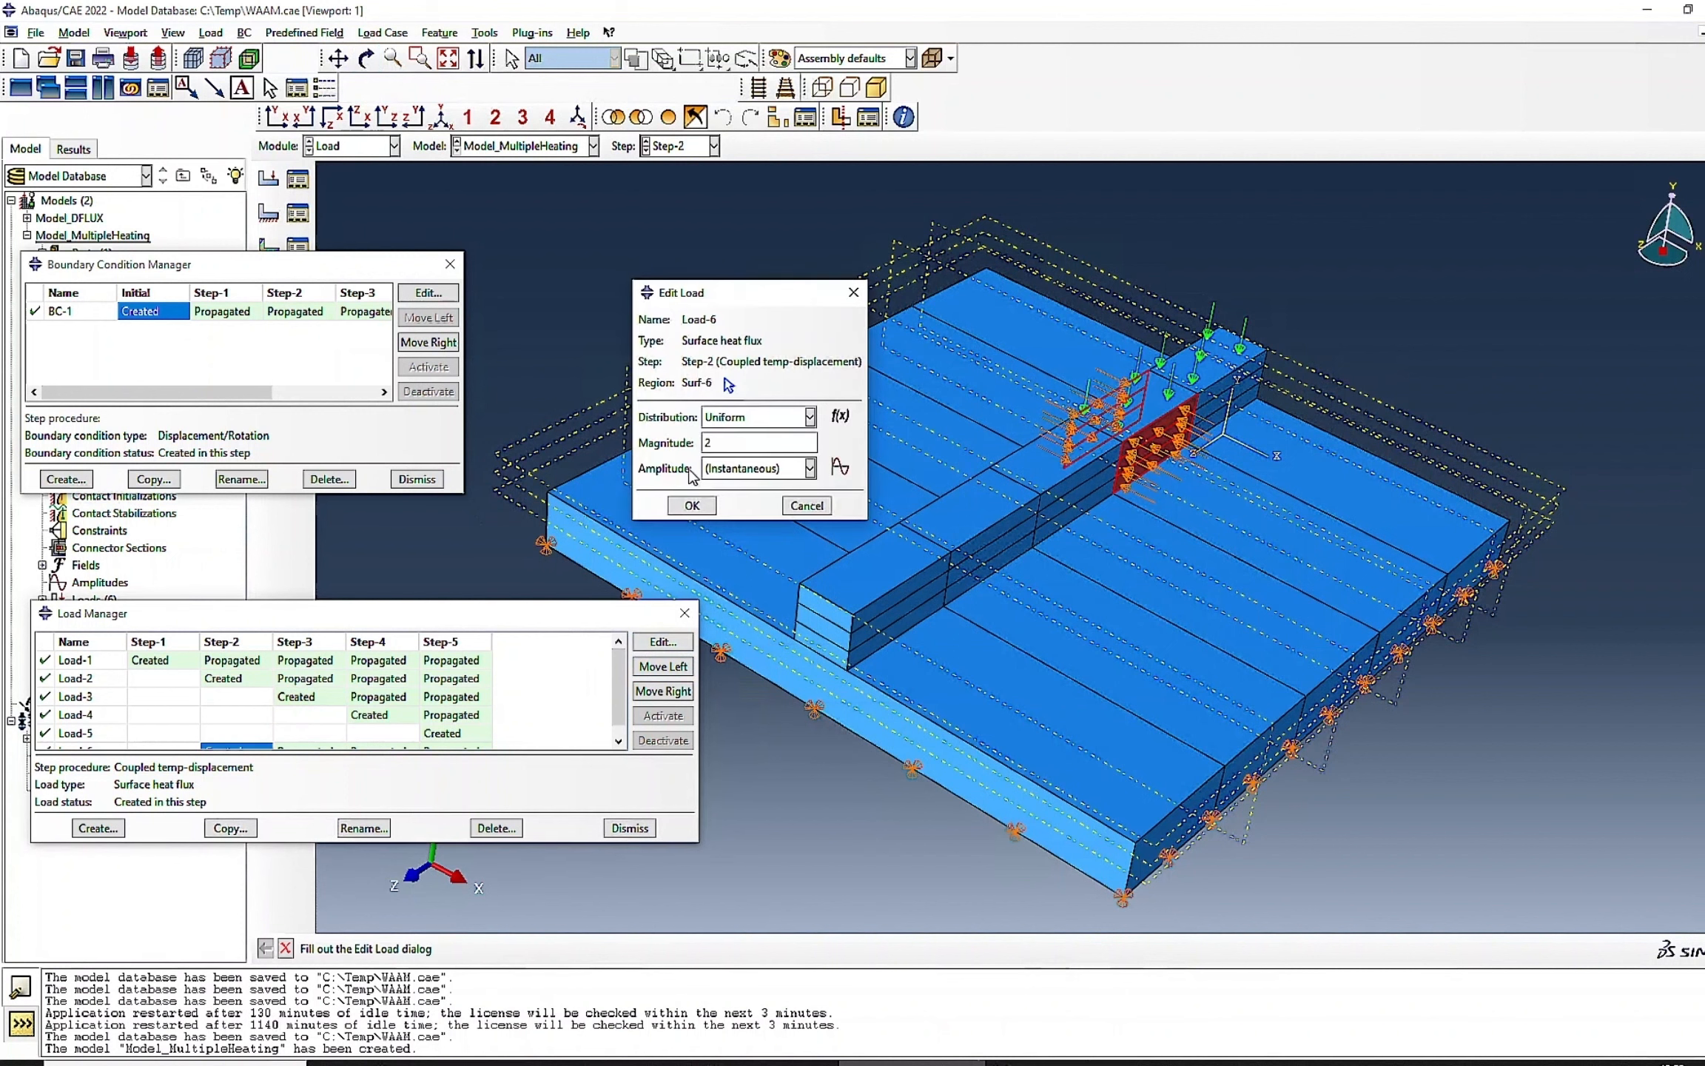
left_click(728, 384)
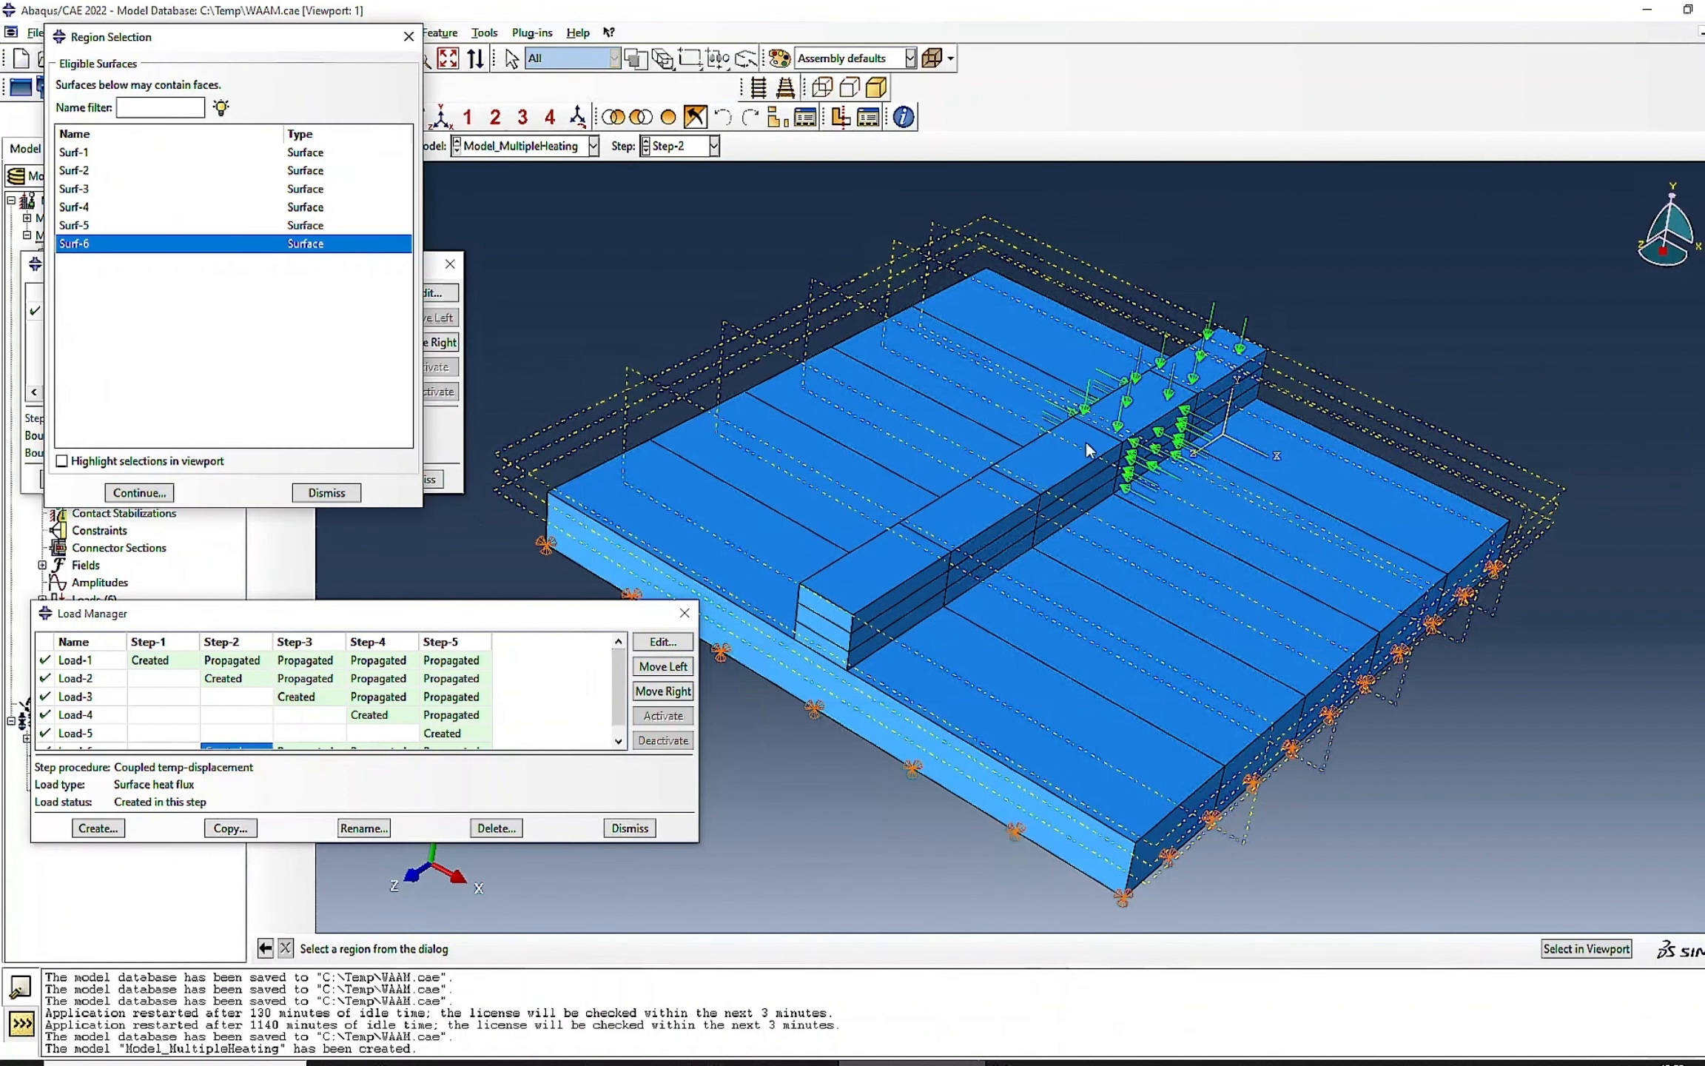
left_click(1586, 949)
left_click(1135, 457)
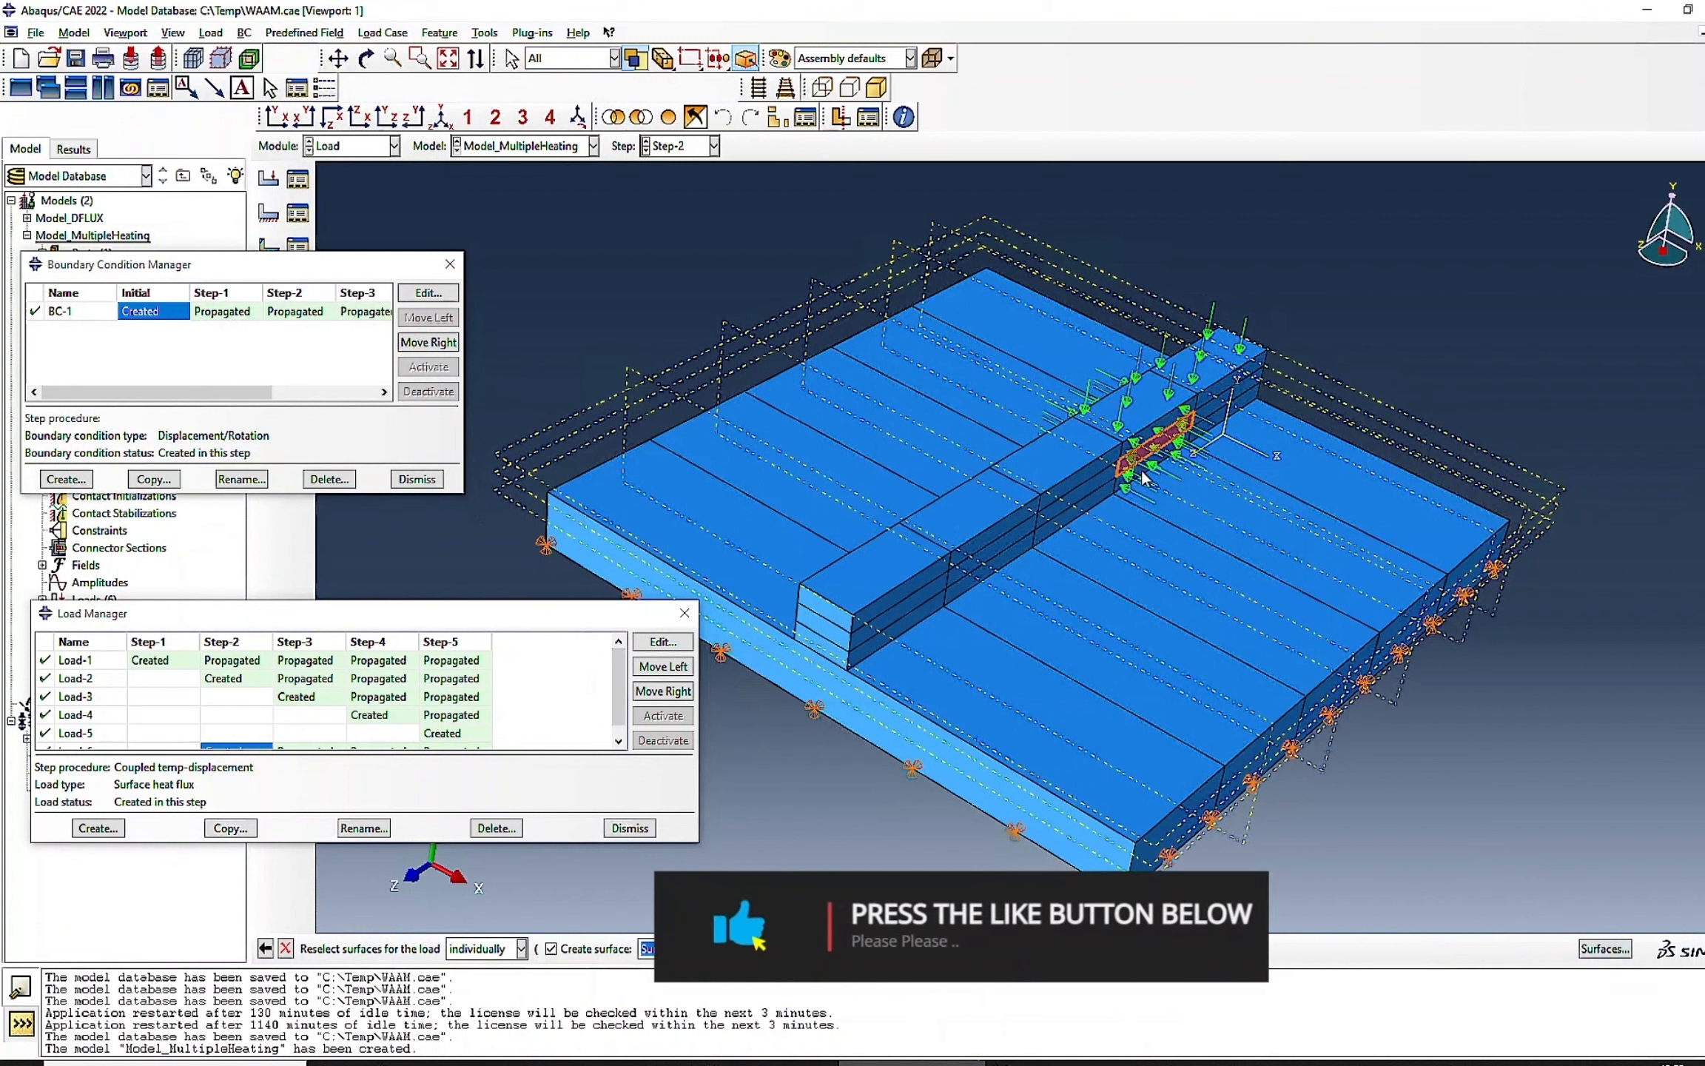
left_click(1139, 465)
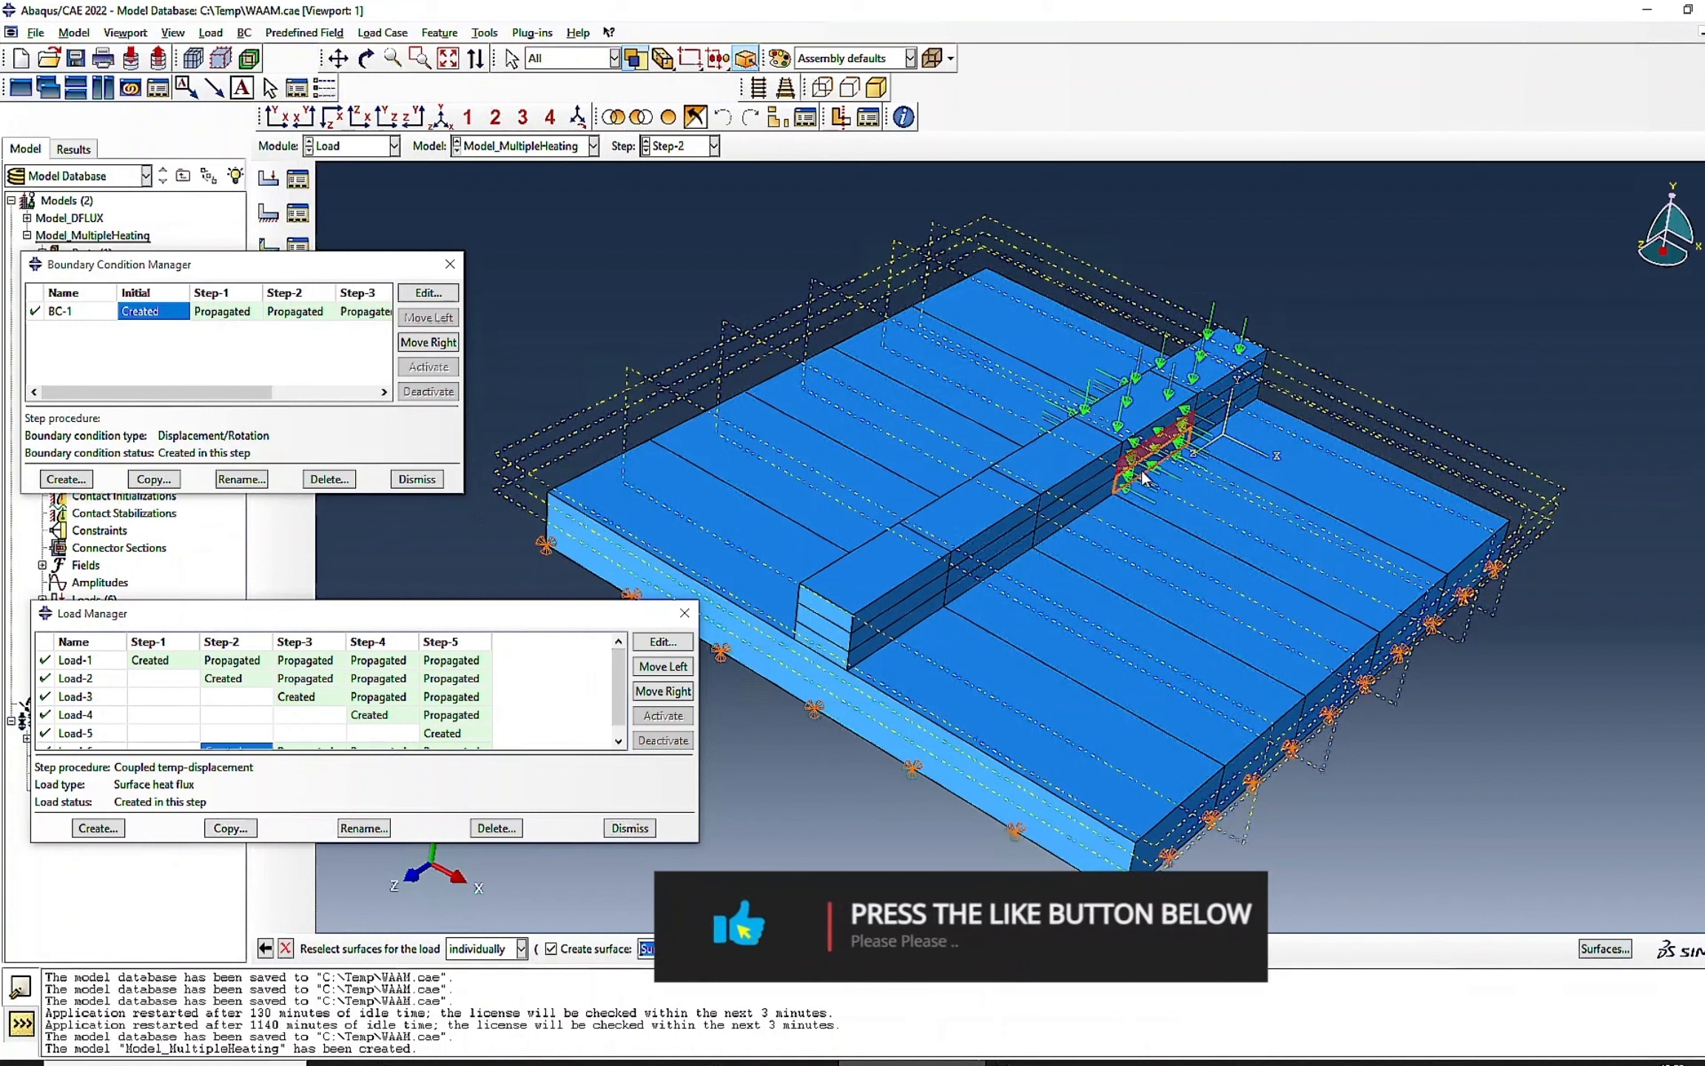
left_click(366, 58)
left_click_drag(889, 577, 959, 533)
left_click_drag(851, 534, 798, 426)
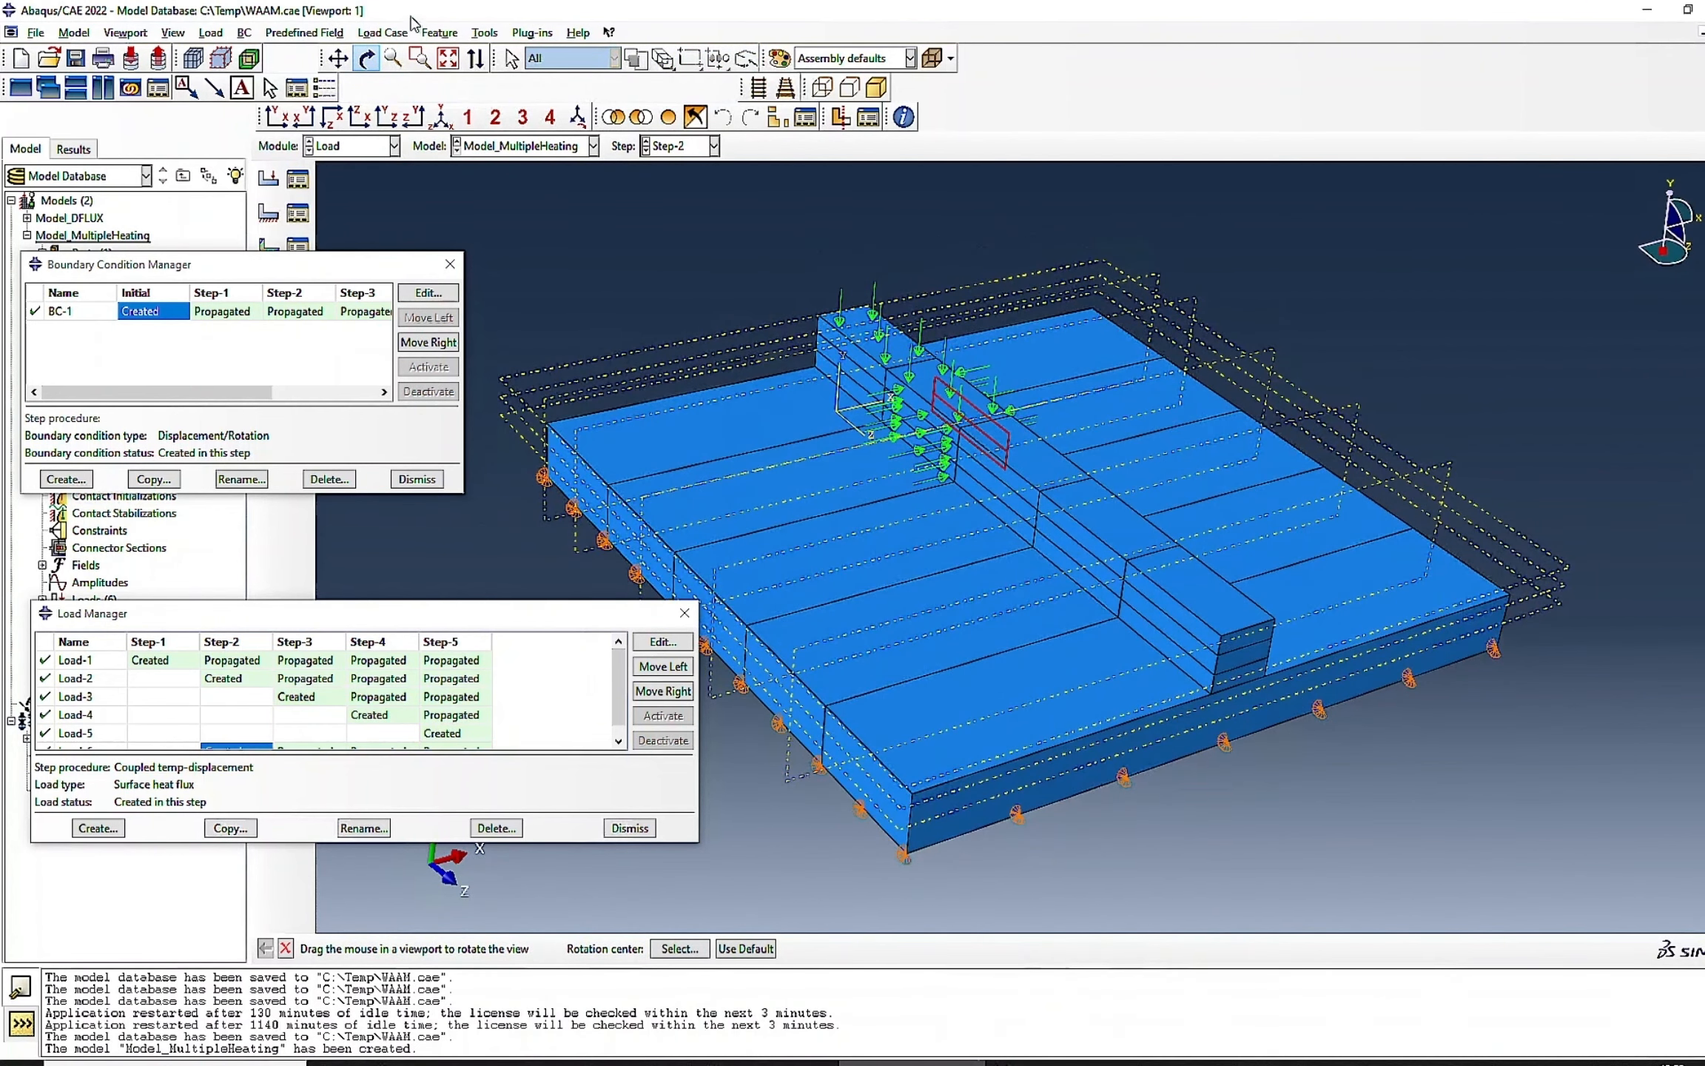
left_click(368, 58)
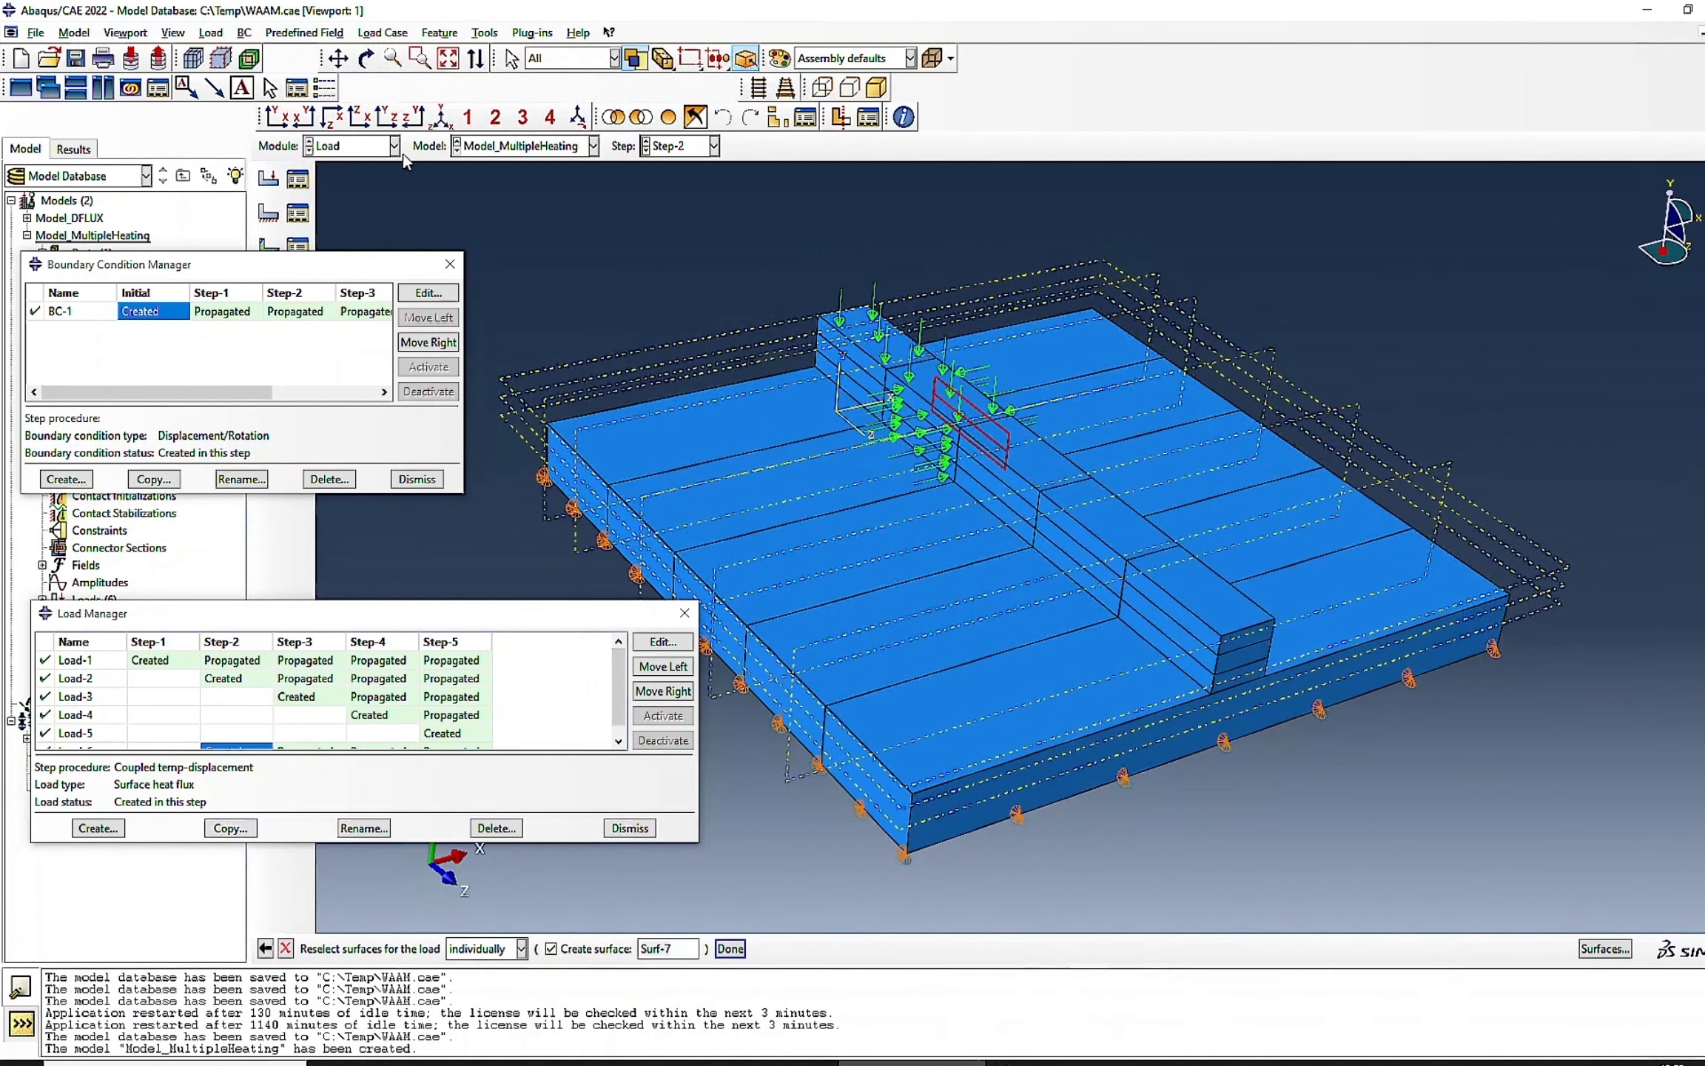
left_click(905, 428)
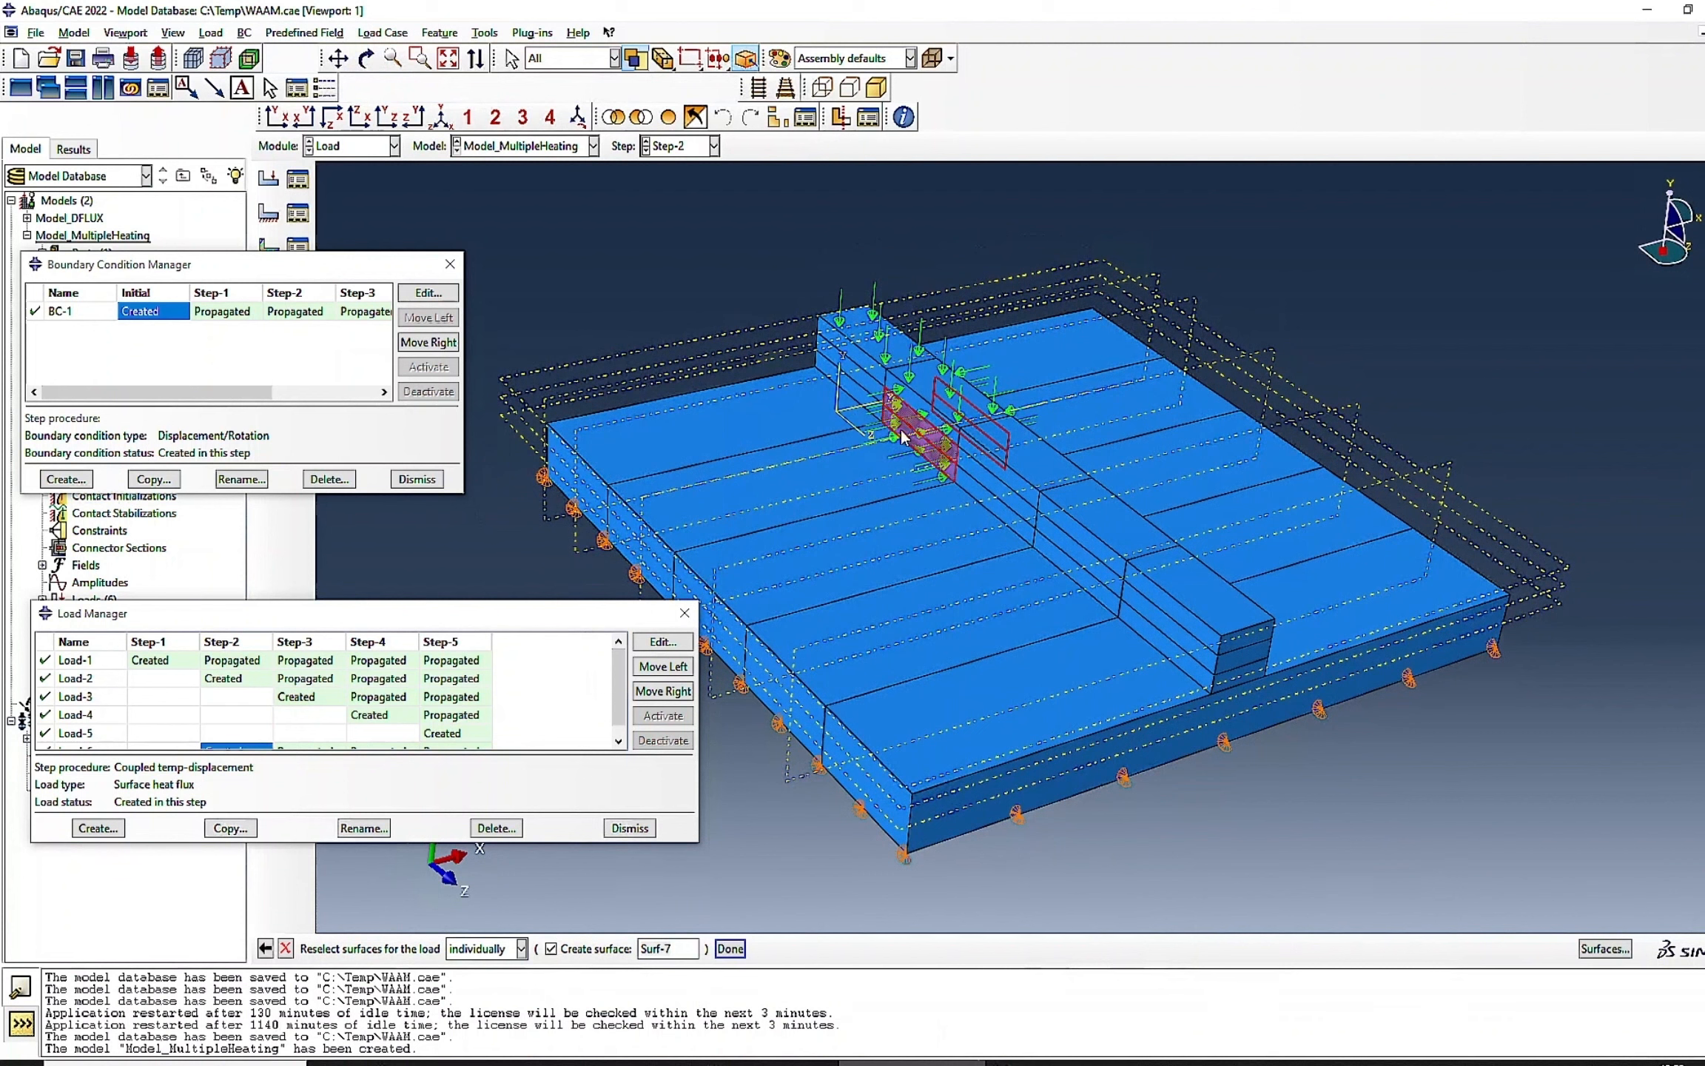
left_click(730, 949)
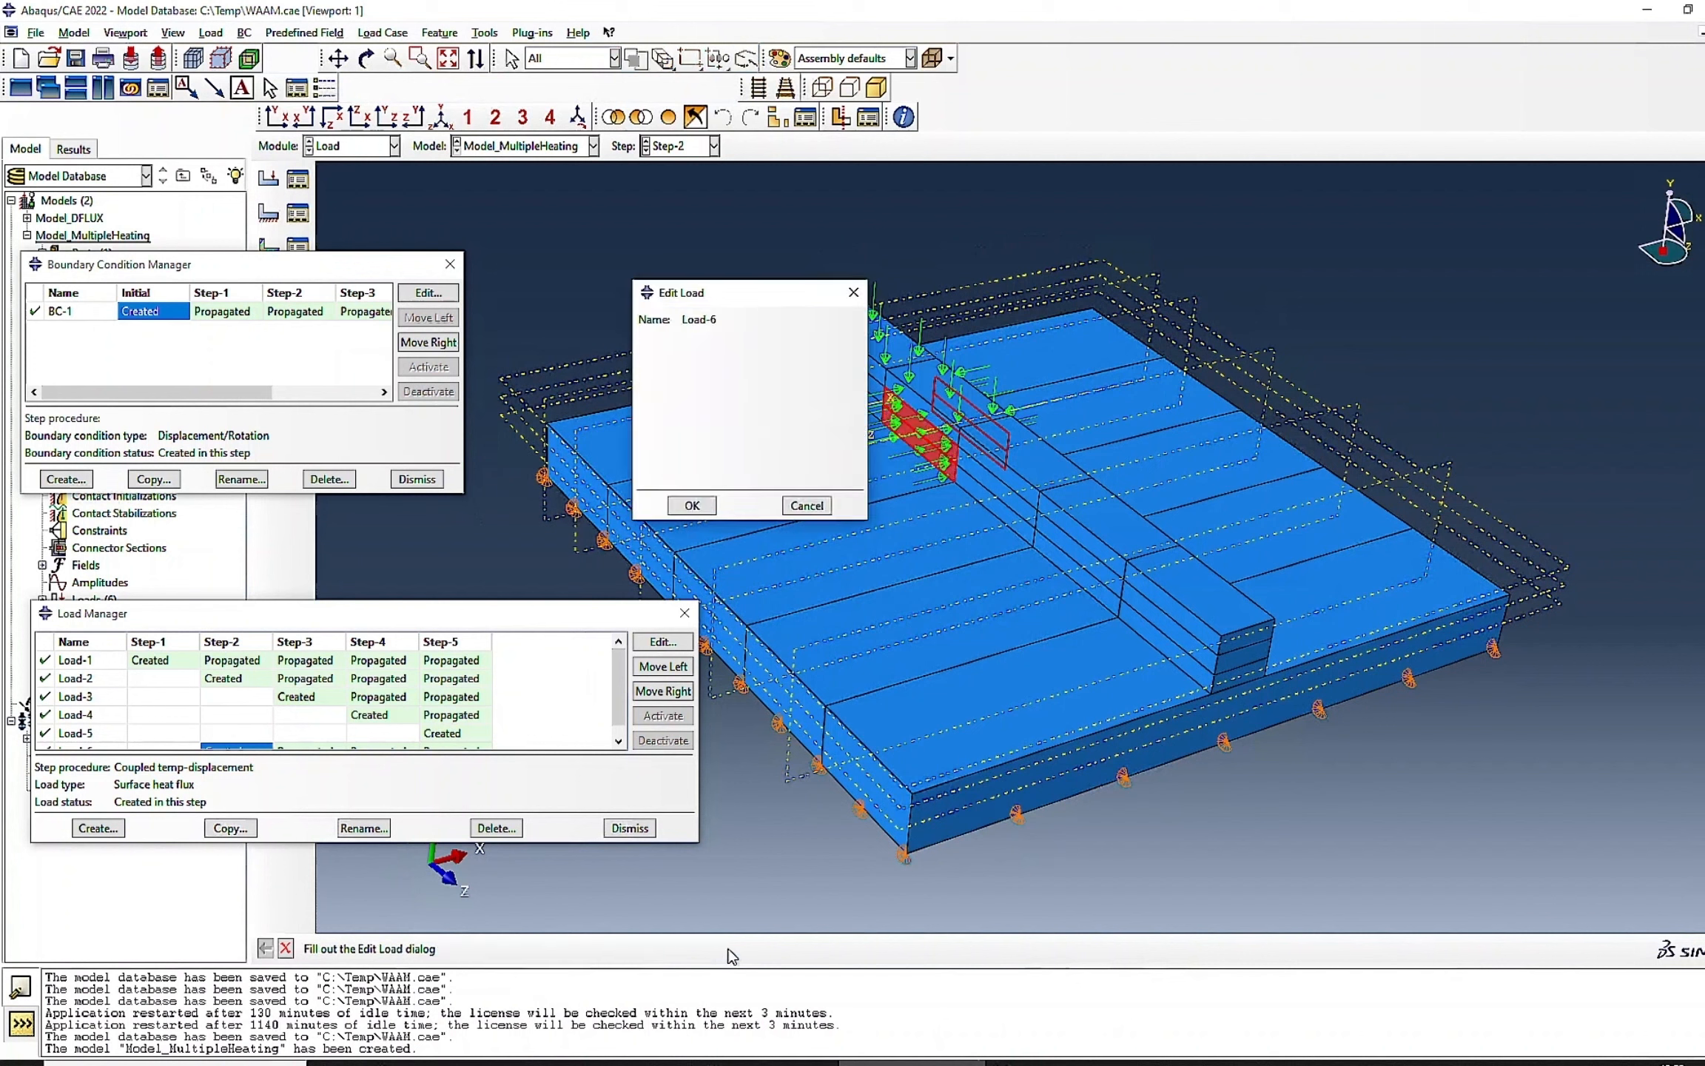
left_click(689, 506)
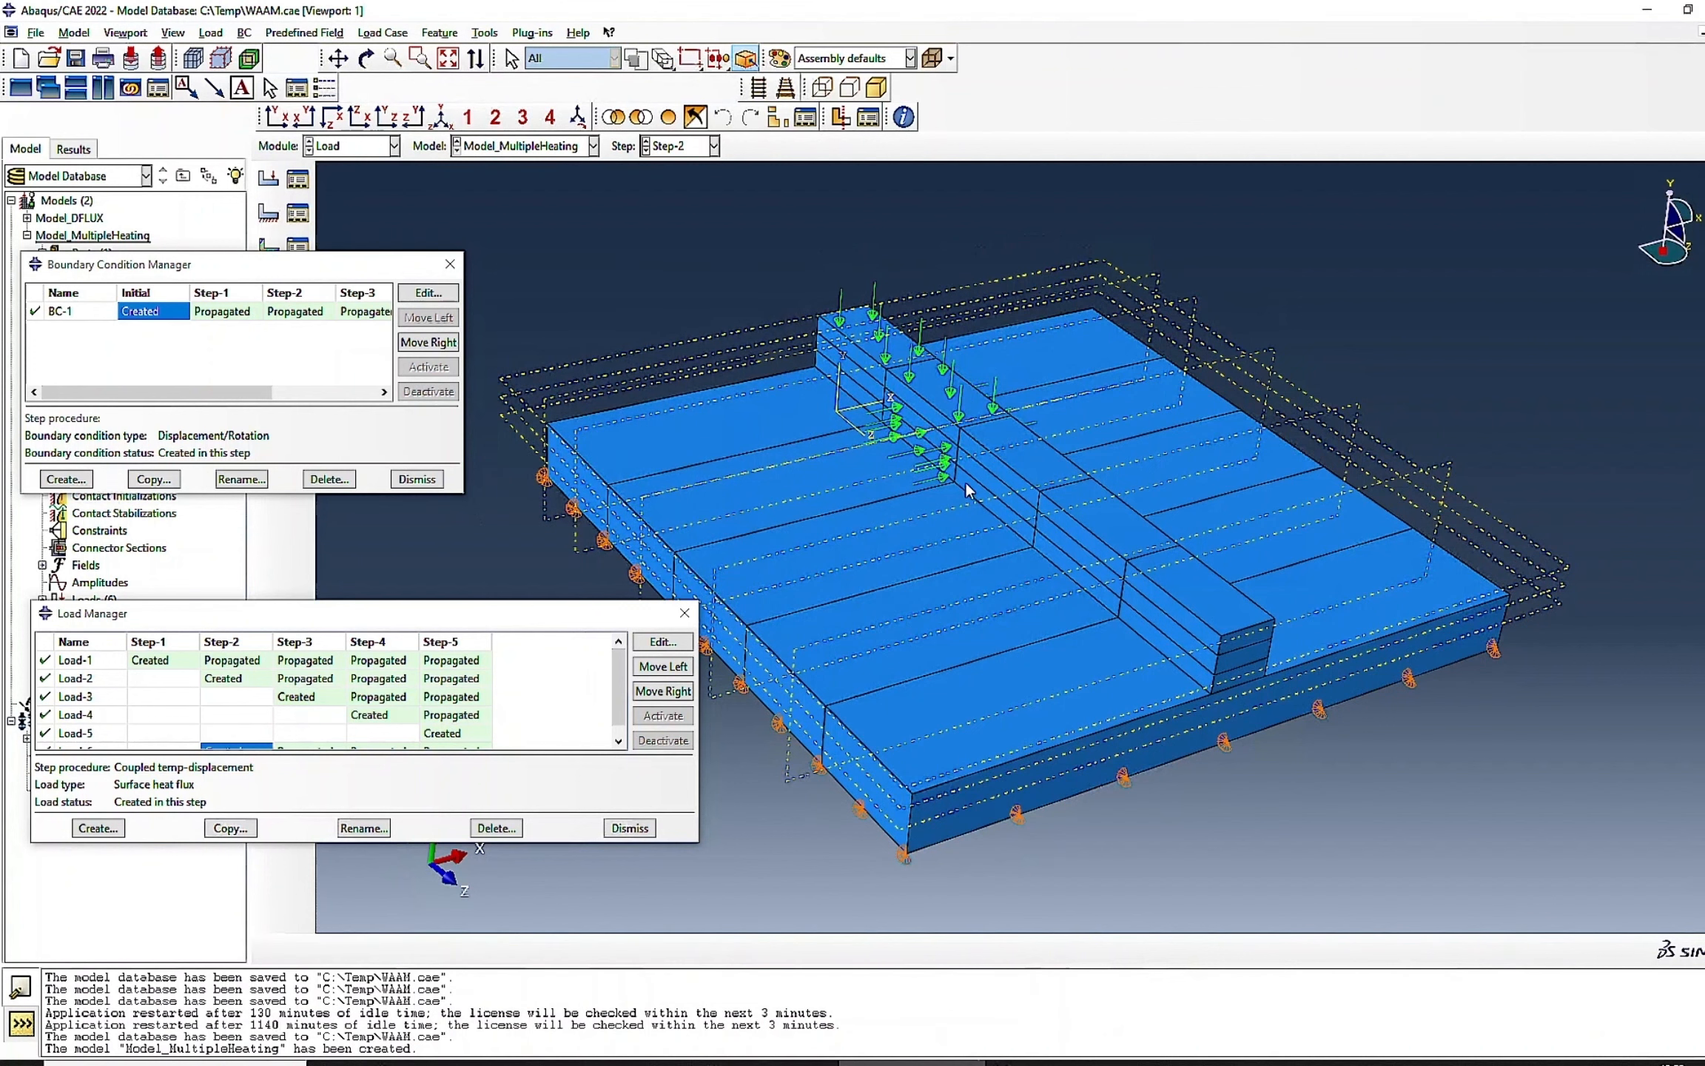
- Move the start of Load-6 to Step-1, and check Load-1's region and magnitude without editing them
left_click(663, 666)
scroll(208, 694, "down", 1)
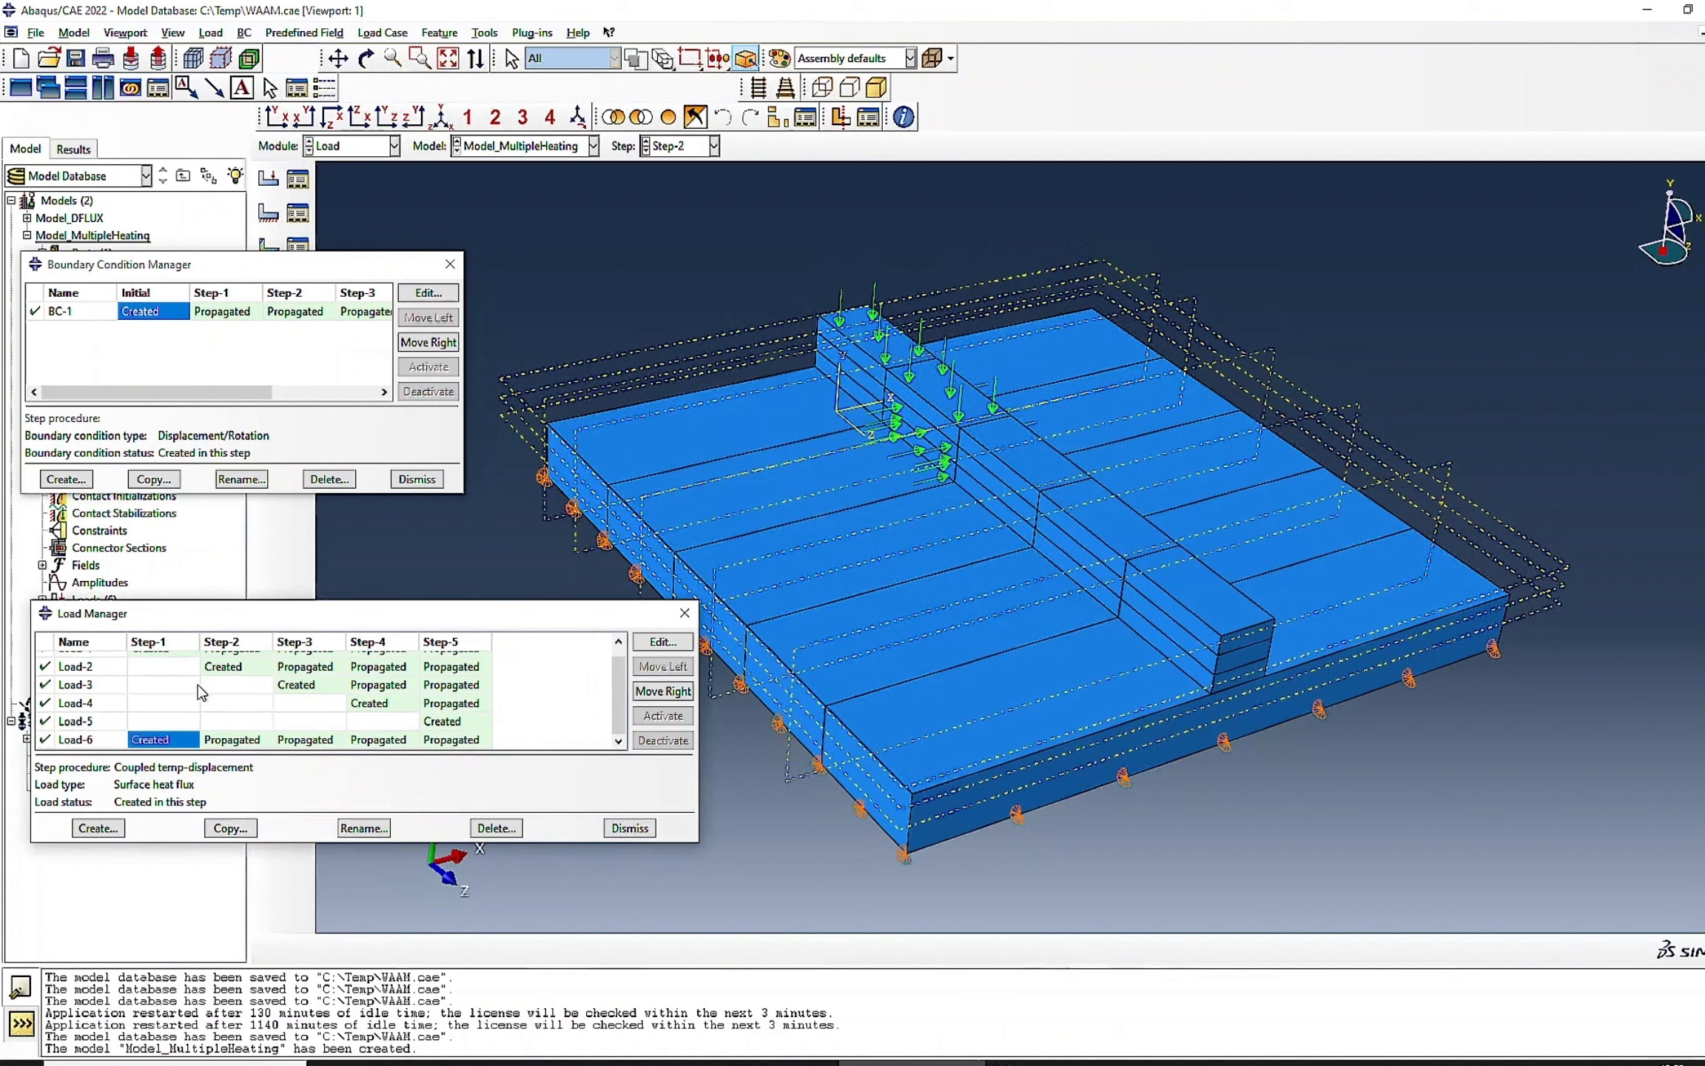
scroll(153, 672, "up", 1)
double_click(155, 664)
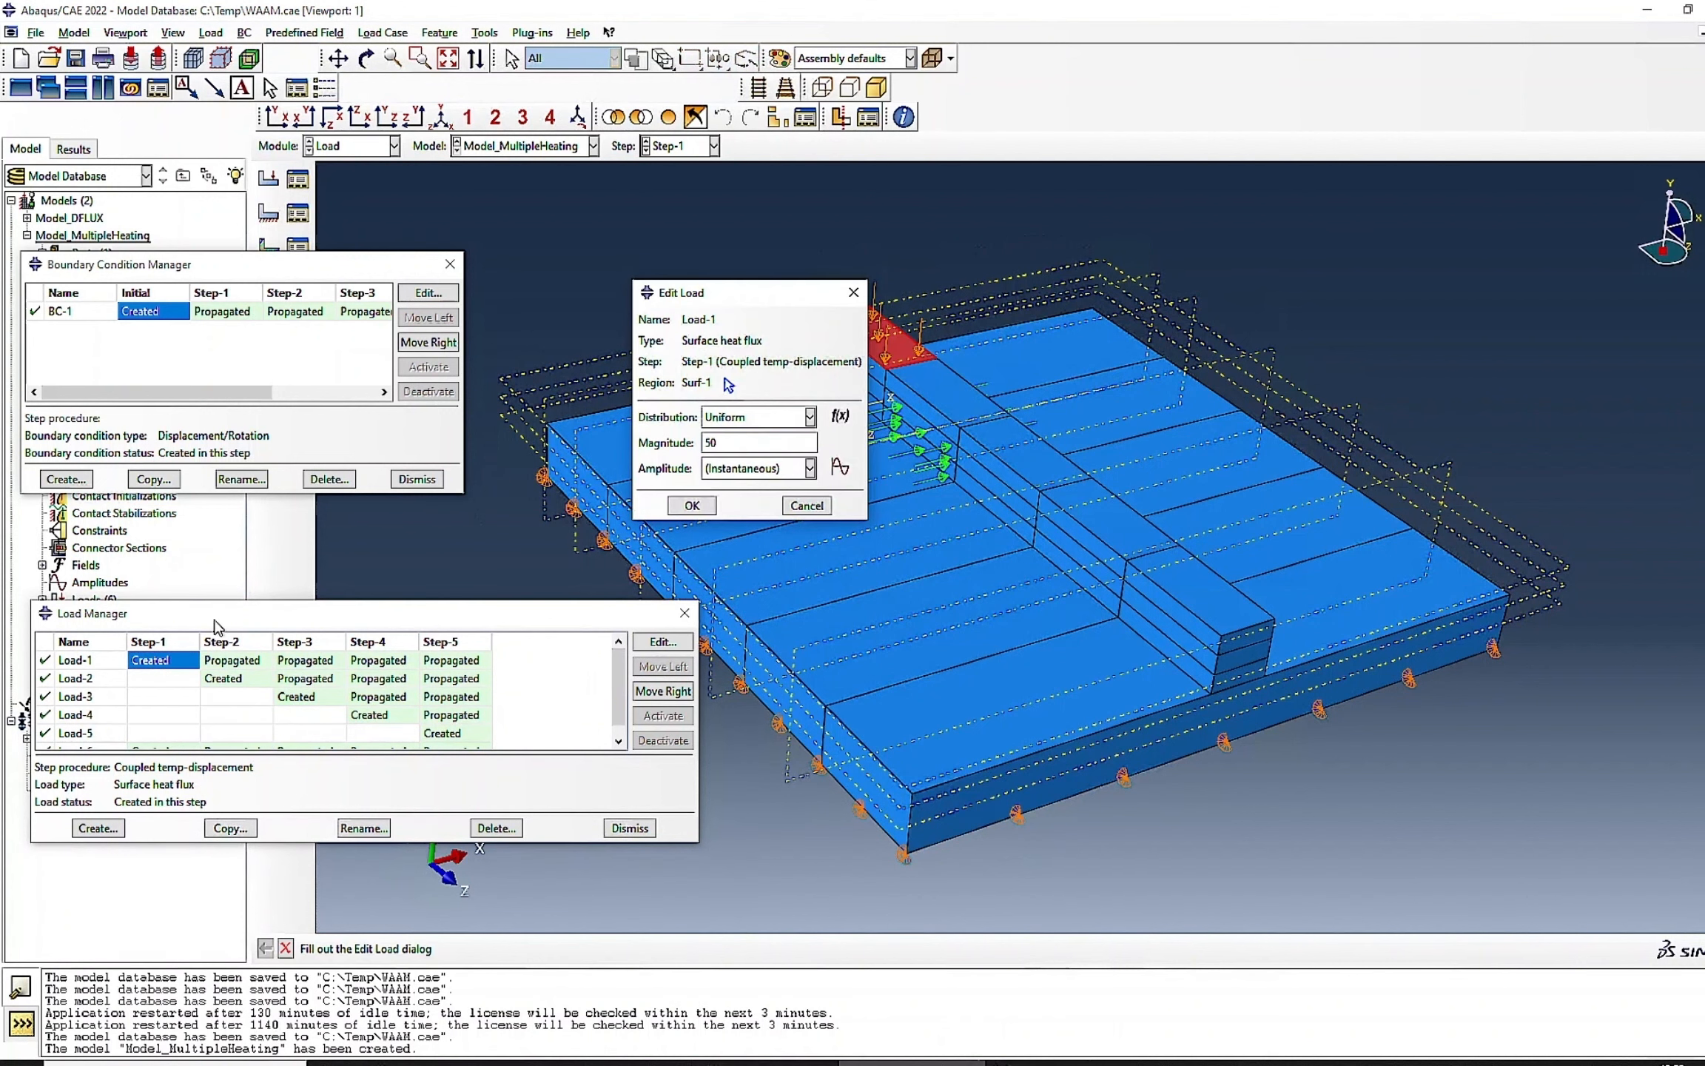
left_click(806, 505)
scroll(326, 733, "down", 1)
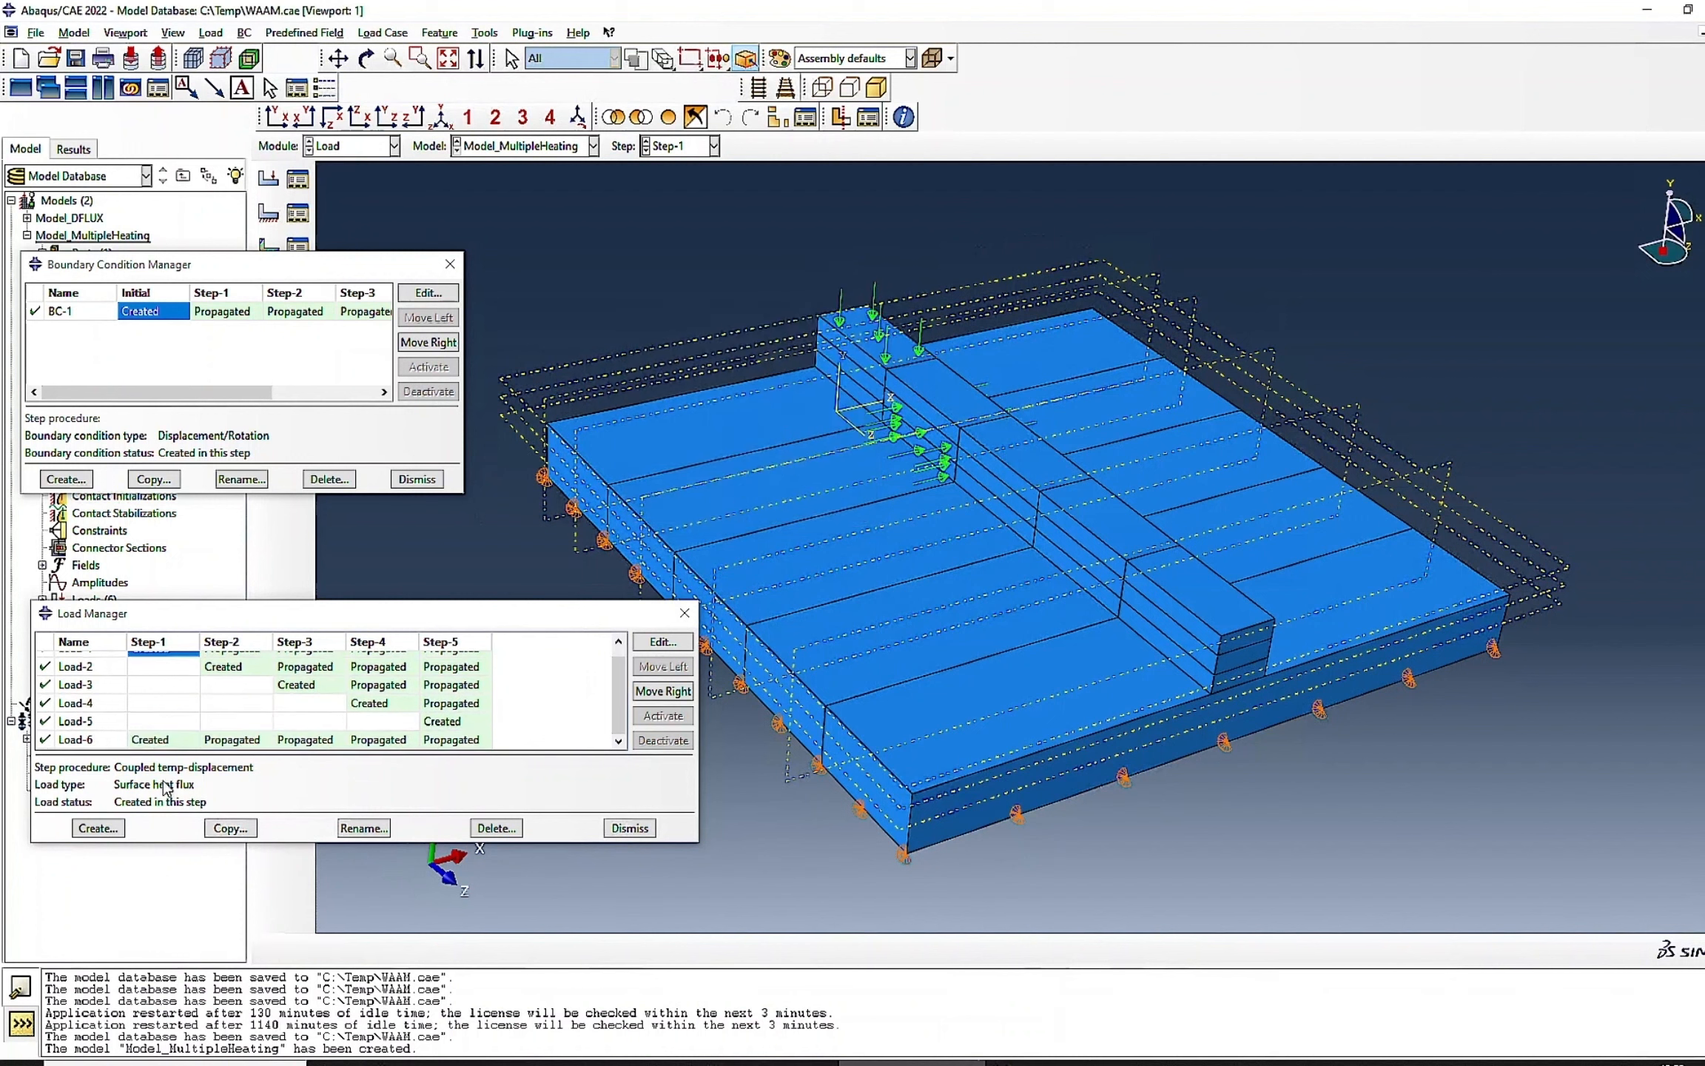
- Create a uniform surface heat flux in Step-2 on both sides of the third bead segment, using the side faces below the top layer
left_click(99, 828)
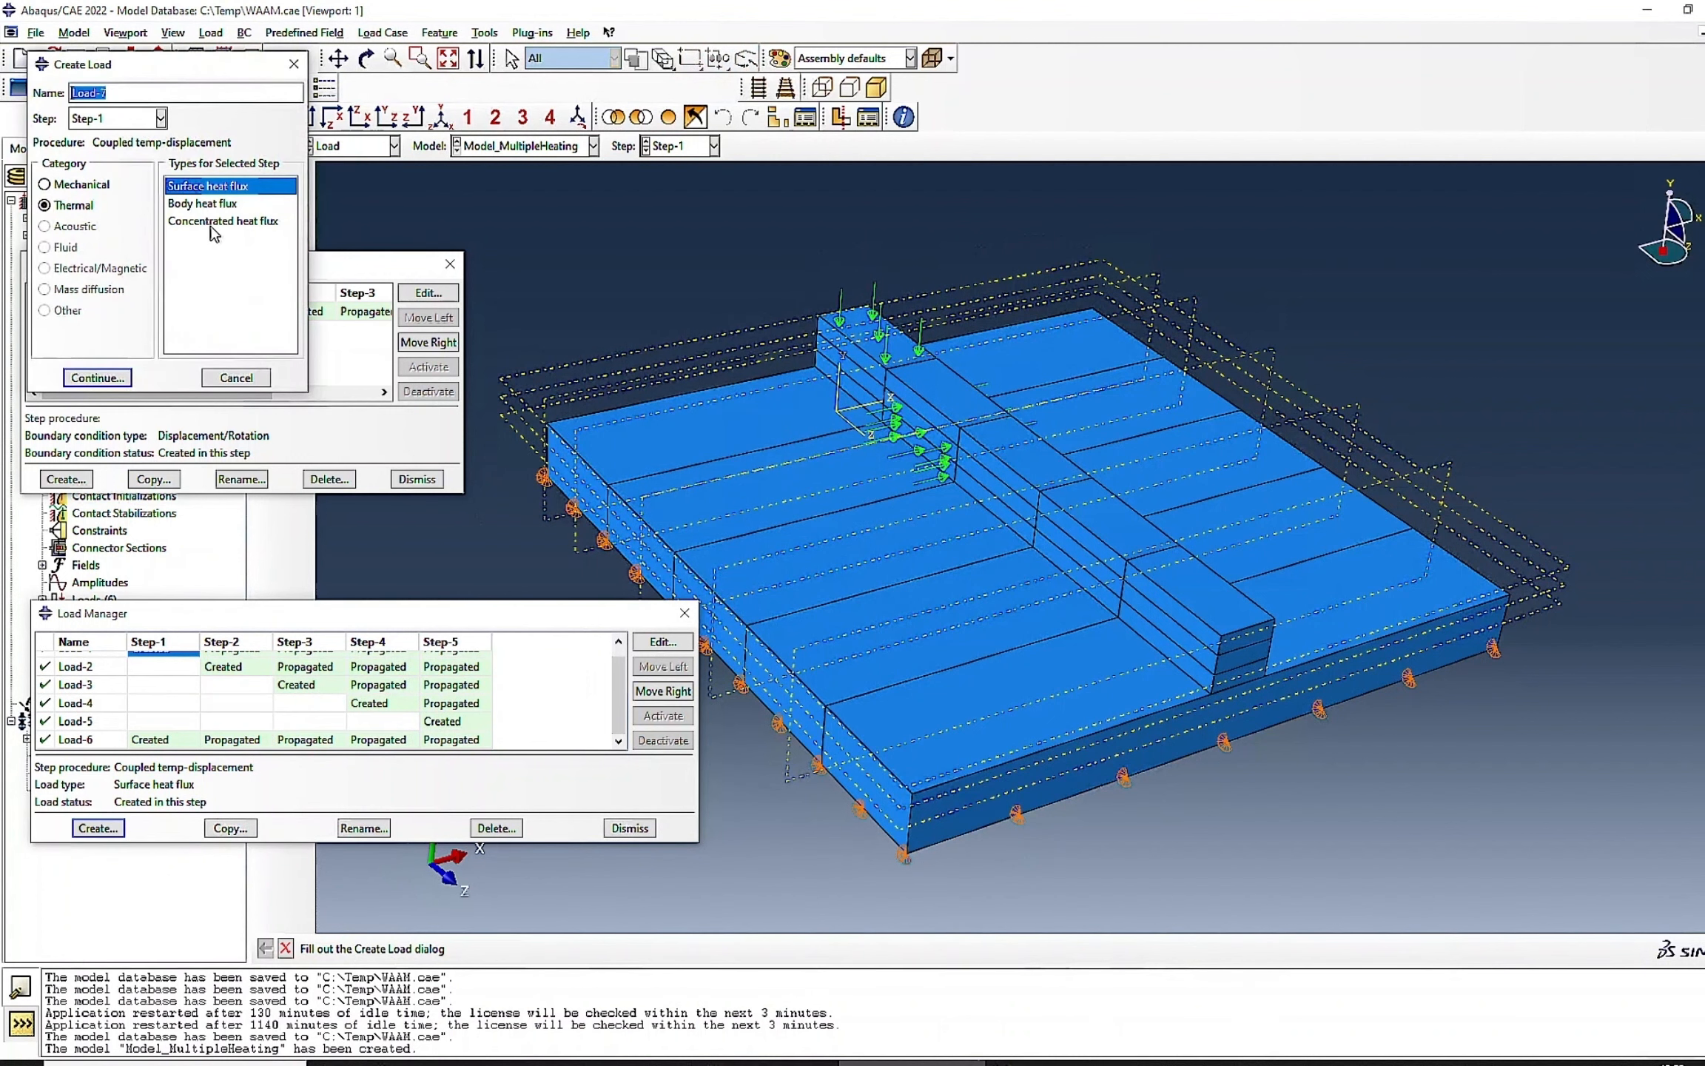
left_click(105, 377)
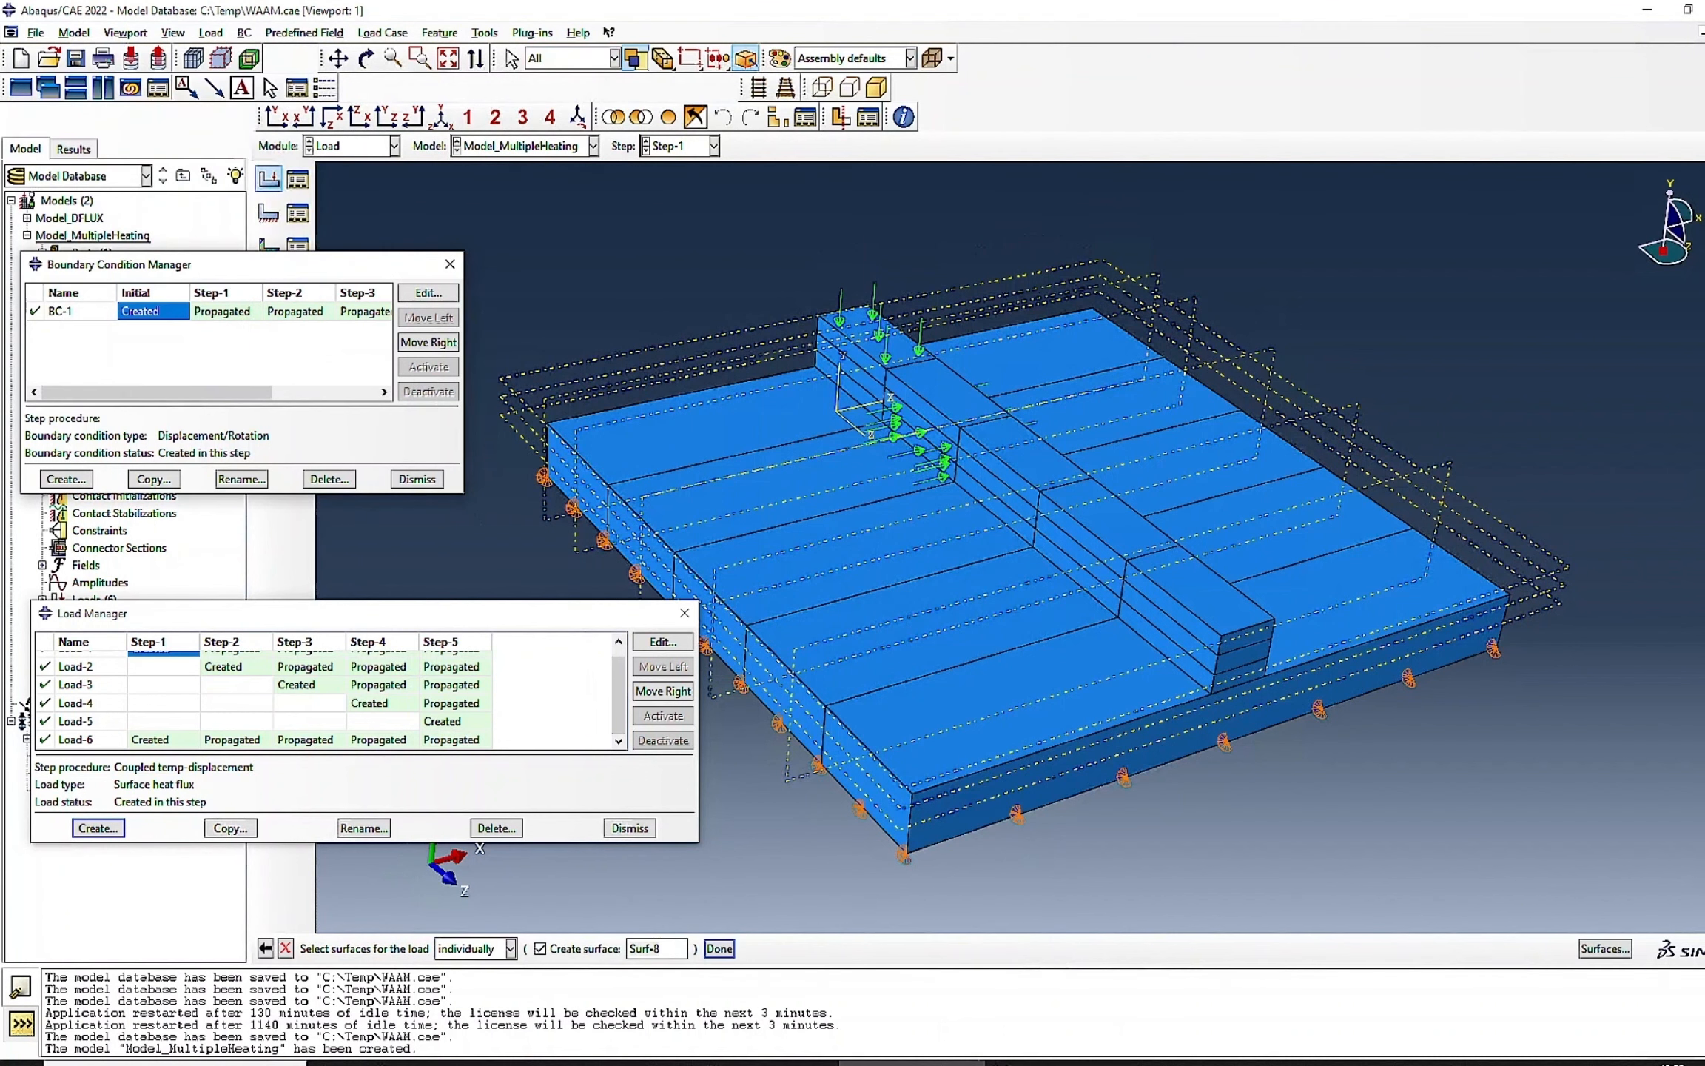
left_click(265, 950)
left_click(127, 120)
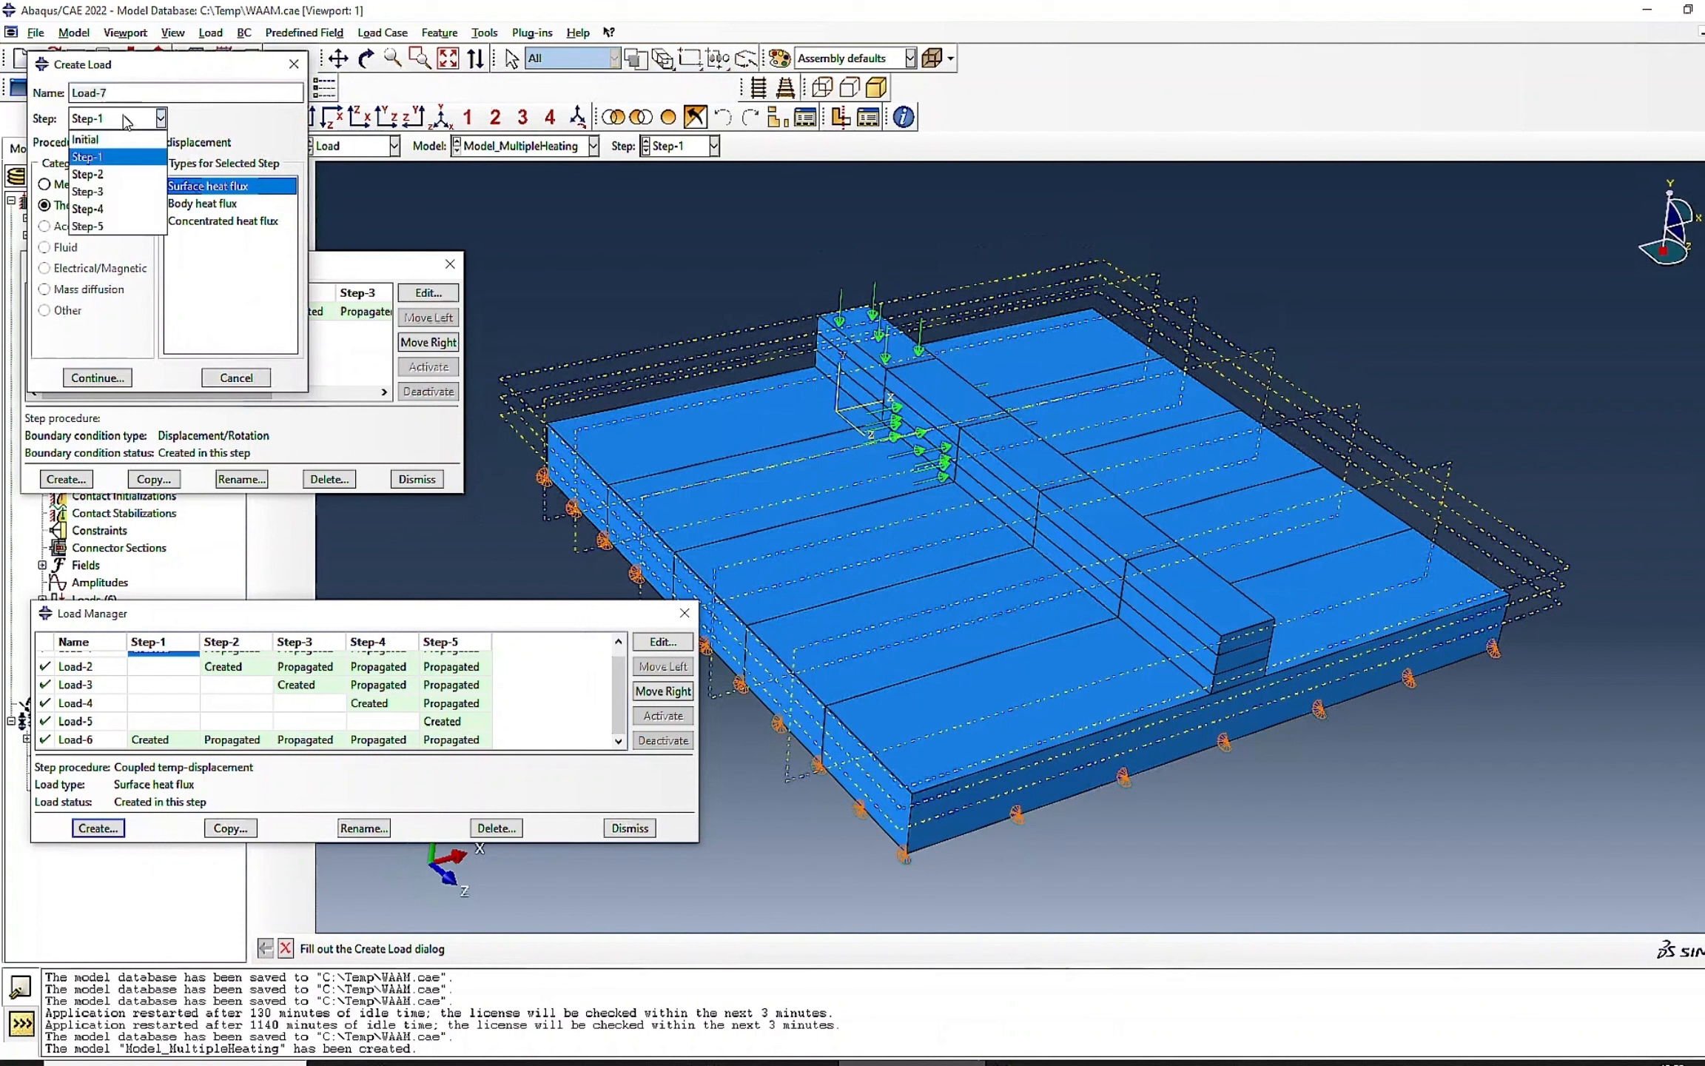
left_click(87, 174)
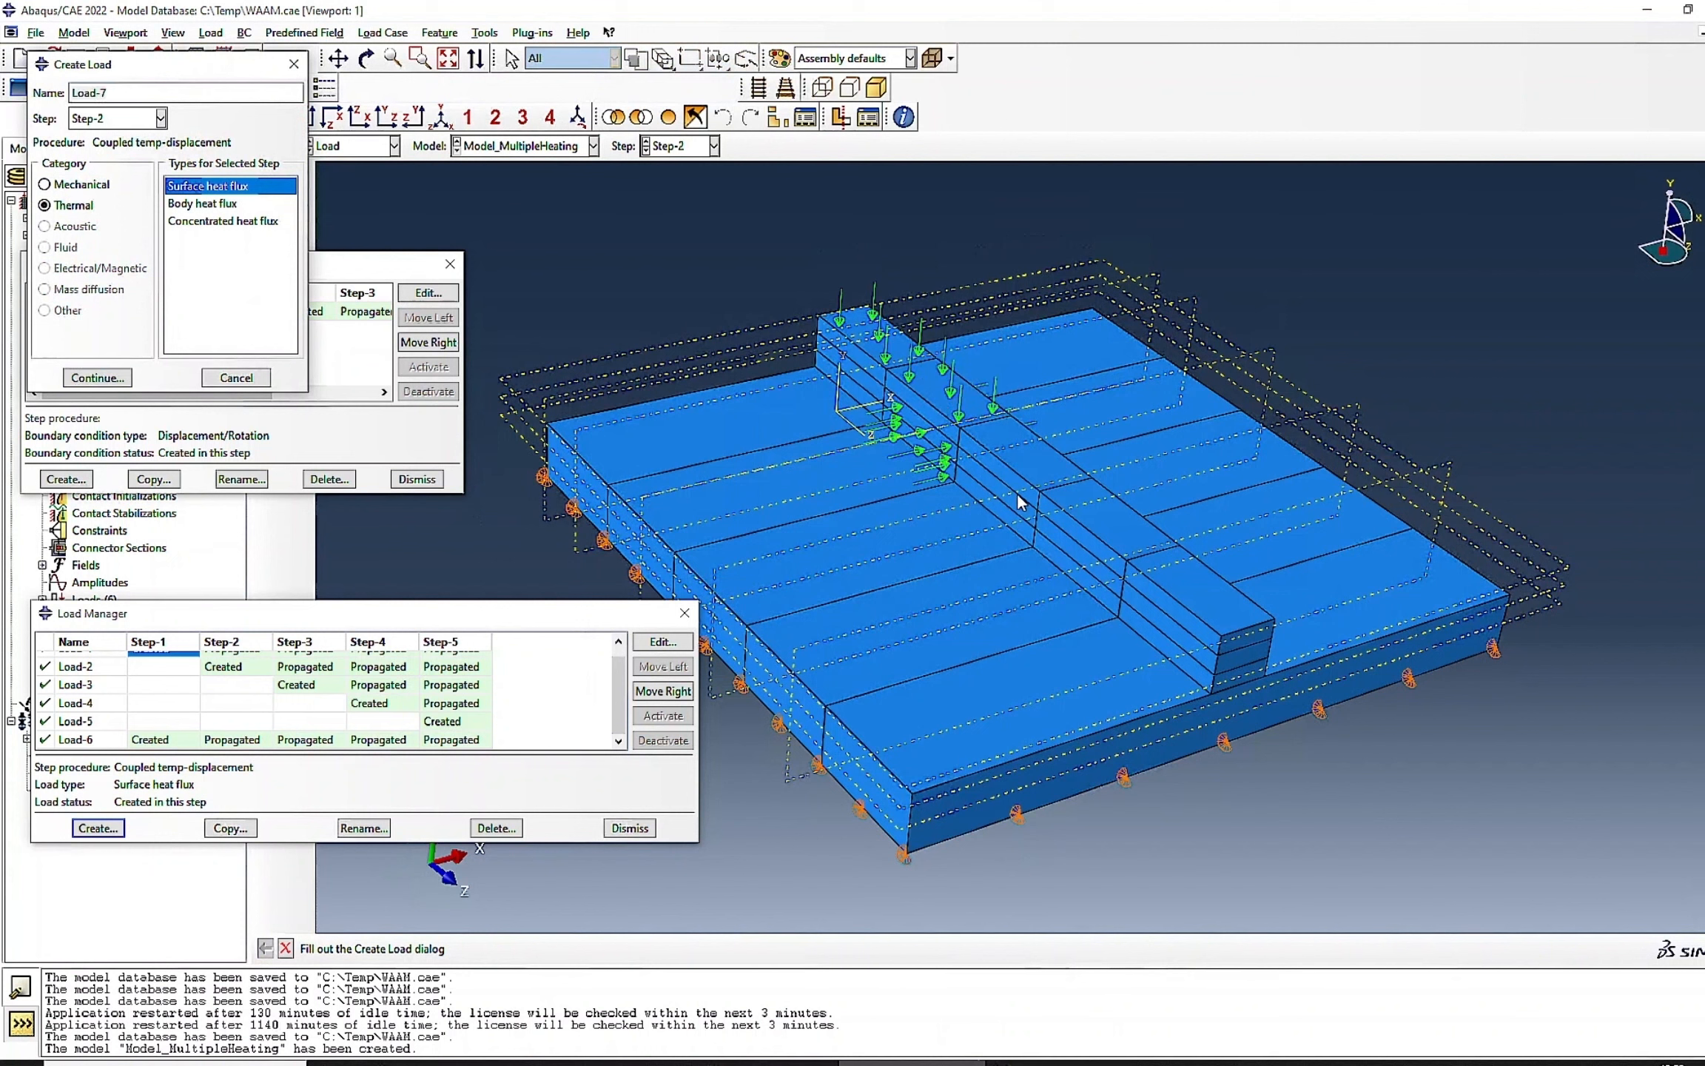
left_click(97, 377)
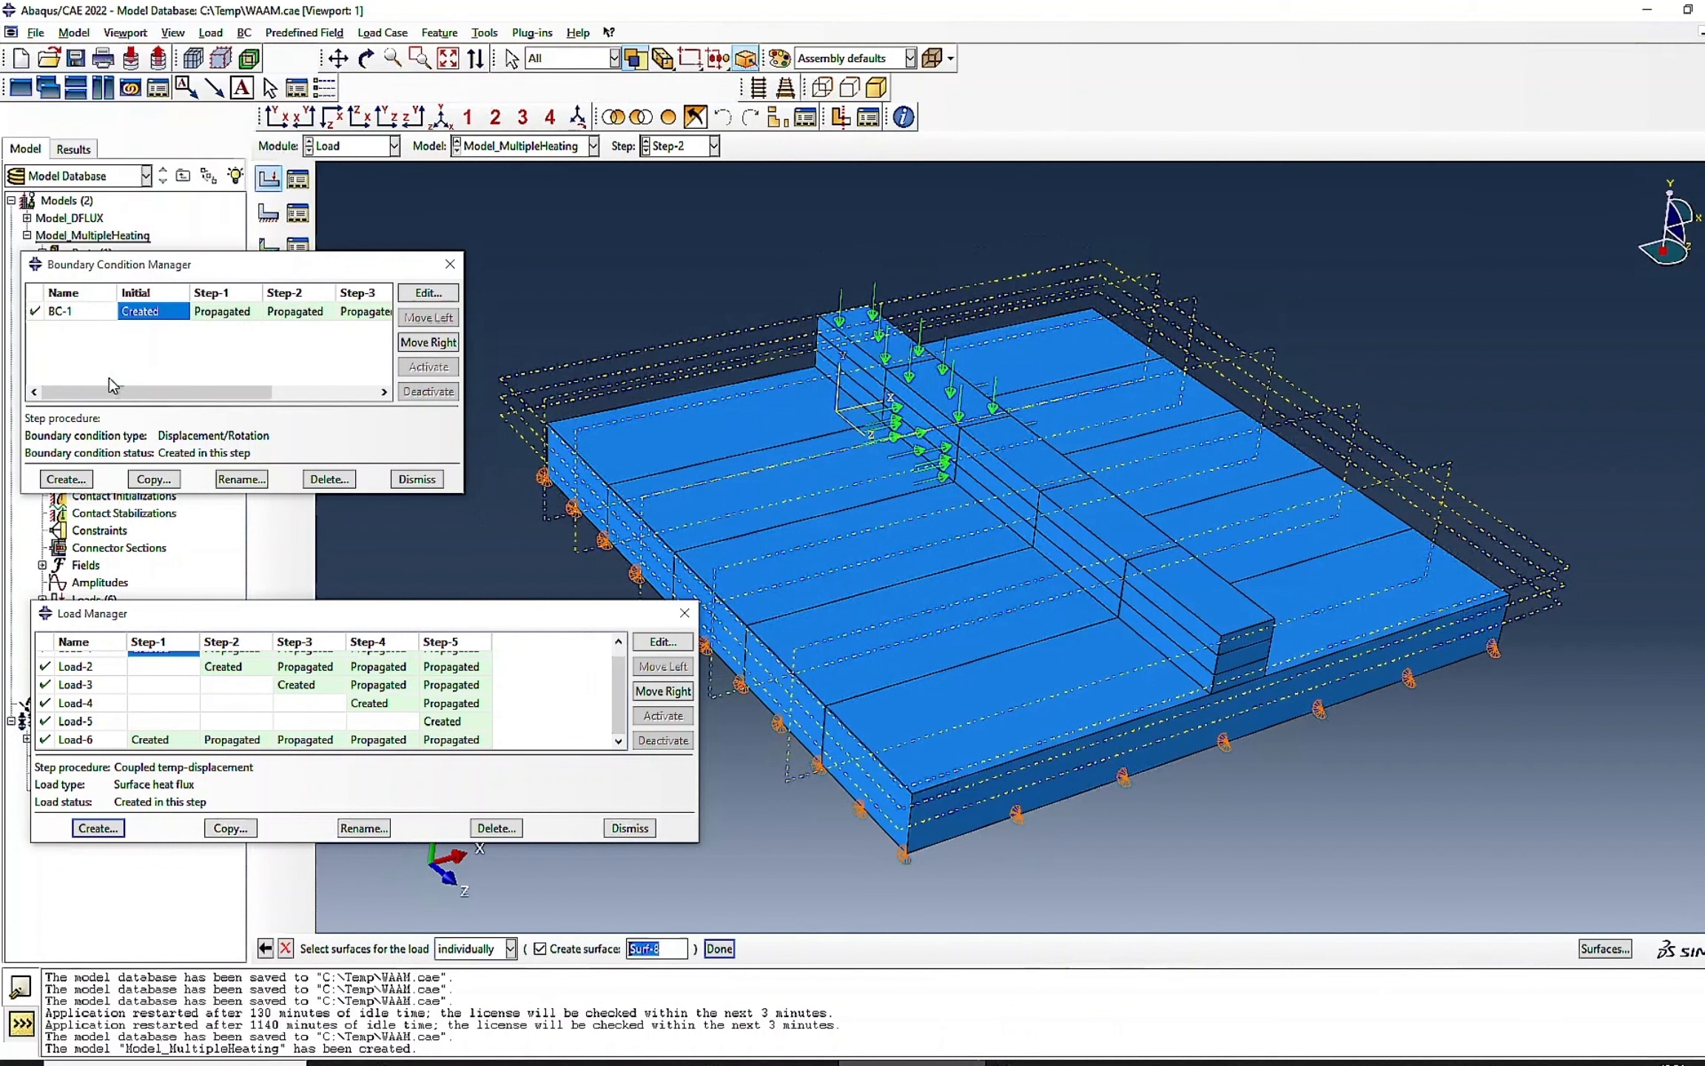
left_click(990, 489)
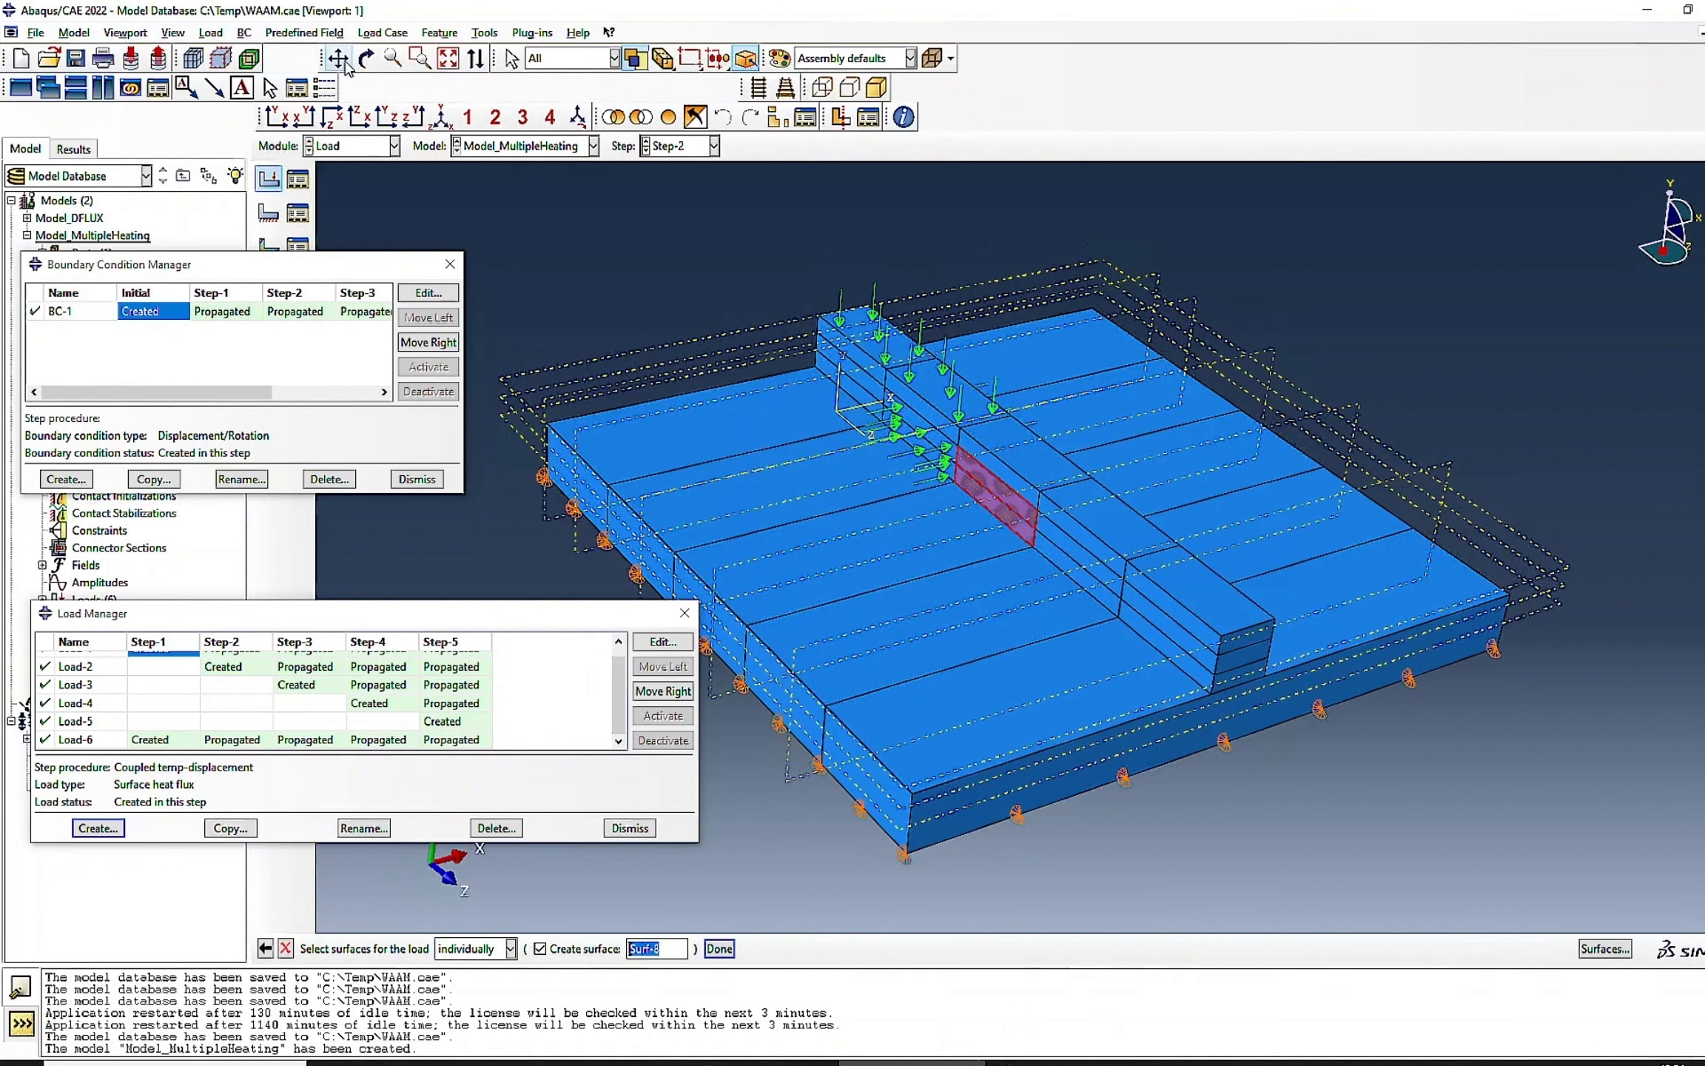
left_click(366, 58)
left_click_drag(1142, 686, 666, 637)
left_click(362, 62)
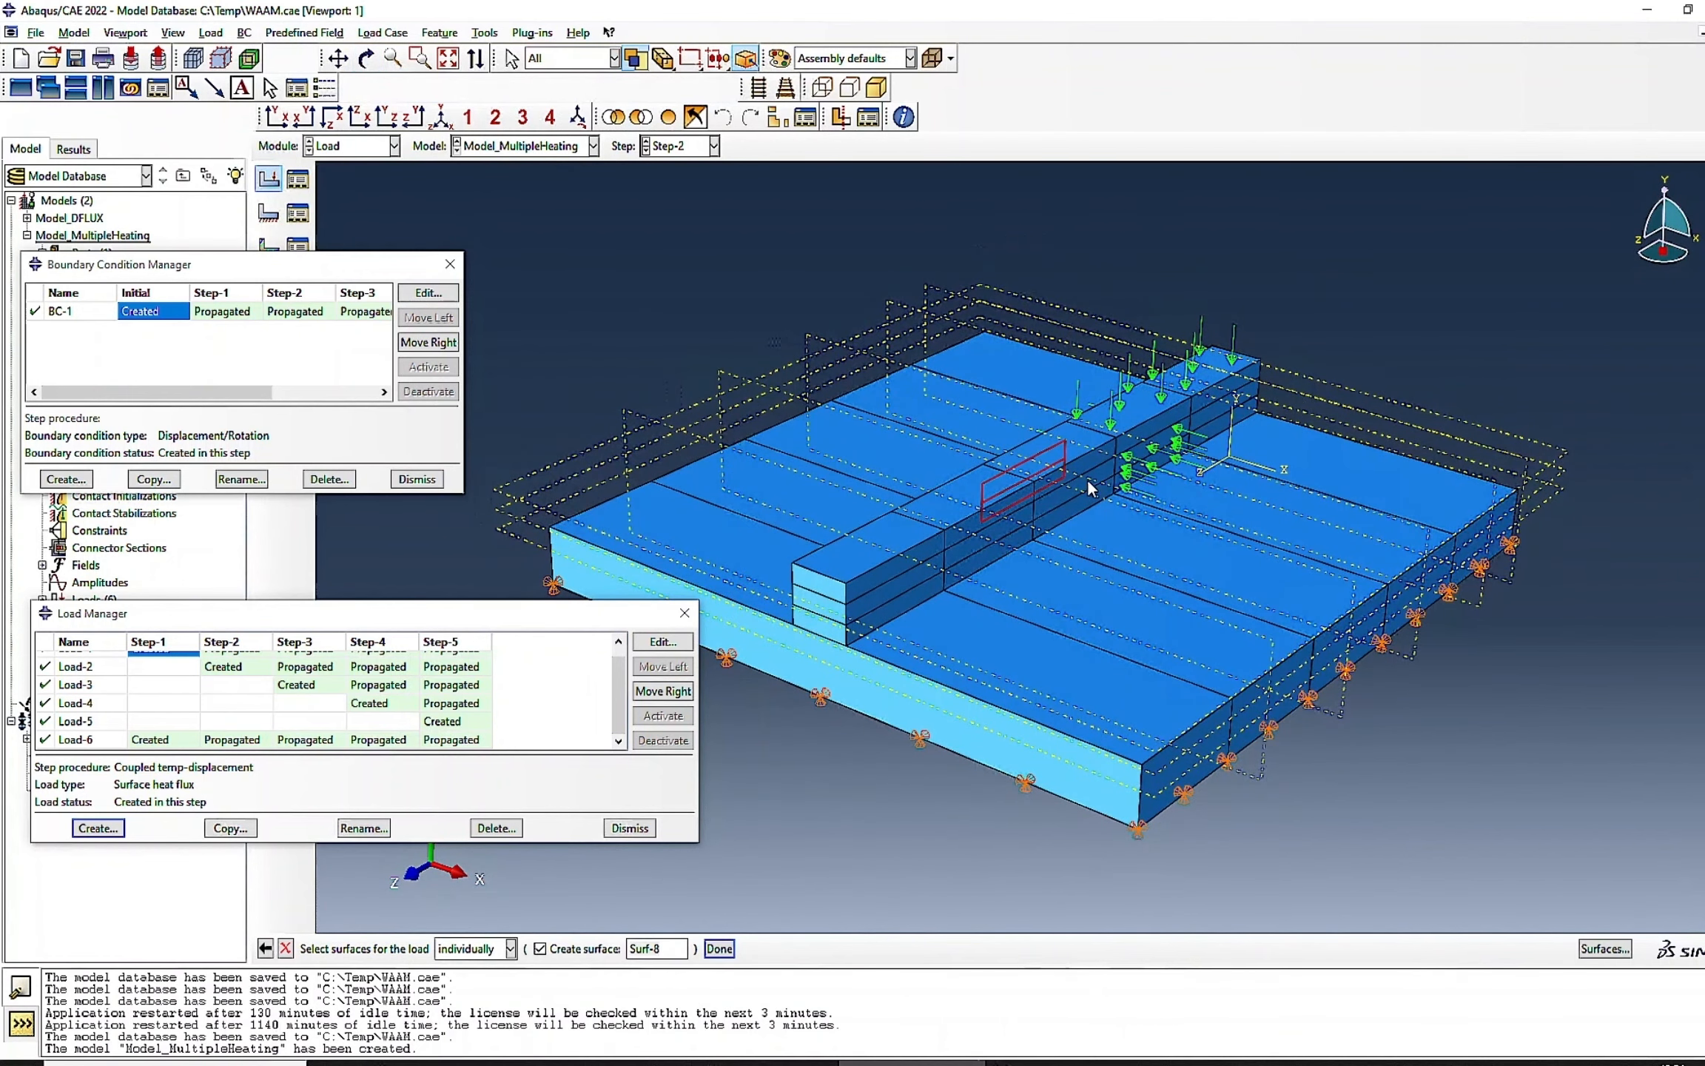
left_click(719, 948)
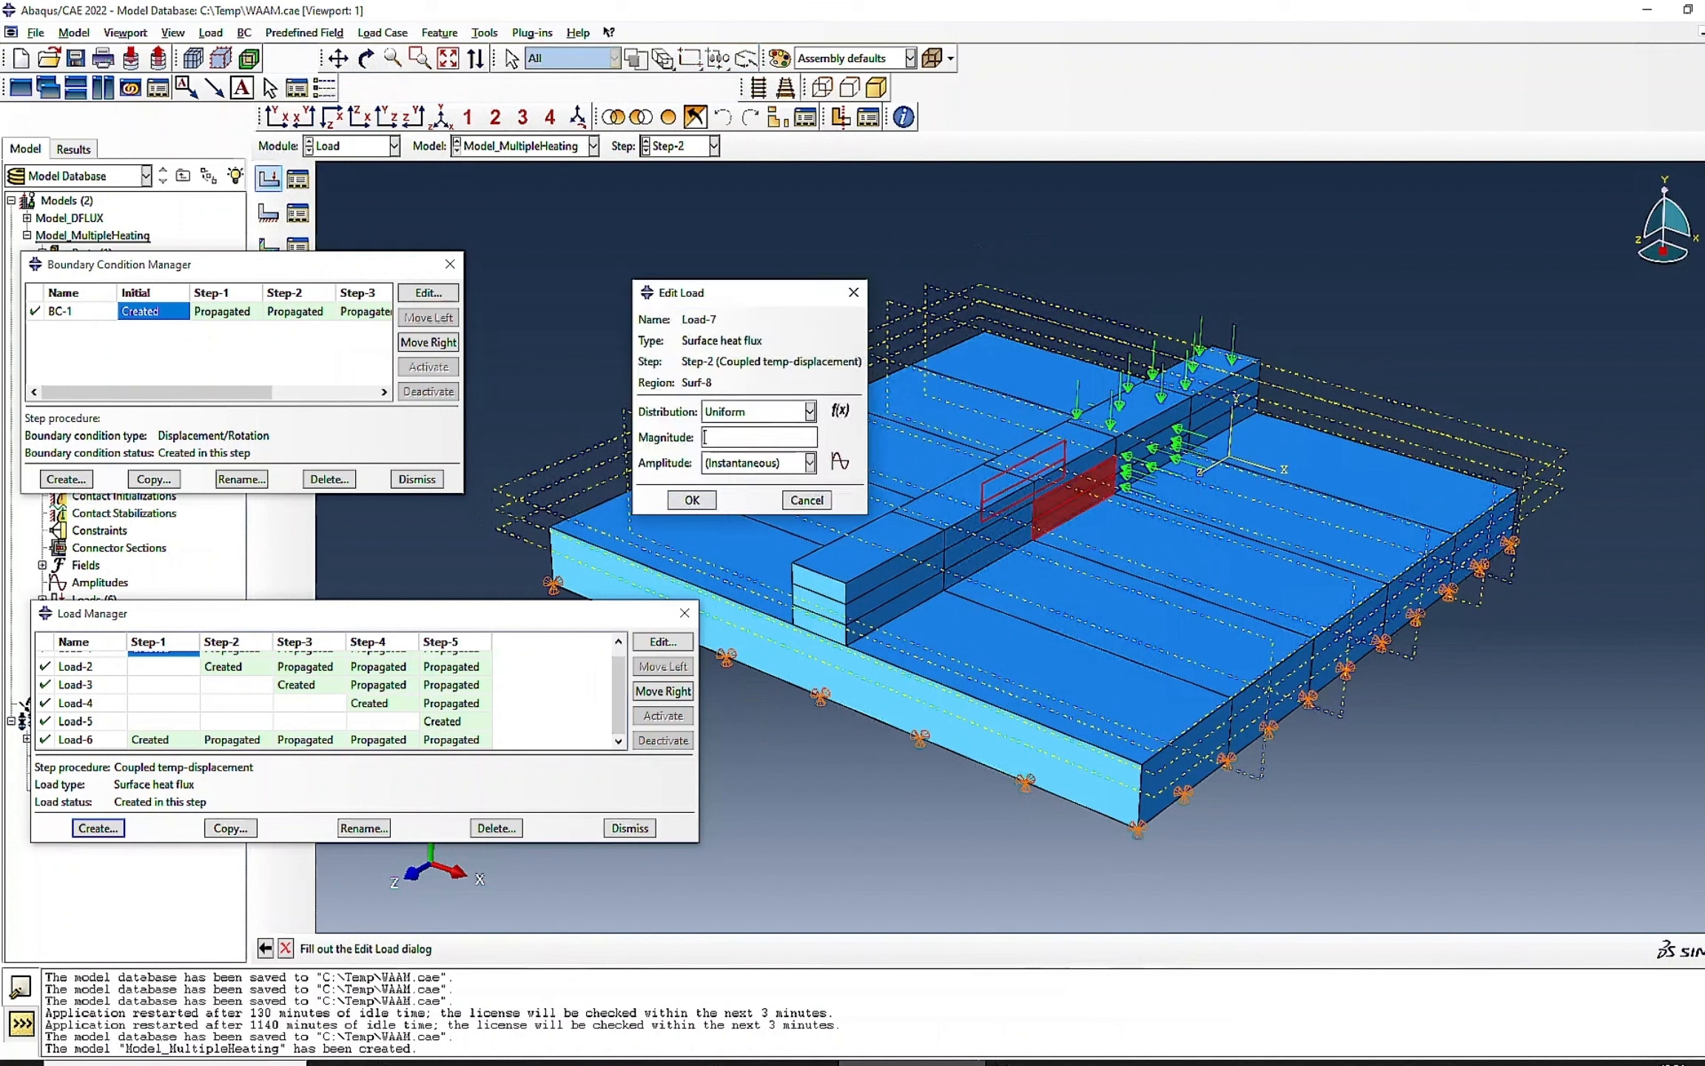
left_click(692, 500)
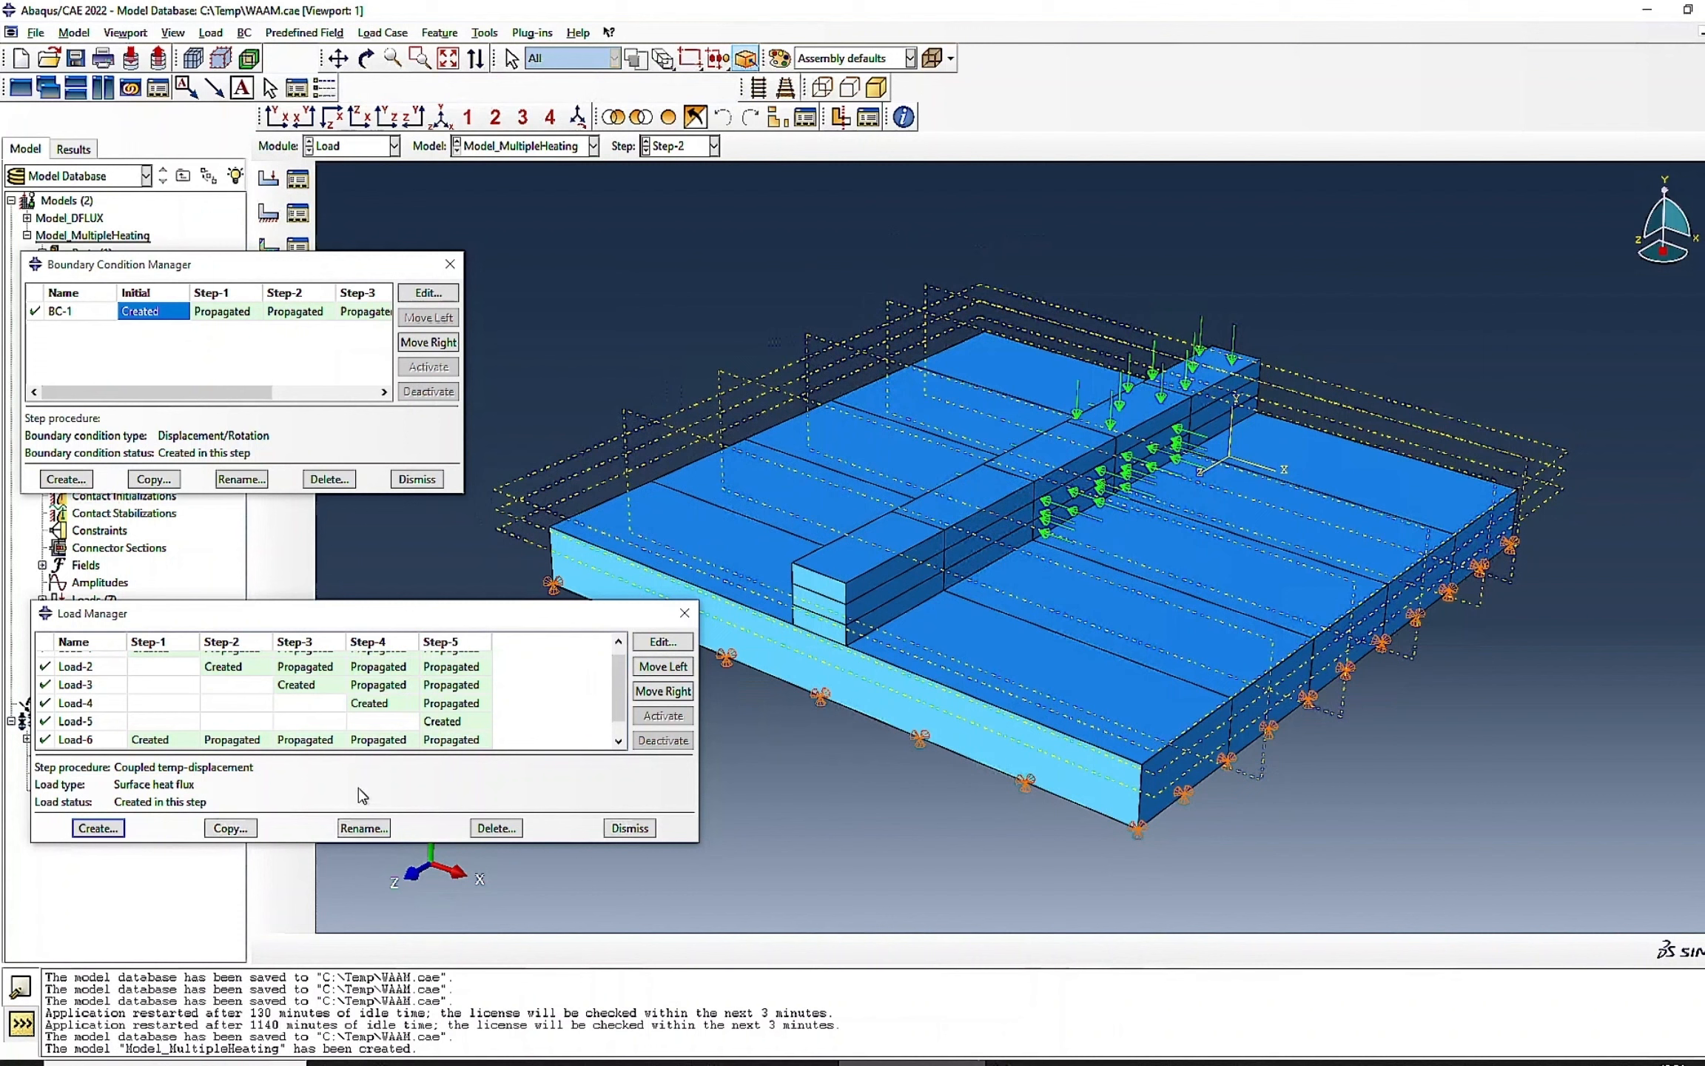
- Compare the regions and magnitudes of Load-2 and Load-7, both created in Step-2, without editing them
scroll(316, 714, "down", 1)
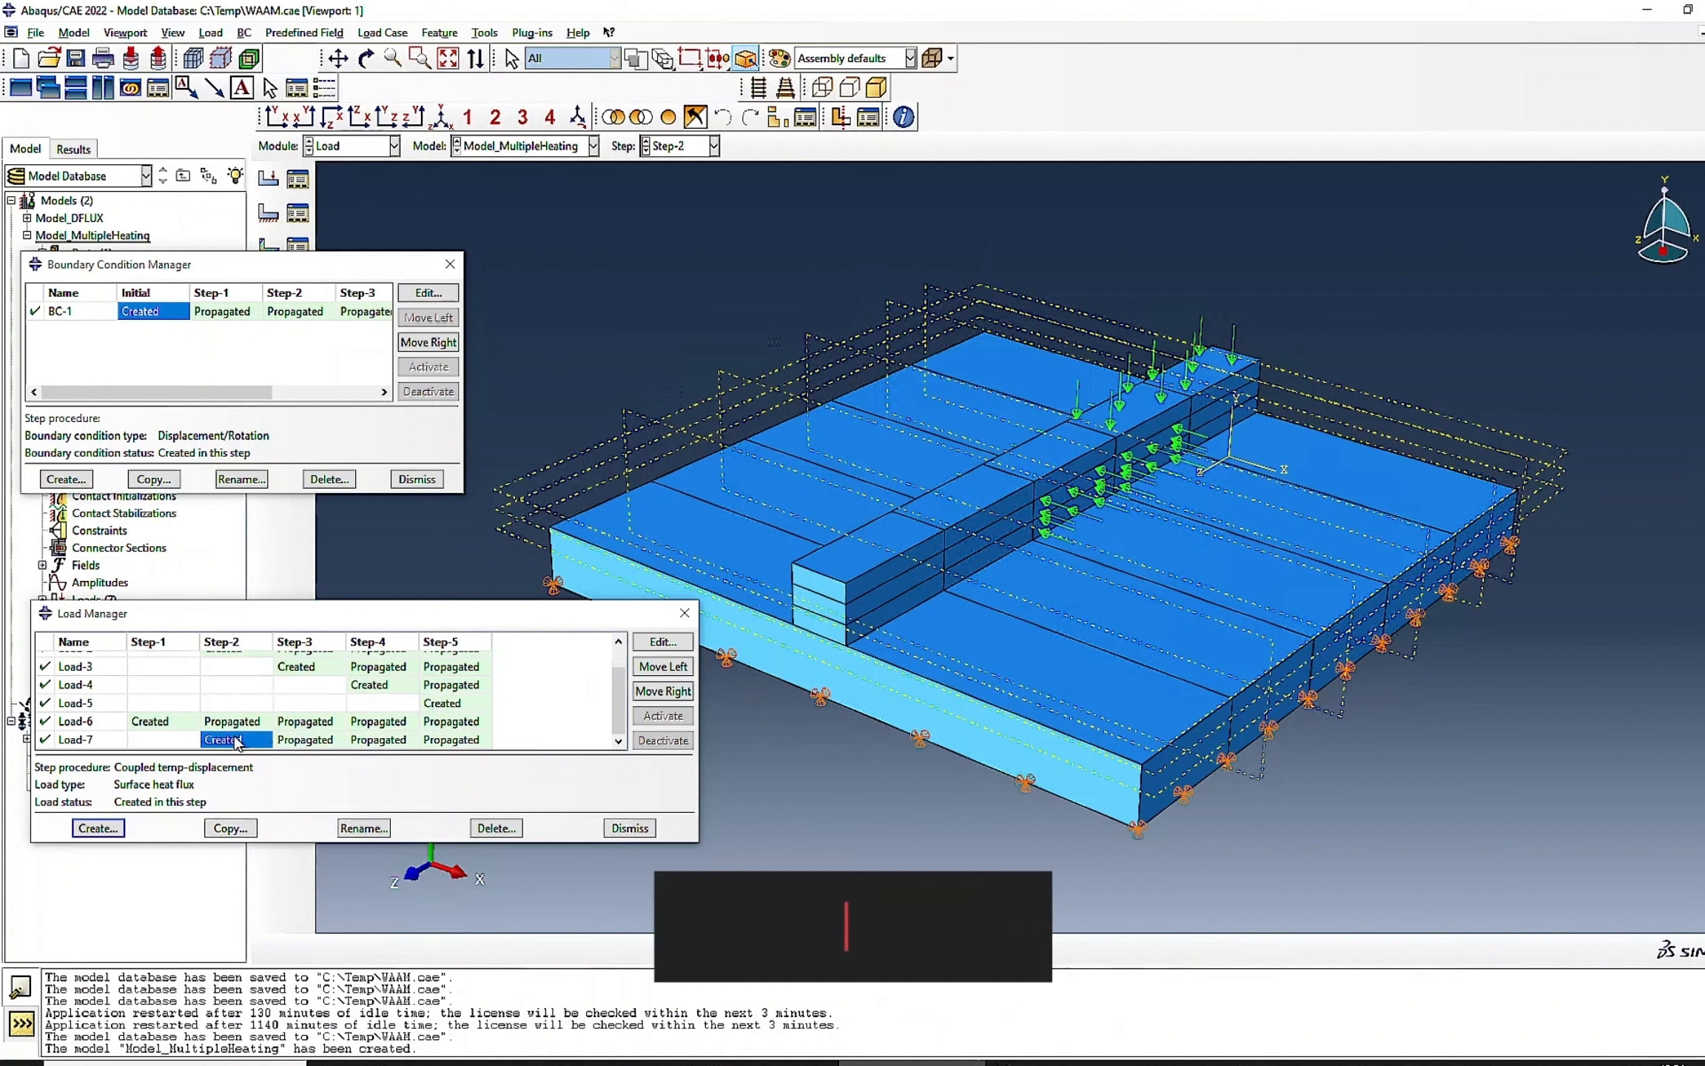
scroll(237, 733, "up", 2)
left_click(235, 678)
double_click(235, 679)
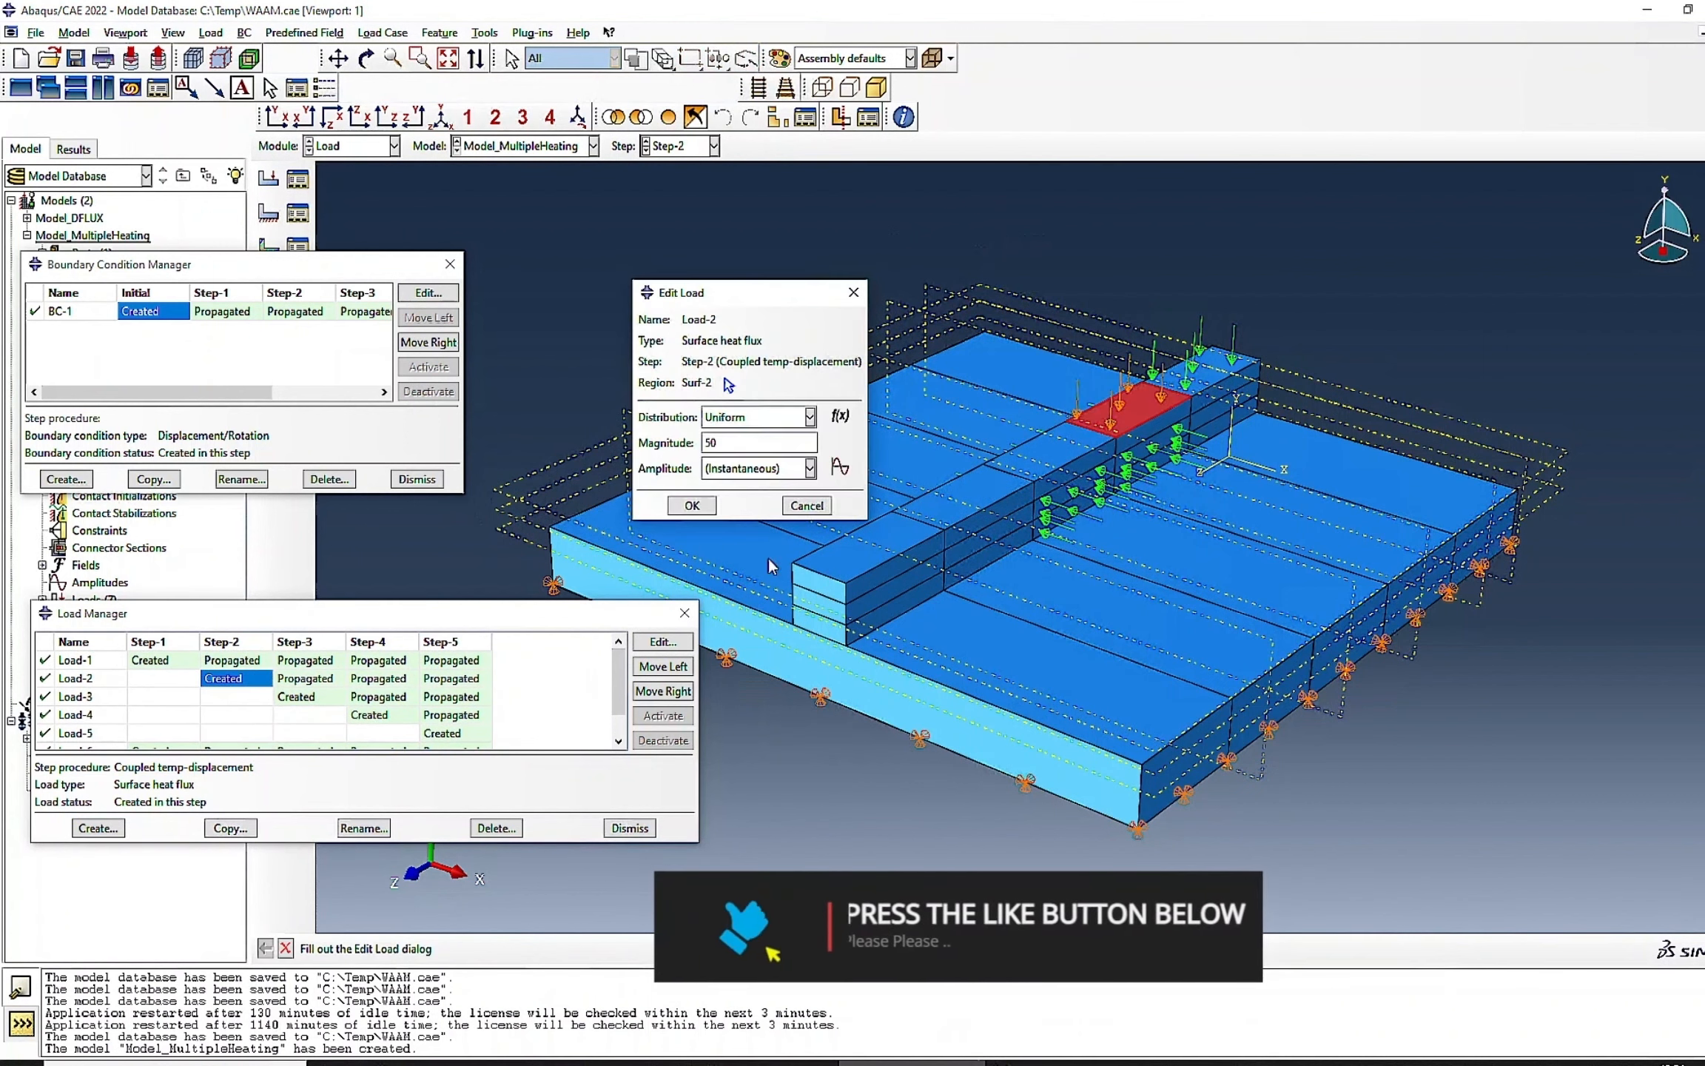
left_click(803, 507)
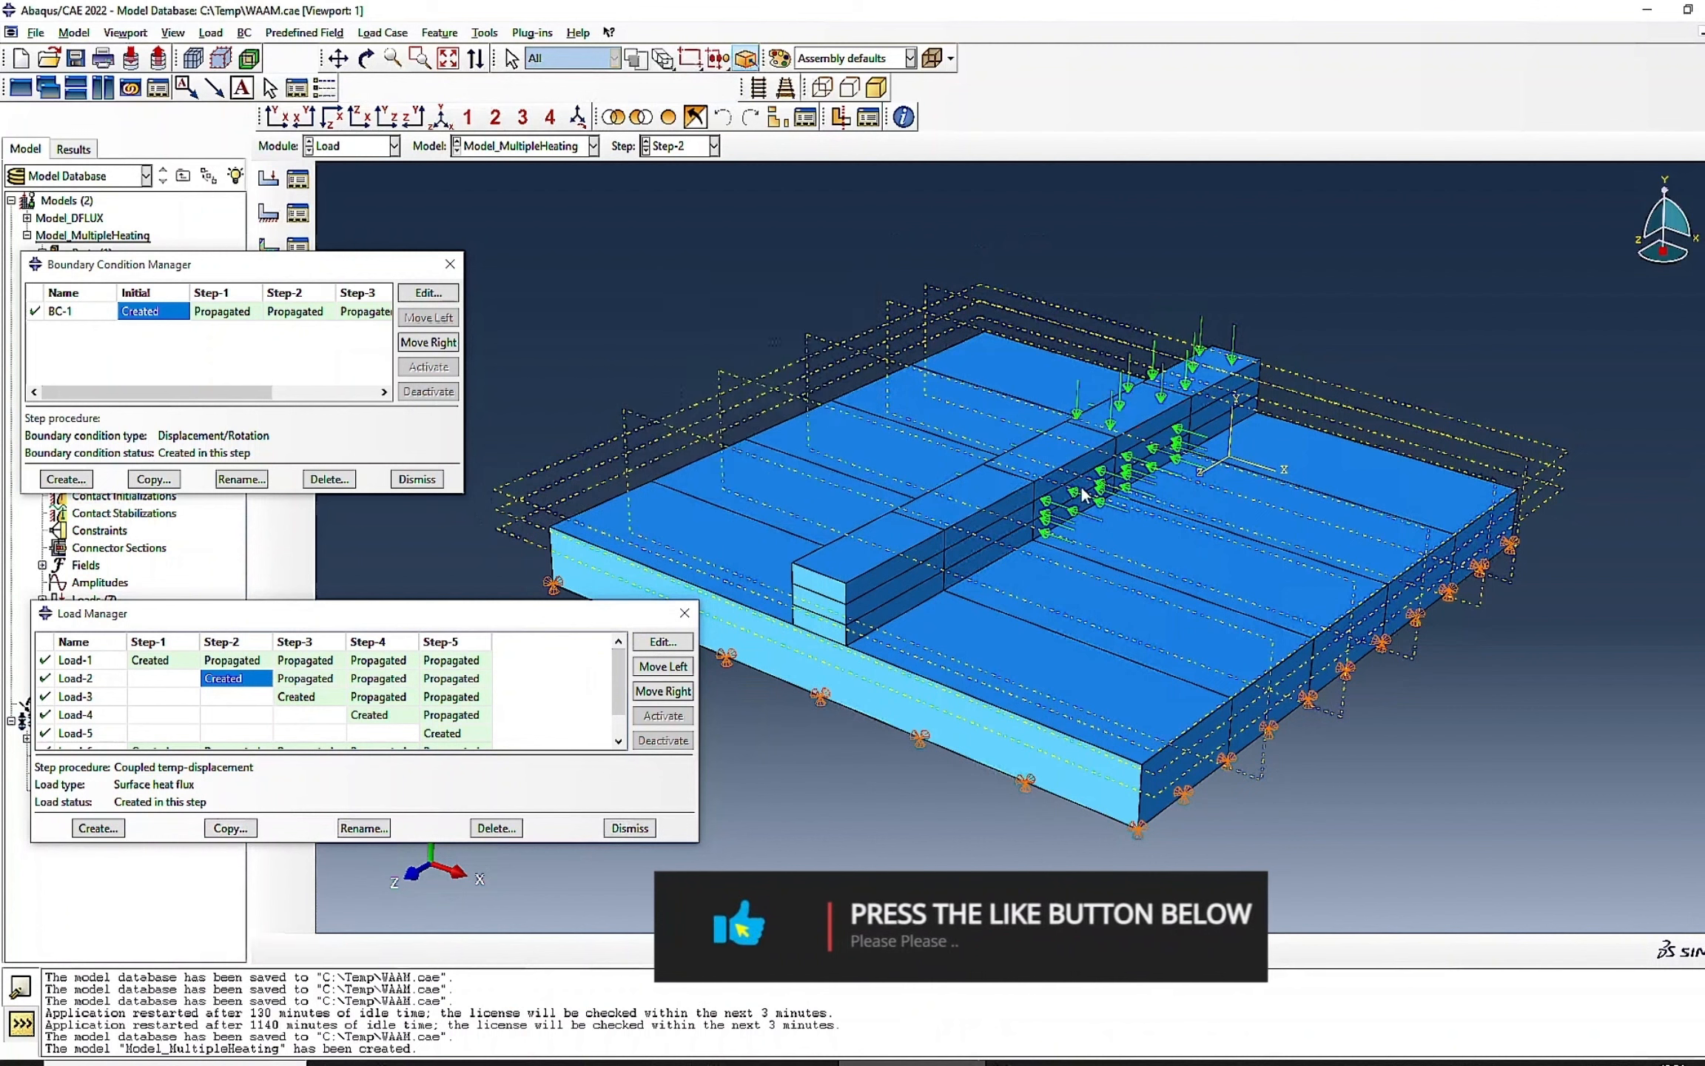
scroll(268, 718, "down", 1)
scroll(268, 718, "down", 2)
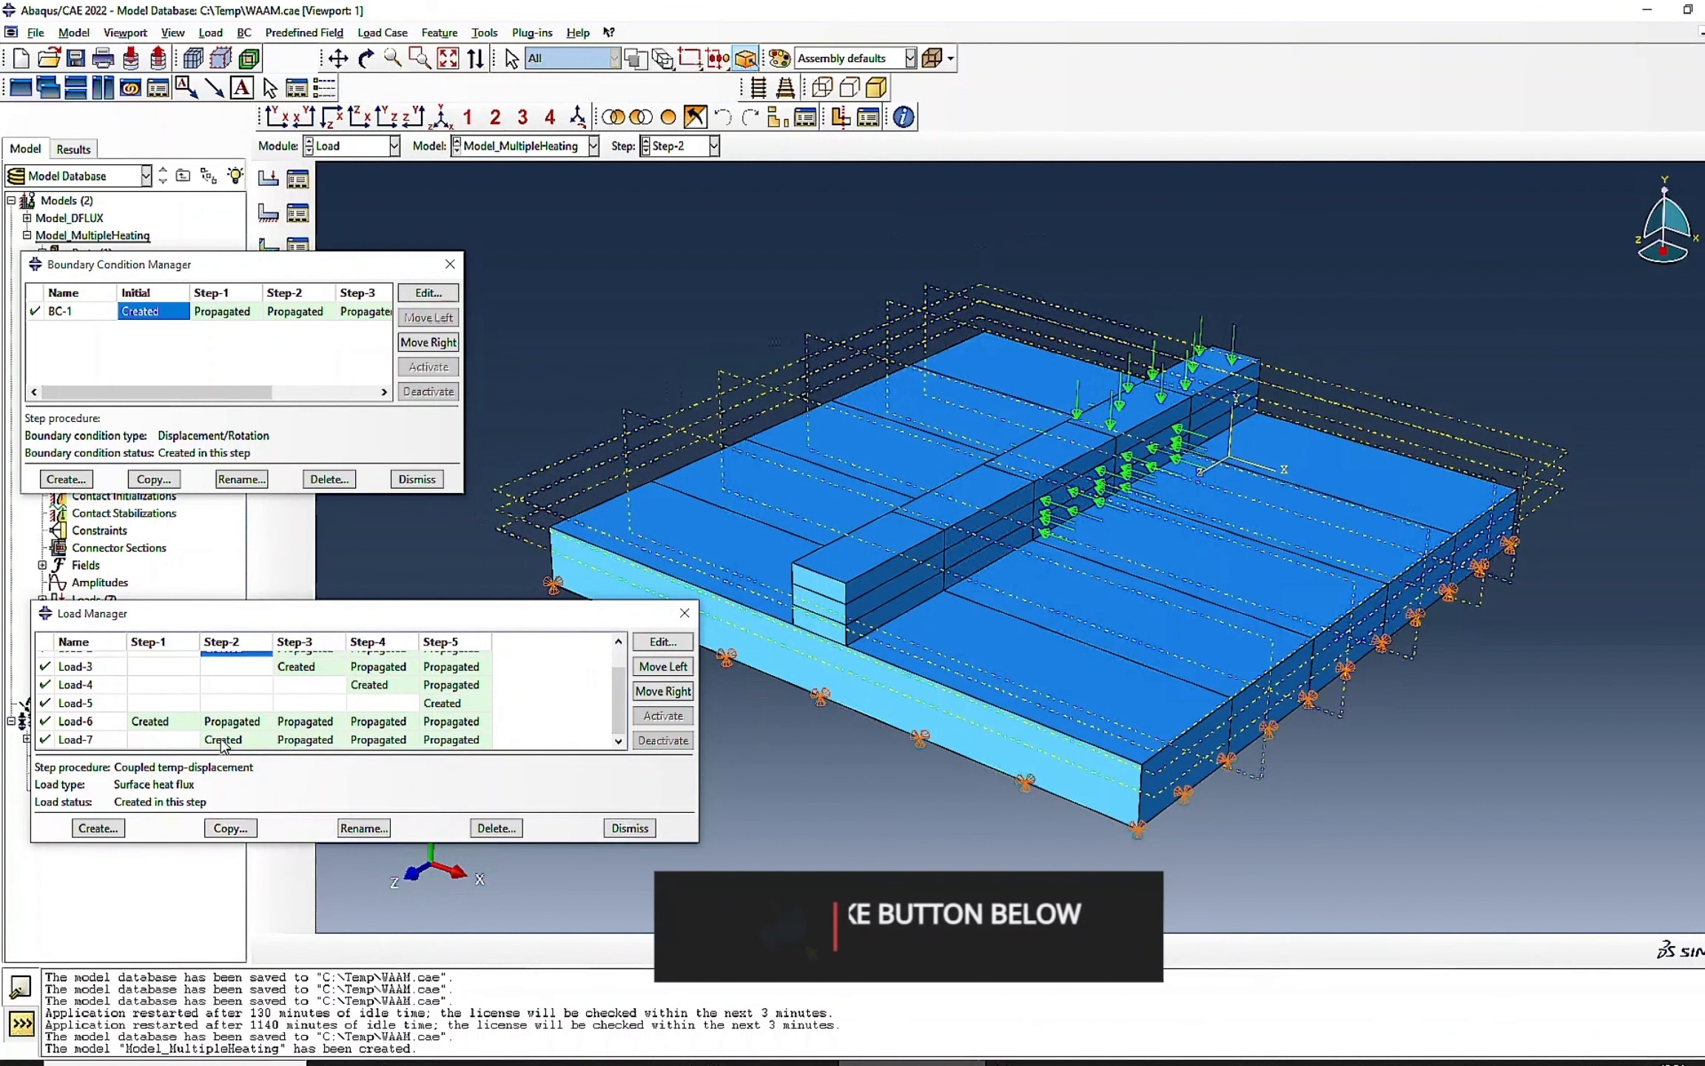
double_click(235, 739)
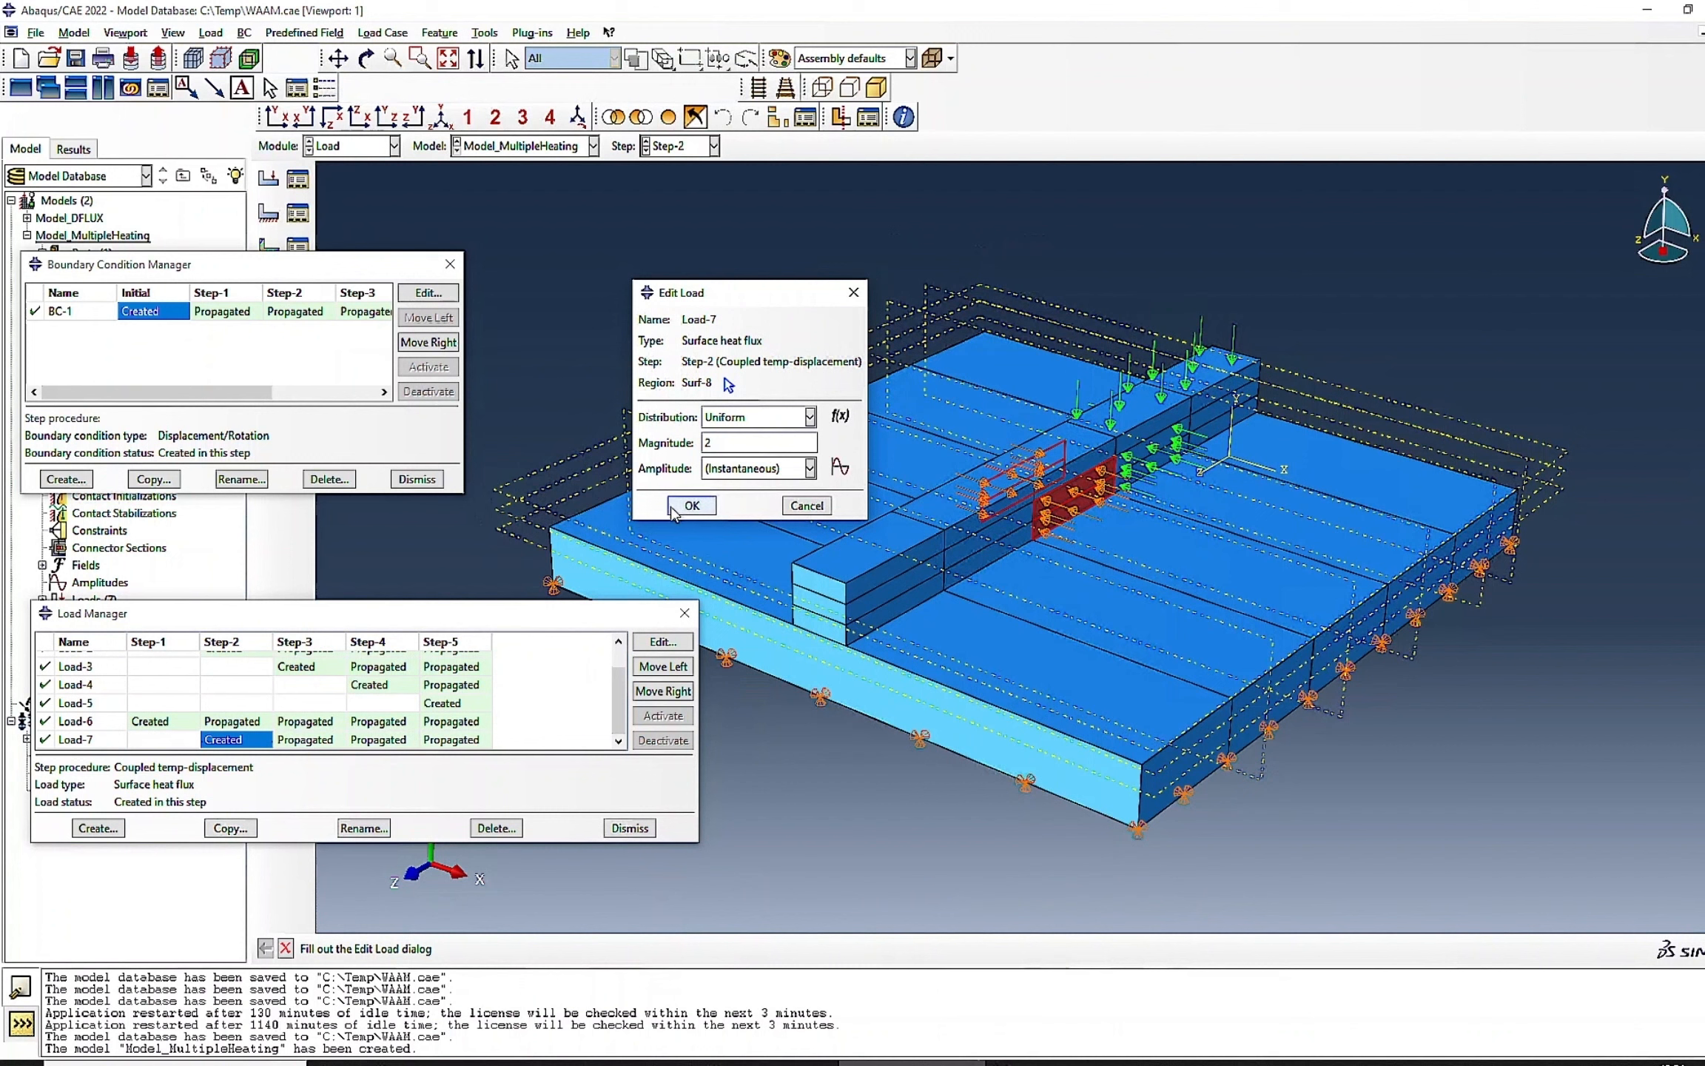
left_click(692, 506)
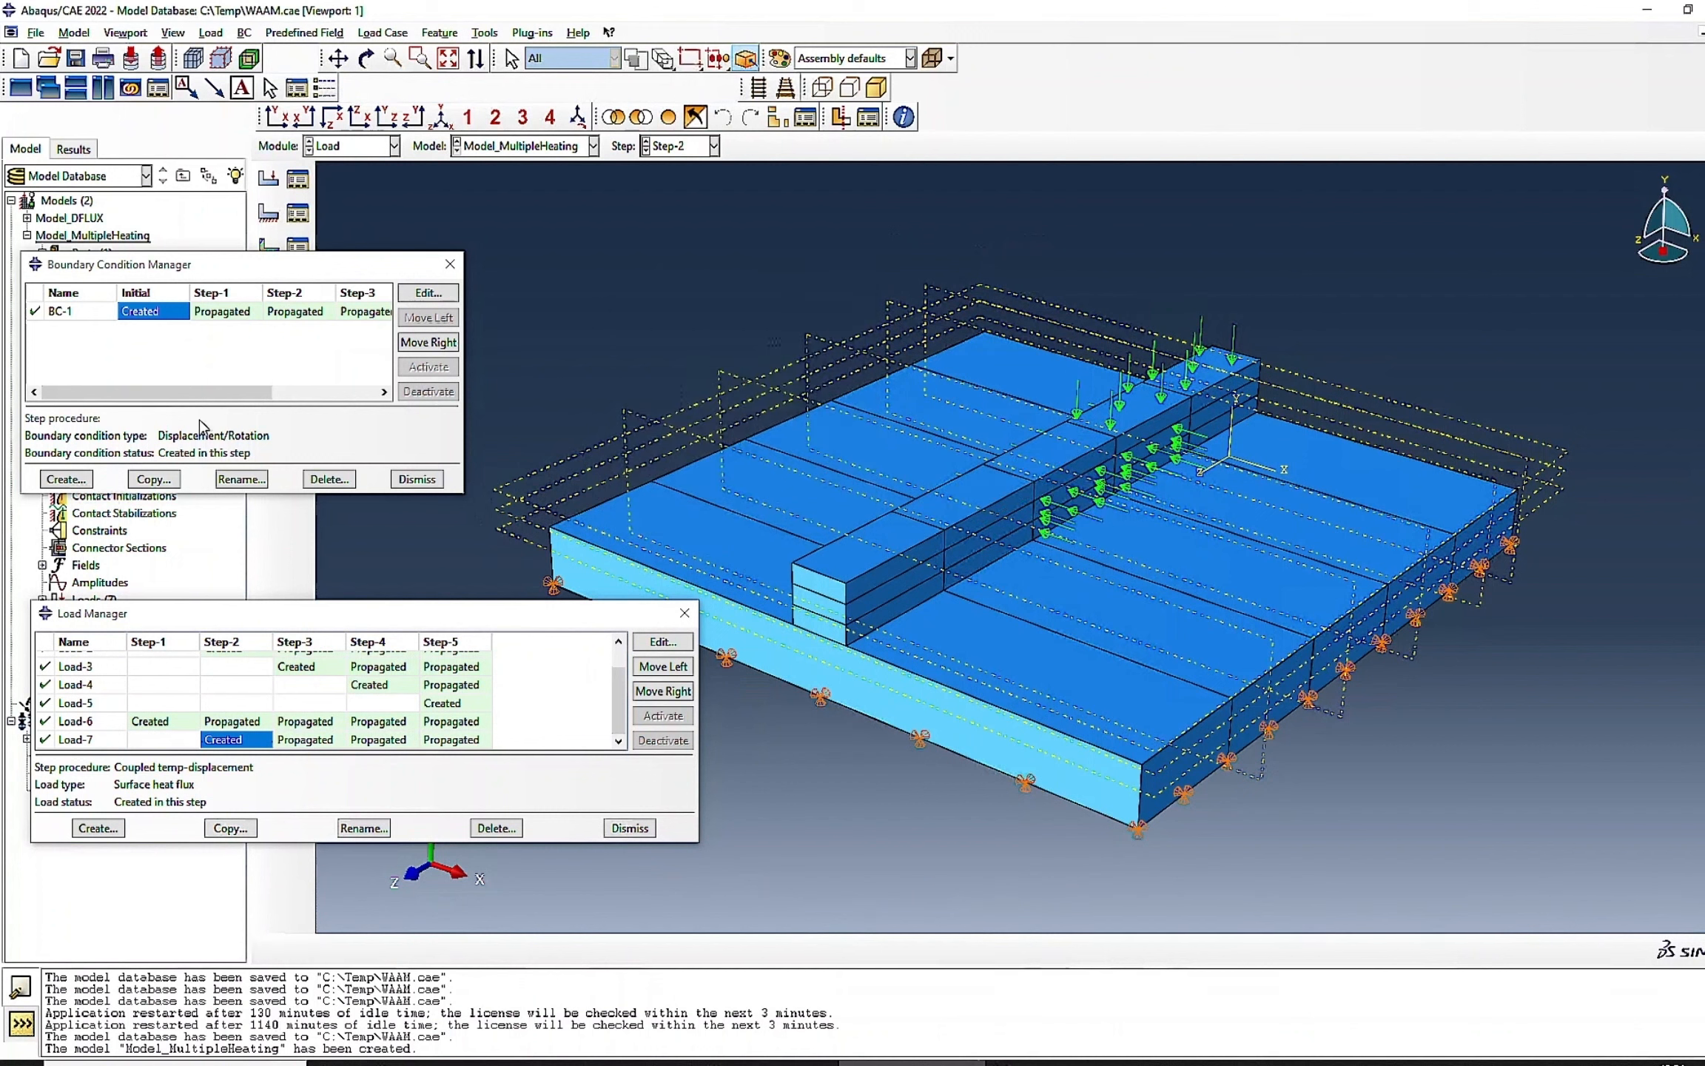
- Create a uniform surface heat flux in Step-3 on both sides of the fourth bead segment, using the side faces below the top layer
left_click(99, 828)
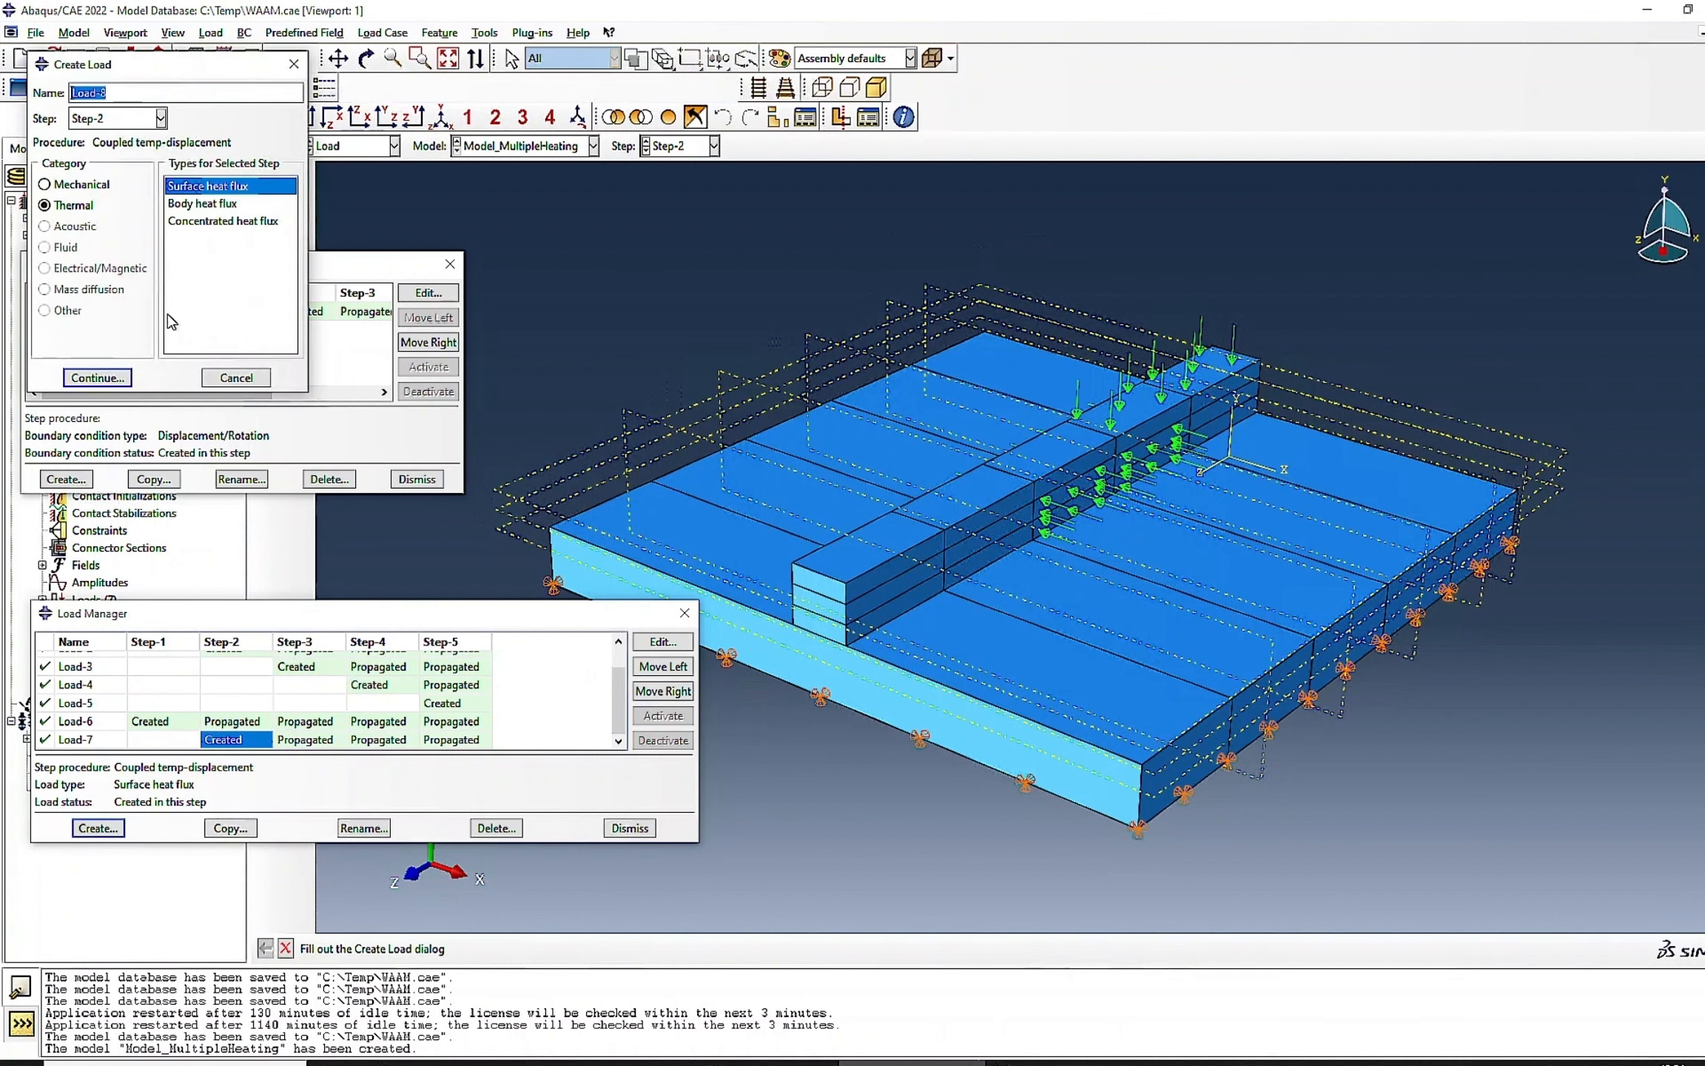
left_click(100, 120)
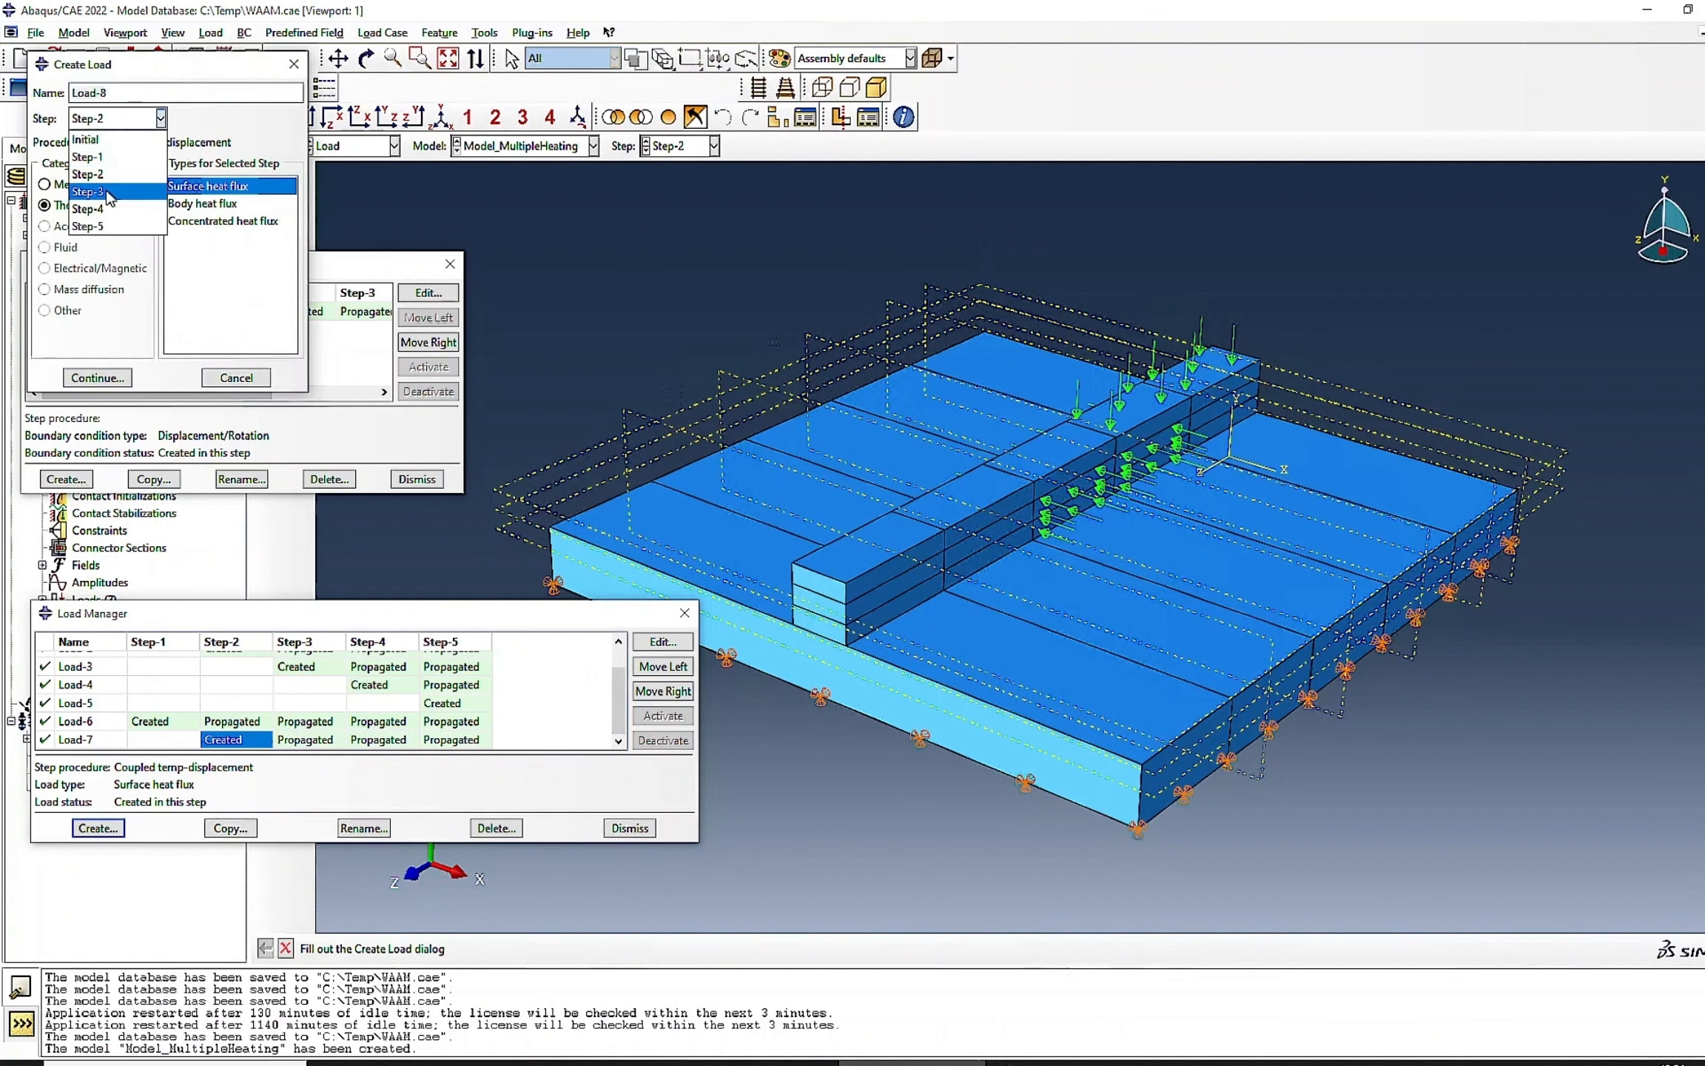
left_click(111, 181)
left_click(97, 377)
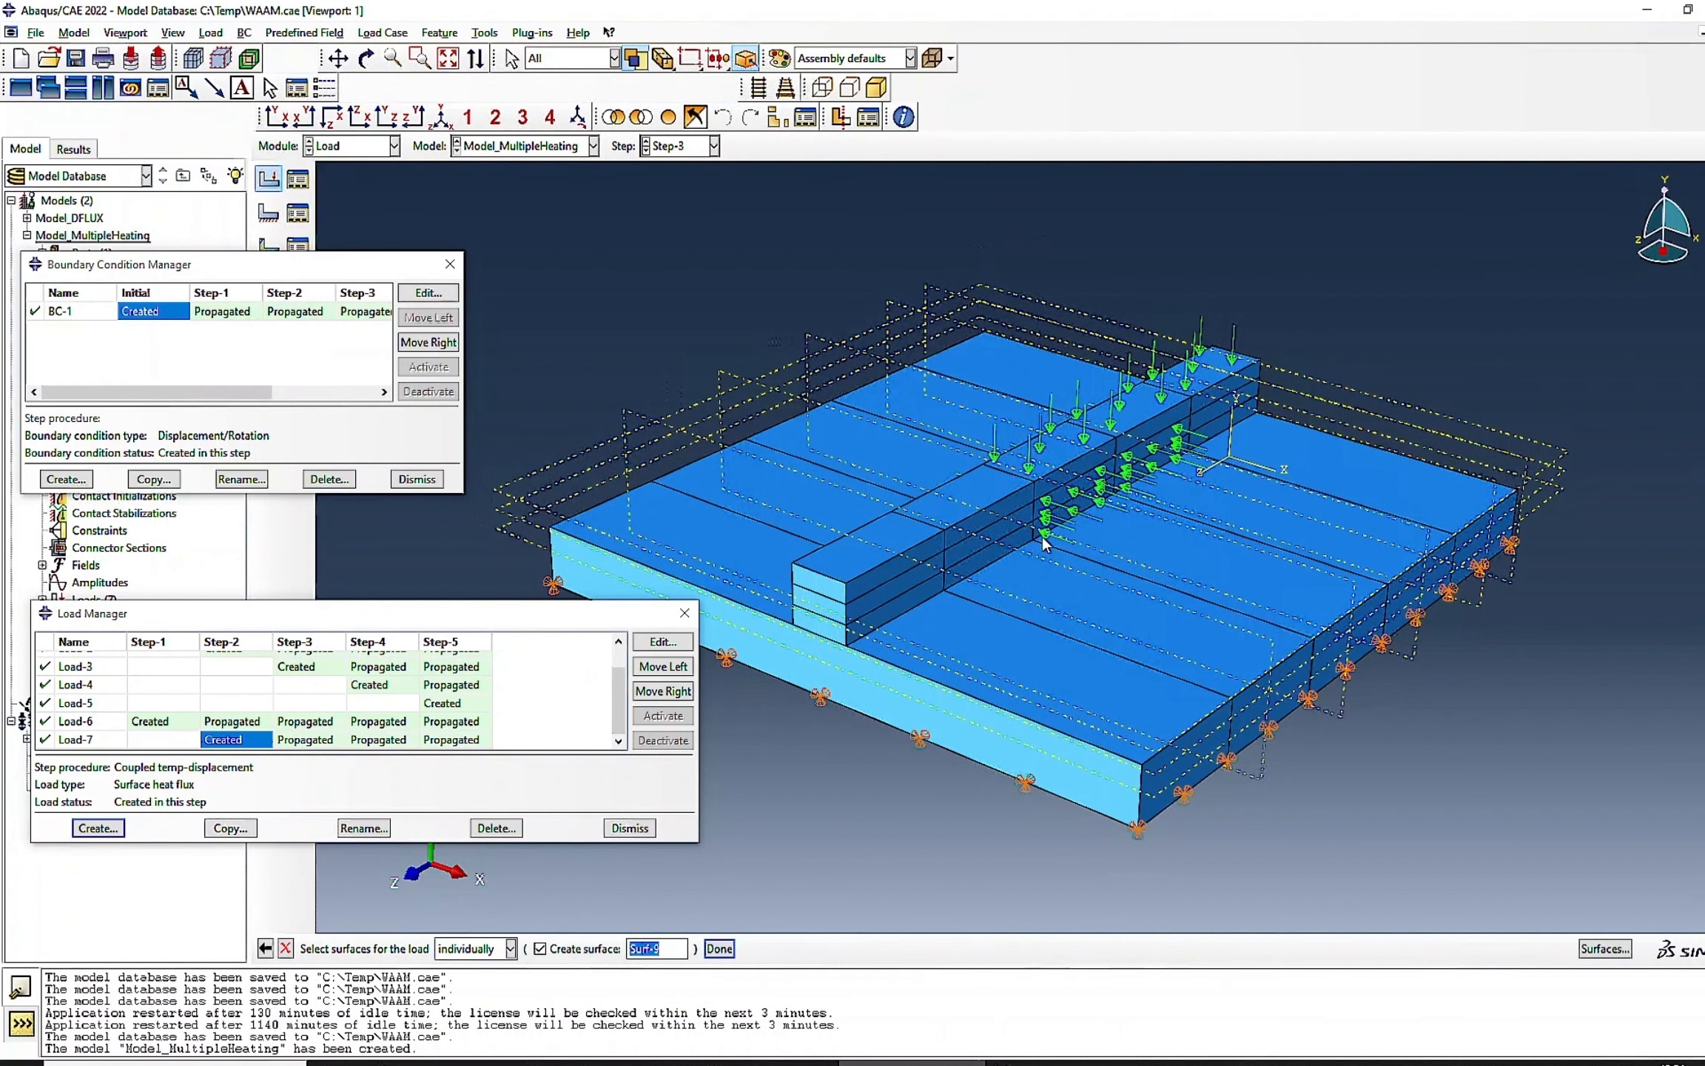
left_click(998, 545)
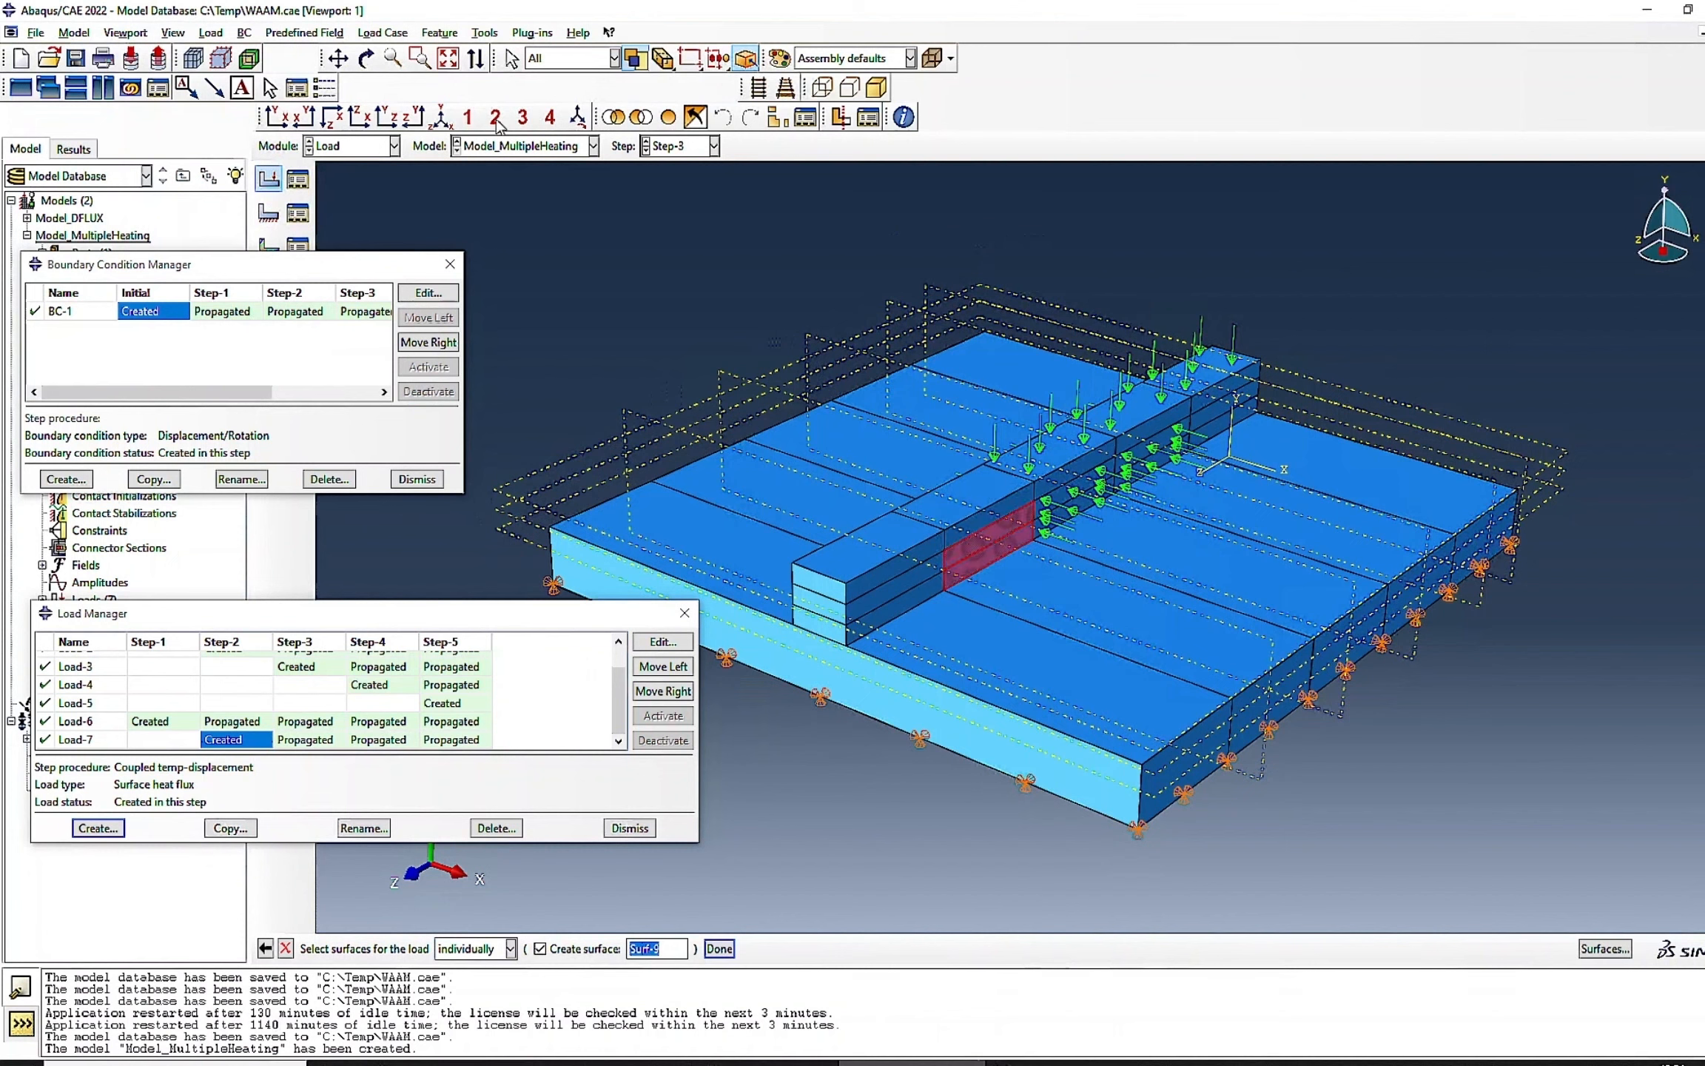
left_click(366, 58)
left_click_drag(862, 625, 1305, 625)
left_click(366, 57)
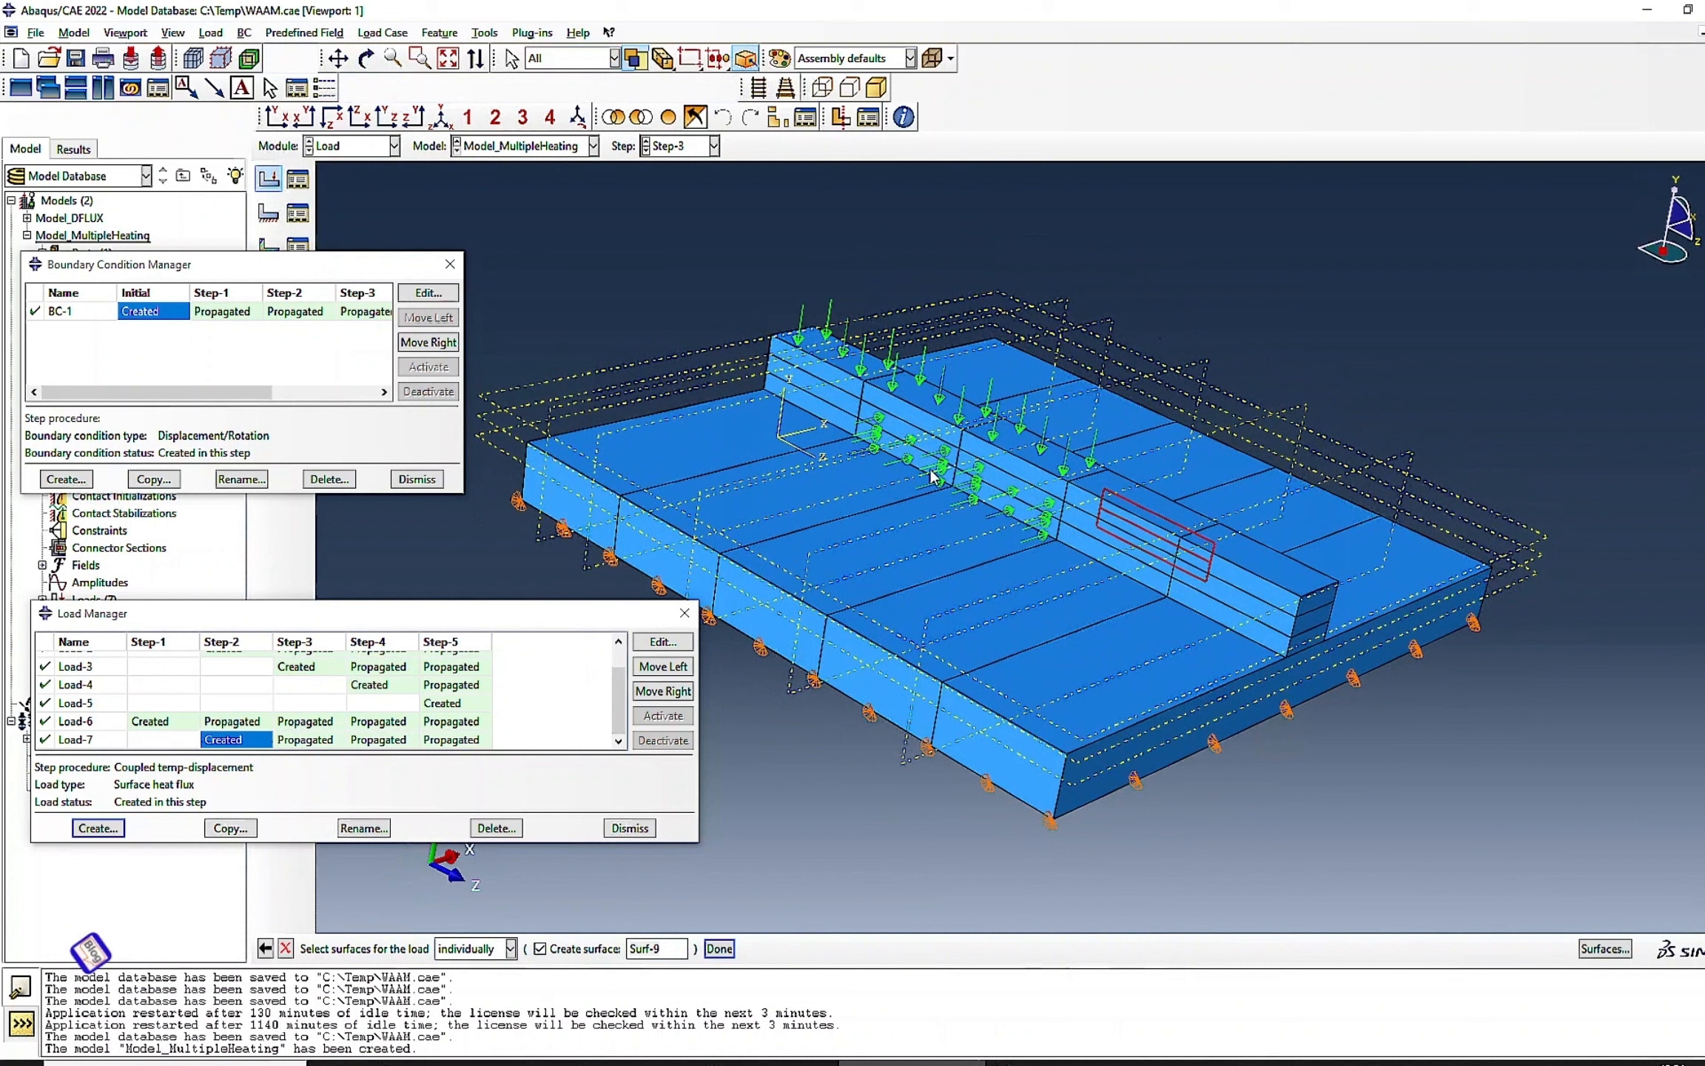
left_click(1078, 523, "shift")
left_click(1076, 542, "shift")
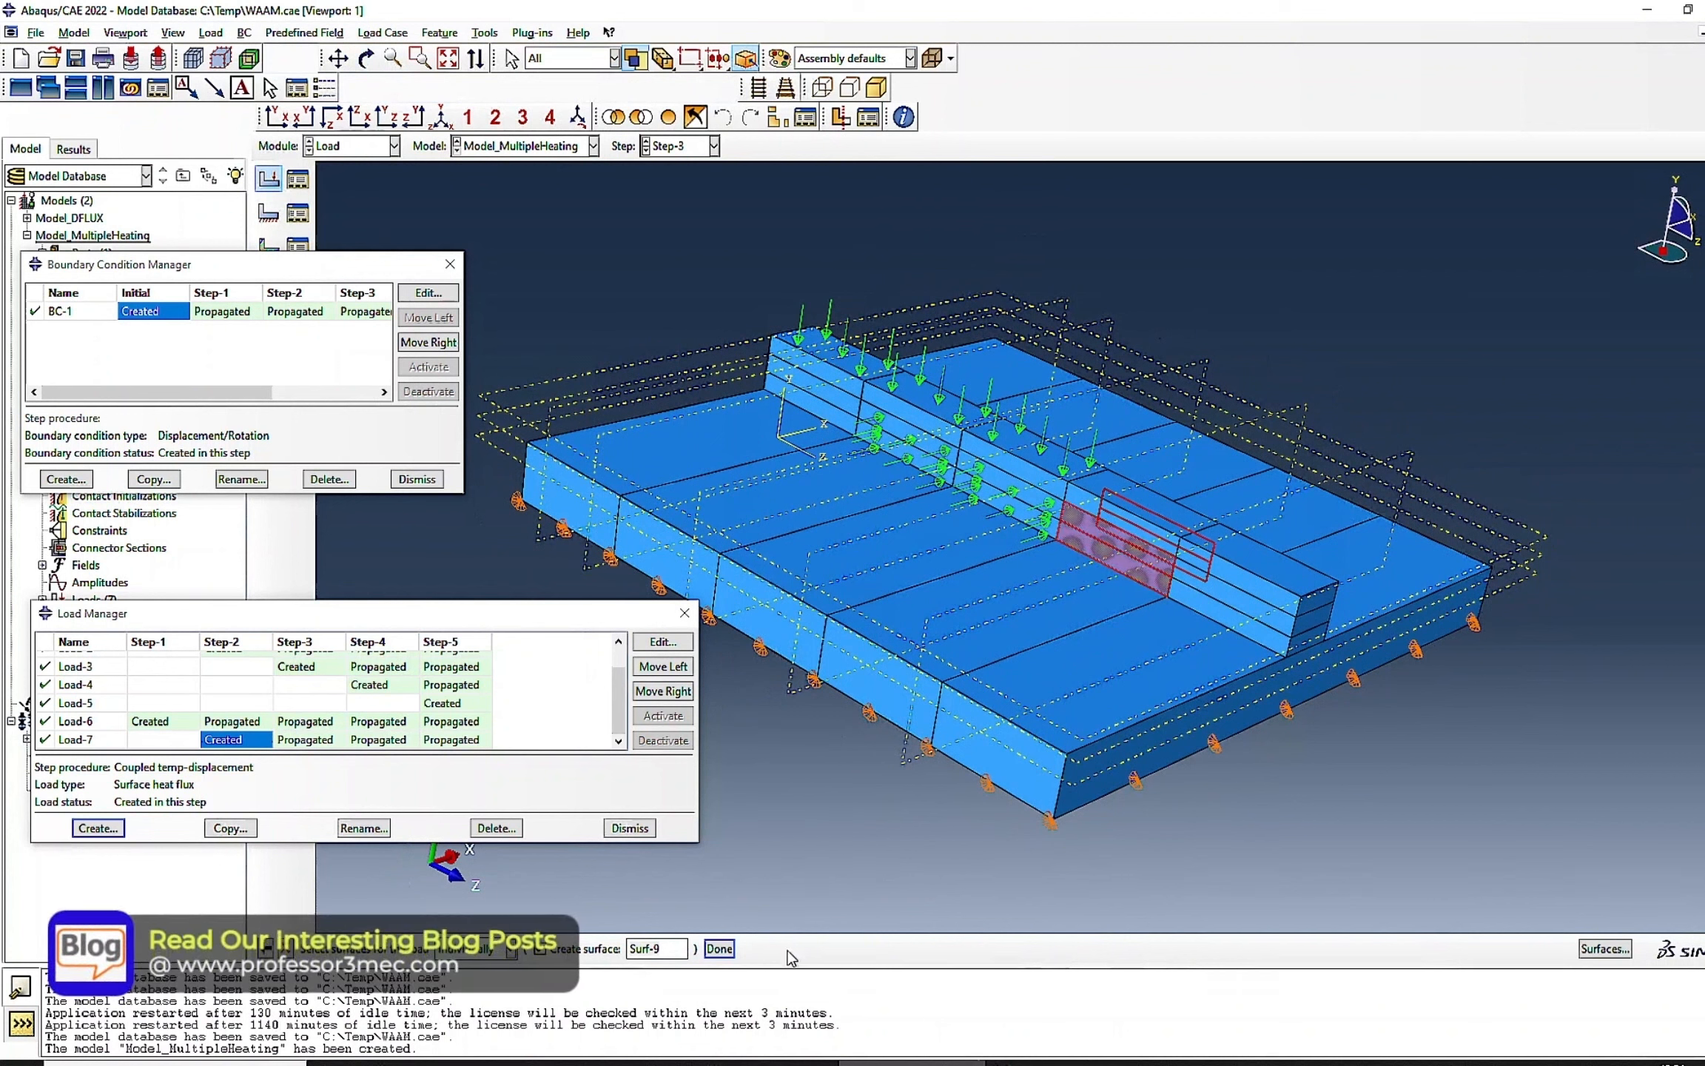
left_click(720, 948)
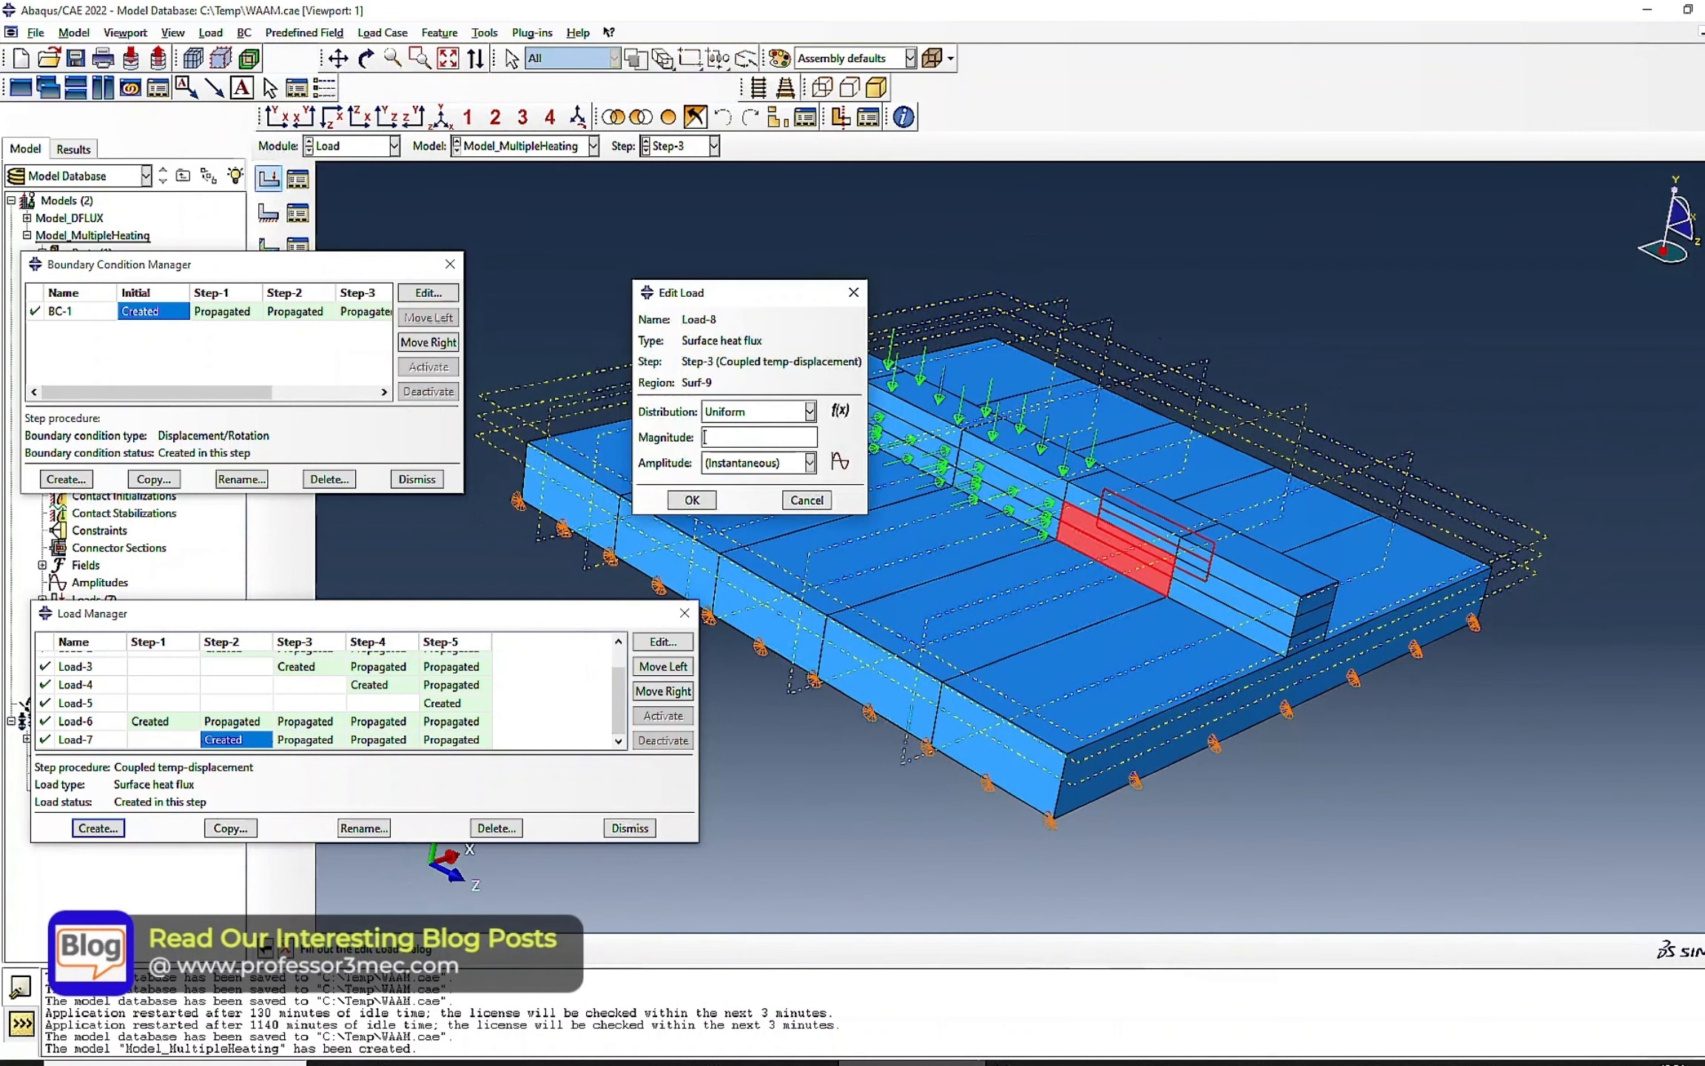
left_click(692, 500)
- Create a uniform surface heat flux of magnitude 2 in Step-4 on the fifth bead segment's side faces below the top layer, on both sides
left_click(366, 59)
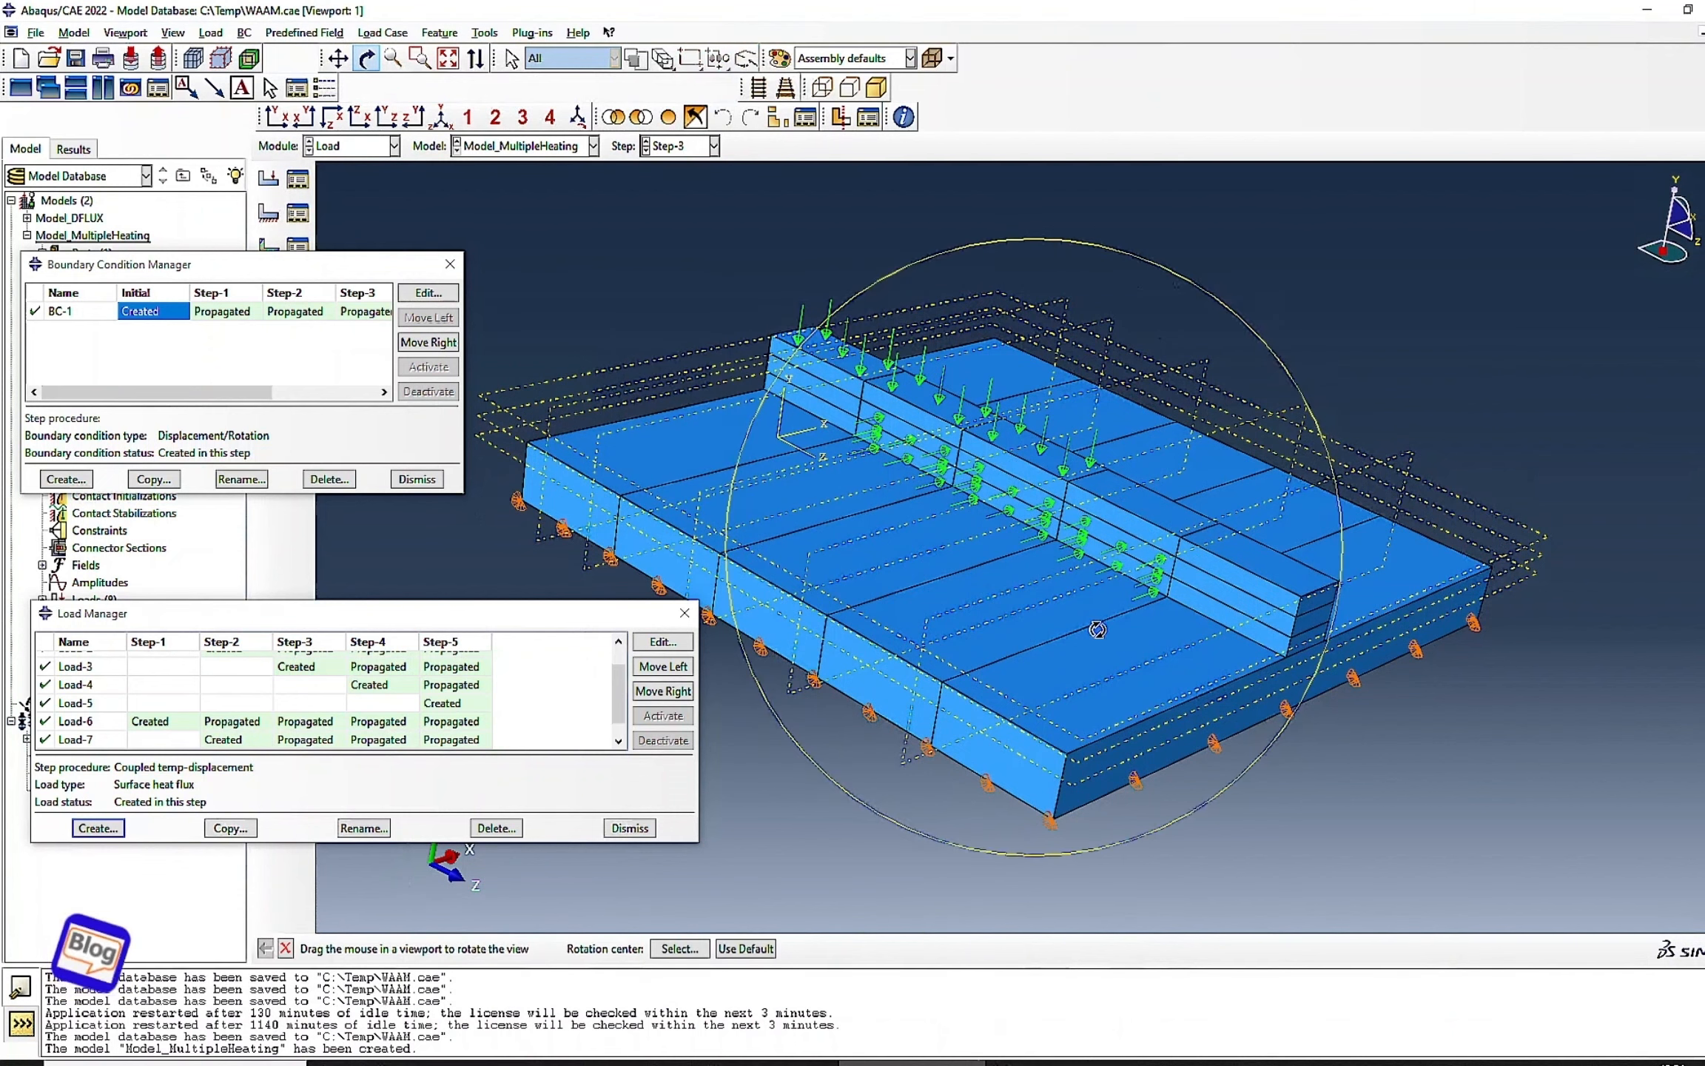
left_click_drag(1098, 630, 829, 637)
scroll(356, 722, "down", 1)
left_click(309, 740)
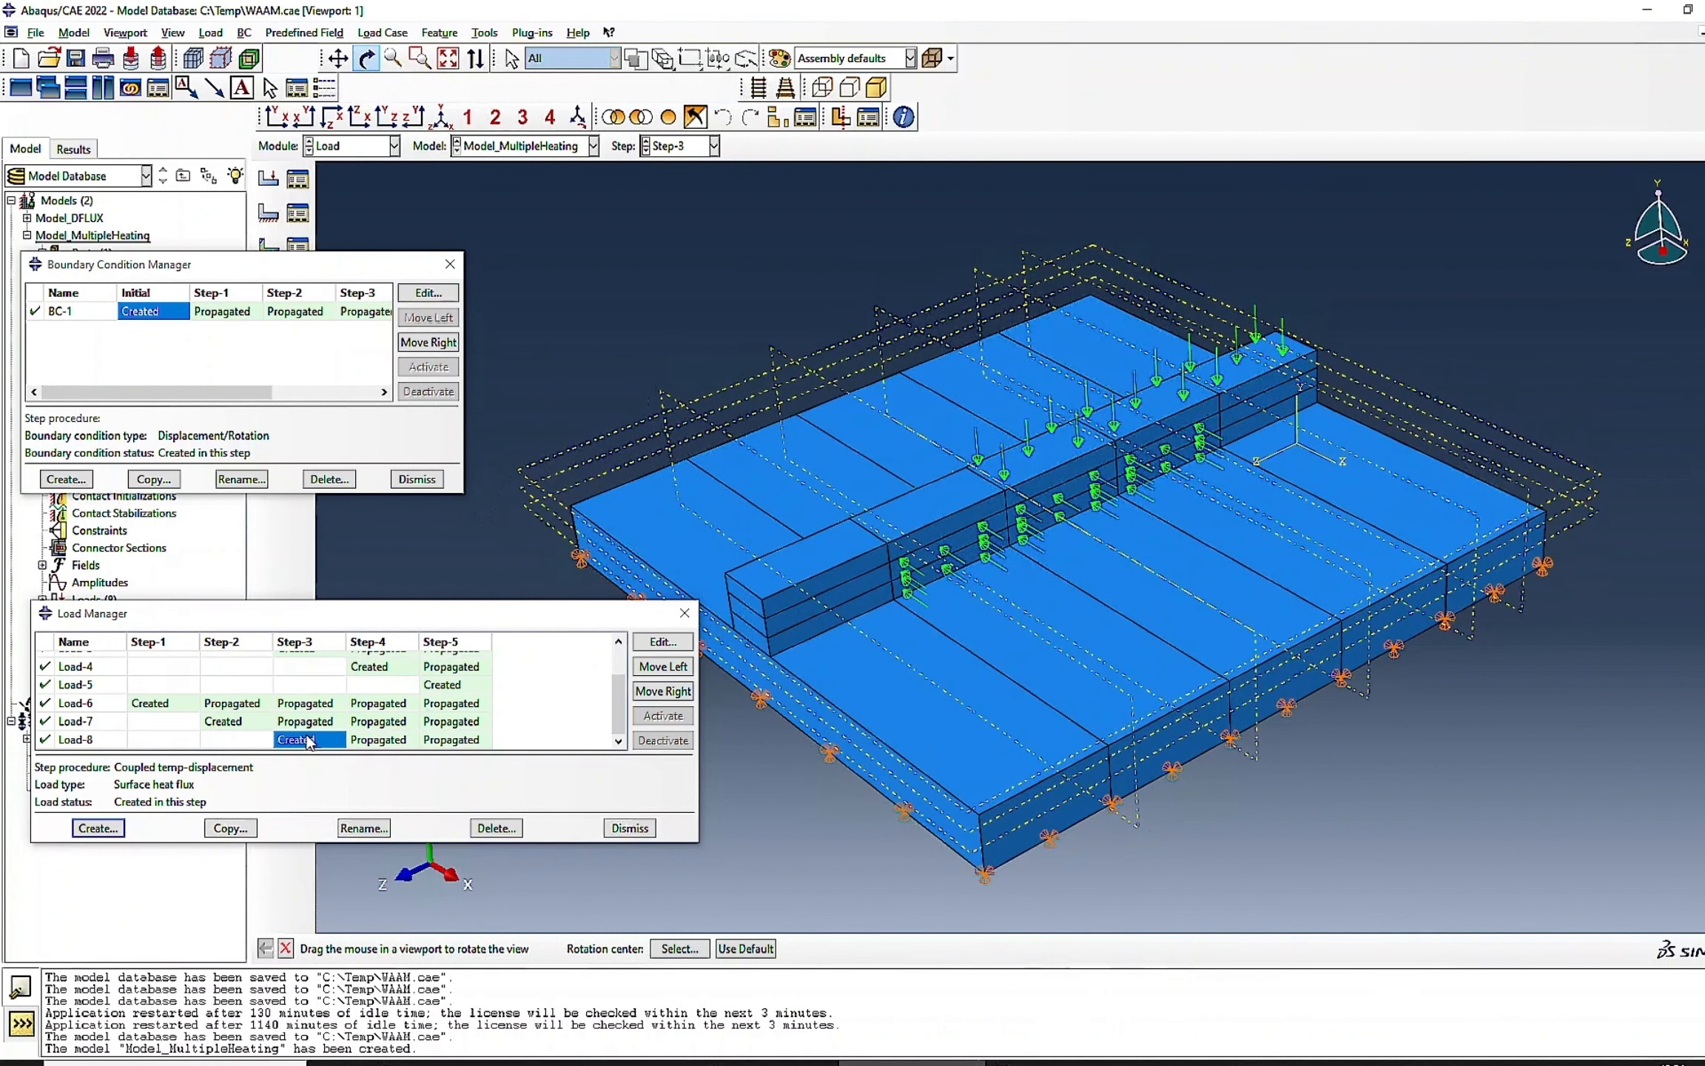
left_click(98, 828)
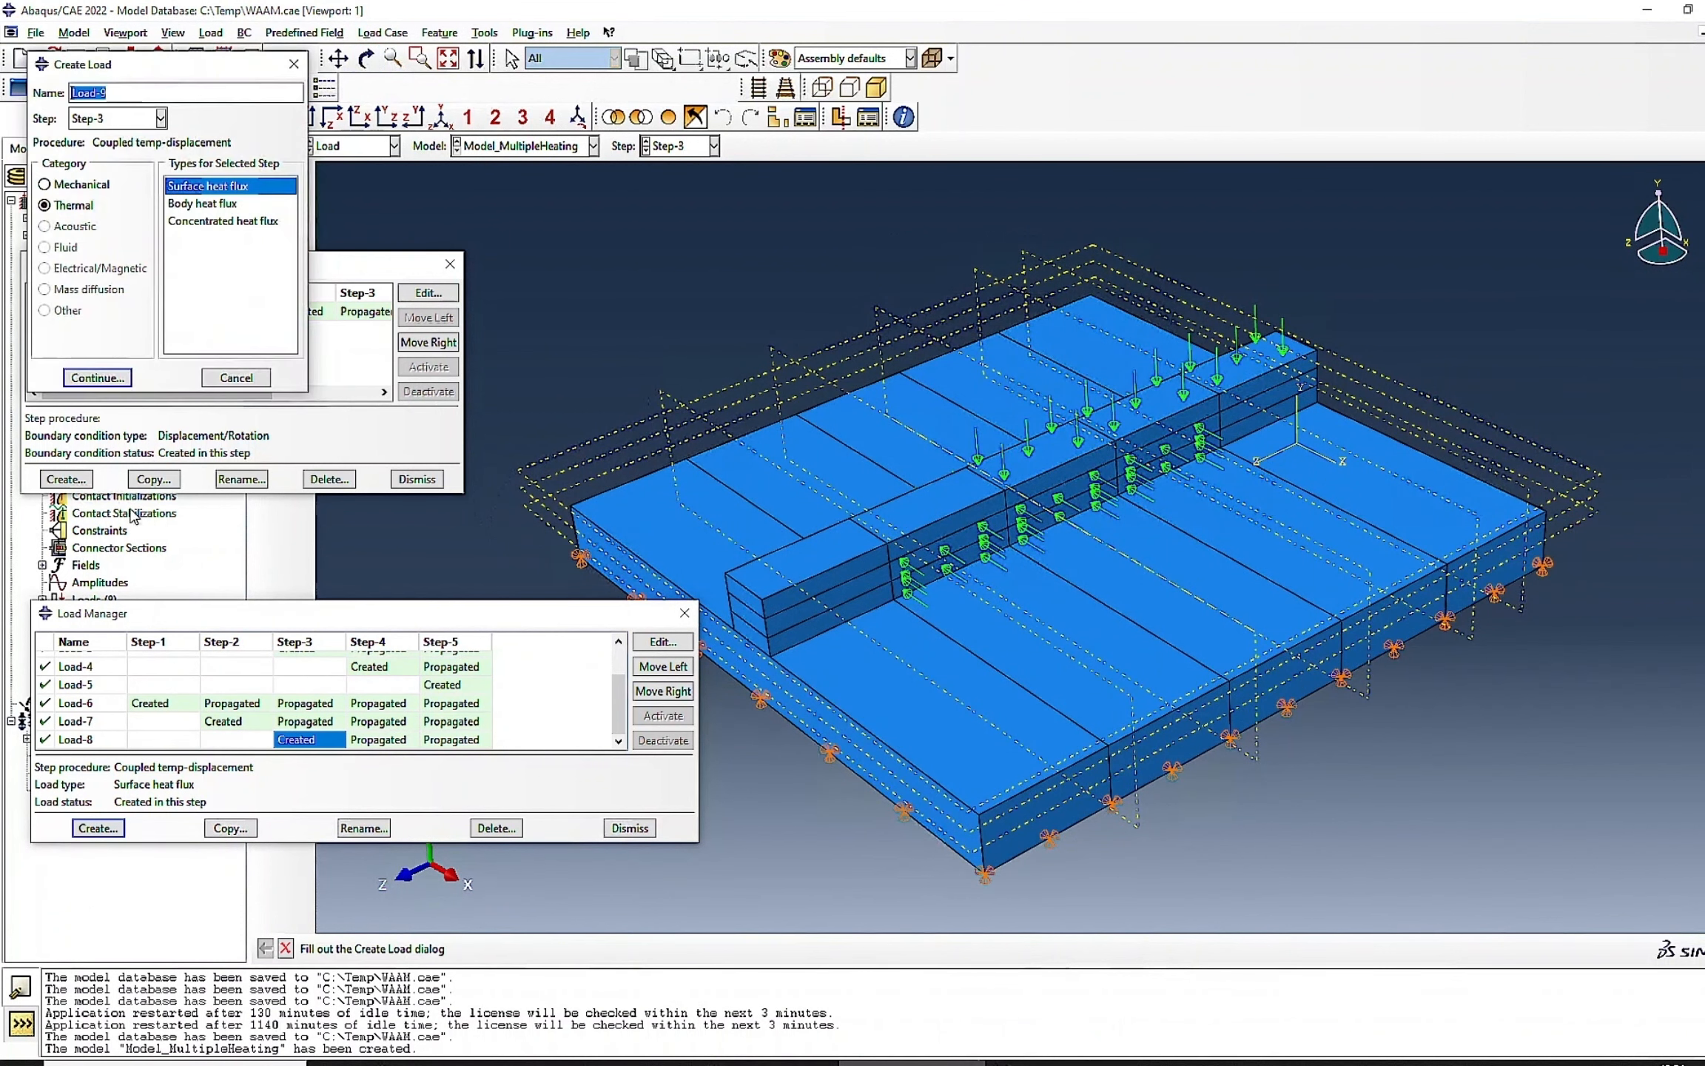
left_click(97, 119)
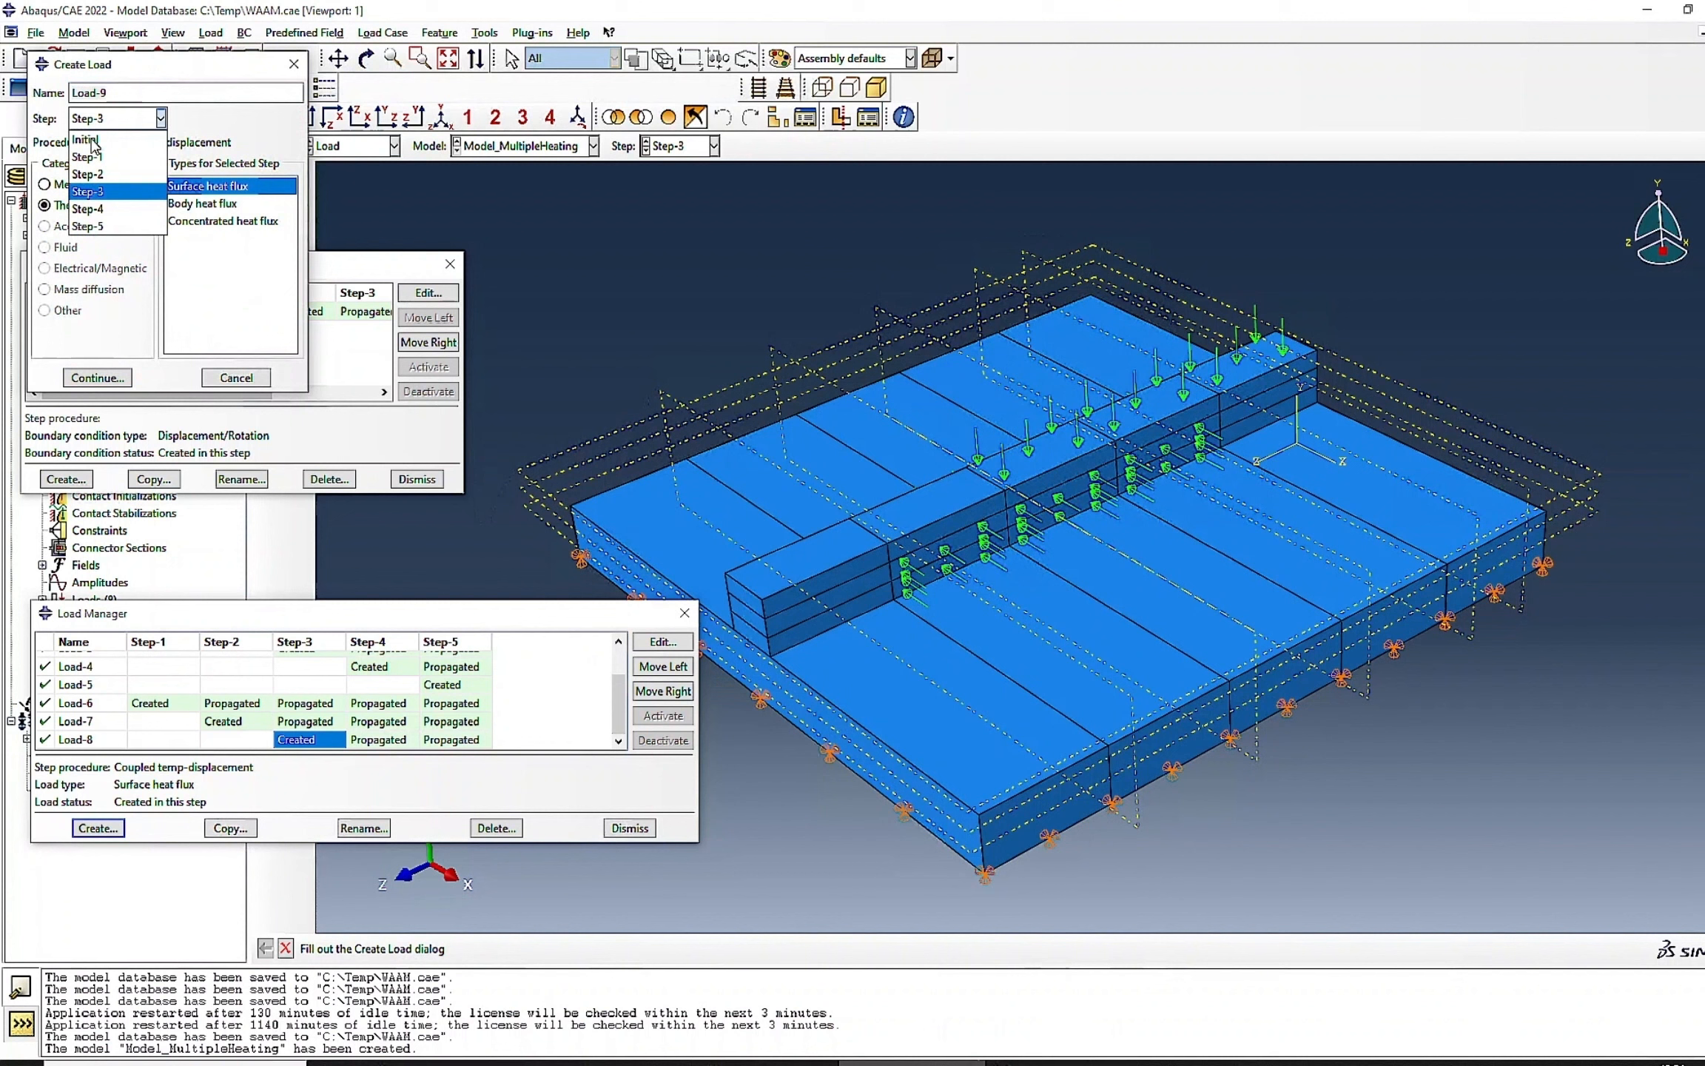
left_click(92, 205)
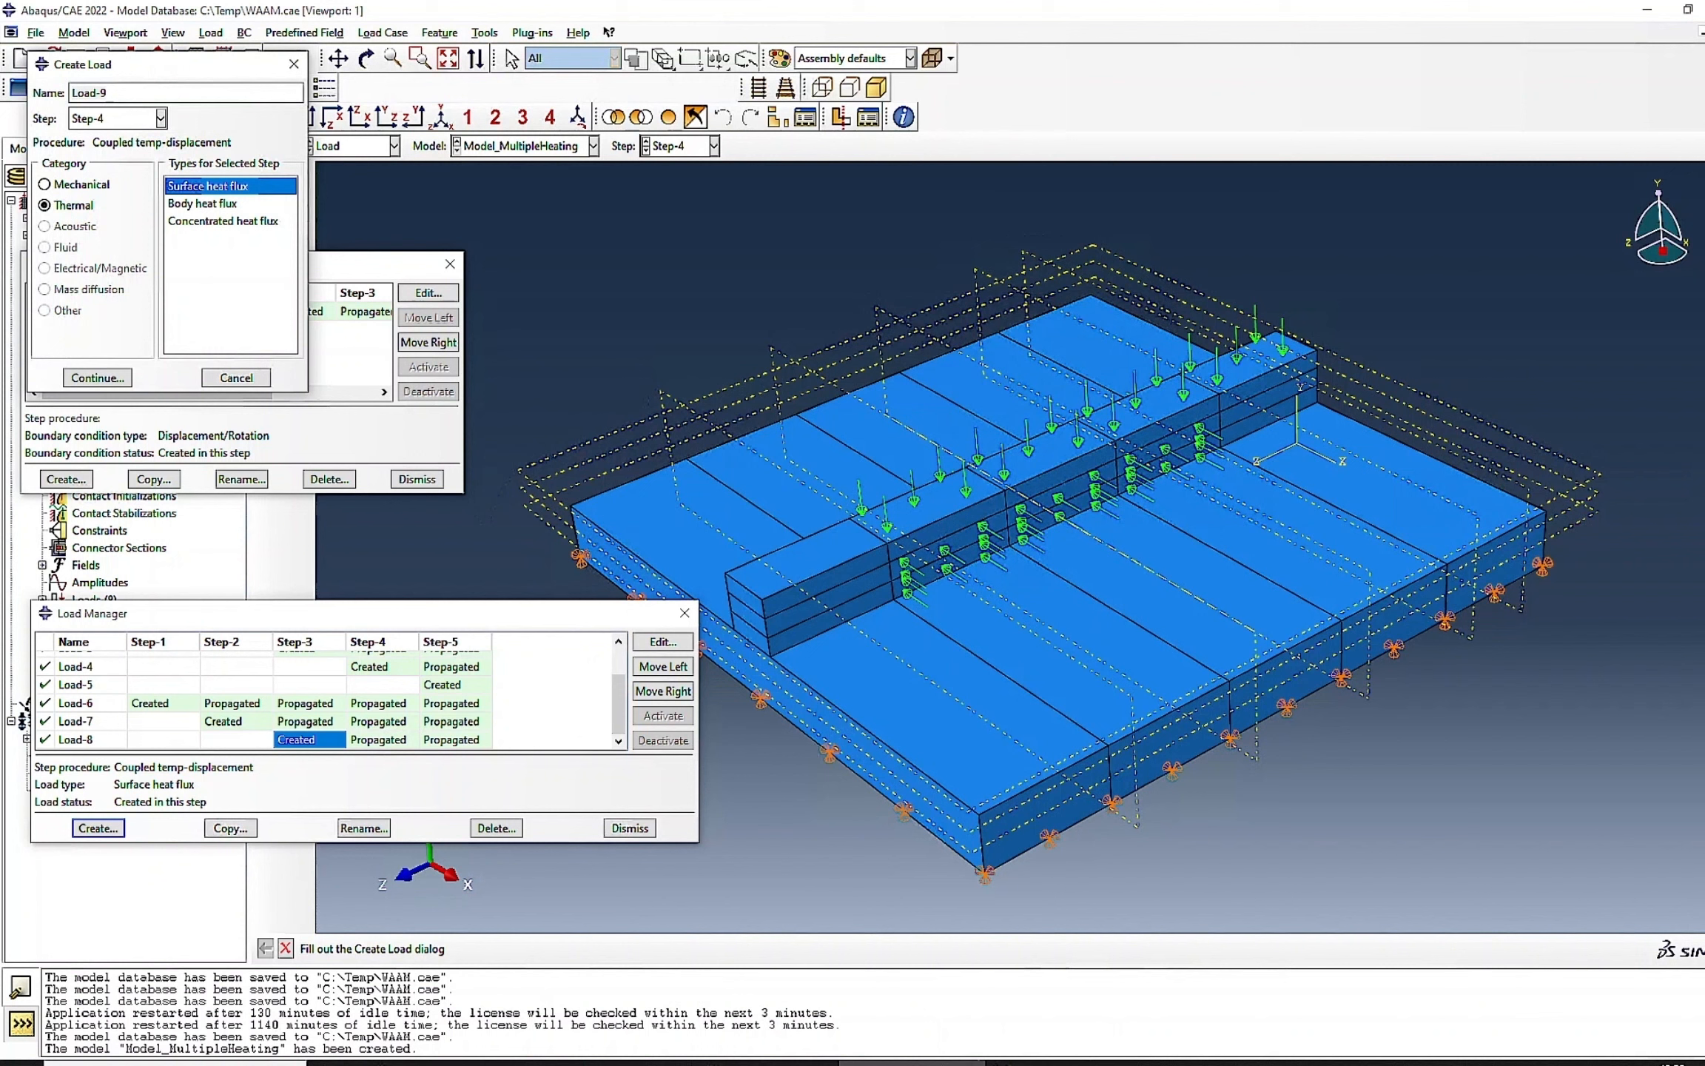
left_click(97, 377)
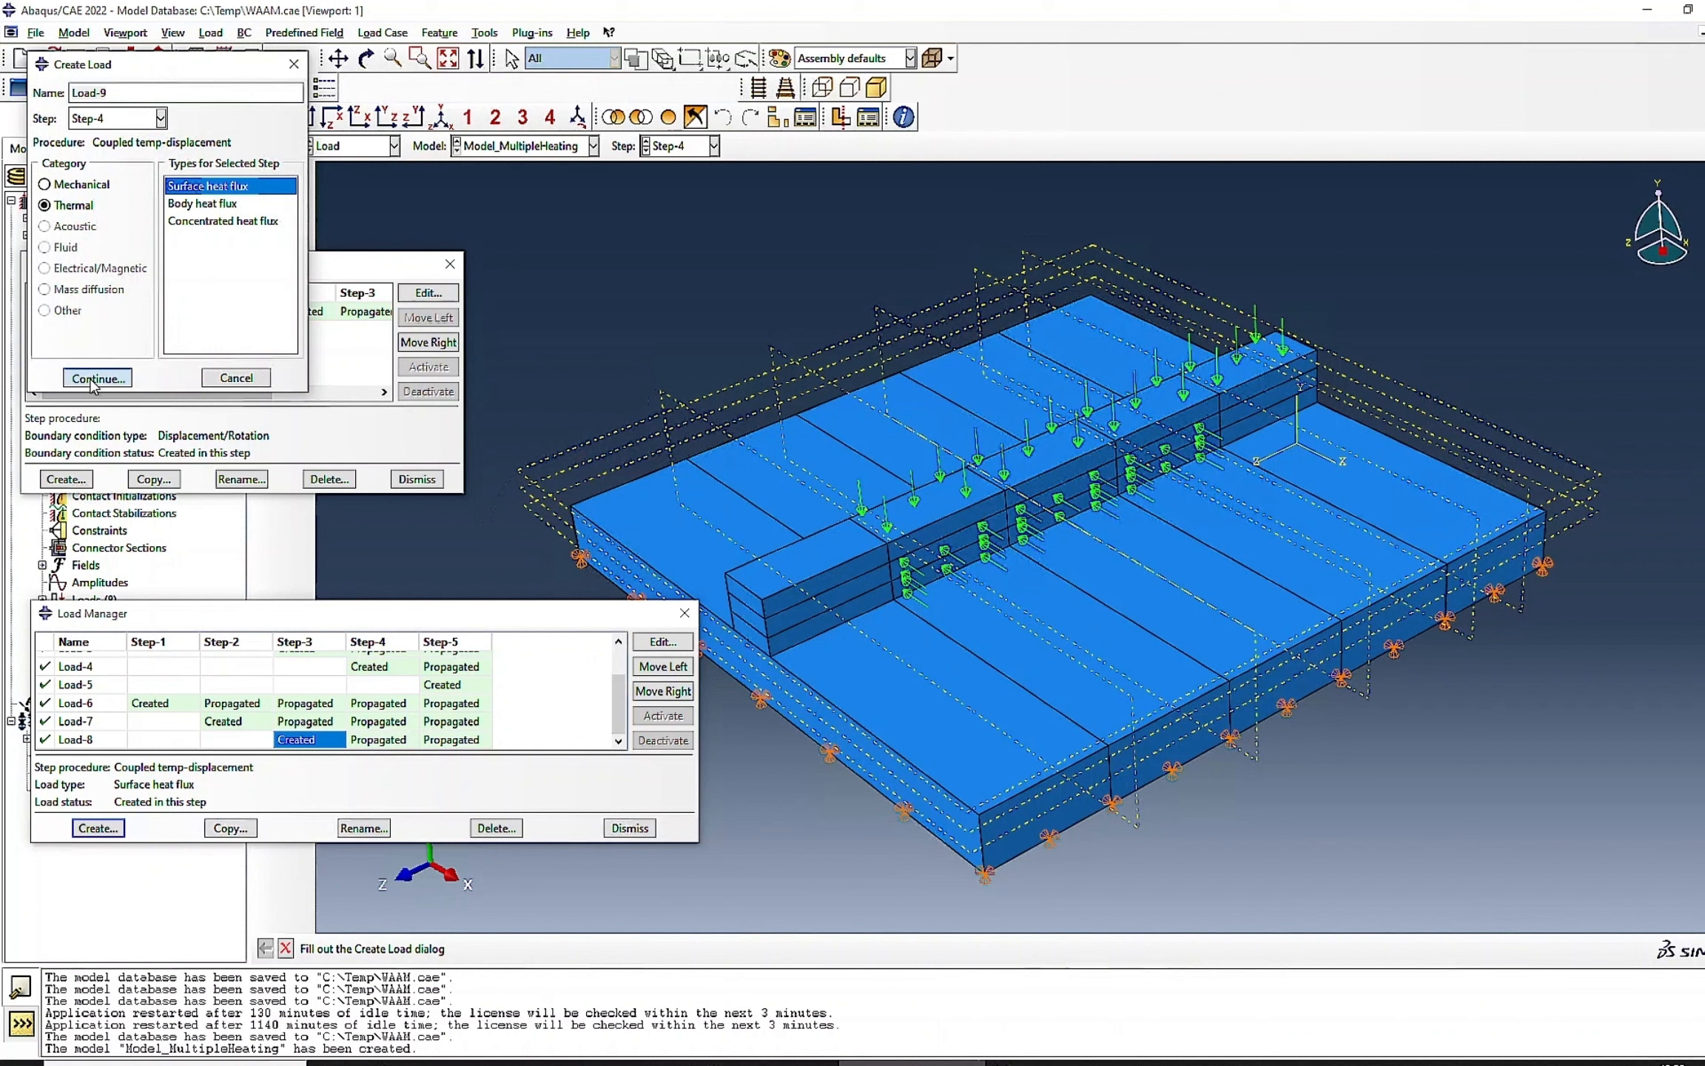
left_click(851, 606)
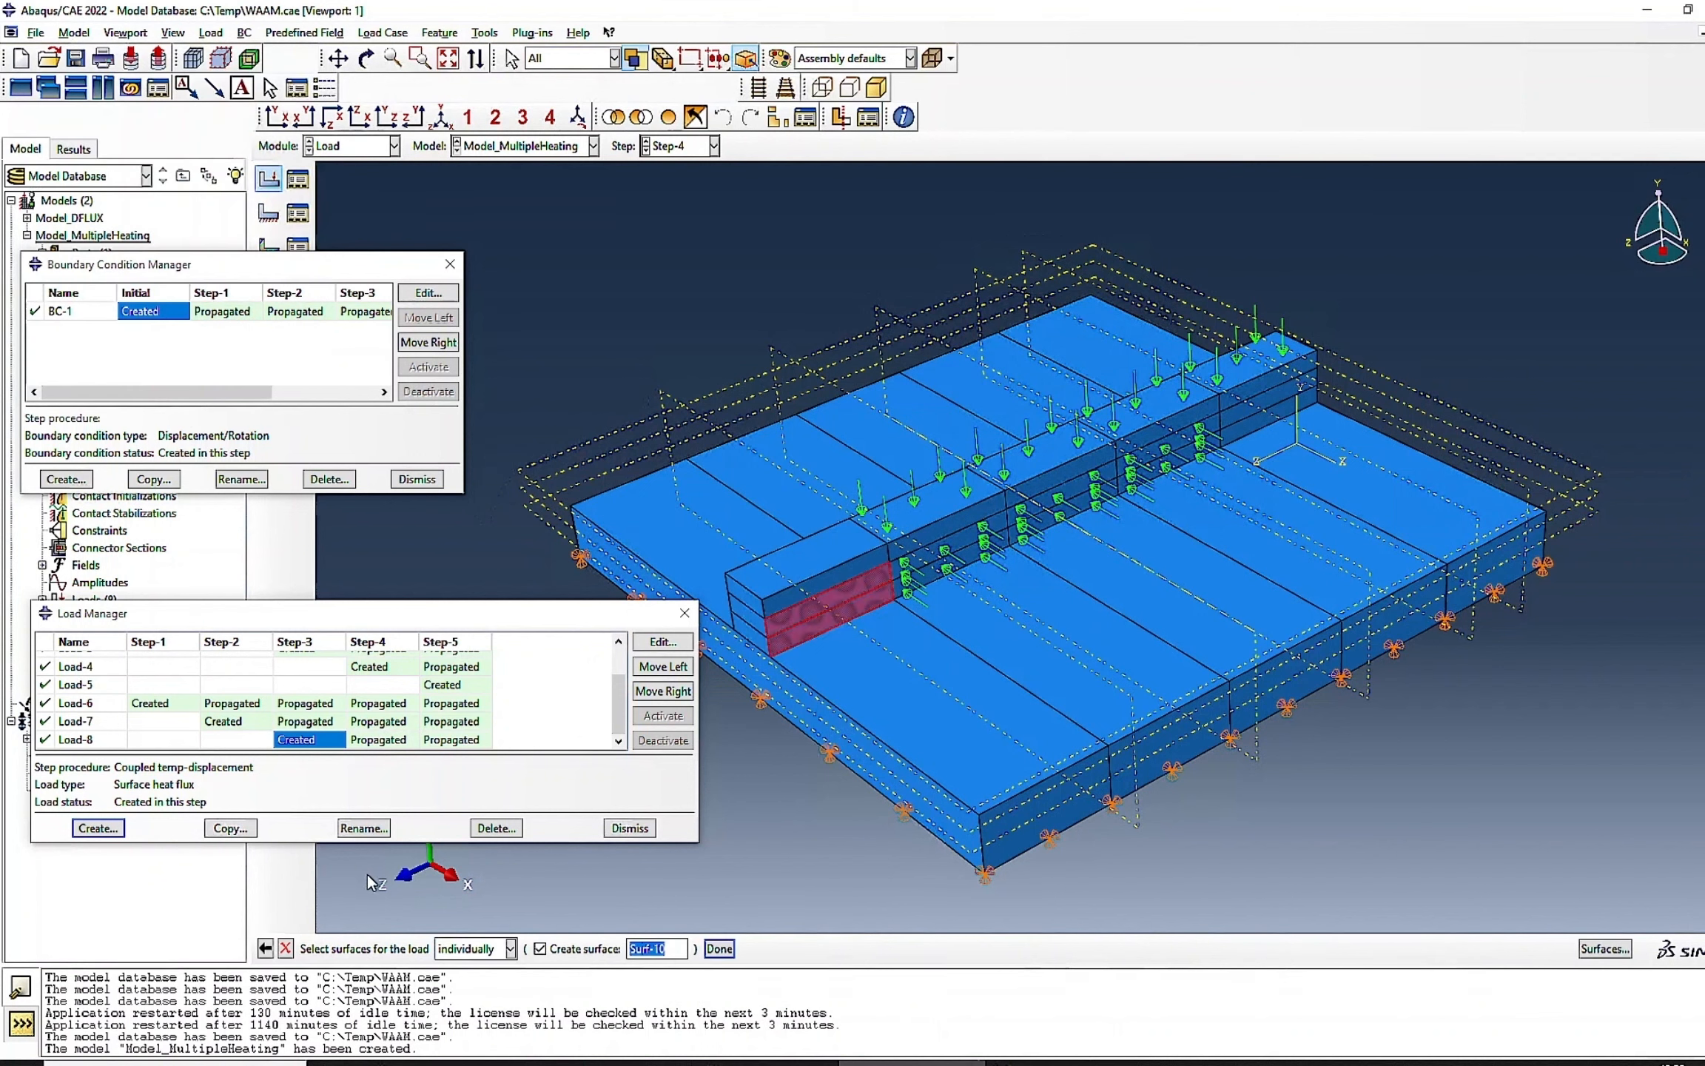
left_click(366, 57)
left_click_drag(767, 684, 1051, 600)
key("Escape")
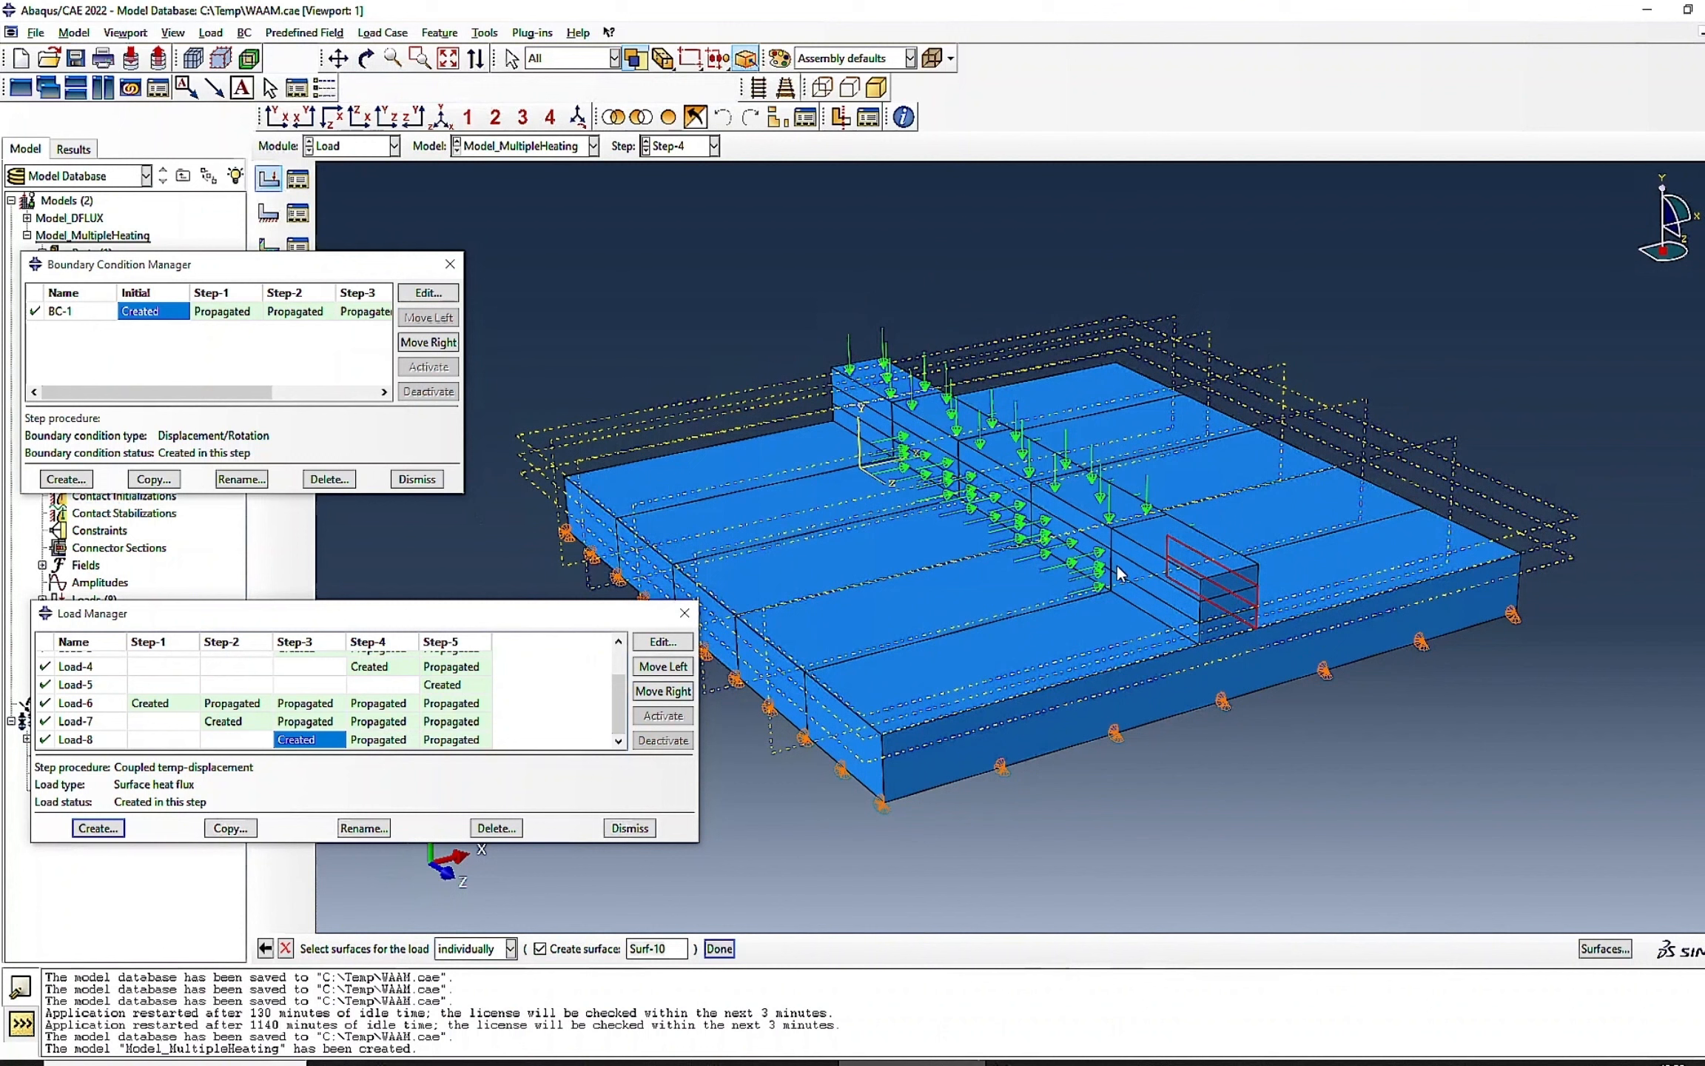
left_click(1137, 596)
left_click(719, 949)
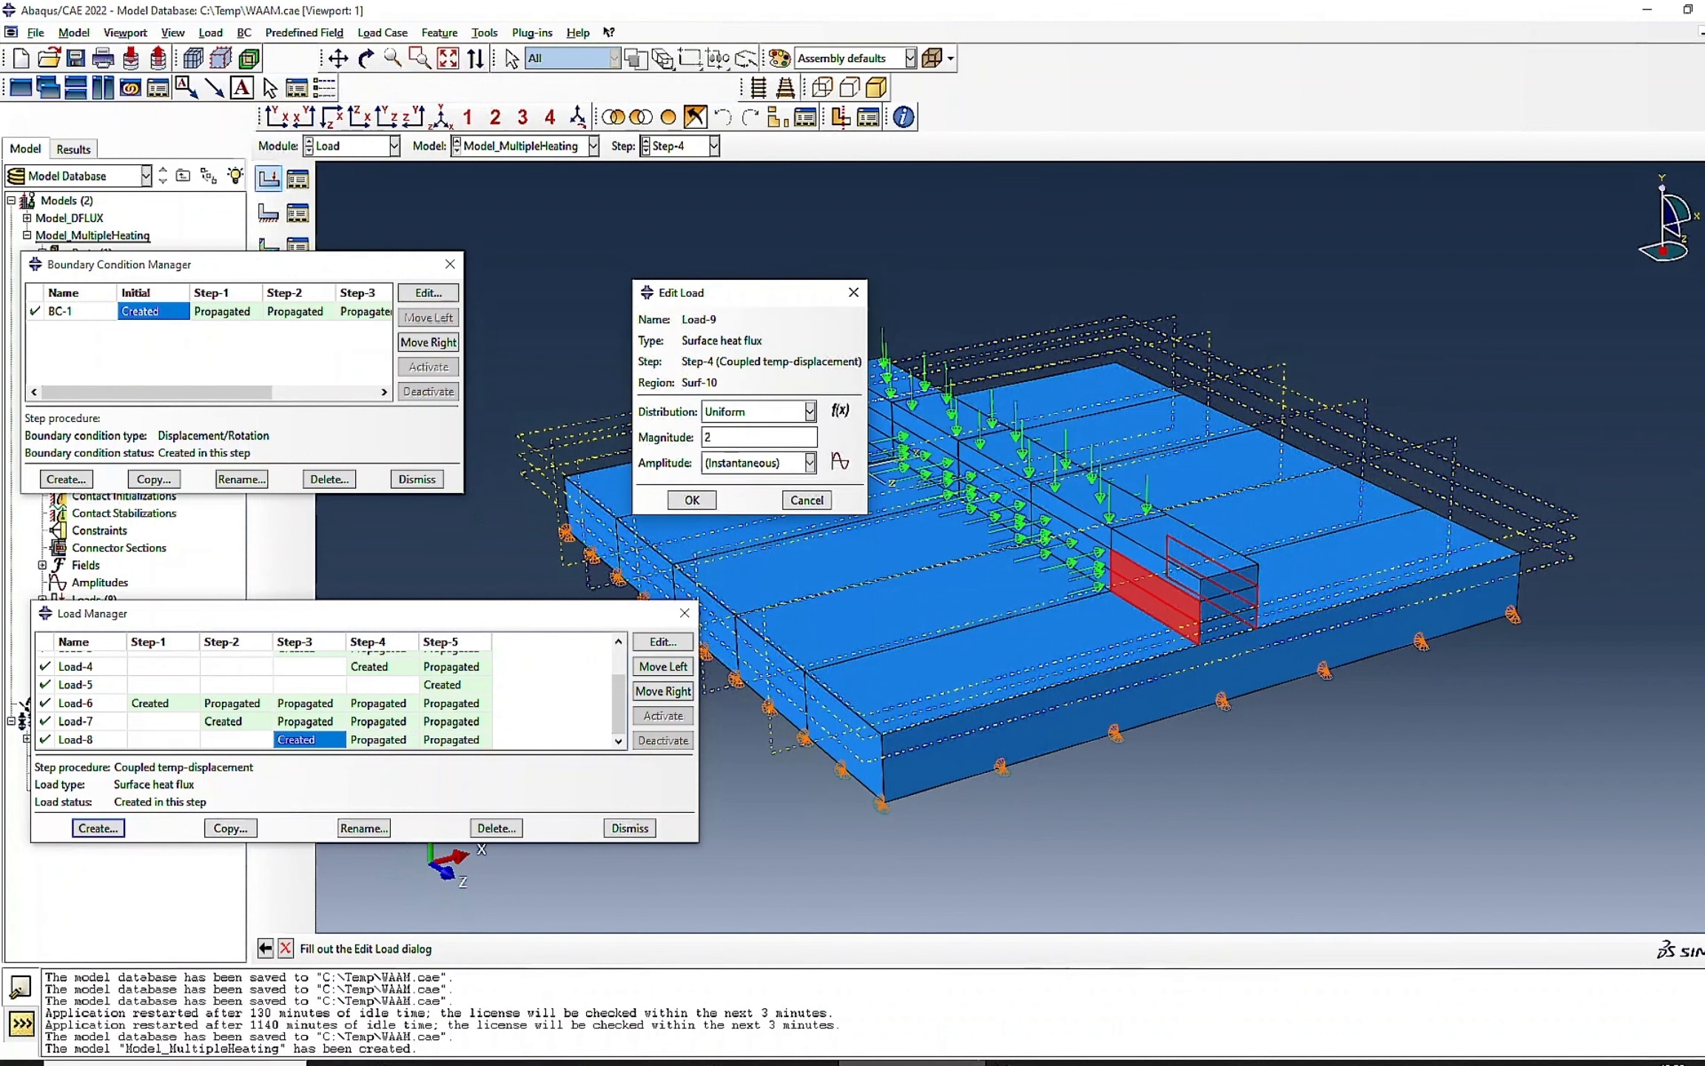
left_click(707, 499)
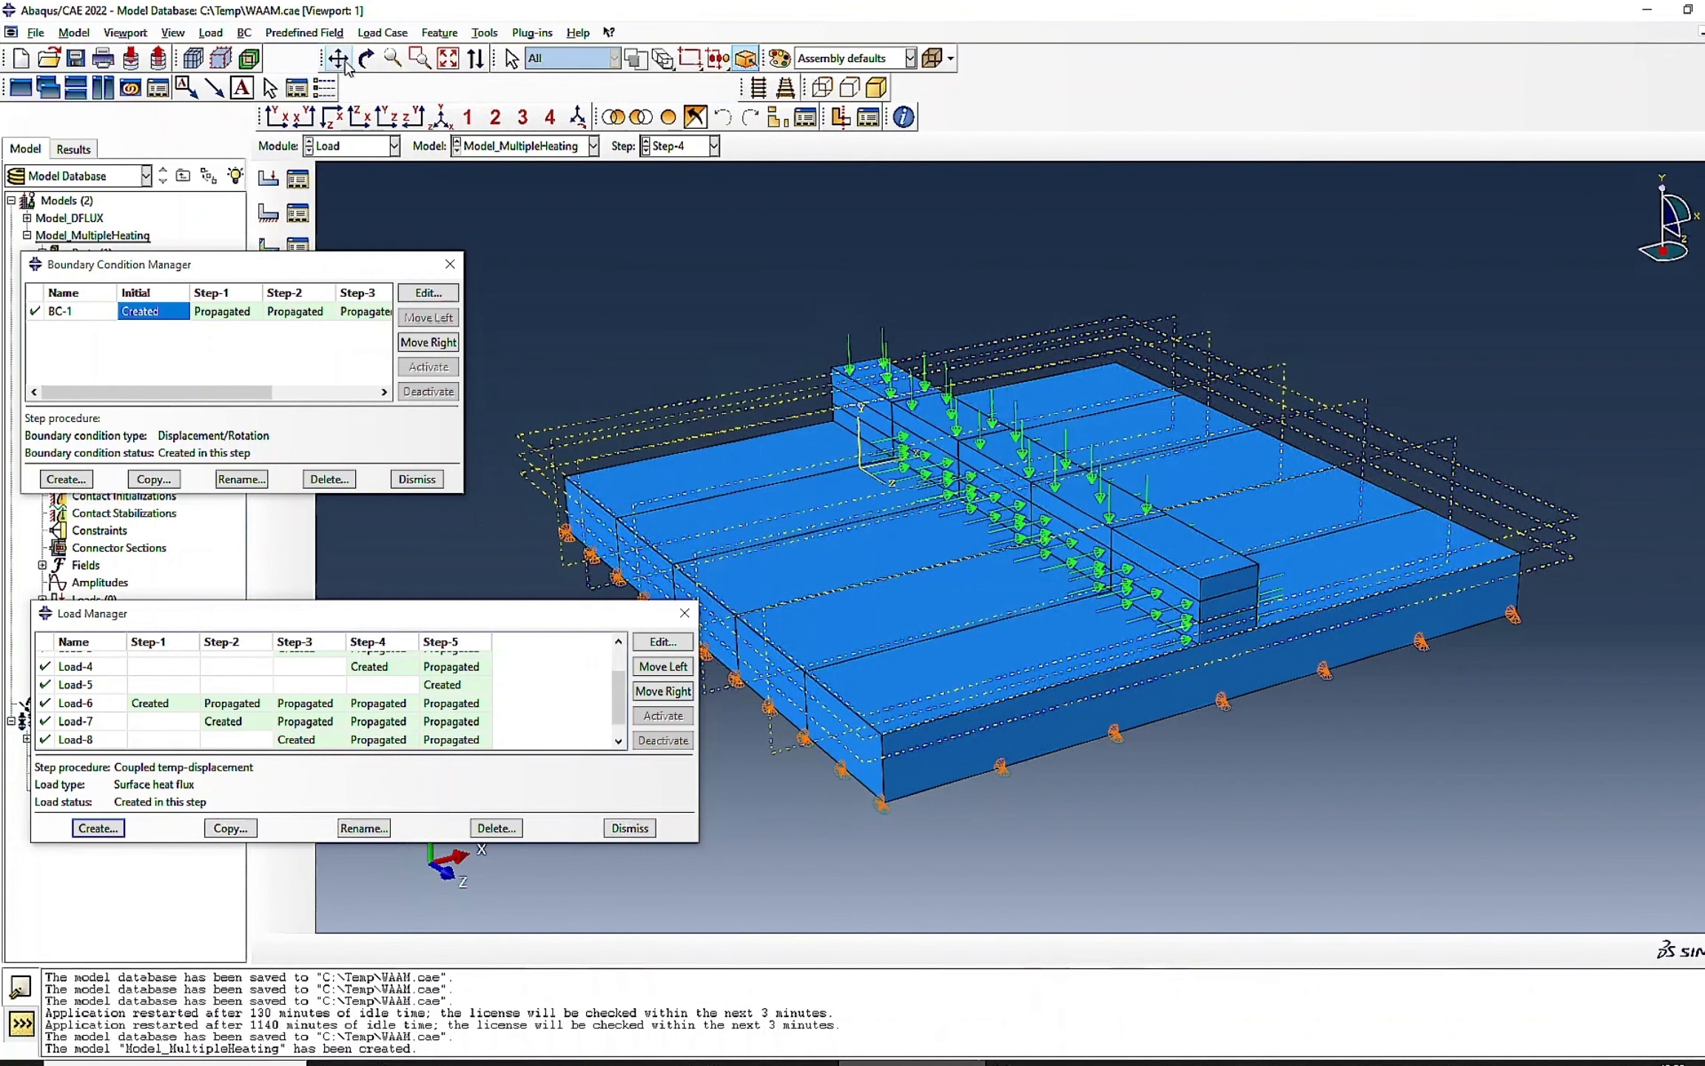
- Create a uniform surface heat flux of magnitude -20 in Step-2 on the top face of the first bead segment
left_click(367, 57)
left_click_drag(1181, 706, 741, 666)
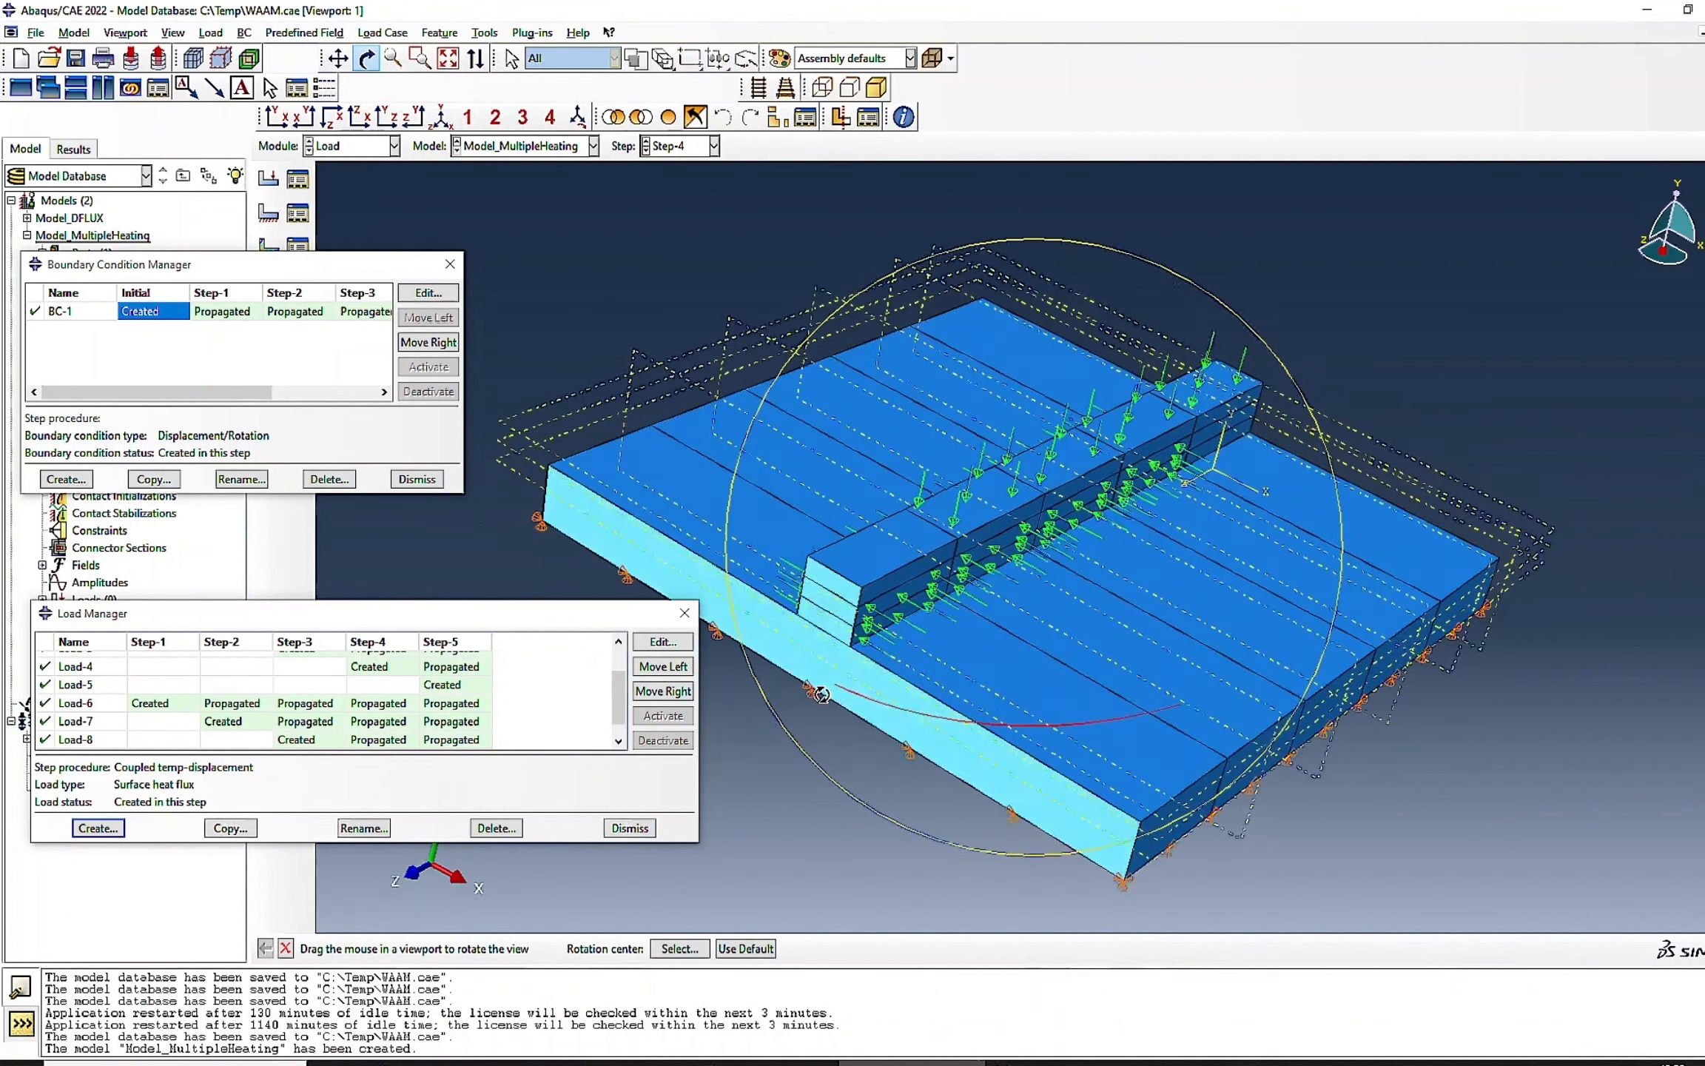
left_click(451, 684)
left_click(111, 831)
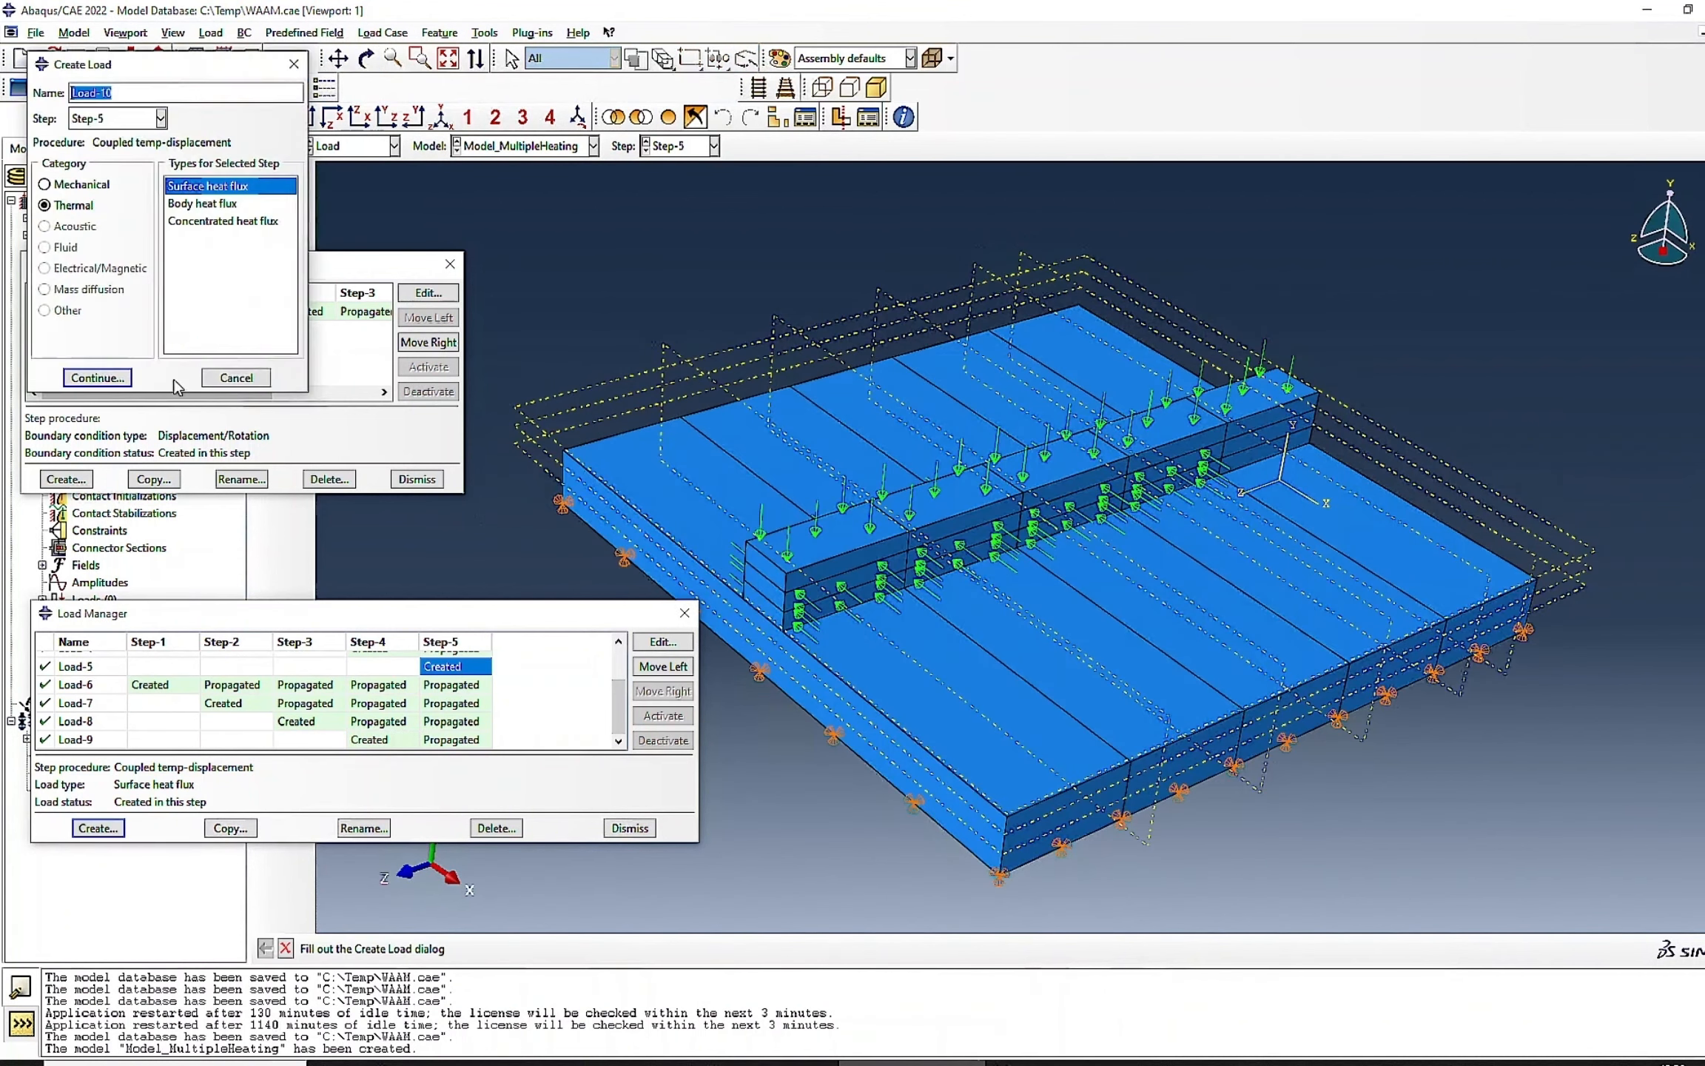
left_click(120, 120)
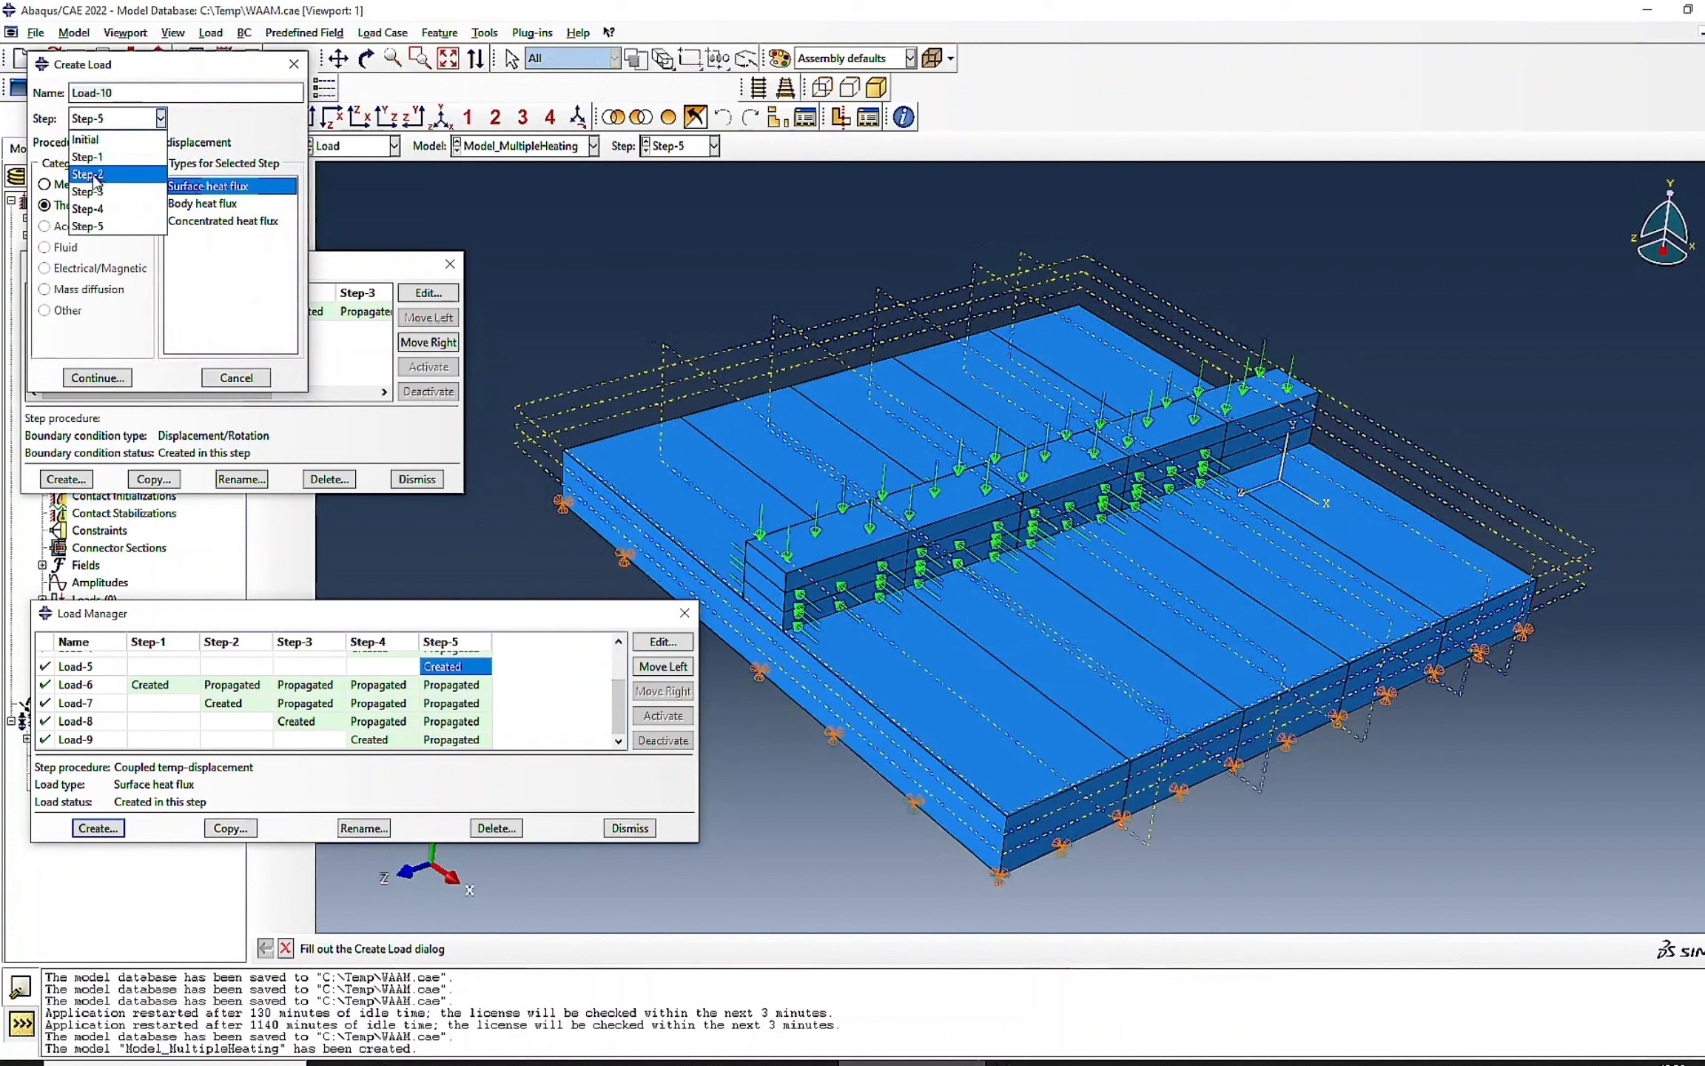
left_click(95, 177)
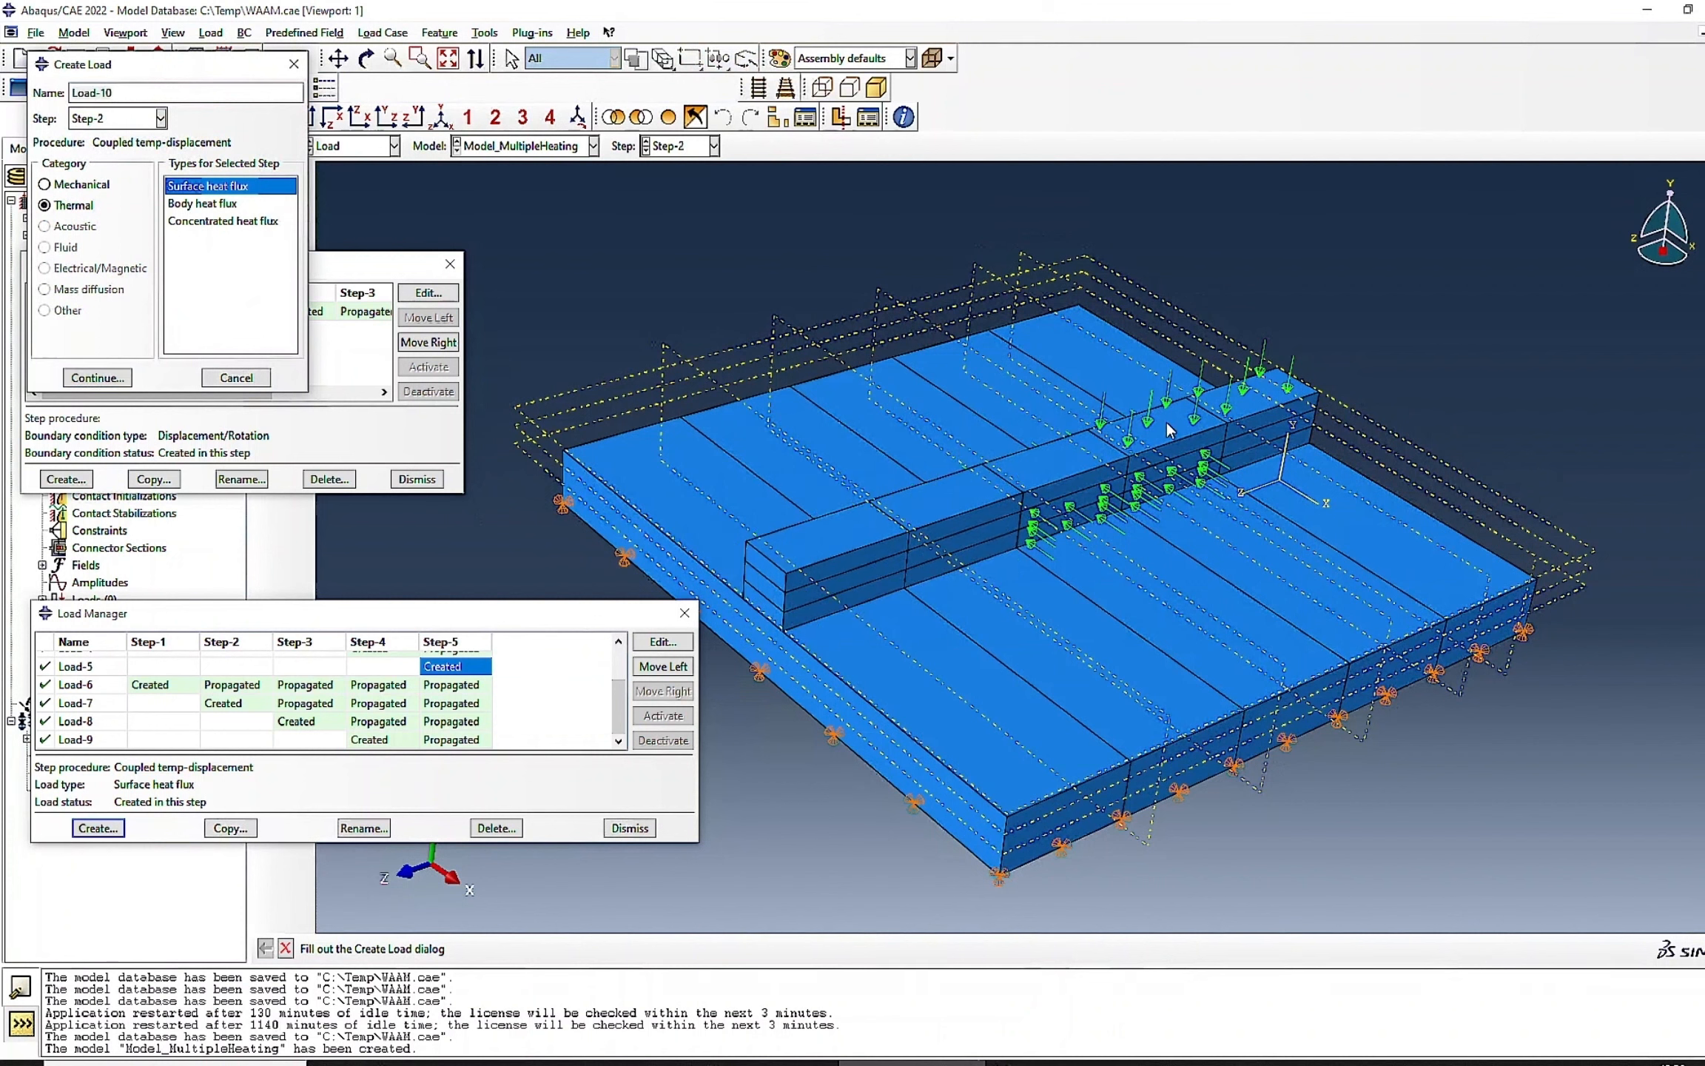
left_click(117, 370)
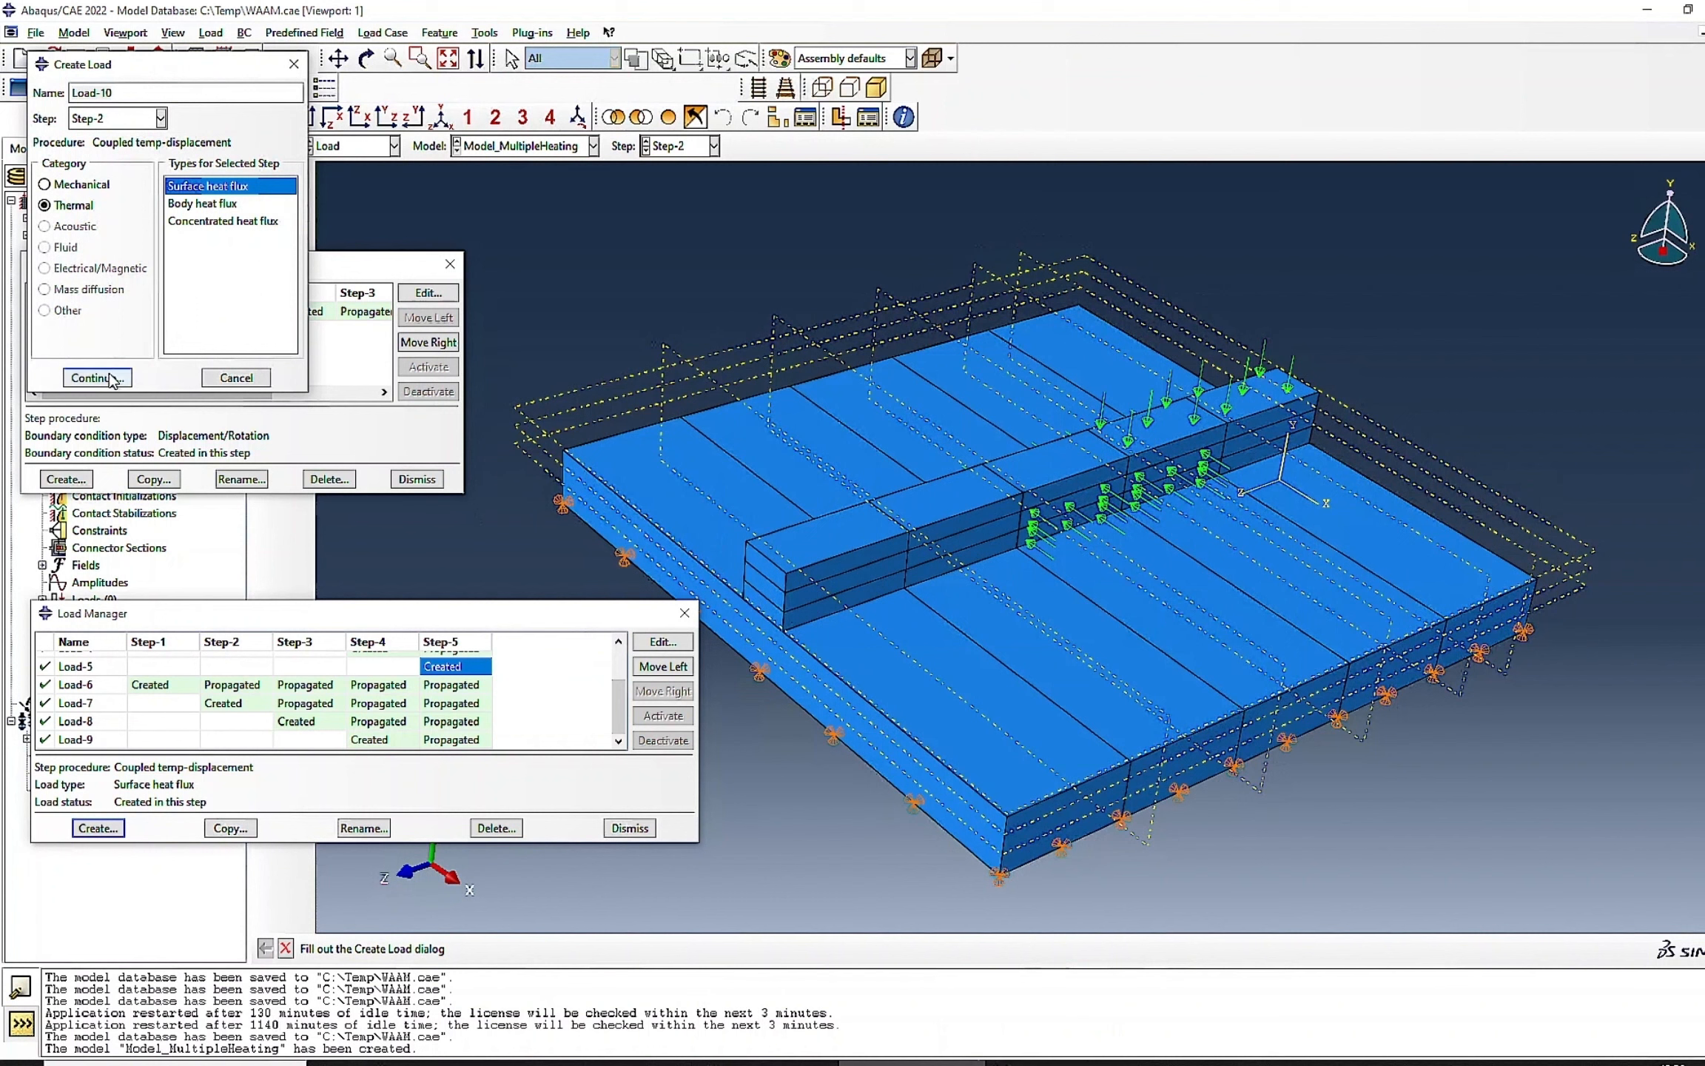
left_click(1262, 399)
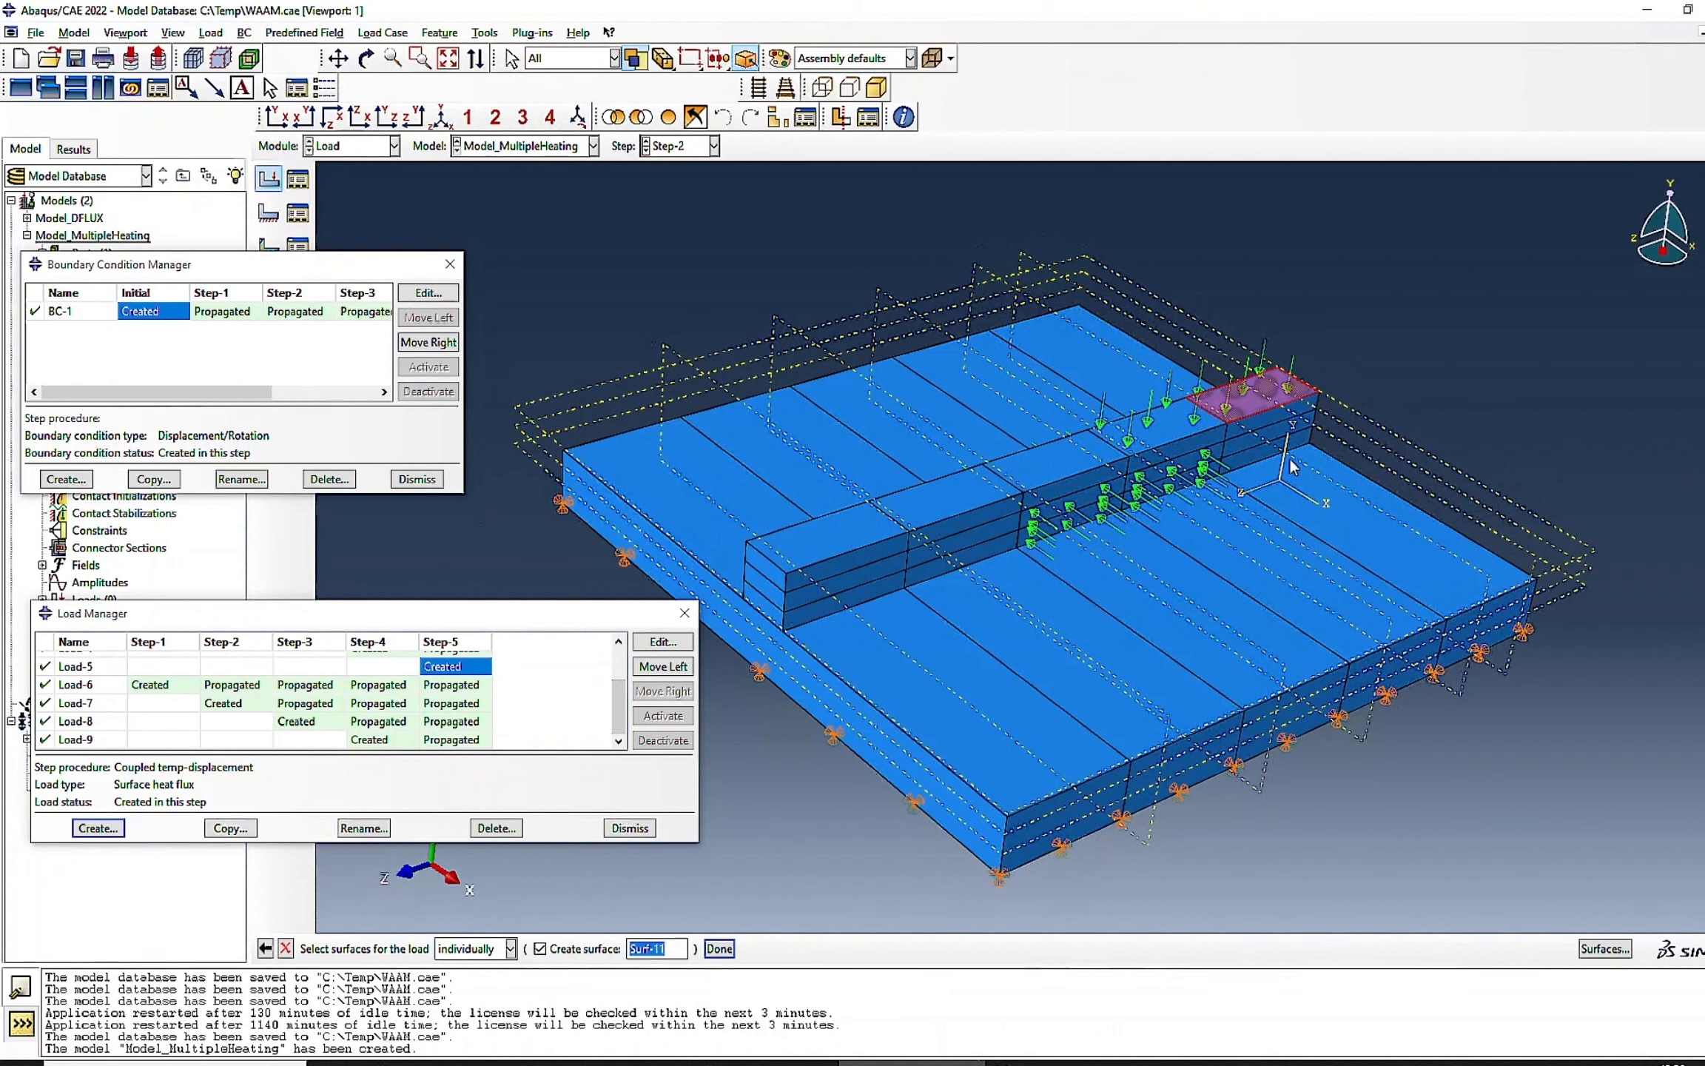
left_click(718, 949)
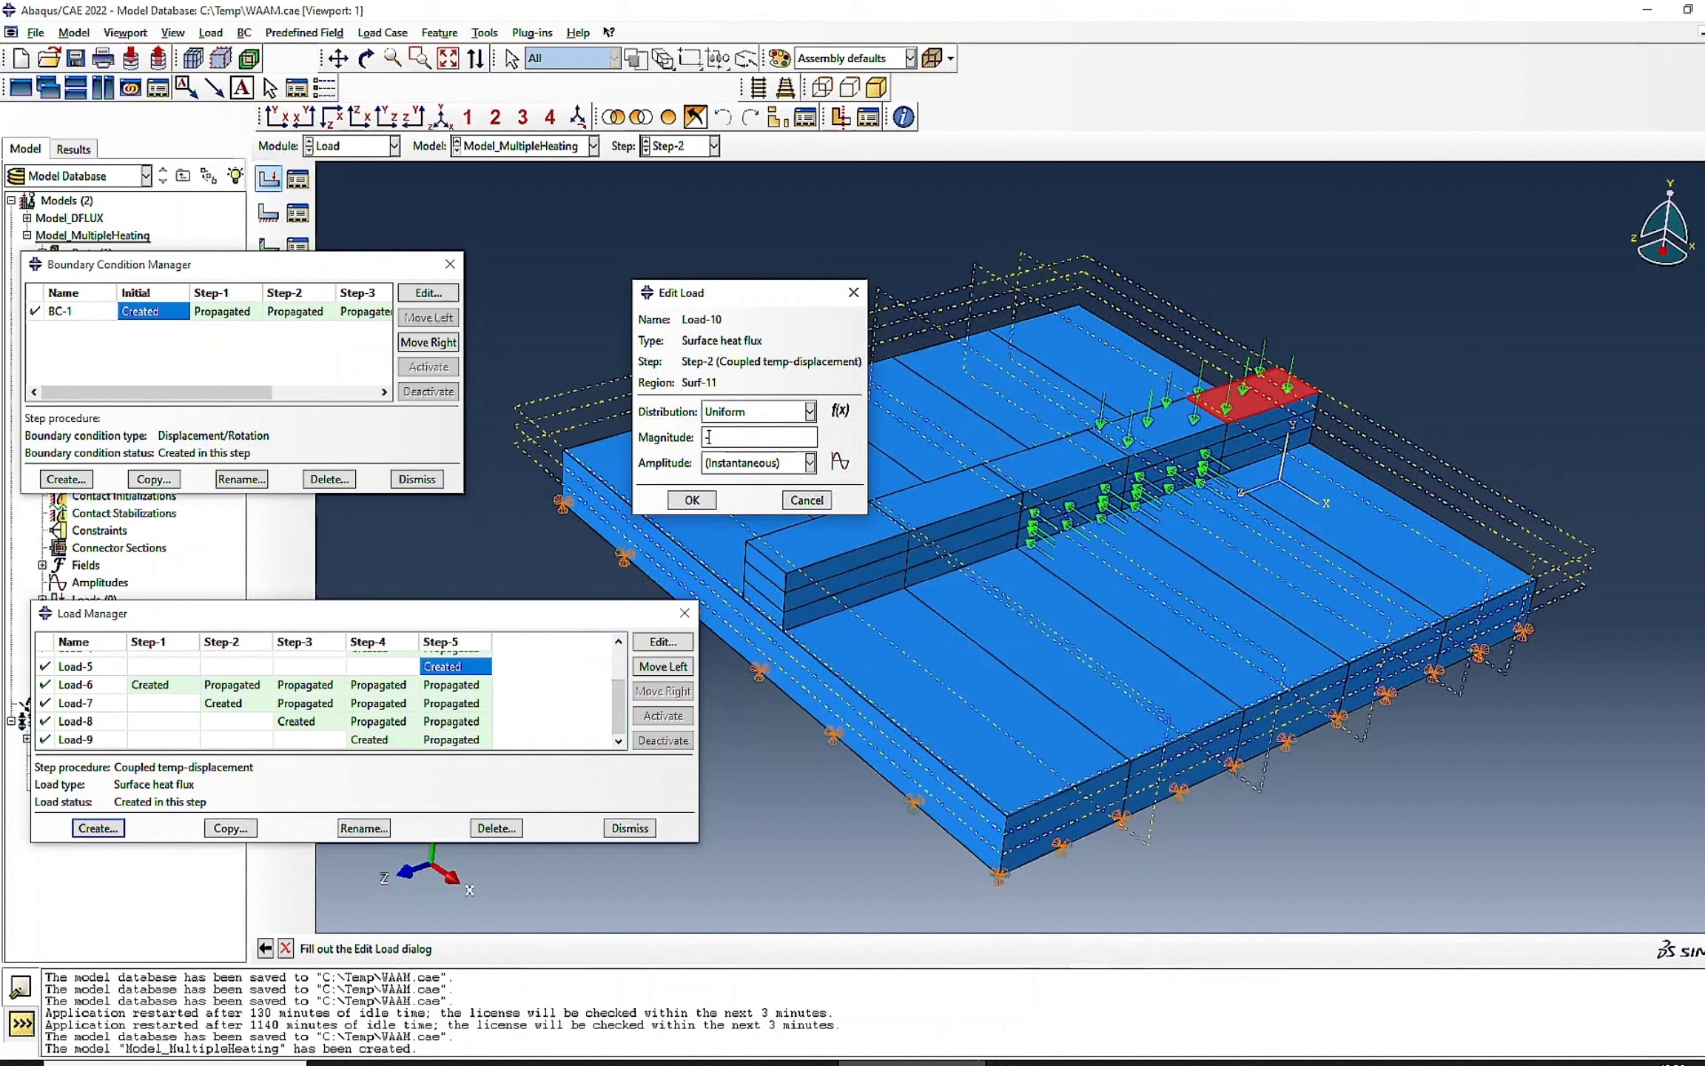
left_click(692, 500)
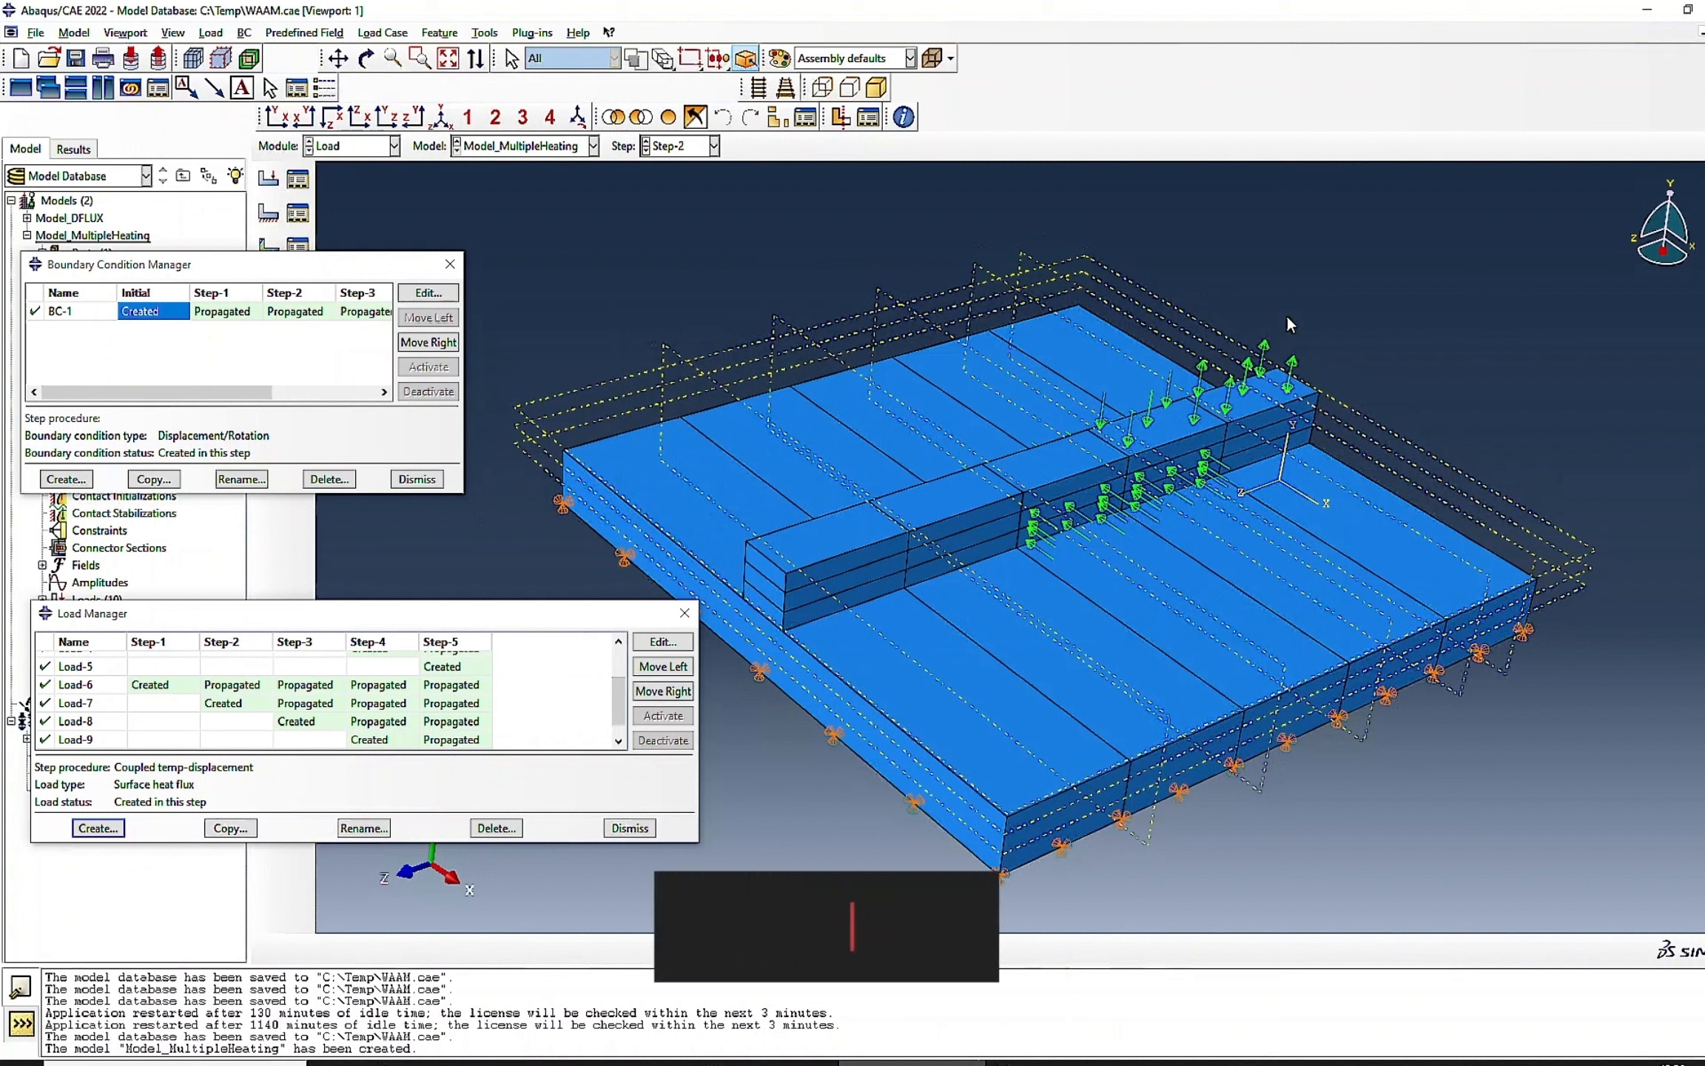
- Deactivate boundary condition BC-1 in Step-1 and reactivate it
left_click(216, 311)
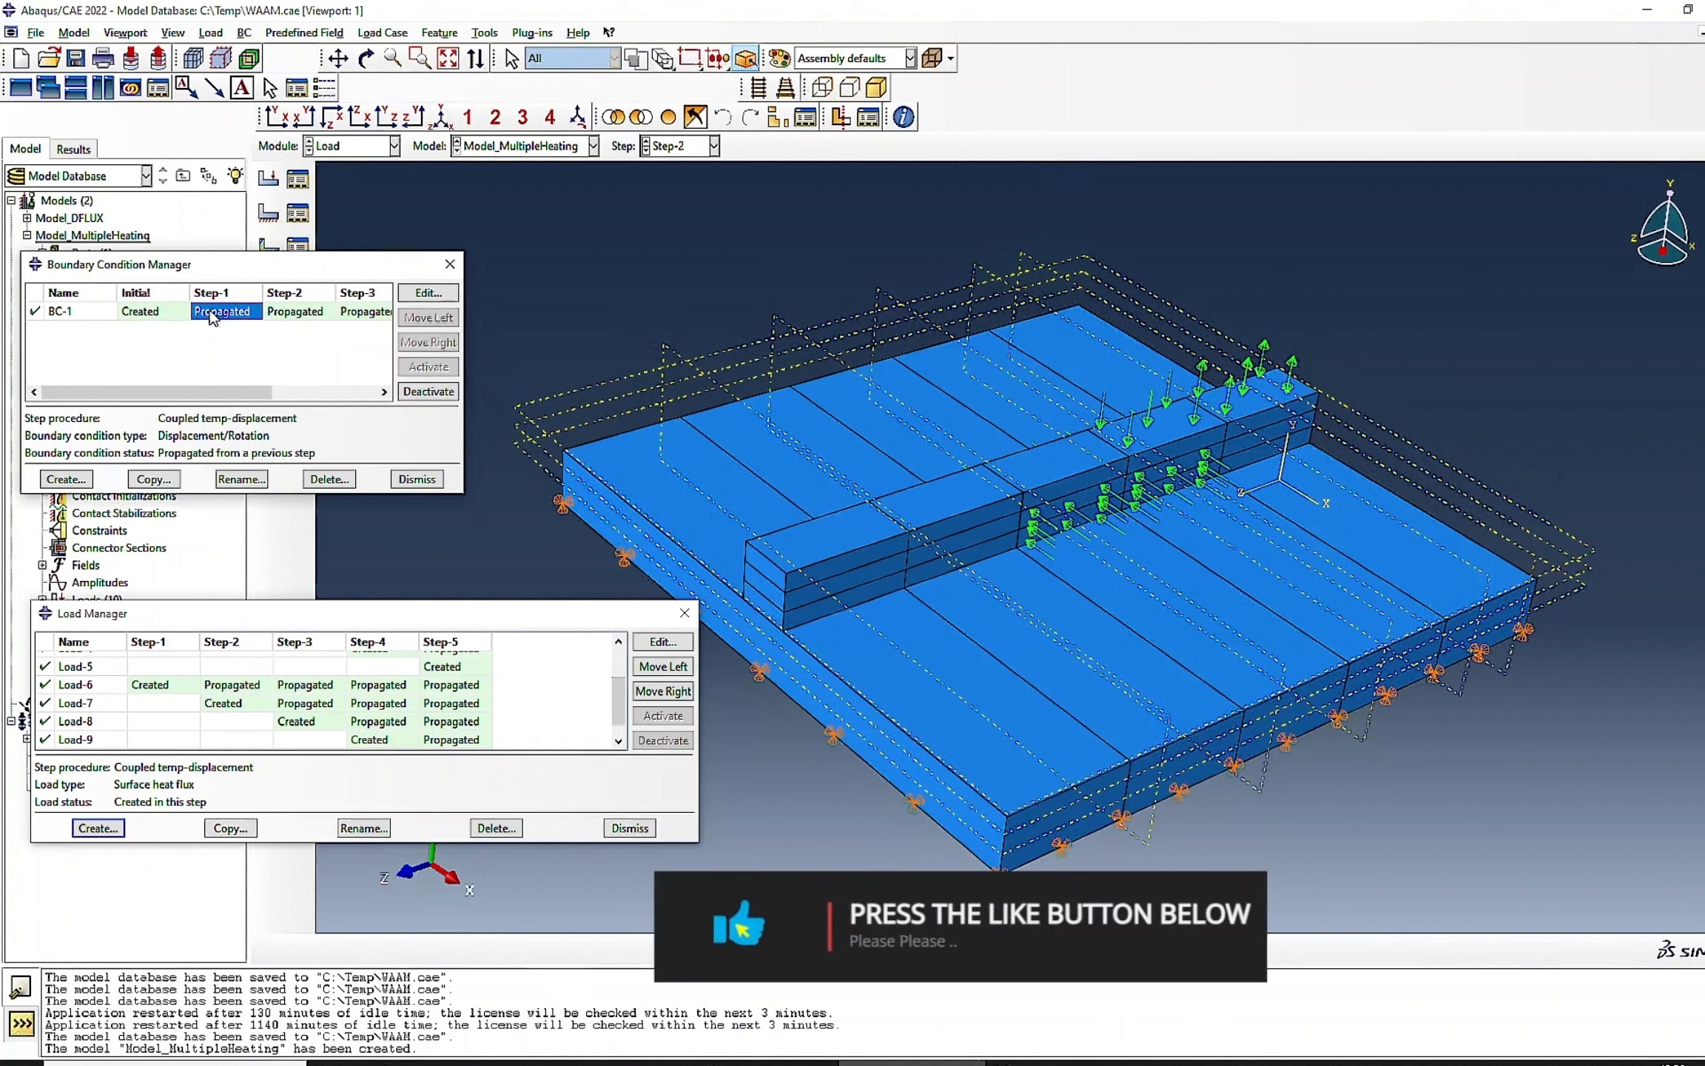
left_click(404, 392)
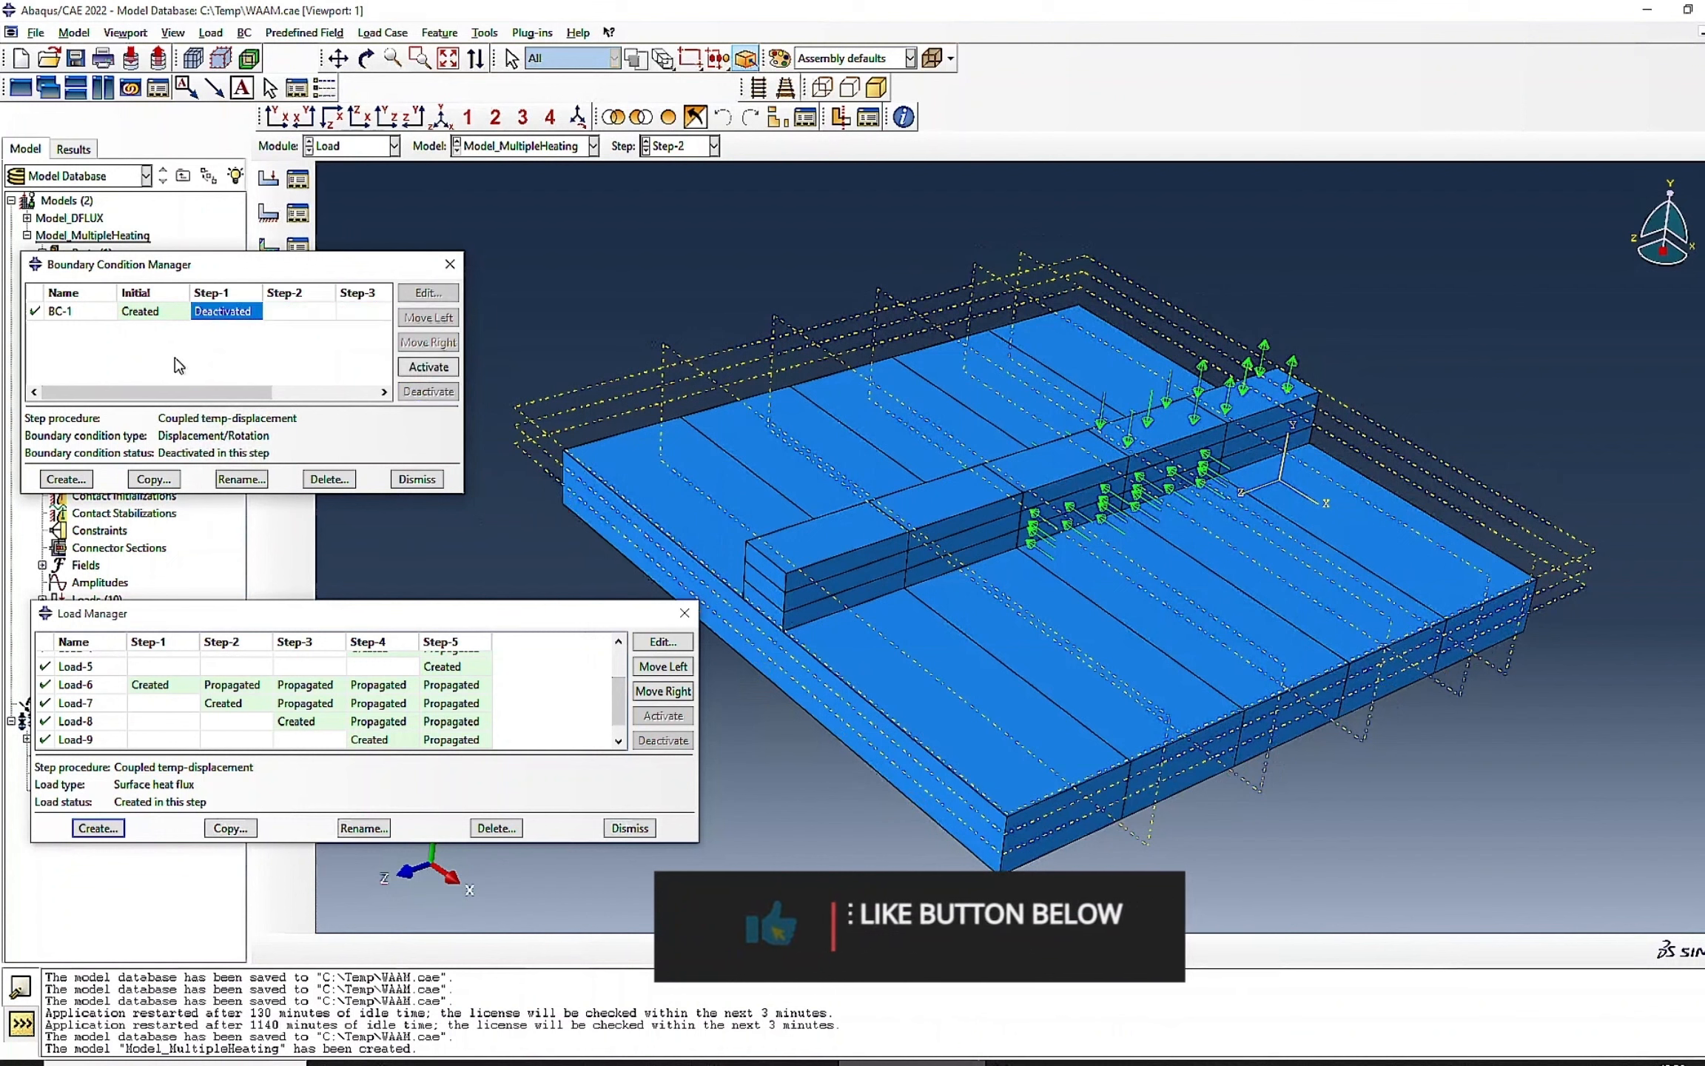
left_click(438, 368)
- Check the definition of the Step-2 surface heat flux Load-10
scroll(286, 706, "down", 2)
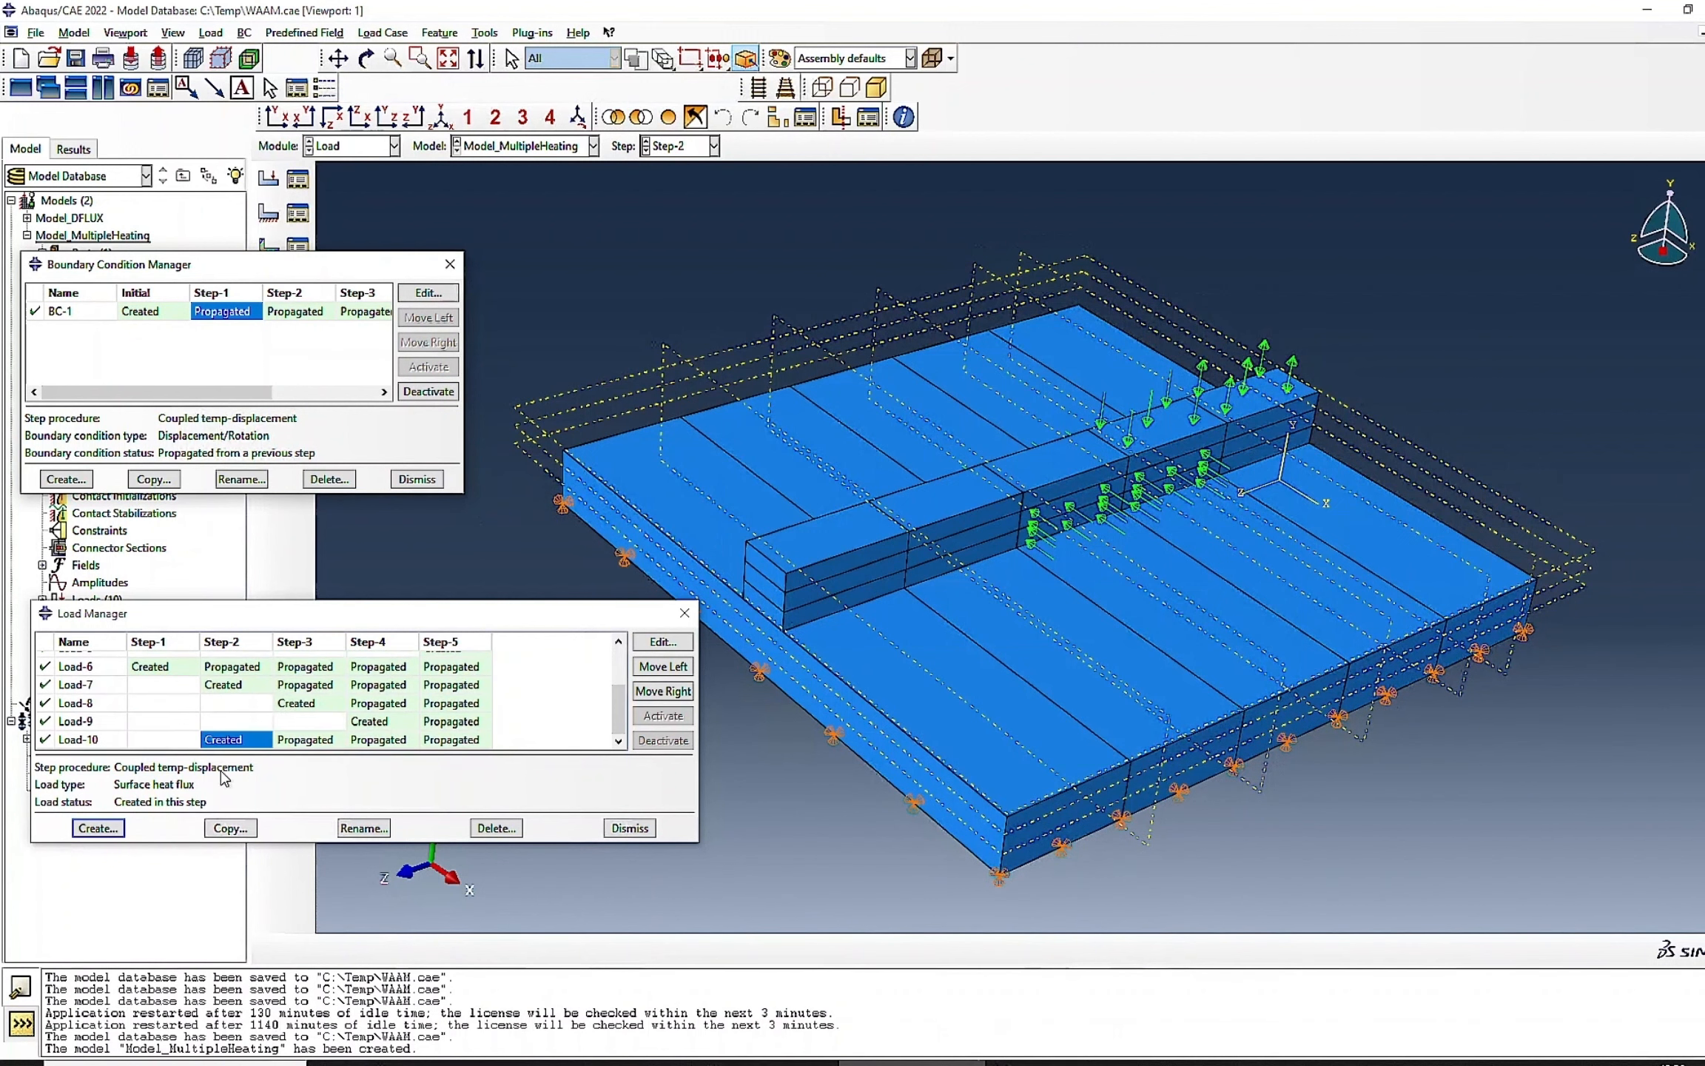
left_click(661, 642)
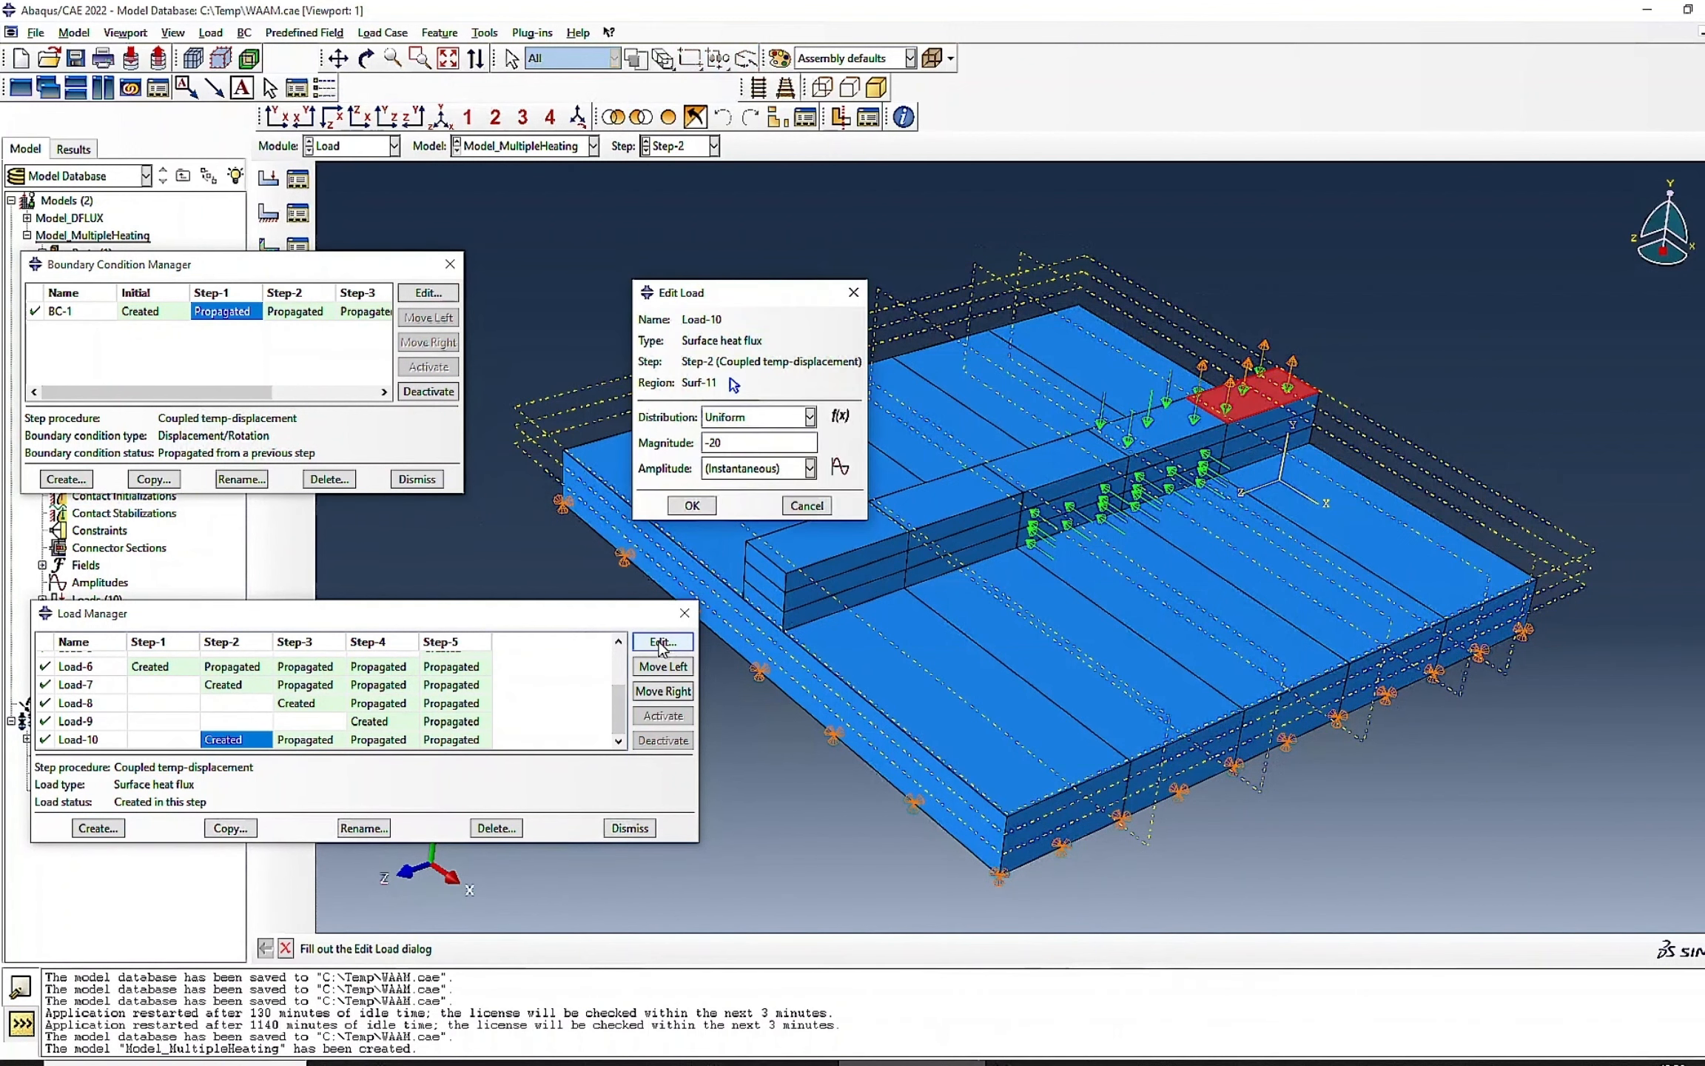
left_click(688, 510)
scroll(225, 707, "up", 5)
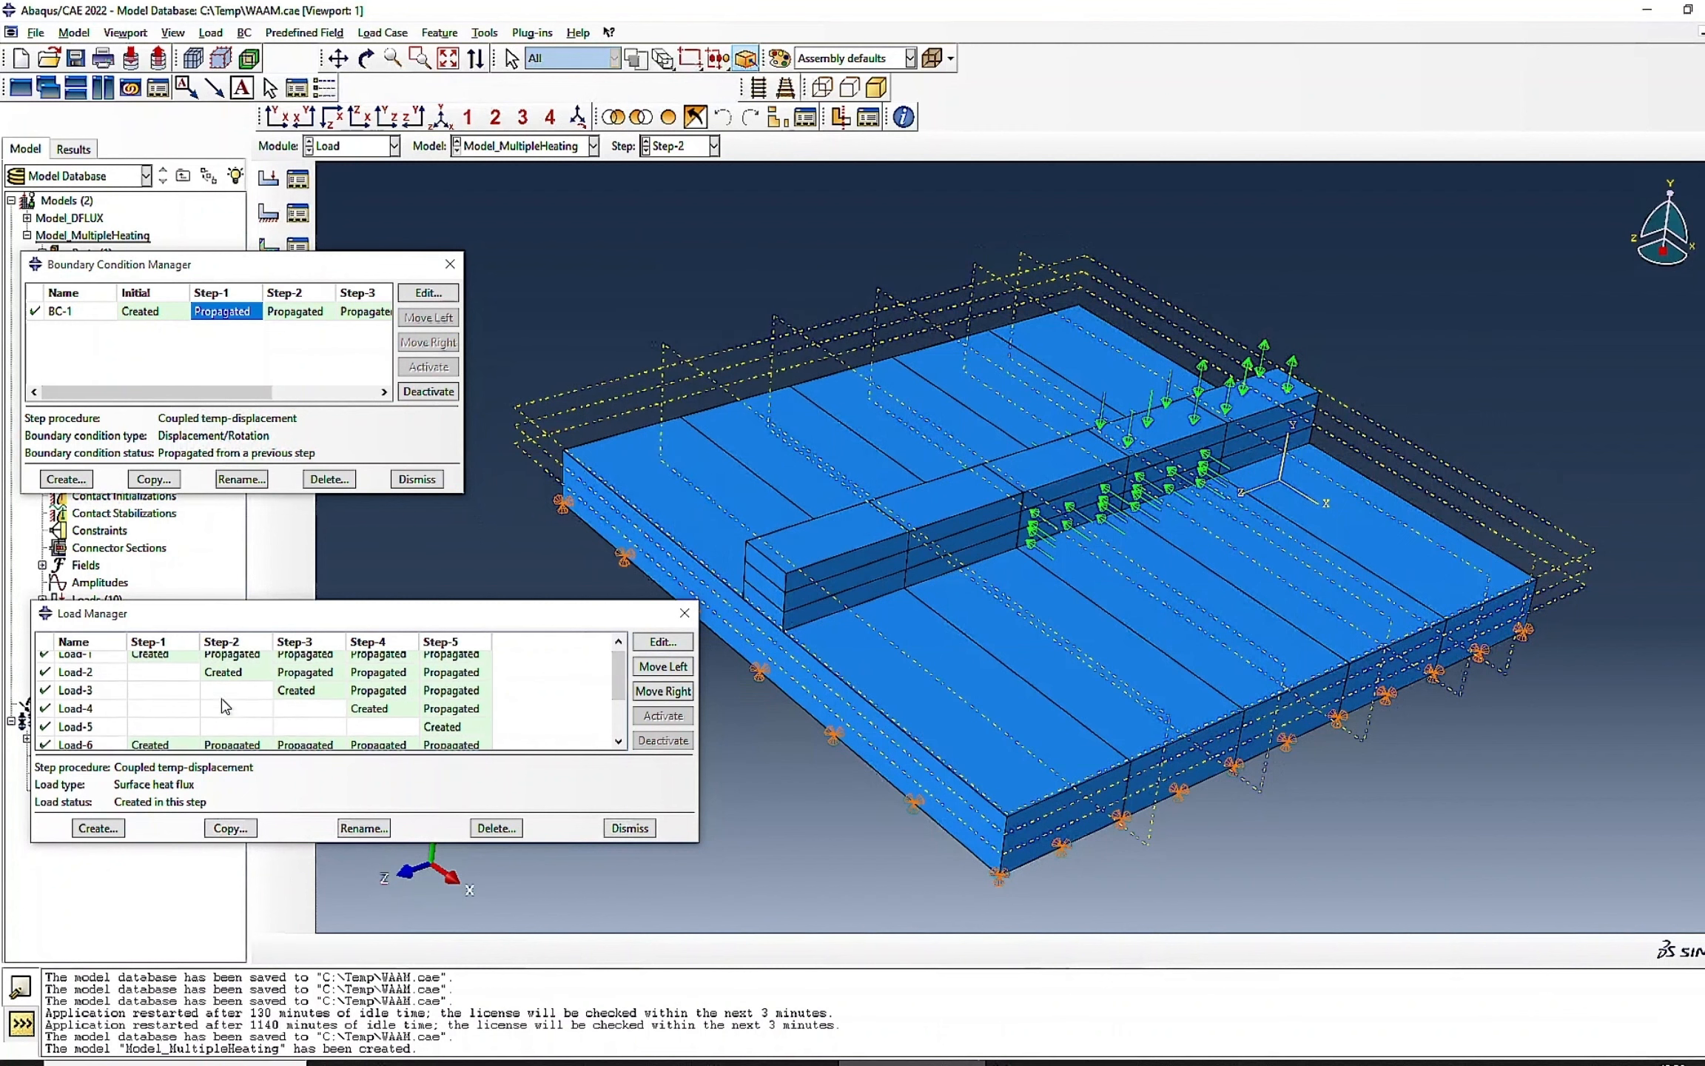
- Deactivate Load-1 in Step-2, Load-2 in Step-3, Load-3 in Step-4 and Load-4 in Step-5
double_click(231, 661)
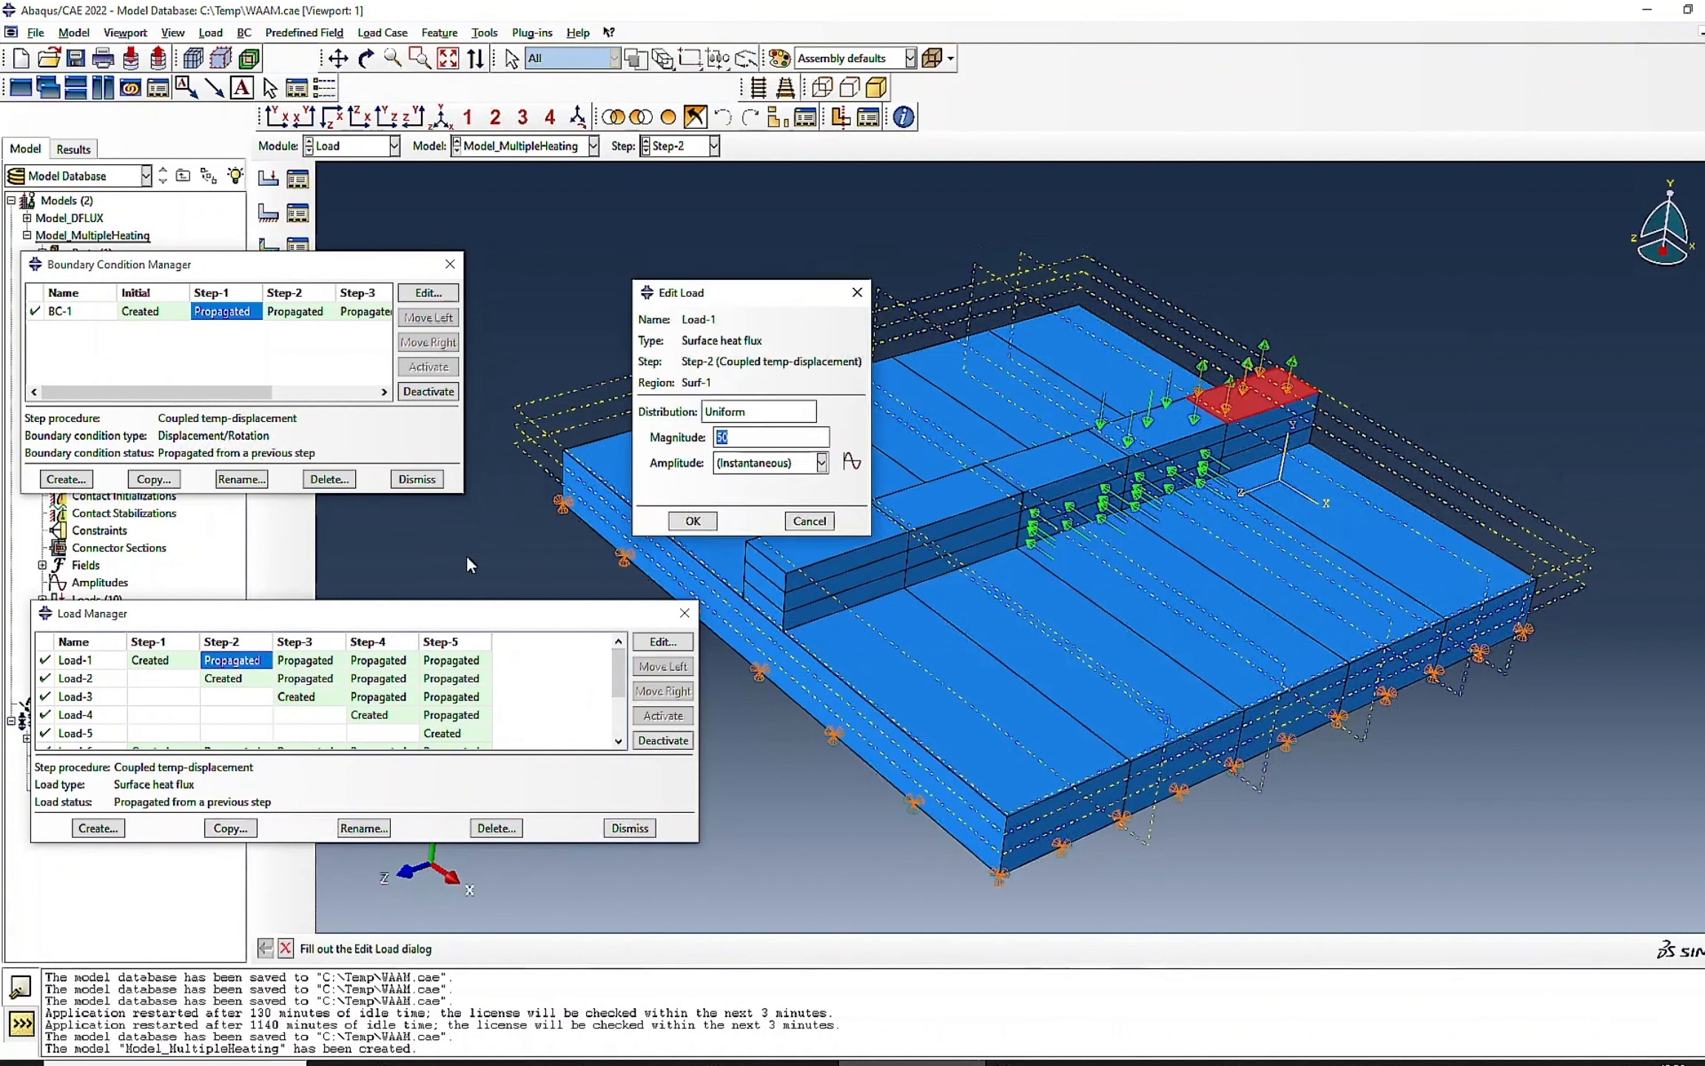
left_click(809, 520)
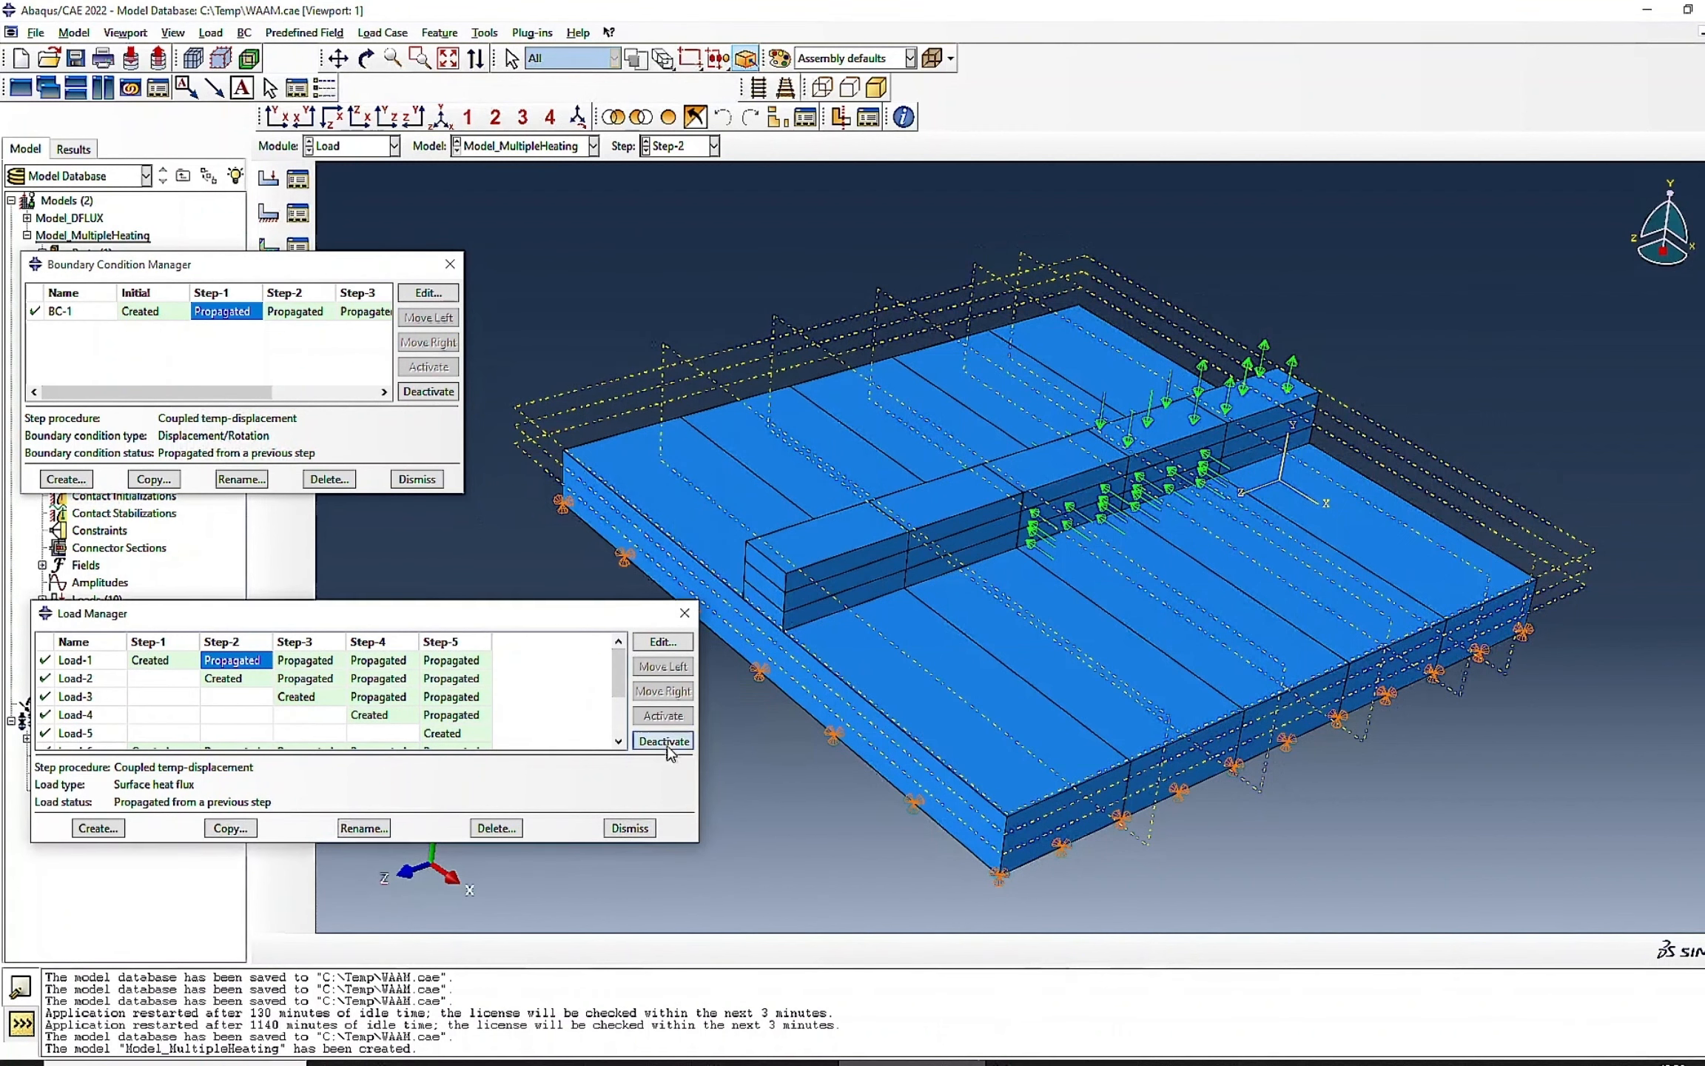
left_click(664, 740)
left_click(290, 679)
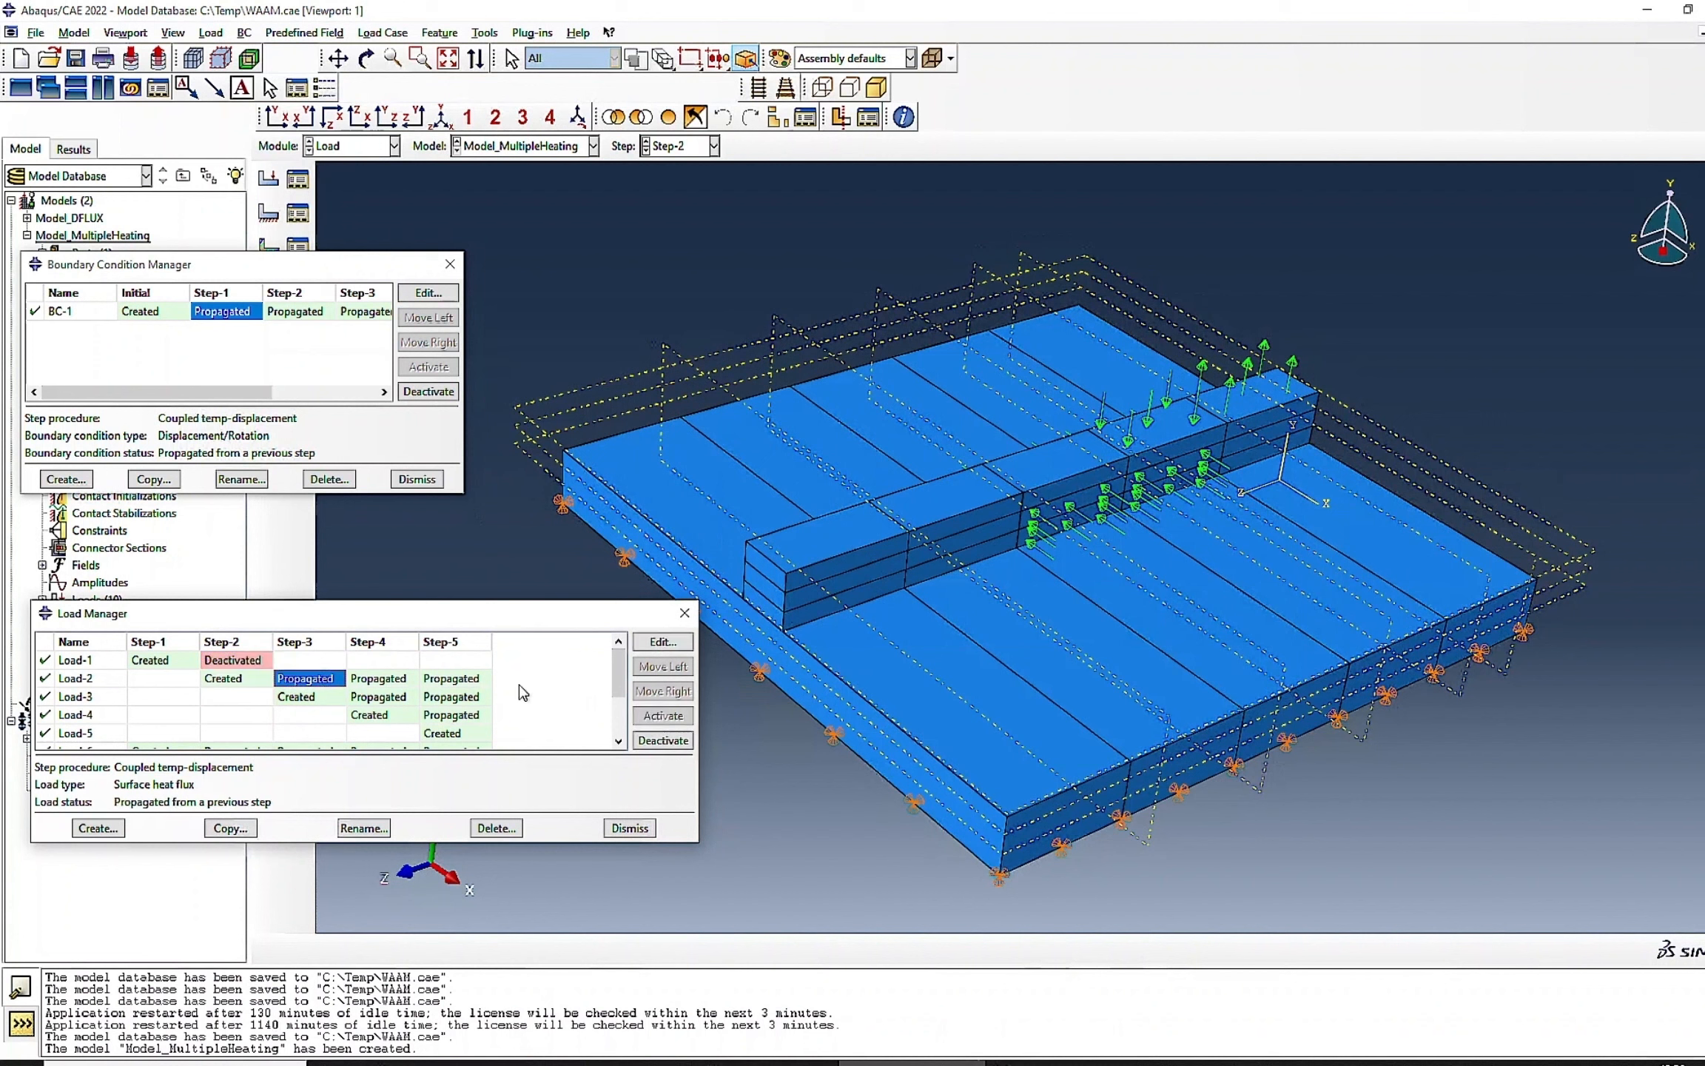
left_click(661, 741)
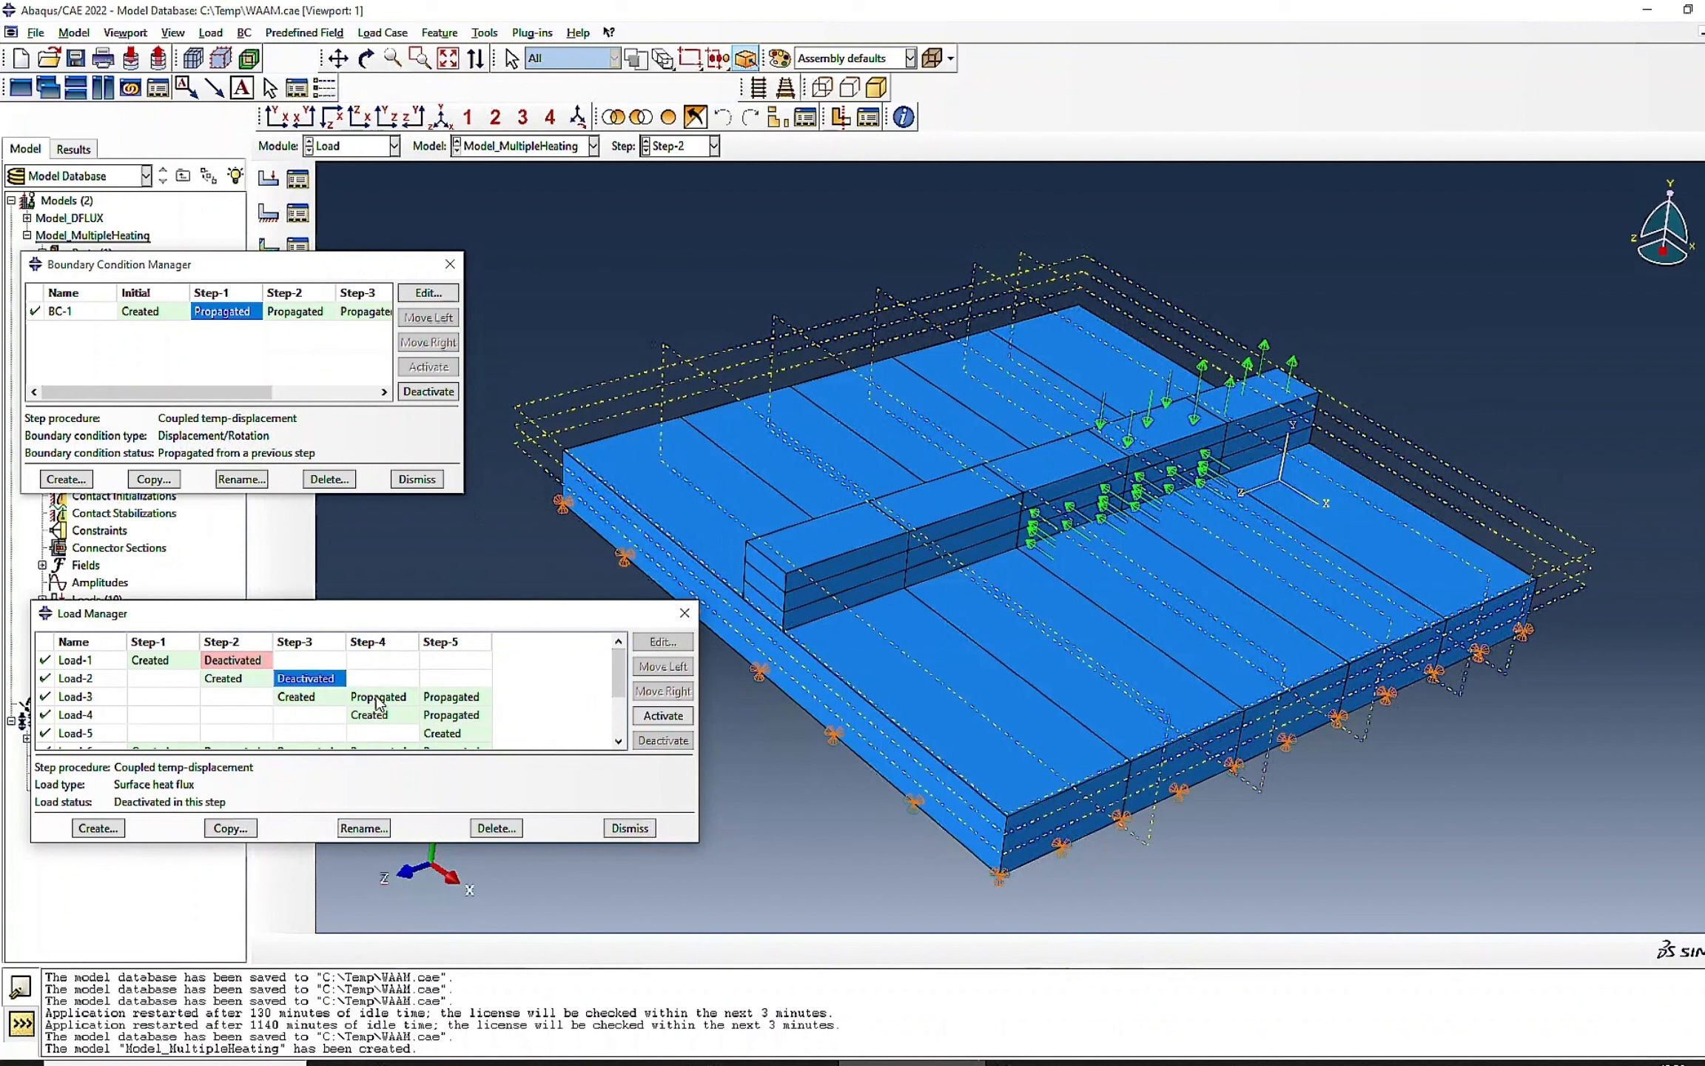
left_click(378, 700)
left_click(663, 740)
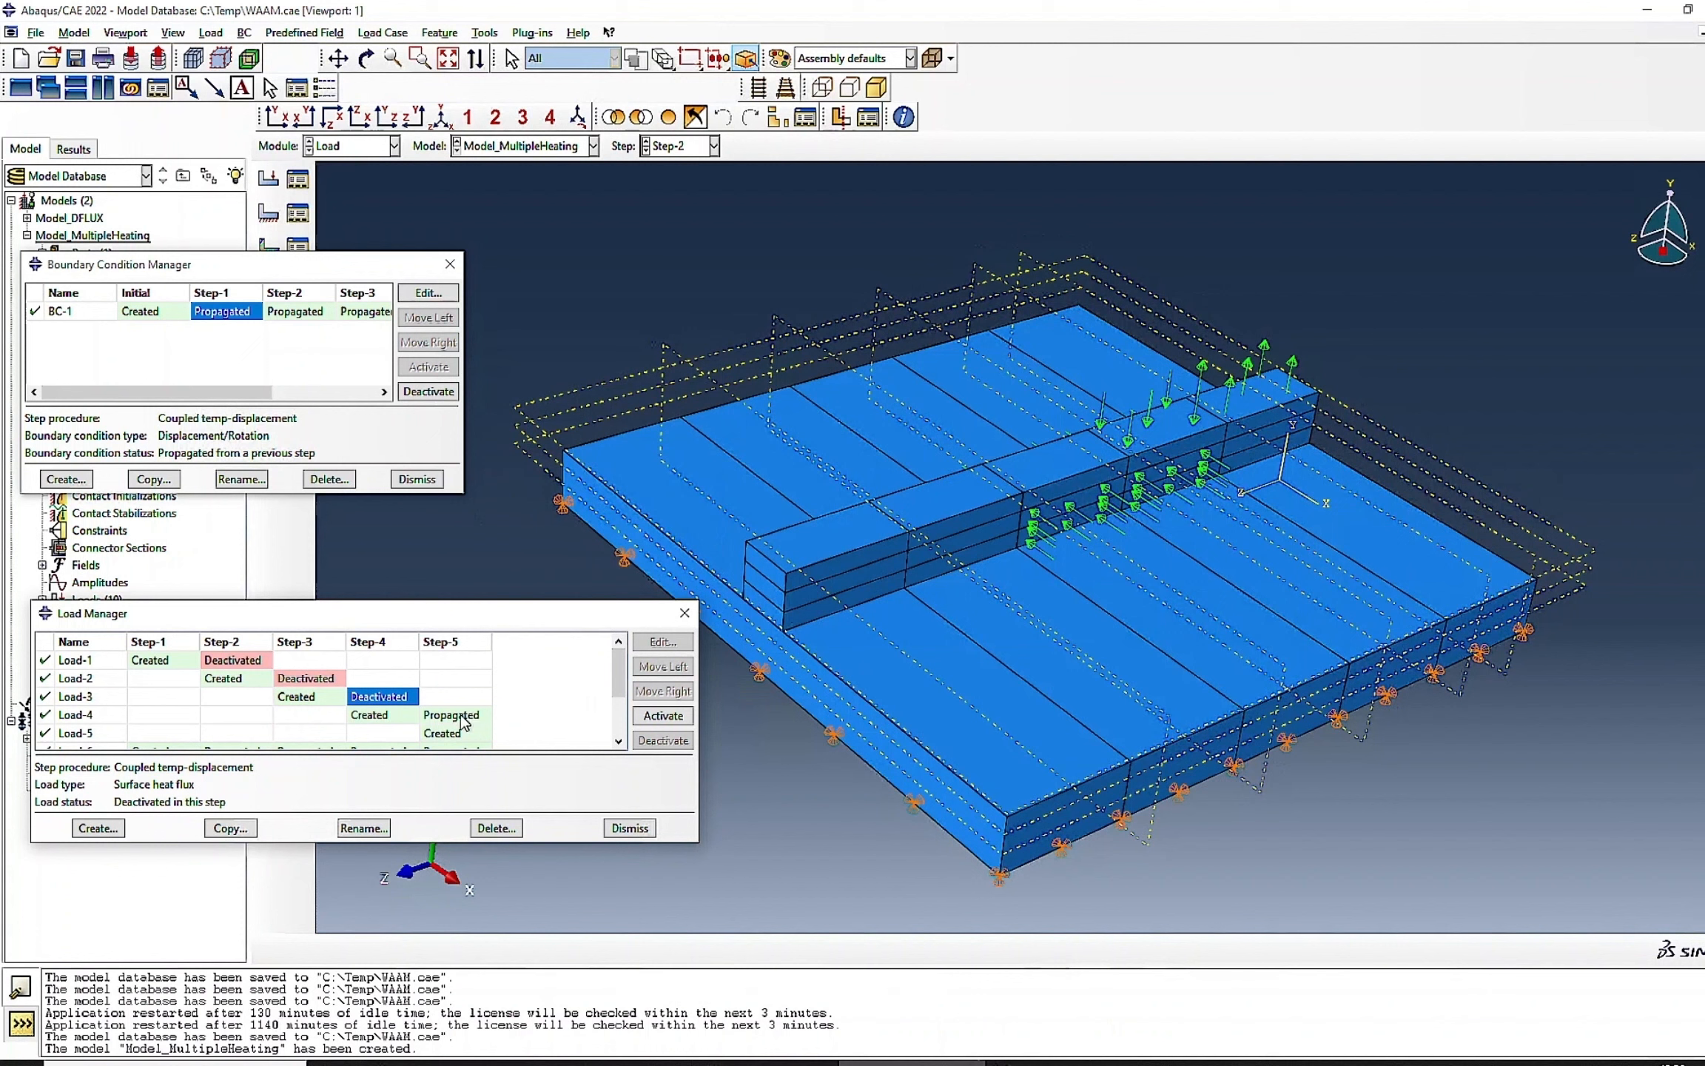
left_click(455, 715)
left_click(663, 740)
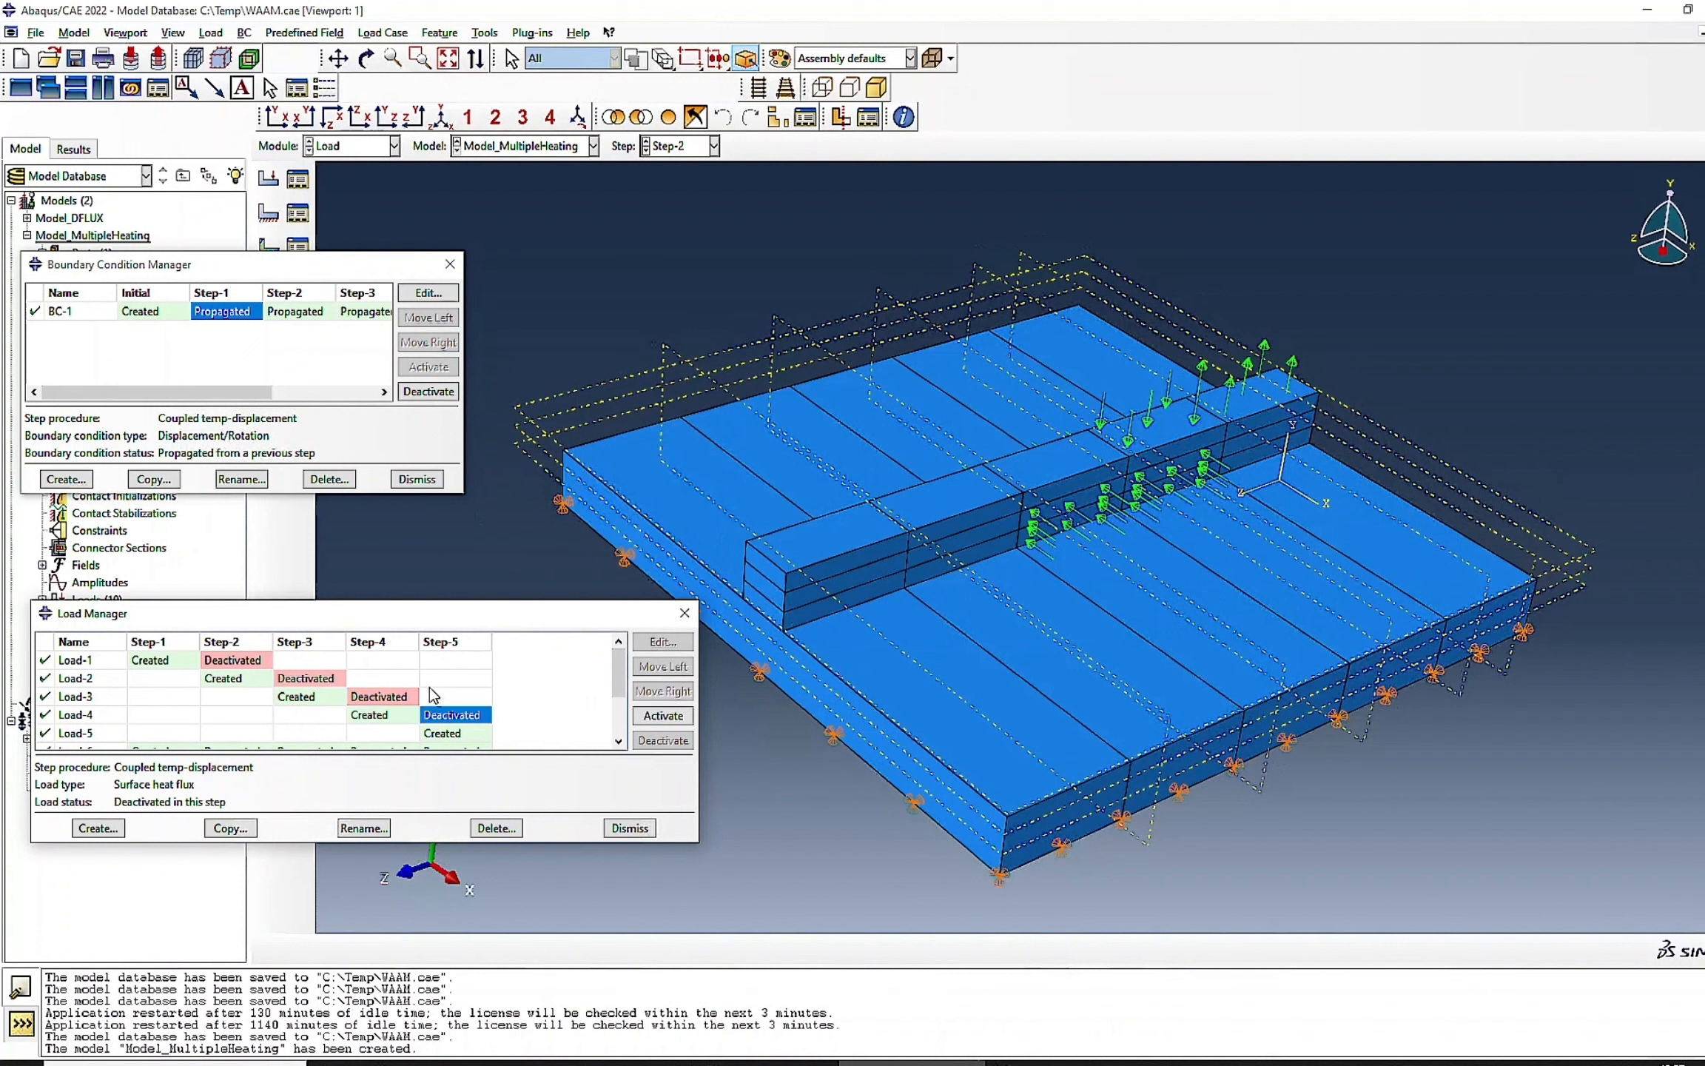
- Deactivate Load-6 in Step-2, Load-7 and Load-10 in Step-3, Load-8 in Step-4 and Load-9 in Step-5
scroll(429, 688, "down", 2)
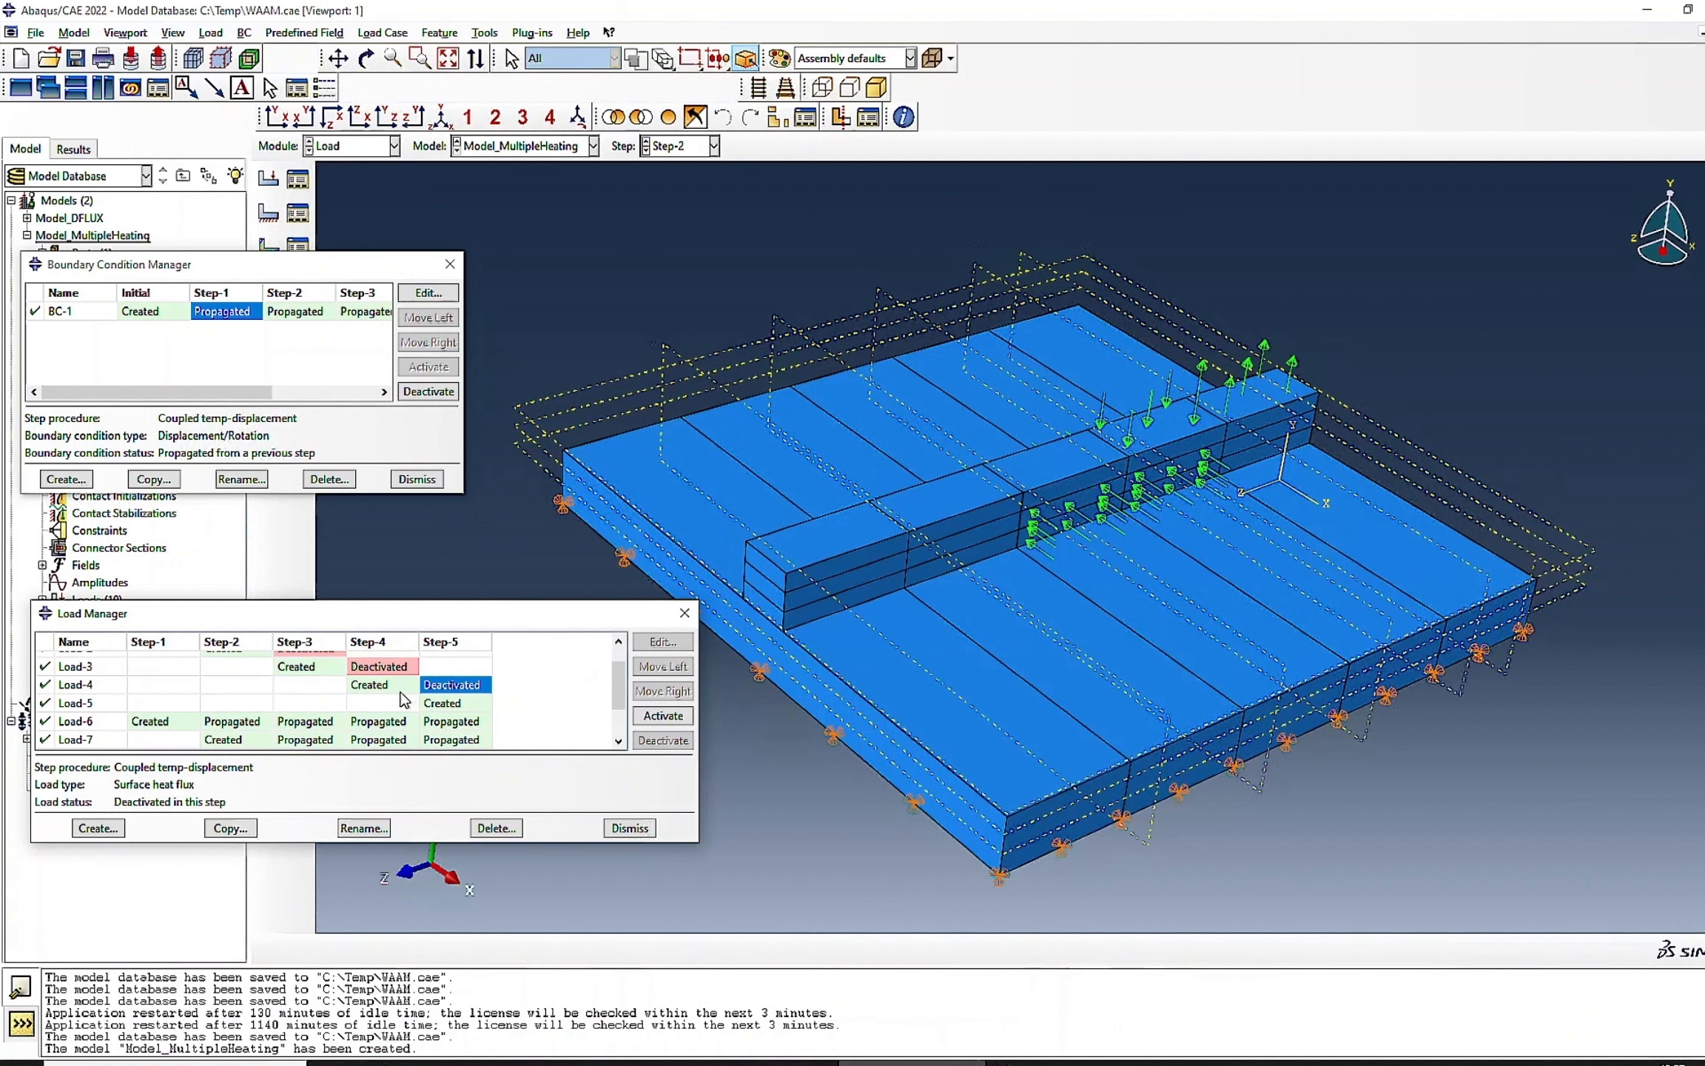
scroll(403, 699, "up", 2)
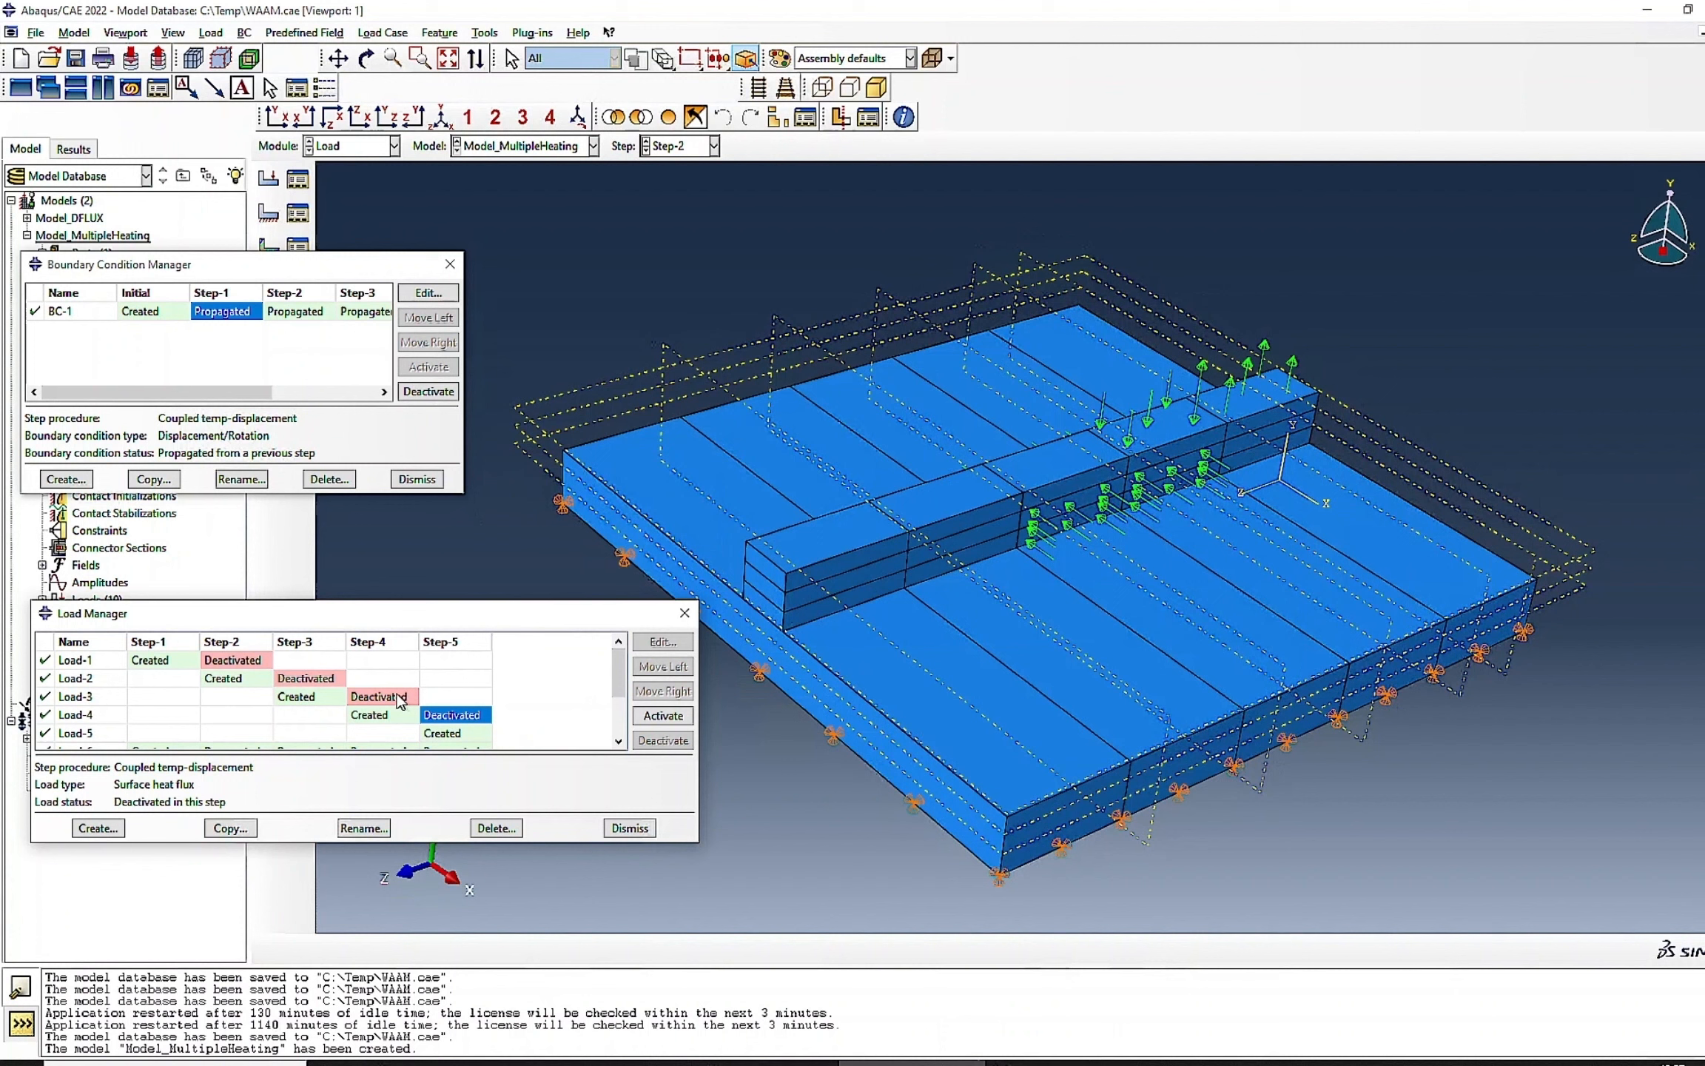
scroll(408, 713, "down", 3)
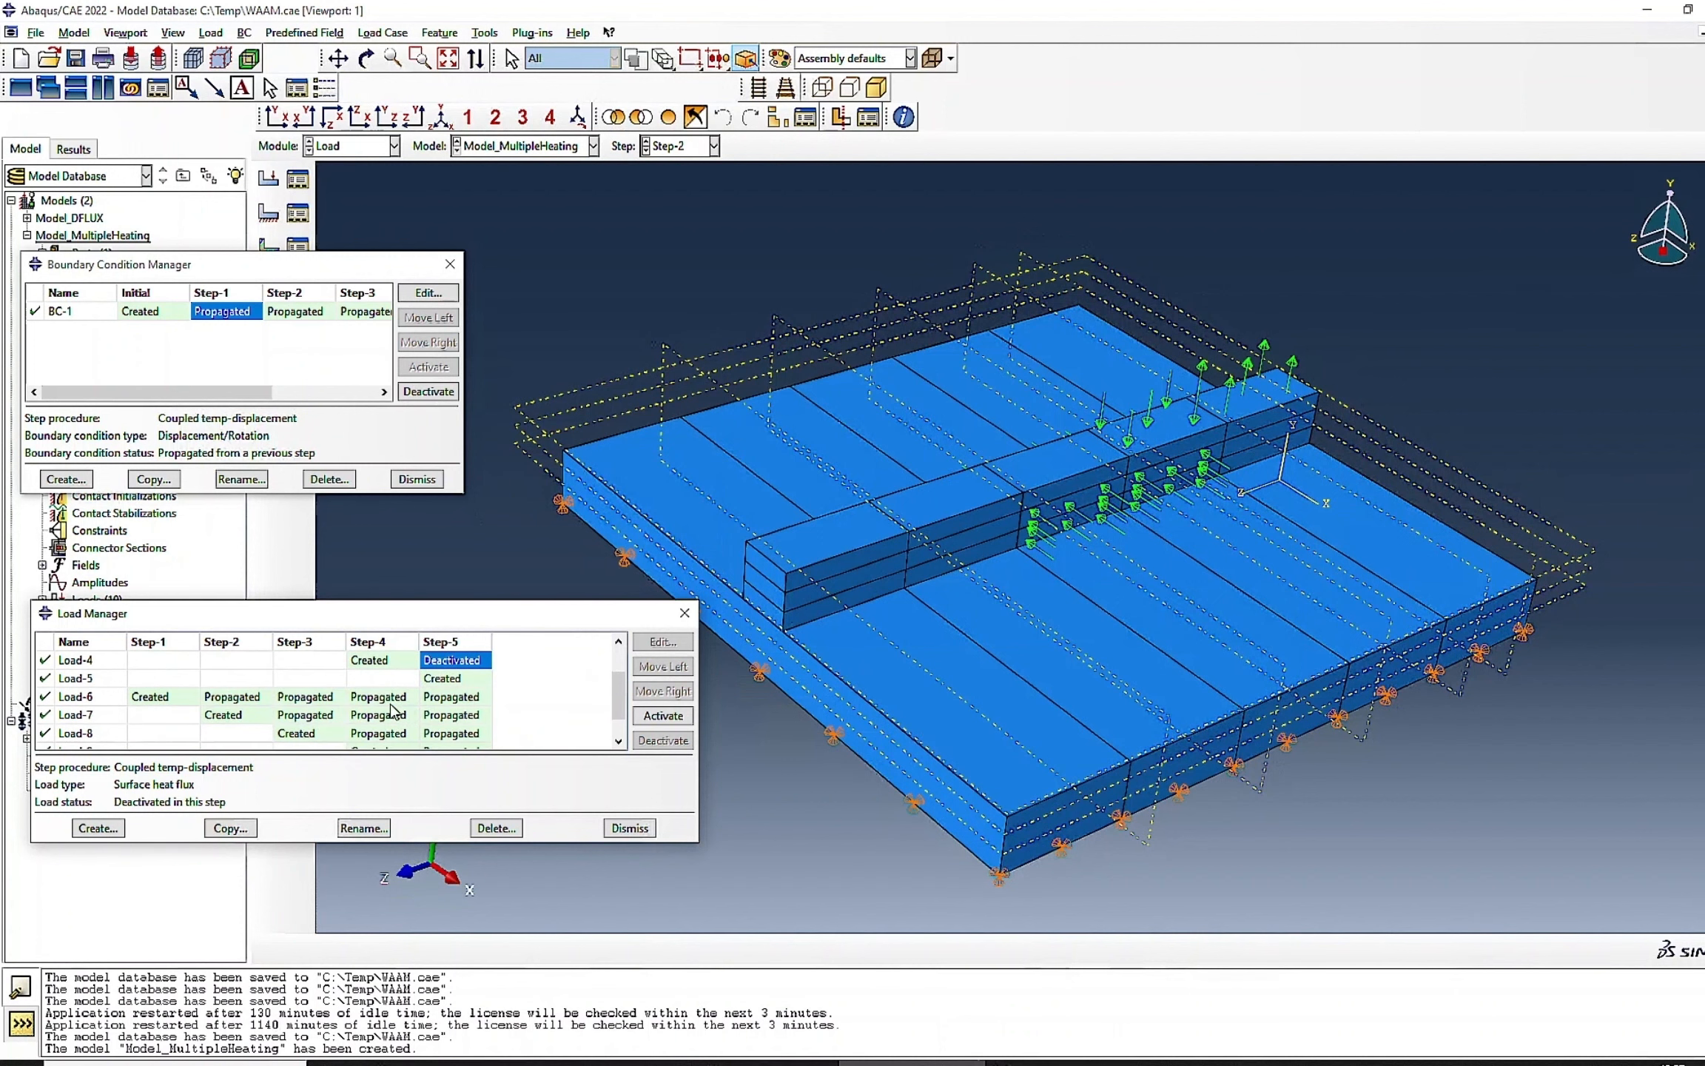
left_click(235, 699)
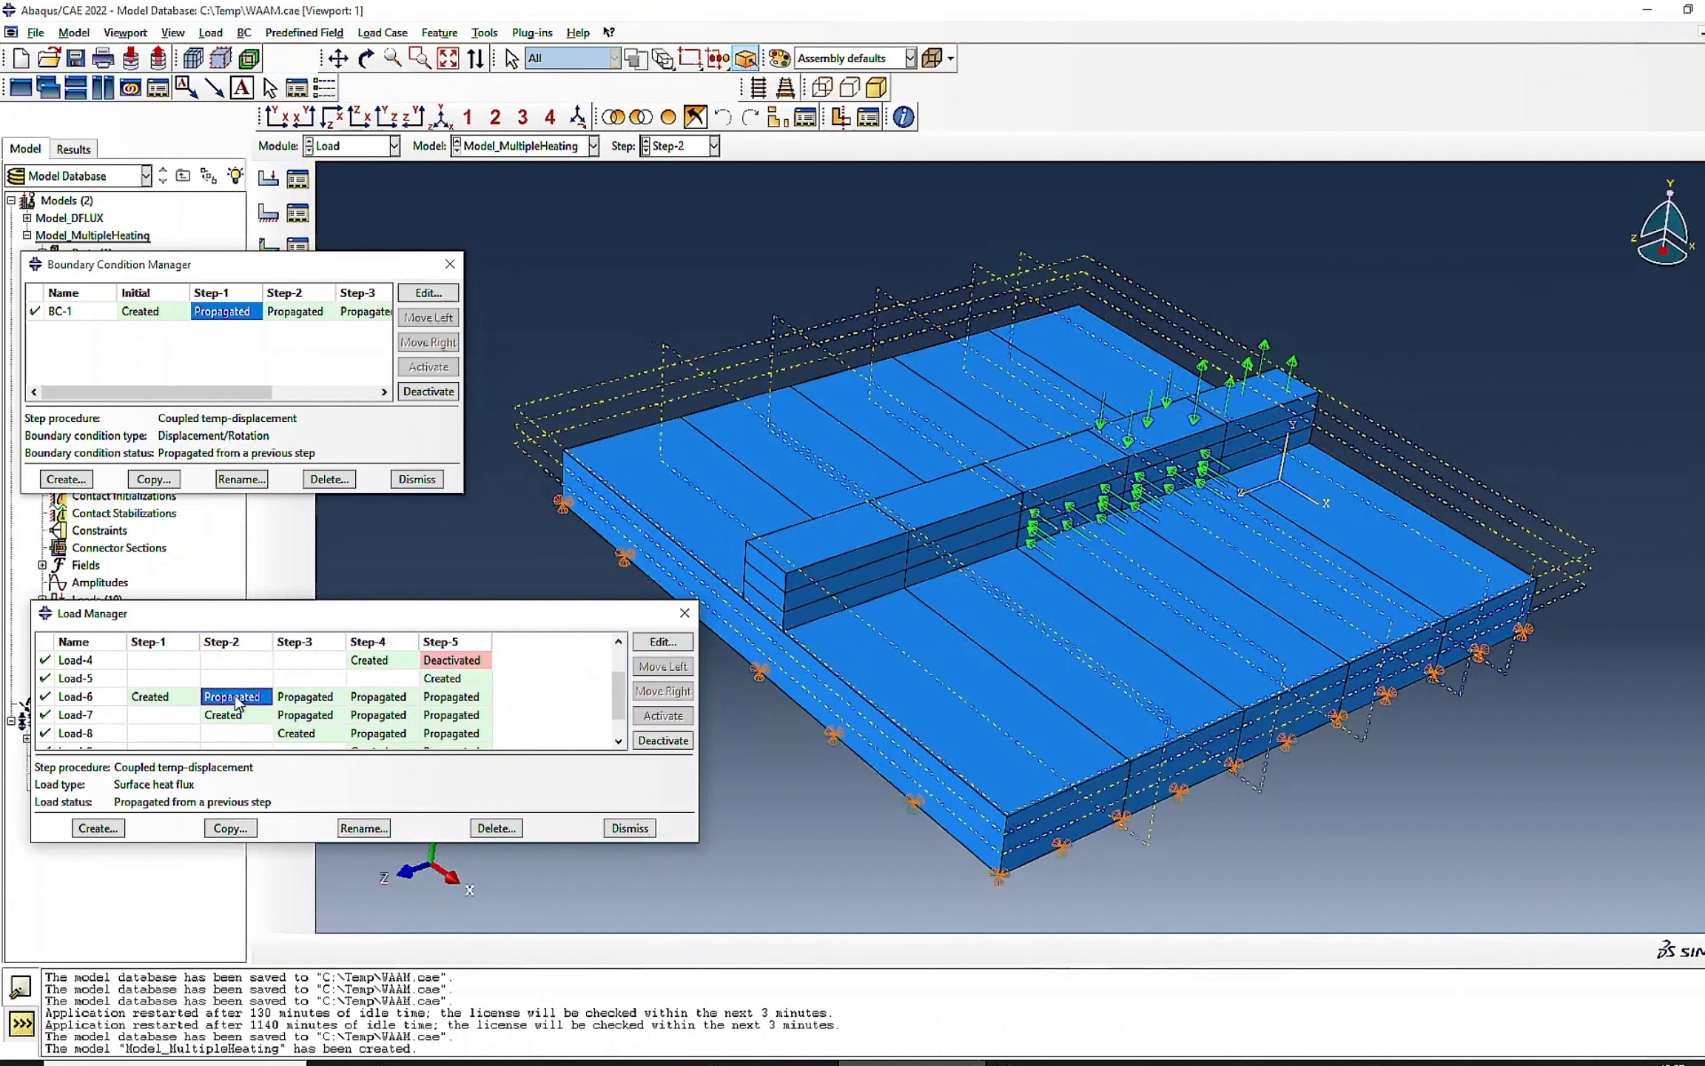
left_click(663, 740)
left_click(318, 714)
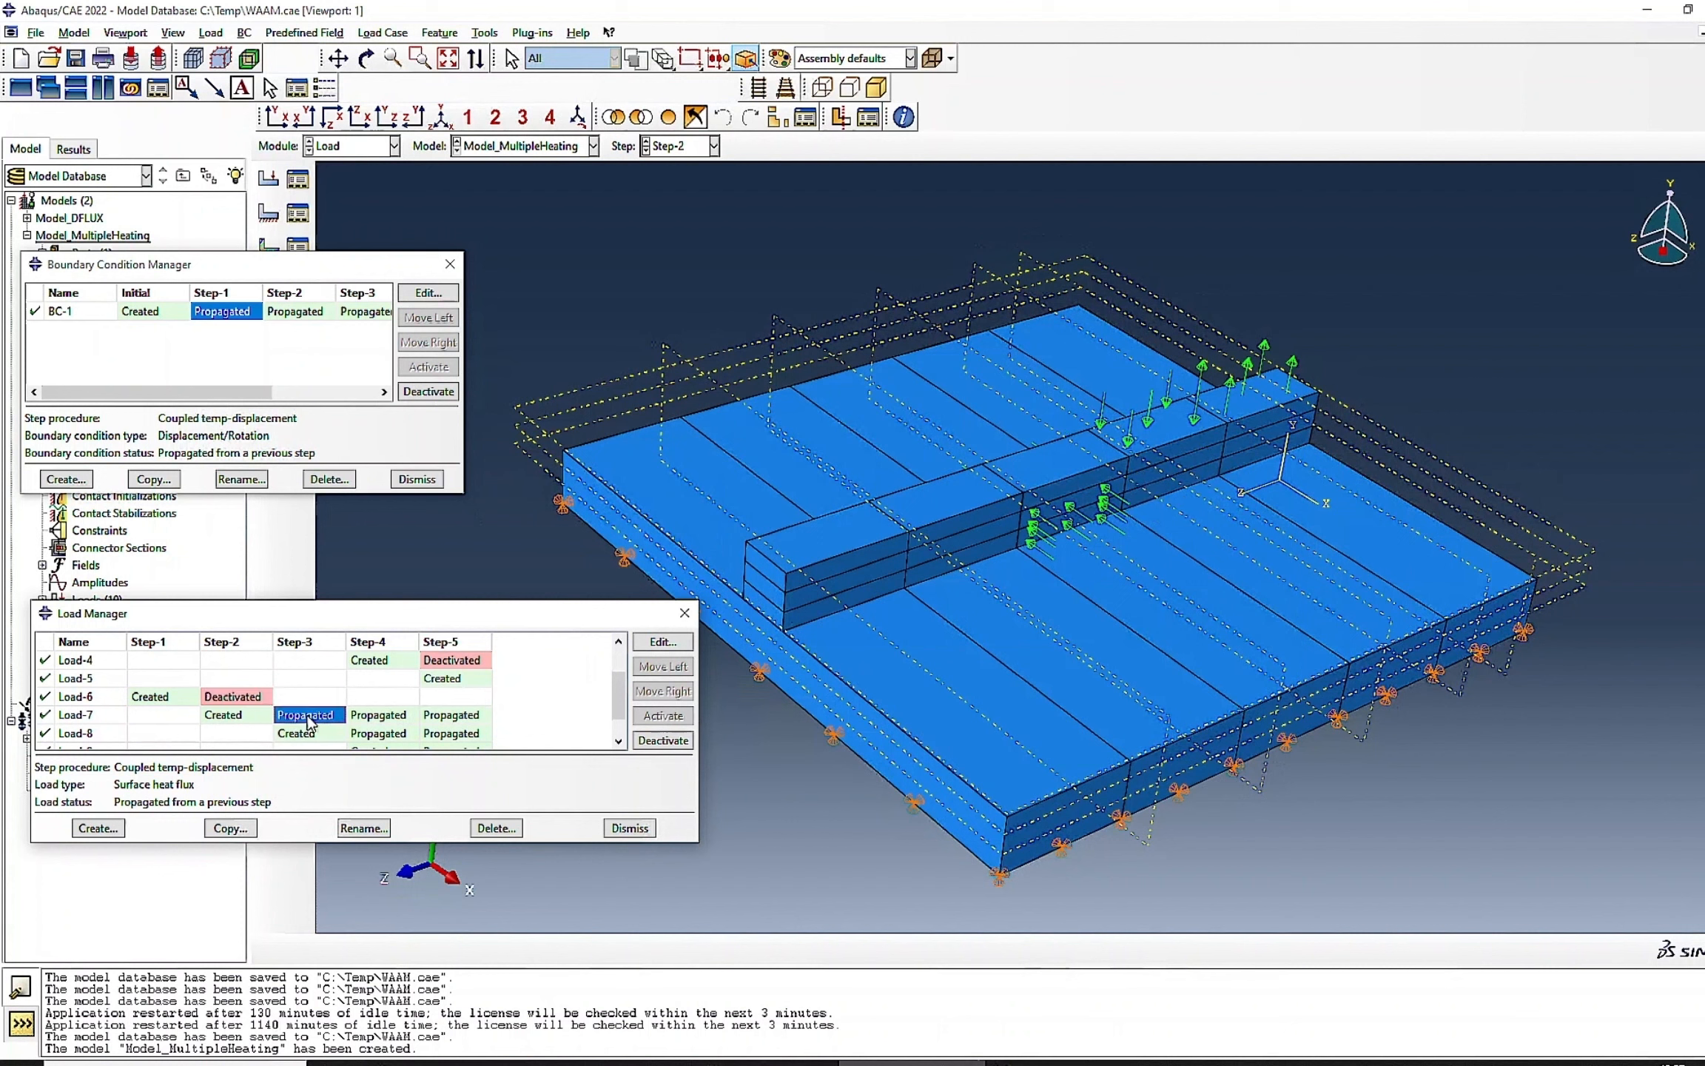
left_click(661, 740)
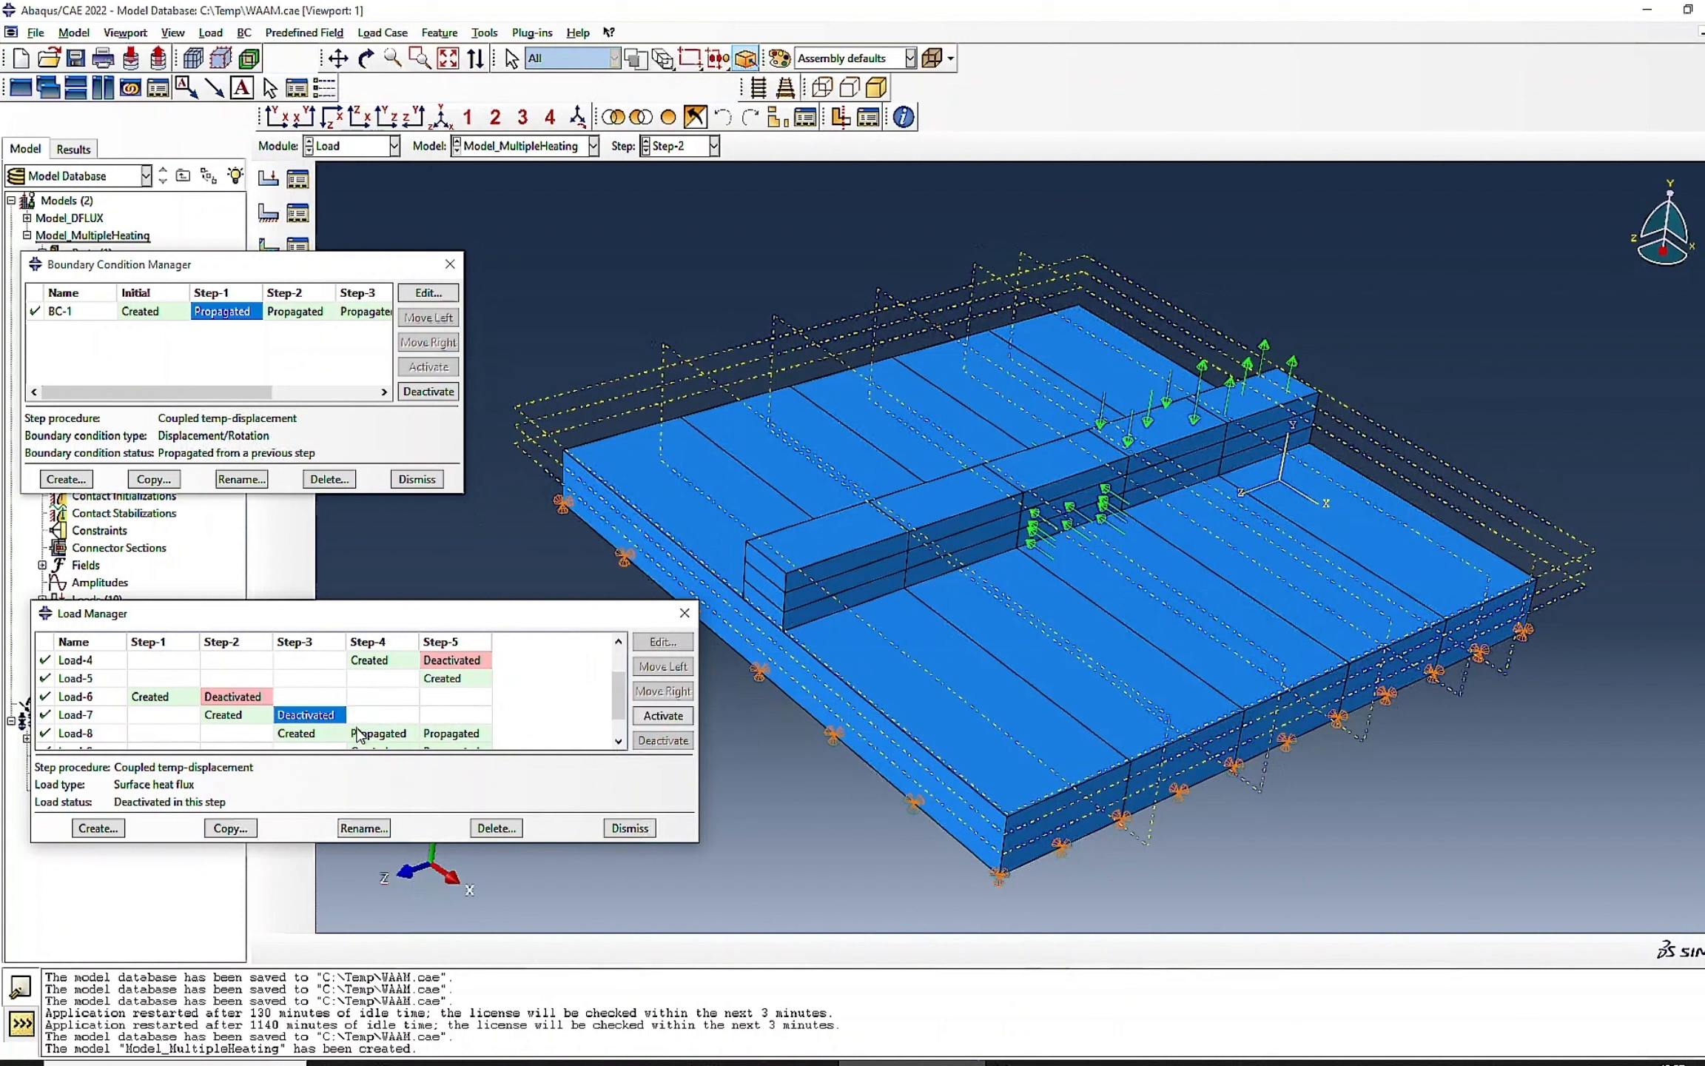
left_click(378, 733)
left_click(664, 740)
scroll(387, 712, "down", 1)
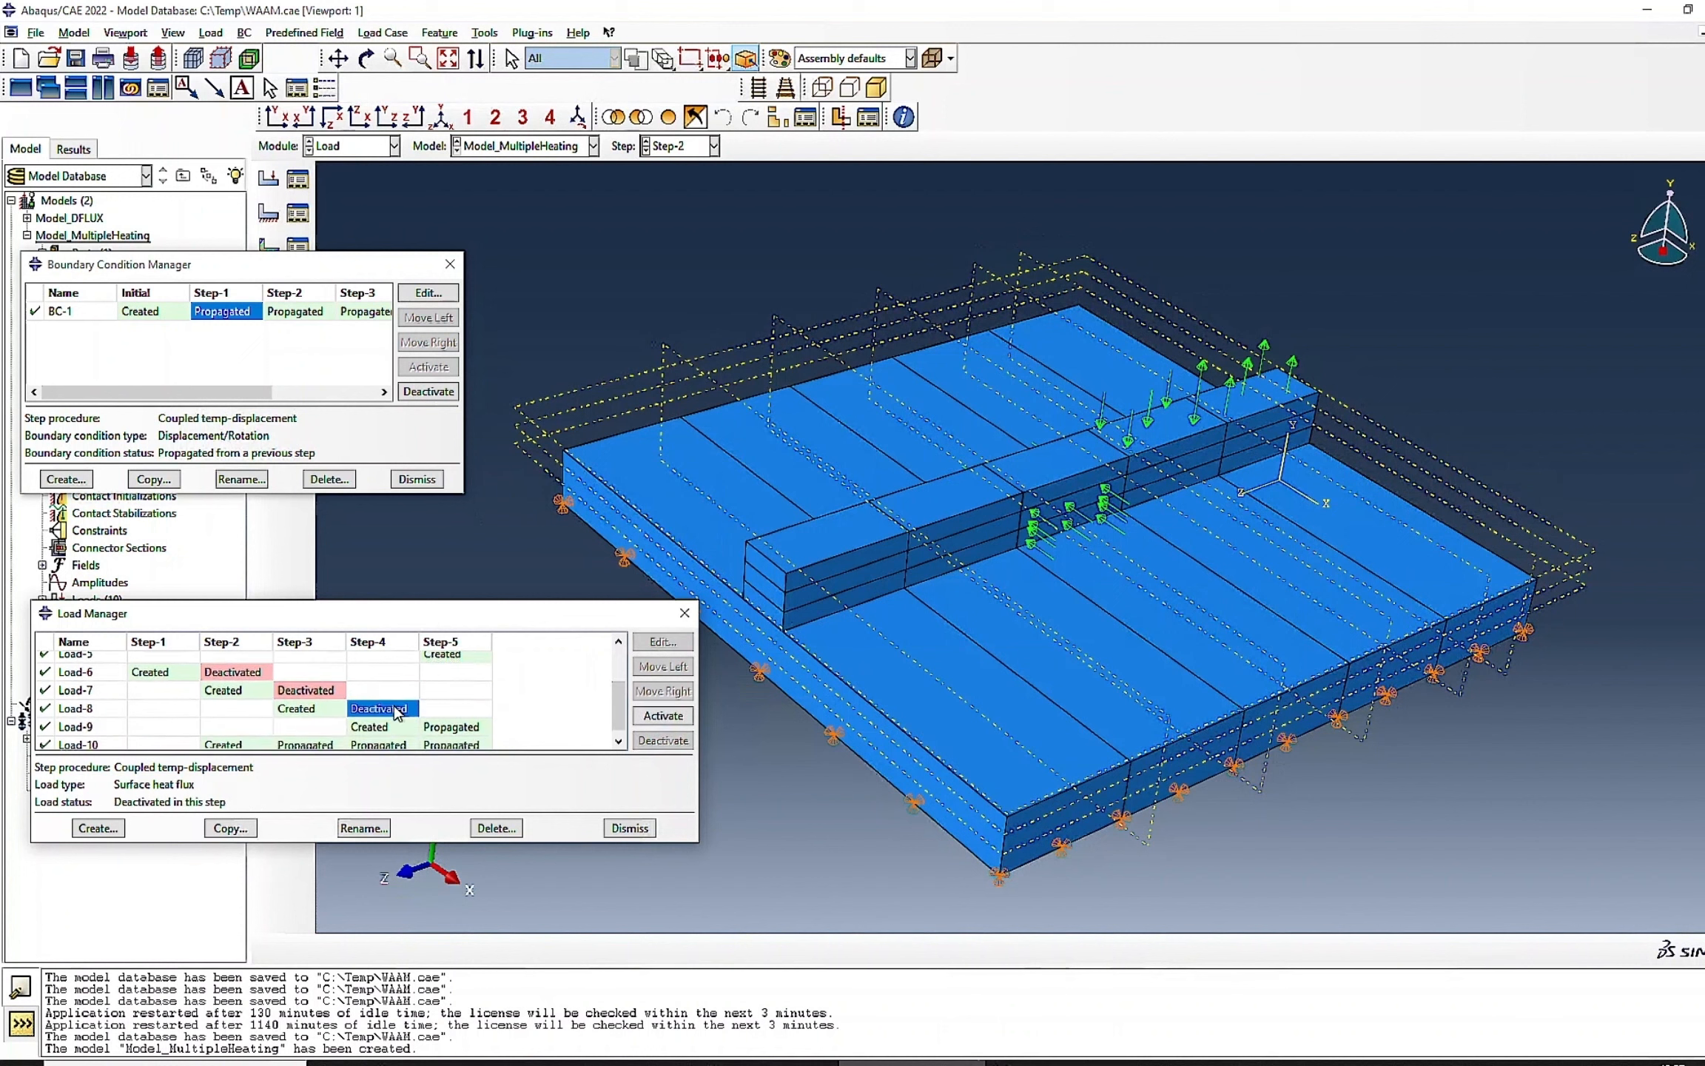
left_click(453, 721)
left_click(678, 742)
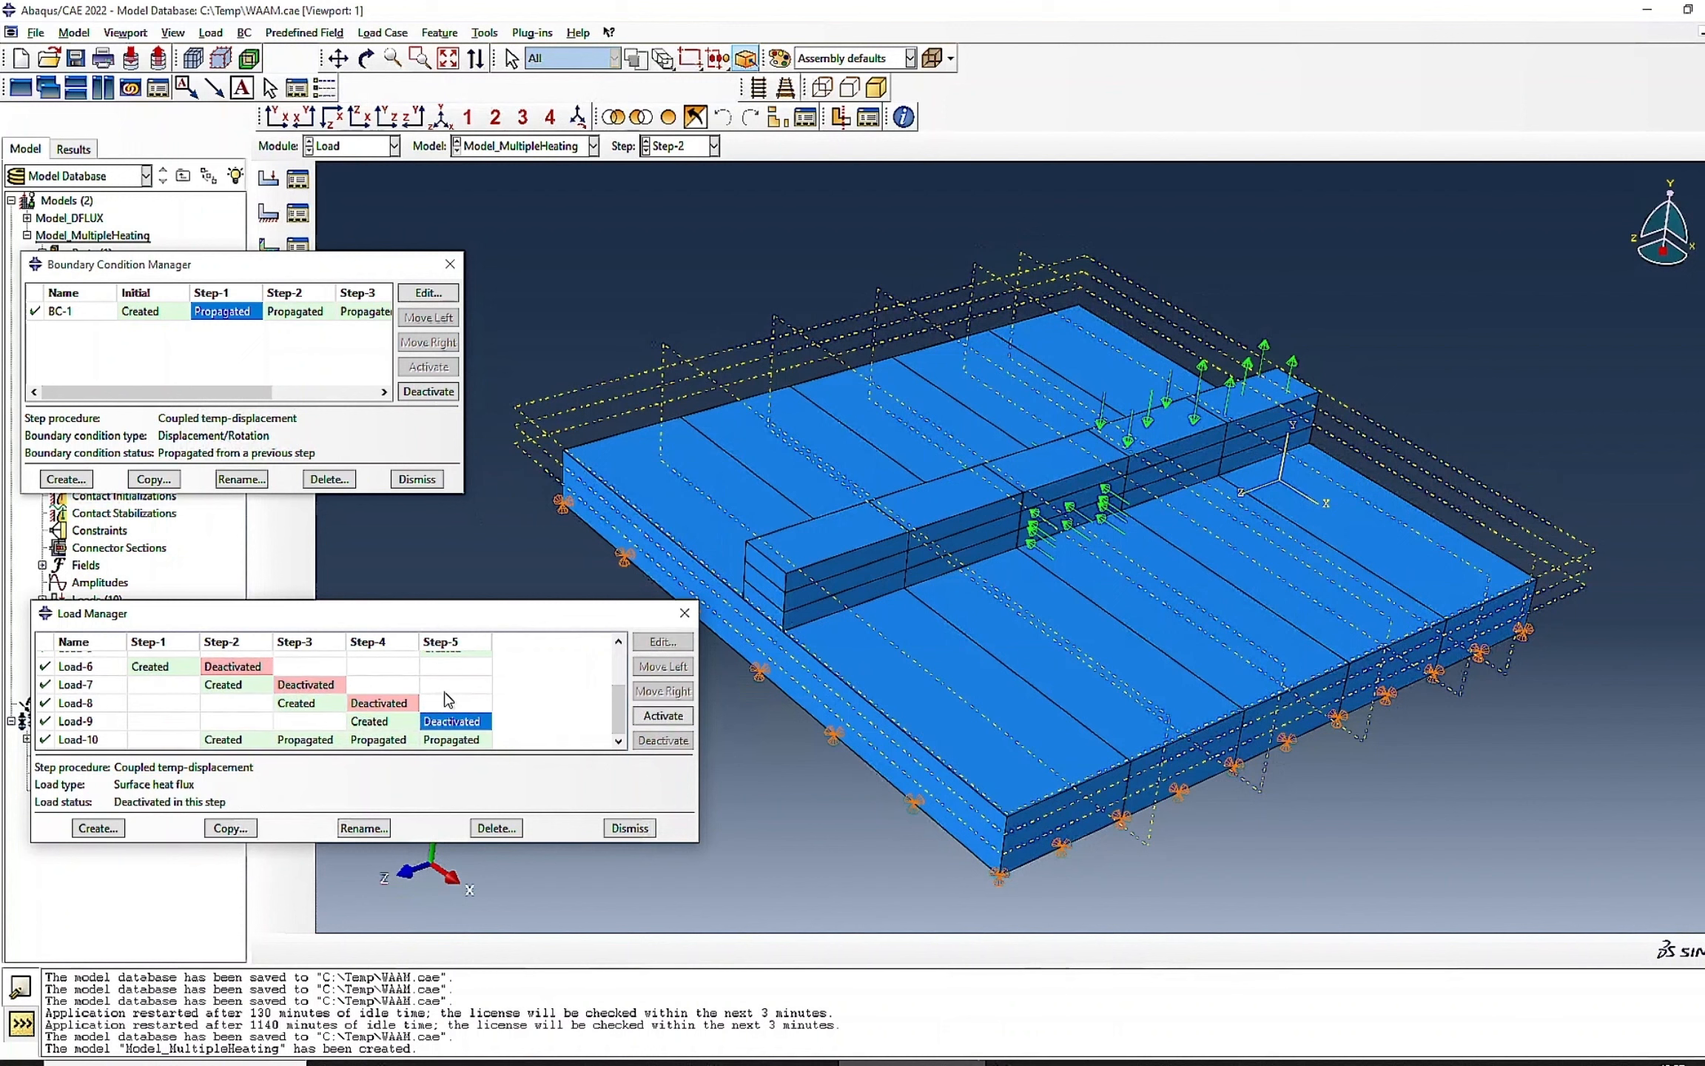
left_click(312, 739)
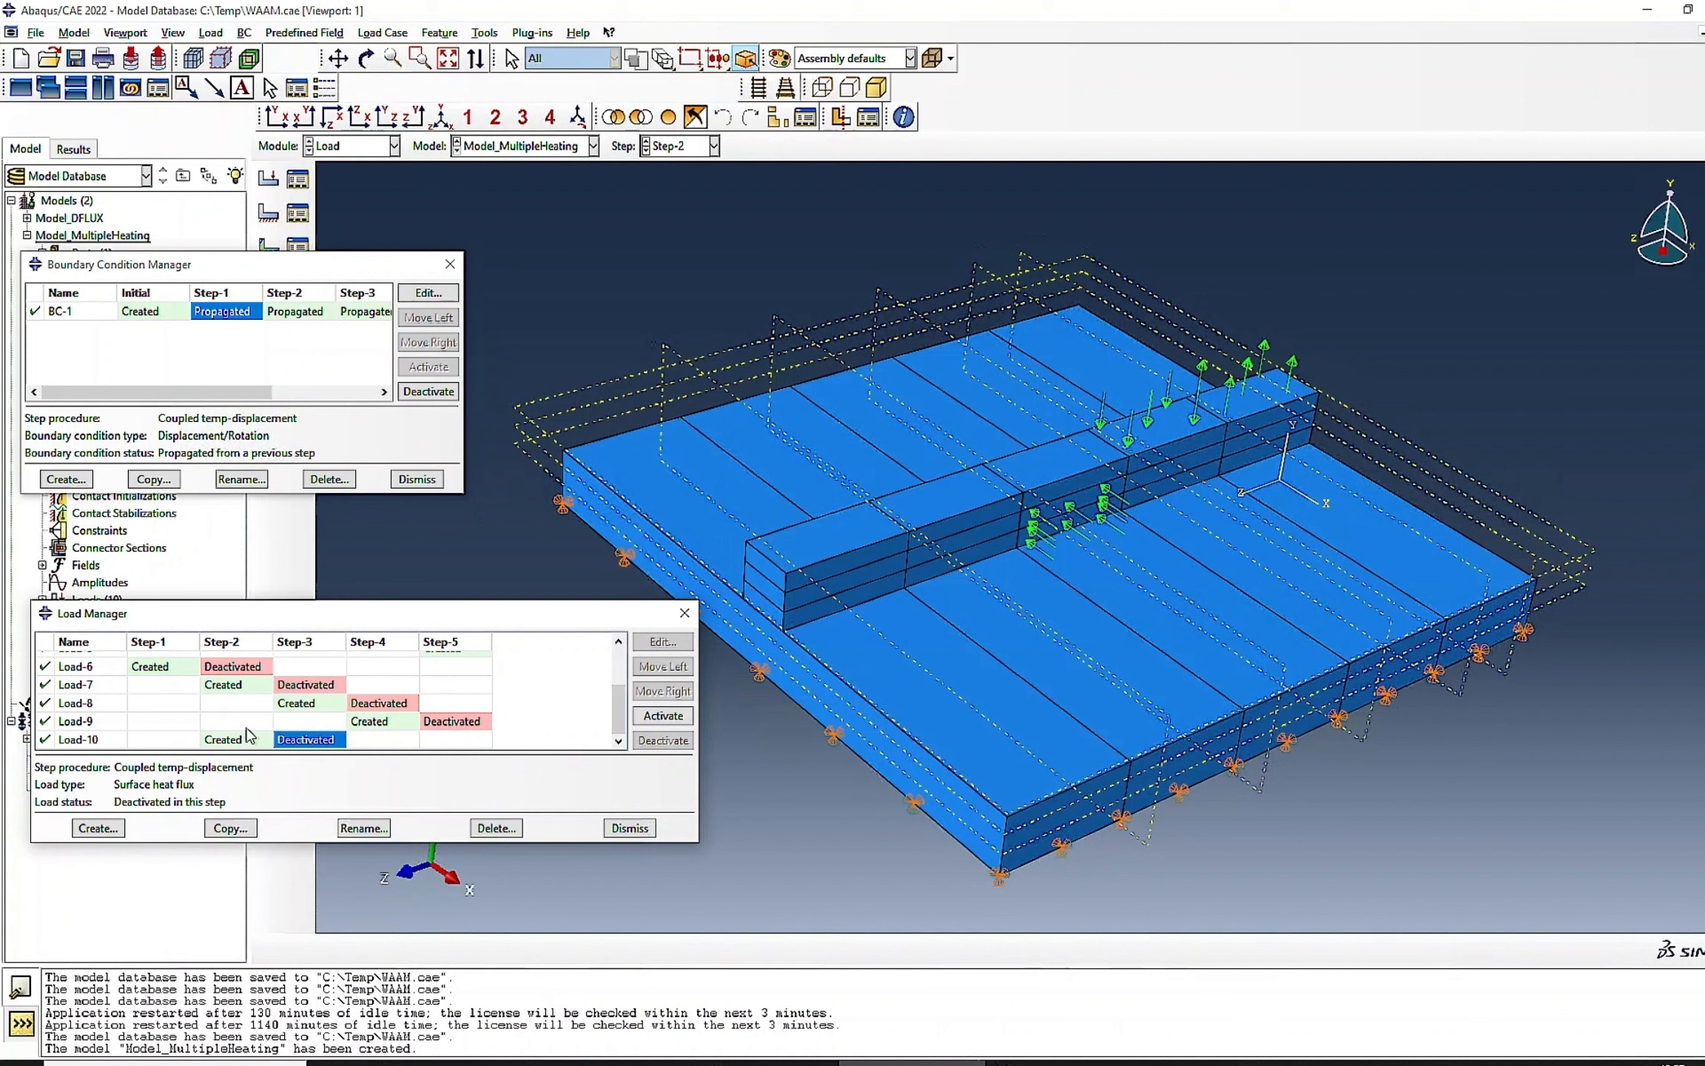
- Create a uniform surface heat flux of magnitude -20 in Step-3 on the top face of the second bead segment
left_click(97, 828)
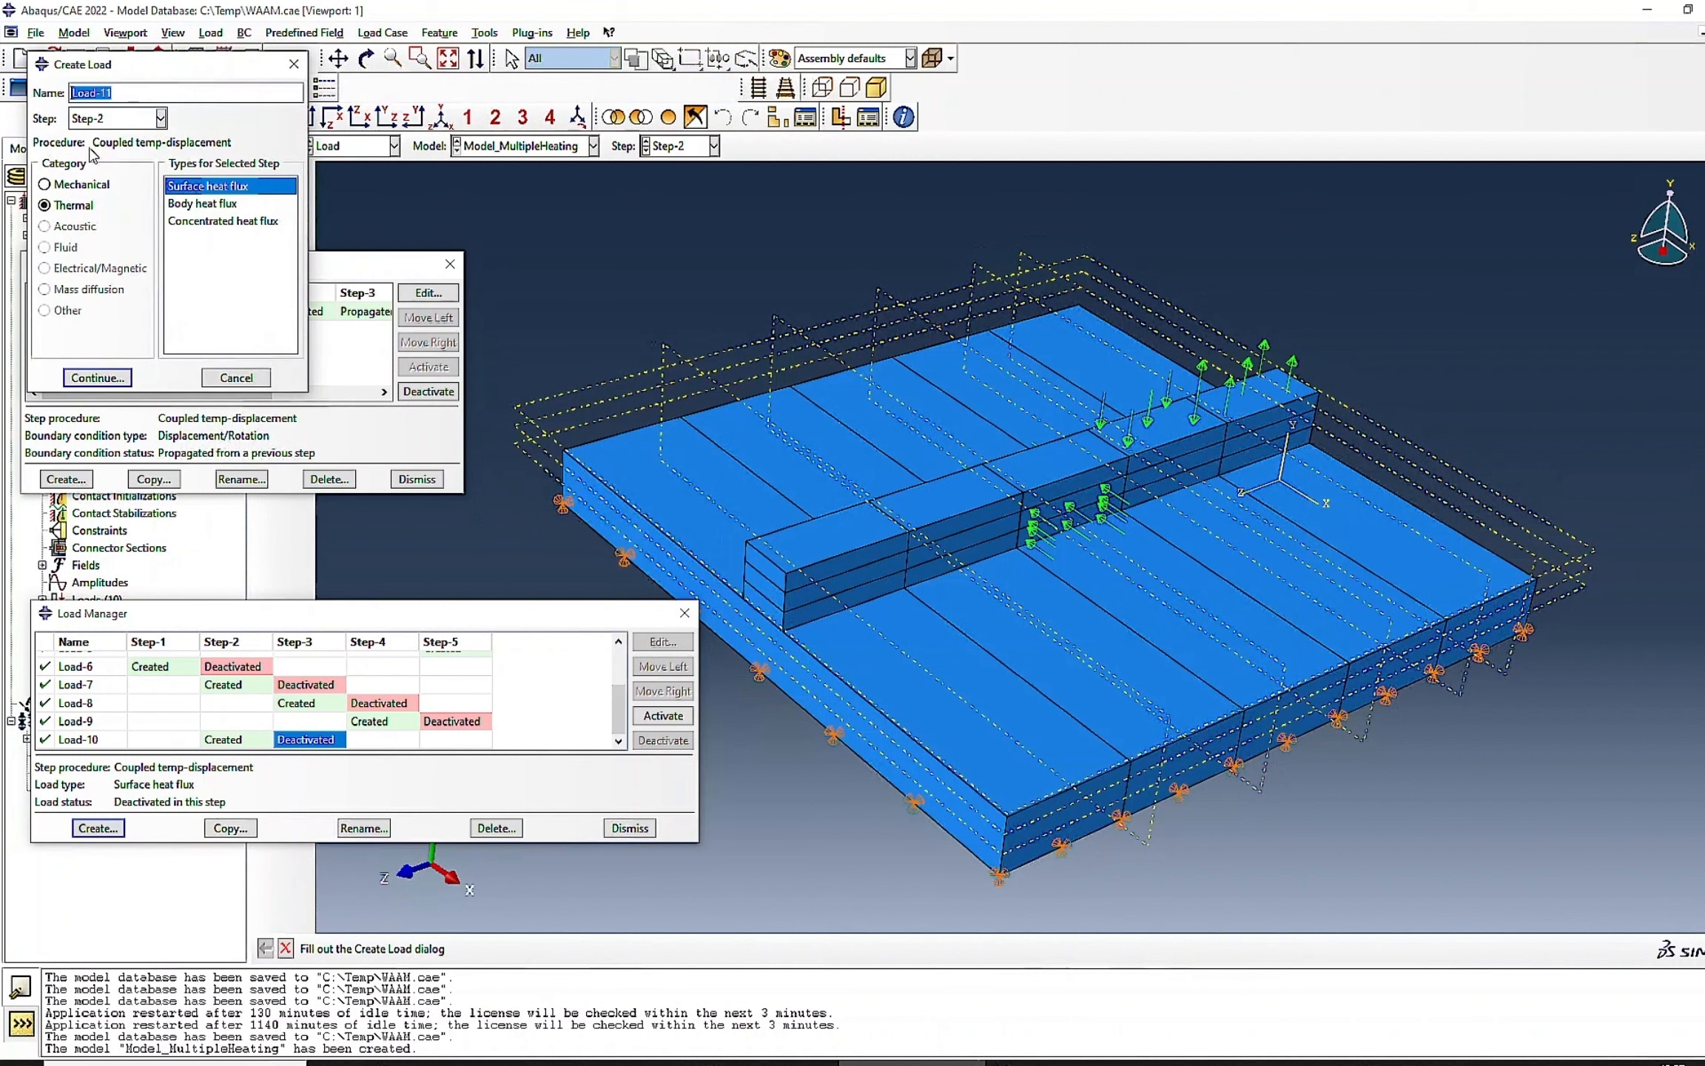
left_click(109, 121)
left_click(100, 198)
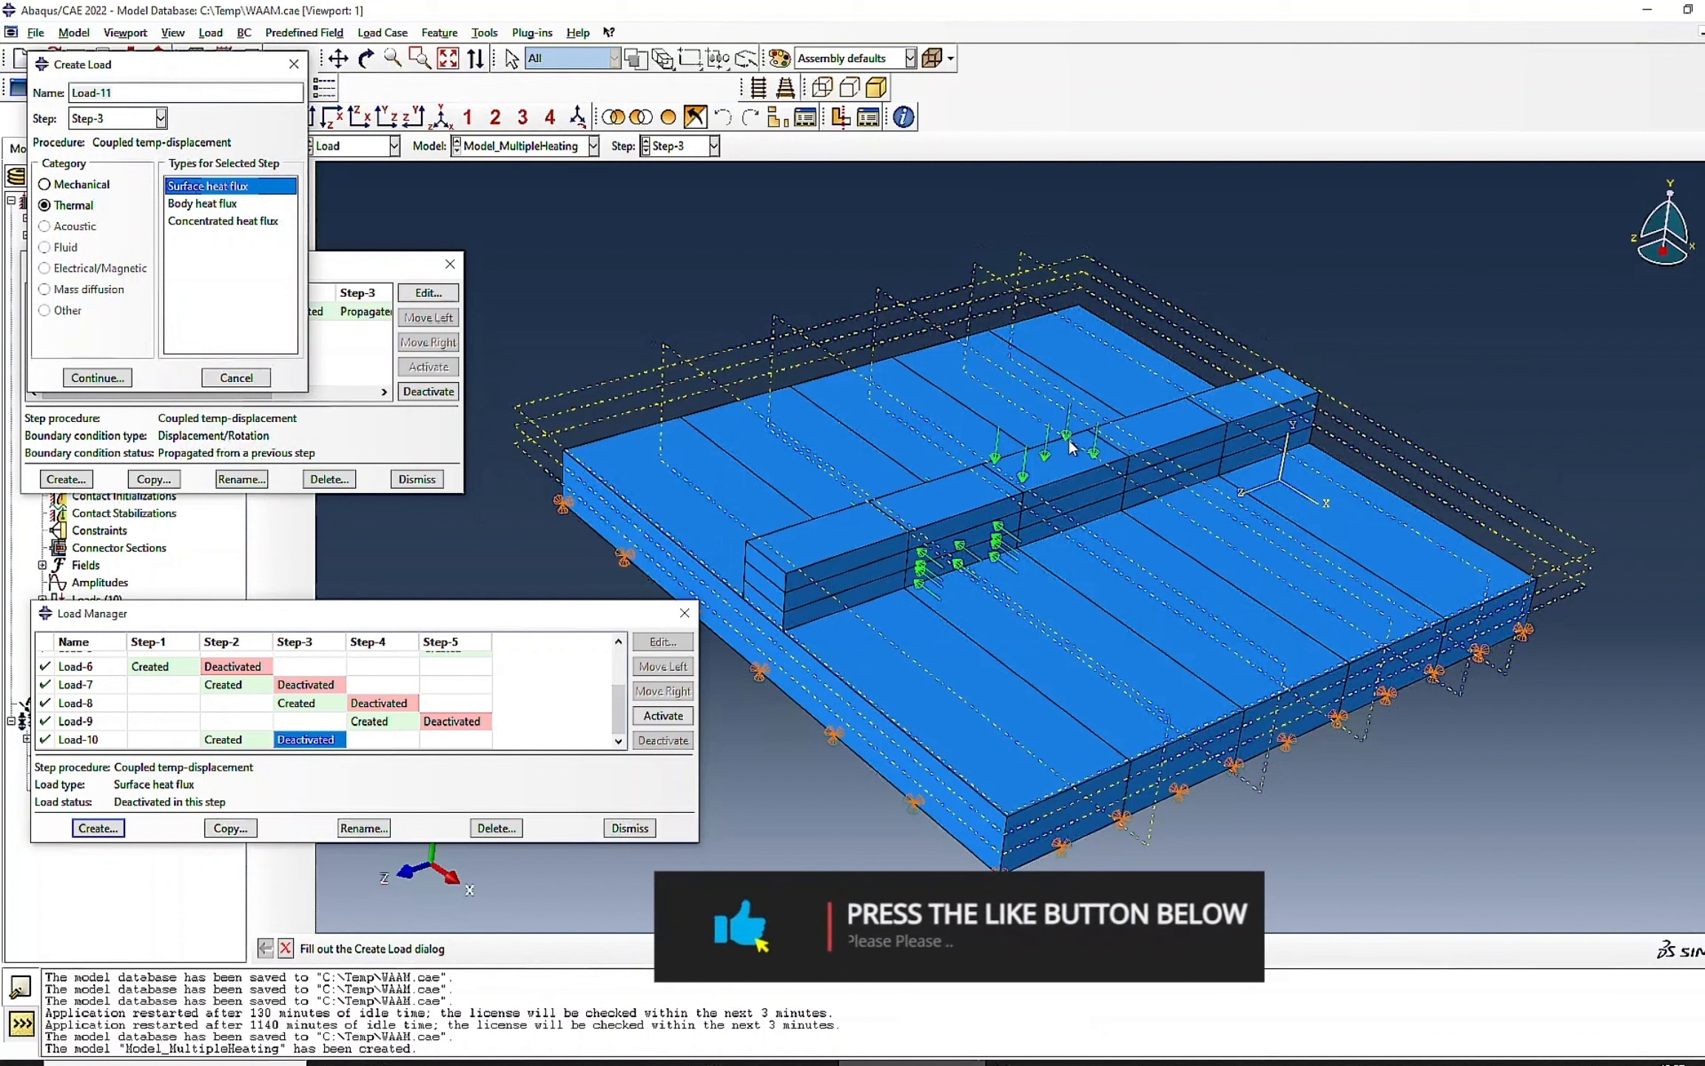
left_click(97, 378)
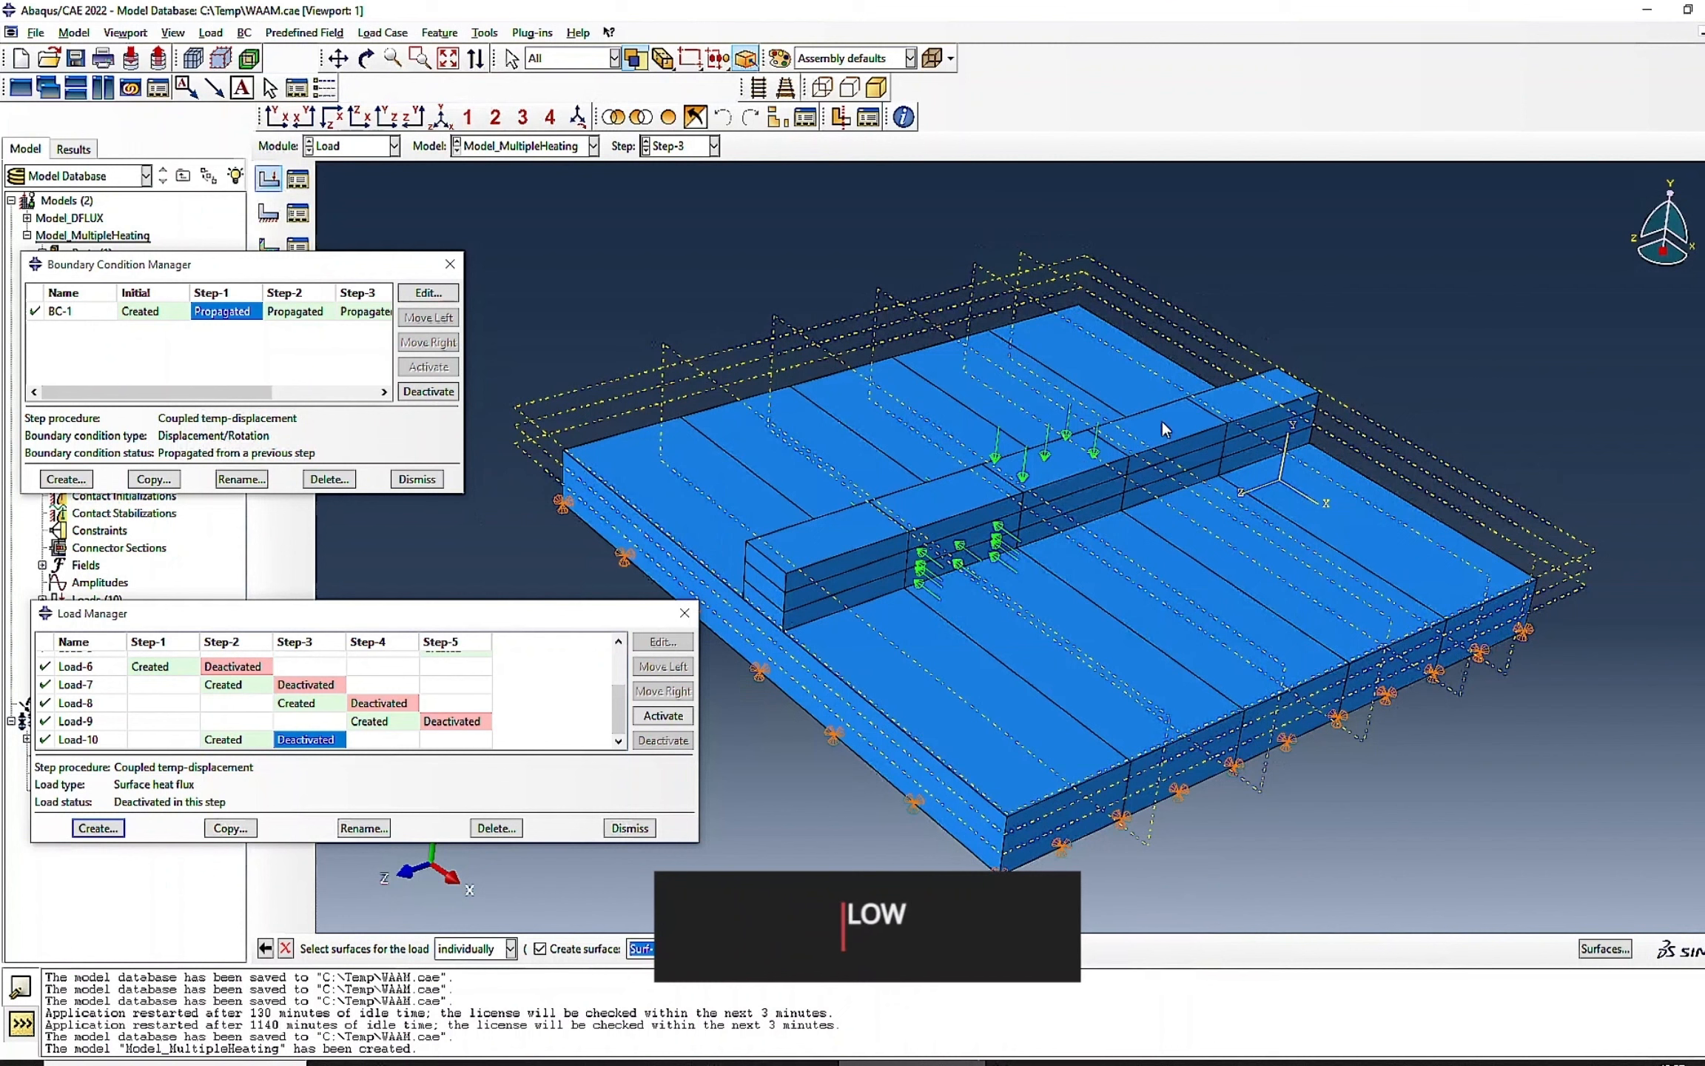
left_click(713, 953)
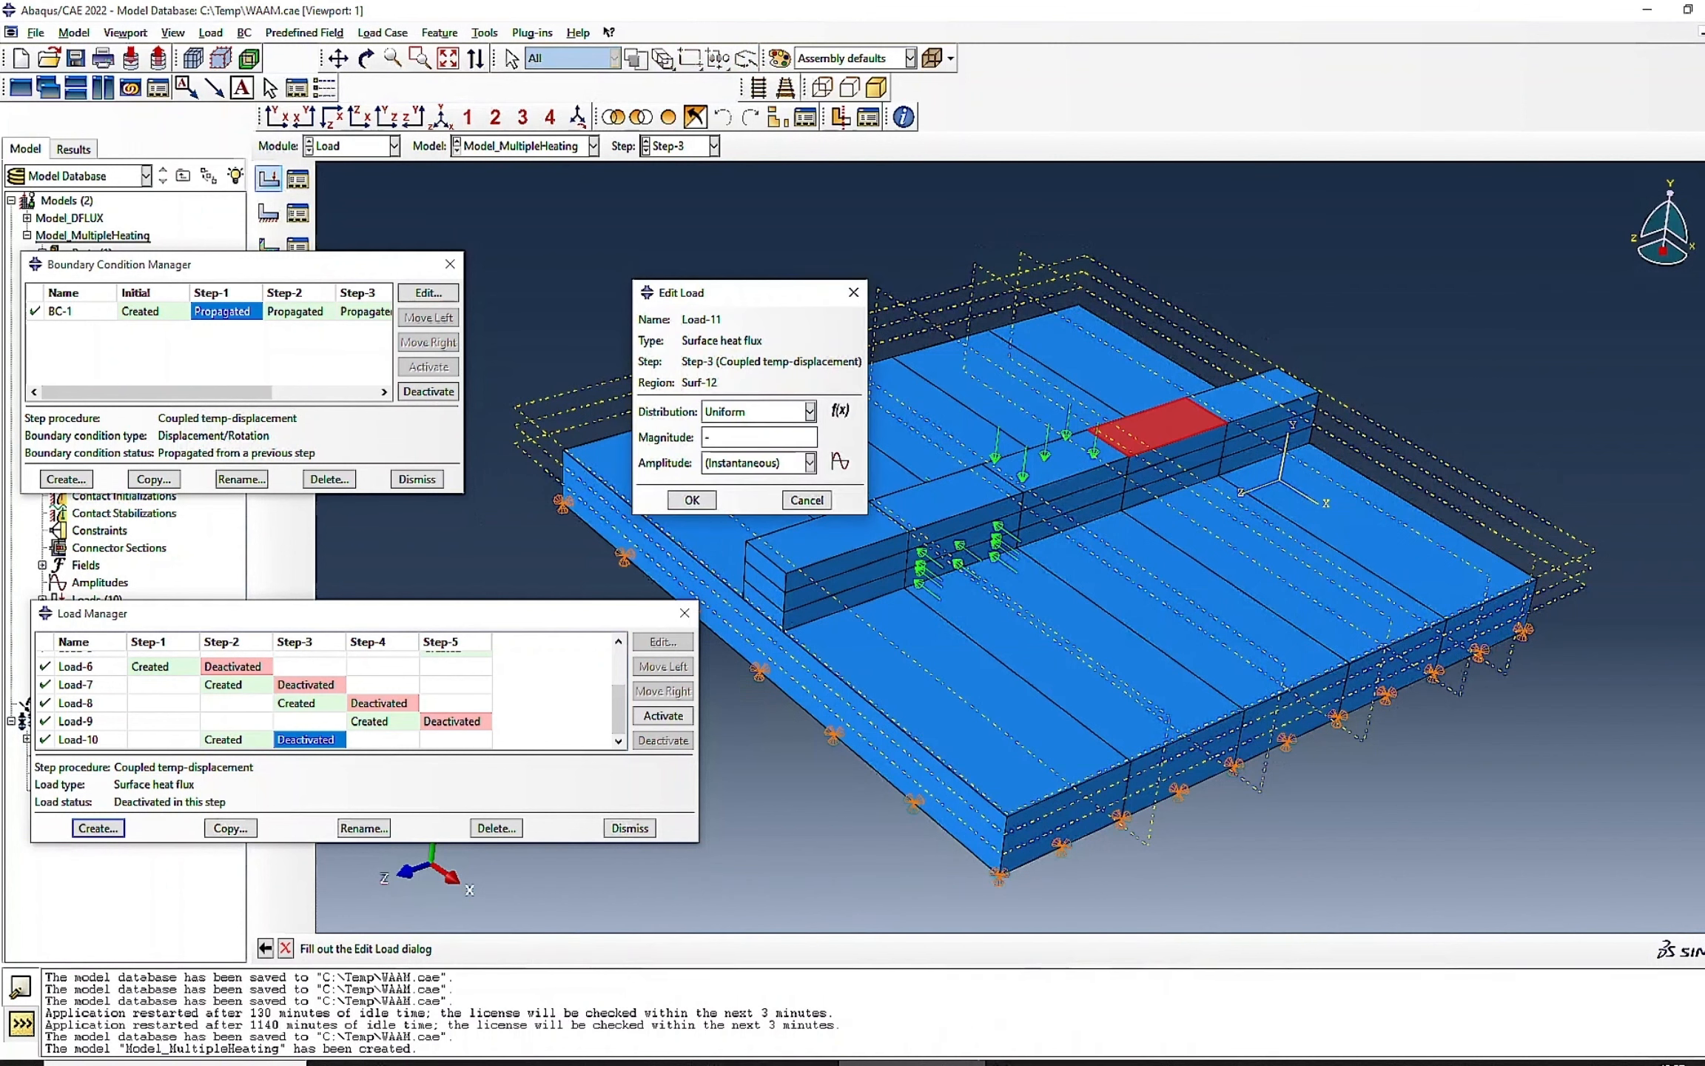
left_click(694, 501)
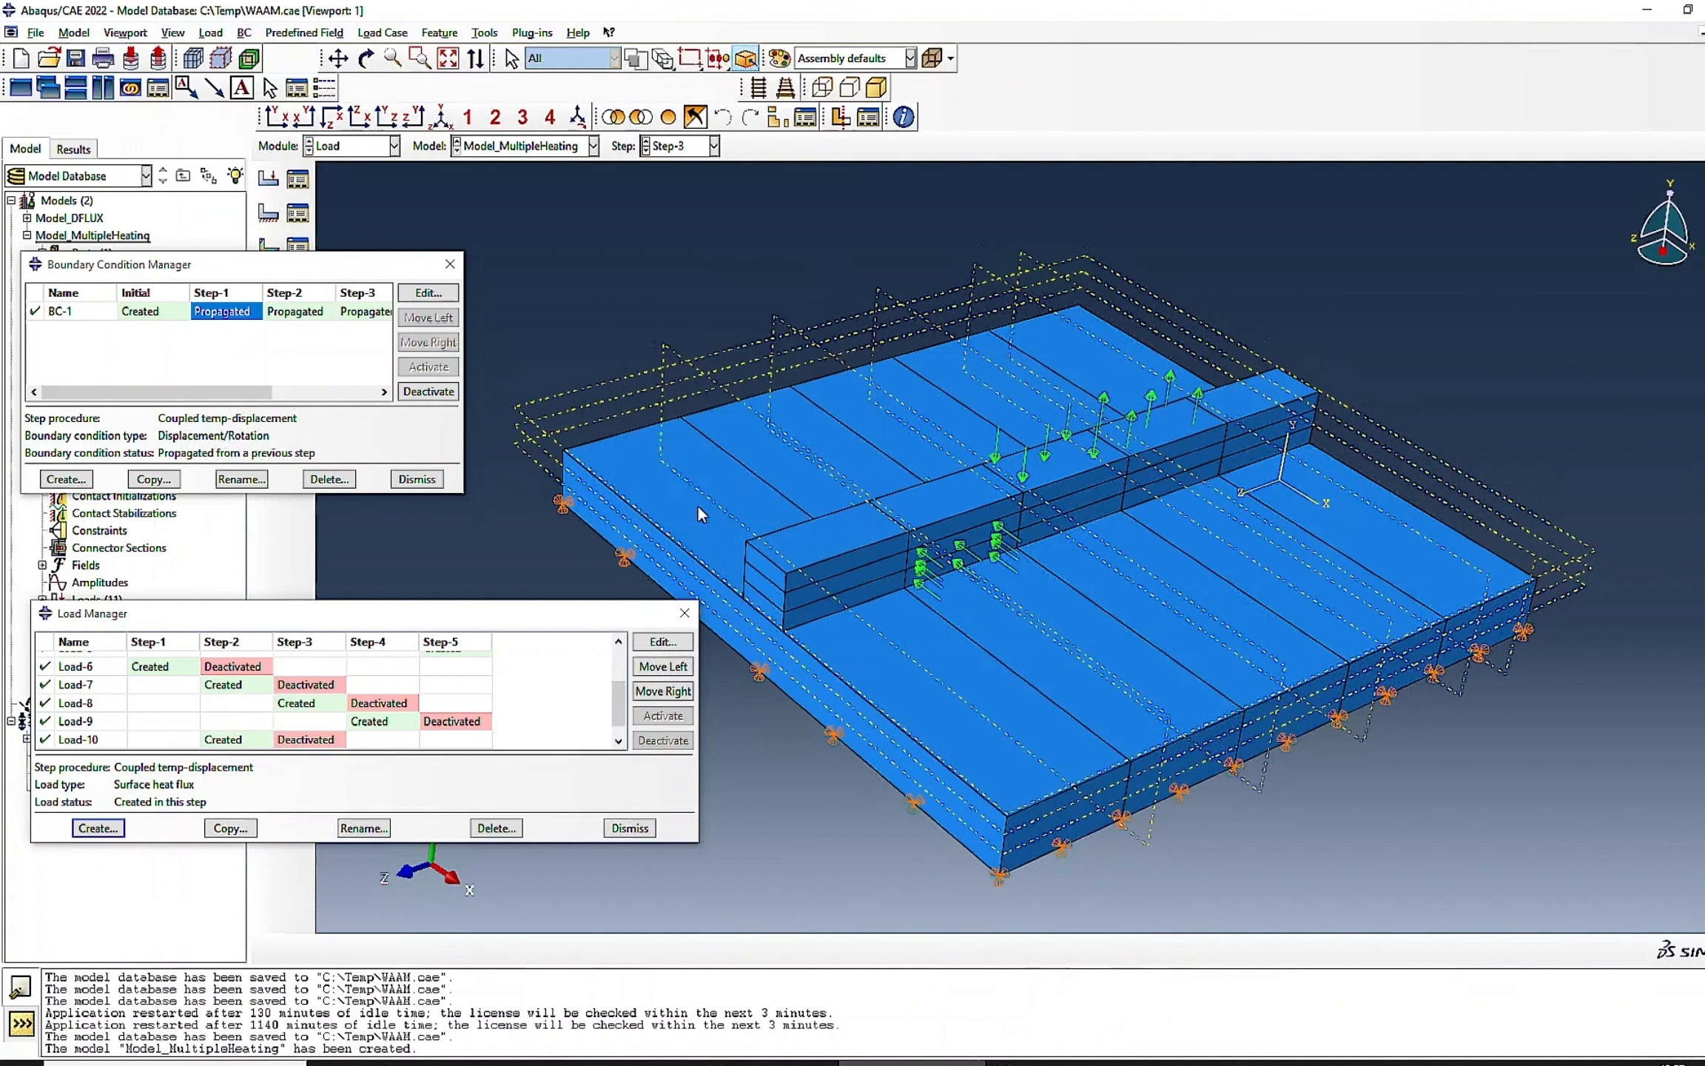
- Compare the definitions of the two negative surface heat fluxes, Load-10 in Step-2 and Load-11 in Step-3
scroll(406, 716, "down", 1)
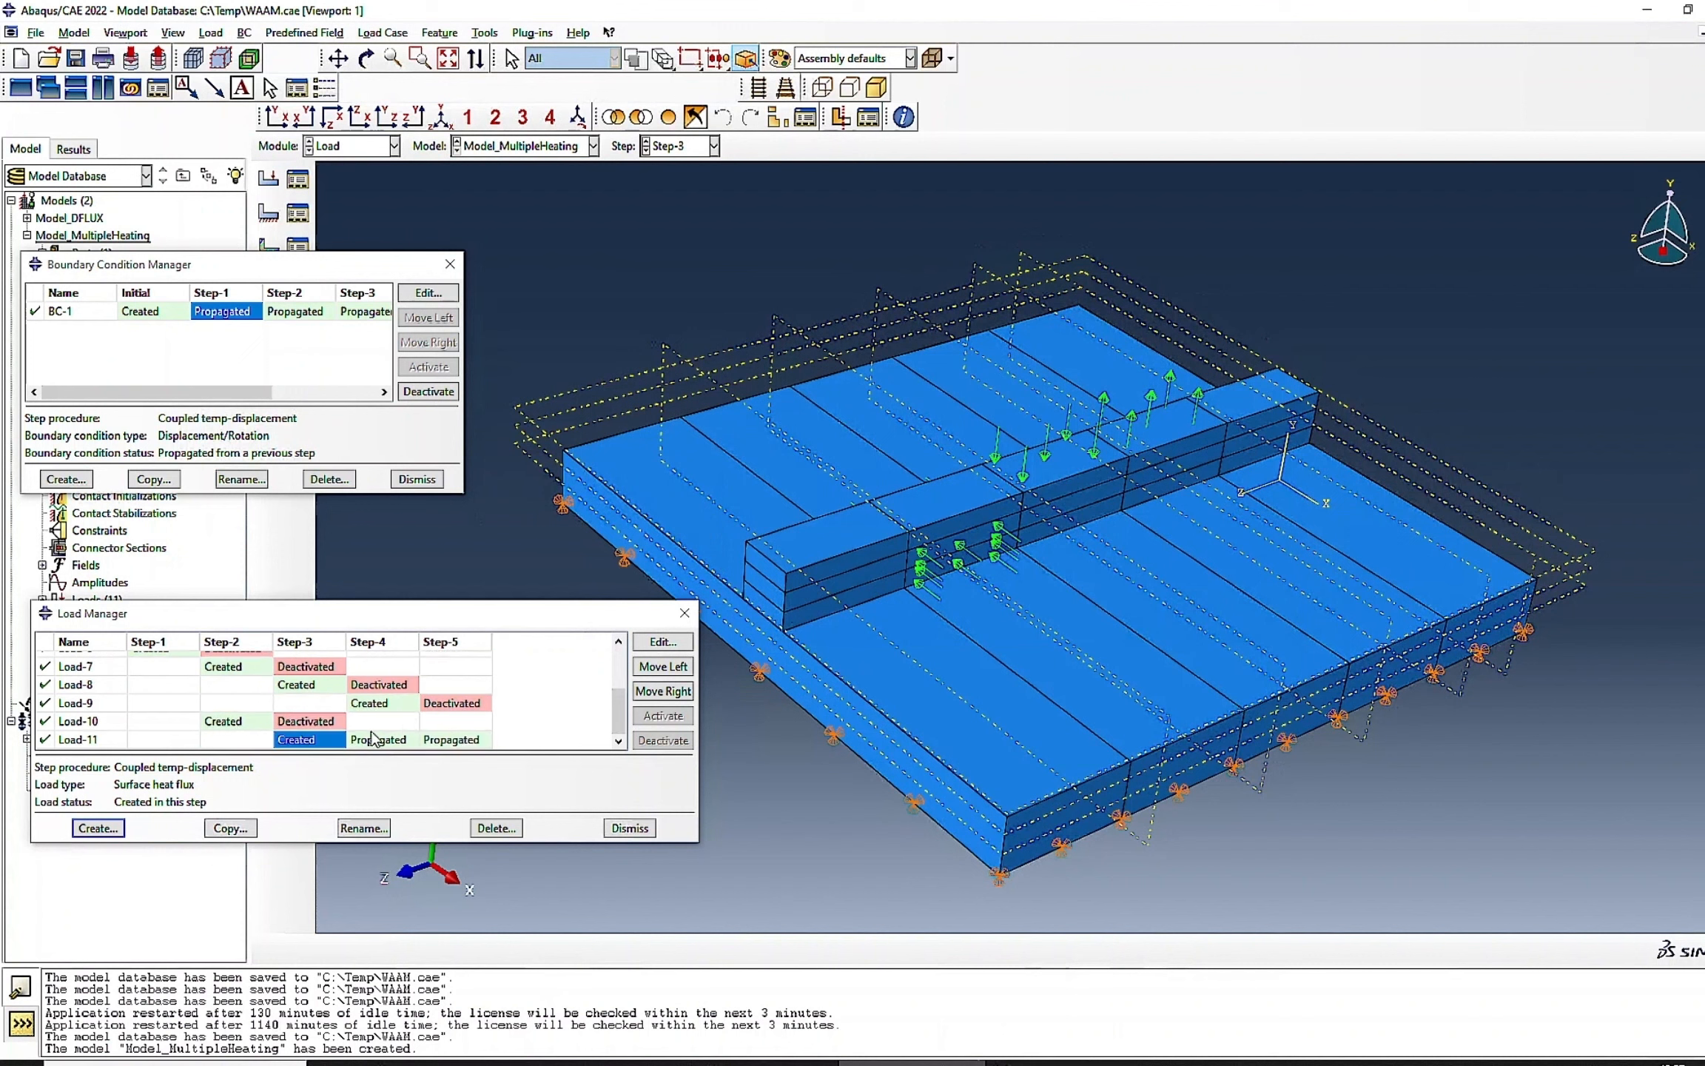
double_click(229, 722)
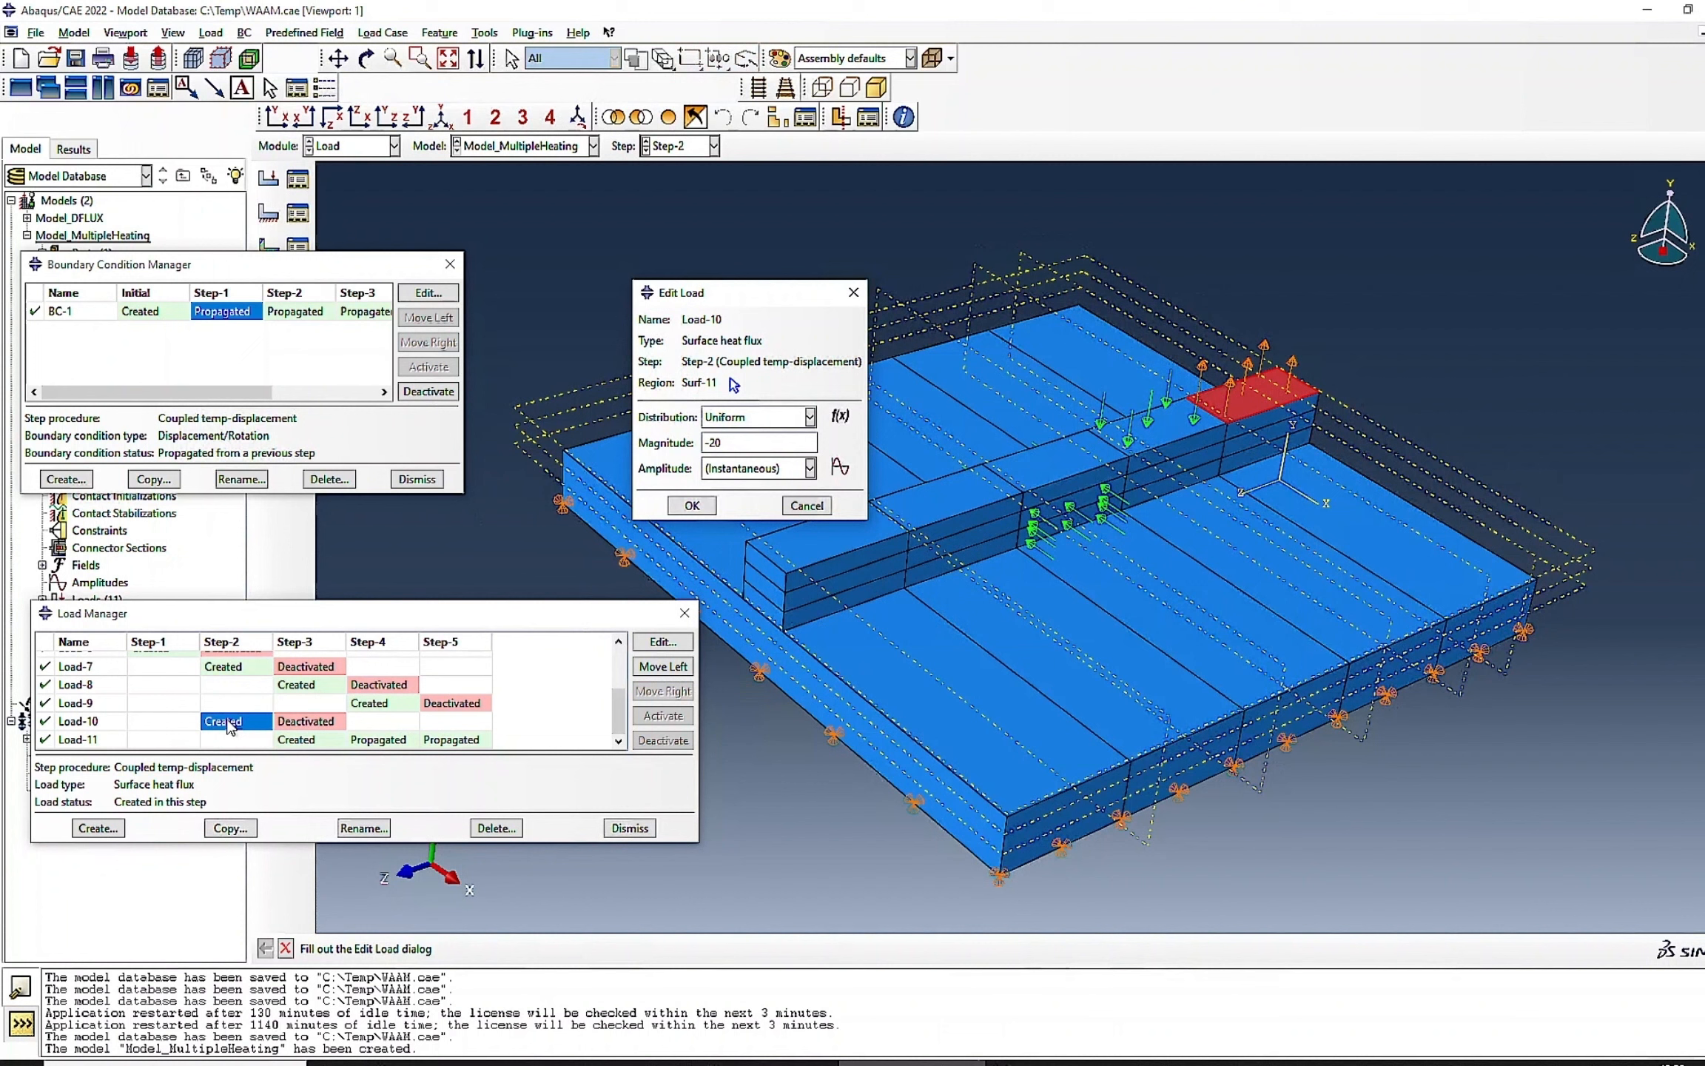
double_click(296, 739)
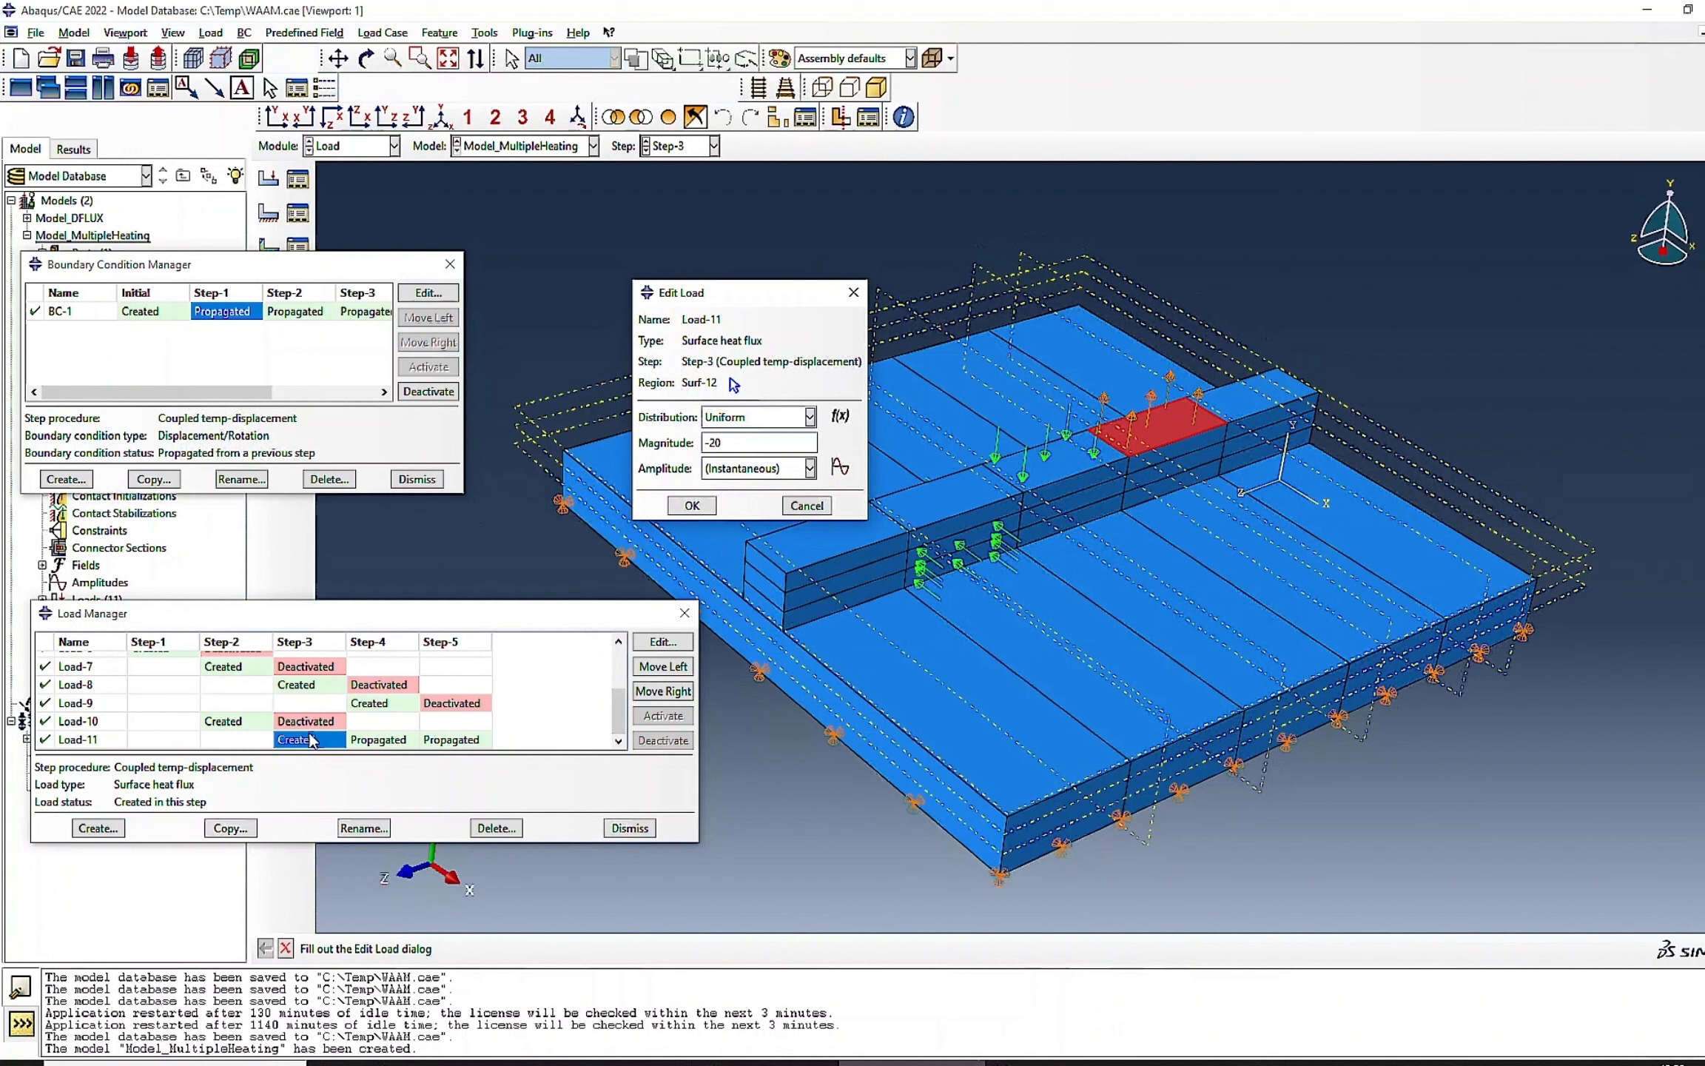
left_click(690, 506)
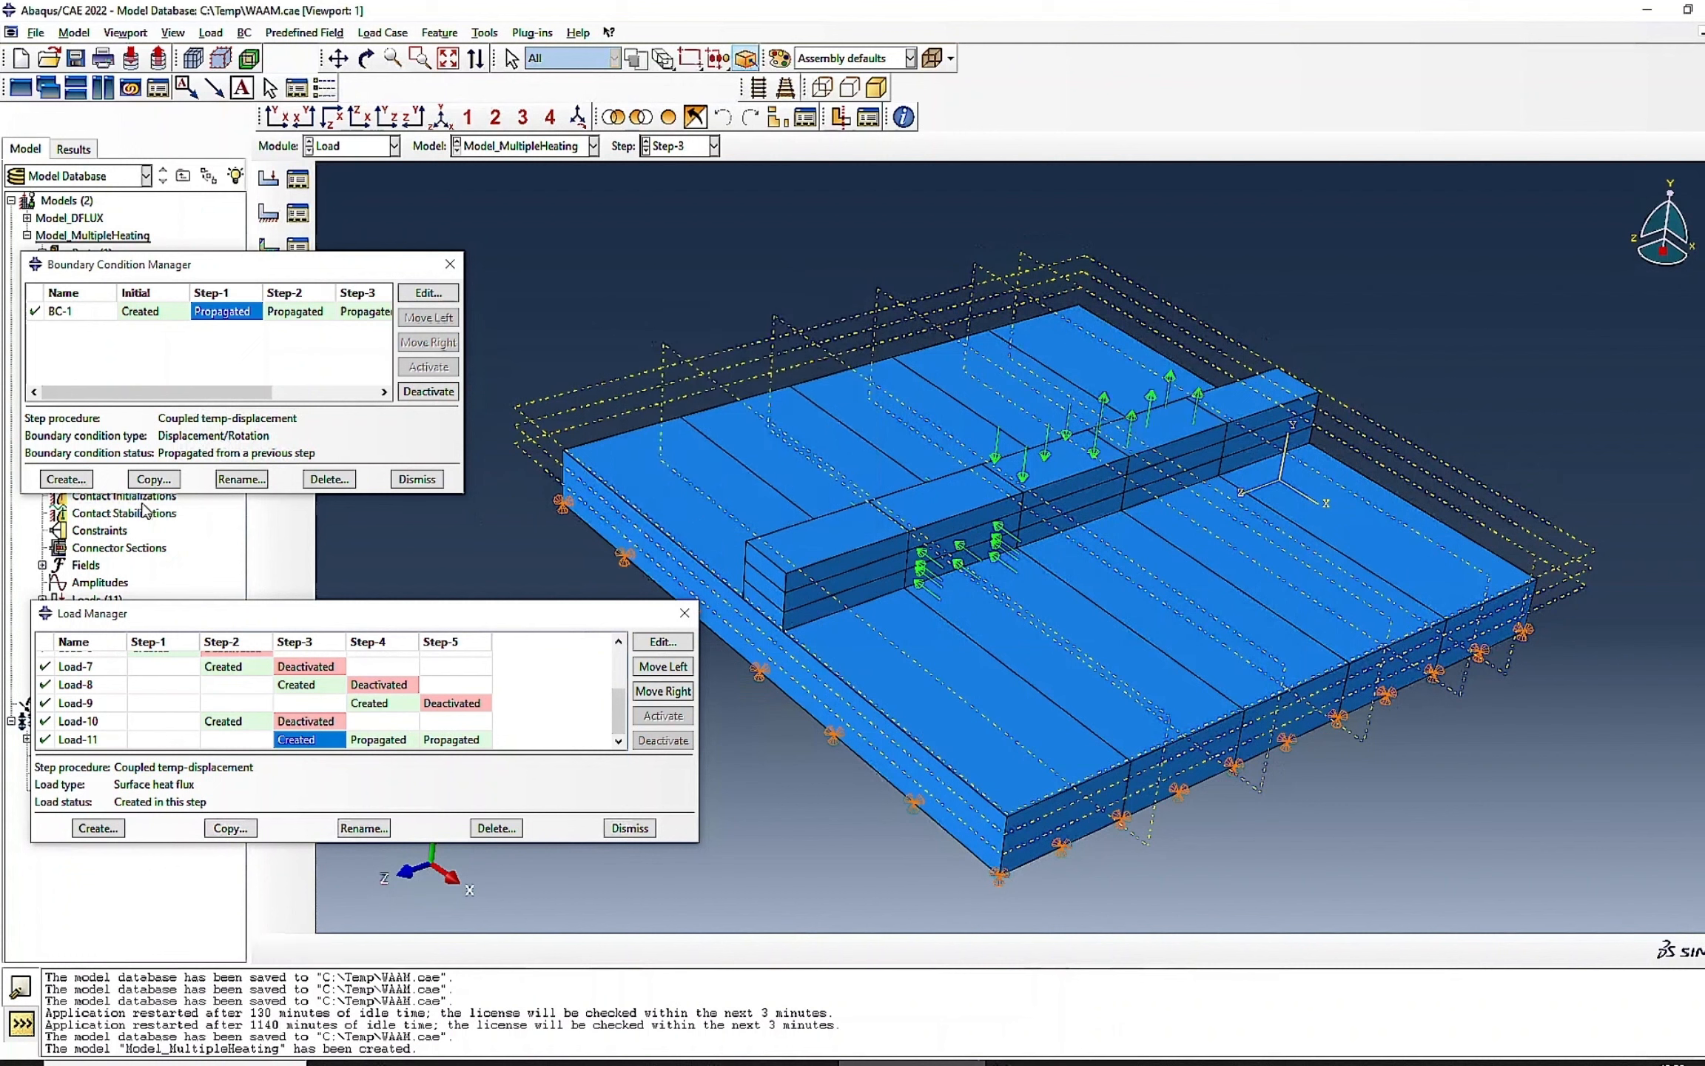
left_click(66, 479)
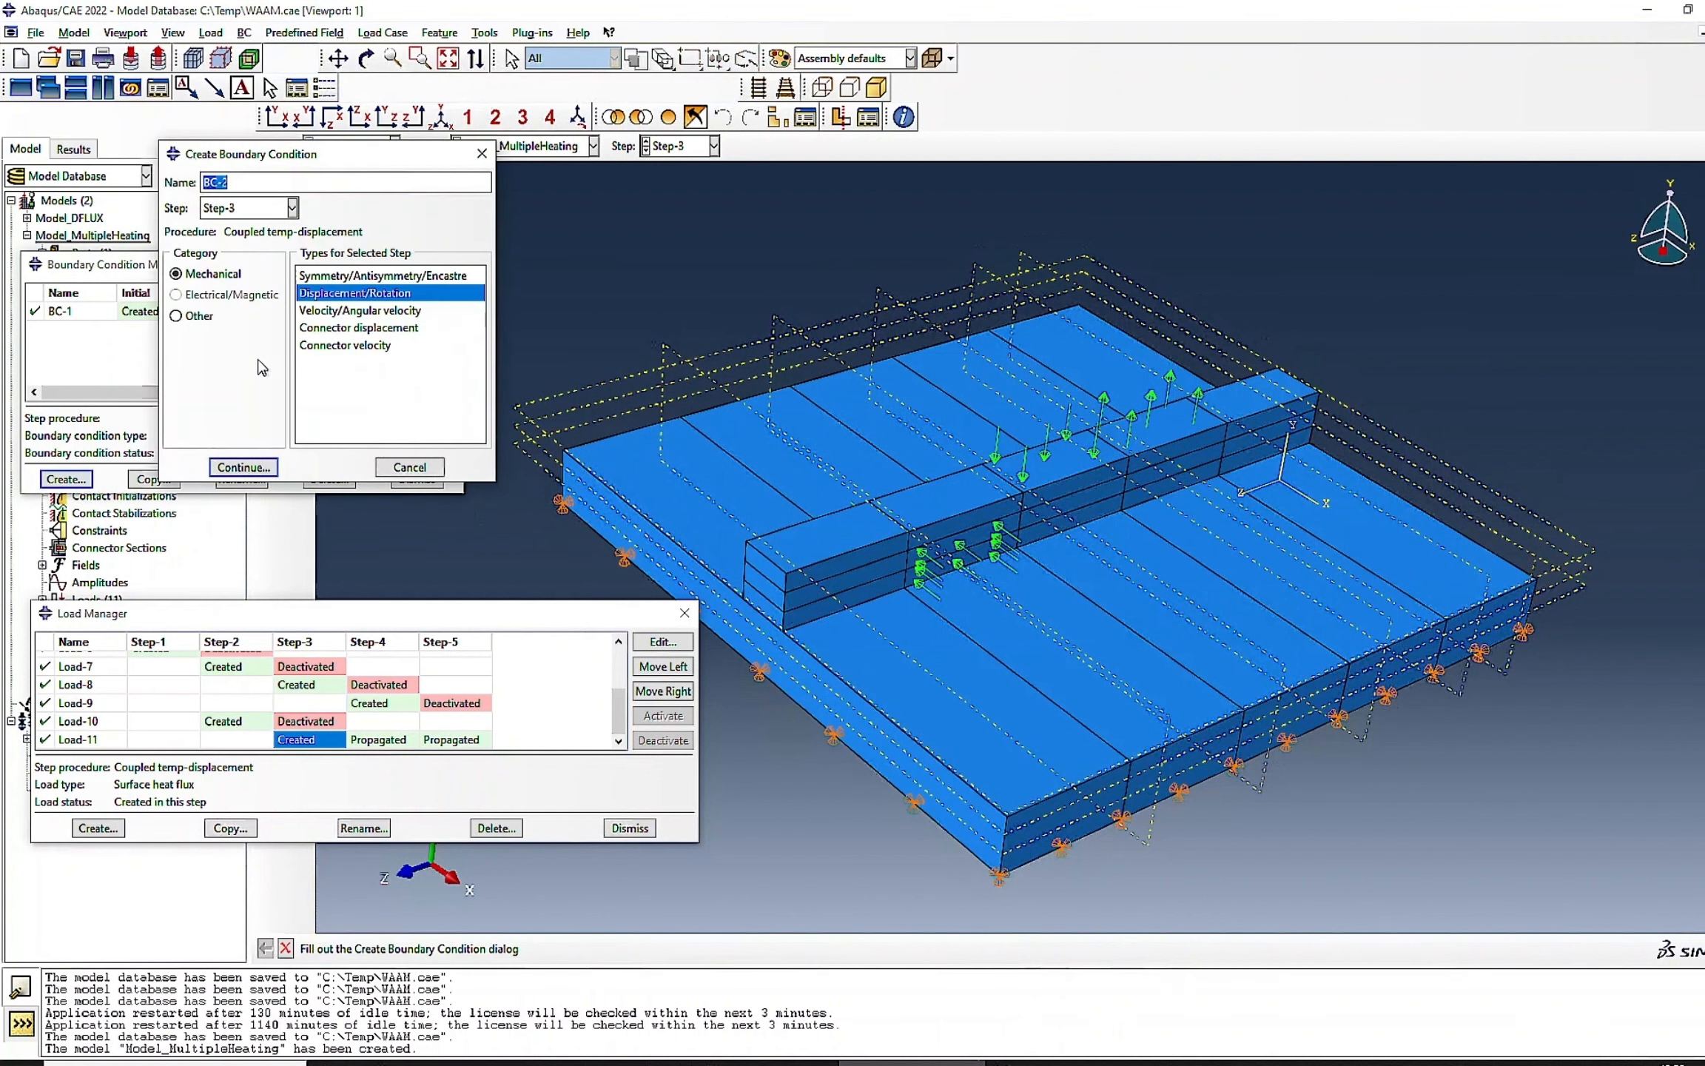
left_click(219, 209)
left_click(218, 300)
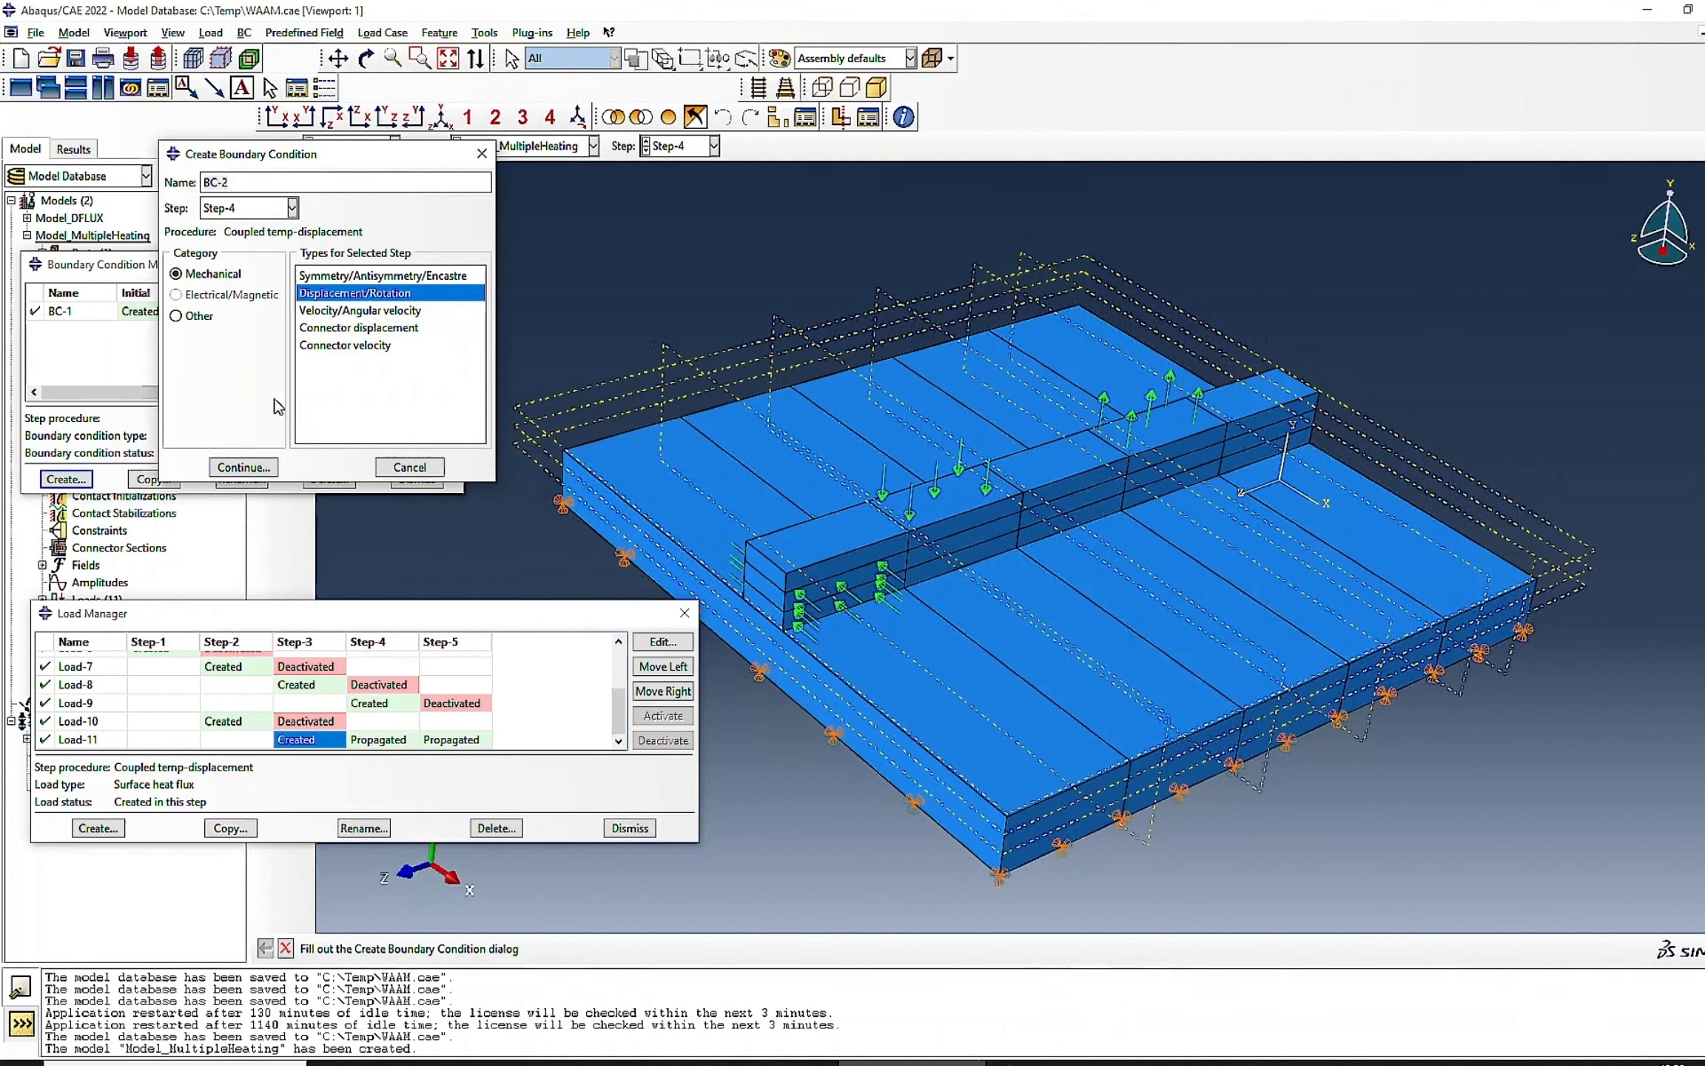
left_click(224, 465)
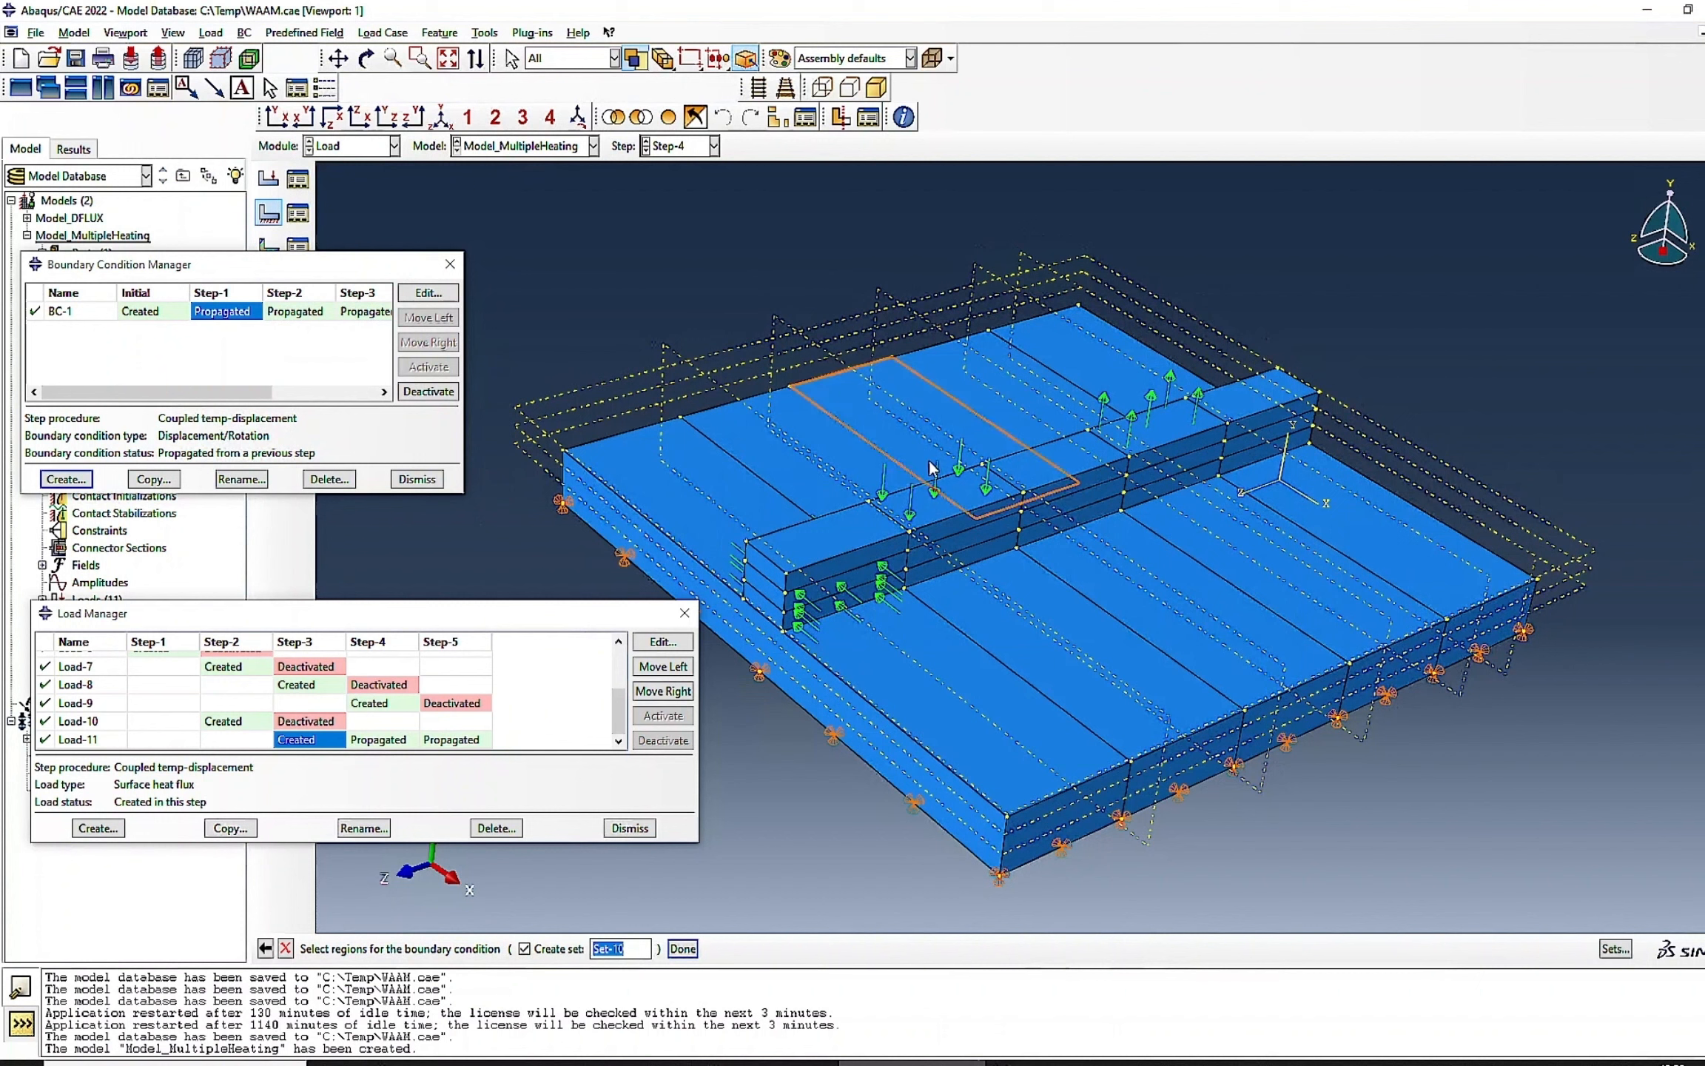
left_click(285, 948)
left_click(394, 483)
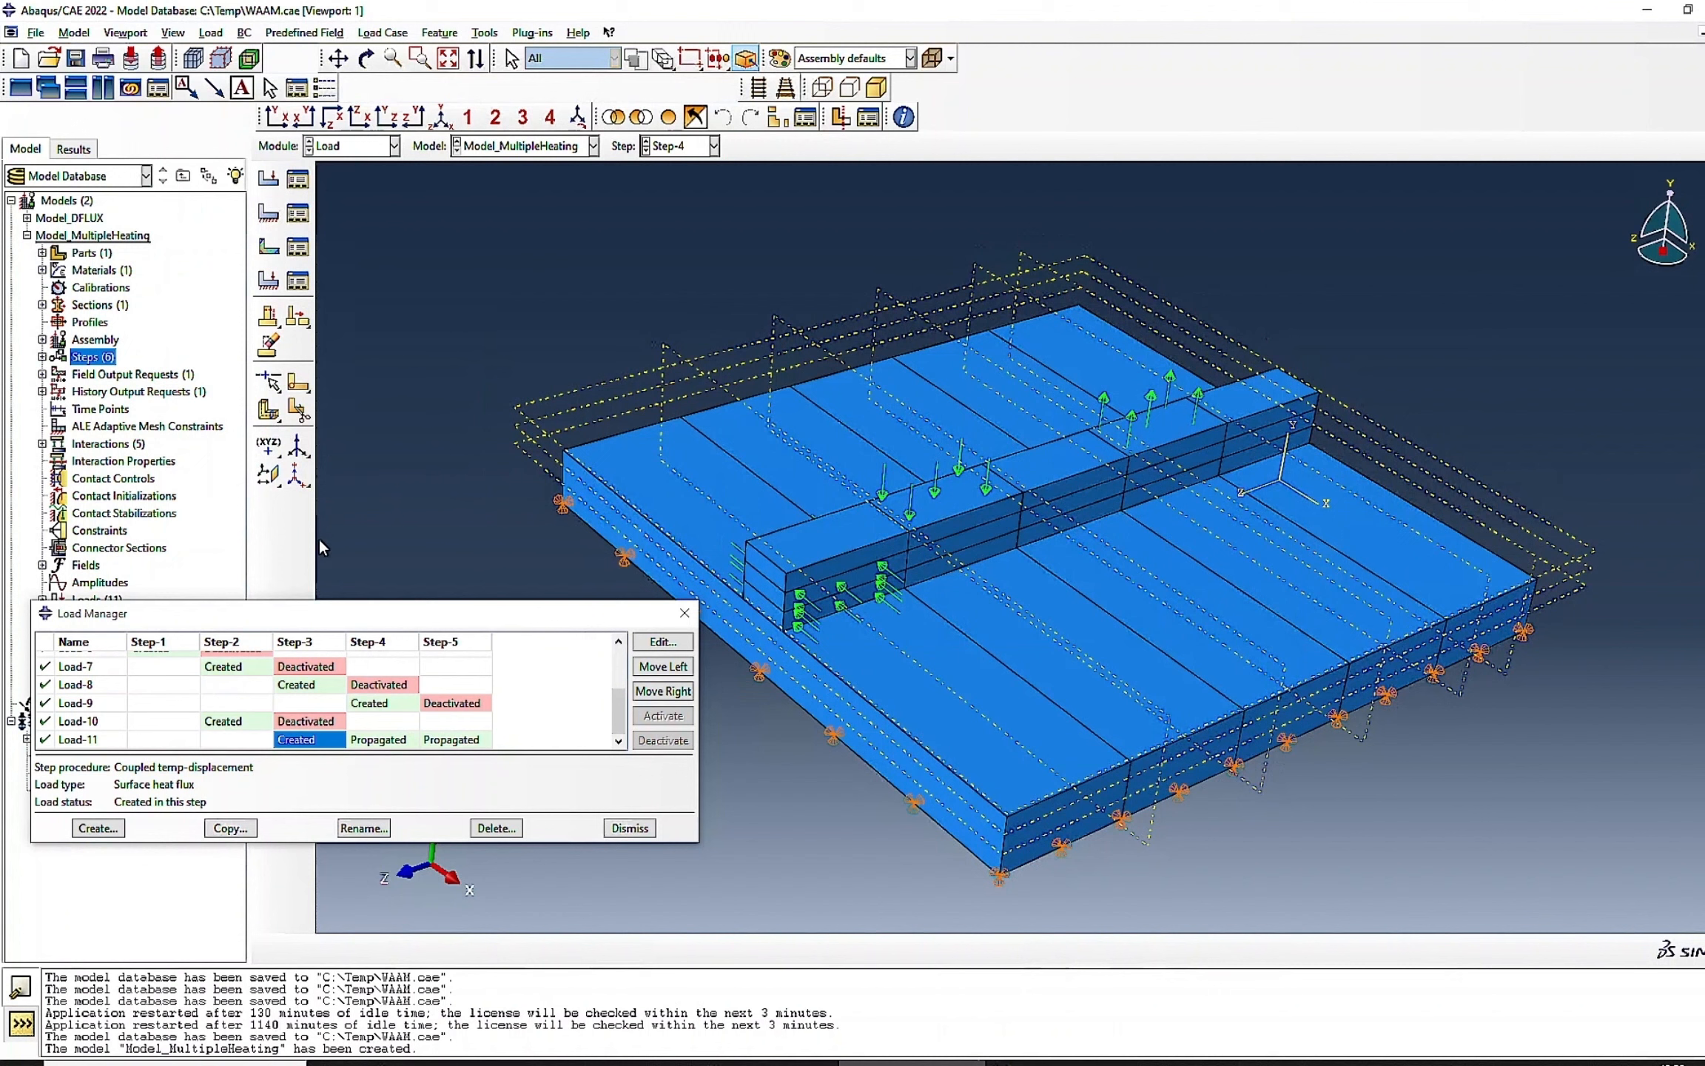
left_click(297, 213)
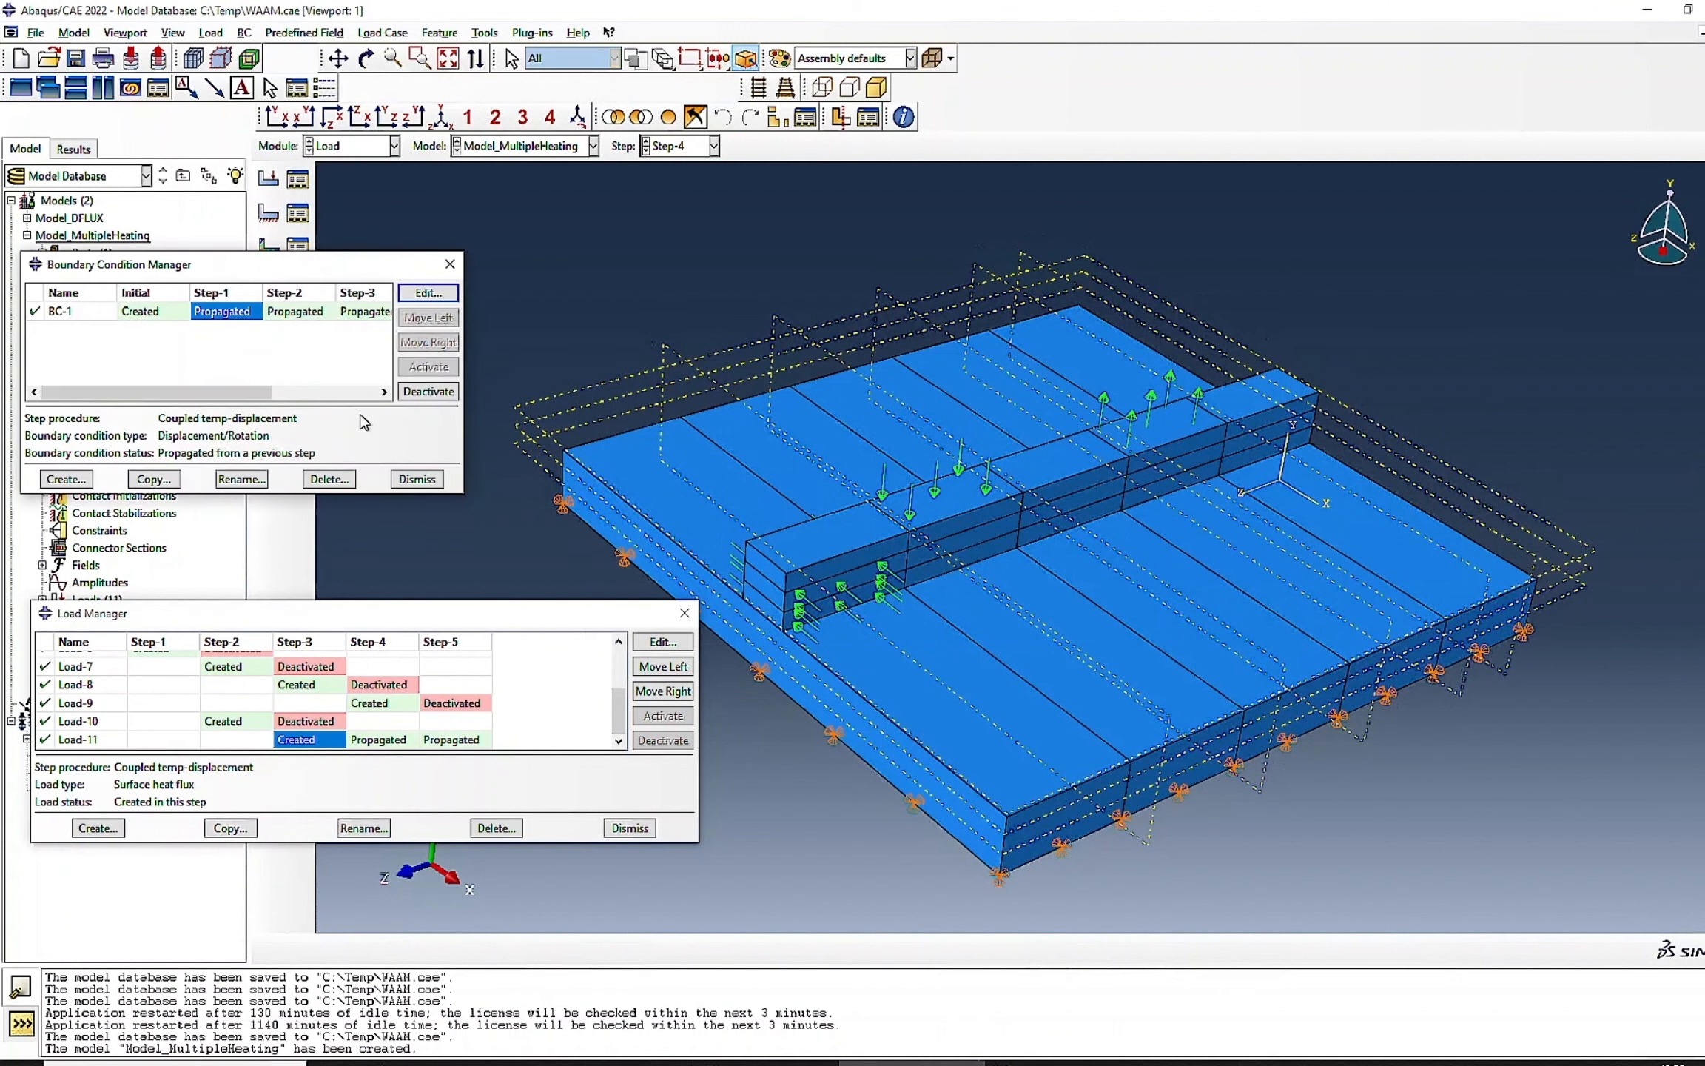
left_click(412, 482)
left_click(98, 828)
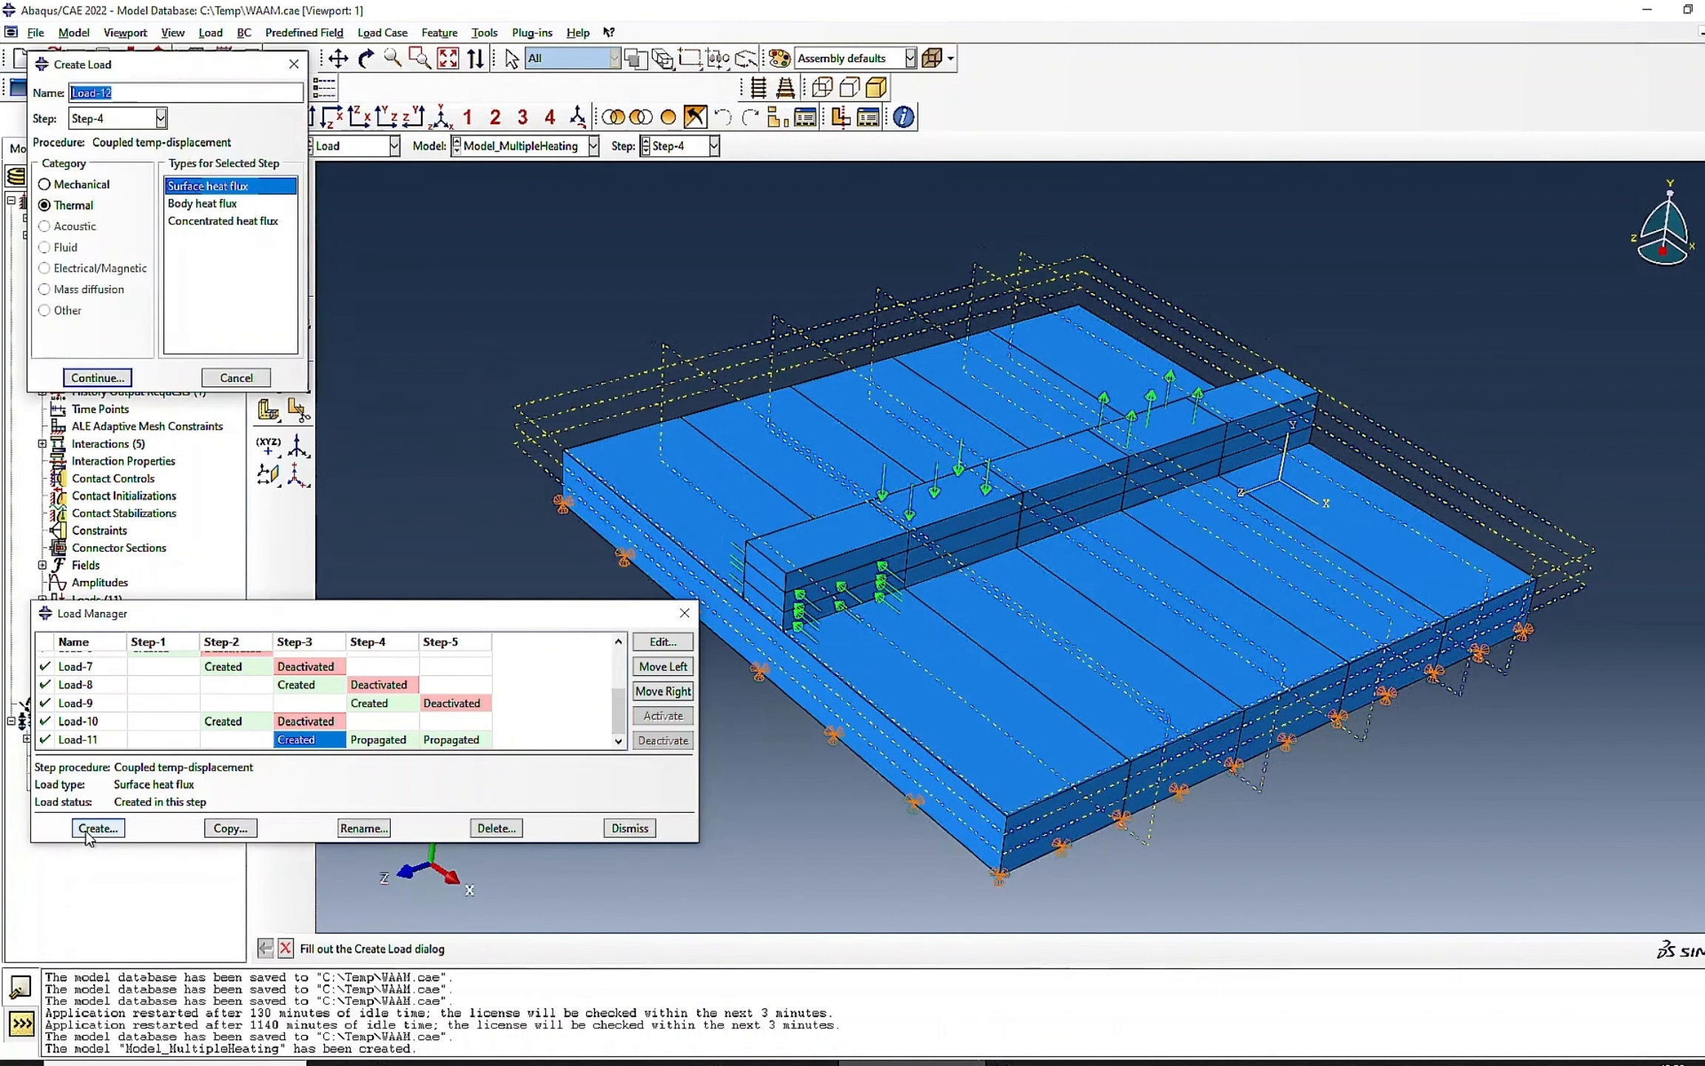
left_click(123, 119)
left_click(111, 210)
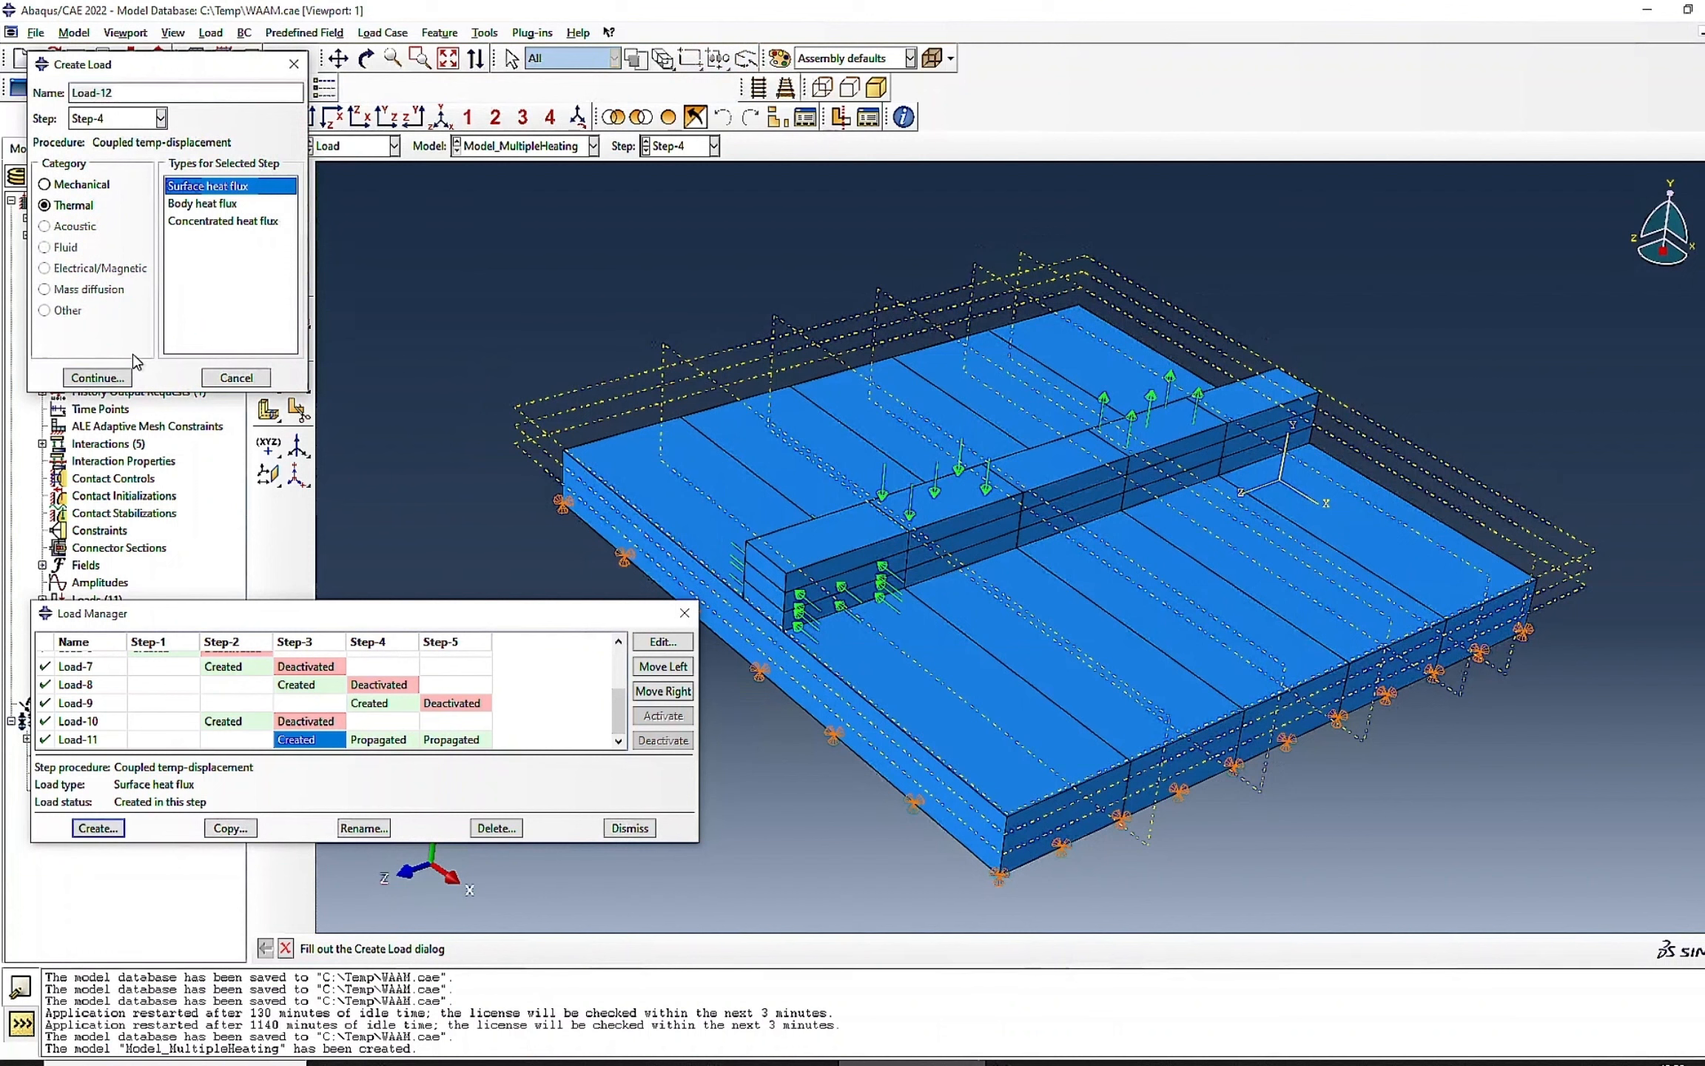
left_click(111, 377)
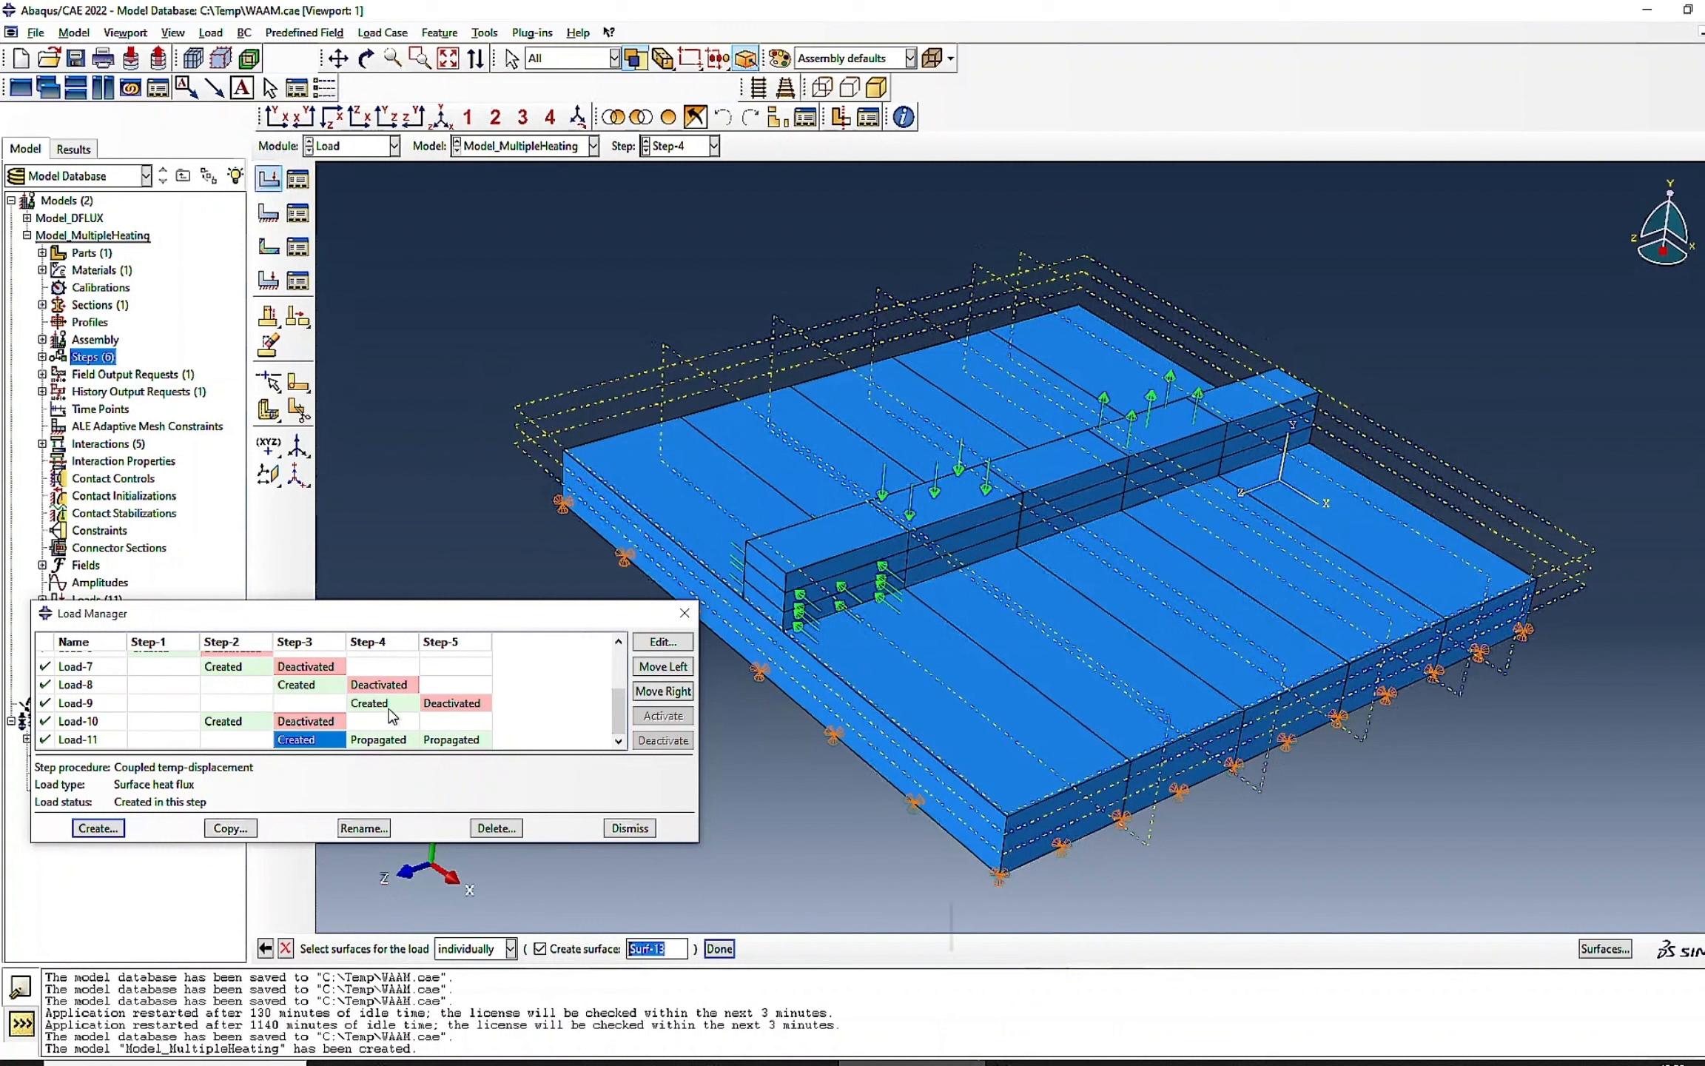
left_click(663, 641)
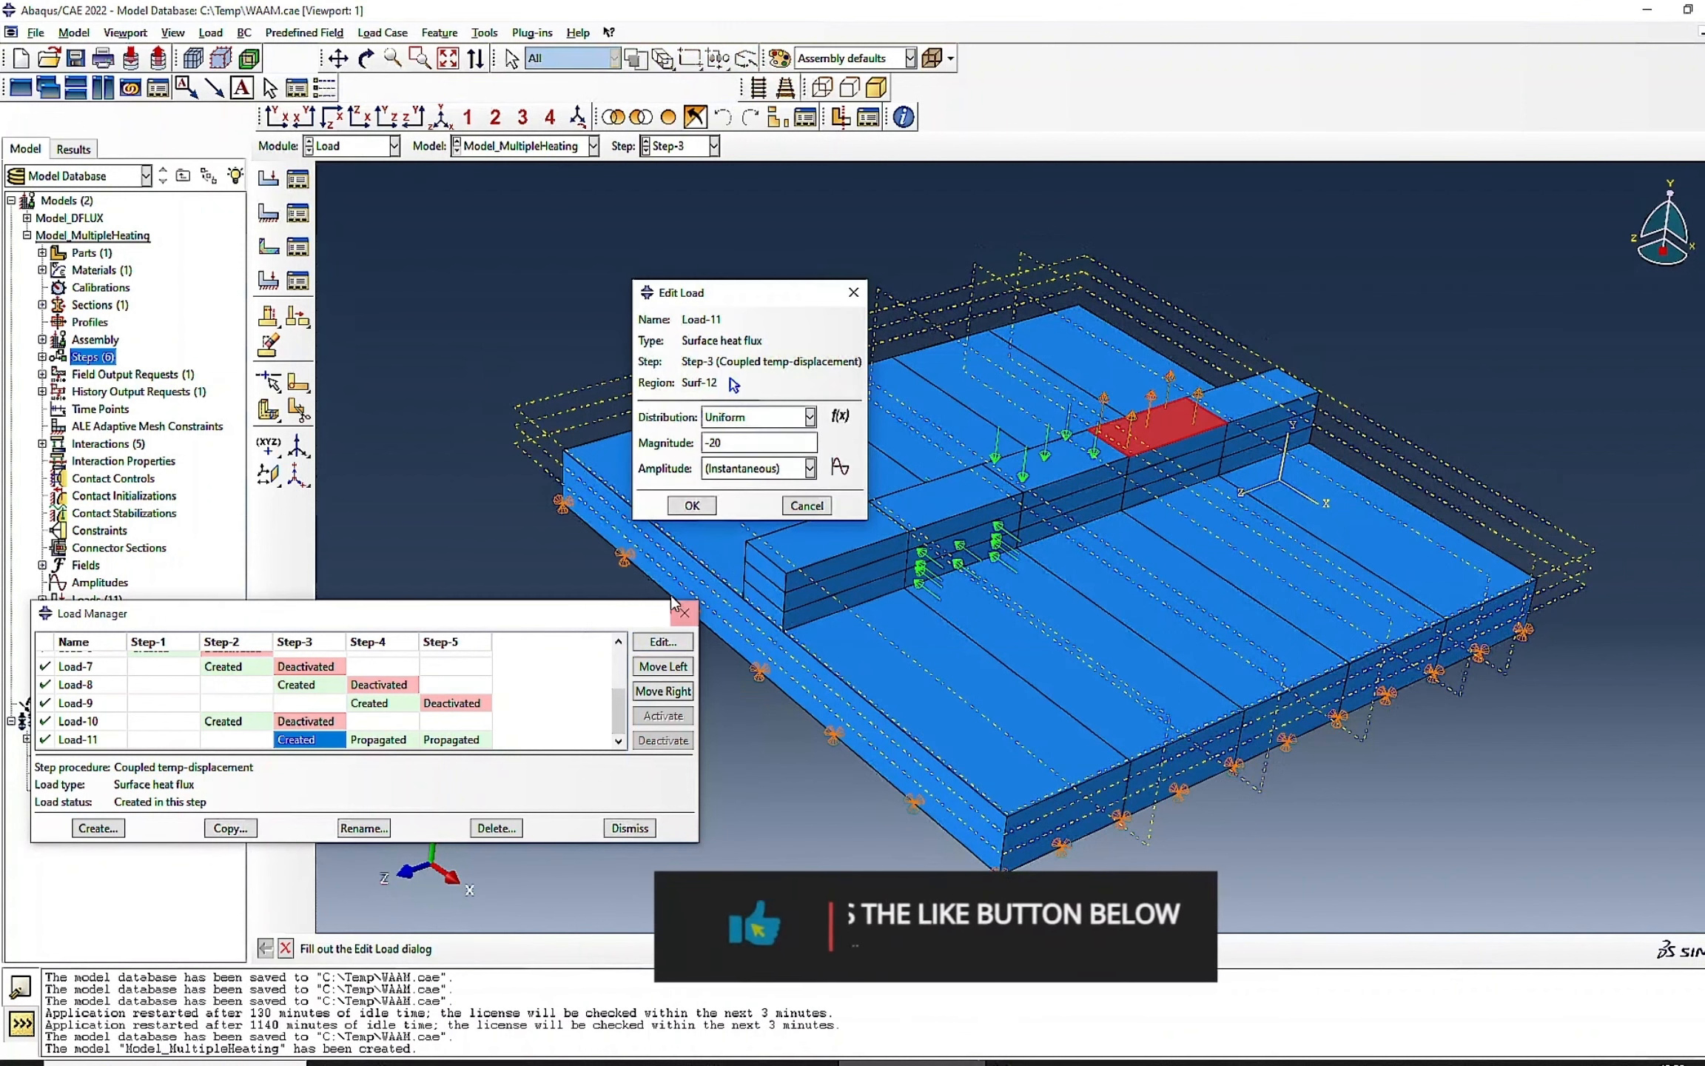
left_click(693, 505)
- Create a uniform surface heat flux of magnitude -20 in Step-4 on the top face of the third bead segment
left_click(97, 828)
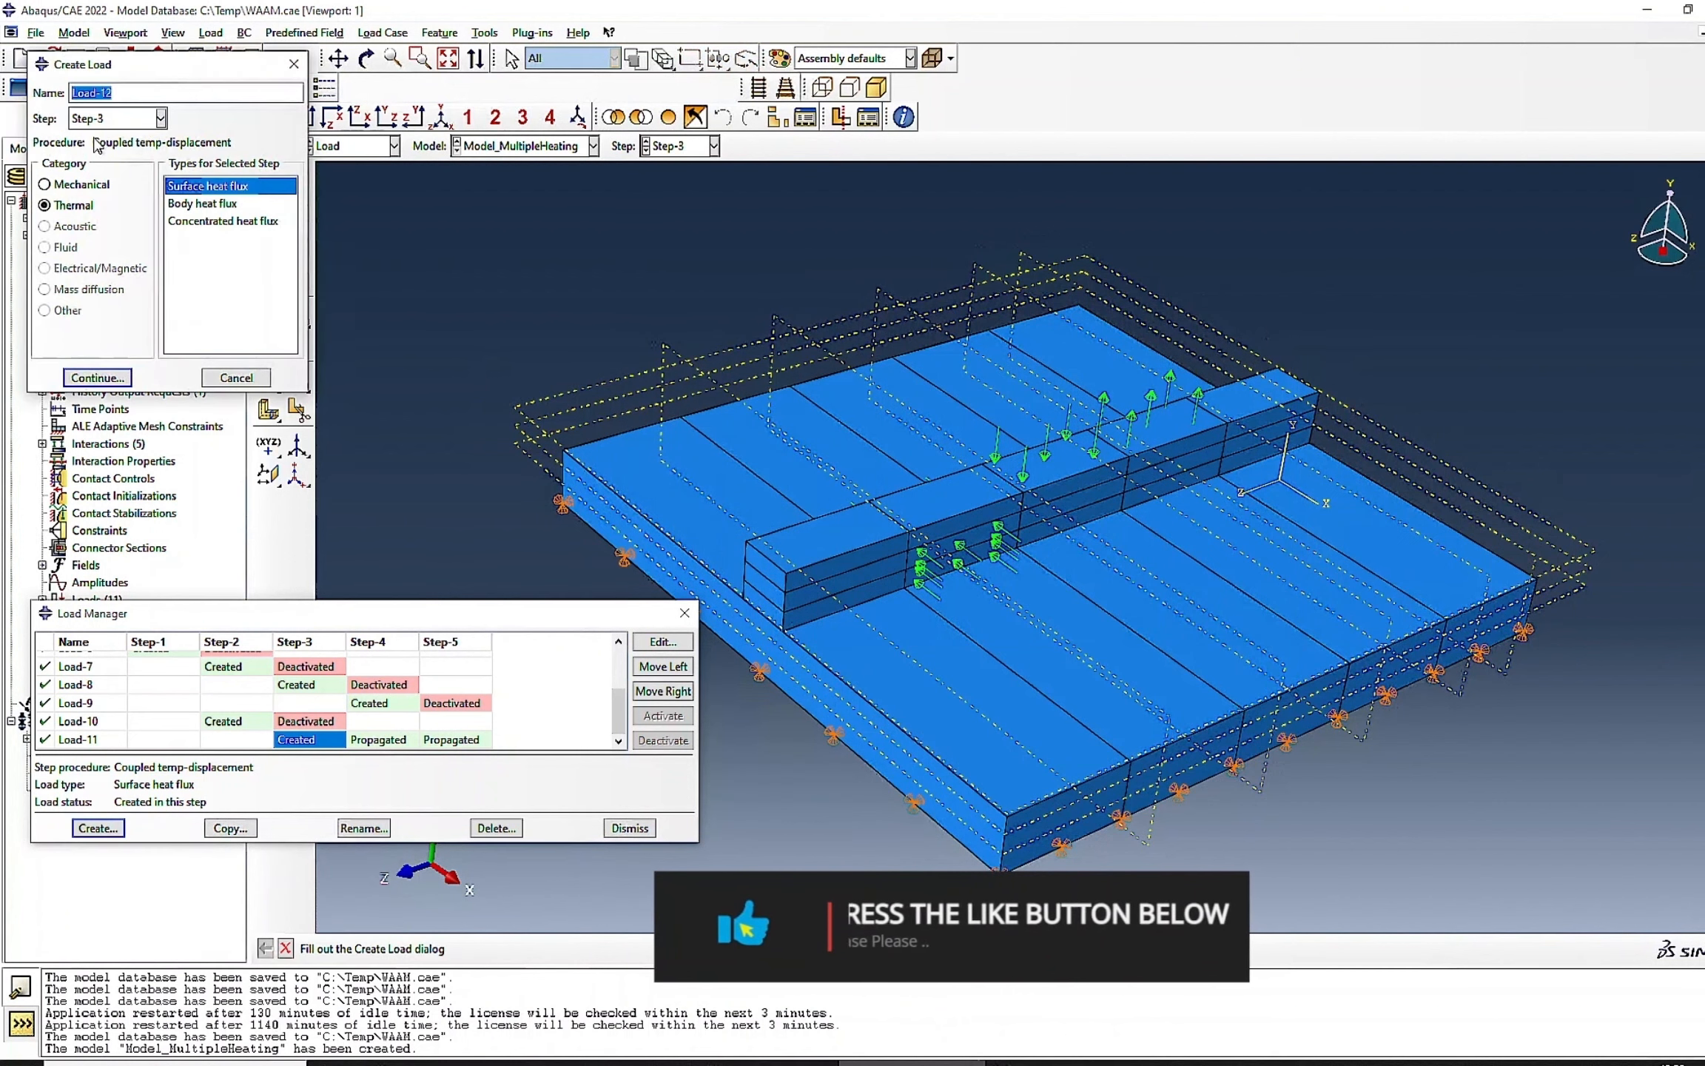
left_click(111, 118)
left_click(87, 209)
left_click(97, 377)
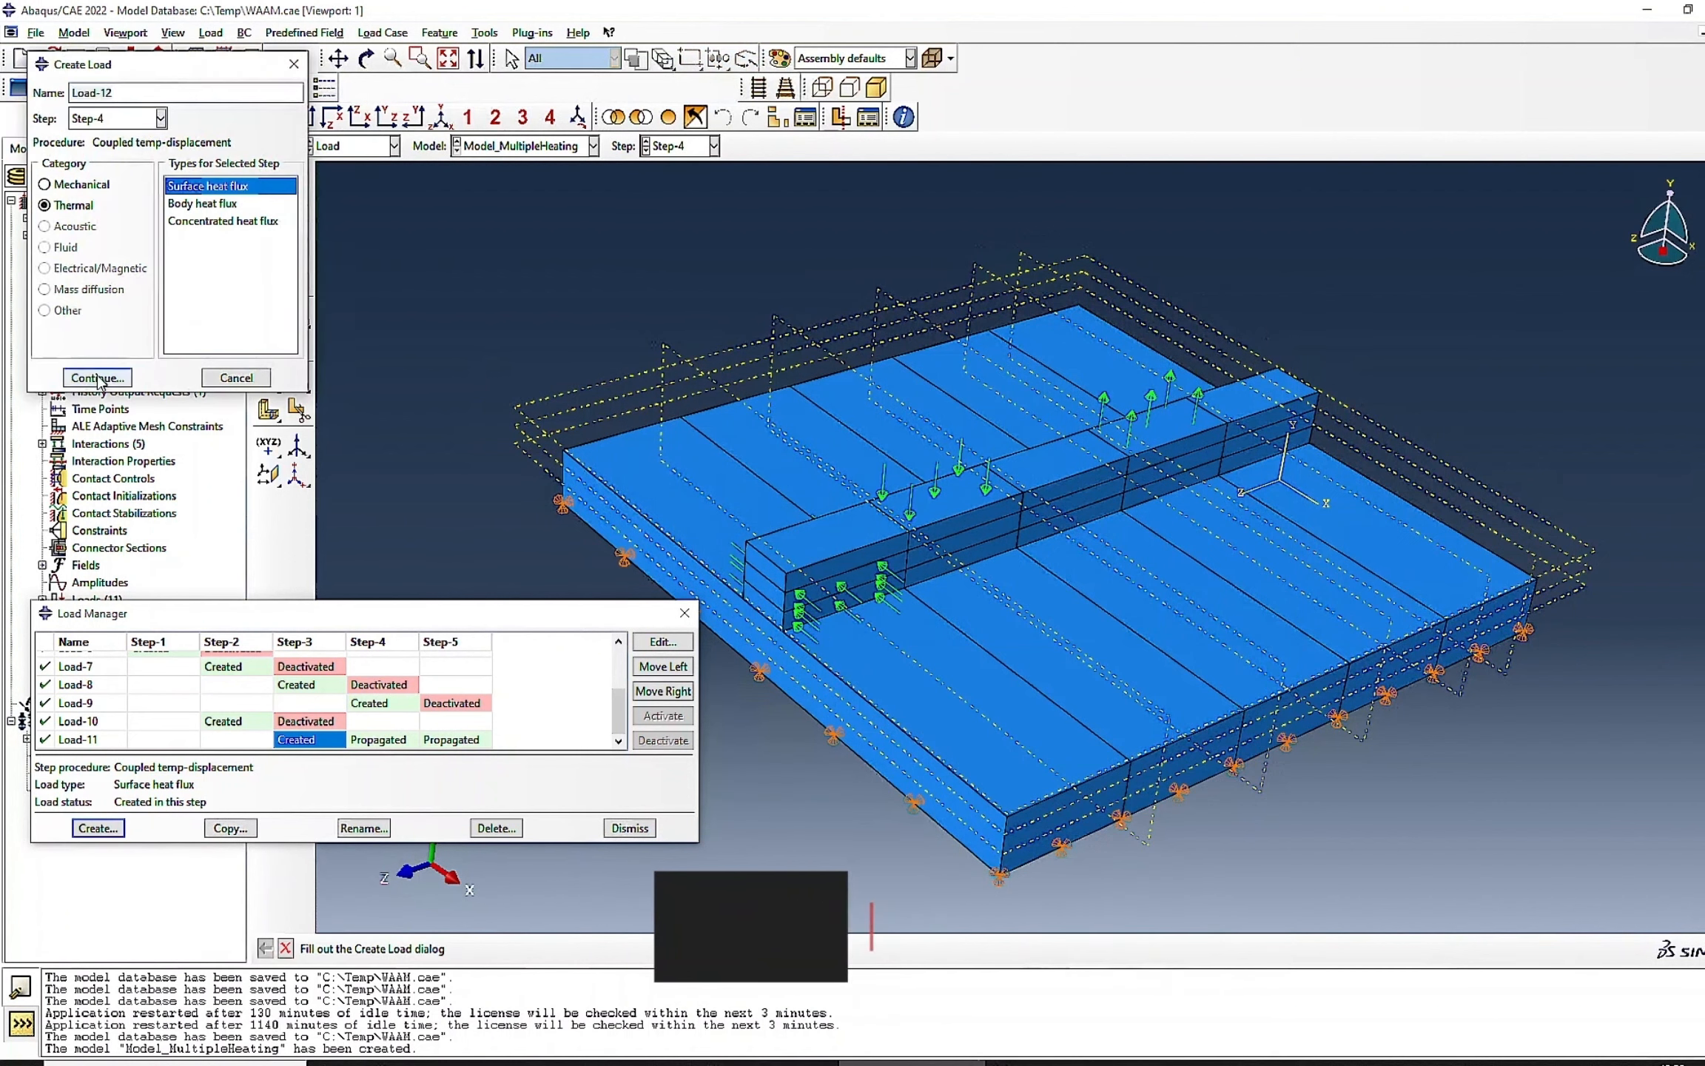
left_click(1052, 457)
left_click(719, 948)
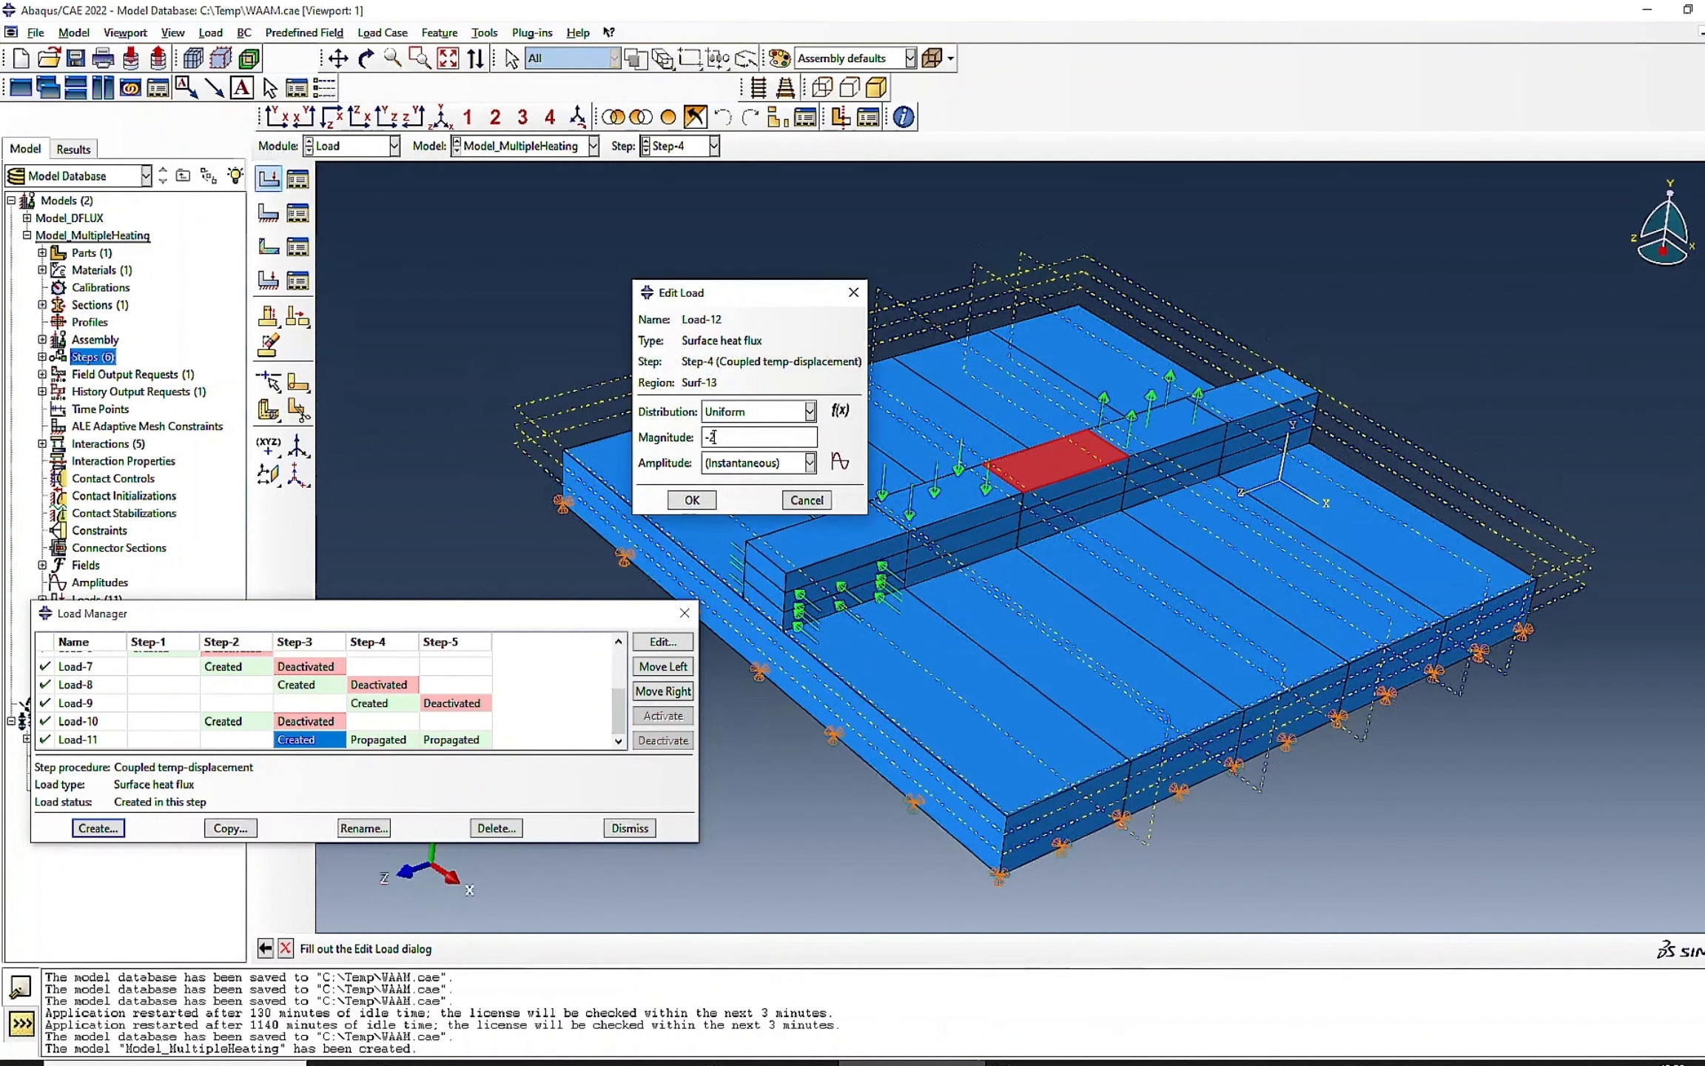
left_click(692, 500)
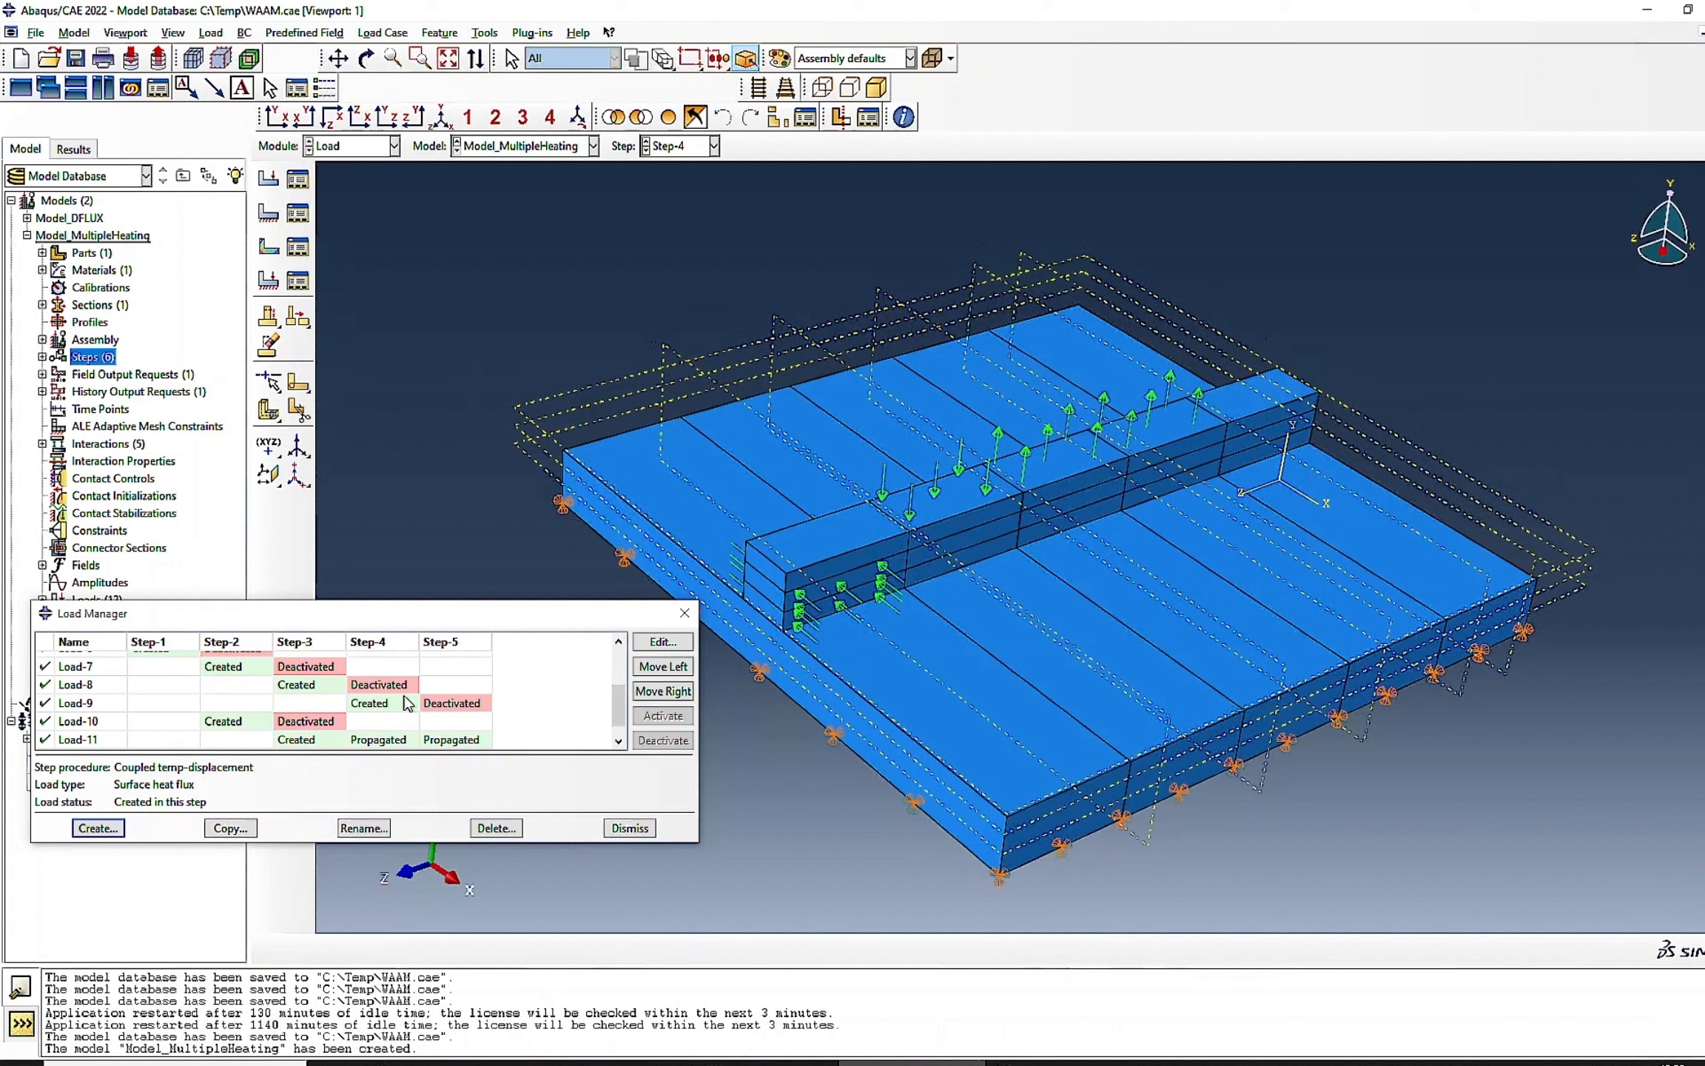
- Review the definition of the negative surface heat flux Load-12 in Step-4
scroll(405, 711, "down", 1)
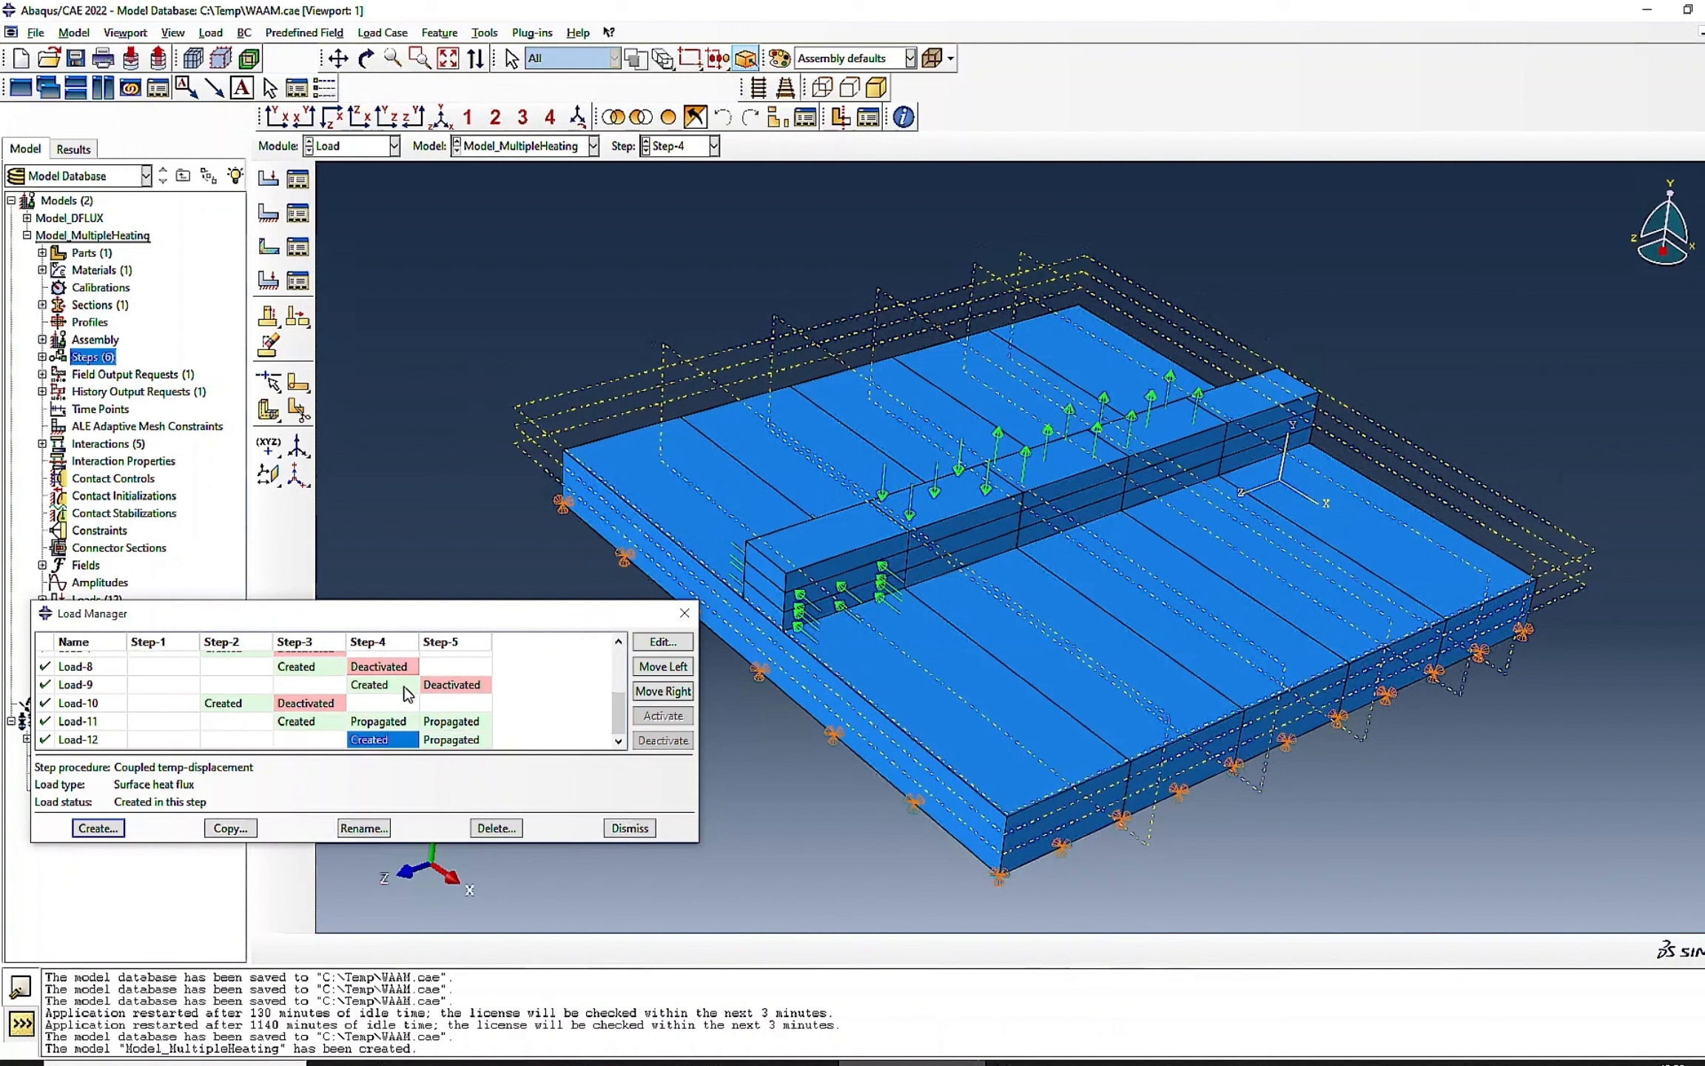
left_click(370, 740)
double_click(370, 740)
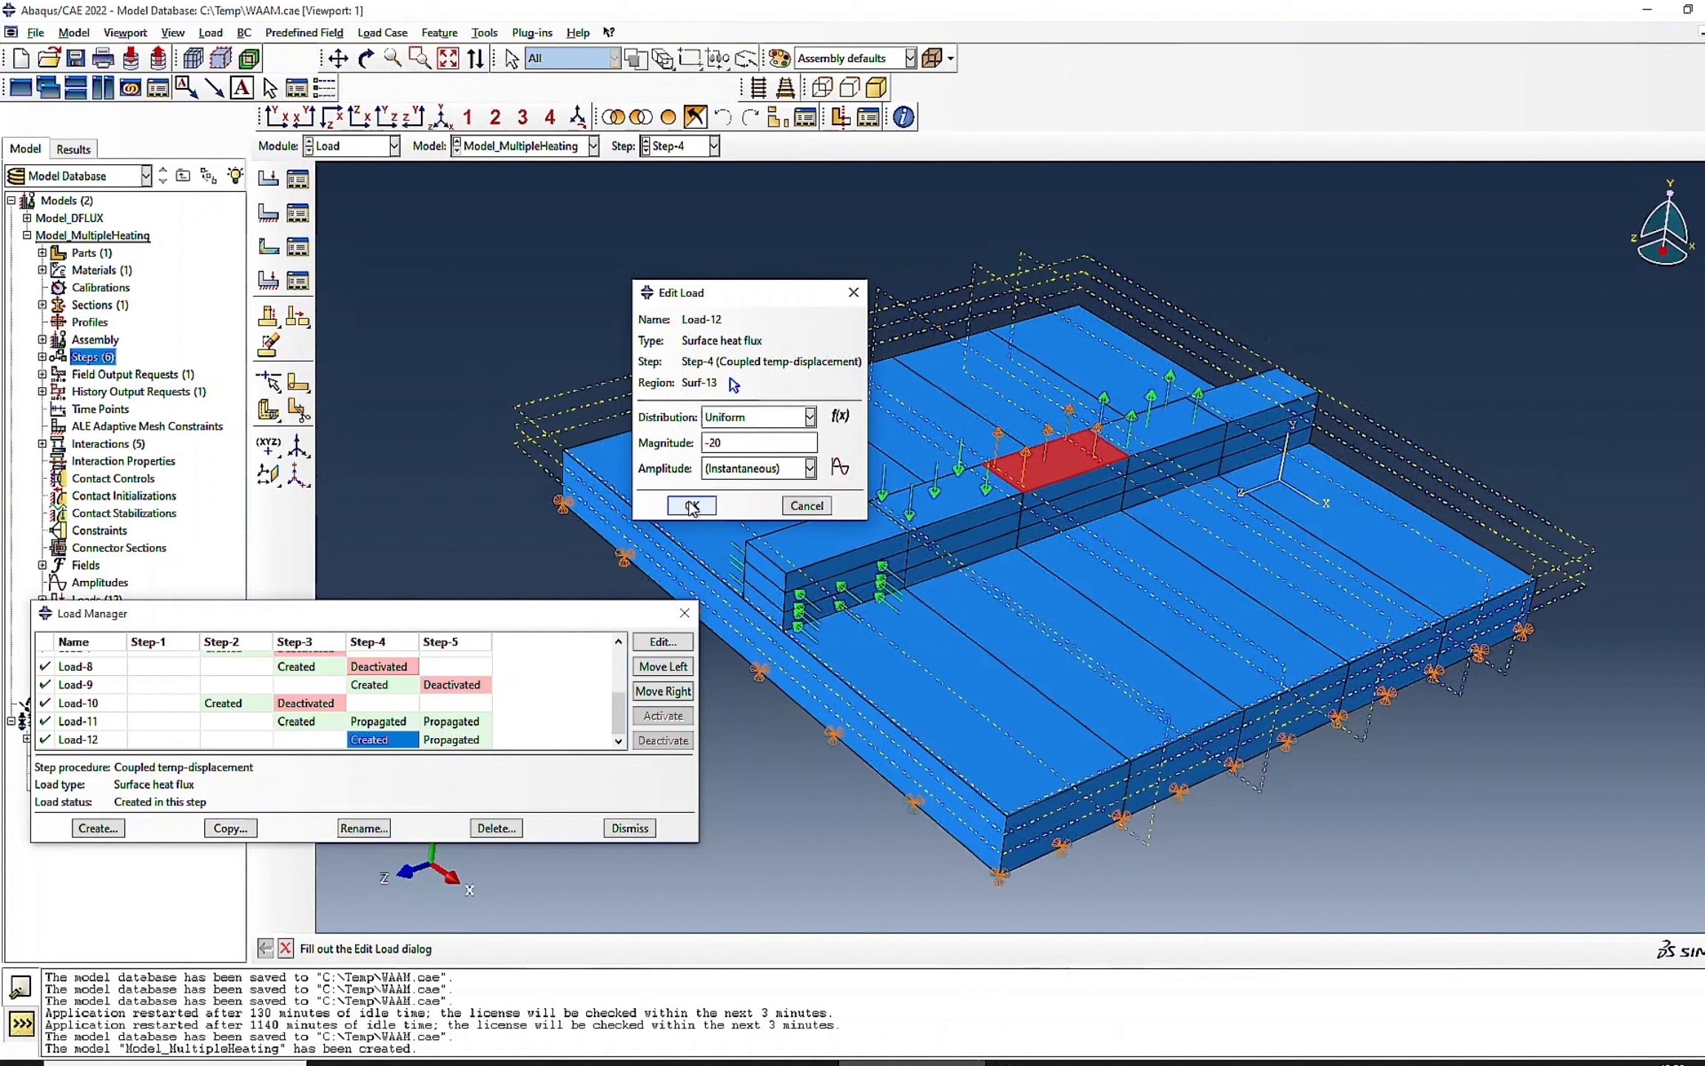
left_click(692, 507)
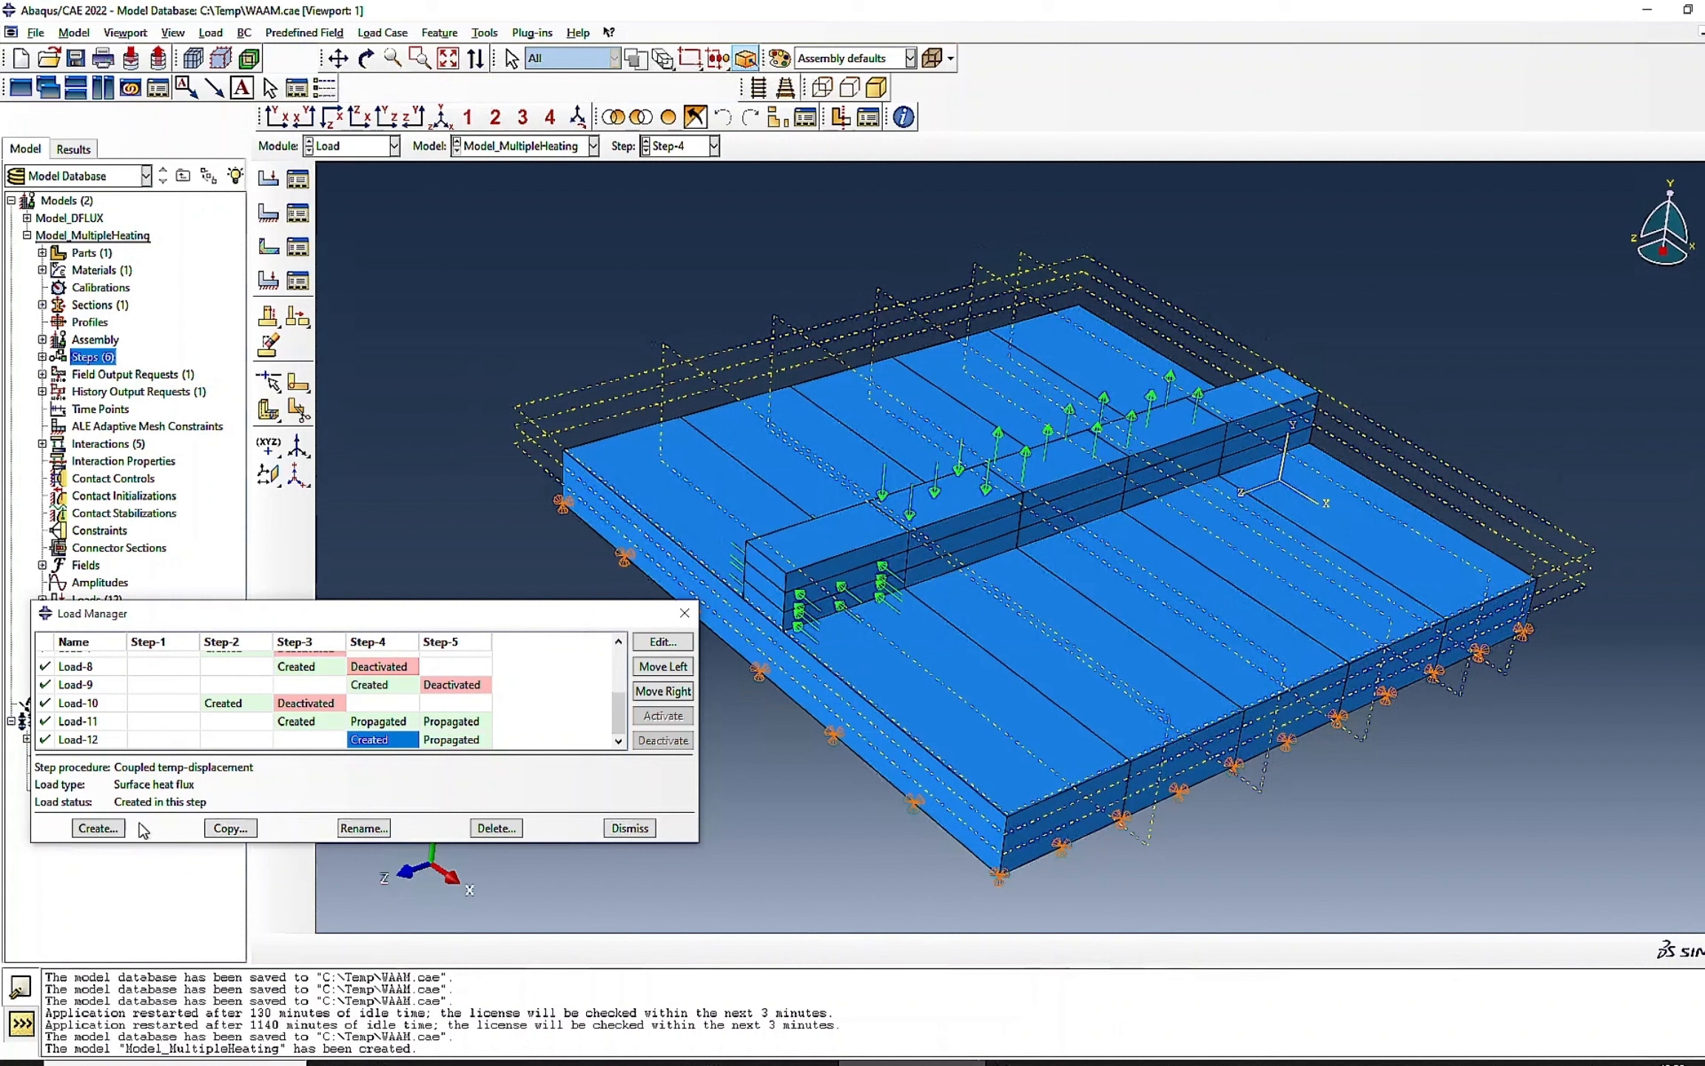
- Deactivate Load-11 in Step-4 and Load-12 in Step-5
left_click(457, 725)
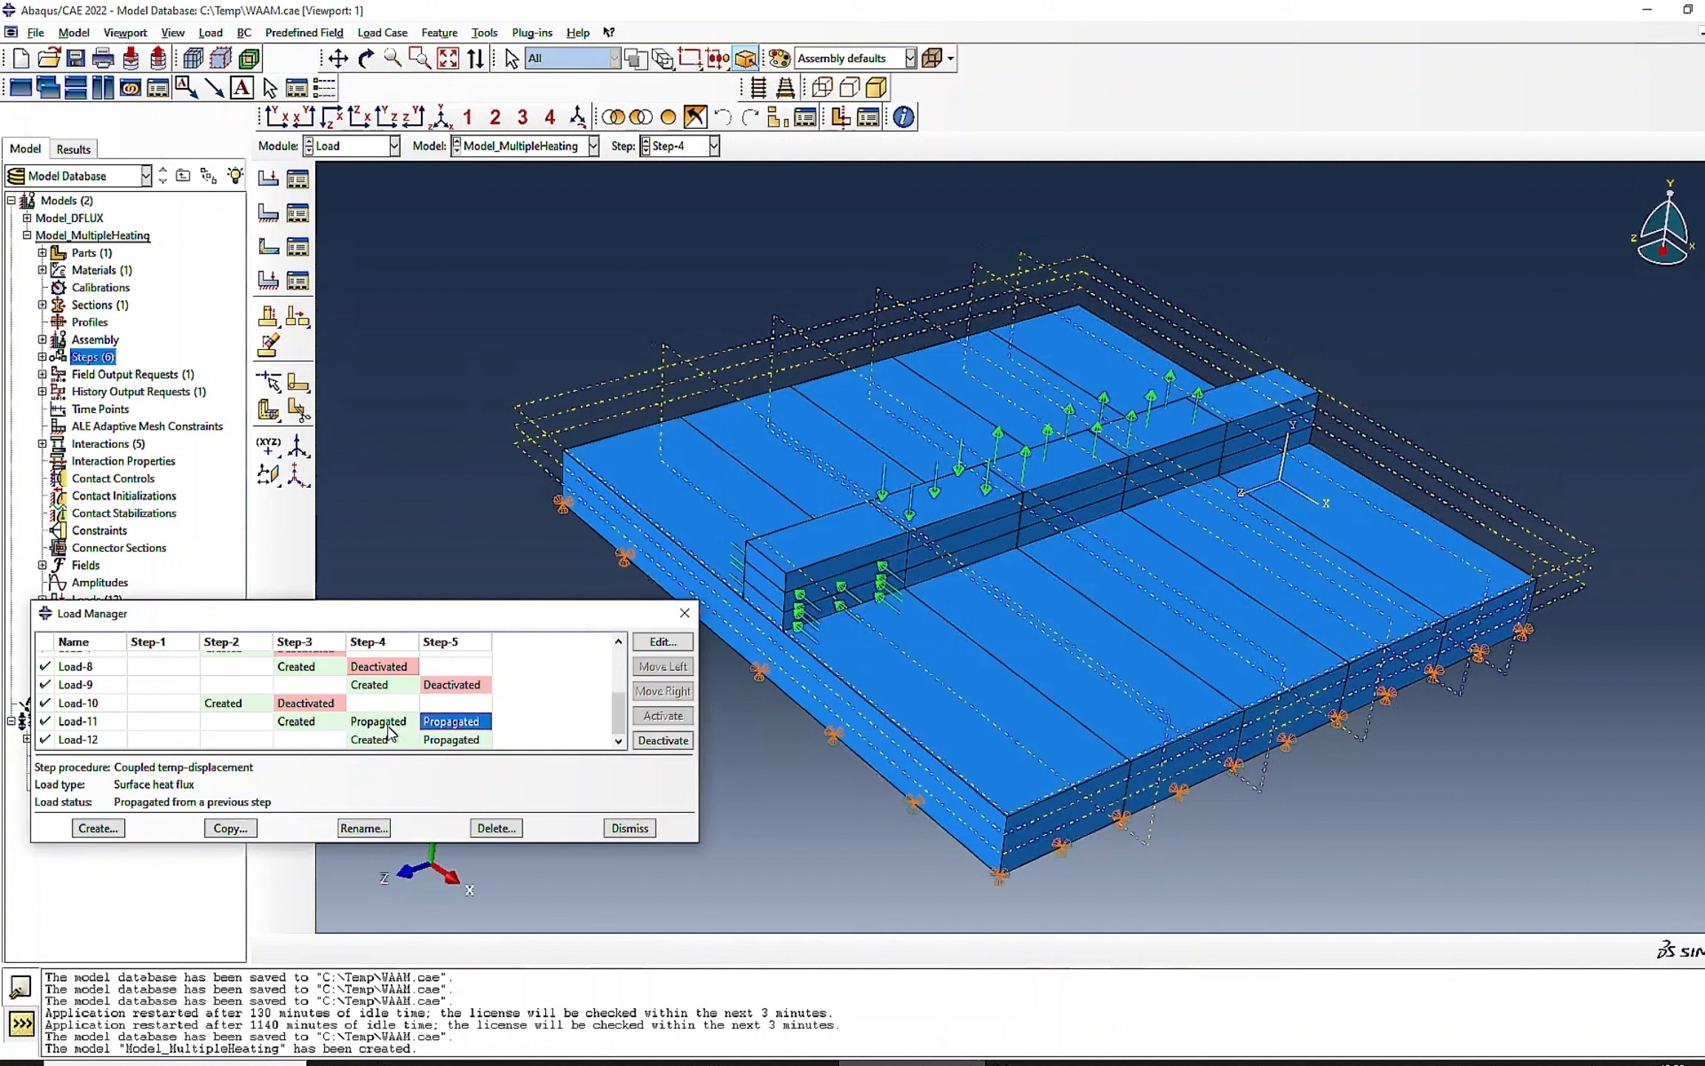
left_click(392, 723)
left_click(662, 740)
left_click(455, 741)
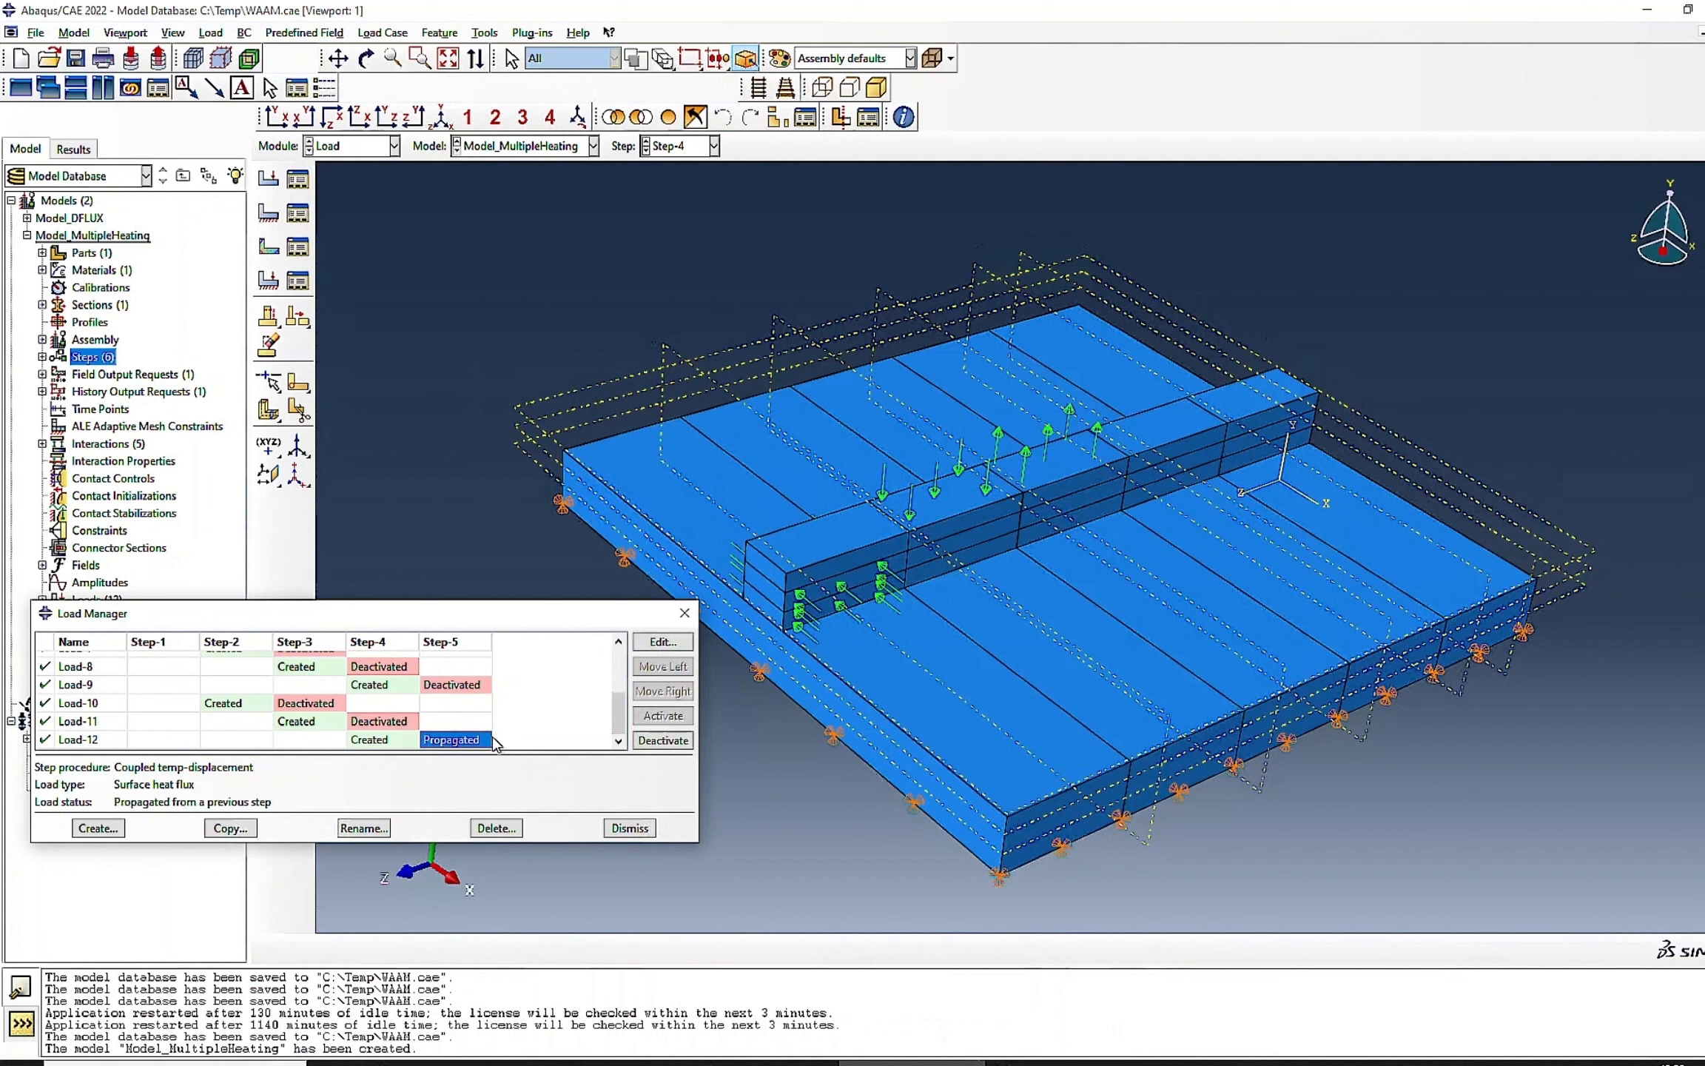
left_click(663, 740)
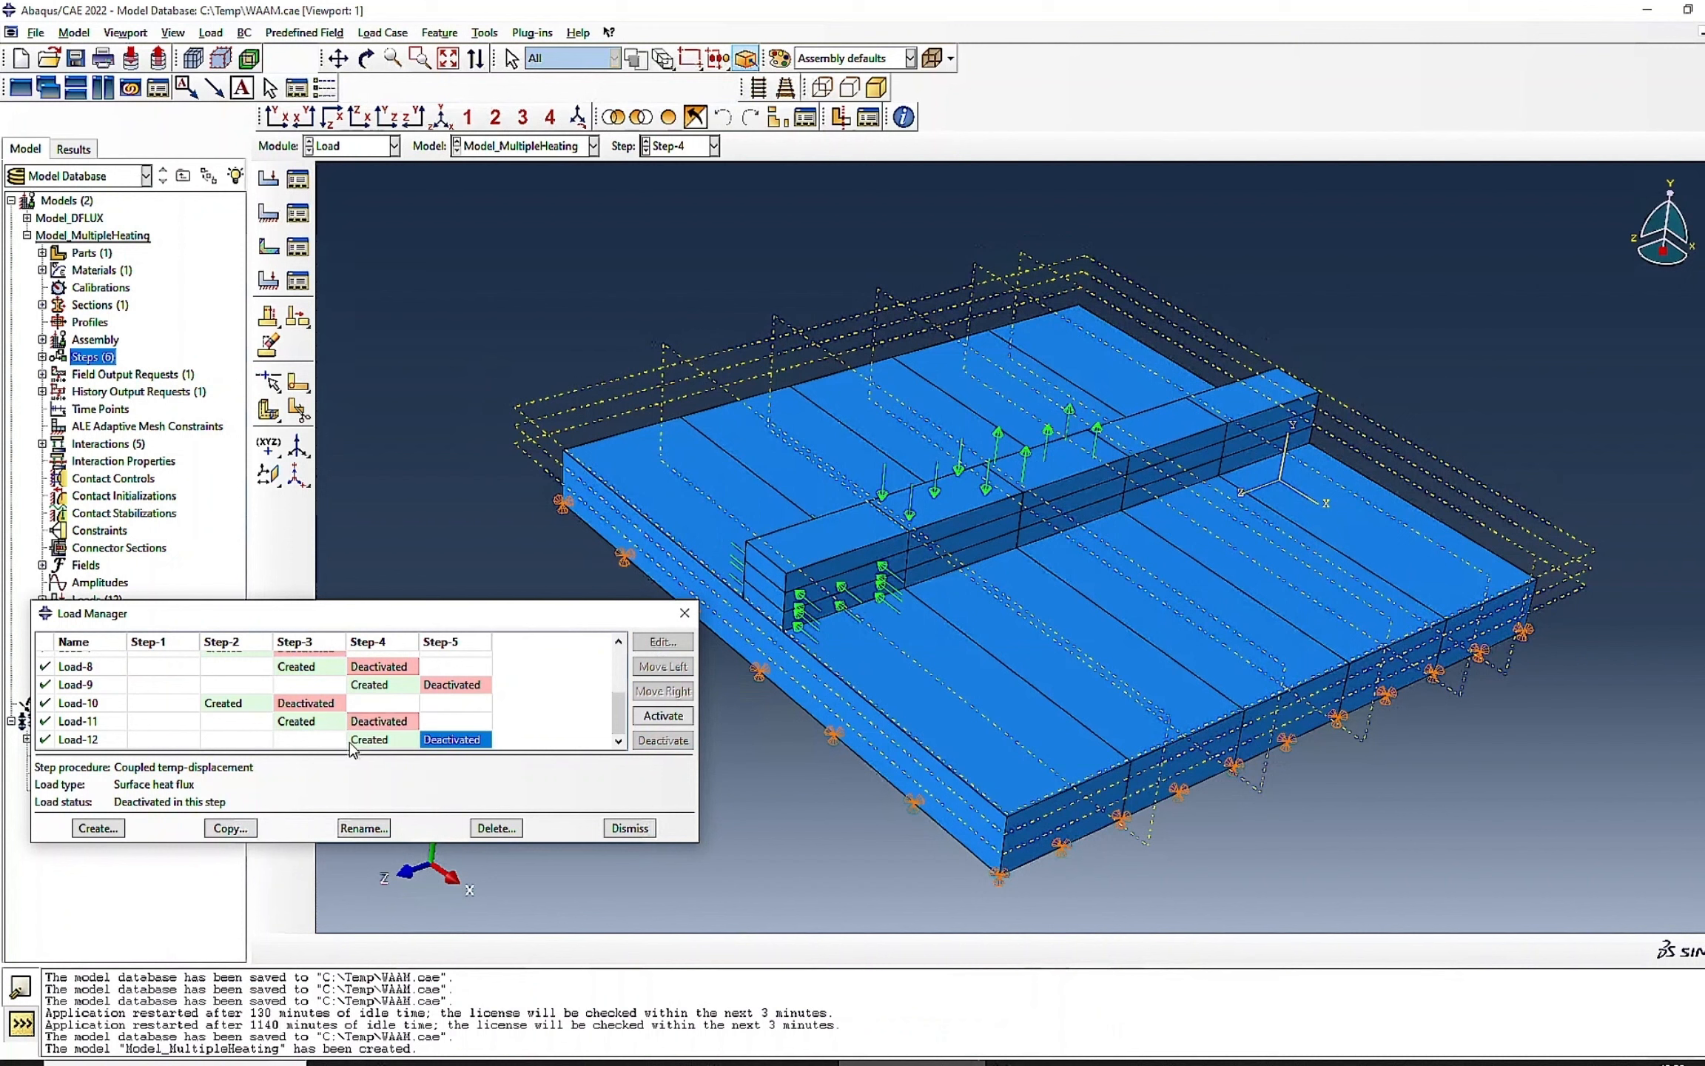
- Create a uniform surface heat flux of magnitude -20 in Step-5 on the top face of the fourth bead segment
left_click(94, 829)
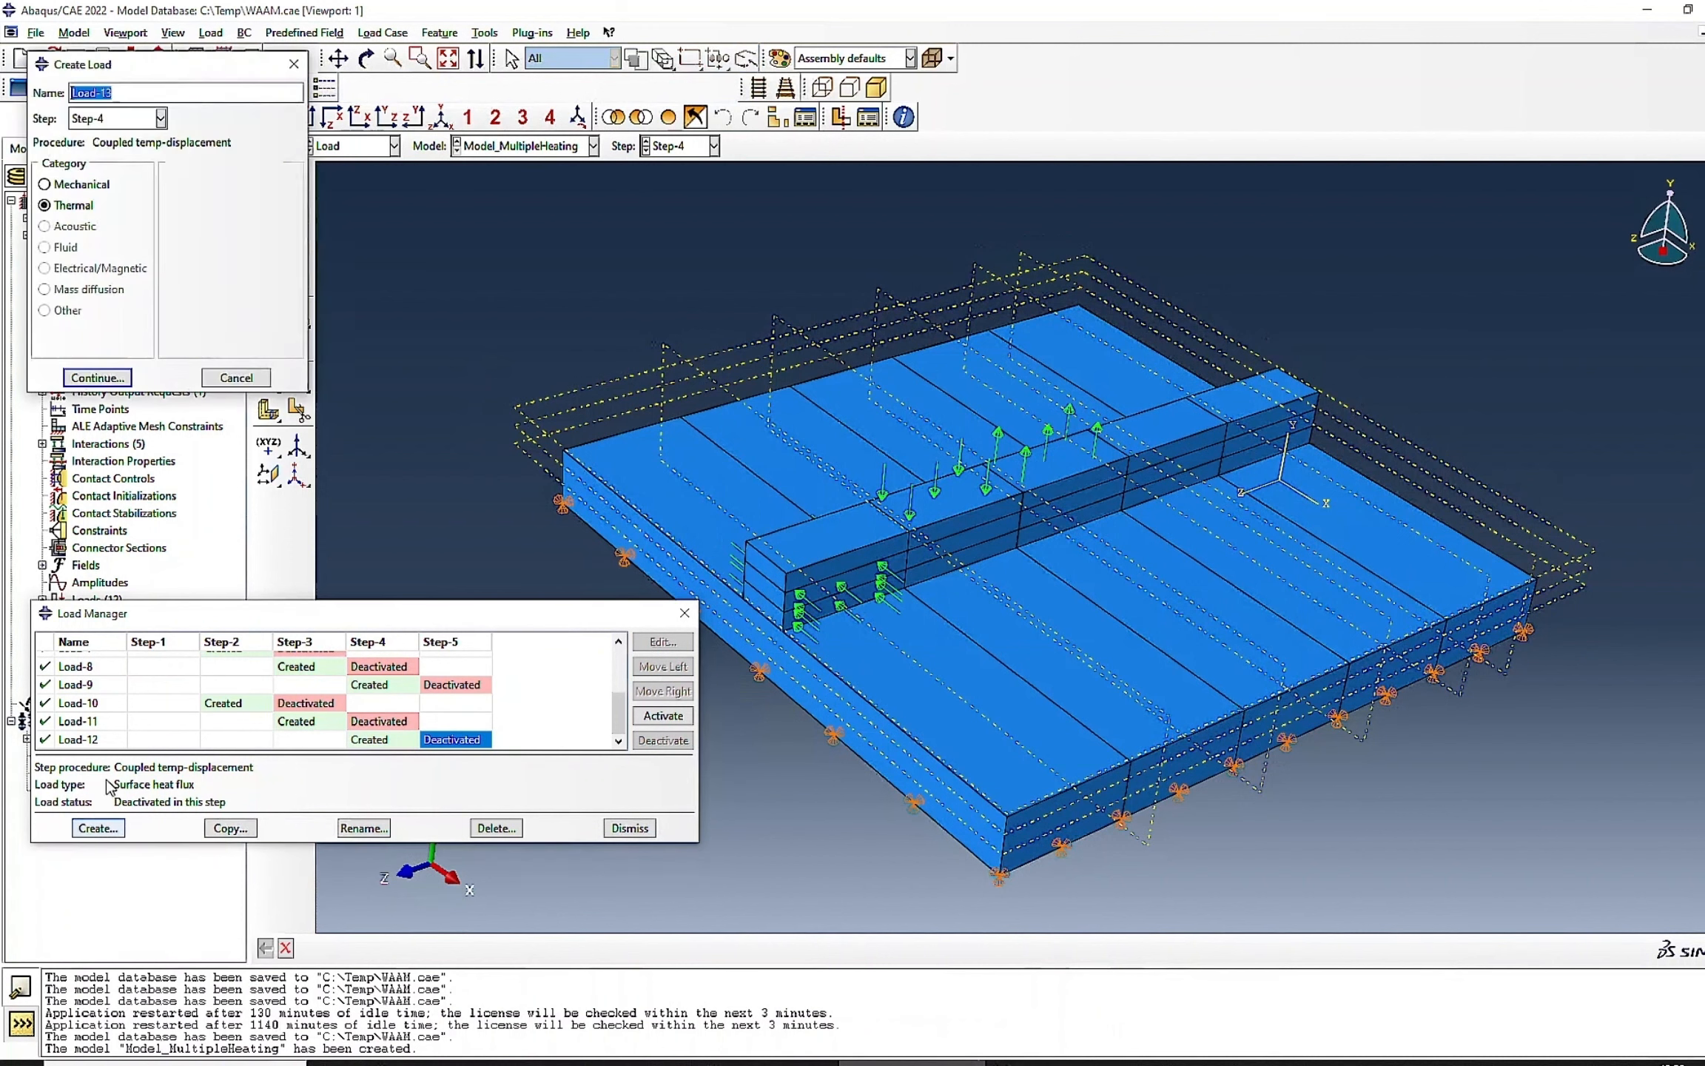
left_click(105, 119)
left_click(80, 226)
left_click(100, 375)
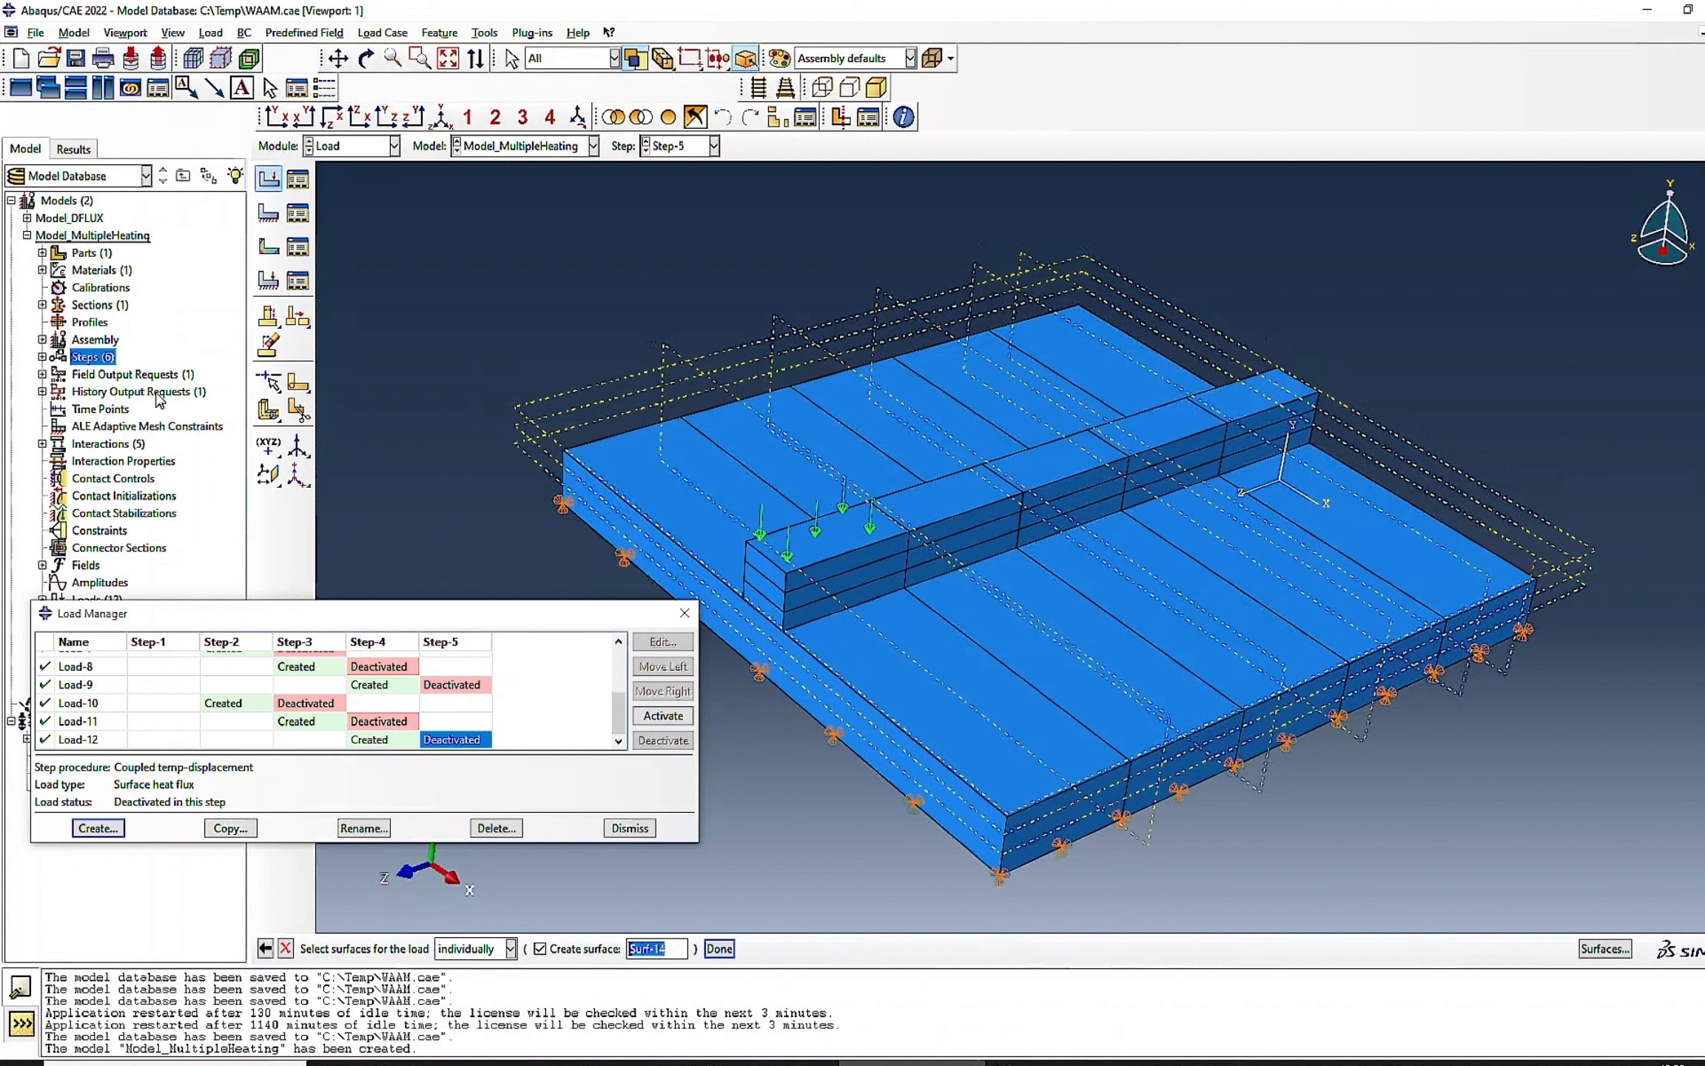
left_click(951, 504)
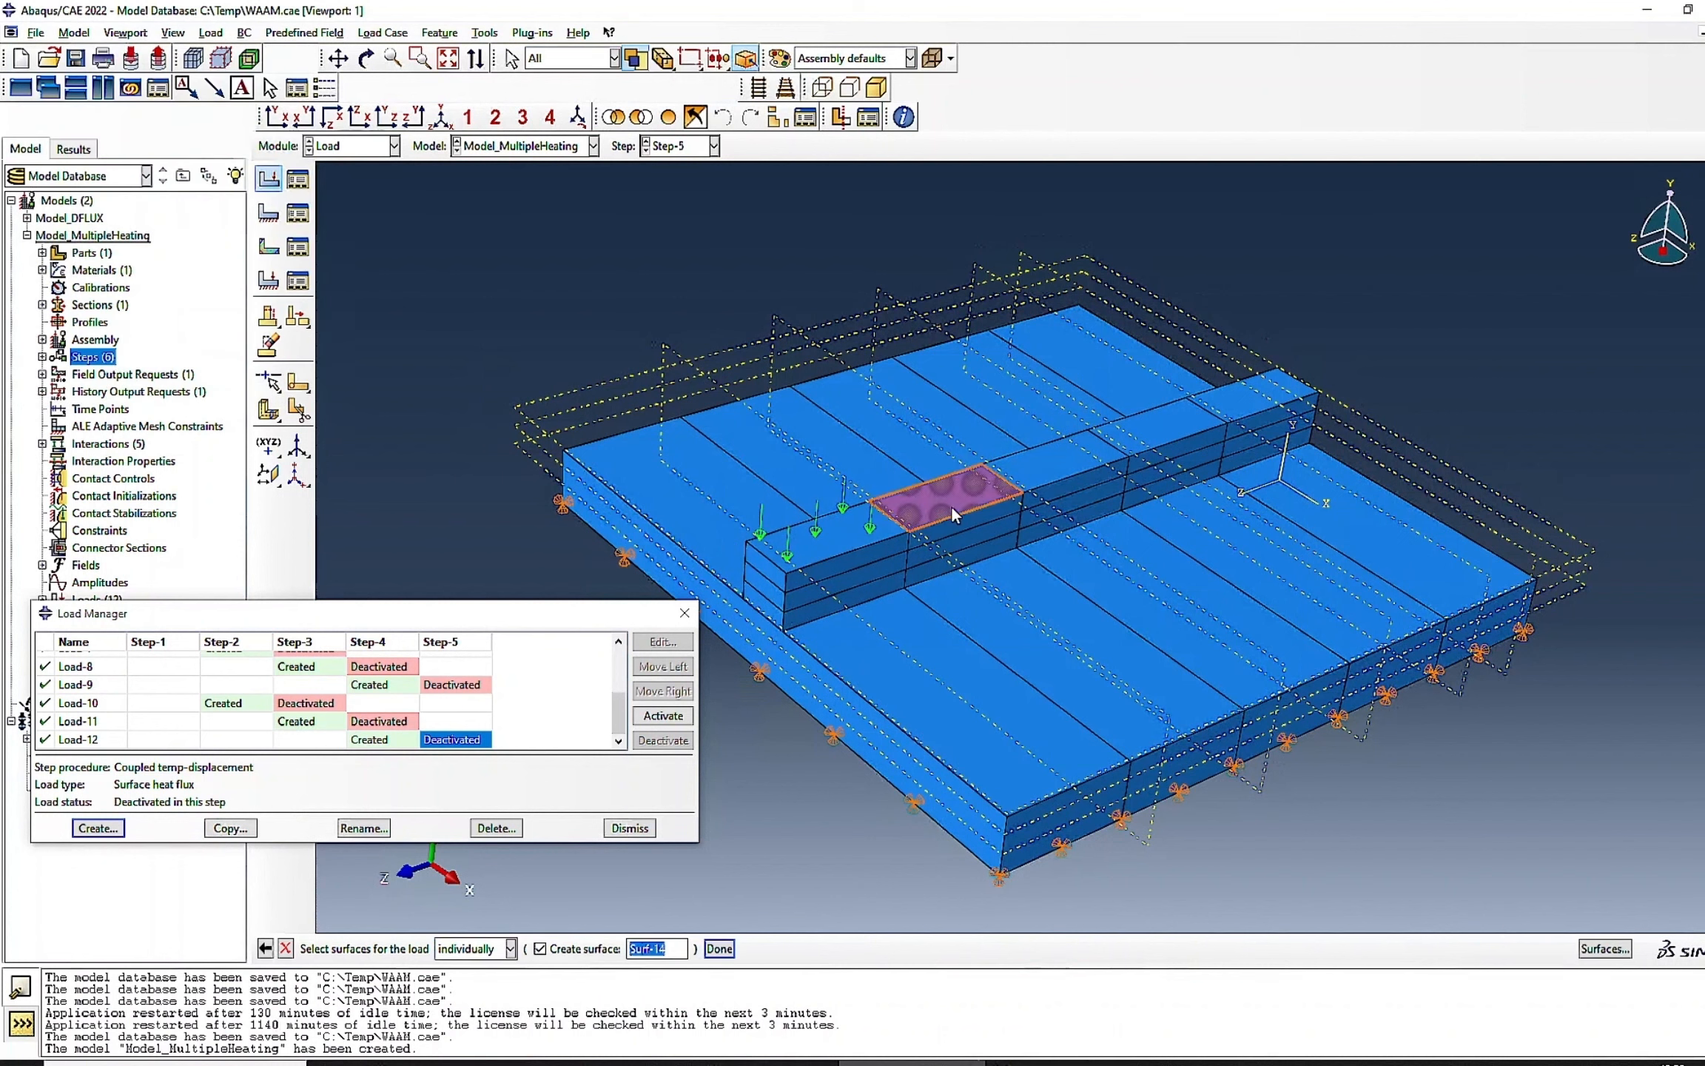
left_click(719, 948)
type("-")
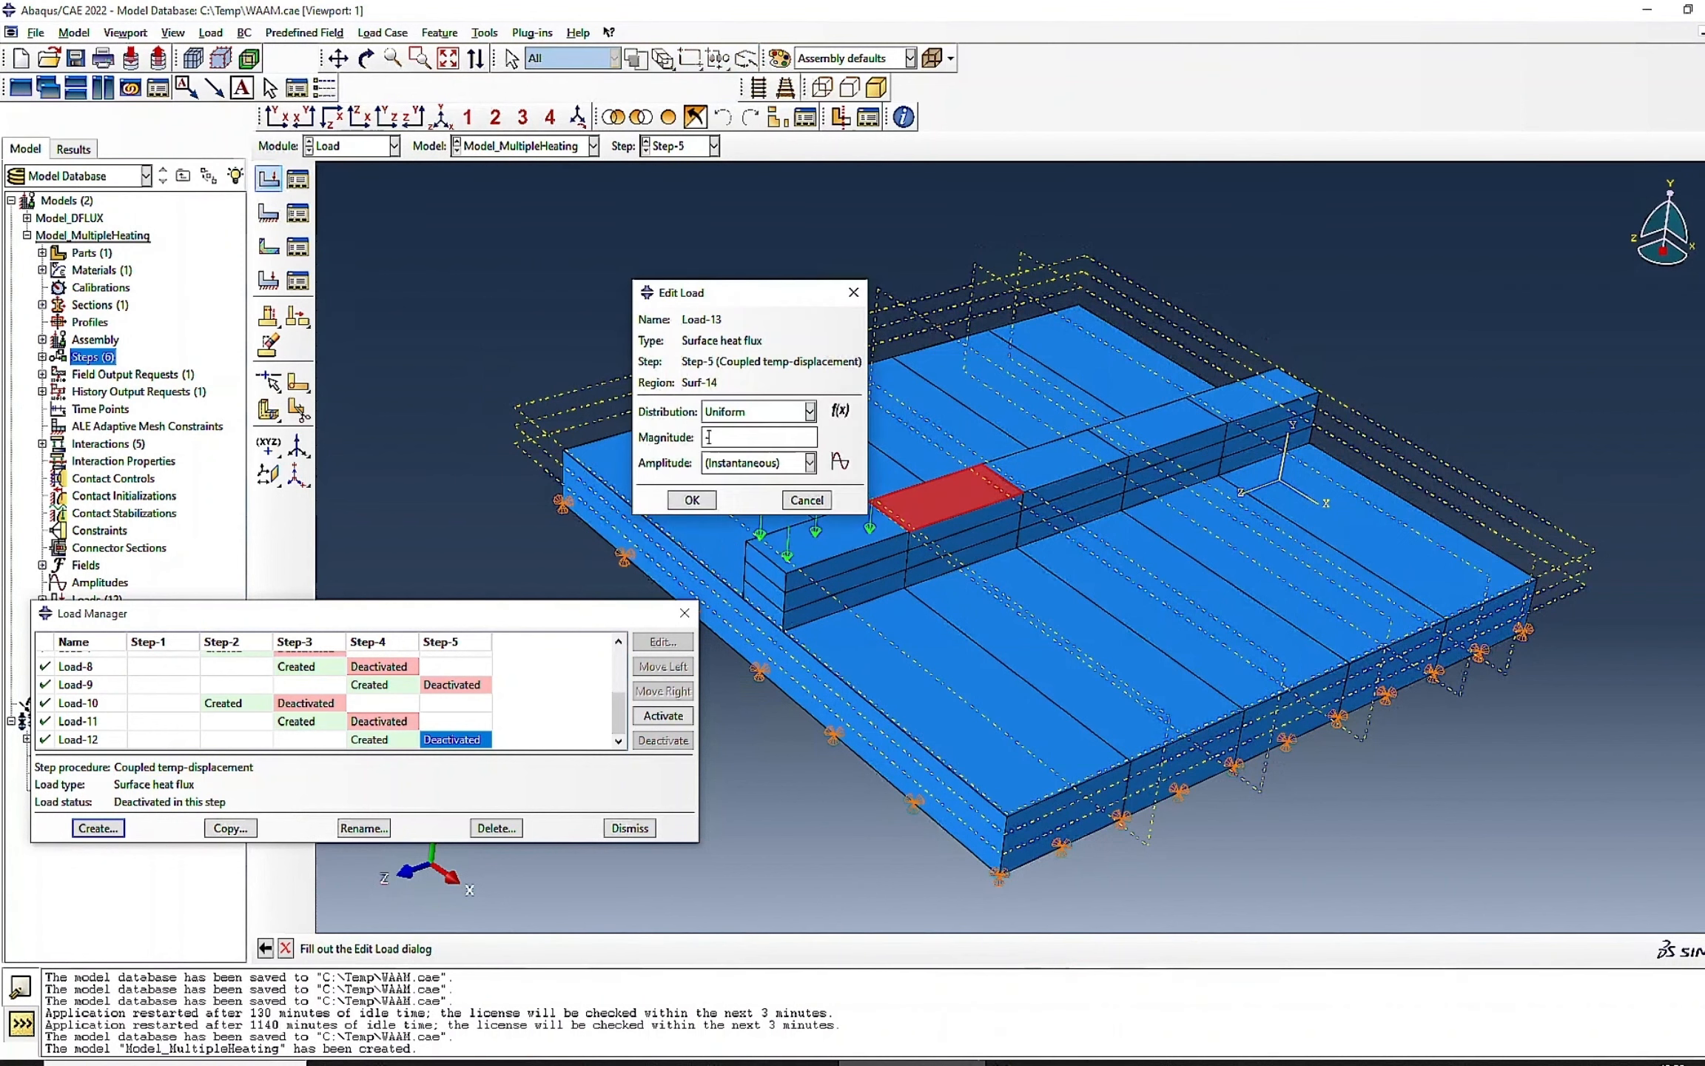
type("20")
left_click(692, 500)
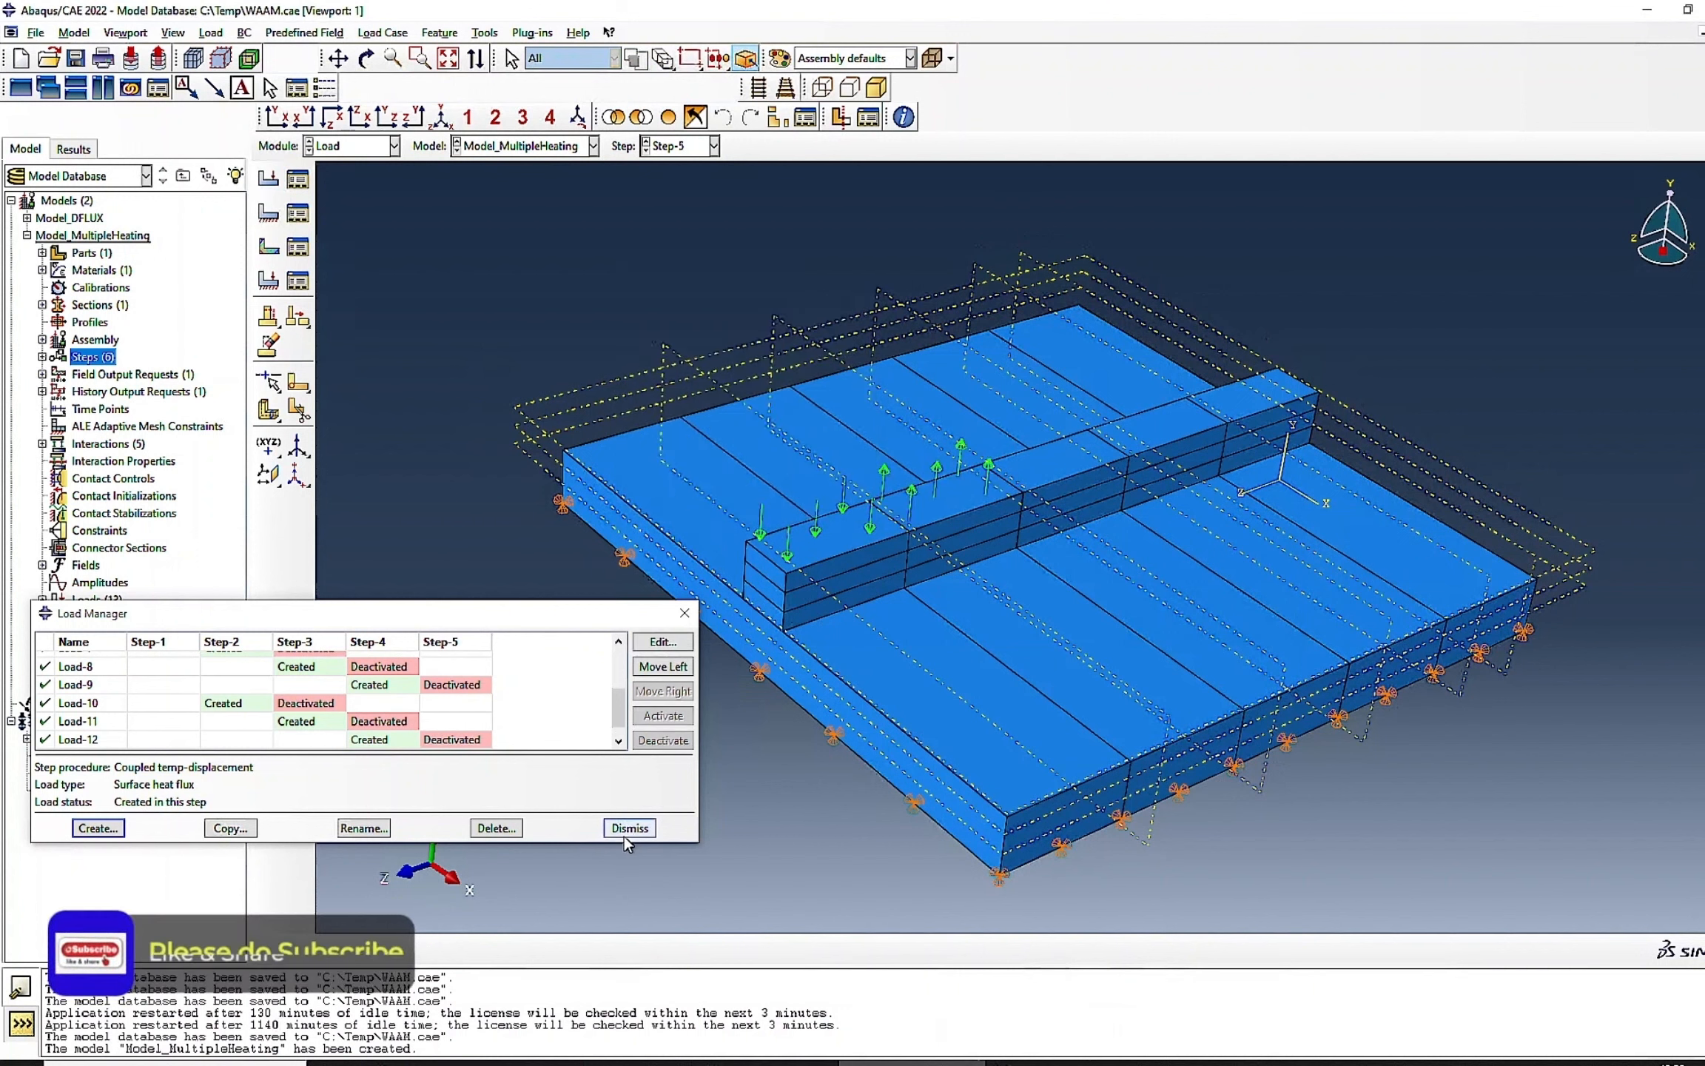
scroll(468, 748, "down", 1)
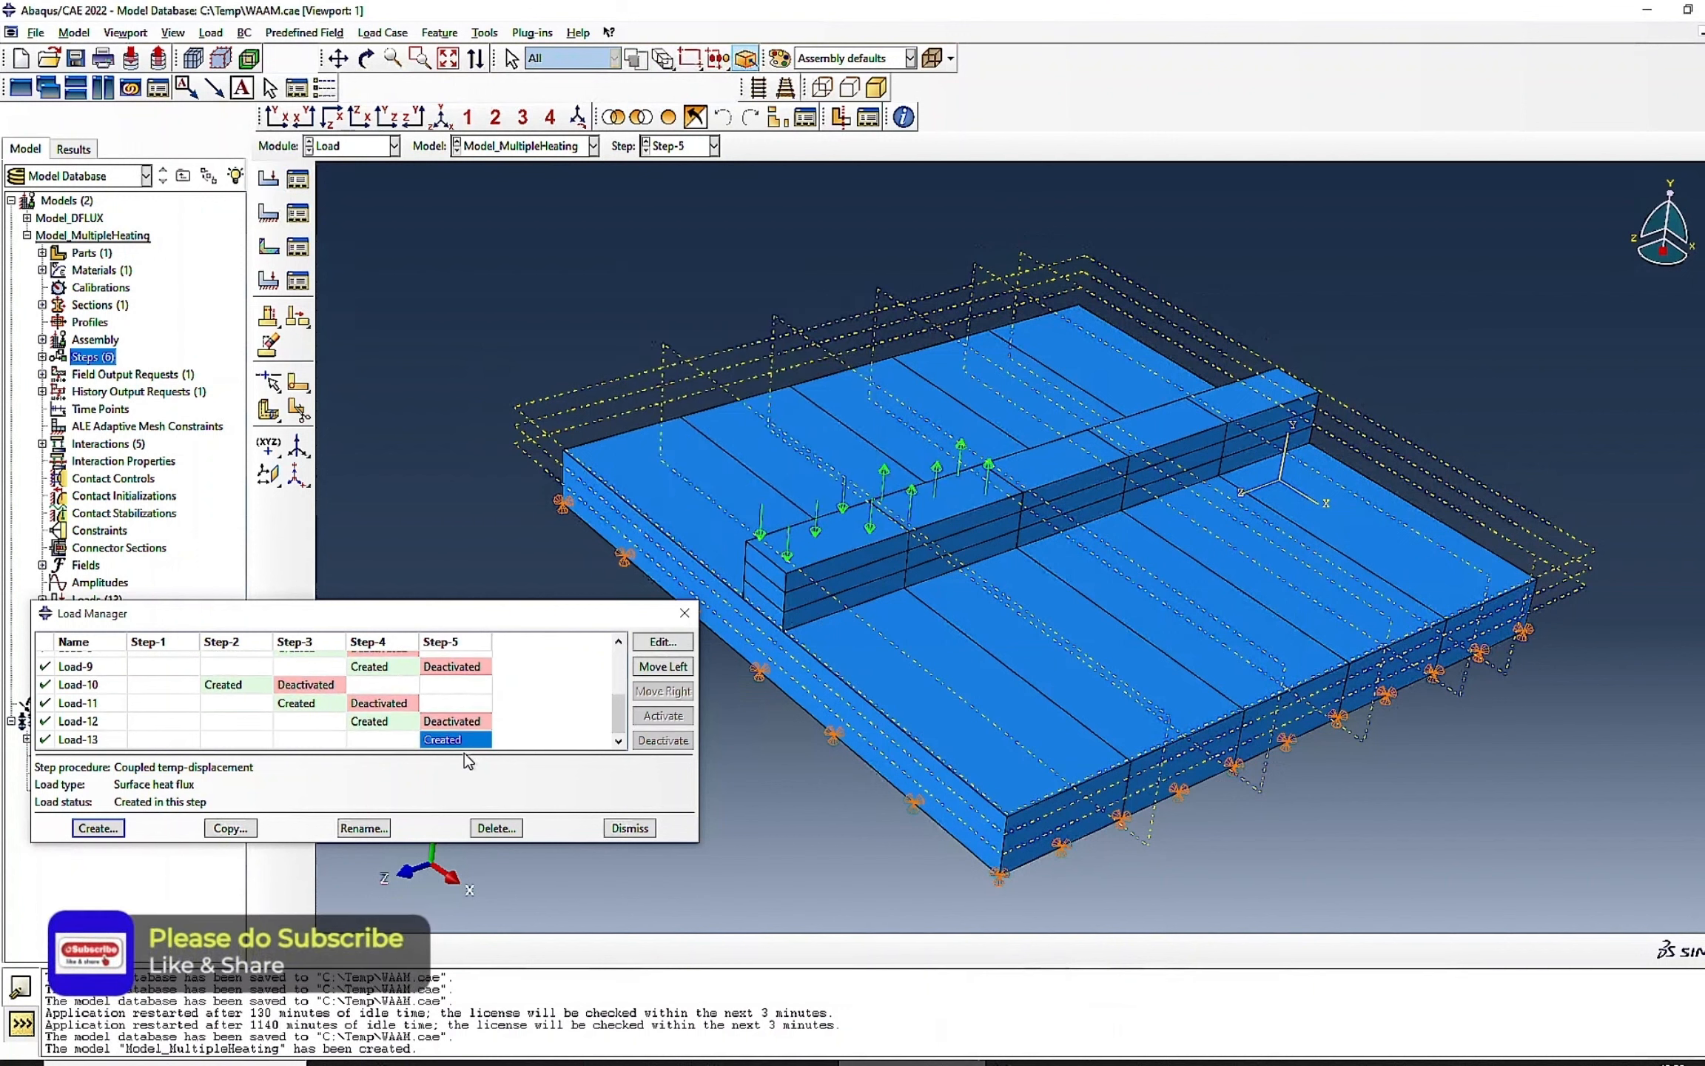
left_click(629, 828)
- Recheck the list of stepwise loads and inspect the assembly's existing mesh in the Mesh module
left_click(348, 146)
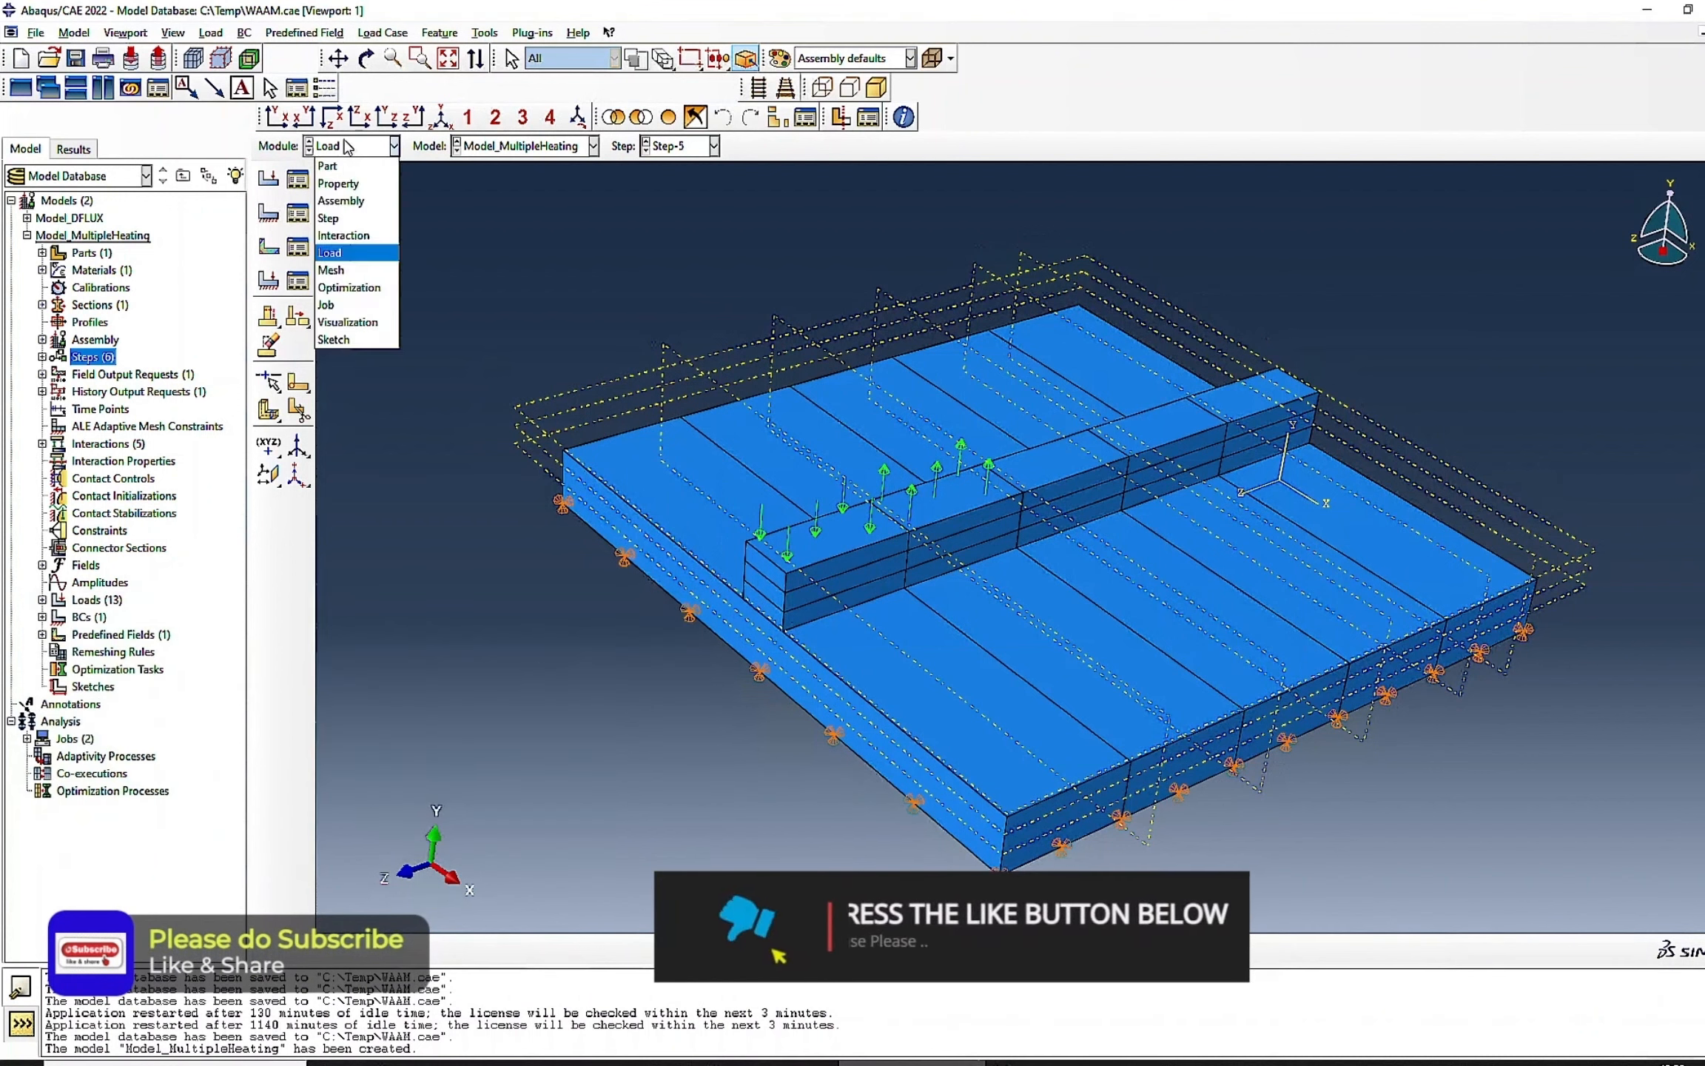
left_click(299, 188)
left_click(299, 189)
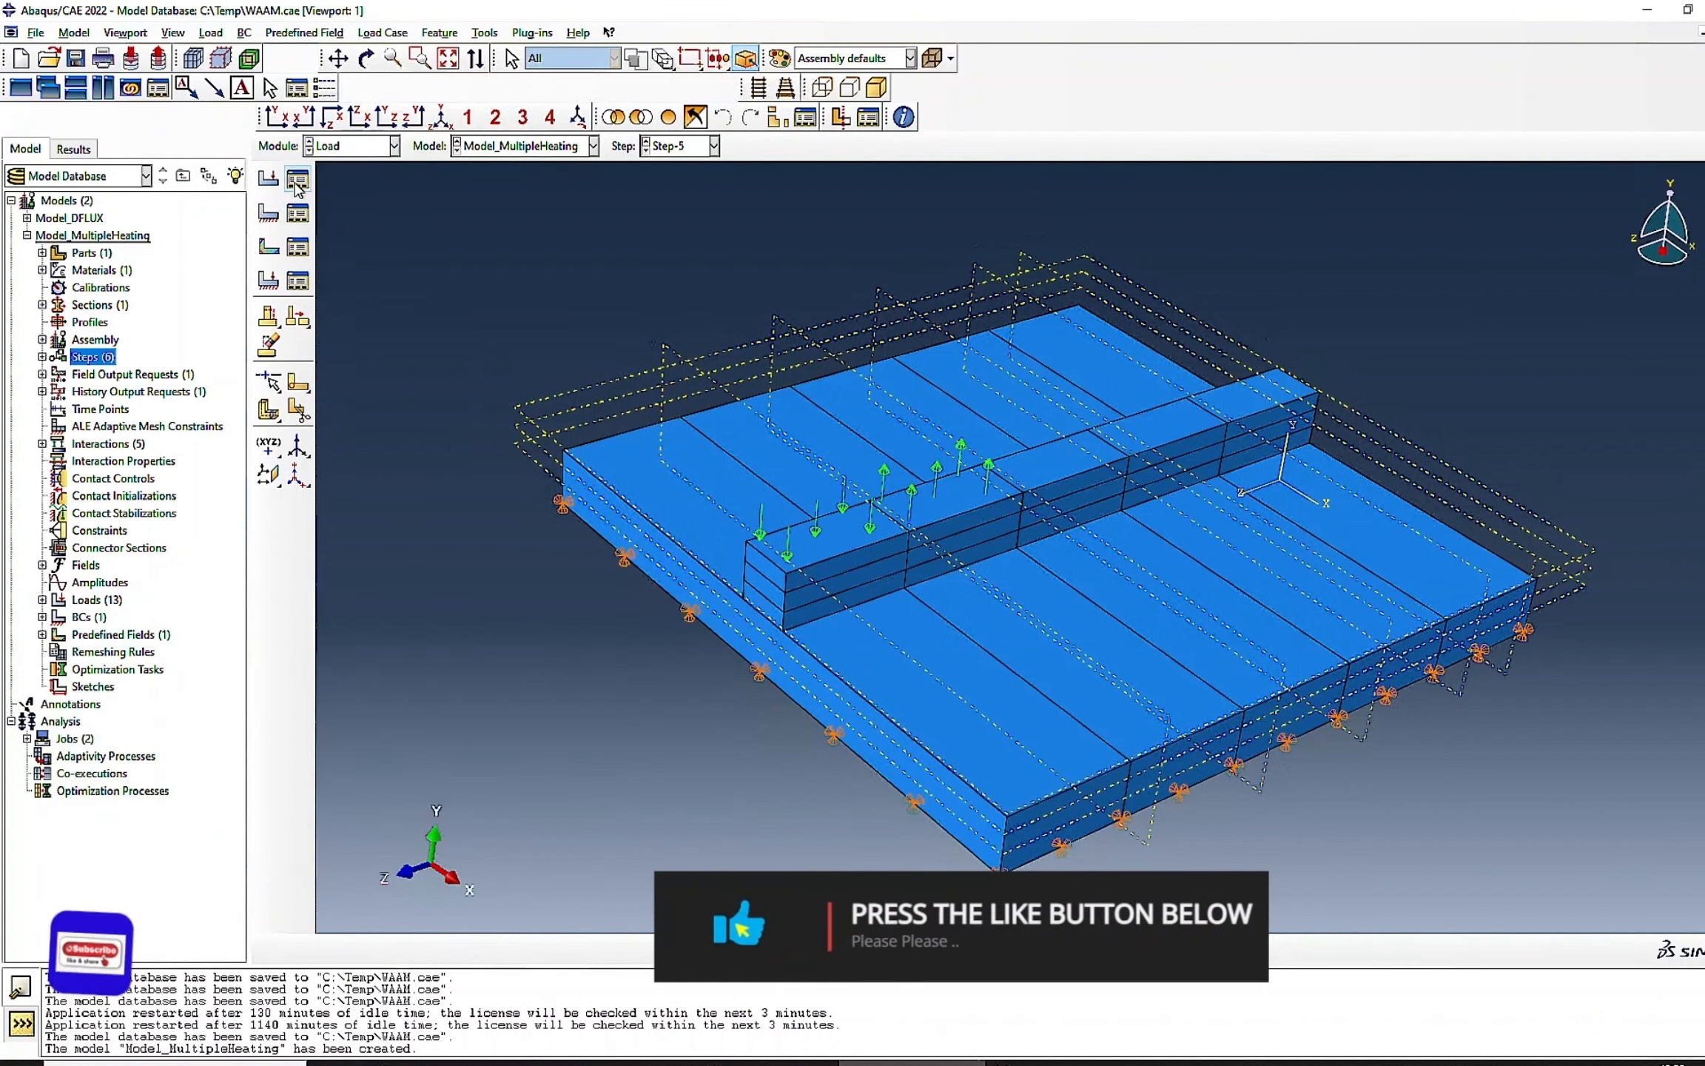
left_click(351, 145)
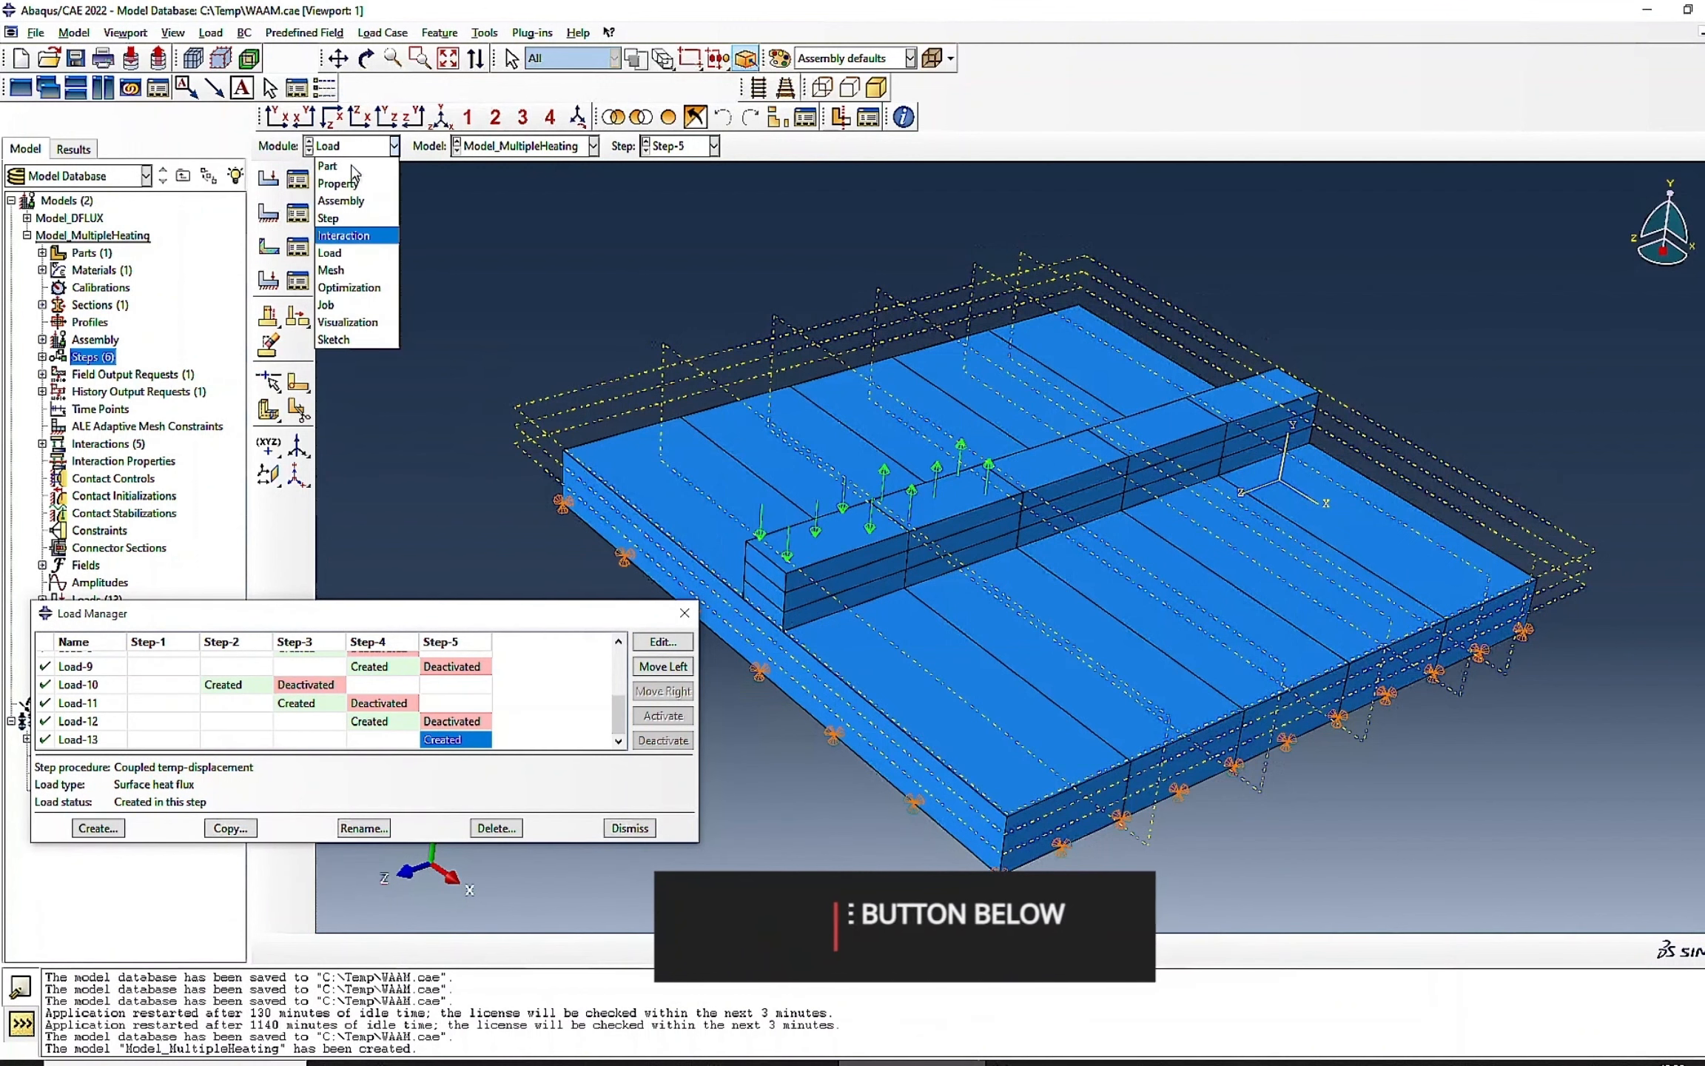
left_click(352, 269)
- Create a full analysis job named Test3_MultiHeat from Model_MultipleHeating with full nodal output precision
left_click(336, 148)
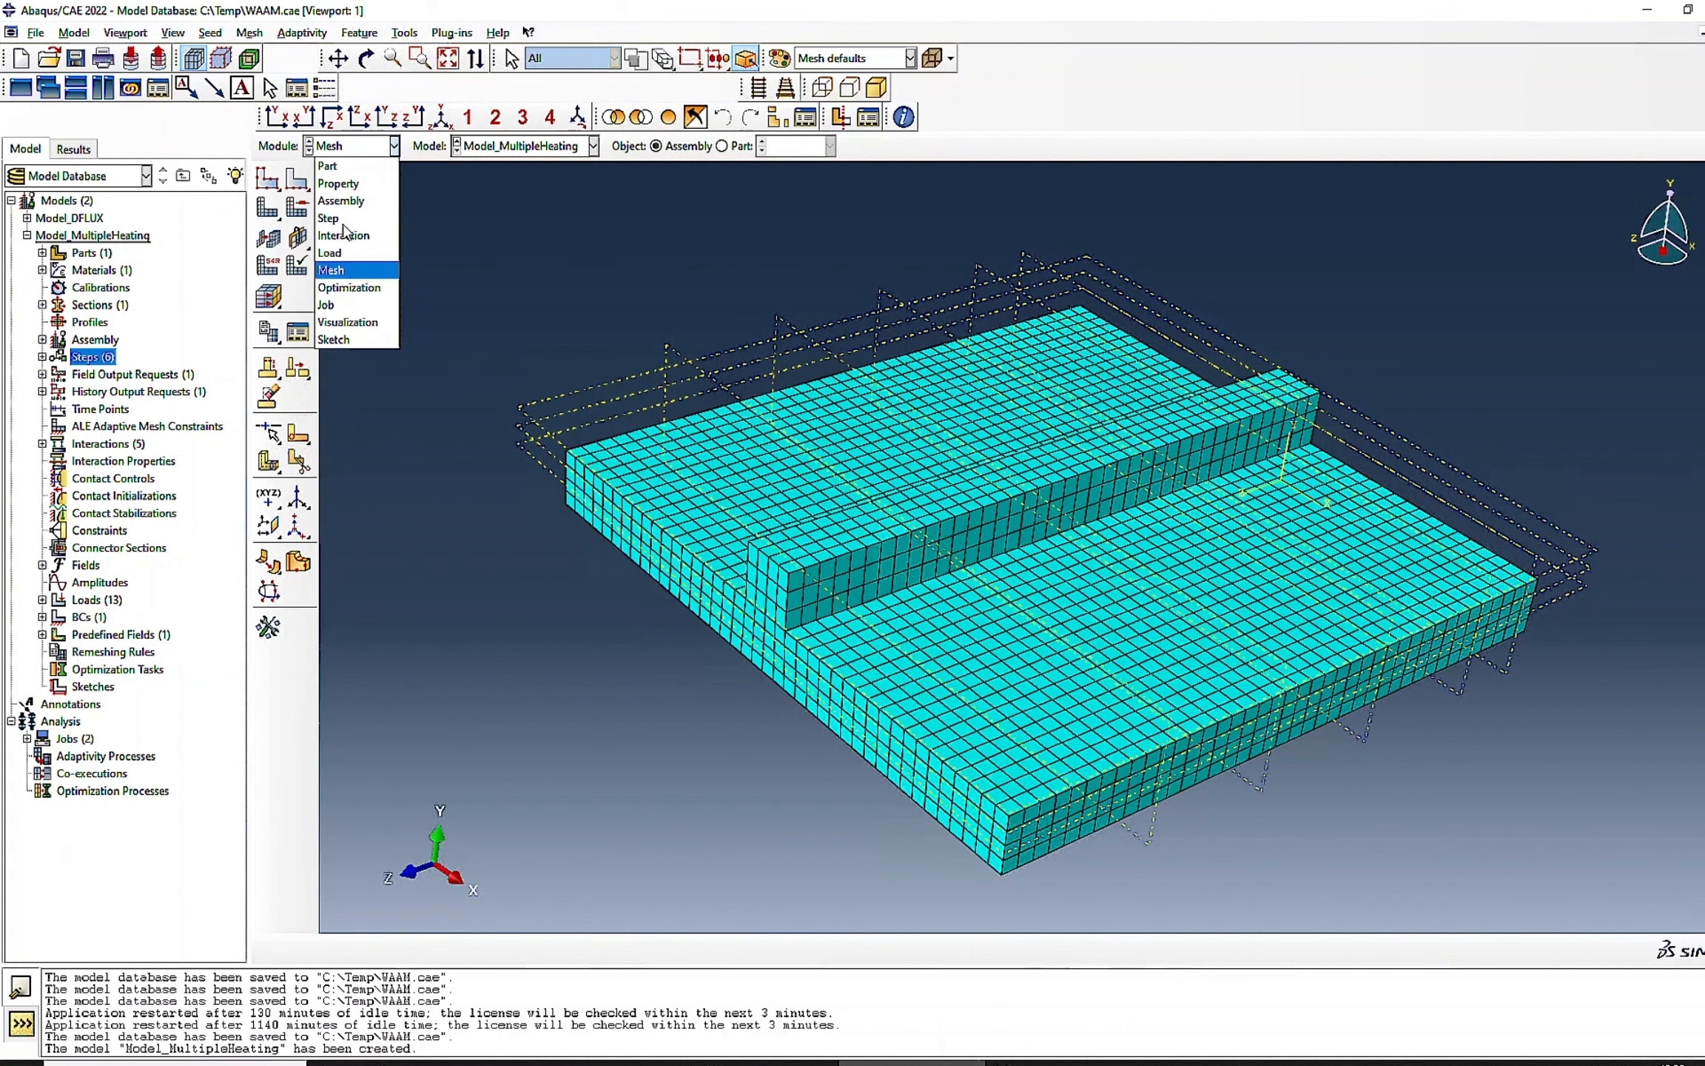
left_click(345, 305)
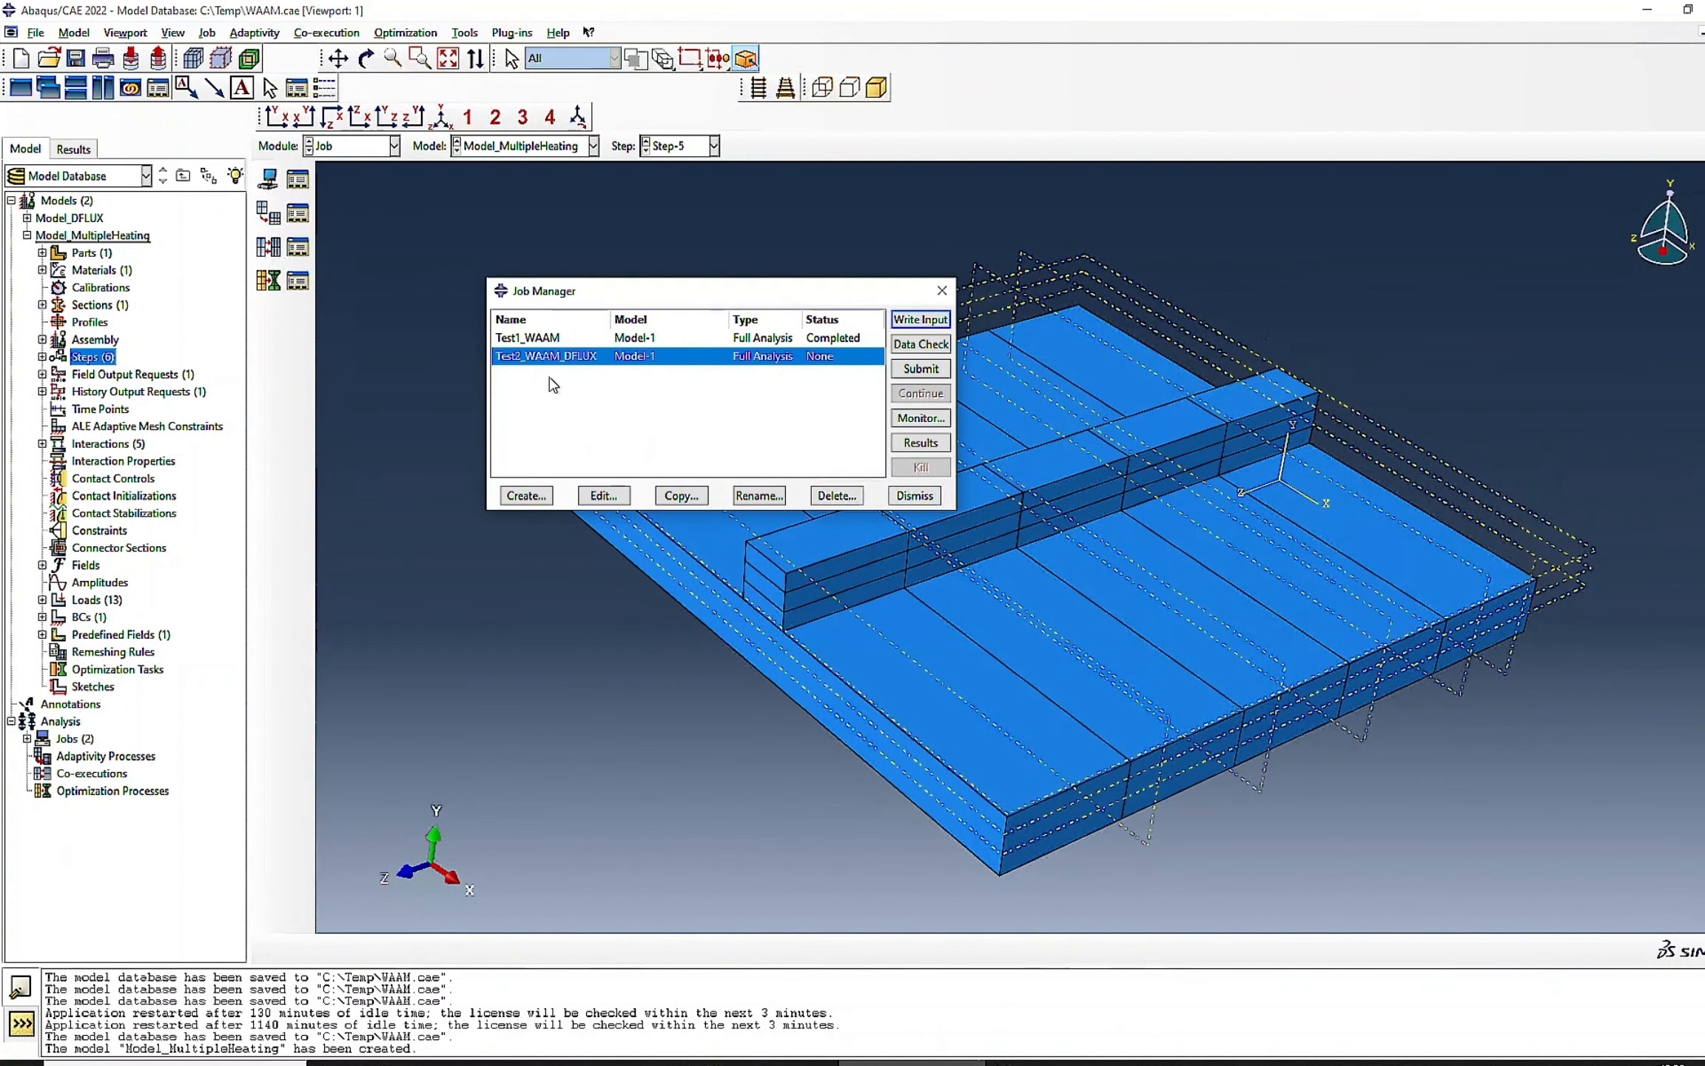
left_click(522, 495)
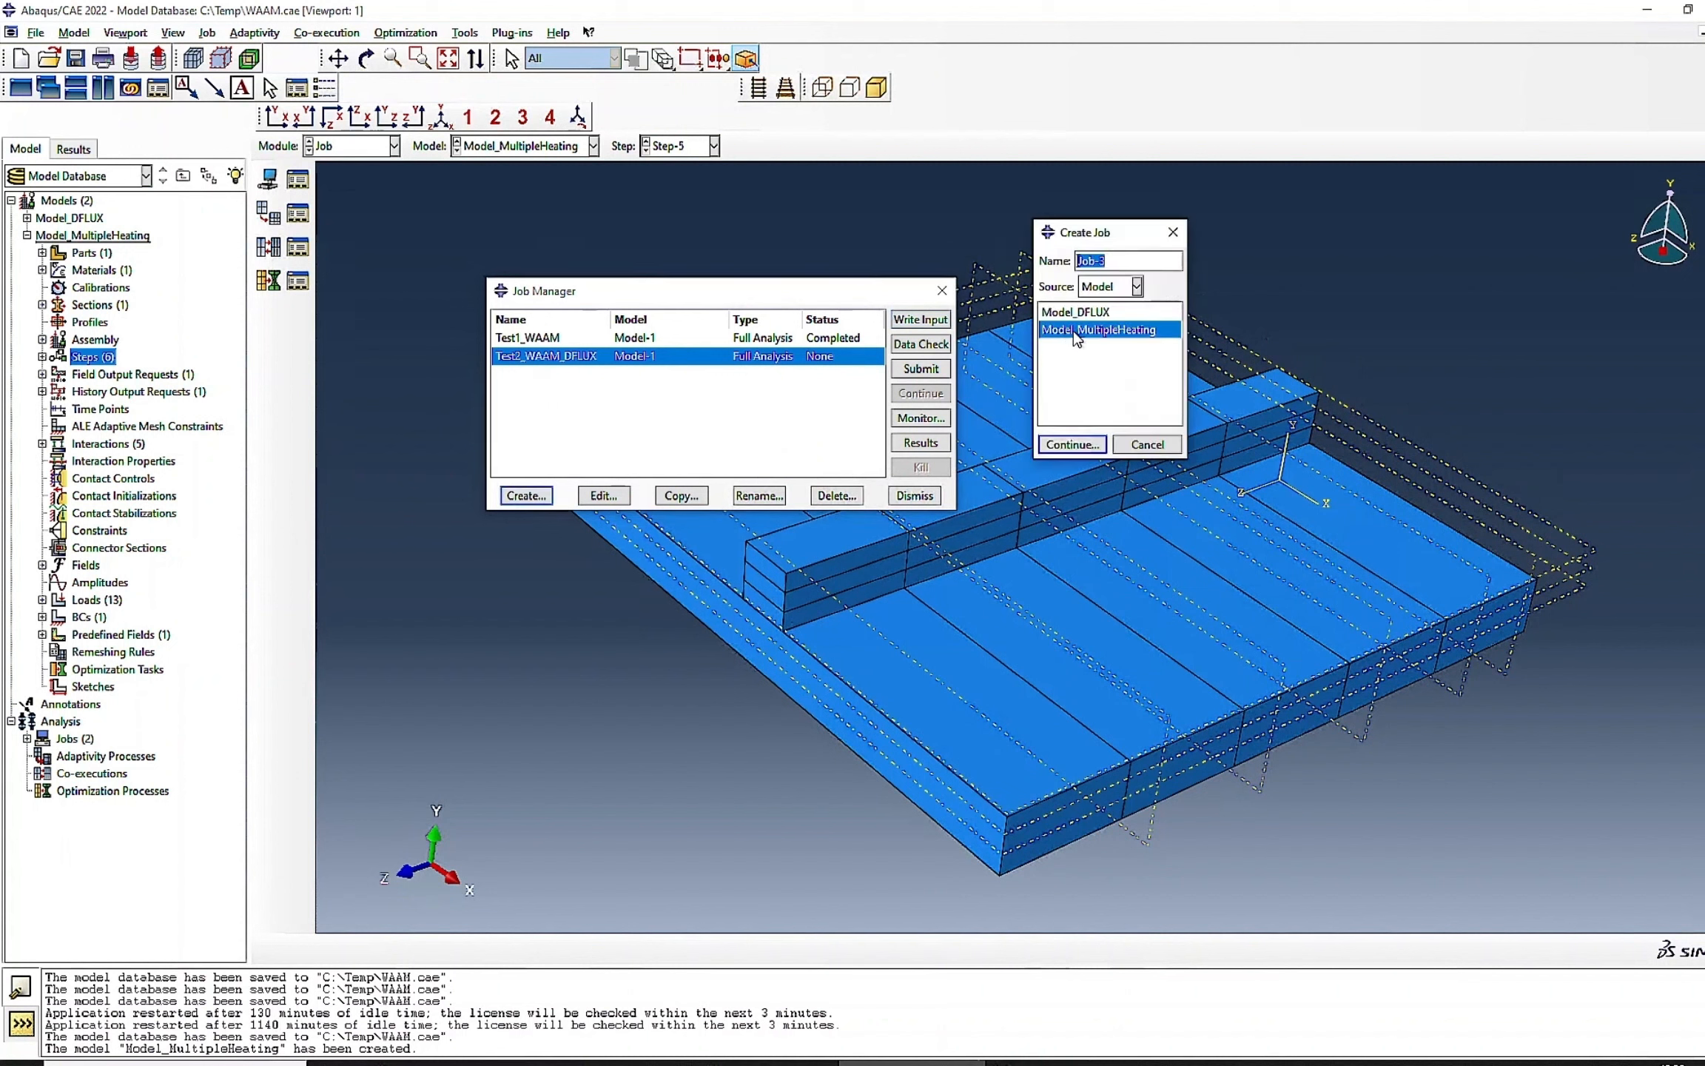
type("Test3_MultiHeat")
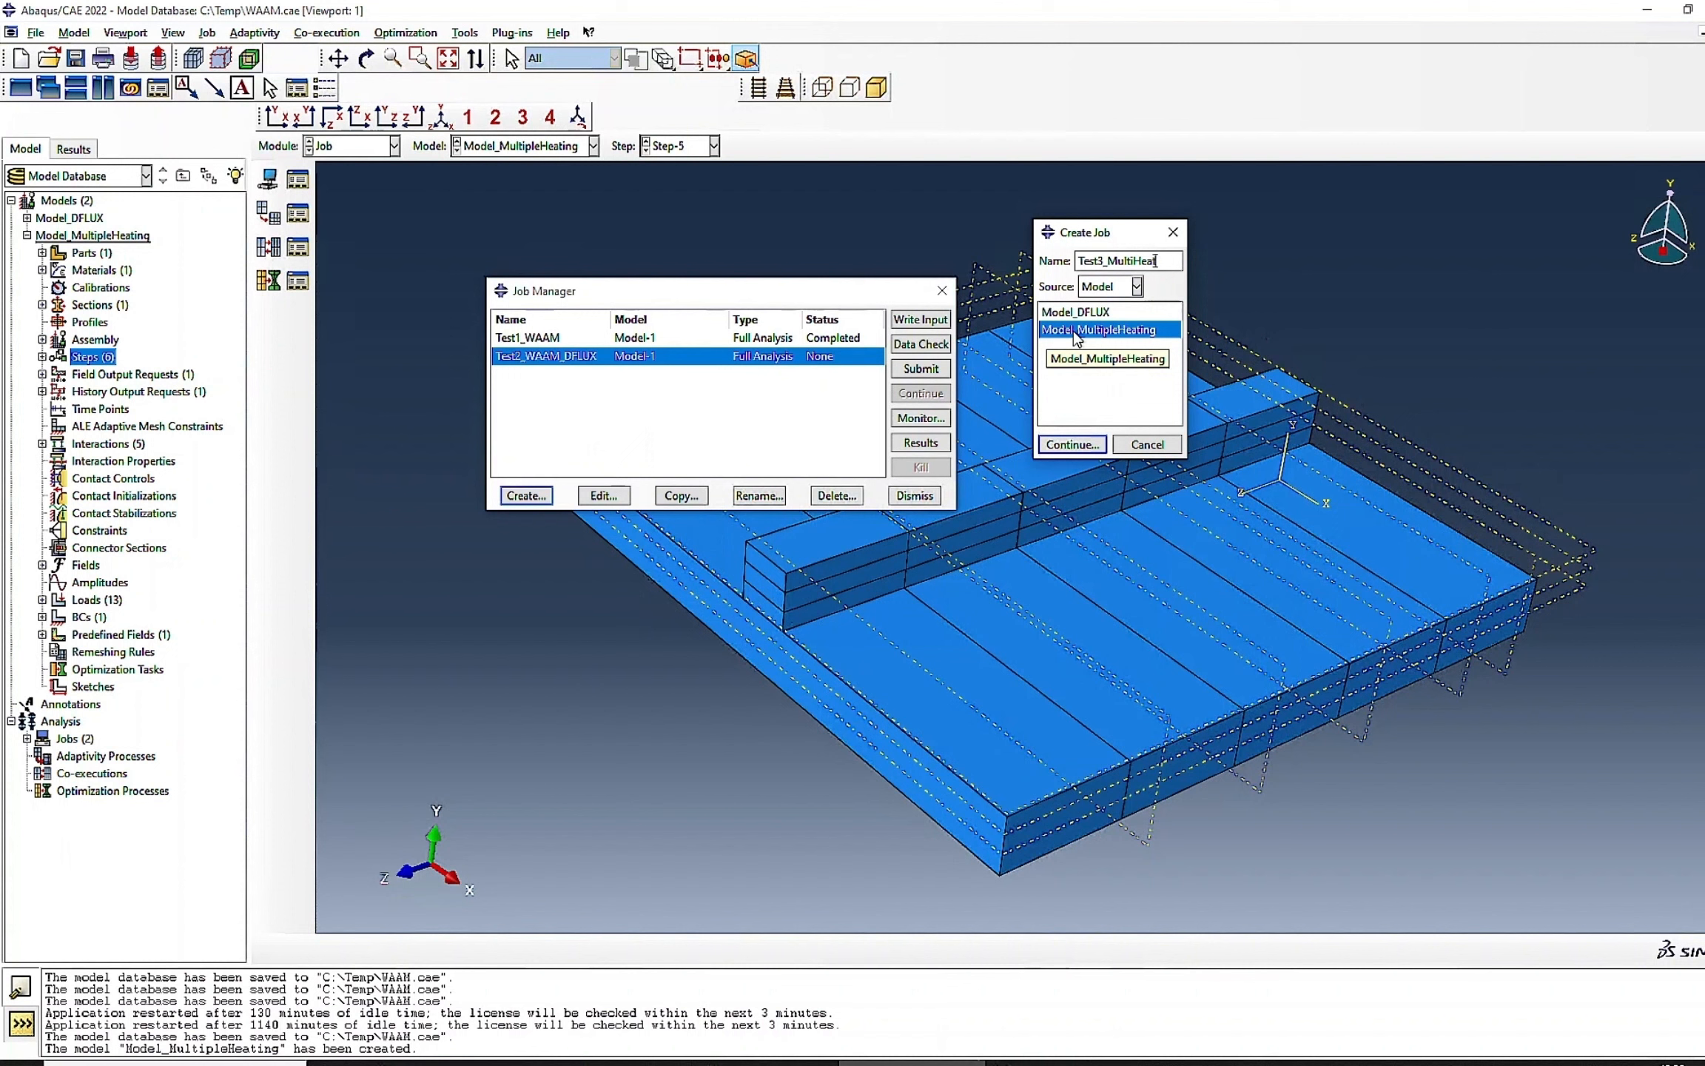
left_click(1071, 445)
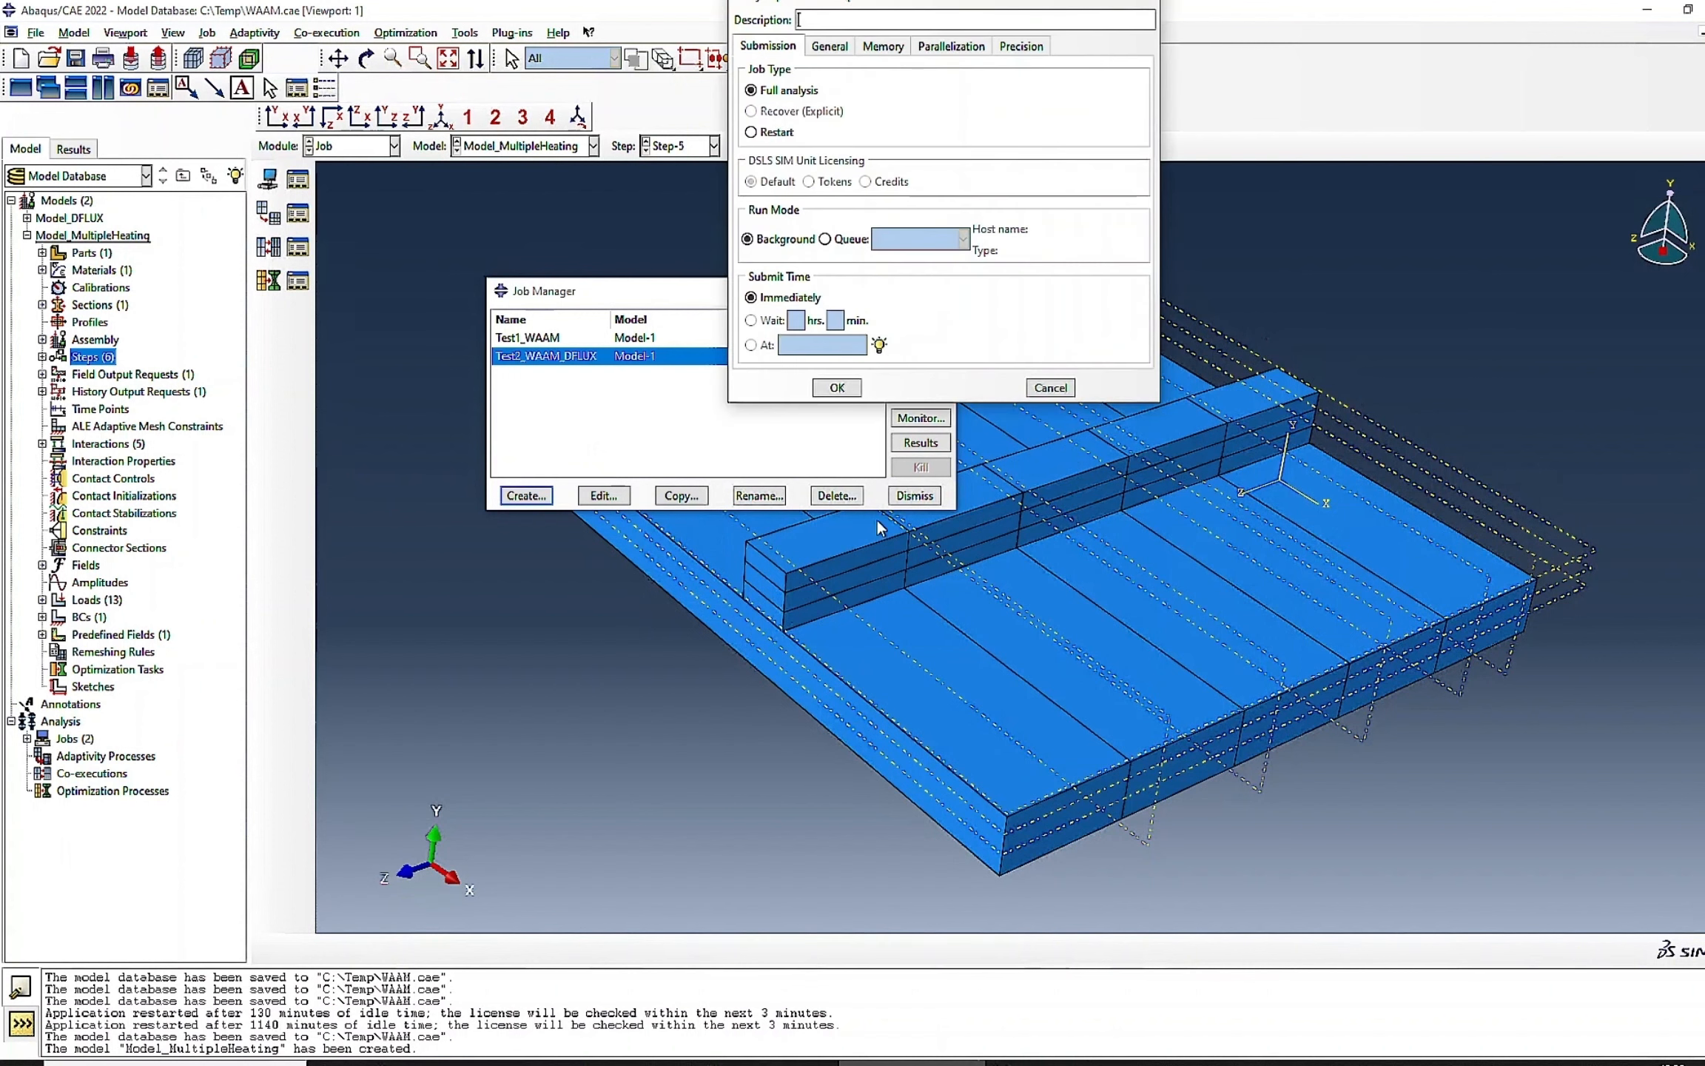
left_click(1008, 49)
left_click(912, 98)
left_click(896, 134)
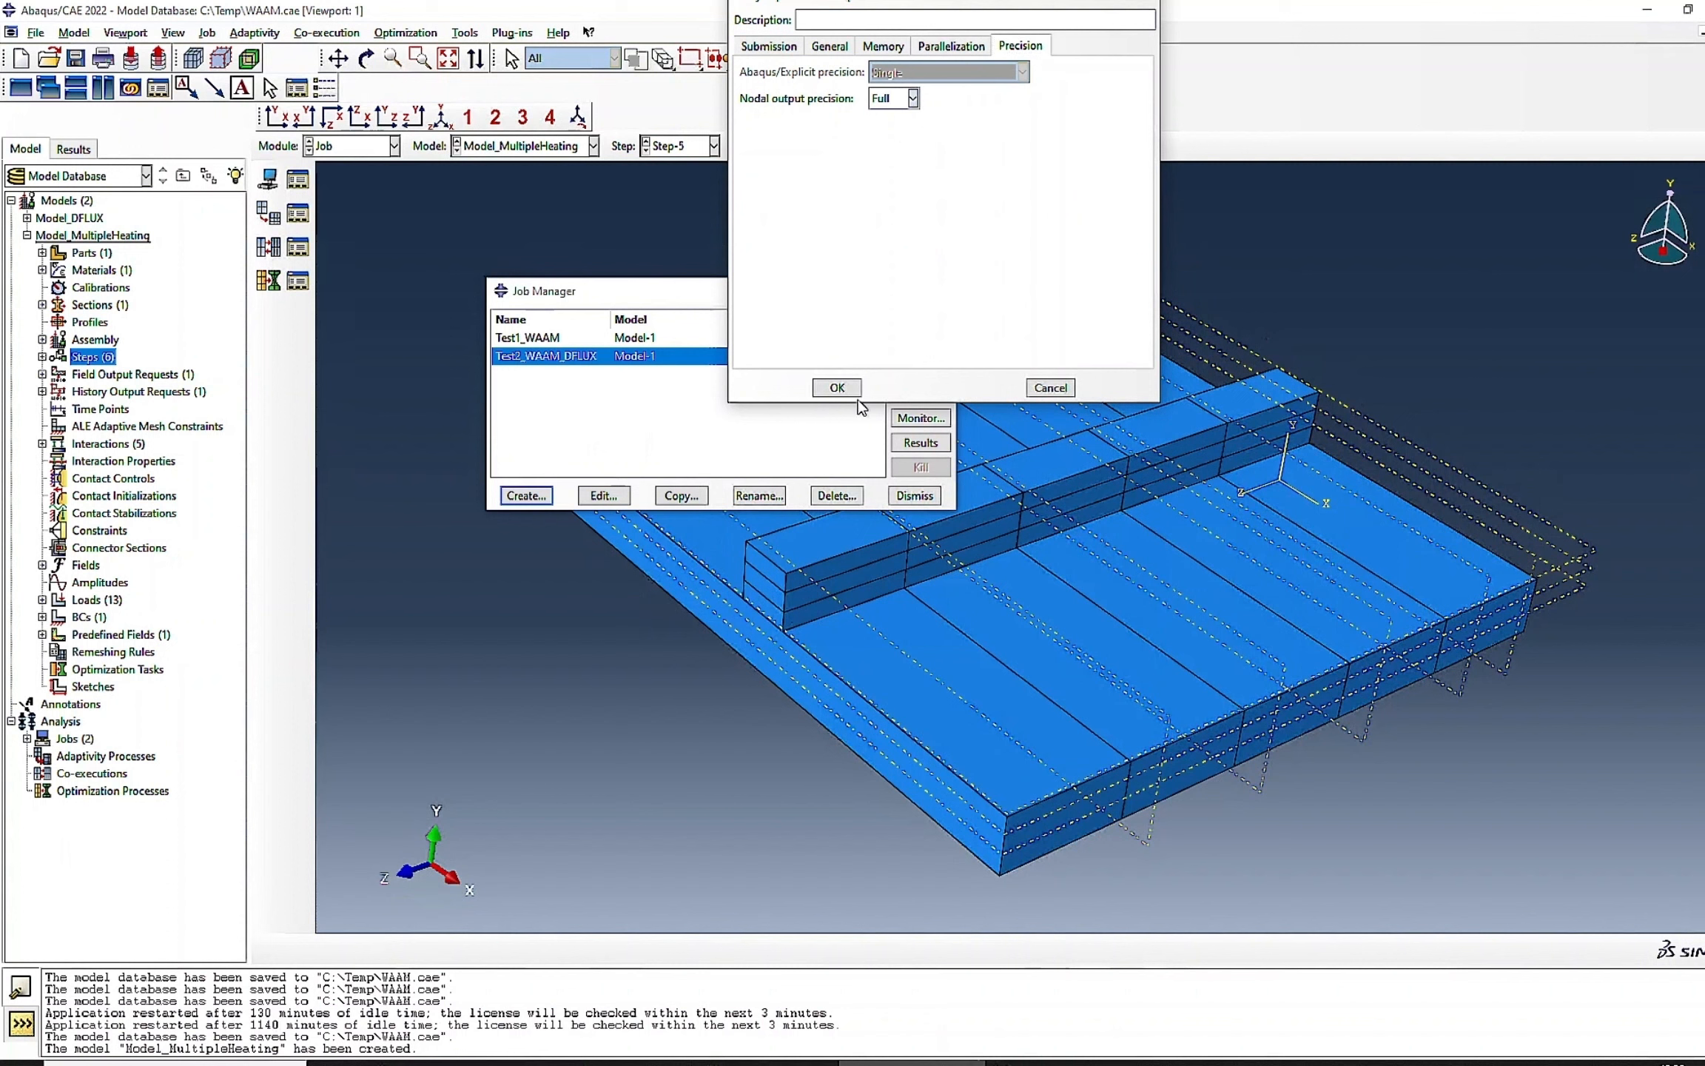
left_click(837, 389)
- Submit the job Test3_MultiHeat and monitor its progress until the analysis ends
left_click(922, 369)
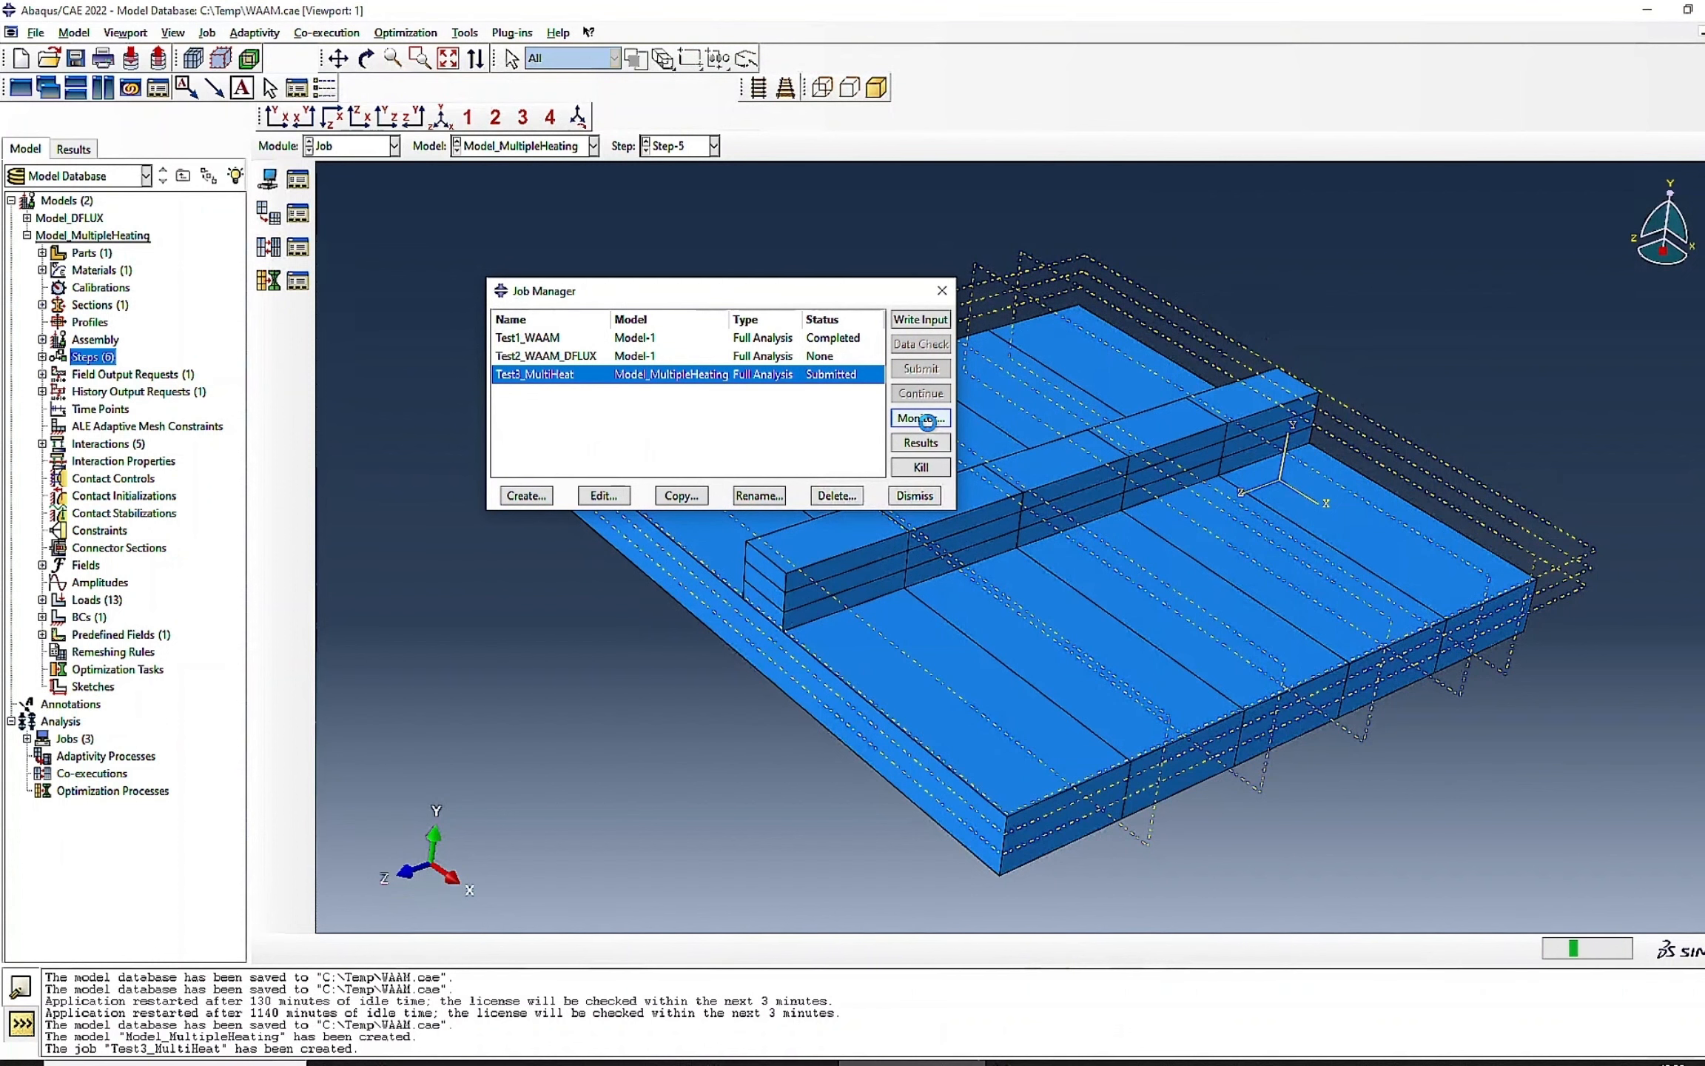
left_click(920, 419)
left_click_drag(984, 563, 1373, 563)
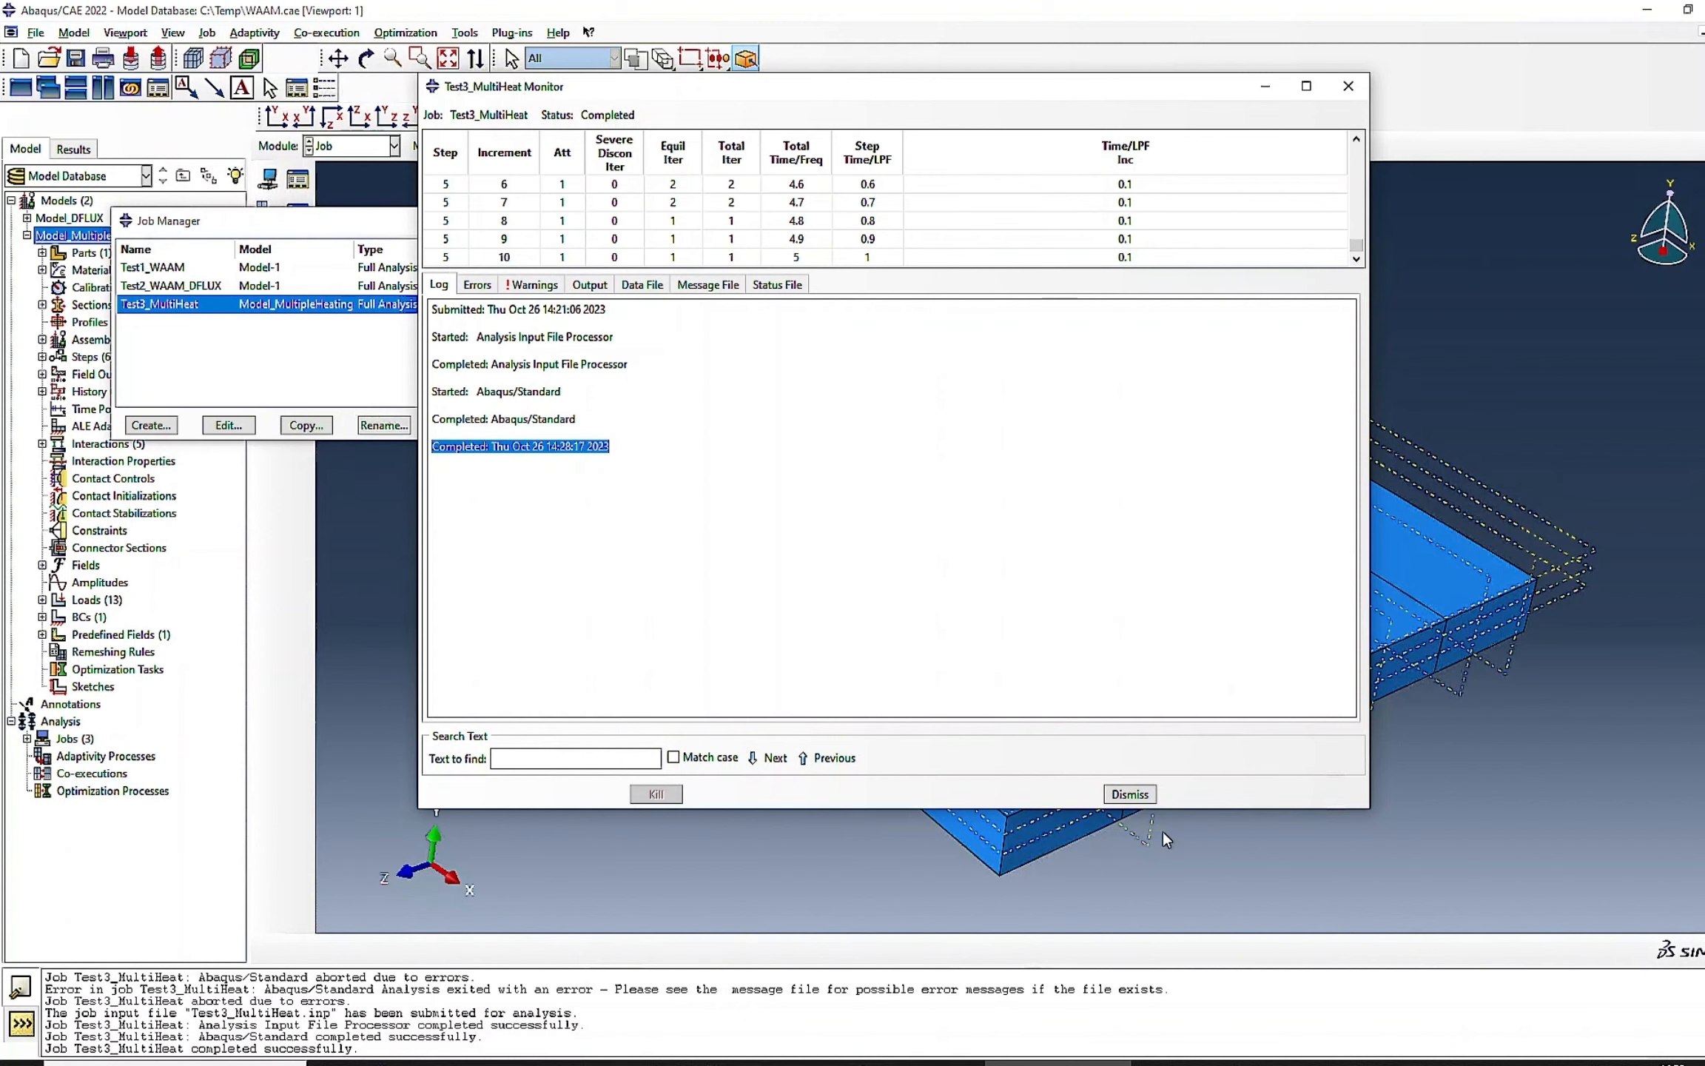
left_click(1129, 795)
- Open the results of Test3_MultiHeat and plot the TEMP contours on the deformed shape
left_click(527, 372)
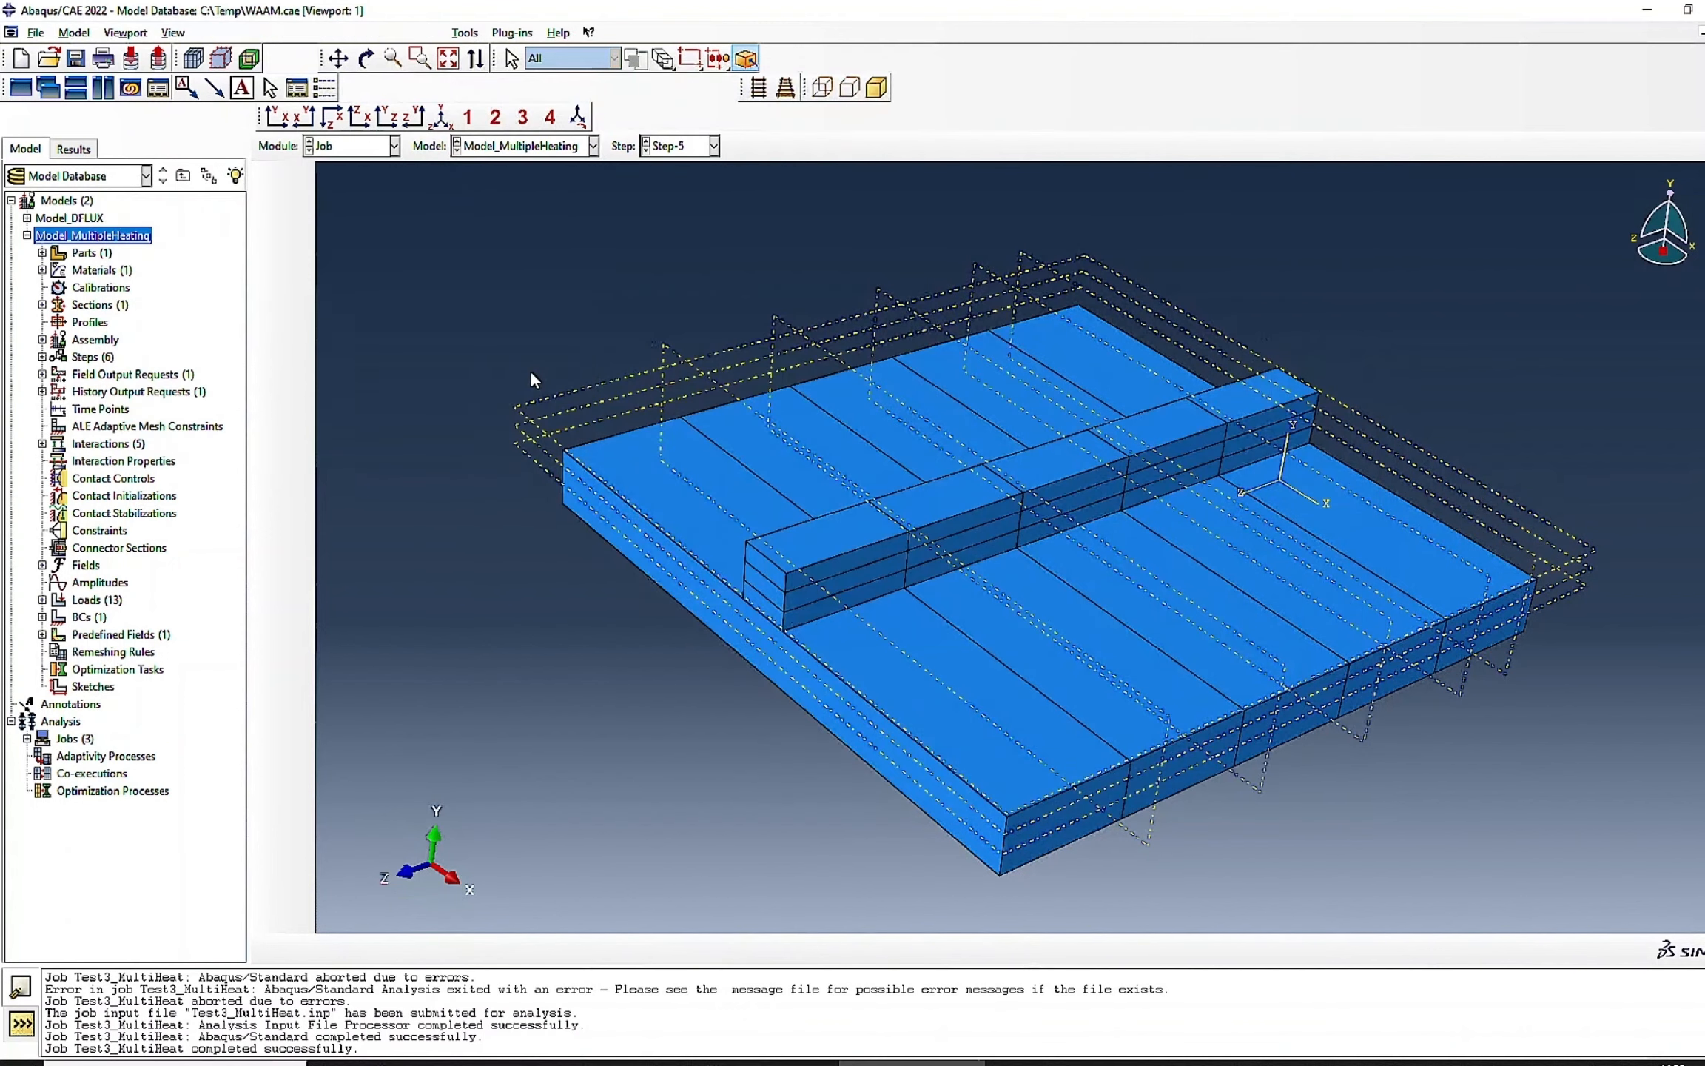
left_click(268, 278)
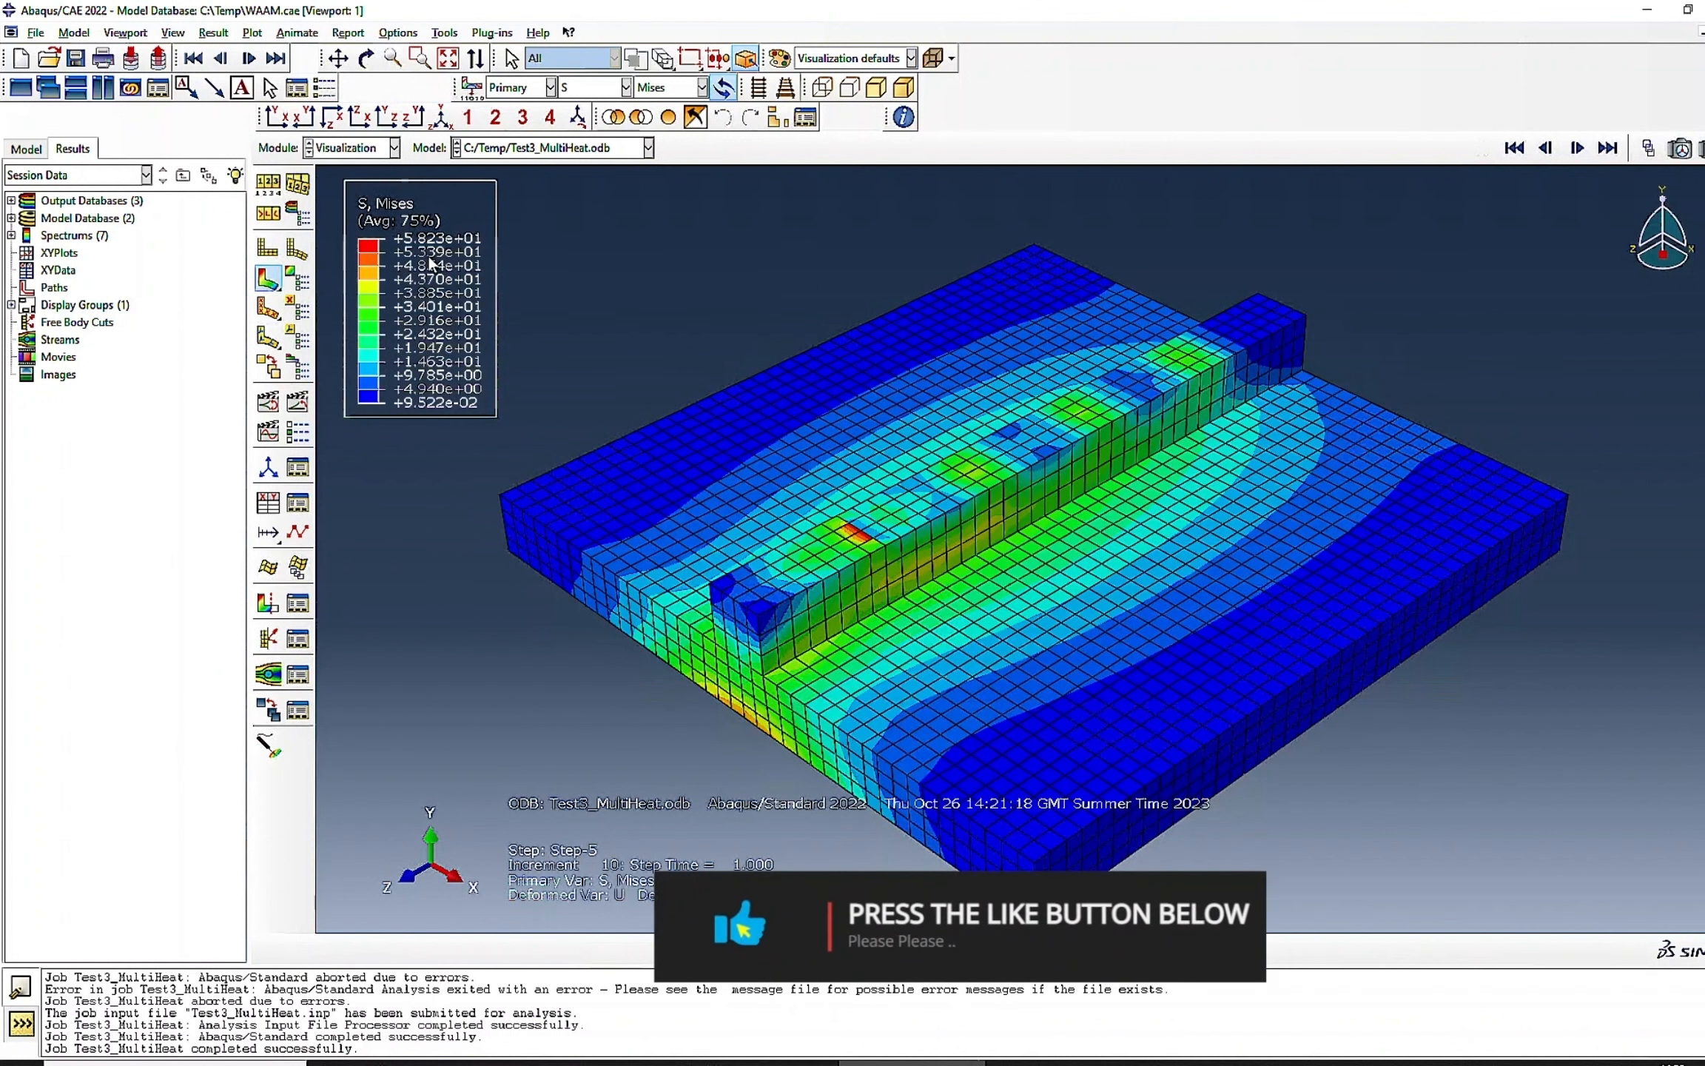
left_click(624, 88)
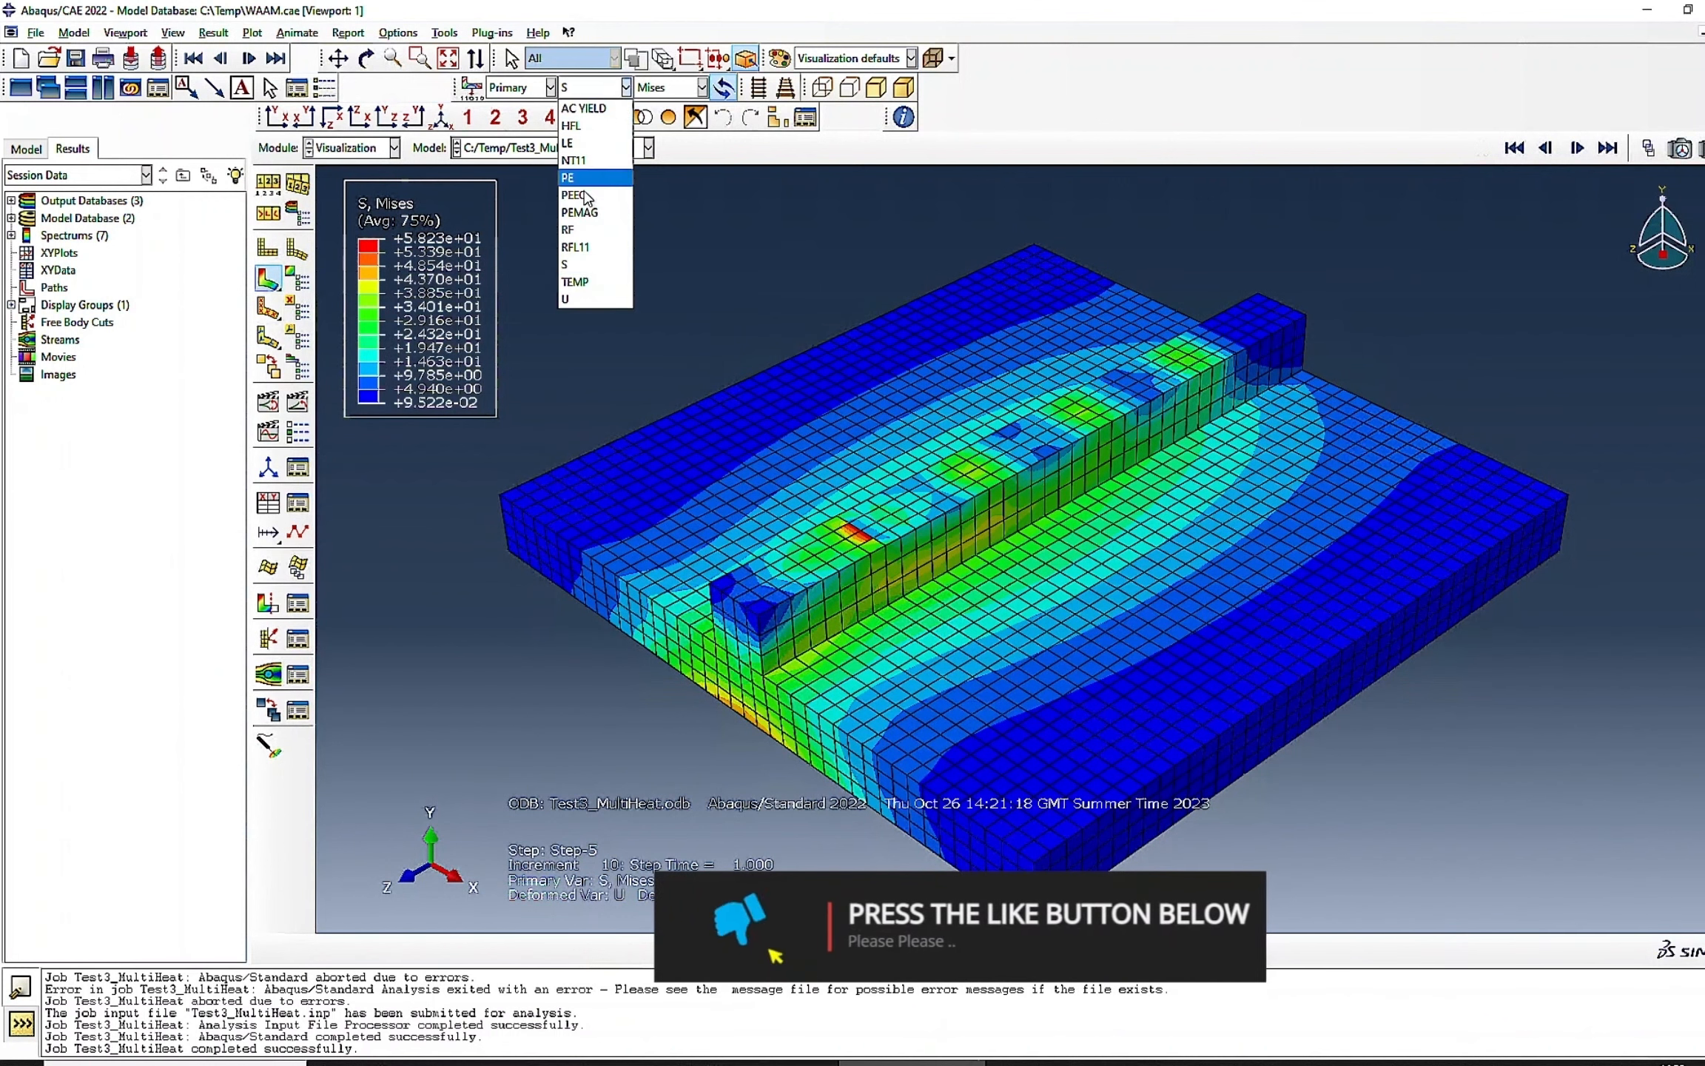
left_click(581, 282)
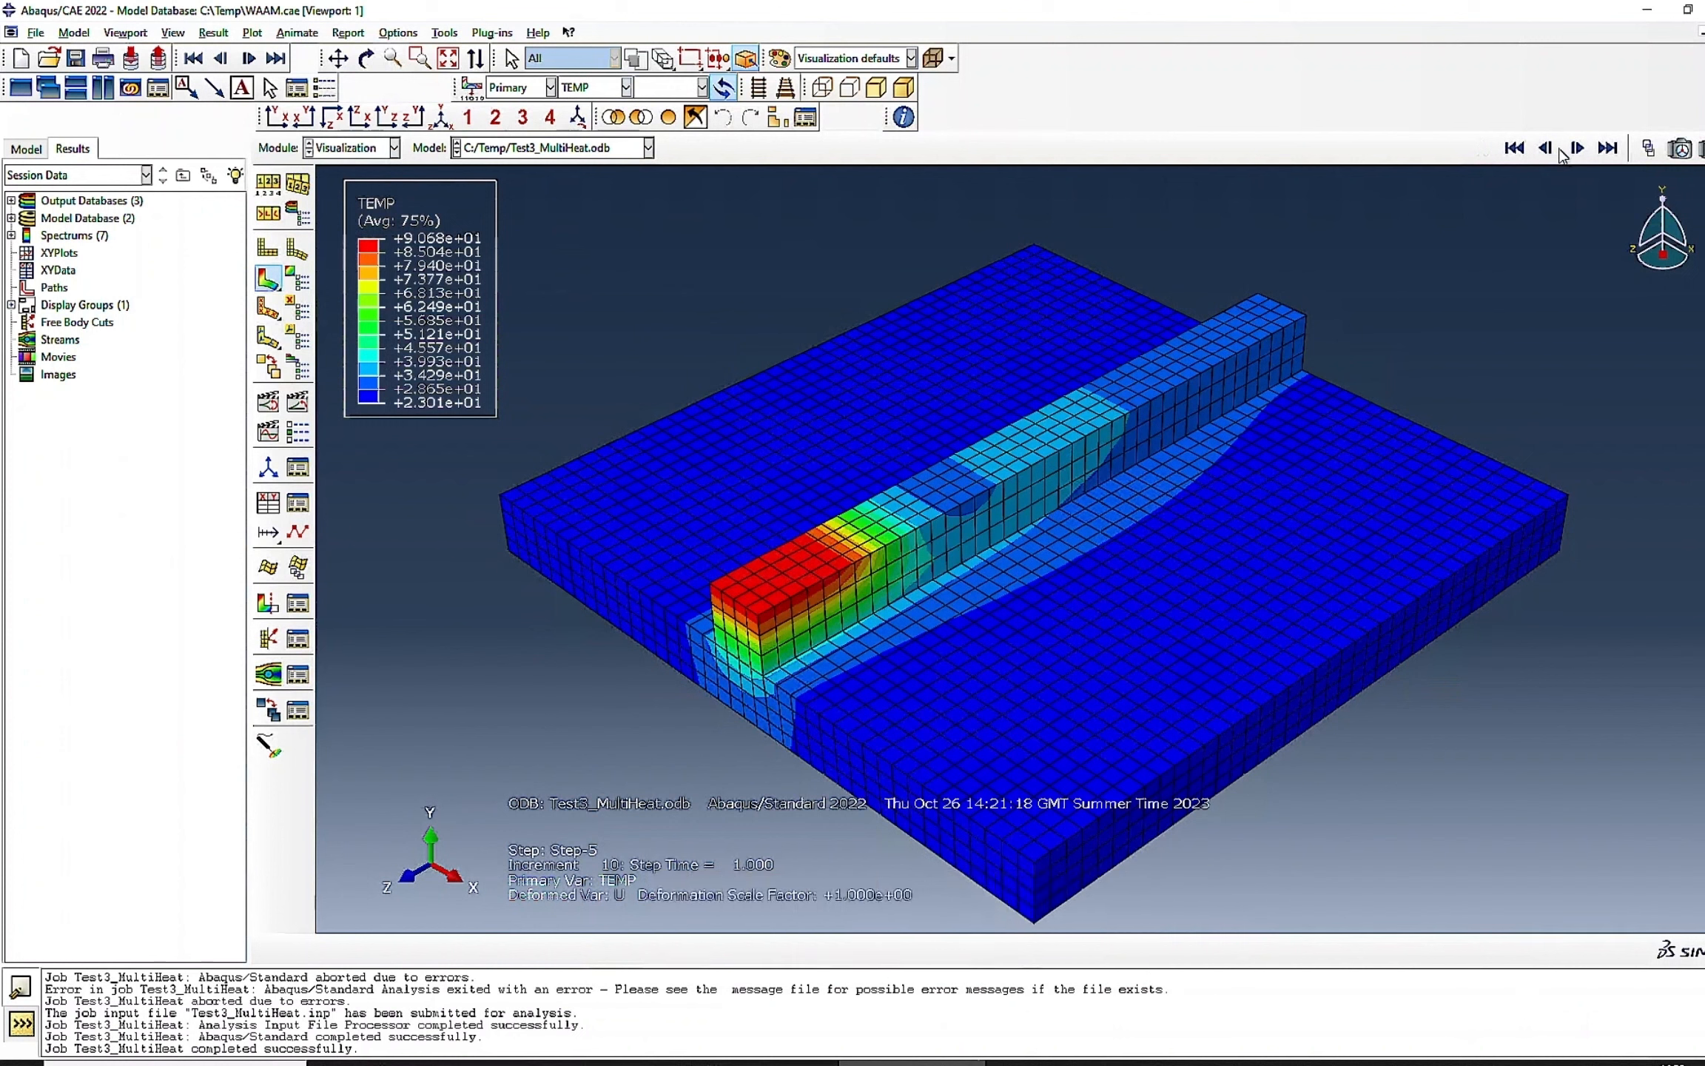
- Step back through the TEMP contour frames from the end of Step-5 to the start of Step-1
left_click(1514, 148)
left_click(1547, 148)
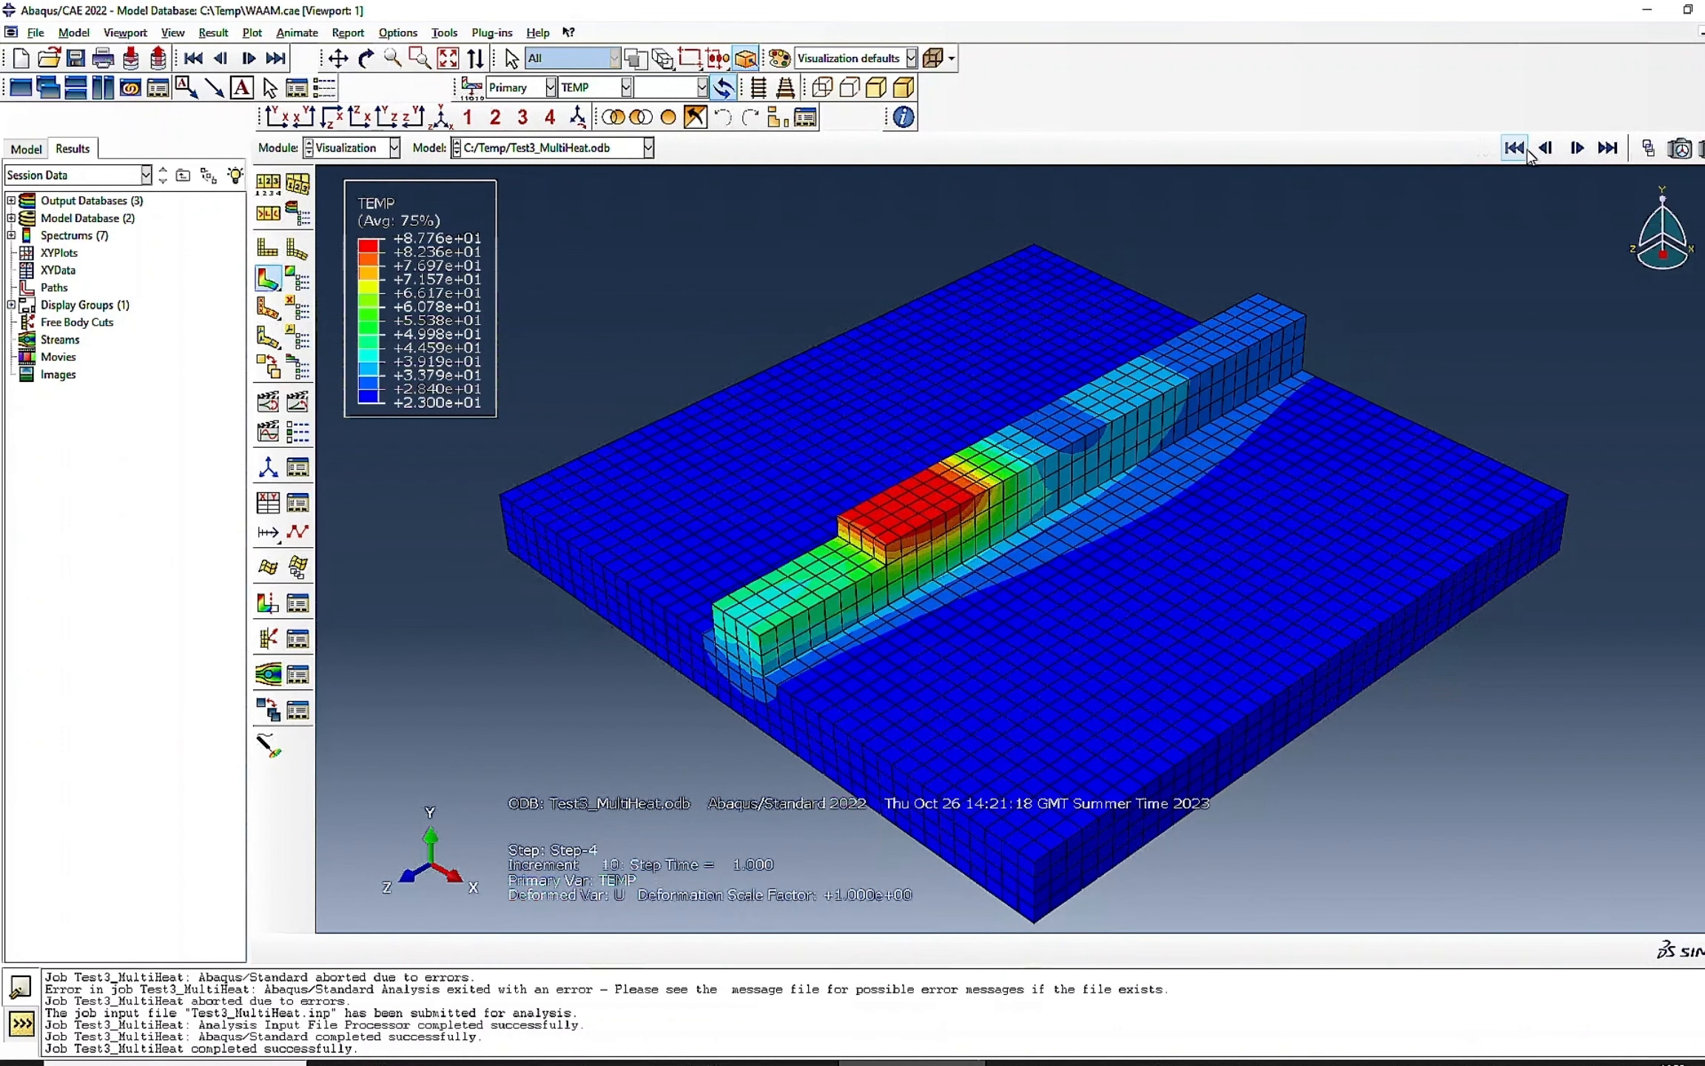
left_click(1542, 148)
left_click(1544, 150)
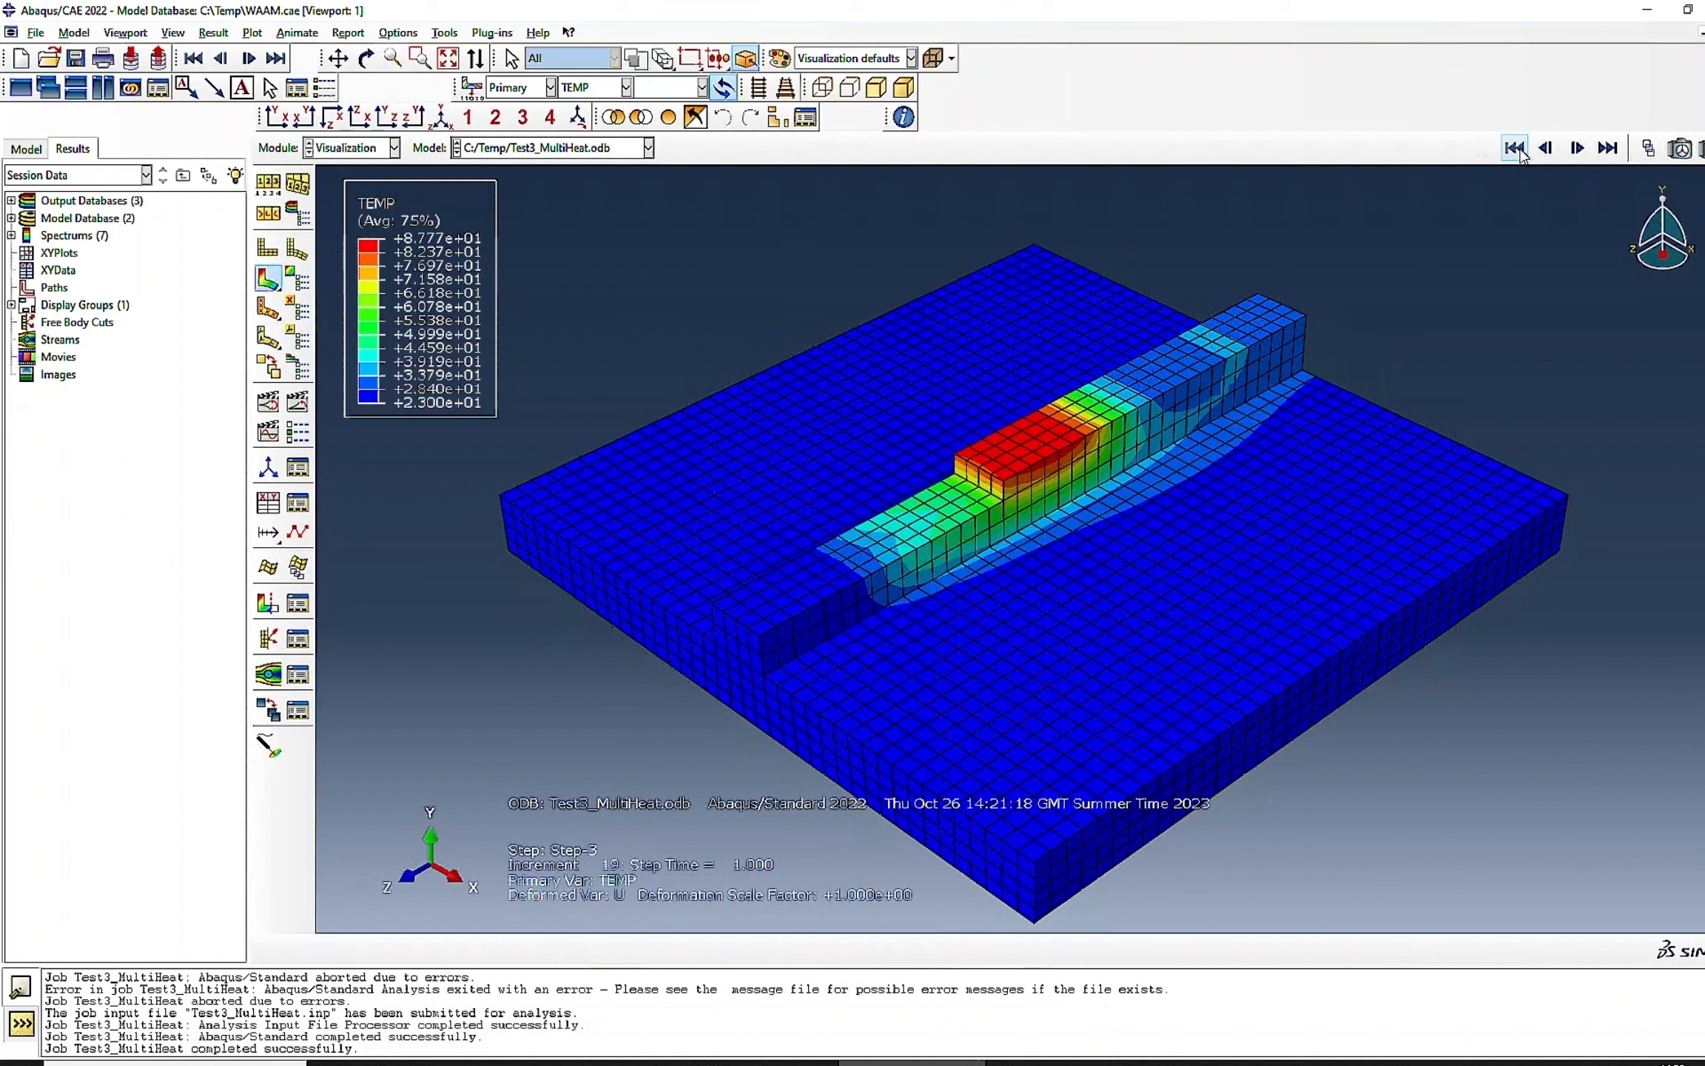
left_click(1544, 149)
left_click(1545, 149)
left_click(1546, 150)
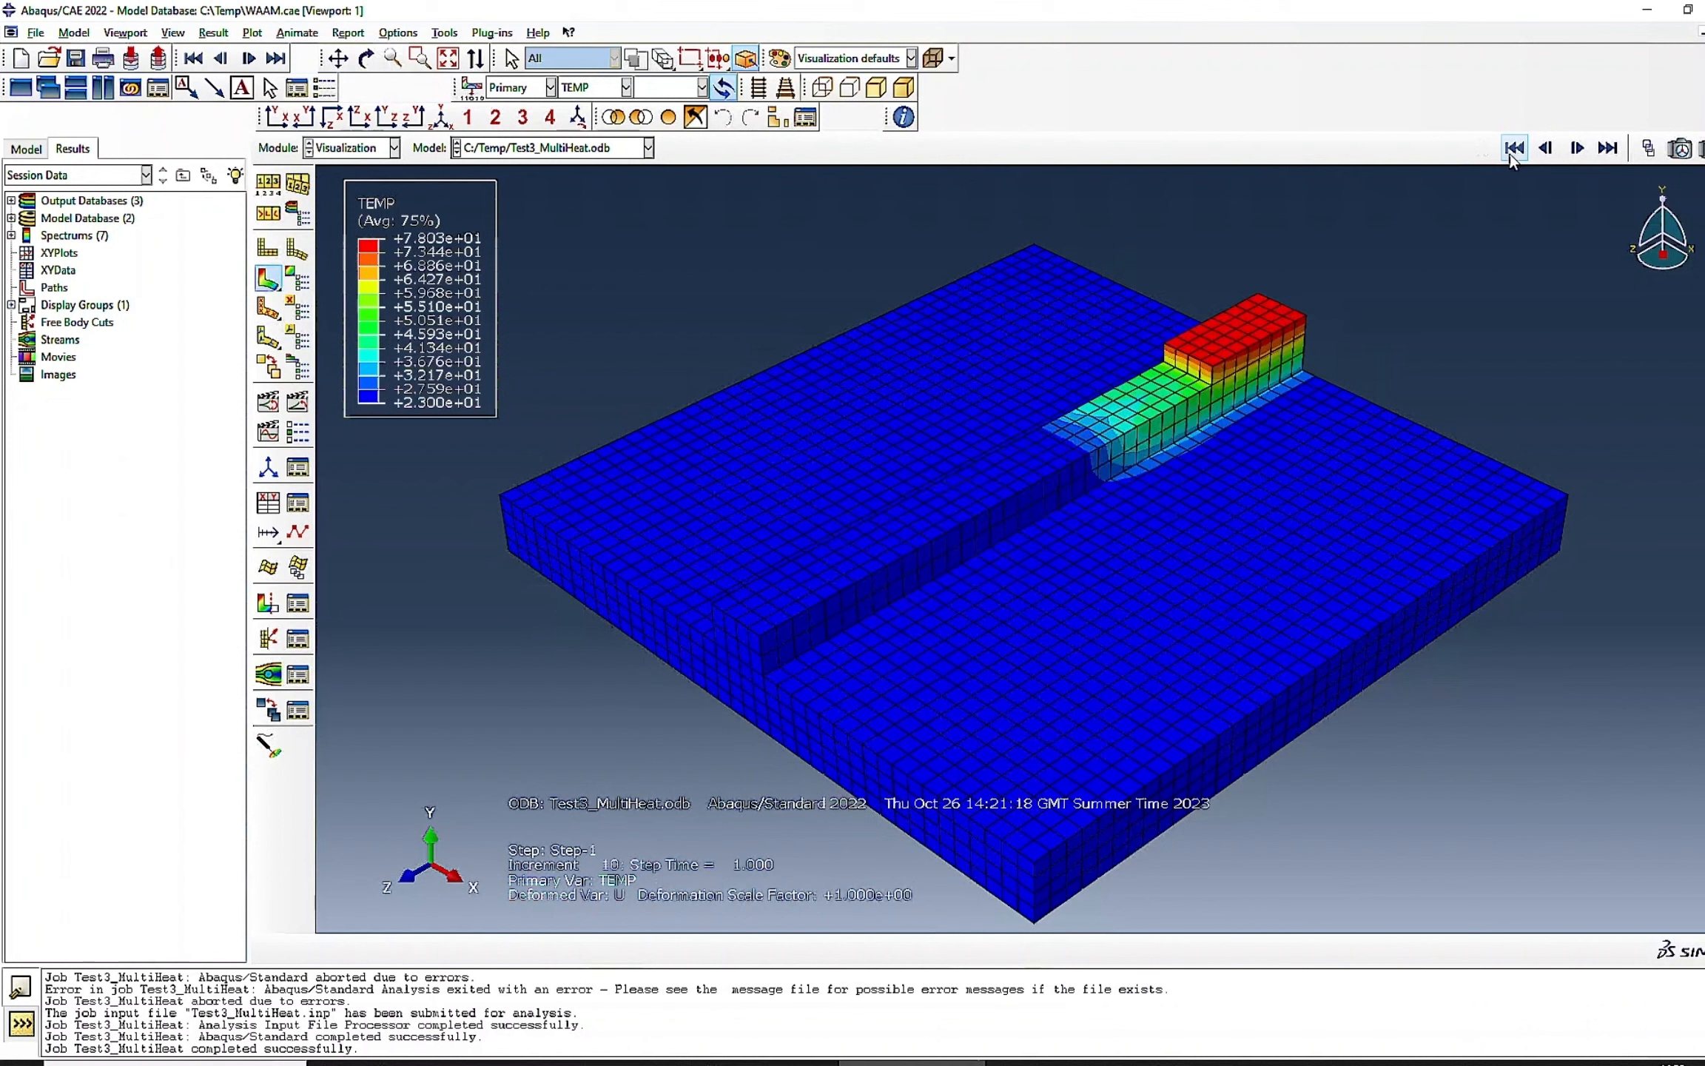
left_click(1514, 148)
- Advance the TEMP contours increment by increment from Step-1 to the end of Step-5 to examine how the heat moves along the bead
left_click(1579, 148)
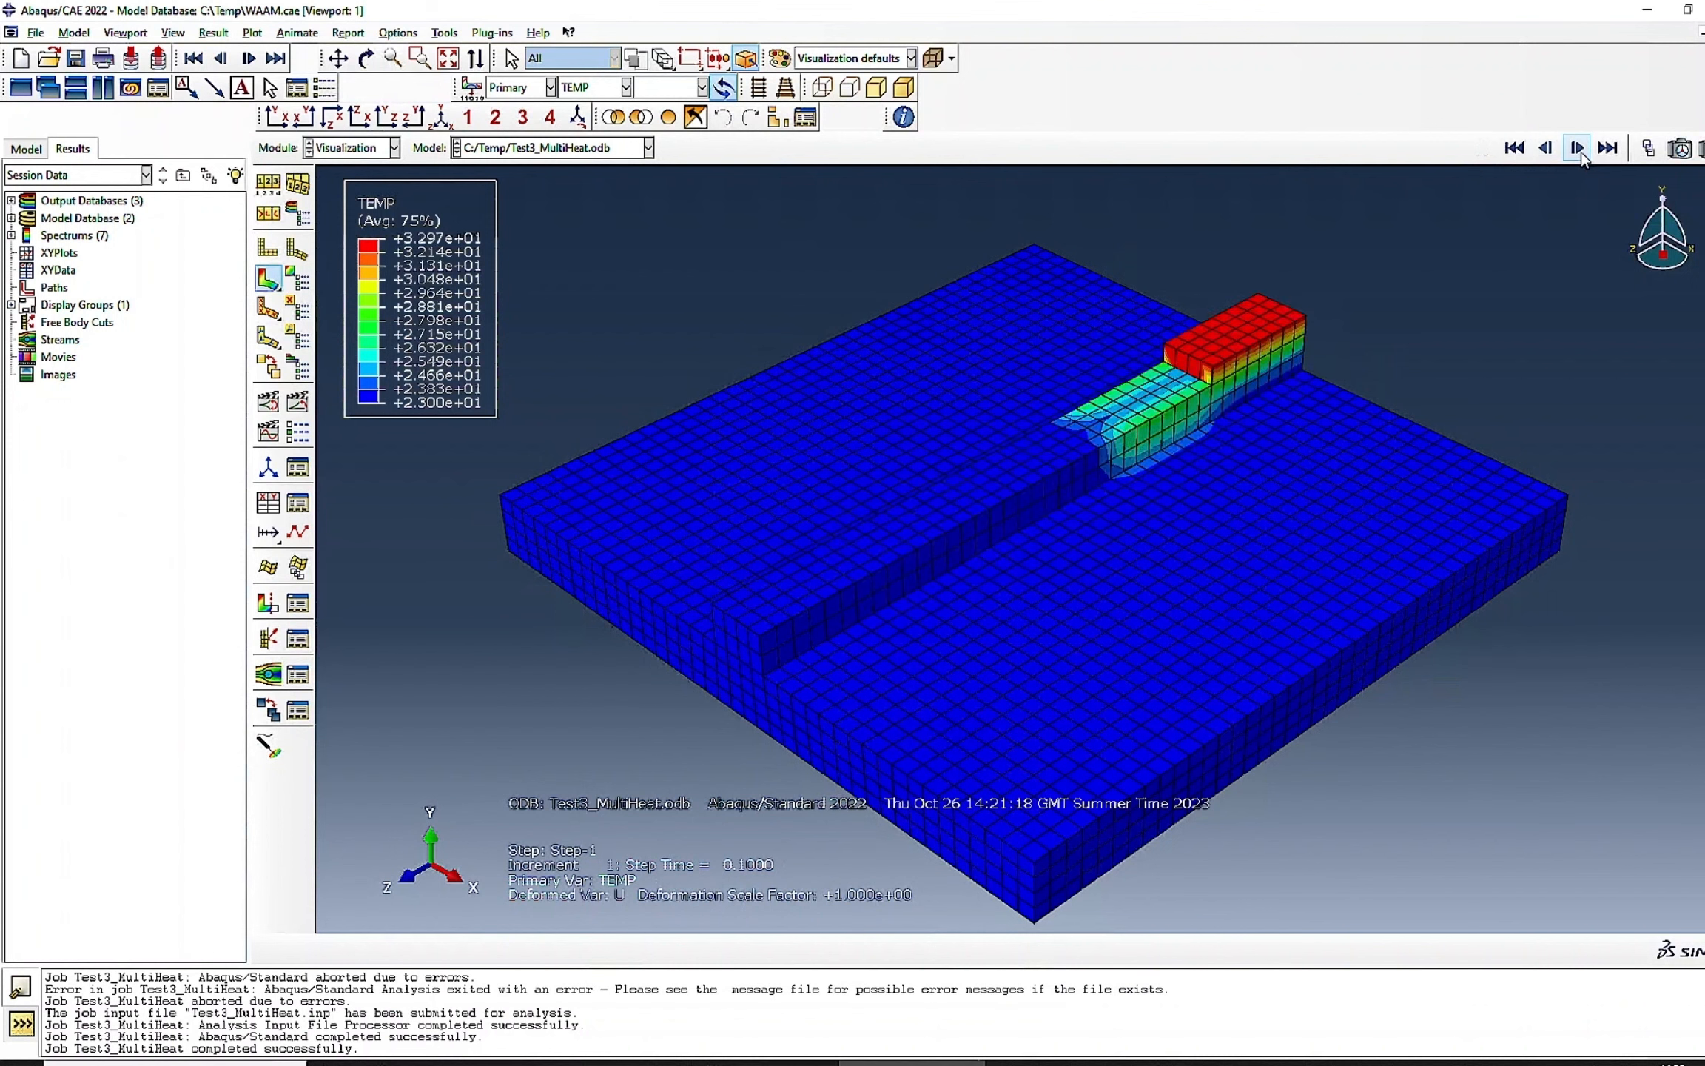
left_click(1578, 149)
left_click(1578, 149)
left_click(1578, 149)
left_click(1578, 149)
left_click(1578, 149)
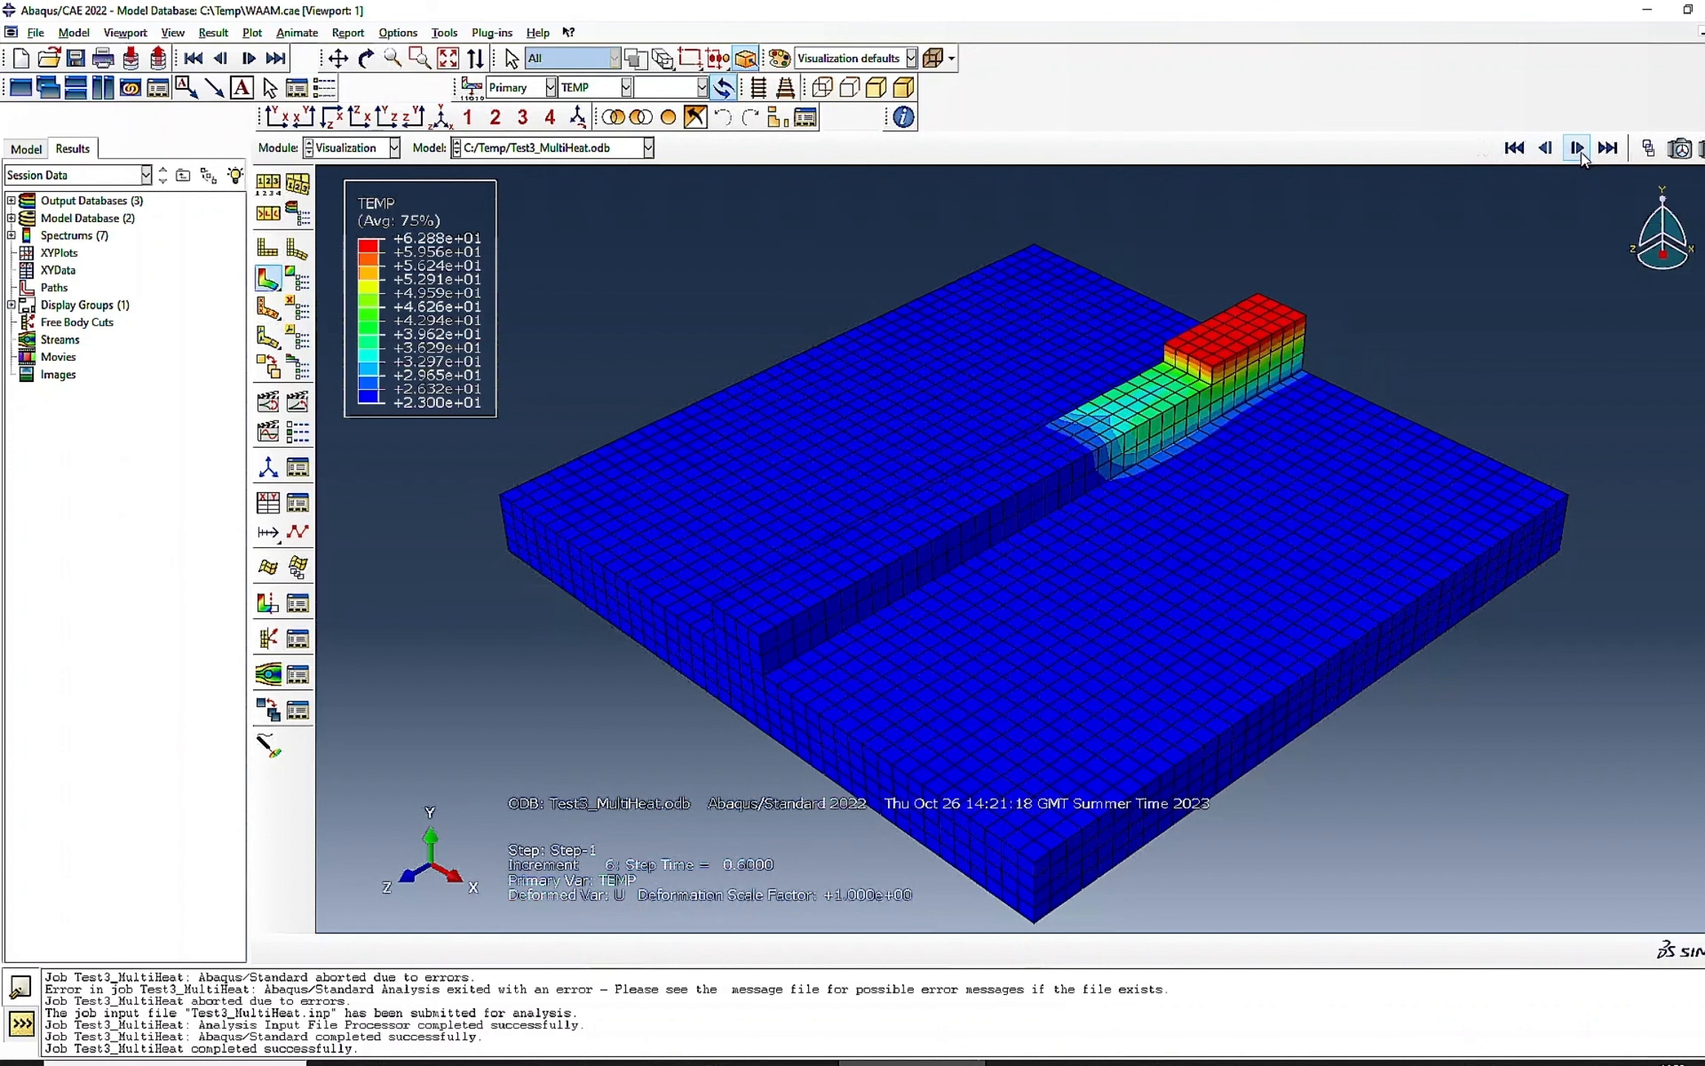
left_click(1578, 149)
left_click(1578, 149)
left_click(1578, 149)
left_click(1578, 149)
left_click(1578, 149)
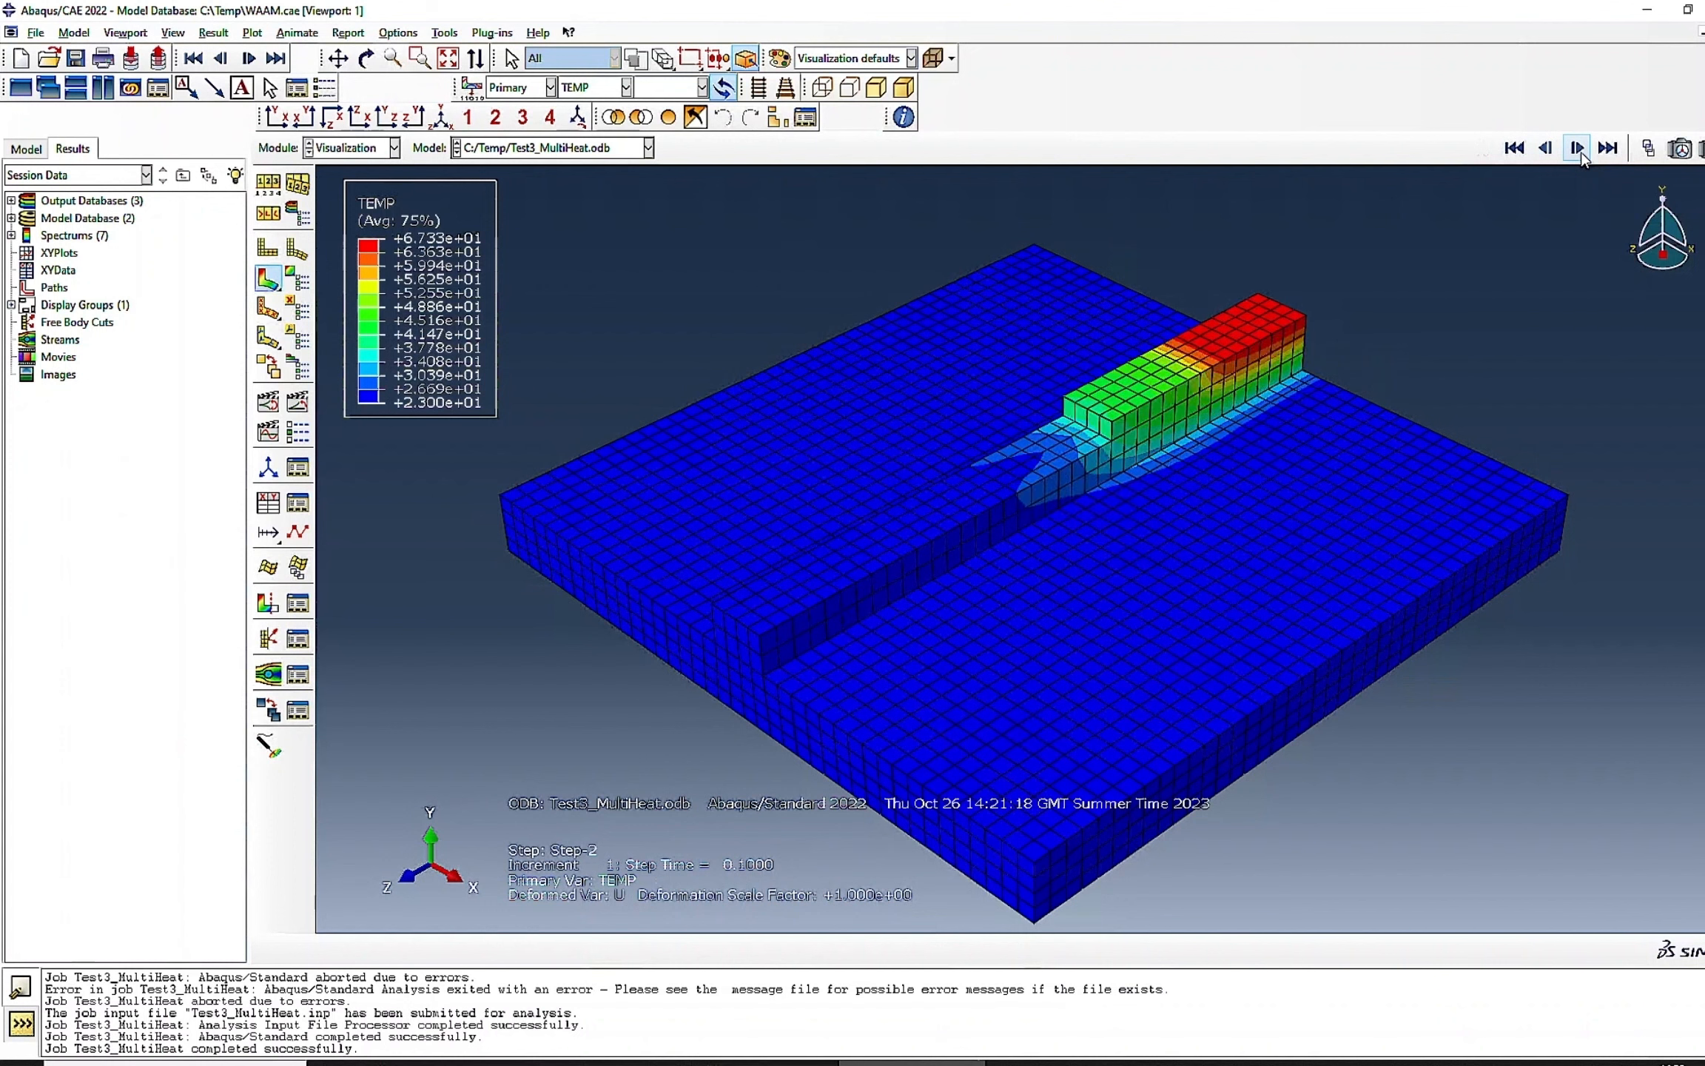
left_click(1578, 148)
left_click(1578, 149)
left_click(1578, 149)
left_click(1578, 148)
left_click(1578, 149)
left_click(1578, 148)
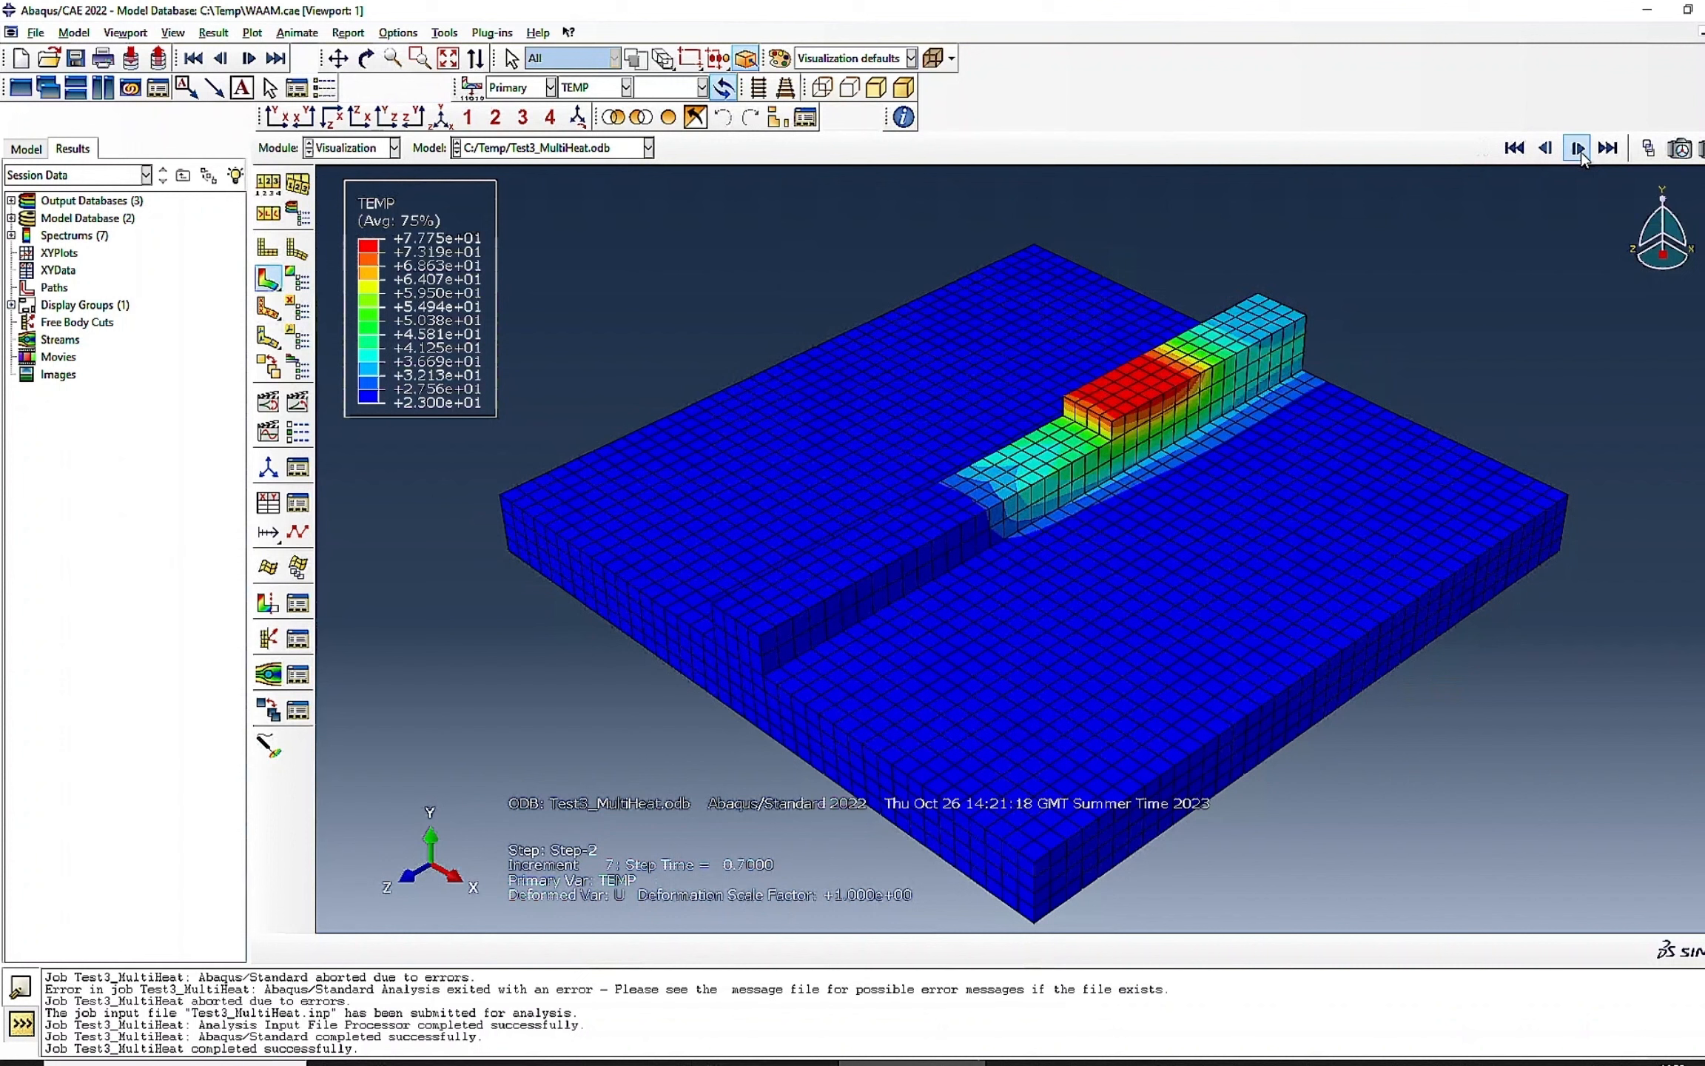
left_click(1579, 148)
left_click(1578, 149)
left_click(1578, 149)
left_click(1578, 149)
left_click(1578, 149)
left_click(1578, 149)
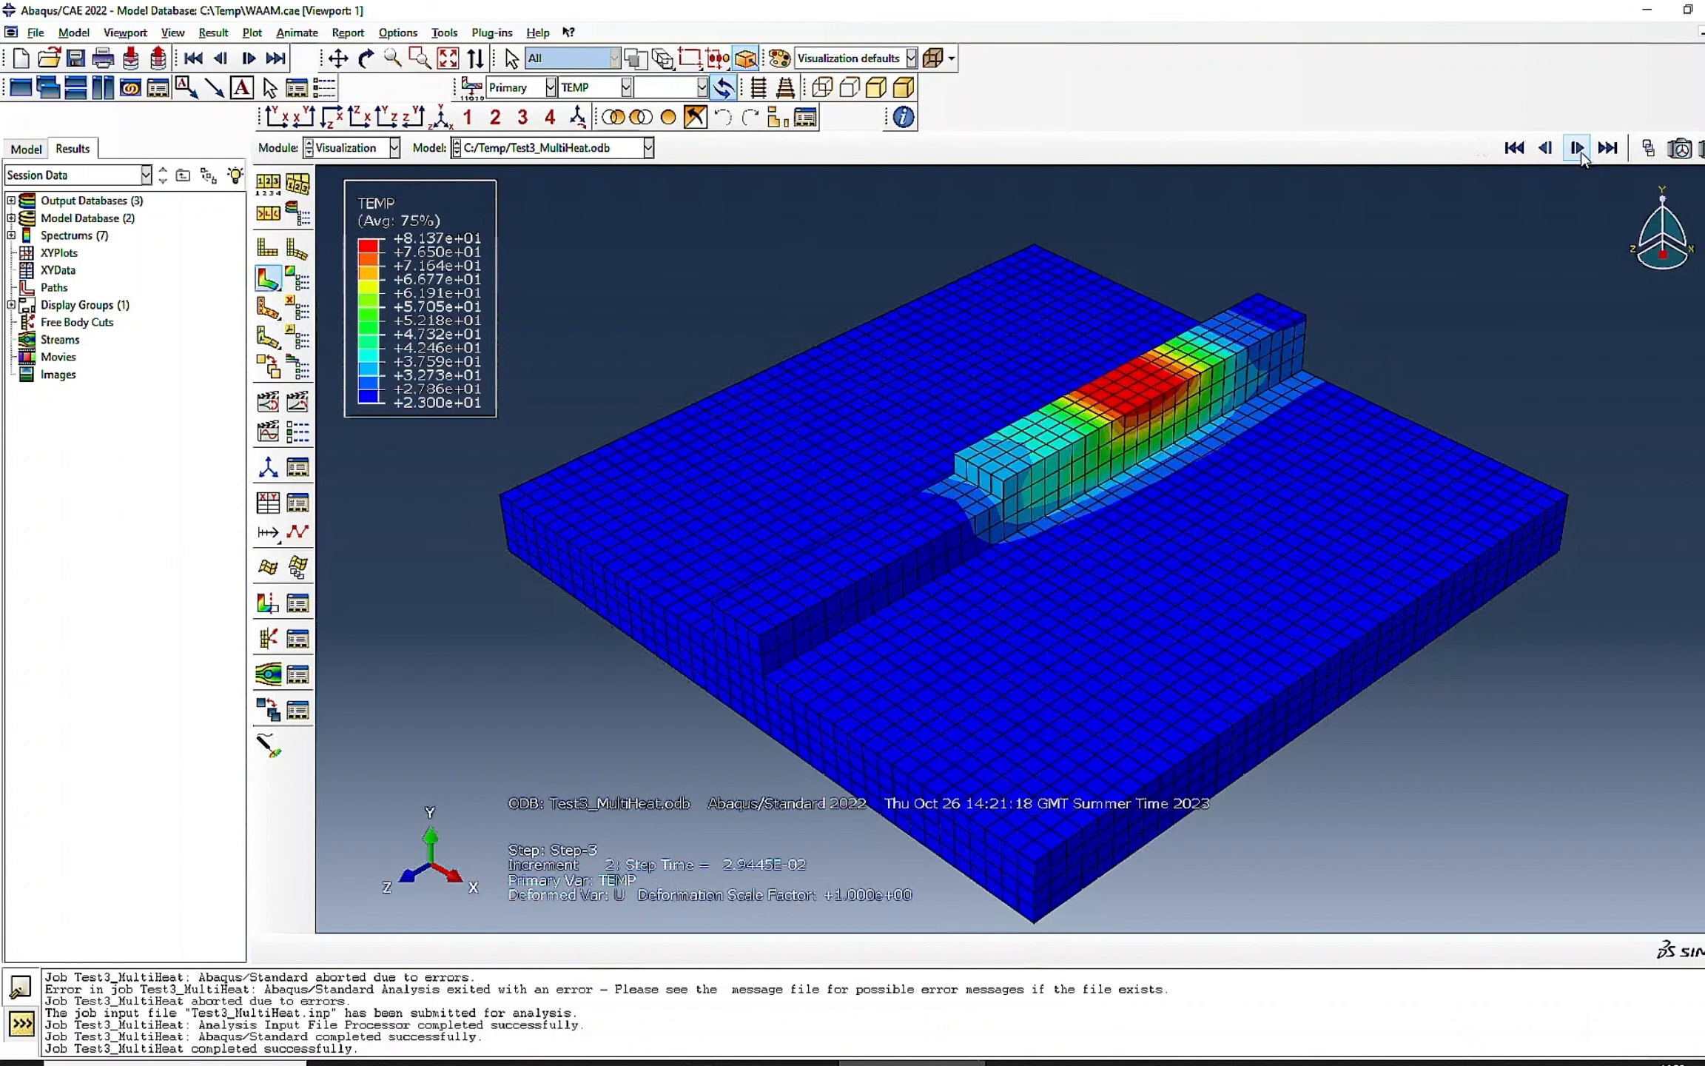
left_click(1578, 149)
left_click(1578, 149)
left_click(1578, 149)
left_click(1578, 149)
left_click(1578, 149)
left_click(1578, 149)
left_click(1578, 149)
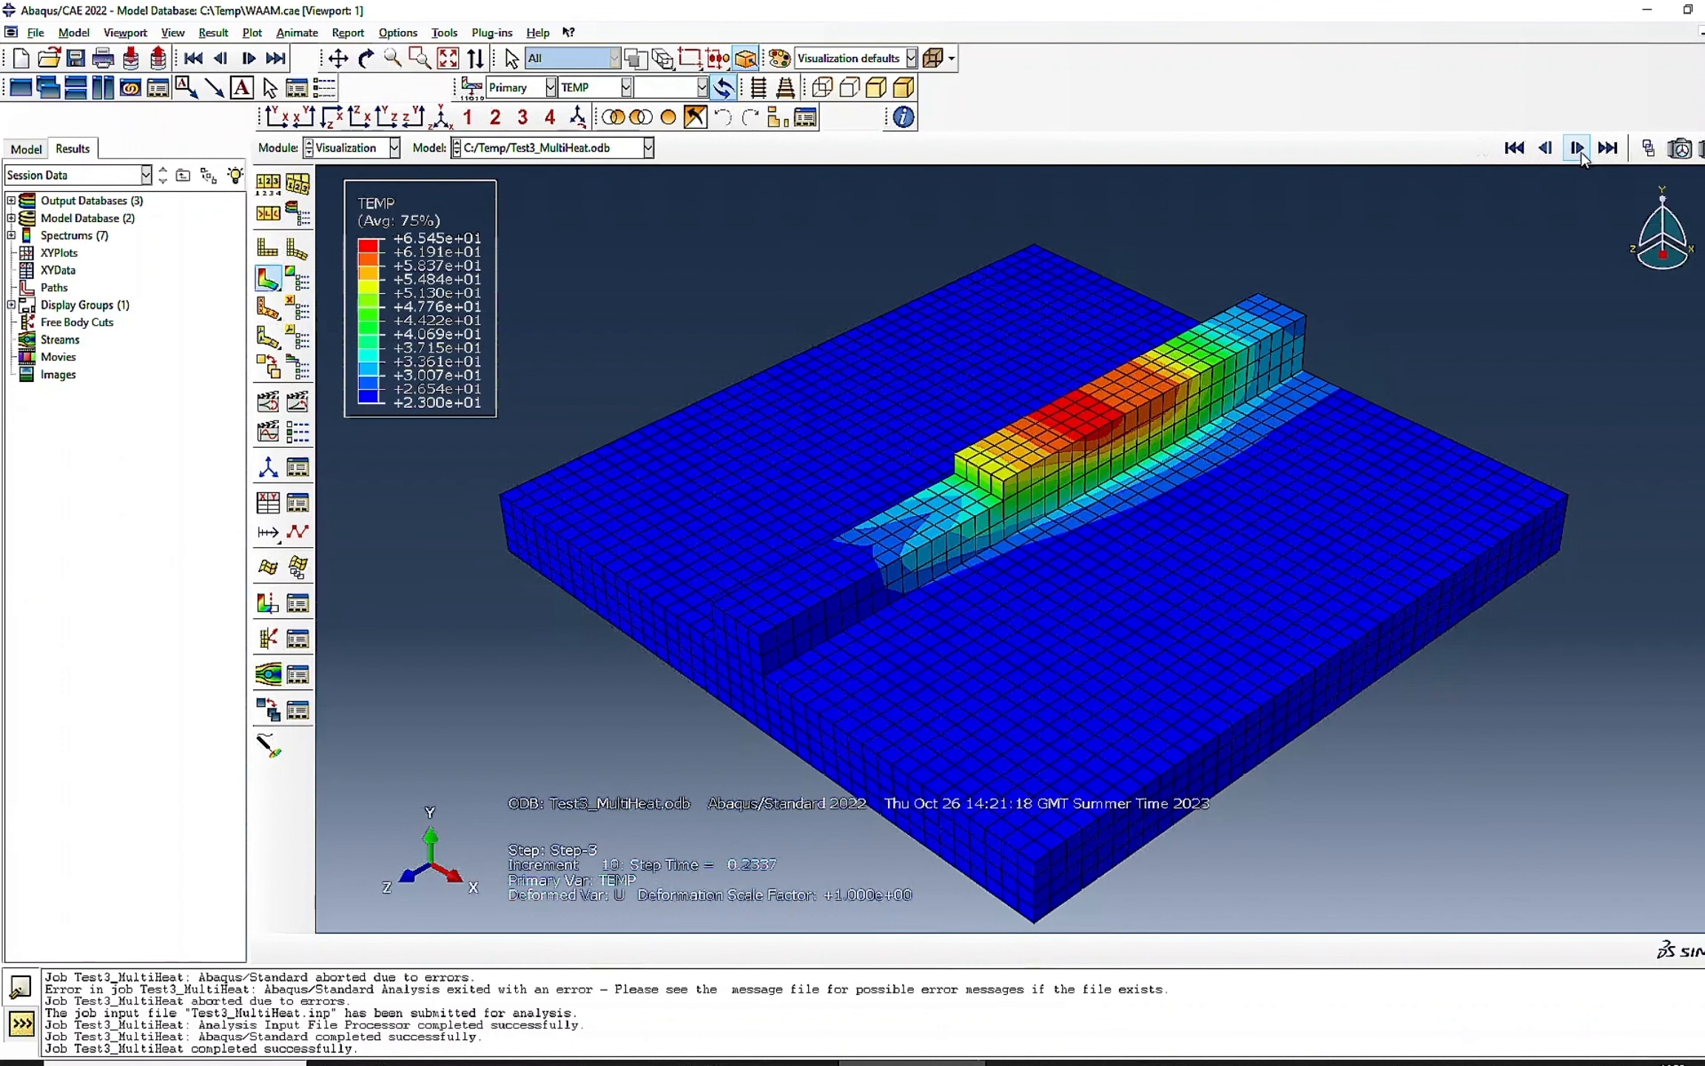
left_click(1578, 149)
left_click(1578, 149)
left_click(1578, 148)
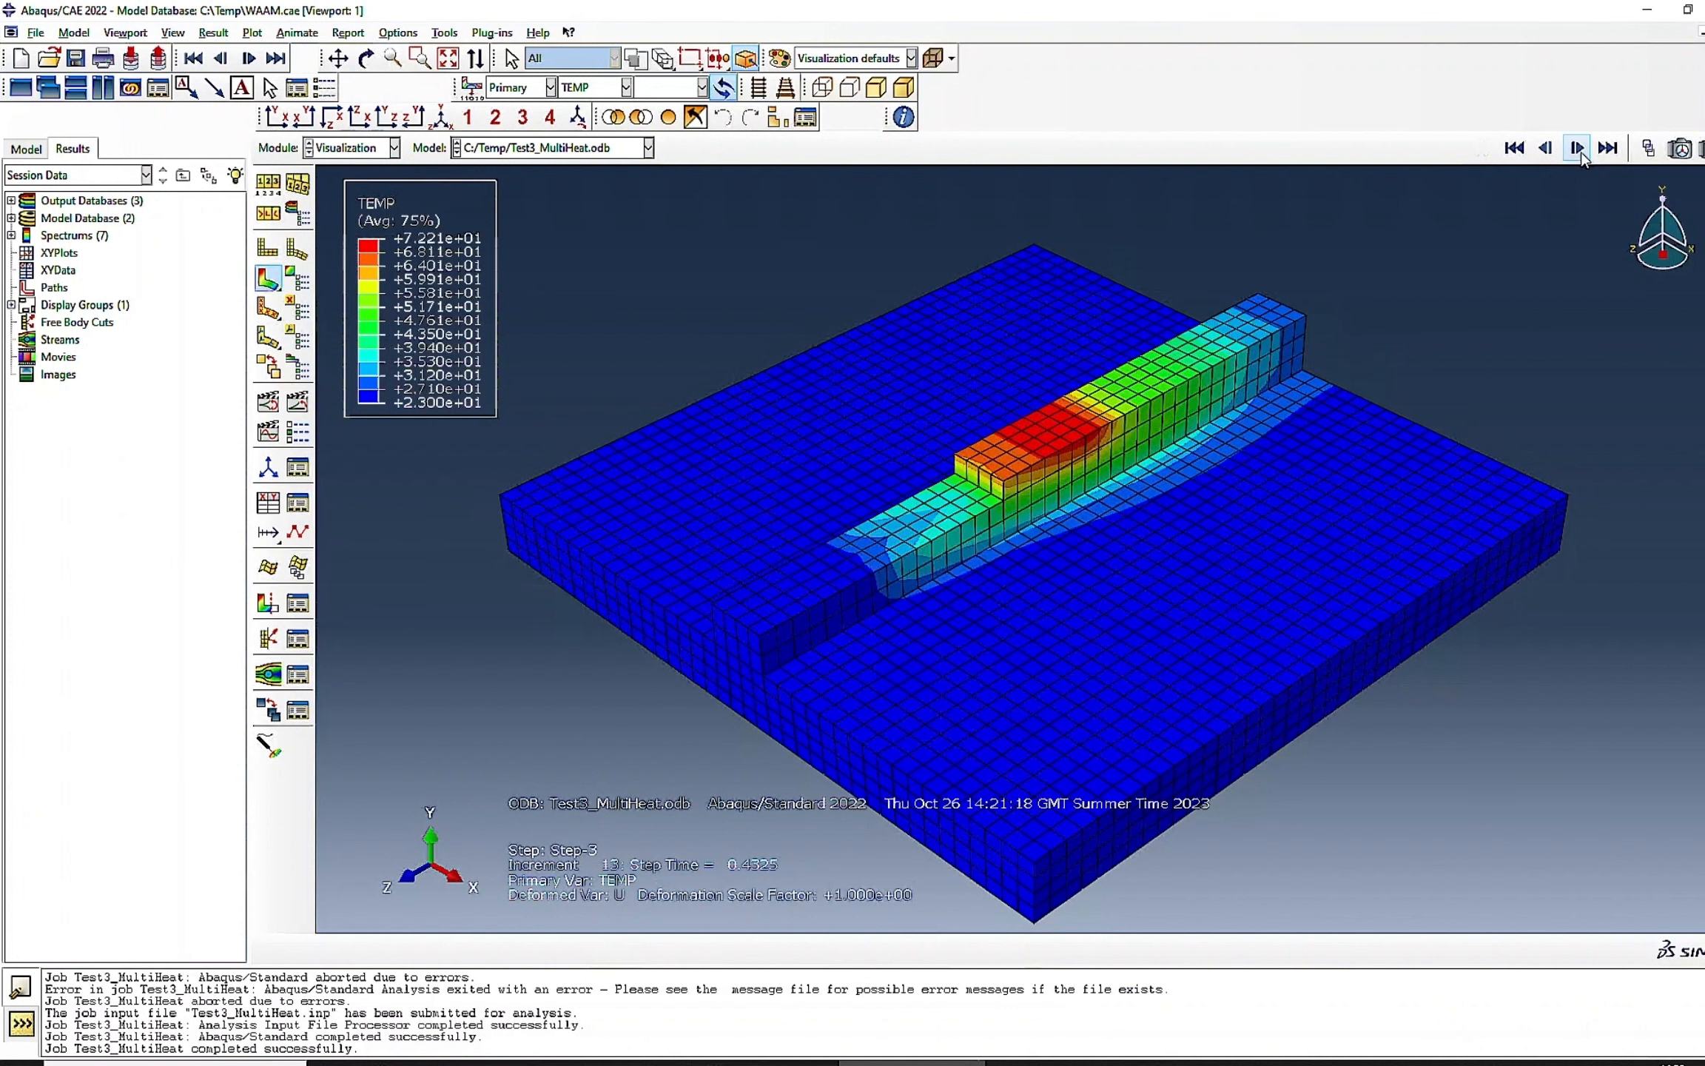
left_click(1578, 149)
left_click(1578, 149)
left_click(1578, 148)
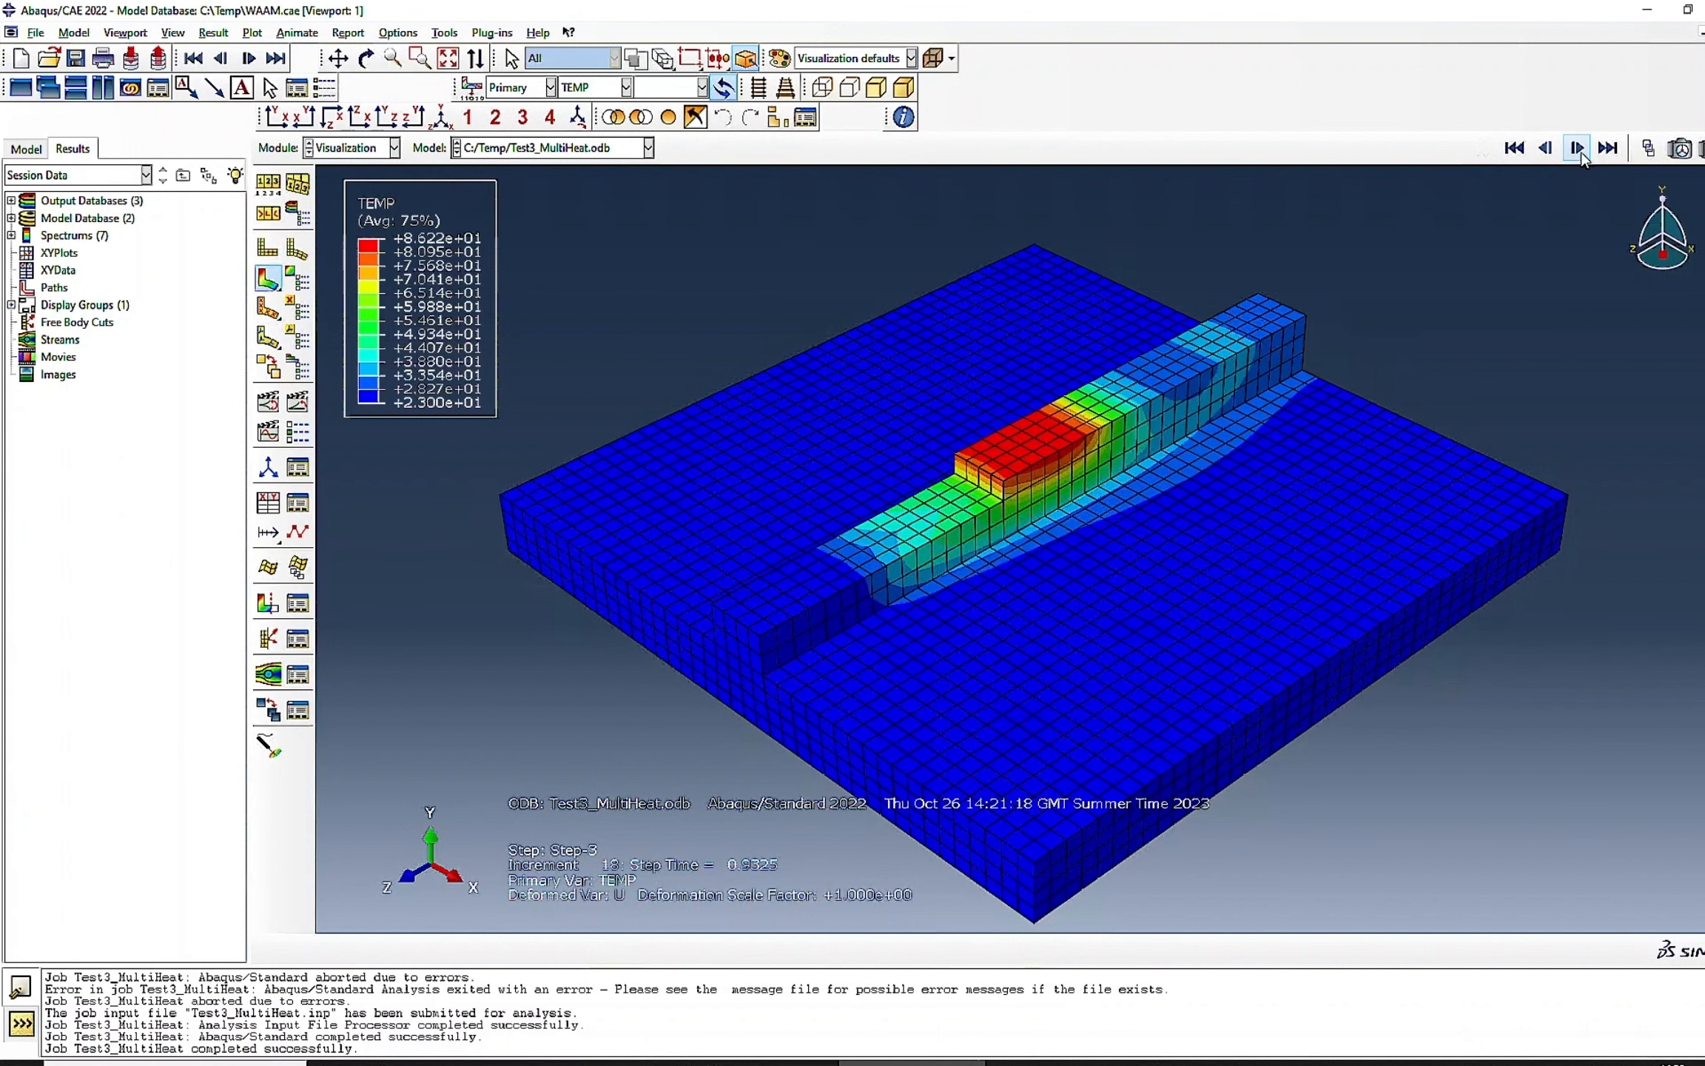
left_click(1578, 149)
left_click(1578, 149)
left_click(1578, 149)
left_click(1578, 149)
left_click(1578, 149)
left_click(1578, 149)
left_click(1578, 149)
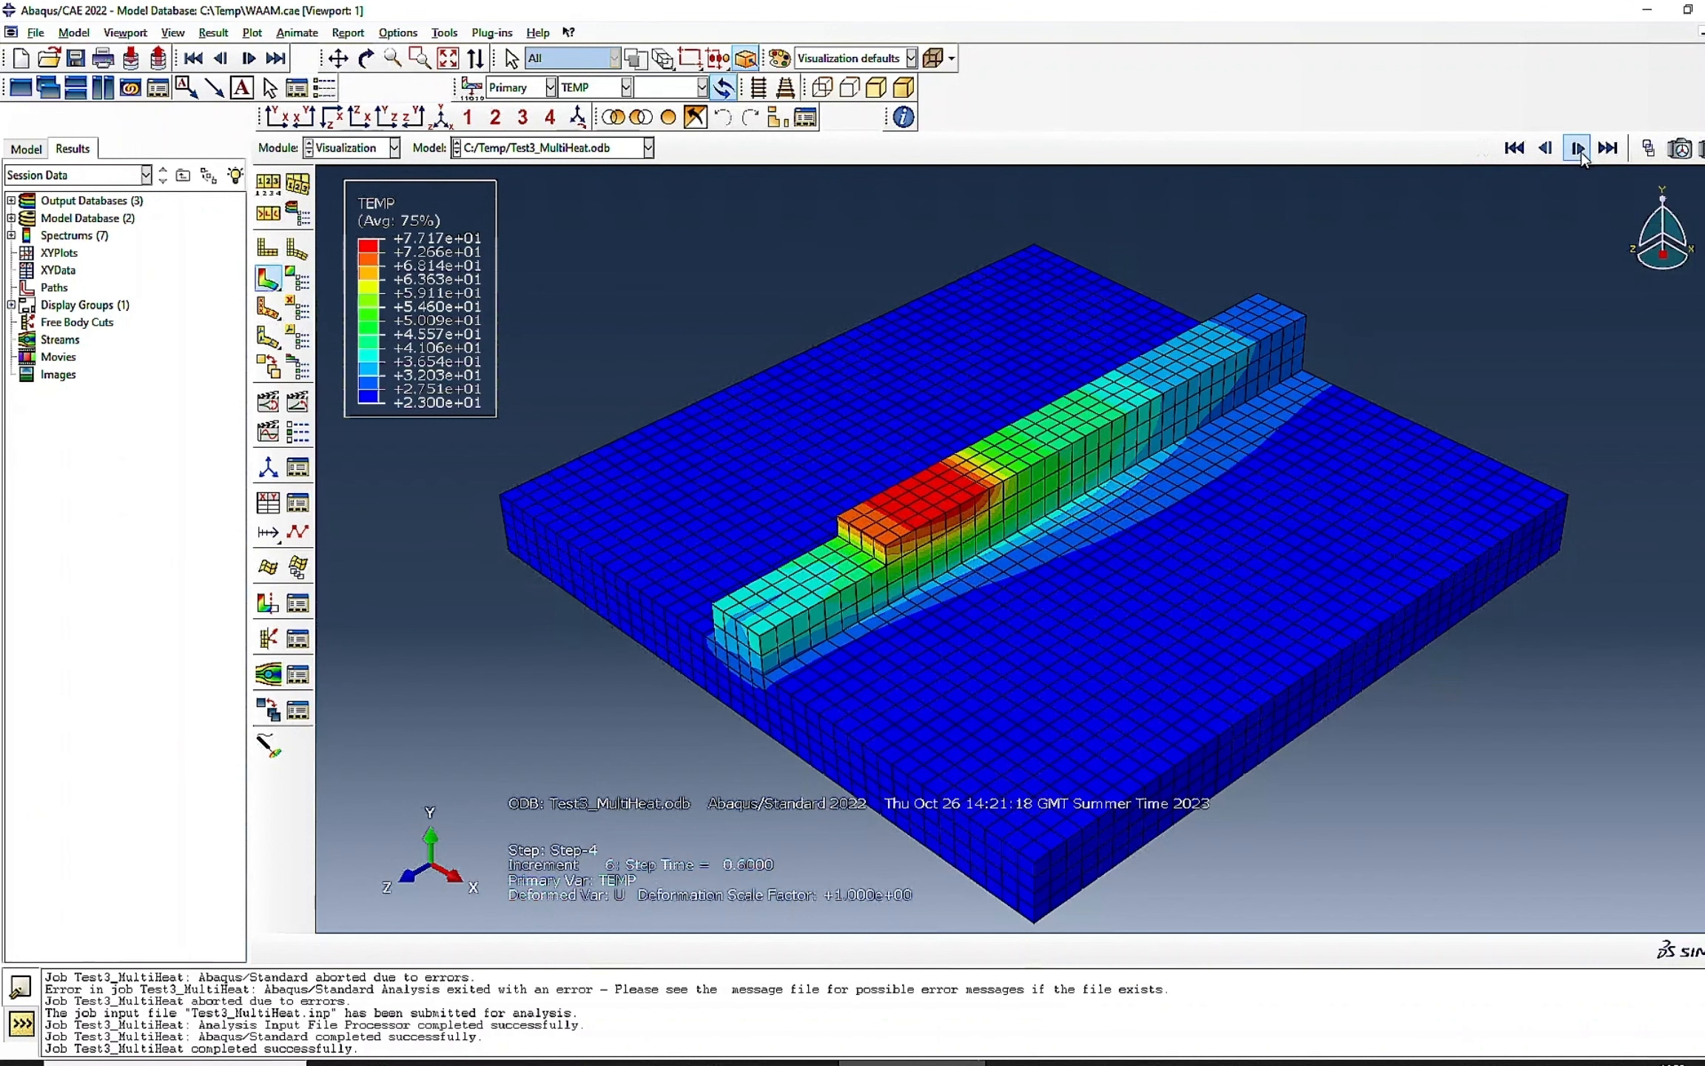
left_click(1578, 149)
left_click(1578, 148)
left_click(1578, 149)
left_click(1578, 149)
left_click(1578, 149)
left_click(1578, 148)
left_click(1578, 149)
left_click(1578, 148)
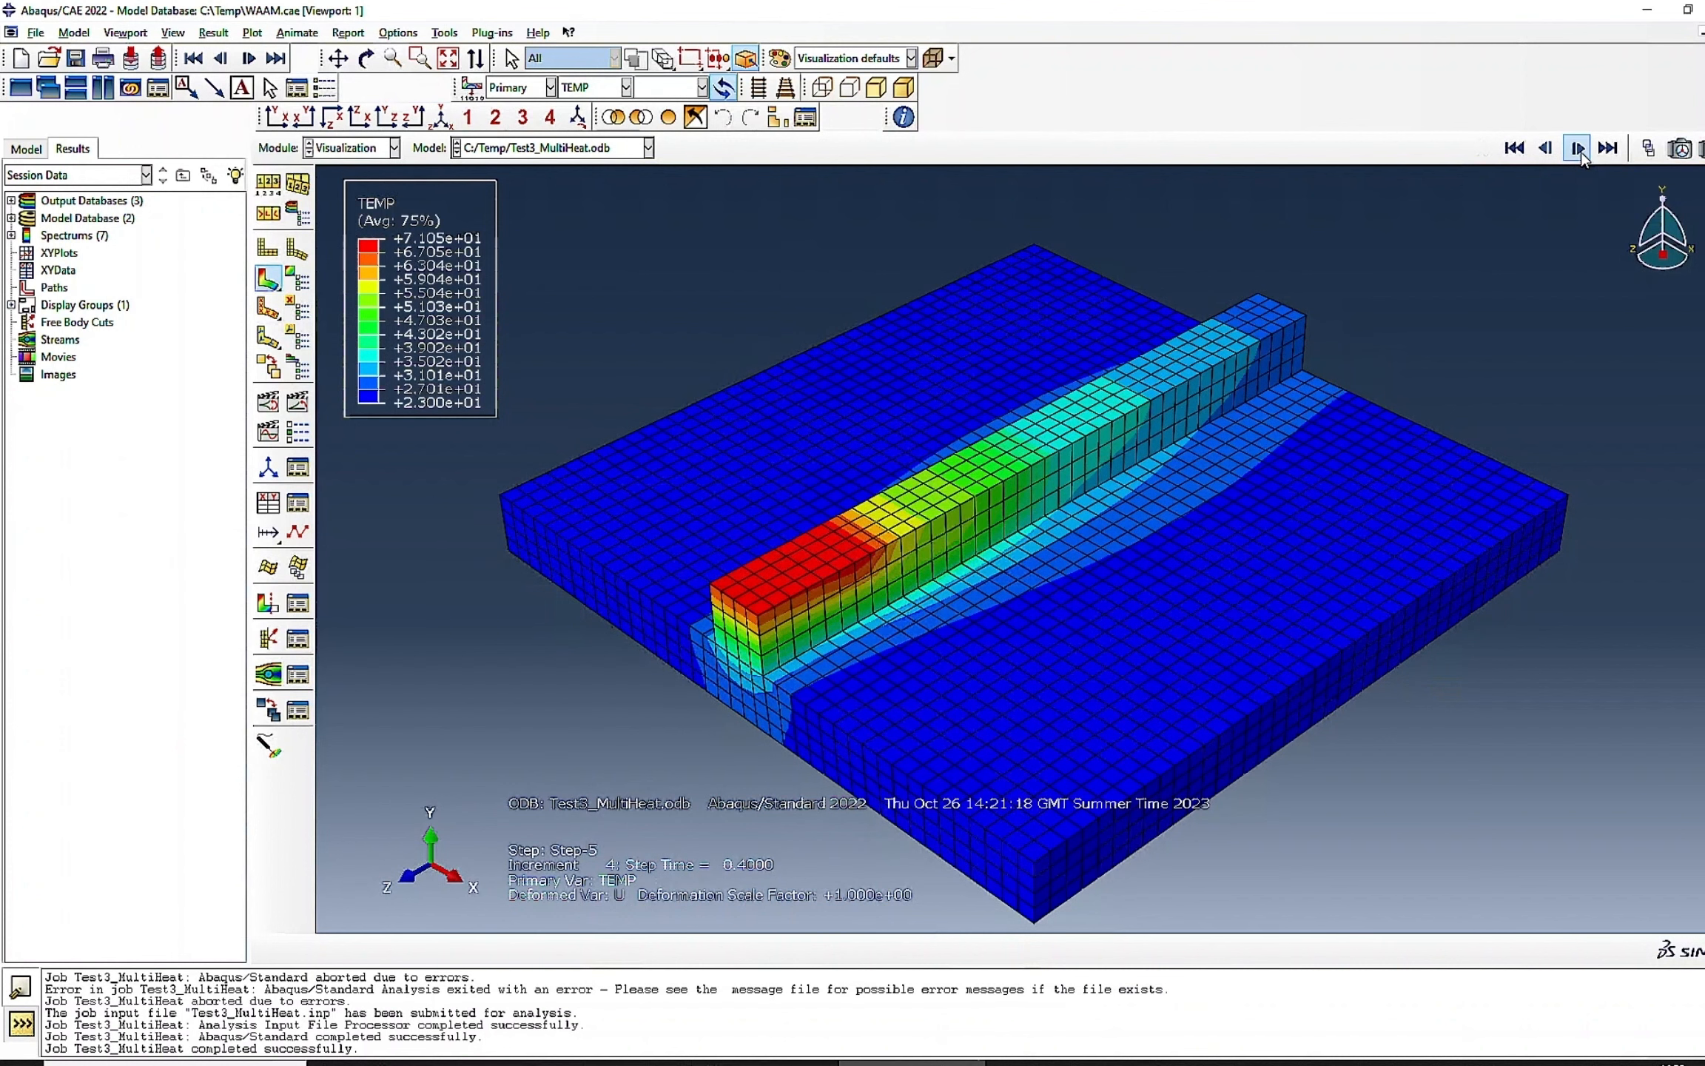
left_click(1578, 149)
left_click(1578, 149)
left_click(1578, 149)
left_click(1578, 148)
left_click(1578, 149)
left_click(1578, 149)
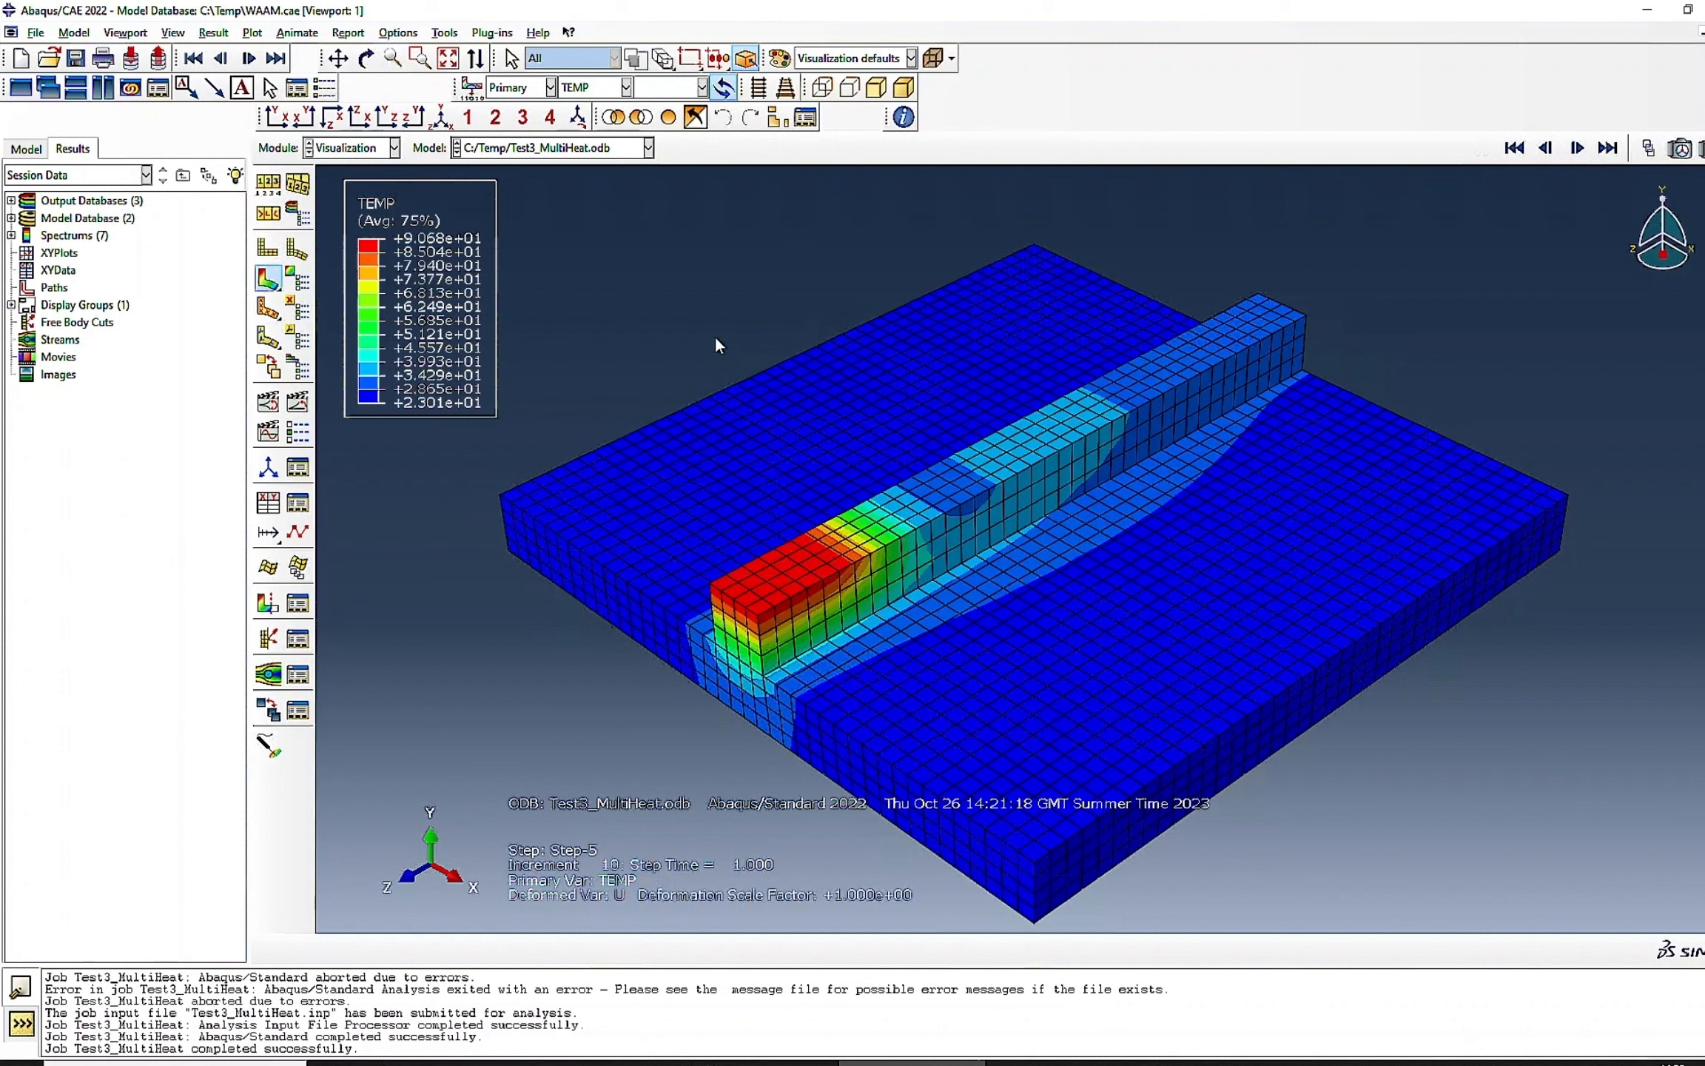
- Plot the HFL magnitude contours and step back through the analysis steps to the initial frame of Step-1
left_click(596, 87)
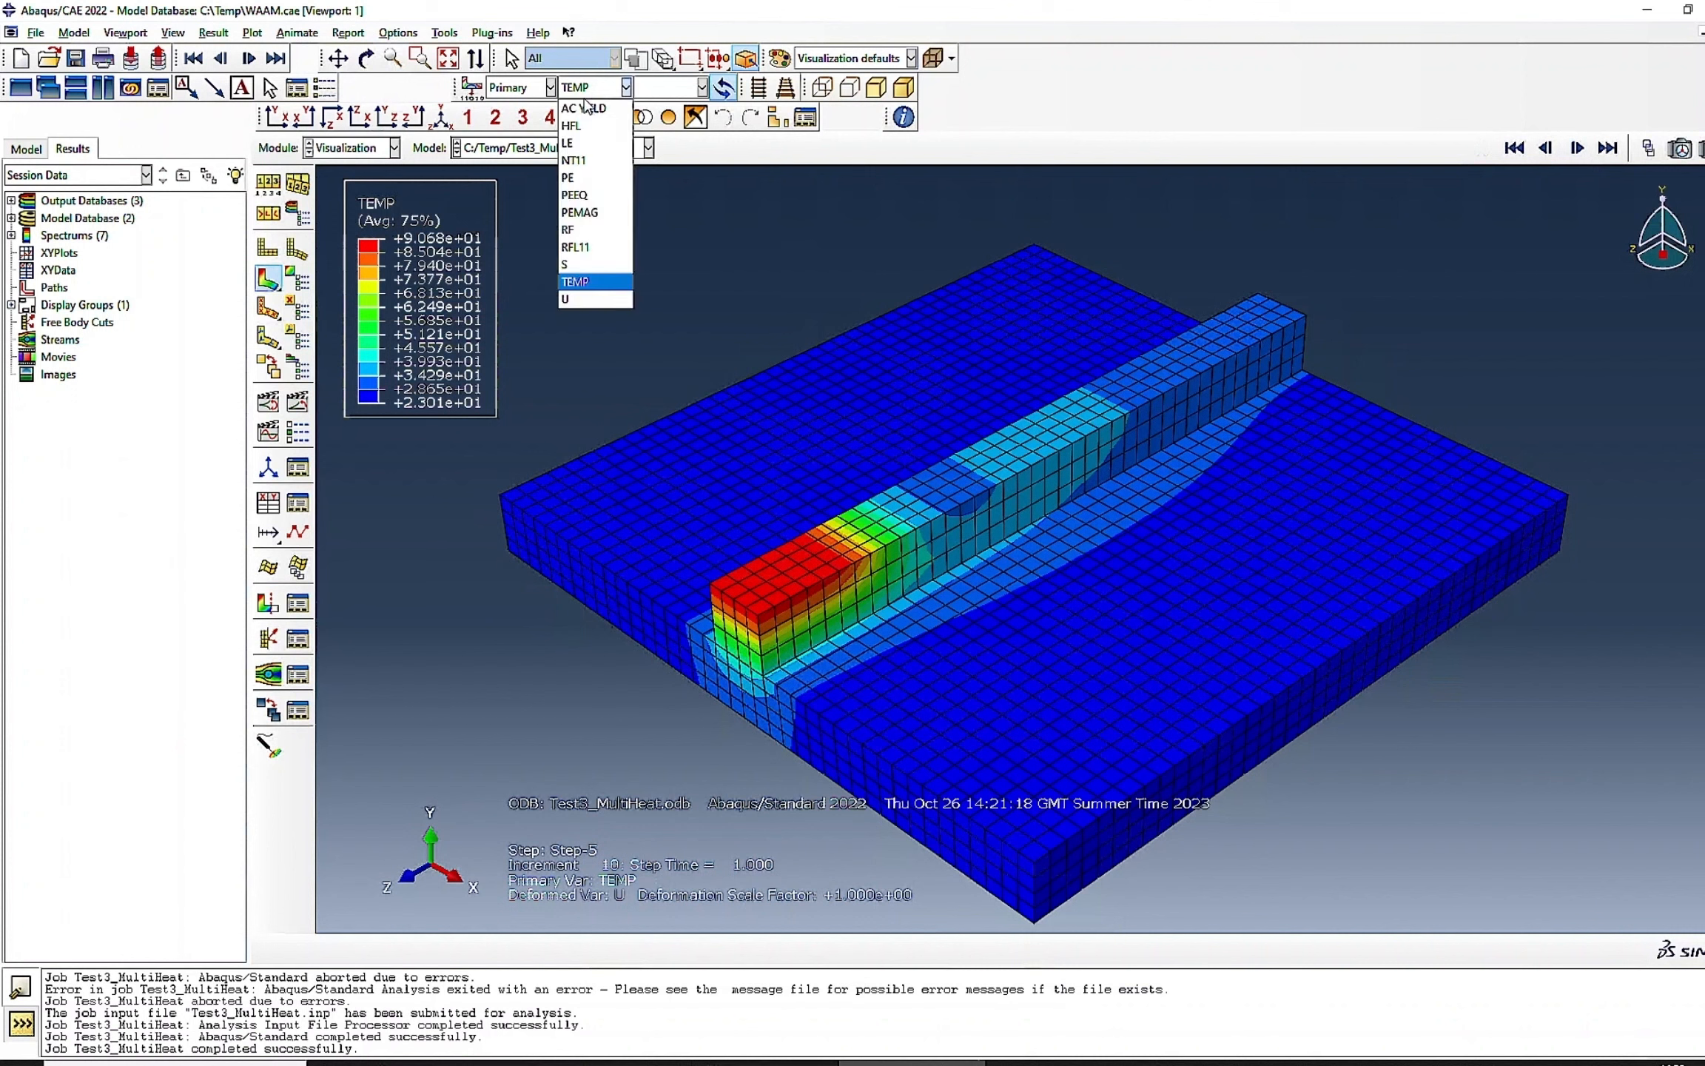
left_click(576, 126)
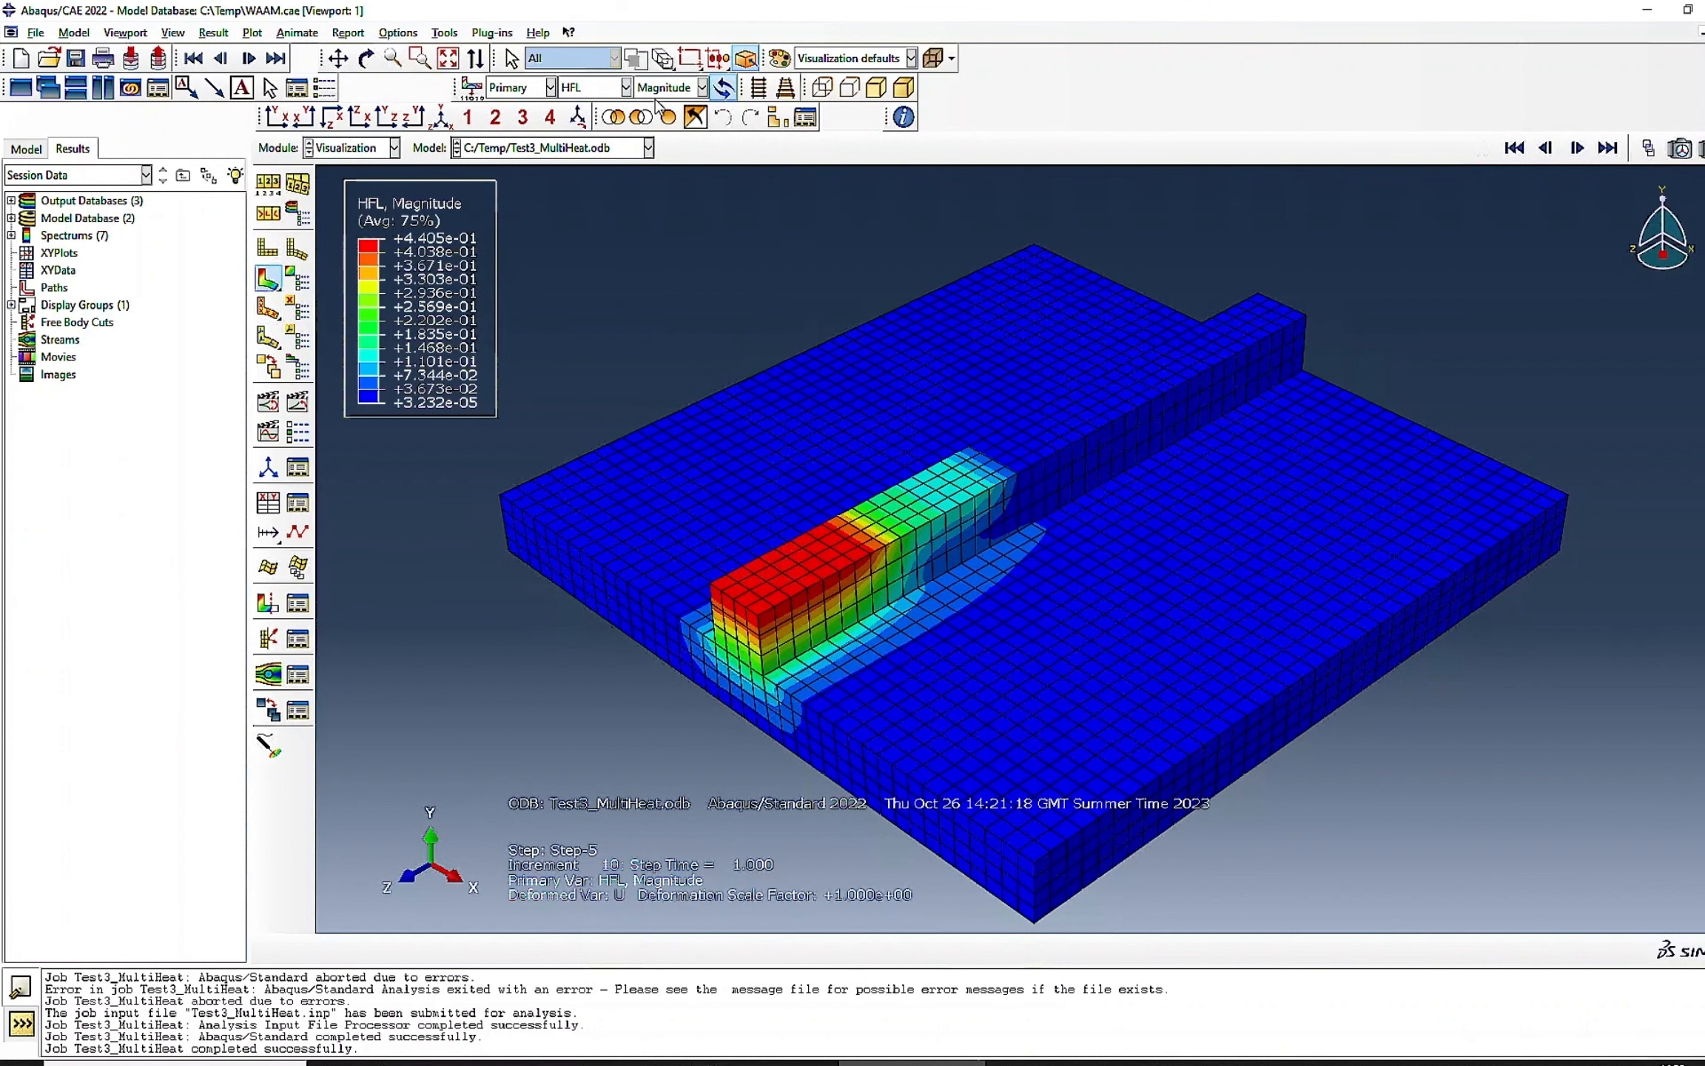
left_click(1513, 148)
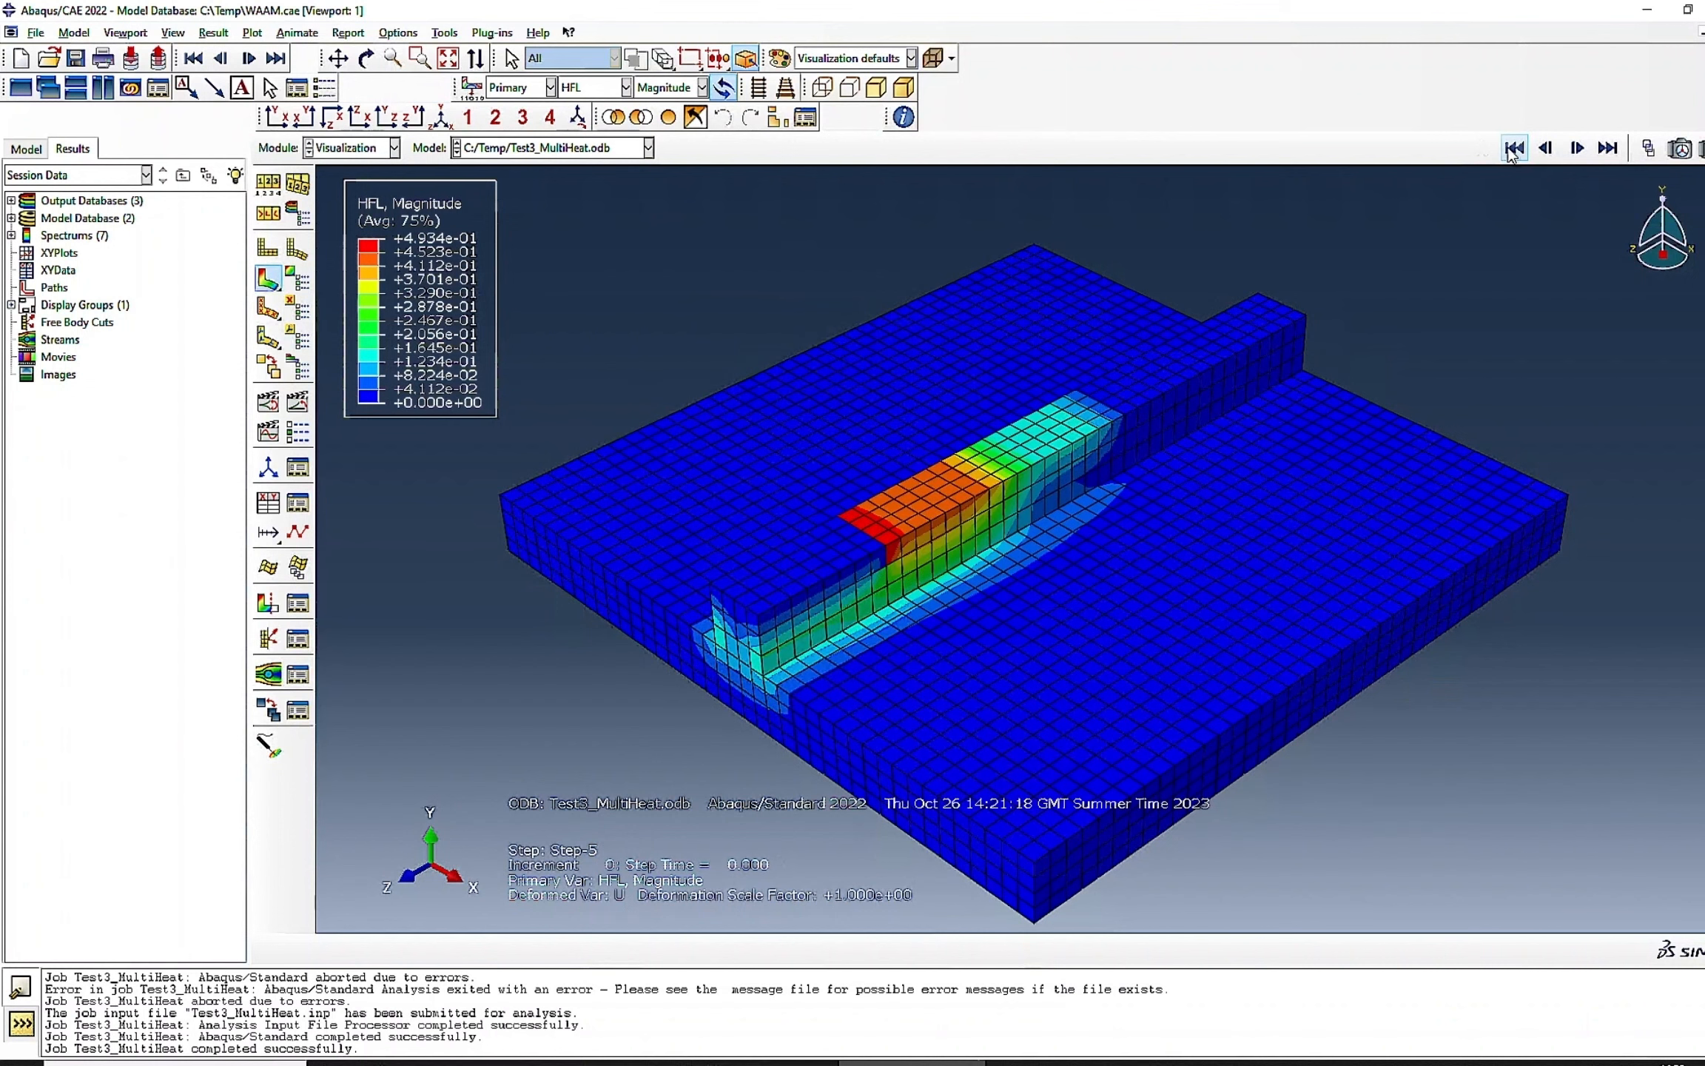
left_click(1544, 148)
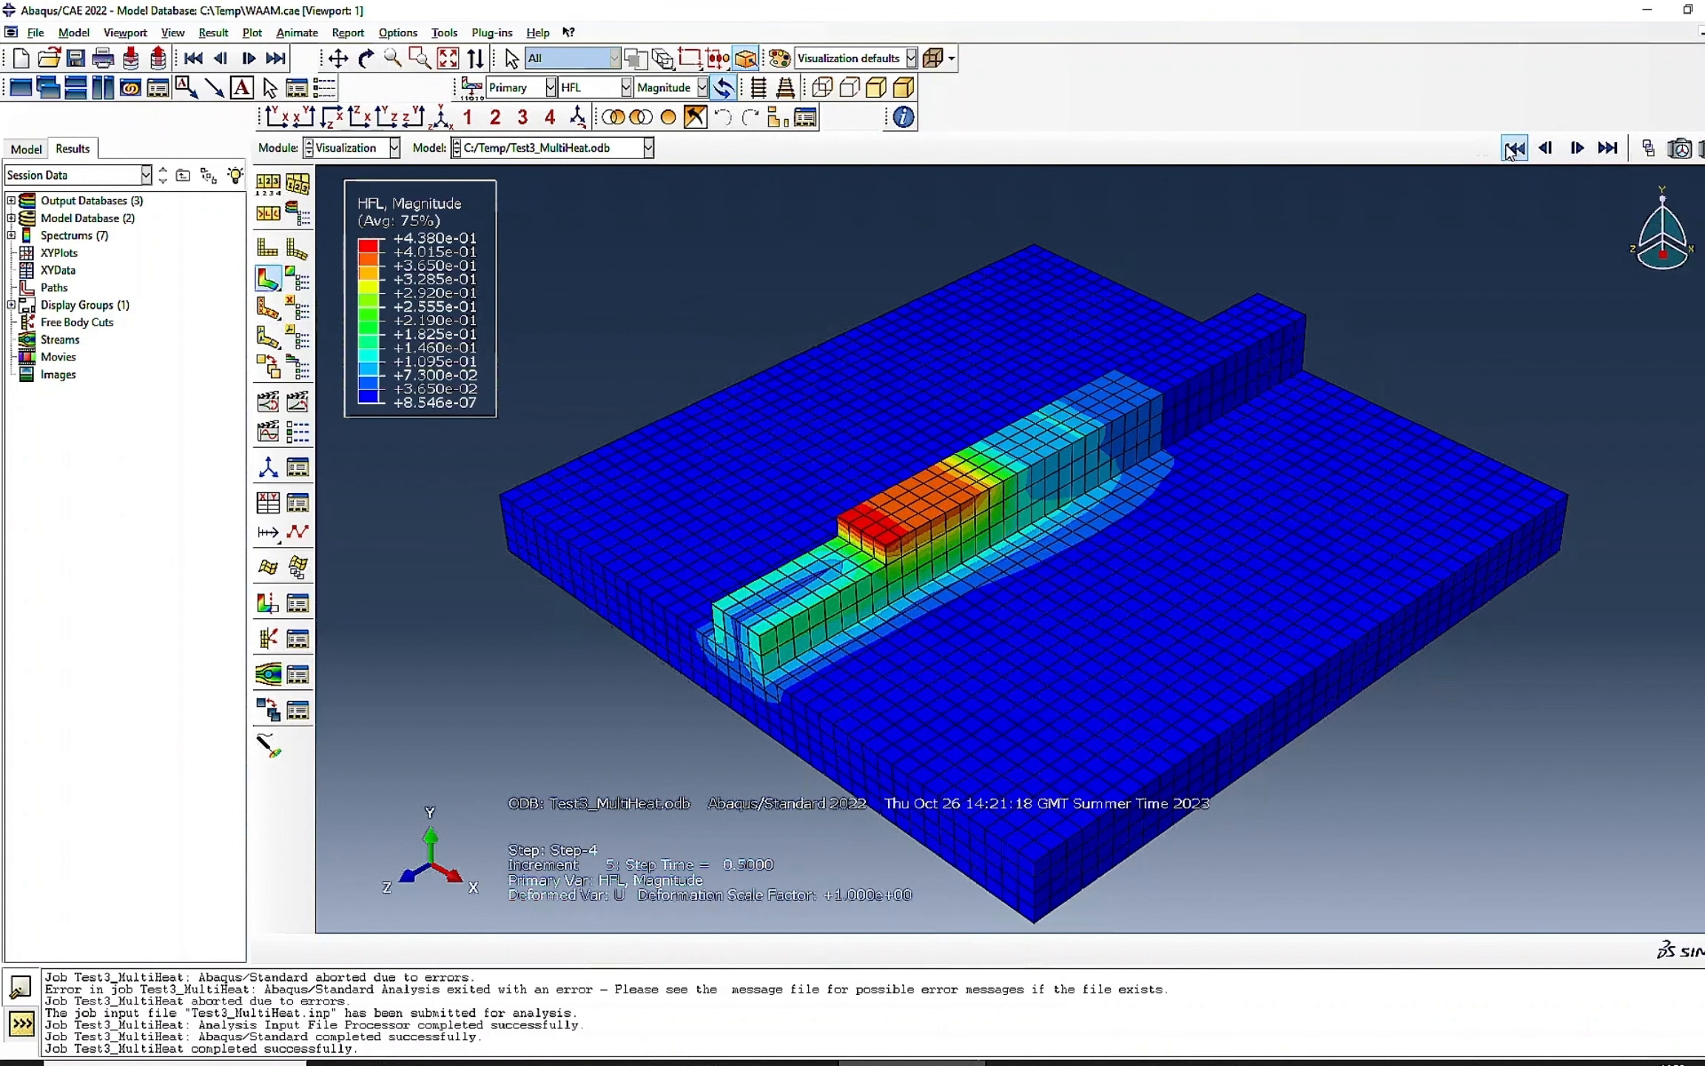
left_click(1544, 148)
left_click(1544, 149)
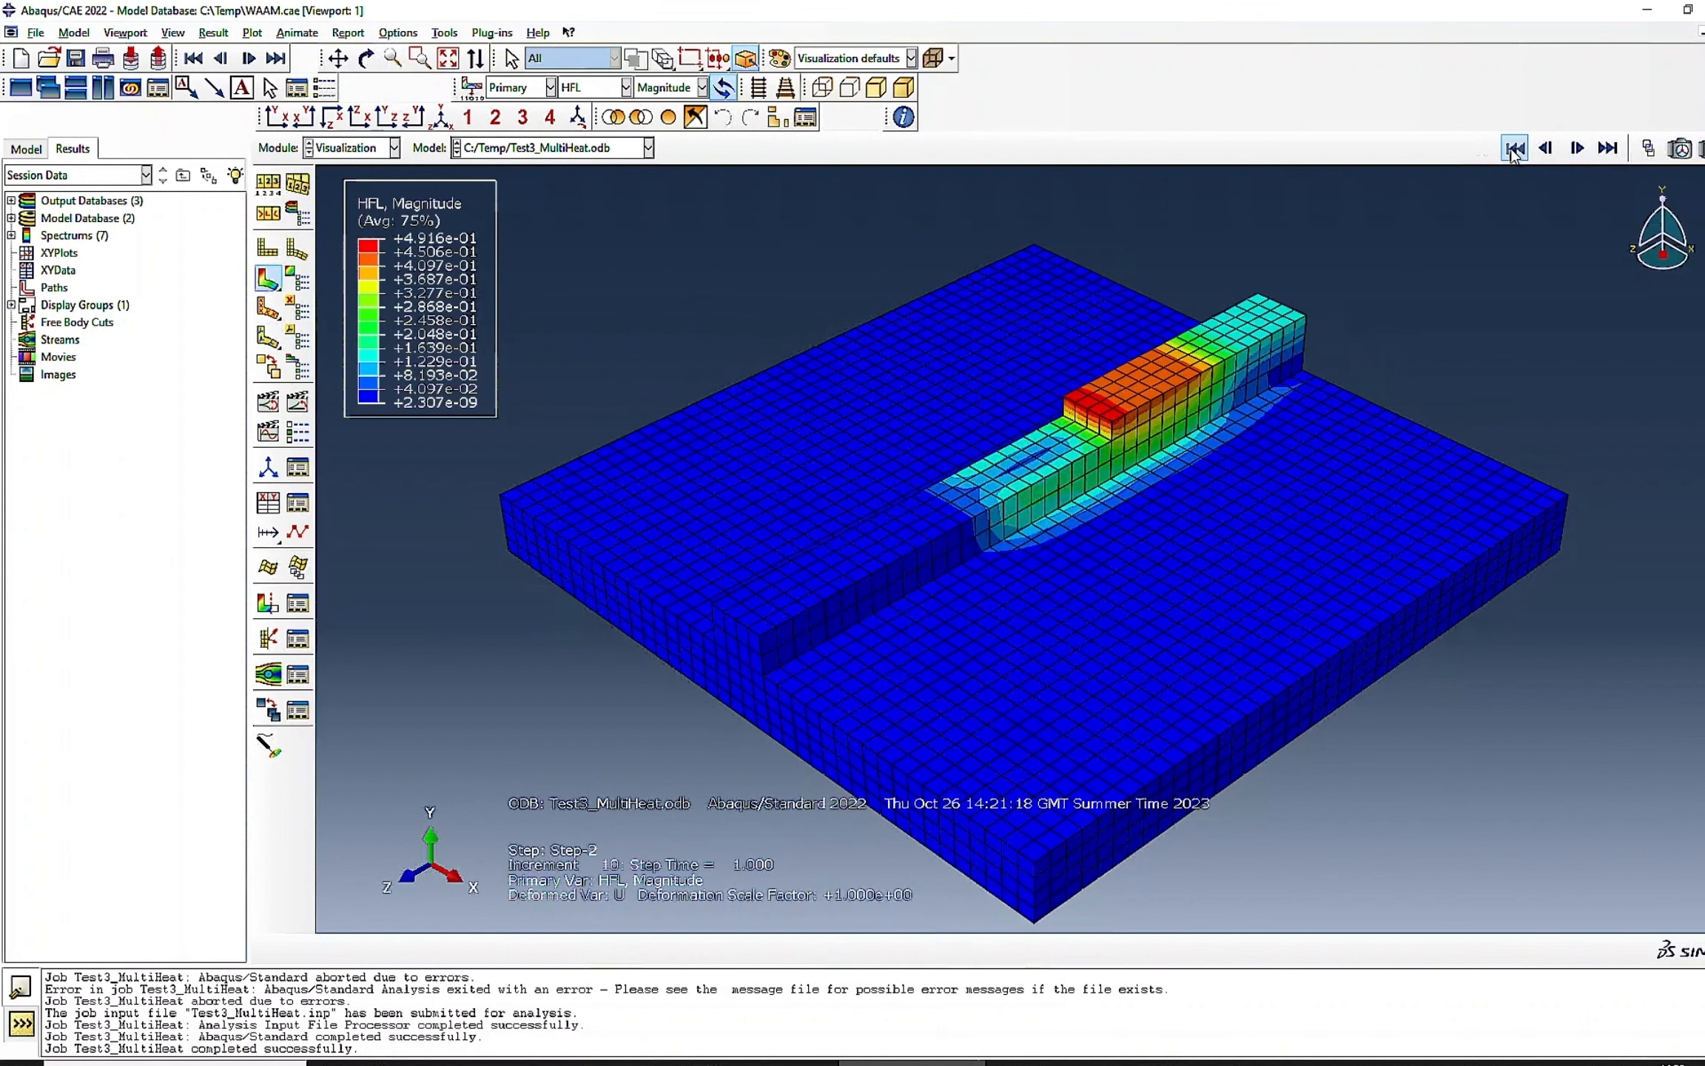
left_click(1514, 148)
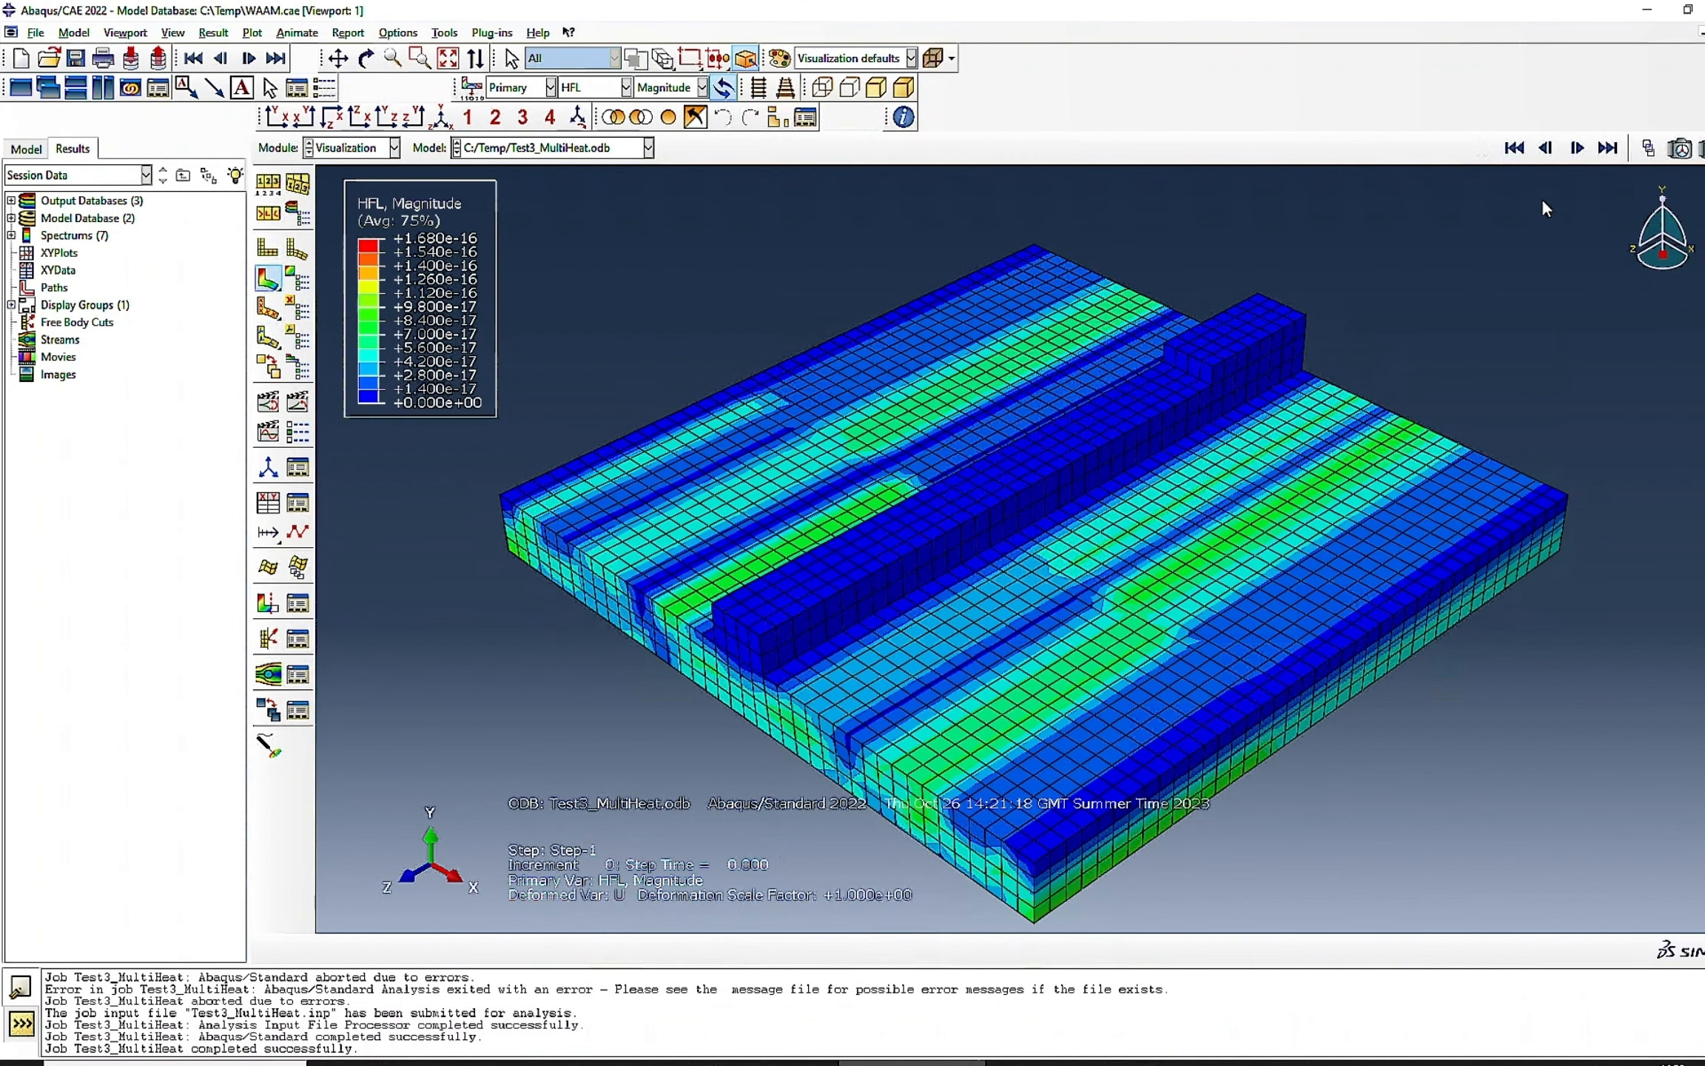
- Advance through the early Step-1 increments to examine the heat flux in the first heated segment
left_click(1580, 148)
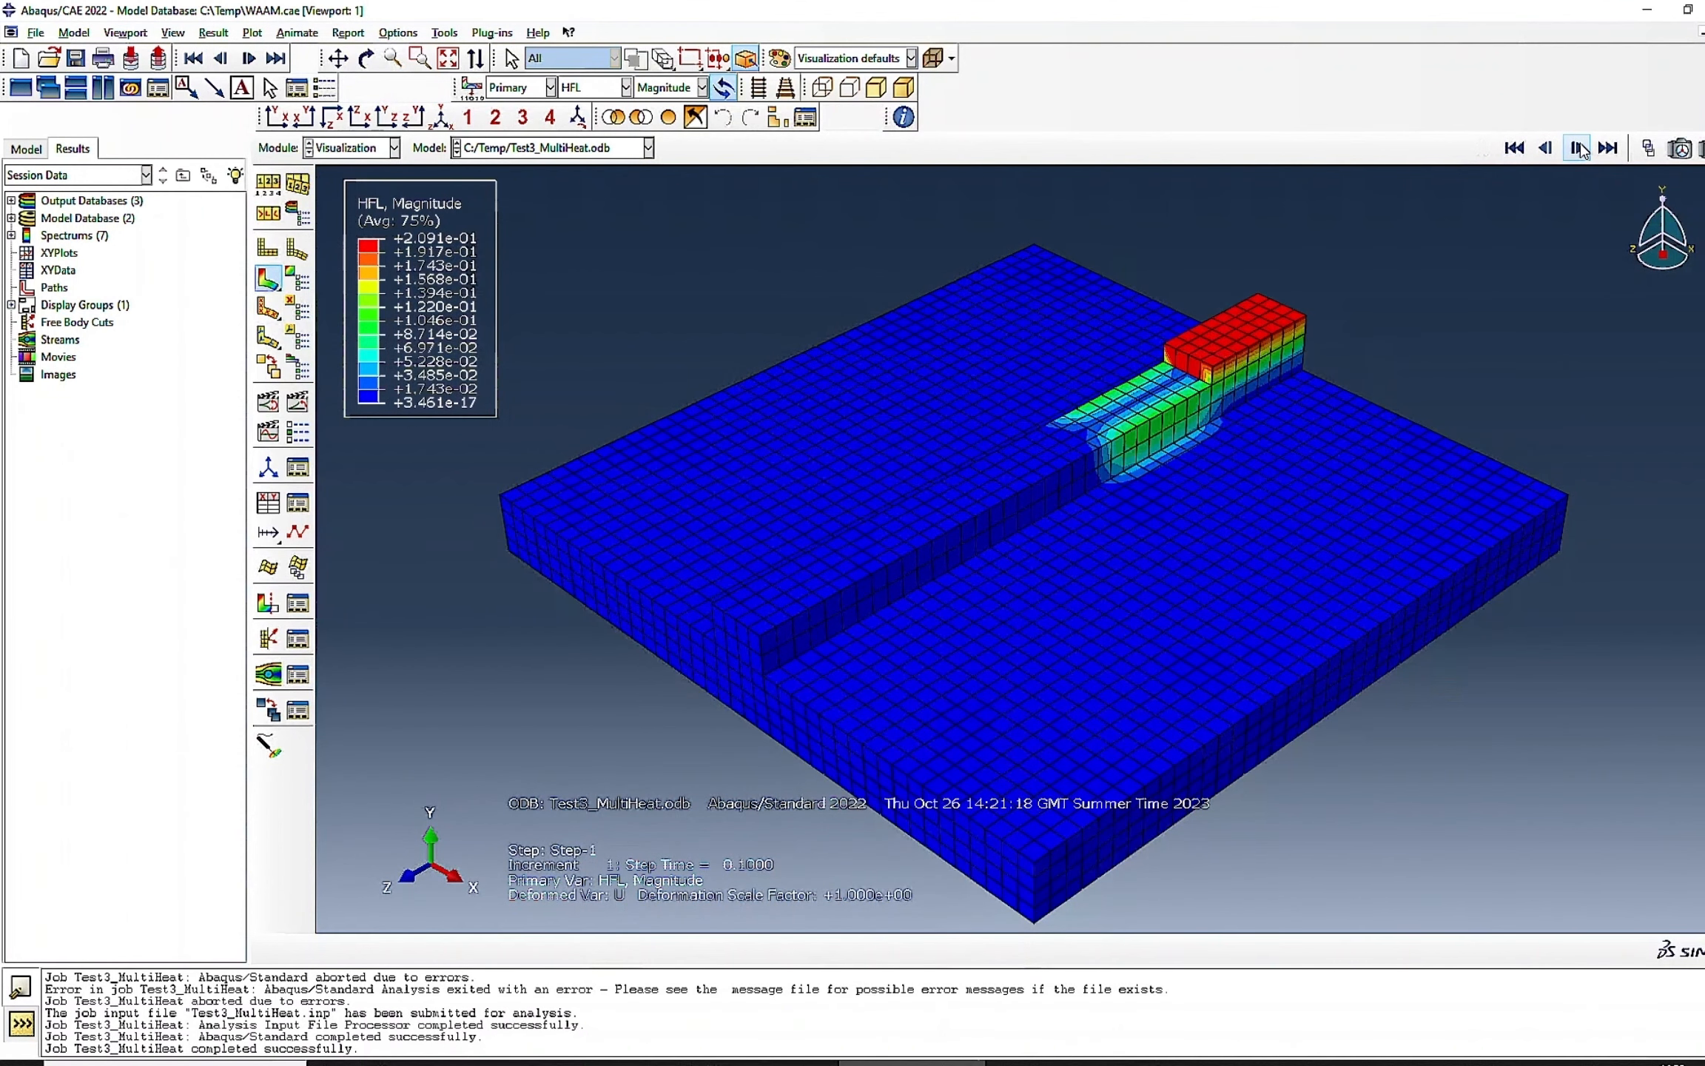
left_click(1579, 148)
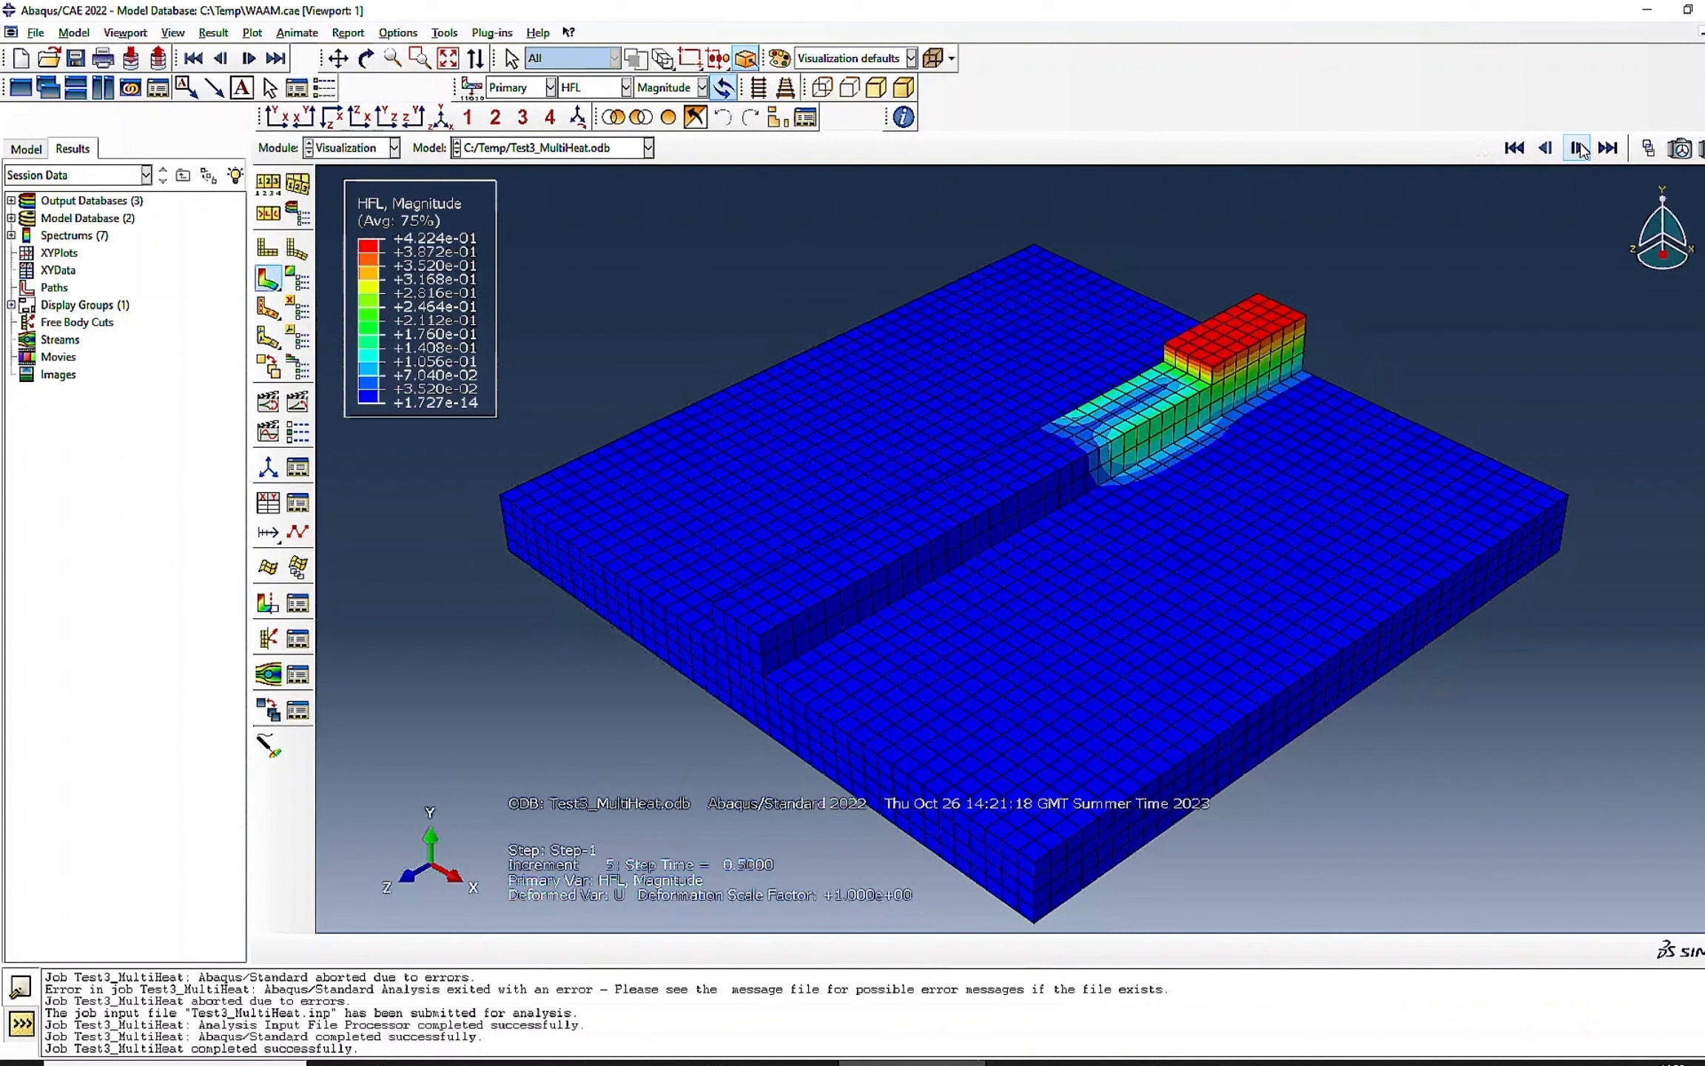
left_click(1580, 148)
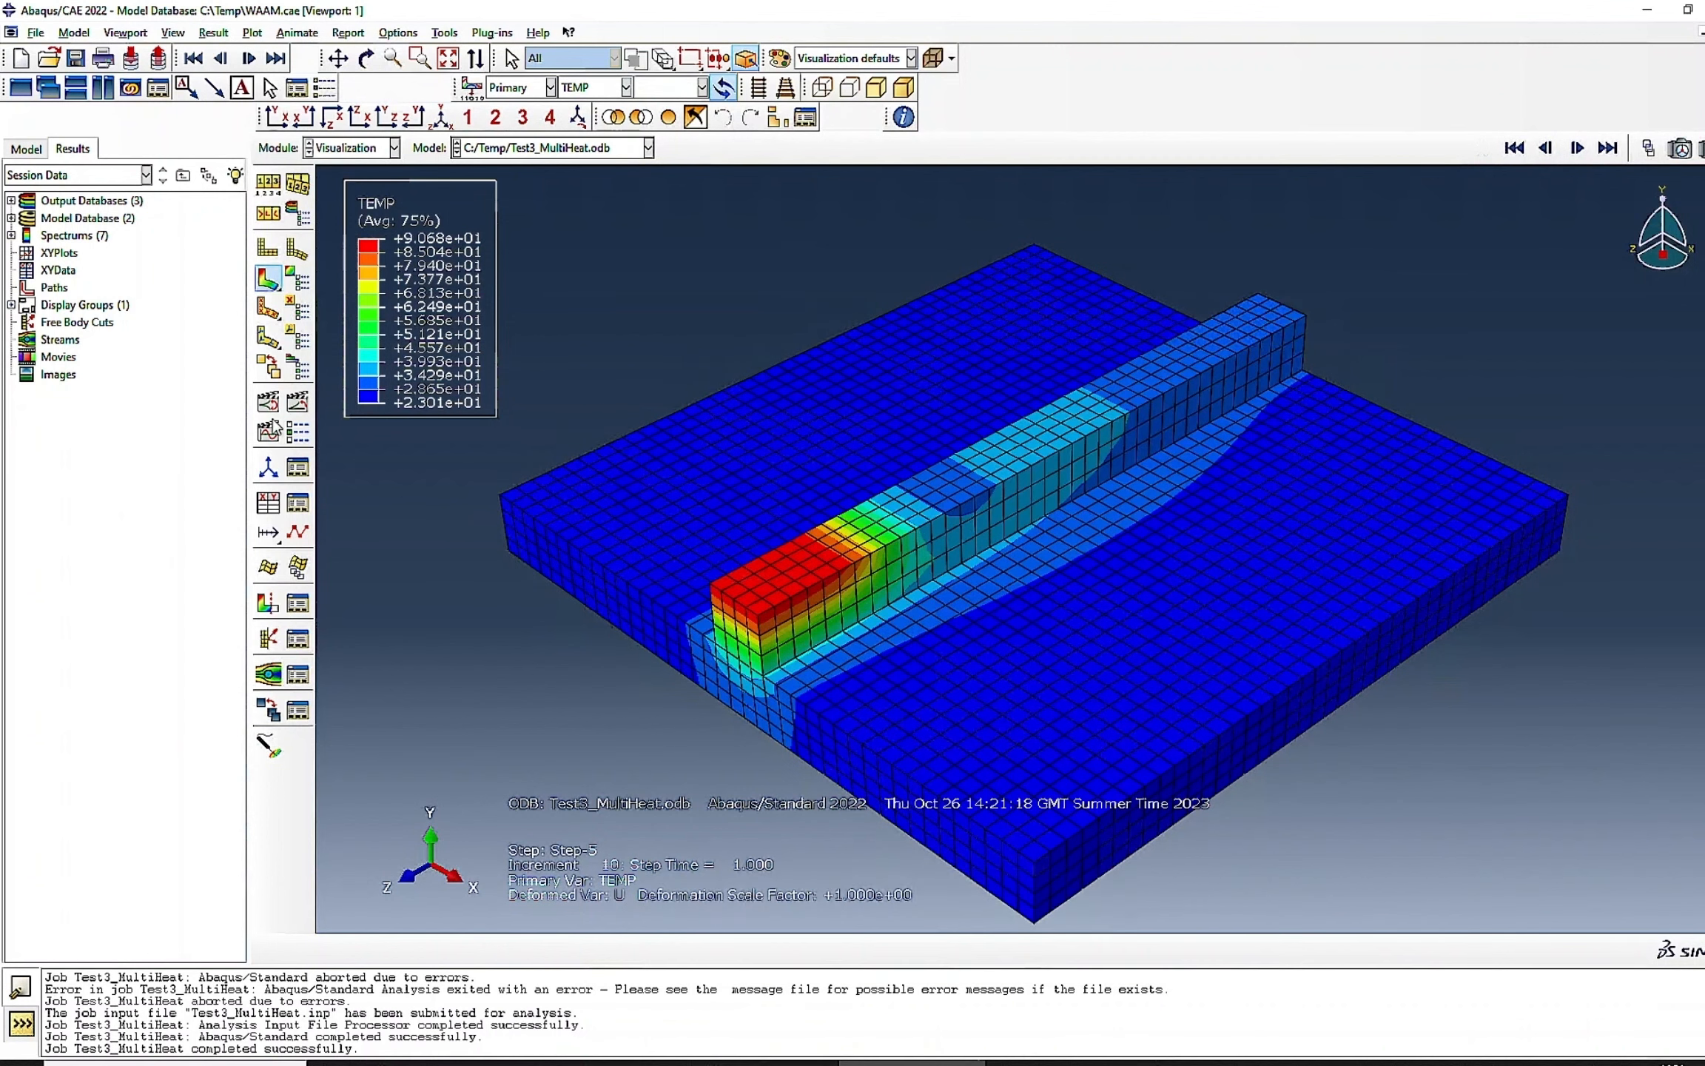
- Animate the TEMP contours as a looping time history and adjust the animation's frame rate
left_click(297, 404)
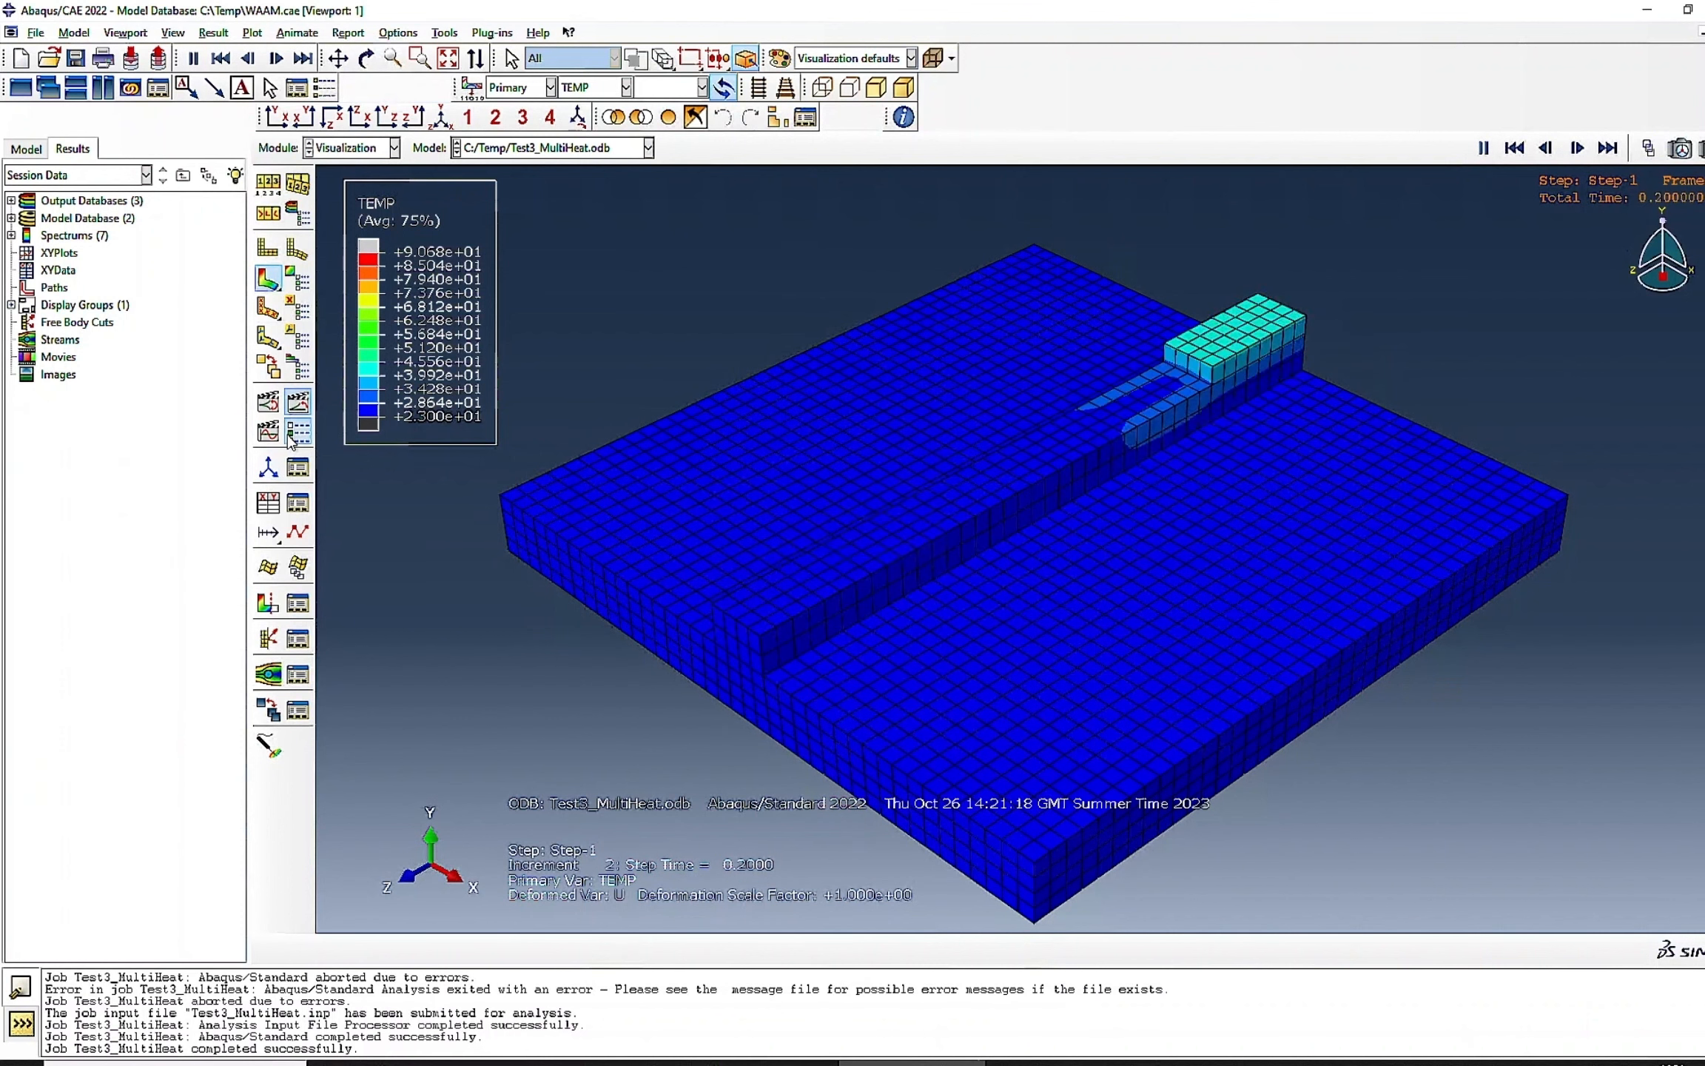
left_click(297, 432)
left_click(715, 402)
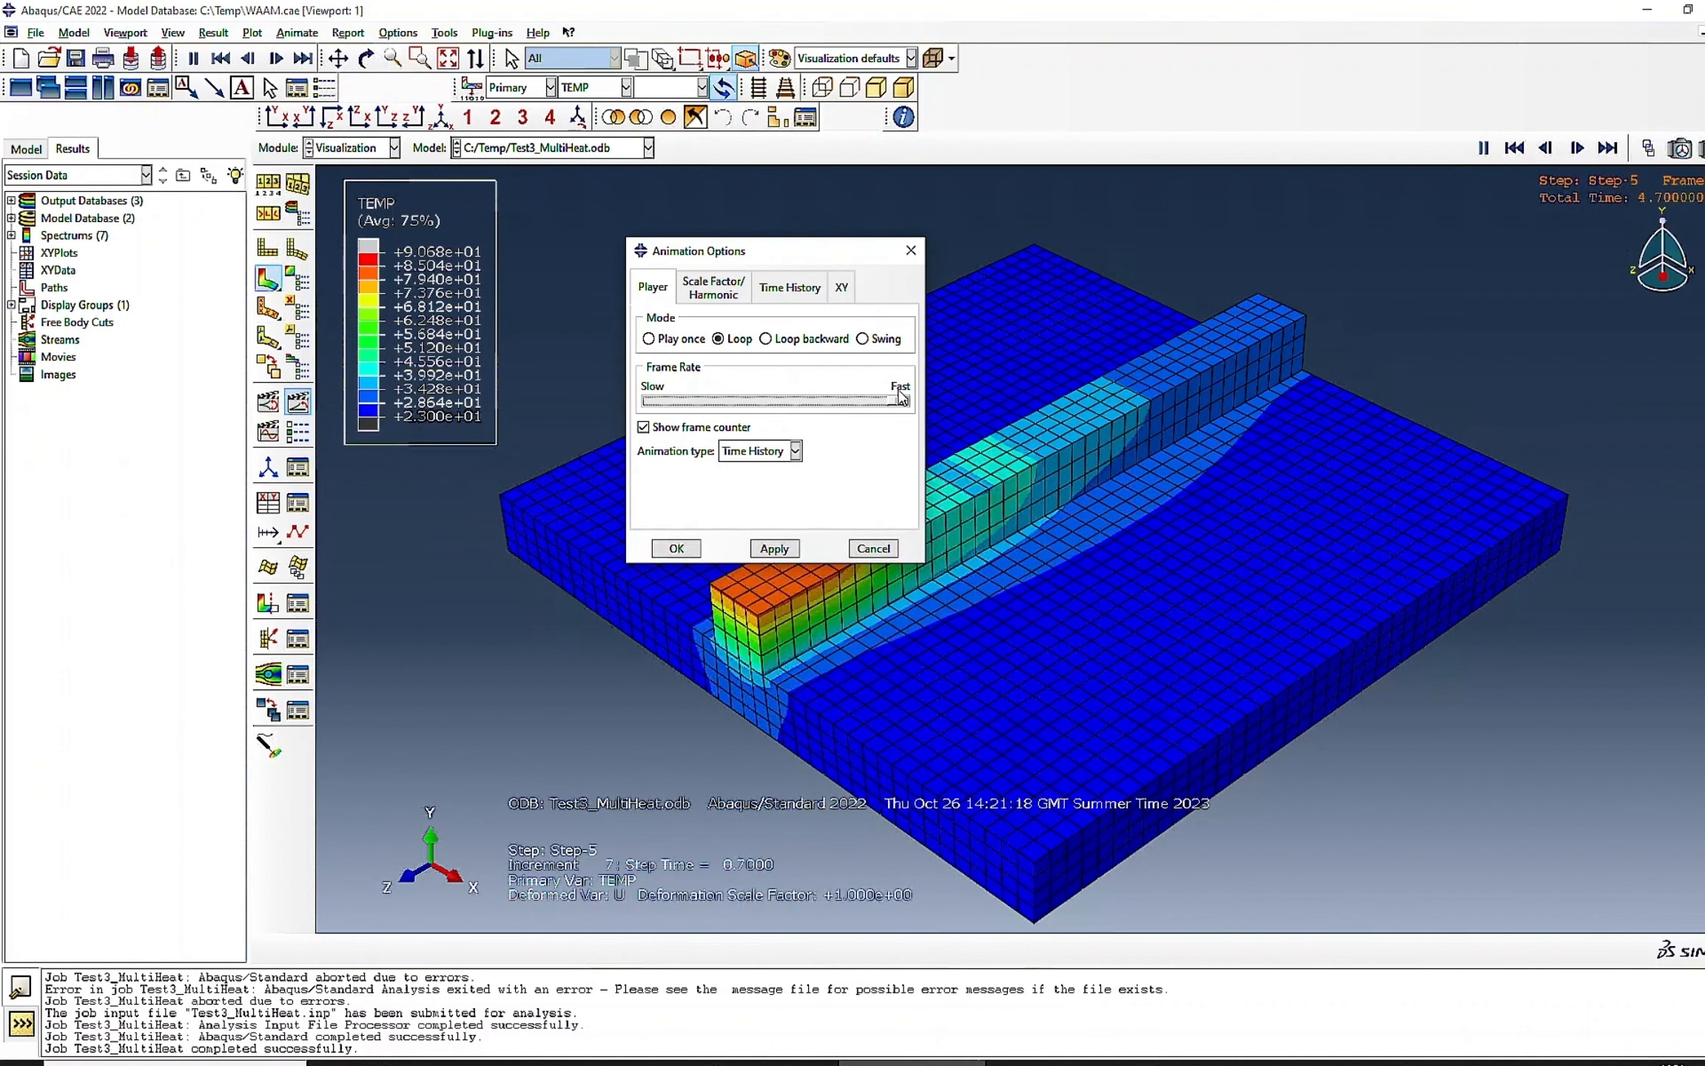
left_click(677, 548)
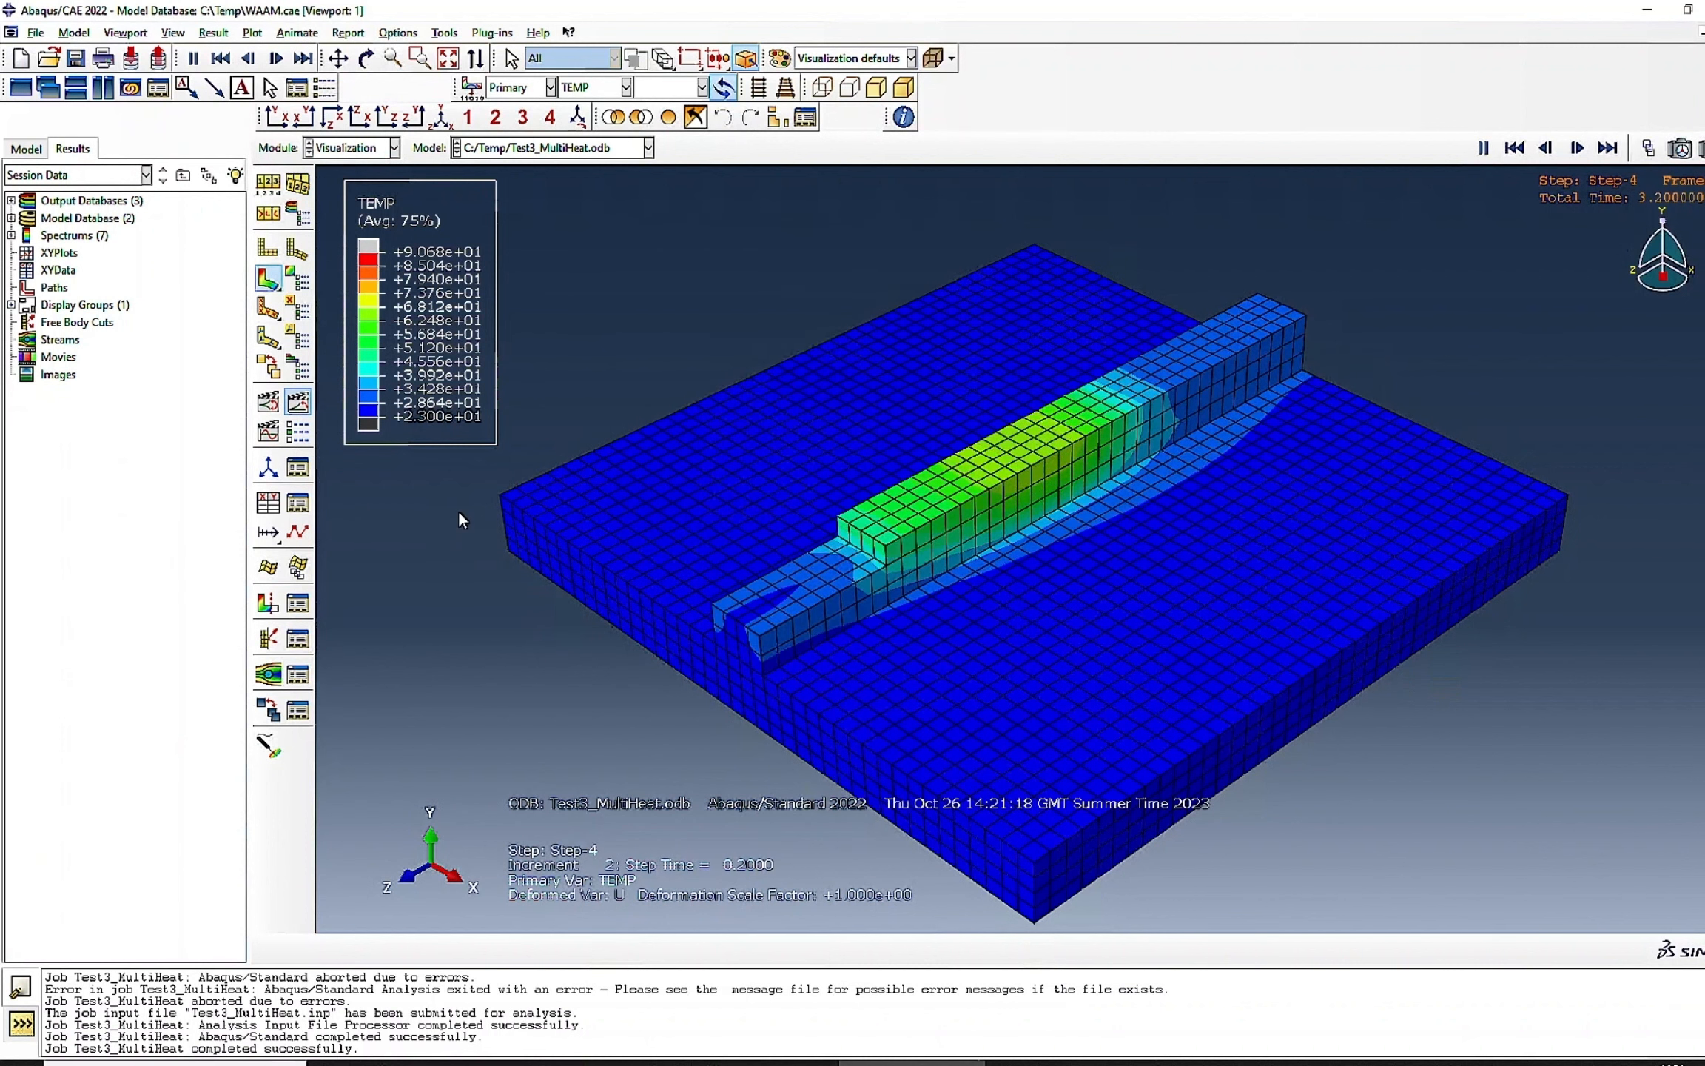